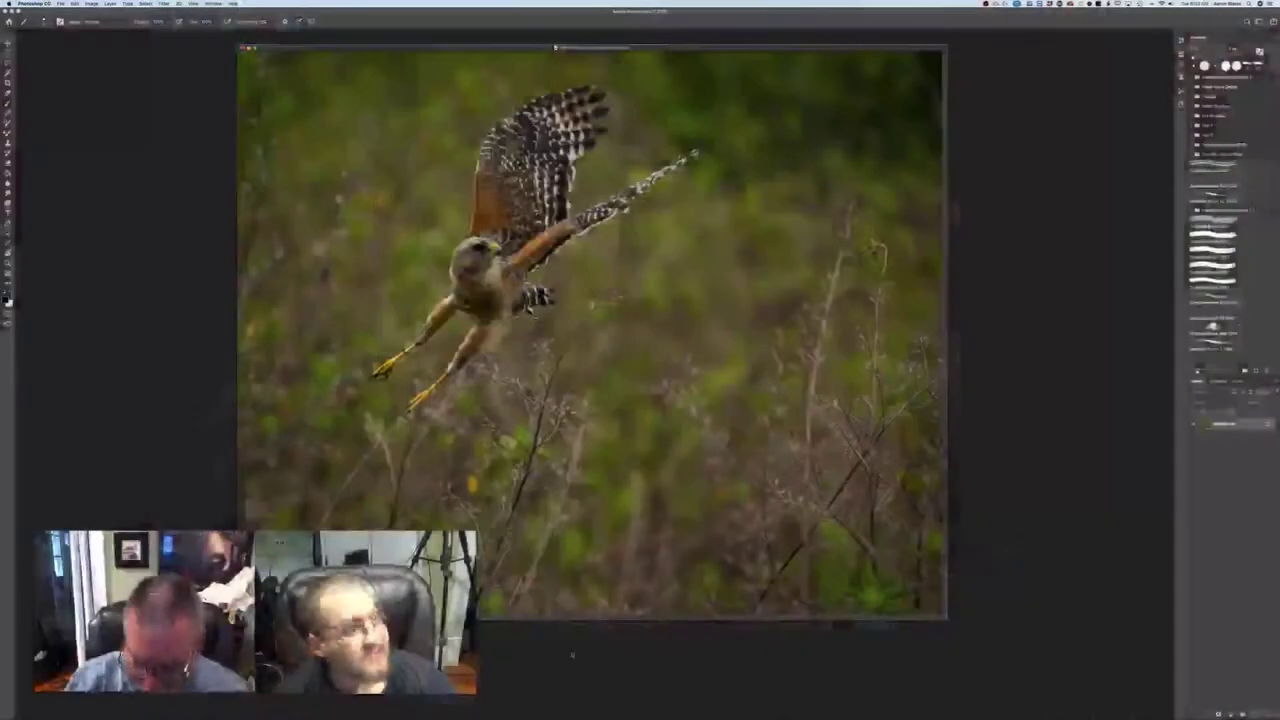
key(super+plus)
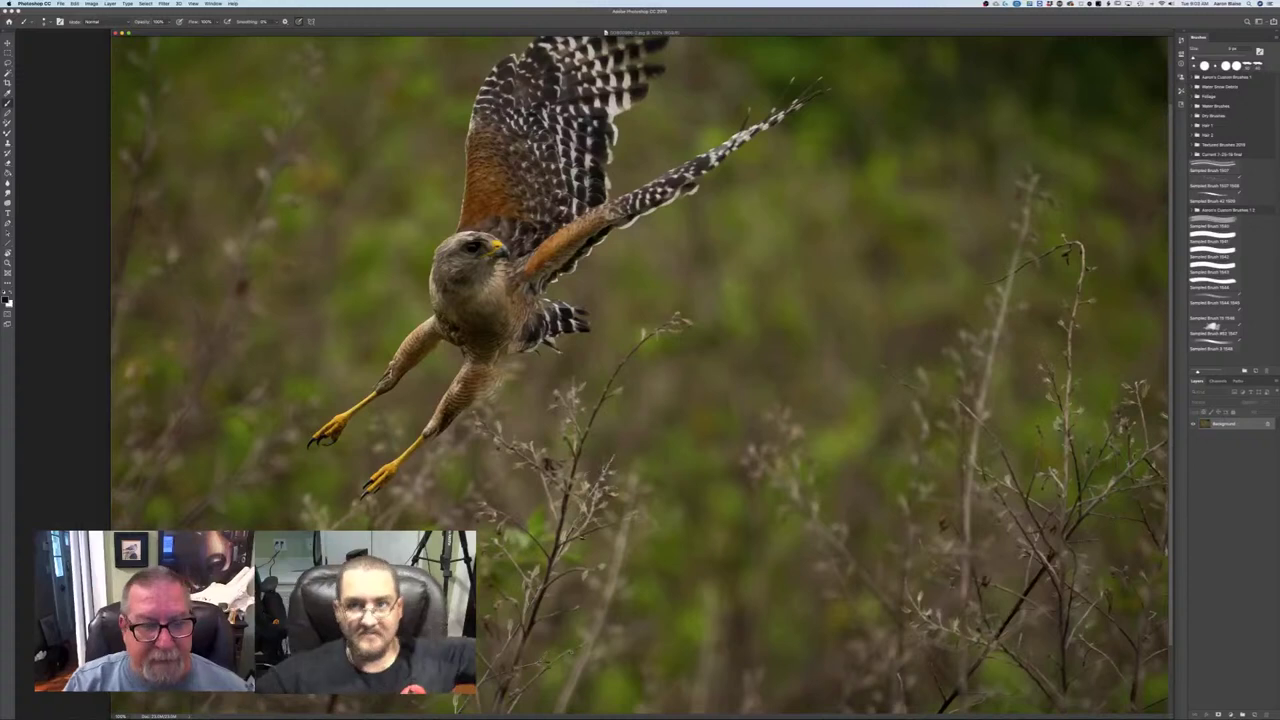
scroll(640, 375, up, 3)
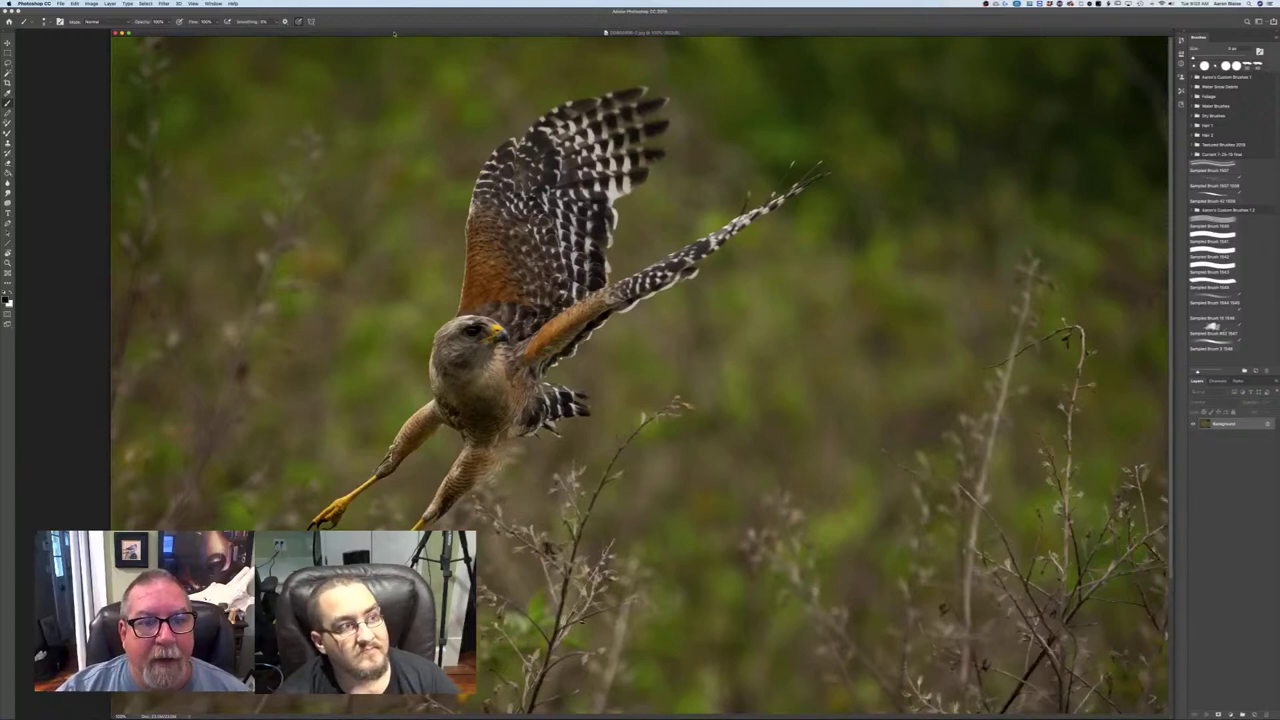
key(shift+Tab)
drag(394, 33, 487, 37)
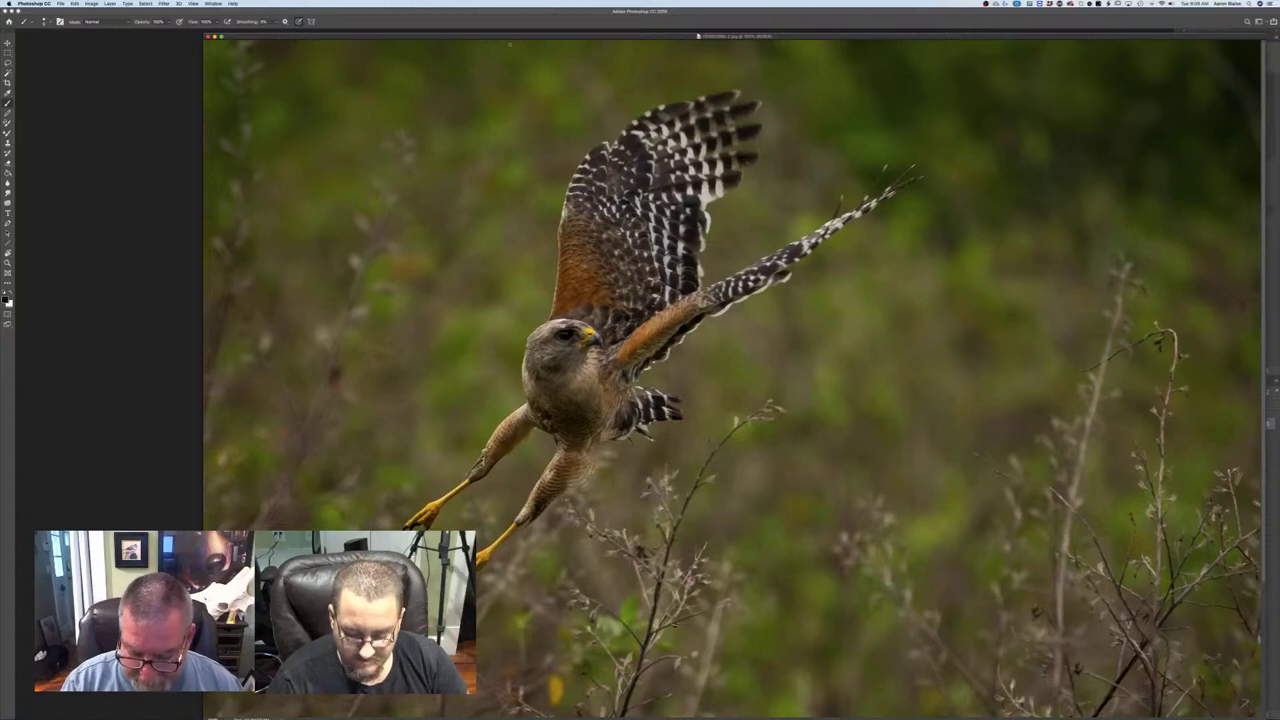
- Shrink the hawk photo's view and place its window in the middle of the workspace
key(super+minus)
key(super+minus)
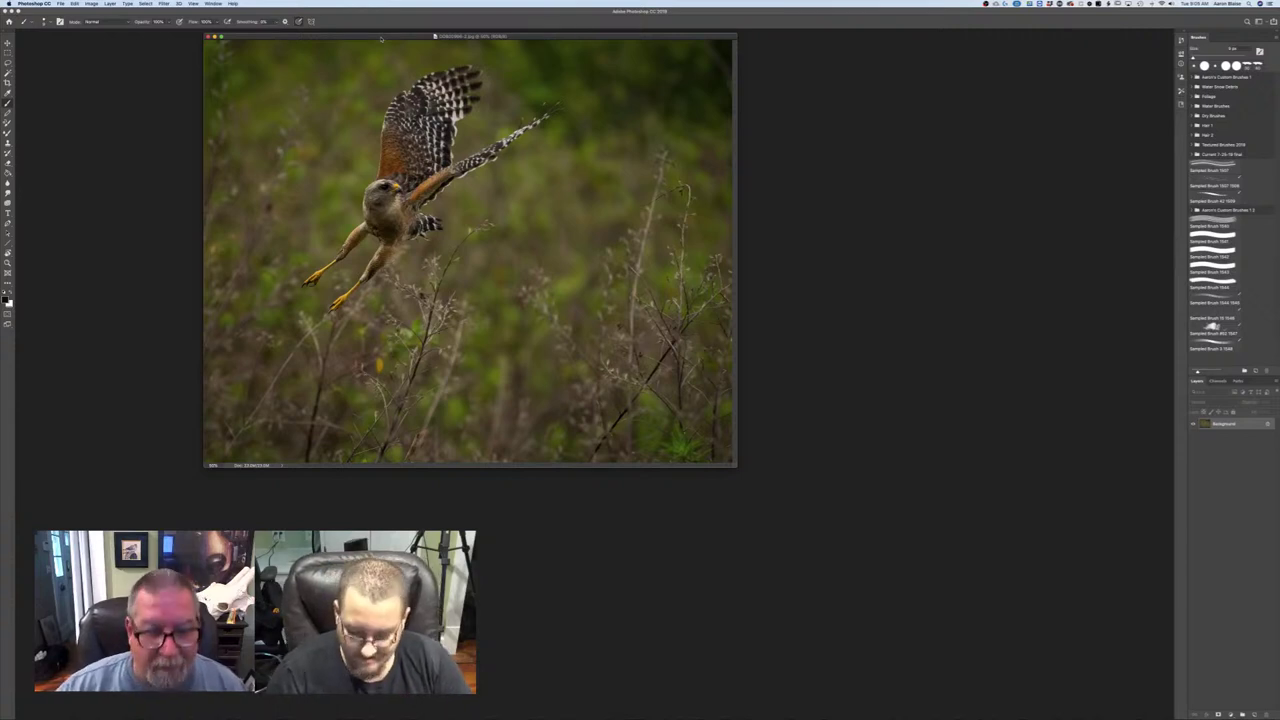
drag(367, 36, 591, 40)
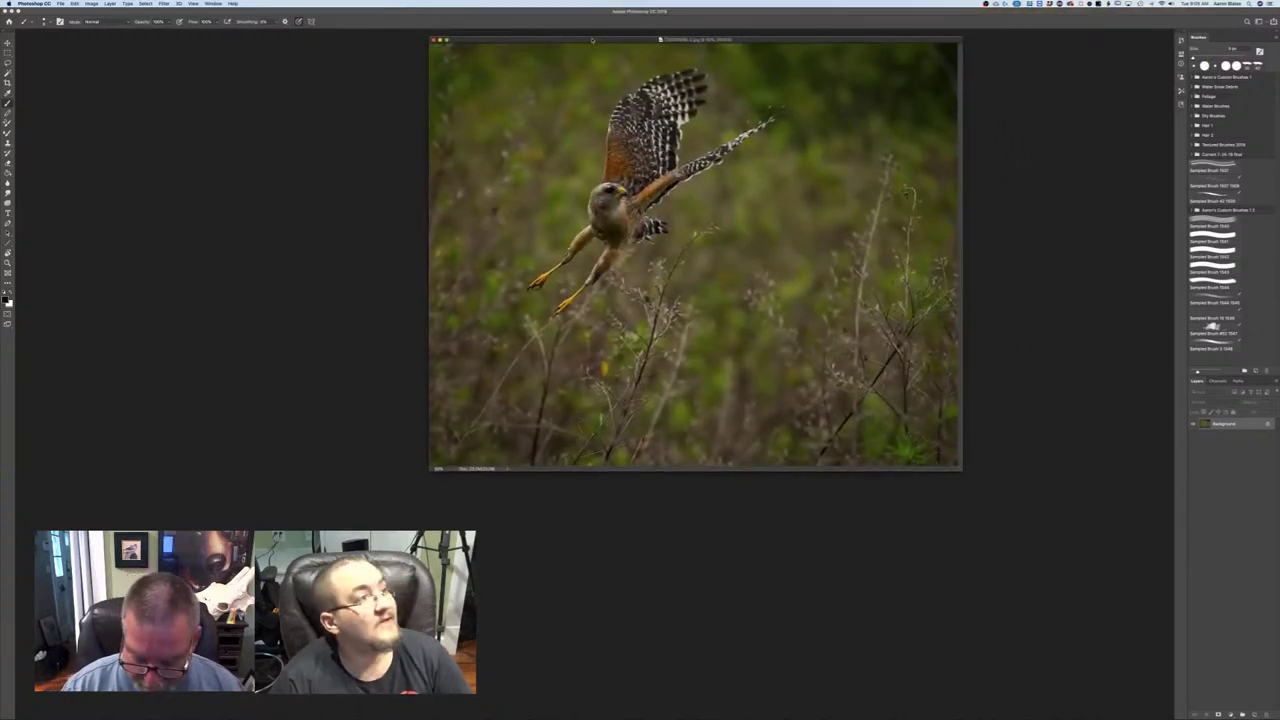
key(super+minus)
key(super+minus)
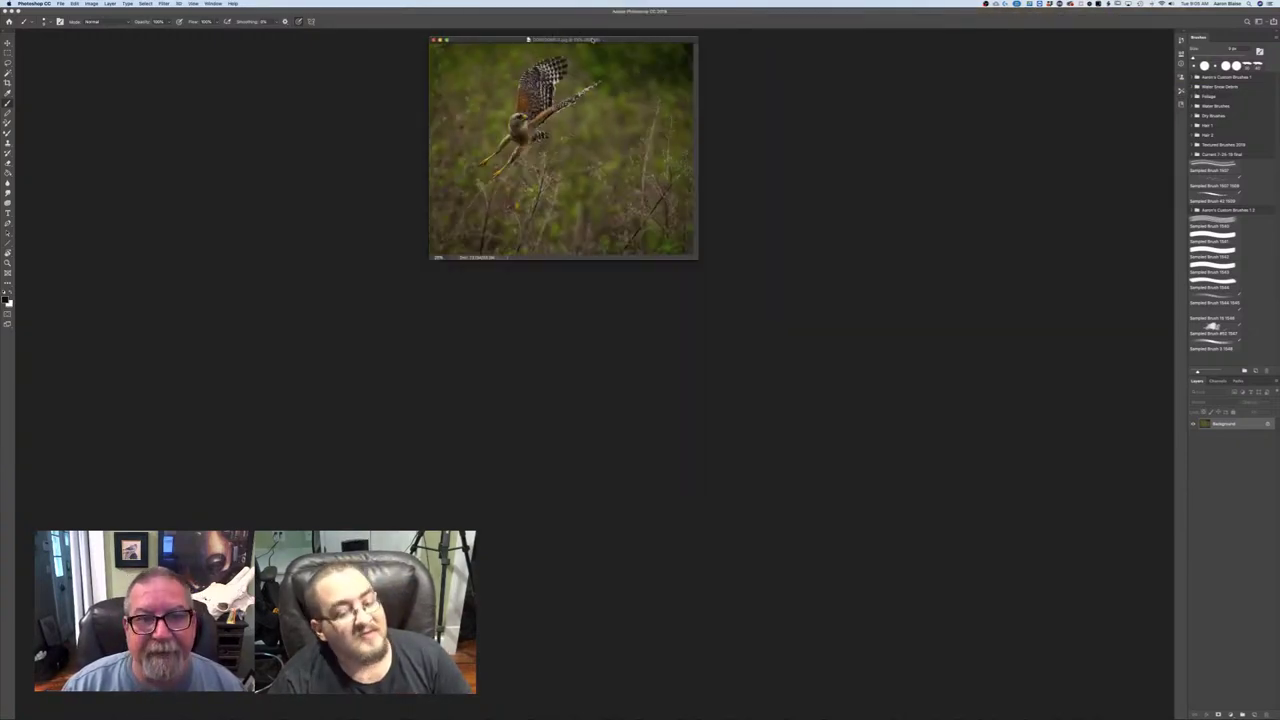
drag(605, 40, 920, 15)
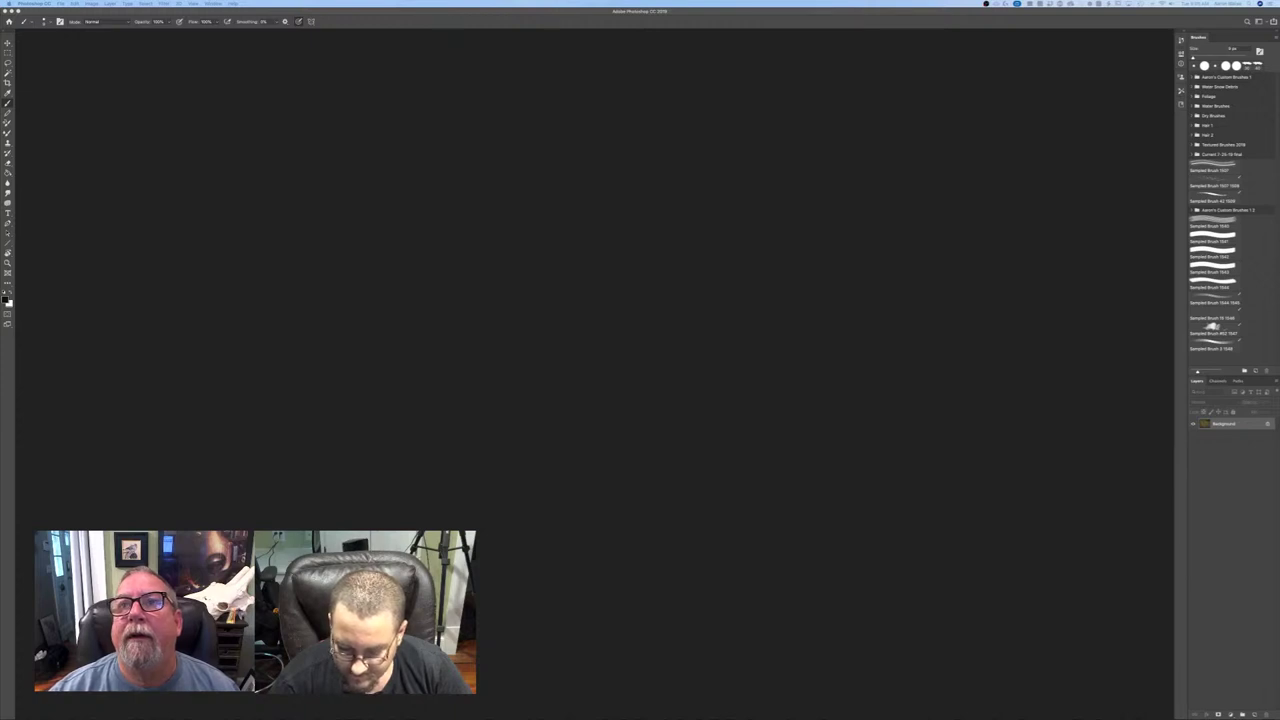
drag(920, 14, 678, 308)
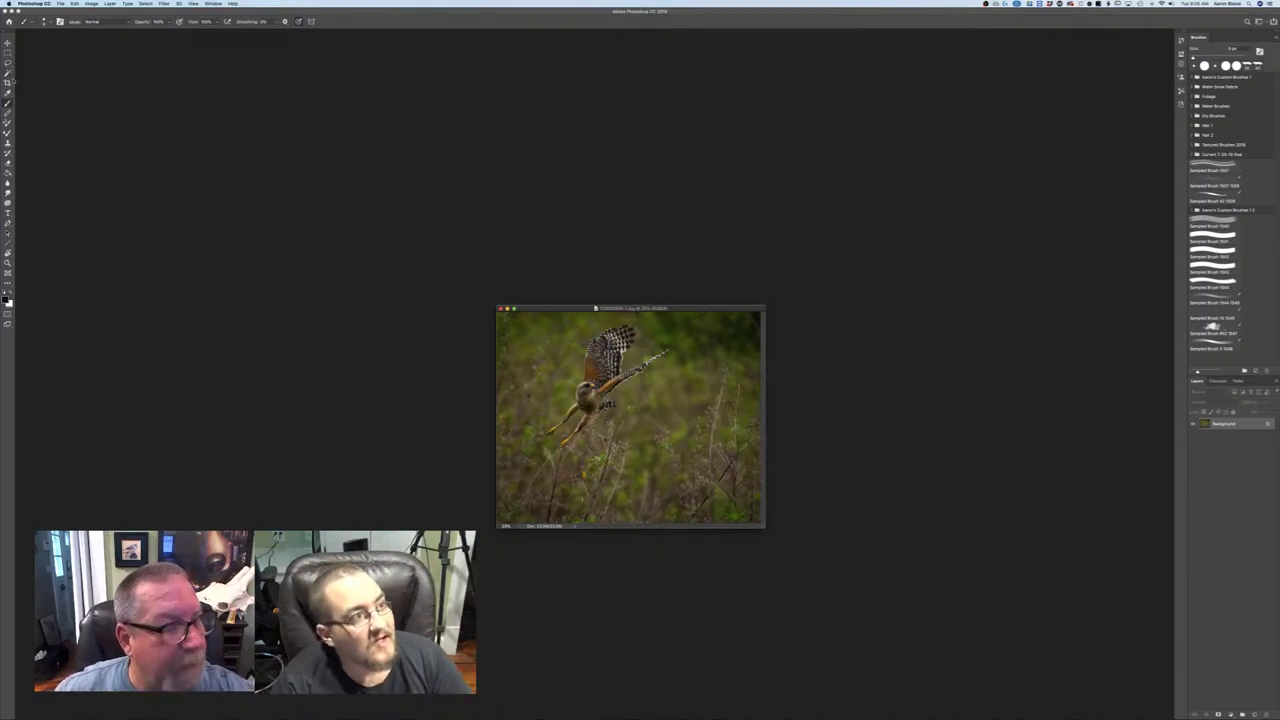
- Crop the photo closely around the hawk, trimming both sides and the lower edge, and return to the standard windowed view
key(f)
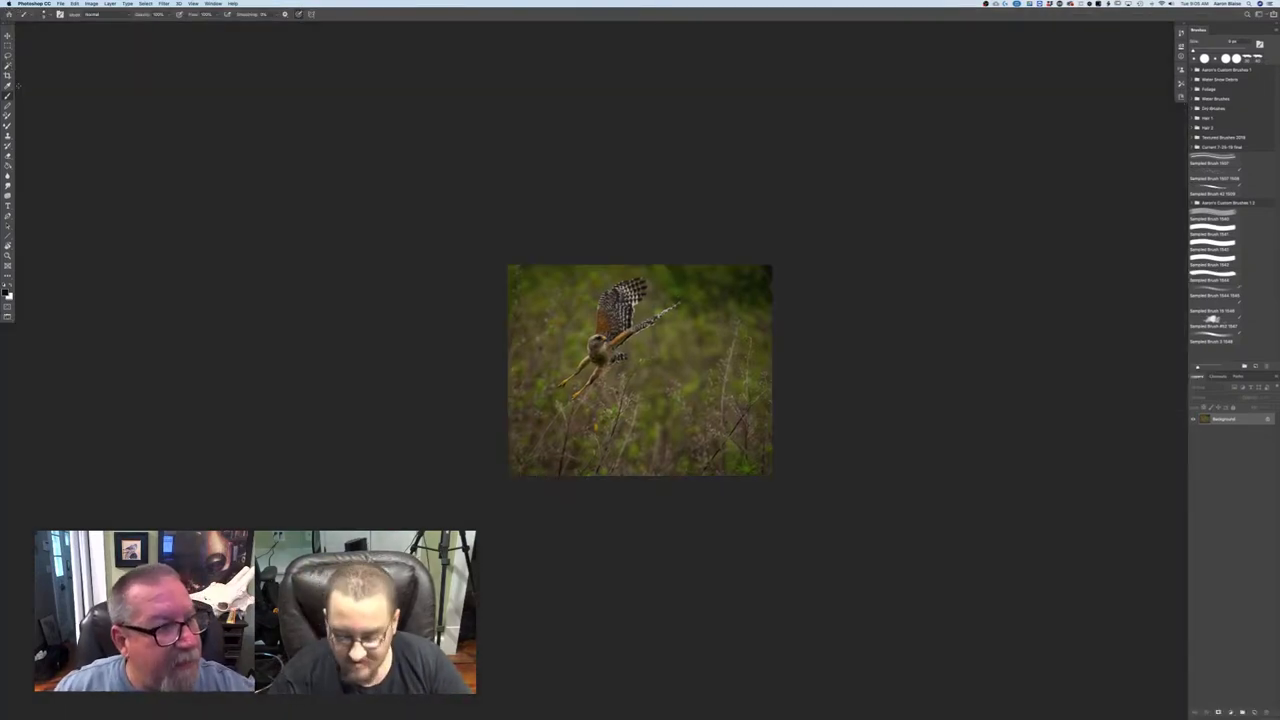
click(7, 76)
drag(509, 368, 552, 365)
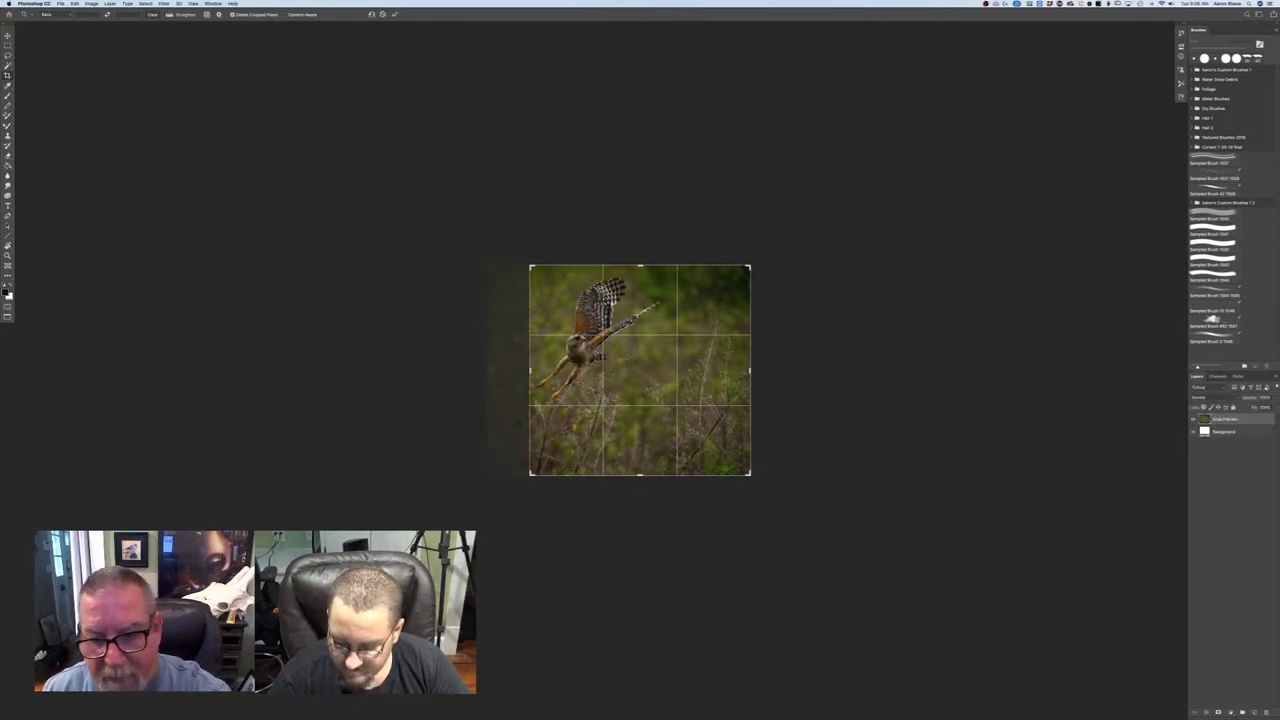
drag(750, 370, 712, 368)
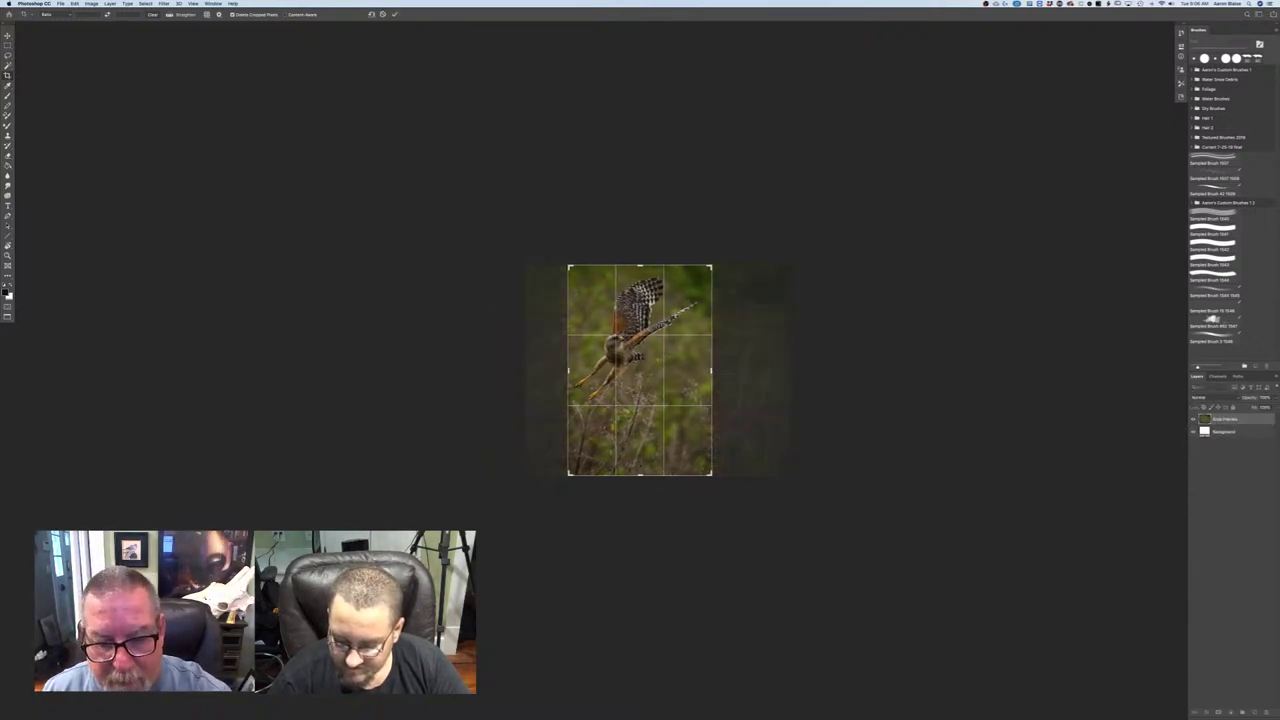
drag(640, 475, 640, 447)
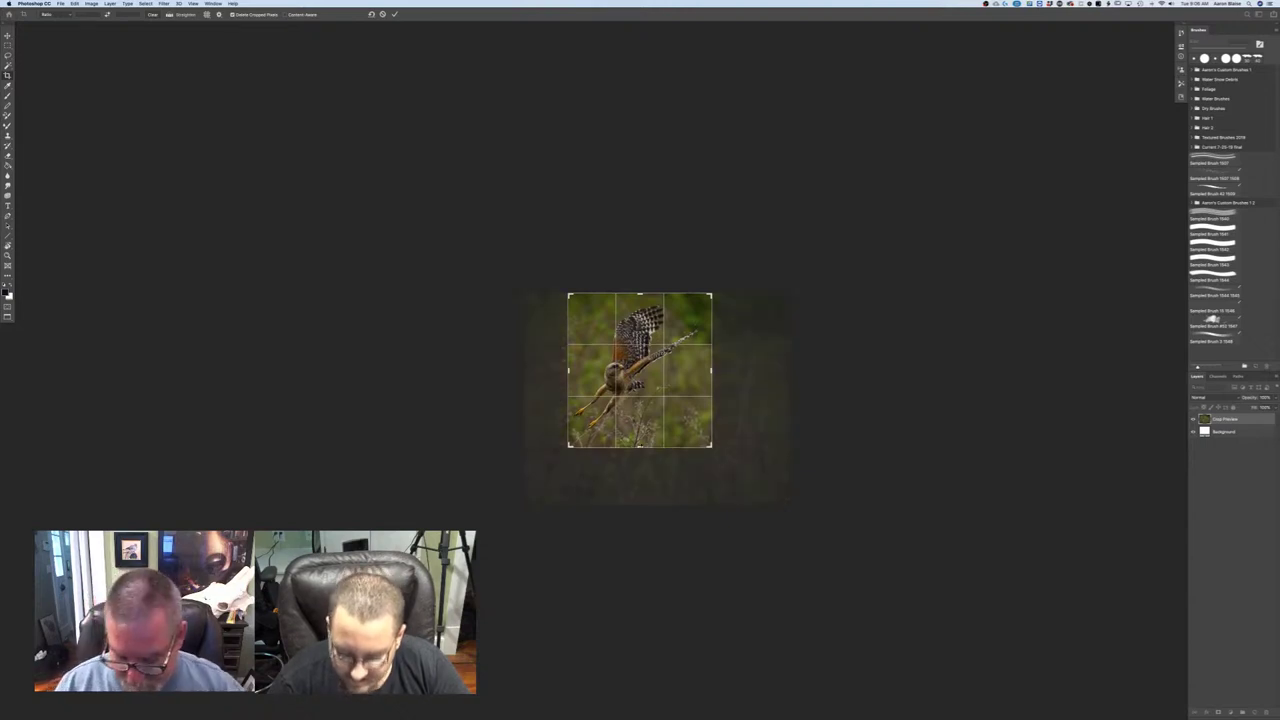
key(Return)
key(f)
key(f)
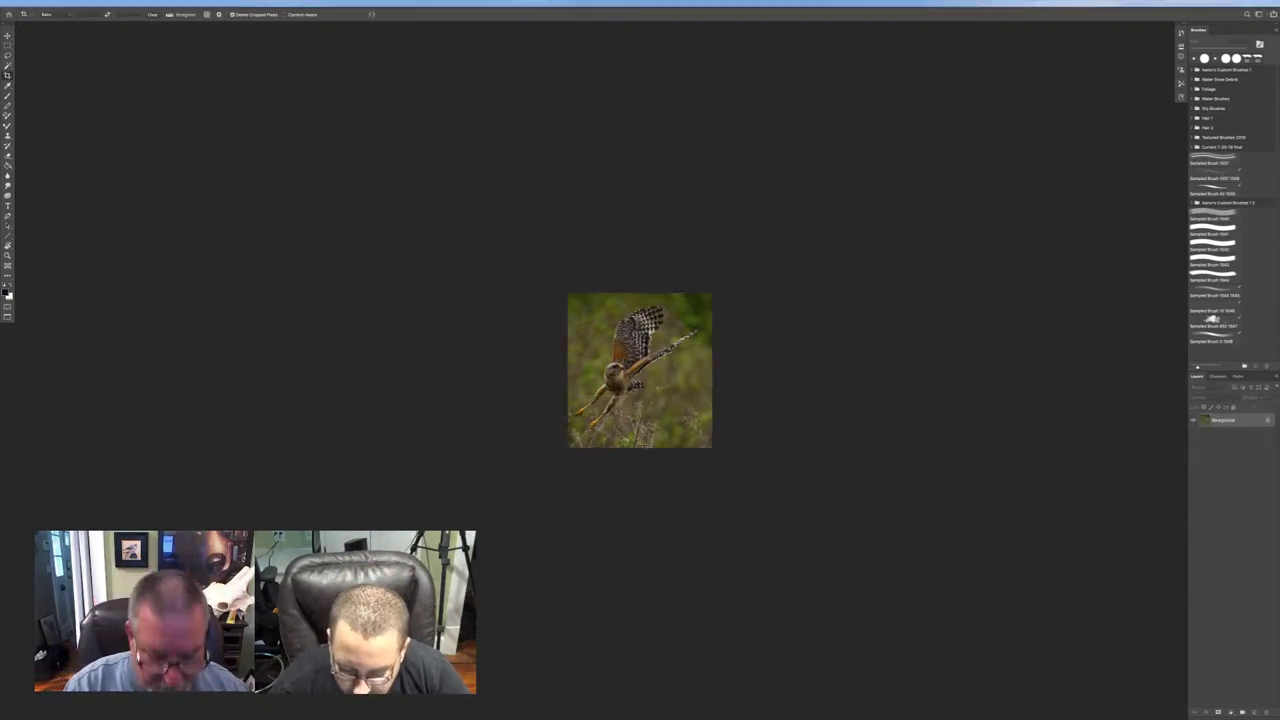
key(f)
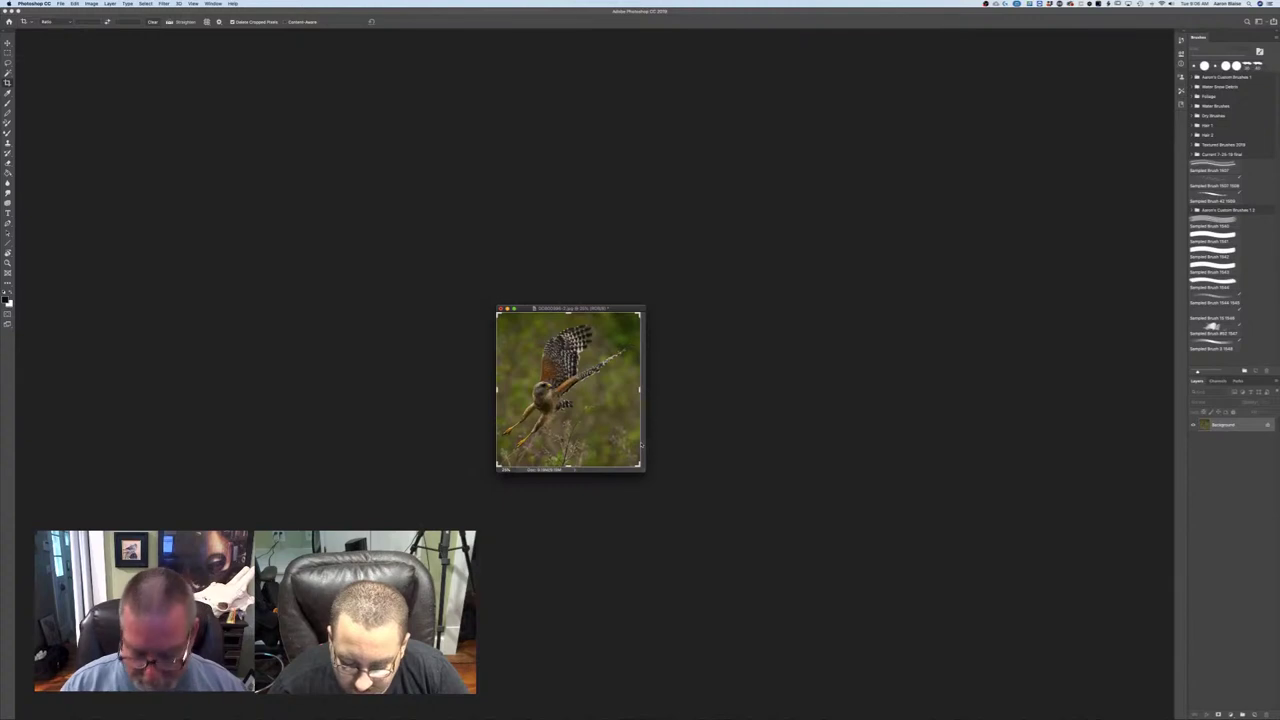
- Enlarge the cropped hawk photo's view slightly and move its window off the main screen as a reference
key(super+plus)
key(super+plus)
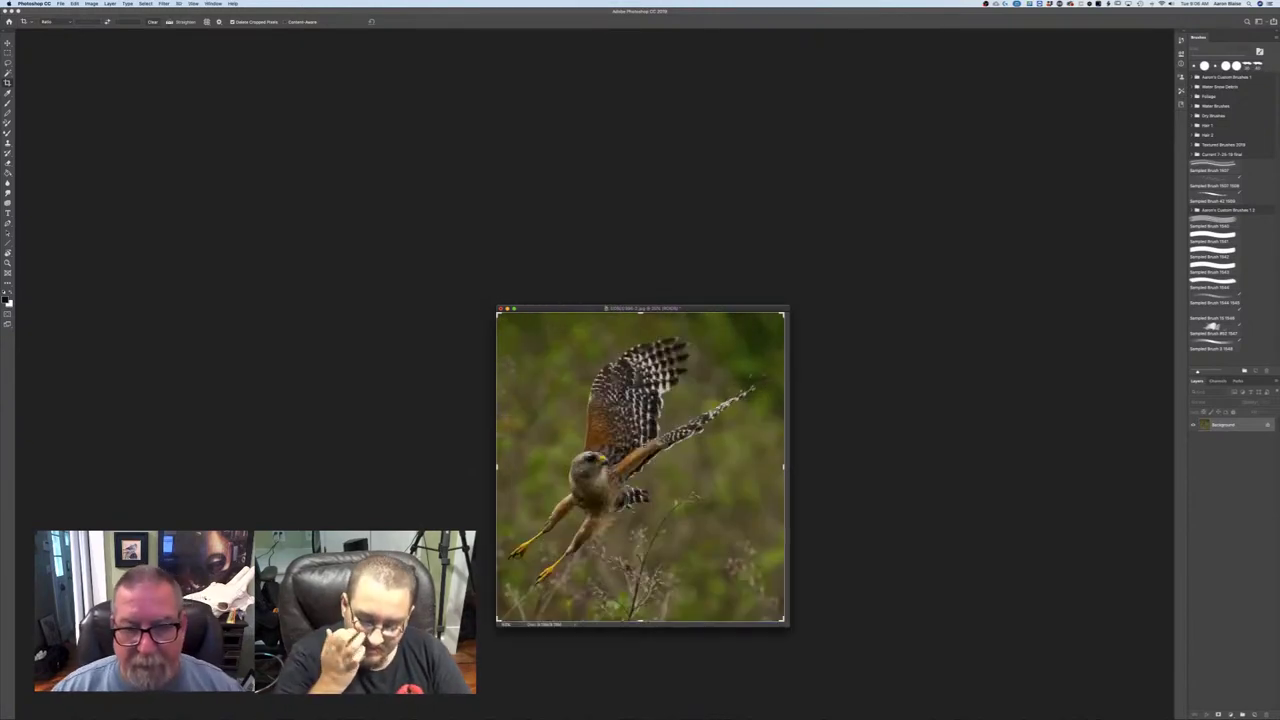
key(super+minus)
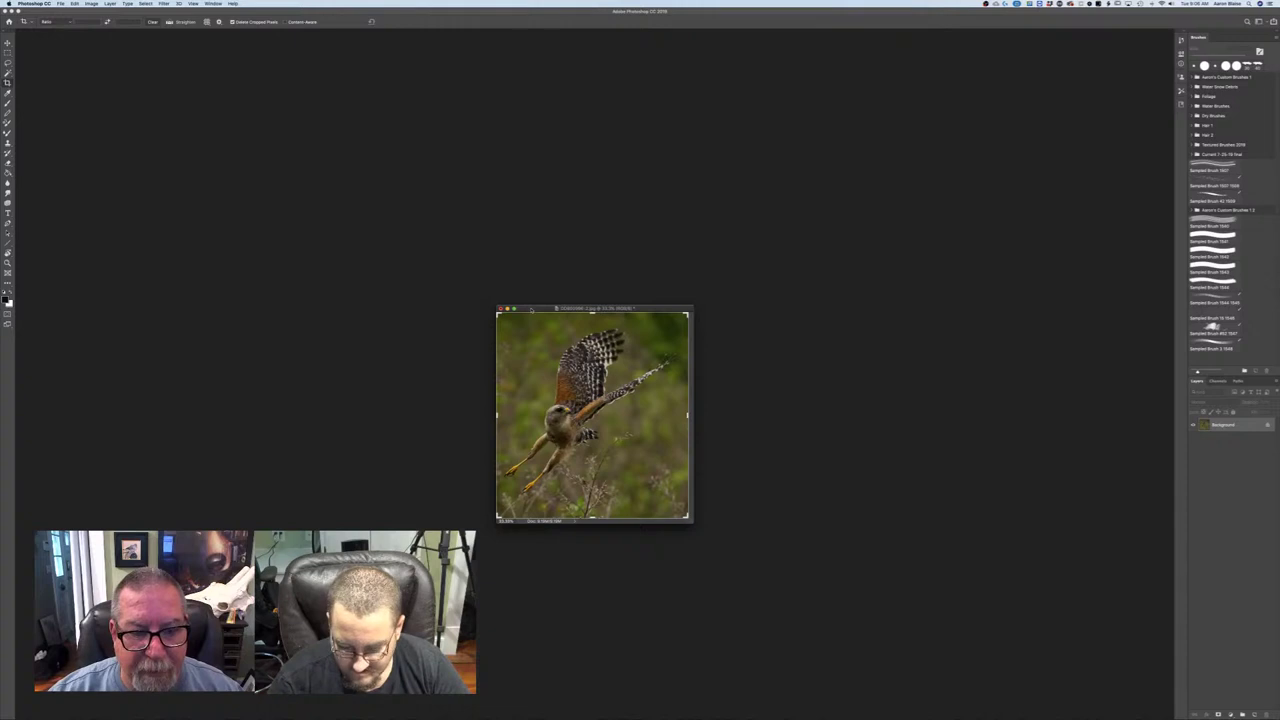
drag(531, 309, 580, 2)
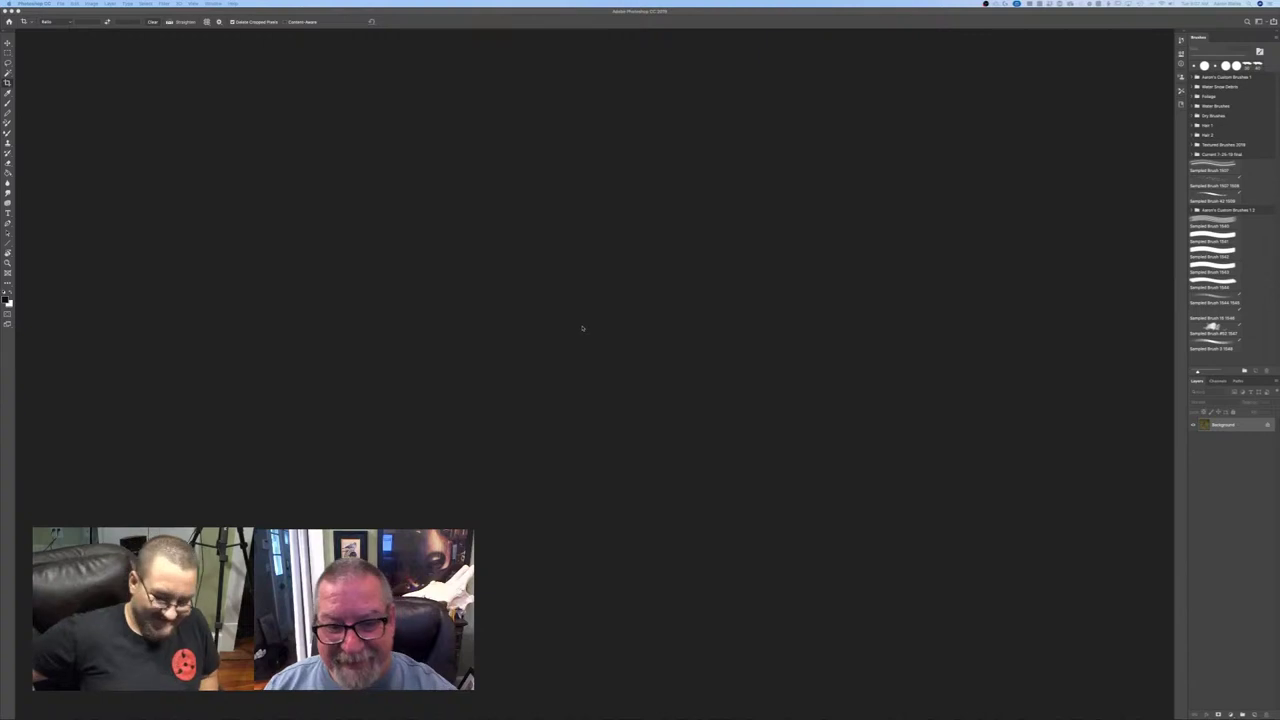
- Create a new blank document from the recent 24 x 18 inch, 300 ppi preset with a white background
click(61, 3)
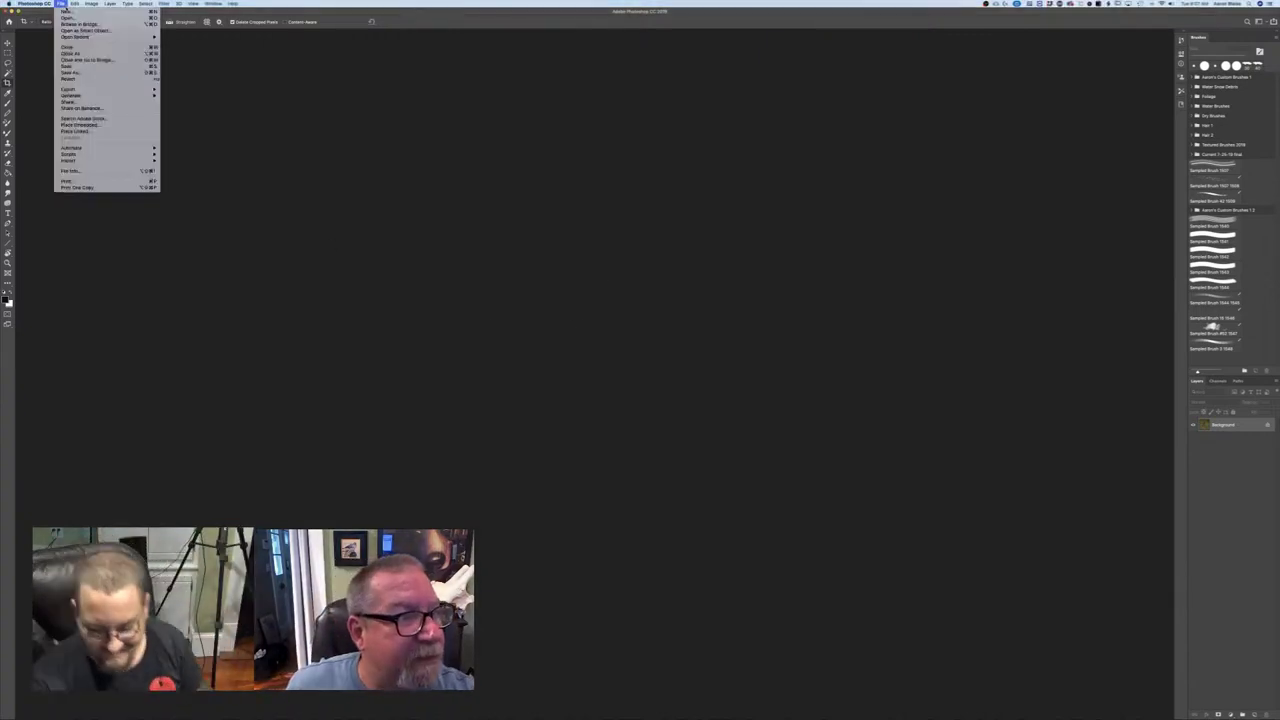
click(67, 11)
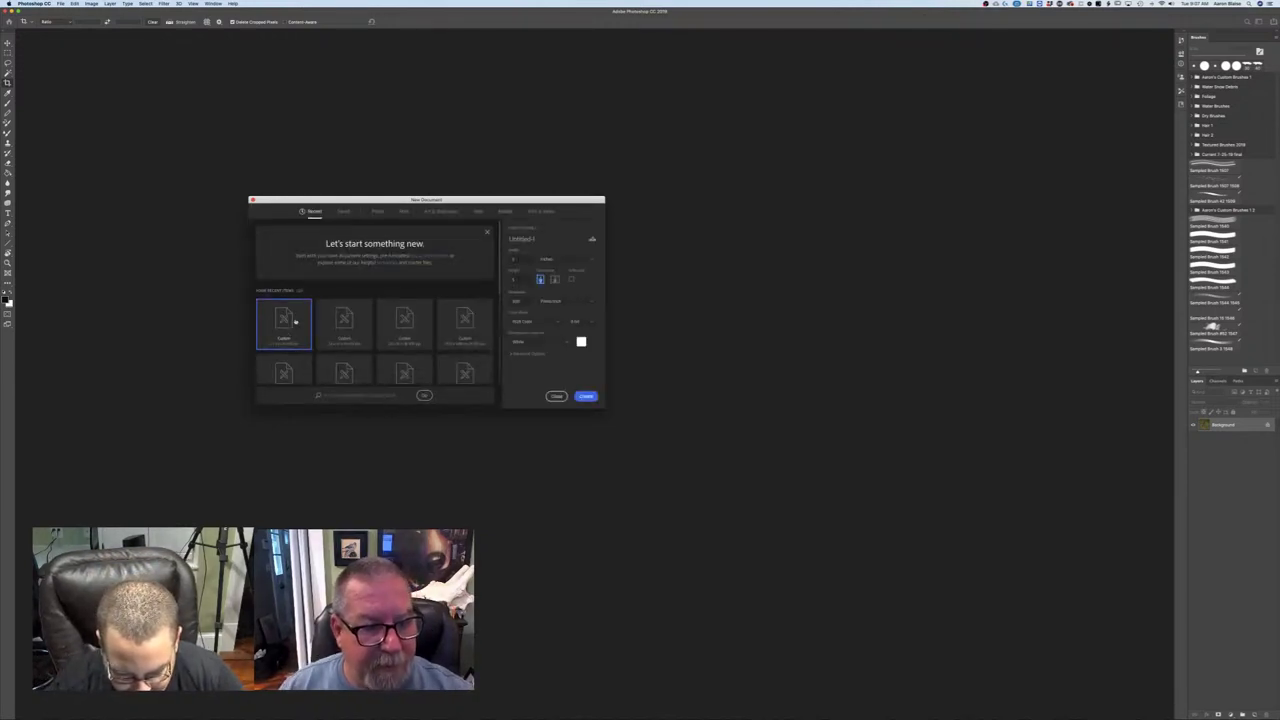
scroll(340, 338, down, 2)
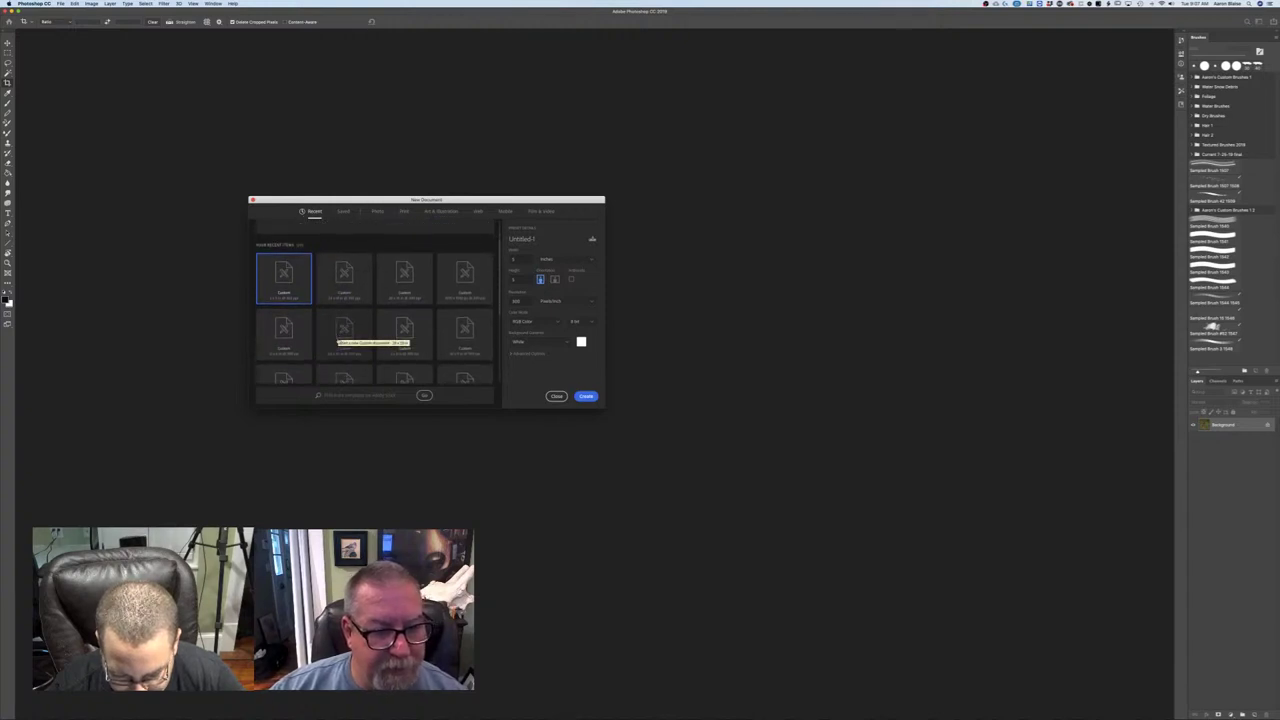
scroll(339, 323, down, 2)
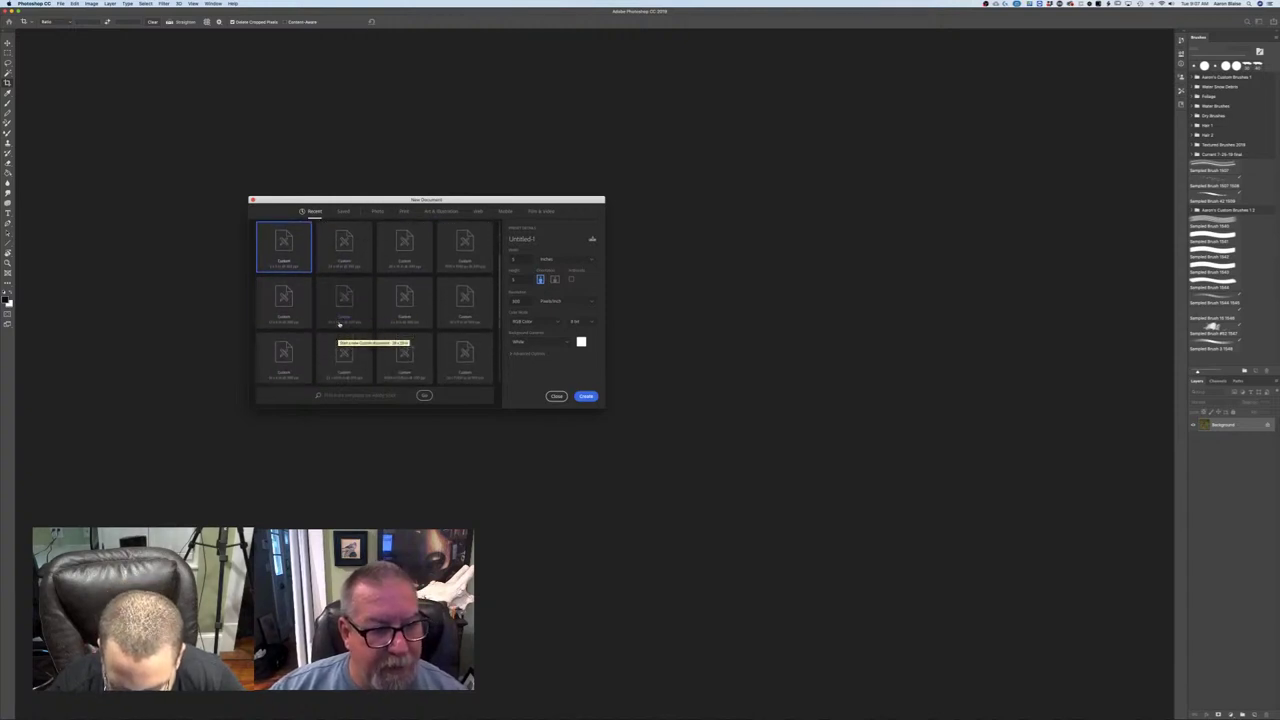
scroll(339, 323, up, 2)
click(341, 289)
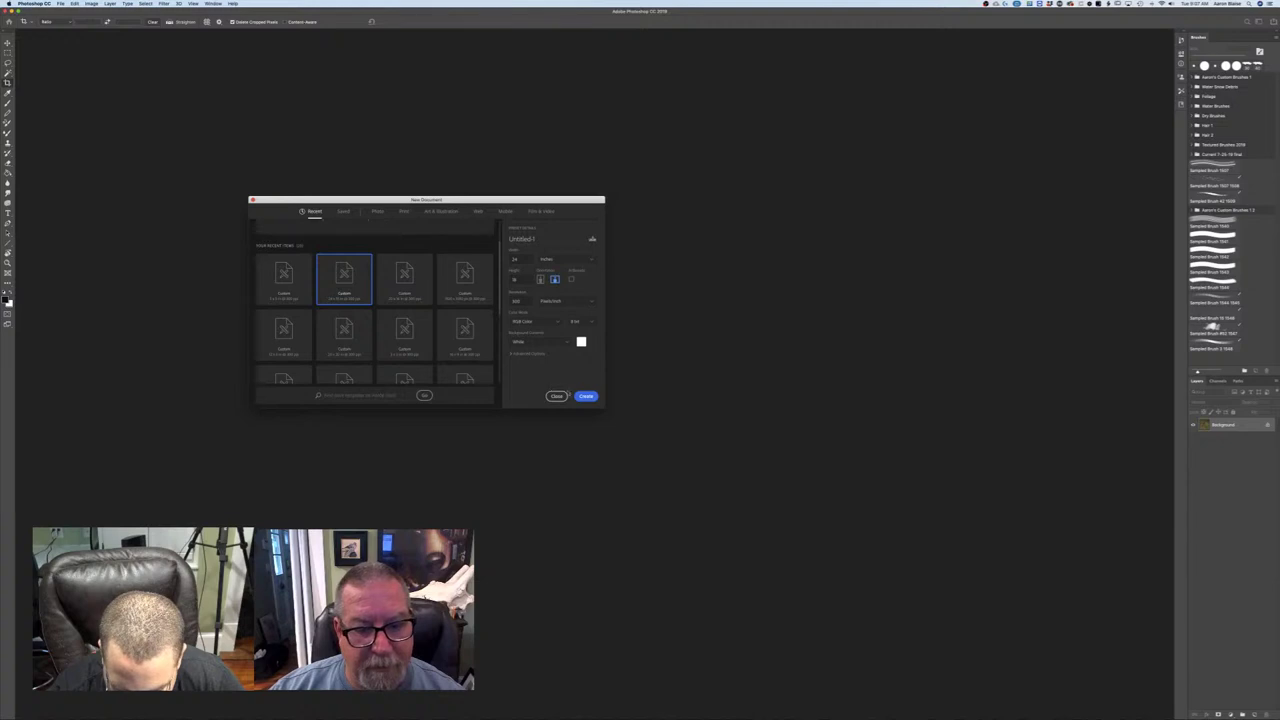
click(583, 396)
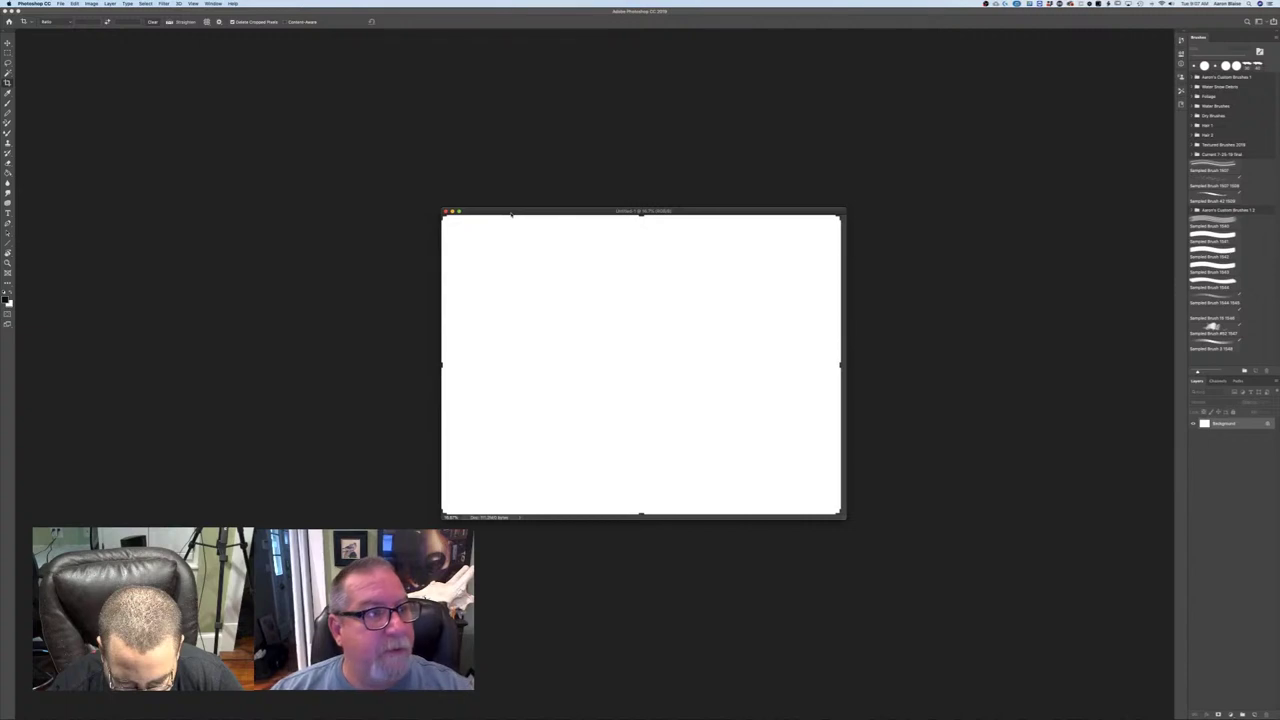
- Rotate the blank canvas 90° clockwise into portrait orientation
click(90, 4)
mouse_move(110, 67)
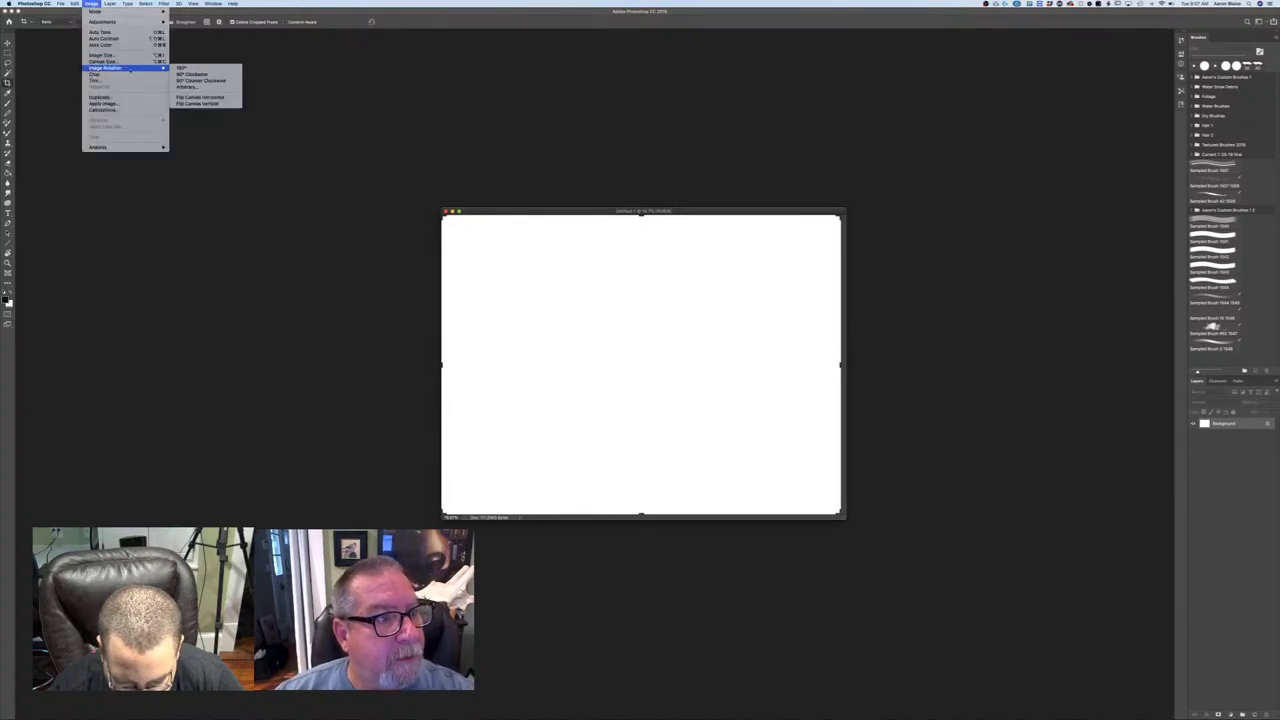
click(191, 74)
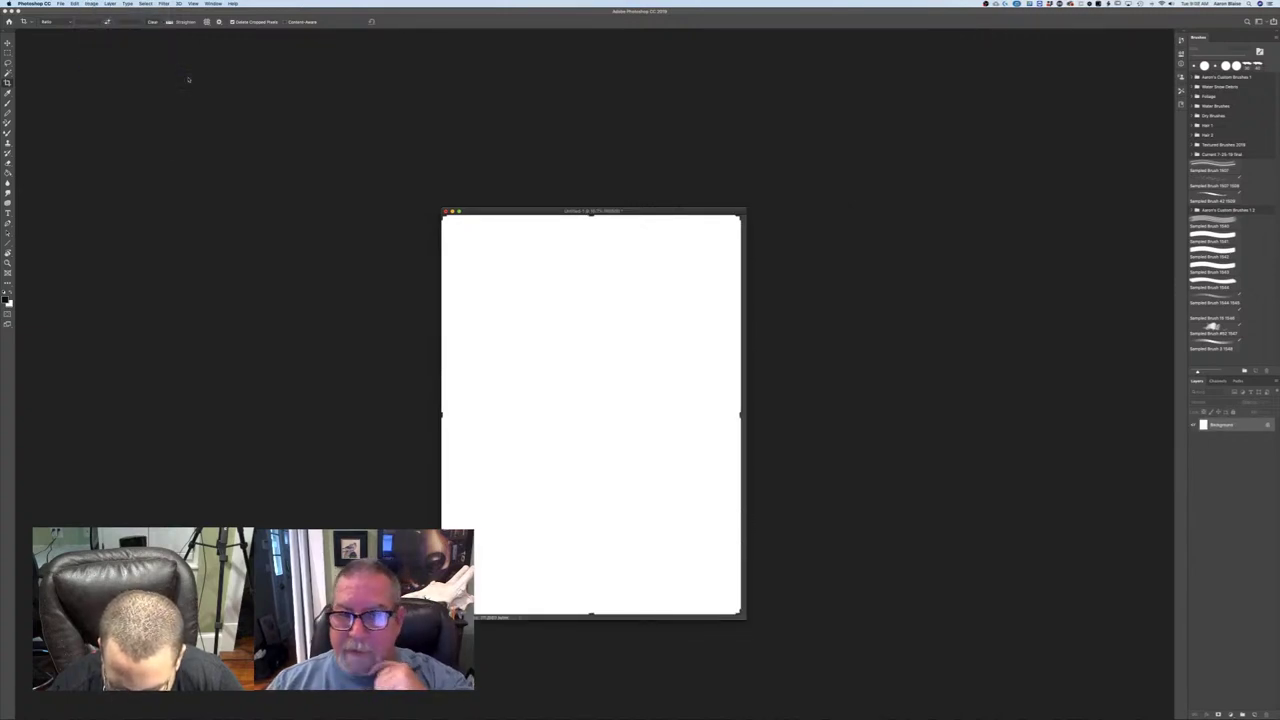
- Resize the blank image to 12 inches wide with proportions linked, and show it in full-screen view with the menu bar
click(89, 5)
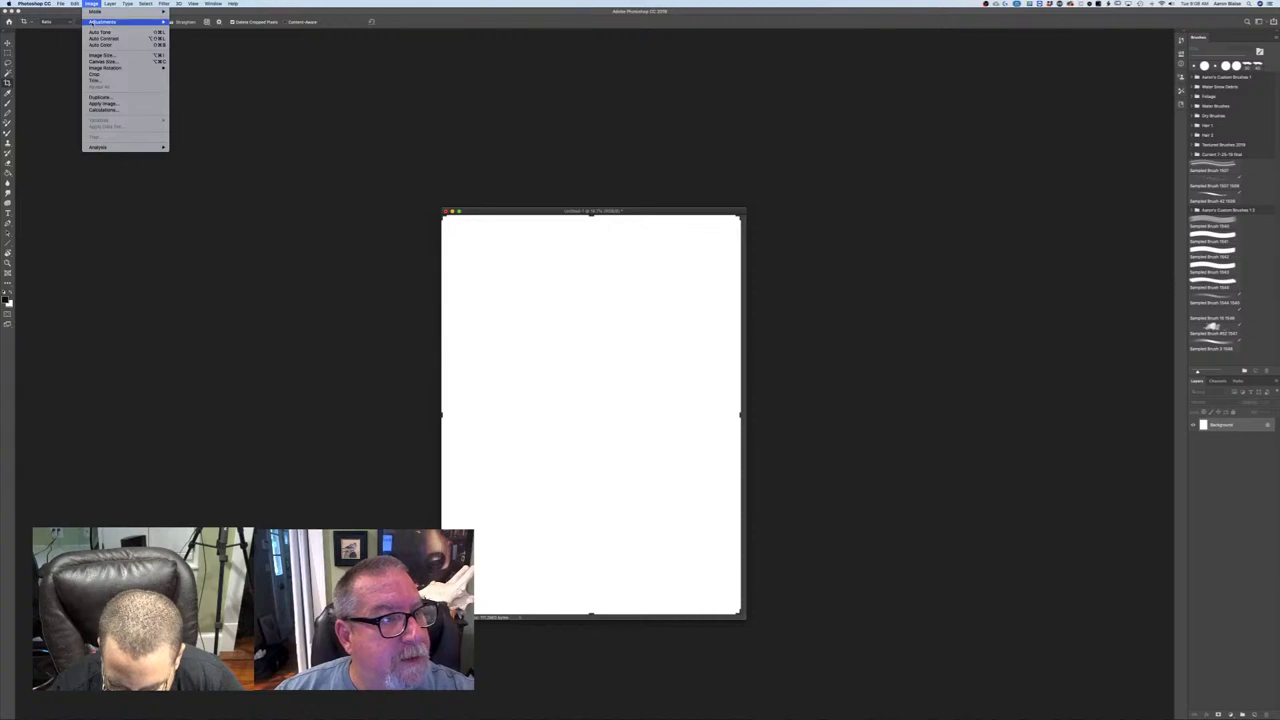
mouse_move(94, 23)
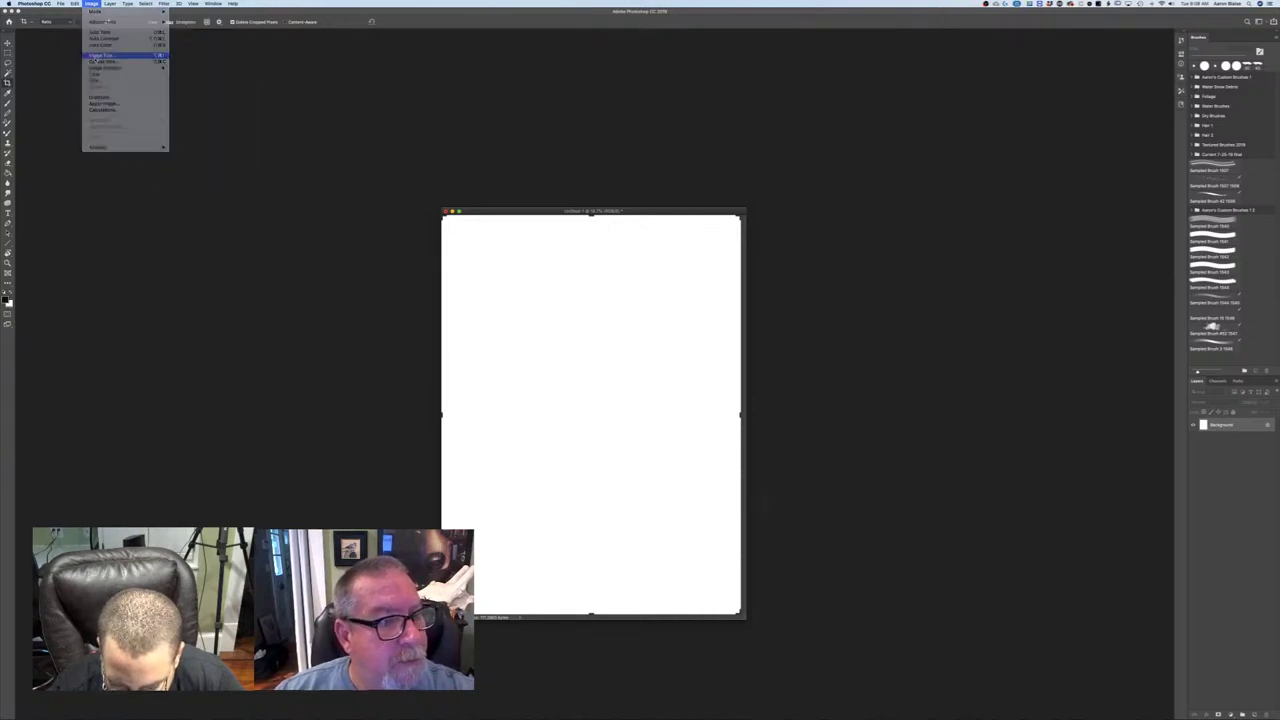
click(100, 55)
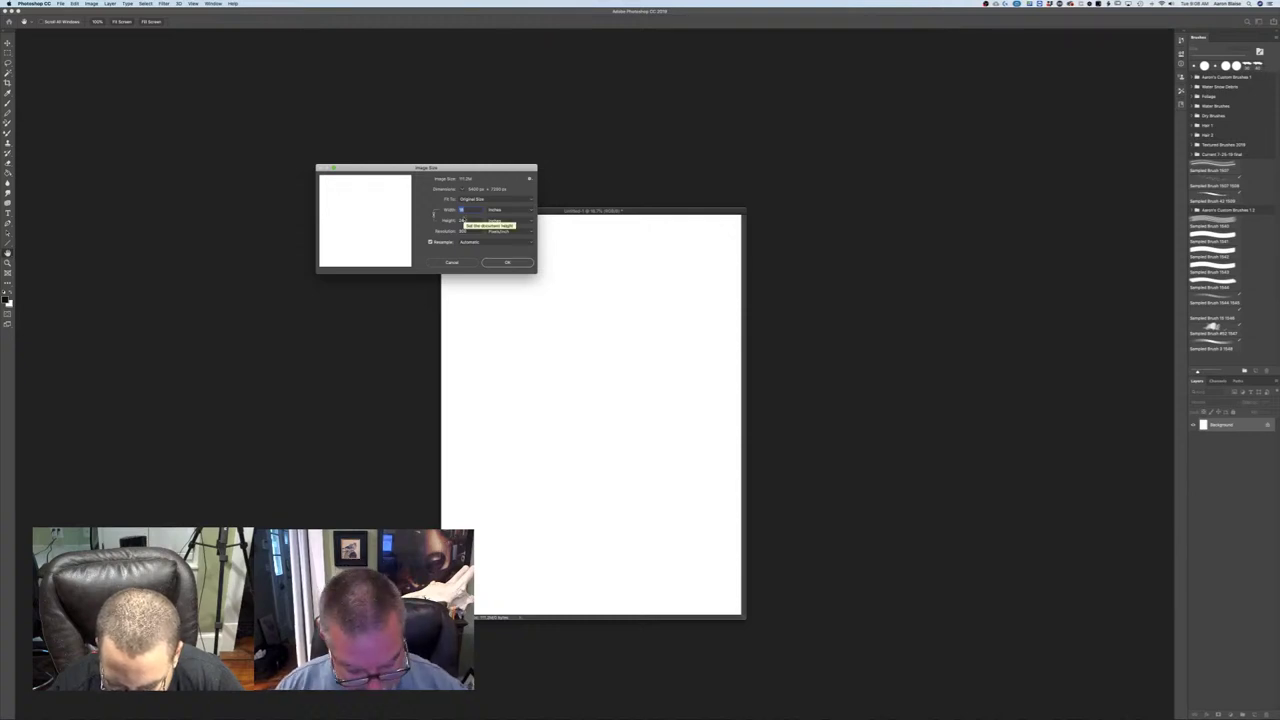
text(15)
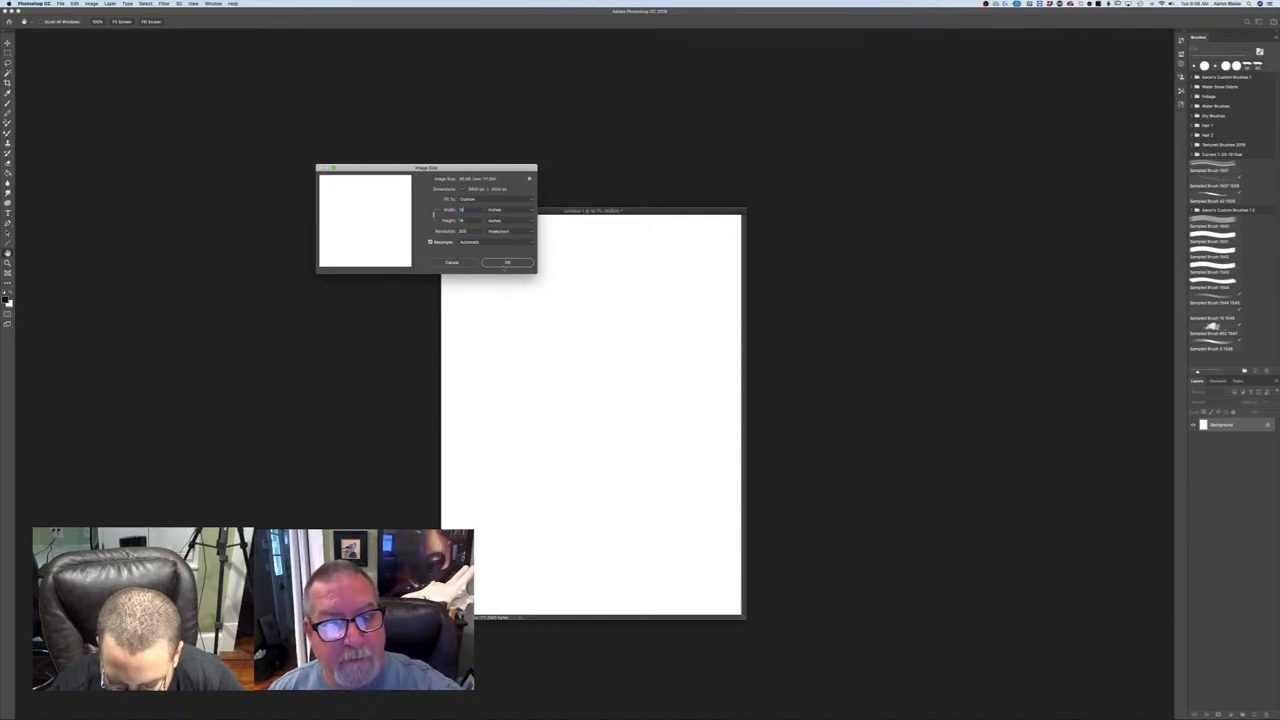
click(507, 263)
key(c)
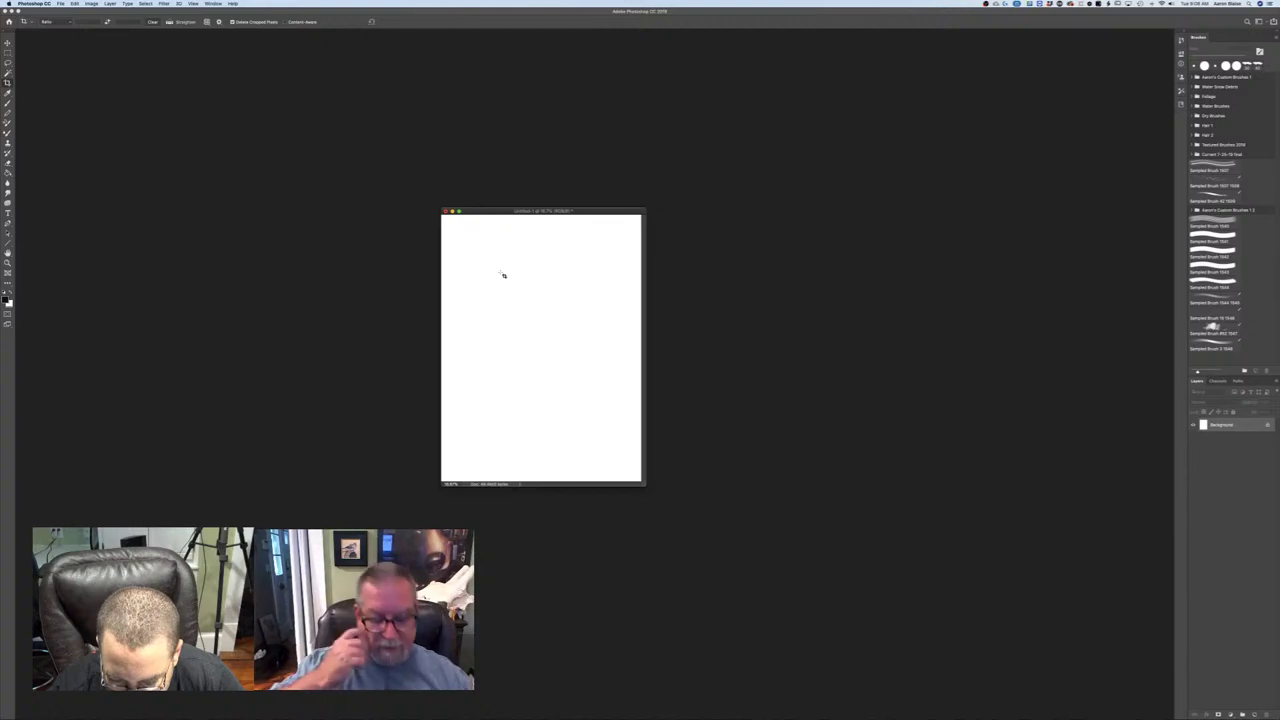
key(f)
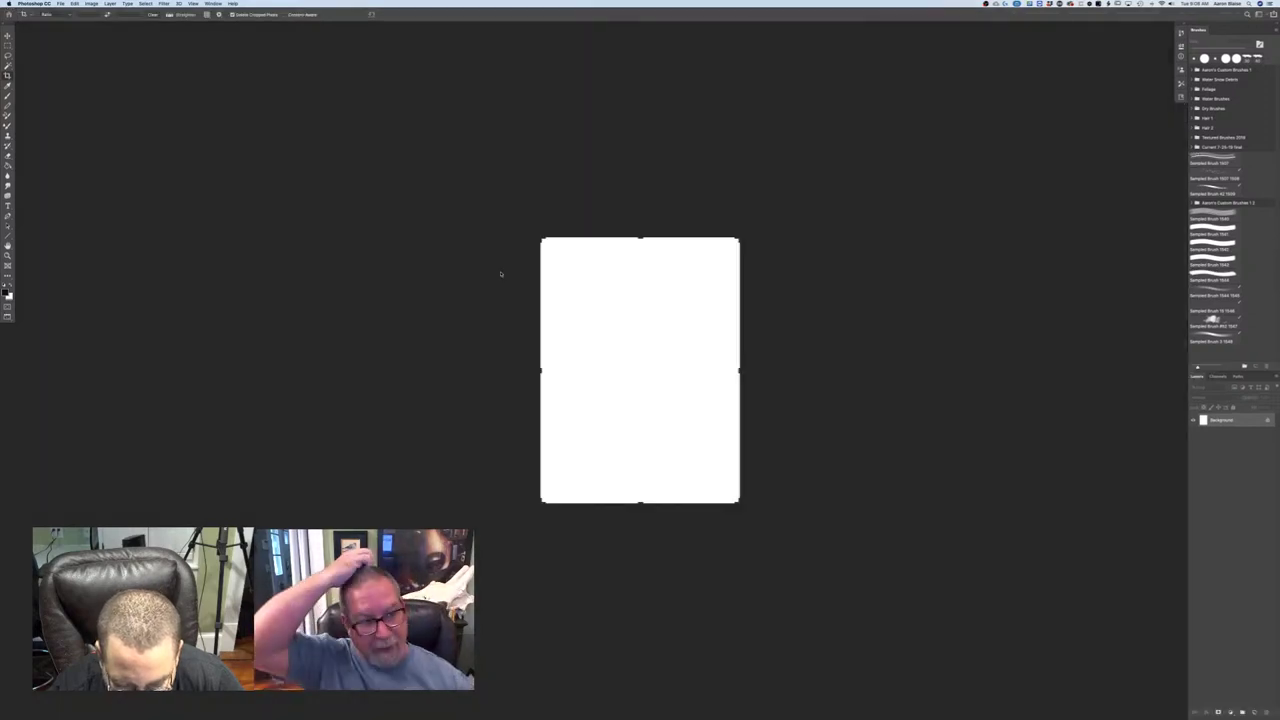
- Fill the white Background with a medium gray foreground color, and add a new empty layer above it
key(b)
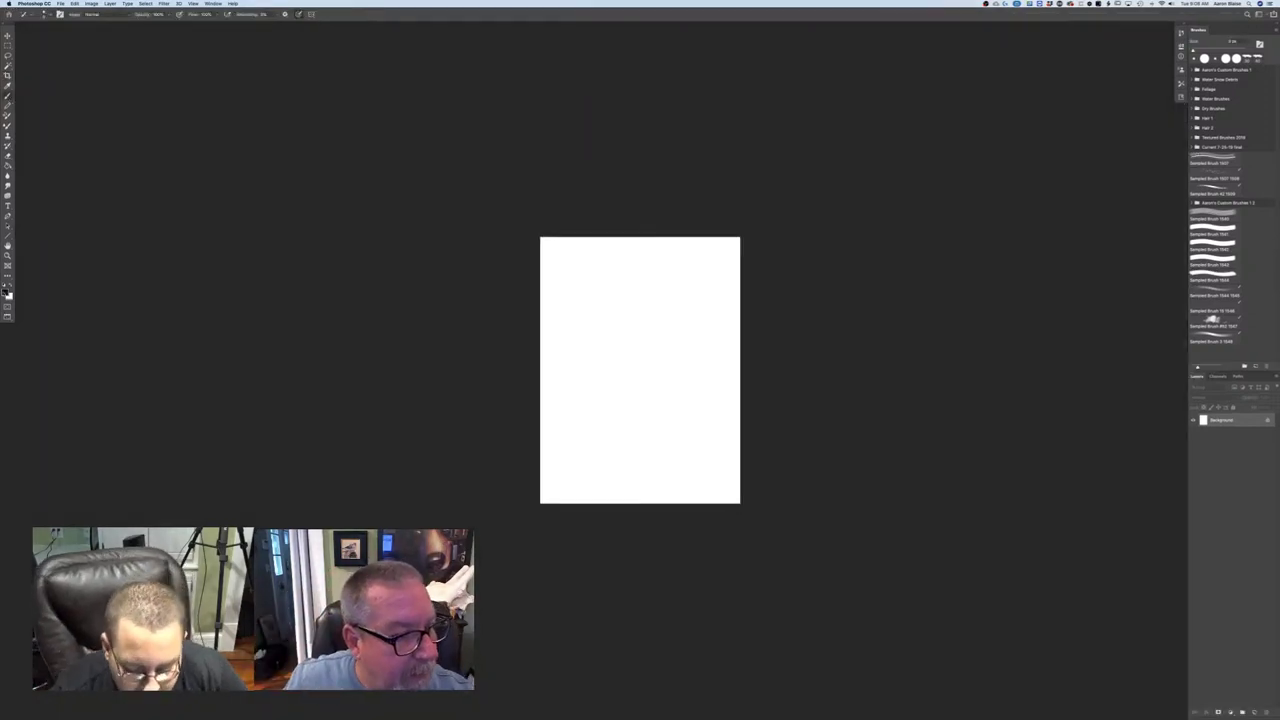
click(5, 292)
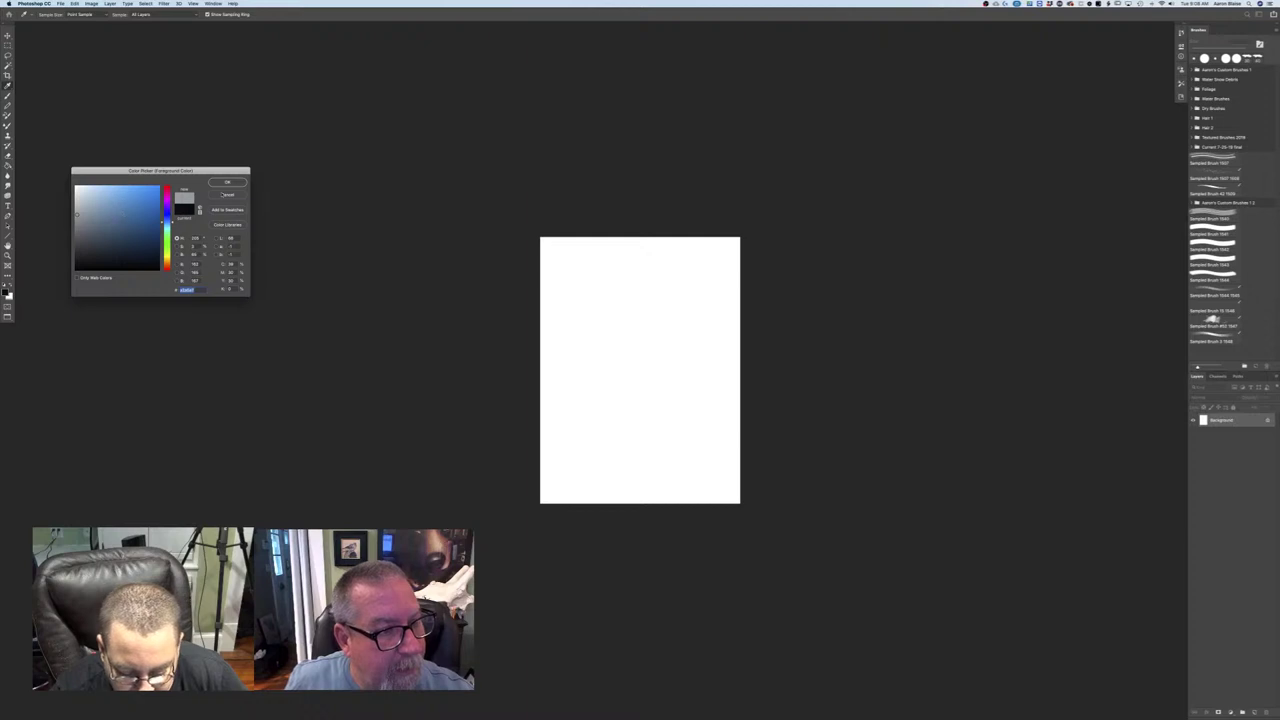
key(Return)
key(b)
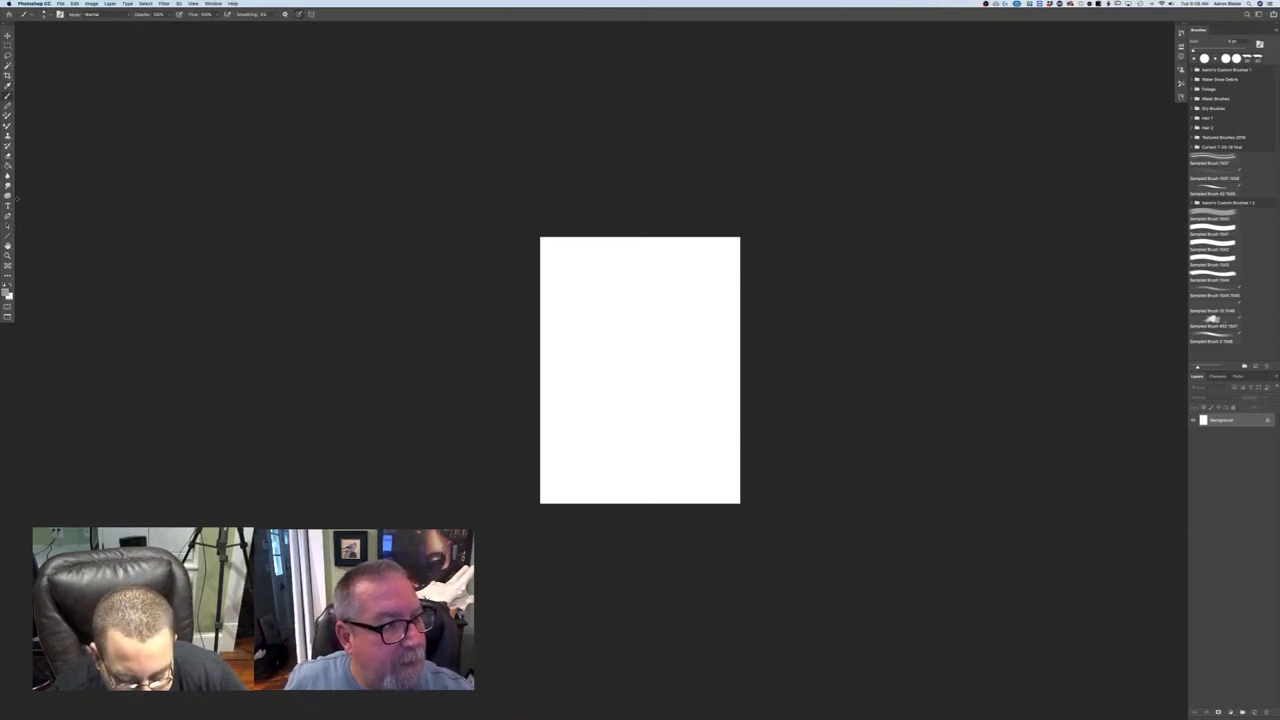
key(g)
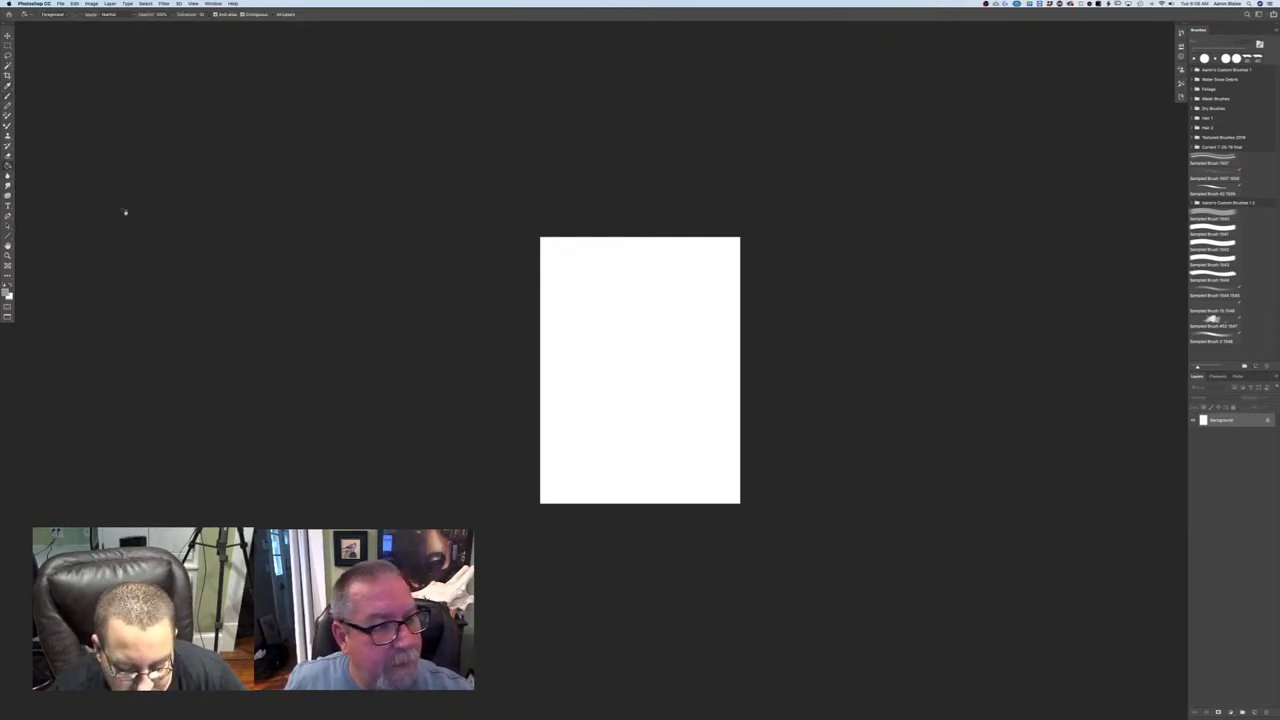
click(628, 420)
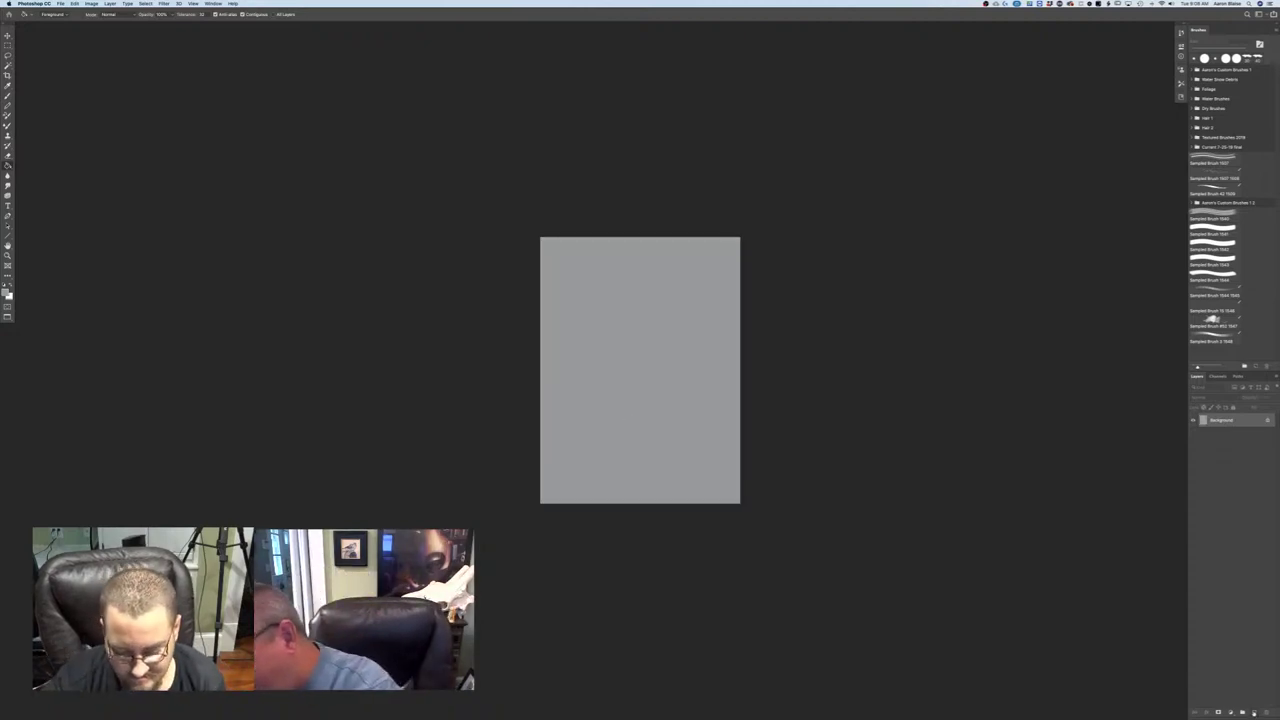
click(1242, 712)
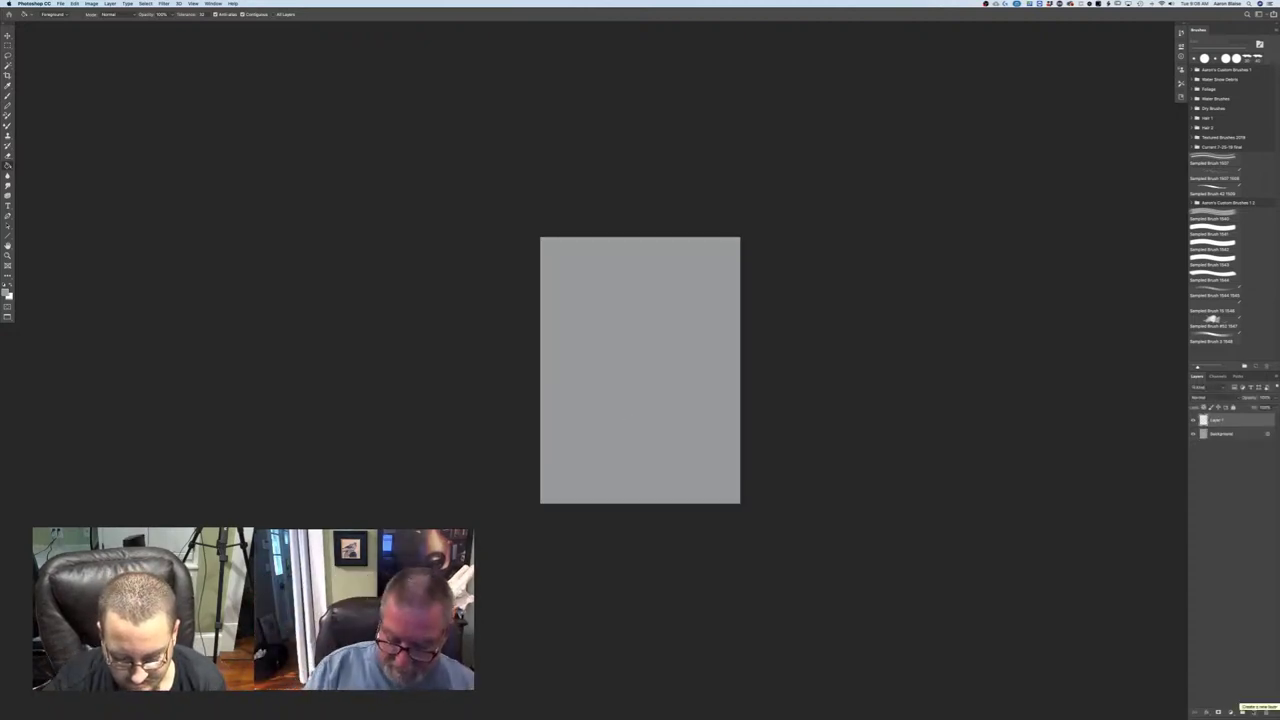
- Set the foreground color to a near-black shade for sketching on the gray portrait canvas
key(super+plus)
key(super+plus)
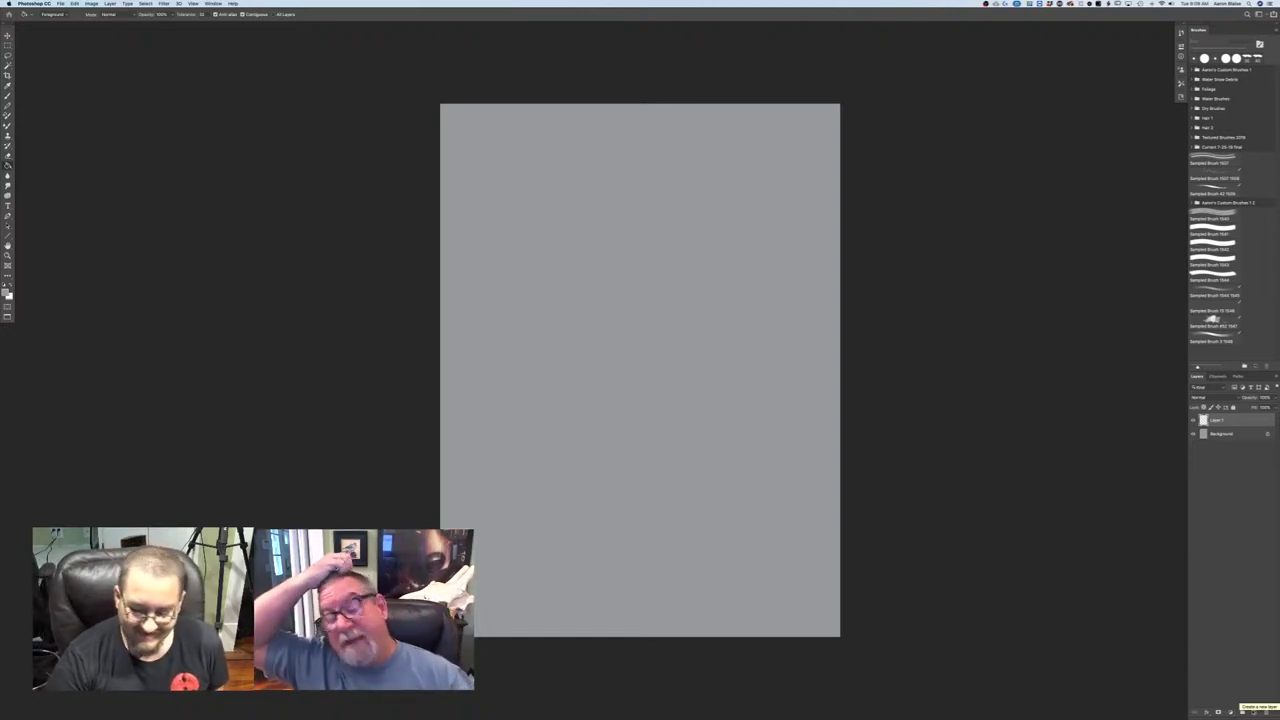
click(5, 292)
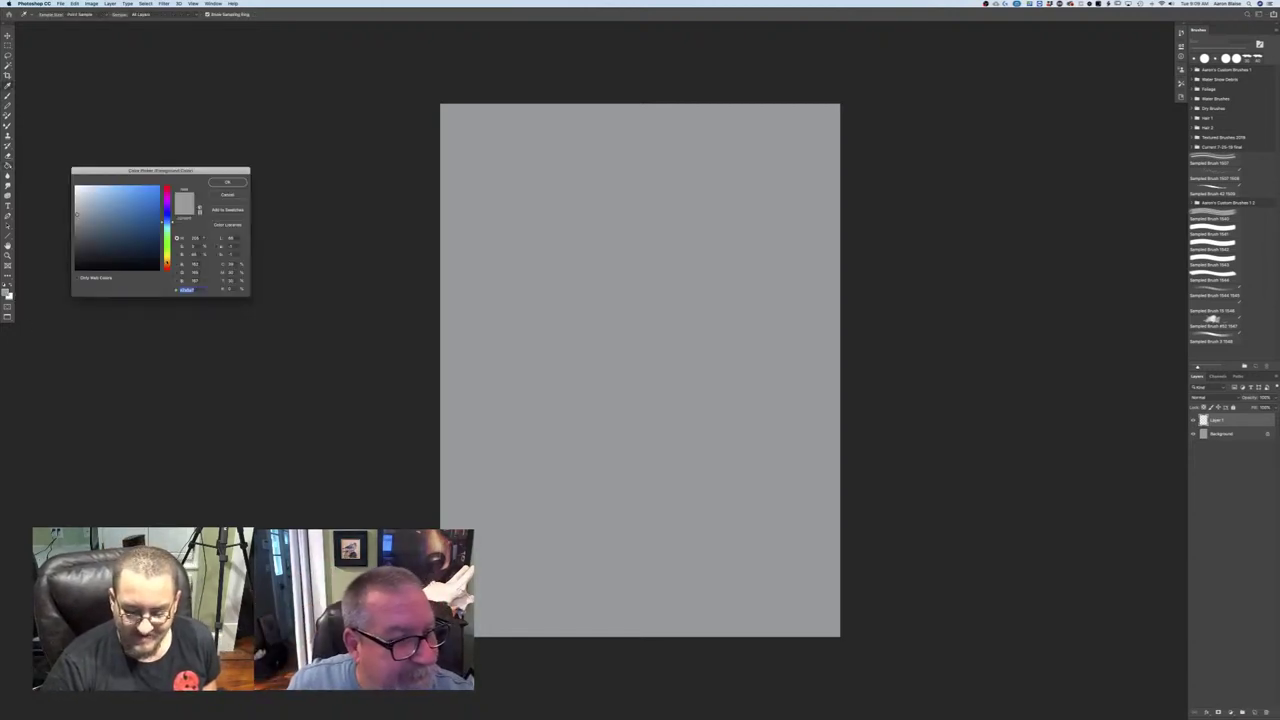
click(167, 262)
click(98, 260)
click(227, 183)
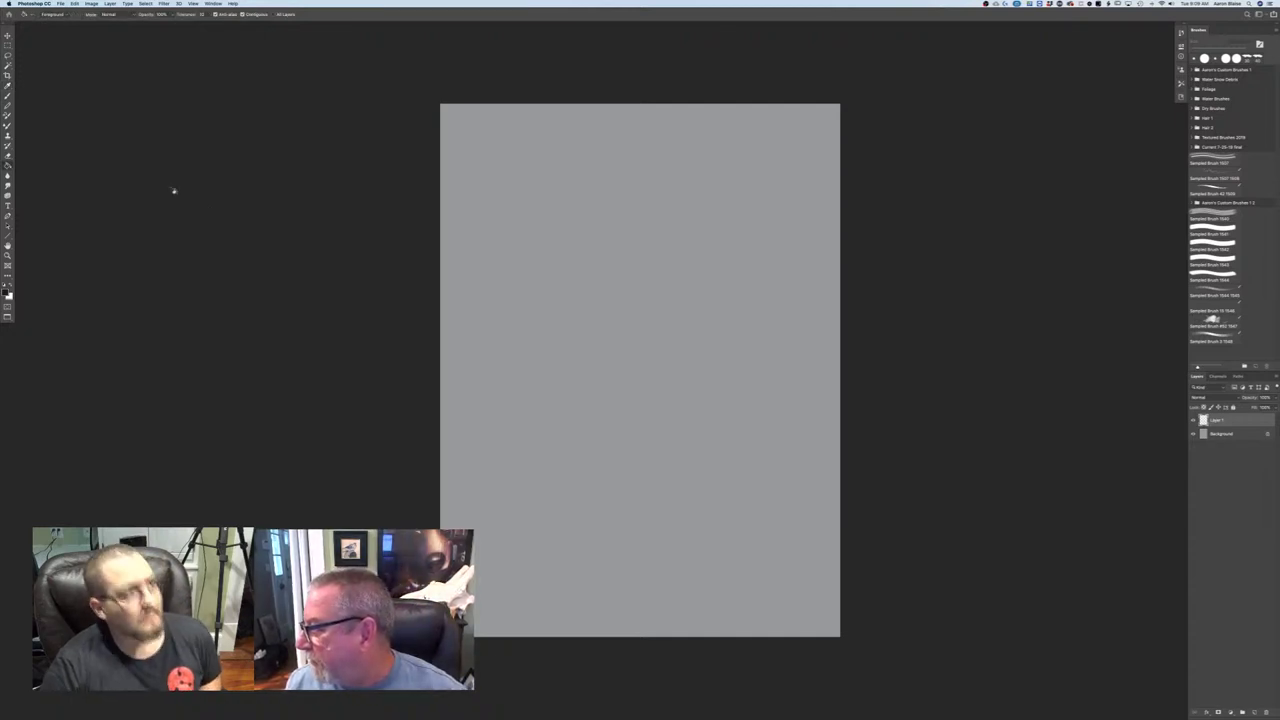
- Switch to the Brush tool and choose the 42 px textured brush preset from the expanded Current brush group
click(8, 104)
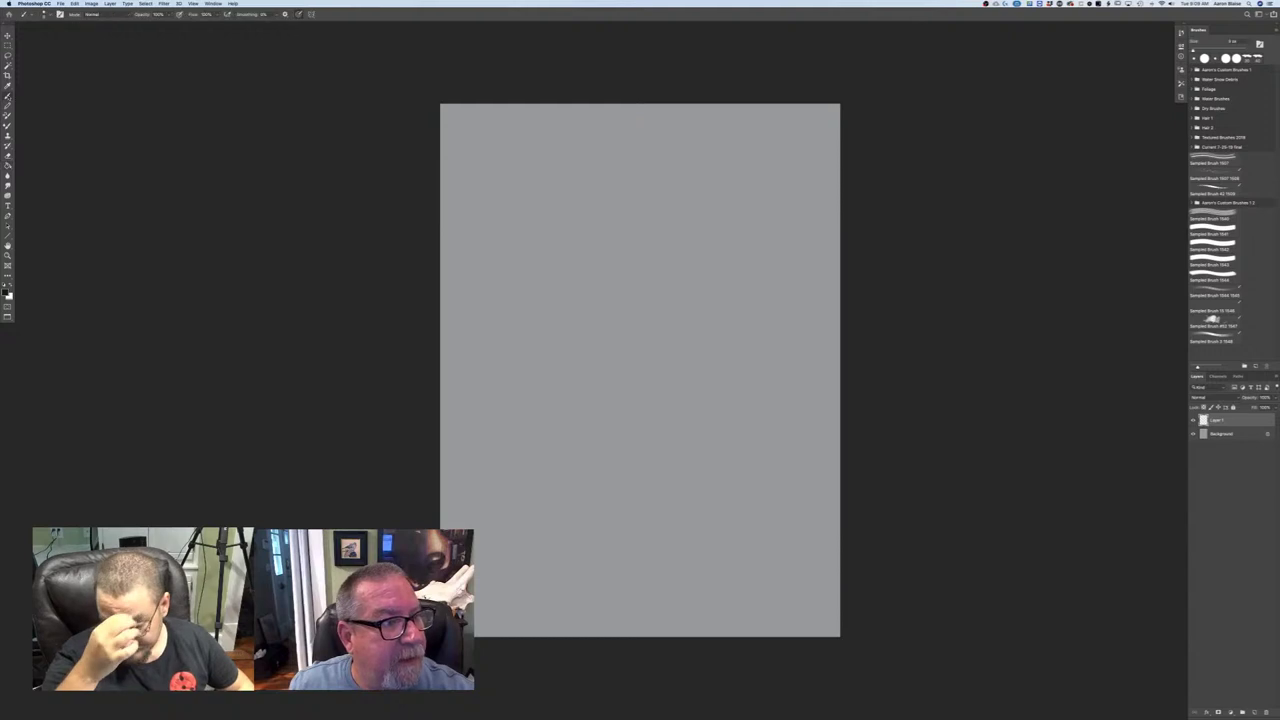
click(37, 14)
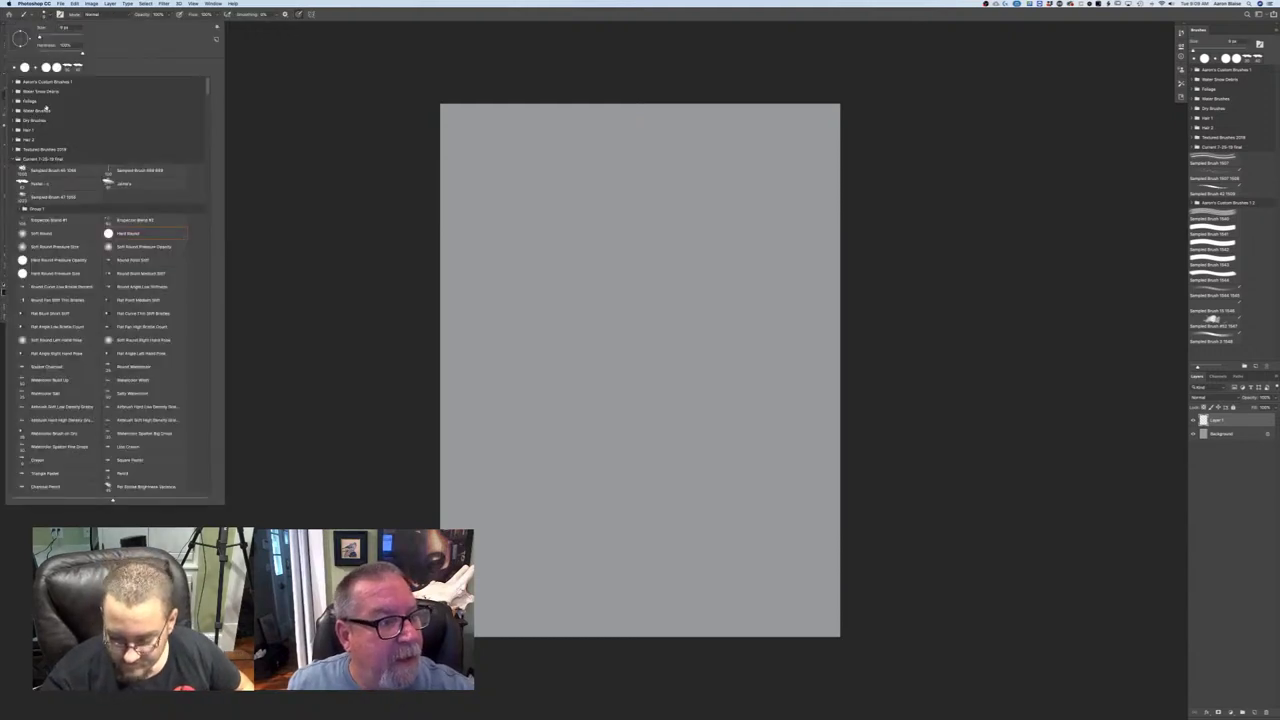
click(35, 183)
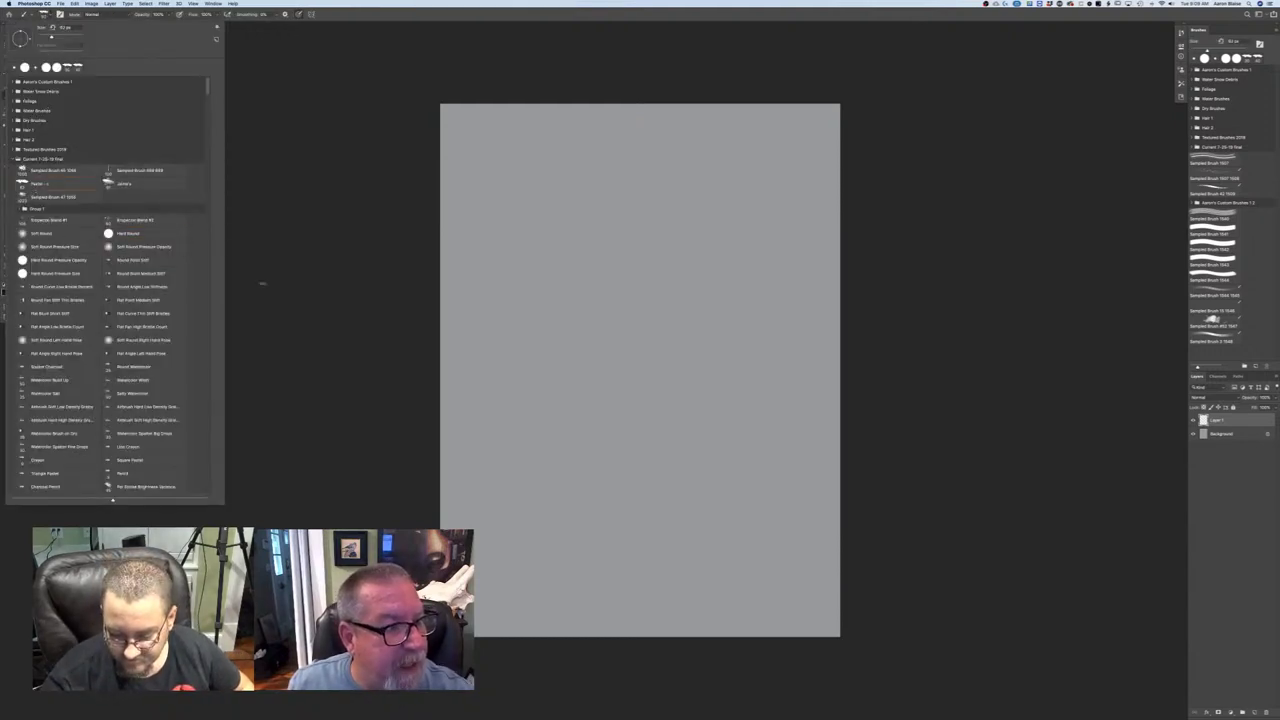
click(305, 321)
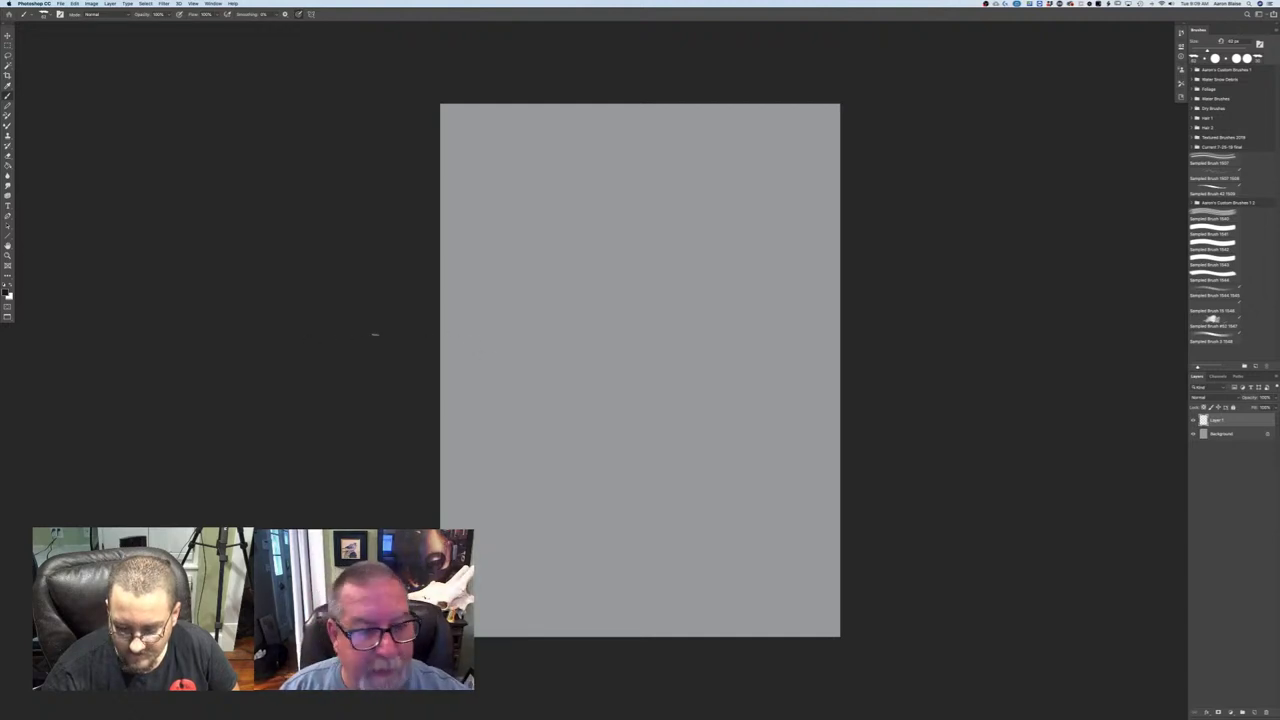
- Bring the hawk reference photo back onto the main screen and view it enlarged in full-screen mode with the menu bar
drag(386, 343, 343, 352)
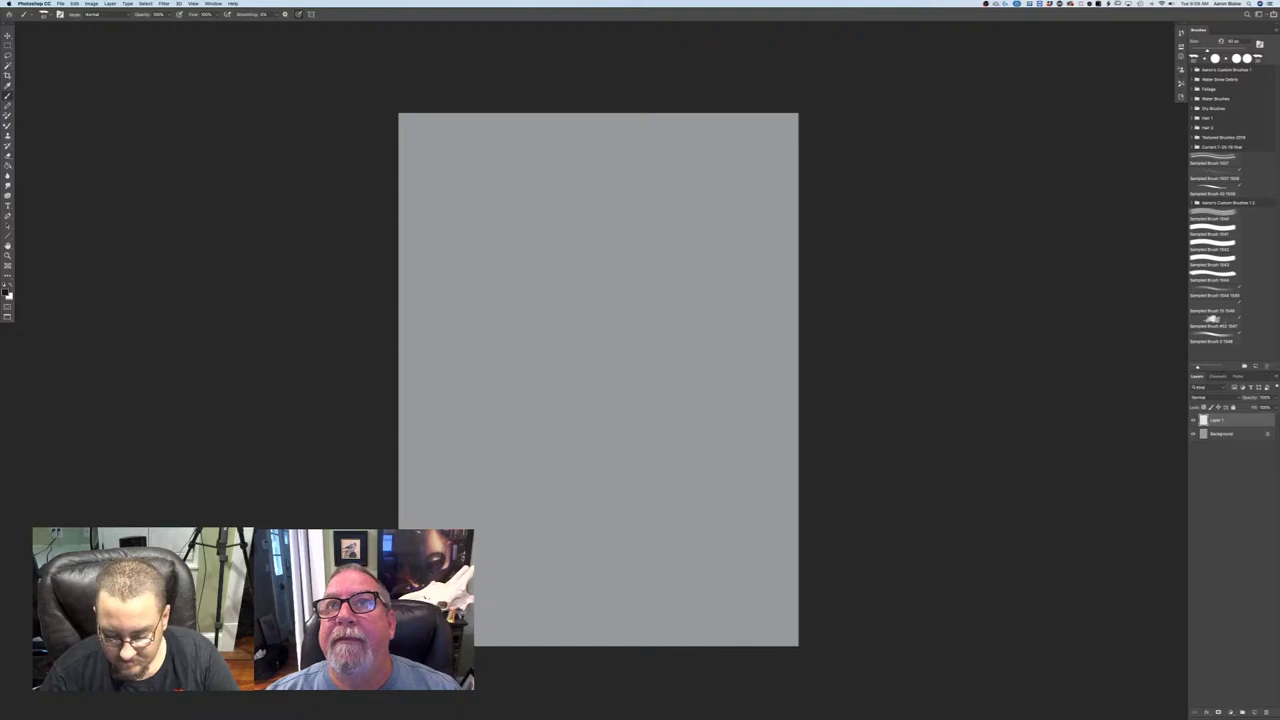
drag(636, 2, 556, 183)
key(f)
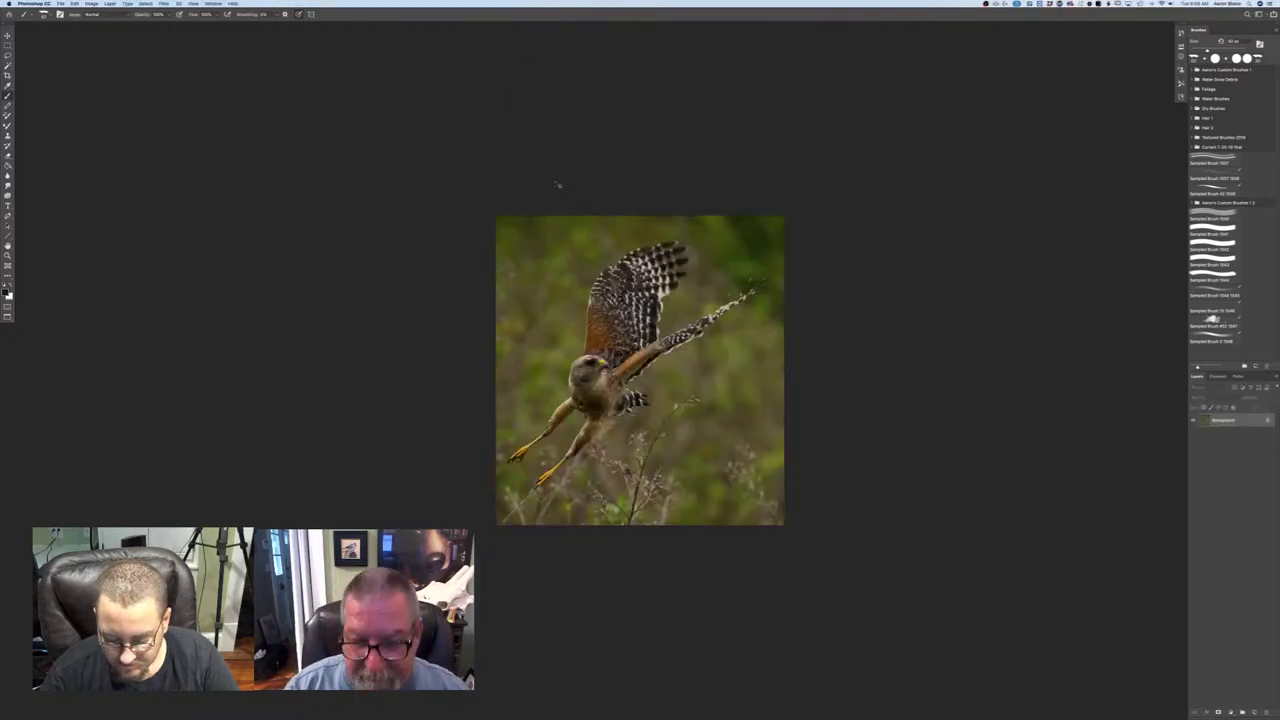
key(super+0)
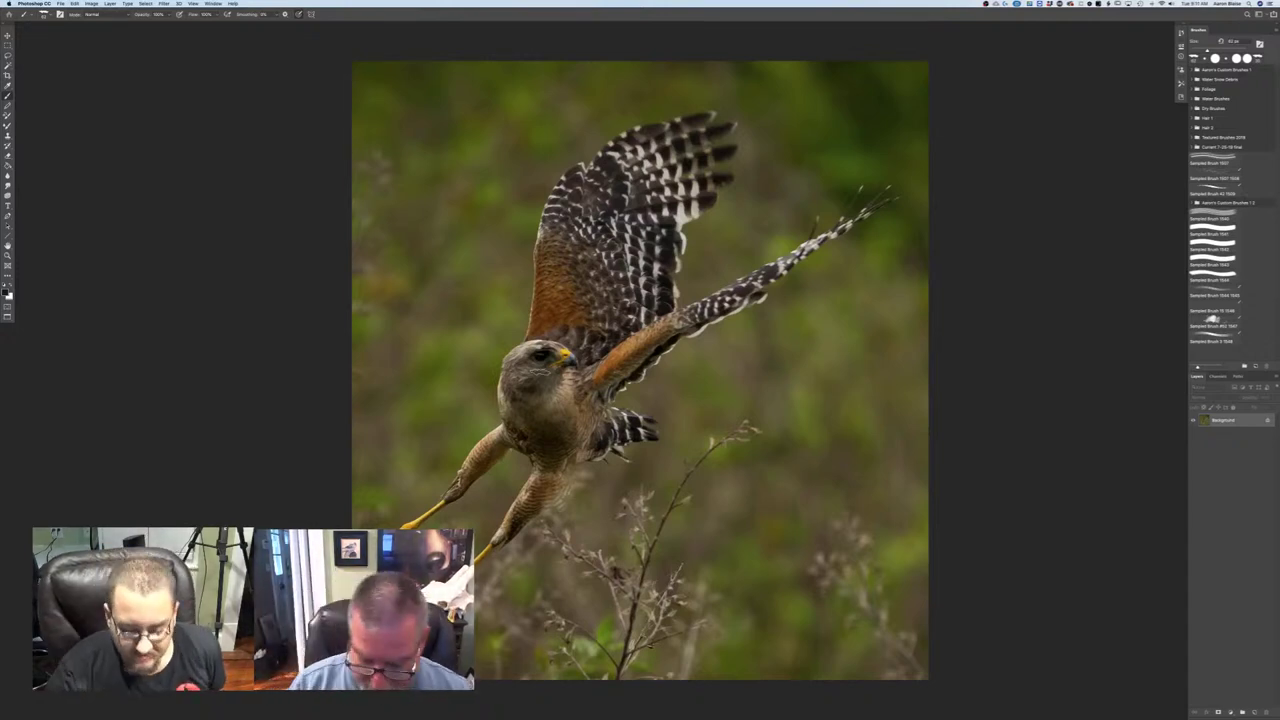
- Reduce the hawk photo's view, return it to a floating window, and move it off the main screen
key(super+minus)
key(super+minus)
key(super+minus)
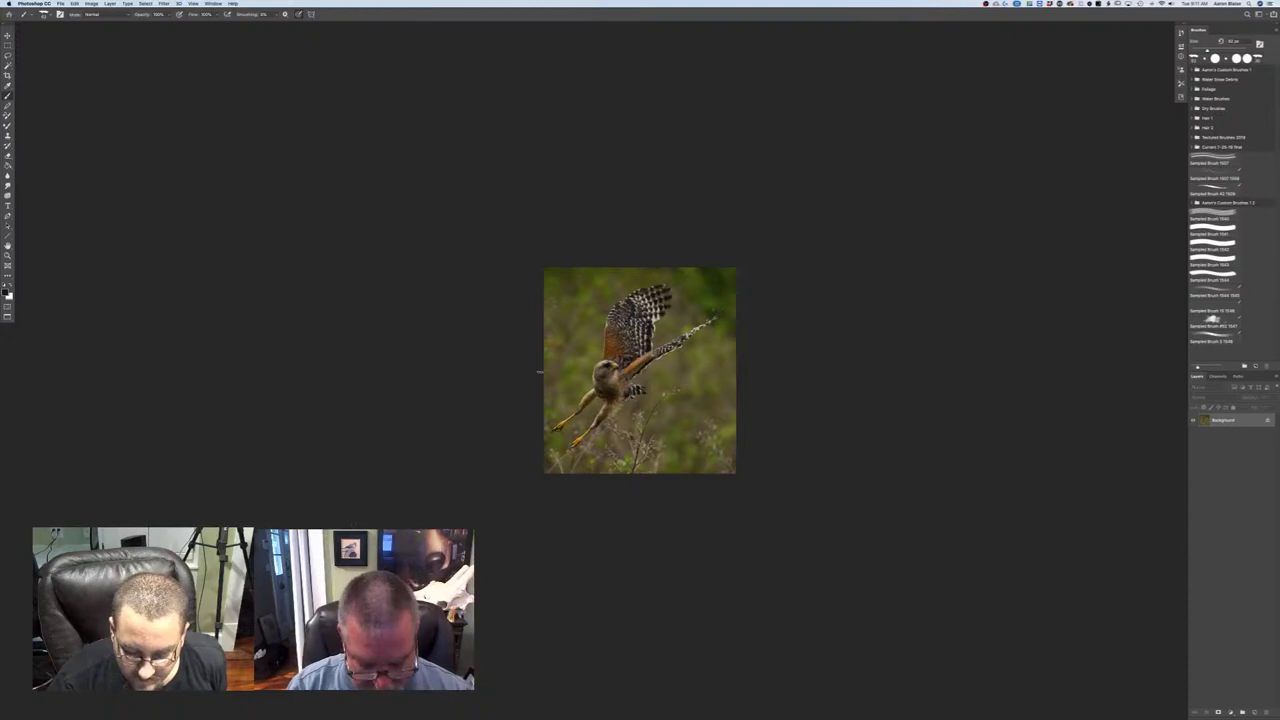
key(f)
scroll(540, 372, up, 3)
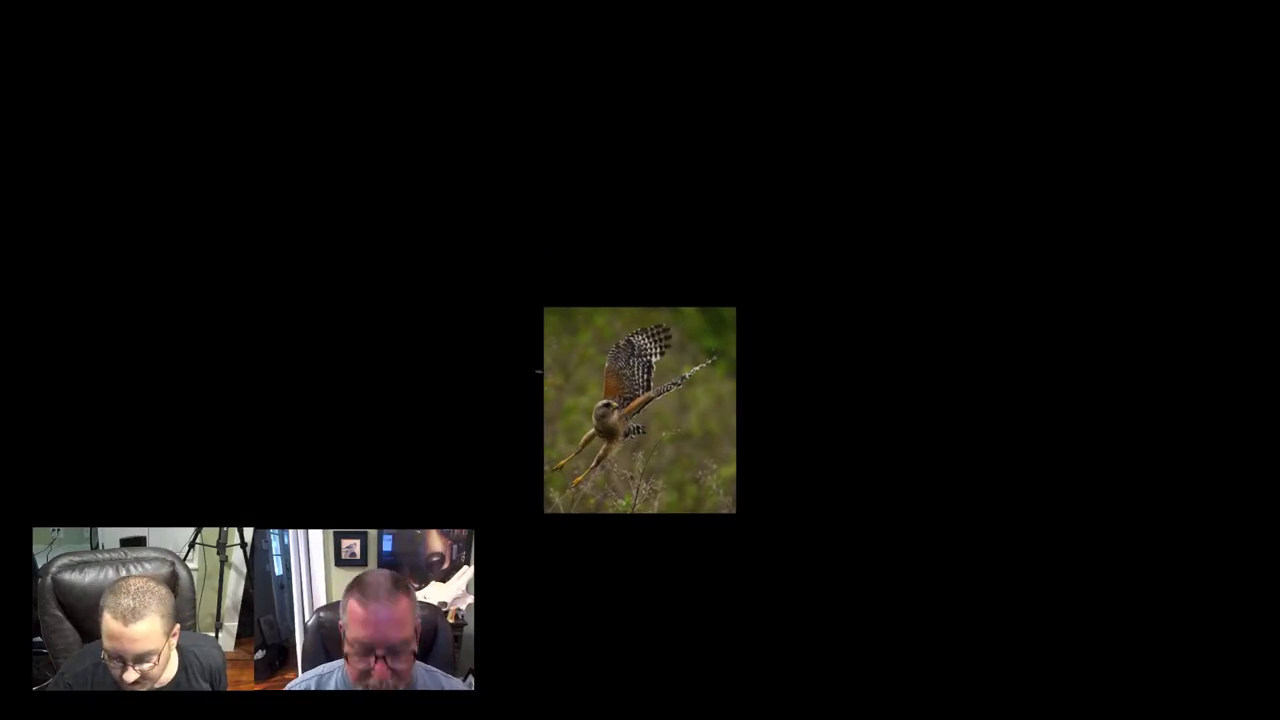
key(f)
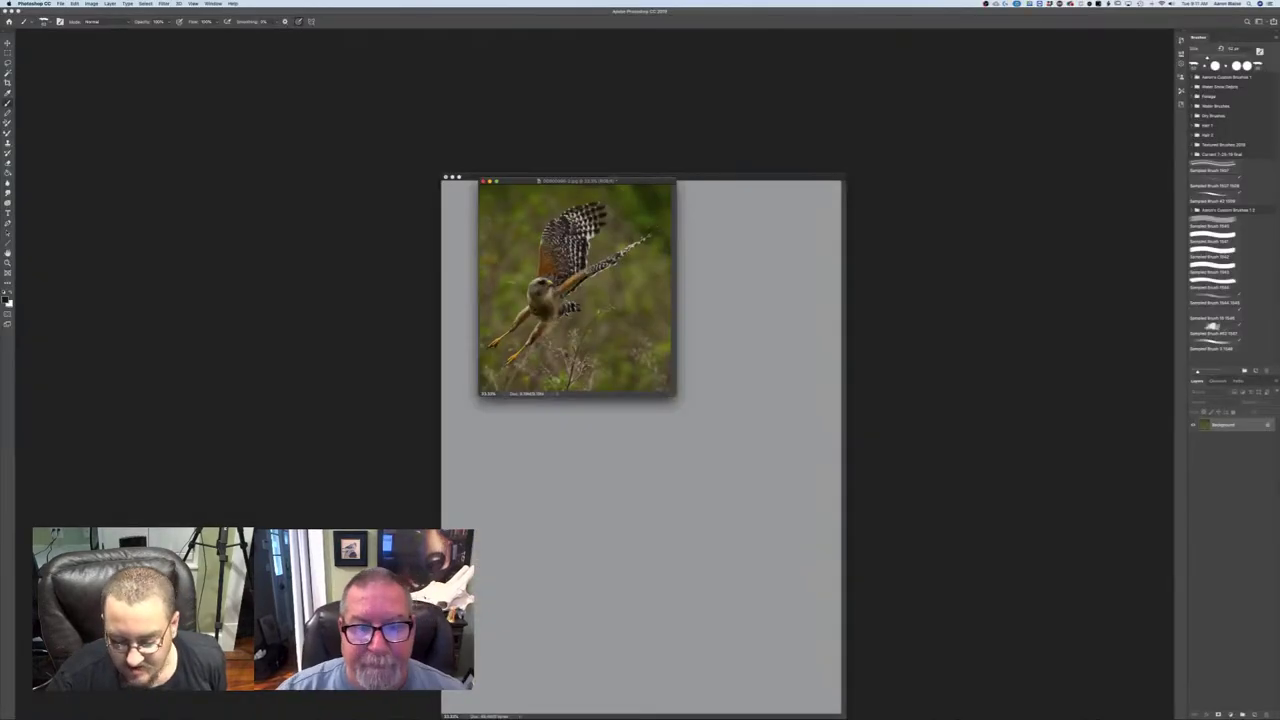
drag(535, 181, 582, 0)
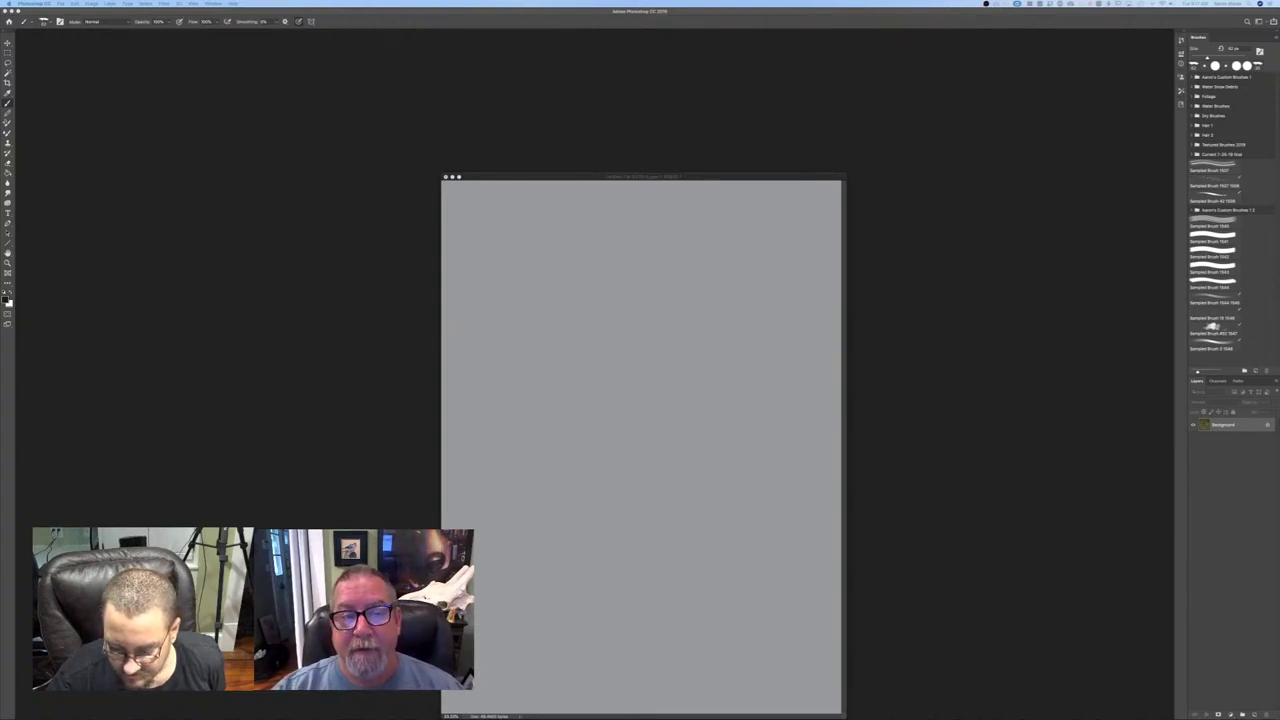
- Move the gray canvas window clear and show it whole in full-screen mode with the menu bar
drag(491, 180, 462, 142)
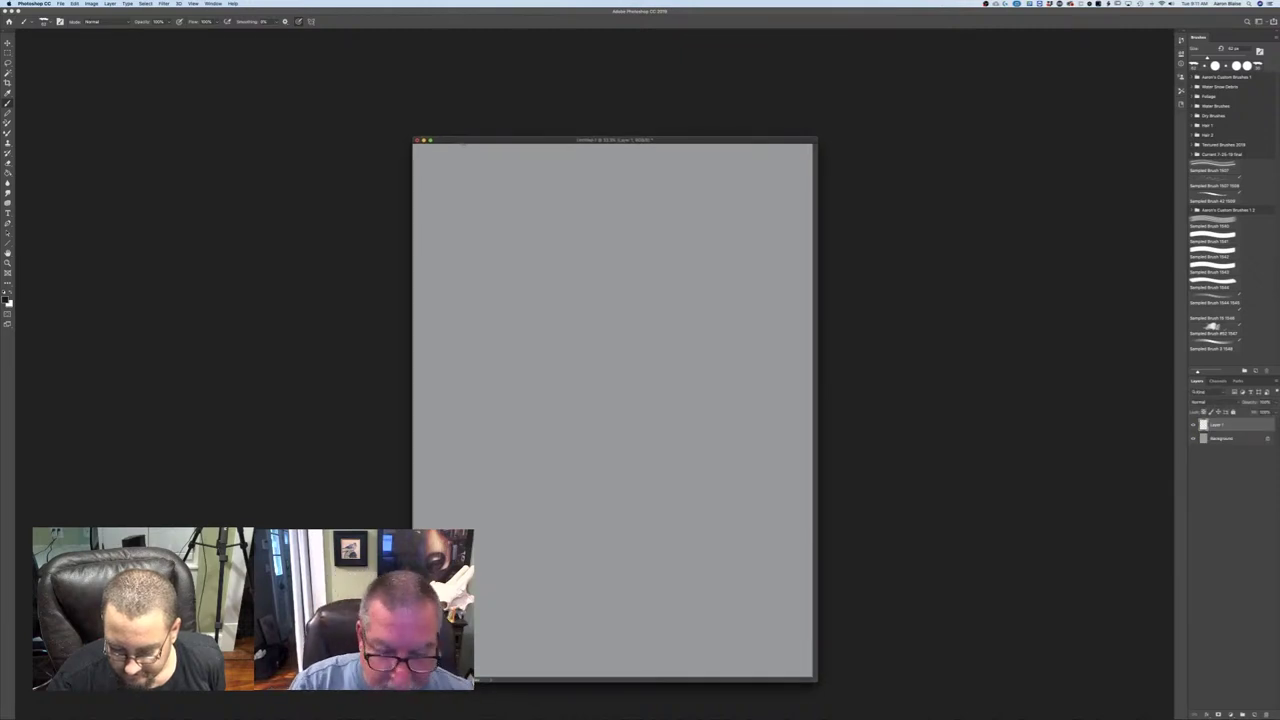
key(f)
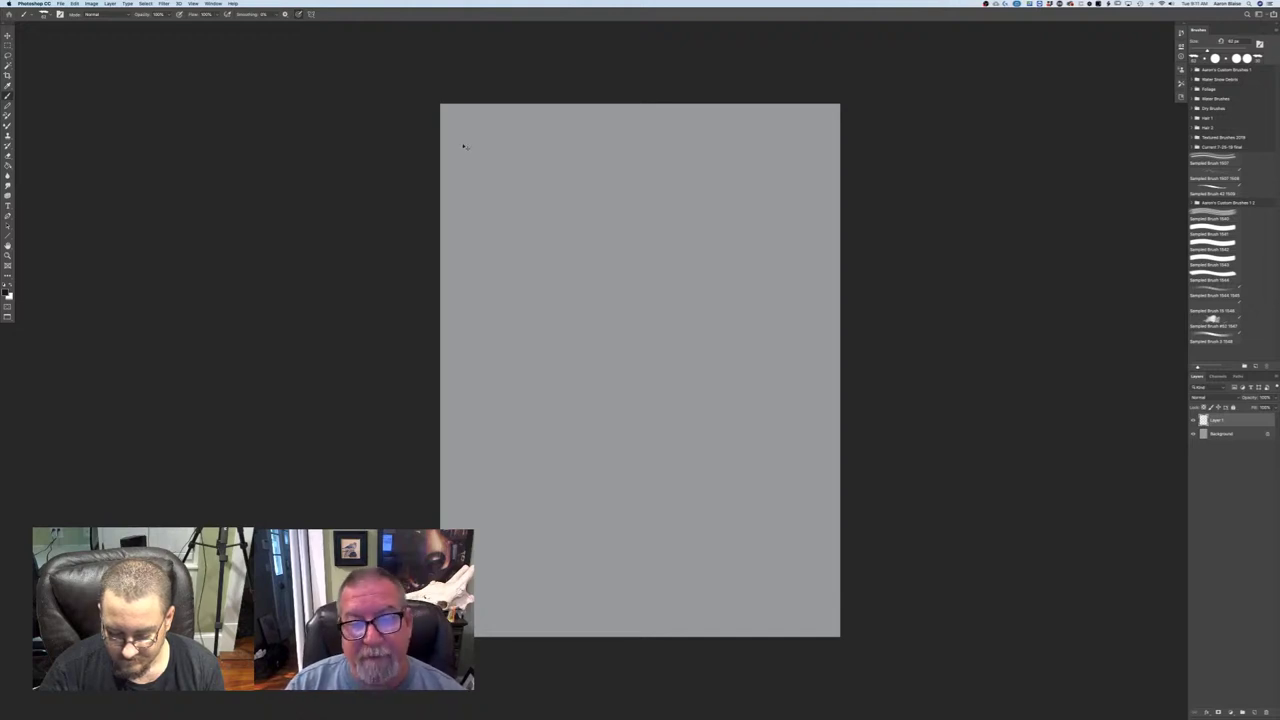
key(super+equal)
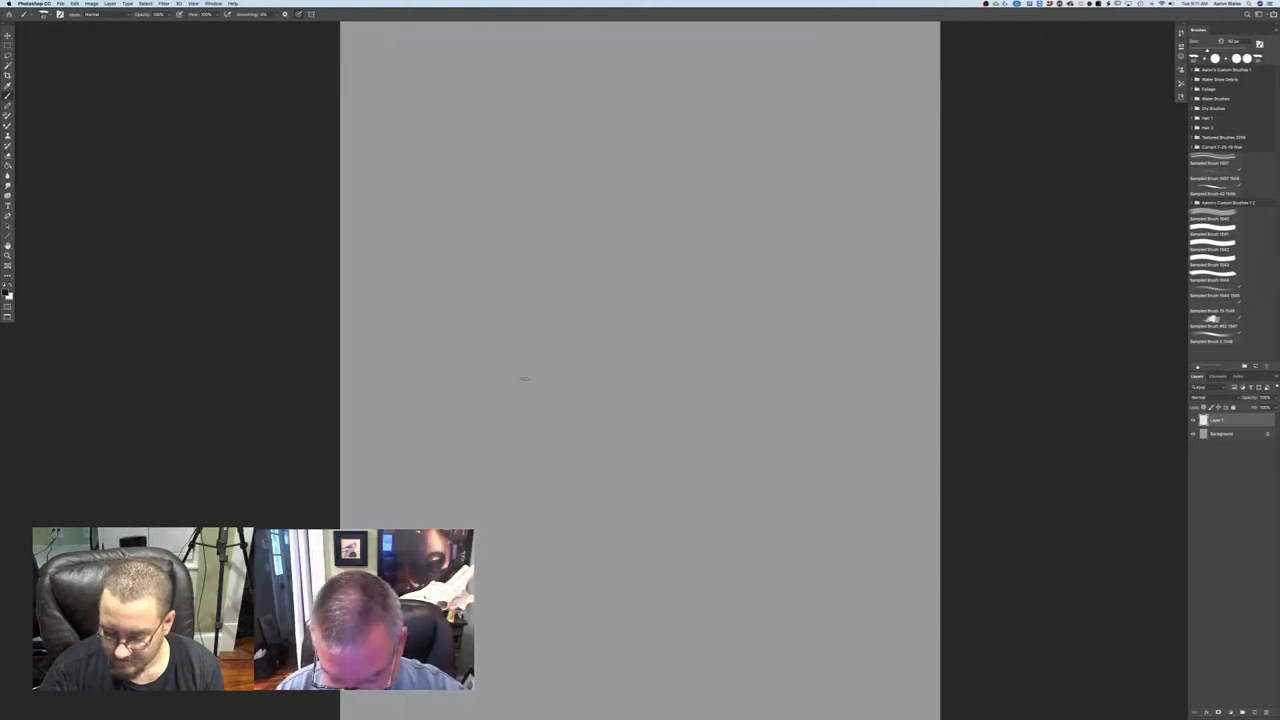
key(super+minus)
key(super+minus)
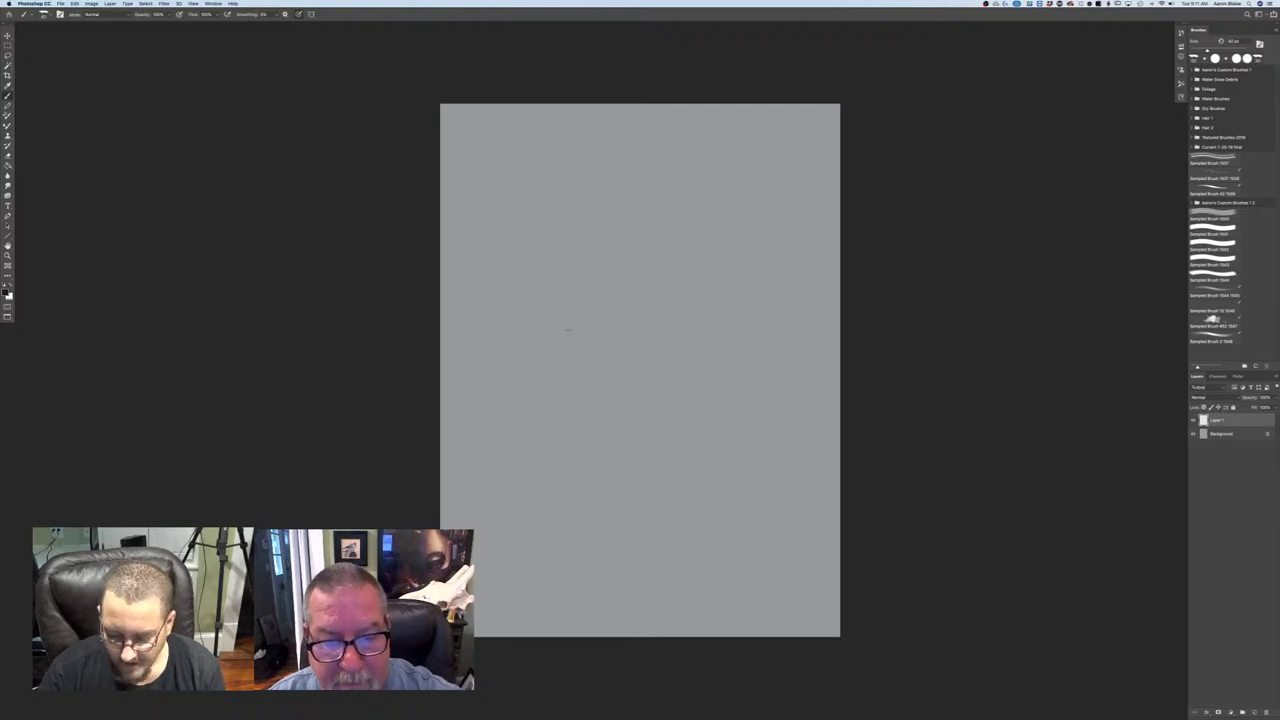
- Sketch the hawk's round head with its hooked beak, eye and throat line, left of the canvas center on Layer 1
drag(568, 331, 565, 328)
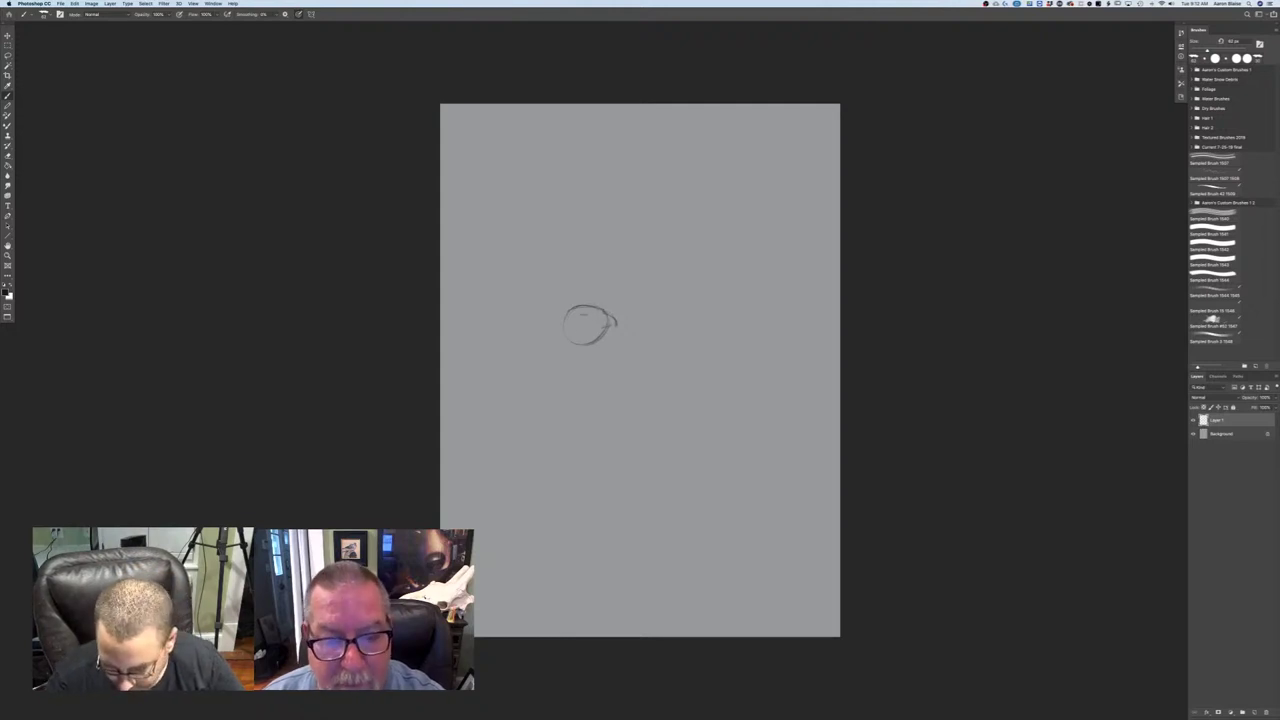
key(super+equal)
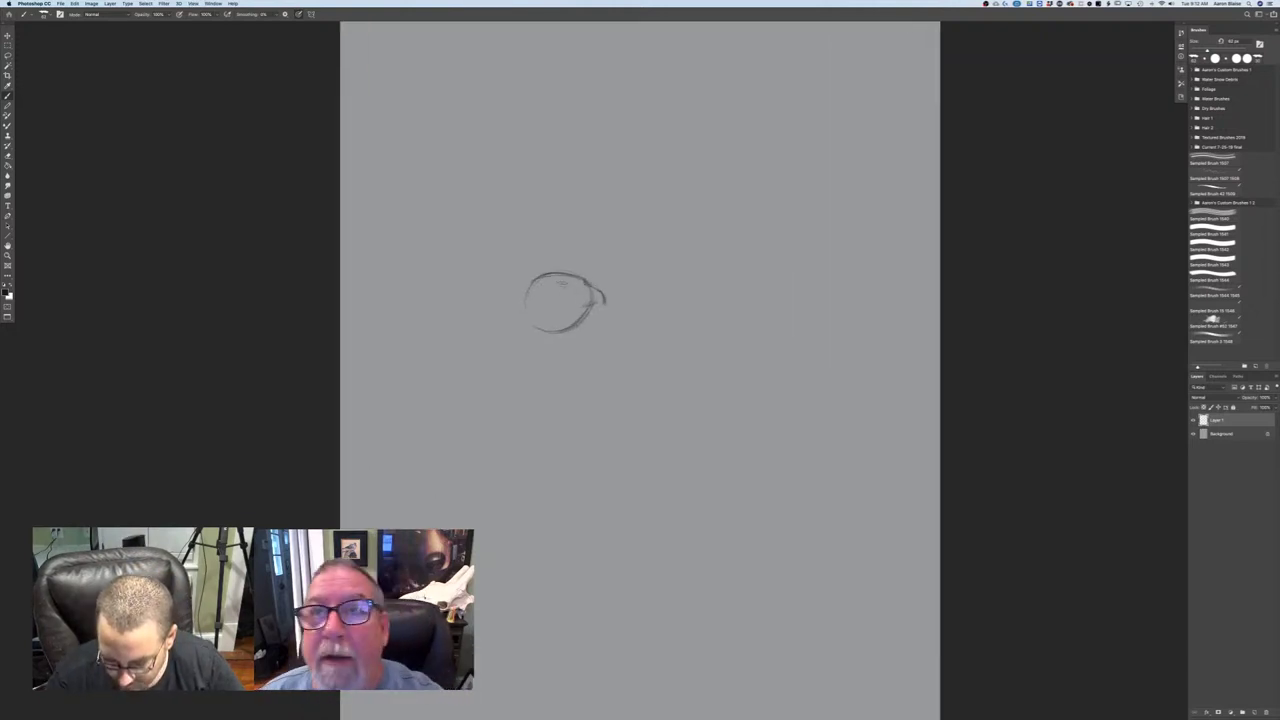
mouse_move(563, 286)
mouse_down()
mouse_move(512, 304)
mouse_move(552, 291)
mouse_move(535, 314)
mouse_up()
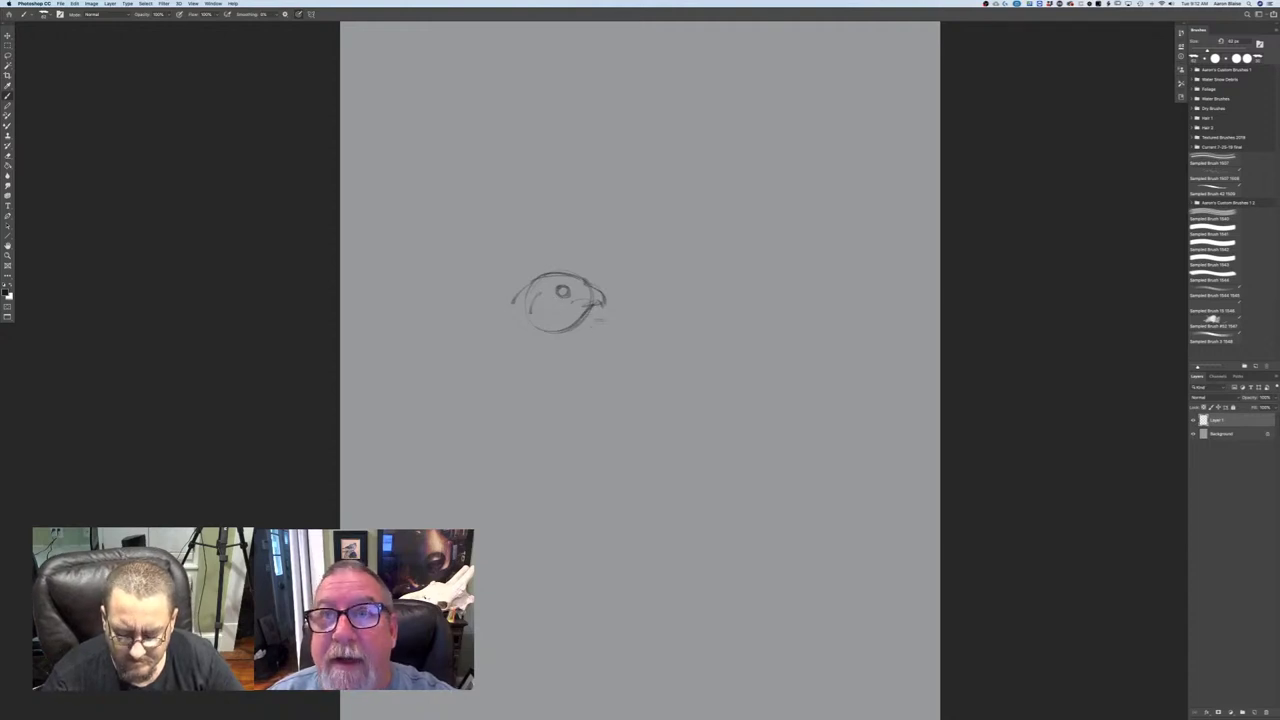
drag(580, 320, 566, 346)
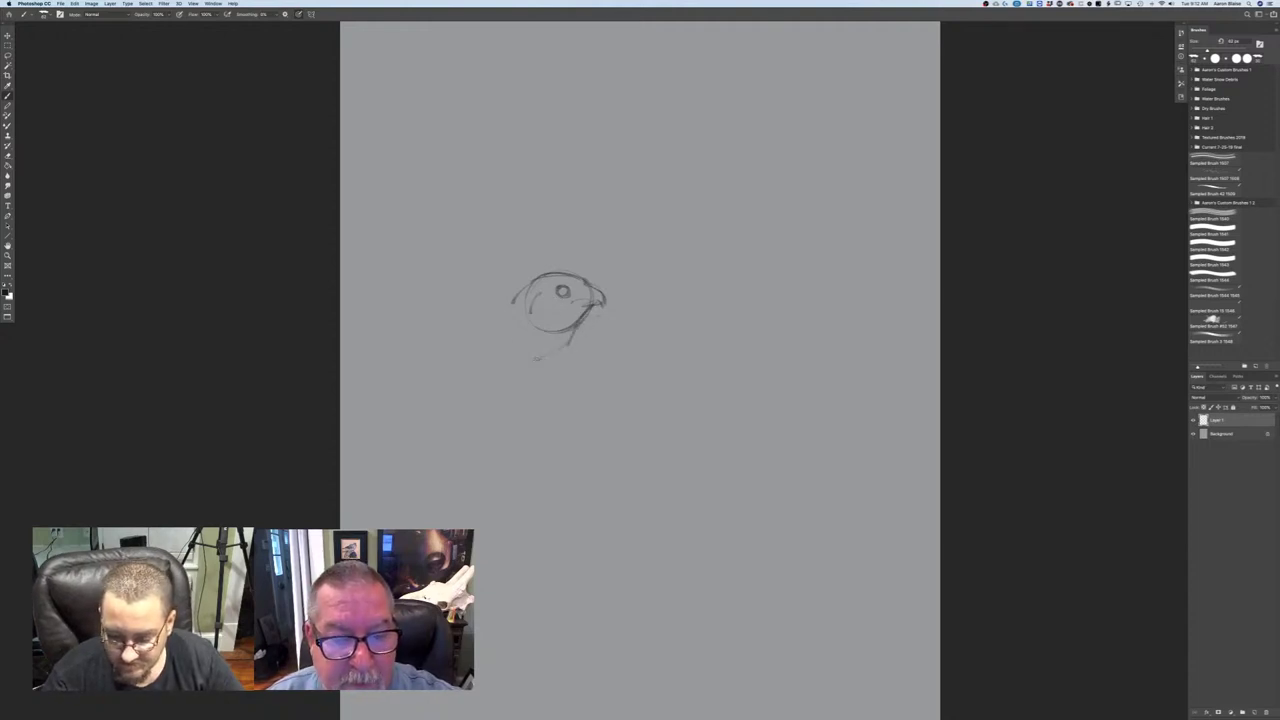
- Sketch the hawk's neck, back and chest lines and the rounded lower outline of its body beneath the head
mouse_move(515, 300)
mouse_down()
mouse_move(520, 350)
mouse_move(503, 353)
mouse_move(521, 388)
mouse_move(510, 400)
mouse_move(540, 433)
mouse_up()
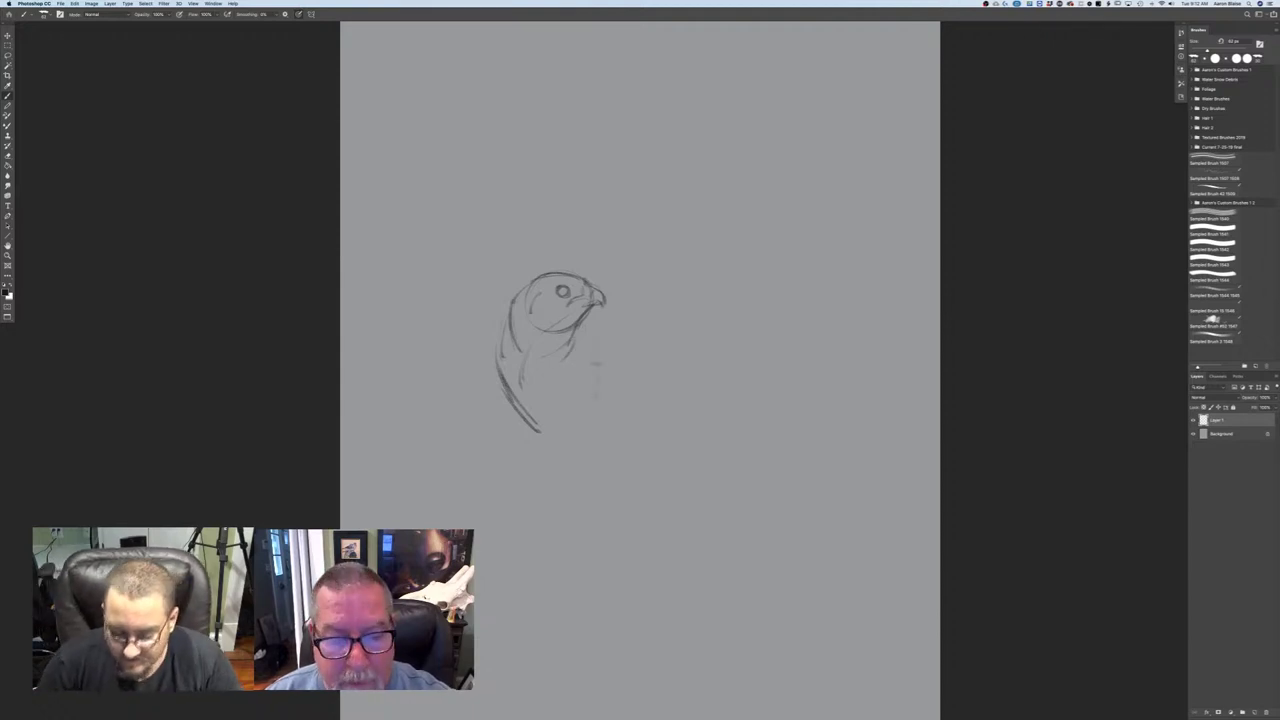
drag(602, 345, 590, 403)
drag(527, 436, 588, 435)
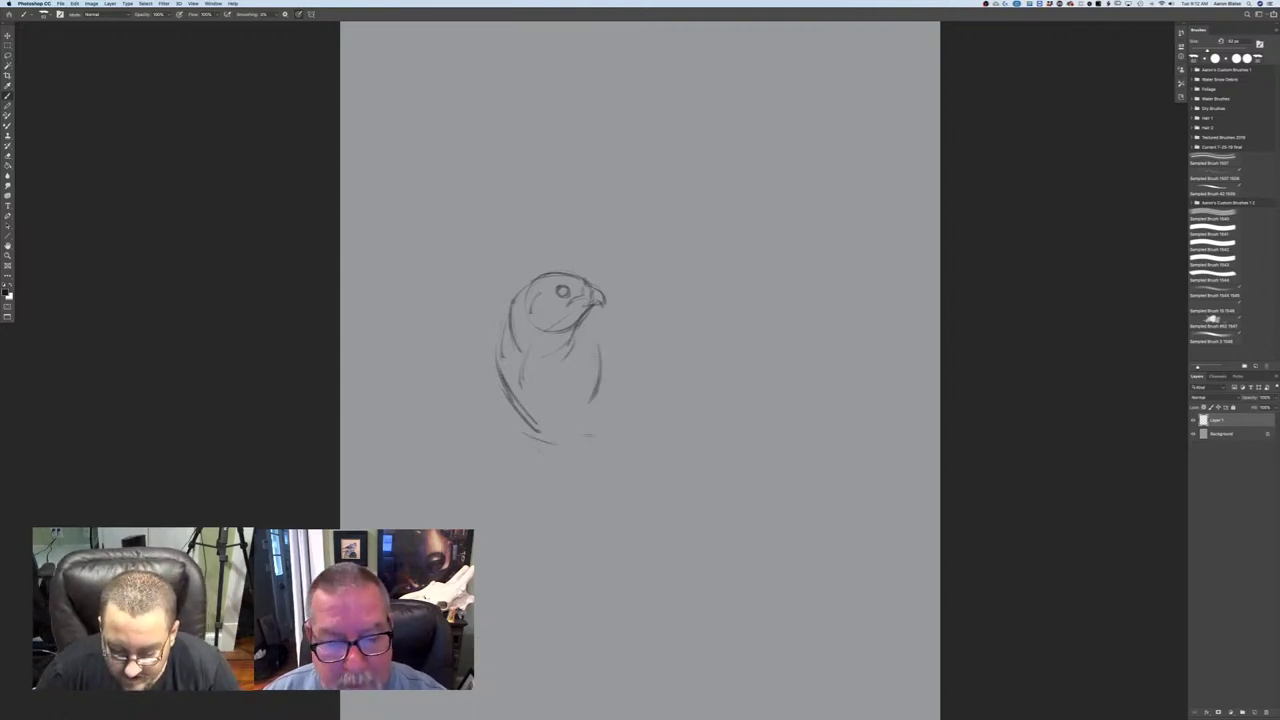
mouse_move(618, 360)
mouse_down()
mouse_move(565, 443)
mouse_move(588, 437)
mouse_up()
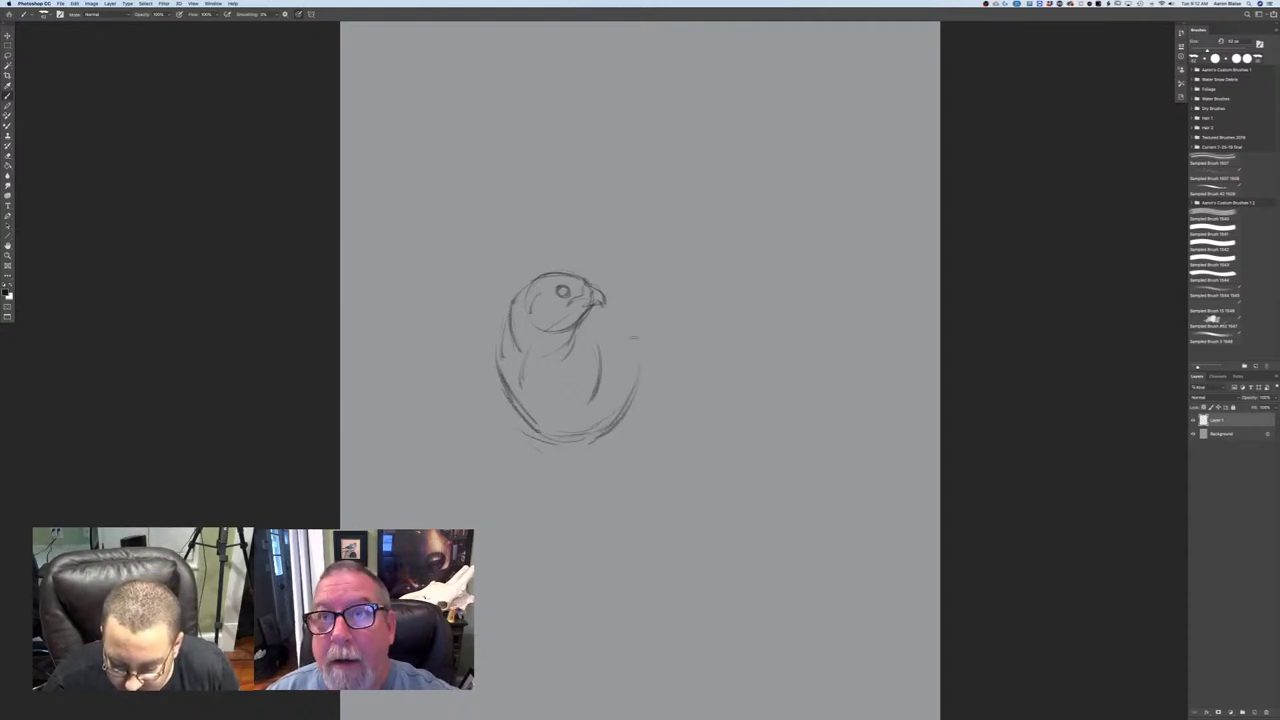
drag(640, 366, 599, 431)
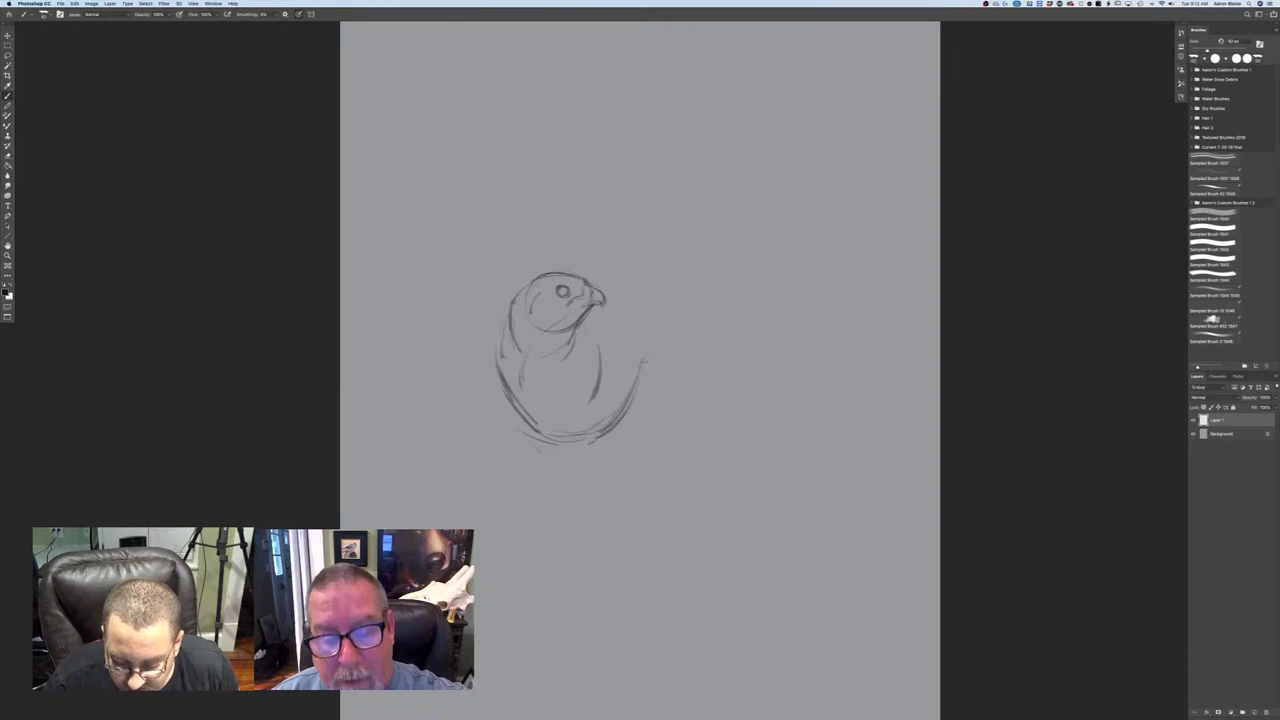
drag(645, 362, 614, 424)
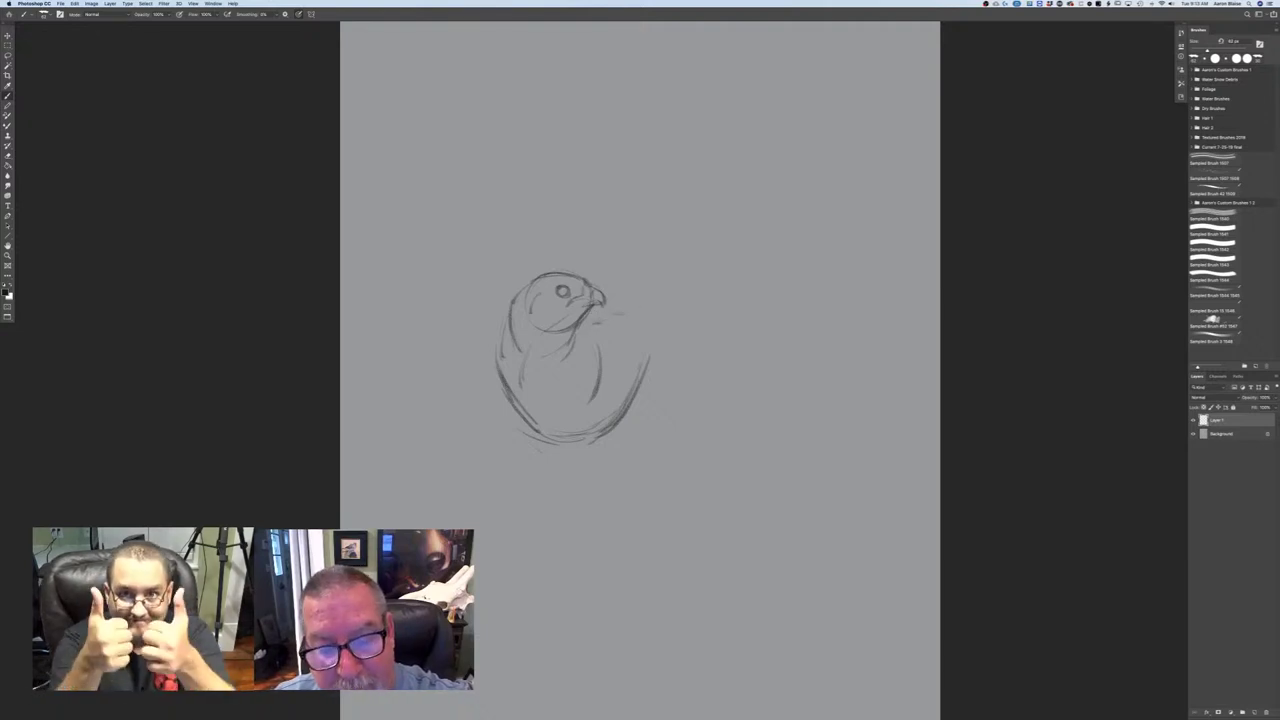
- Sketch the first lines of the raised wing beside the beak, the tail extending down-right, and the small wing stub behind the body
drag(606, 319, 668, 279)
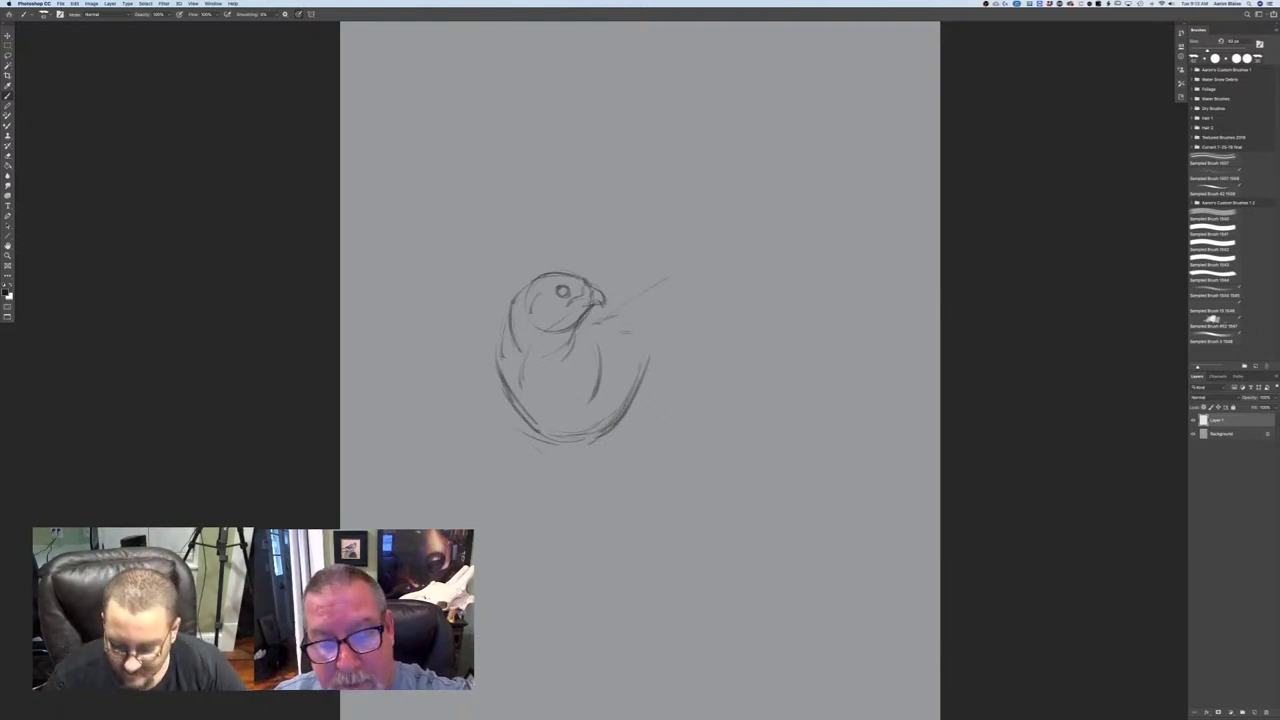
mouse_move(613, 336)
mouse_down()
mouse_move(678, 309)
mouse_move(630, 302)
mouse_up()
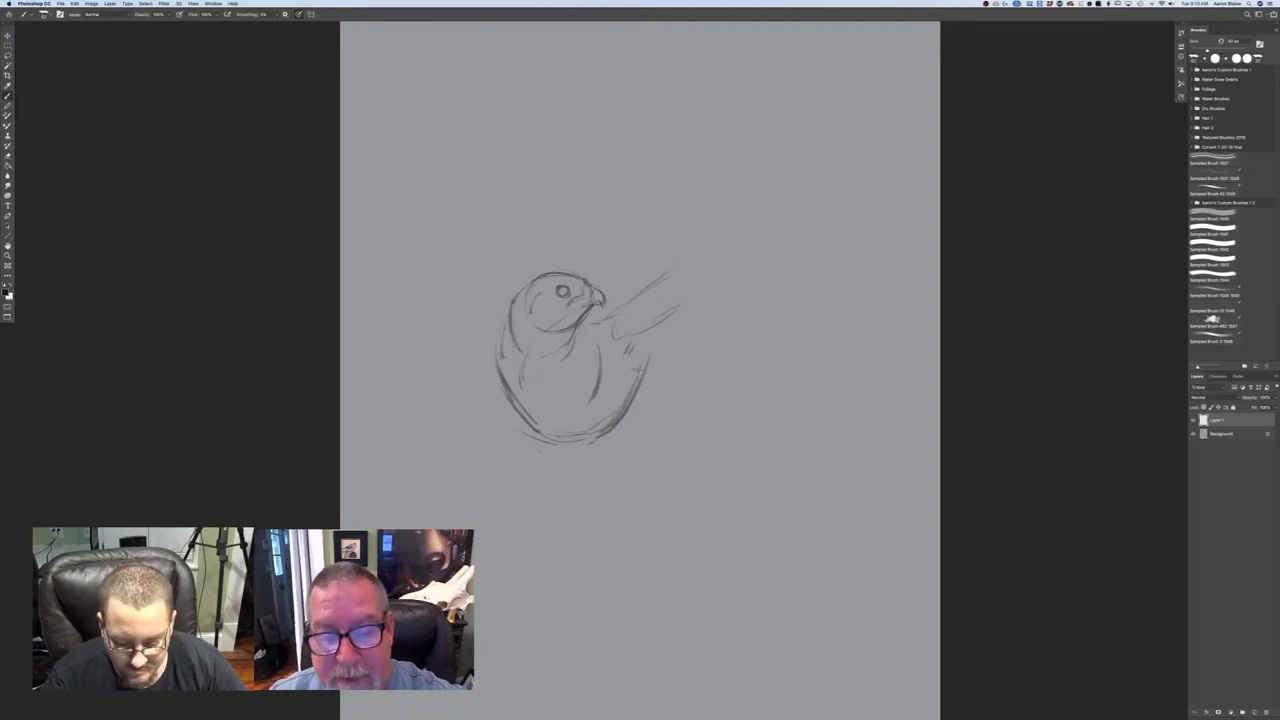
mouse_move(641, 362)
mouse_down()
mouse_move(631, 392)
mouse_move(736, 489)
mouse_up()
drag(704, 441, 768, 476)
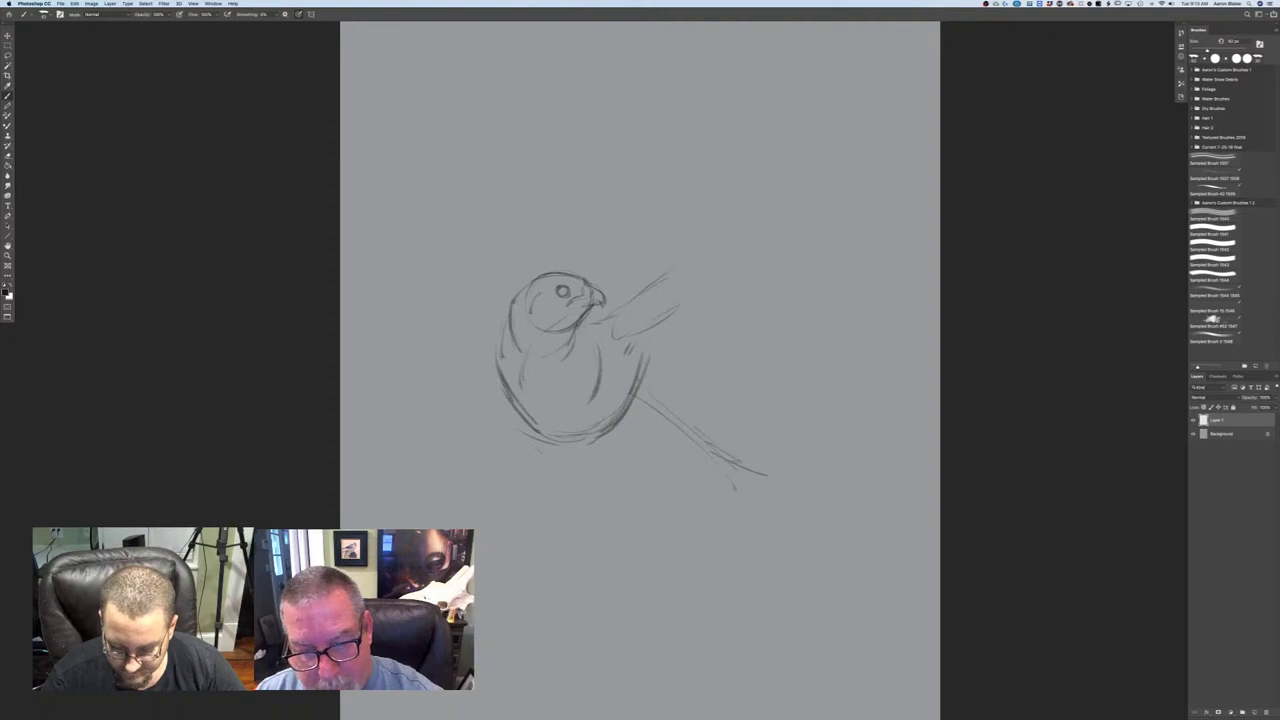
drag(656, 436, 628, 420)
mouse_move(446, 346)
mouse_down()
mouse_move(499, 377)
mouse_move(476, 351)
mouse_up()
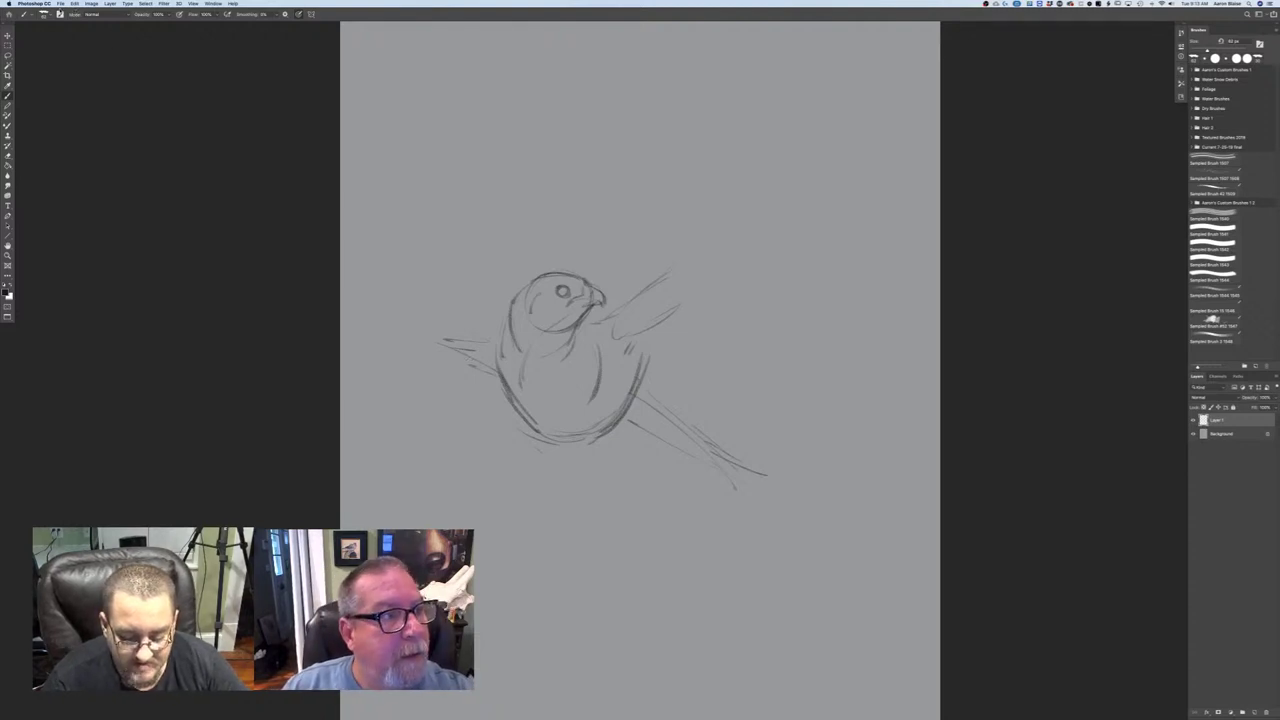
- Free-transform the hawk sketch on Layer 1 to about 83% of its size, shrinking it toward its lower-right corner
click(74, 4)
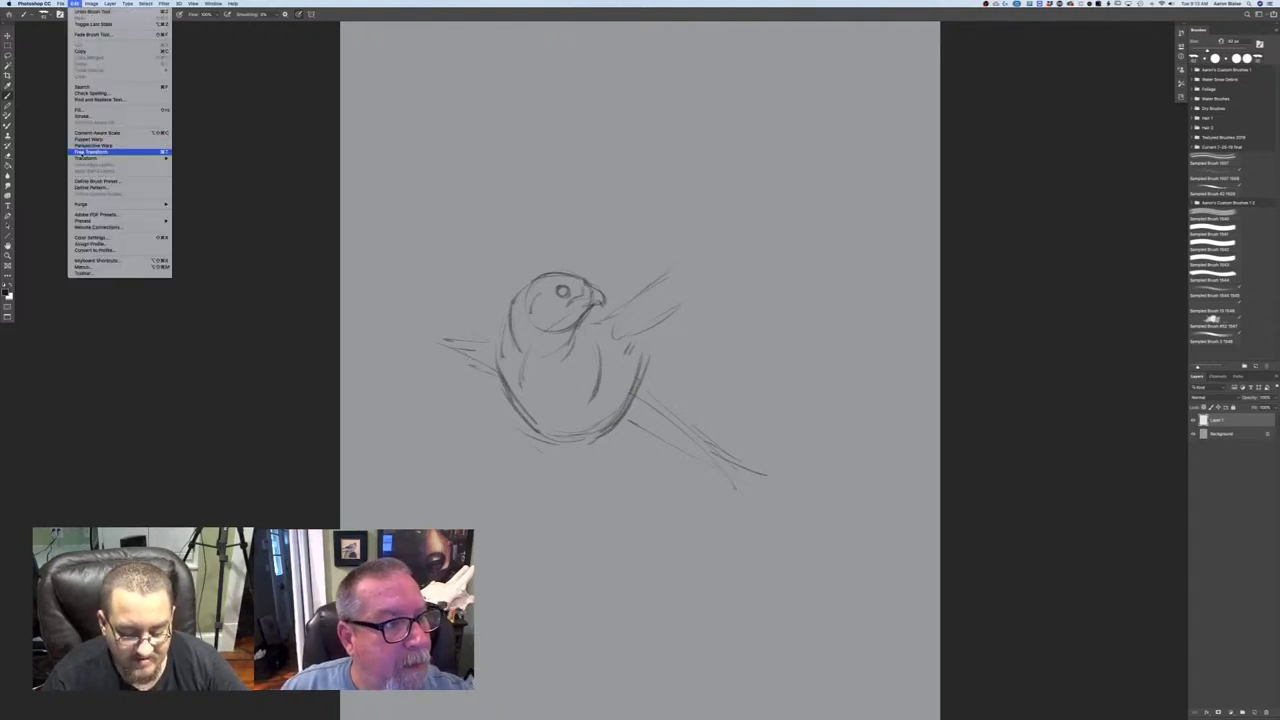
click(90, 152)
drag(432, 263, 490, 302)
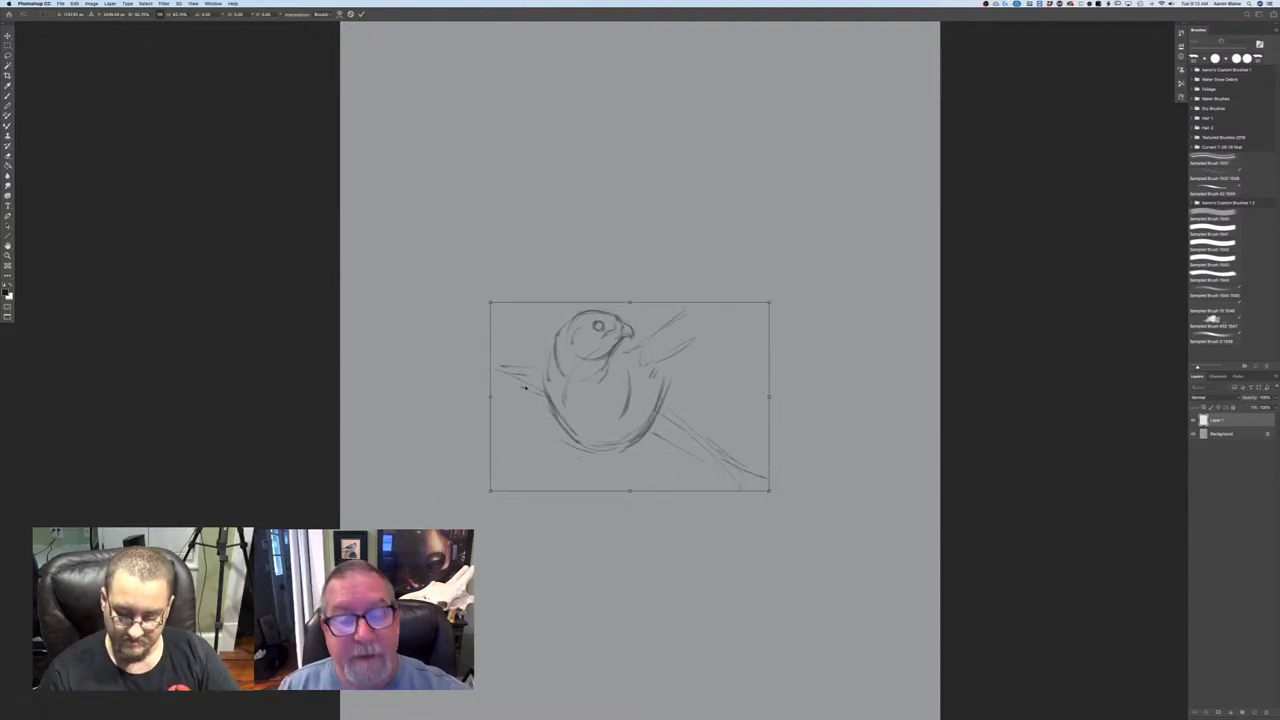
key(Return)
- Sketch the near leg beneath the body, with a tapered thigh, a thin shank and an elongated oval foot reaching down-left
key(super+plus)
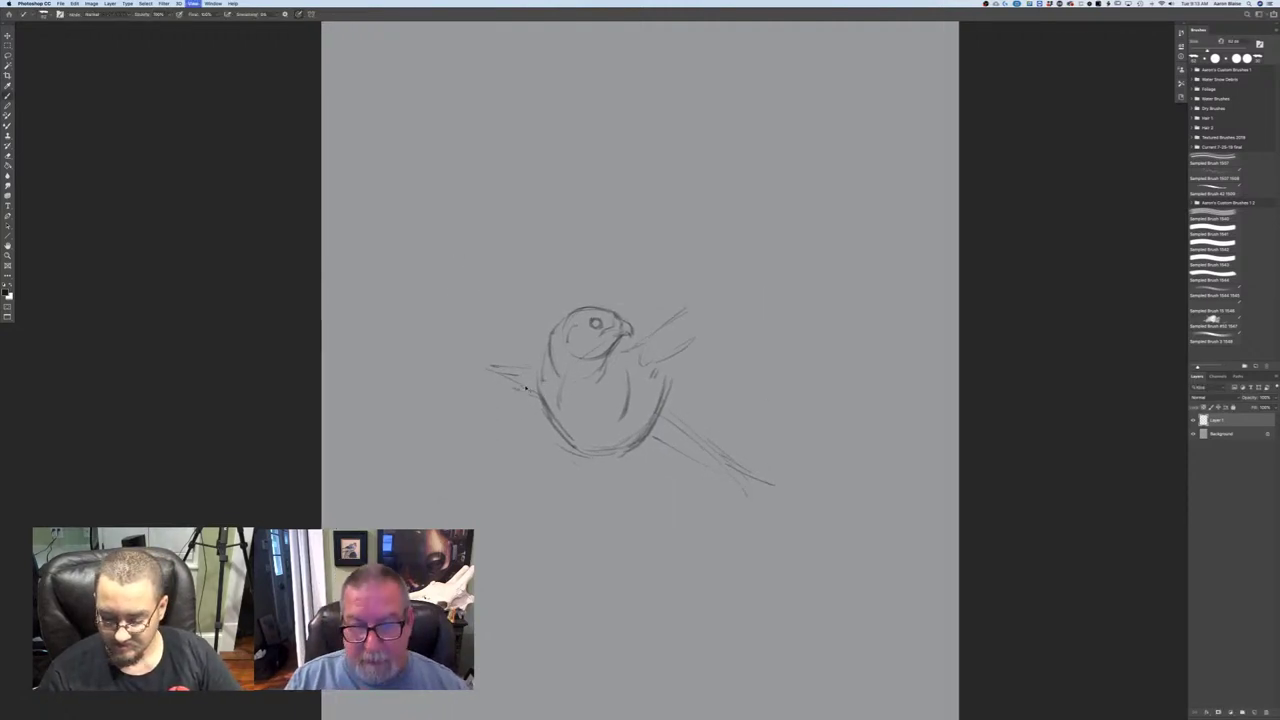
drag(420, 549, 538, 414)
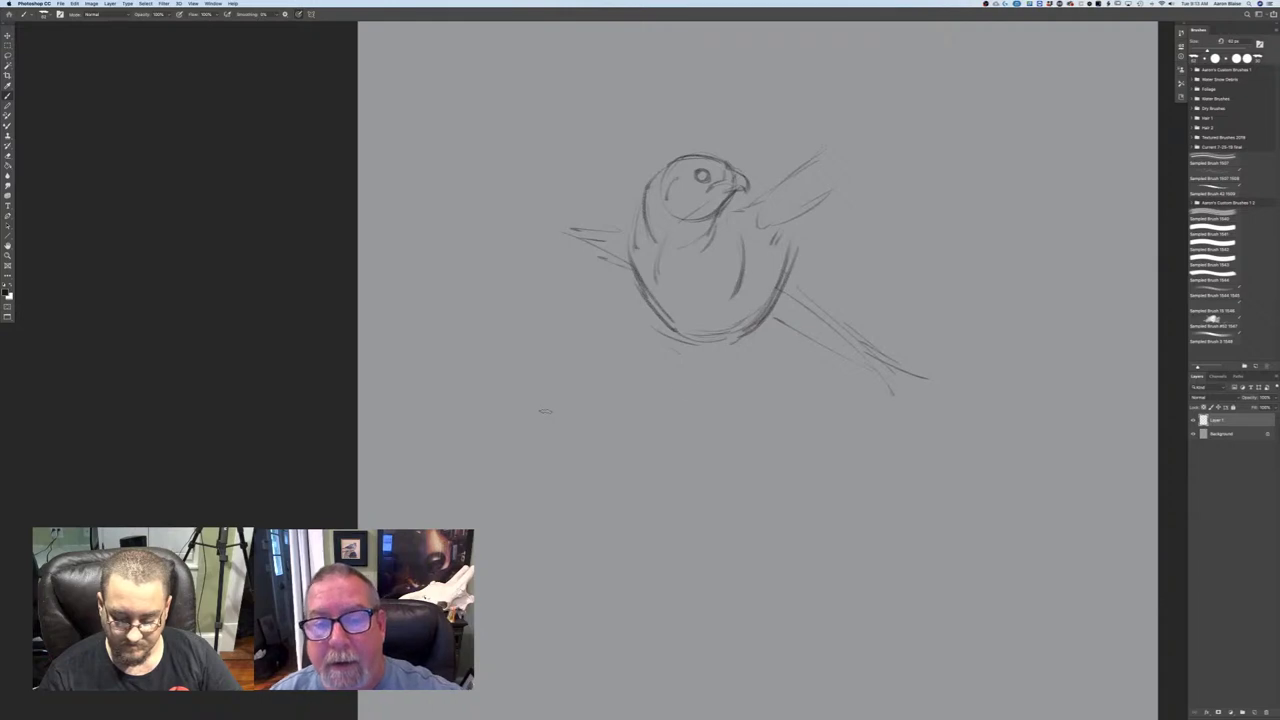
mouse_move(689, 330)
mouse_down()
mouse_move(664, 430)
mouse_move(633, 442)
mouse_up()
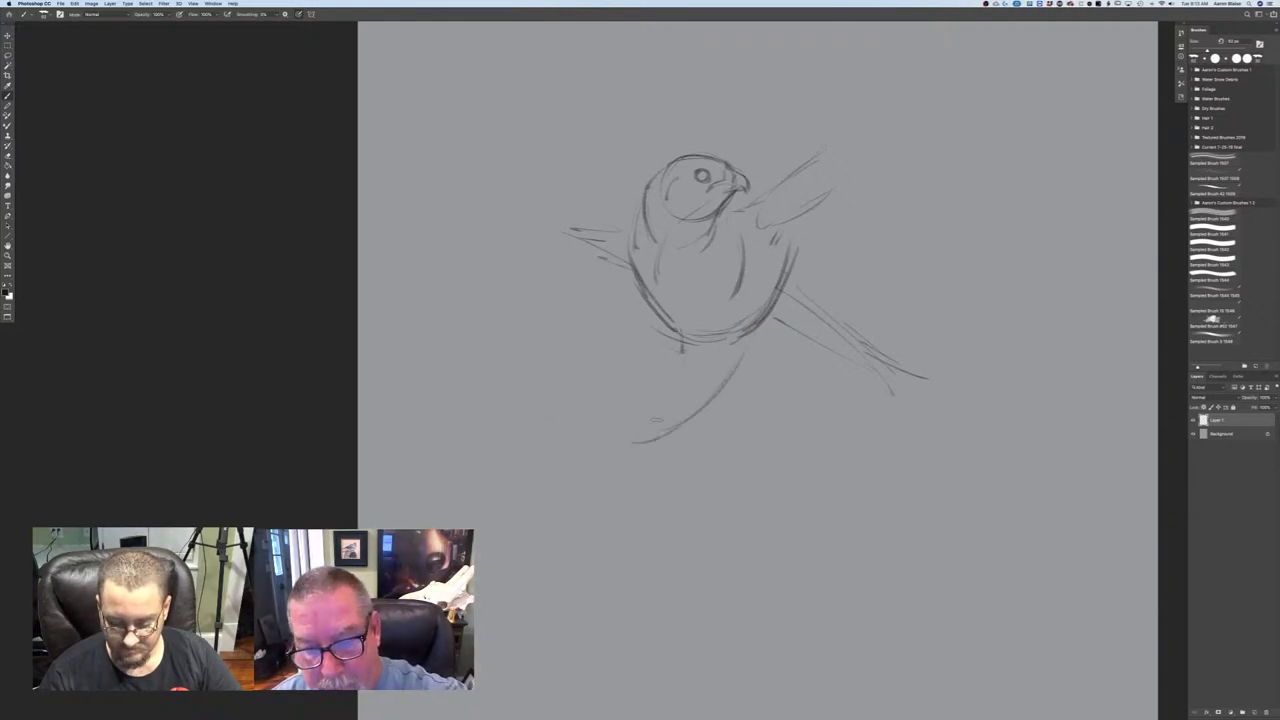
drag(681, 359, 622, 438)
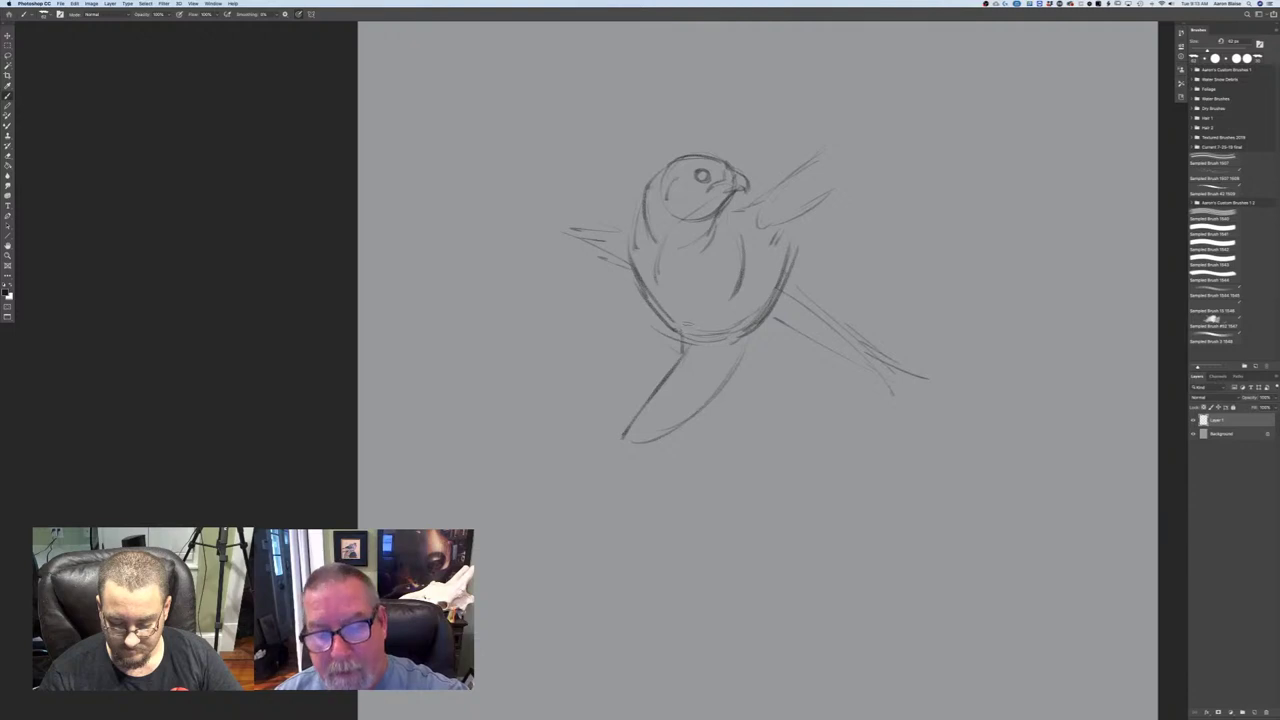
mouse_move(686, 338)
mouse_down()
mouse_move(635, 440)
mouse_move(562, 512)
mouse_up()
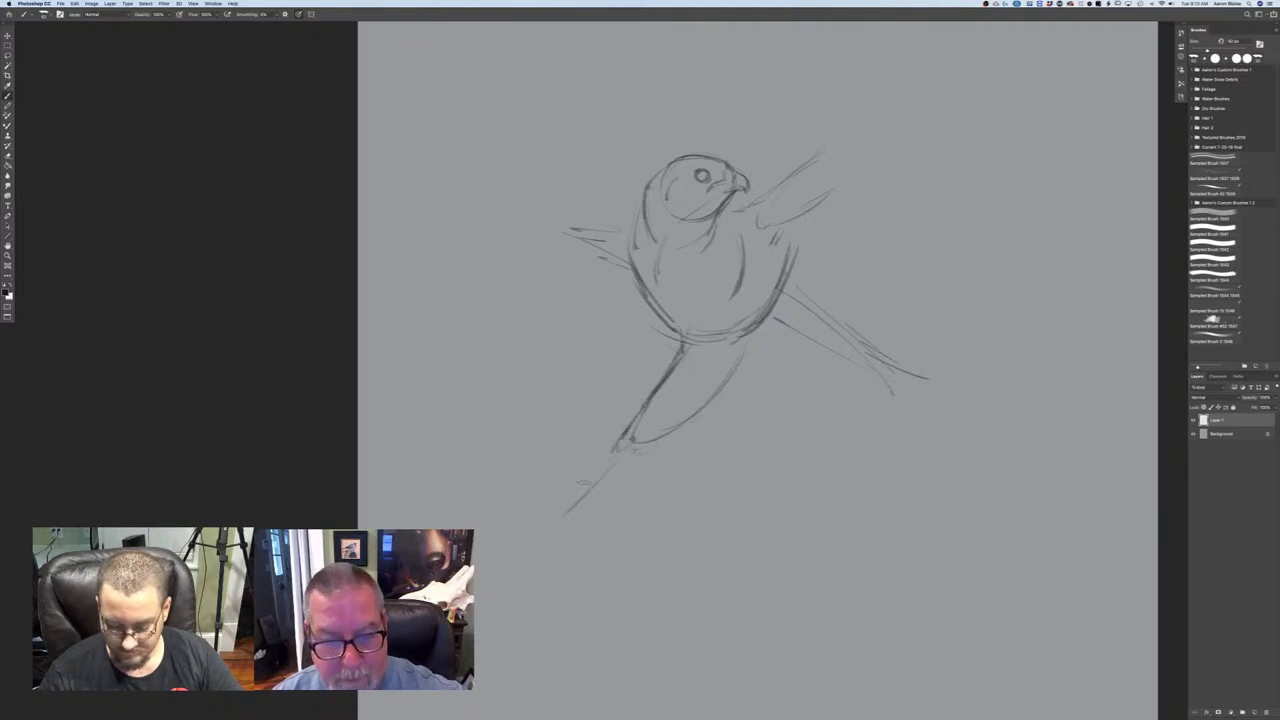
drag(630, 448, 555, 515)
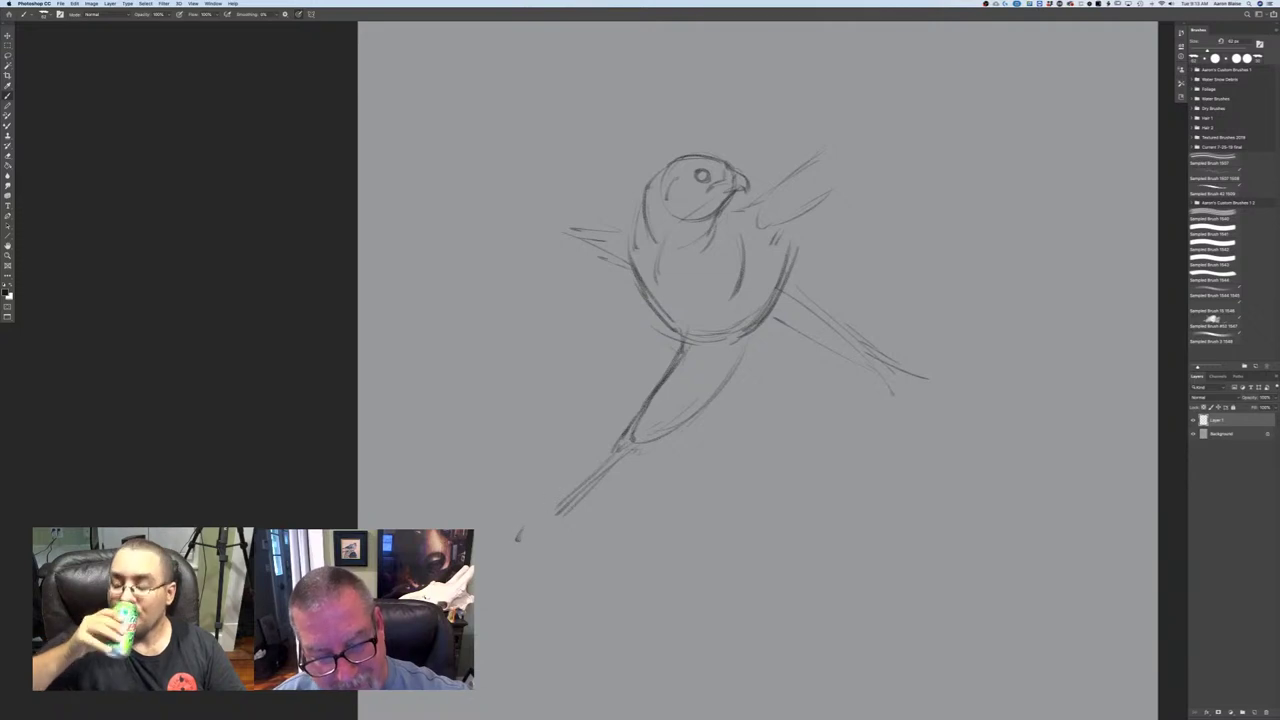
mouse_move(554, 508)
mouse_down()
mouse_move(568, 493)
mouse_move(530, 530)
mouse_up()
drag(576, 489, 525, 532)
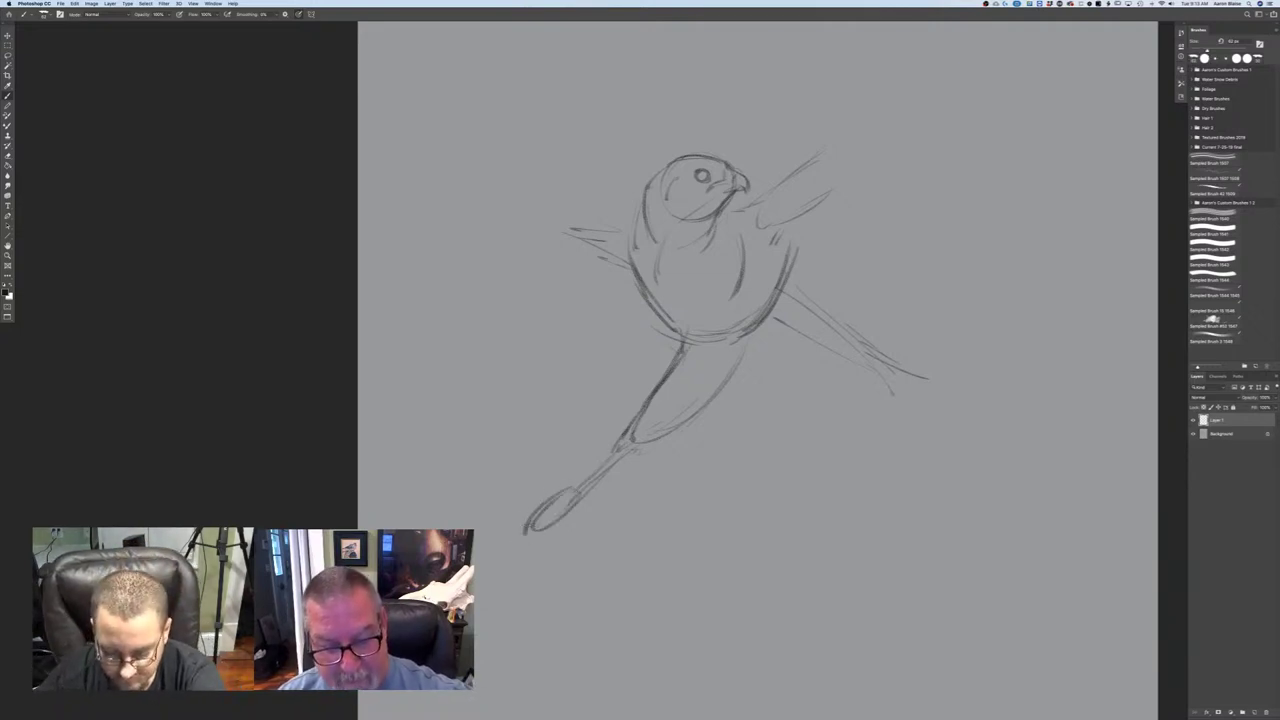
- Sketch the far leg's thigh and thin curved shank reaching down-left, and darken the line along the back of the neck
drag(636, 292, 568, 366)
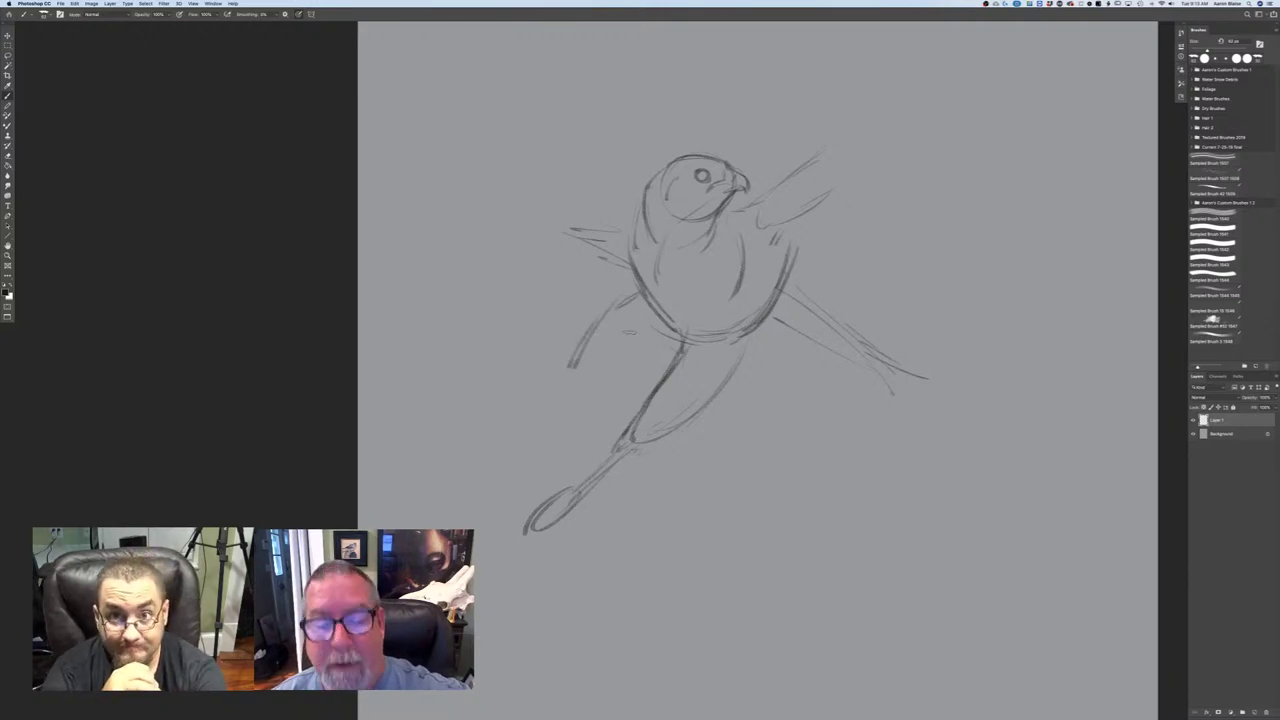
drag(656, 321, 582, 376)
mouse_move(608, 304)
mouse_down()
mouse_move(542, 398)
mouse_move(462, 438)
mouse_up()
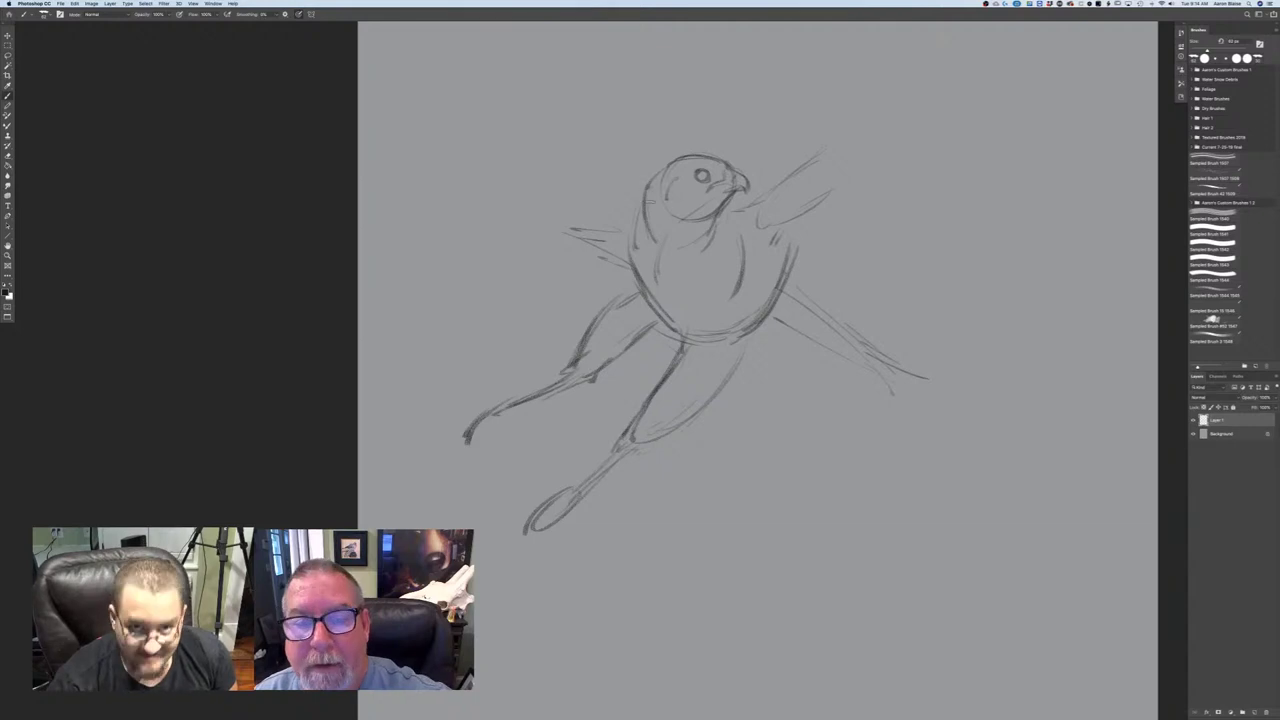
drag(646, 193, 638, 240)
- Lasso the hawk's head and neck, scale them up slightly, realign them with the body, and deselect
key(l)
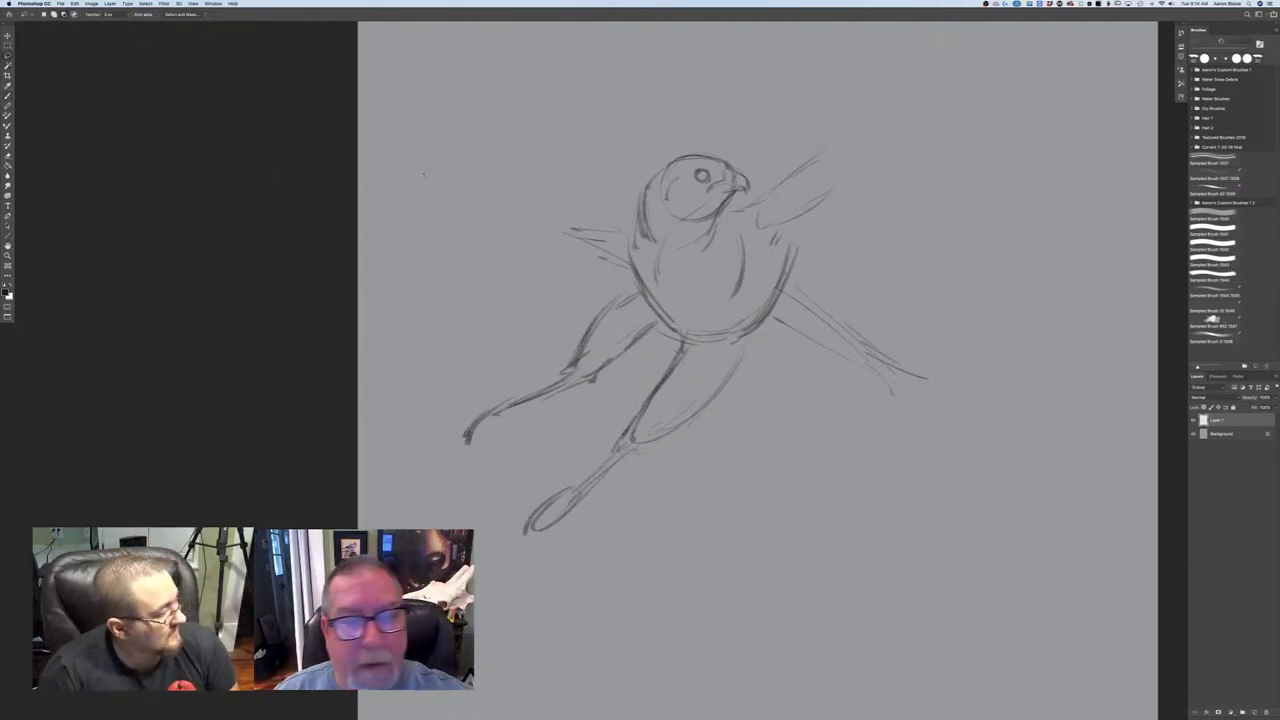
mouse_move(632, 185)
mouse_down()
mouse_move(735, 143)
mouse_move(756, 174)
mouse_move(731, 236)
mouse_move(687, 273)
mouse_move(634, 238)
mouse_up()
click(74, 3)
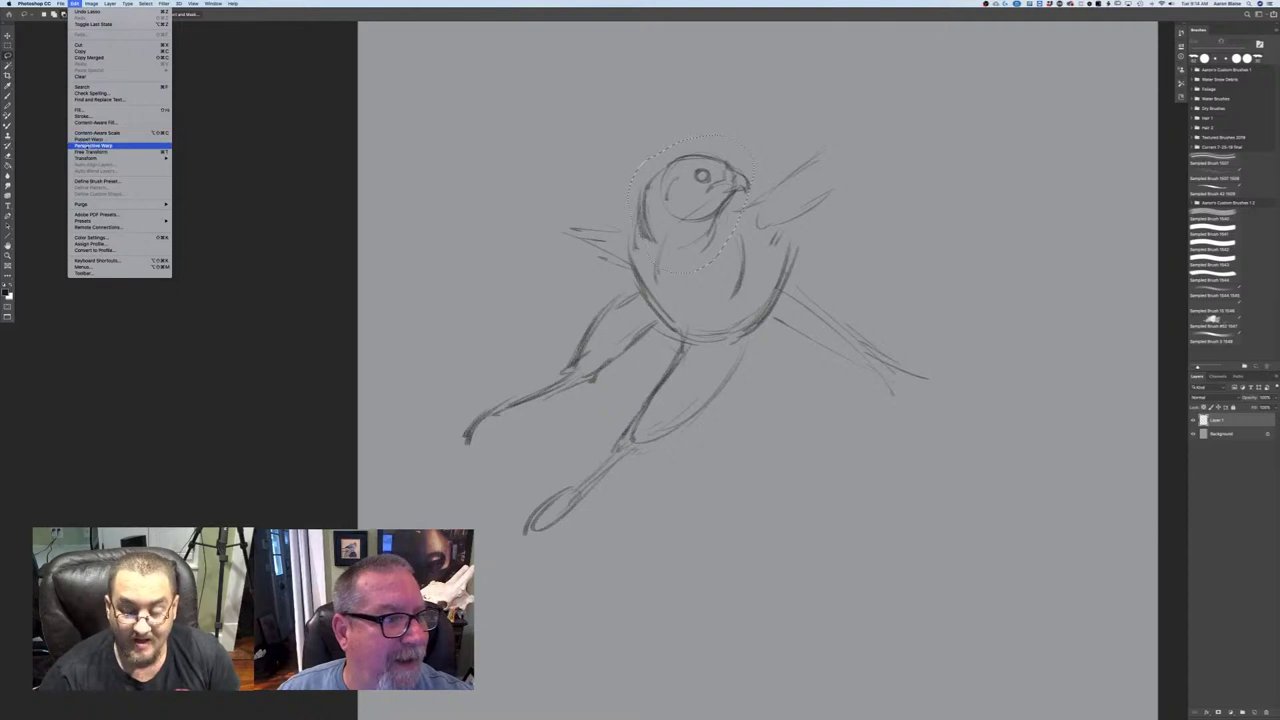
click(95, 151)
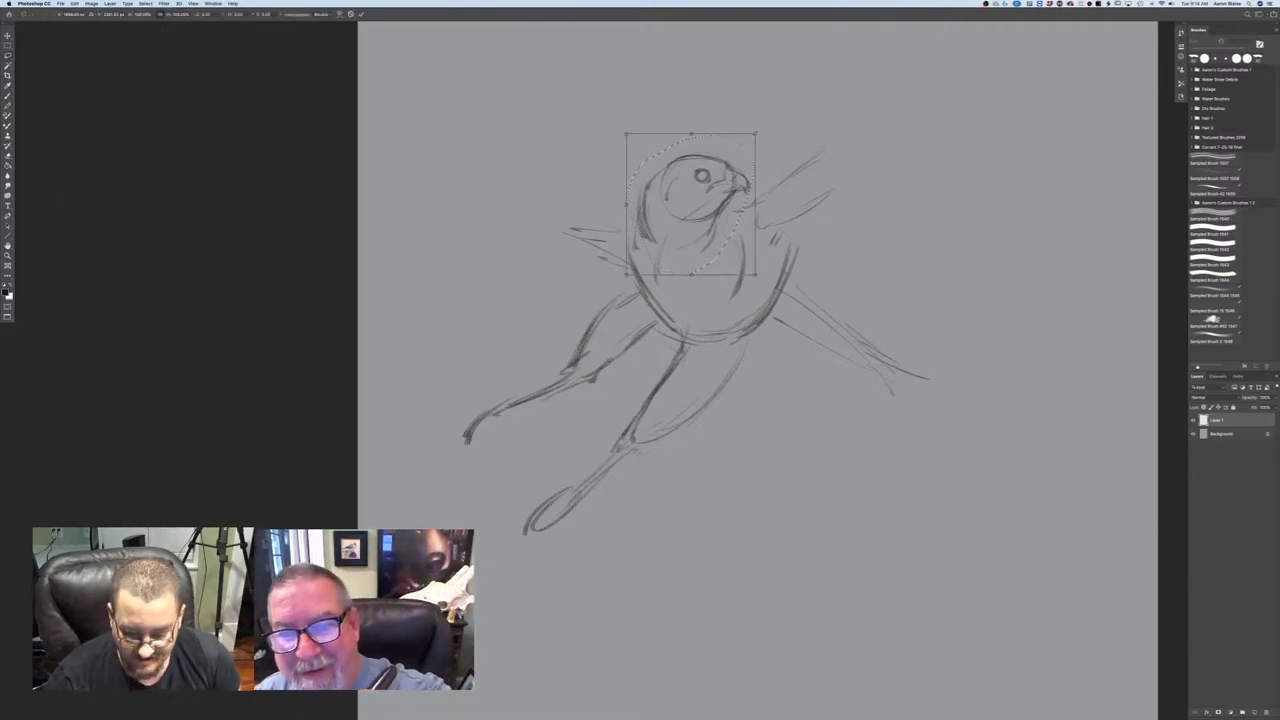
drag(758, 131, 766, 124)
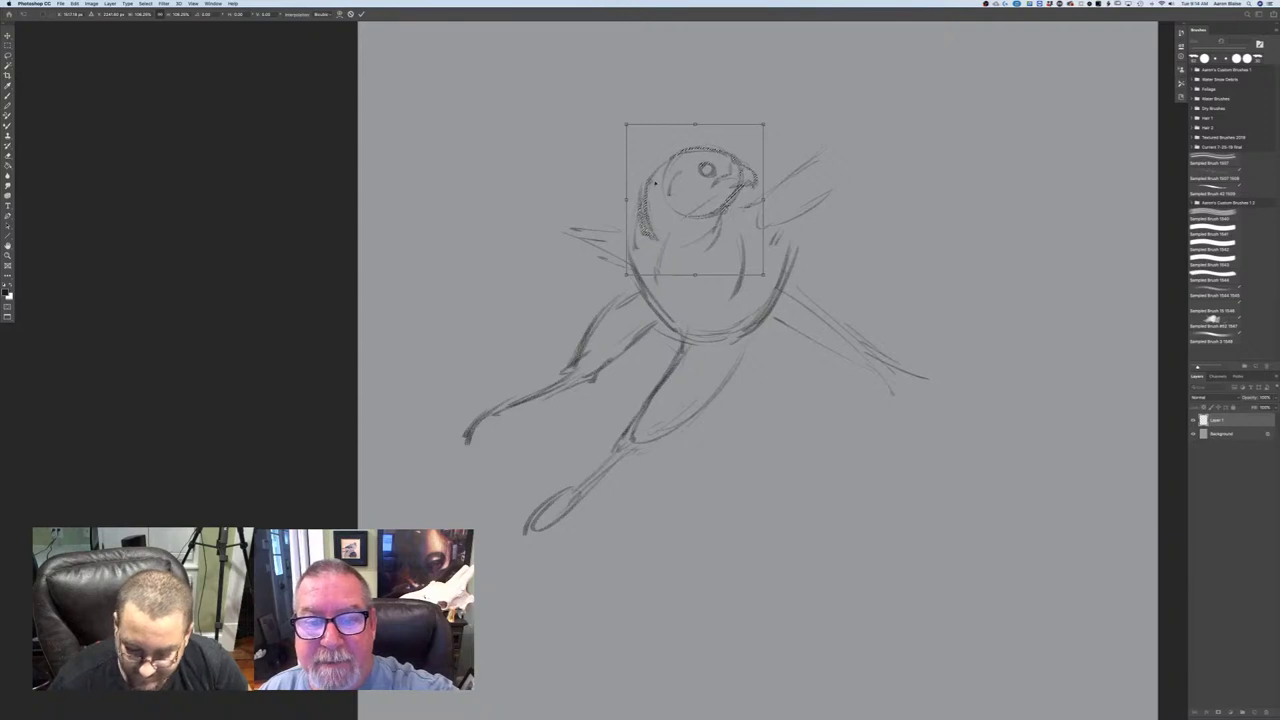
drag(654, 185, 653, 188)
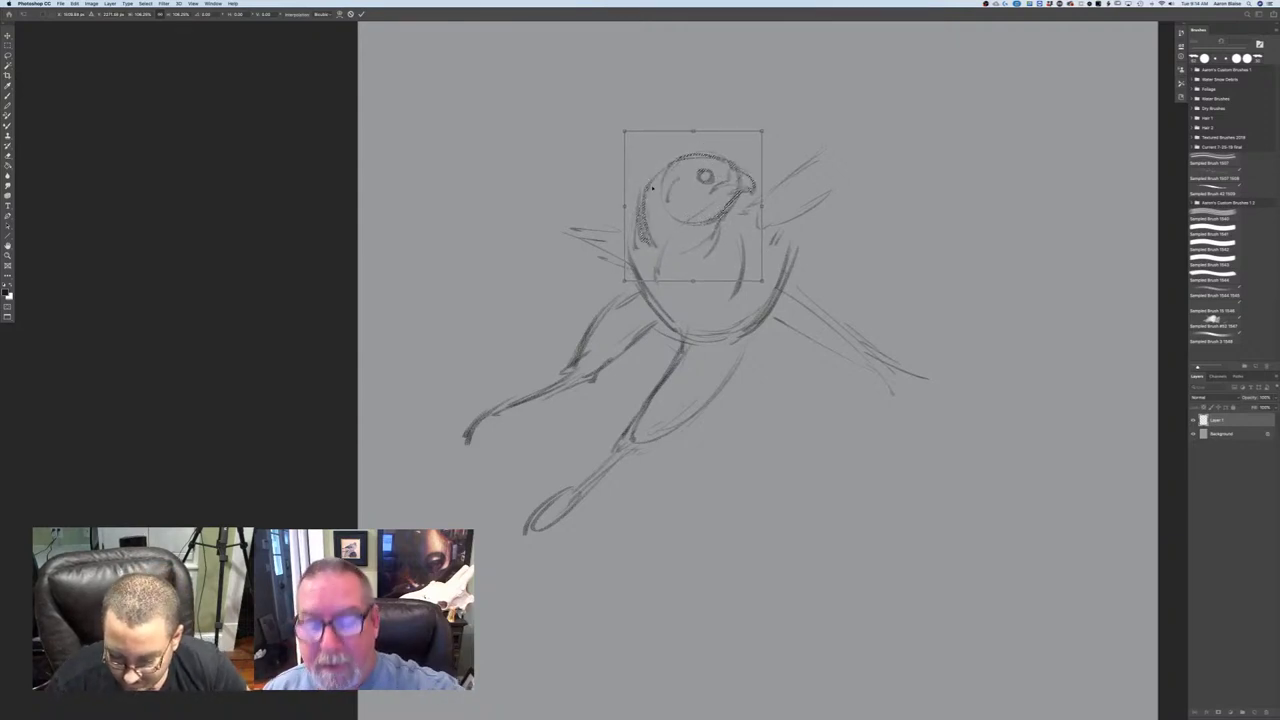
key(Return)
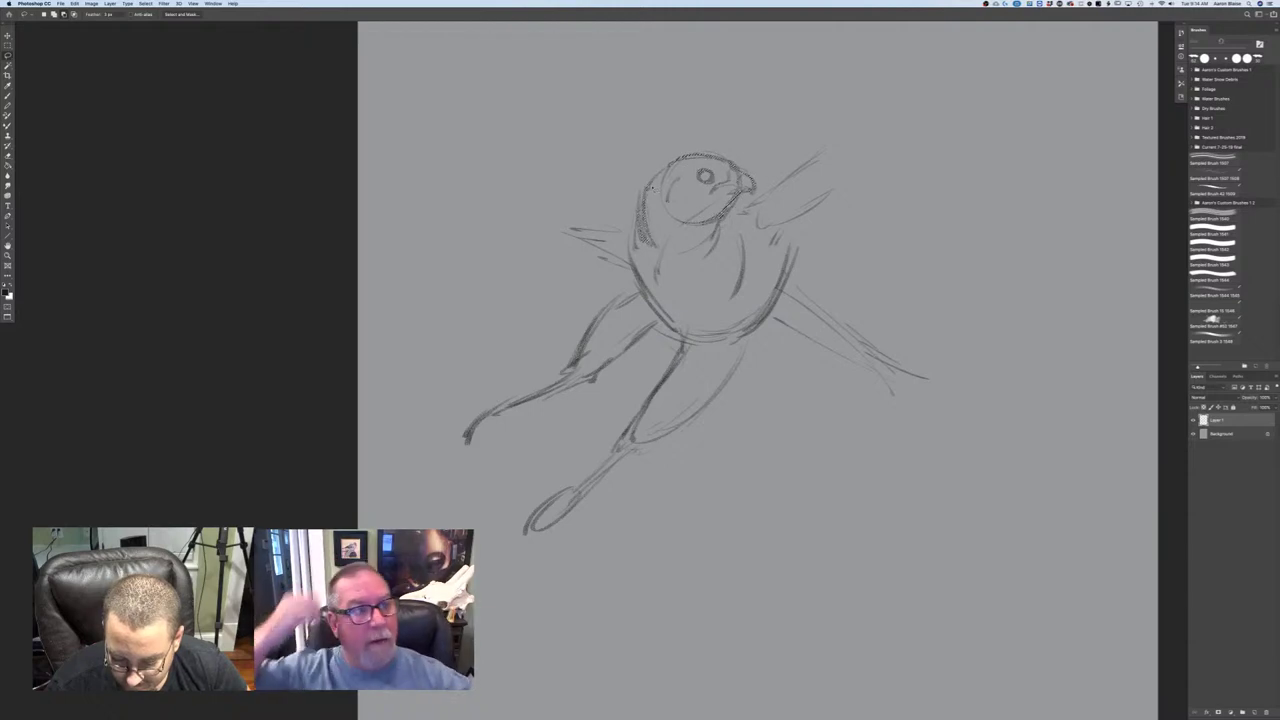
click(145, 3)
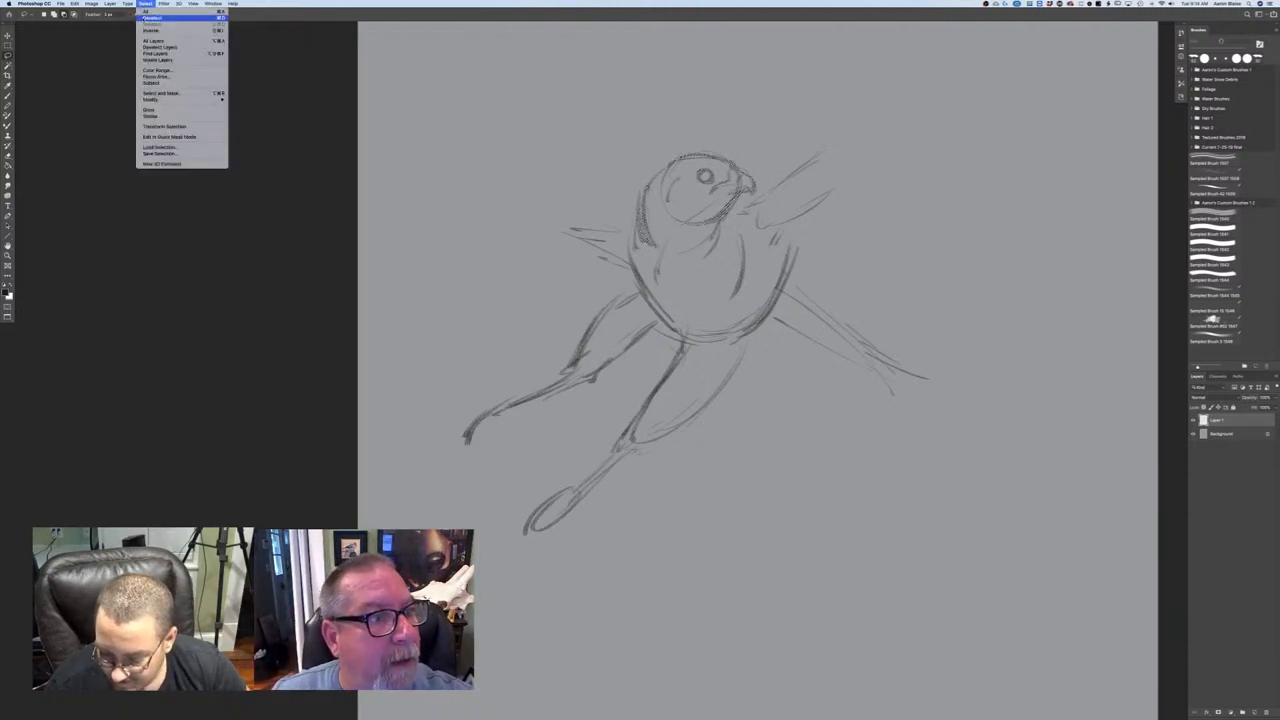
click(152, 22)
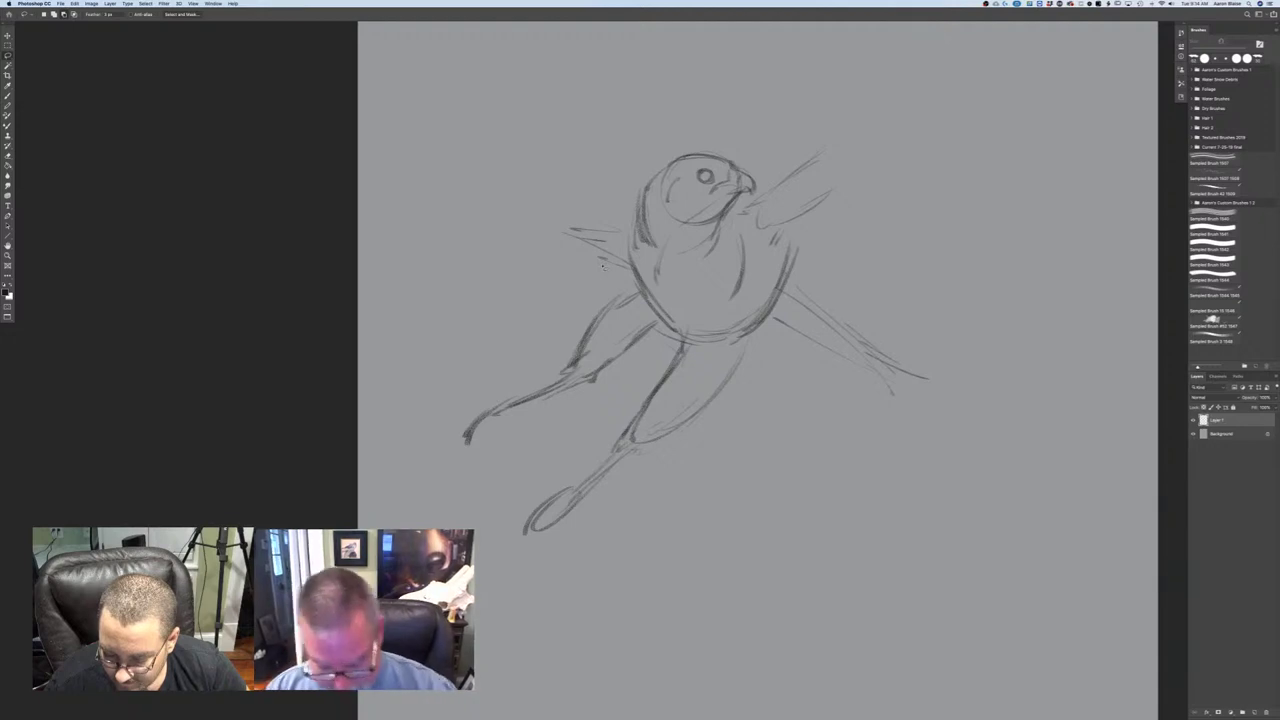
- Move the hawk sketch slightly left and down on the canvas, leaving more room for the raised wing
key(super+0)
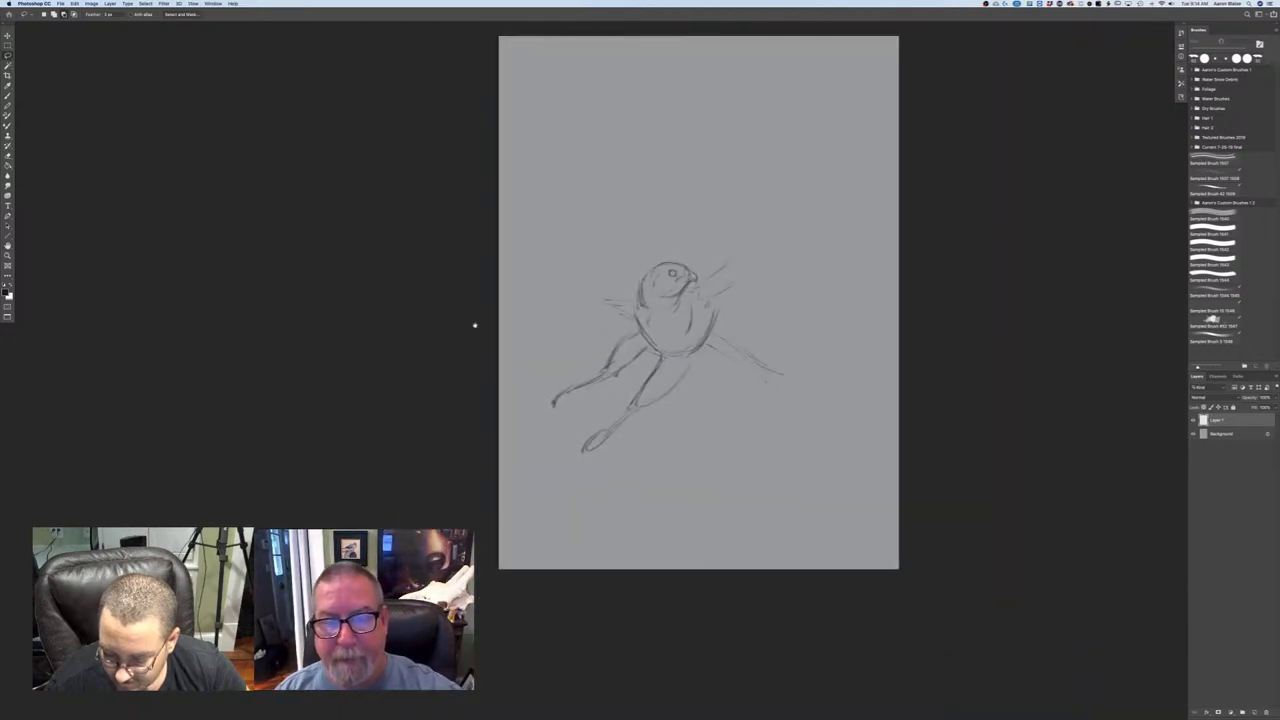
drag(475, 325, 431, 417)
key(v)
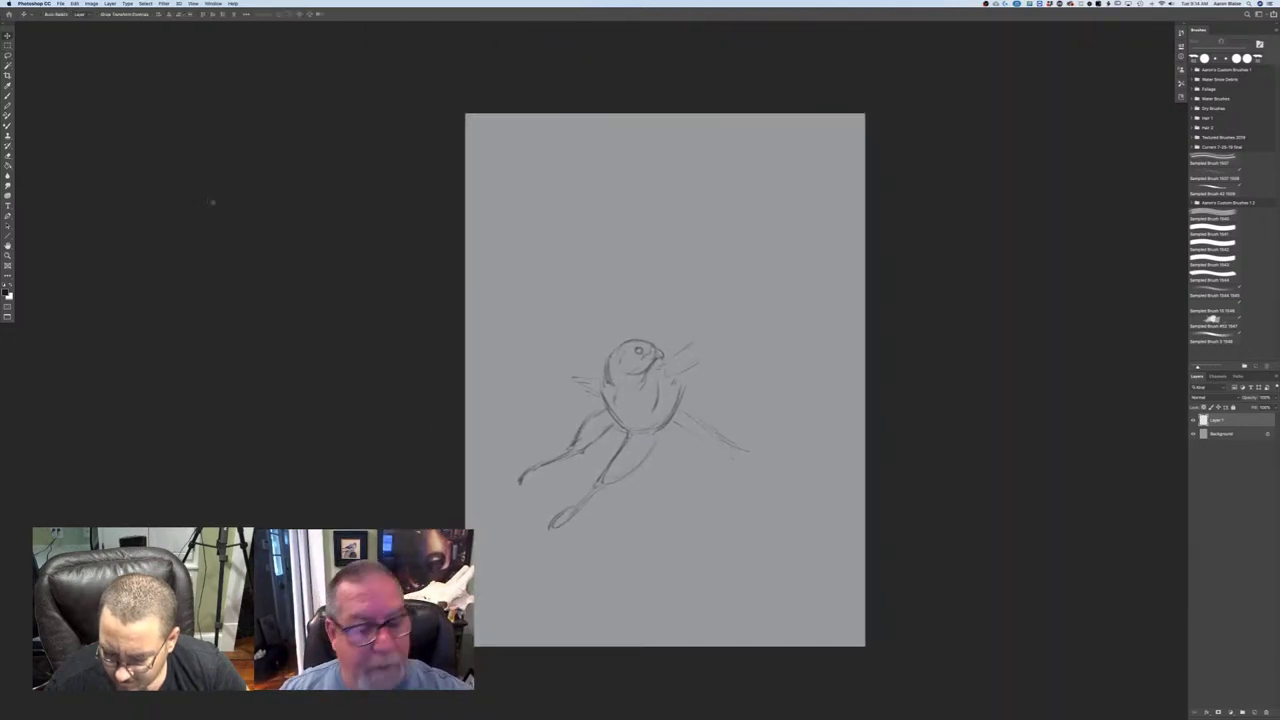
drag(527, 450, 514, 457)
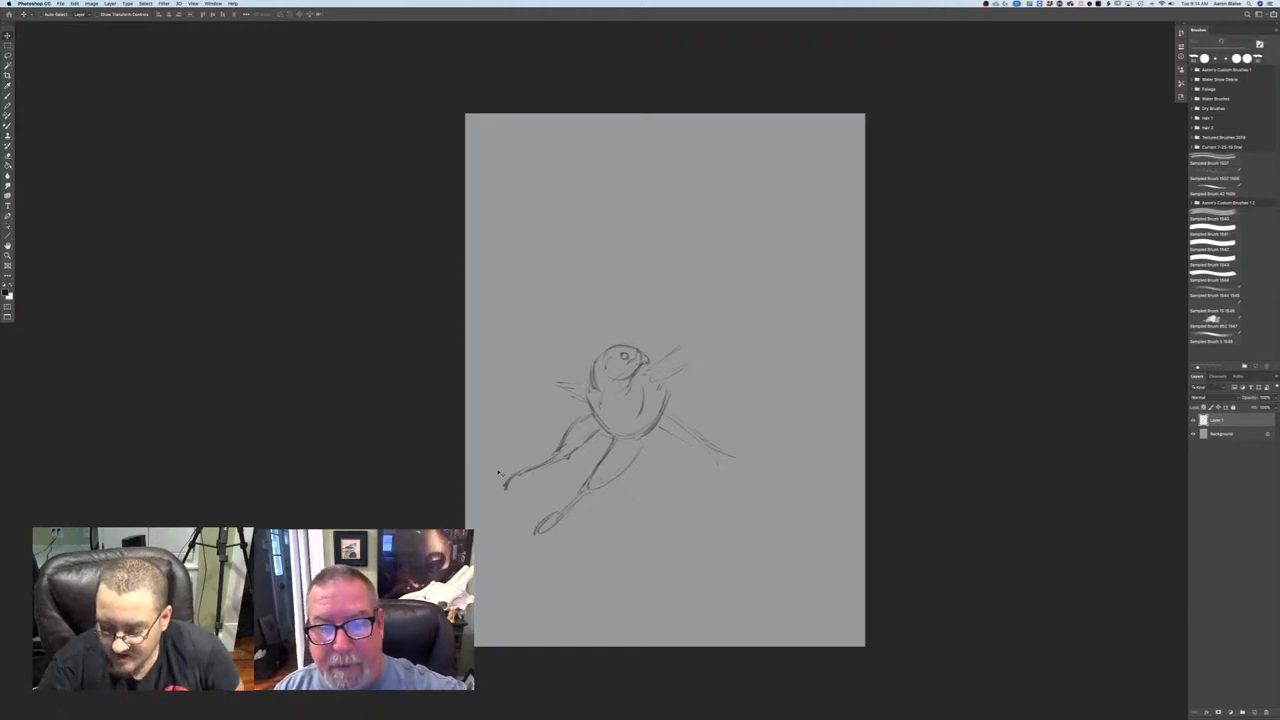
- Extend the raised wing's leading edge from the shoulder and mark its tip with a curved stroke near the canvas's right edge
key(b)
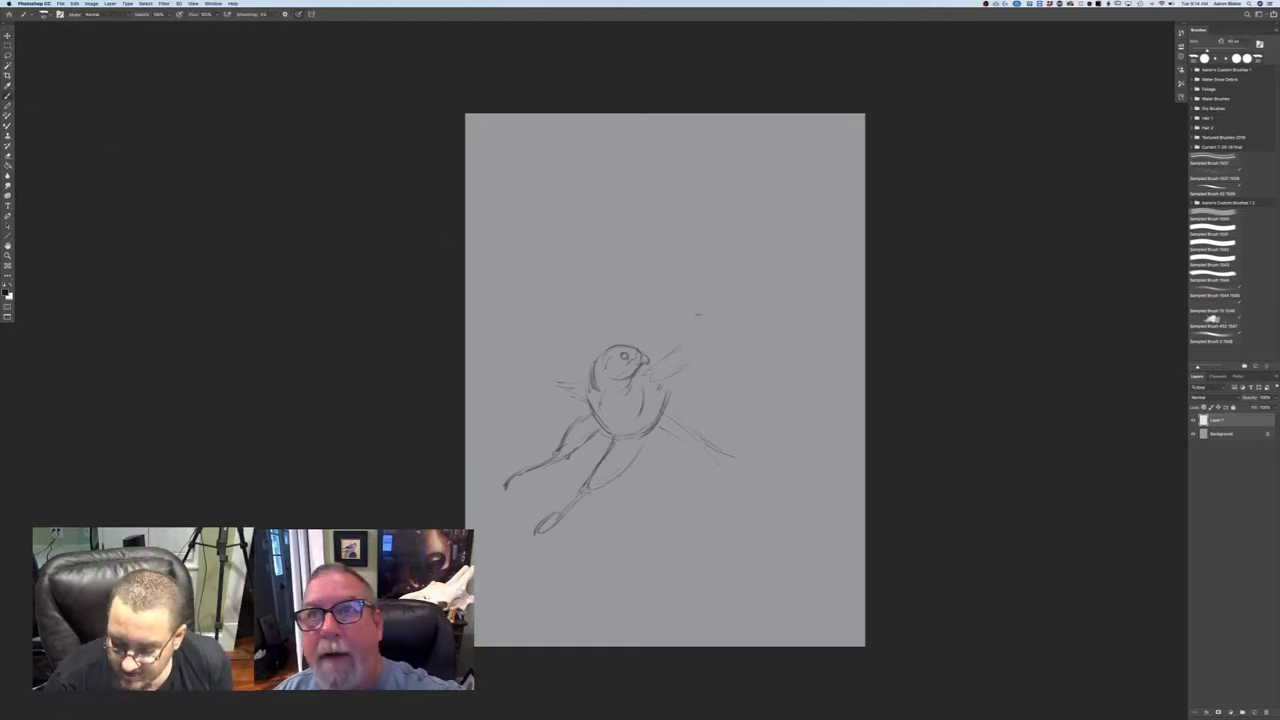
drag(662, 358, 724, 326)
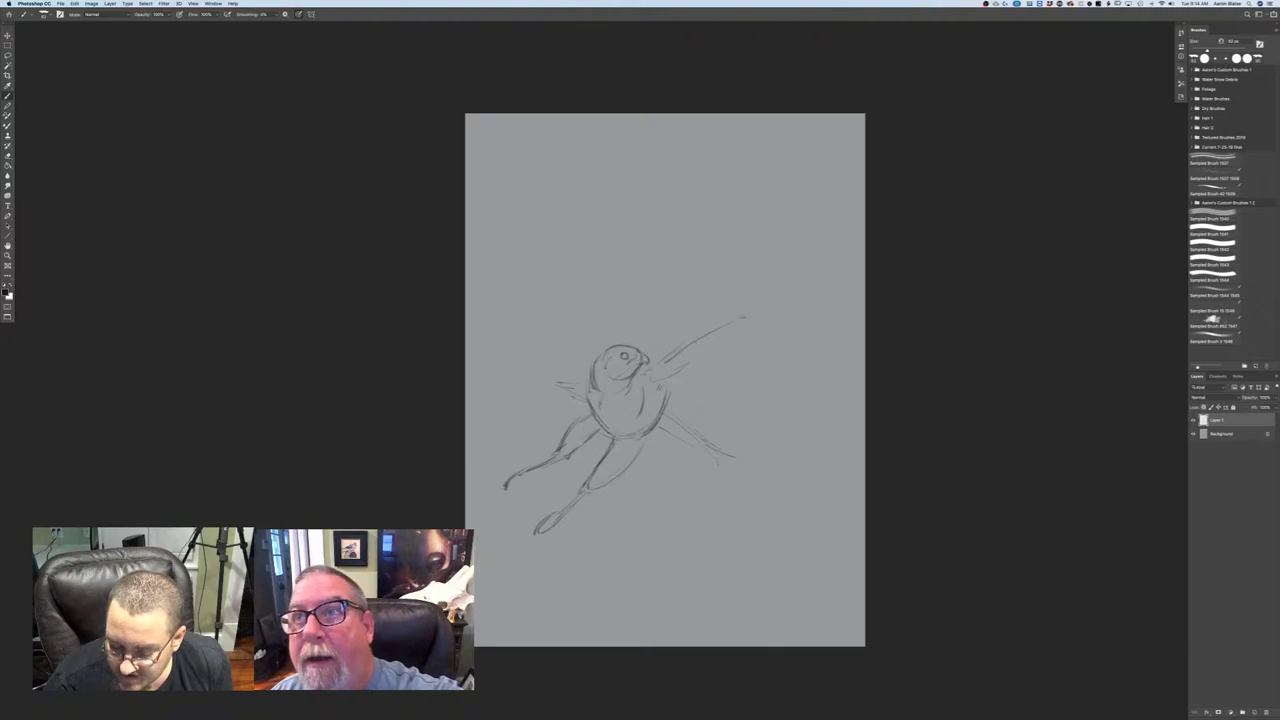
drag(855, 248, 813, 282)
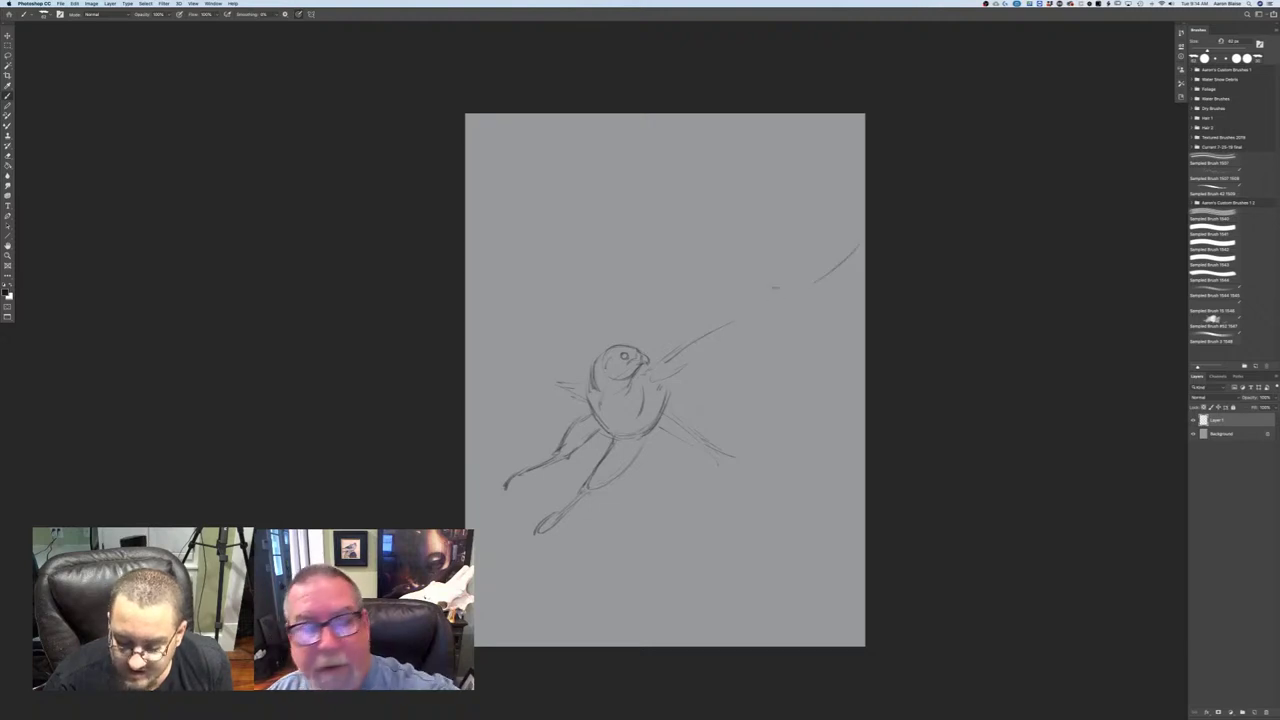
- Free-transform the whole hawk sketch to about 91% of its size, shrinking it toward its lower-left corner
click(74, 3)
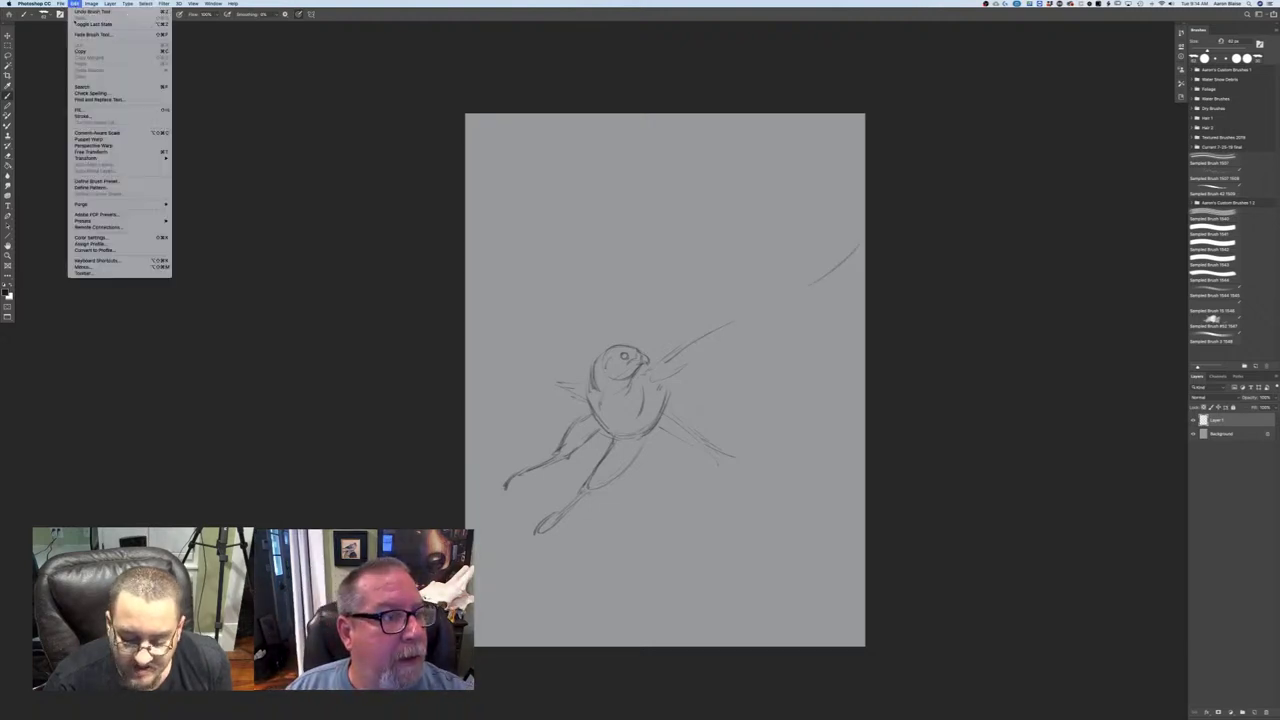
click(90, 151)
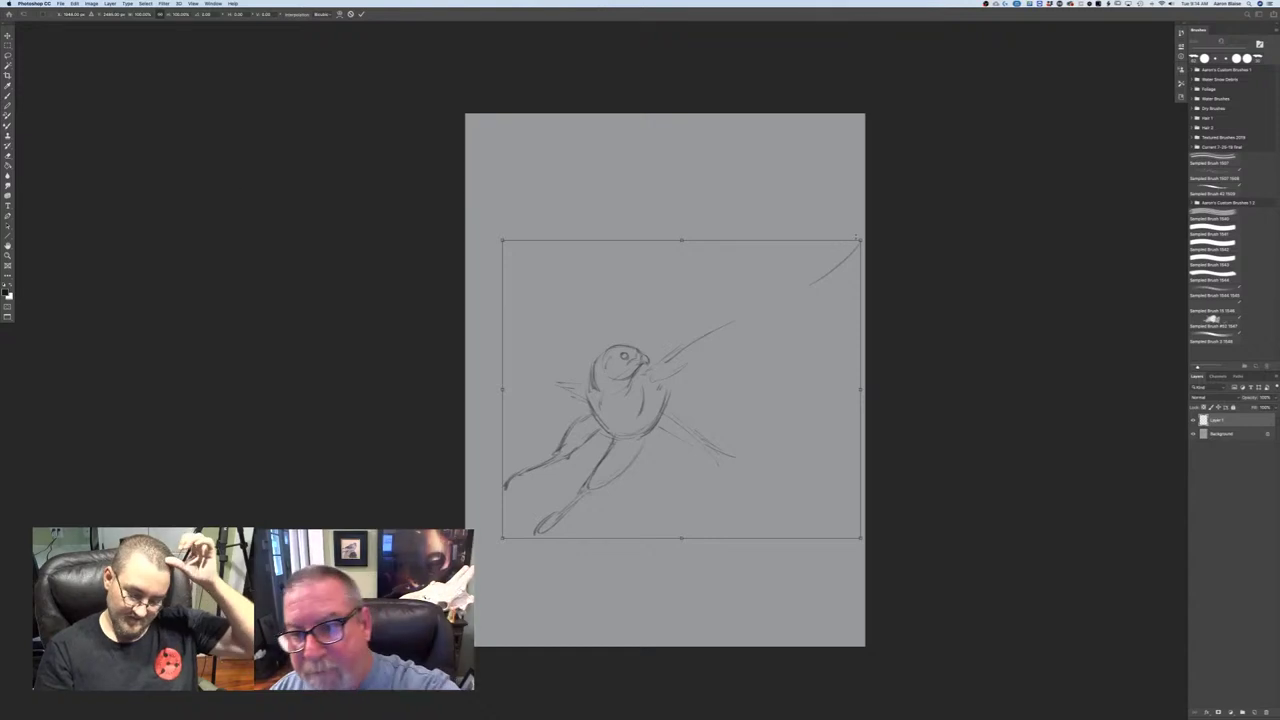
drag(860, 241, 842, 256)
drag(832, 264, 830, 266)
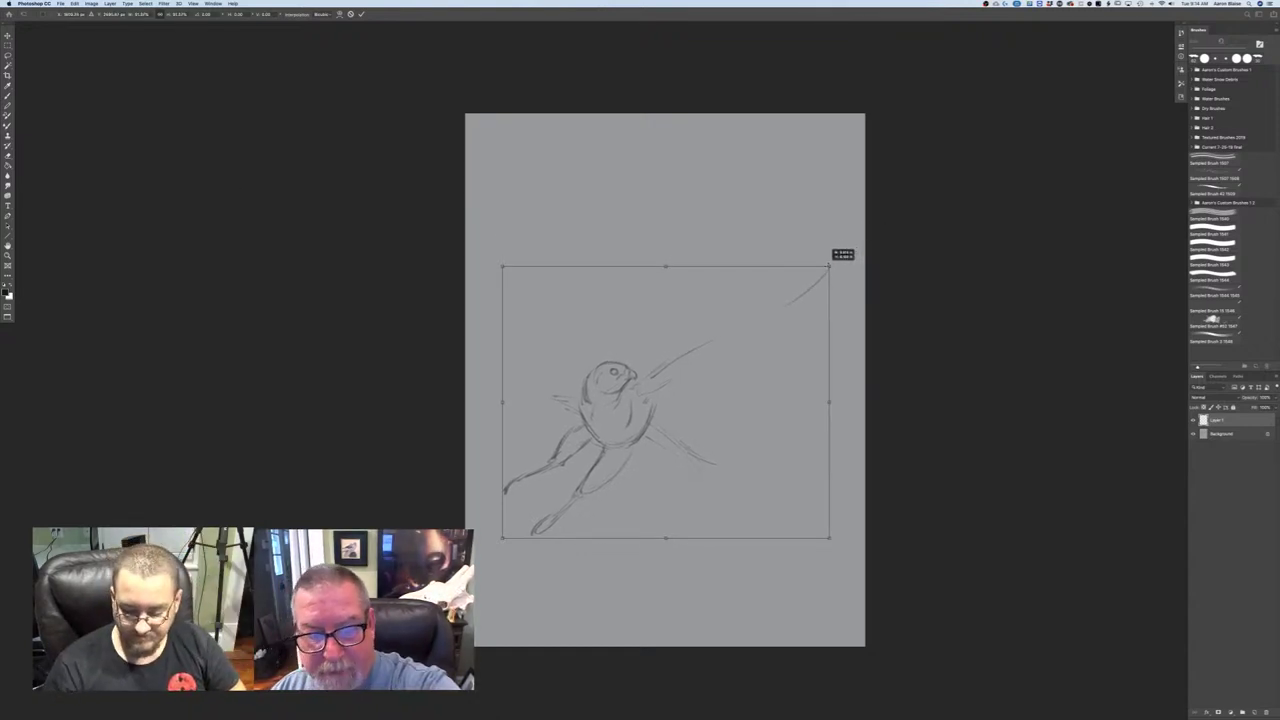
key(Return)
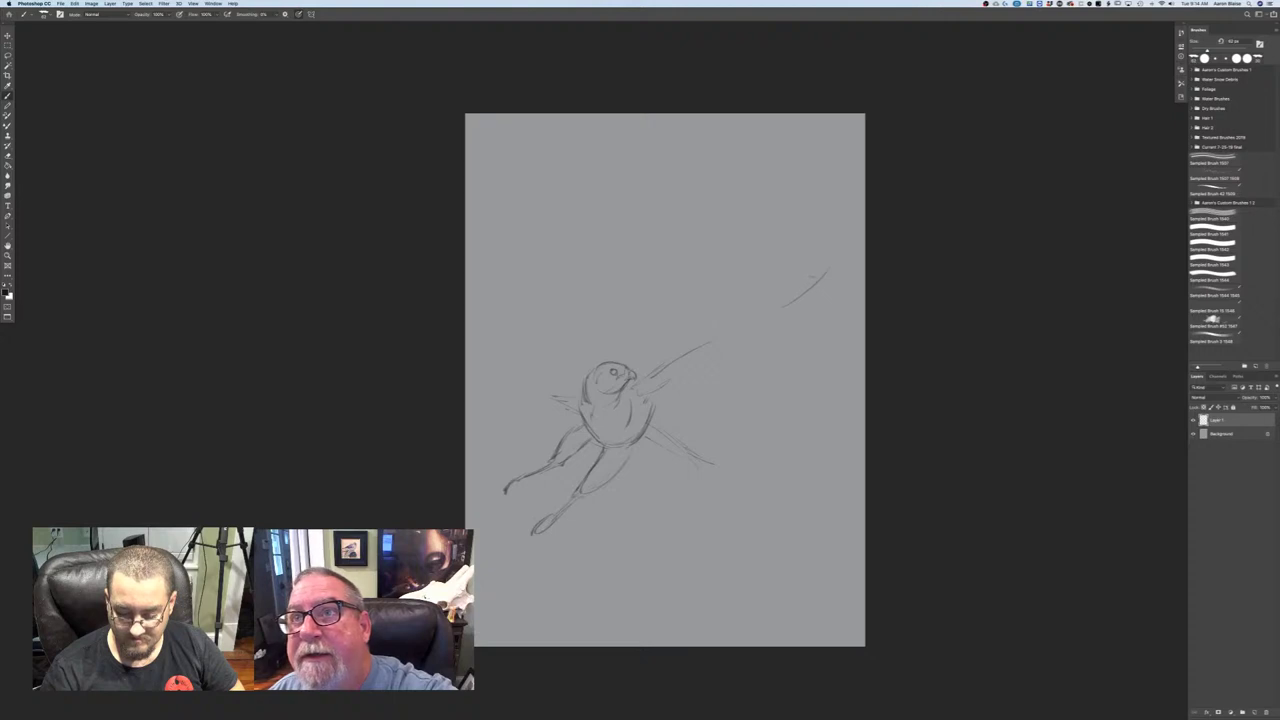
- Connect the right-hand wing's leading edge to its tip, adding splayed tip feathers and a darker underside line from the shoulder
mouse_move(781, 307)
mouse_down()
mouse_move(840, 257)
mouse_move(856, 261)
mouse_up()
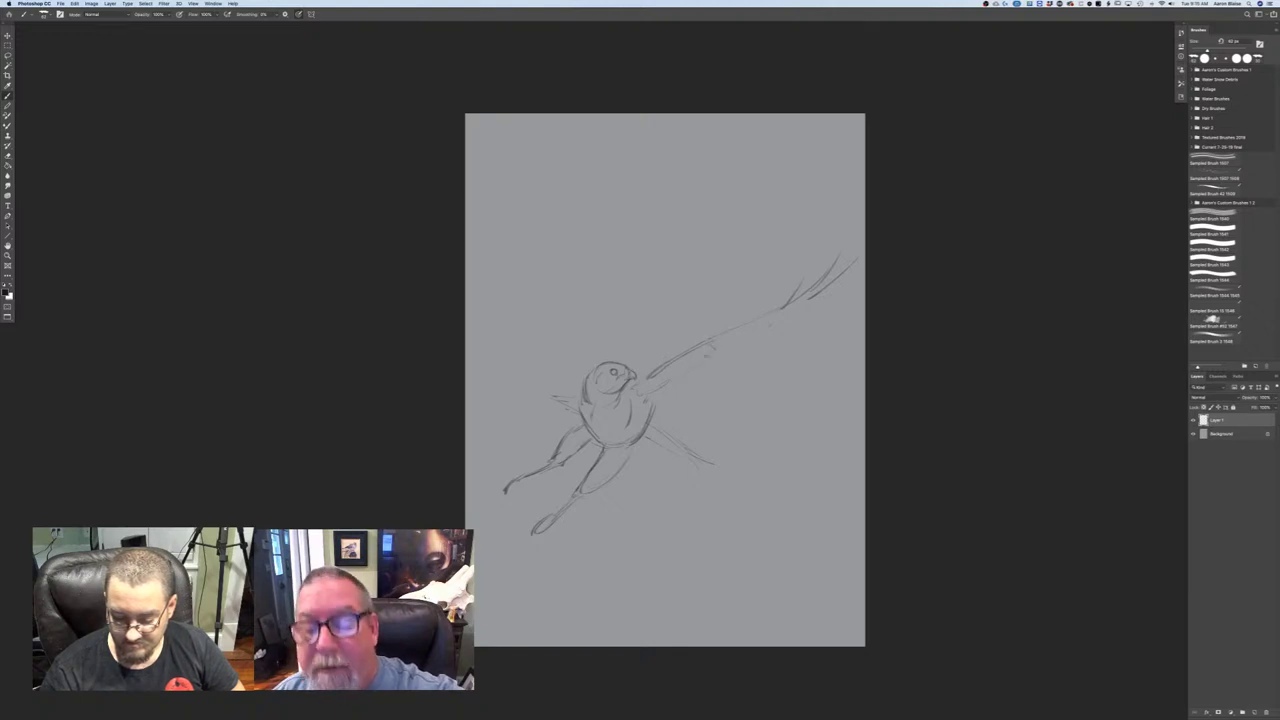
drag(645, 394, 678, 381)
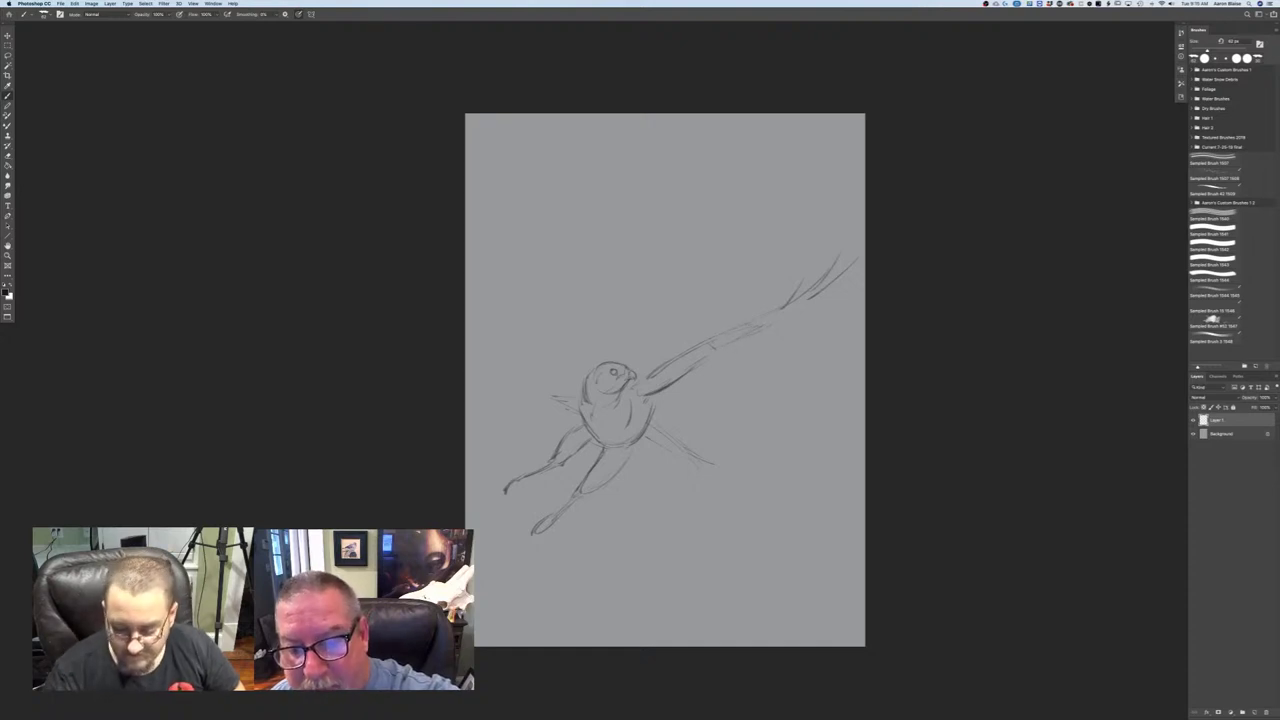
drag(714, 340, 836, 278)
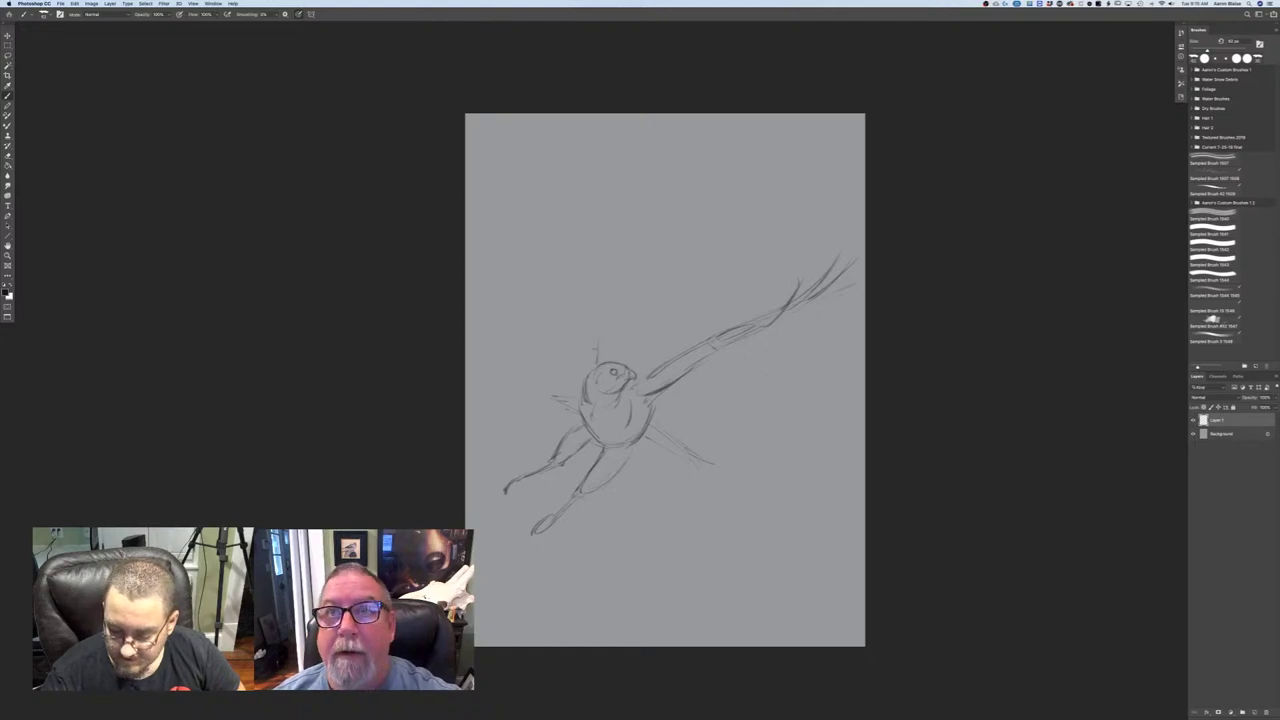
drag(602, 295, 596, 360)
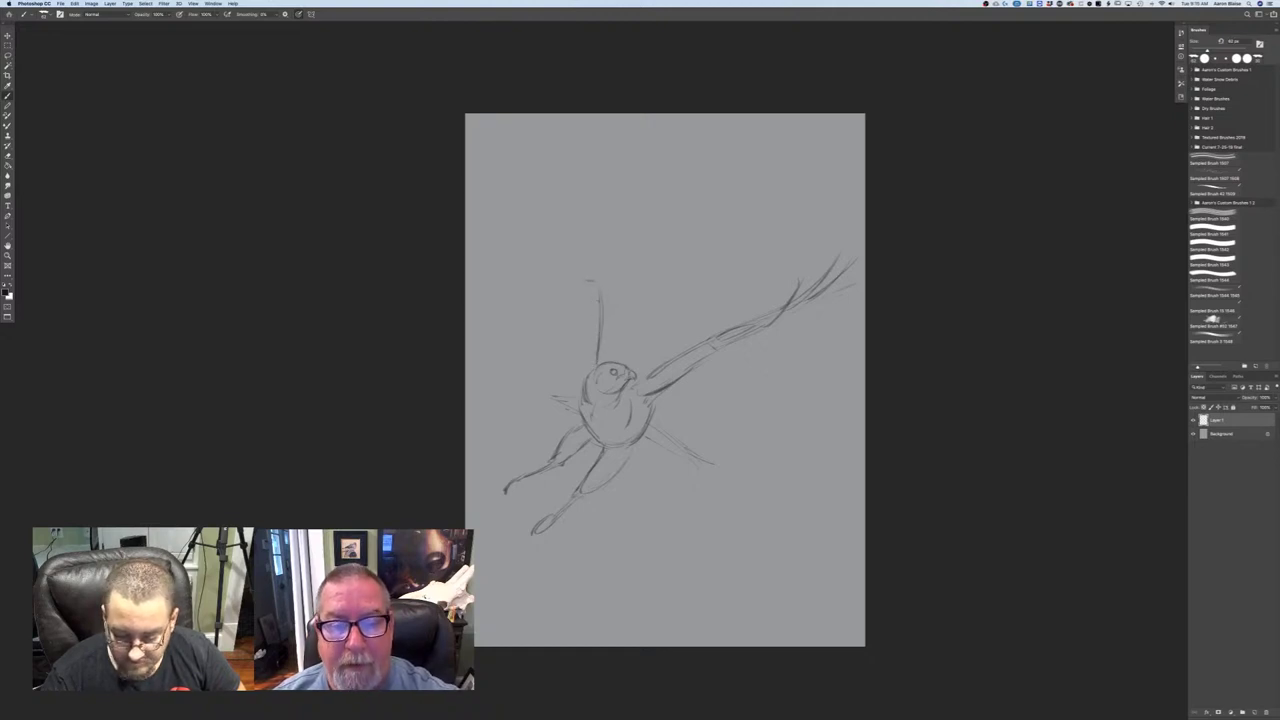
drag(598, 294, 594, 356)
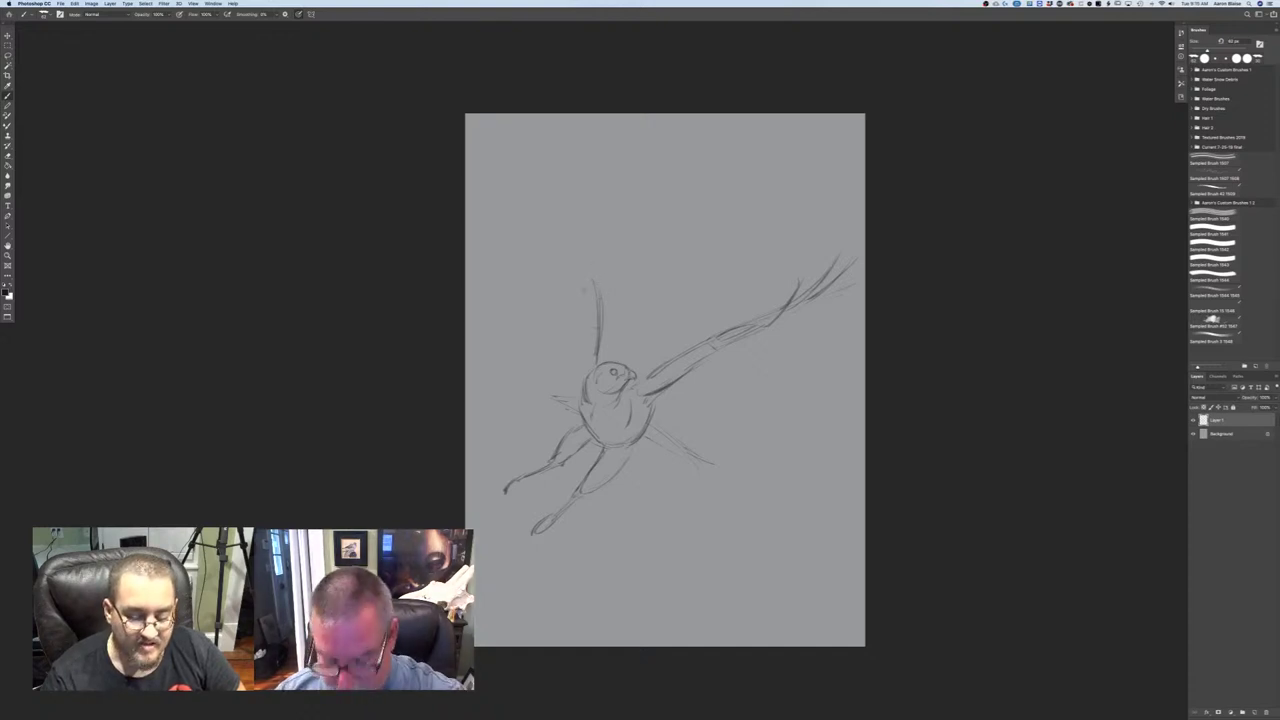
drag(592, 292, 597, 358)
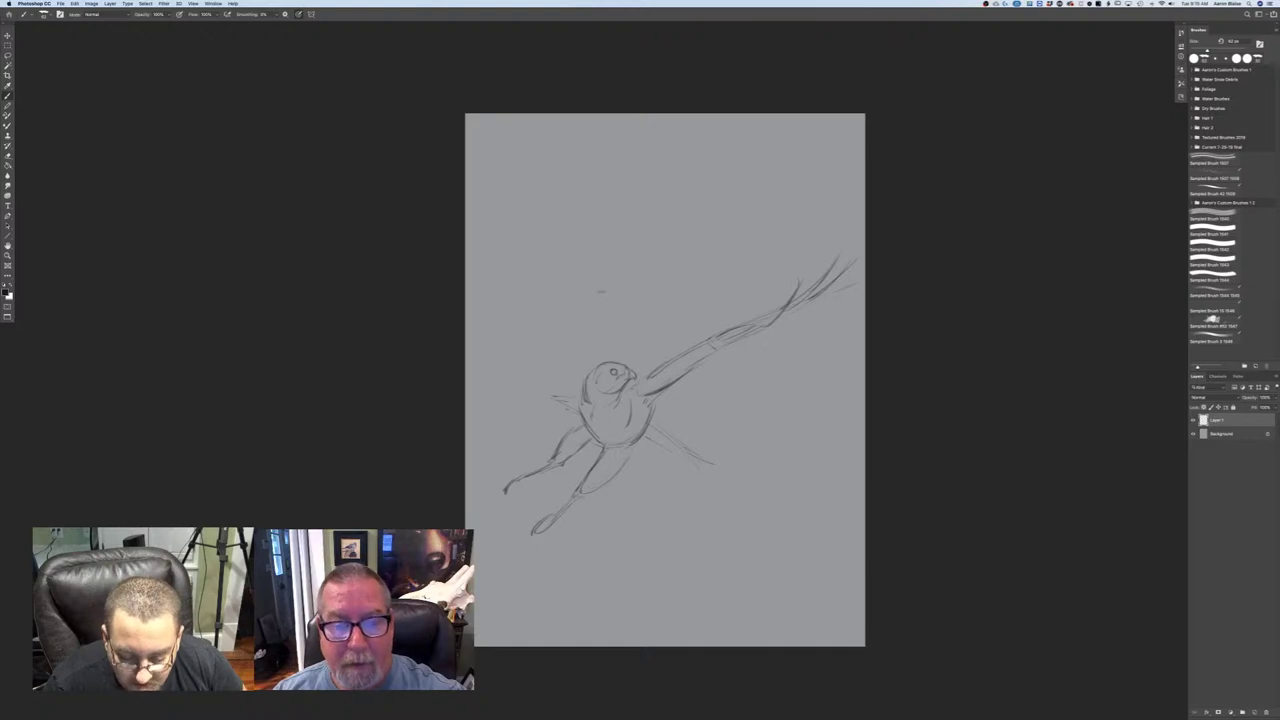
- Sketch the second wing rising from the back of the head, with its leading edge, bent wrist, inner arm line and upper curve
drag(603, 290, 600, 350)
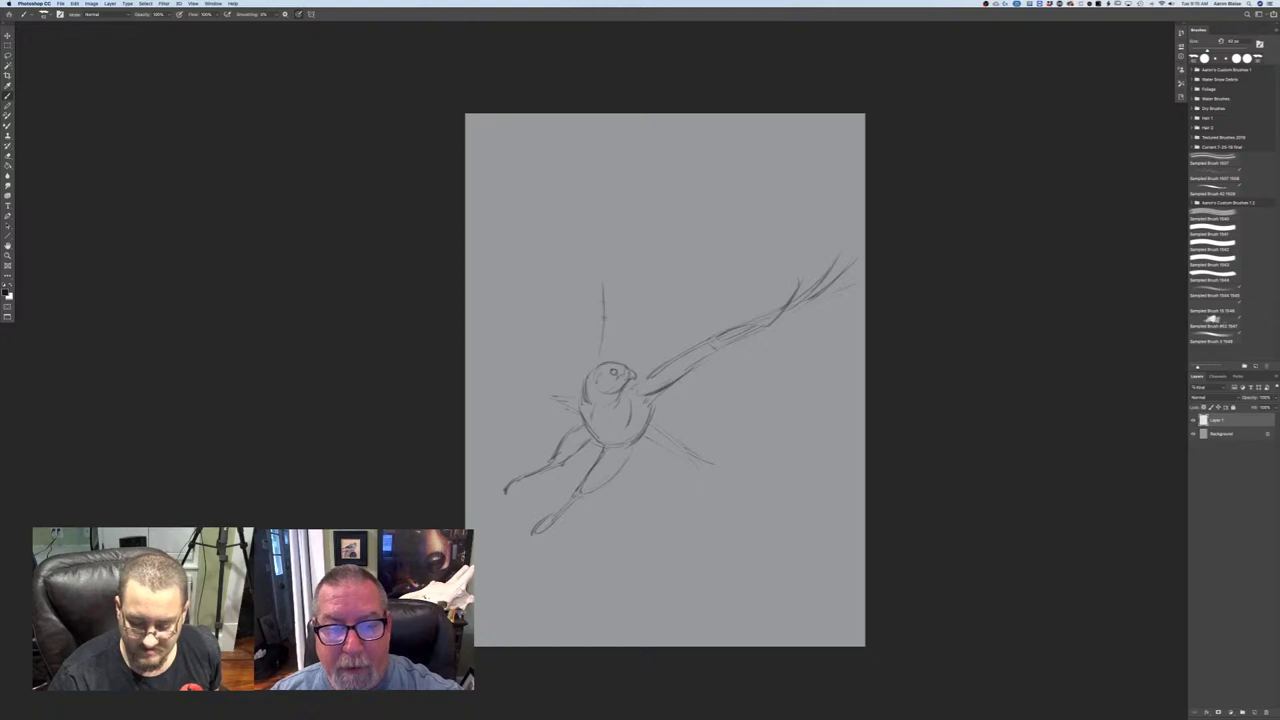
drag(603, 340, 596, 367)
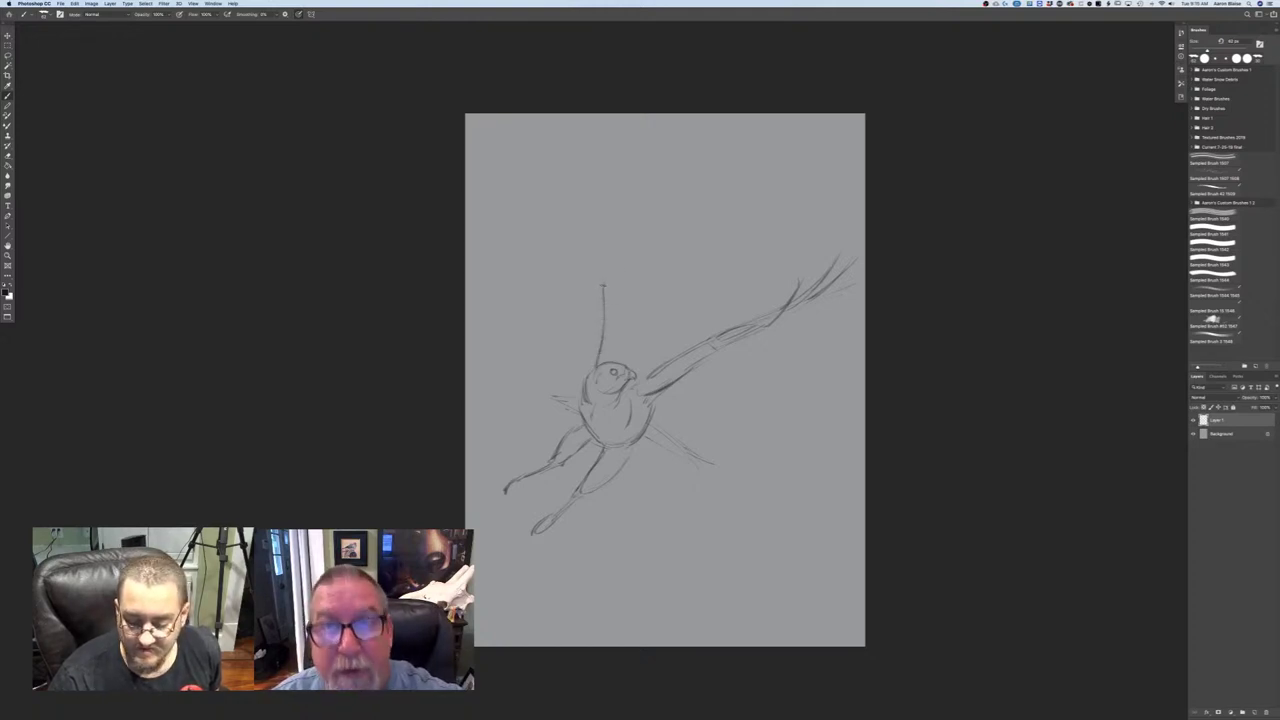
drag(603, 279, 604, 270)
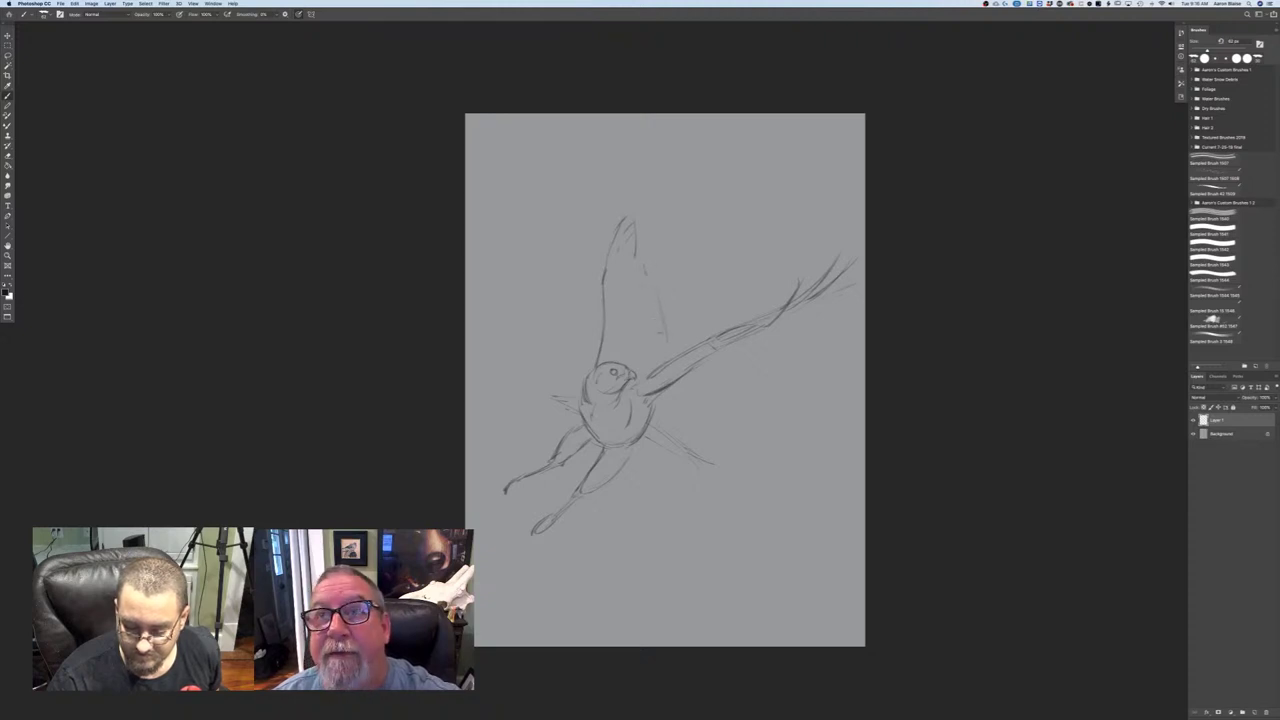
drag(661, 344, 666, 363)
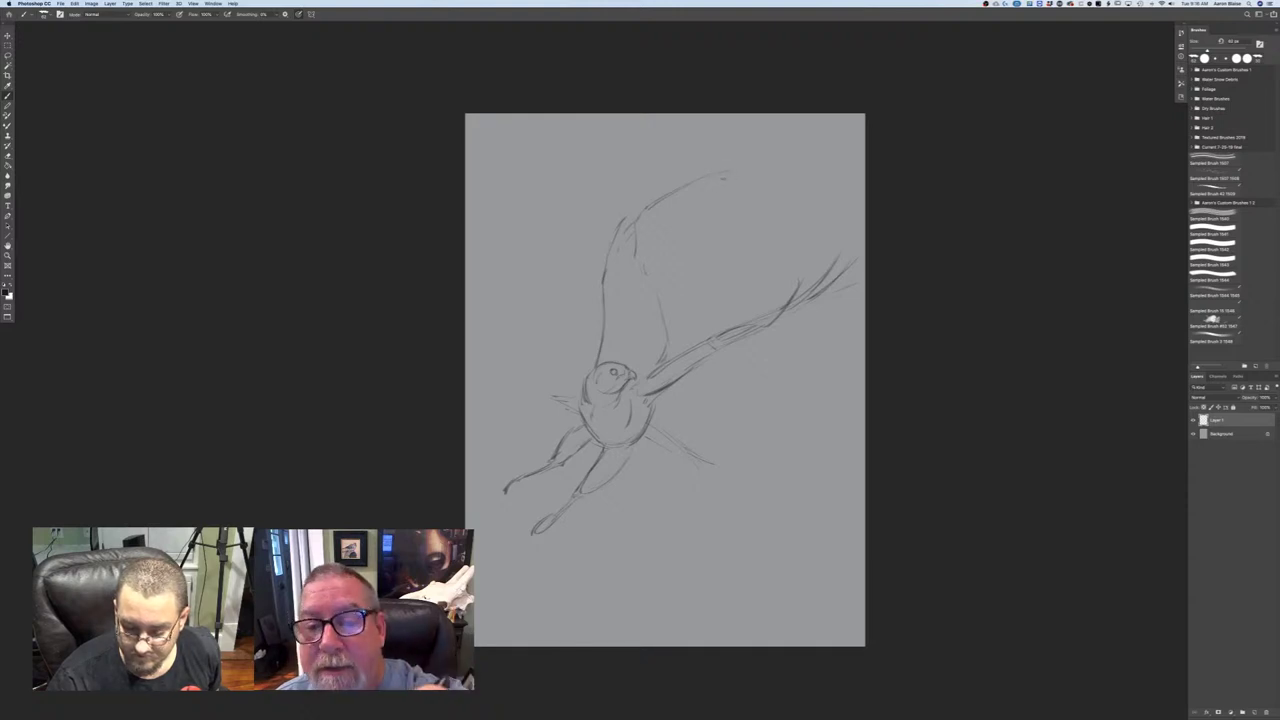
- Mark the second wing's primary feather tips with short separate strokes stepping down from the end of its upper curve
drag(731, 184, 757, 176)
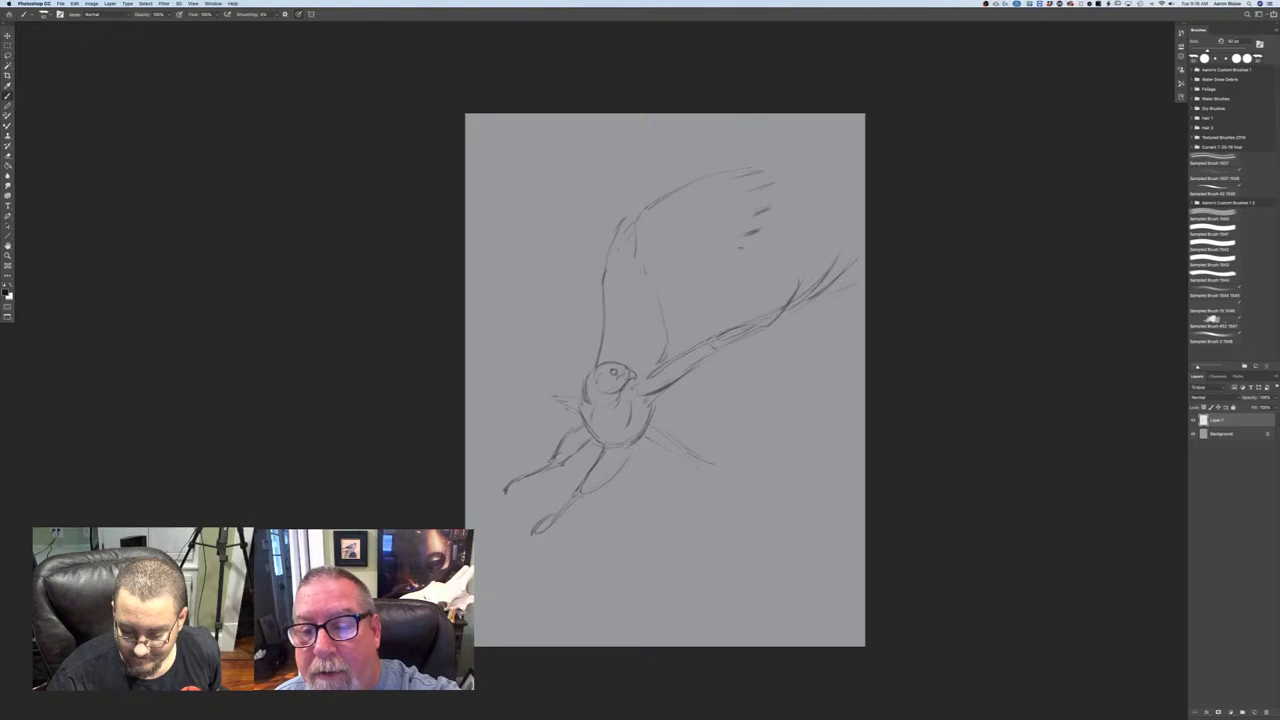
drag(748, 247, 737, 250)
drag(721, 262, 717, 268)
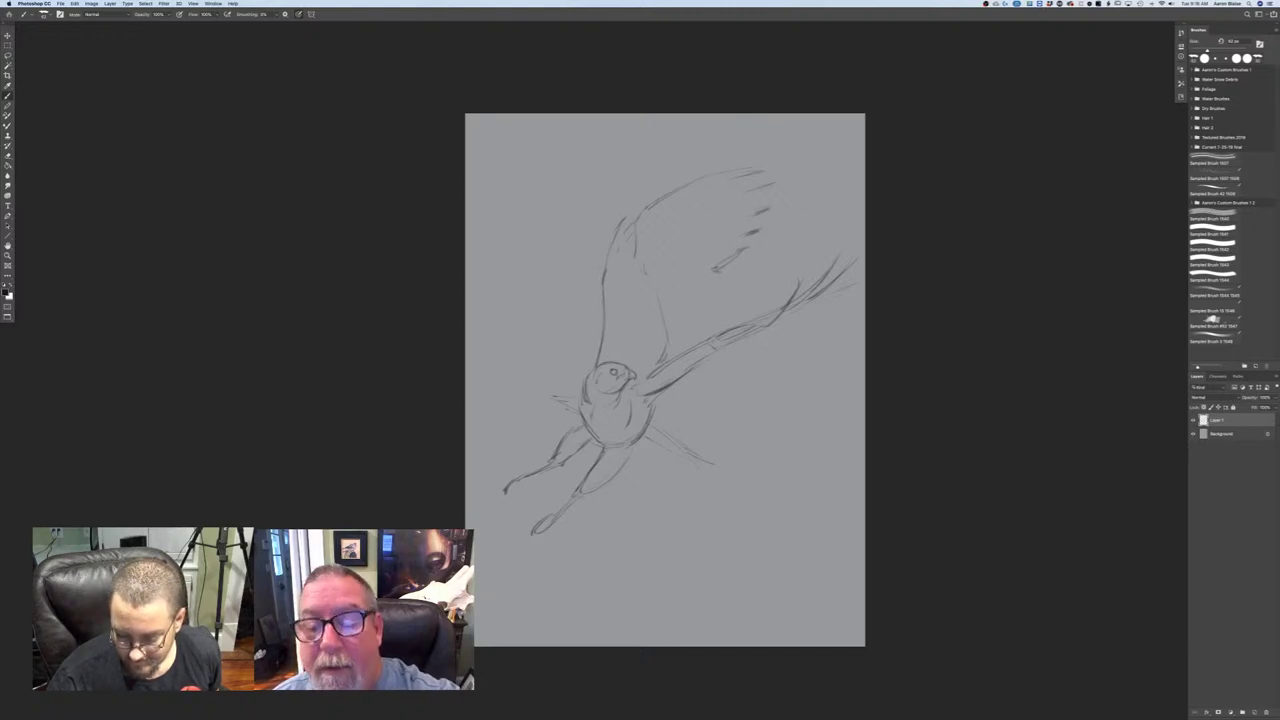
- Draw the second wing's trailing edge down to the other wing, and sketch rounded covert feathers around its wrist
mouse_move(718, 272)
mouse_down()
mouse_move(707, 338)
mouse_move(660, 402)
mouse_up()
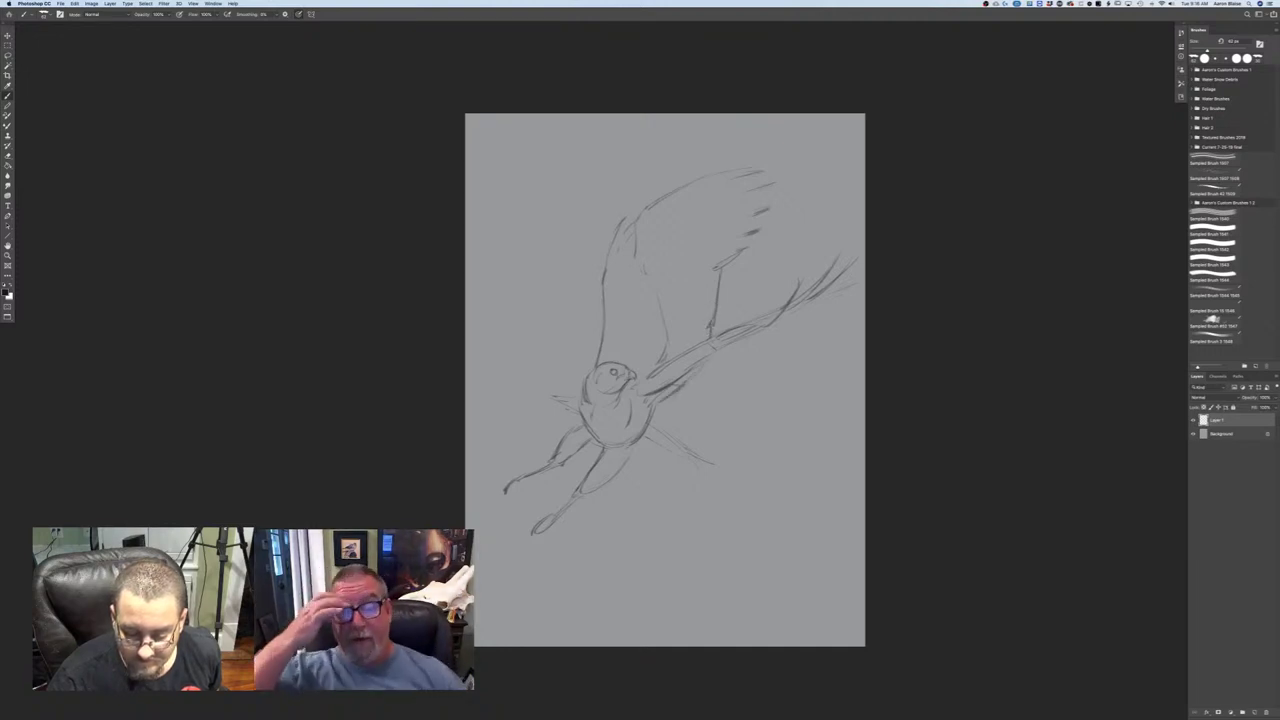
drag(711, 309, 708, 325)
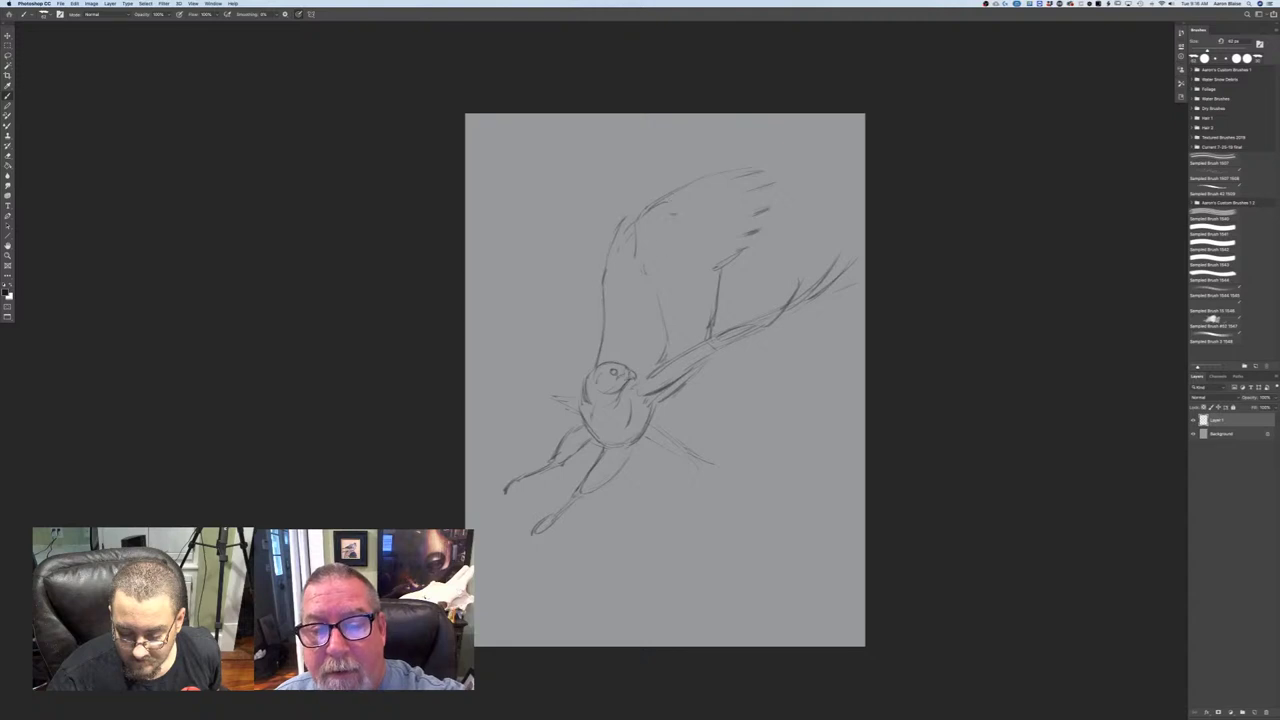
drag(664, 218, 672, 340)
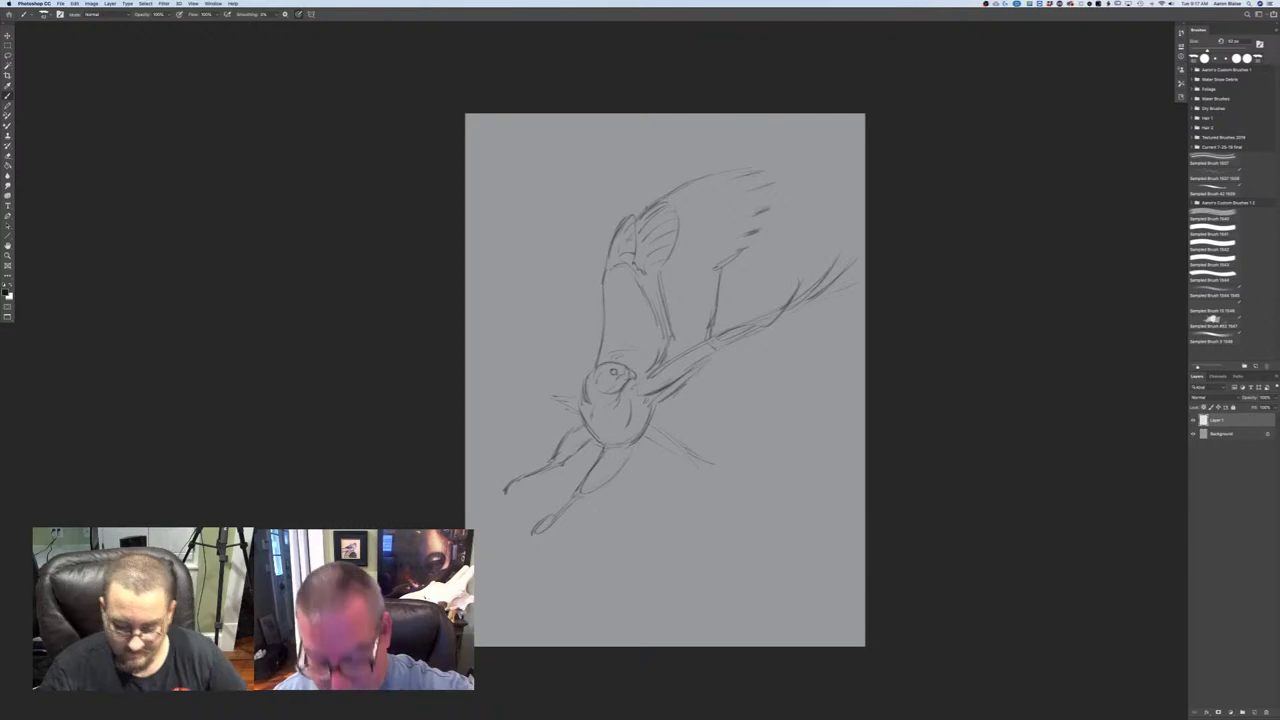
- Remove the hawk's rough eye and darken the outline of the crown and nape
key(super+plus)
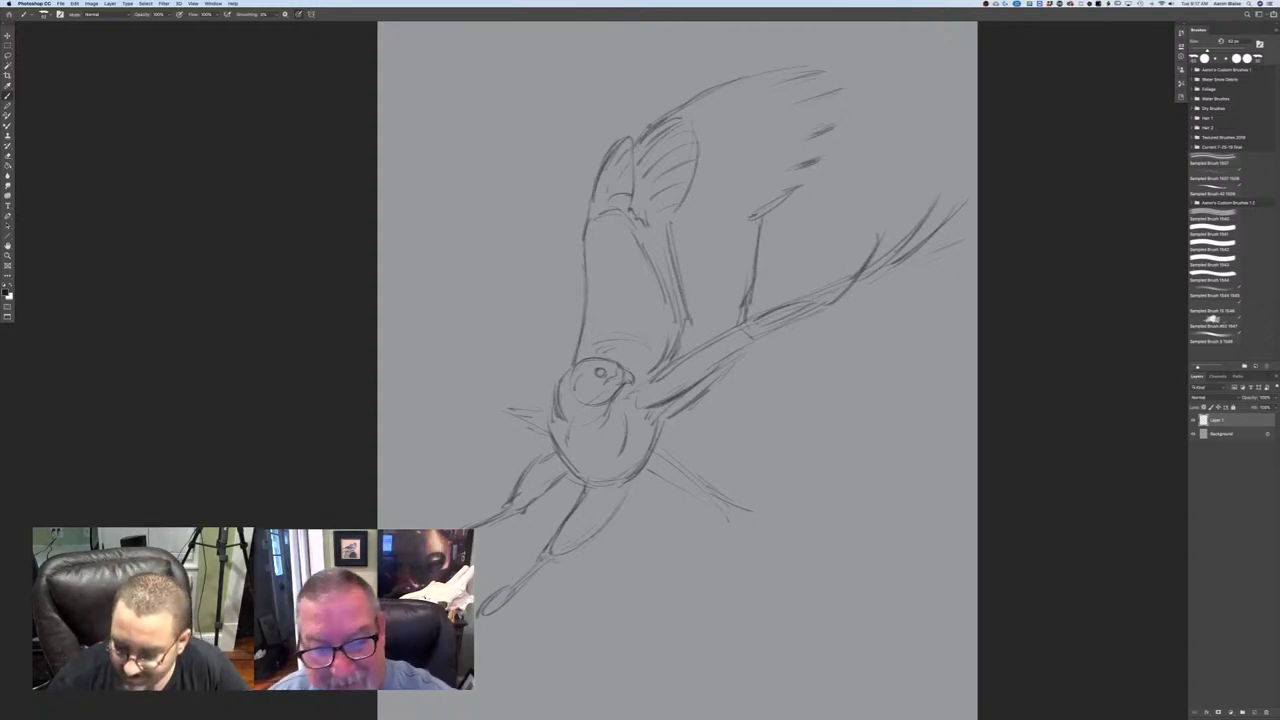
key(super+z)
key(super+z)
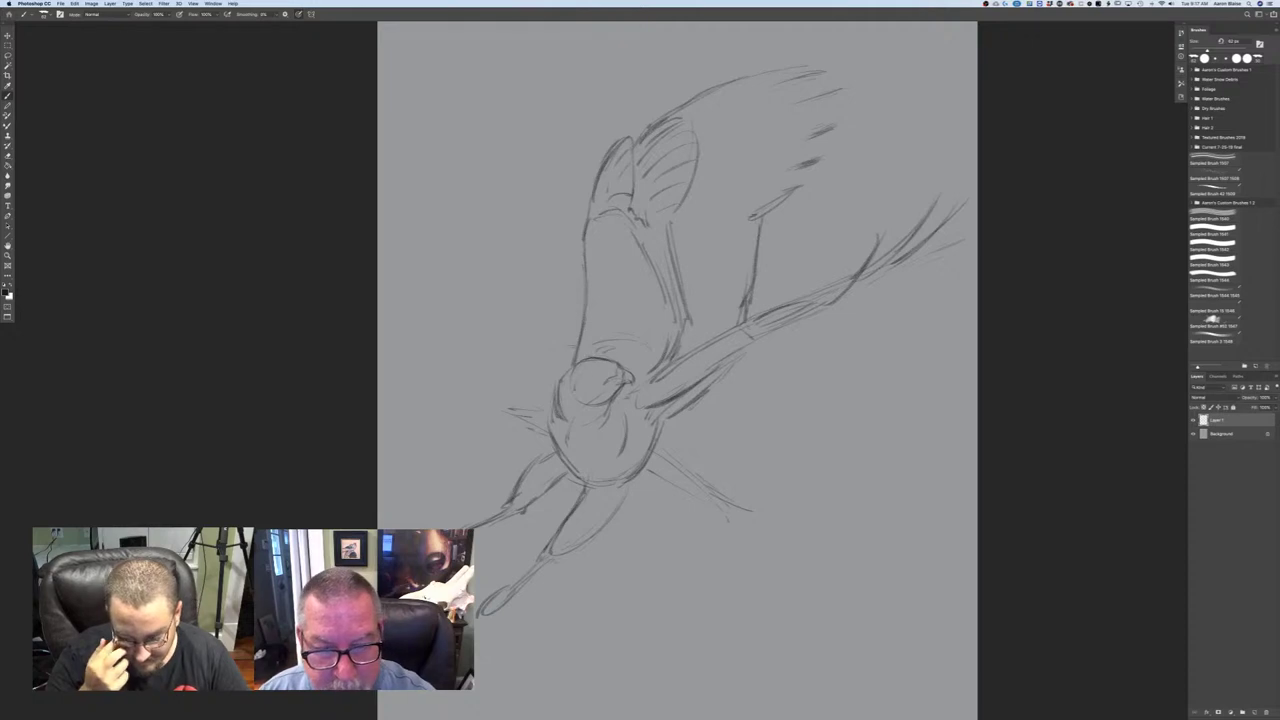
drag(579, 362, 557, 380)
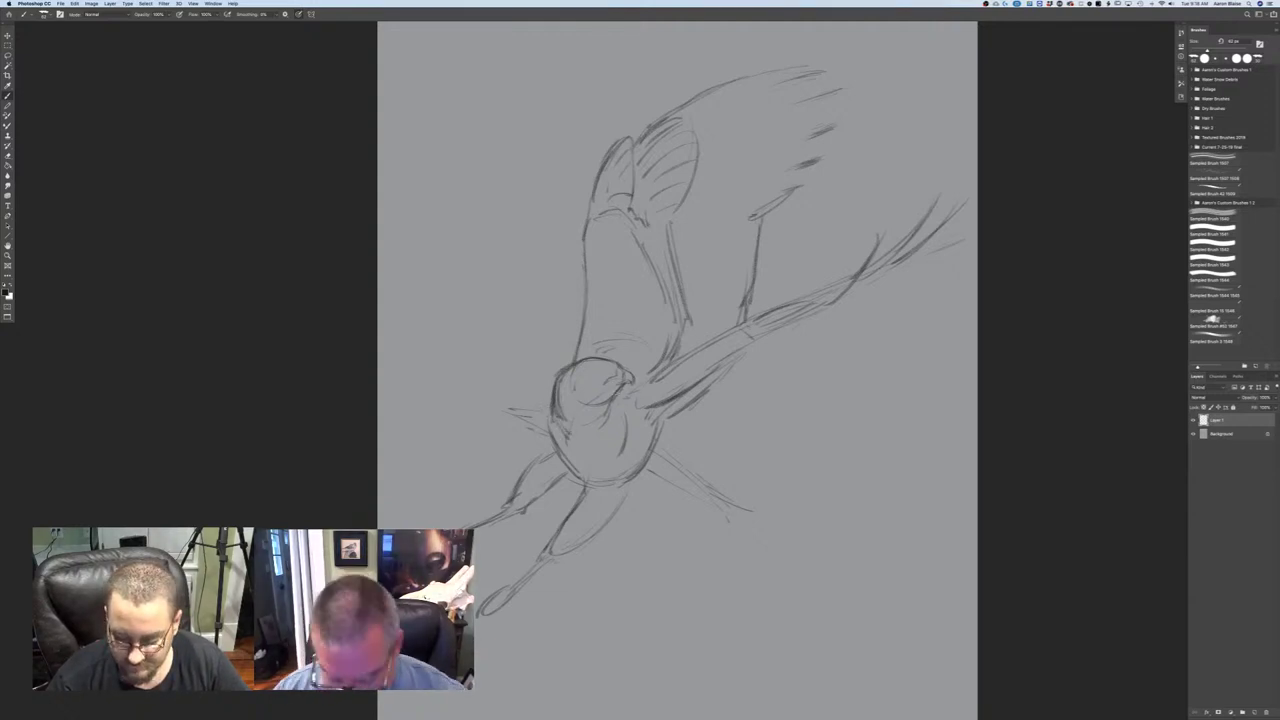
- Redraw the hawk's face in close-up with a sharper hooked beak and a shaded round eye
key(super+plus)
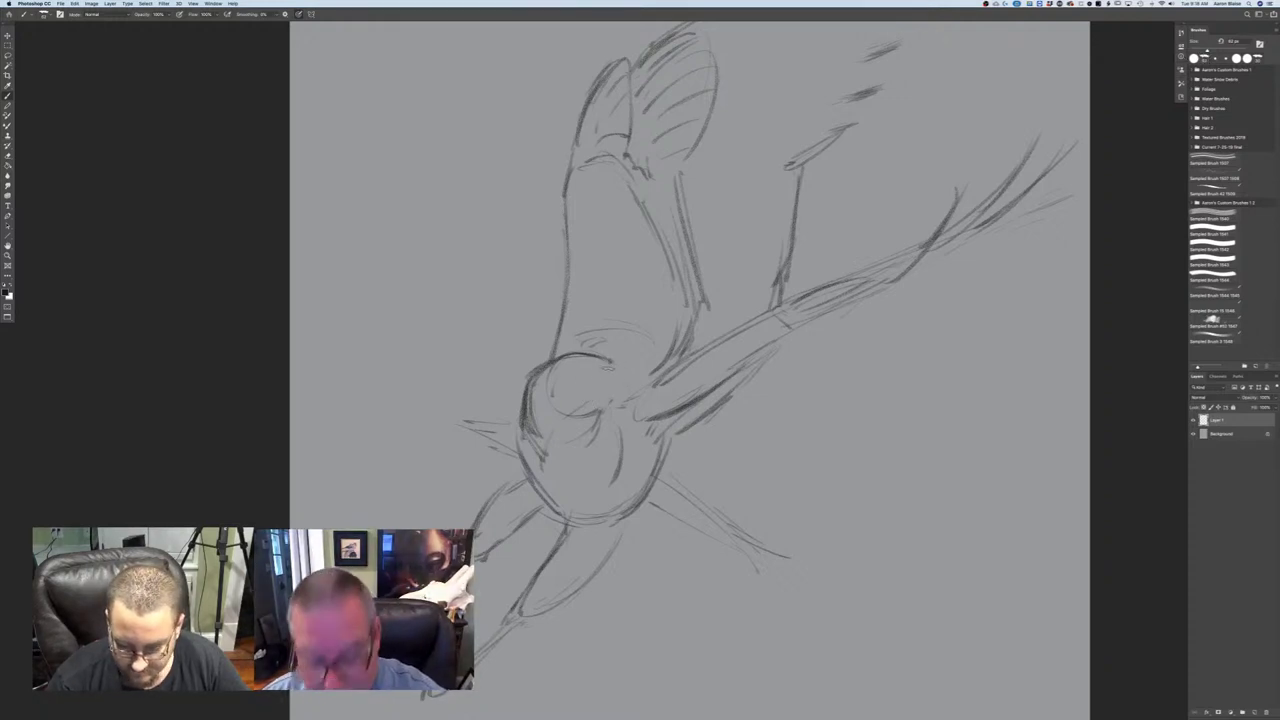
key(bracketright)
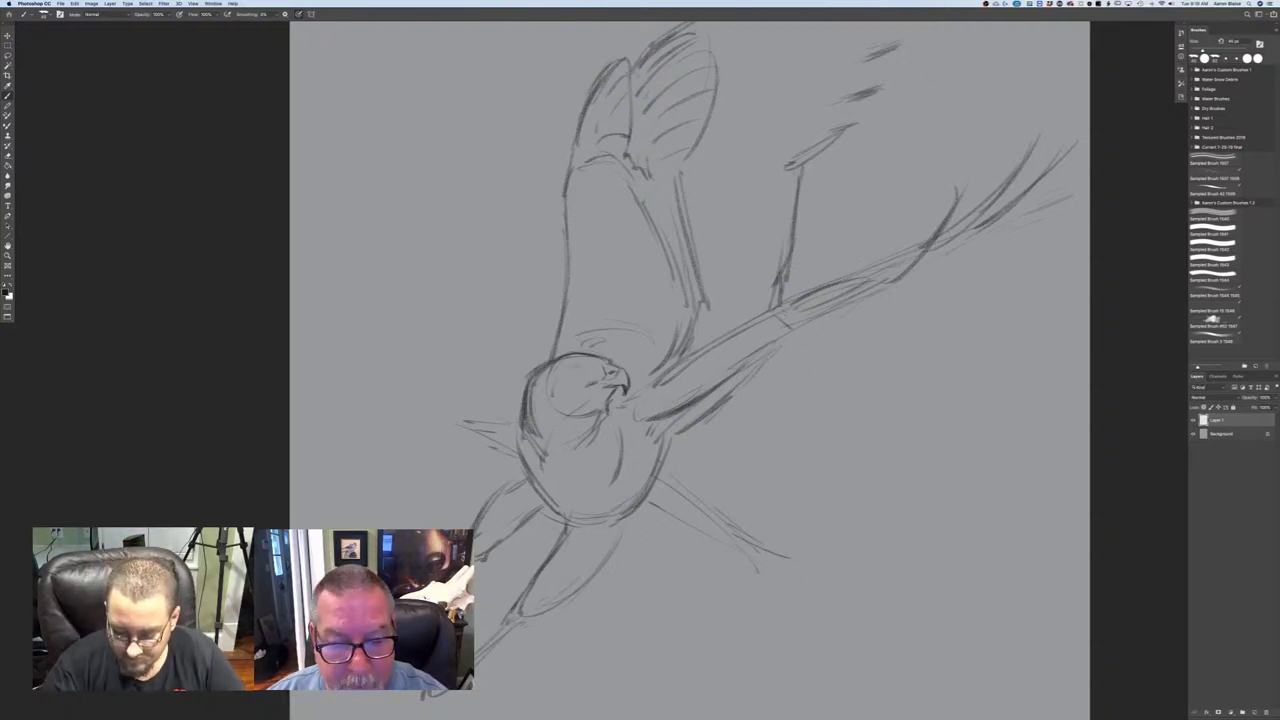
mouse_move(569, 373)
mouse_down()
mouse_move(584, 380)
mouse_move(584, 369)
mouse_up()
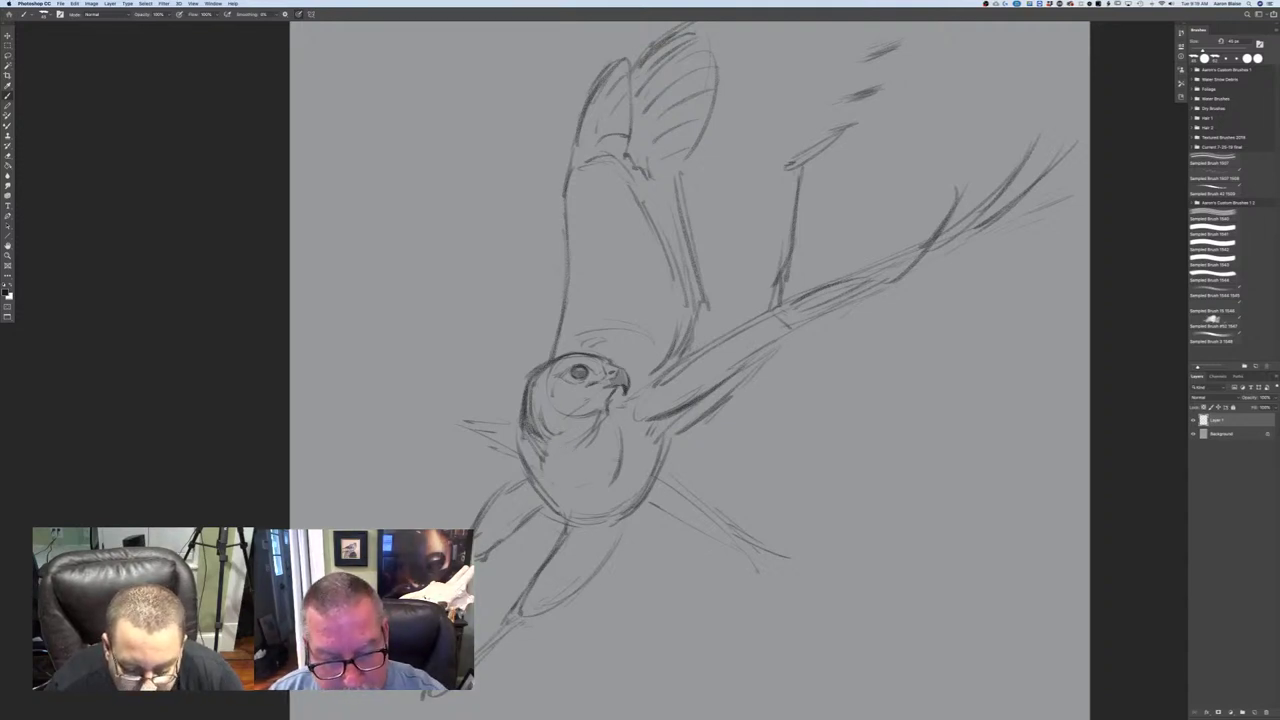
- Hatch curved feather strokes across the hawk's lower breast and darken the contour along the neck and flank
mouse_move(569, 494)
mouse_down()
mouse_move(607, 473)
mouse_move(592, 499)
mouse_move(572, 501)
mouse_up()
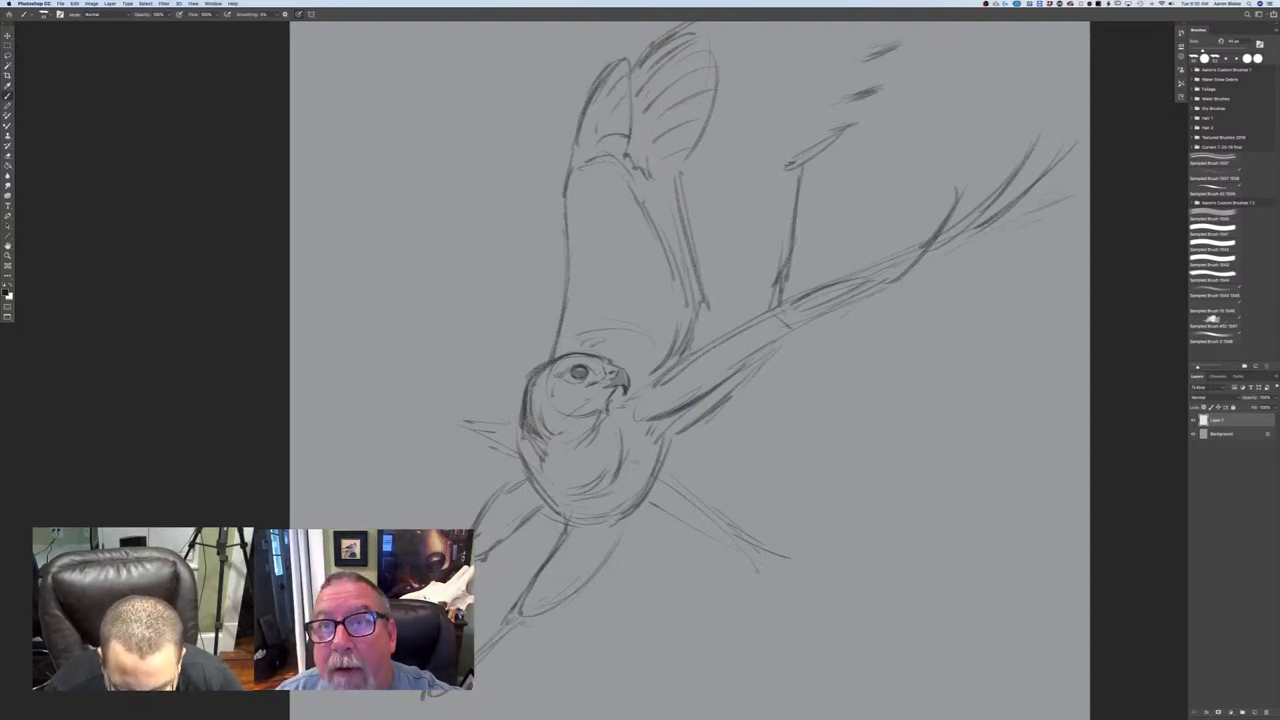
drag(655, 455, 639, 483)
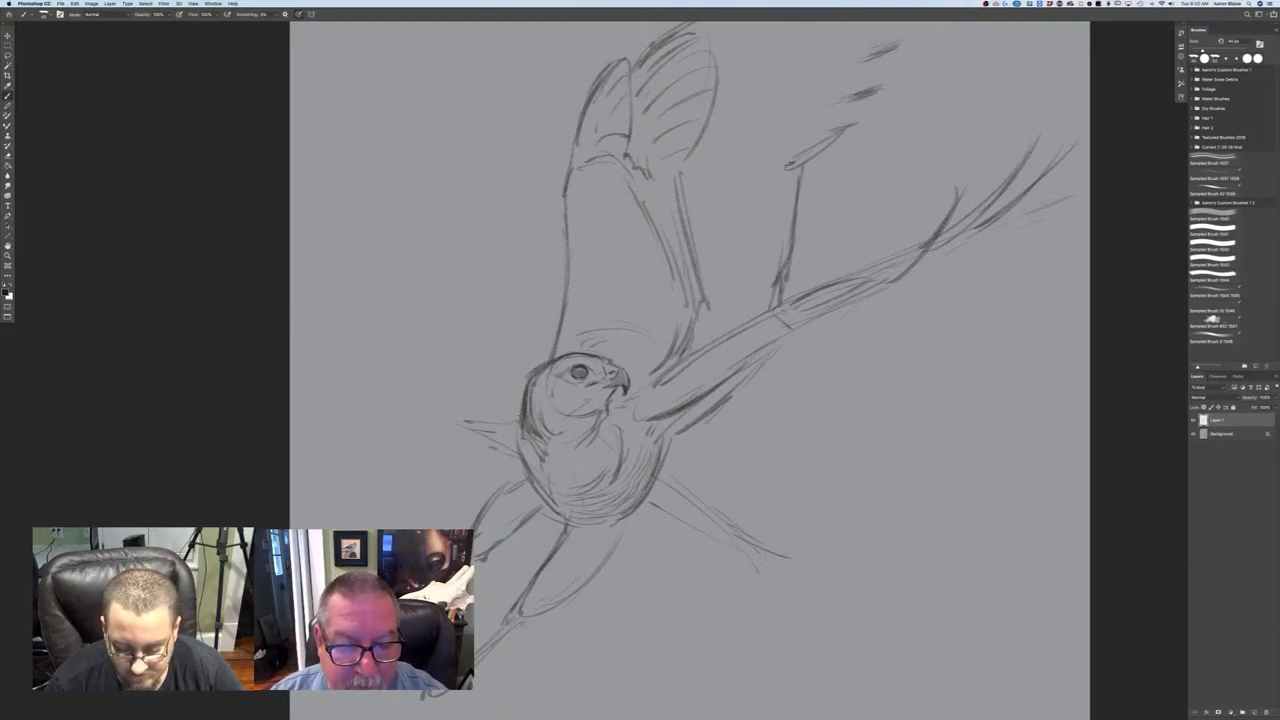
mouse_move(518, 408)
mouse_down()
mouse_move(519, 460)
mouse_move(547, 502)
mouse_up()
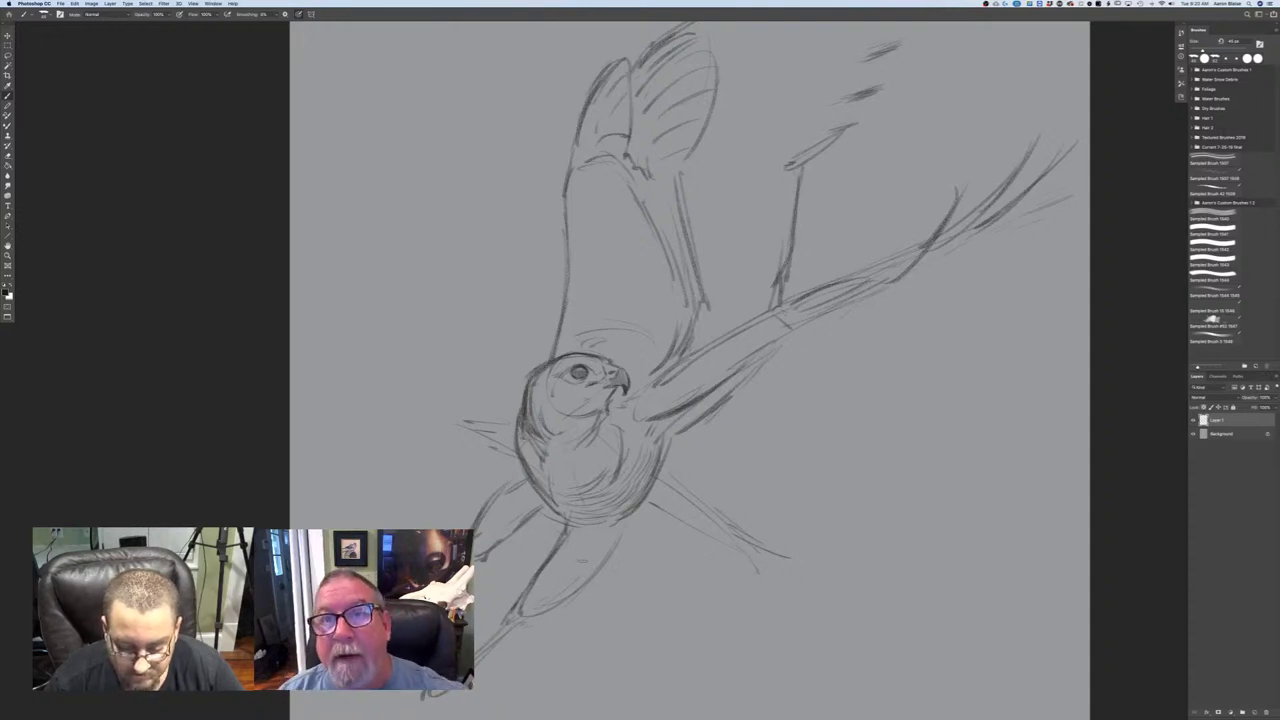
- Darken the outline of the hawk's rear thigh and fill it with short curved feather hatching
drag(527, 475, 495, 496)
drag(515, 481, 472, 530)
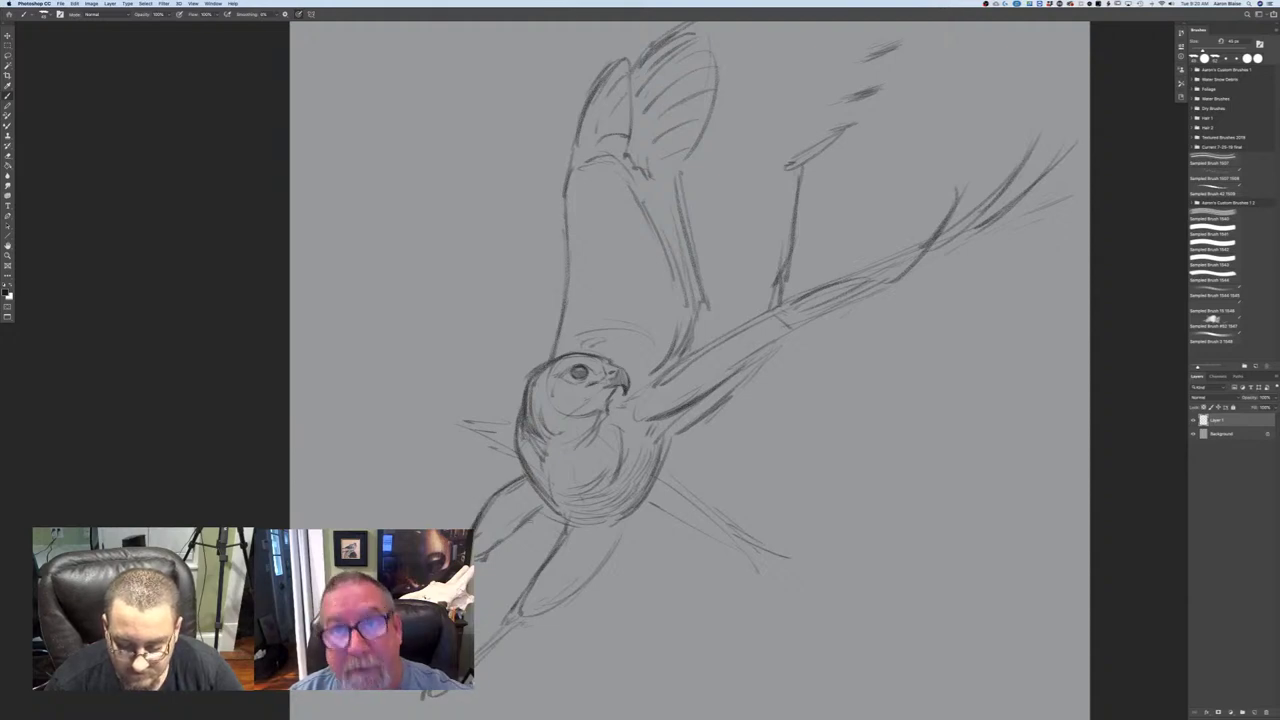
drag(541, 511, 485, 552)
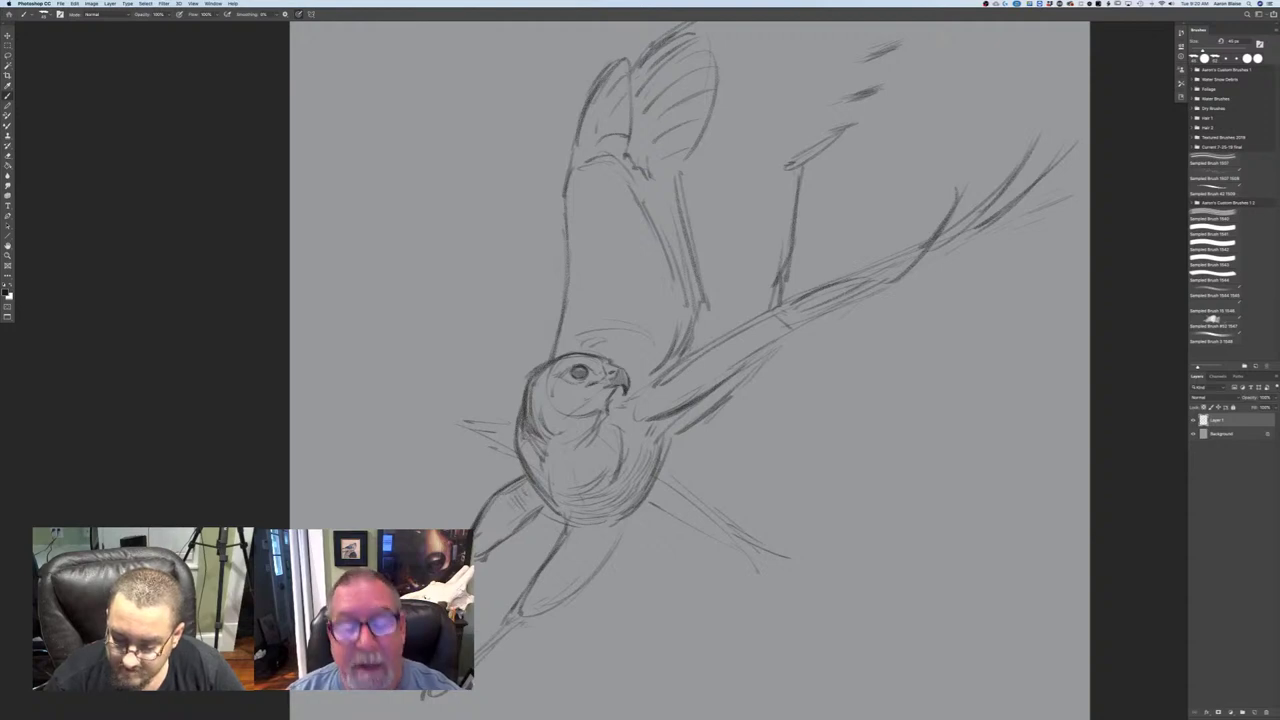
mouse_move(498, 505)
mouse_down()
mouse_move(510, 514)
mouse_move(493, 540)
mouse_up()
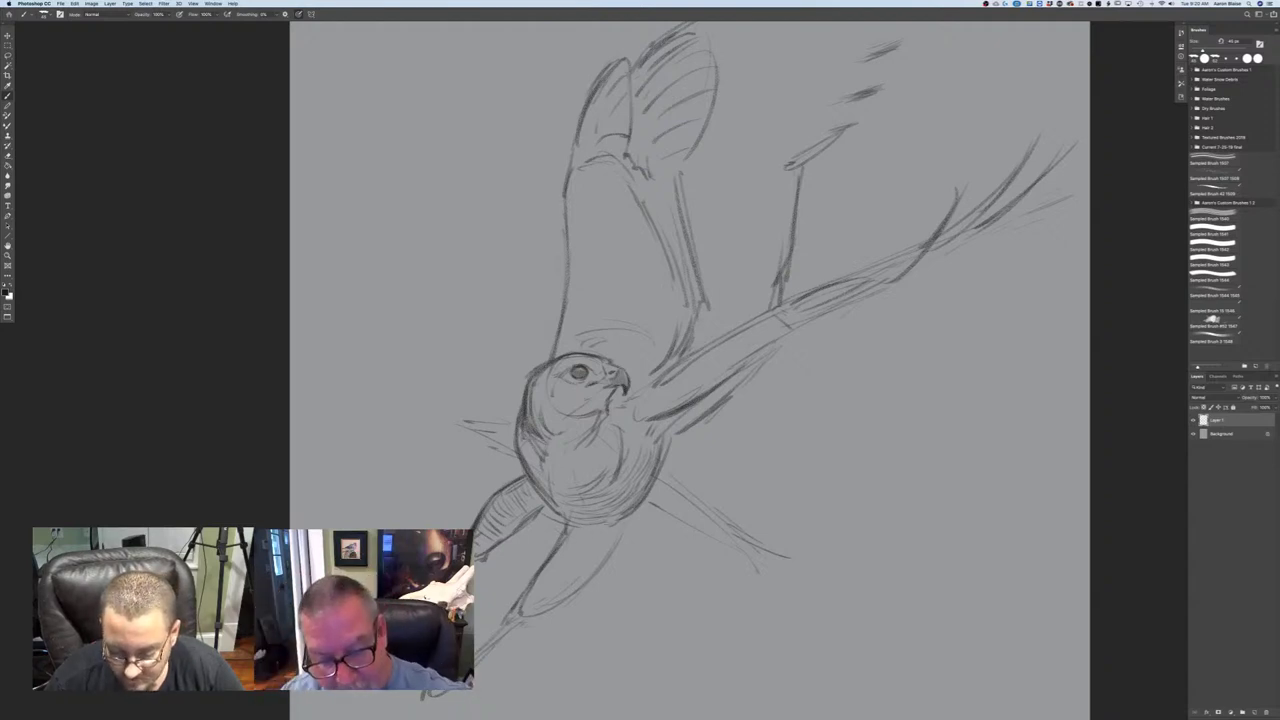
- Add feather hatching down the hawk's front thigh, with ruffled strokes where it meets the belly
drag(605, 541, 622, 535)
drag(589, 549, 627, 545)
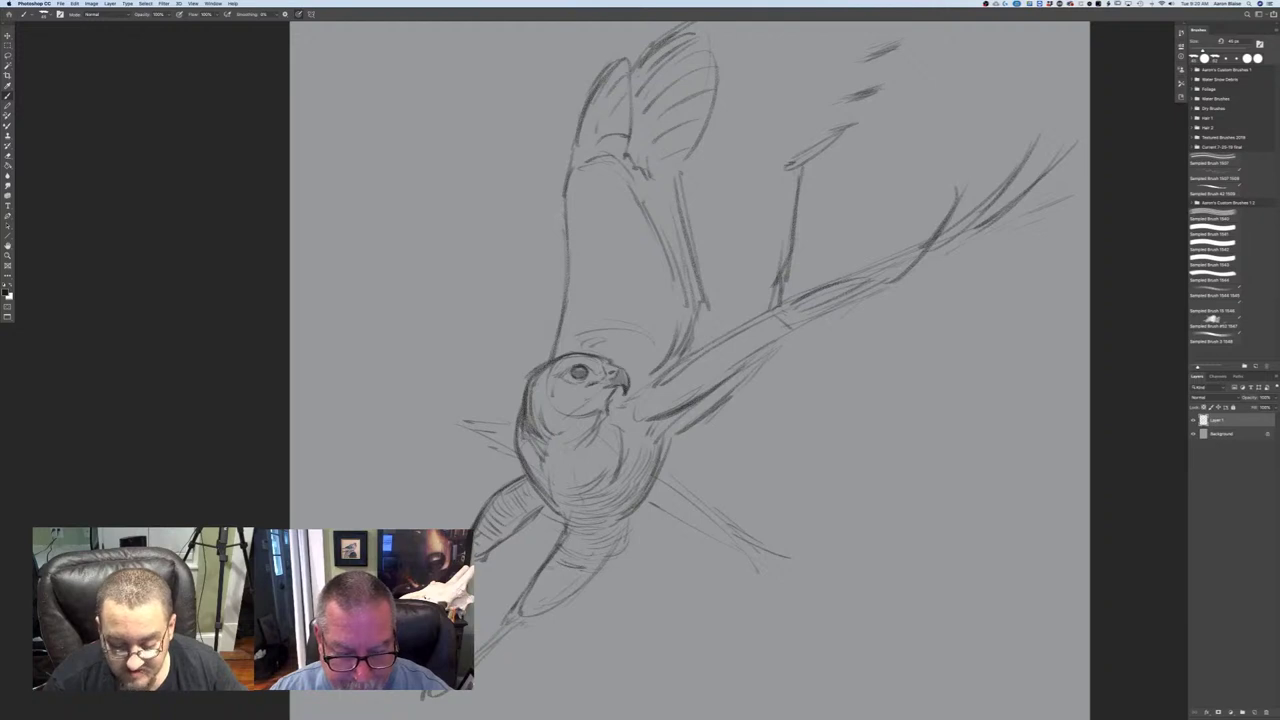
drag(555, 571, 573, 582)
drag(546, 574, 564, 591)
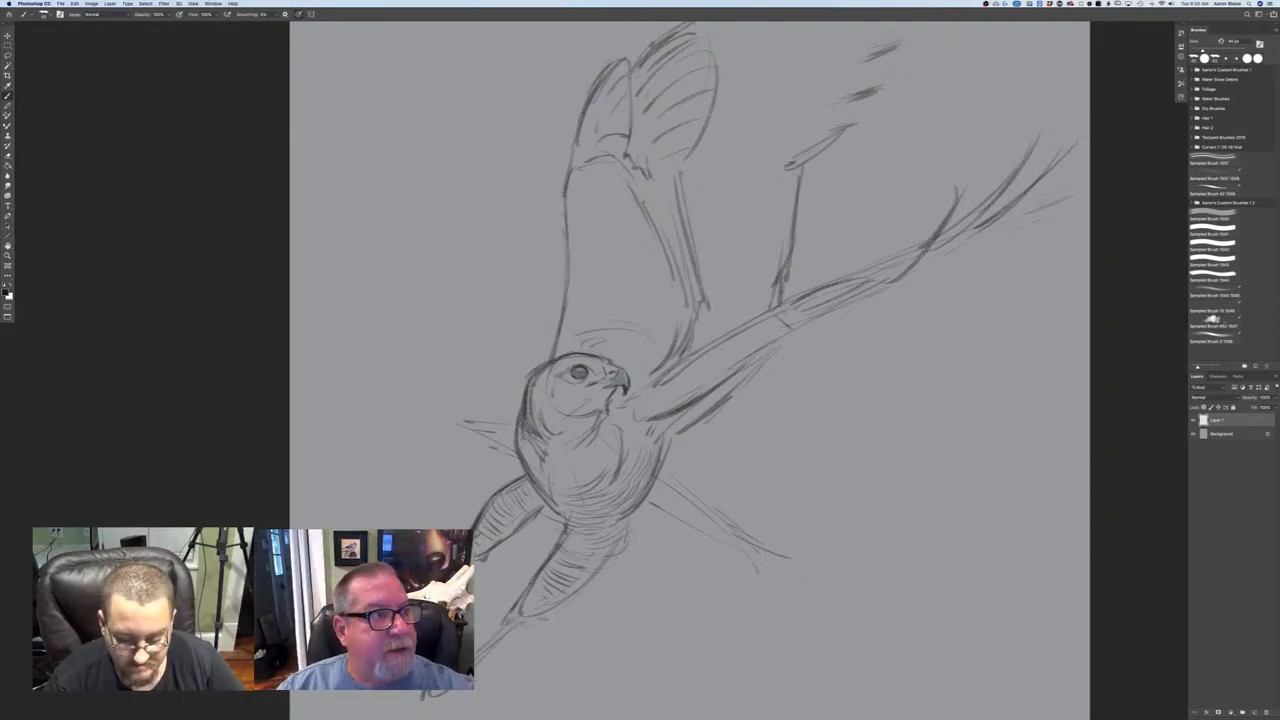
- Choose the first sampled speckle brush in the last custom brush group
click(43, 14)
scroll(110, 285, down, 10)
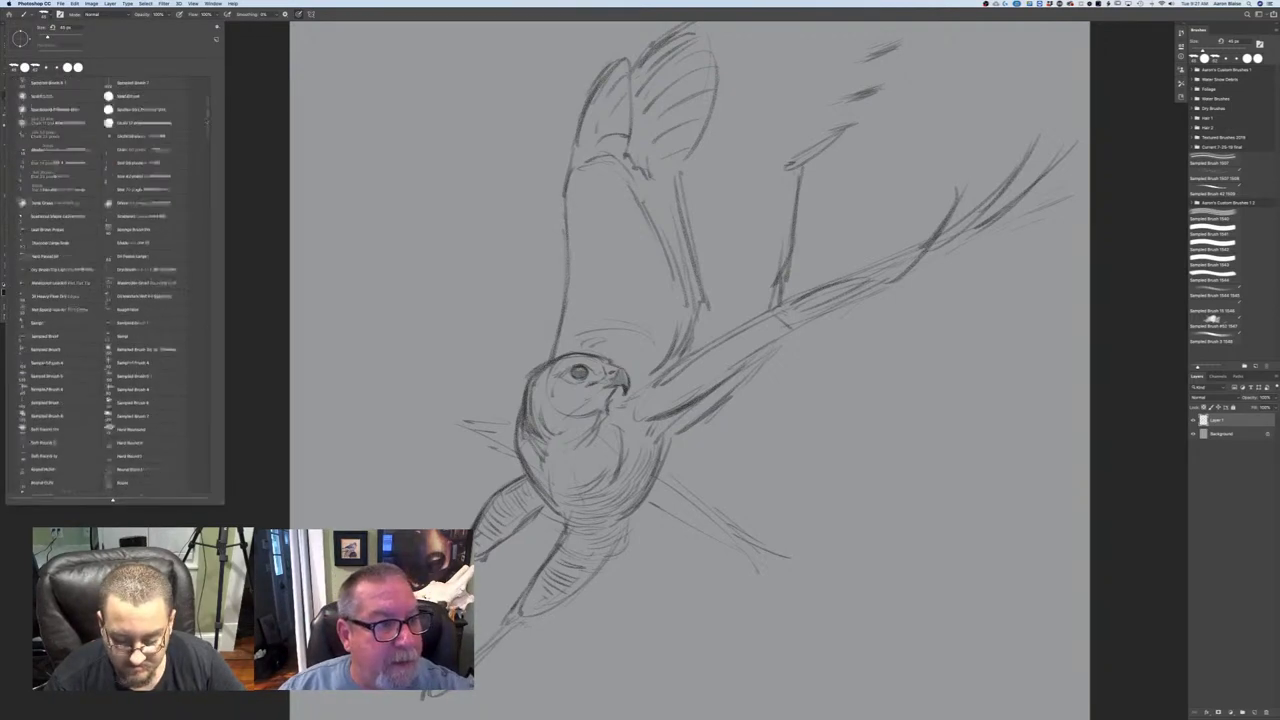
click(52, 438)
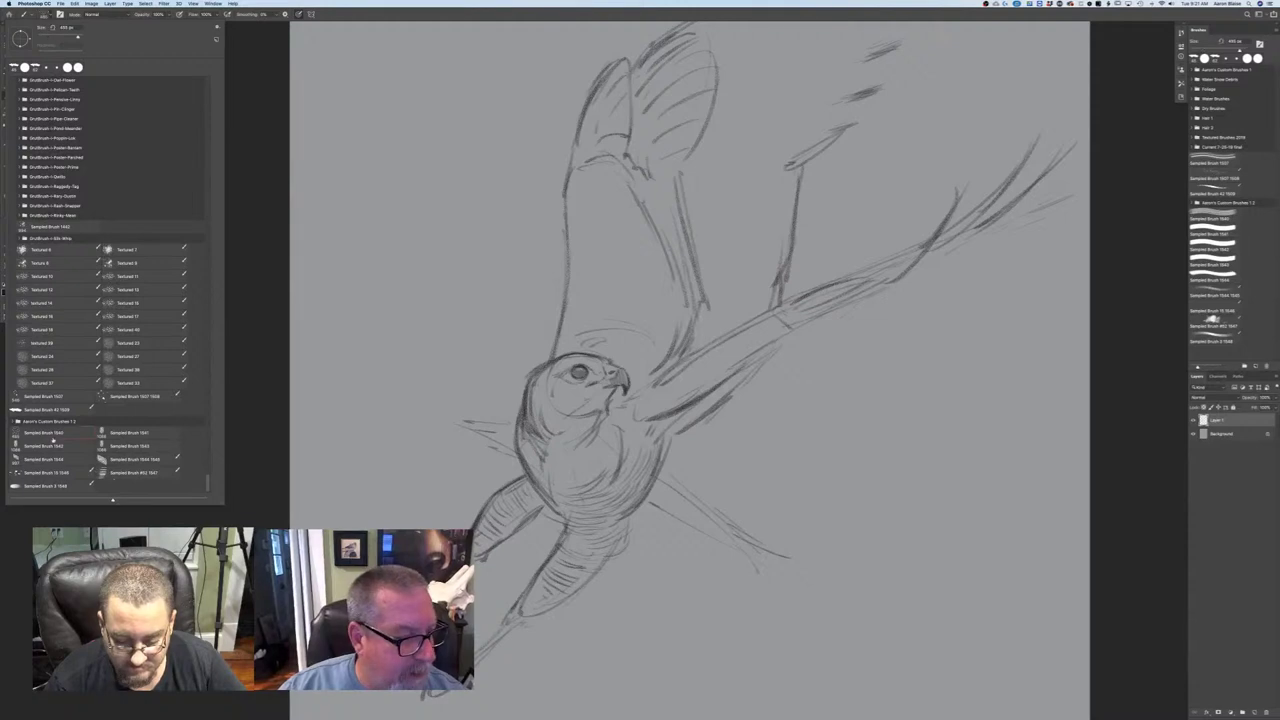
- Stamp several test dabs of the speckle brush on the empty canvas beside the hawk, and undo them
click(478, 250)
click(448, 213)
click(433, 318)
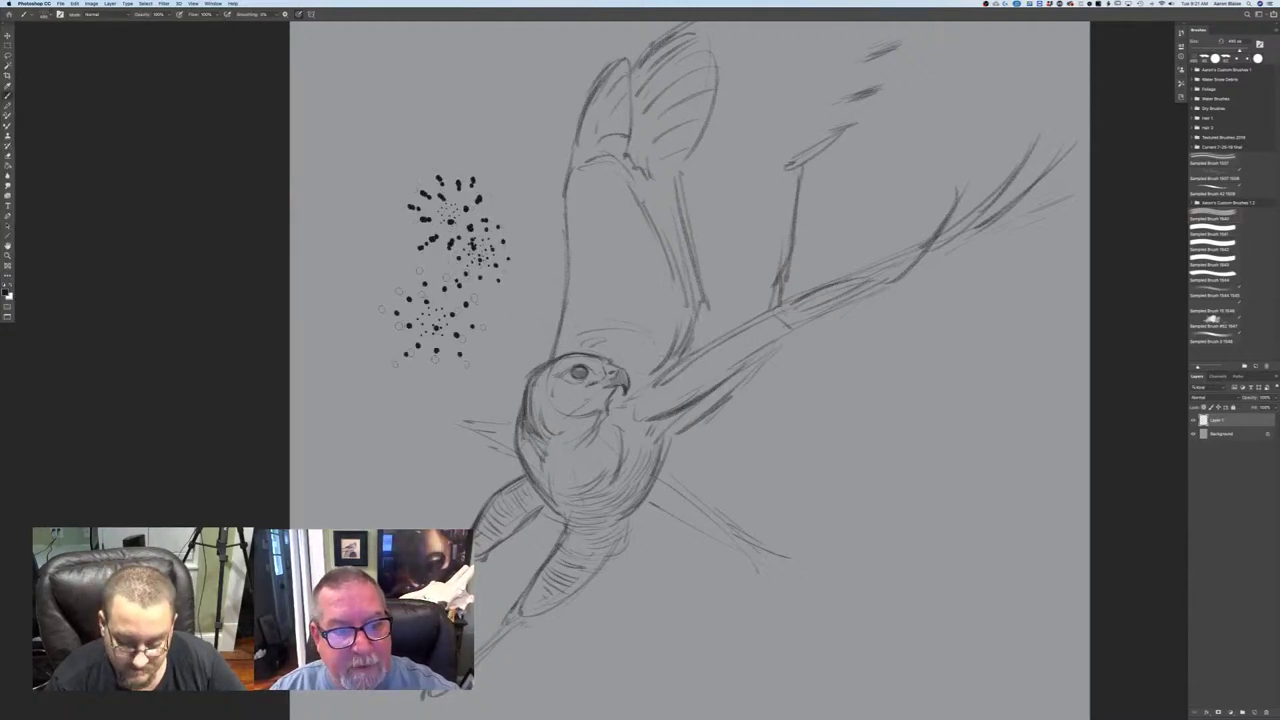
click(399, 272)
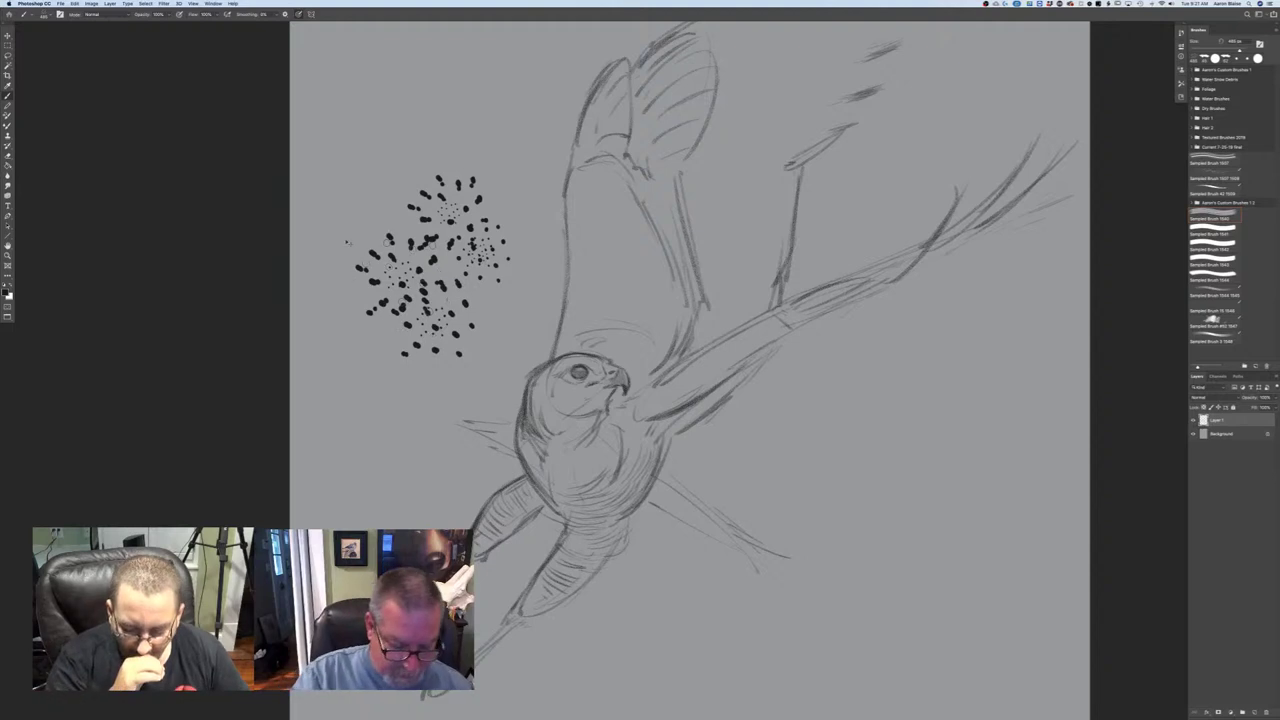
key(super+z)
key(super+z)
key(super+z)
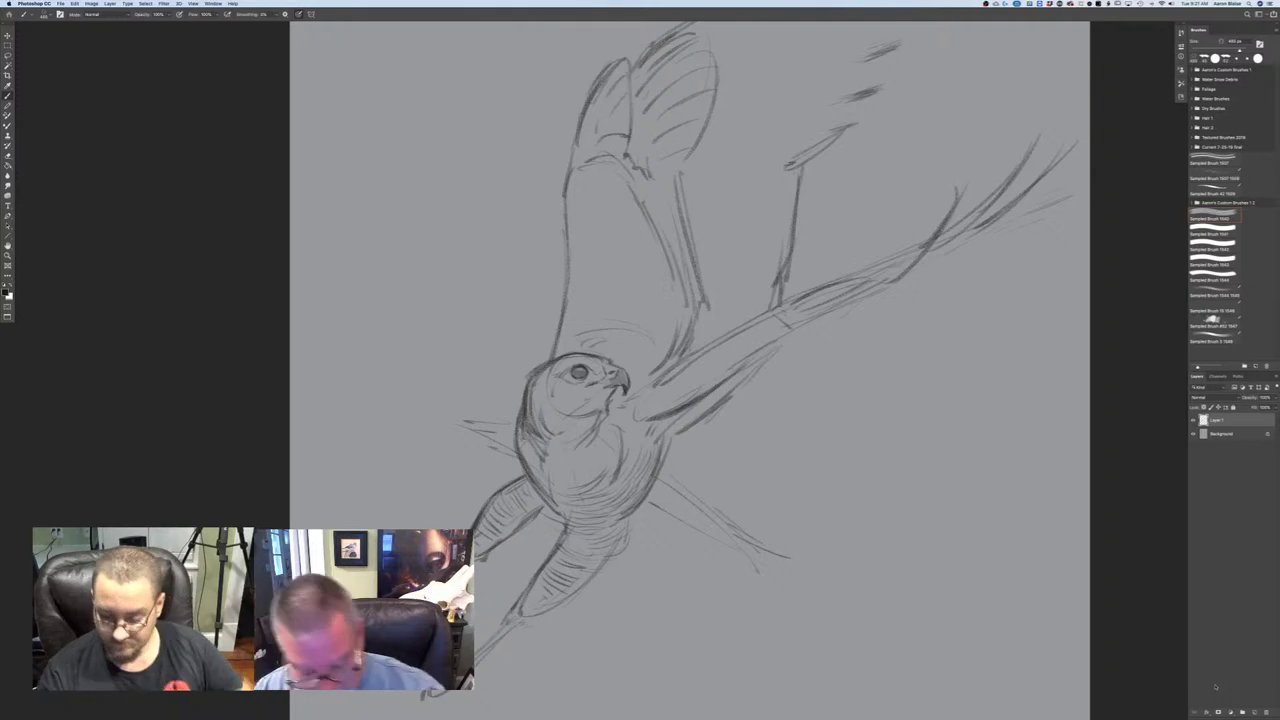
- Switch the screen mode back to the standard windowed view
key(f)
key(f)
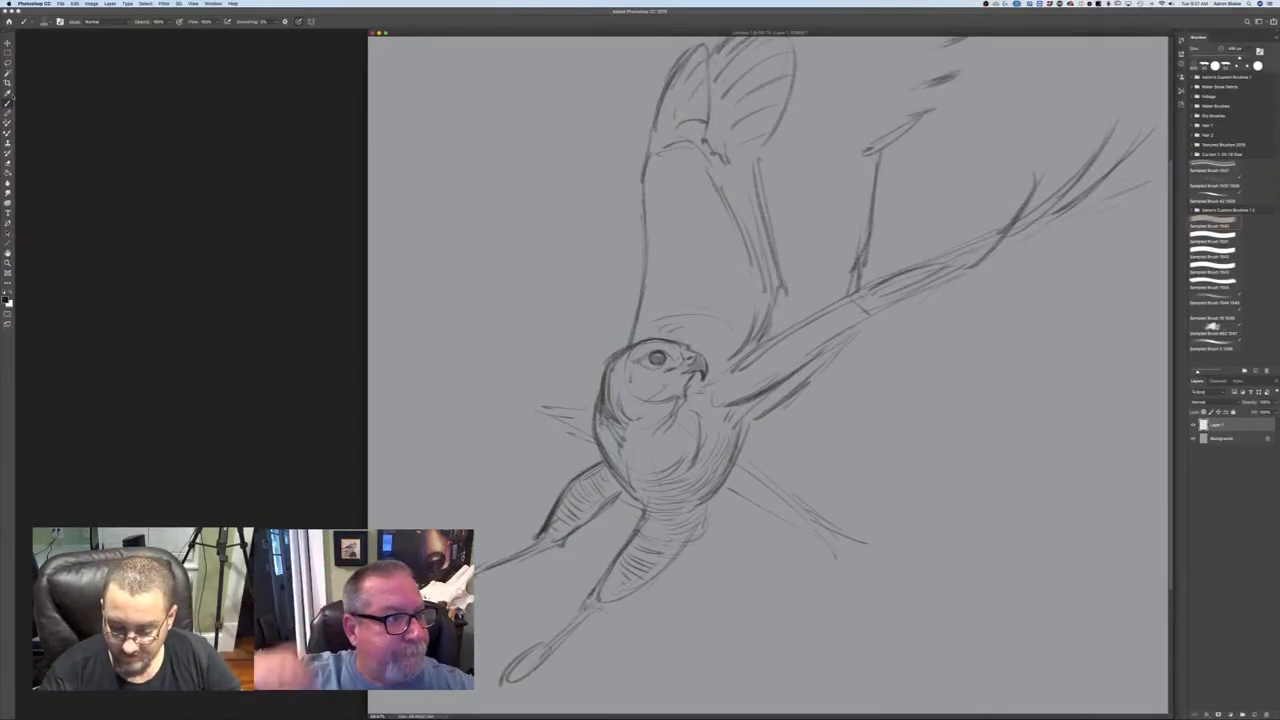
- Choose the Hard Round brush from the general brush presets
click(43, 21)
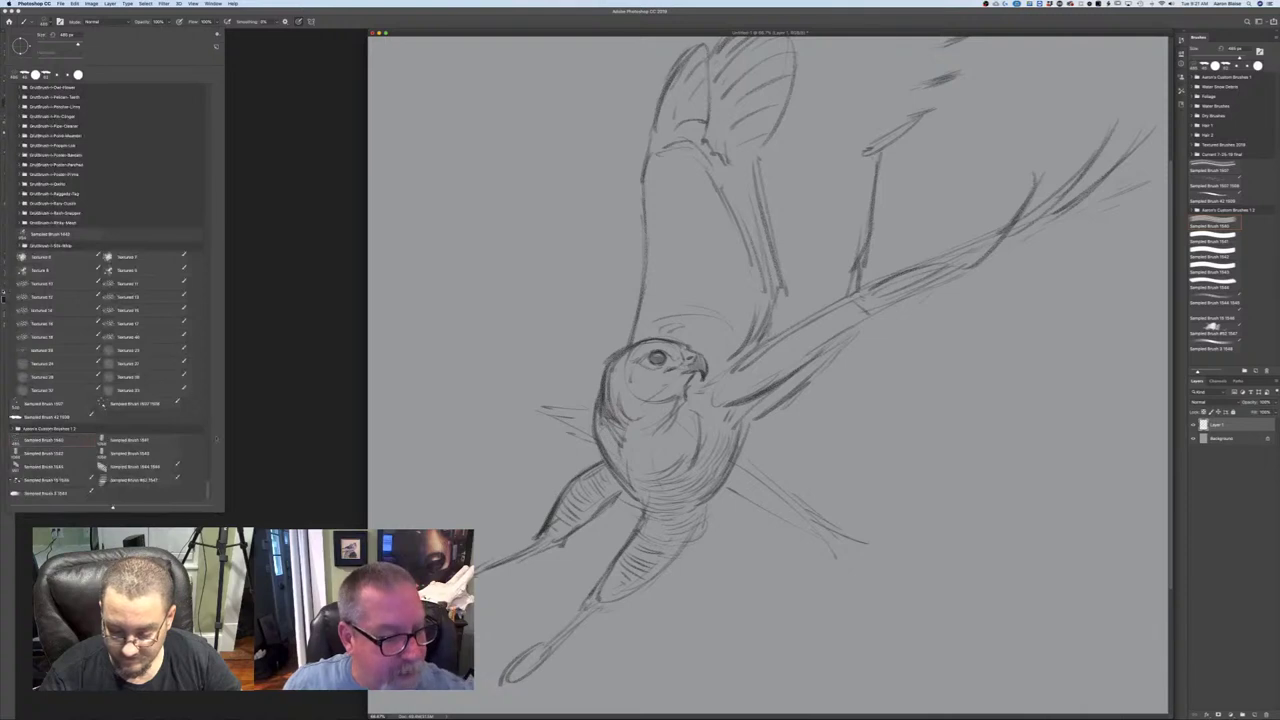
scroll(37, 117, up, 5)
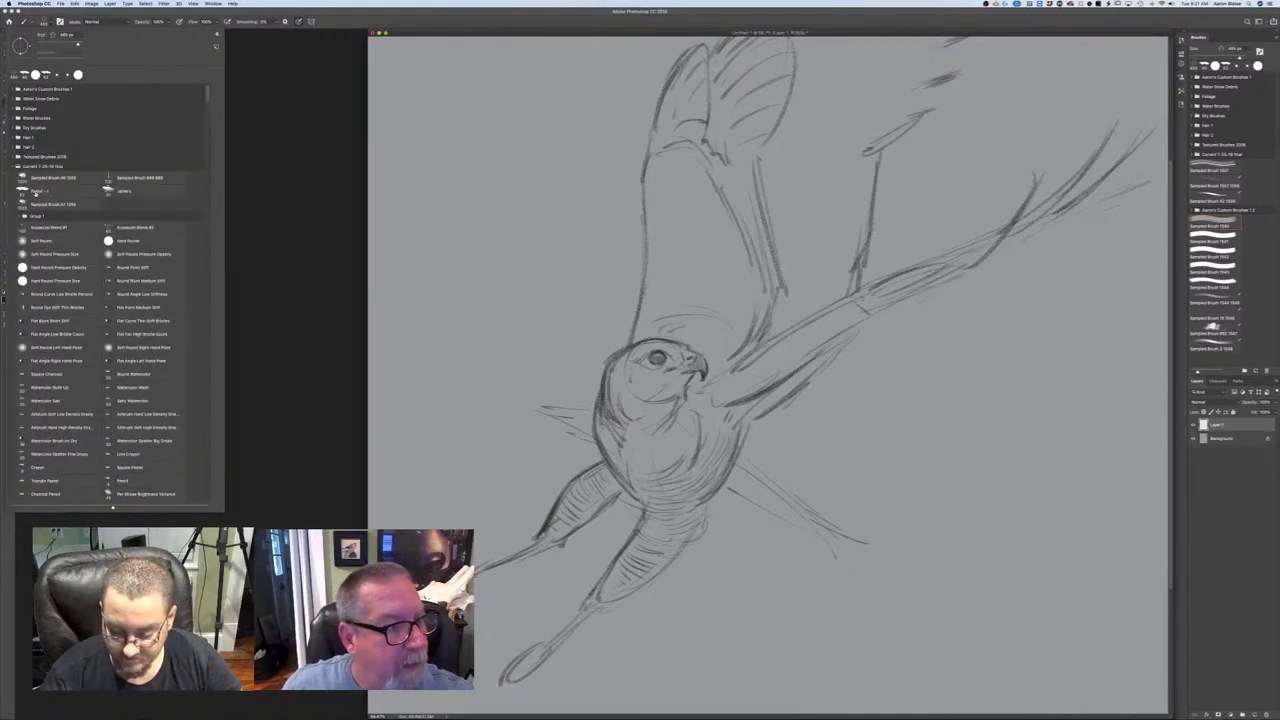
click(115, 241)
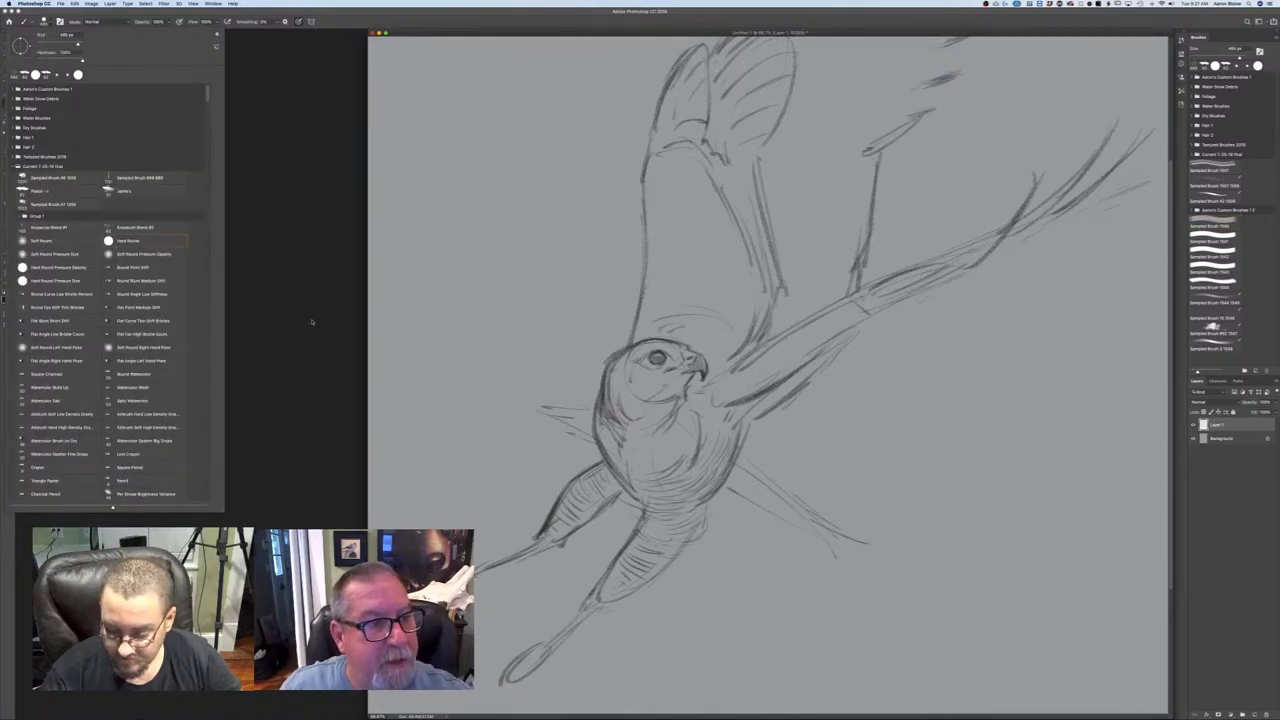
click(311, 322)
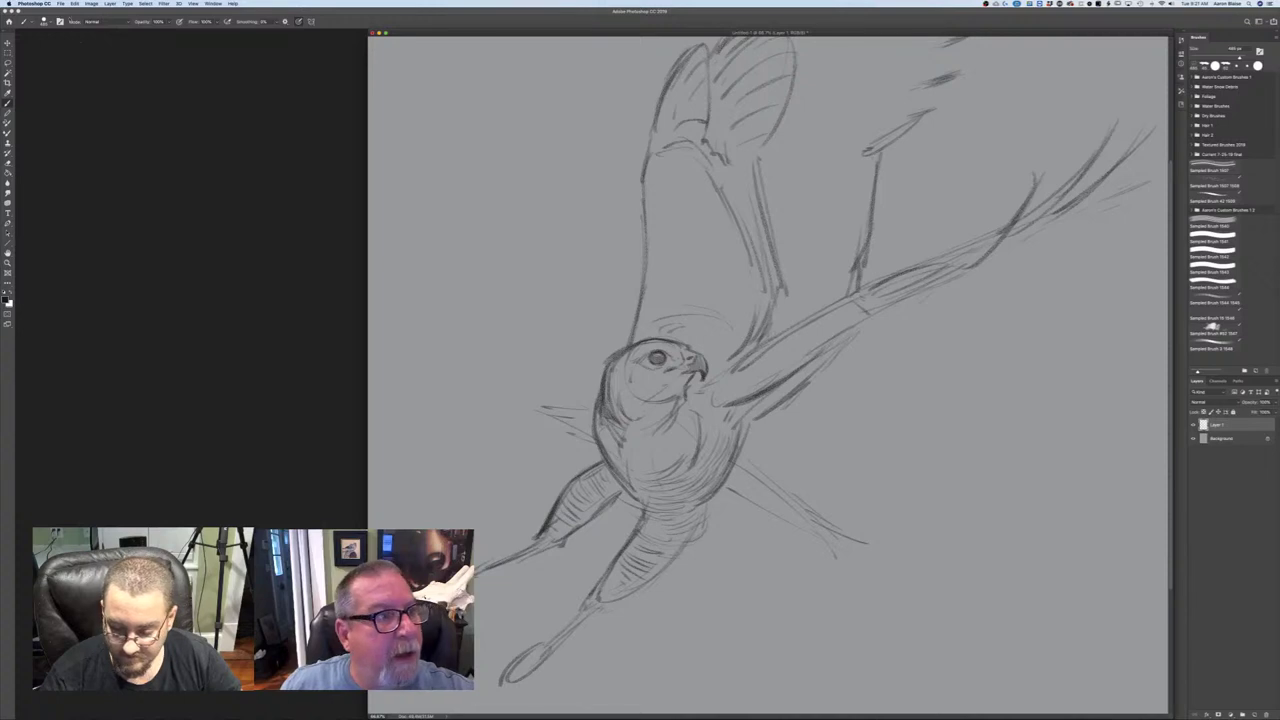
- Create a square white document from the second recent preset, place it over the hawk drawing and add a new layer
click(61, 4)
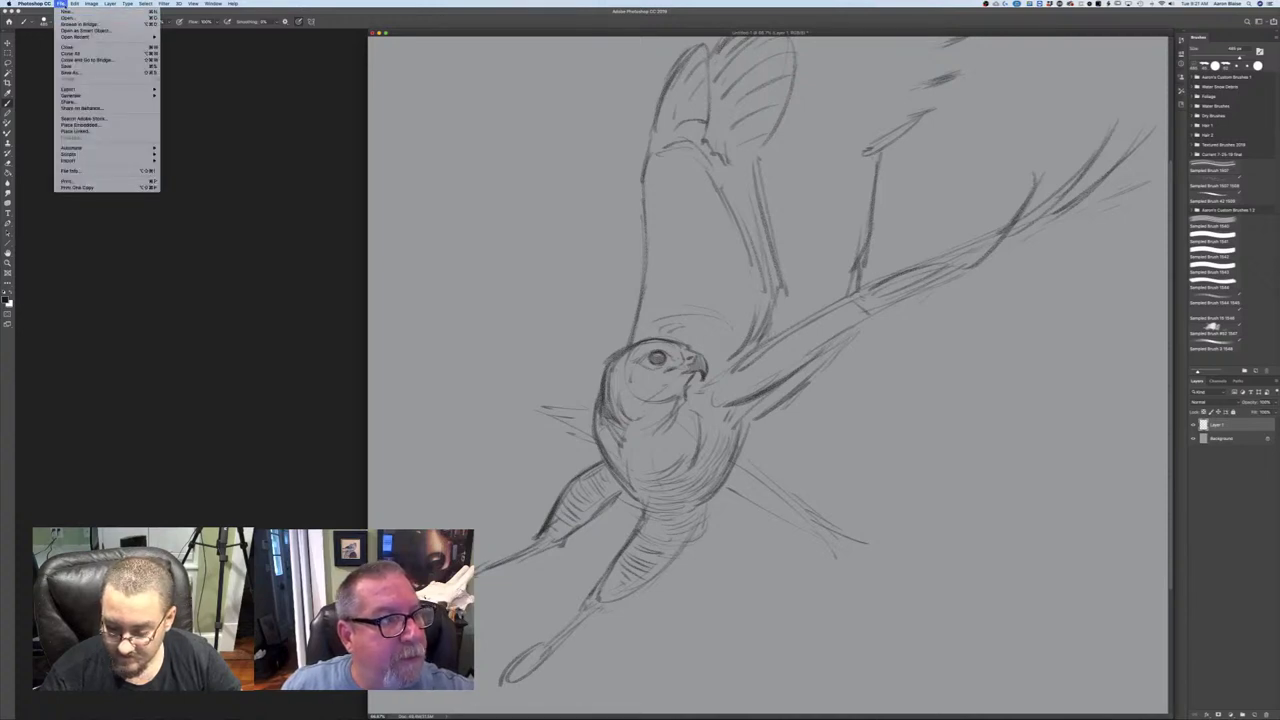
click(61, 4)
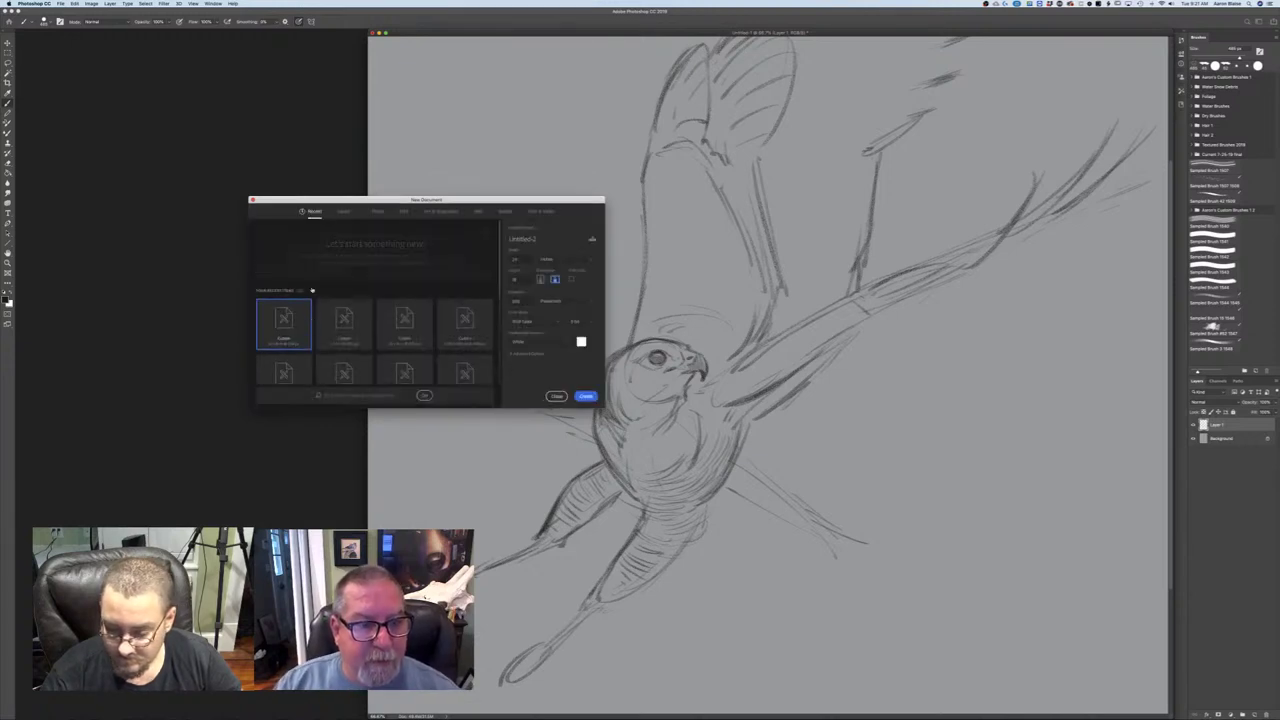
click(343, 340)
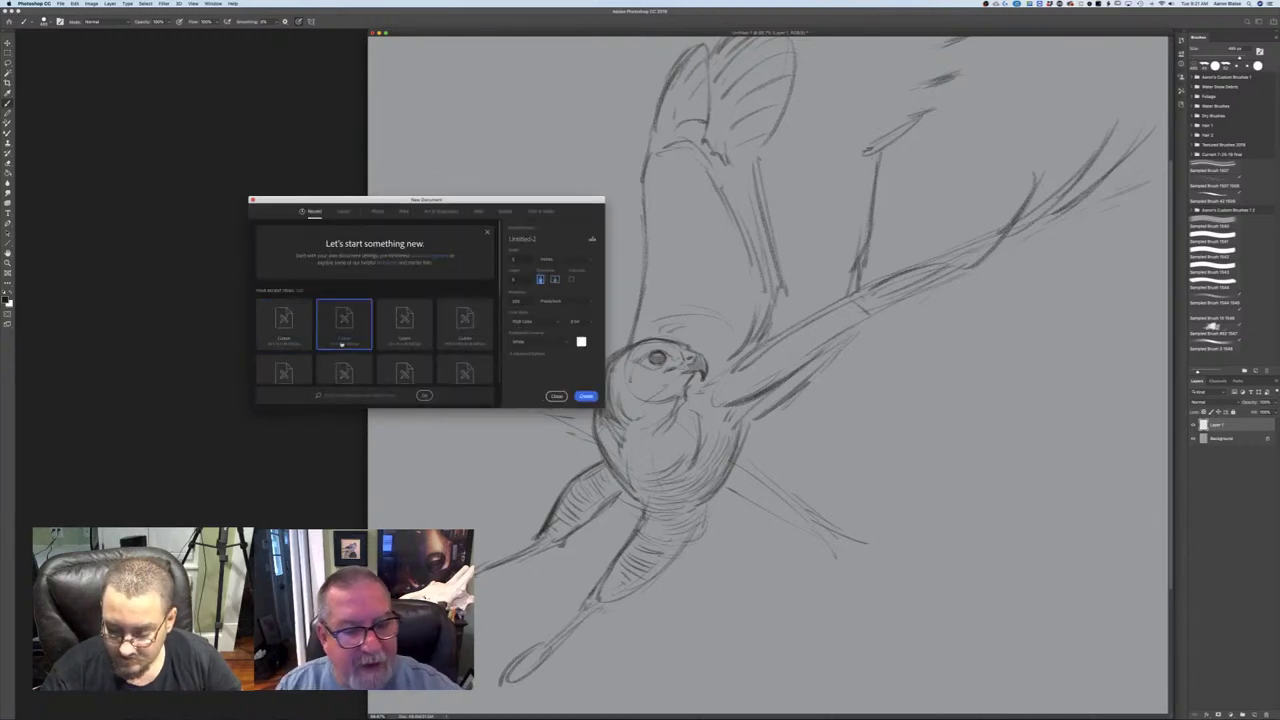
click(586, 396)
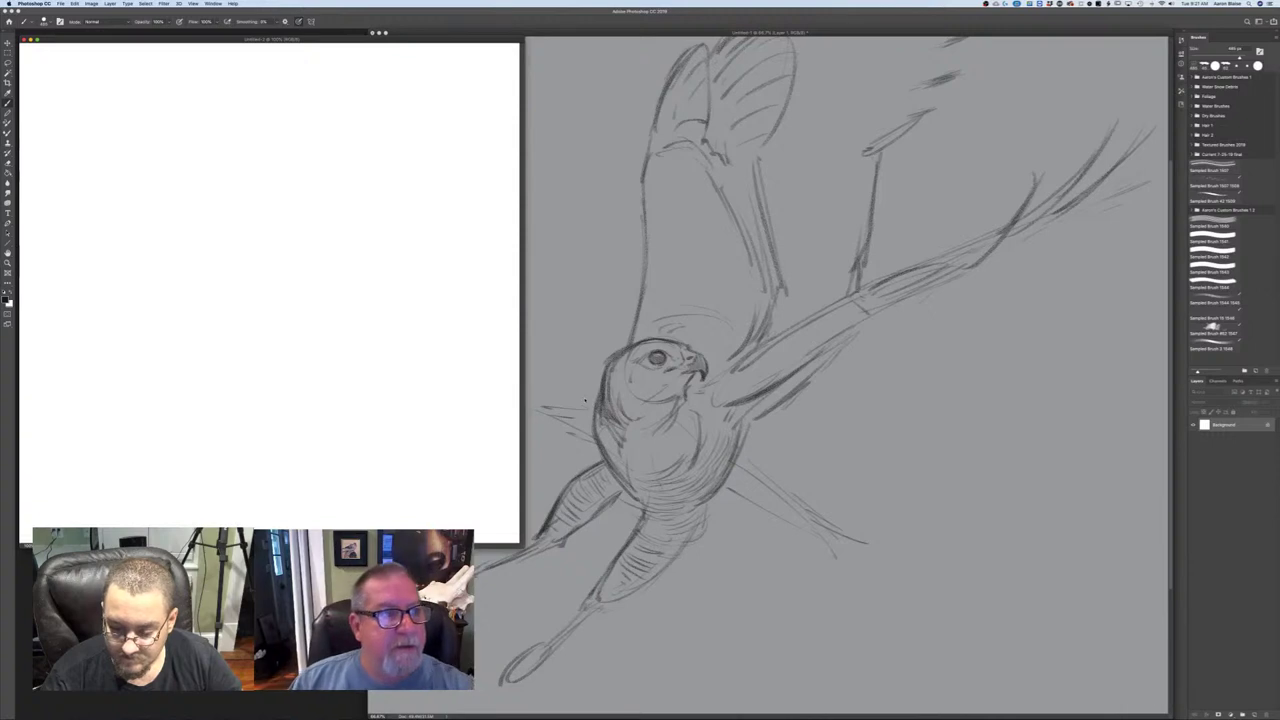
drag(153, 40, 490, 65)
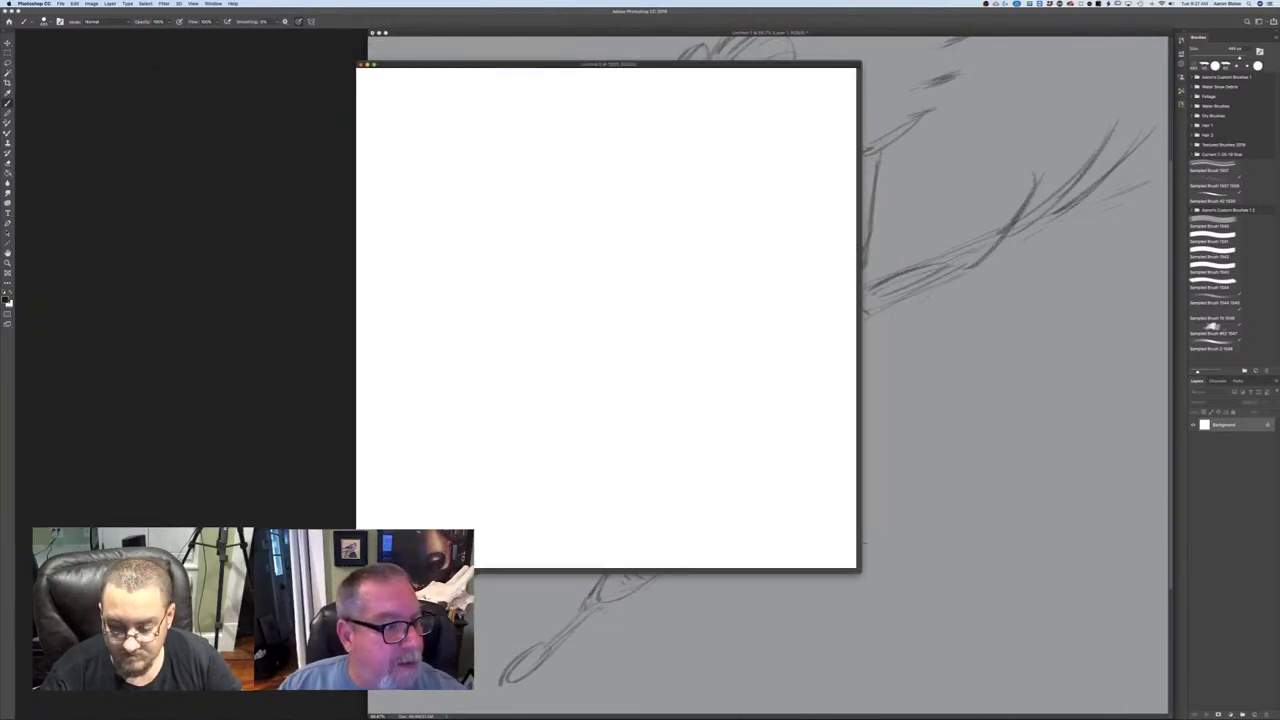
click(1253, 714)
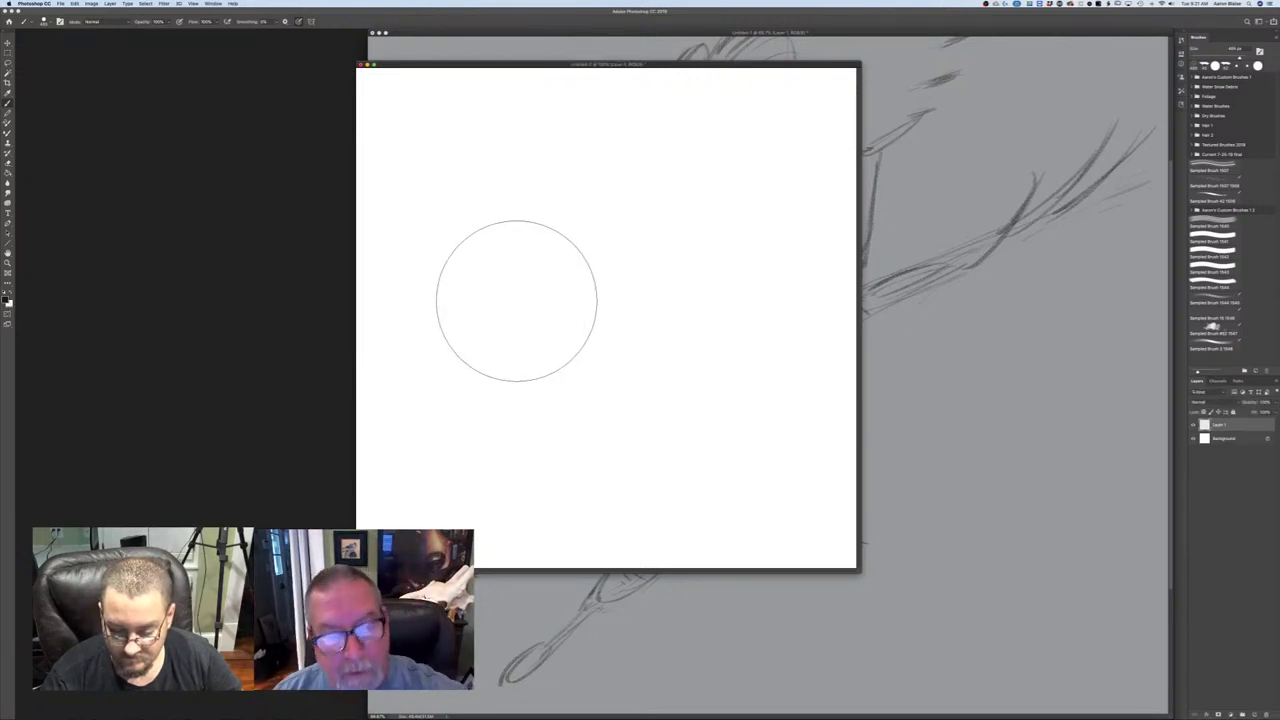
- Shrink the brush and stamp about fifteen scattered black dots of varied sizes across the middle of the new layer
key(bracketleft)
key(bracketleft)
key(bracketleft)
key(bracketleft)
key(bracketleft)
key(bracketleft)
key(bracketleft)
key(bracketleft)
key(bracketleft)
key(bracketleft)
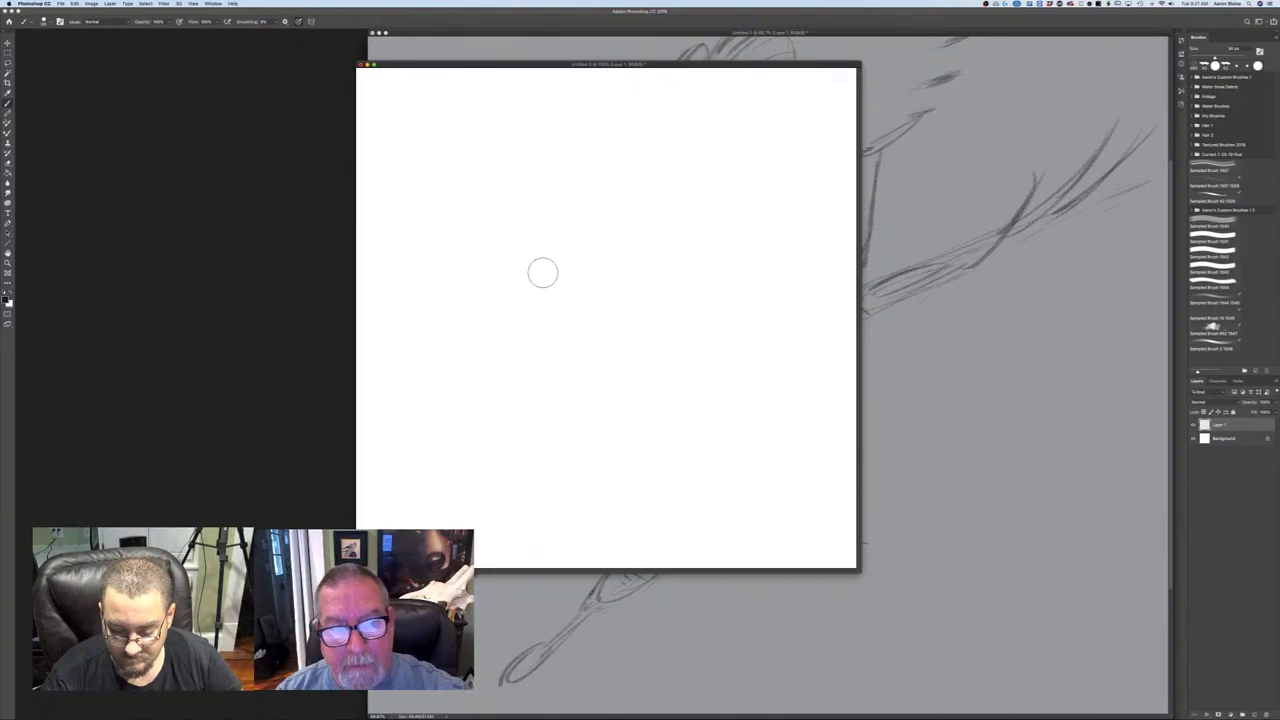
click(553, 247)
key(bracketright)
click(606, 223)
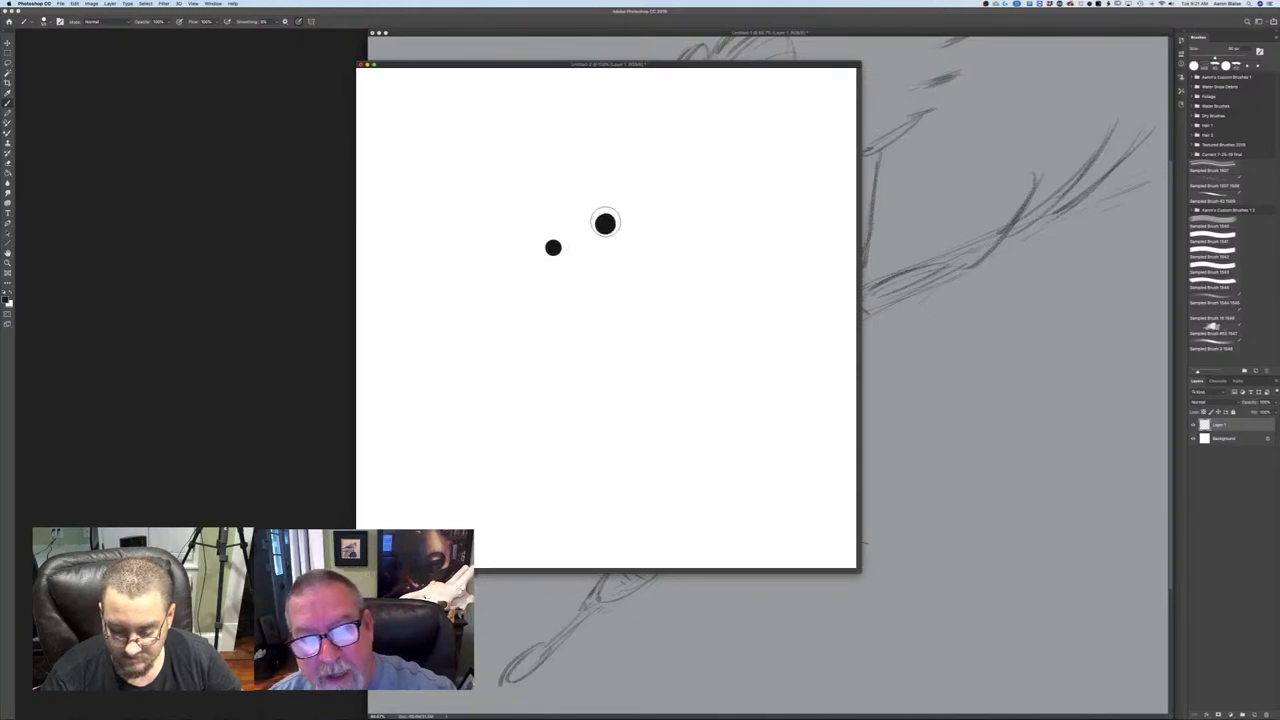
click(684, 244)
click(687, 208)
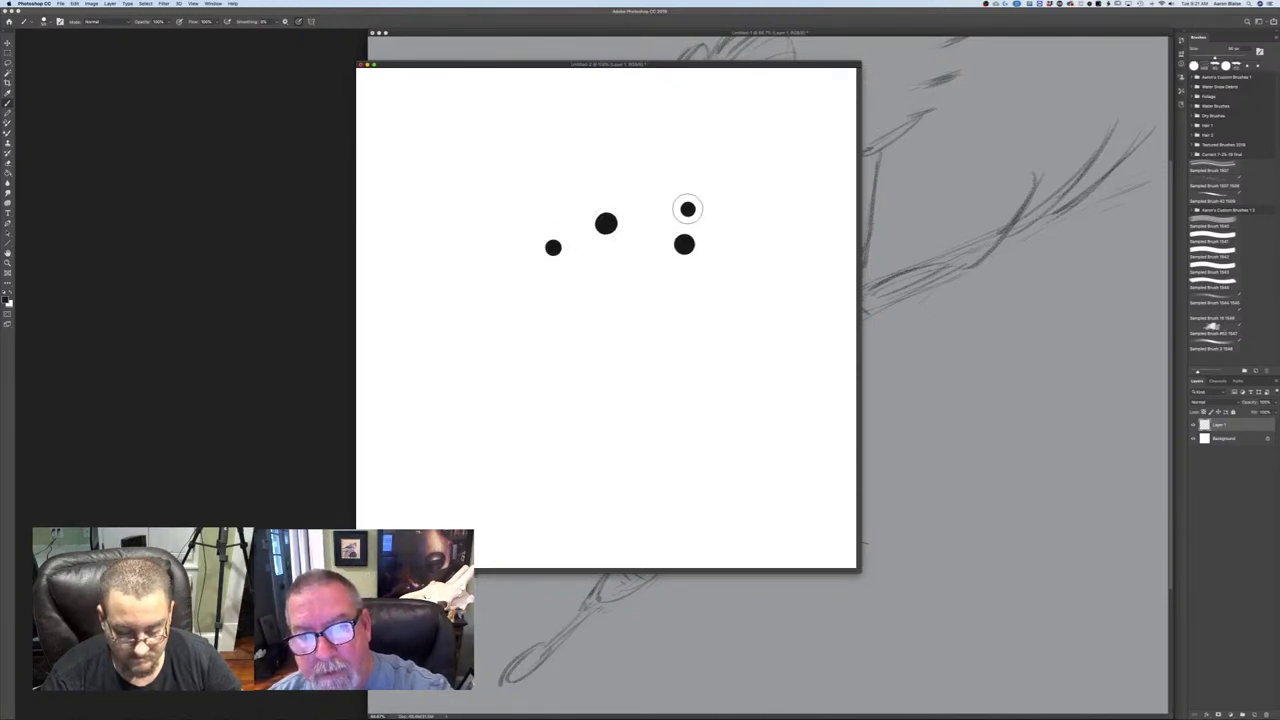
click(731, 310)
click(660, 347)
click(628, 305)
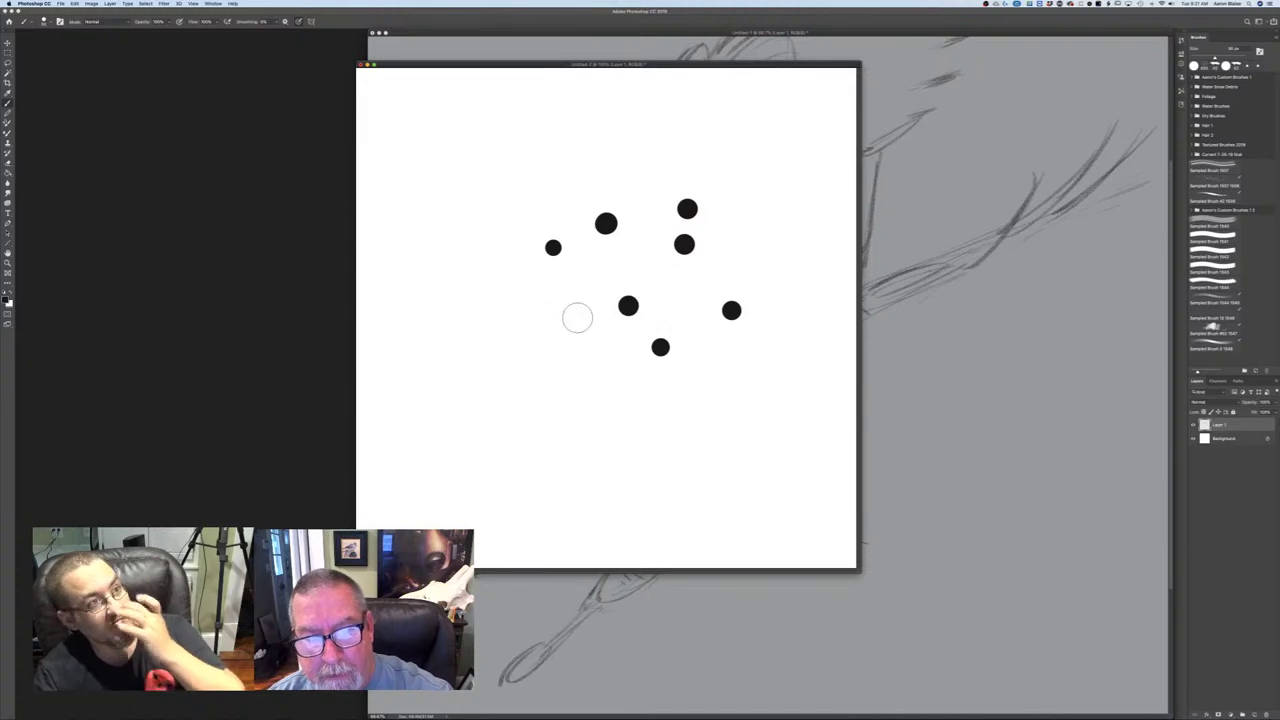
click(542, 318)
click(586, 386)
click(678, 400)
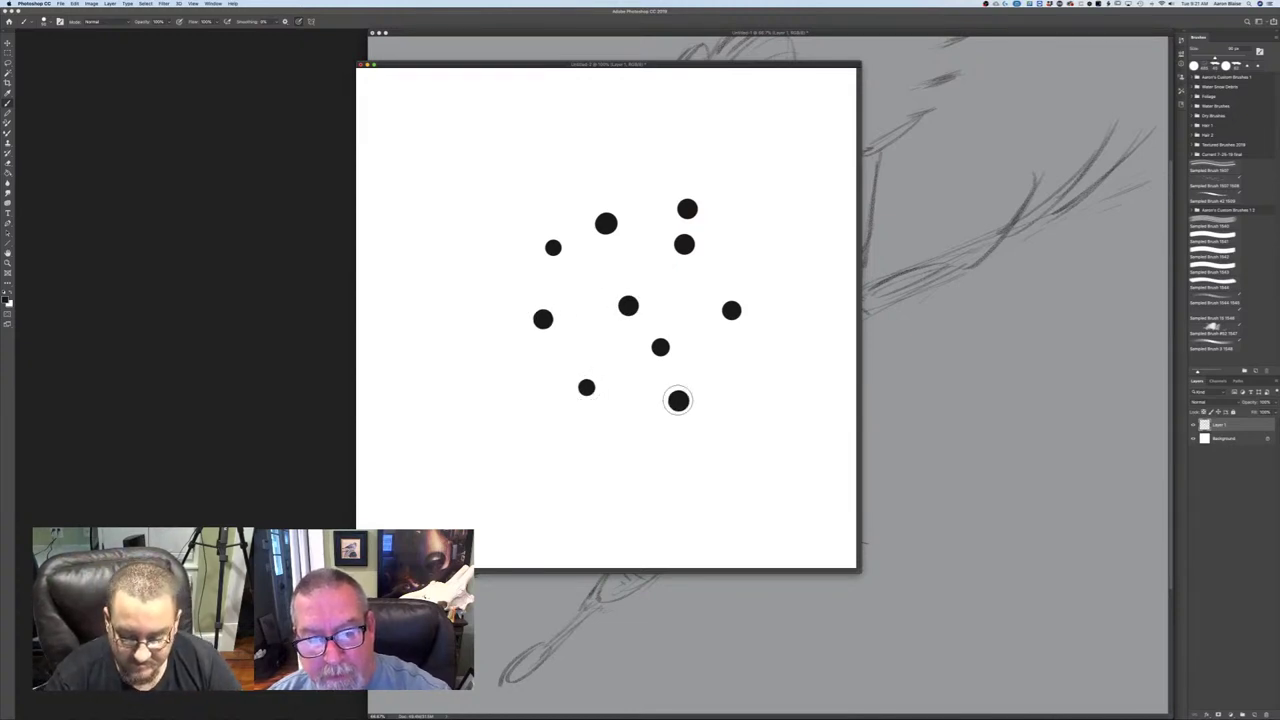
click(510, 365)
click(495, 269)
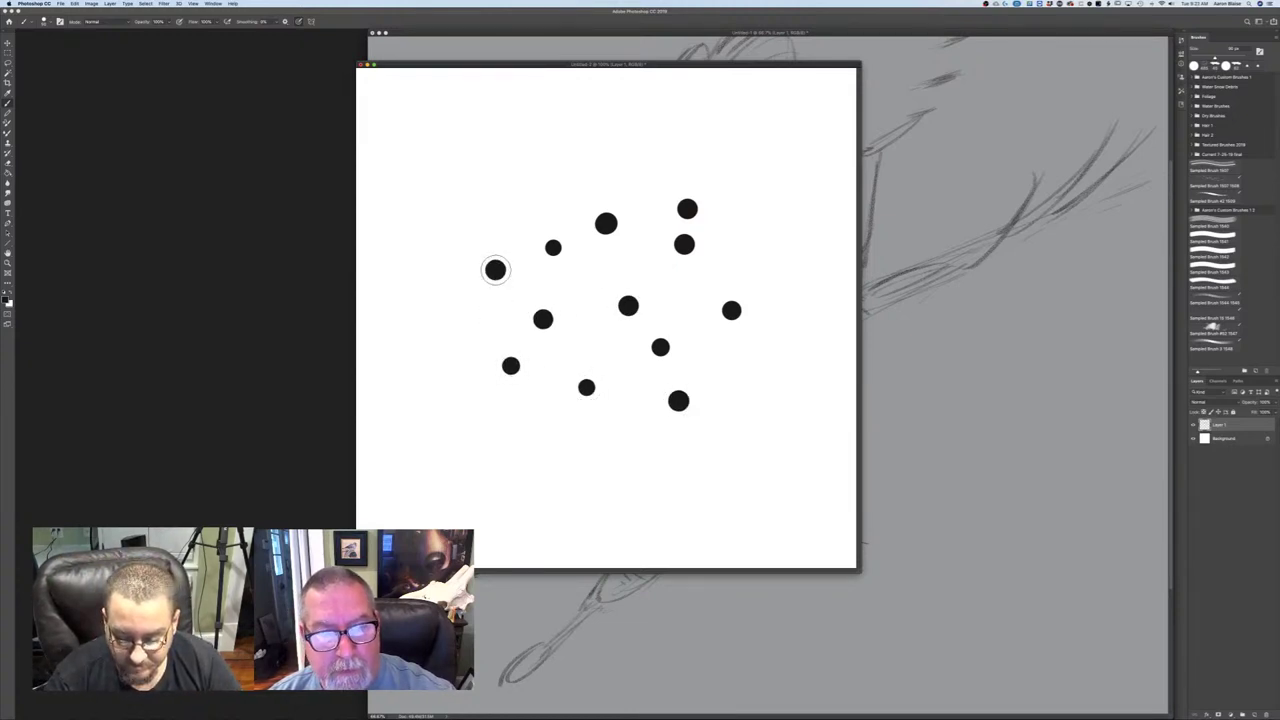
click(523, 197)
click(561, 440)
click(617, 178)
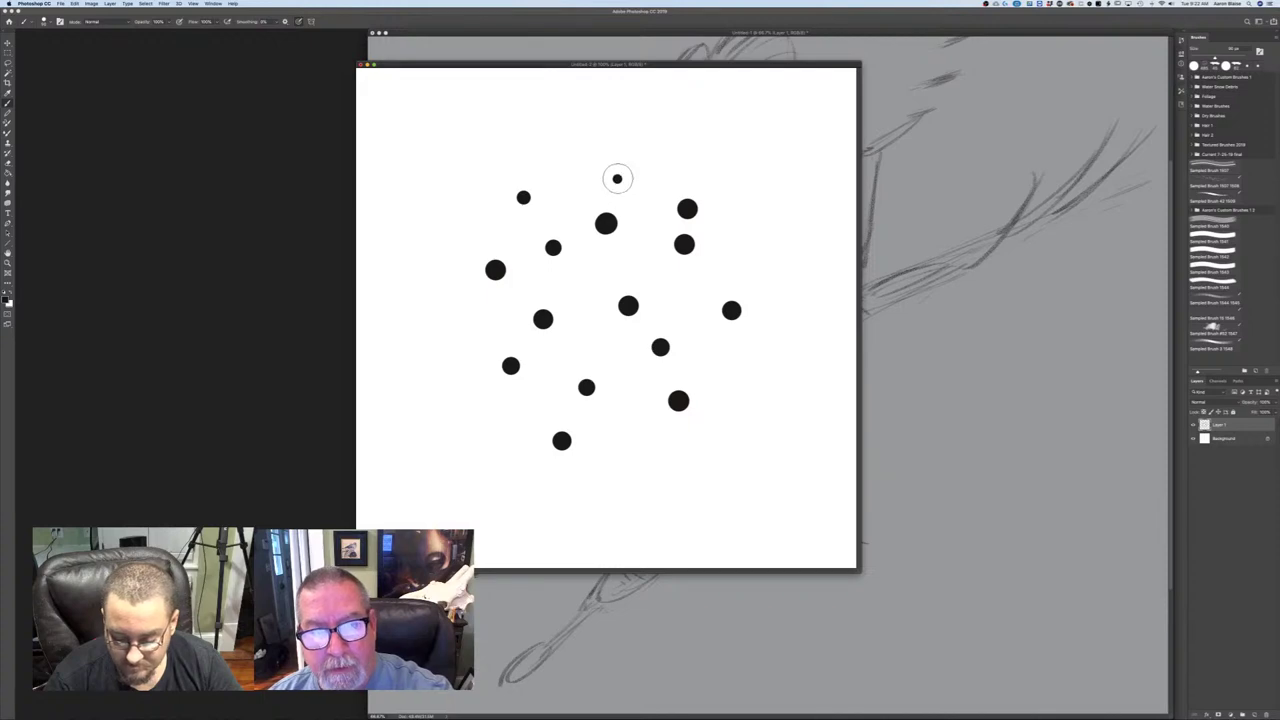
click(646, 450)
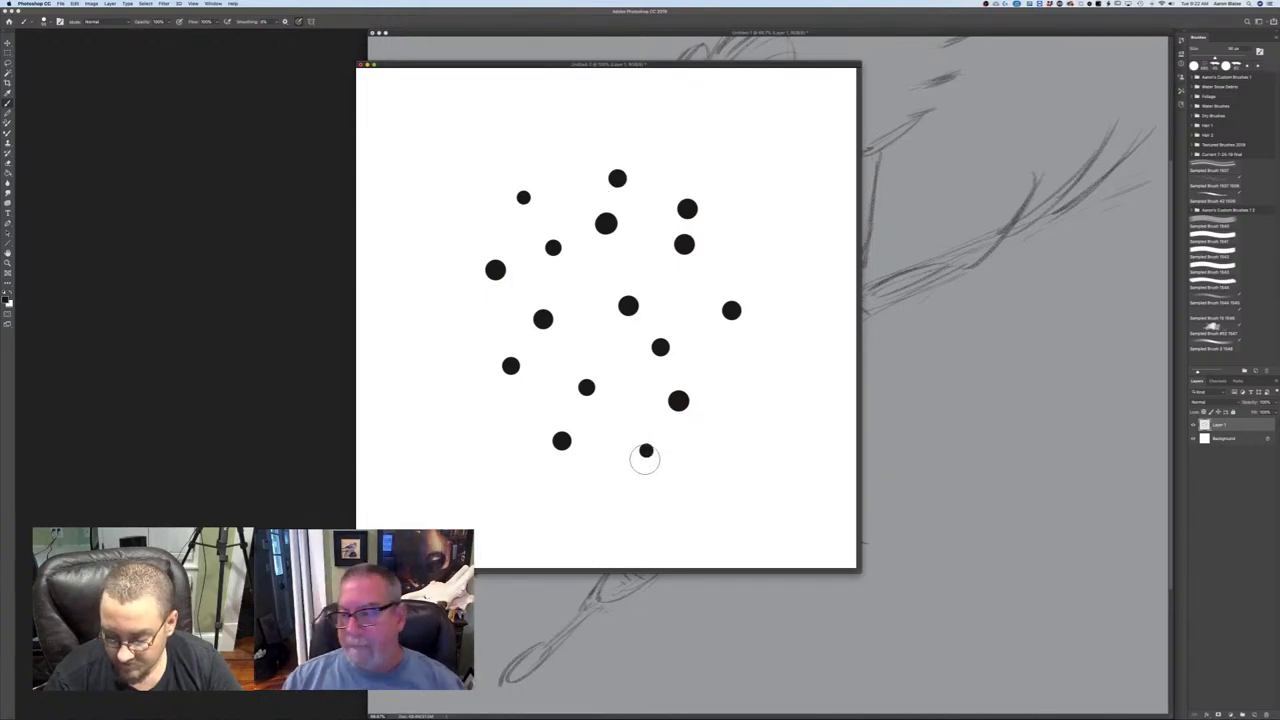
- Hide the white background layer and define the dot pattern as a brush preset named "spotted"
click(1193, 439)
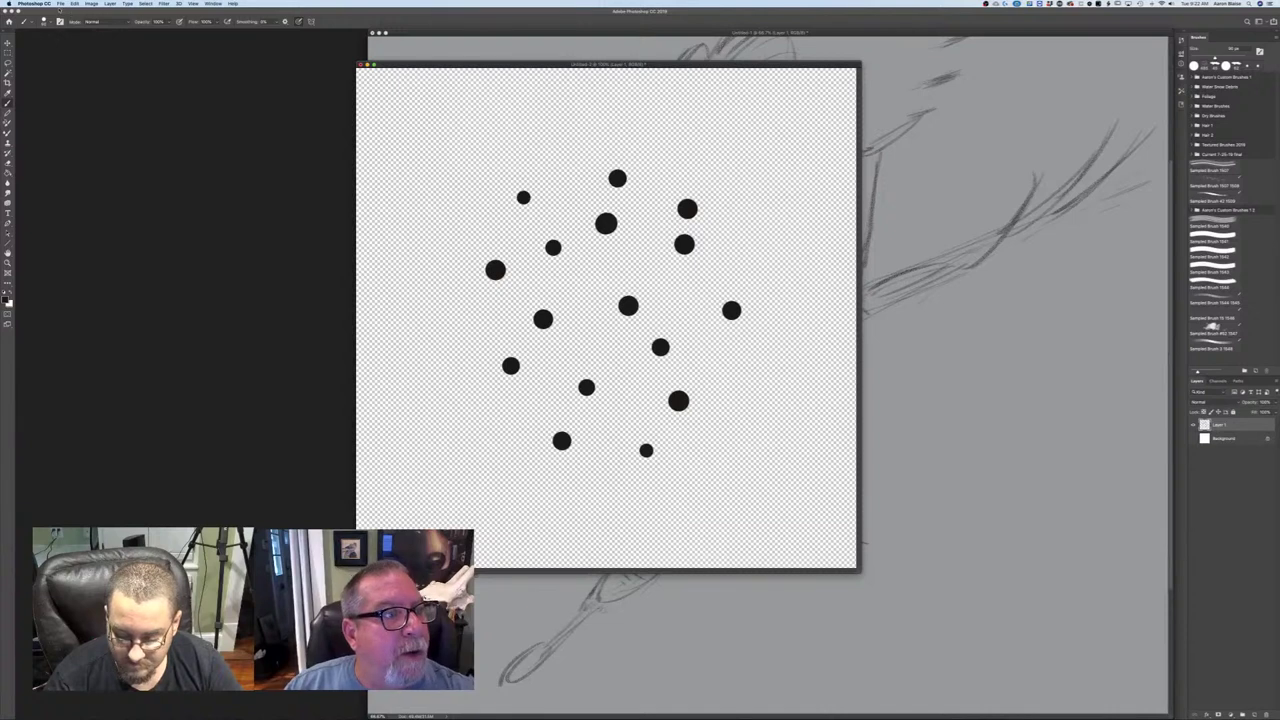
click(74, 3)
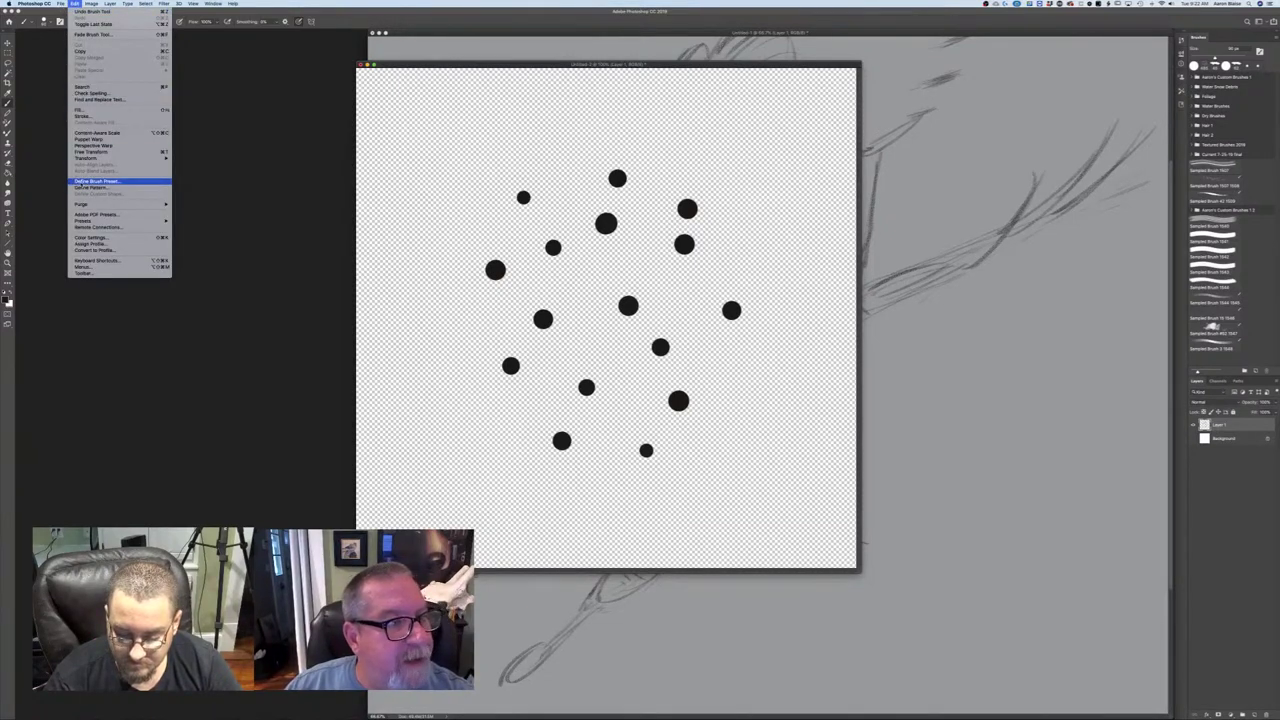
click(84, 181)
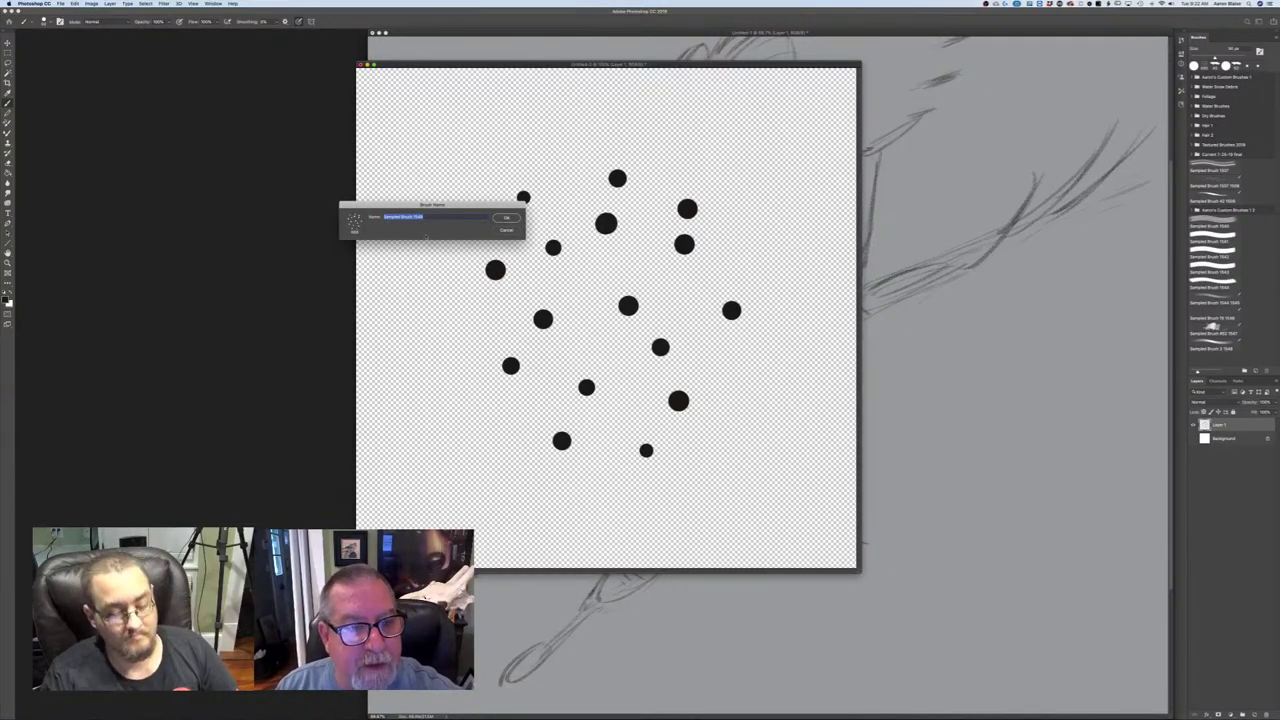
key(BackSpace)
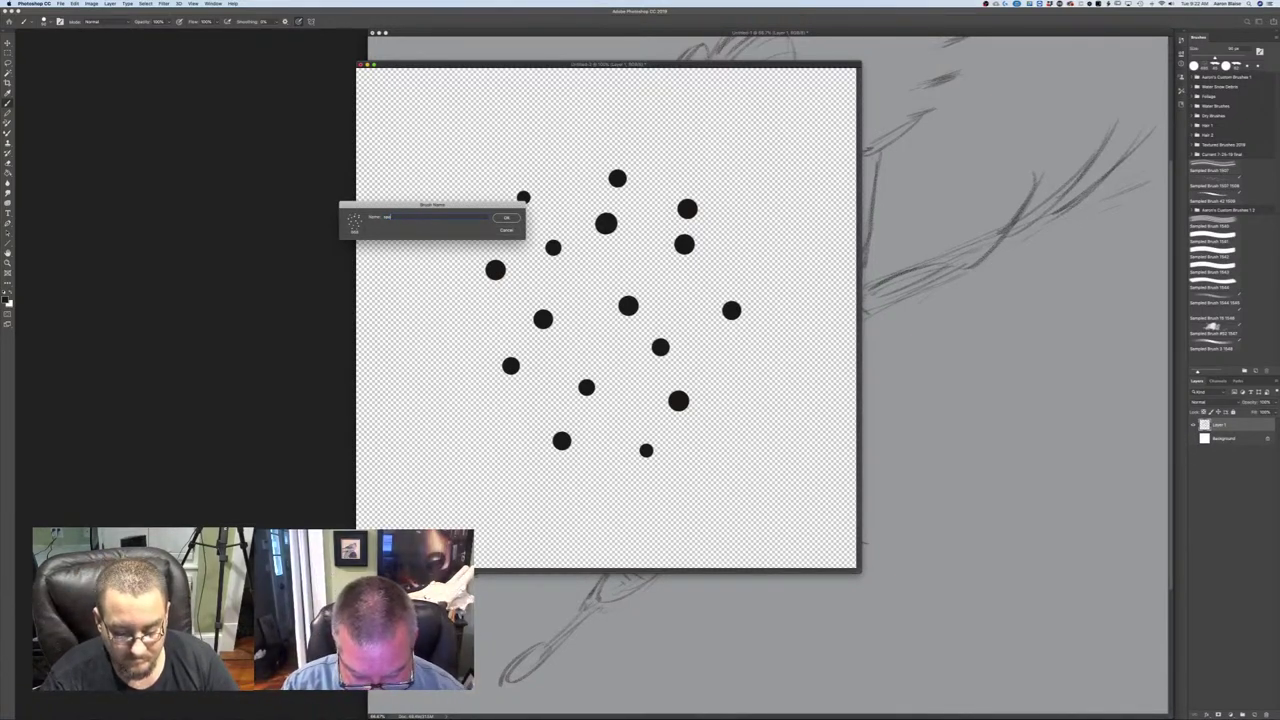
text(spotted)
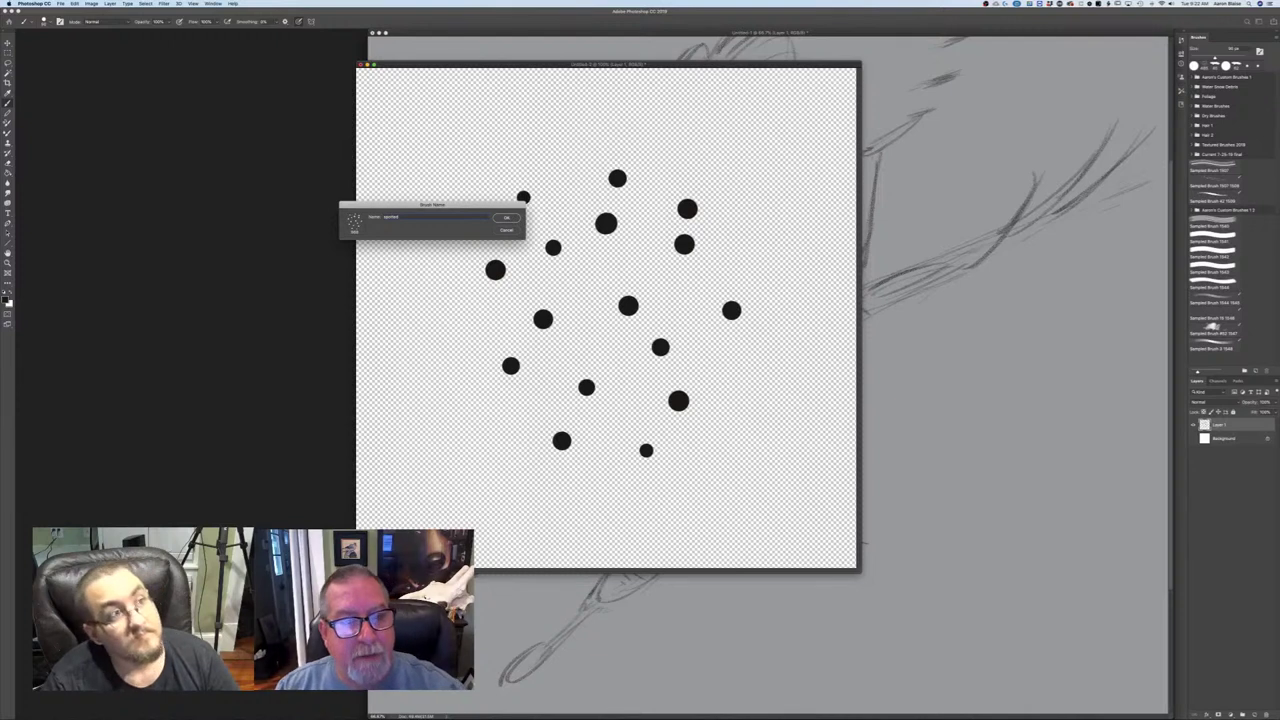
click(506, 217)
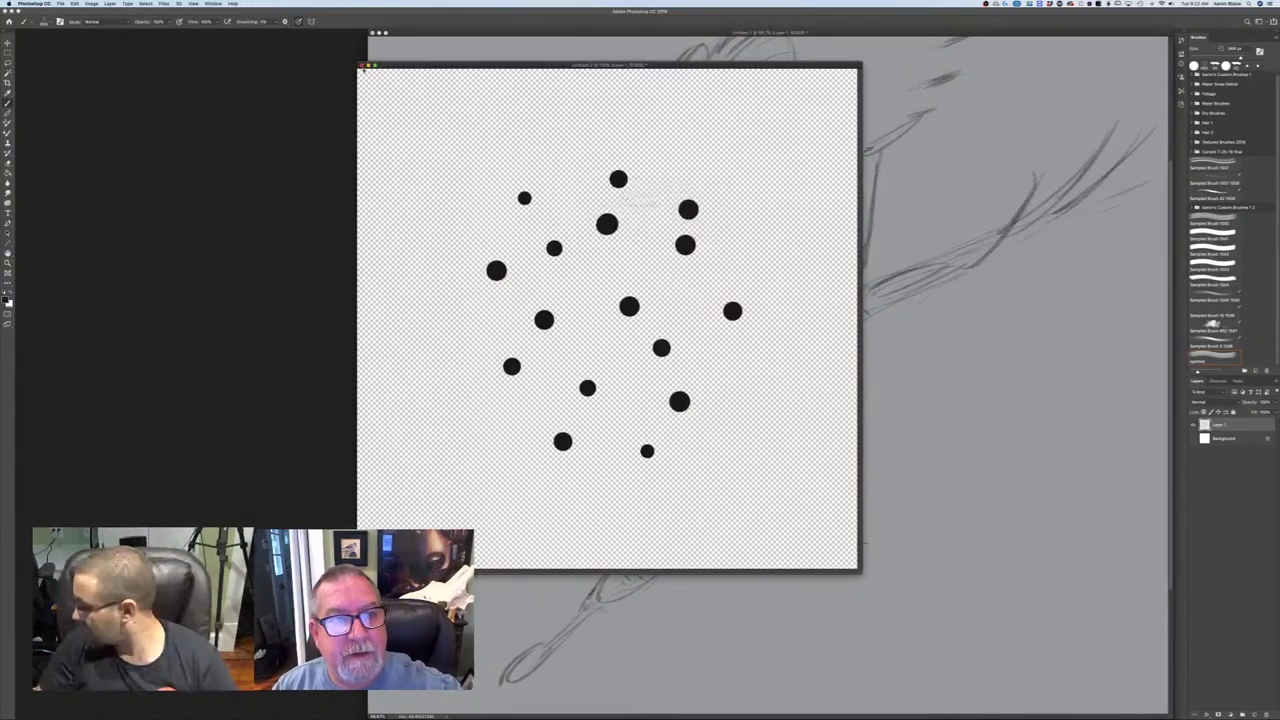
- Close the dot document, then try the spotted brush with a broad stroke on the empty canvas beside the hawk and undo it
key(super+w)
click(595, 205)
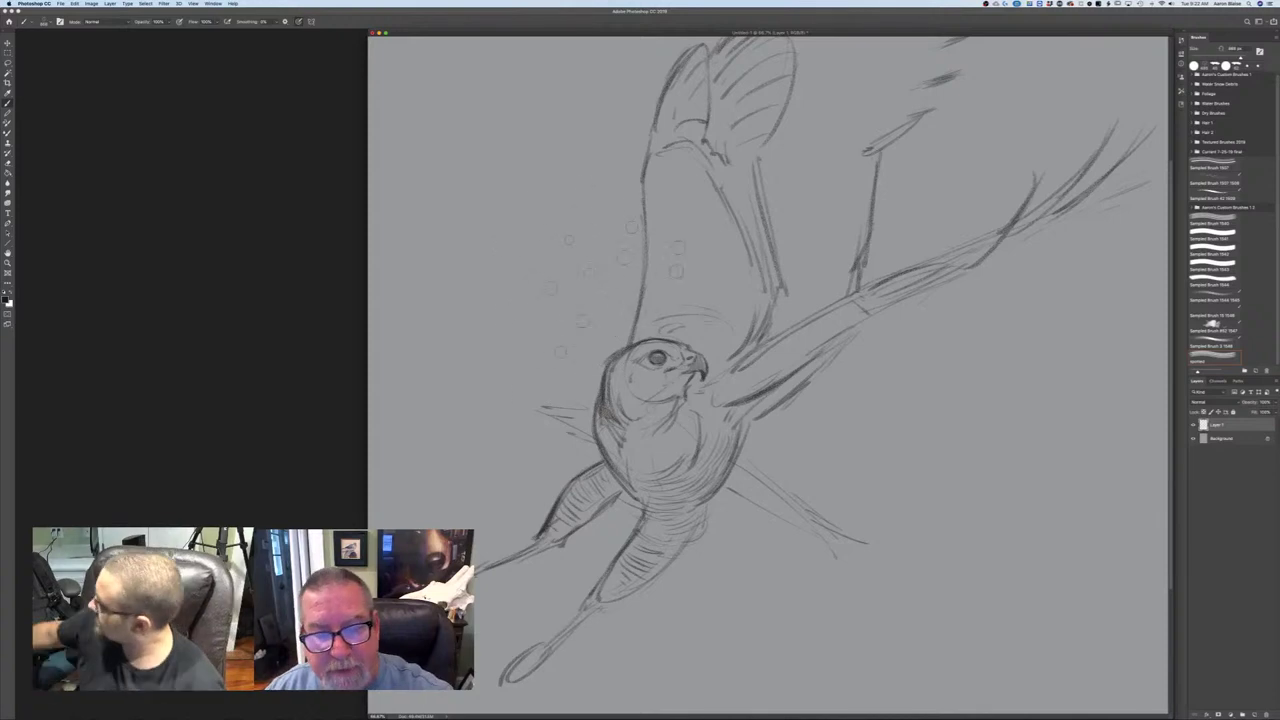
mouse_move(980, 405)
mouse_down()
mouse_move(950, 515)
mouse_move(905, 565)
mouse_move(870, 560)
mouse_move(840, 580)
mouse_up()
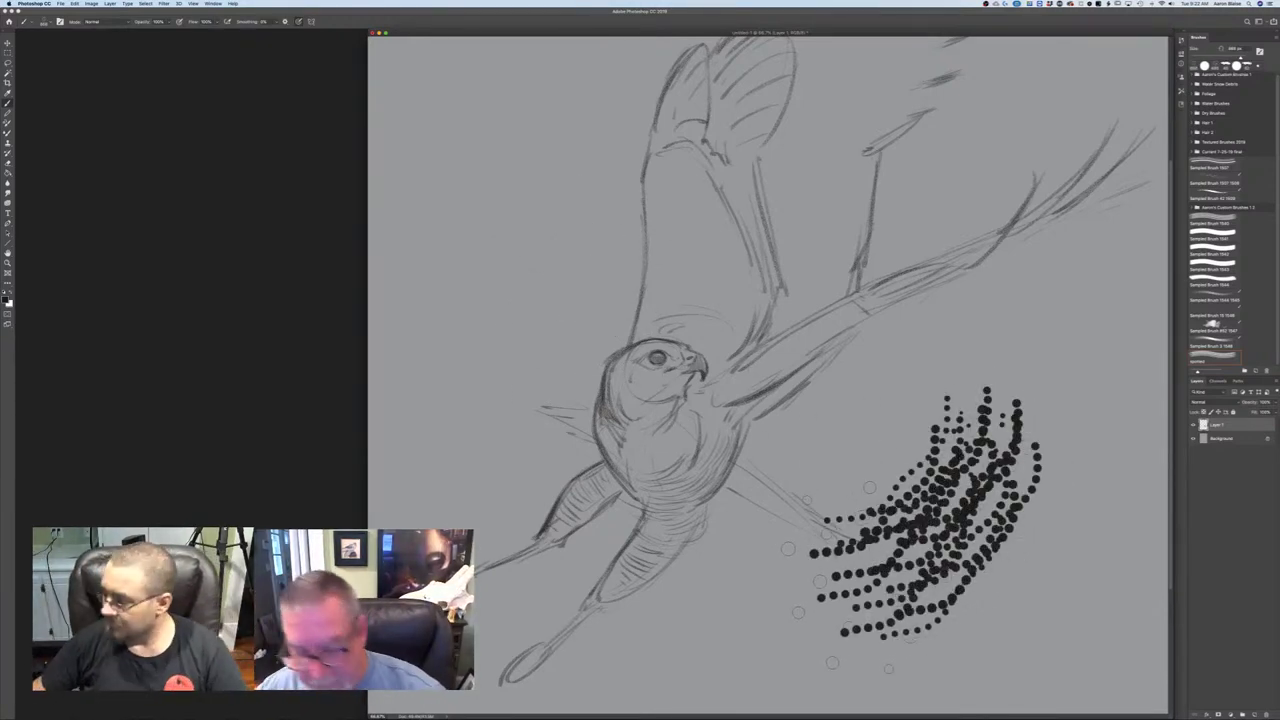
key(ctrl+z)
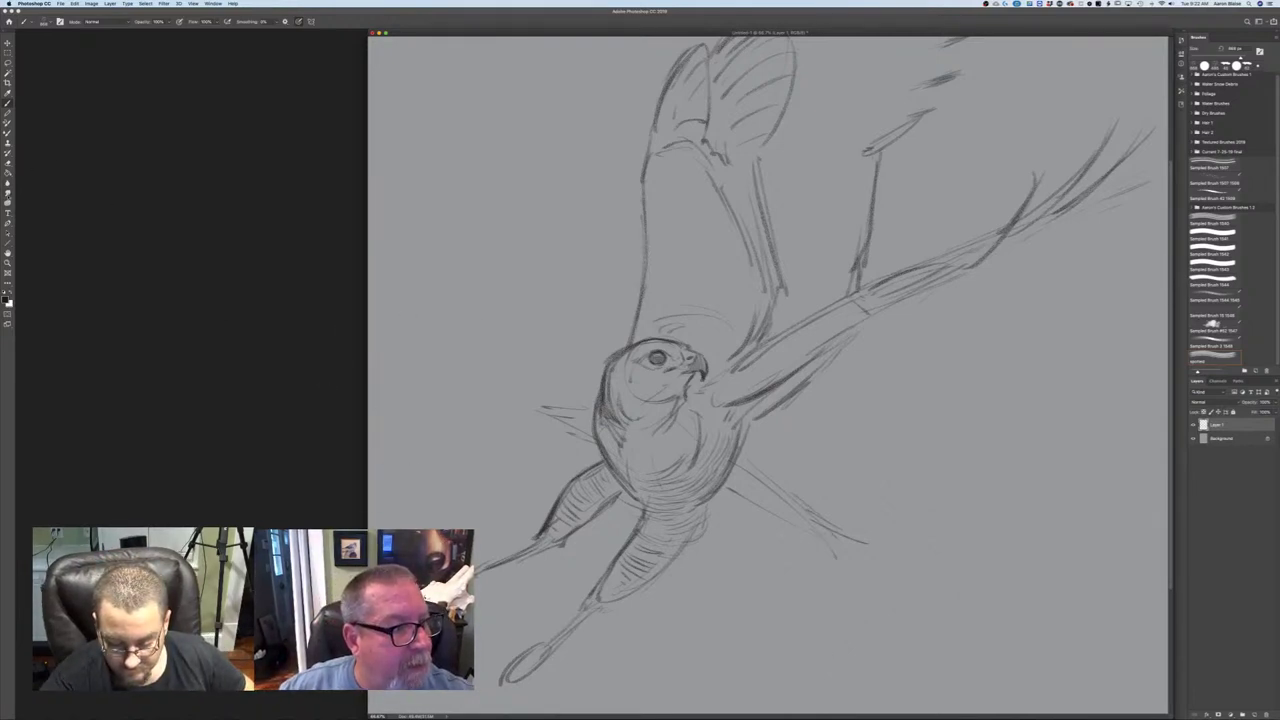
- Switch to the Smudge tool and give it the spotted brush tip
click(8, 194)
click(44, 22)
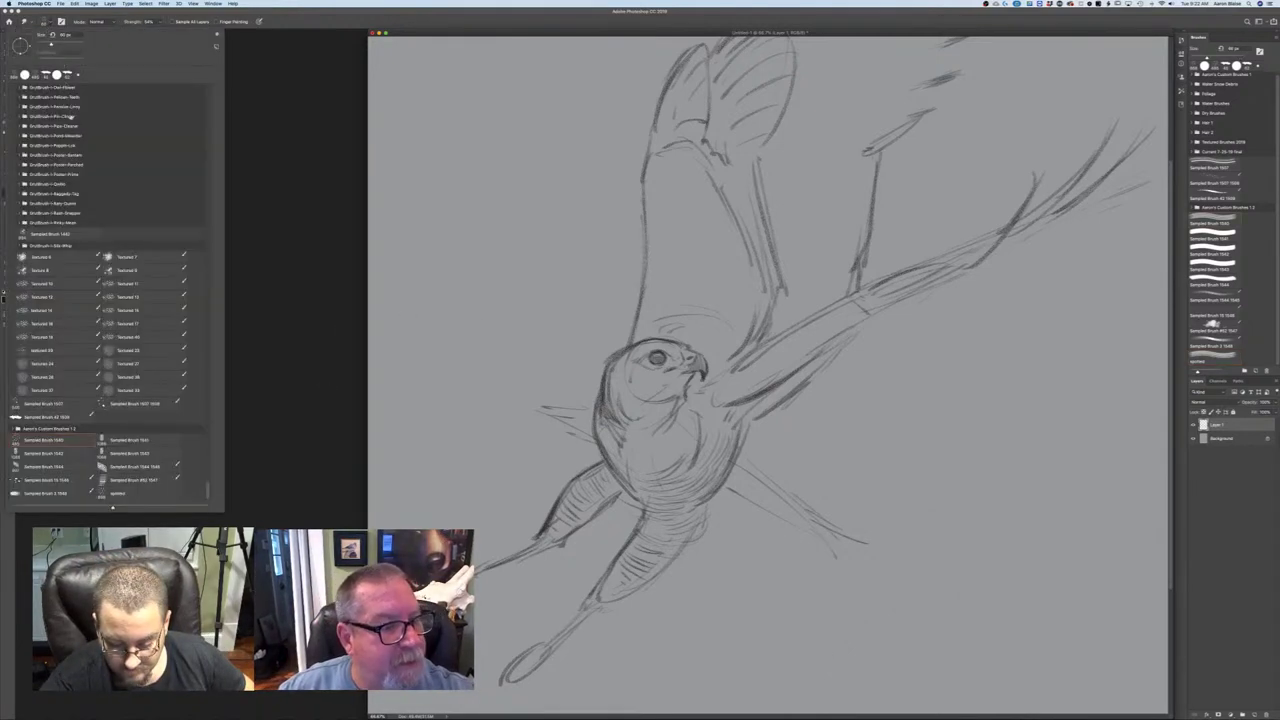
double_click(130, 494)
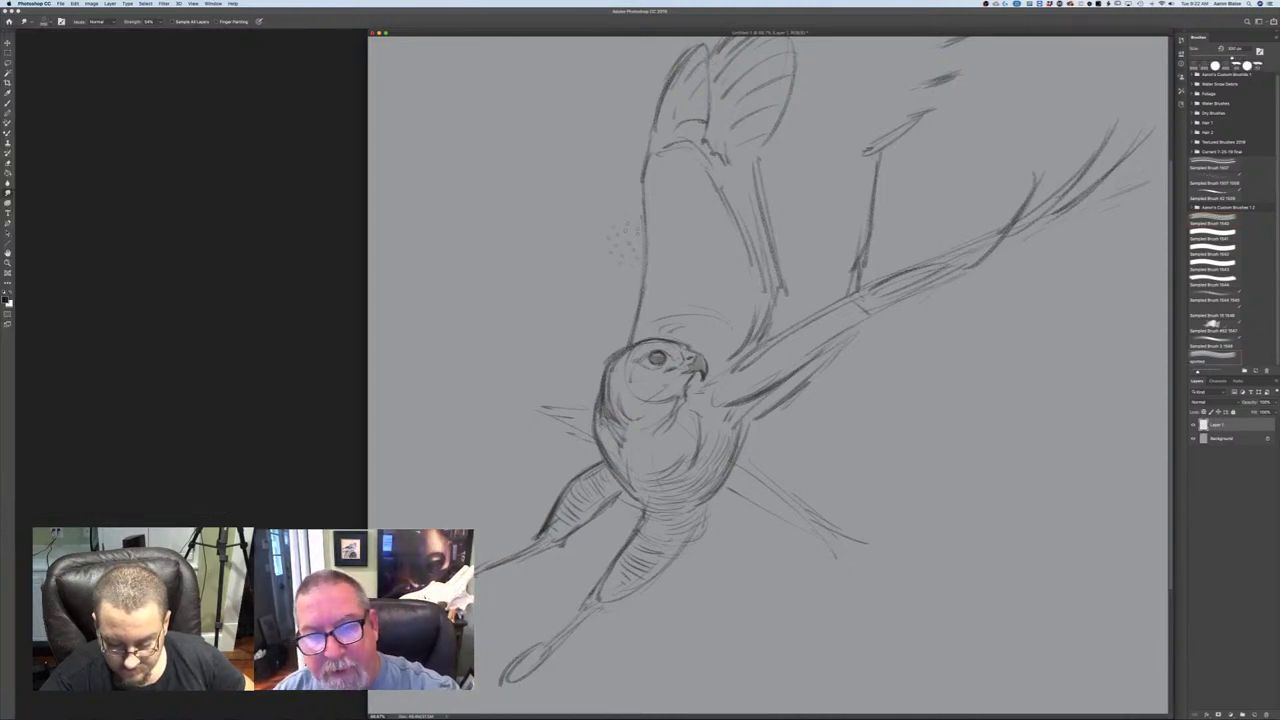
- Smudge both edges of the inner wing beside the hawk's beak with zigzag strokes for a feathery texture
key(super+plus)
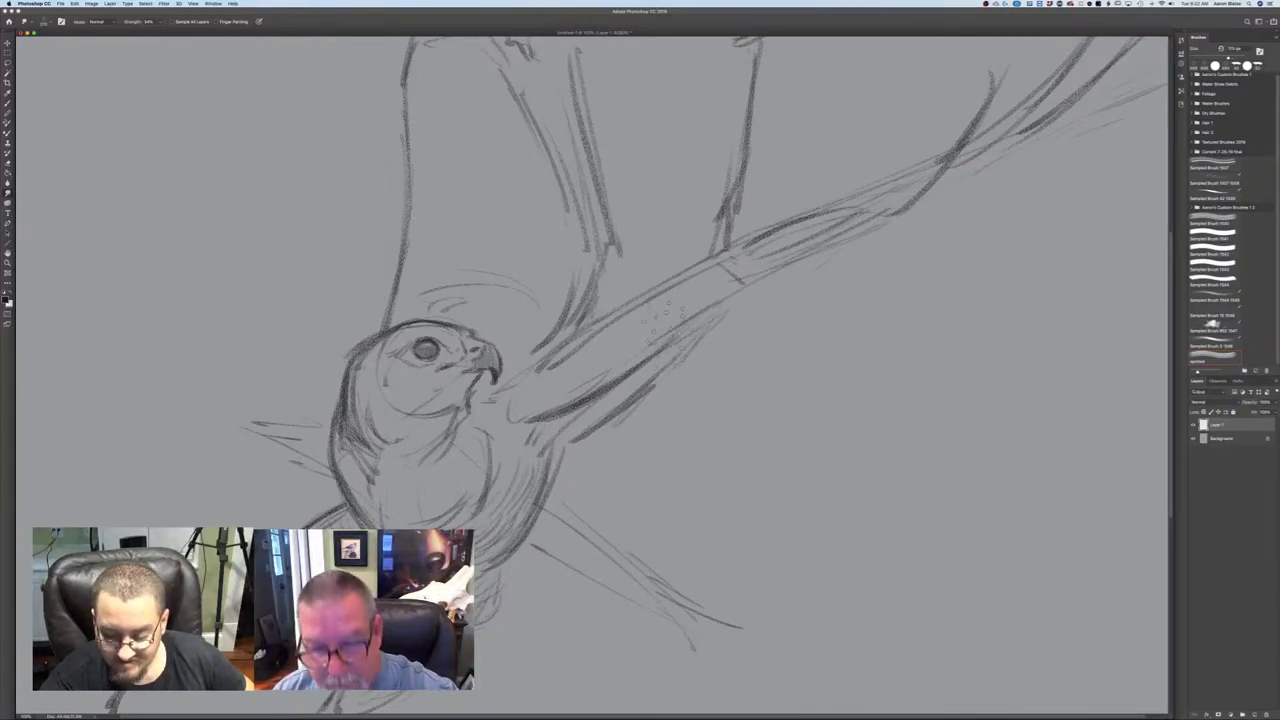
mouse_move(702, 268)
mouse_down()
mouse_move(608, 312)
mouse_move(700, 256)
mouse_up()
drag(692, 318, 606, 388)
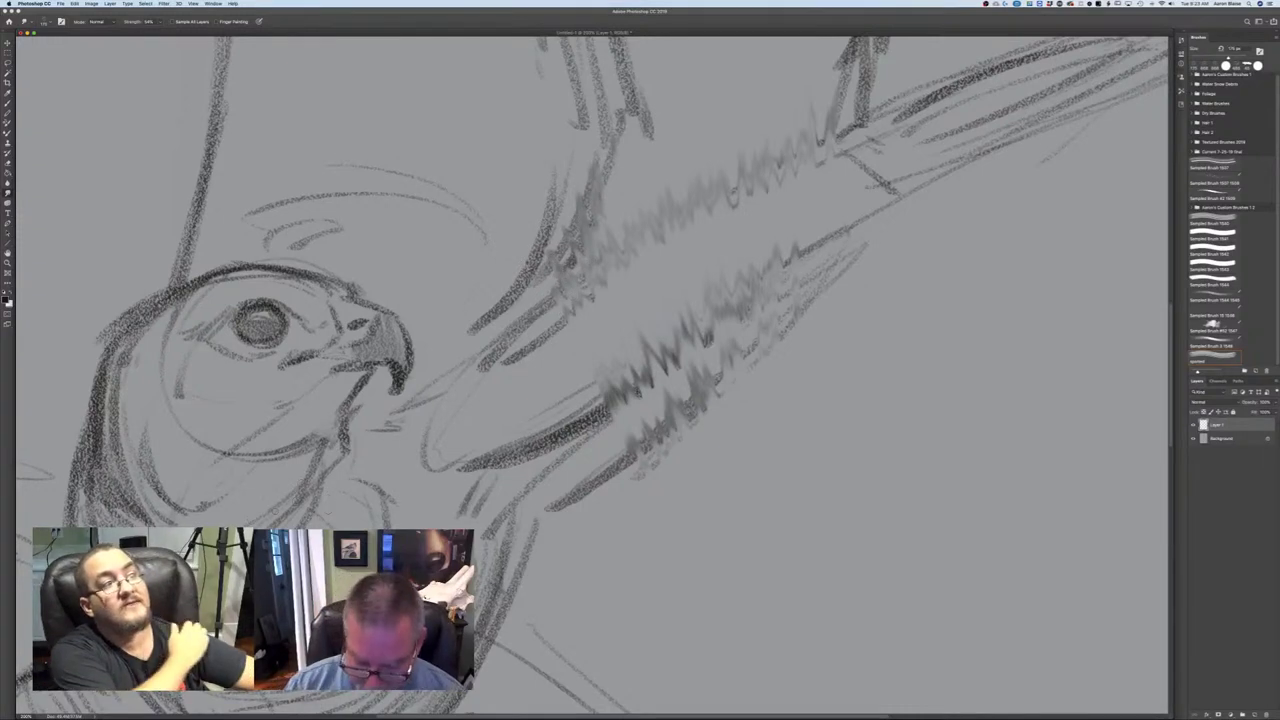
- Undo all the smudge strokes on the hawk's inner wing
key(super+minus)
key(super+minus)
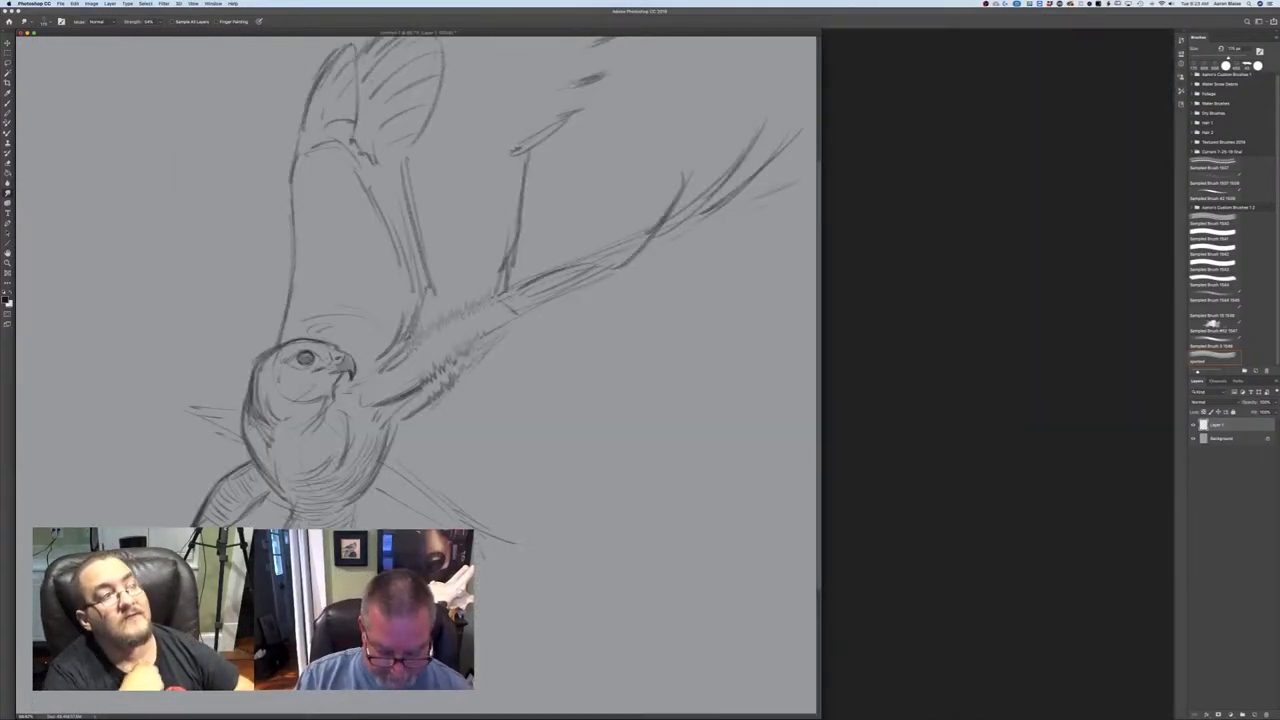
key(super+z)
key(super+z)
key(super+z)
key(super+z)
key(super+z)
key(super+z)
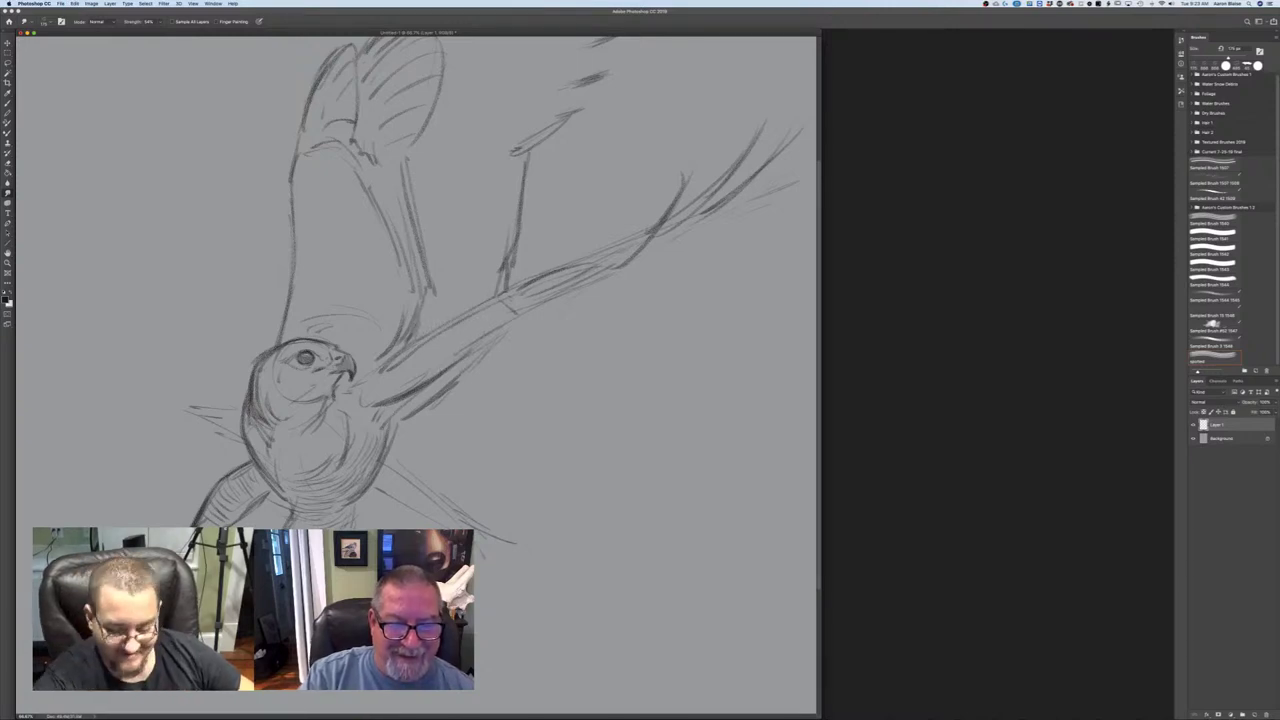
- Switch to the Brush tool with a solid-edged tip and paint a dense black patch on the empty canvas beside the raised wing
drag(219, 32, 468, 55)
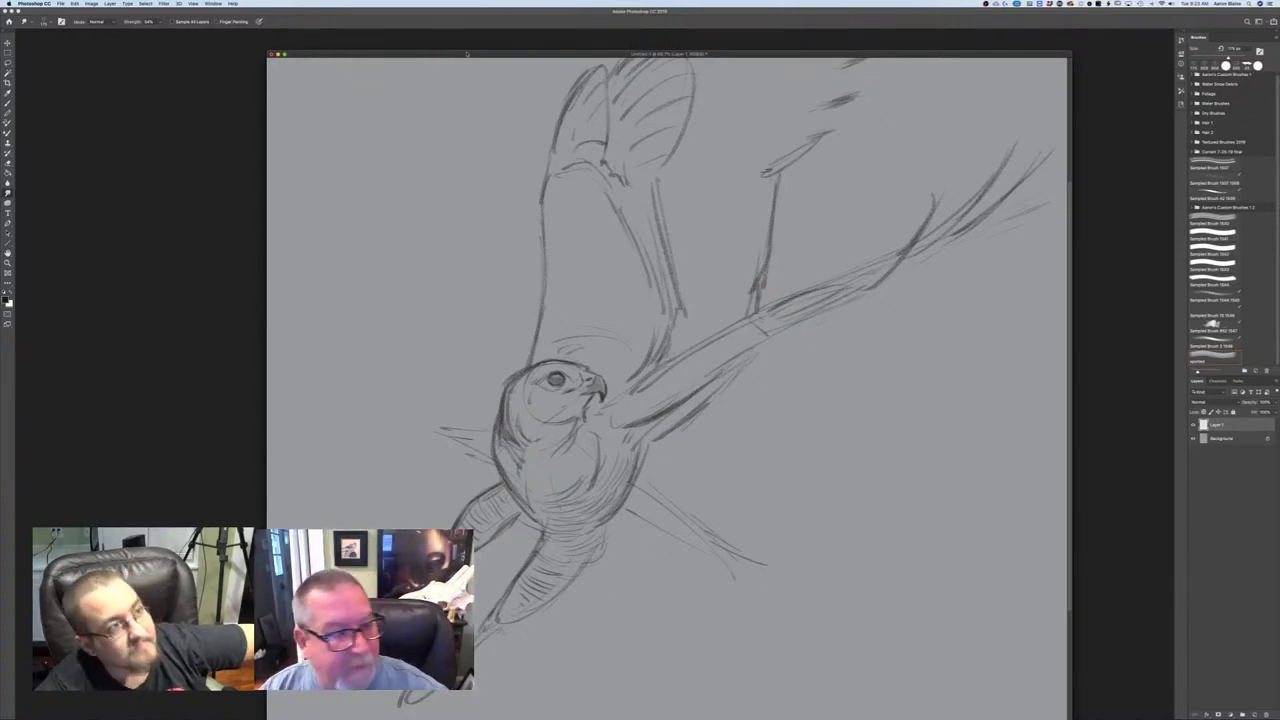
click(43, 22)
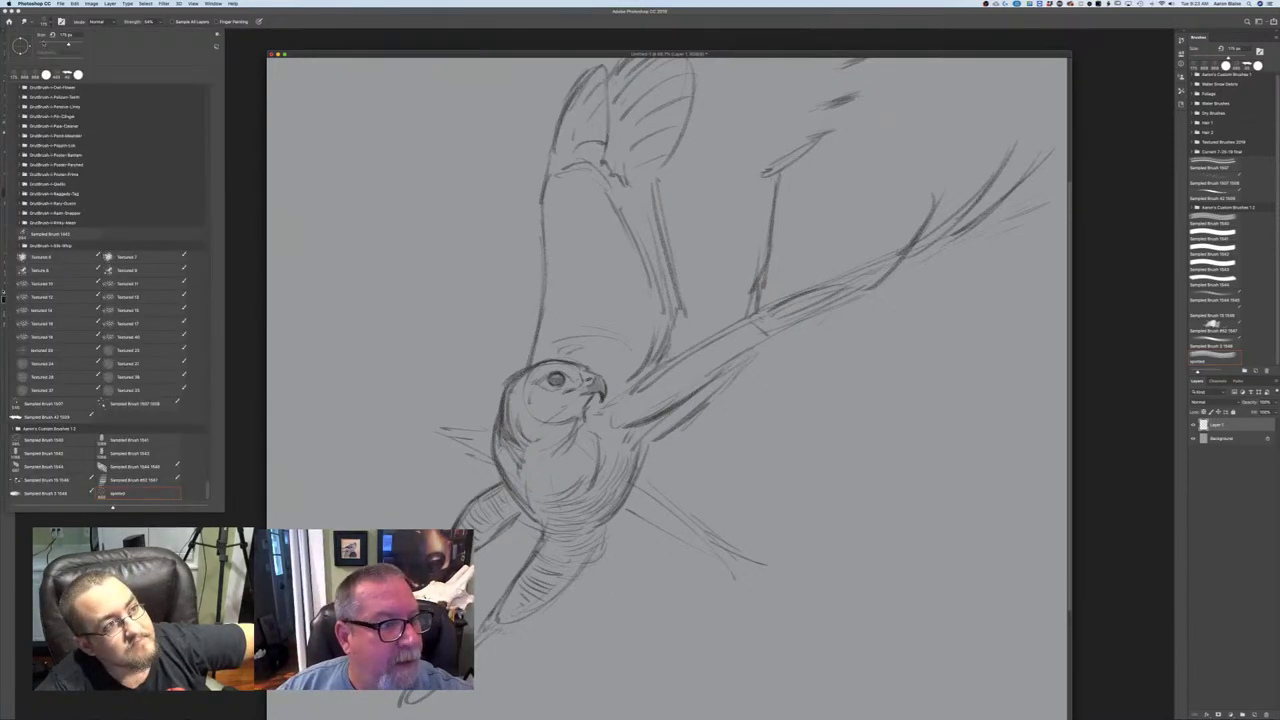
key(Escape)
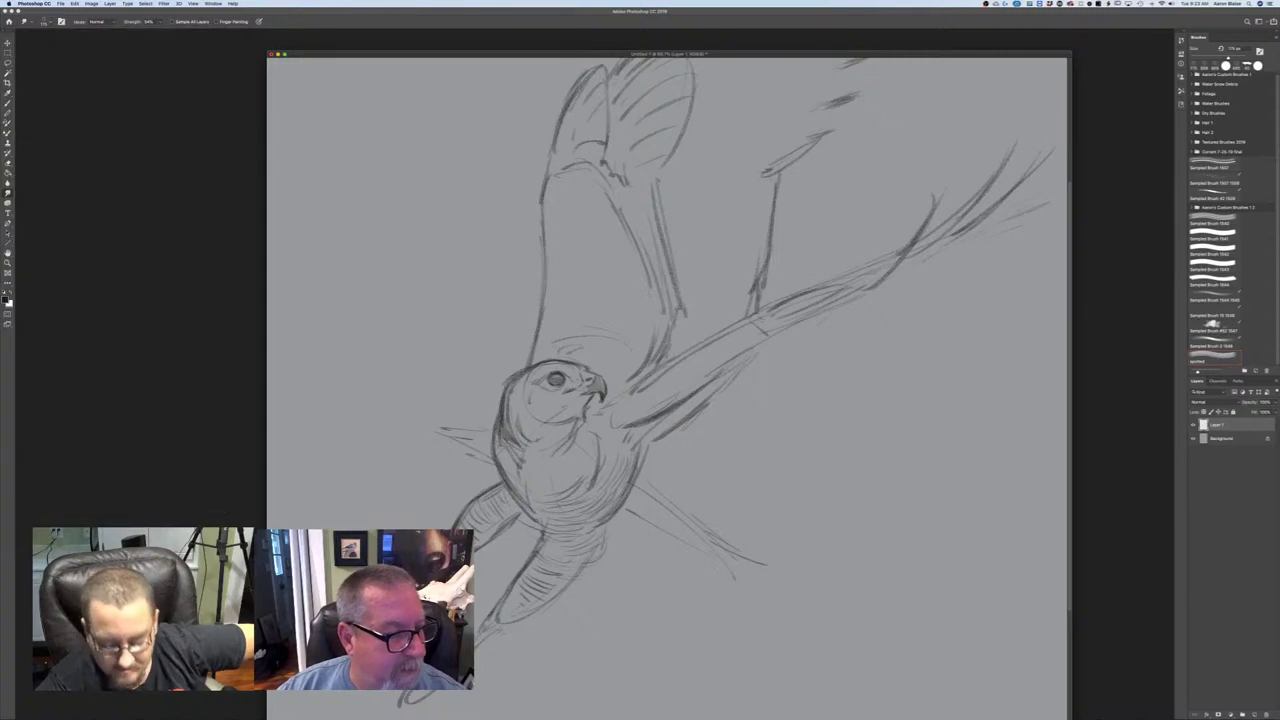
key(b)
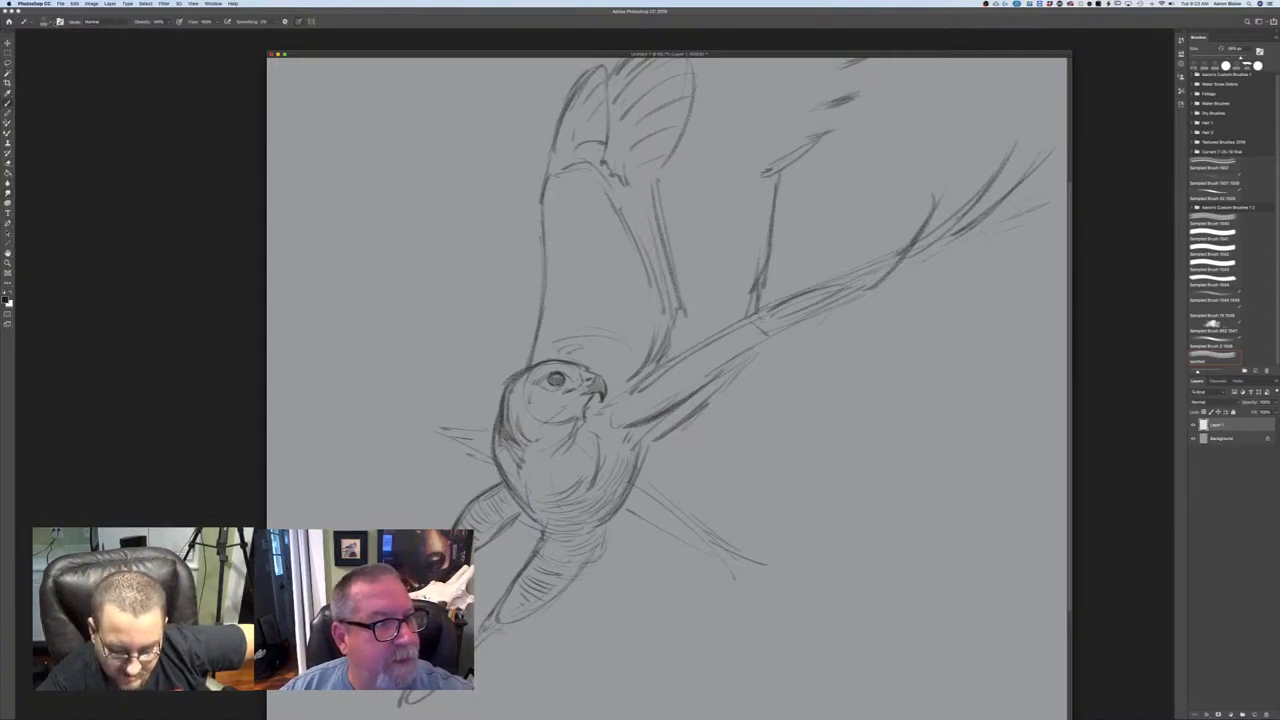
click(46, 22)
drag(208, 490, 195, 68)
click(122, 191)
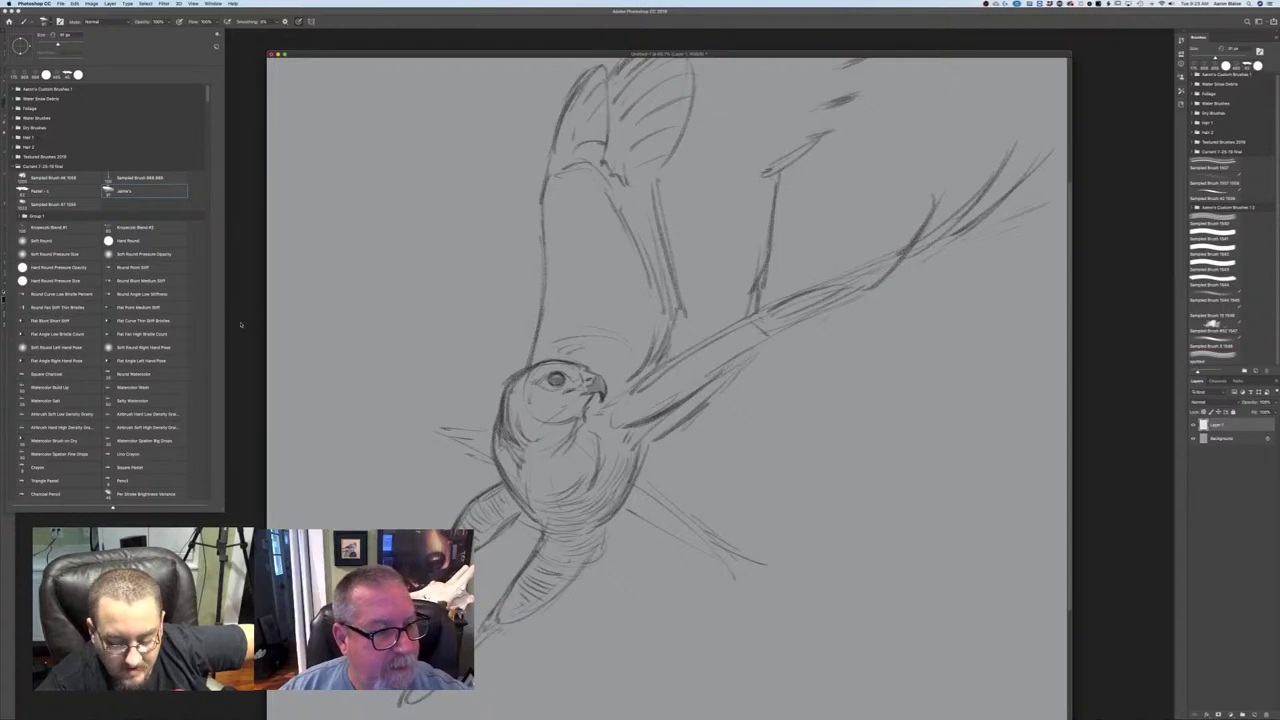
click(242, 328)
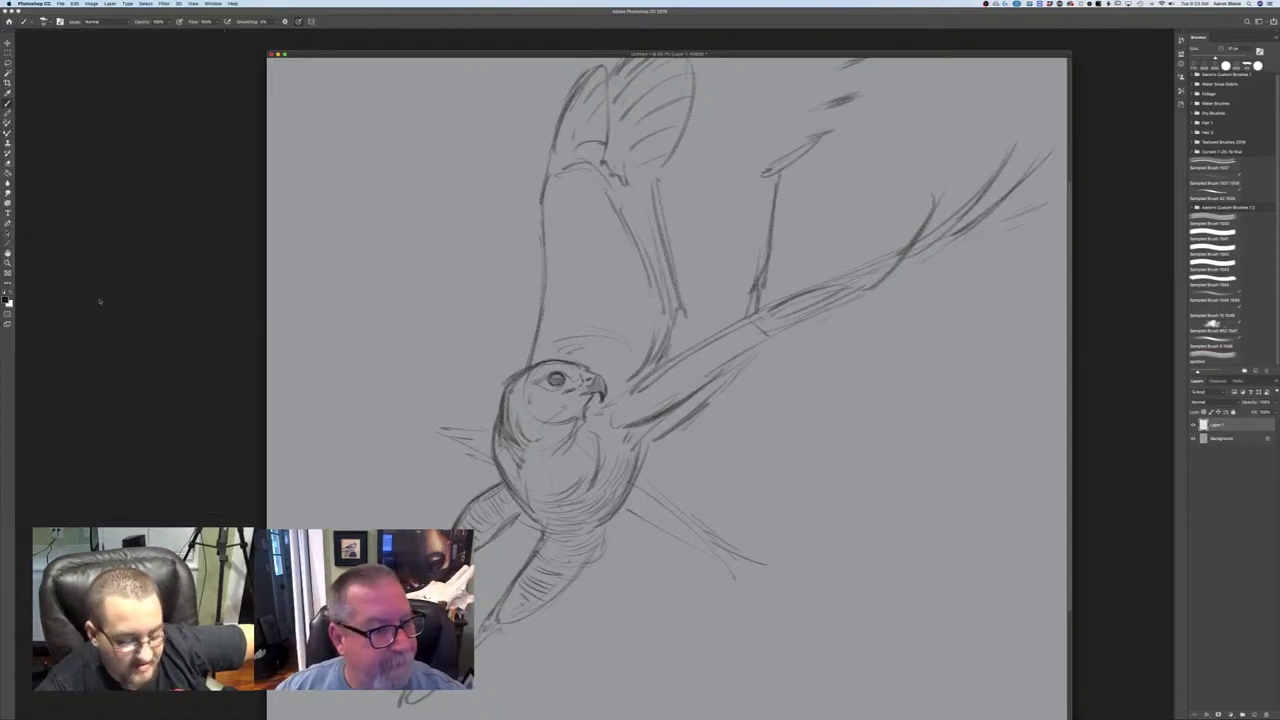
mouse_move(405, 182)
mouse_down()
mouse_move(485, 300)
mouse_move(372, 208)
mouse_move(360, 215)
mouse_move(435, 328)
mouse_move(360, 228)
mouse_move(448, 365)
mouse_move(330, 255)
mouse_move(320, 262)
mouse_move(362, 204)
mouse_move(482, 280)
mouse_move(478, 262)
mouse_up()
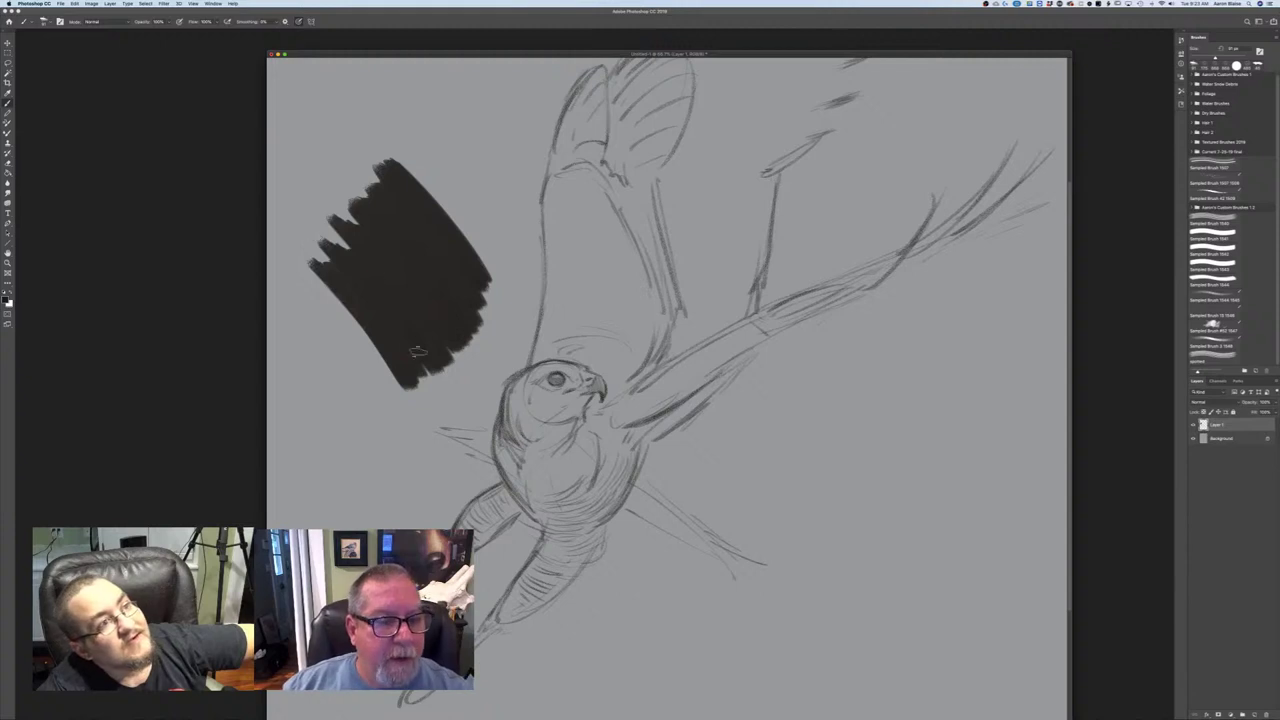
- Switch to the Eraser tool and give it the spotted brush tip
click(9, 173)
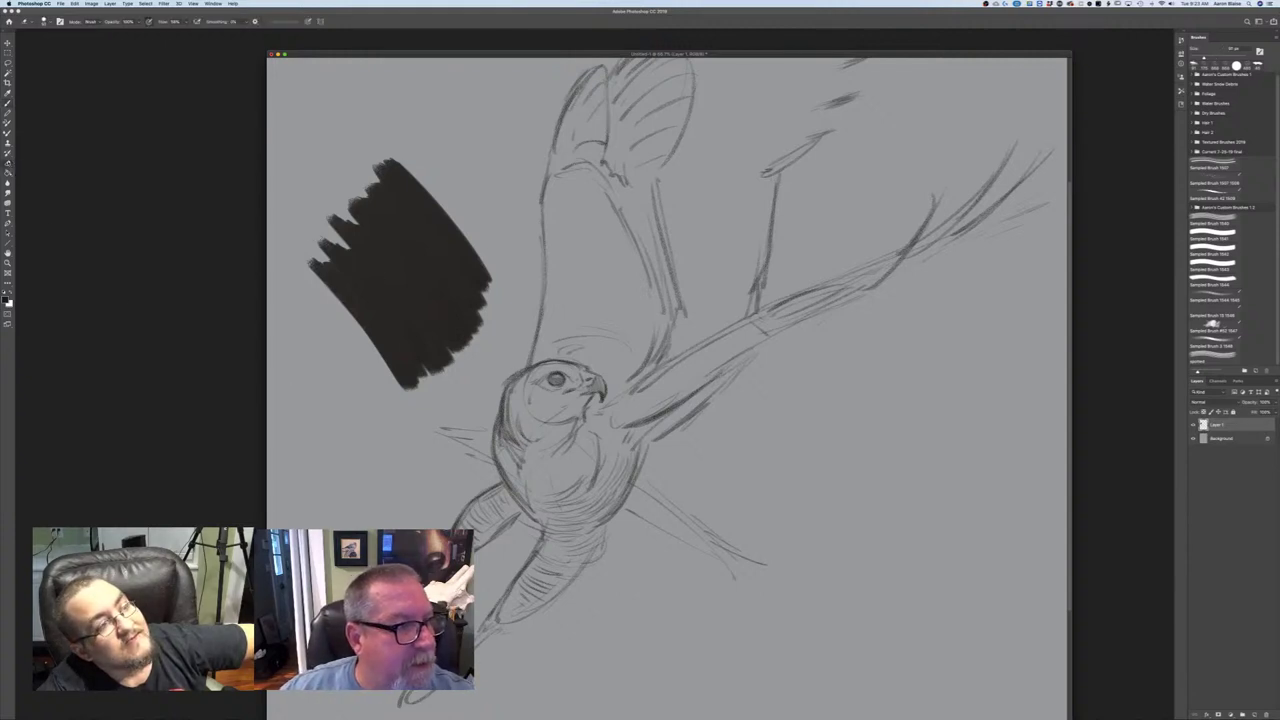
click(43, 21)
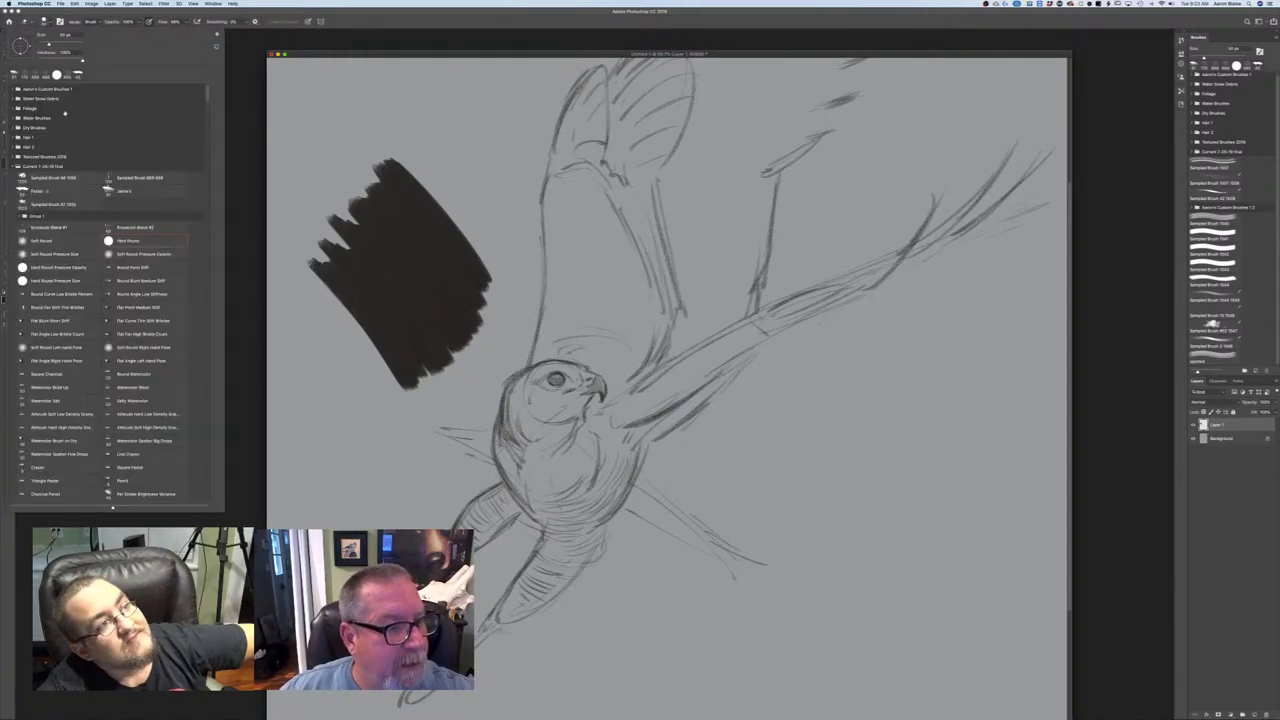
drag(207, 98, 208, 493)
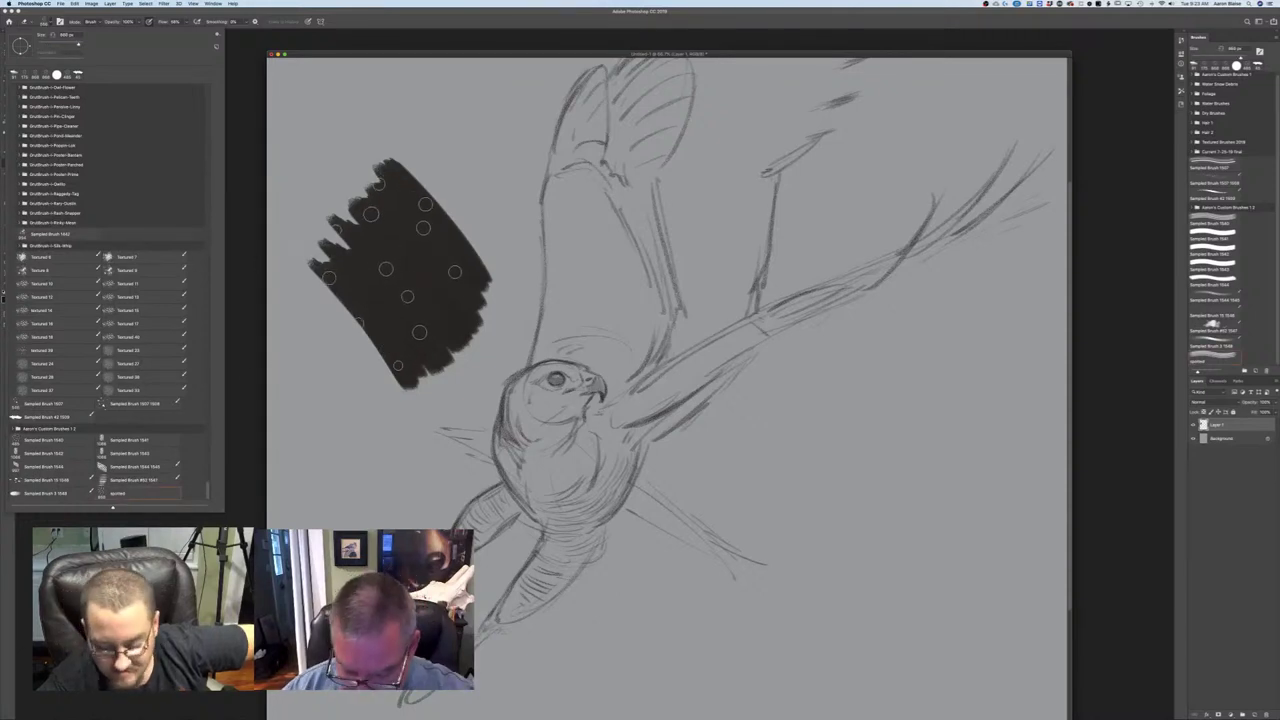
click(391, 268)
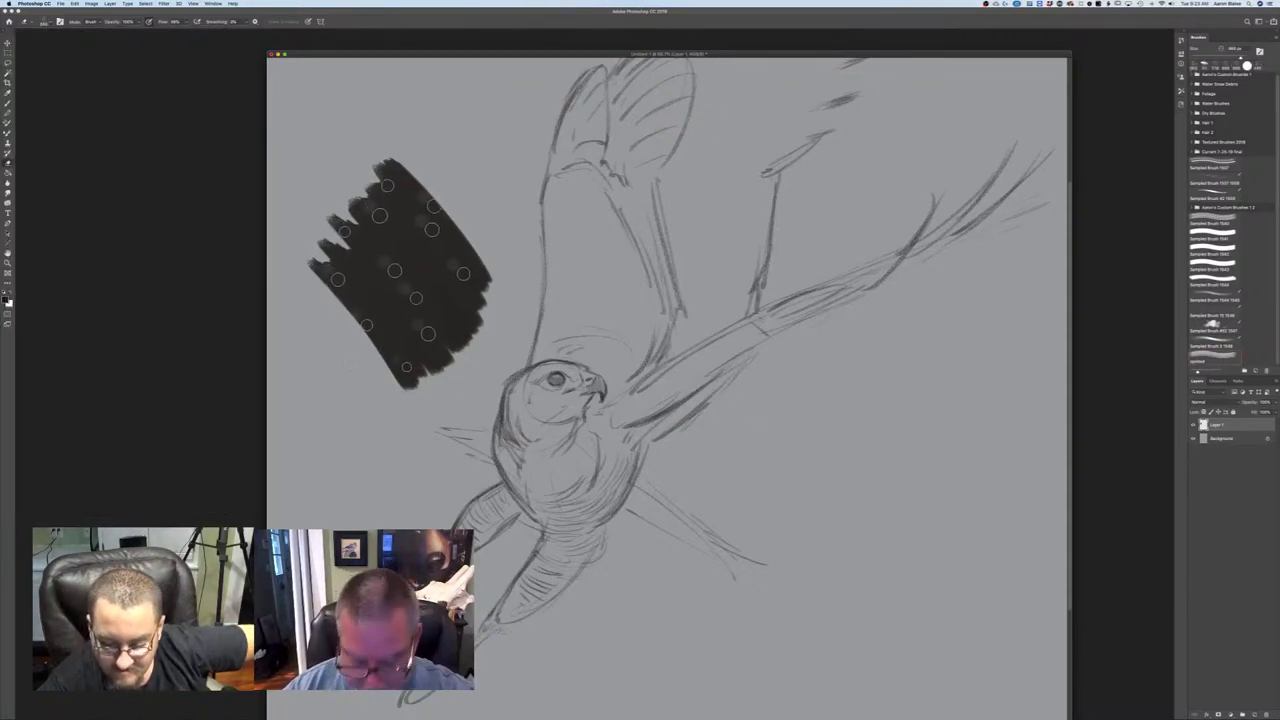
- Shrink the spotted eraser tip and erase speckled texture into the black patch along its upper and outer side
key([)
key([)
key([)
key([)
mouse_move(400, 190)
mouse_down()
mouse_move(397, 255)
mouse_move(395, 170)
mouse_move(375, 225)
mouse_move(385, 175)
mouse_move(425, 195)
mouse_move(350, 230)
mouse_move(390, 245)
mouse_move(410, 330)
mouse_up()
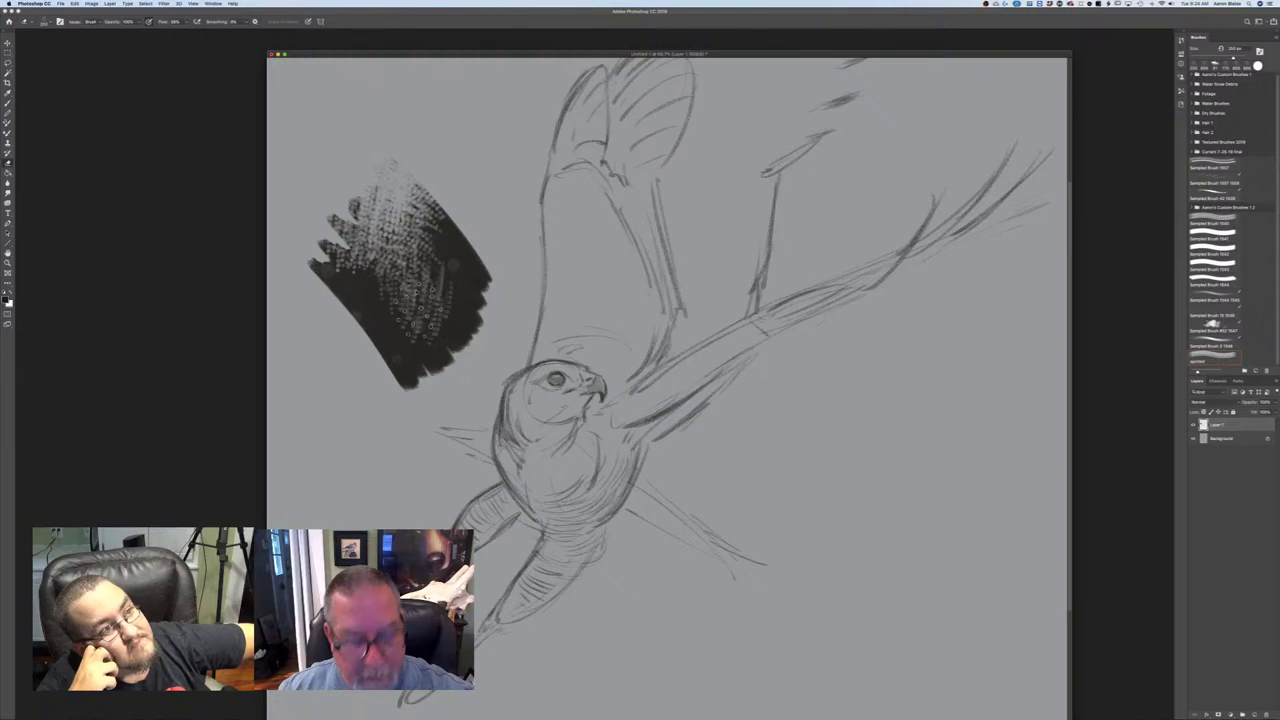
scroll(689, 354, up, 2)
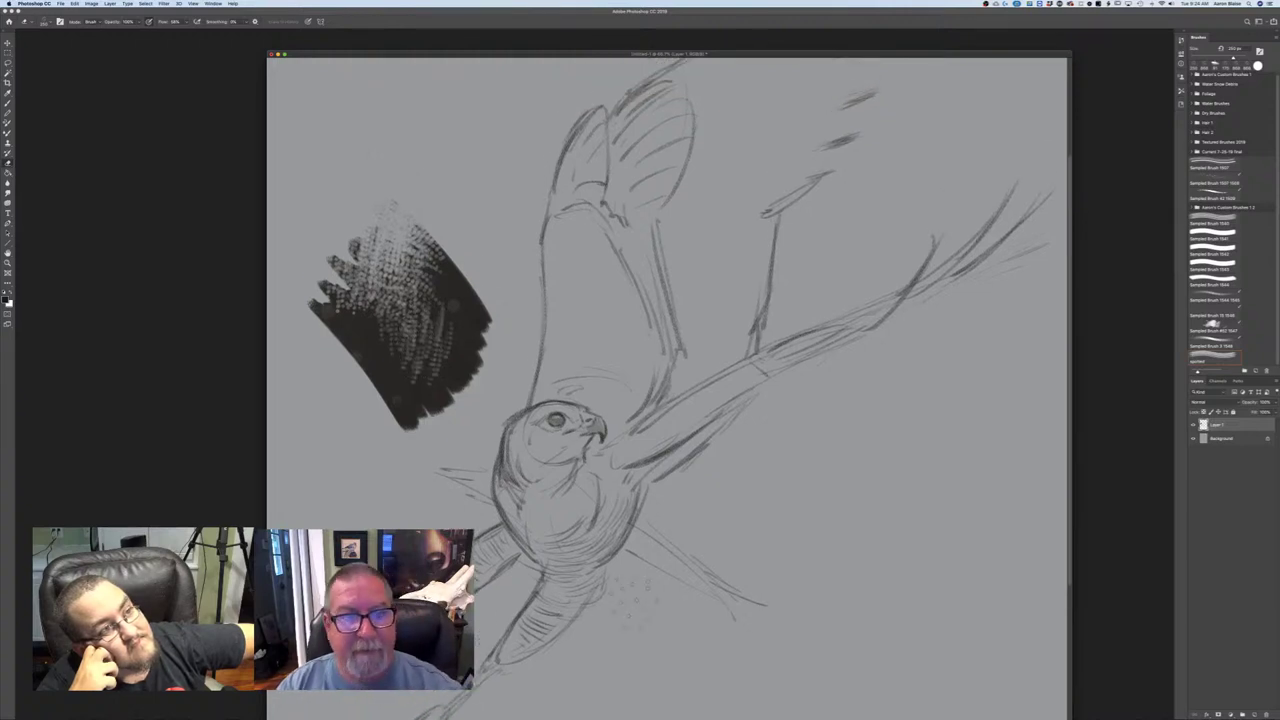
drag(347, 55, 562, 53)
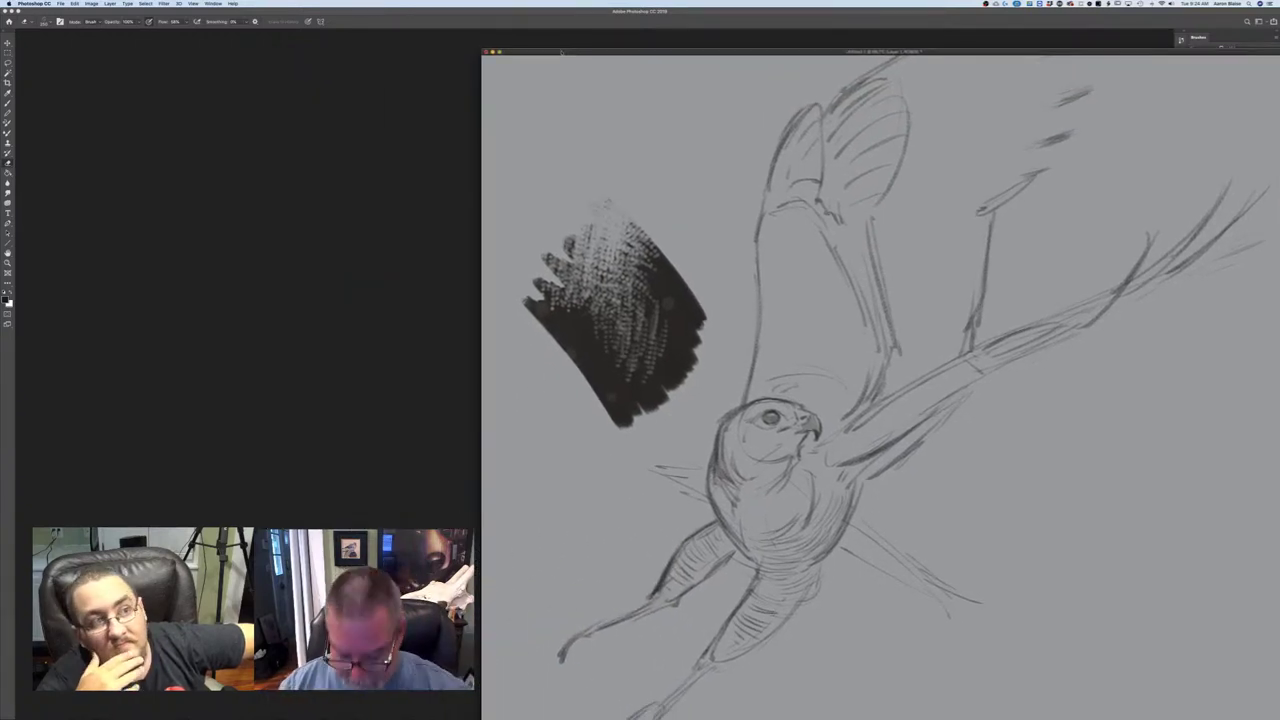
double_click(562, 53)
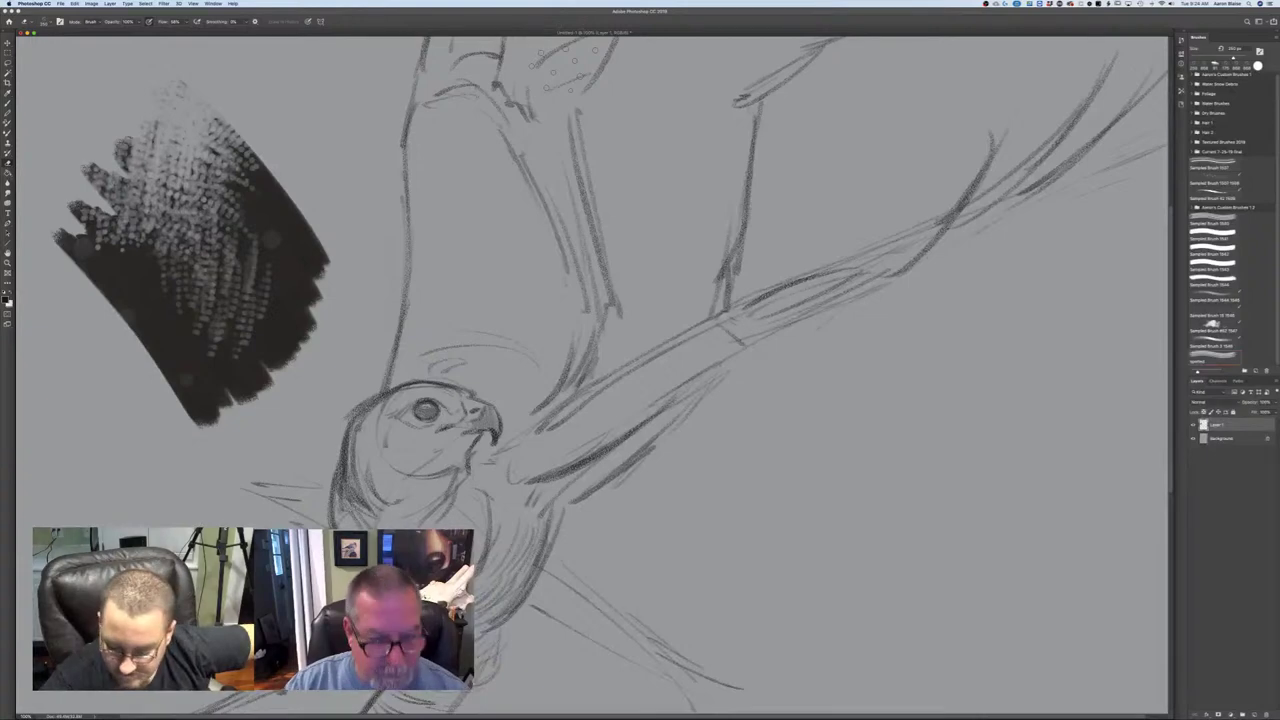
key(f)
drag(248, 525, 641, 688)
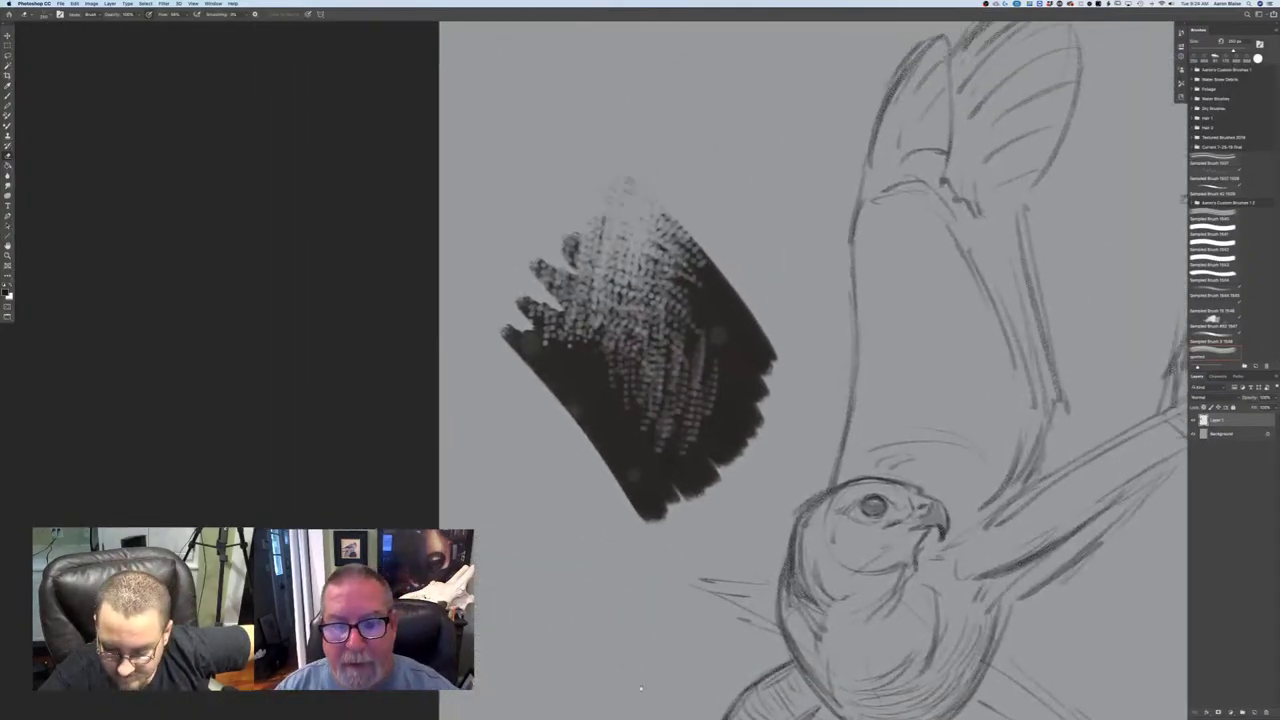
mouse_move(606, 318)
mouse_down()
mouse_move(552, 350)
mouse_move(585, 325)
mouse_move(564, 230)
mouse_move(545, 272)
mouse_move(560, 285)
mouse_move(570, 240)
mouse_move(525, 305)
mouse_move(525, 355)
mouse_move(560, 390)
mouse_move(528, 348)
mouse_up()
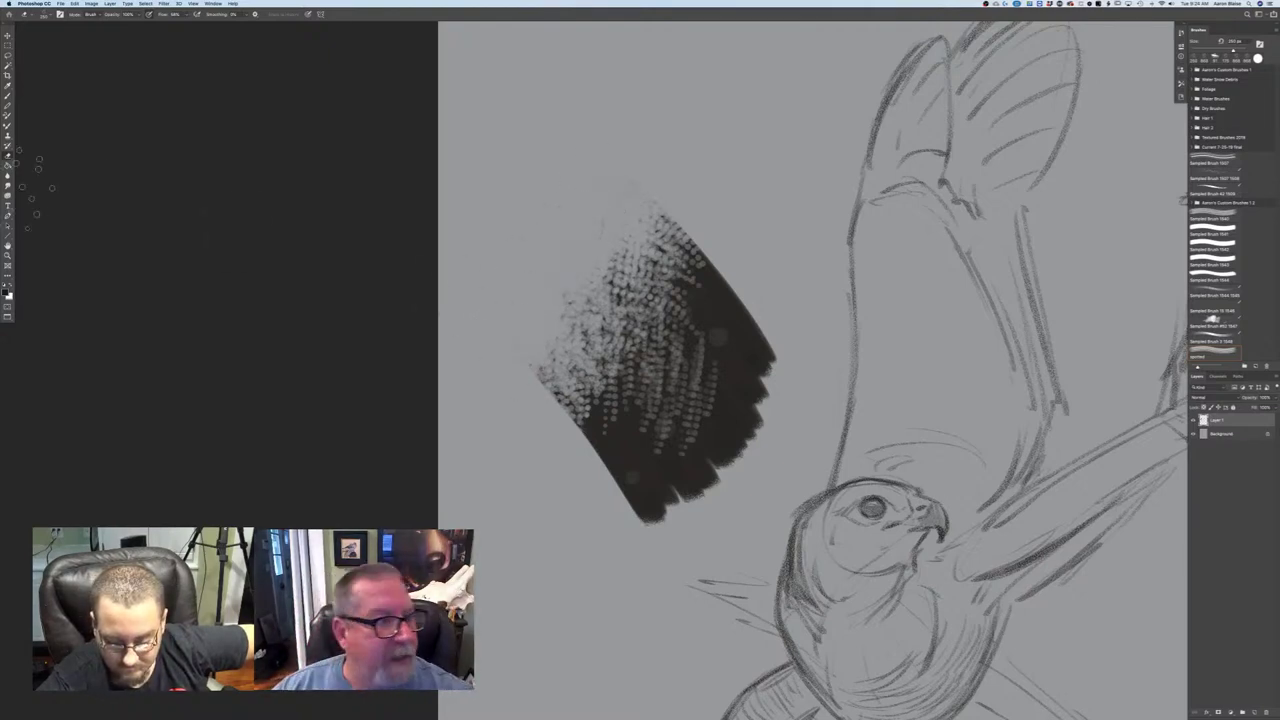
- Smudge the black patch outward with short spotted-brush strokes around its edges and through its centre to create a fur-like texture
click(8, 183)
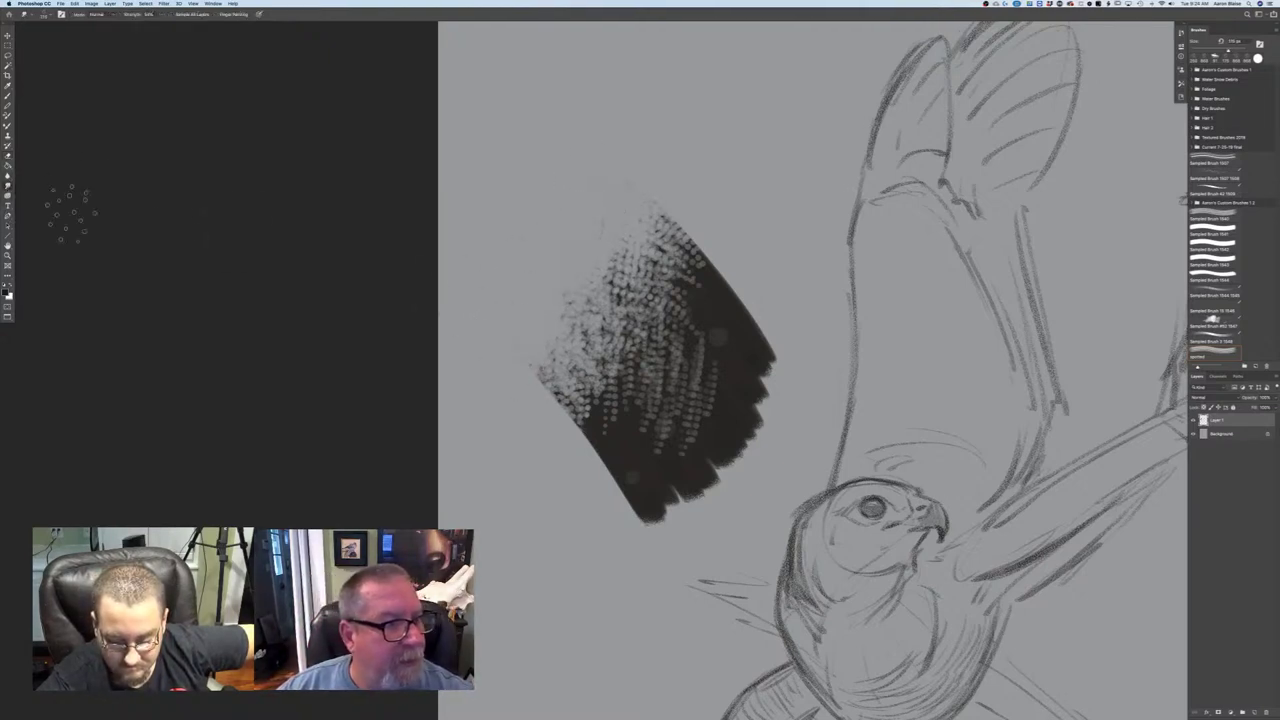
drag(688, 288, 696, 240)
mouse_move(694, 296)
mouse_down()
mouse_move(708, 246)
mouse_move(719, 256)
mouse_up()
mouse_move(716, 308)
mouse_down()
mouse_move(733, 264)
mouse_move(745, 276)
mouse_up()
mouse_move(734, 320)
mouse_down()
mouse_move(753, 294)
mouse_move(762, 311)
mouse_up()
mouse_move(680, 312)
mouse_down()
mouse_move(688, 256)
mouse_move(672, 244)
mouse_up()
mouse_move(656, 262)
mouse_down()
mouse_move(662, 208)
mouse_move(678, 210)
mouse_up()
drag(642, 298, 634, 258)
drag(624, 304, 608, 256)
drag(636, 338, 616, 276)
mouse_move(622, 350)
mouse_down()
mouse_move(599, 312)
mouse_move(629, 274)
mouse_up()
mouse_move(602, 328)
mouse_down()
mouse_move(582, 294)
mouse_move(604, 270)
mouse_up()
mouse_move(604, 366)
mouse_down()
mouse_move(582, 336)
mouse_move(564, 356)
mouse_up()
drag(608, 400, 568, 370)
drag(572, 404, 536, 366)
drag(616, 400, 600, 378)
drag(592, 426, 542, 386)
drag(596, 434, 552, 403)
mouse_move(612, 452)
mouse_down()
mouse_move(580, 424)
mouse_move(638, 526)
mouse_up()
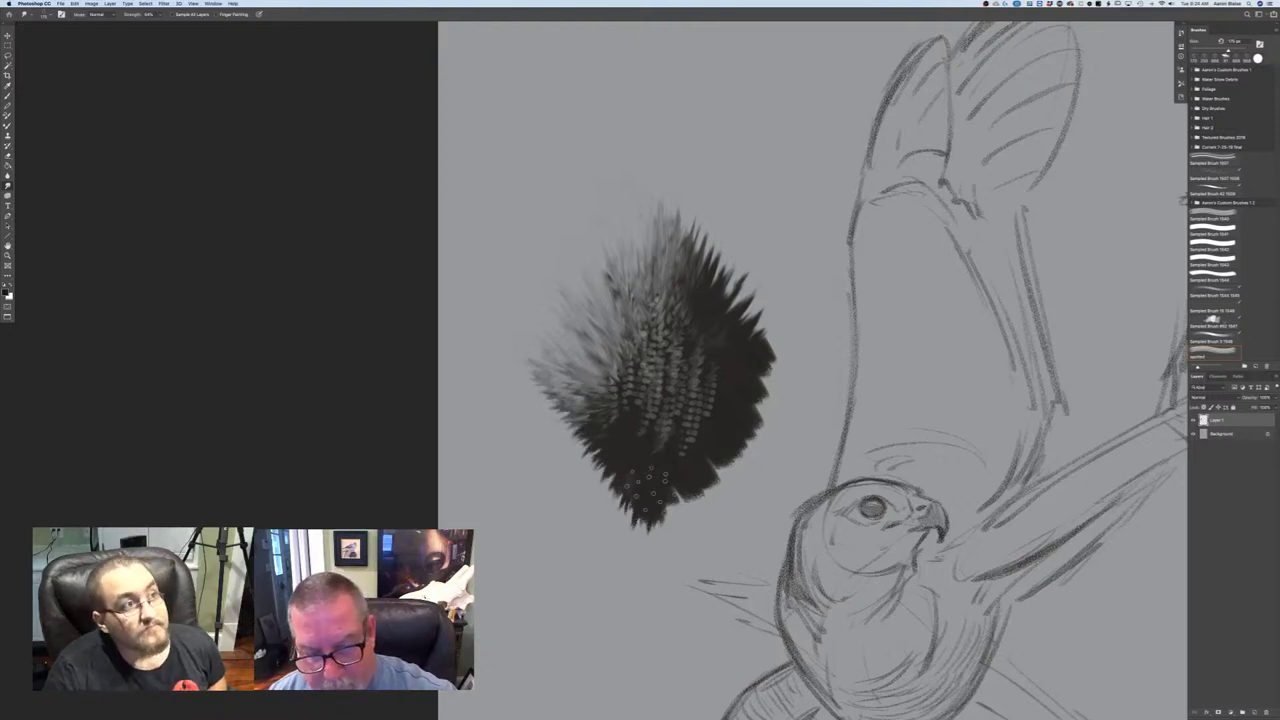
mouse_move(662, 476)
mouse_down()
mouse_move(650, 538)
mouse_move(694, 440)
mouse_move(730, 462)
mouse_move(760, 420)
mouse_move(740, 378)
mouse_move(782, 354)
mouse_move(778, 324)
mouse_up()
drag(734, 334, 756, 296)
mouse_move(676, 376)
mouse_down()
mouse_move(692, 326)
mouse_move(664, 312)
mouse_up()
mouse_move(648, 372)
mouse_down()
mouse_move(623, 438)
mouse_move(693, 428)
mouse_move(716, 385)
mouse_move(688, 292)
mouse_up()
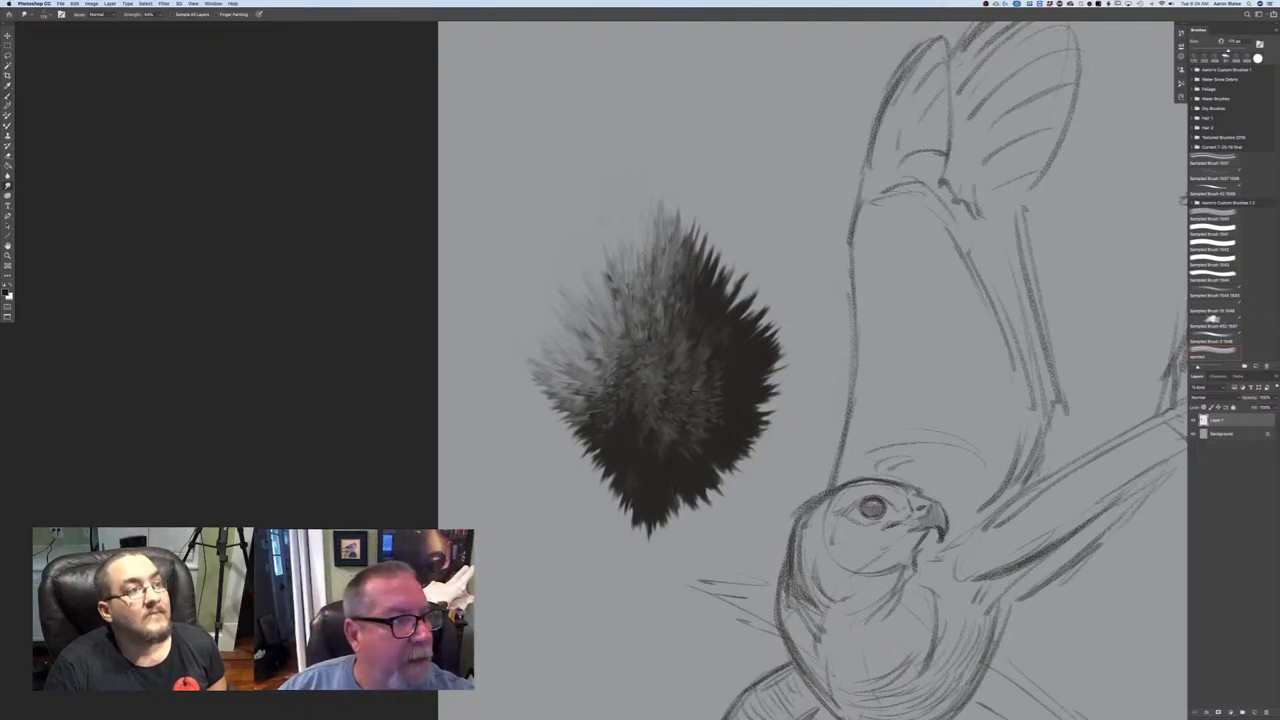
- Lasso the smudged fur patch, delete it from the layer and clear the selection
key(l)
mouse_move(528, 430)
mouse_down()
mouse_move(615, 118)
mouse_move(758, 228)
mouse_move(823, 385)
mouse_move(745, 520)
mouse_move(626, 568)
mouse_move(544, 449)
mouse_up()
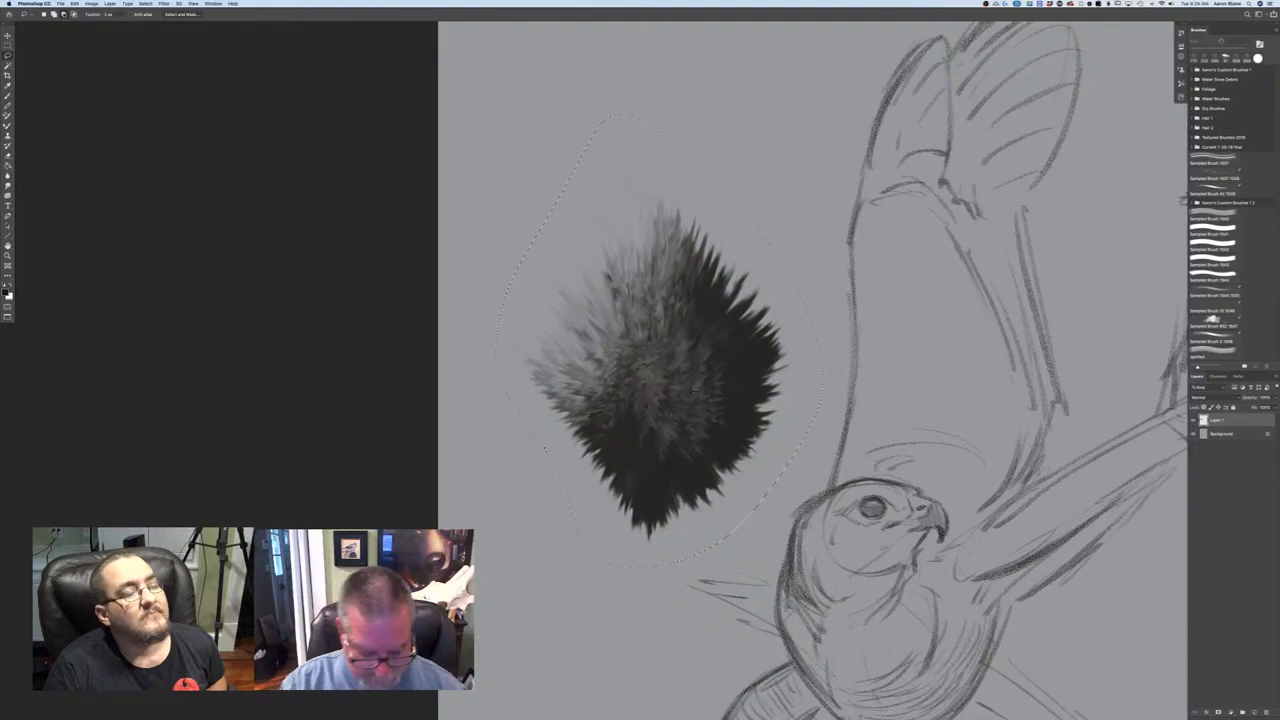
key(Delete)
key(ctrl+d)
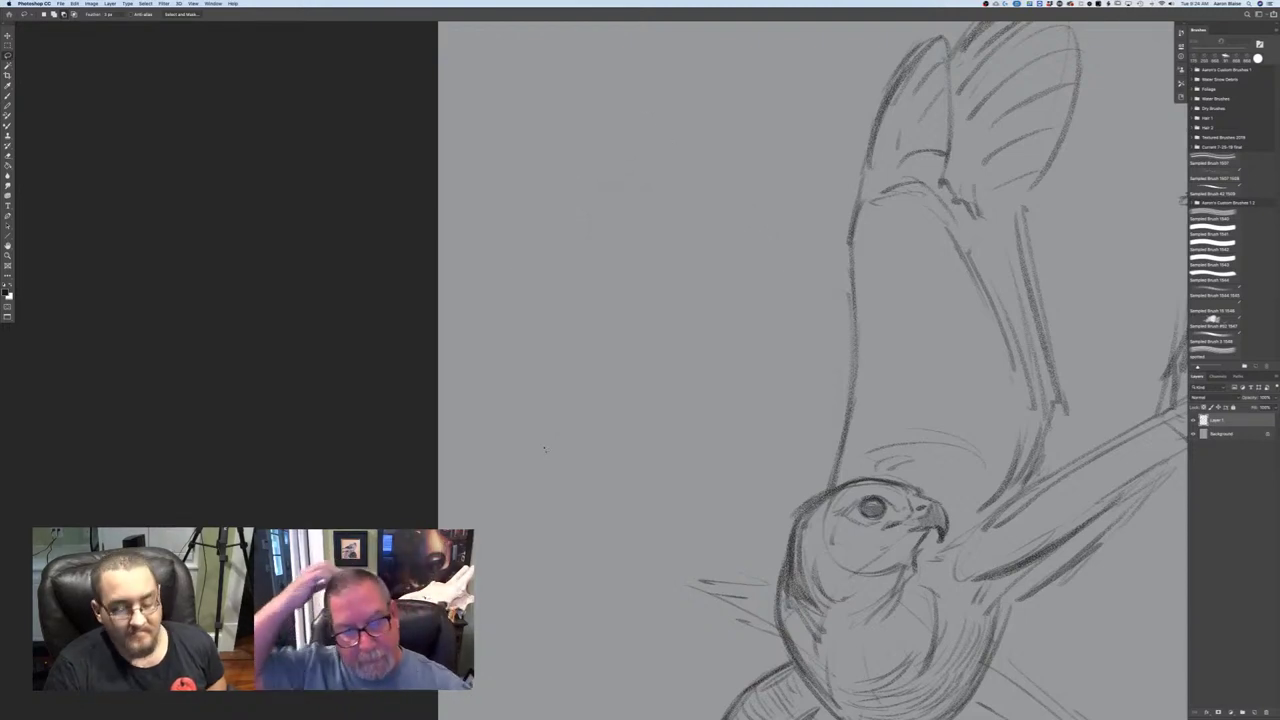
- Switch back to the Brush tool and pick a sketching brush tip for continuing the hawk drawing
drag(370, 386, 10, 235)
drag(294, 475, 463, 409)
scroll(463, 409, right, 2)
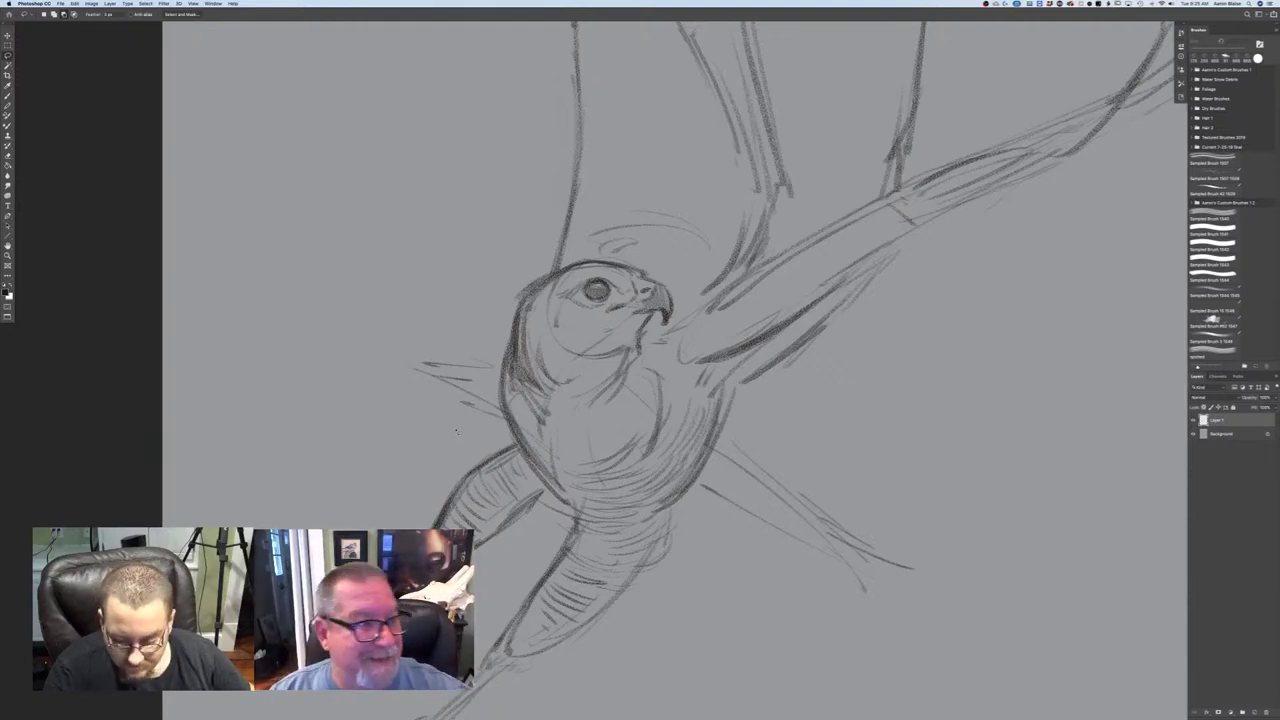
click(12, 104)
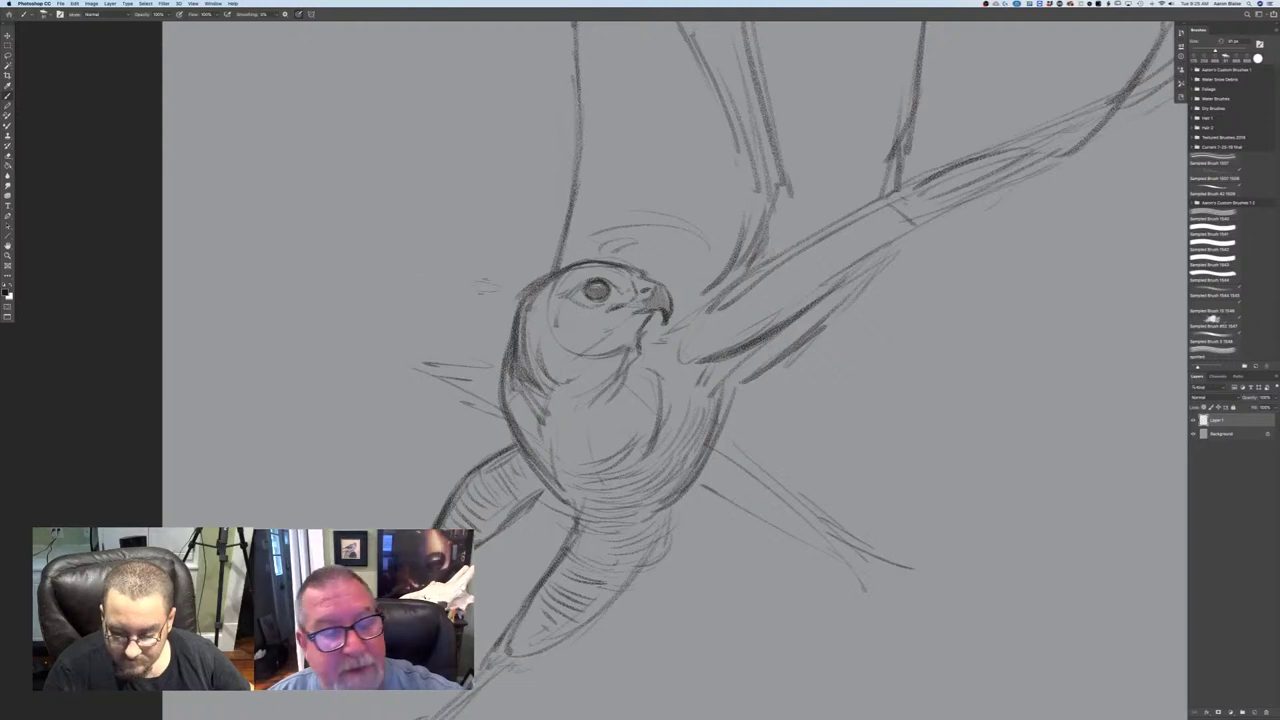
click(44, 15)
click(30, 88)
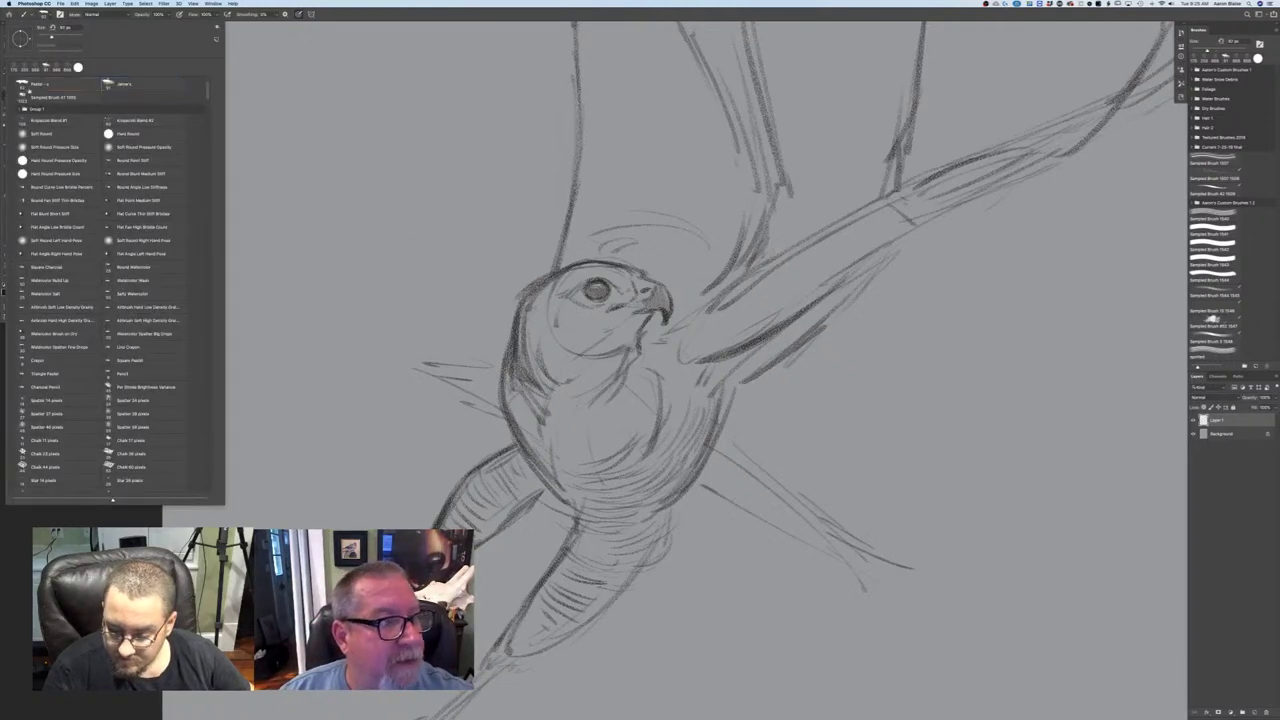
click(170, 521)
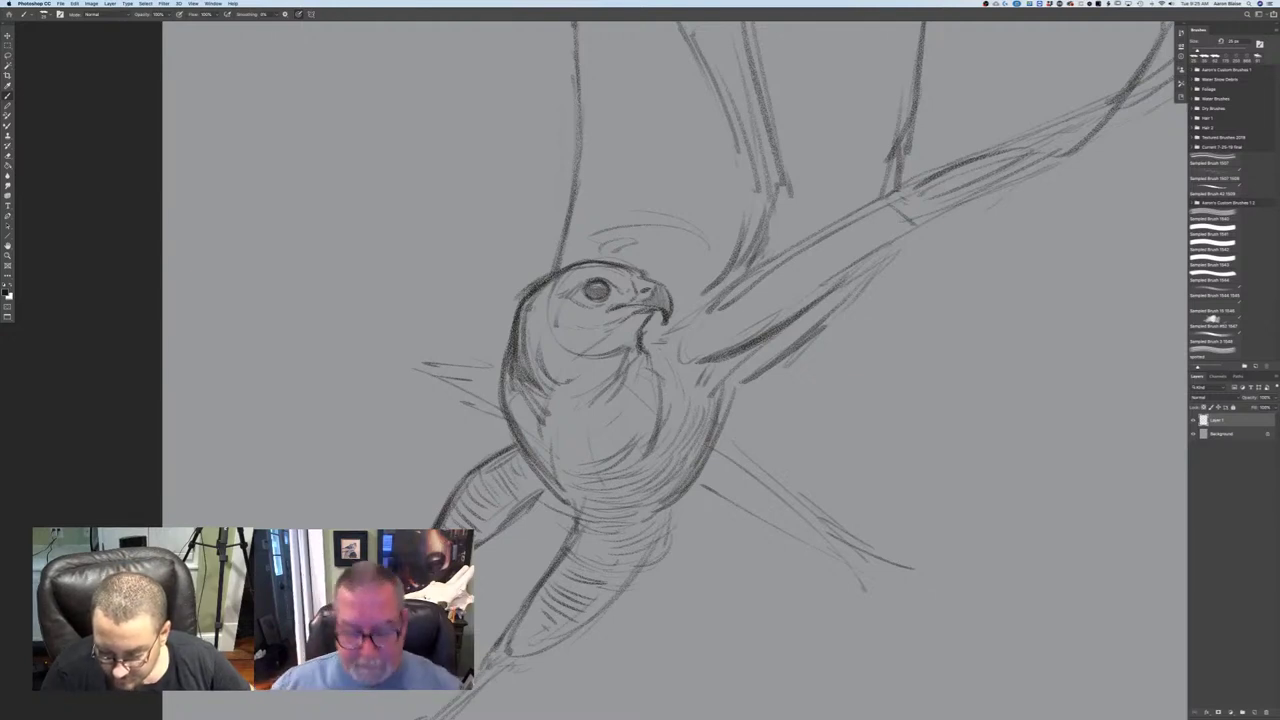
- Sketch the lower contour of the top flight feather beneath the leading edge of the far raised wing
key(super+minus)
key(super+minus)
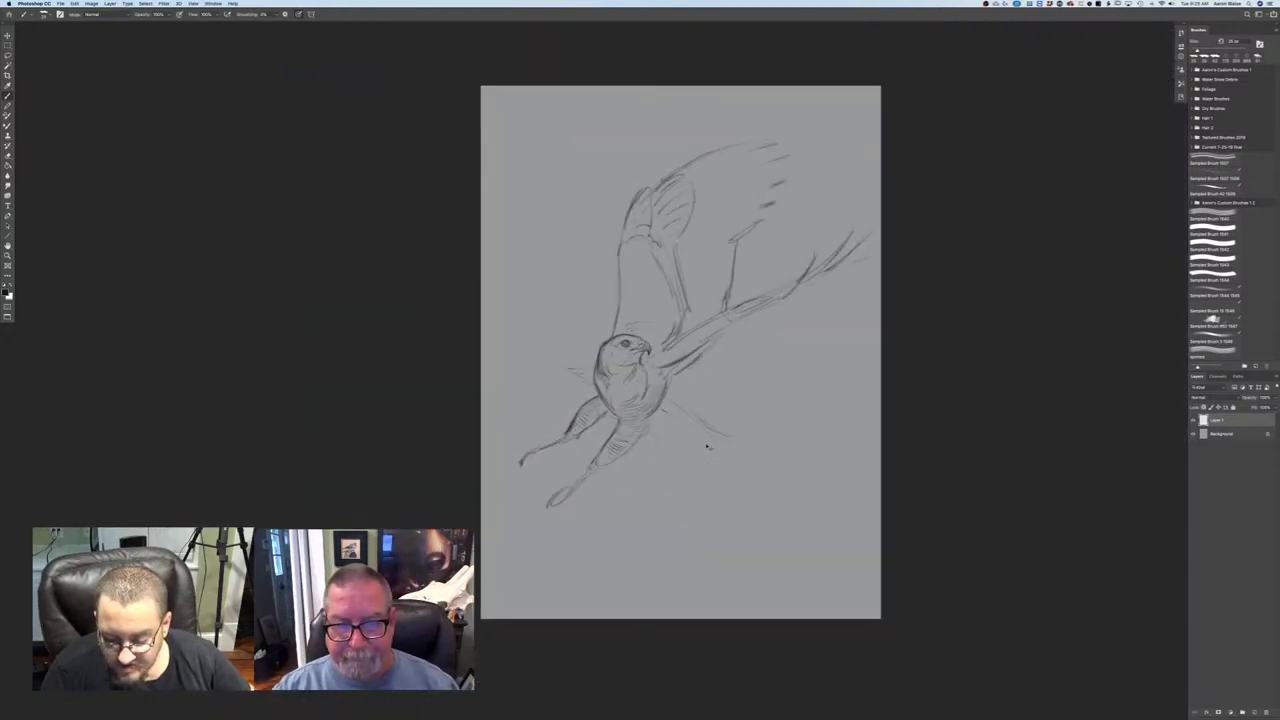
key(super+plus)
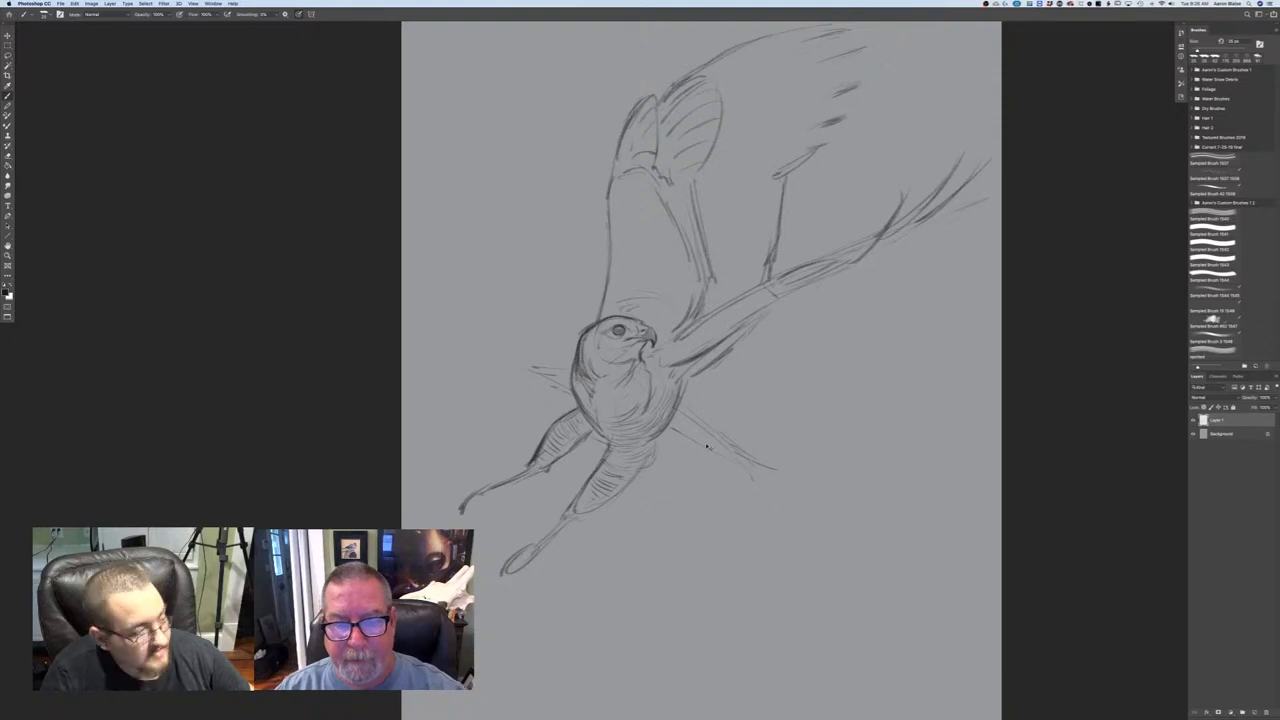
key(super+plus)
key(super+plus)
drag(446, 92, 283, 391)
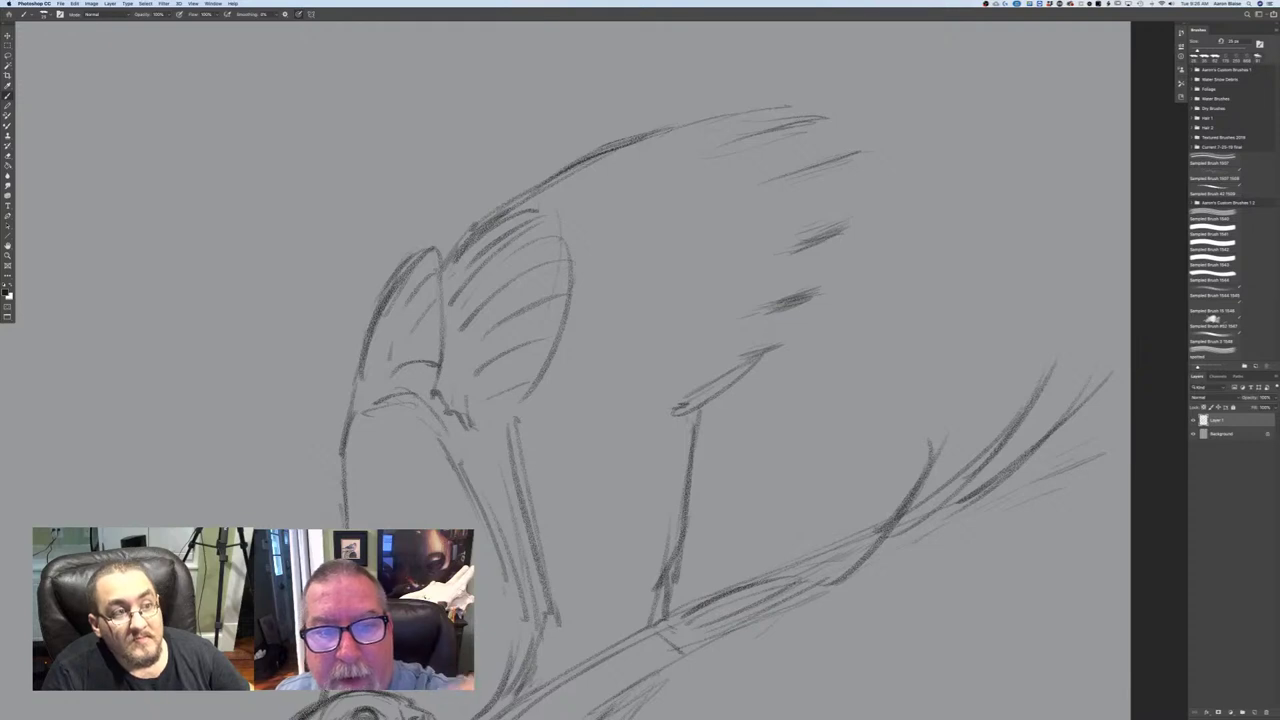
drag(252, 322, 249, 408)
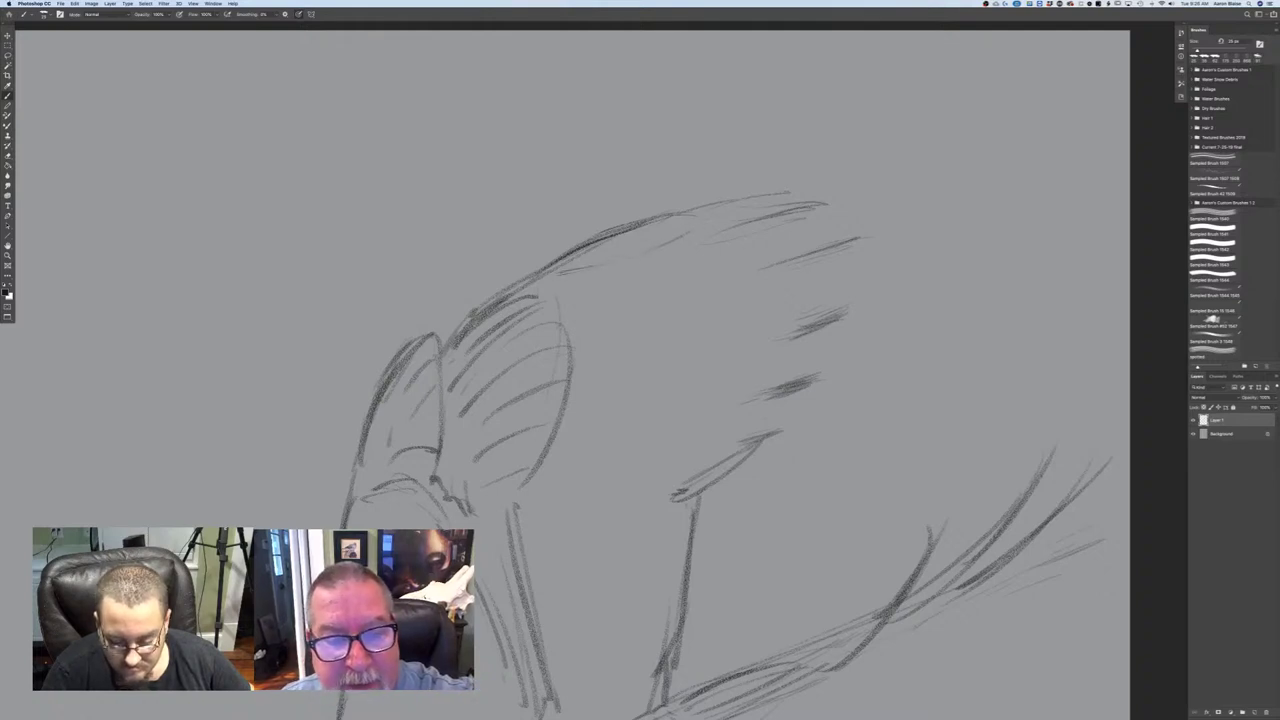
drag(546, 274, 590, 267)
drag(508, 297, 550, 275)
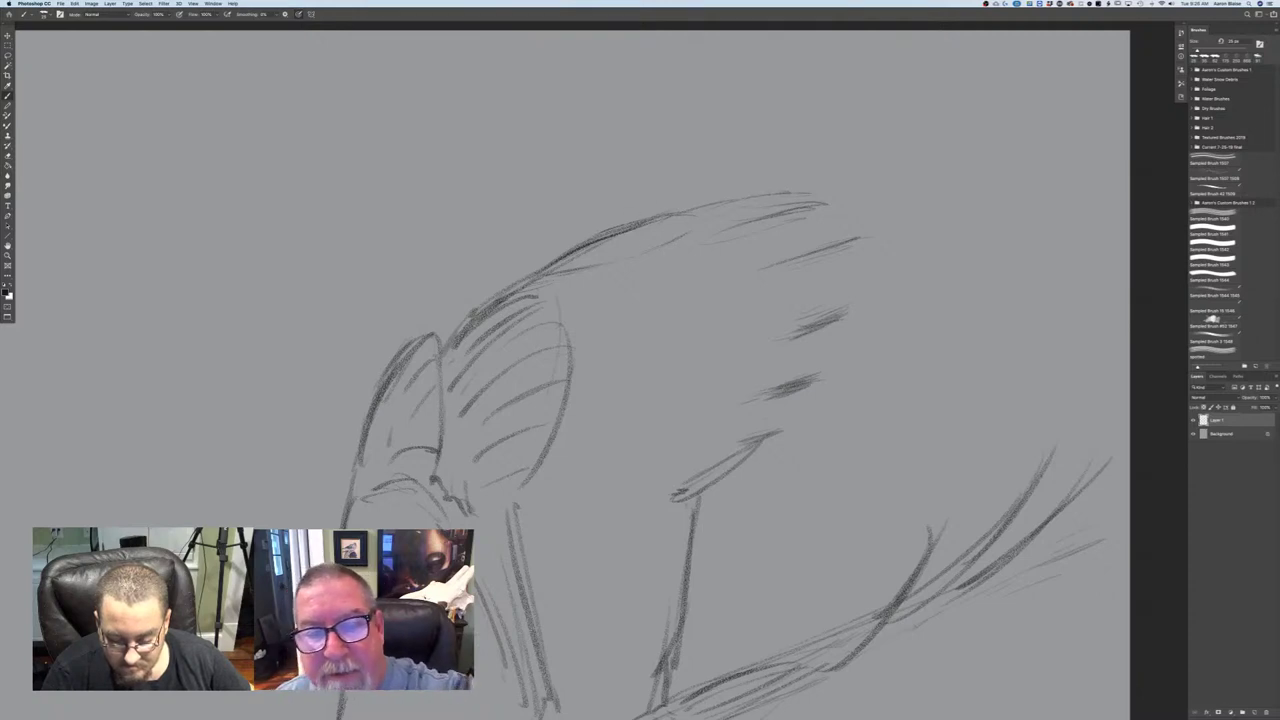
drag(690, 234, 489, 301)
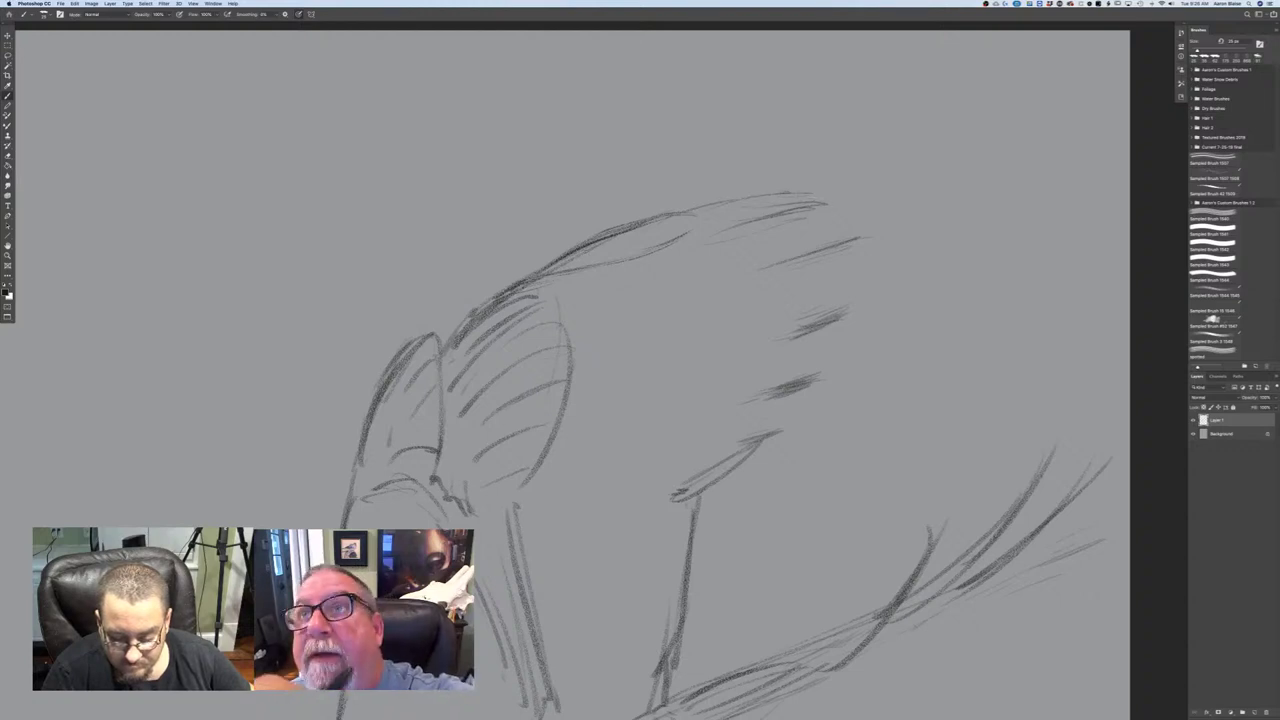
- Reinforce the pointed tip of the top flight feather and sketch the upper edge of the feather below it
drag(816, 194, 688, 210)
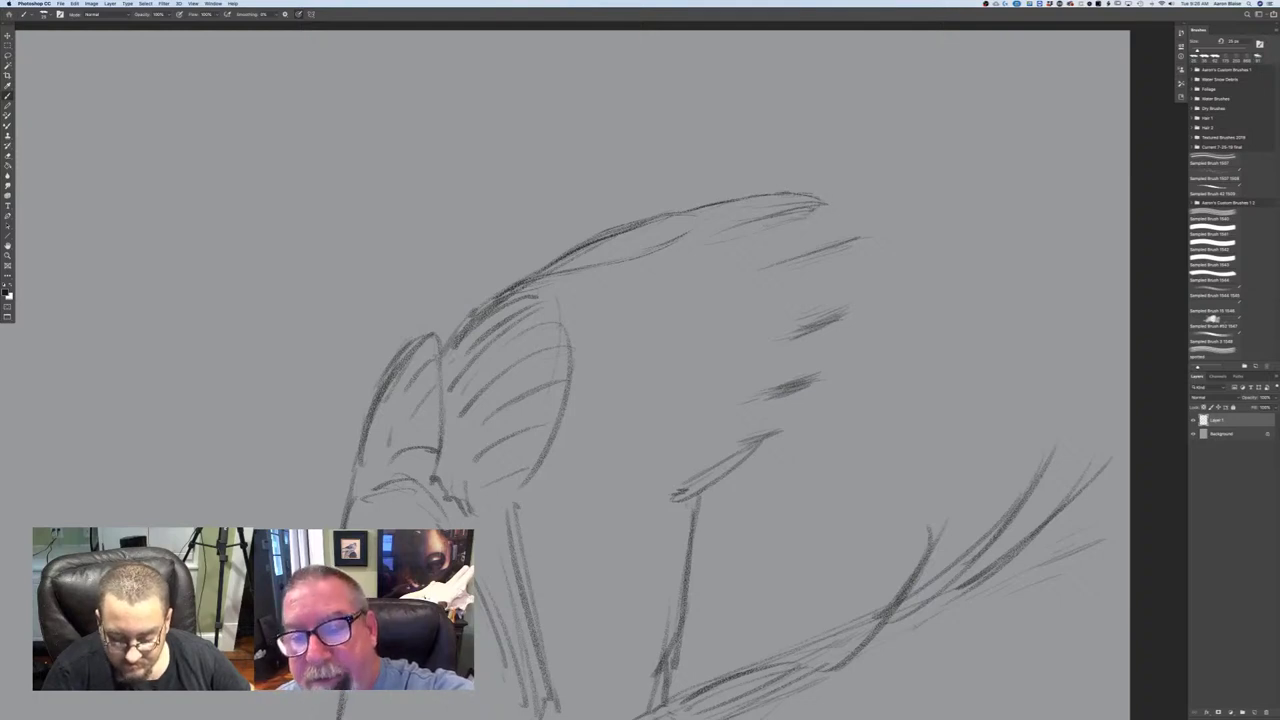
drag(788, 221, 730, 238)
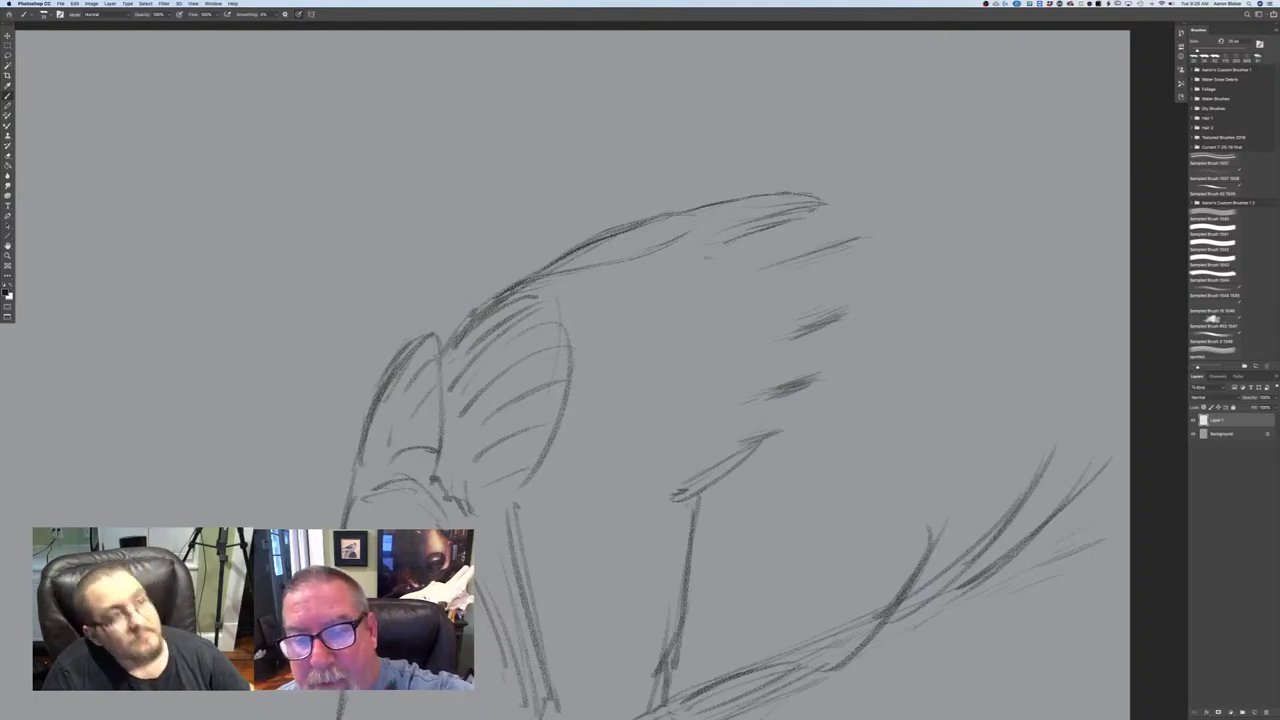
drag(726, 242, 702, 257)
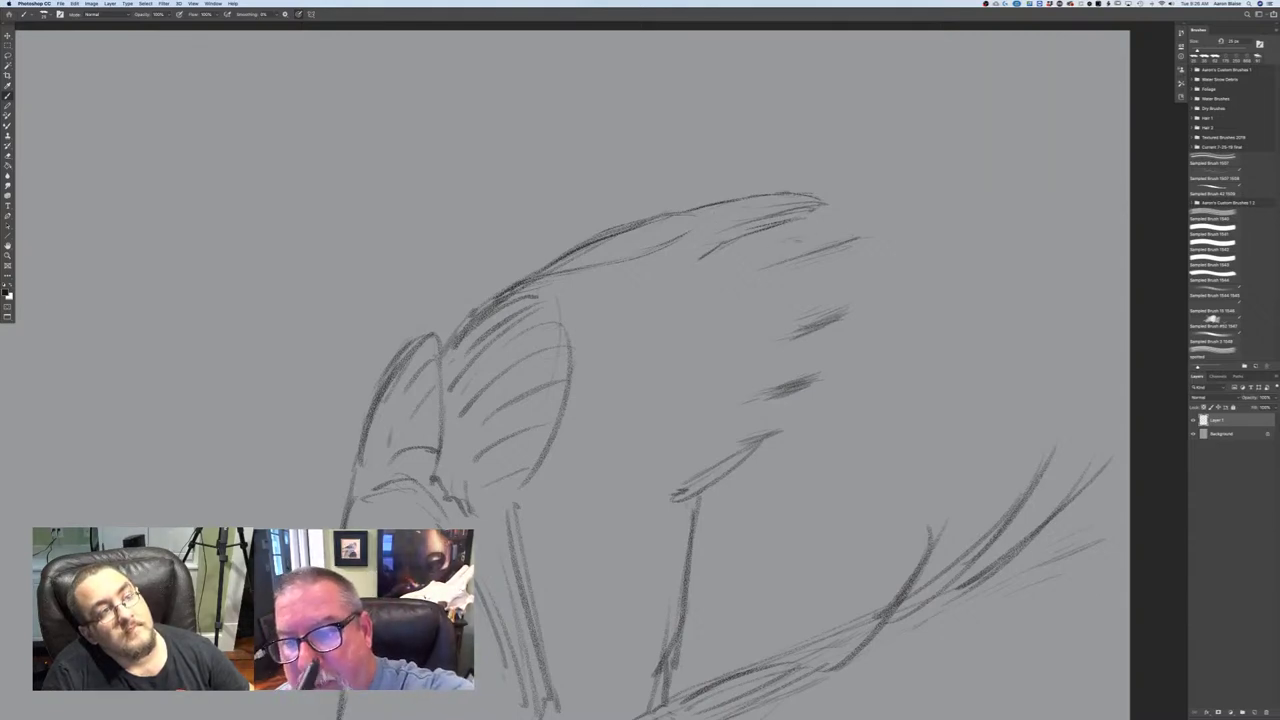
- Extend the second flight feather's upper edge back to the wing, outline its tip and underside, and sketch the third feather's upper edge and tip
drag(790, 240, 560, 296)
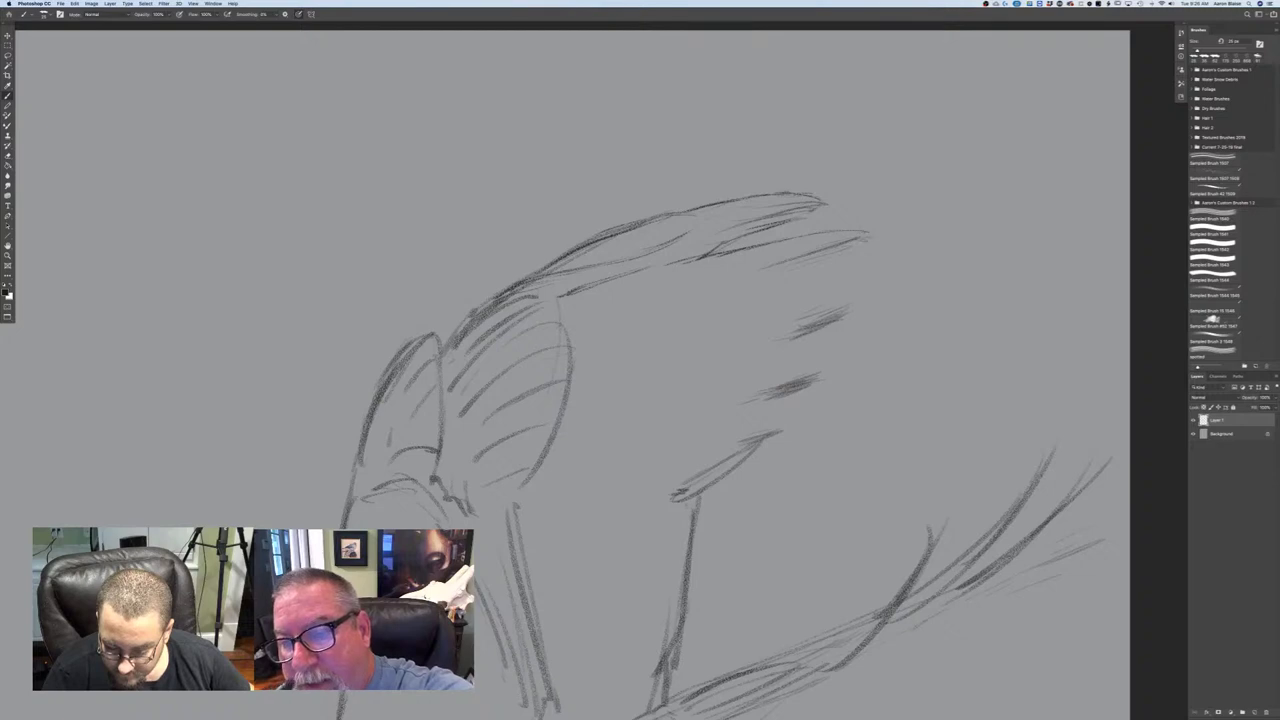
drag(868, 244, 712, 308)
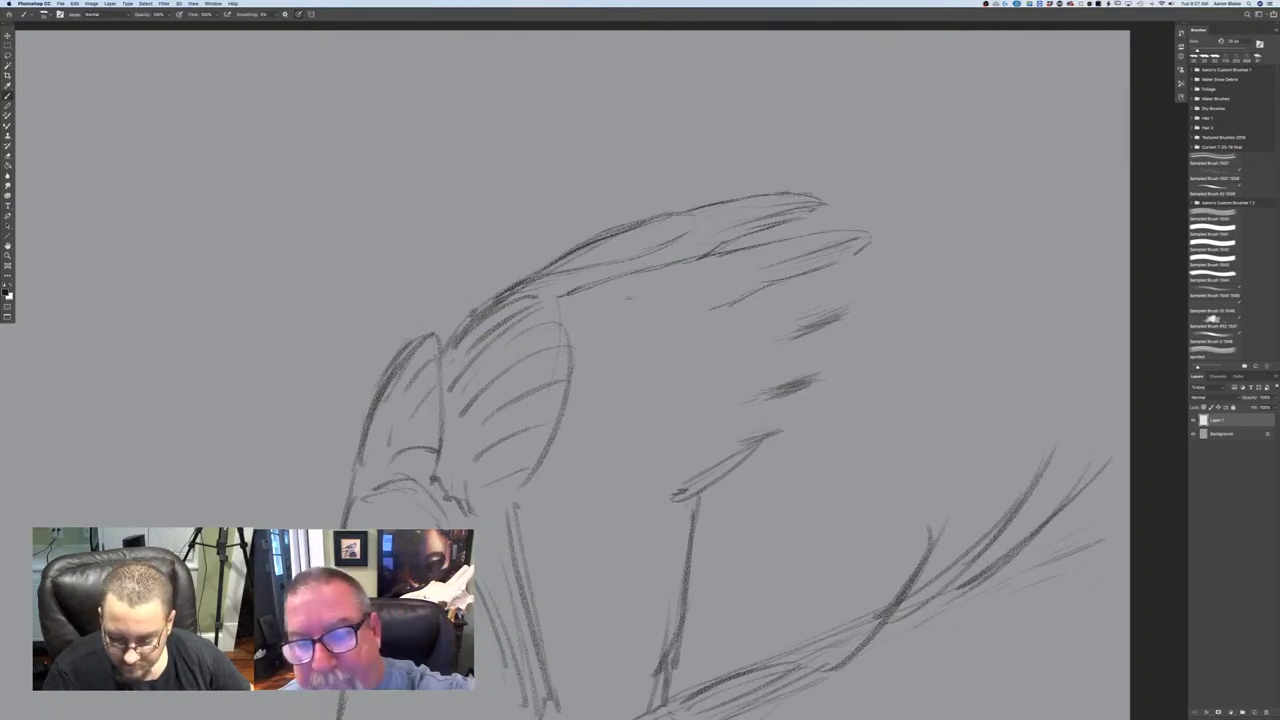
drag(851, 295, 834, 328)
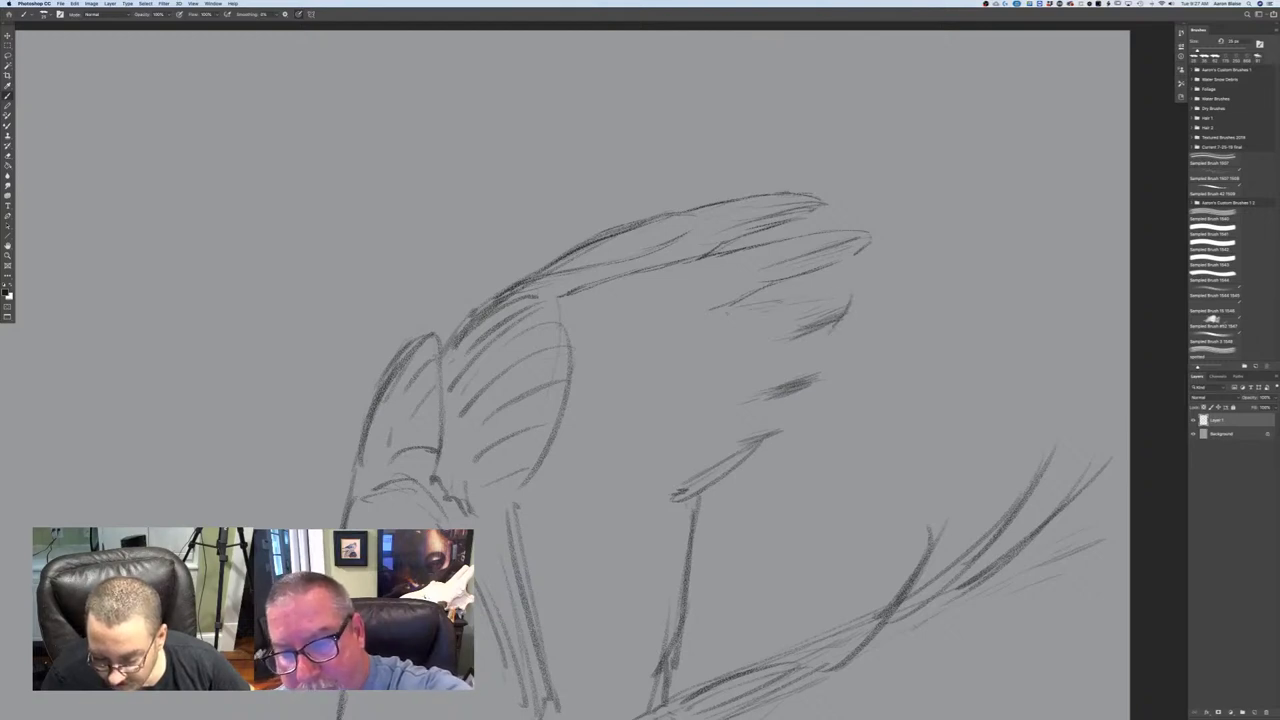
mouse_move(760, 304)
mouse_down()
mouse_move(570, 336)
mouse_move(586, 289)
mouse_up()
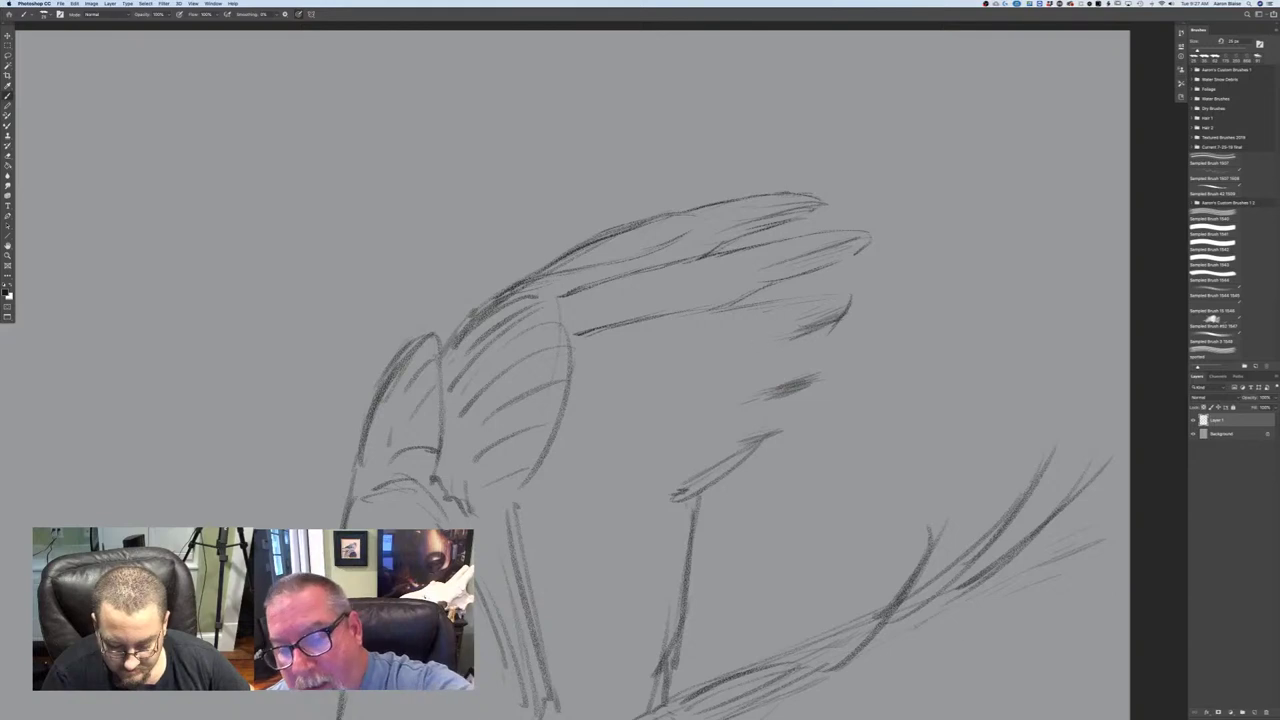
- Sketch the third flight feather's underside and outline the fourth feather's upper edge and rounded tip
drag(834, 328, 733, 363)
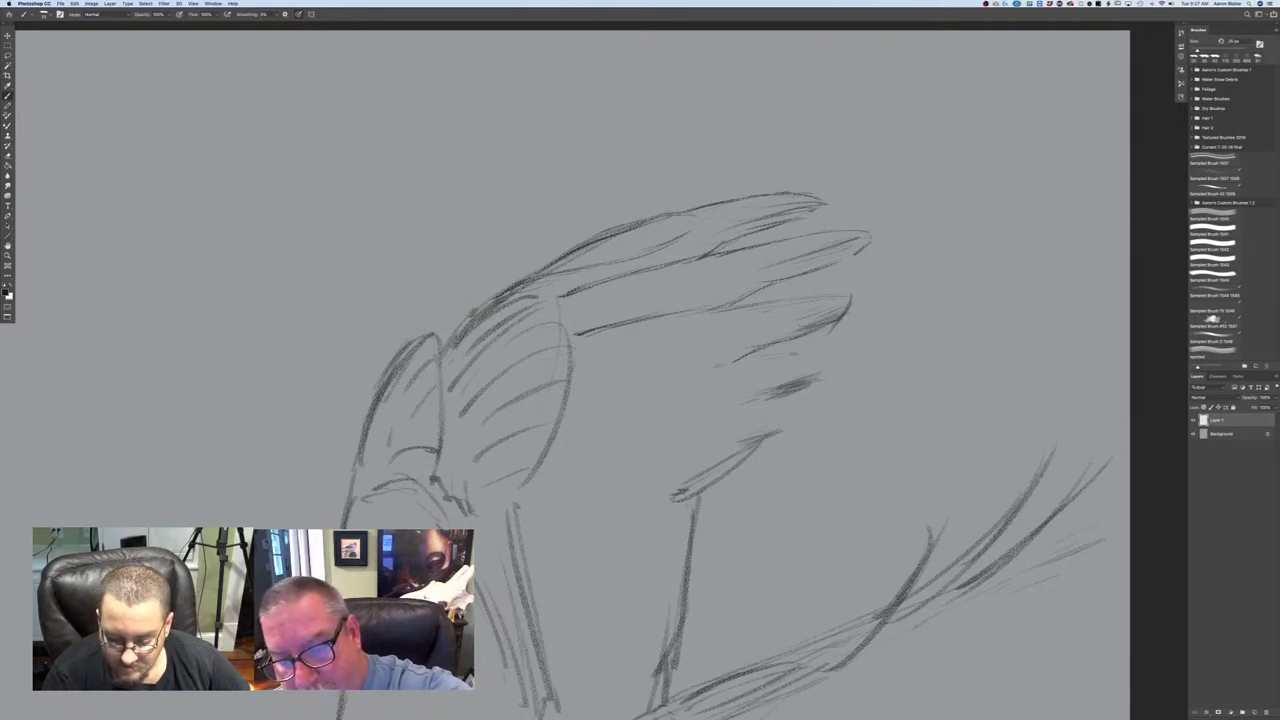
drag(788, 353, 696, 365)
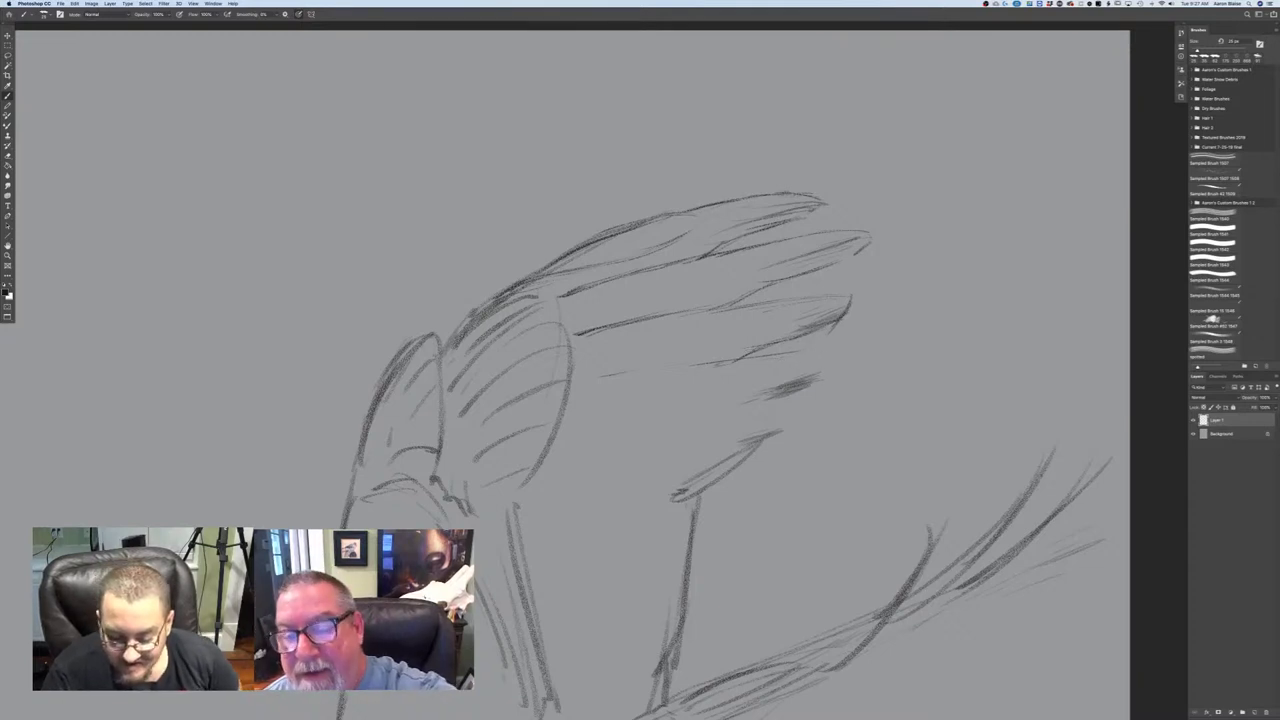
mouse_move(824, 367)
mouse_down()
mouse_move(812, 384)
mouse_move(822, 372)
mouse_up()
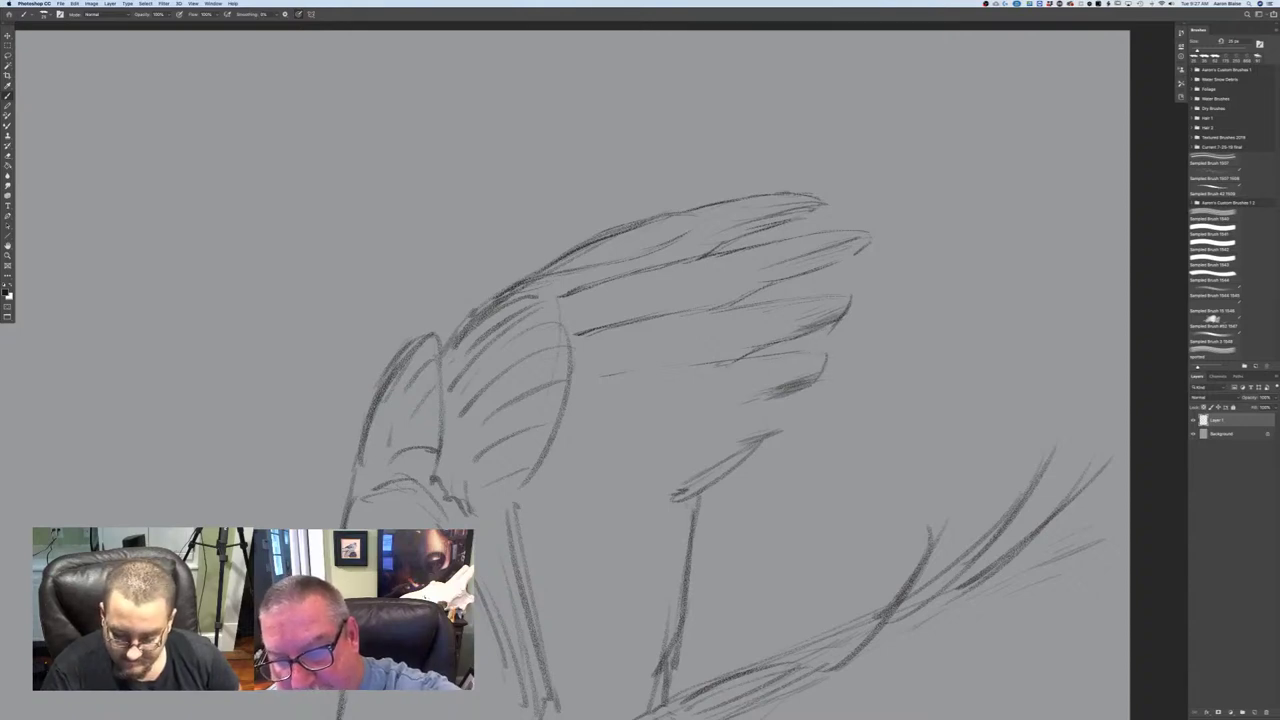
drag(601, 381, 632, 376)
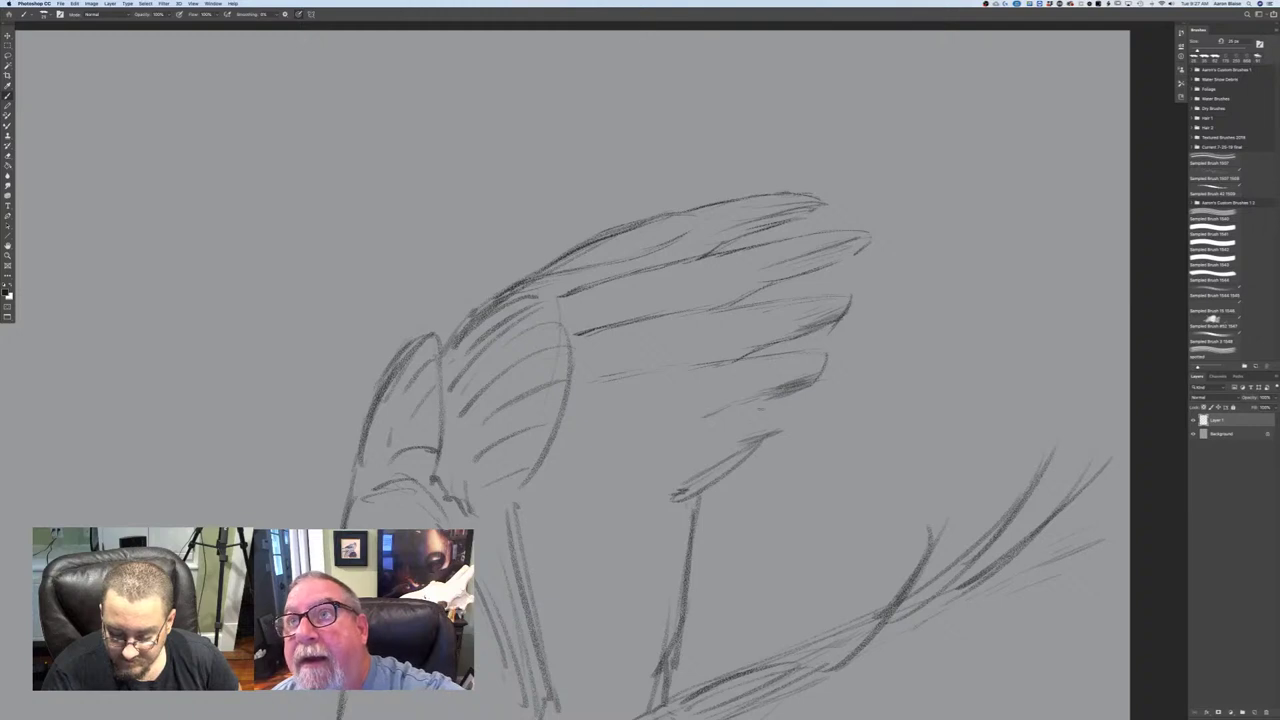
- Outline and darken the fifth flight feather's tip, run its upper edge back to the wing, and sketch its arched lower contour
drag(789, 406, 764, 444)
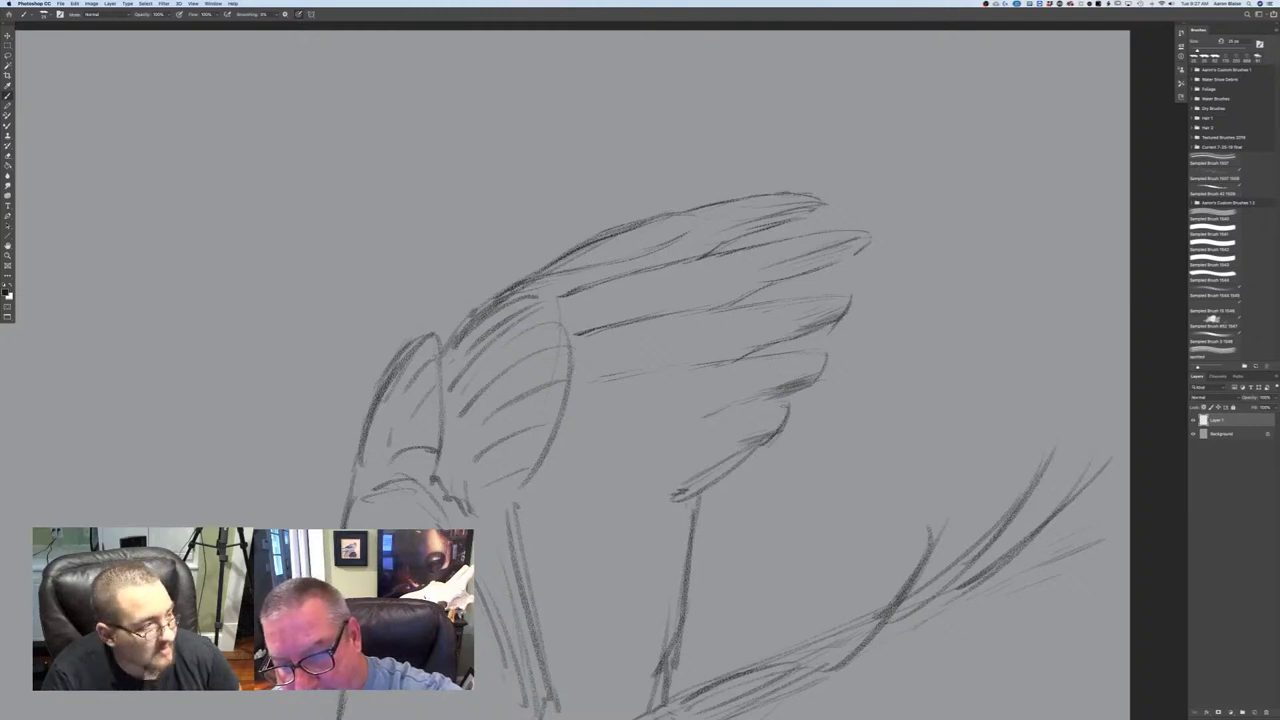
drag(600, 426, 702, 412)
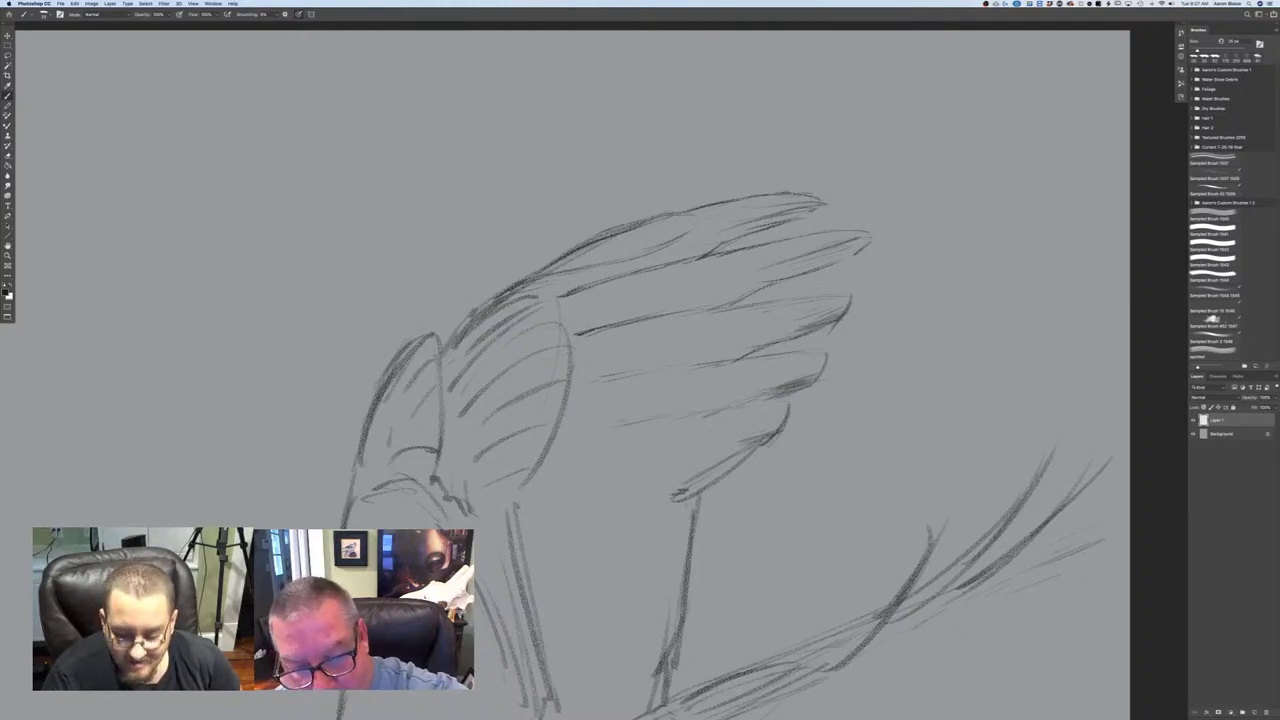
drag(590, 426, 561, 436)
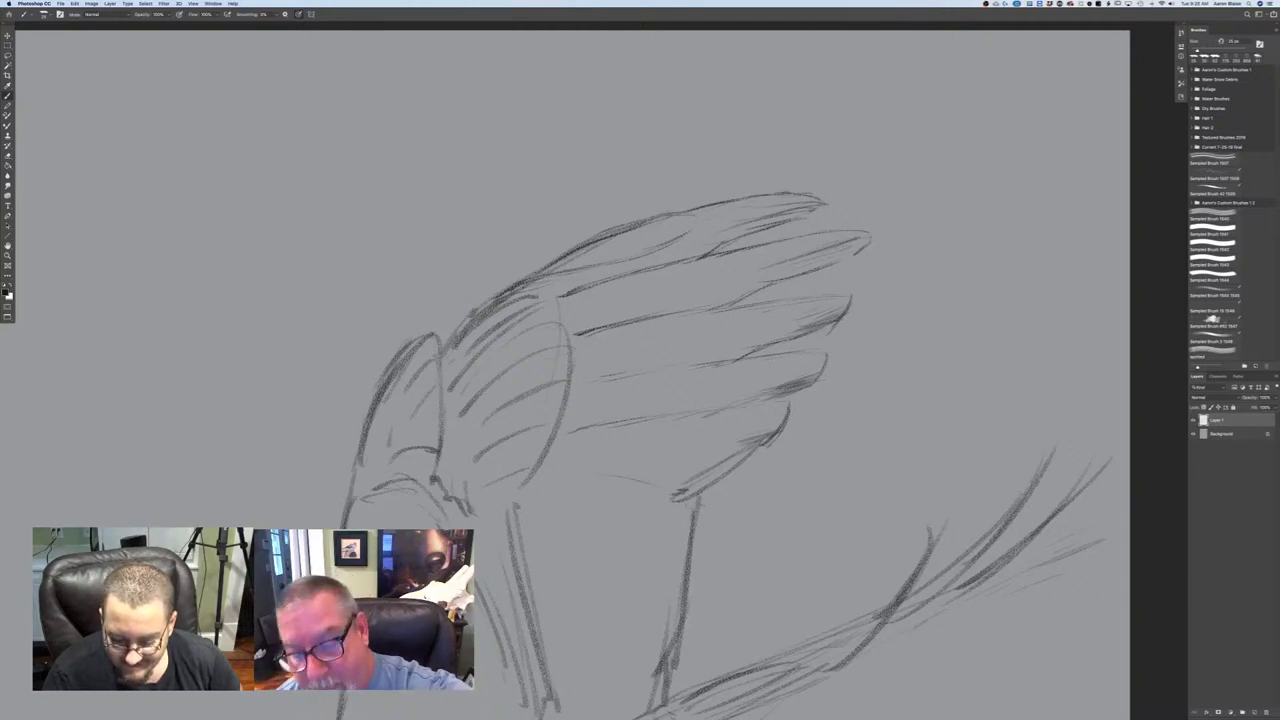
mouse_move(772, 440)
mouse_down()
mouse_move(700, 491)
mouse_move(690, 458)
mouse_move(697, 495)
mouse_move(721, 483)
mouse_up()
drag(712, 458, 698, 456)
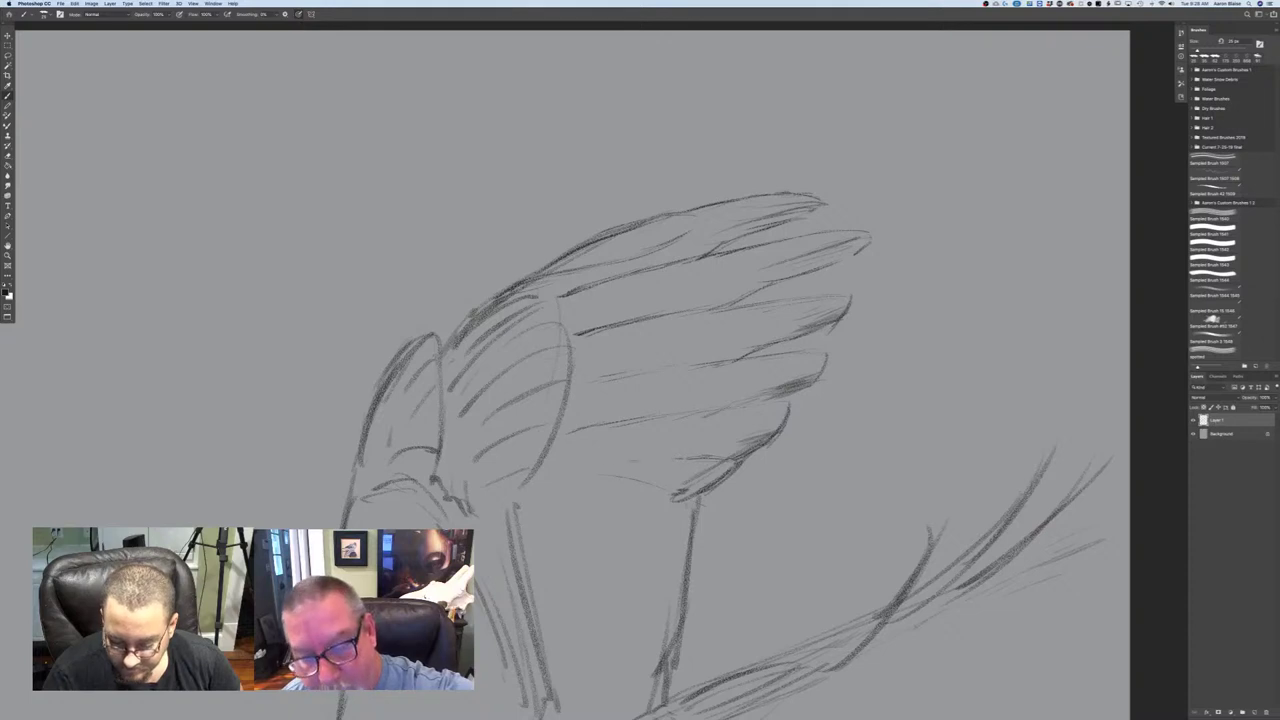
mouse_move(546, 470)
mouse_down()
mouse_move(618, 460)
mouse_move(697, 486)
mouse_move(702, 506)
mouse_up()
drag(628, 465, 676, 473)
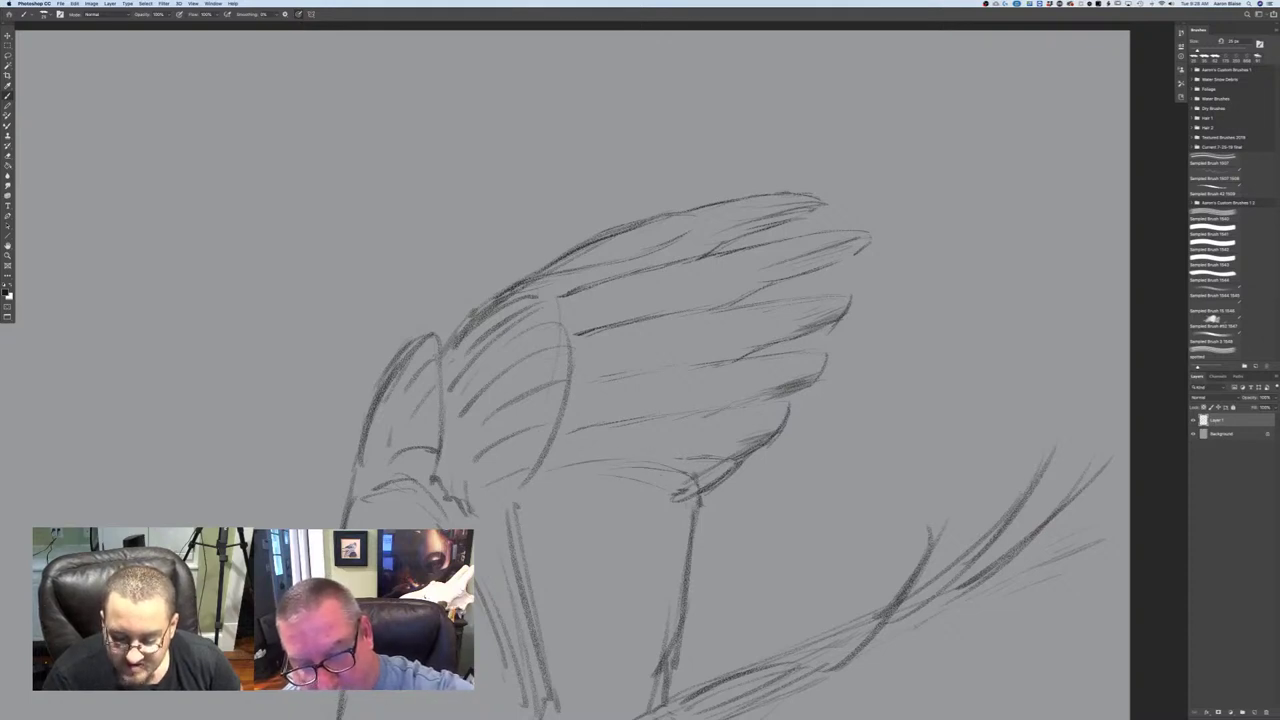
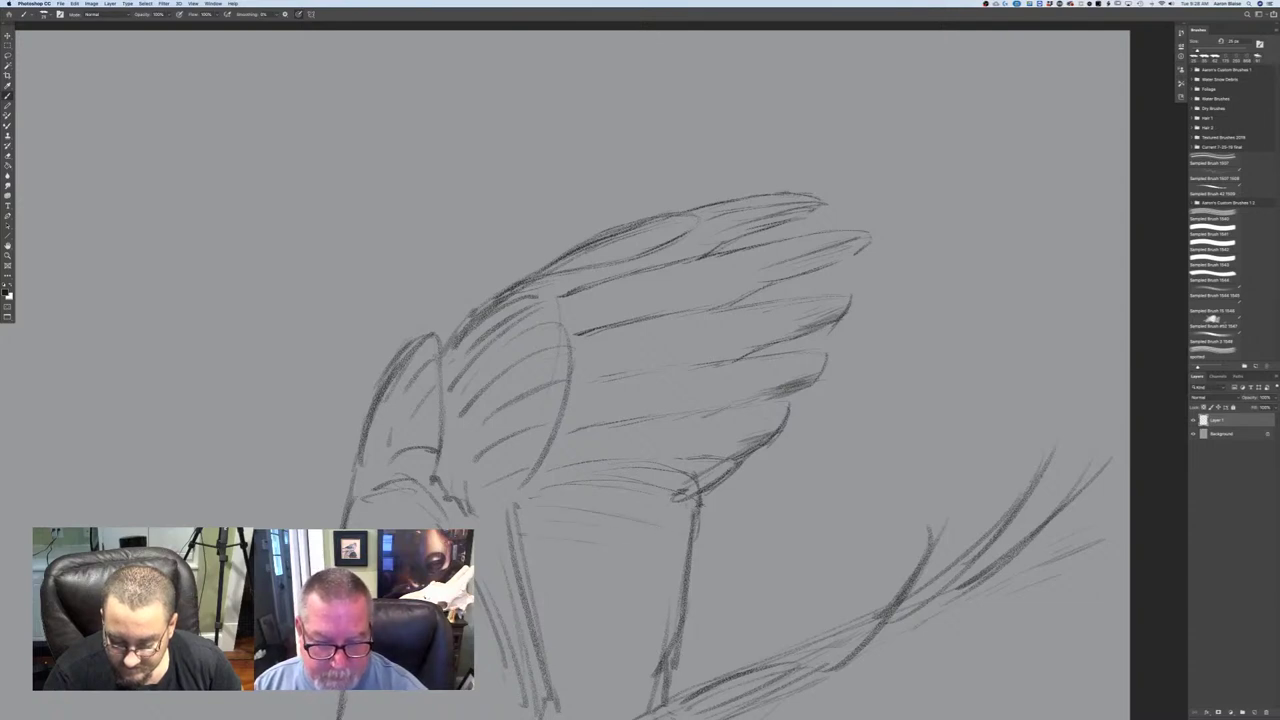
- Sketch curved feather lines across the inner section of the far wing, continuing down toward the near wing
drag(545, 538, 686, 578)
drag(605, 587, 518, 570)
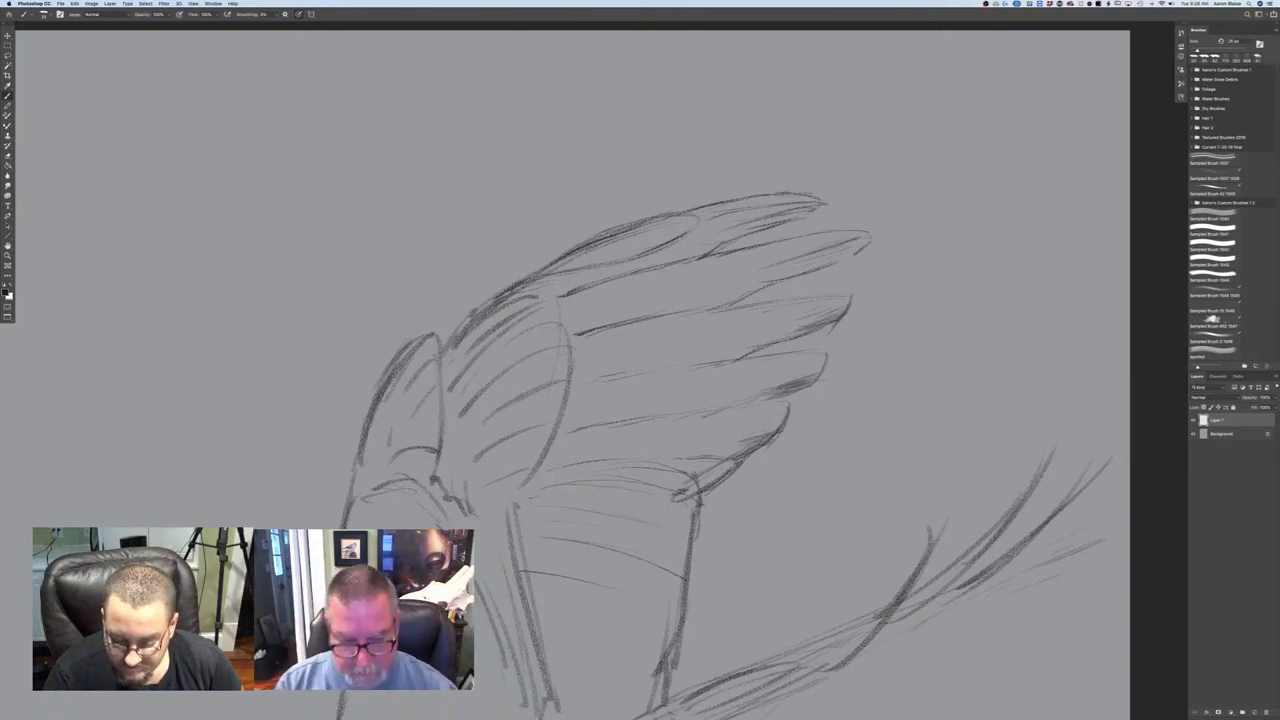
scroll(640, 370, down, 5)
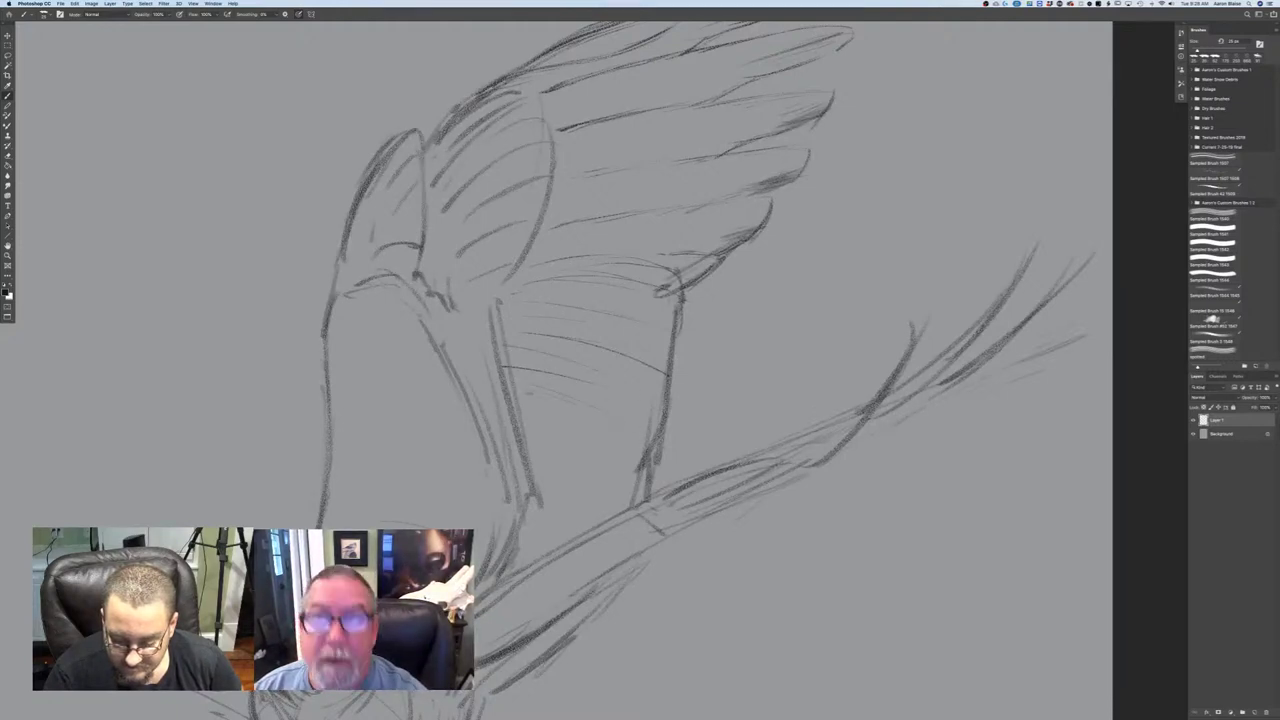
drag(544, 416, 624, 456)
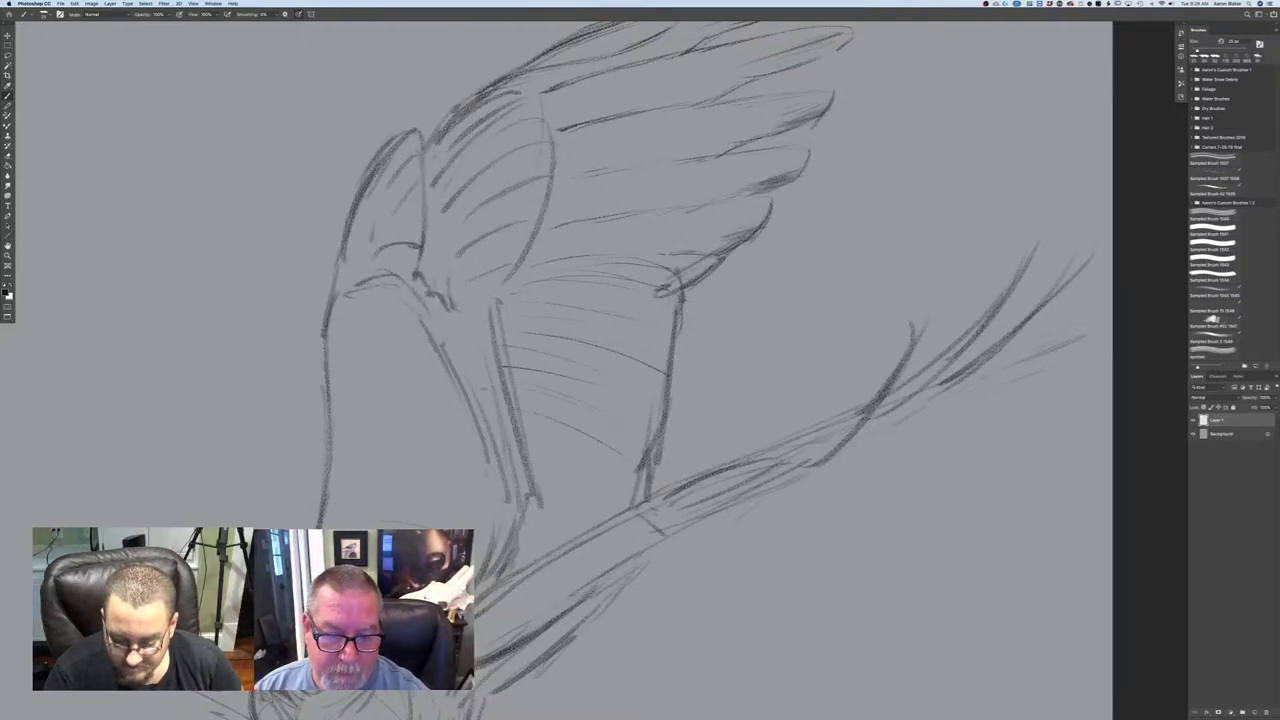
mouse_move(524, 436)
mouse_down()
mouse_move(596, 468)
mouse_move(592, 498)
mouse_up()
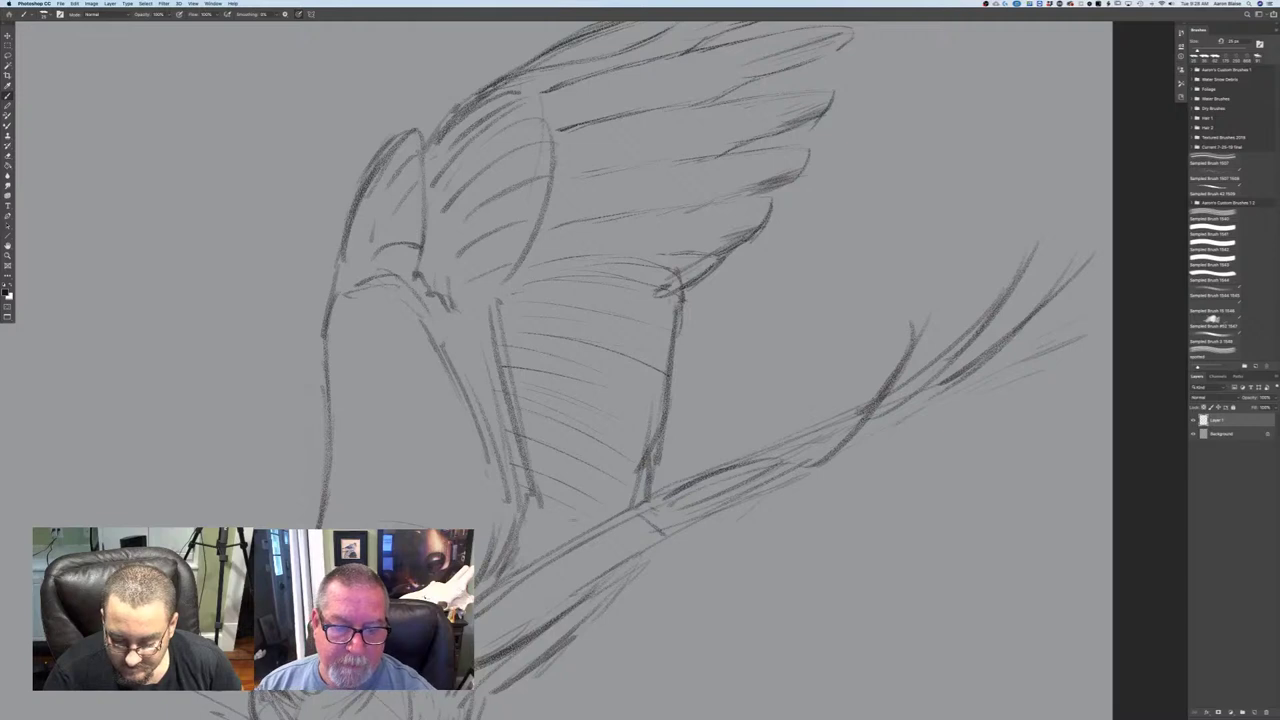
- Add a new layer and rough in a small round bird head with a beak in the empty area below the hawk
key(super+minus)
key(super+minus)
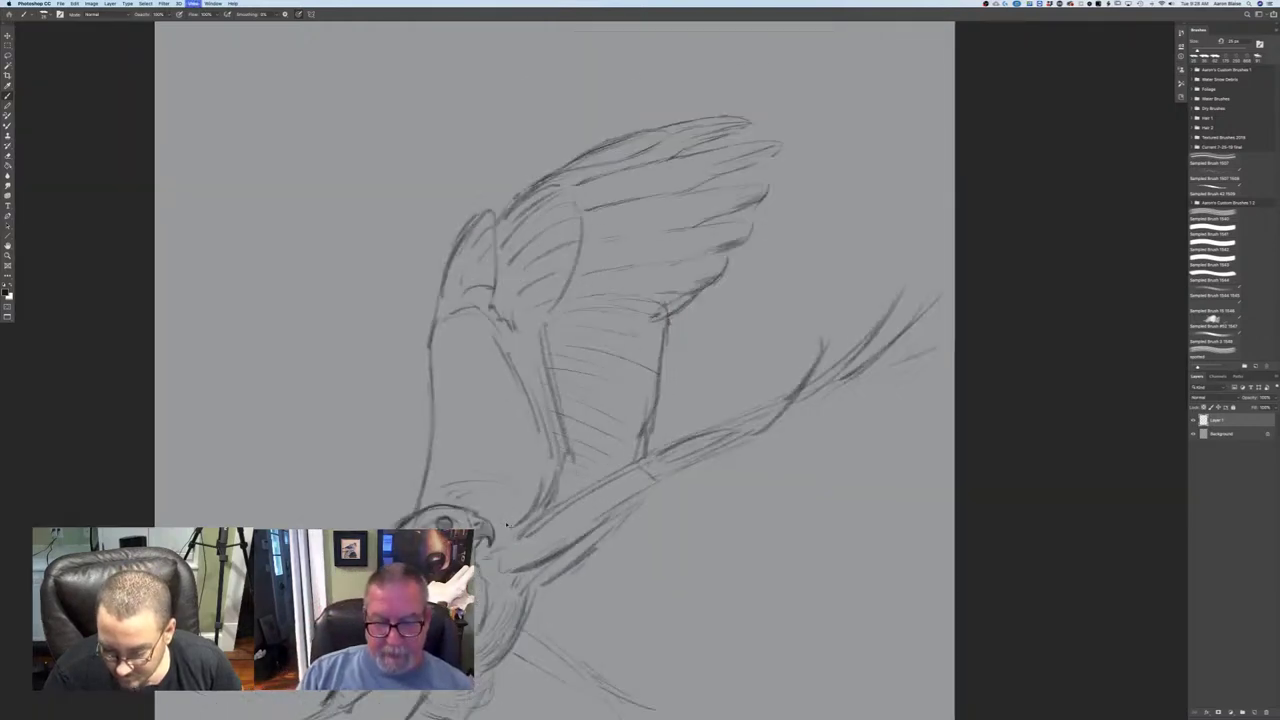
key(super+plus)
key(super+minus)
key(super+minus)
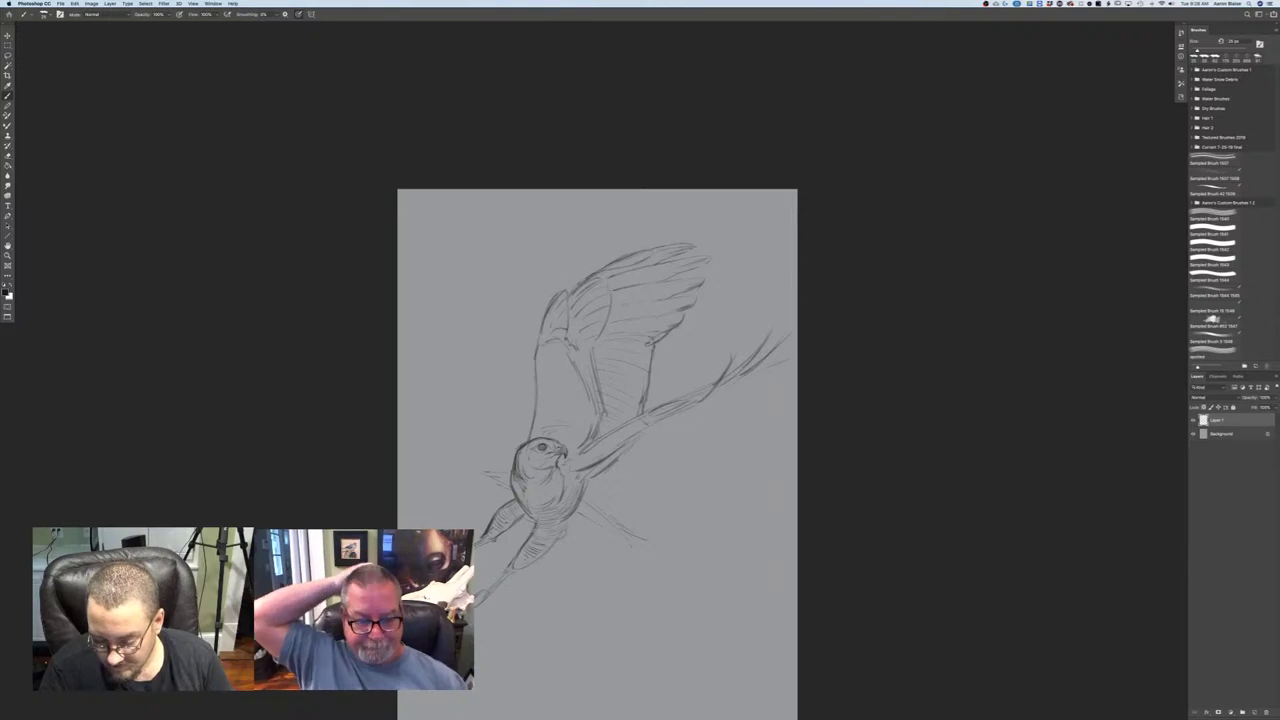
key(ctrl+plus)
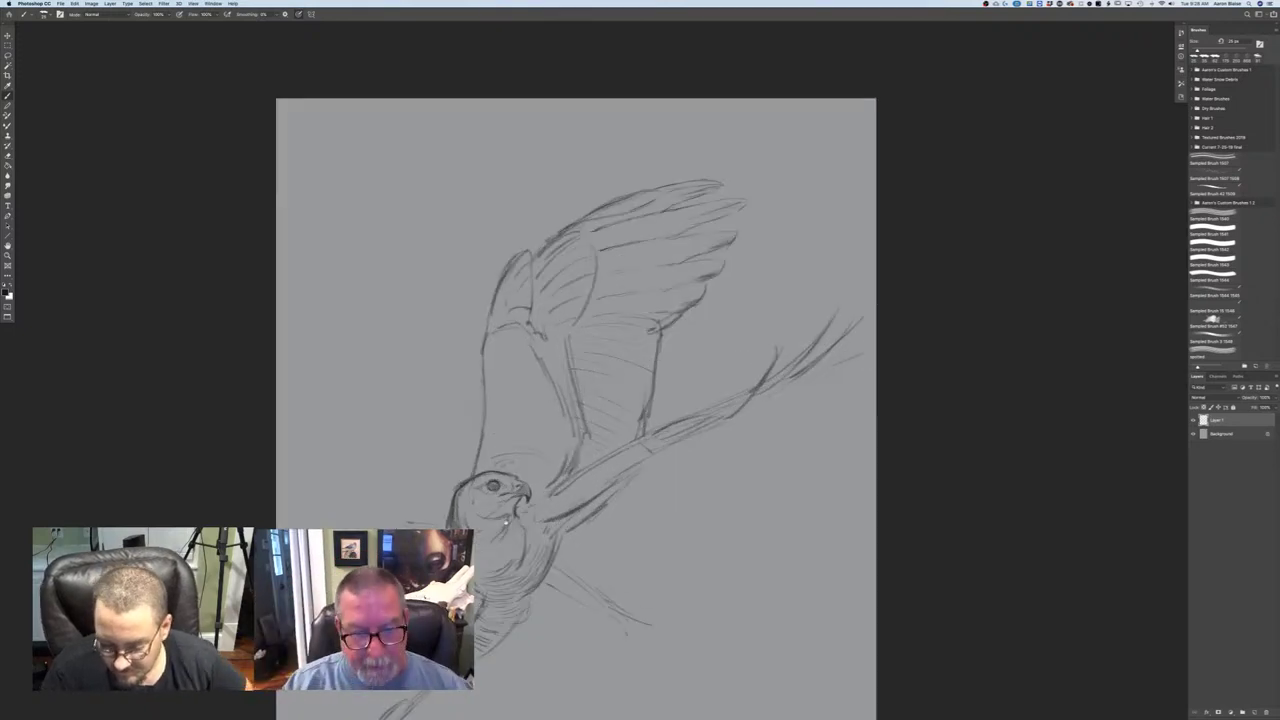
drag(218, 541, 355, 395)
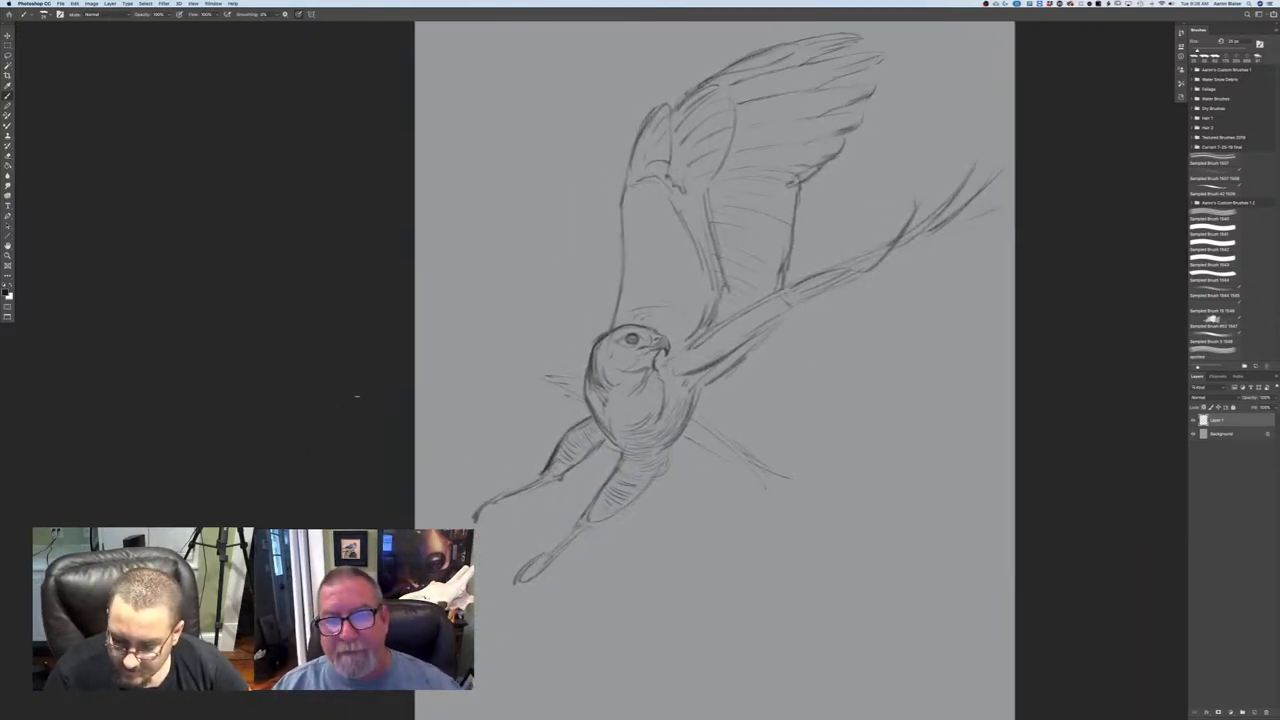
drag(313, 484, 143, 391)
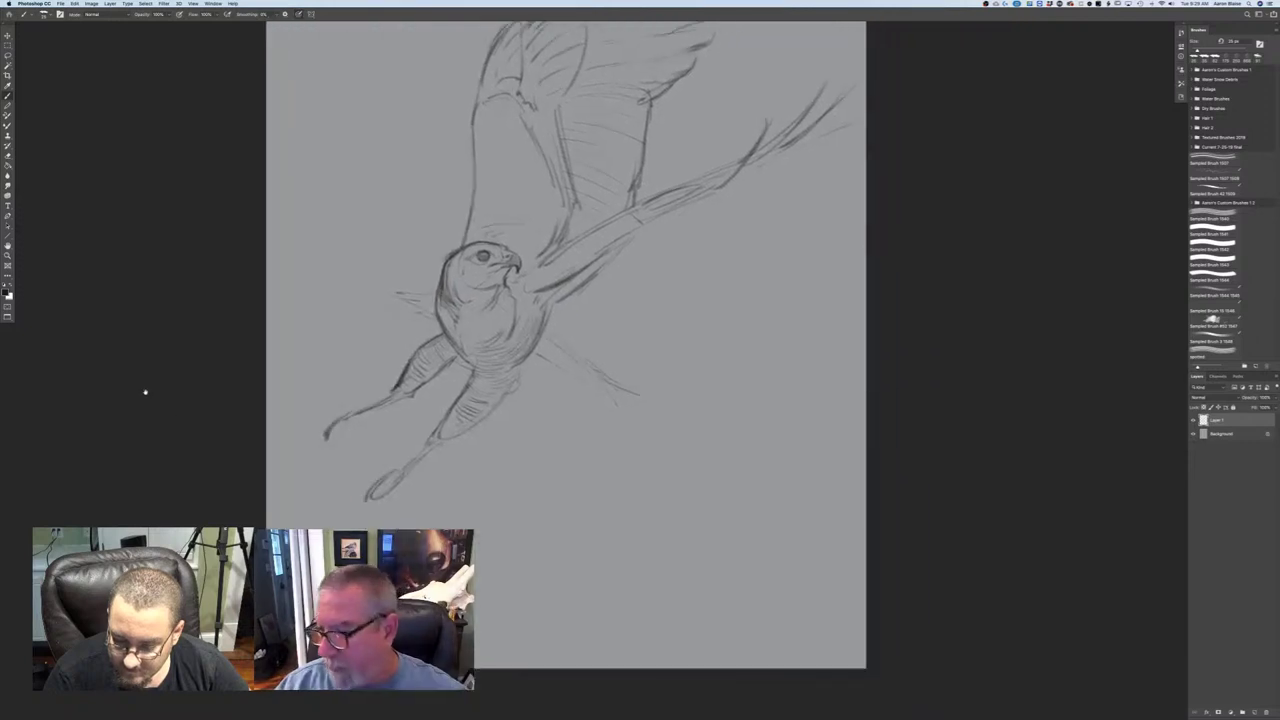
click(1253, 712)
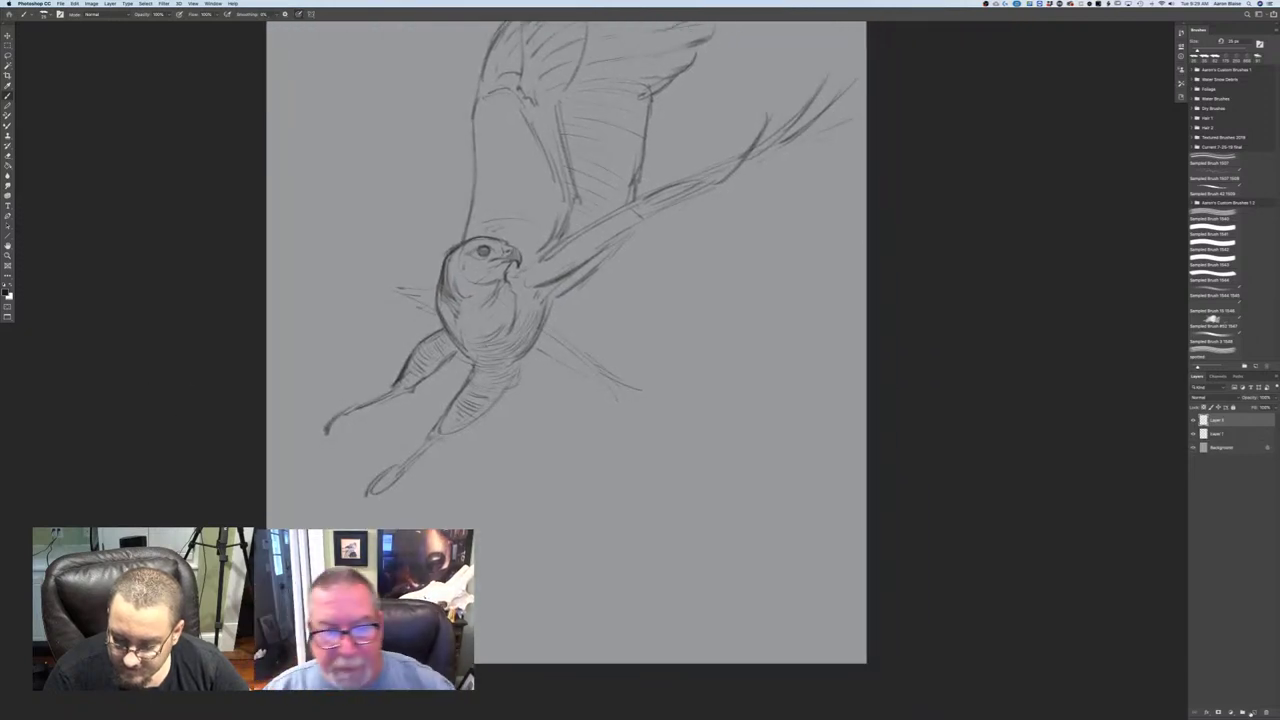
scroll(131, 394, down, 3)
scroll(131, 394, right, 2)
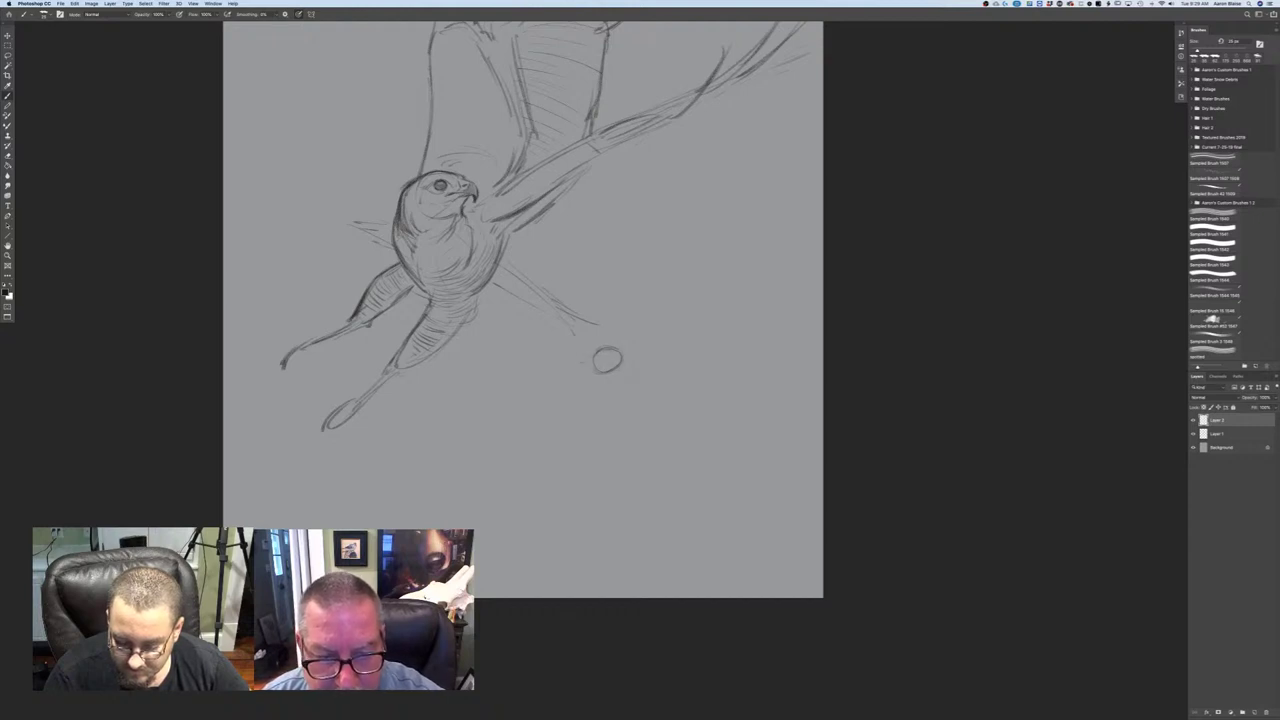
drag(590, 358, 580, 369)
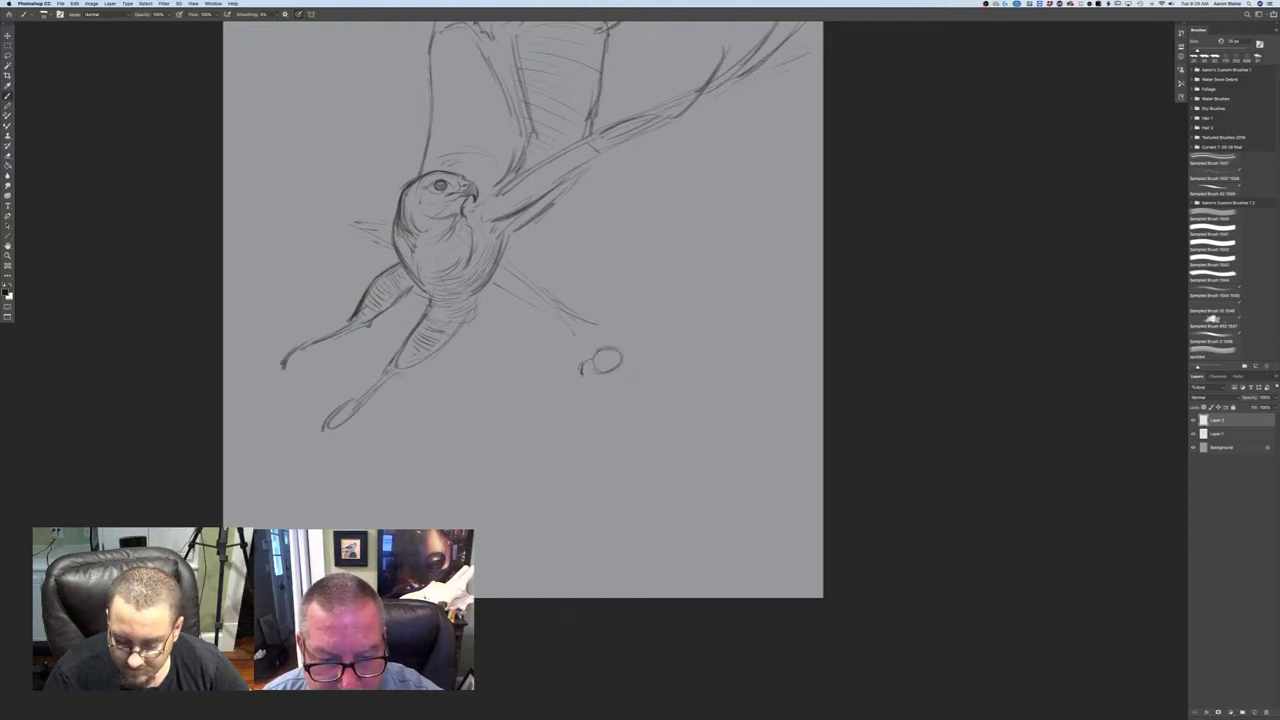
- Add the mouth line, dark eye and angled brow to the small bird head
key(super+plus)
key(super+plus)
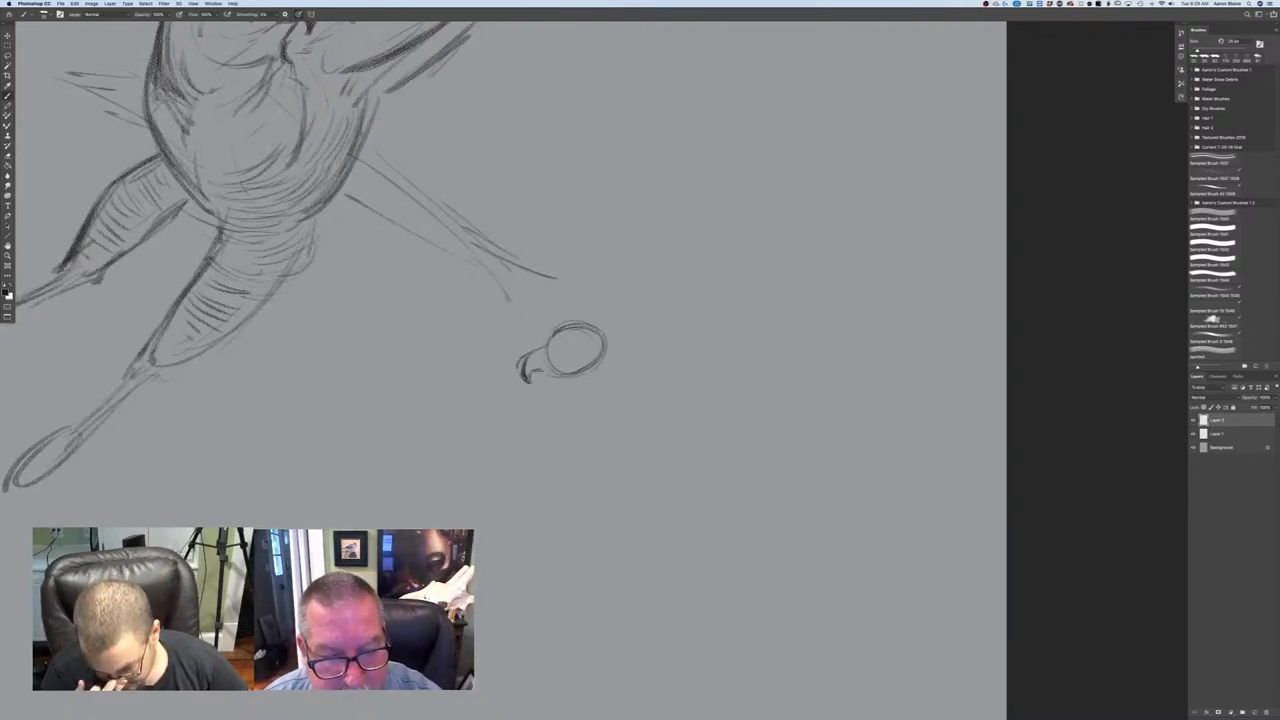
drag(549, 359, 569, 363)
drag(553, 361, 569, 365)
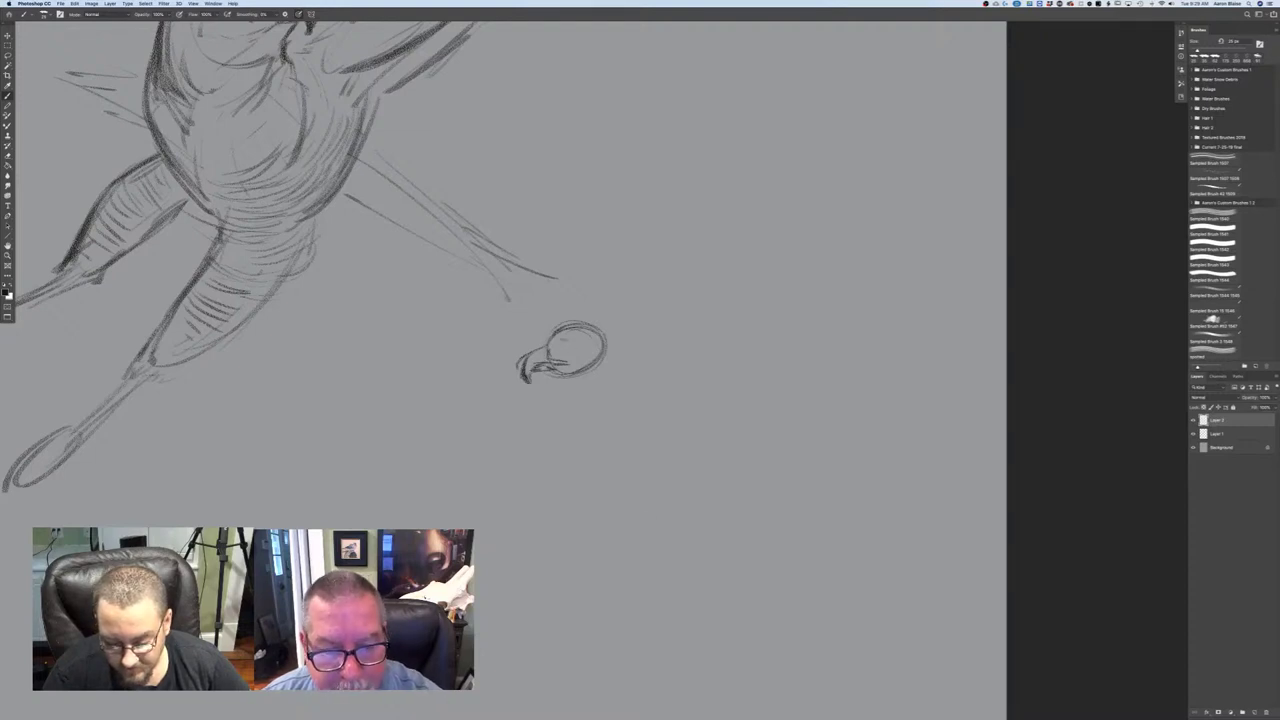
drag(562, 342, 568, 349)
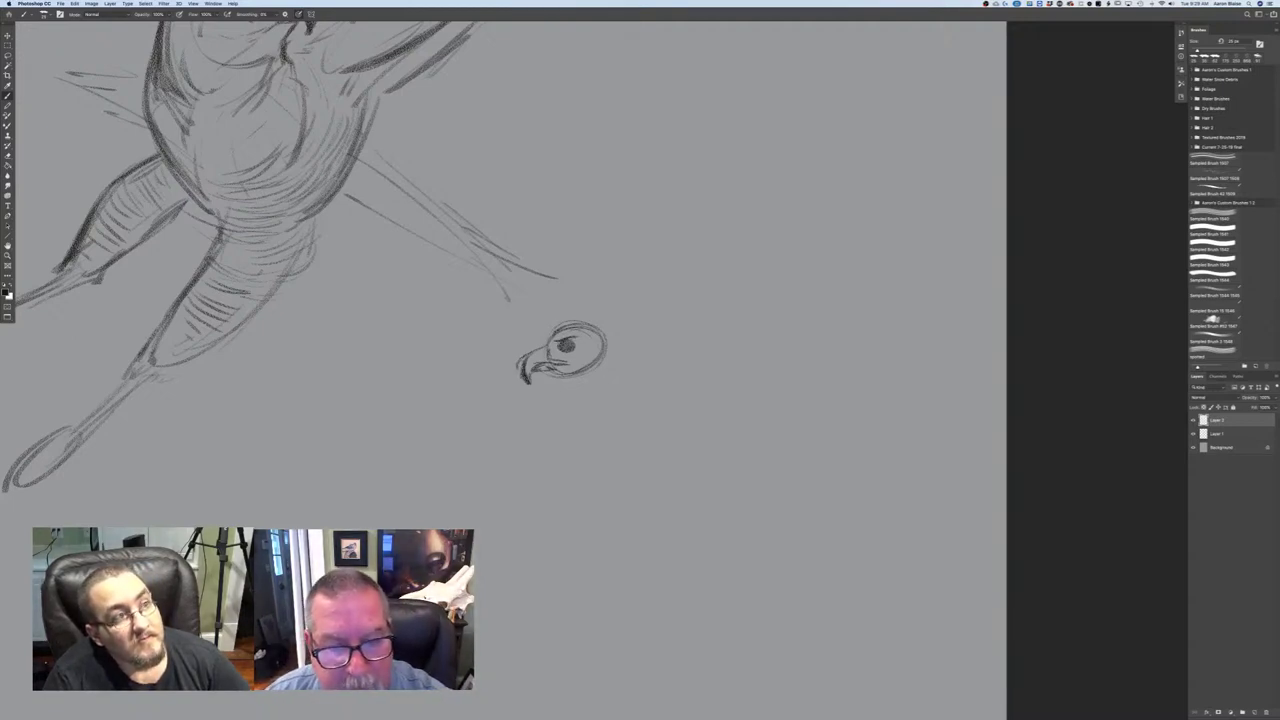
drag(555, 343, 575, 349)
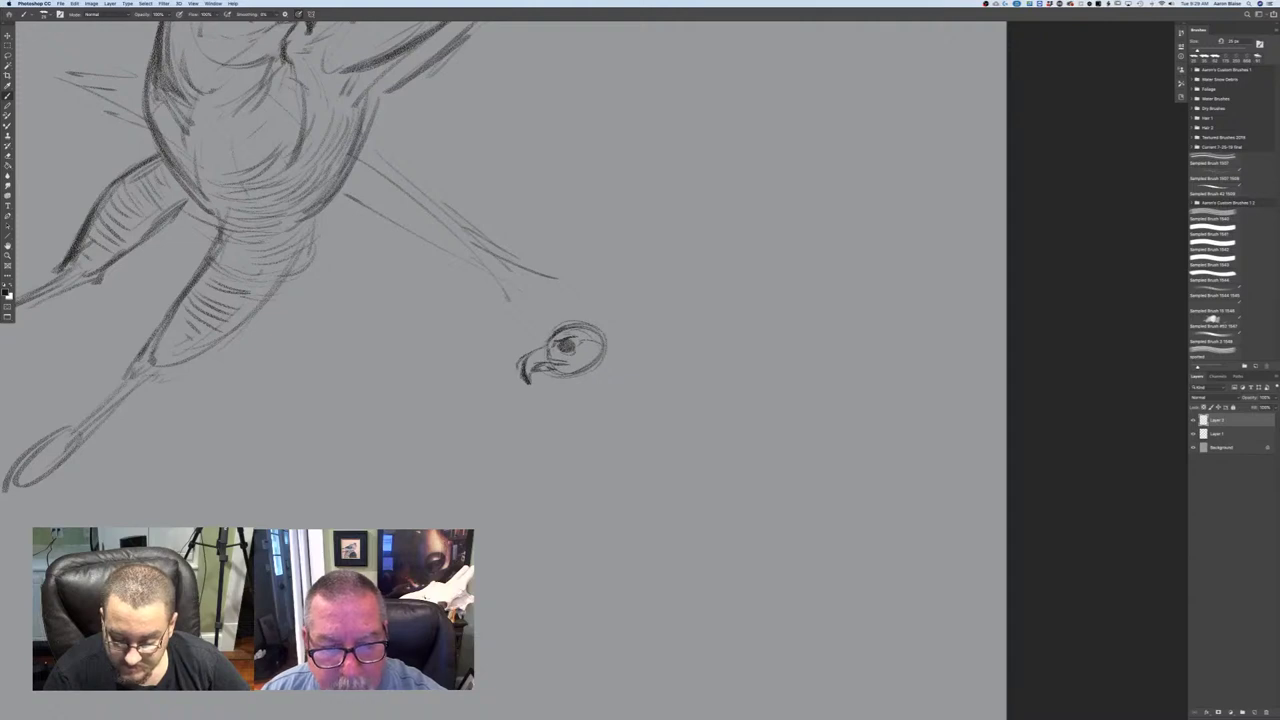
- Sketch the small bird's curved neck with a dark back contour and a bold S-shaped throat line
mouse_move(599, 331)
mouse_down()
mouse_move(615, 345)
mouse_move(588, 376)
mouse_move(608, 388)
mouse_move(624, 371)
mouse_move(626, 390)
mouse_move(599, 394)
mouse_move(626, 380)
mouse_move(614, 350)
mouse_up()
mouse_move(622, 358)
mouse_down()
mouse_move(630, 386)
mouse_move(570, 426)
mouse_move(578, 412)
mouse_move(570, 435)
mouse_up()
mouse_move(628, 384)
mouse_down()
mouse_move(624, 433)
mouse_move(565, 433)
mouse_move(574, 462)
mouse_up()
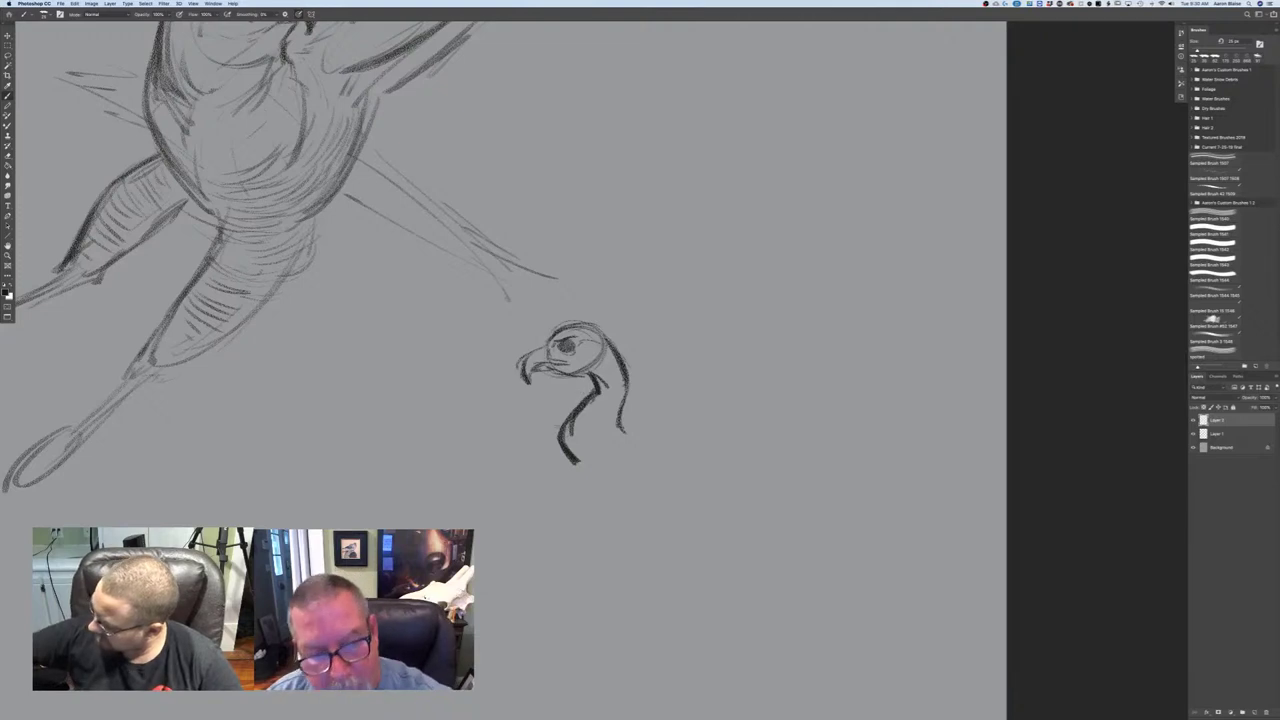
- Outline the small bird's oval body from the chest and back to a short, rounded tail stub
mouse_move(568, 464)
mouse_down()
mouse_move(572, 522)
mouse_move(660, 560)
mouse_up()
mouse_move(624, 432)
mouse_down()
mouse_move(768, 506)
mouse_move(752, 505)
mouse_up()
mouse_move(750, 520)
mouse_down()
mouse_move(766, 510)
mouse_move(706, 548)
mouse_up()
mouse_move(614, 538)
mouse_down()
mouse_move(688, 553)
mouse_move(743, 523)
mouse_move(652, 556)
mouse_up()
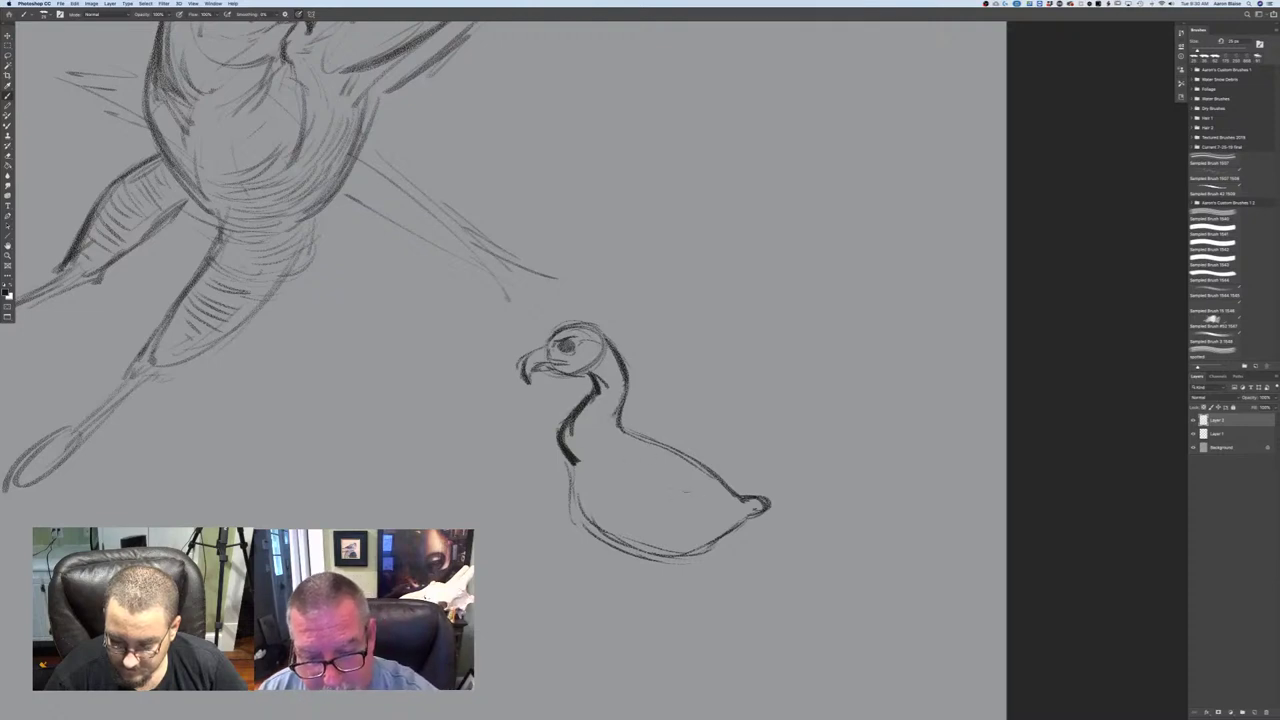
- Sketch the inner structure in the body's rear half: an arch over two joined dots, a slanted front line and dark strokes near the tail
mouse_move(656, 484)
mouse_down()
mouse_move(706, 490)
mouse_move(637, 498)
mouse_move(654, 556)
mouse_up()
mouse_move(642, 498)
mouse_down()
mouse_move(688, 482)
mouse_move(744, 516)
mouse_up()
drag(703, 469, 742, 514)
mouse_move(705, 471)
mouse_down()
mouse_move(739, 507)
mouse_move(732, 521)
mouse_move(726, 510)
mouse_move(658, 516)
mouse_up()
drag(645, 507, 657, 511)
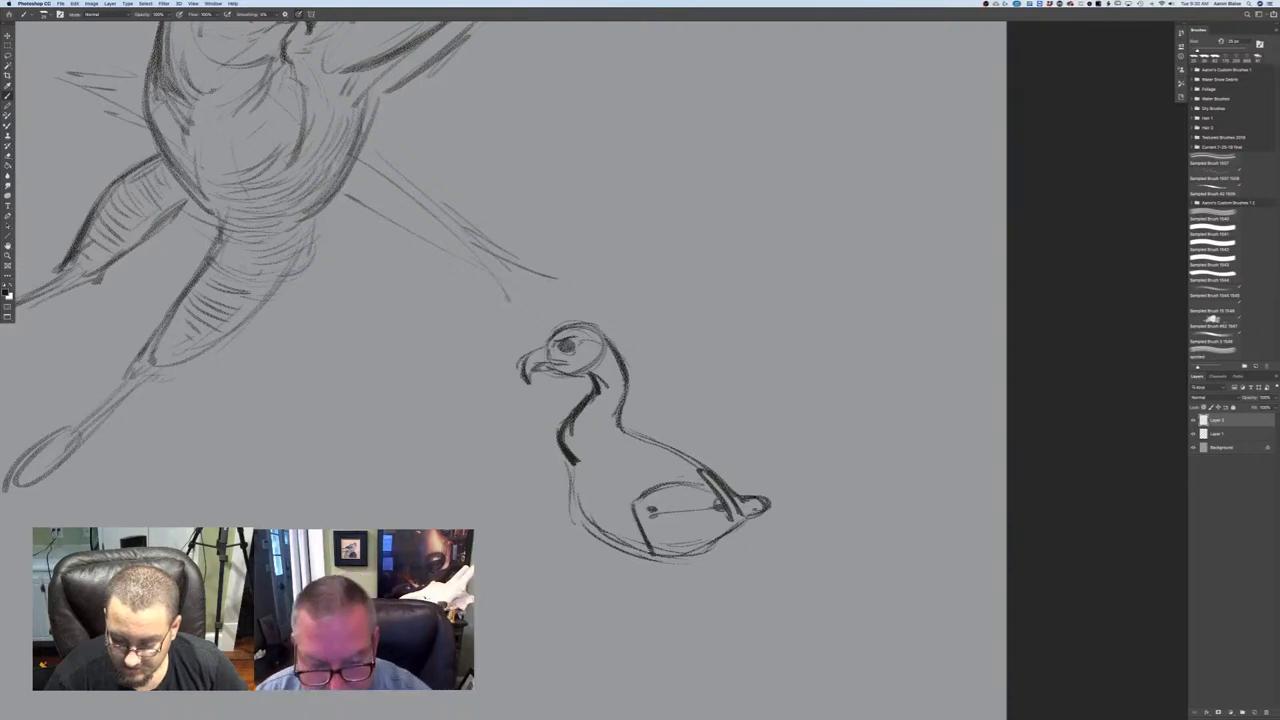
drag(391, 488, 346, 369)
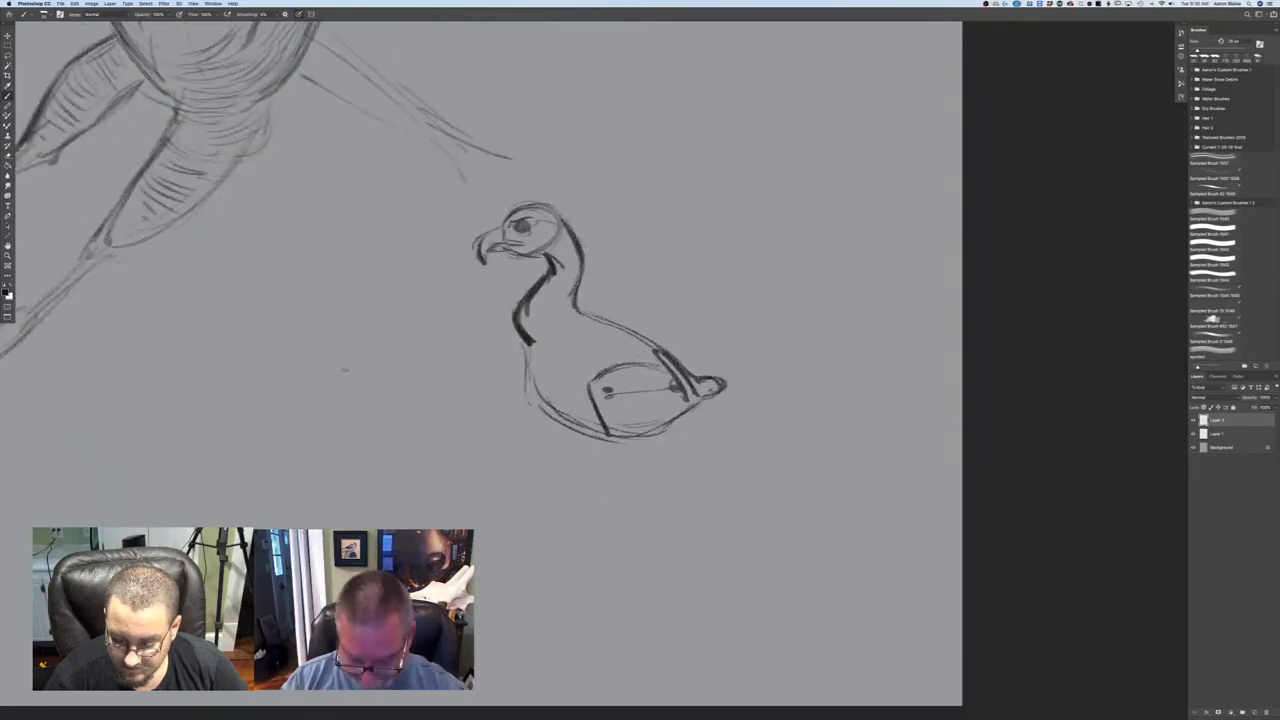
key(super+plus)
scroll(345, 372, up, 3)
scroll(345, 372, left, 3)
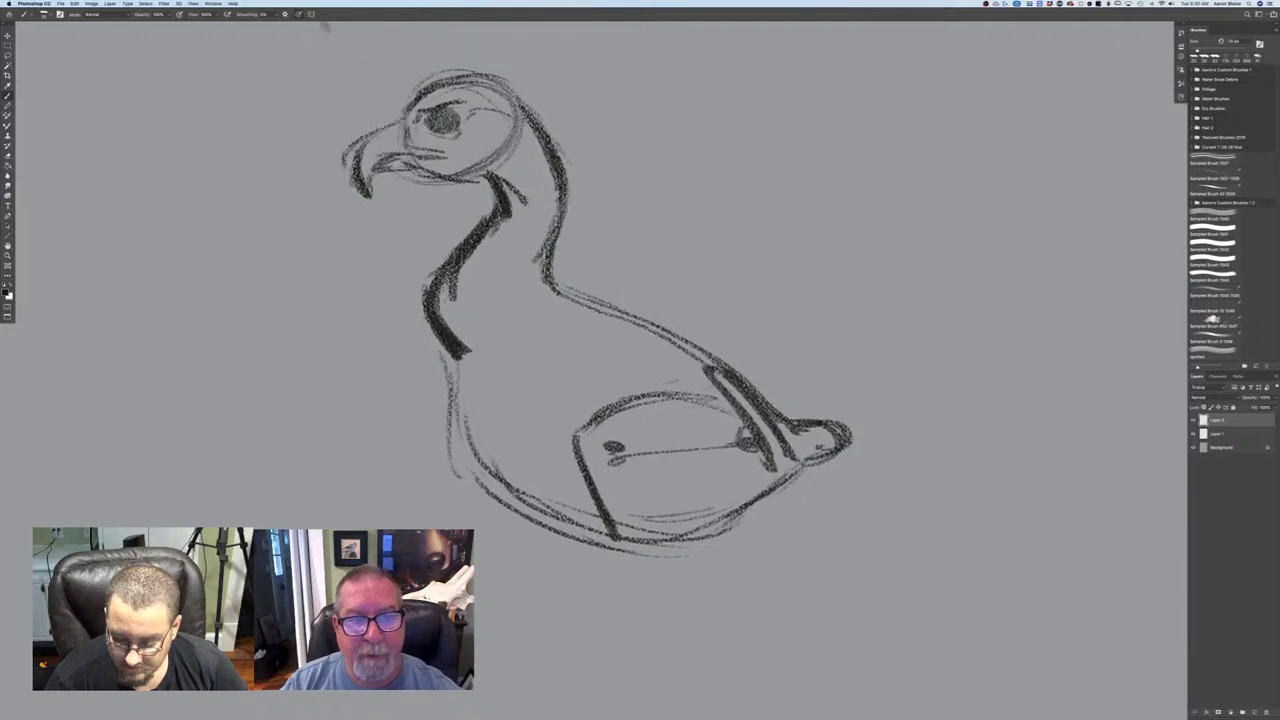
- Draw the small bird's standing leg below the belly, with a bent ankle and a foot with forward and rear toes
key(super+minus)
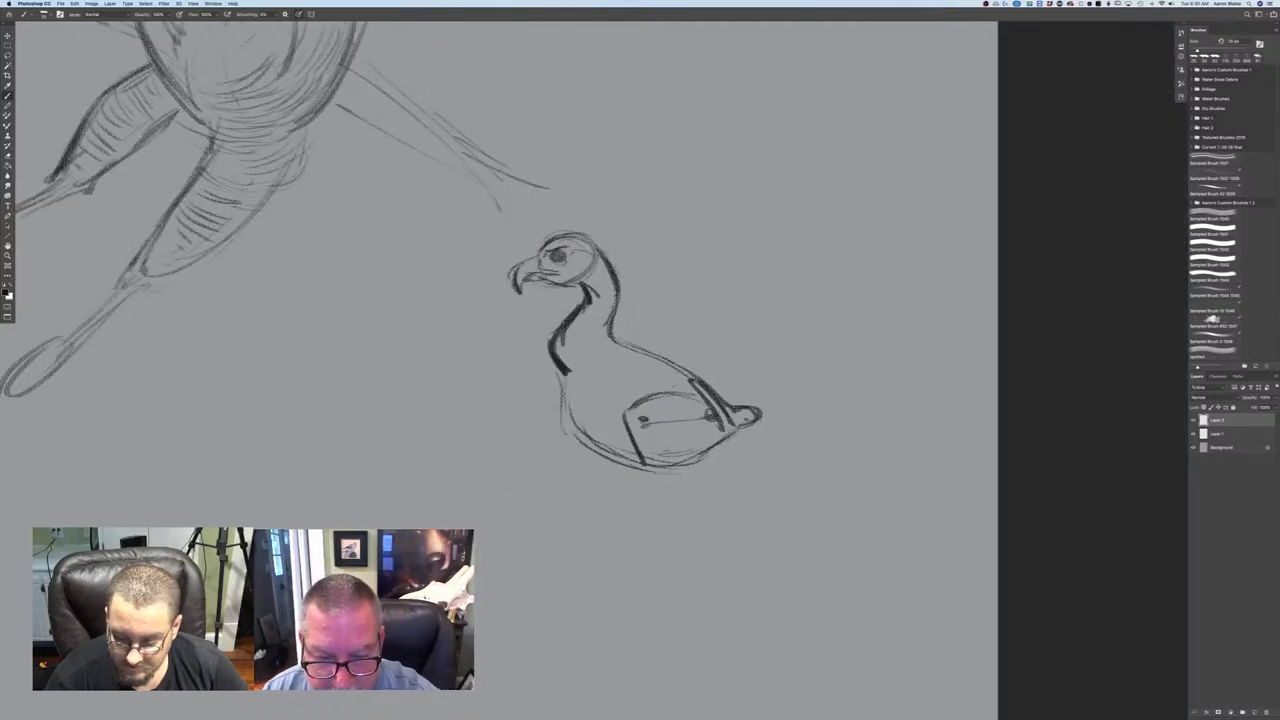
mouse_move(665, 438)
mouse_down()
mouse_move(666, 472)
mouse_move(652, 478)
mouse_move(673, 489)
mouse_up()
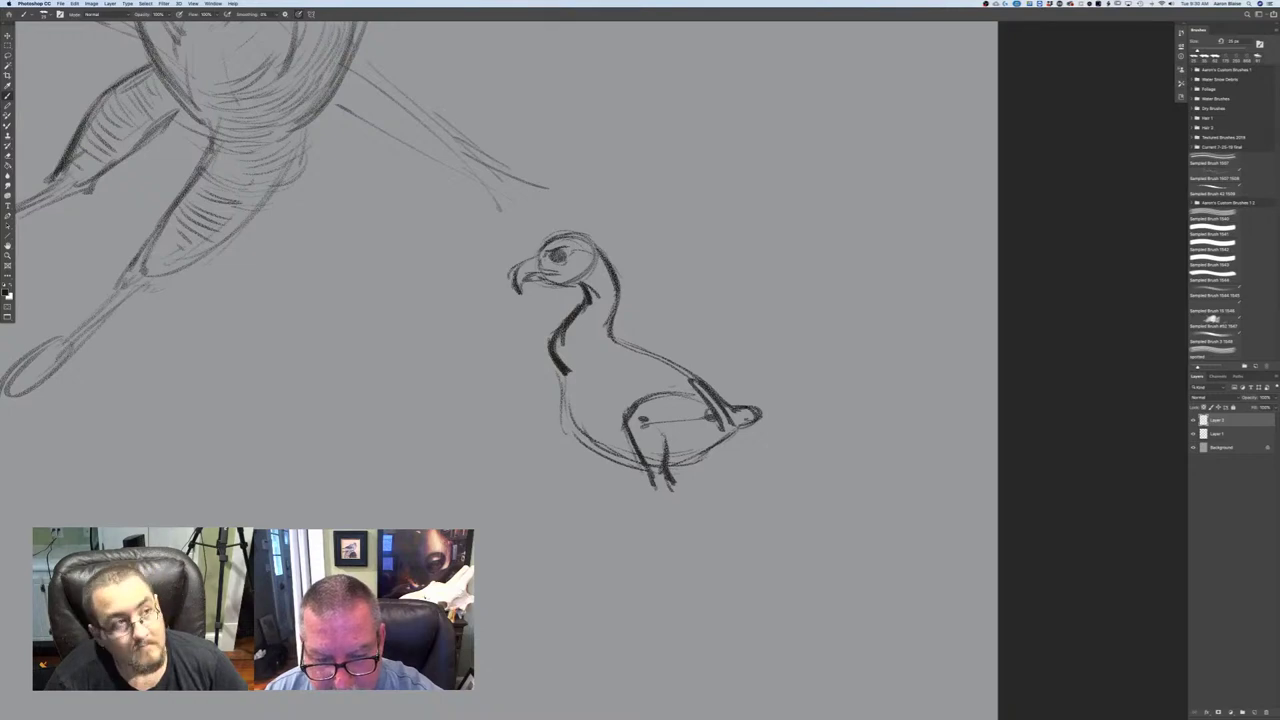
mouse_move(668, 485)
mouse_down()
mouse_move(655, 522)
mouse_move(636, 525)
mouse_move(655, 516)
mouse_move(645, 534)
mouse_move(592, 535)
mouse_move(662, 550)
mouse_move(603, 538)
mouse_up()
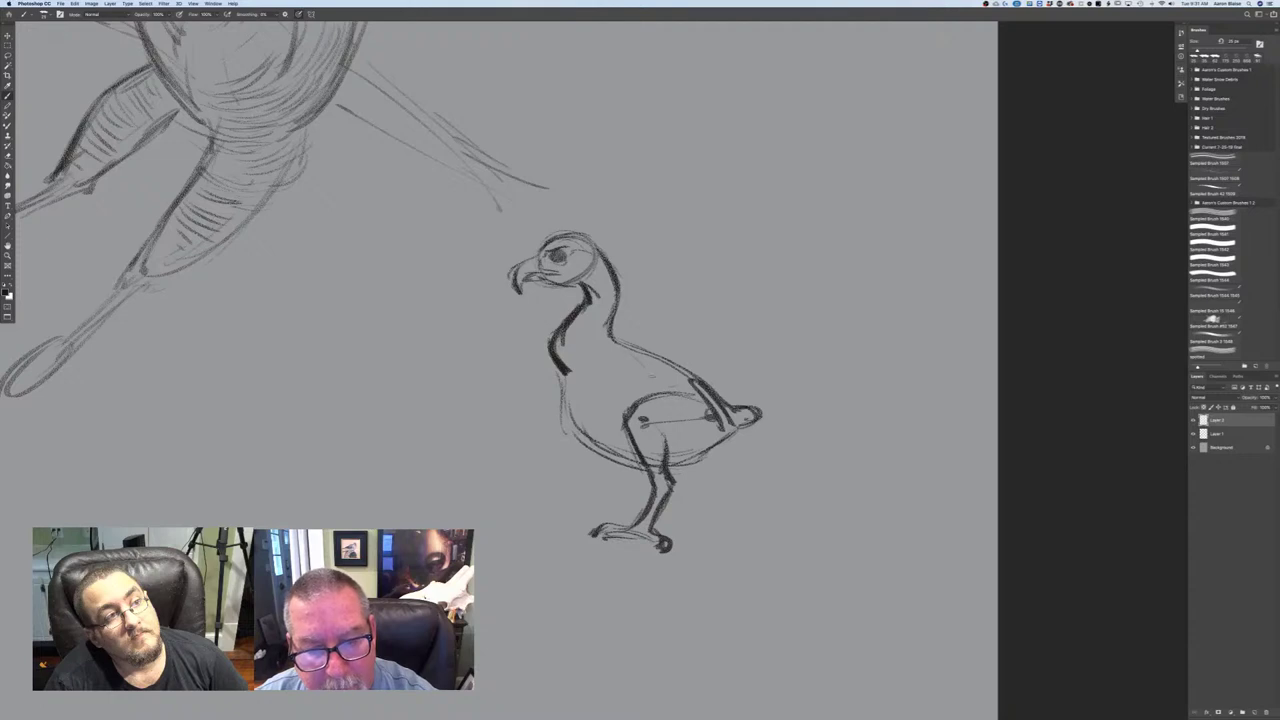
- Sketch the folded wing's upper arm on the small bird's body, running from the shoulder back to a pointed elbow
mouse_move(652, 375)
mouse_down()
mouse_move(627, 355)
mouse_move(666, 390)
mouse_up()
mouse_move(593, 348)
mouse_down()
mouse_move(659, 361)
mouse_move(594, 349)
mouse_move(674, 399)
mouse_up()
mouse_move(650, 369)
mouse_down()
mouse_move(675, 397)
mouse_move(633, 403)
mouse_up()
drag(677, 403, 632, 405)
drag(642, 360, 673, 395)
- Add the folded wing's forearm reaching forward to the chest and the hand angled back, and darken the lower chest contour
mouse_move(601, 363)
mouse_down()
mouse_move(620, 375)
mouse_move(604, 398)
mouse_move(592, 381)
mouse_move(568, 381)
mouse_move(646, 404)
mouse_move(620, 399)
mouse_up()
mouse_move(596, 381)
mouse_down()
mouse_move(557, 381)
mouse_move(616, 428)
mouse_move(606, 424)
mouse_up()
drag(564, 391, 606, 422)
drag(582, 379, 565, 384)
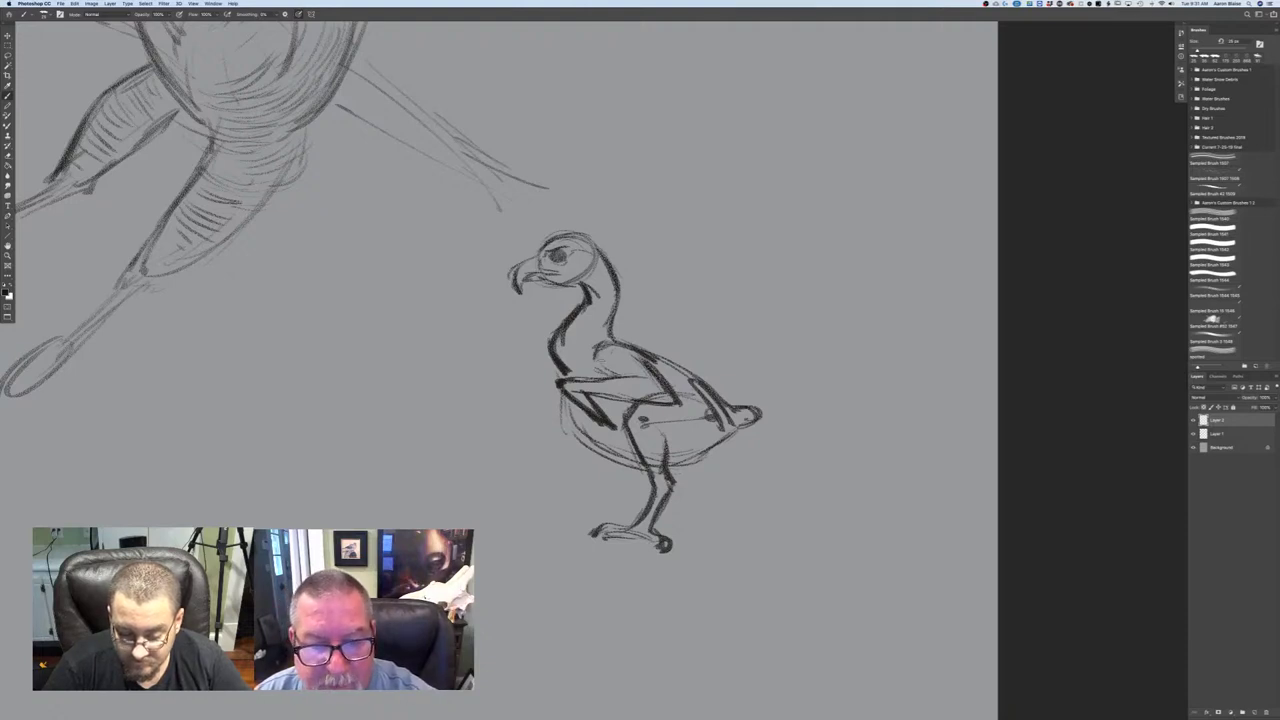
drag(597, 367, 608, 342)
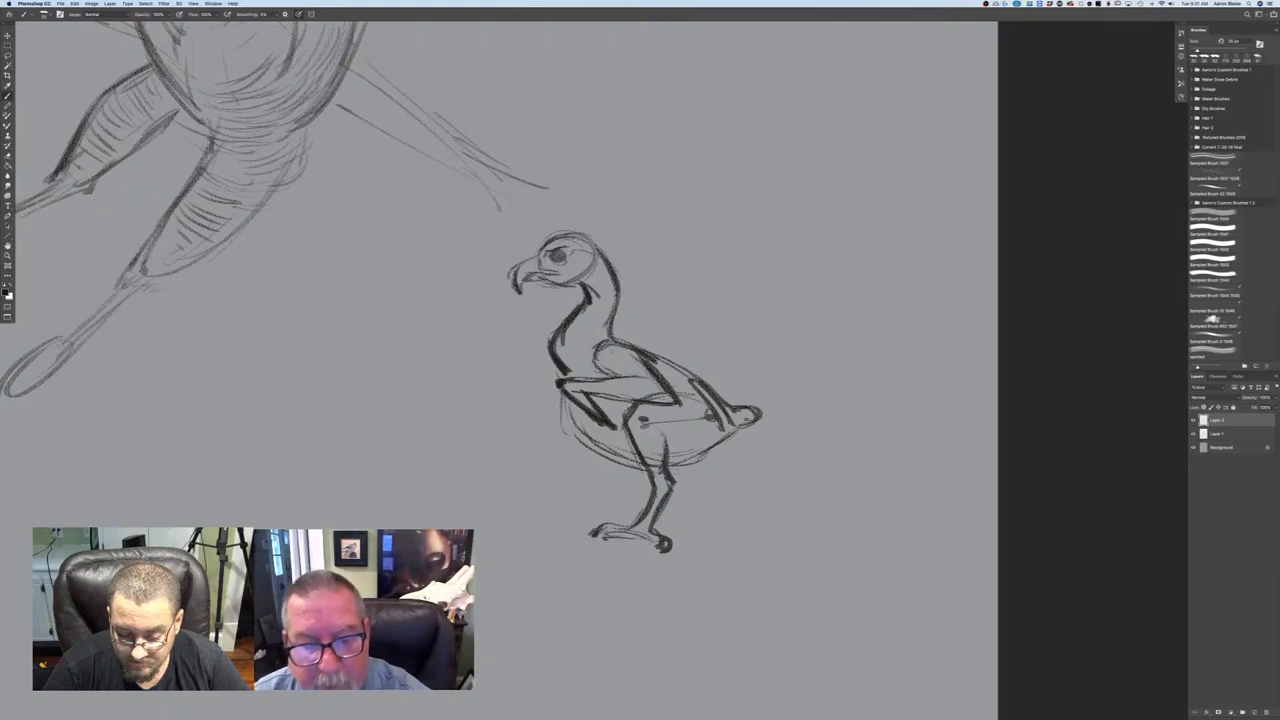
mouse_move(620, 376)
mouse_down()
mouse_move(639, 374)
mouse_move(597, 379)
mouse_move(644, 375)
mouse_move(614, 394)
mouse_move(668, 406)
mouse_up()
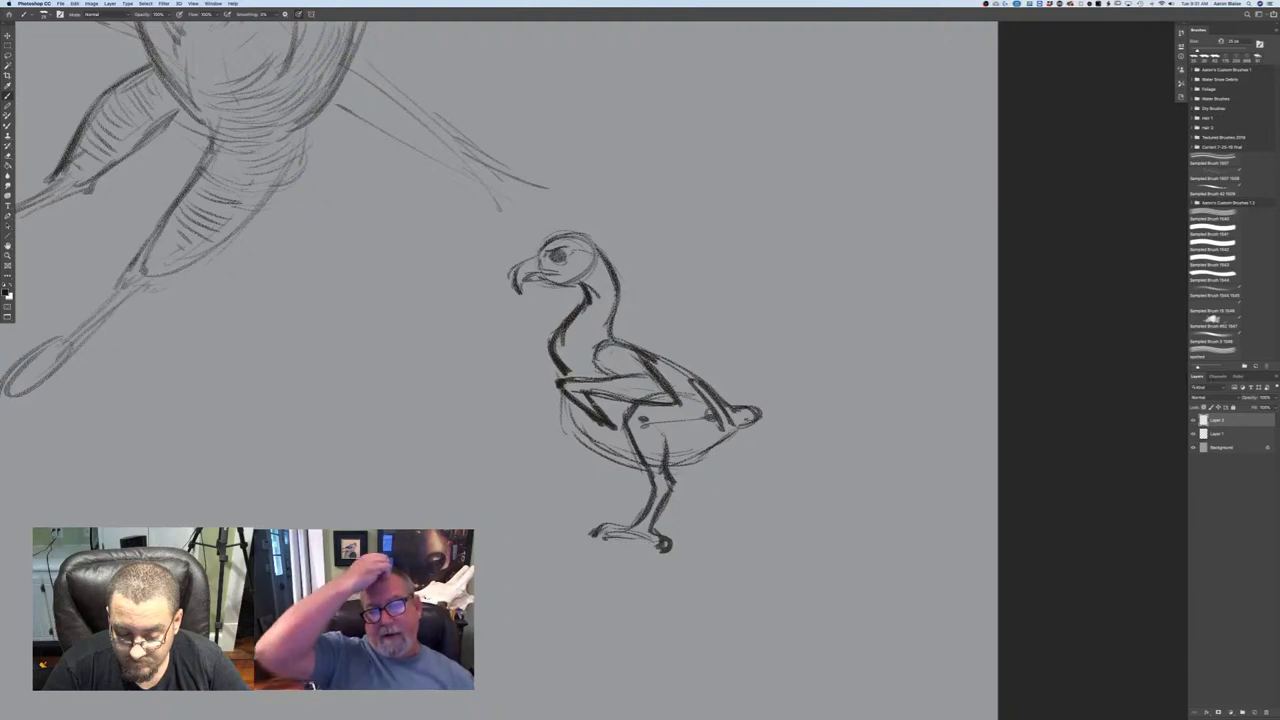
drag(567, 394, 597, 447)
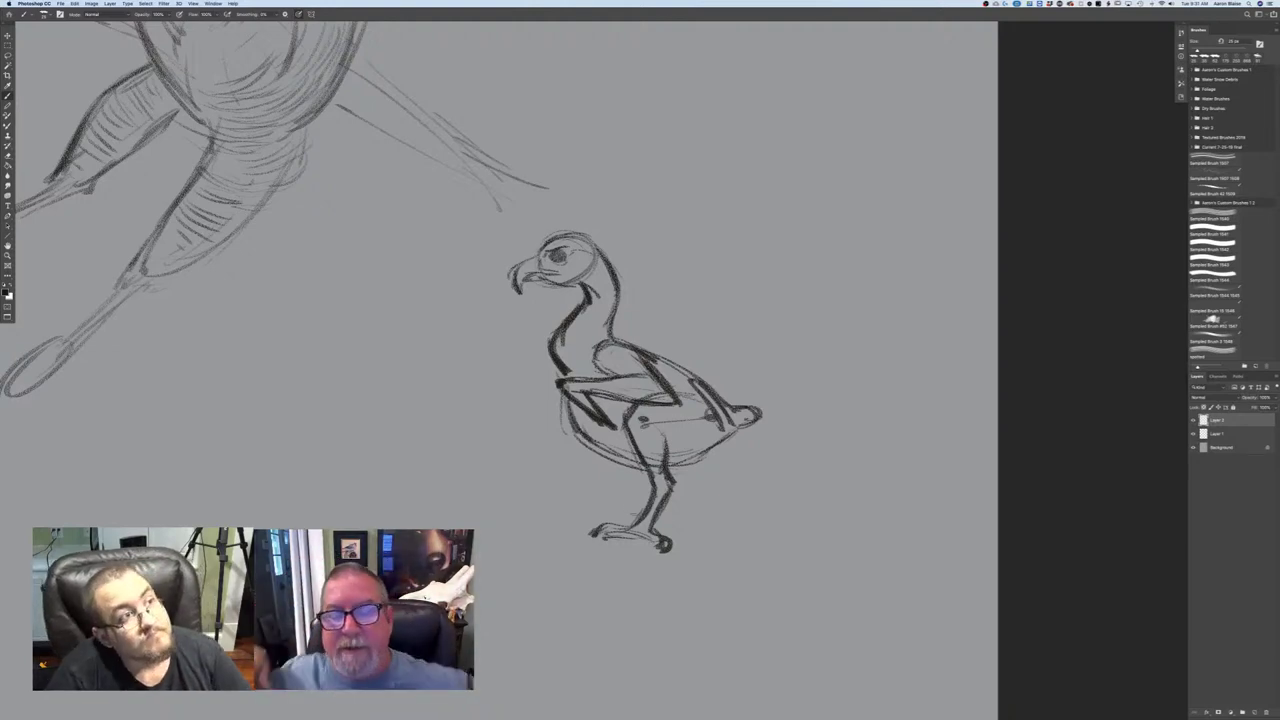
- Sketch an extended wing's arm beside the small bird, with upper and lower contours, a shoulder end and inner muscle lines
mouse_move(462, 403)
mouse_down()
mouse_move(490, 421)
mouse_move(333, 421)
mouse_move(268, 404)
mouse_up()
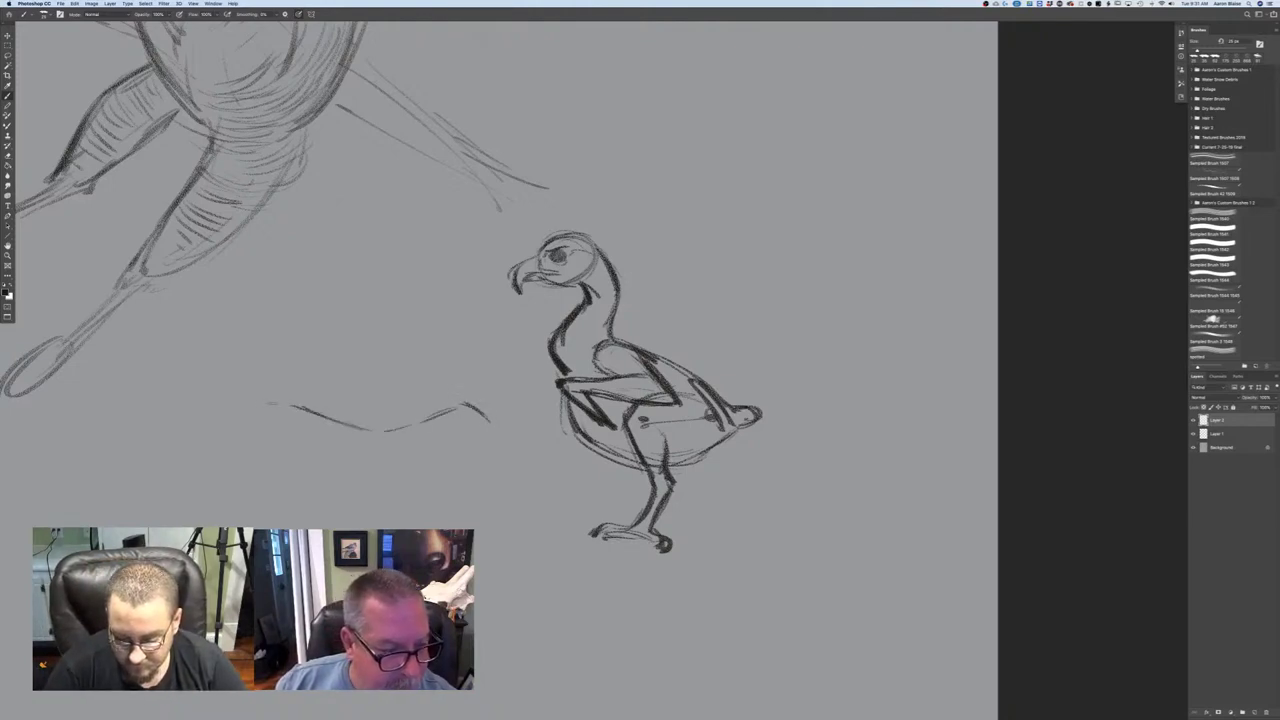
mouse_move(344, 422)
mouse_down()
mouse_move(256, 396)
mouse_move(187, 408)
mouse_move(244, 410)
mouse_move(312, 444)
mouse_up()
drag(268, 420, 338, 458)
mouse_move(282, 426)
mouse_down()
mouse_move(370, 477)
mouse_move(425, 470)
mouse_up()
mouse_move(388, 477)
mouse_down()
mouse_move(455, 472)
mouse_move(459, 492)
mouse_up()
drag(276, 395, 500, 420)
drag(430, 484, 468, 518)
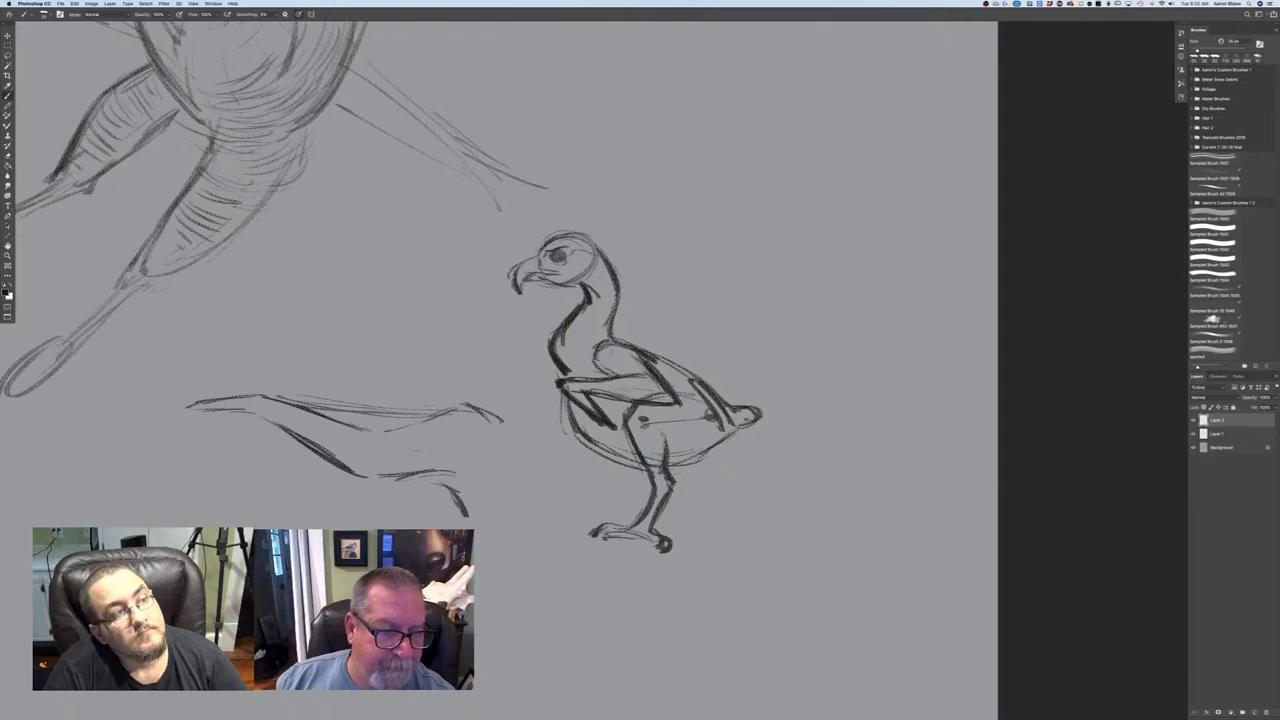
mouse_move(388, 447)
mouse_down()
mouse_move(428, 444)
mouse_move(424, 420)
mouse_move(442, 450)
mouse_move(490, 432)
mouse_up()
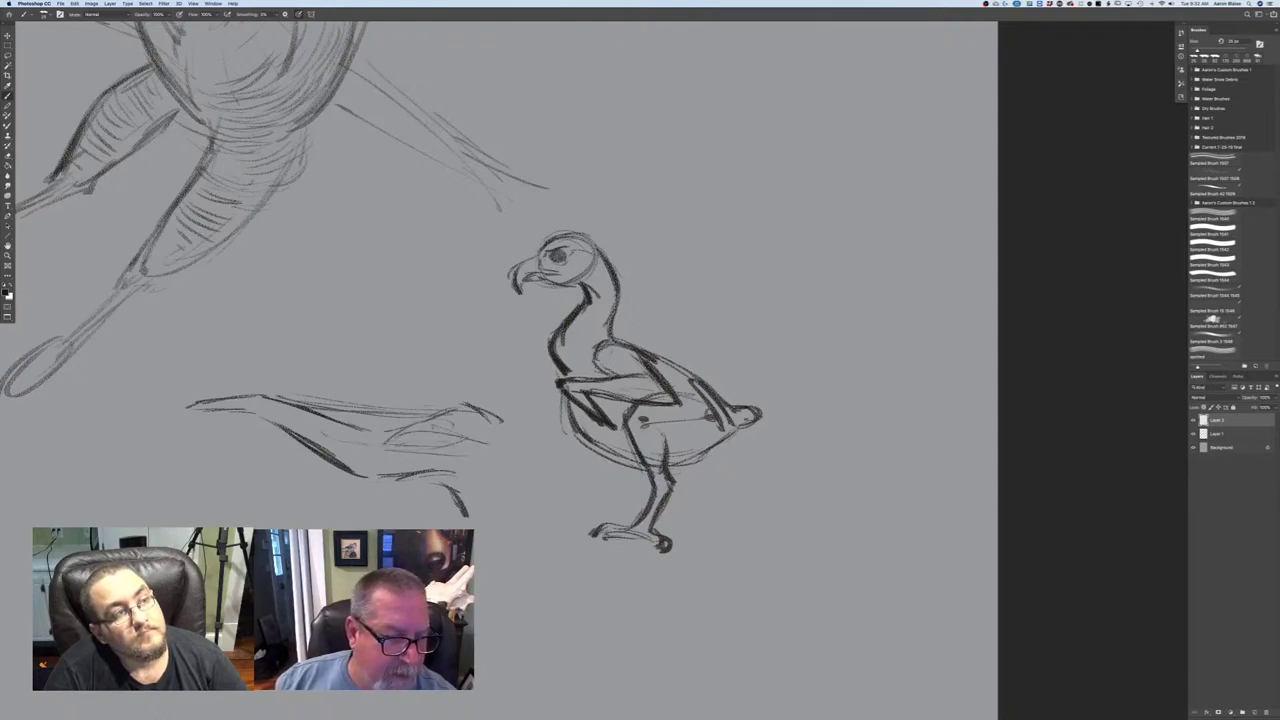
drag(333, 439, 349, 447)
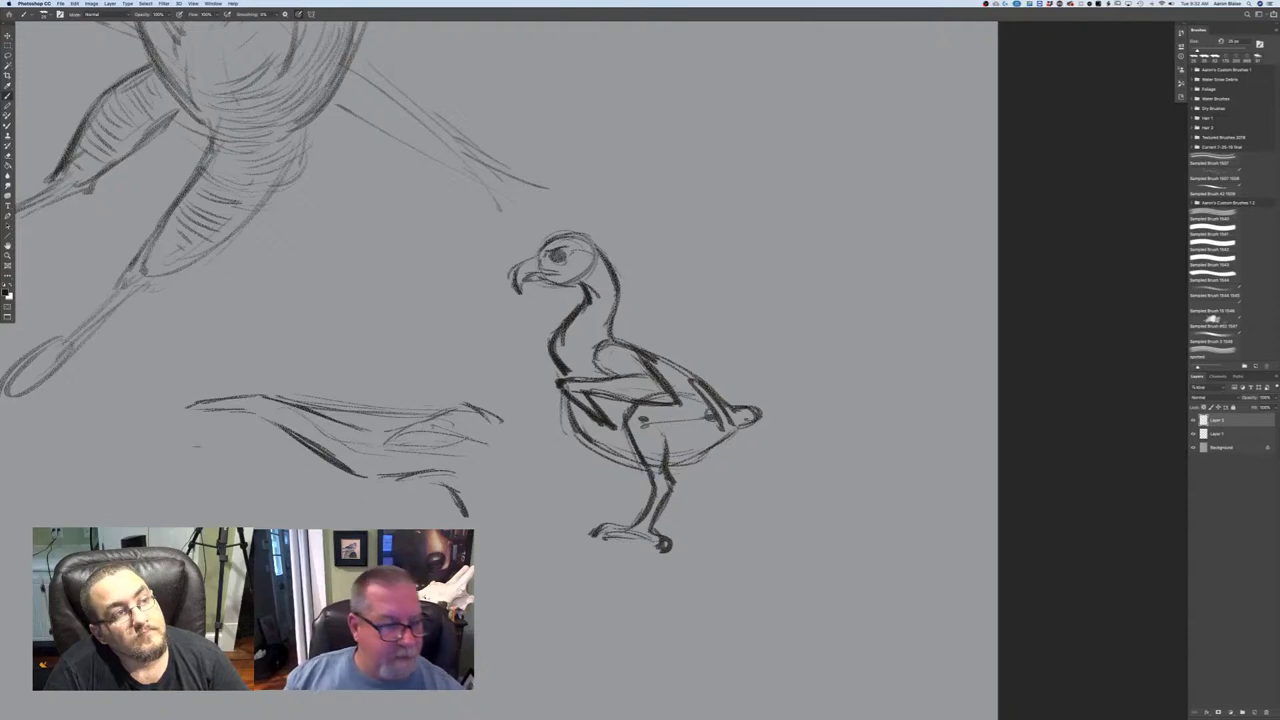
- Draw the extended wing's primary feathers as long lines fanning out from the wing's hand
mouse_move(358, 562)
mouse_down()
mouse_move(557, 549)
mouse_move(731, 512)
mouse_up()
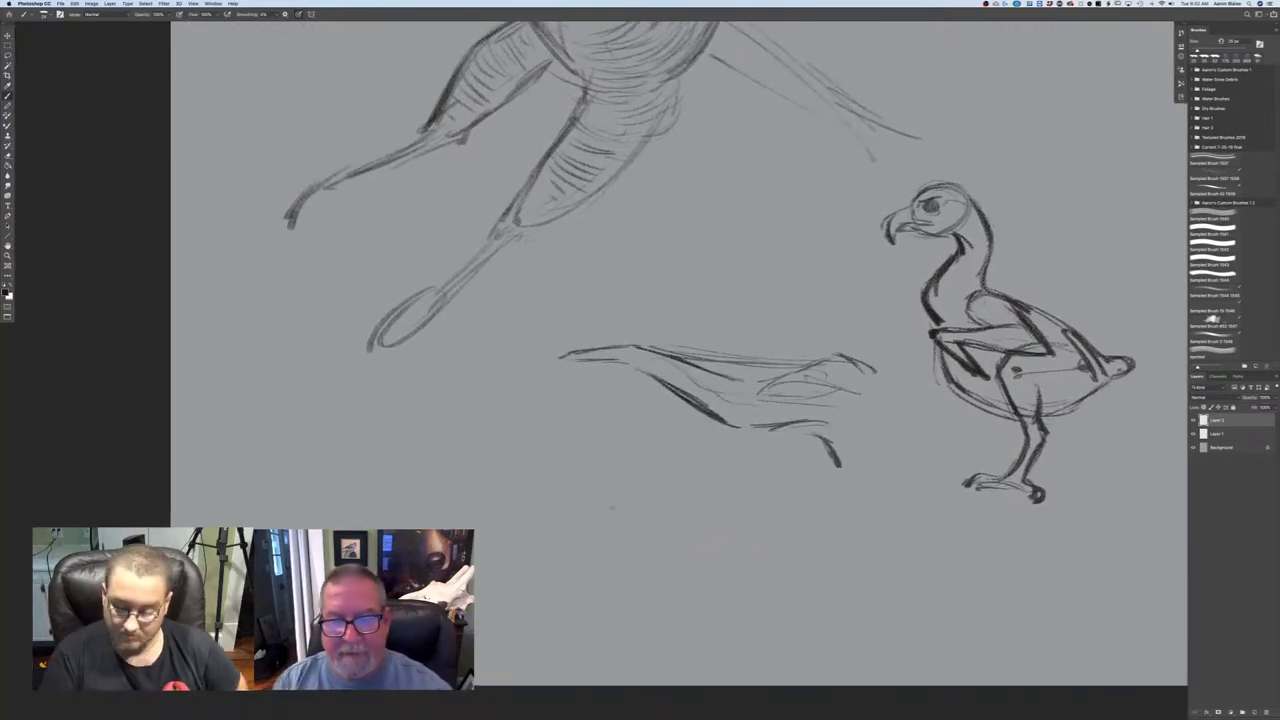
mouse_move(558, 357)
mouse_down()
mouse_move(362, 387)
mouse_move(302, 418)
mouse_up()
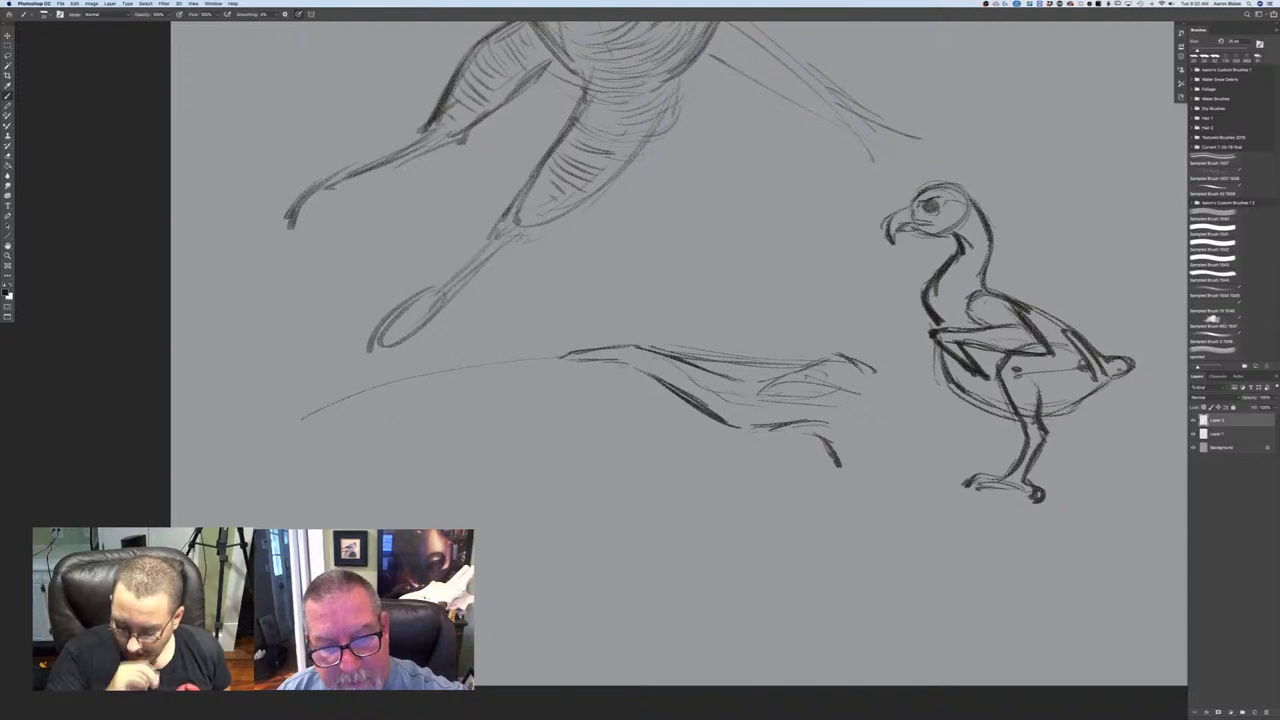
mouse_move(548, 364)
mouse_down()
mouse_move(466, 382)
mouse_move(367, 481)
mouse_up()
mouse_move(536, 408)
mouse_down()
mouse_move(444, 486)
mouse_move(474, 528)
mouse_up()
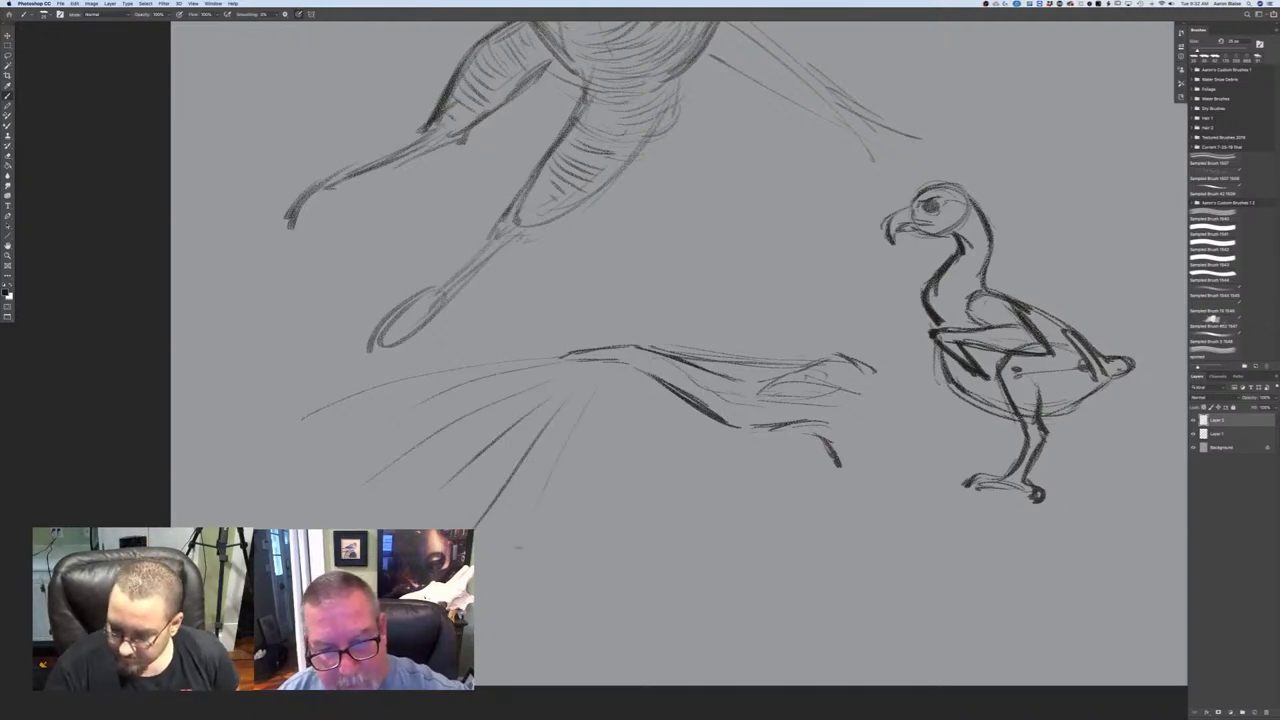
drag(605, 405, 560, 548)
drag(610, 428, 595, 578)
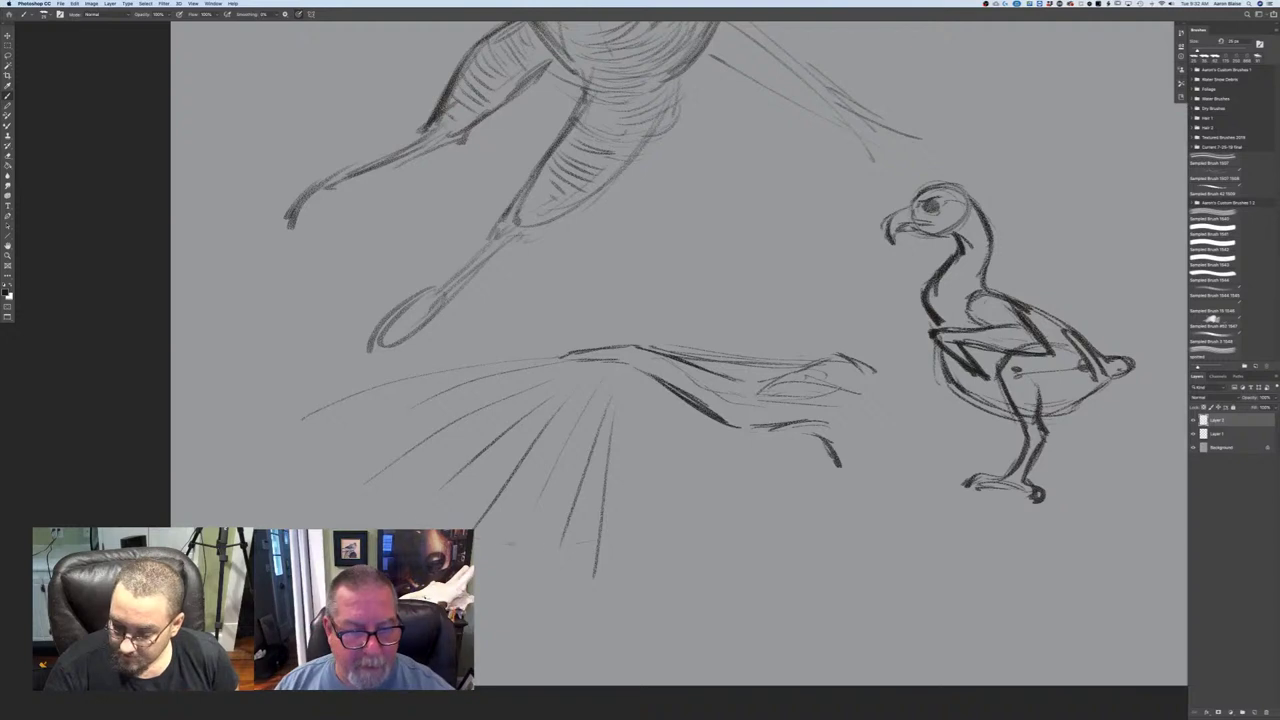
- Close the primary feather fan with a rounded outer edge and reinforce its innermost feather lines
mouse_move(505, 545)
mouse_down()
mouse_move(303, 432)
mouse_move(530, 546)
mouse_up()
drag(336, 484, 380, 511)
drag(338, 420, 380, 511)
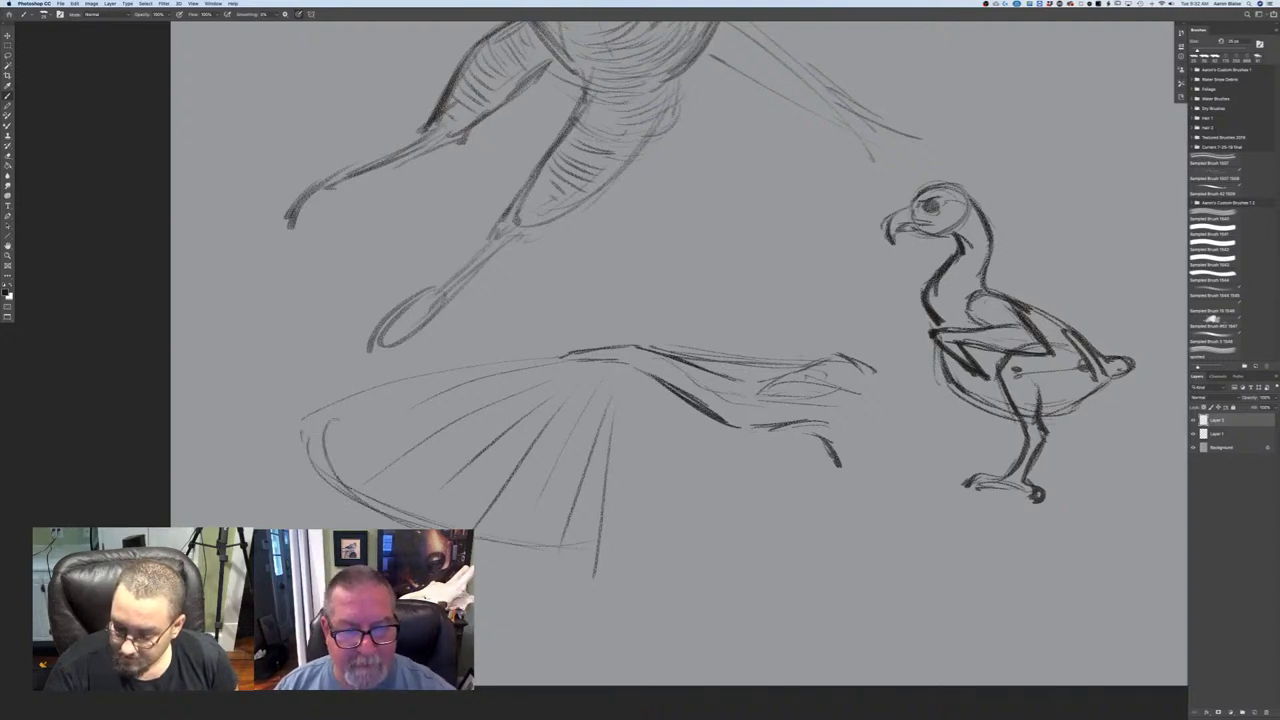
drag(520, 526, 584, 534)
drag(625, 382, 603, 540)
drag(618, 476, 610, 536)
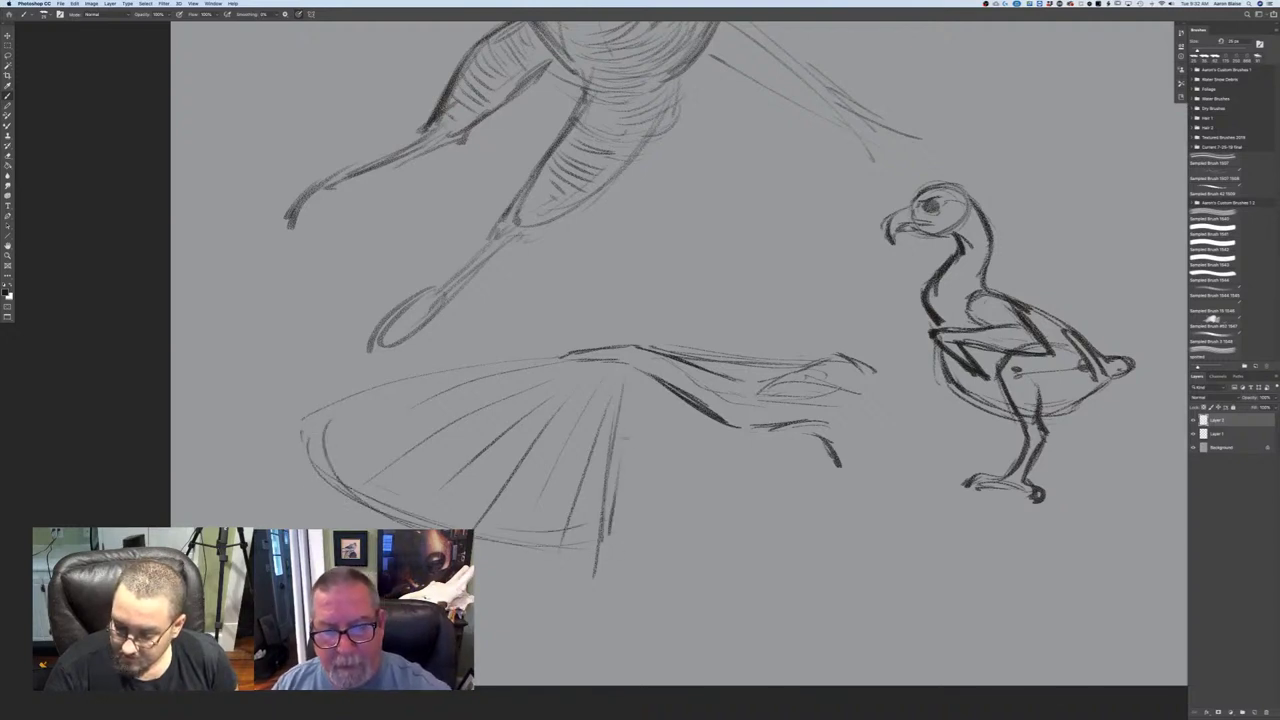
- Draw the secondary feathers as near-parallel lines hanging from the forearm toward the shoulder, and add their curved trailing edge
mouse_move(641, 390)
mouse_down()
mouse_move(628, 530)
mouse_move(638, 558)
mouse_move(656, 560)
mouse_up()
drag(690, 410, 673, 570)
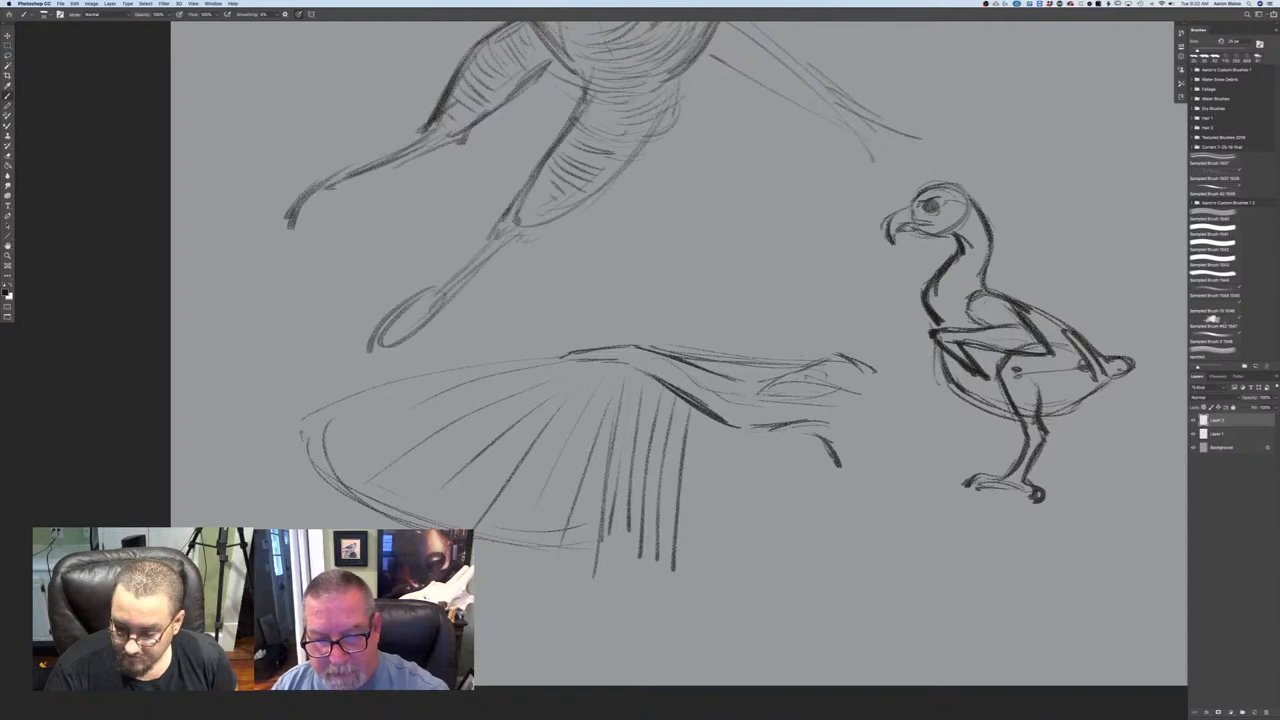
mouse_move(704, 432)
mouse_down()
mouse_move(690, 564)
mouse_move(704, 574)
mouse_up()
drag(730, 434, 720, 566)
mouse_move(750, 440)
mouse_down()
mouse_move(740, 564)
mouse_move(769, 590)
mouse_move(781, 572)
mouse_move(578, 527)
mouse_move(632, 566)
mouse_move(777, 562)
mouse_up()
mouse_move(607, 558)
mouse_down()
mouse_move(648, 574)
mouse_move(770, 563)
mouse_up()
drag(780, 462, 792, 548)
drag(810, 450, 818, 474)
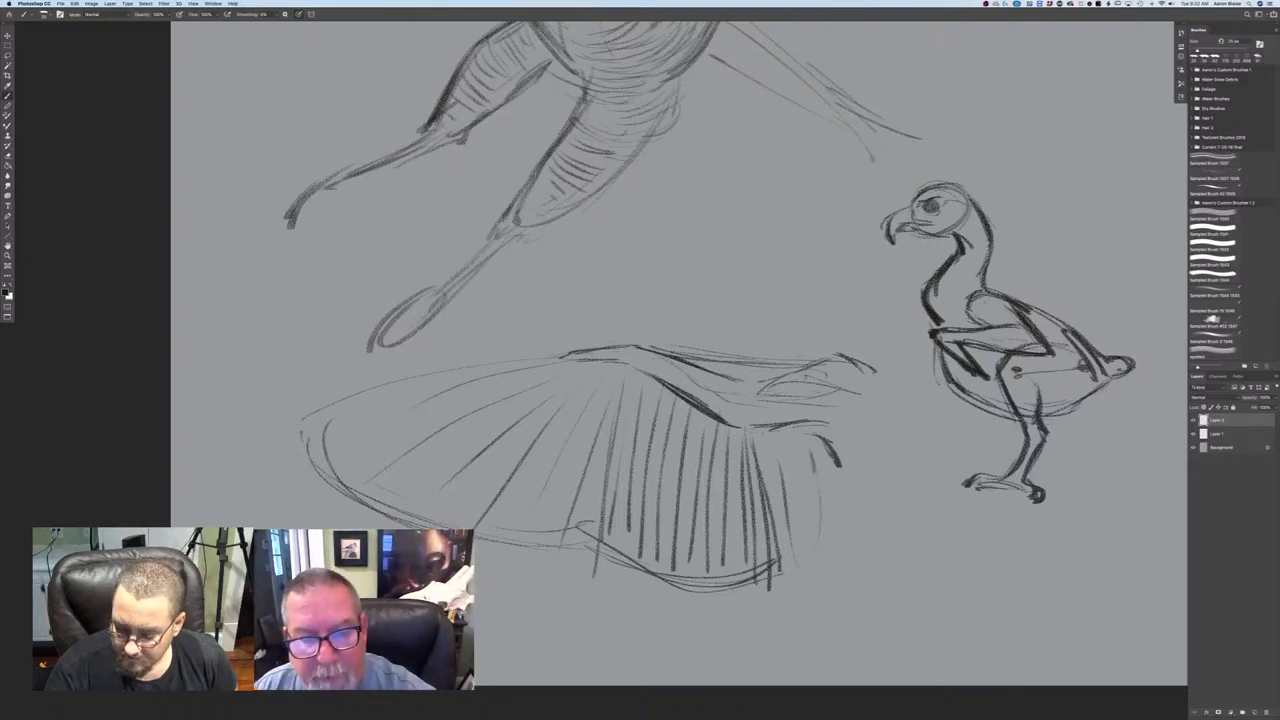
drag(580, 350, 634, 338)
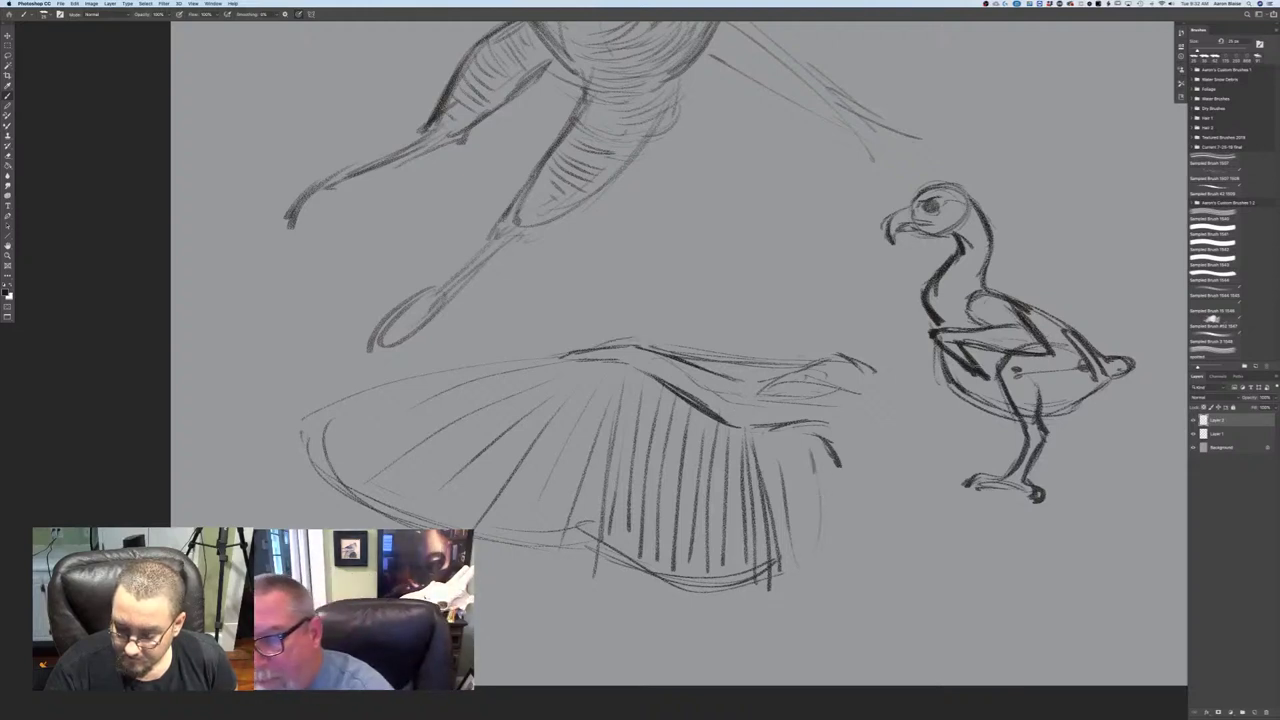
- Extend the small bird's folded wing feathers past the tail, add strokes over its rear body, and draw an outer contour behind the neck
drag(1042, 404, 1150, 430)
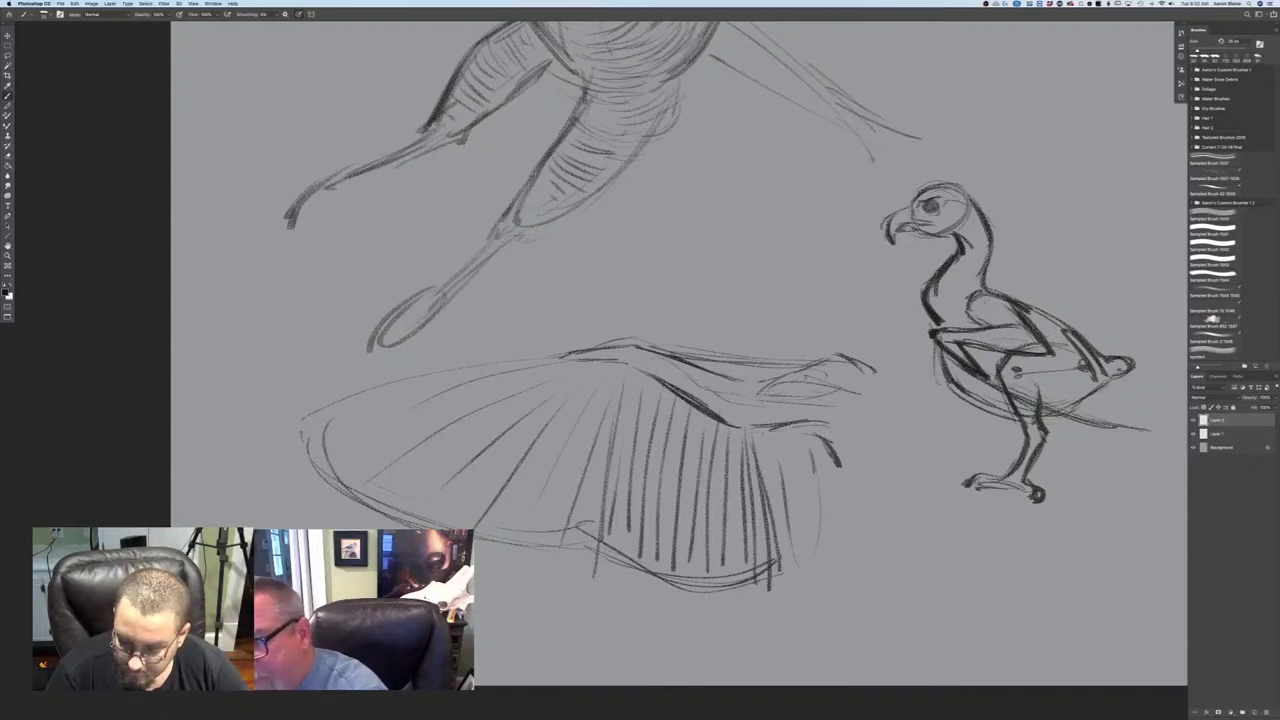
mouse_move(1112, 424)
mouse_down()
mouse_move(1156, 417)
mouse_move(1058, 375)
mouse_move(1086, 387)
mouse_move(568, 349)
mouse_up()
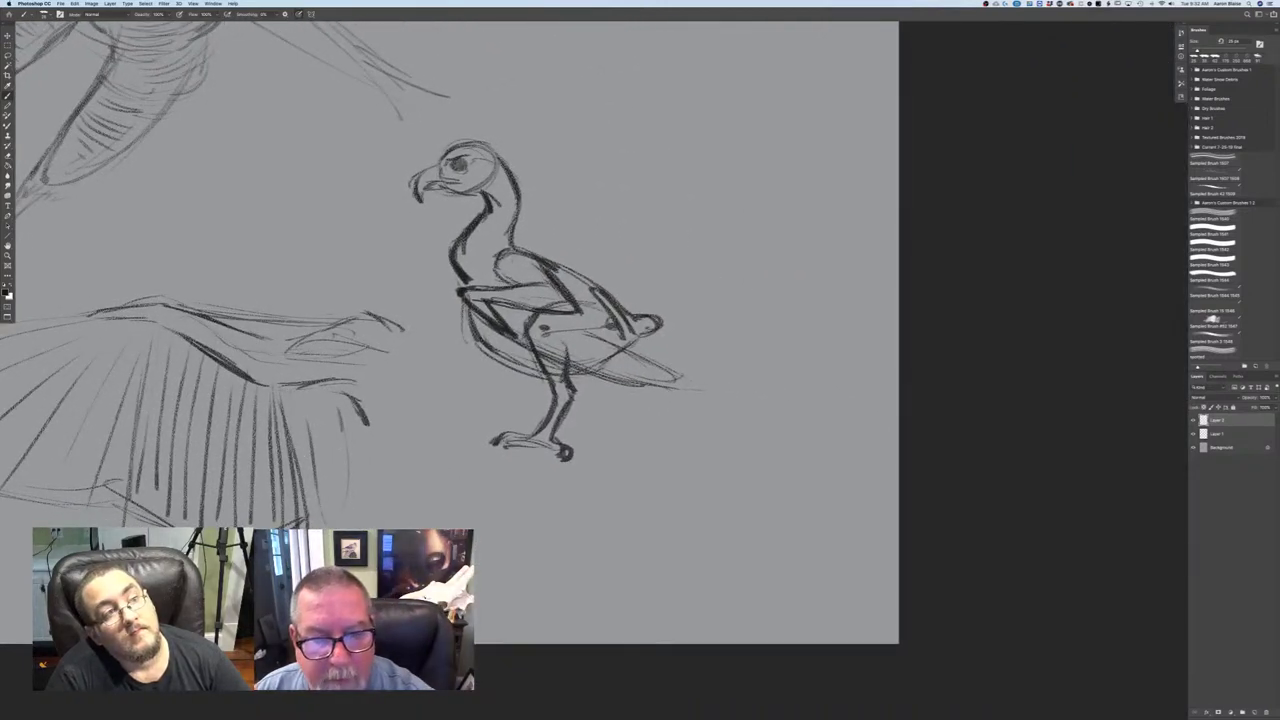
mouse_move(592, 287)
mouse_down()
mouse_move(628, 344)
mouse_move(537, 341)
mouse_up()
mouse_move(620, 331)
mouse_down()
mouse_move(613, 350)
mouse_move(539, 337)
mouse_move(607, 355)
mouse_up()
drag(583, 289, 591, 299)
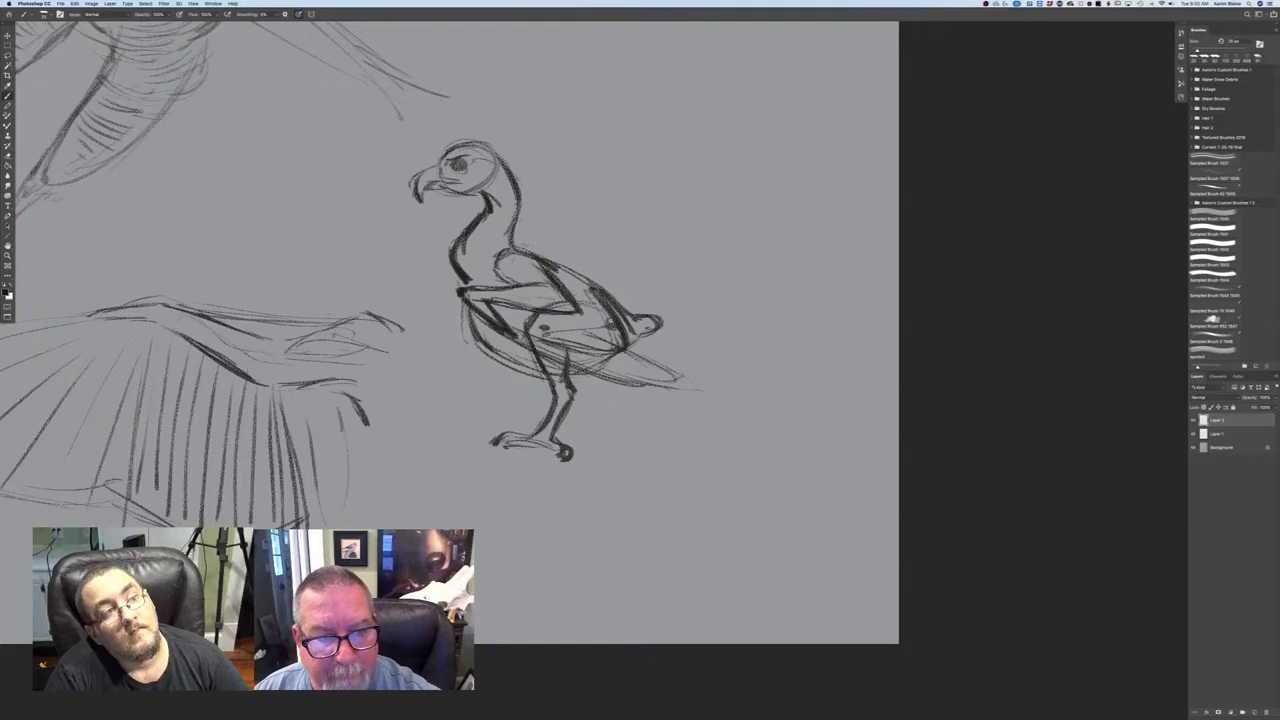
mouse_move(497, 144)
mouse_down()
mouse_move(538, 195)
mouse_move(543, 233)
mouse_up()
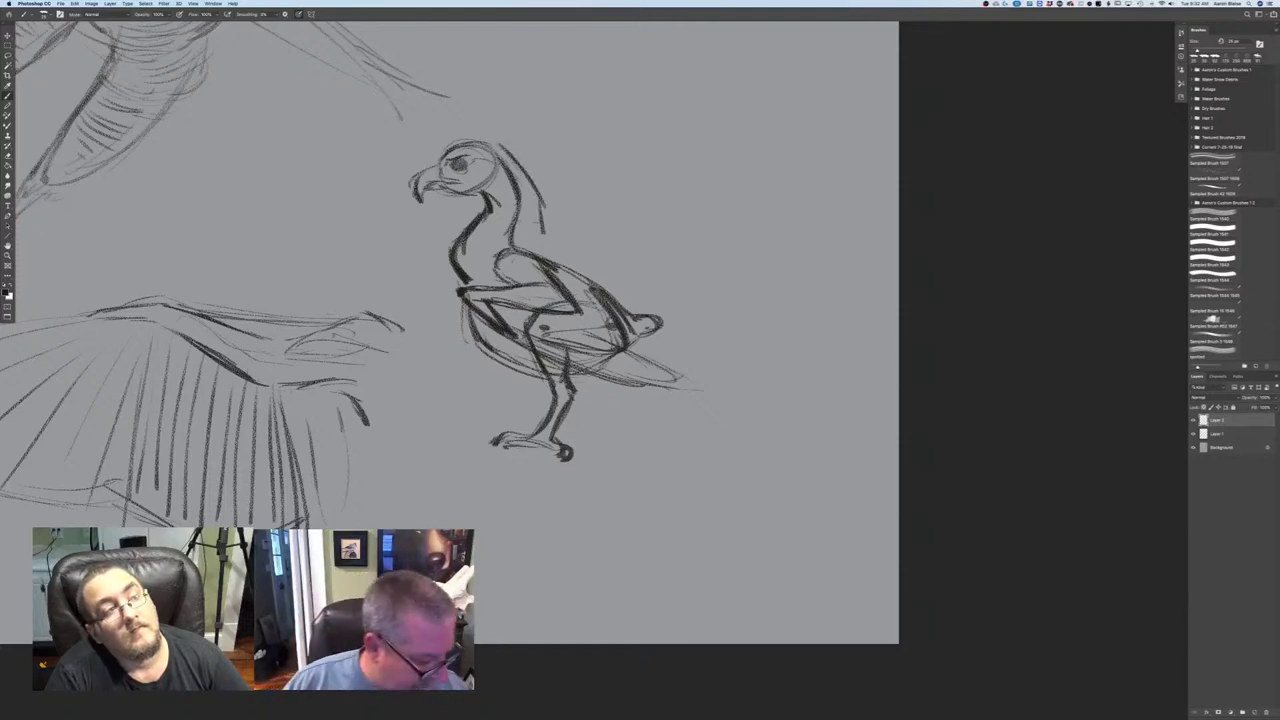
- Set the foreground colour to red and outline the feathered silhouette over the nape, head, beak, throat, chest and front belly
click(7, 289)
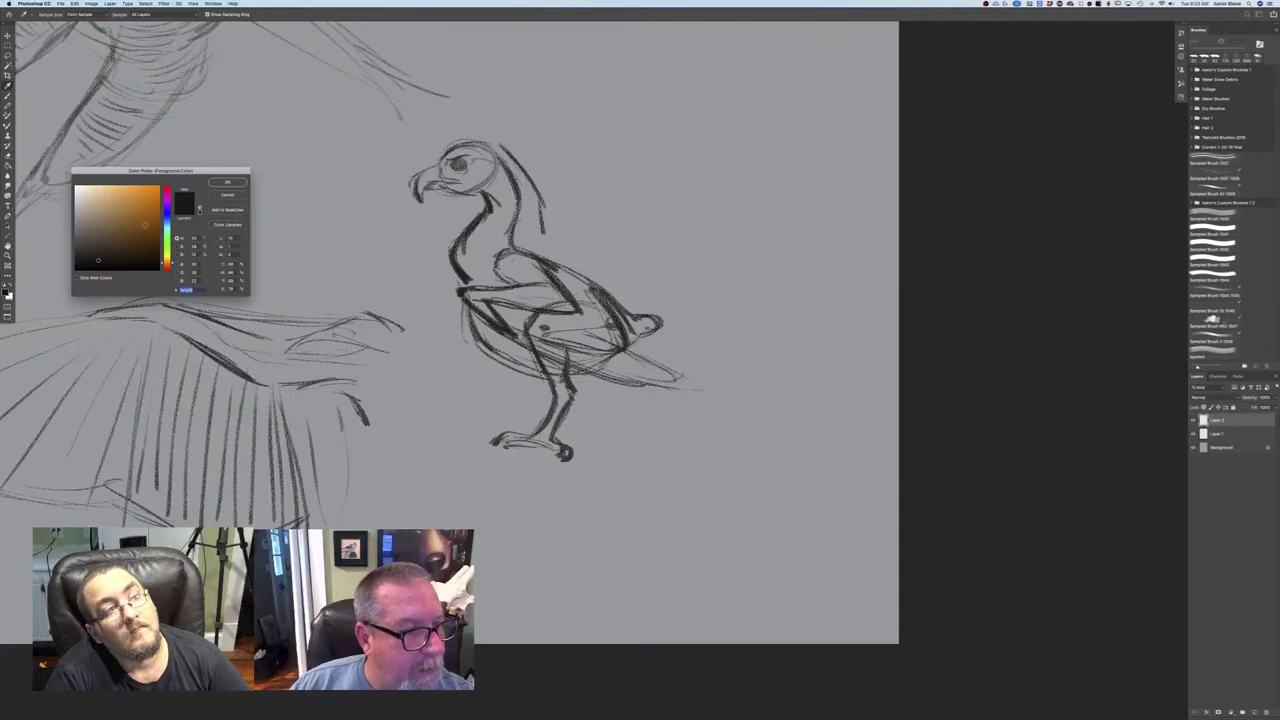
click(167, 267)
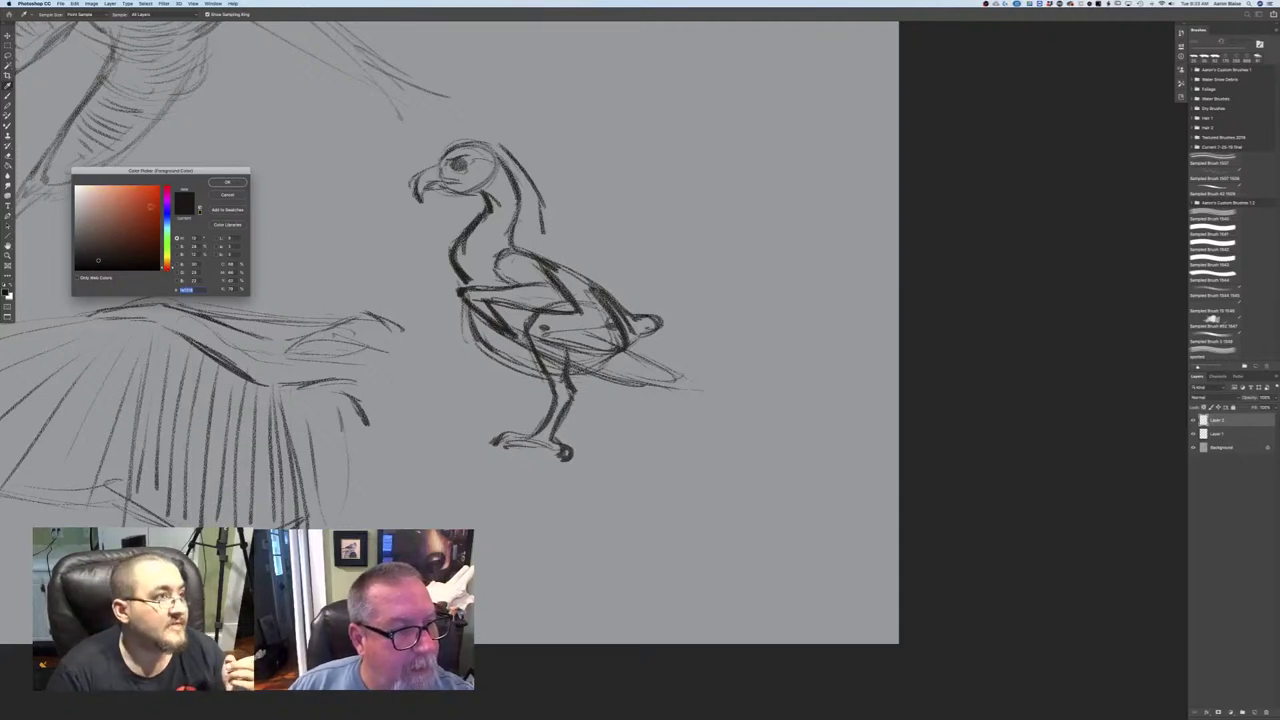
click(228, 182)
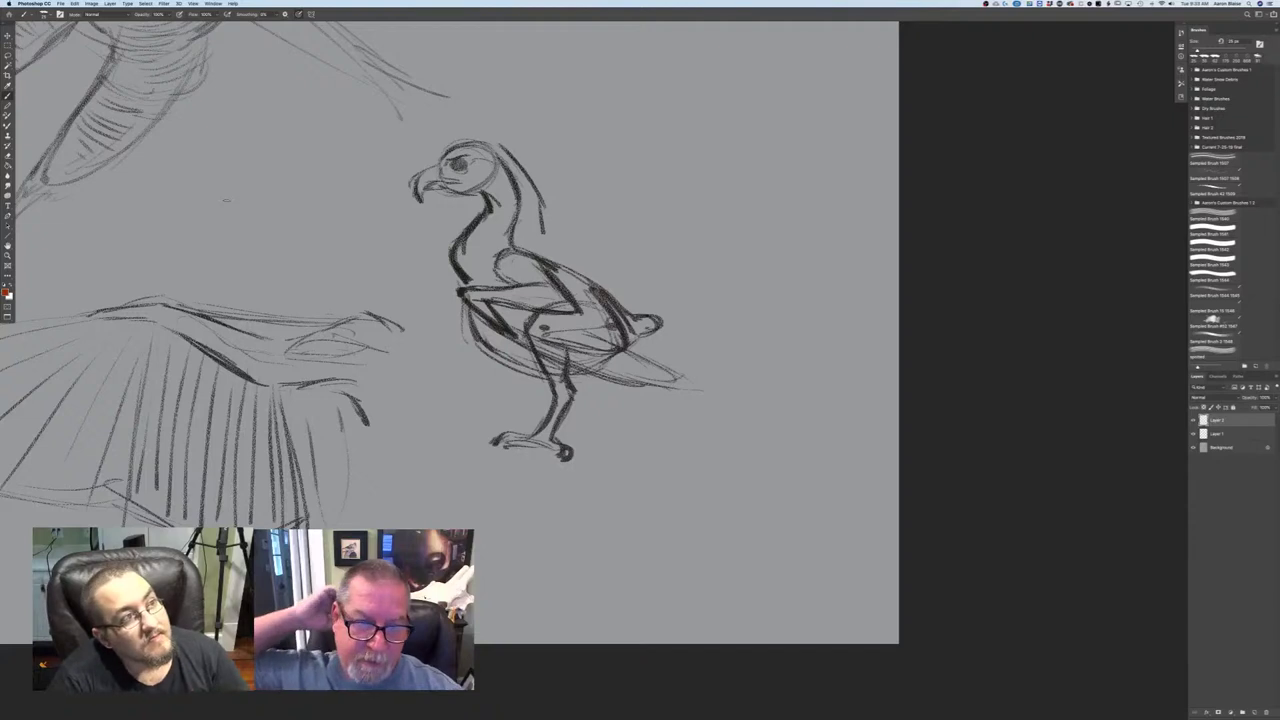
drag(498, 143, 539, 186)
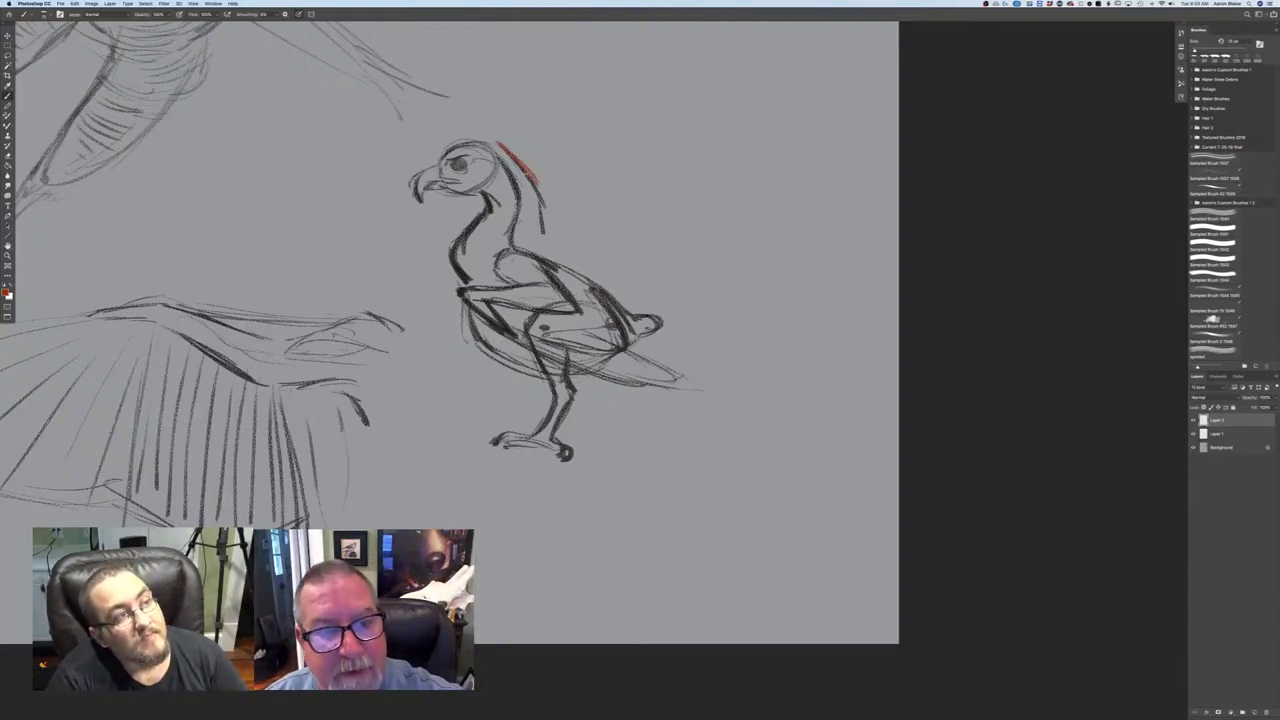
mouse_move(496, 140)
mouse_down()
mouse_move(453, 135)
mouse_move(418, 172)
mouse_move(418, 200)
mouse_up()
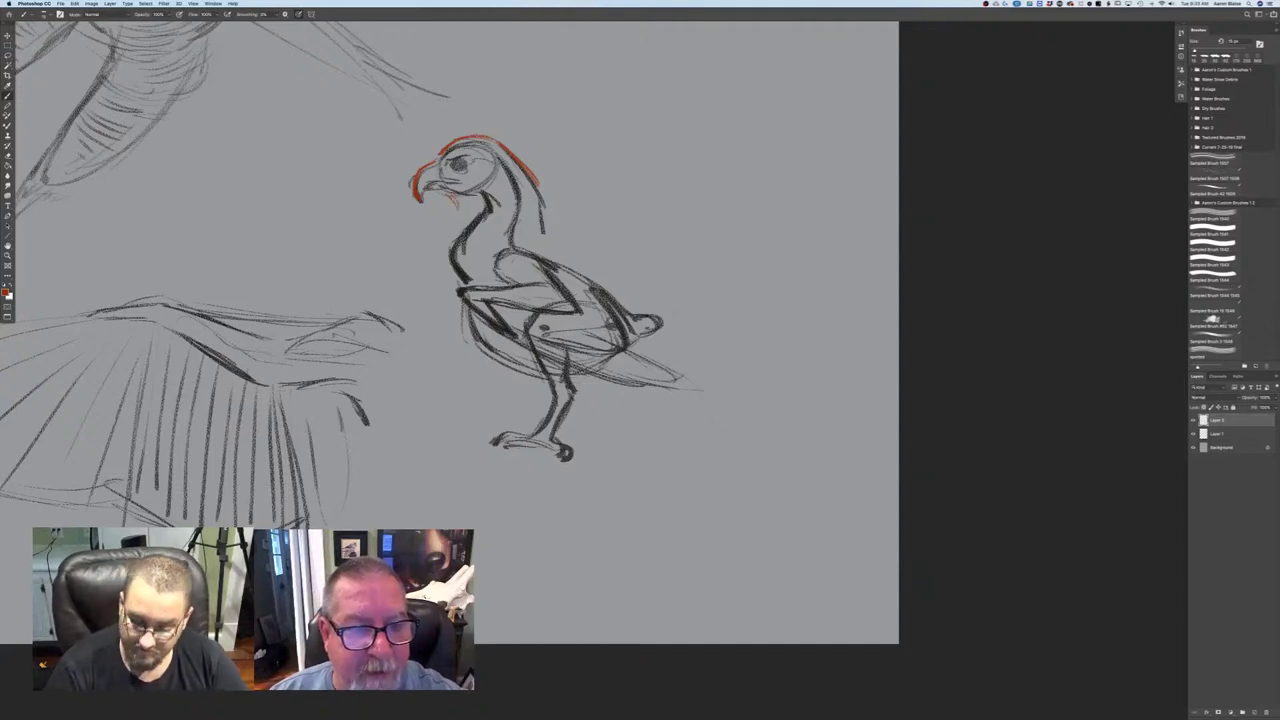
mouse_move(450, 195)
mouse_down()
mouse_move(463, 208)
mouse_move(438, 245)
mouse_move(432, 298)
mouse_move(500, 374)
mouse_move(553, 398)
mouse_move(470, 350)
mouse_move(440, 293)
mouse_move(462, 343)
mouse_up()
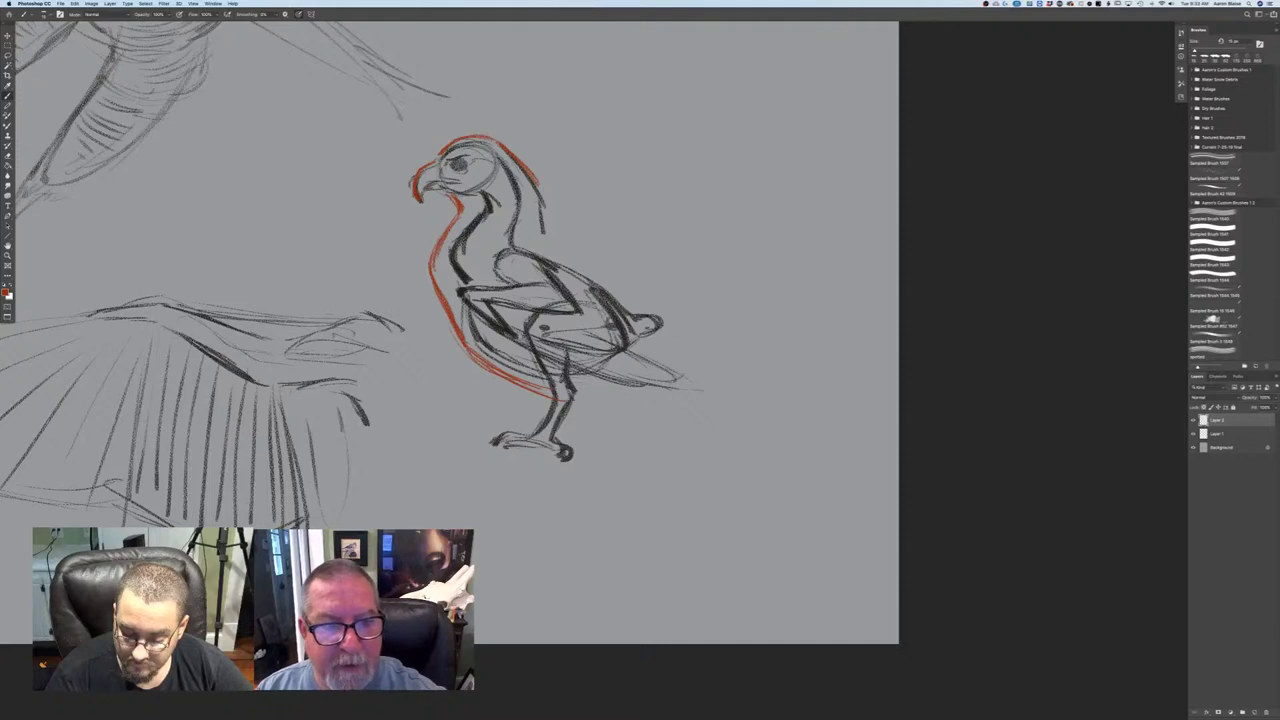
- Continue the red feather outline down the back into a long tapered tail, and round off the rear belly
mouse_move(532, 186)
mouse_down()
mouse_move(543, 232)
mouse_move(607, 279)
mouse_up()
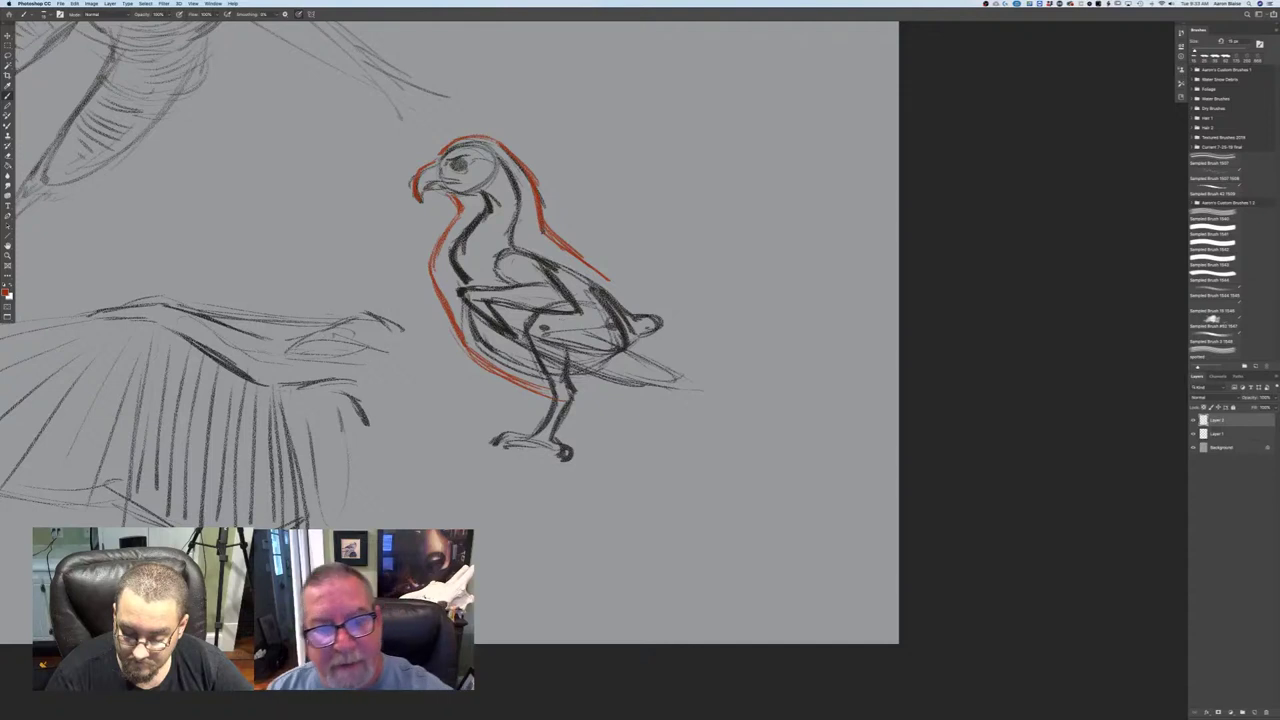
mouse_move(608, 281)
mouse_down()
mouse_move(654, 325)
mouse_move(796, 382)
mouse_move(682, 340)
mouse_move(698, 351)
mouse_move(678, 370)
mouse_up()
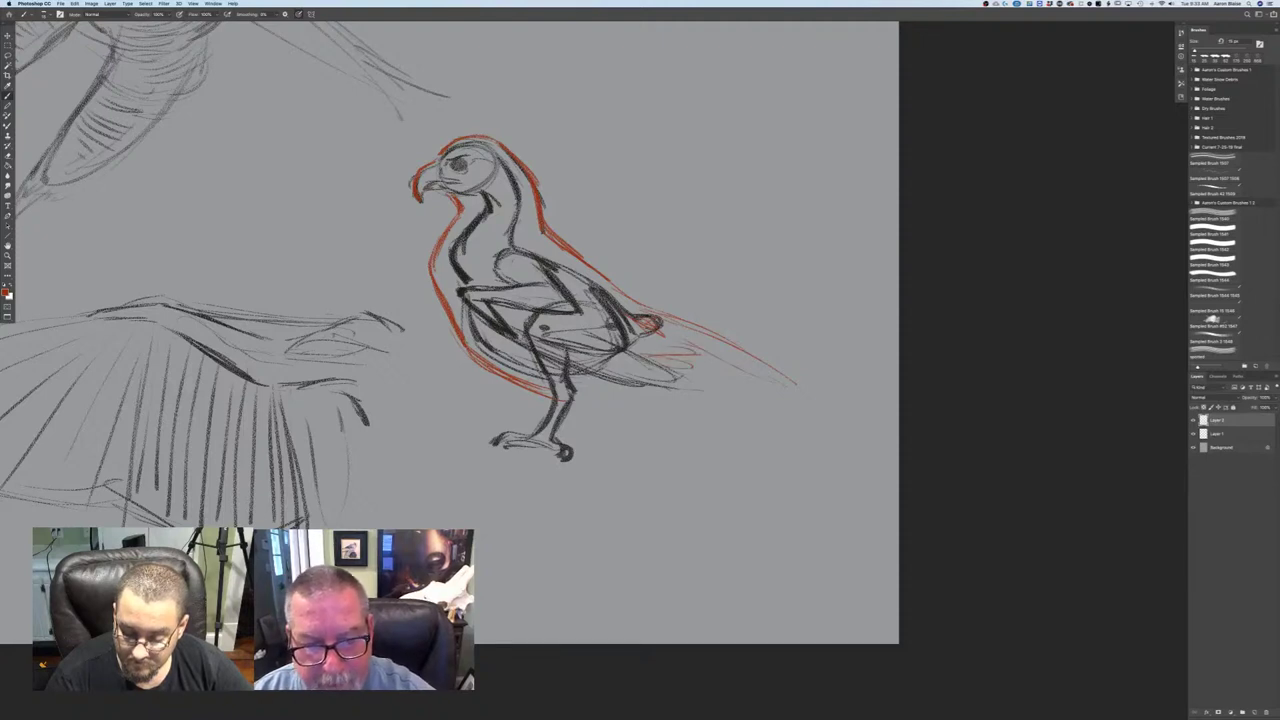
drag(572, 397, 630, 393)
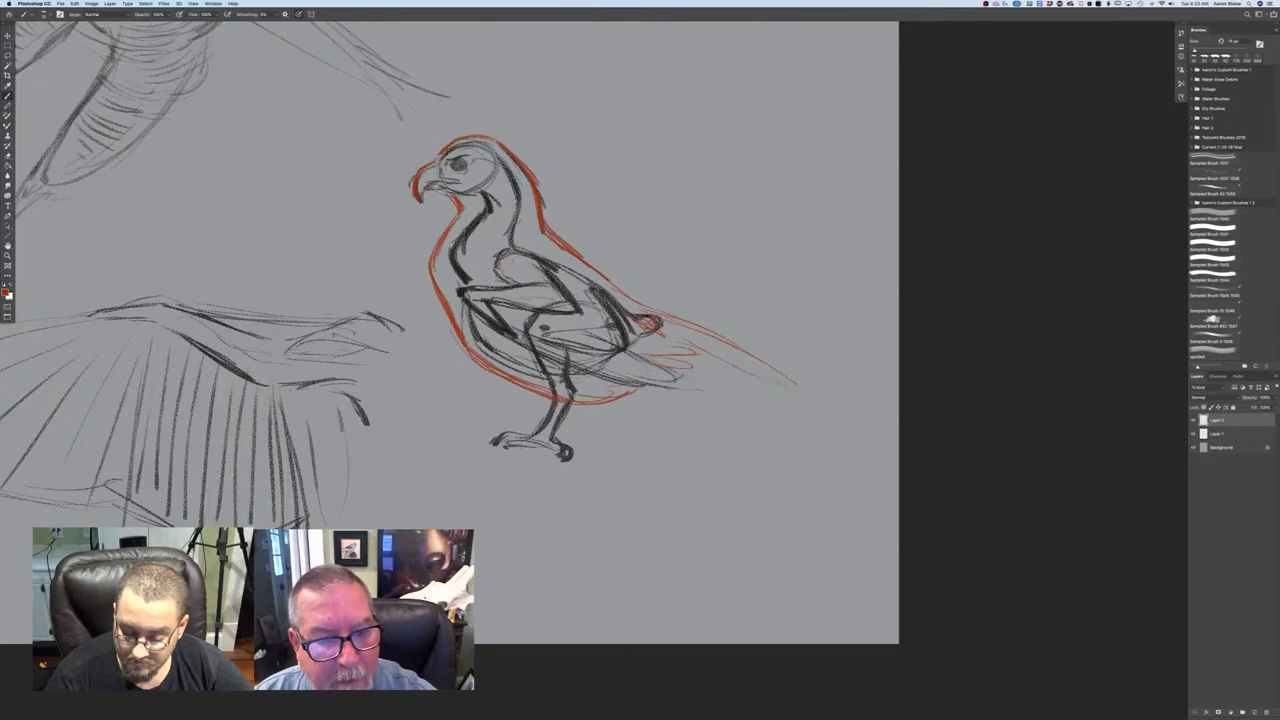
- Outline the small standing bird's folded wing in red down to a pointed tip, hatch over it, and trace the thigh and lower leg
mouse_move(508, 263)
mouse_down()
mouse_move(481, 286)
mouse_move(471, 324)
mouse_move(714, 409)
mouse_up()
drag(634, 387, 725, 403)
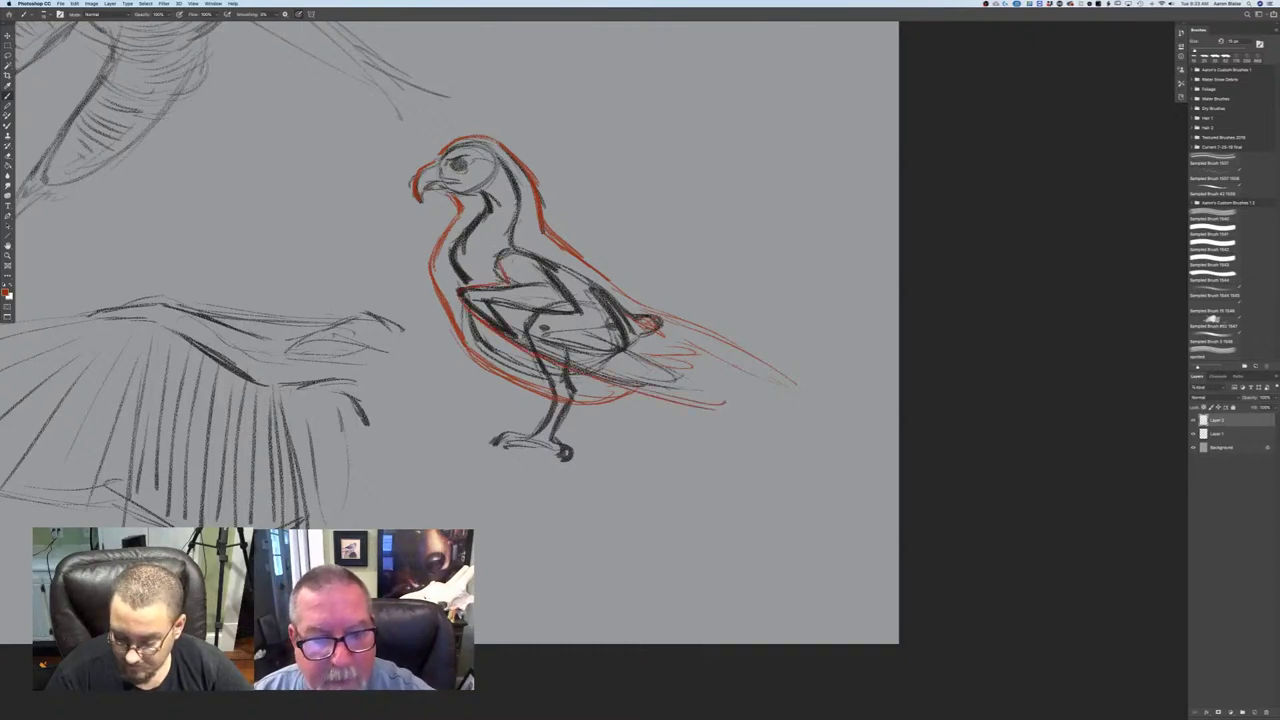
mouse_move(632, 358)
mouse_down()
mouse_move(596, 278)
mouse_move(562, 265)
mouse_move(629, 335)
mouse_move(569, 331)
mouse_move(613, 347)
mouse_up()
mouse_move(603, 327)
mouse_down()
mouse_move(571, 351)
mouse_move(561, 341)
mouse_up()
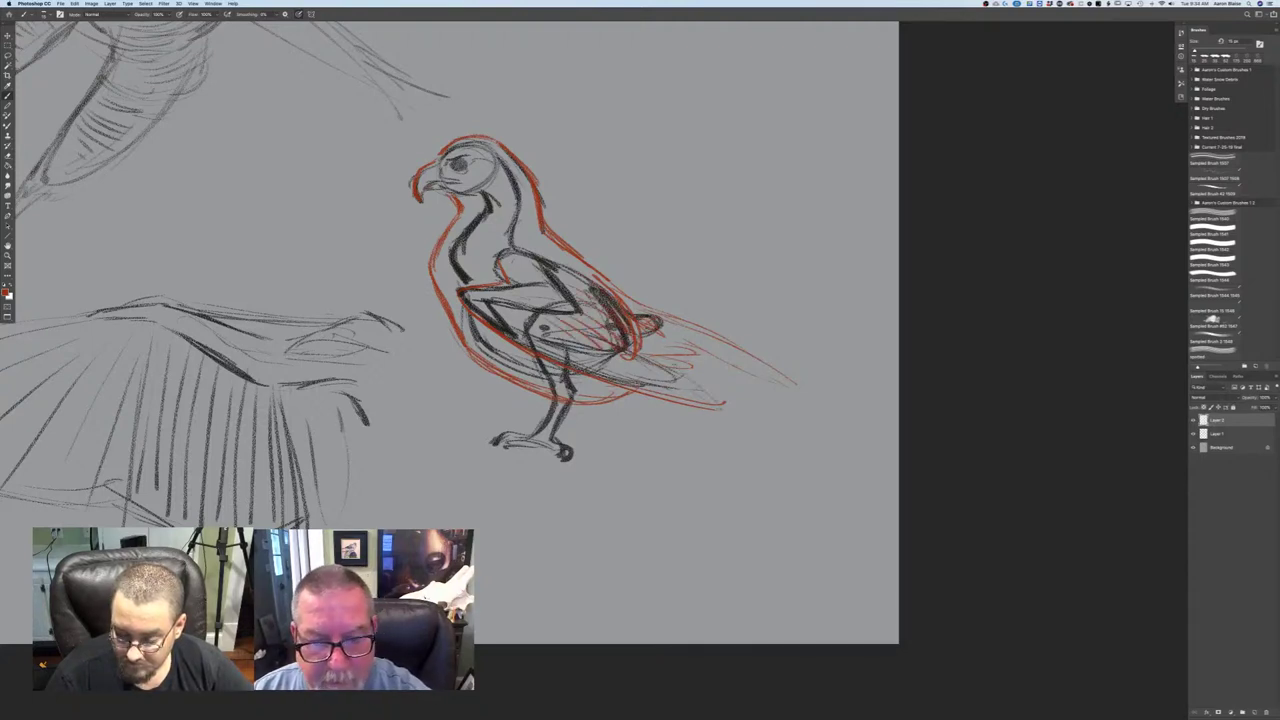
mouse_move(649, 339)
mouse_down()
mouse_move(716, 404)
mouse_move(704, 400)
mouse_up()
drag(603, 359, 657, 379)
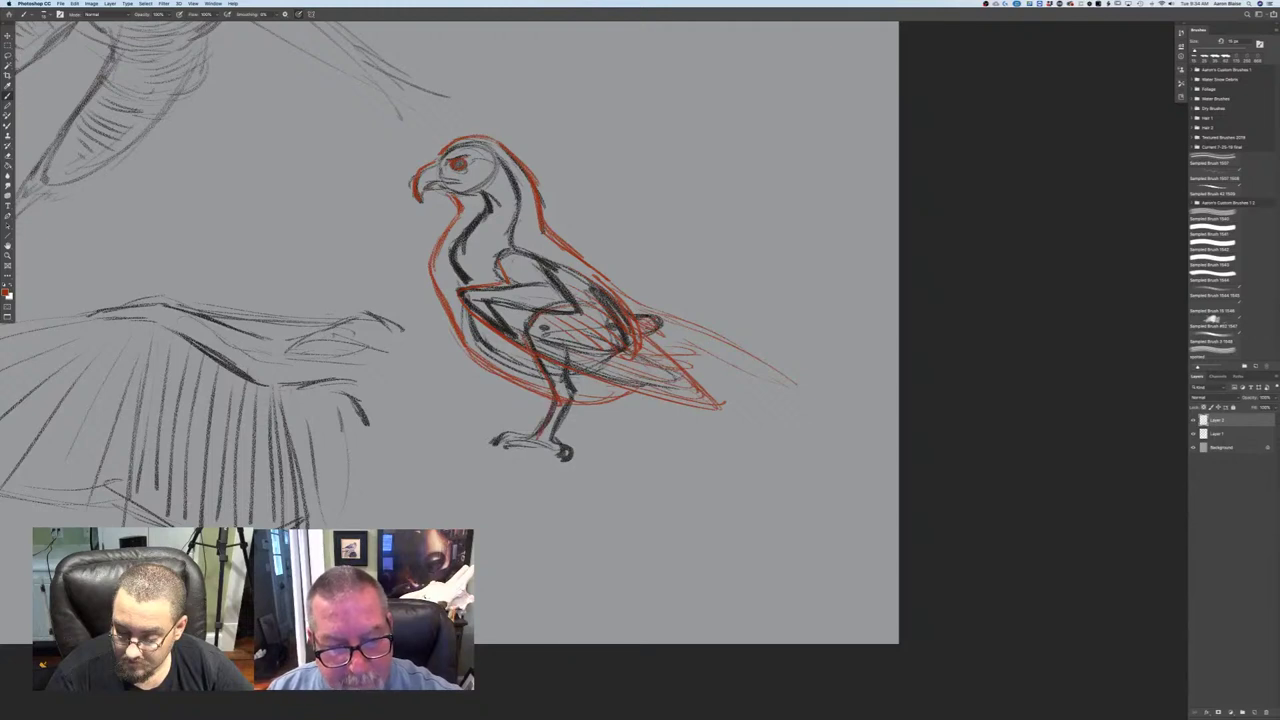
drag(549, 425, 534, 448)
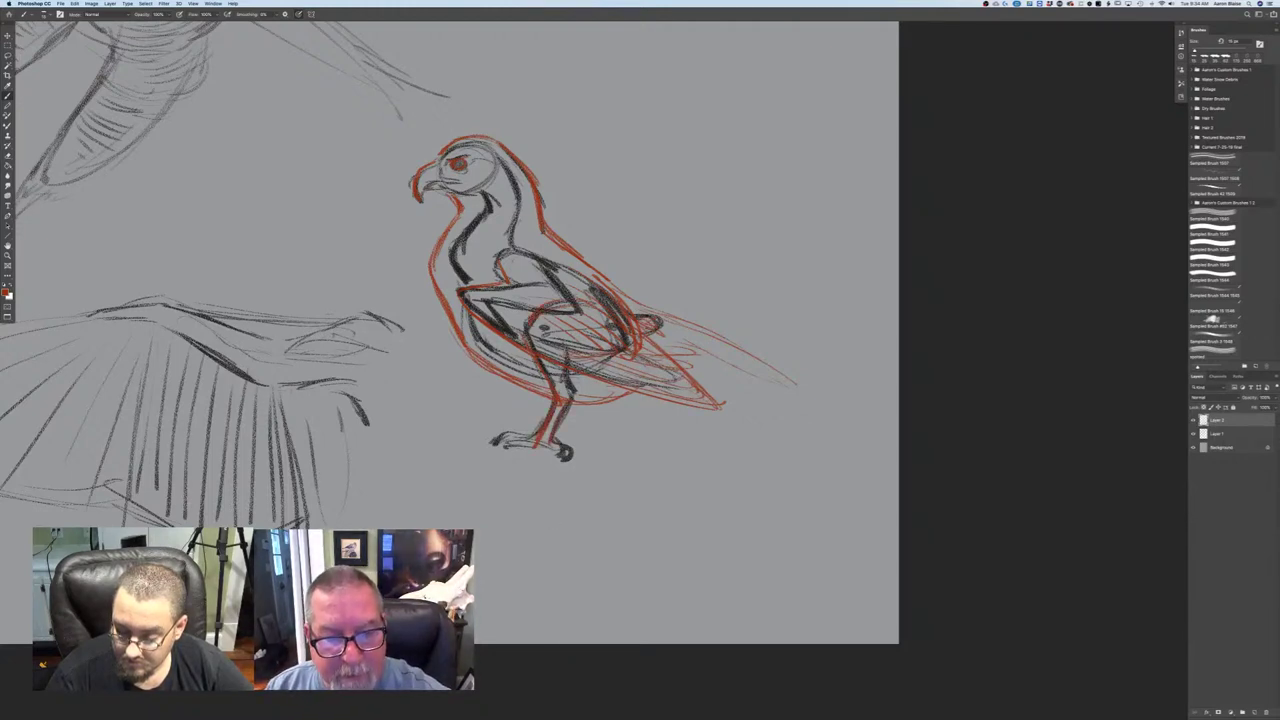
- Trace the flying hawk's nearer leg in red from the belly over the feathered thigh, knee and ankle into the slender lower leg
mouse_move(566, 374)
mouse_down()
mouse_move(564, 399)
mouse_move(769, 448)
mouse_move(962, 527)
mouse_move(1099, 691)
mouse_move(1088, 707)
mouse_up()
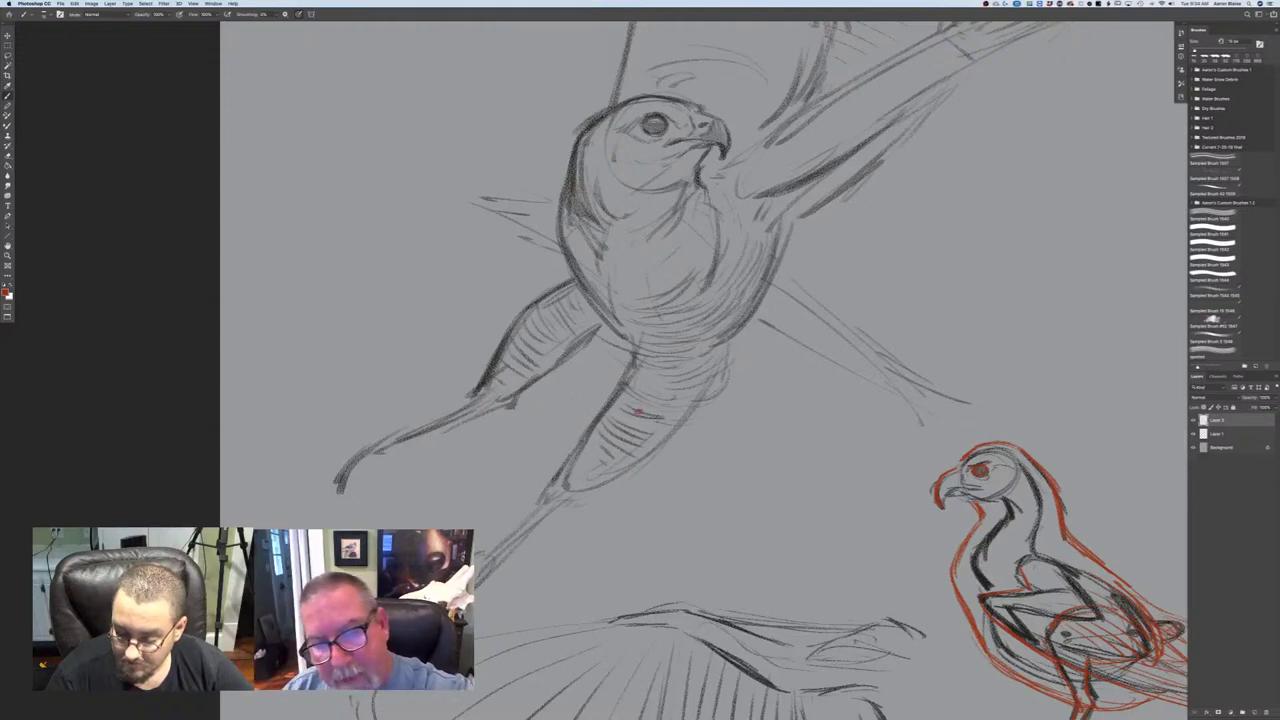
drag(735, 335, 665, 415)
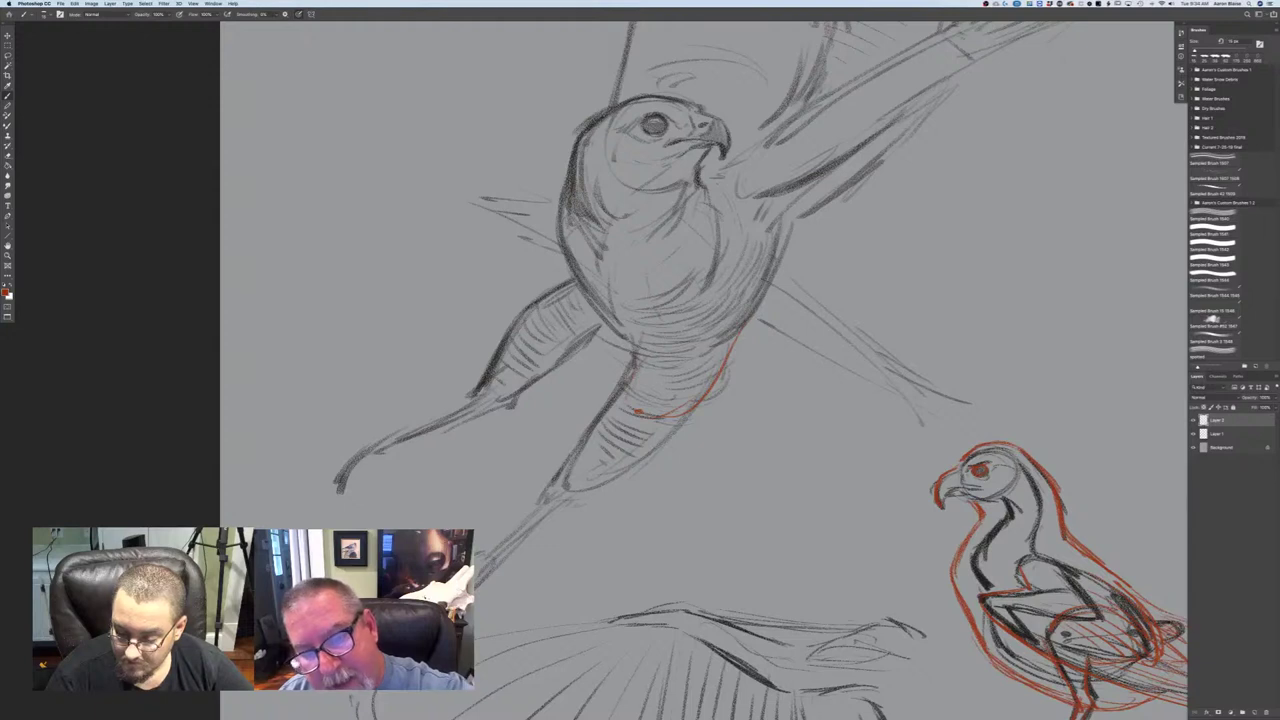
mouse_move(690, 326)
mouse_down()
mouse_move(625, 402)
mouse_move(596, 480)
mouse_up()
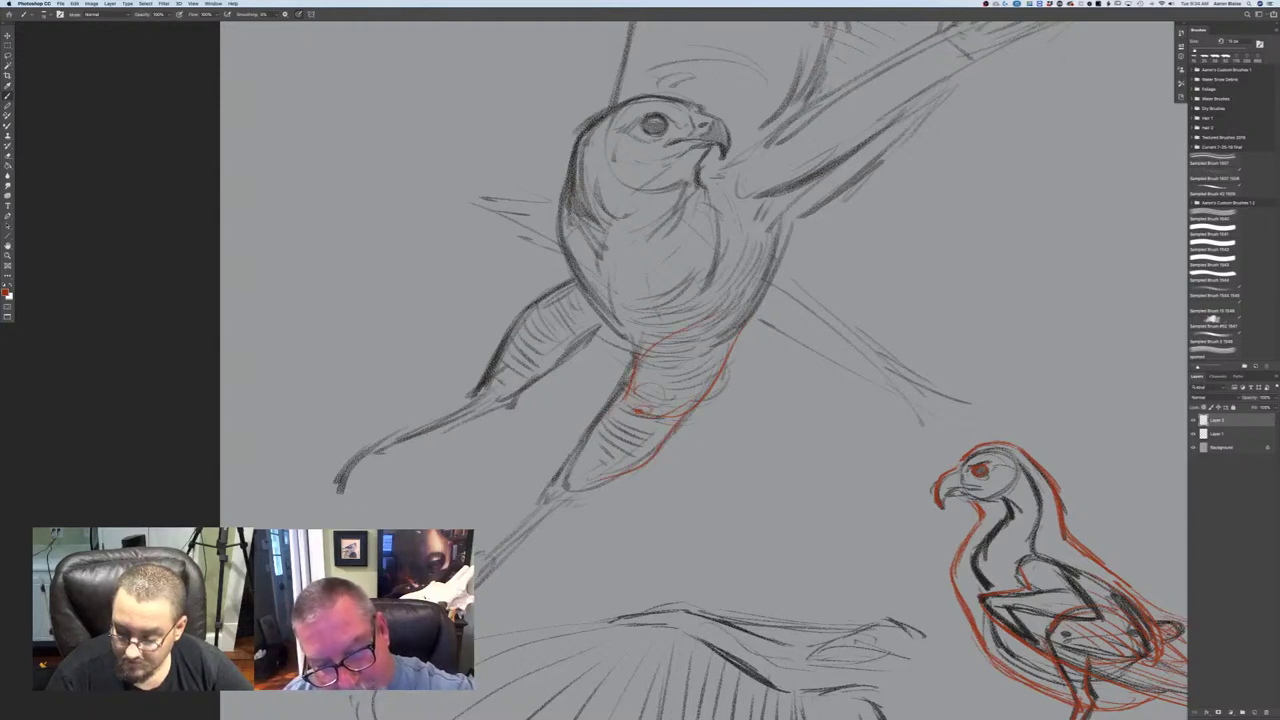
mouse_move(624, 402)
mouse_down()
mouse_move(552, 505)
mouse_move(486, 566)
mouse_up()
drag(553, 505, 479, 564)
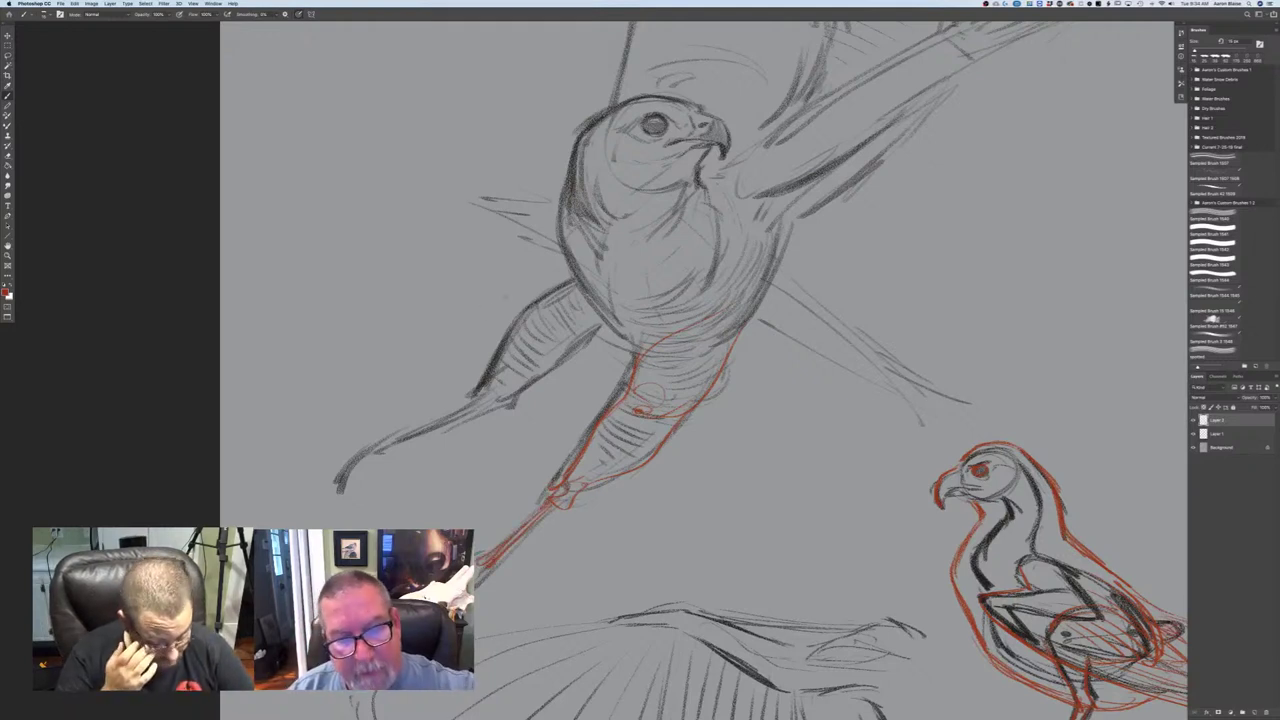
- Trace the hawk's other leg in red, marking the knee and ankle and following the lower leg down to the foot
drag(574, 279, 541, 297)
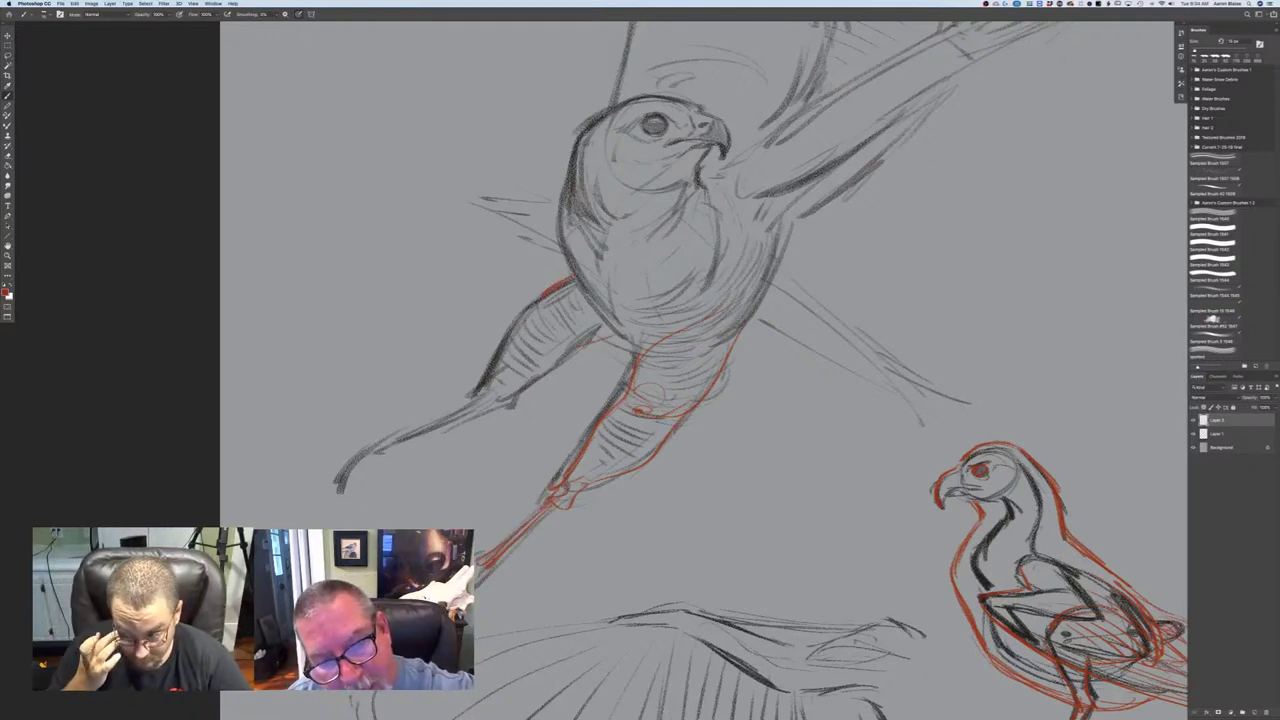
drag(606, 338, 560, 355)
drag(547, 311, 482, 388)
mouse_move(558, 366)
mouse_down()
mouse_move(482, 414)
mouse_move(374, 436)
mouse_move(330, 482)
mouse_up()
drag(398, 452, 346, 478)
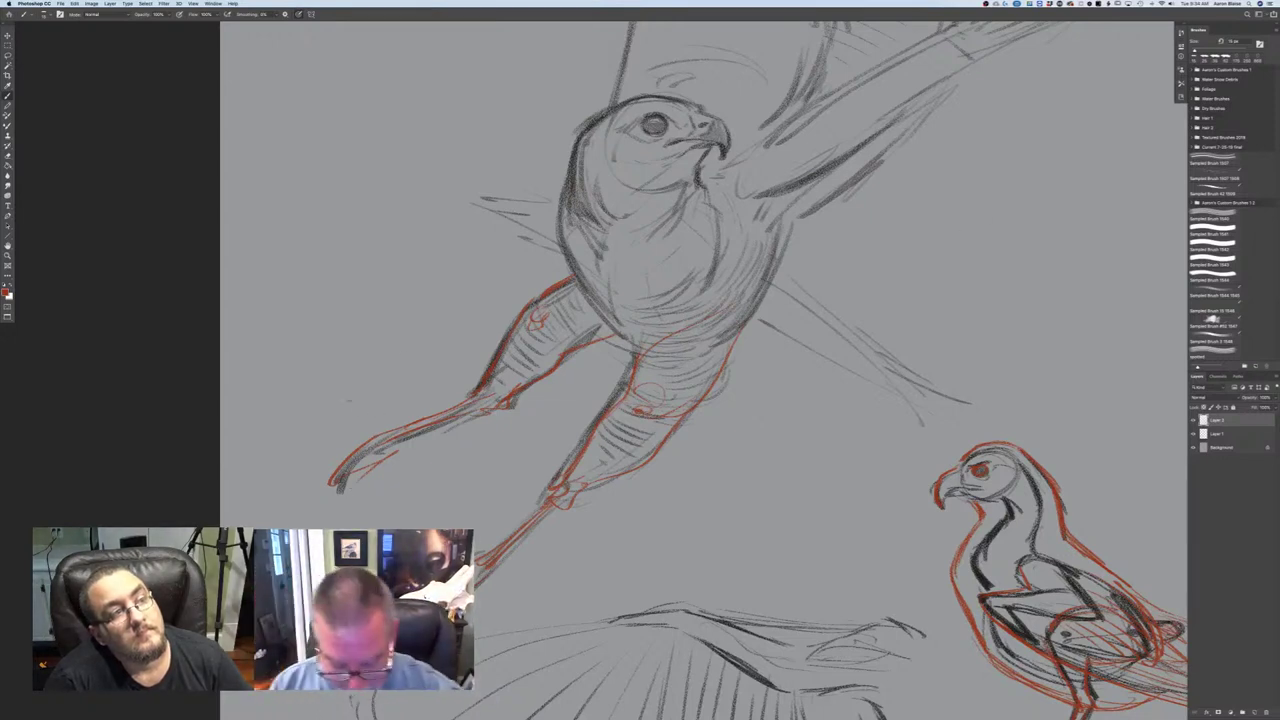
- Start a new red bird sketch above the standing bird with loose lines for the back, chest, belly, head and beak
drag(1062, 352, 748, 313)
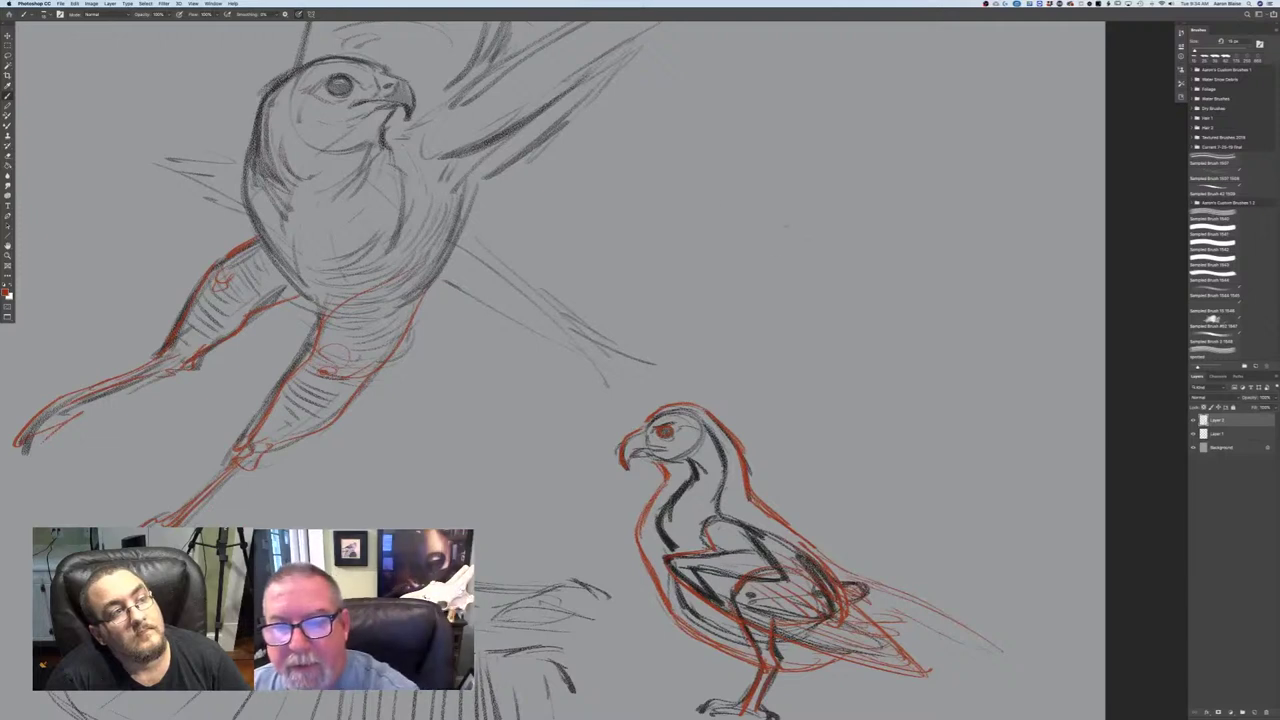
drag(850, 262, 718, 196)
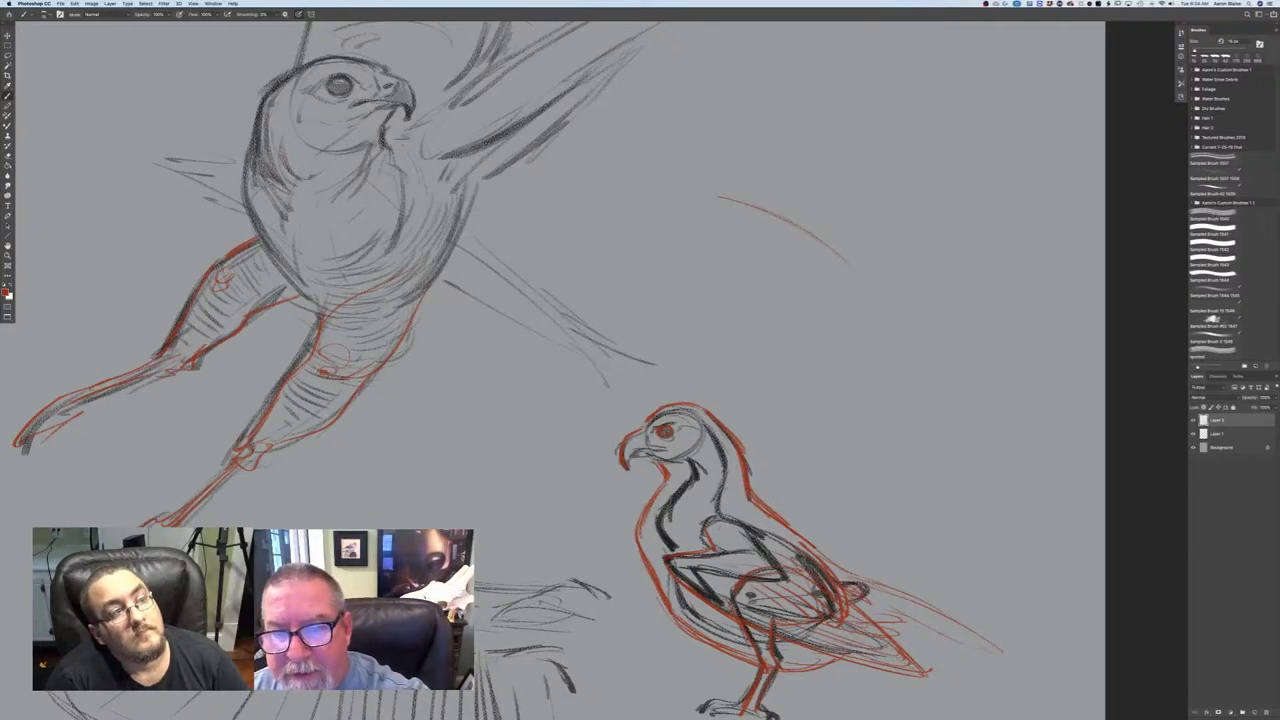
drag(764, 262, 737, 318)
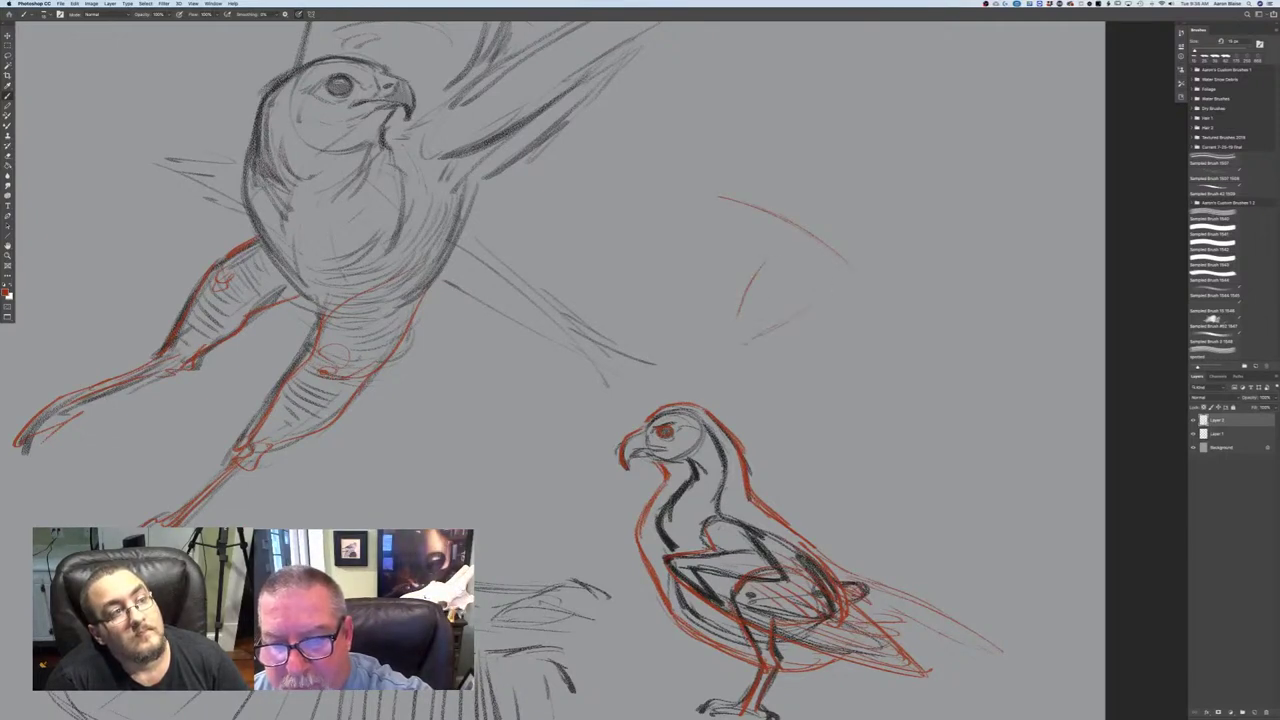
drag(679, 258, 720, 294)
drag(692, 173, 720, 191)
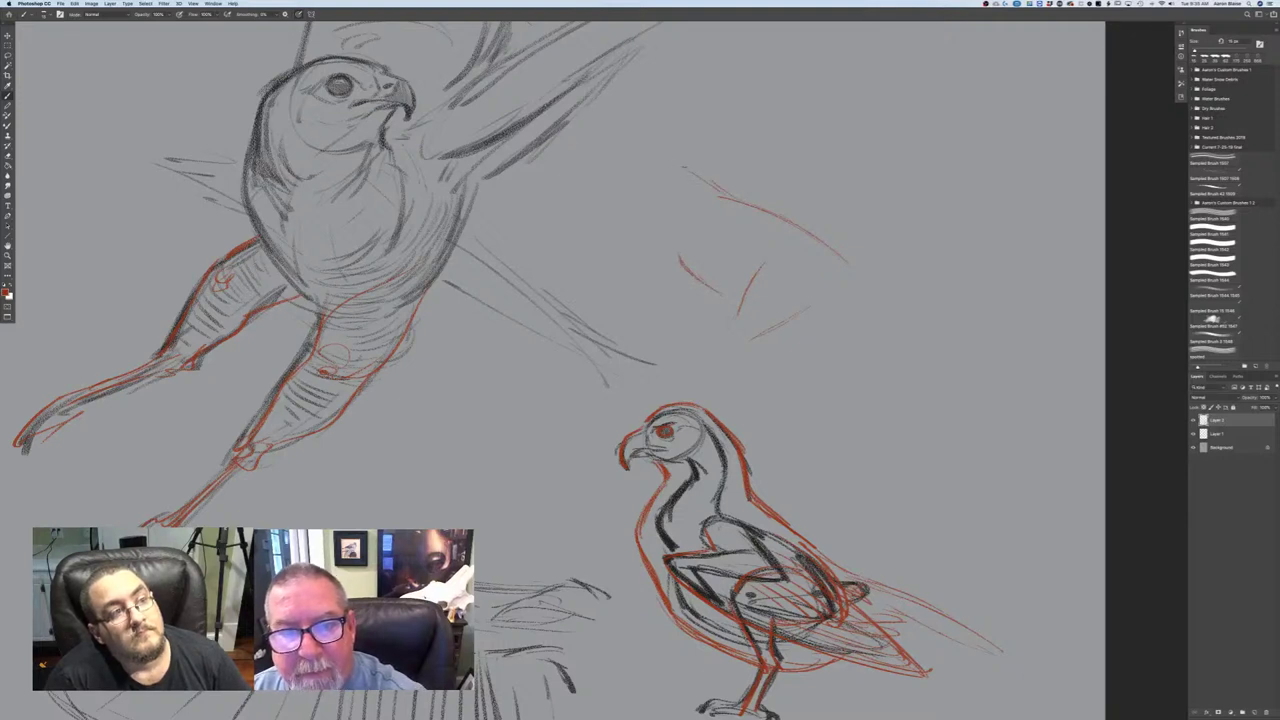
drag(660, 228, 681, 263)
drag(644, 173, 626, 181)
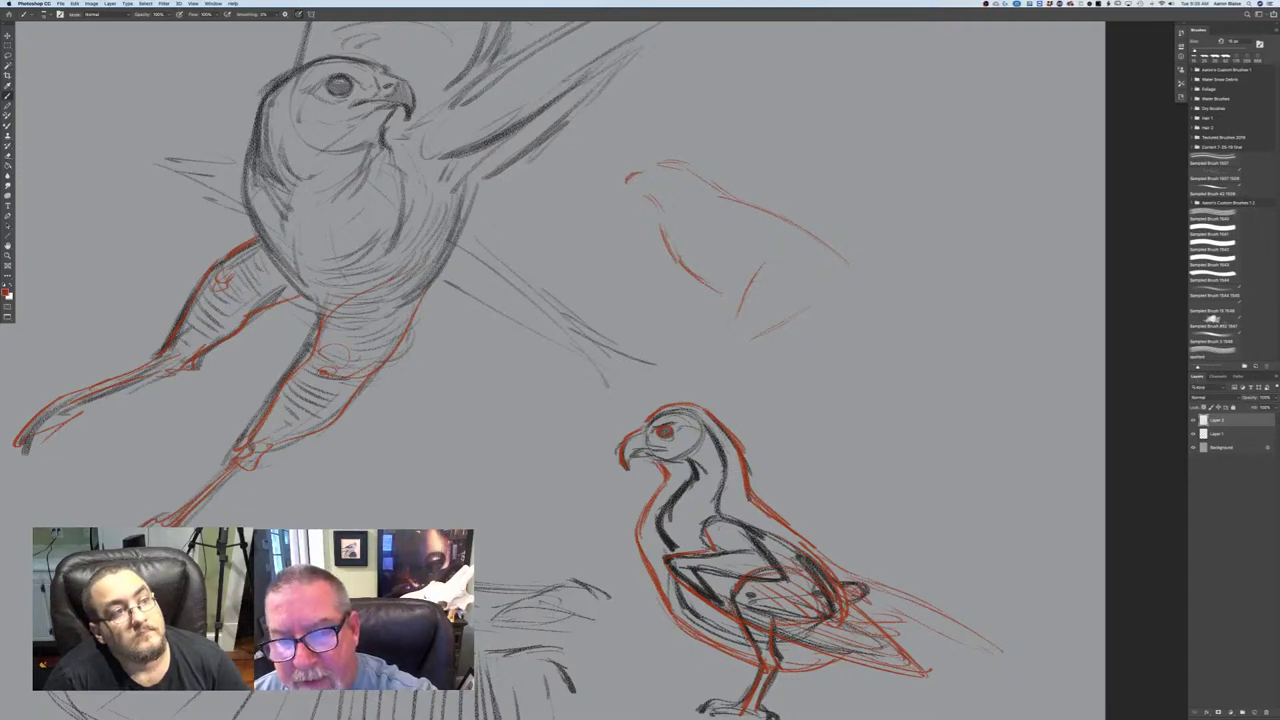
- Draw the new red bird's forward leg with a tapering thigh and narrow lower leg, darkening its front and rear edges
mouse_move(772, 265)
mouse_down()
mouse_move(753, 288)
mouse_move(761, 330)
mouse_up()
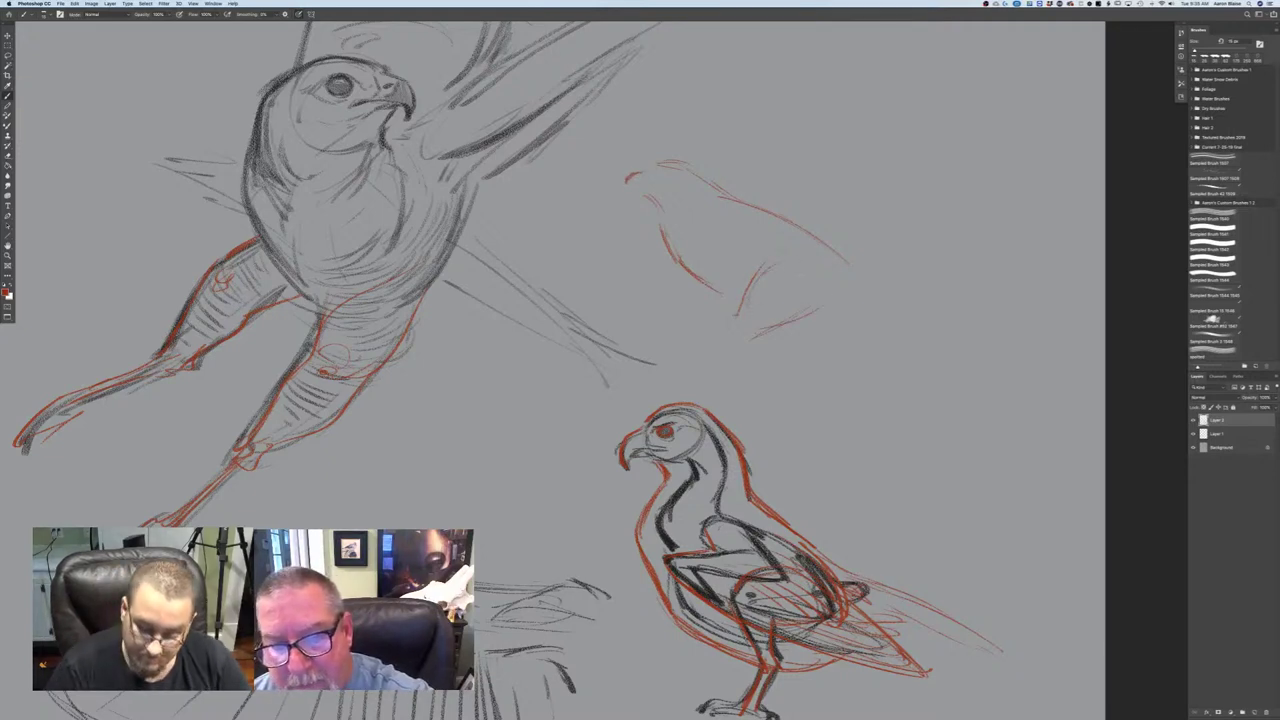
mouse_move(752, 287)
mouse_down()
mouse_move(719, 355)
mouse_move(748, 351)
mouse_move(730, 382)
mouse_up()
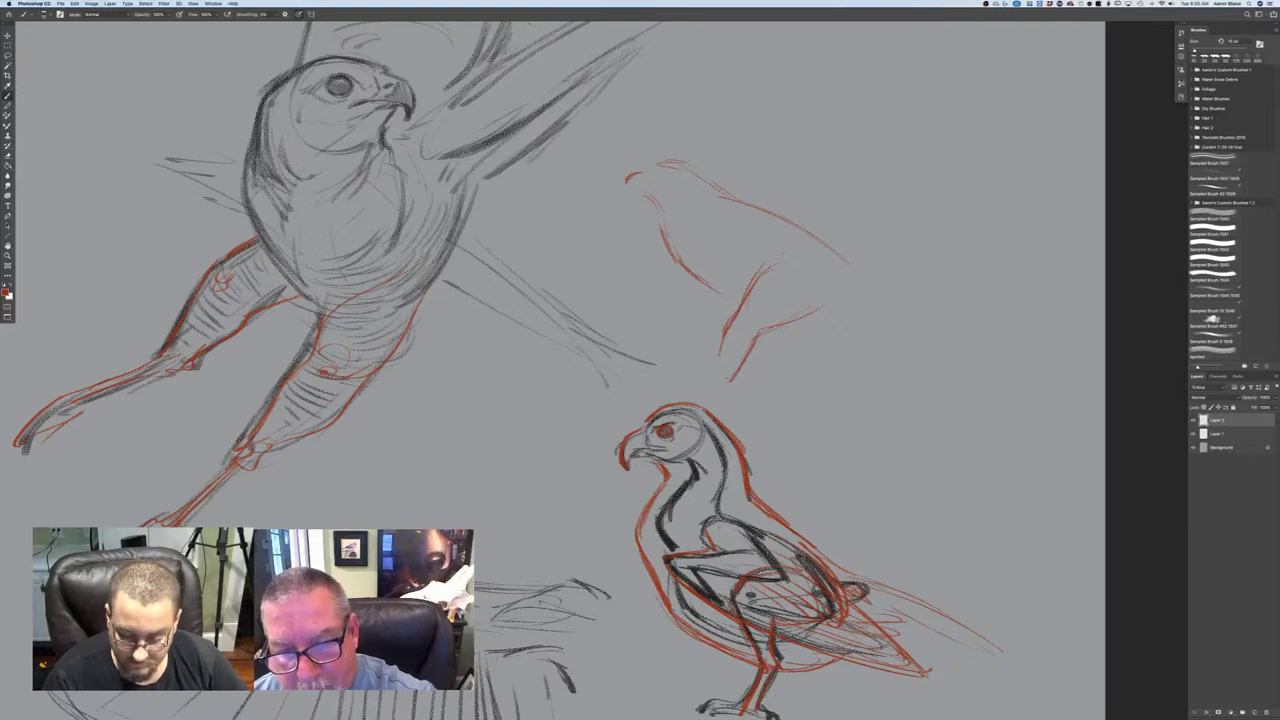
mouse_move(722, 338)
mouse_down()
mouse_move(714, 382)
mouse_move(690, 402)
mouse_up()
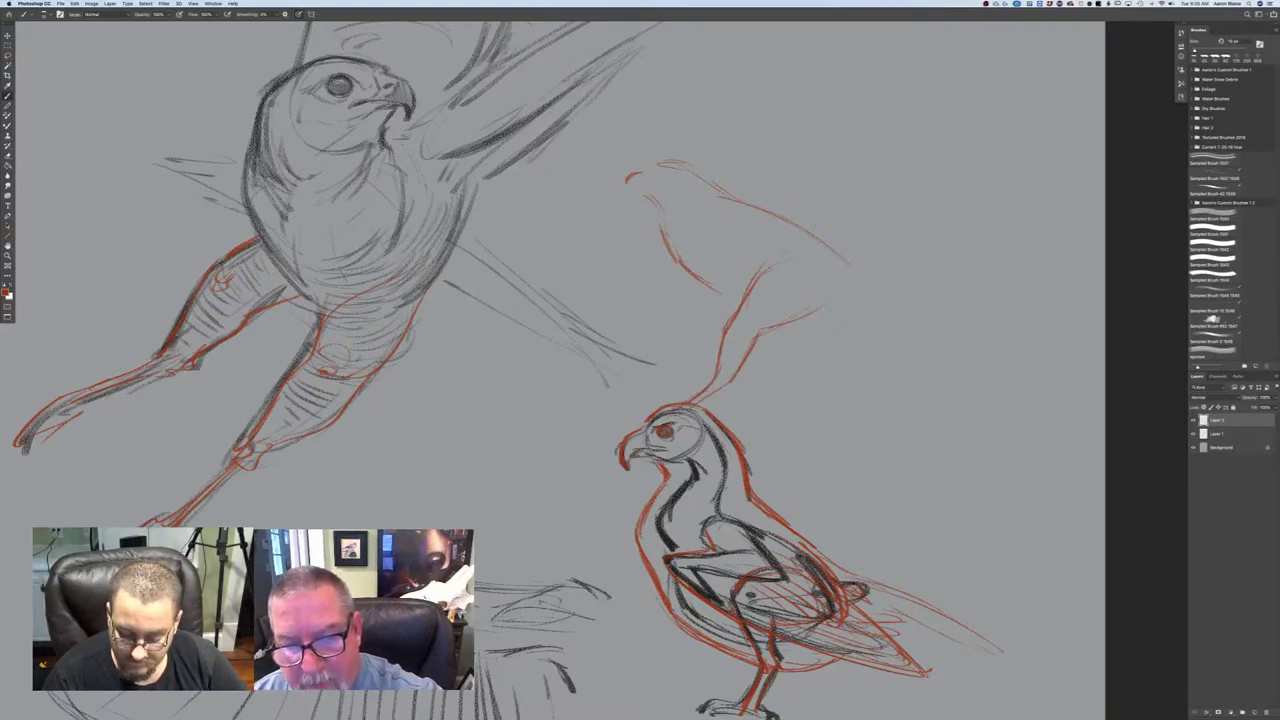
mouse_move(767, 266)
mouse_down()
mouse_move(720, 341)
mouse_move(729, 391)
mouse_up()
mouse_move(751, 343)
mouse_down()
mouse_move(730, 389)
mouse_move(703, 401)
mouse_move(718, 370)
mouse_up()
drag(740, 300, 722, 320)
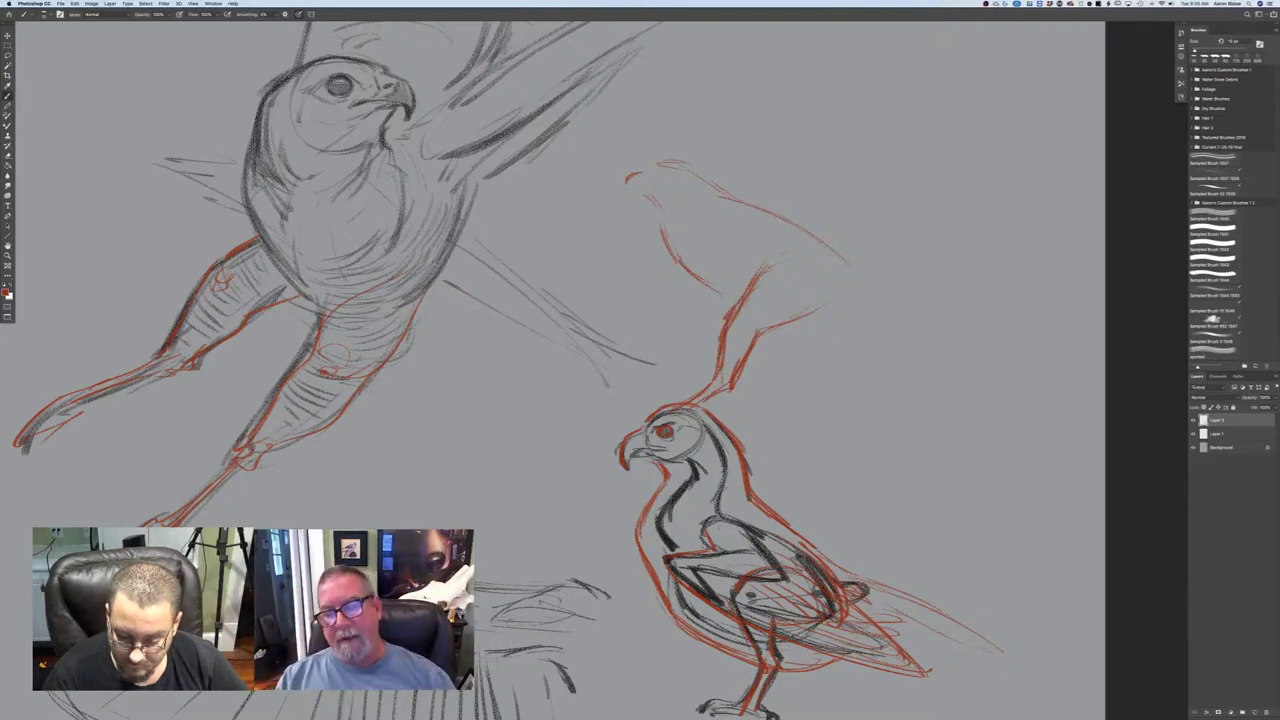
- Mark the hip with a curved line and draw the new bird's rear leg reaching down to a clenched foot
drag(786, 256, 838, 268)
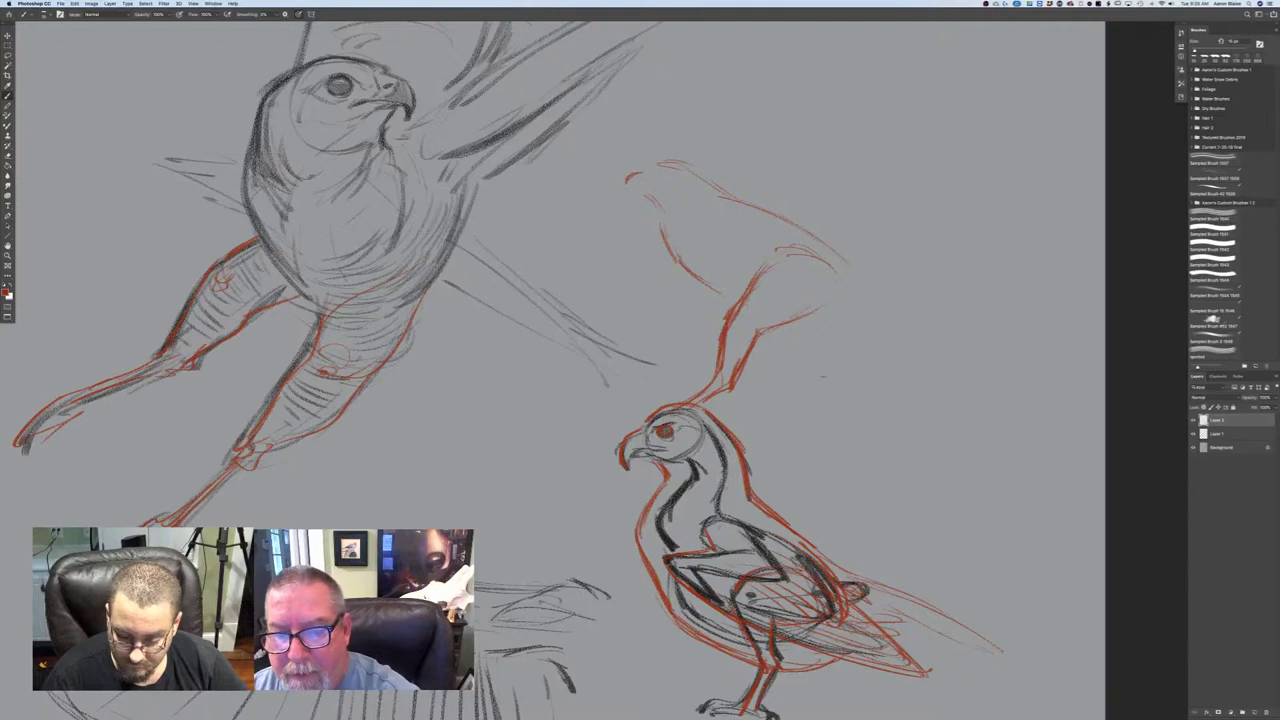
drag(802, 330, 815, 374)
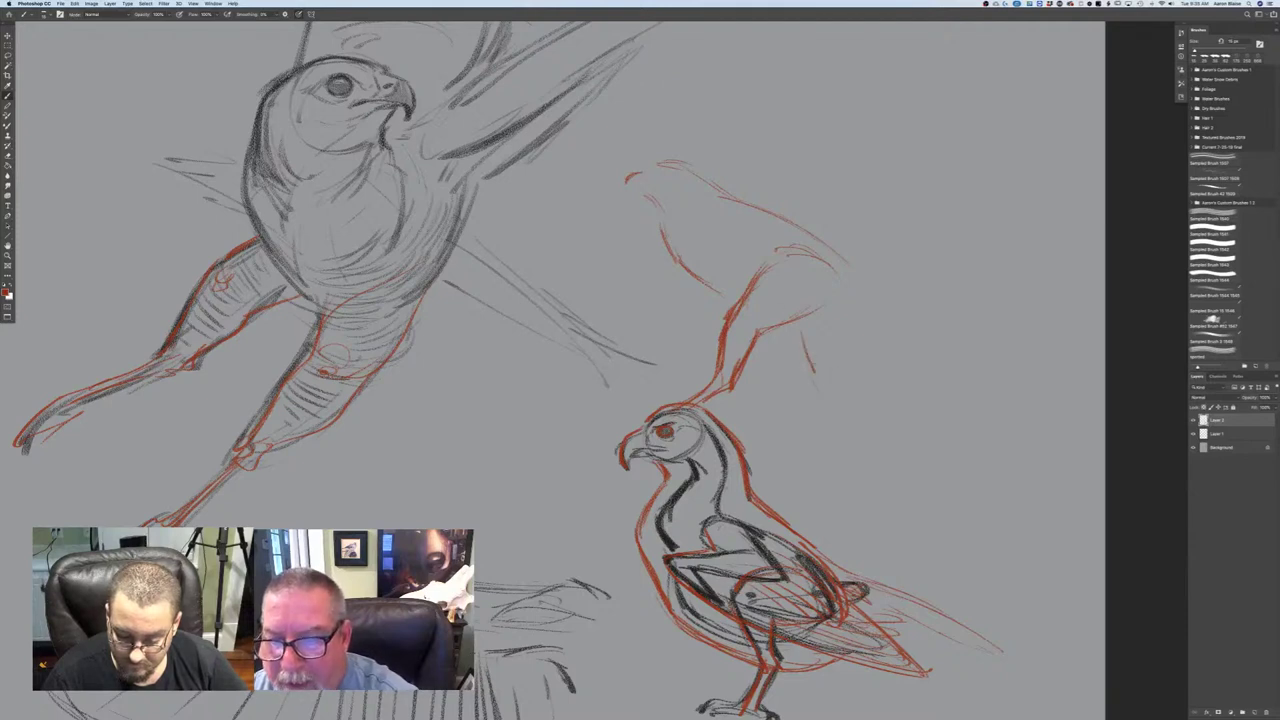
mouse_move(855, 310)
mouse_down()
mouse_move(839, 360)
mouse_move(819, 388)
mouse_move(848, 415)
mouse_move(847, 439)
mouse_move(852, 428)
mouse_move(849, 503)
mouse_move(868, 534)
mouse_move(876, 500)
mouse_up()
drag(768, 337, 830, 328)
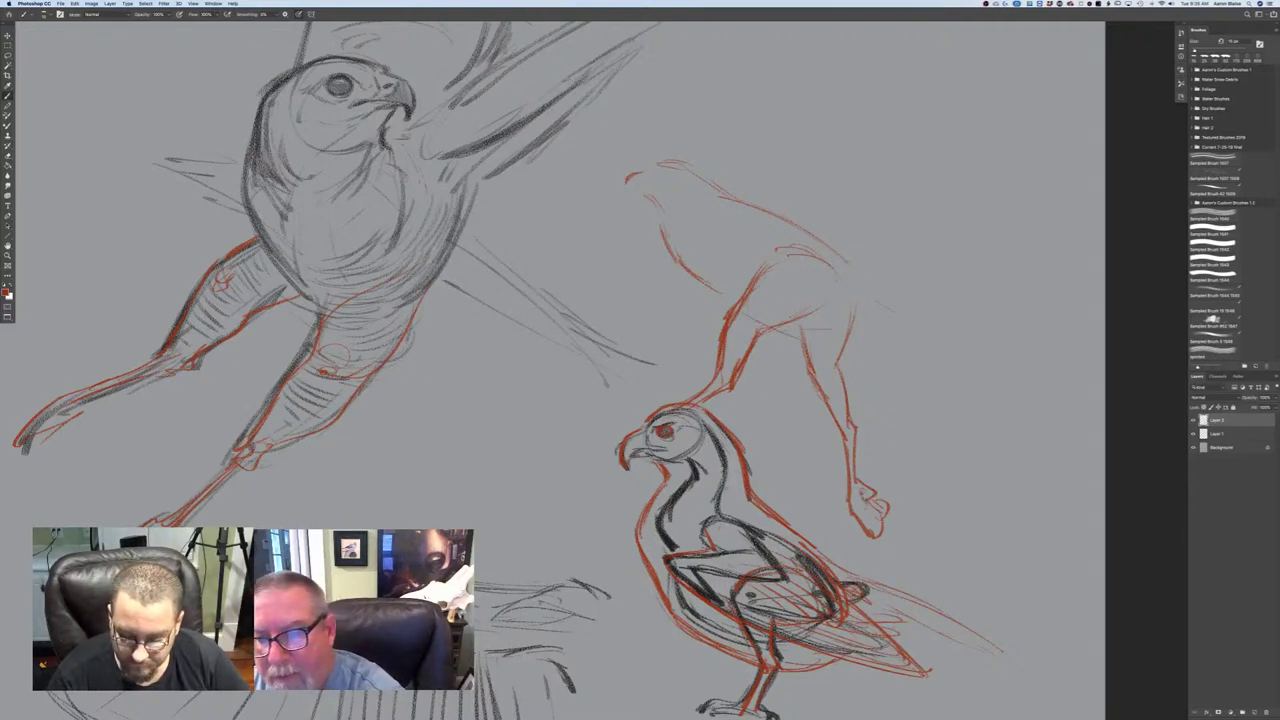
- Extend the new bird's back into a long pointed tail and close its underside back to the rear leg
drag(852, 268, 978, 350)
drag(864, 362, 890, 358)
drag(800, 330, 840, 372)
mouse_move(840, 368)
mouse_down()
mouse_move(964, 352)
mouse_move(910, 366)
mouse_up()
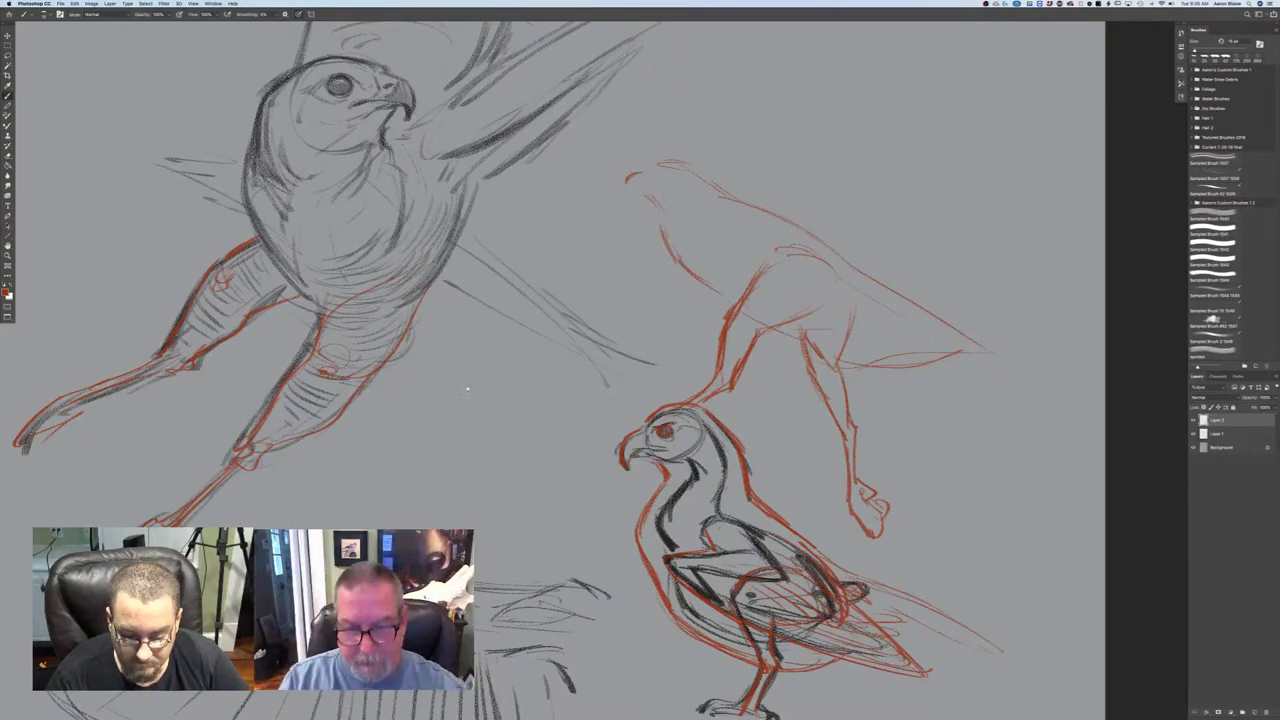
drag(669, 135, 430, 393)
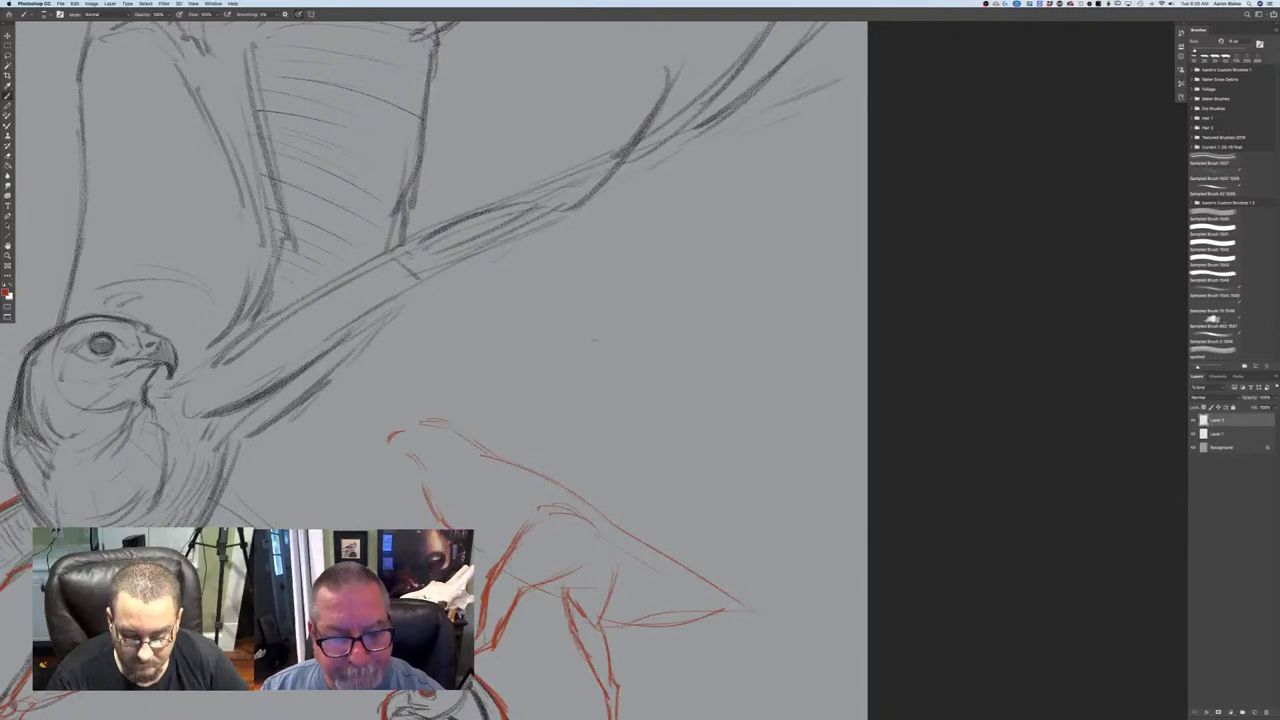
- Sketch a red side-view outline of a flying hawk's body with raised wing lines above the standing-leg study
mouse_move(612, 340)
mouse_down()
mouse_move(545, 323)
mouse_move(422, 340)
mouse_up()
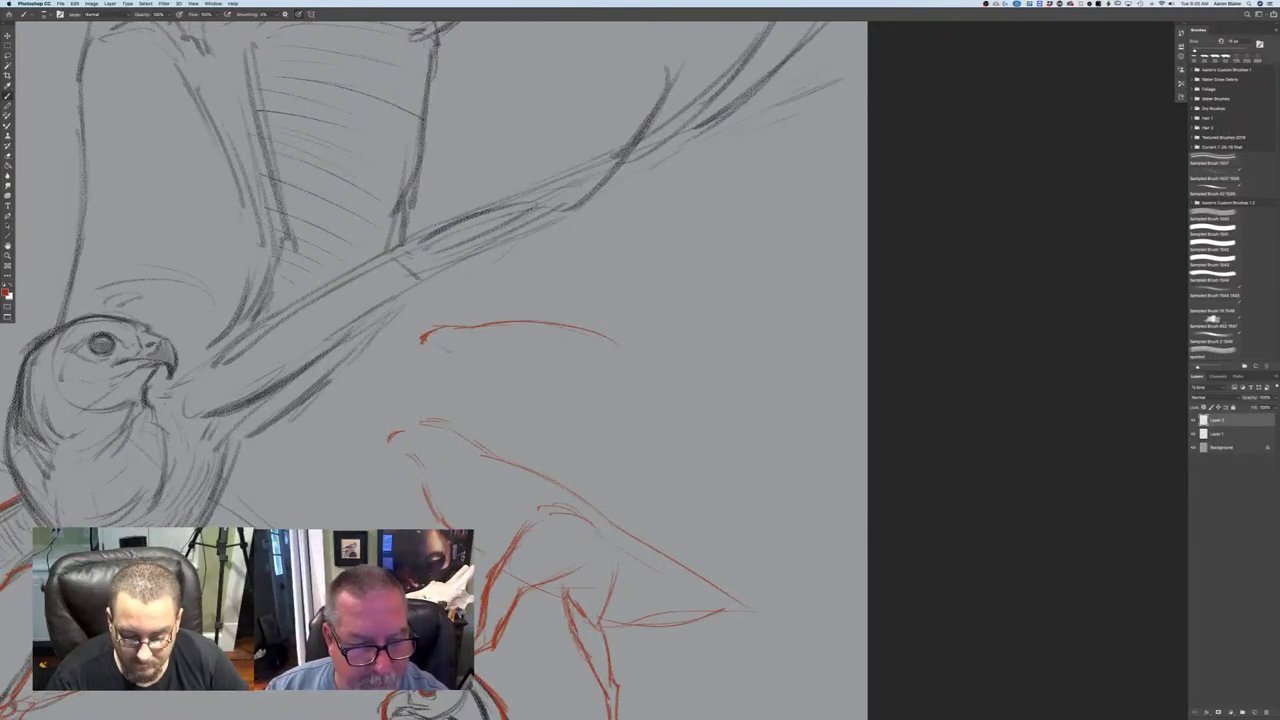
drag(430, 328, 632, 342)
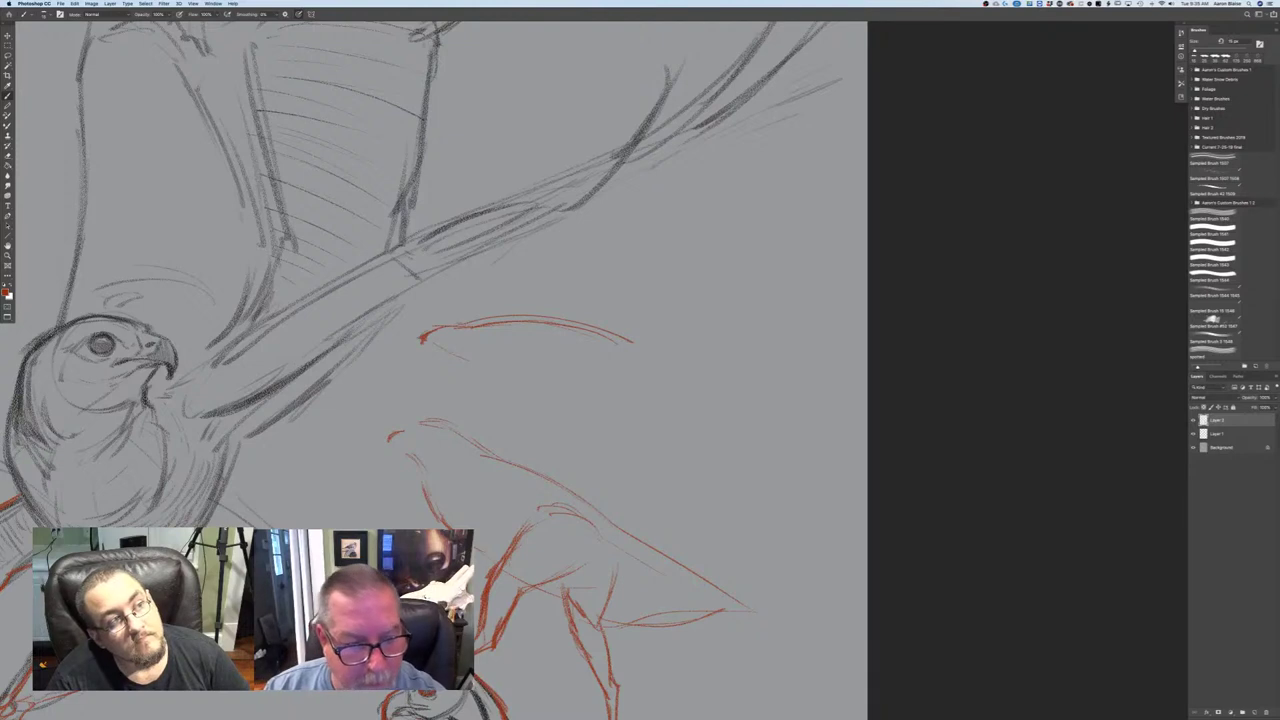
mouse_move(432, 346)
mouse_down()
mouse_move(566, 372)
mouse_move(676, 358)
mouse_move(606, 334)
mouse_move(691, 374)
mouse_up()
drag(486, 335, 513, 101)
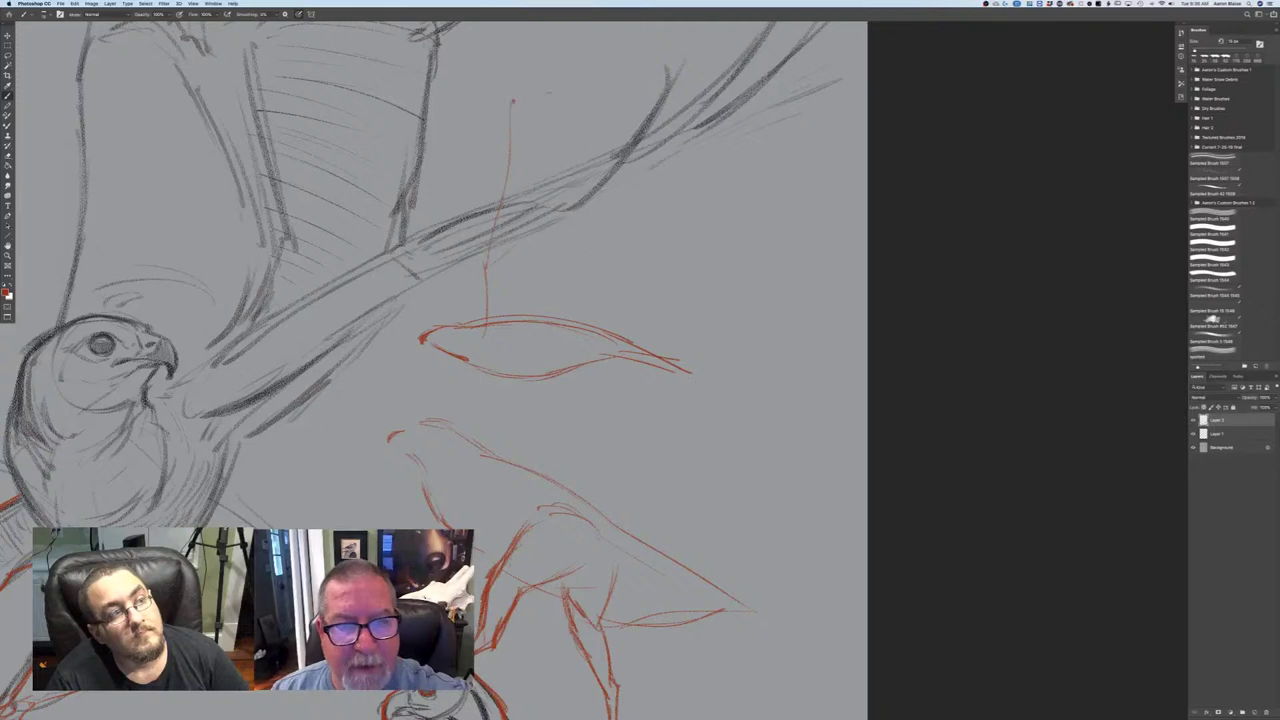
drag(578, 139, 597, 248)
drag(615, 216, 579, 306)
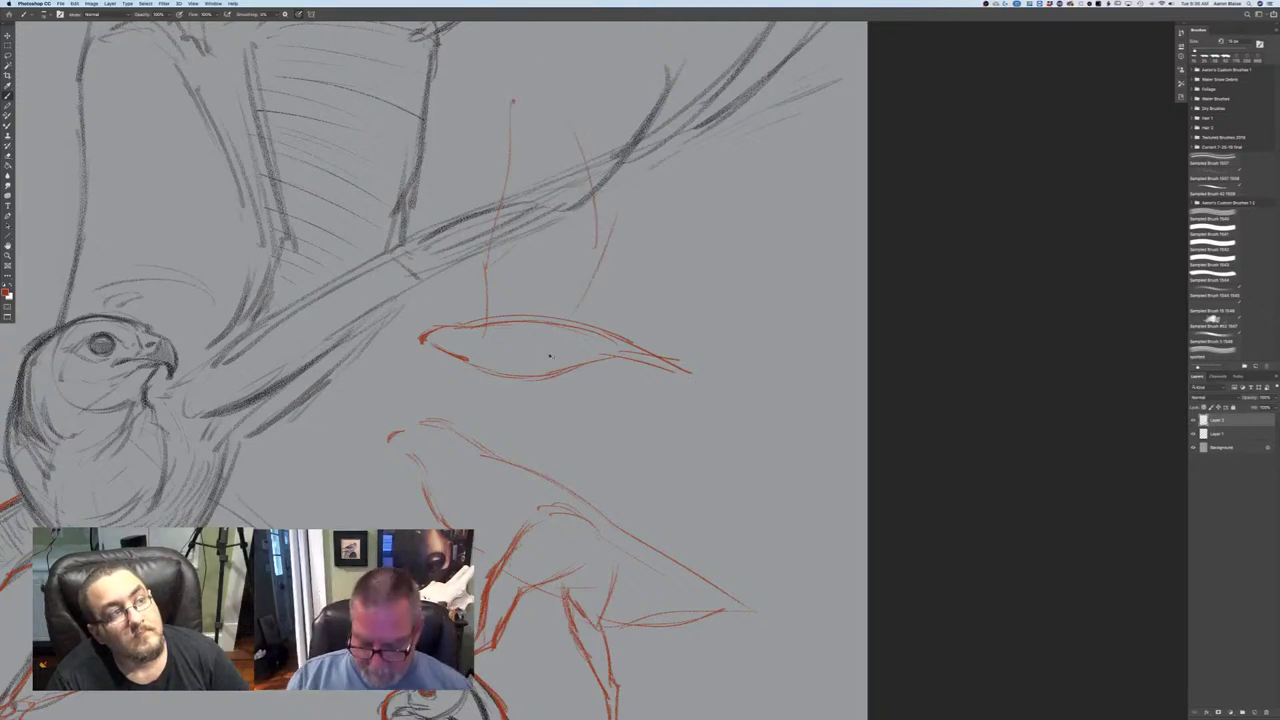
- Draw the folded thigh and the tucked lower leg ending in a foot under the tail of the side-view hawk
key(super+equal)
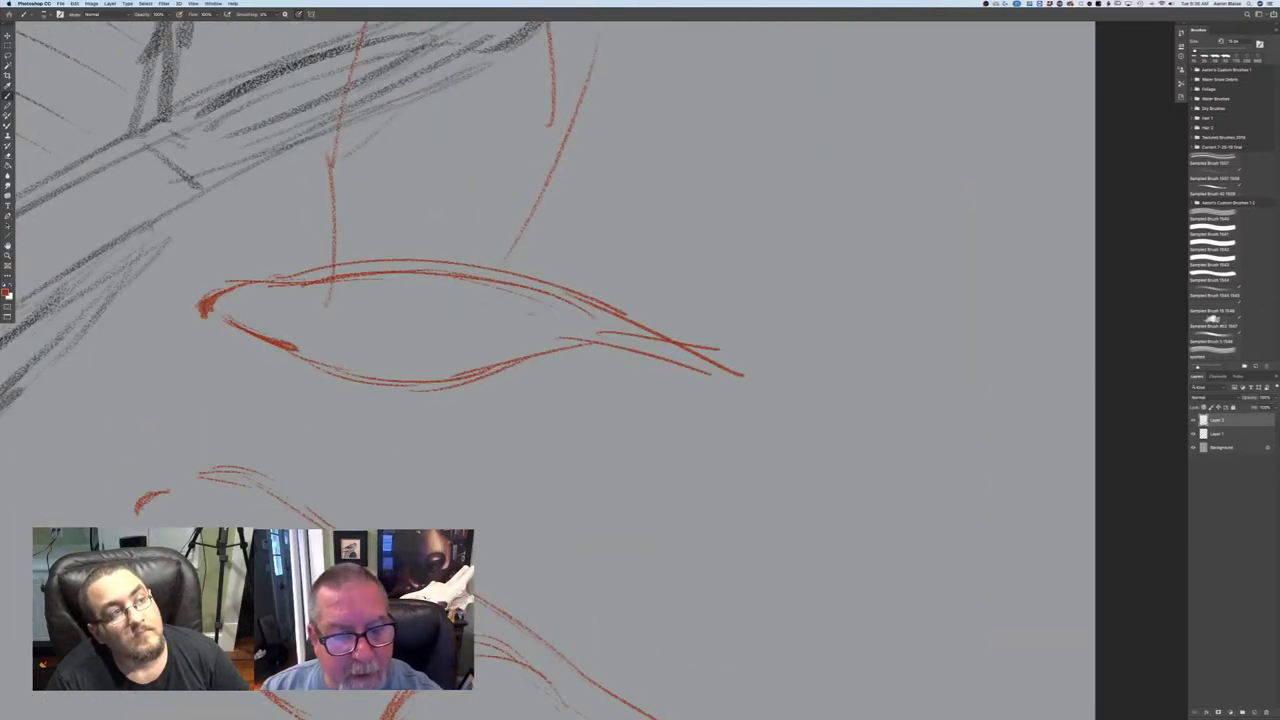
mouse_move(488, 297)
mouse_down()
mouse_move(528, 302)
mouse_move(450, 304)
mouse_move(439, 317)
mouse_move(545, 305)
mouse_move(547, 334)
mouse_up()
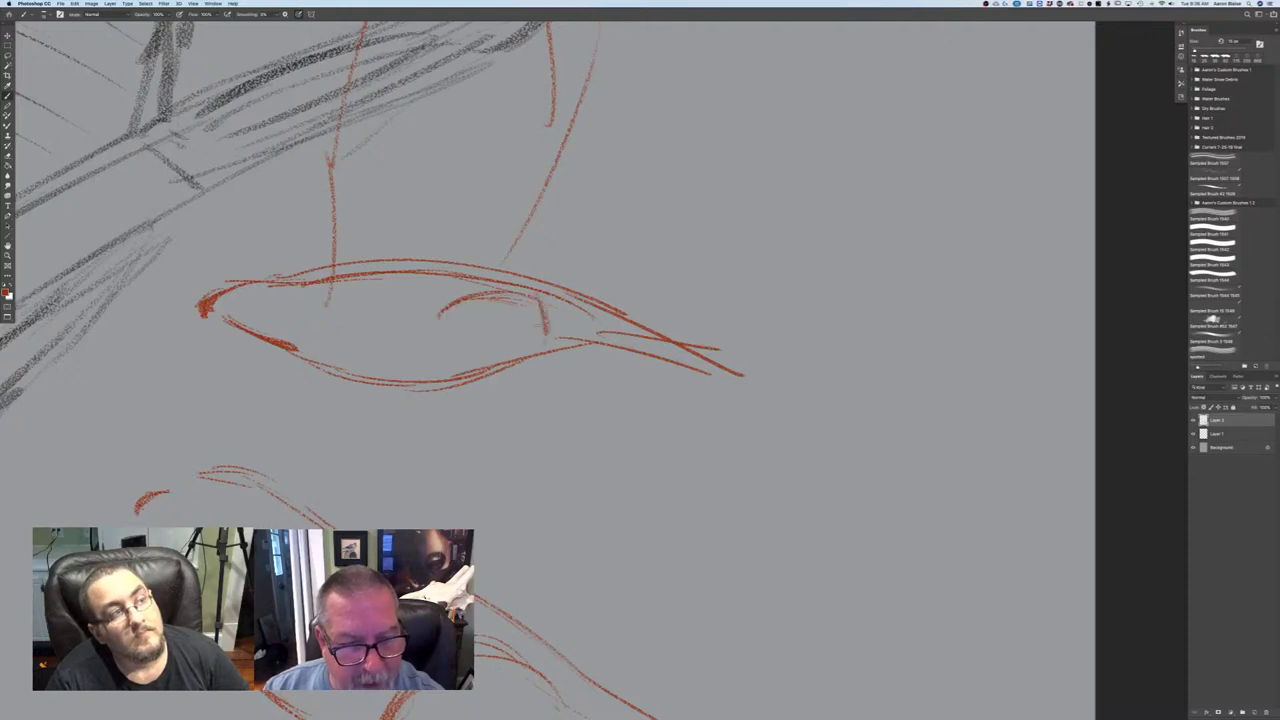
drag(526, 291, 541, 344)
drag(454, 345, 502, 356)
mouse_move(498, 287)
mouse_down()
mouse_move(432, 310)
mouse_move(438, 340)
mouse_move(532, 354)
mouse_up()
drag(470, 317, 534, 338)
mouse_move(456, 352)
mouse_down()
mouse_move(550, 346)
mouse_move(558, 334)
mouse_move(598, 352)
mouse_up()
mouse_move(522, 352)
mouse_down()
mouse_move(652, 360)
mouse_move(630, 348)
mouse_up()
drag(632, 370, 646, 372)
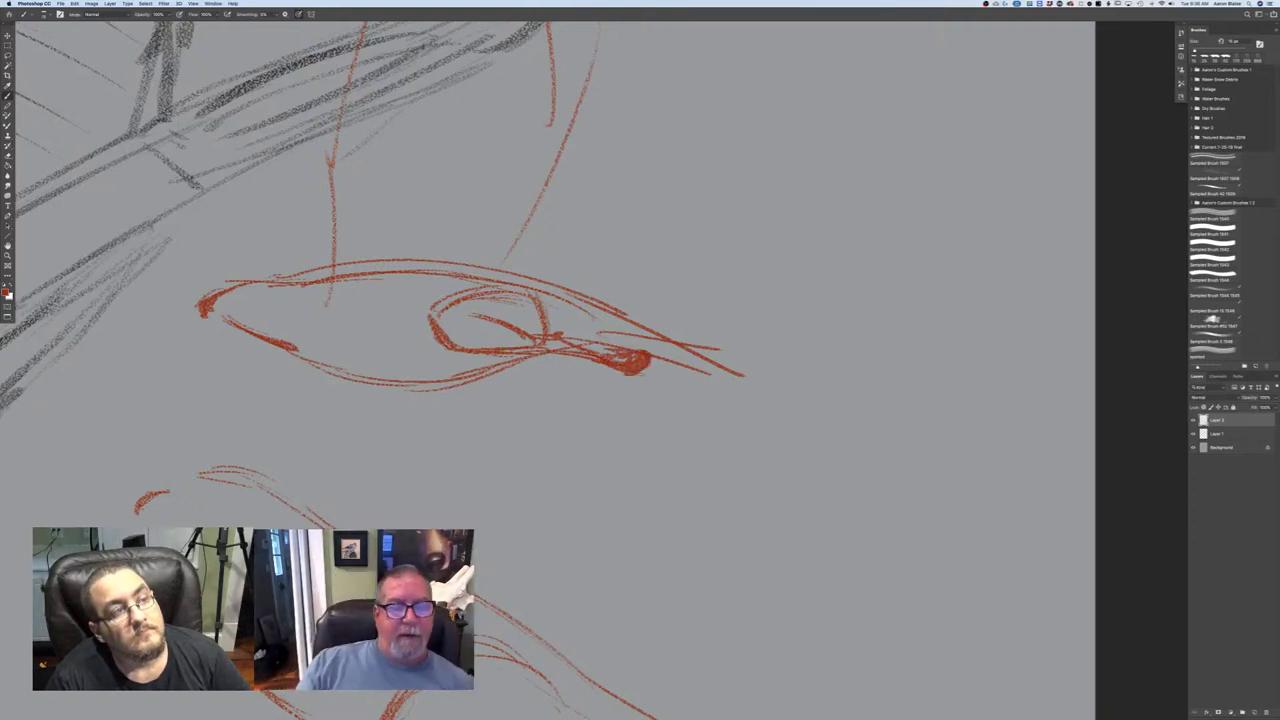
- Reinforce the contours of the folded thigh on the side-view hawk with heavier red strokes
drag(538, 292, 568, 340)
mouse_move(546, 300)
mouse_down()
mouse_move(576, 338)
mouse_move(560, 330)
mouse_up()
mouse_move(484, 294)
mouse_down()
mouse_move(420, 316)
mouse_move(450, 344)
mouse_move(532, 348)
mouse_up()
drag(470, 315, 586, 336)
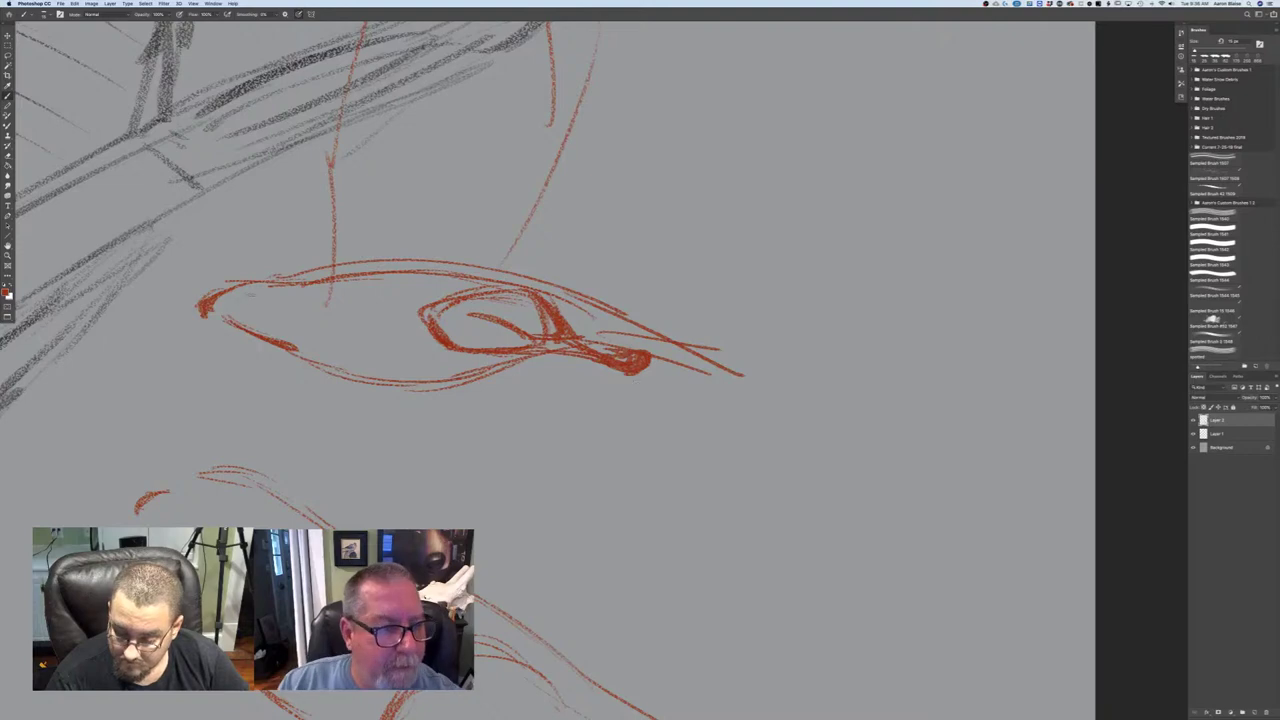
- Hide Layer 2 with the red anatomy studies and make Layer 1 with the flying hawk active
key(super+0)
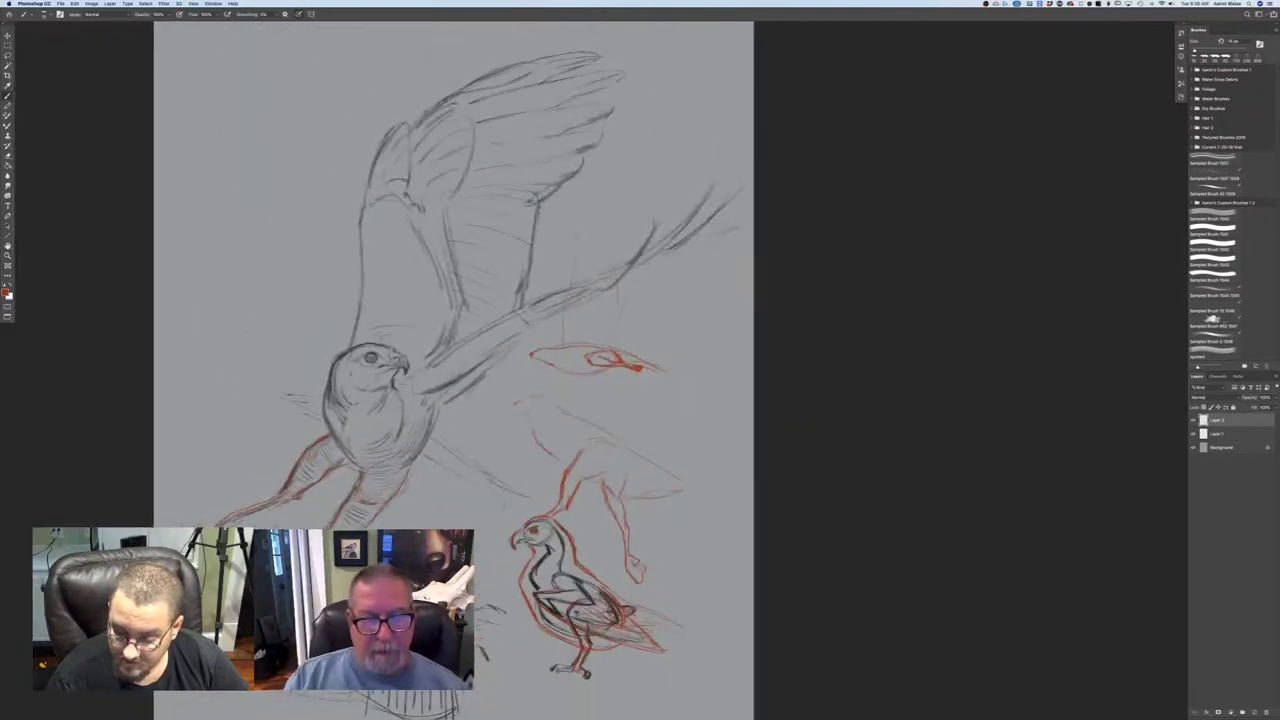
drag(518, 402, 608, 245)
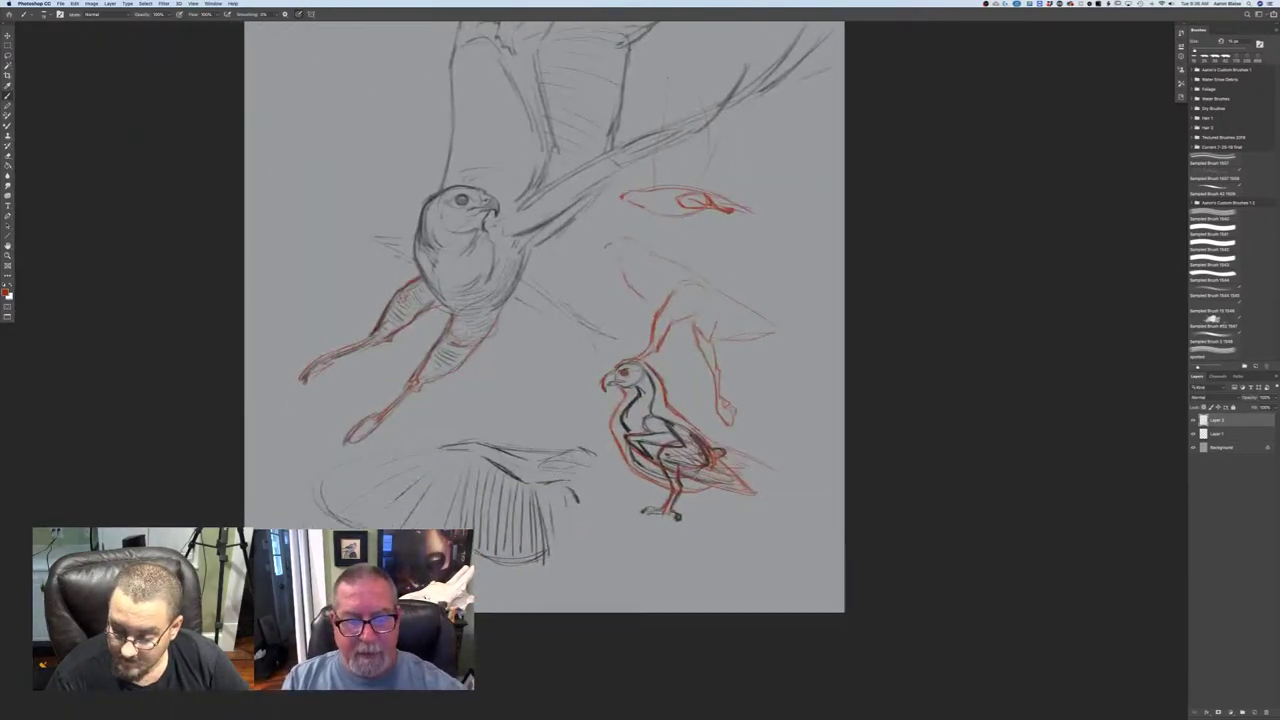
click(1193, 421)
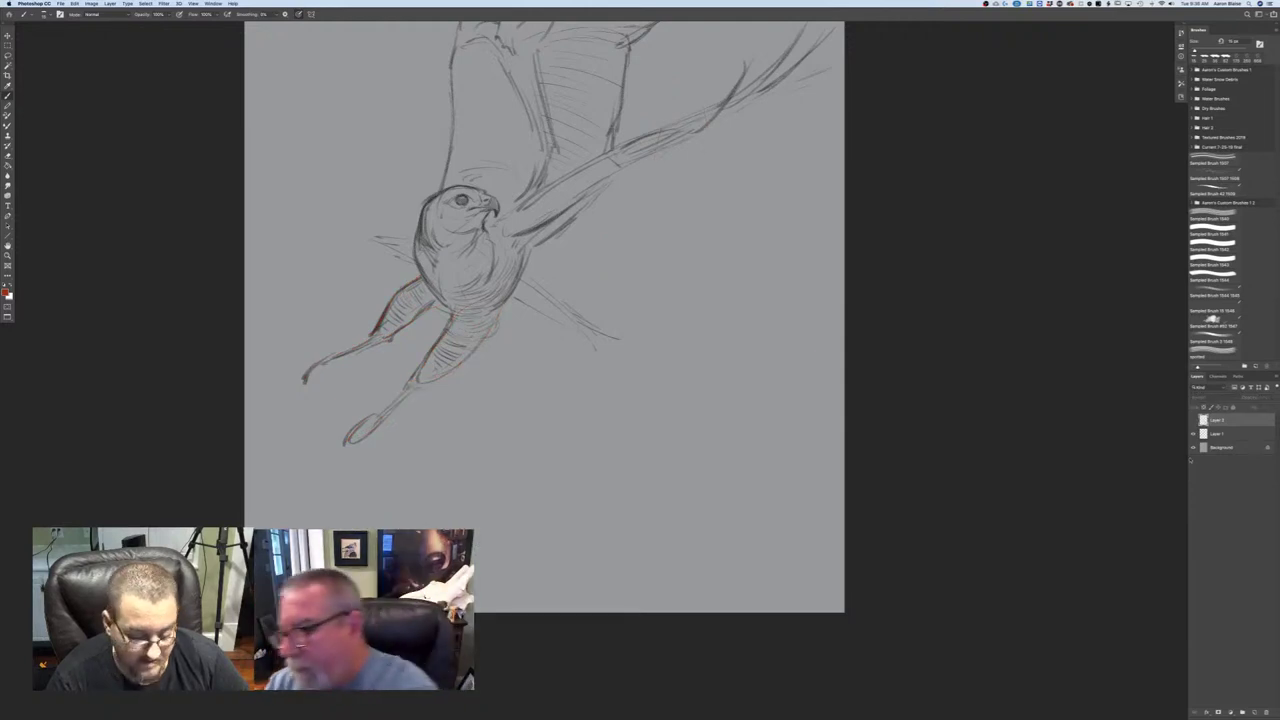
click(1215, 434)
key(super+plus)
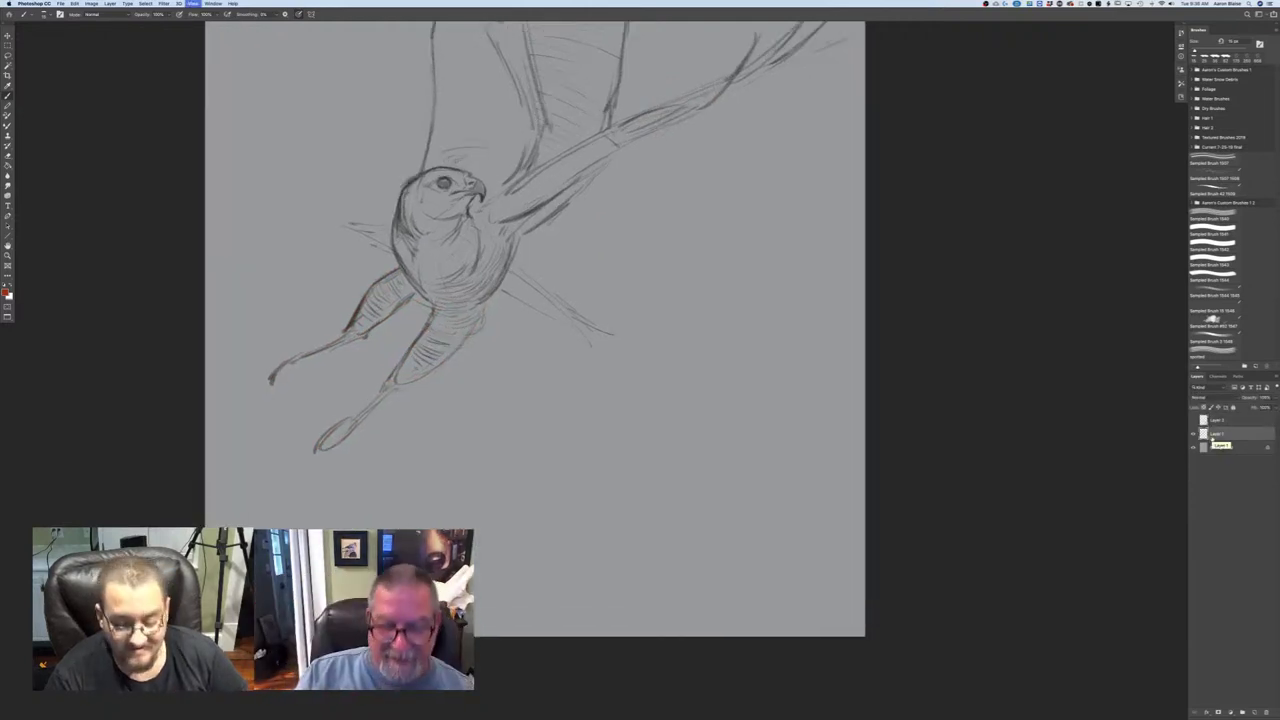
mouse_move(560, 290)
mouse_down()
mouse_move(730, 454)
mouse_move(760, 503)
mouse_up()
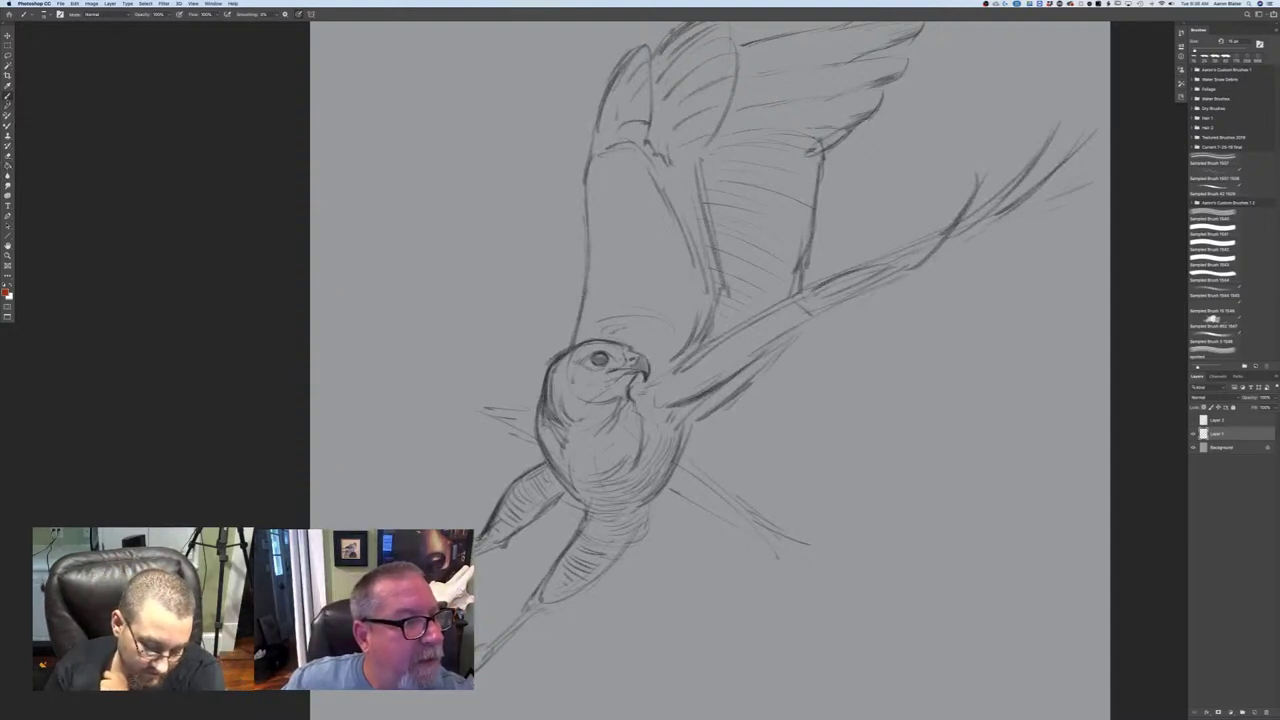
- Switch the eraser to the Hard Round brush tip and reduce its size
click(46, 14)
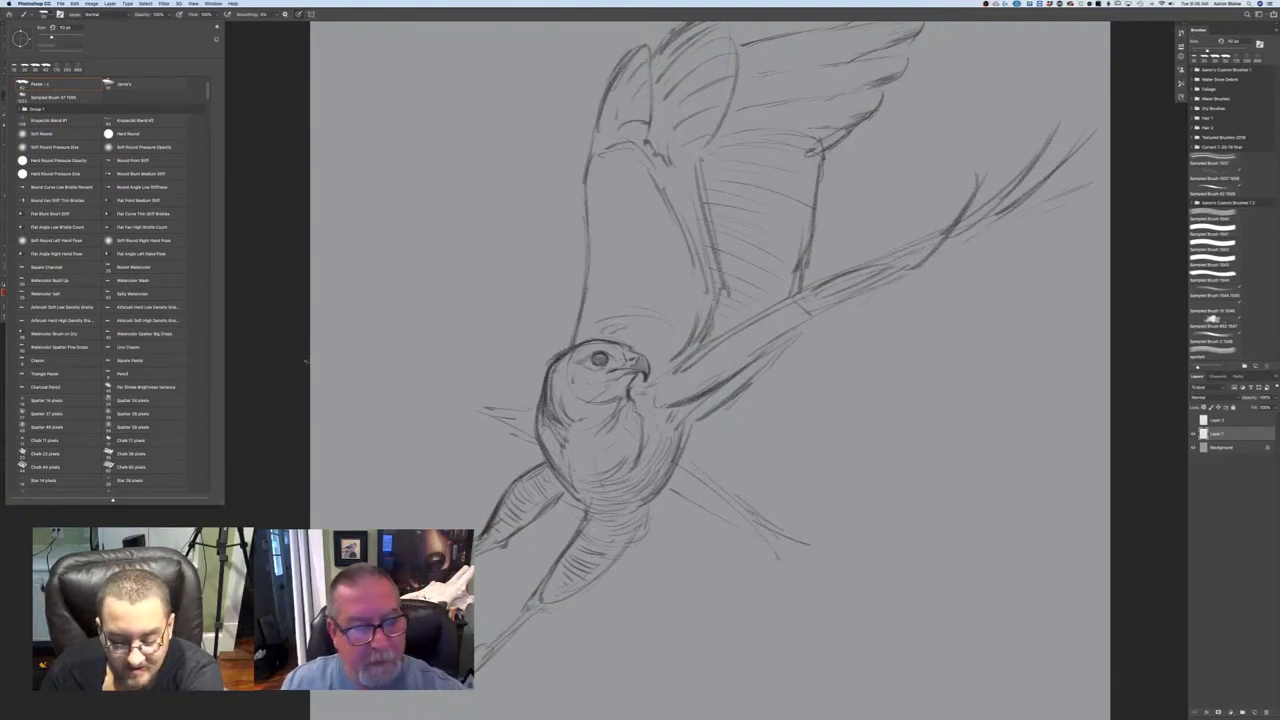
click(292, 375)
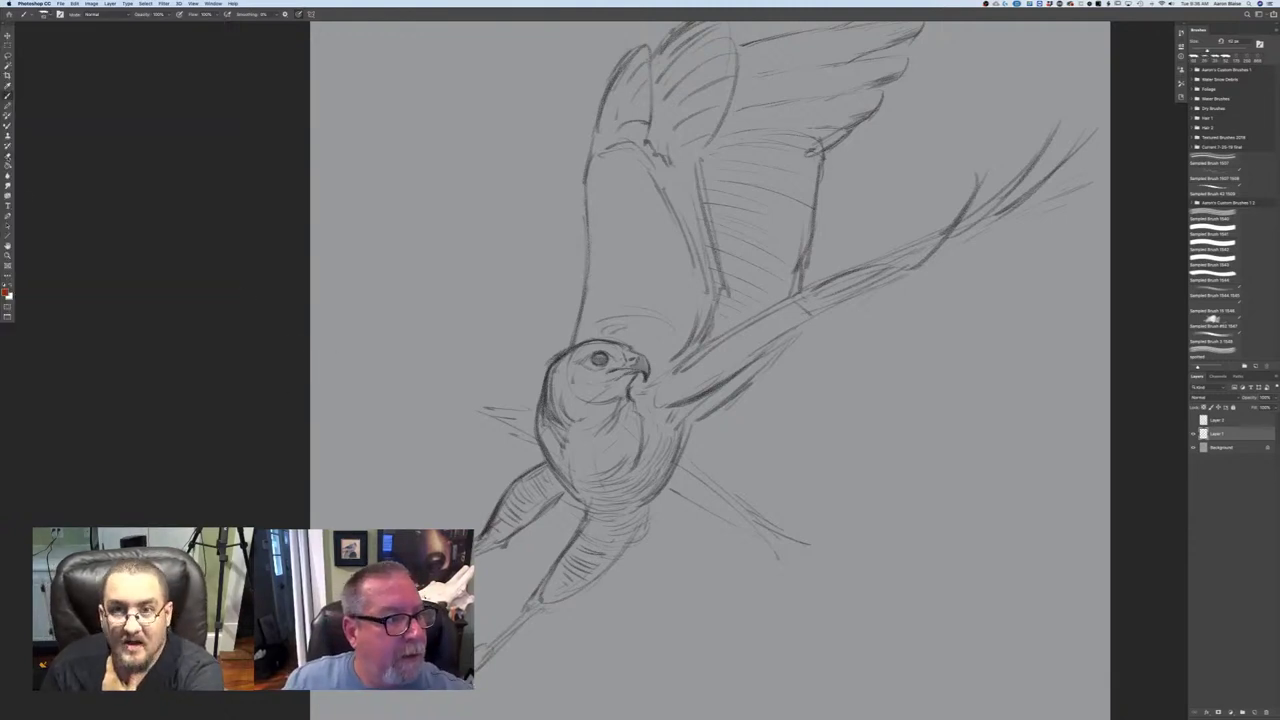
click(26, 14)
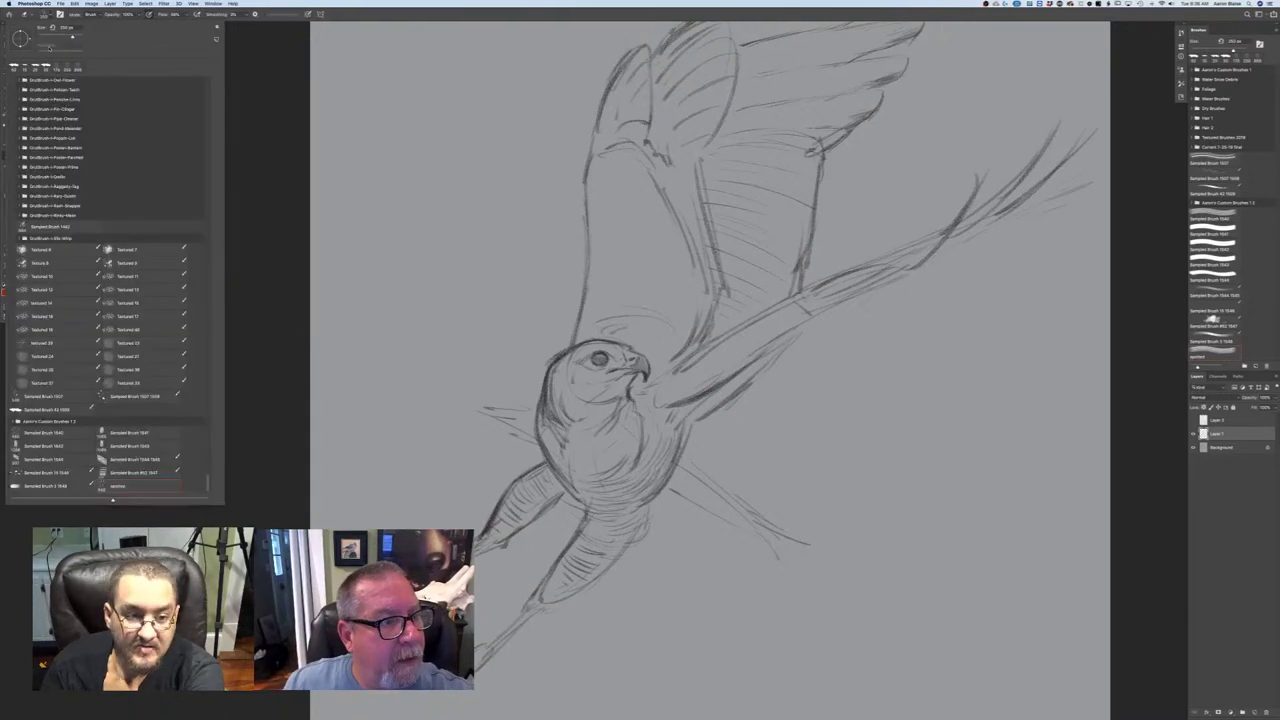
mouse_move(206, 481)
mouse_down()
mouse_move(202, 92)
mouse_move(177, 65)
mouse_up()
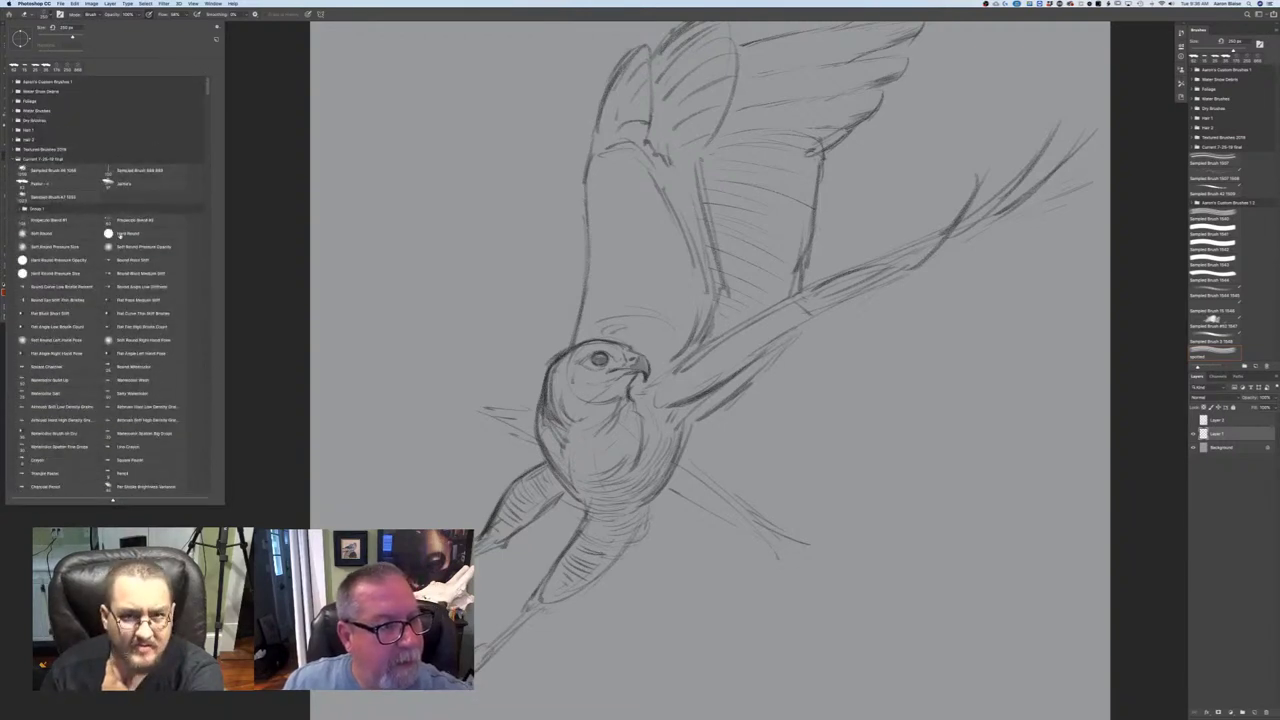
click(120, 235)
click(286, 348)
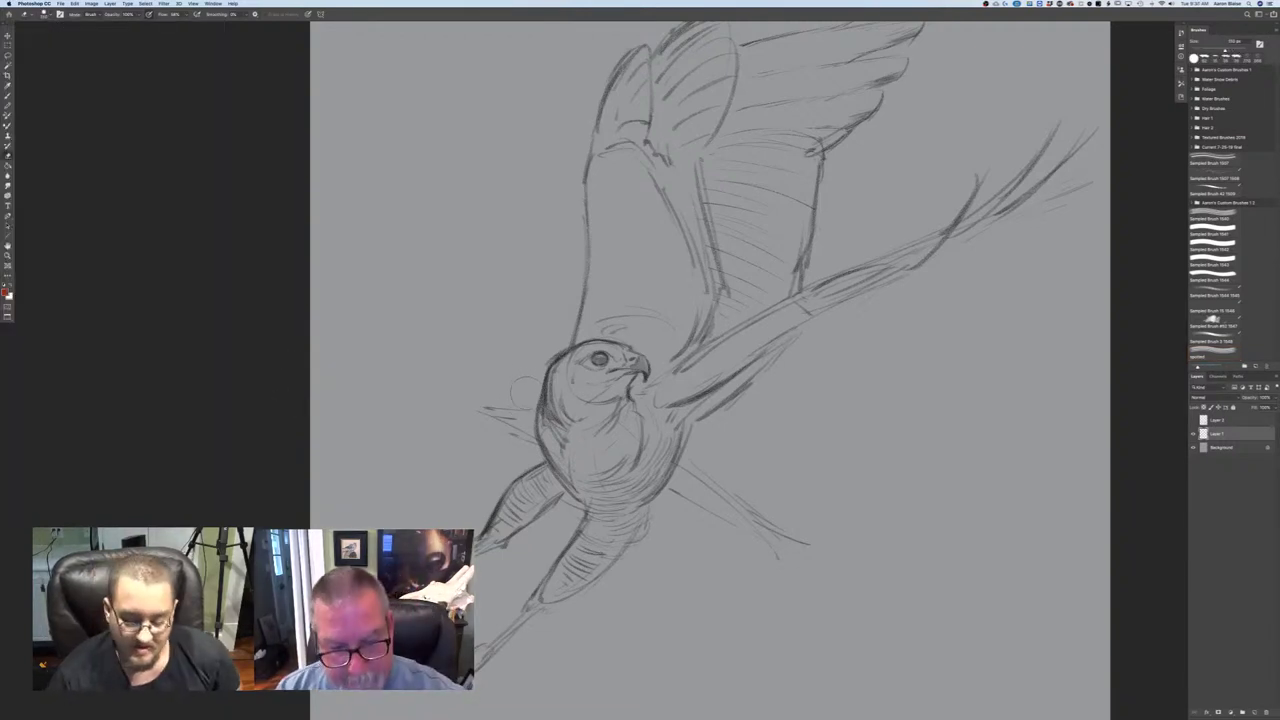
key(bracketleft)
key(bracketleft)
key(bracketleft)
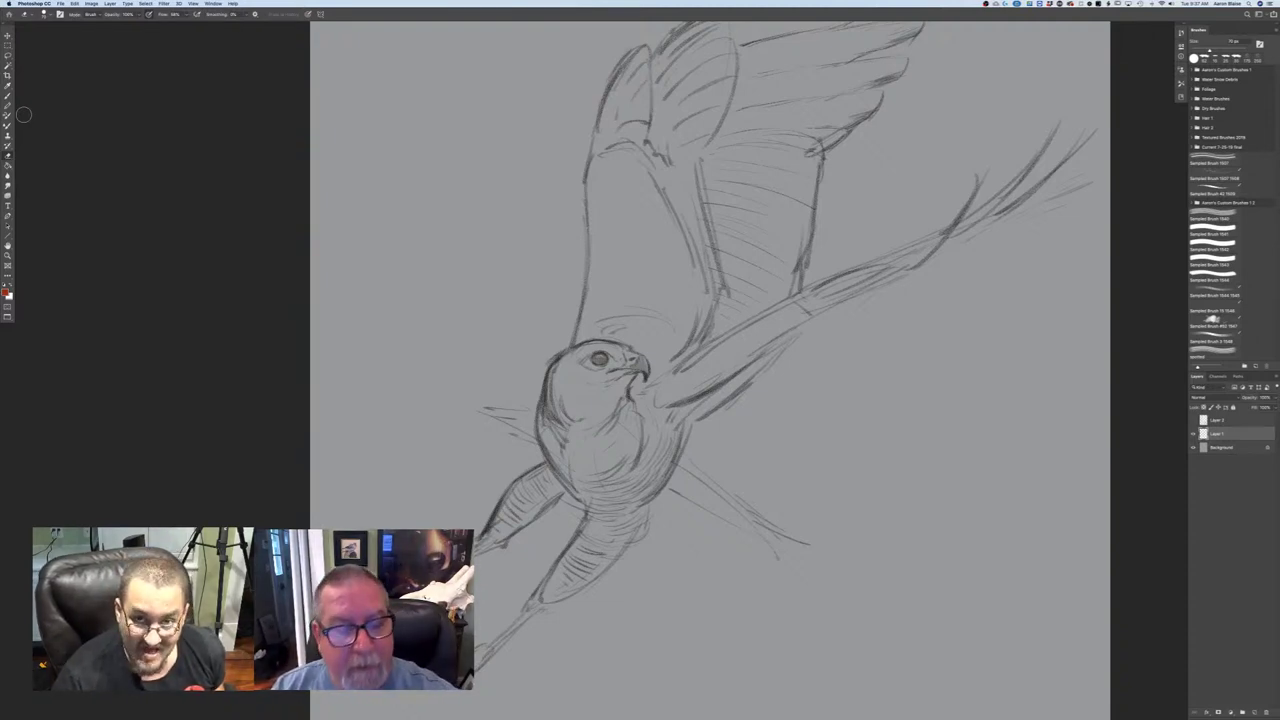
- Return to the Brush tool and set the foreground color to black
key(b)
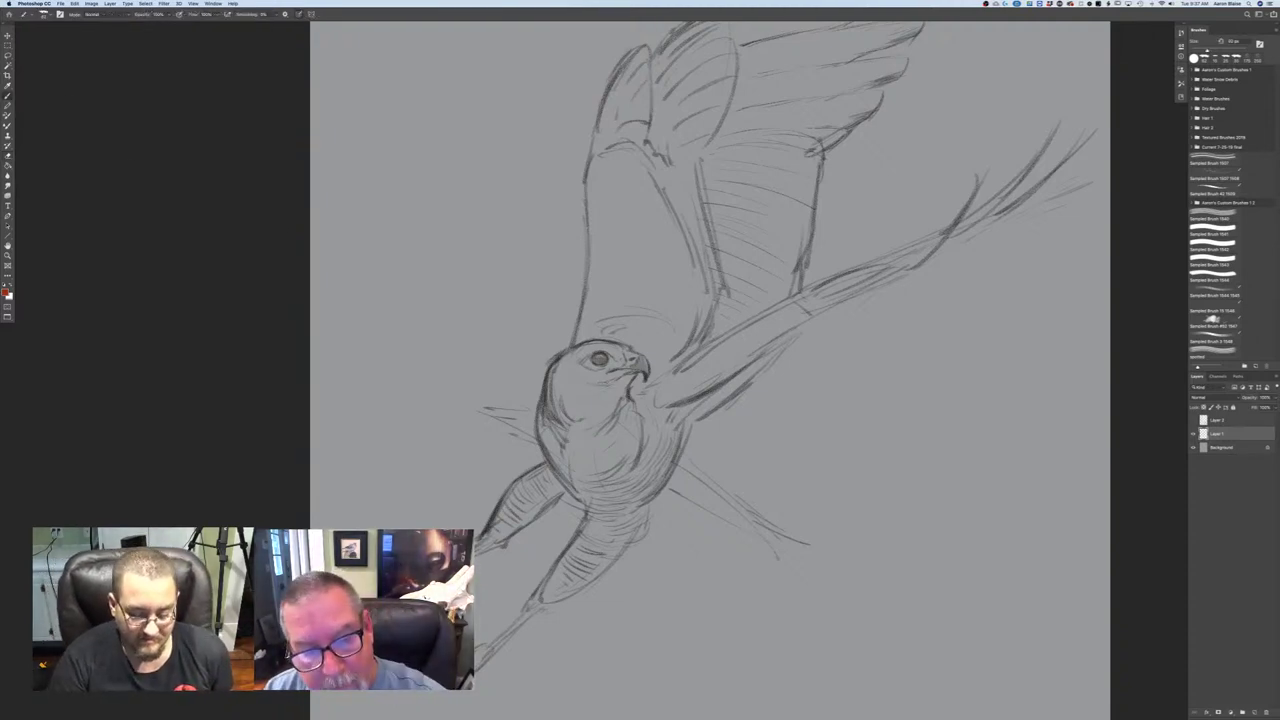
drag(589, 385, 606, 381)
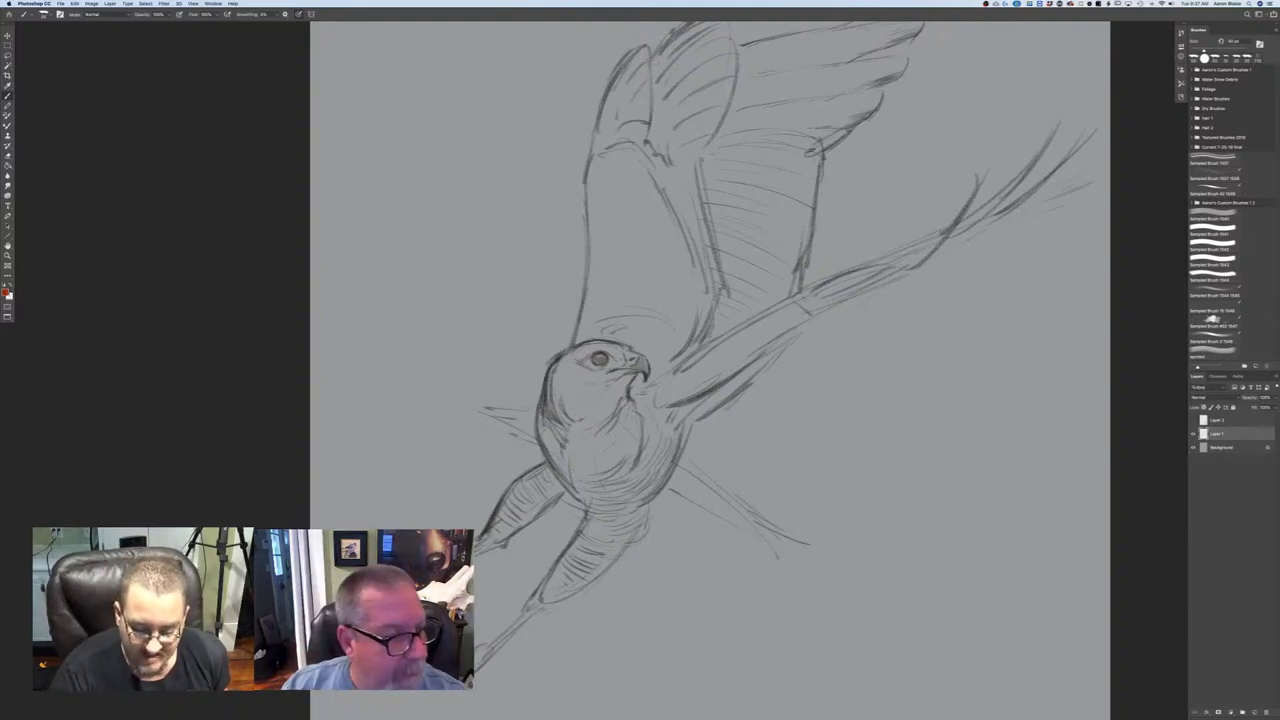
click(5, 292)
click(99, 262)
click(227, 182)
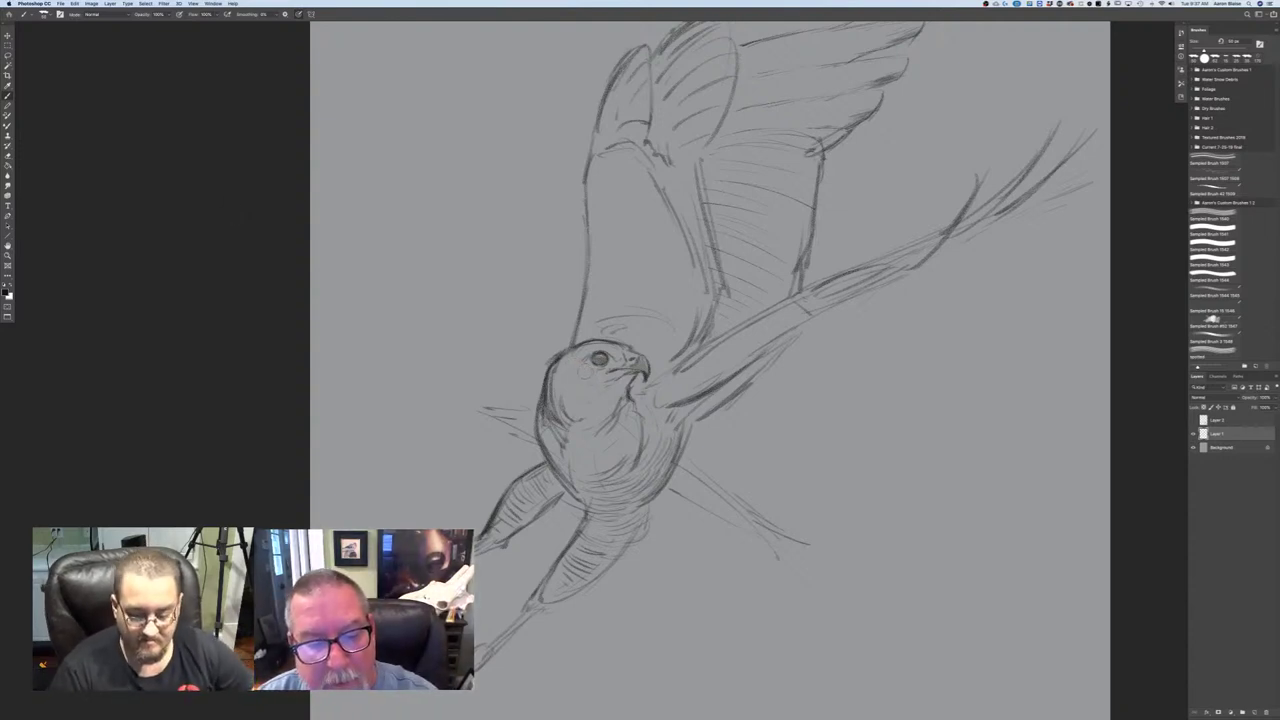
- Draw a short curved cheek line below and behind the hawk's eye
drag(560, 376, 570, 377)
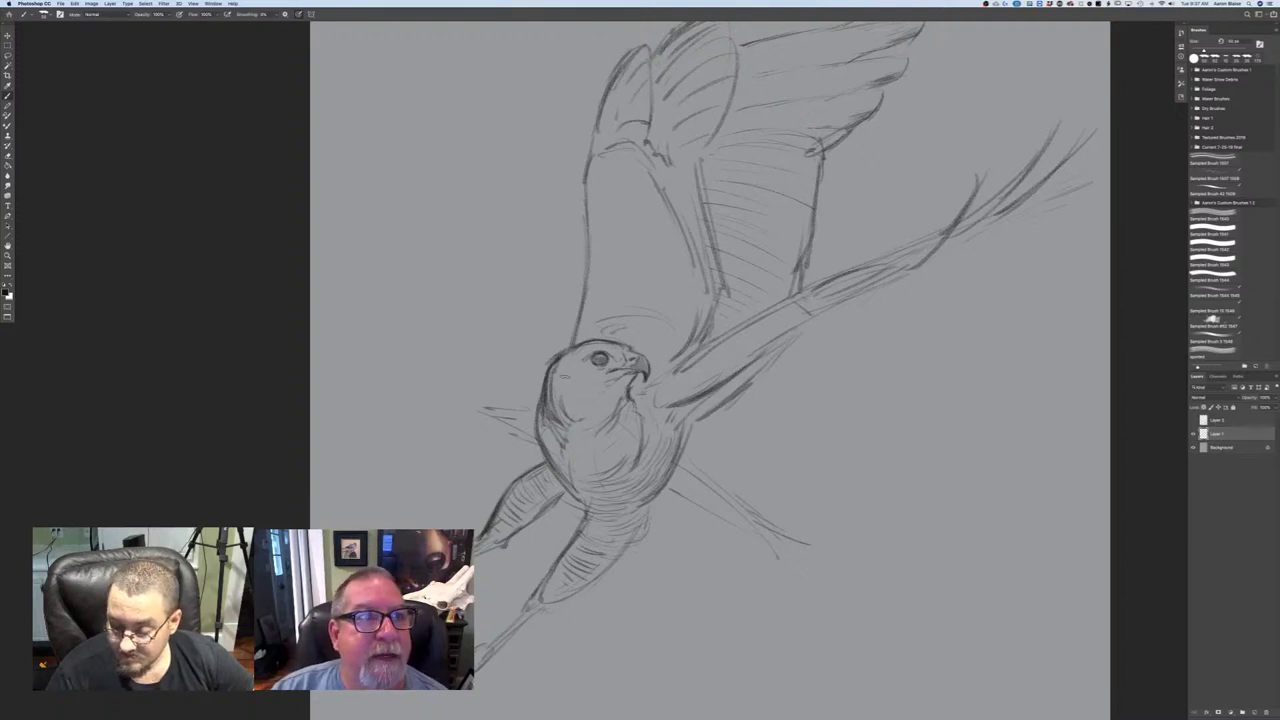
key(super+z)
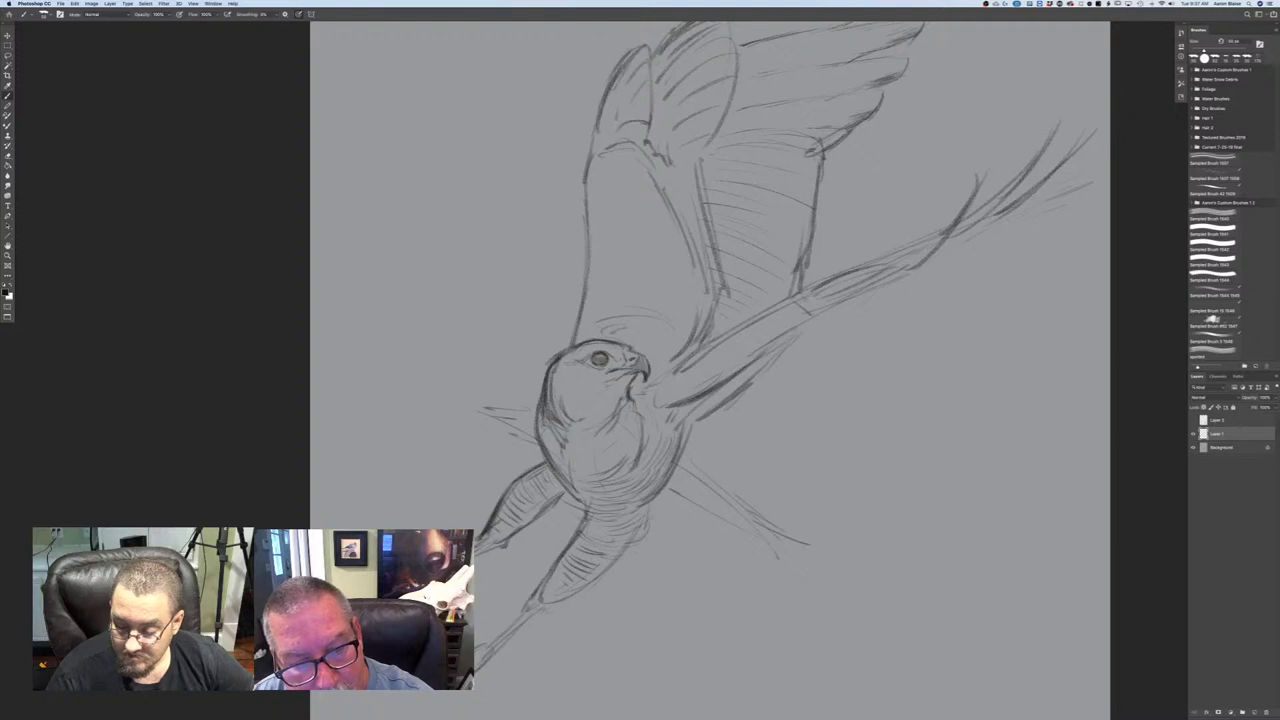
drag(563, 372, 580, 386)
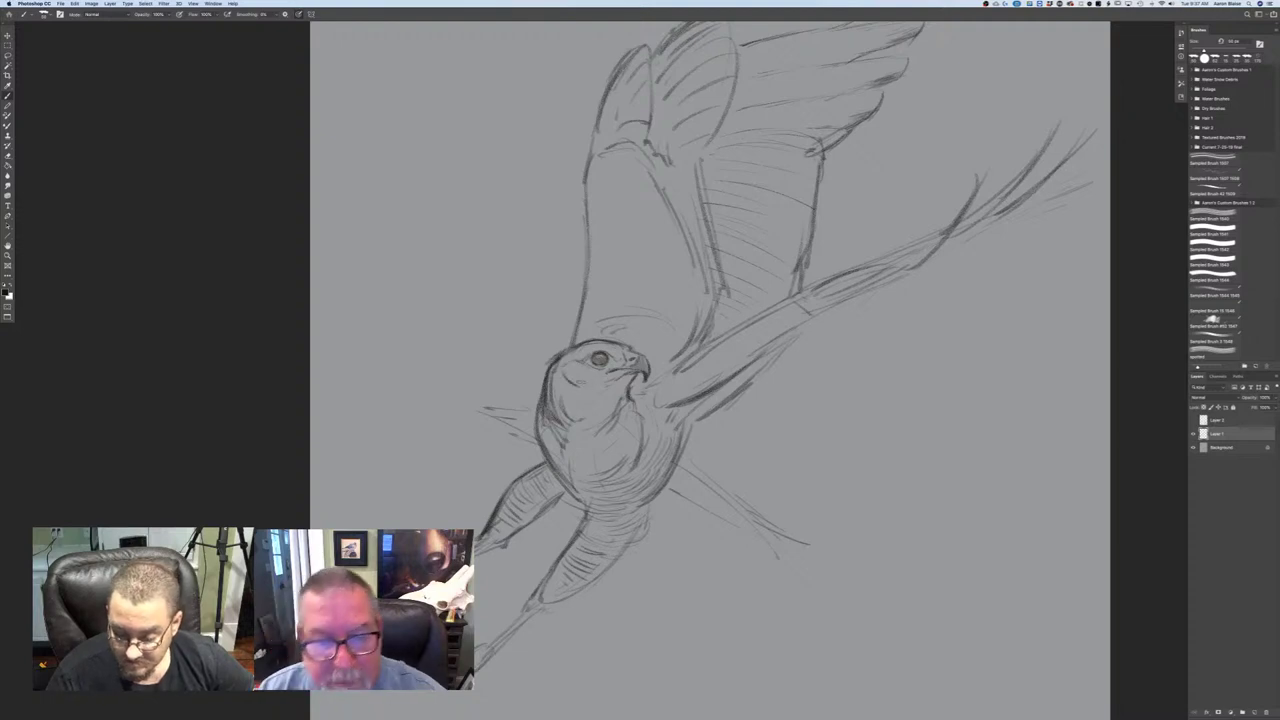
- Draw a small ear-opening mark inside the hawk's cheek curve with a smaller brush
key(super+=)
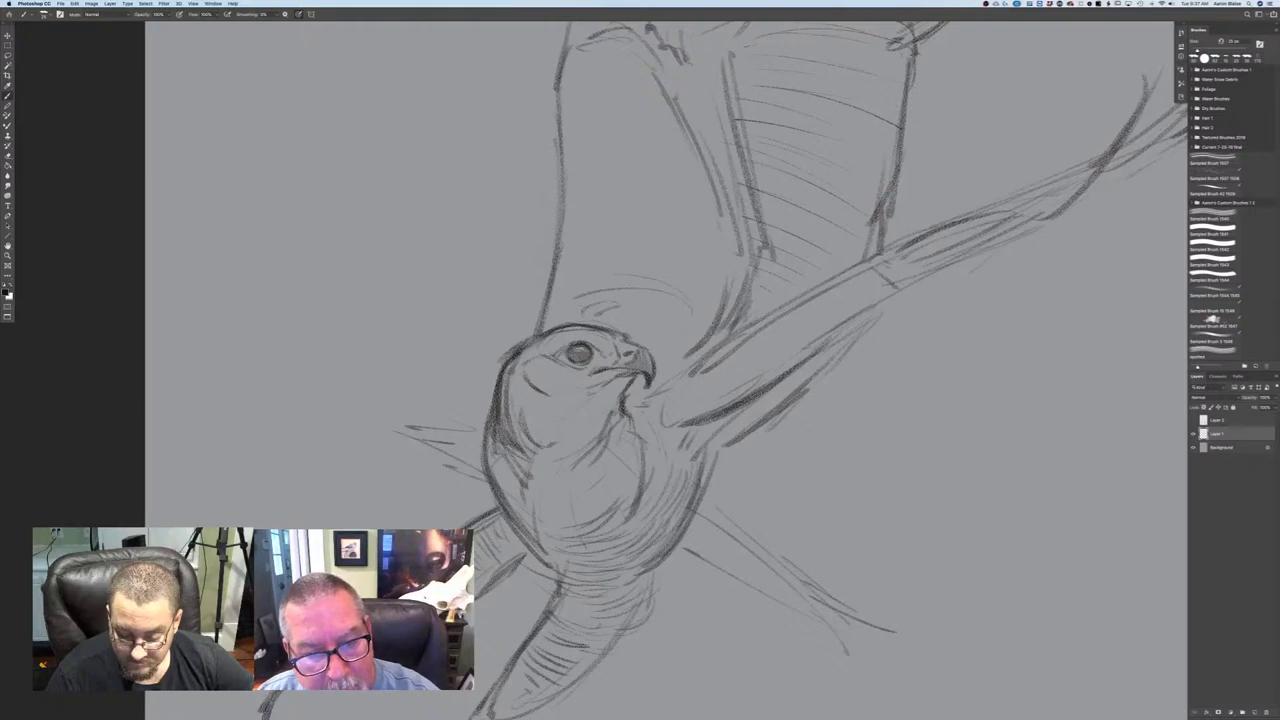
key([)
key([)
key([)
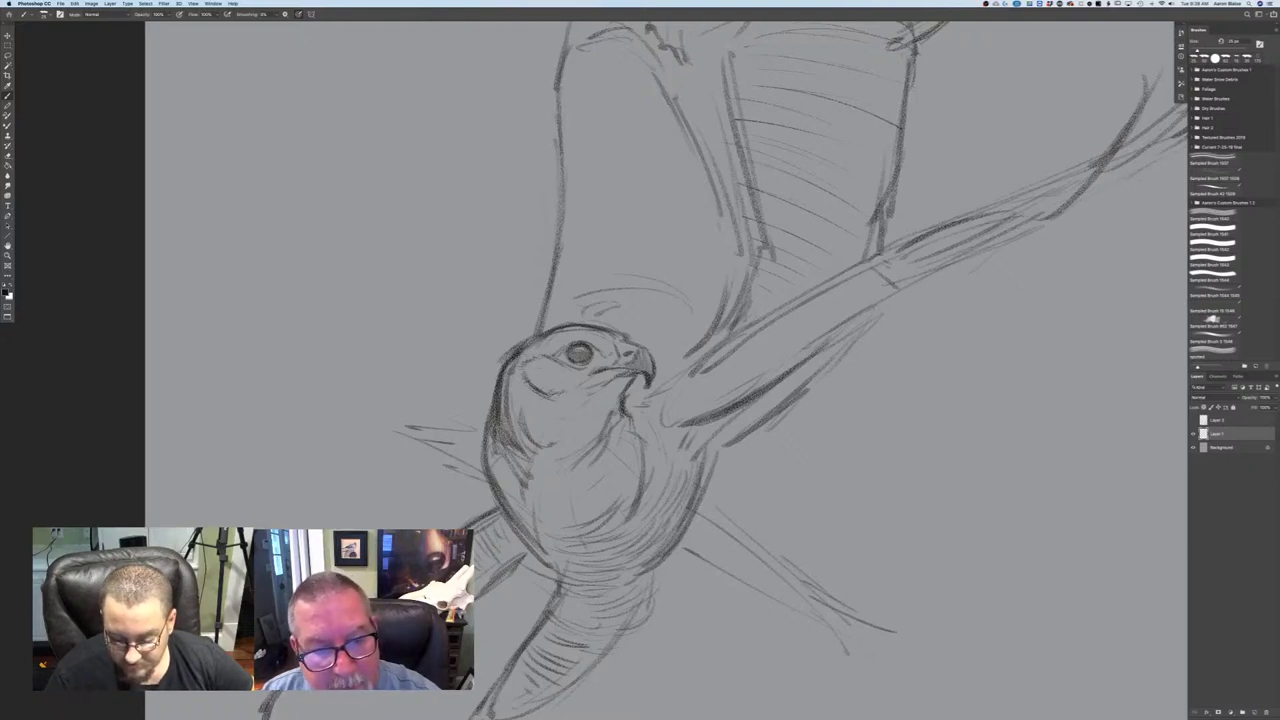
drag(514, 354, 549, 332)
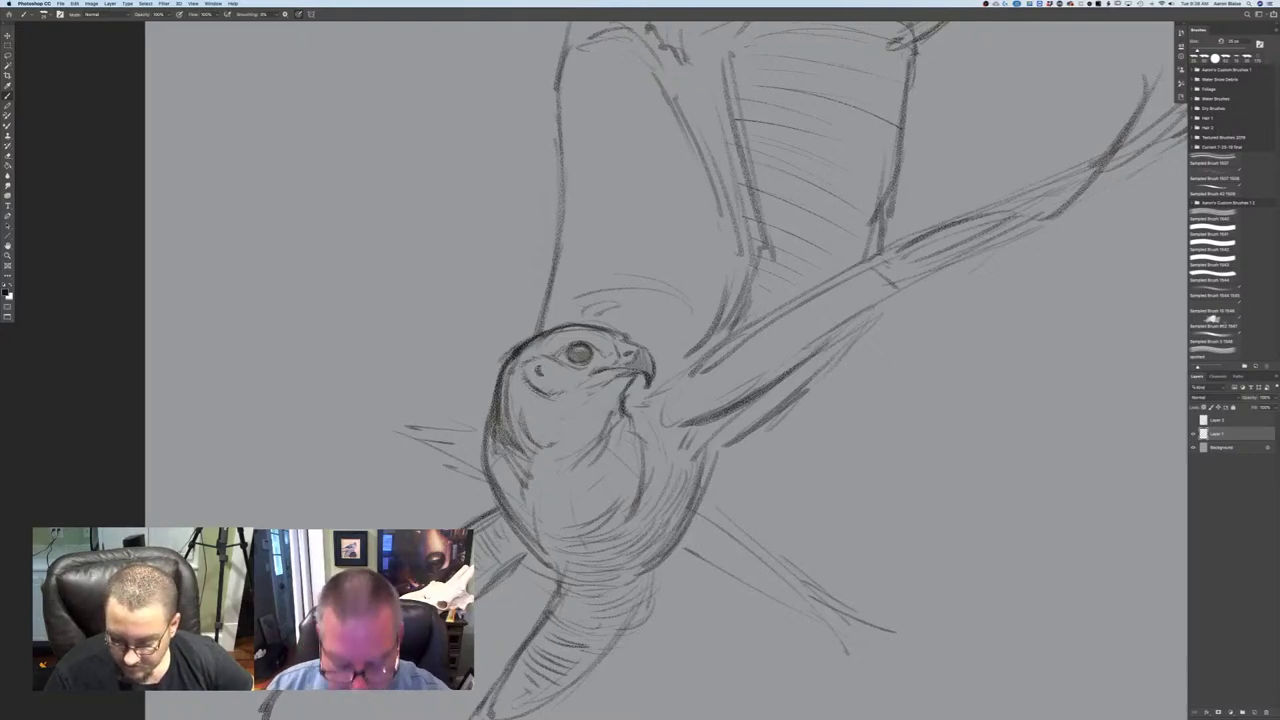
- Erase the small ear mark inside the hawk's cheek curve and return to the Brush tool
key(super+plus)
key(super+plus)
drag(451, 585, 651, 544)
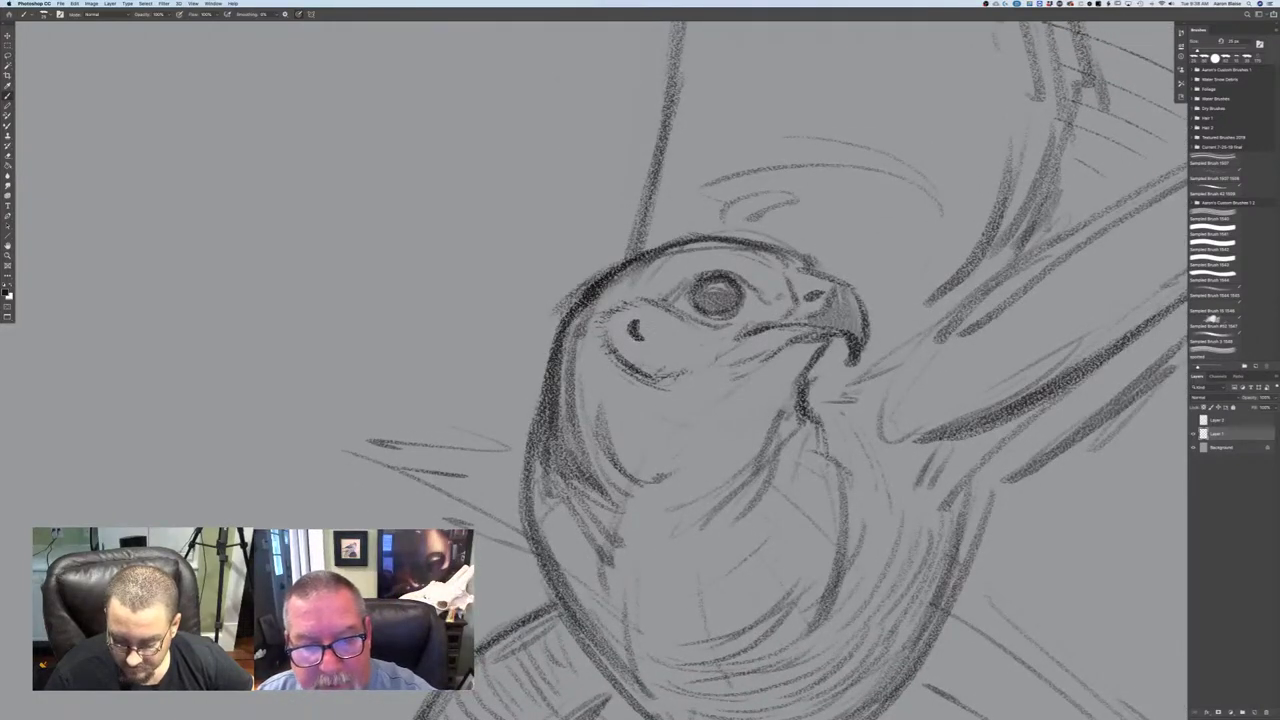
key(e)
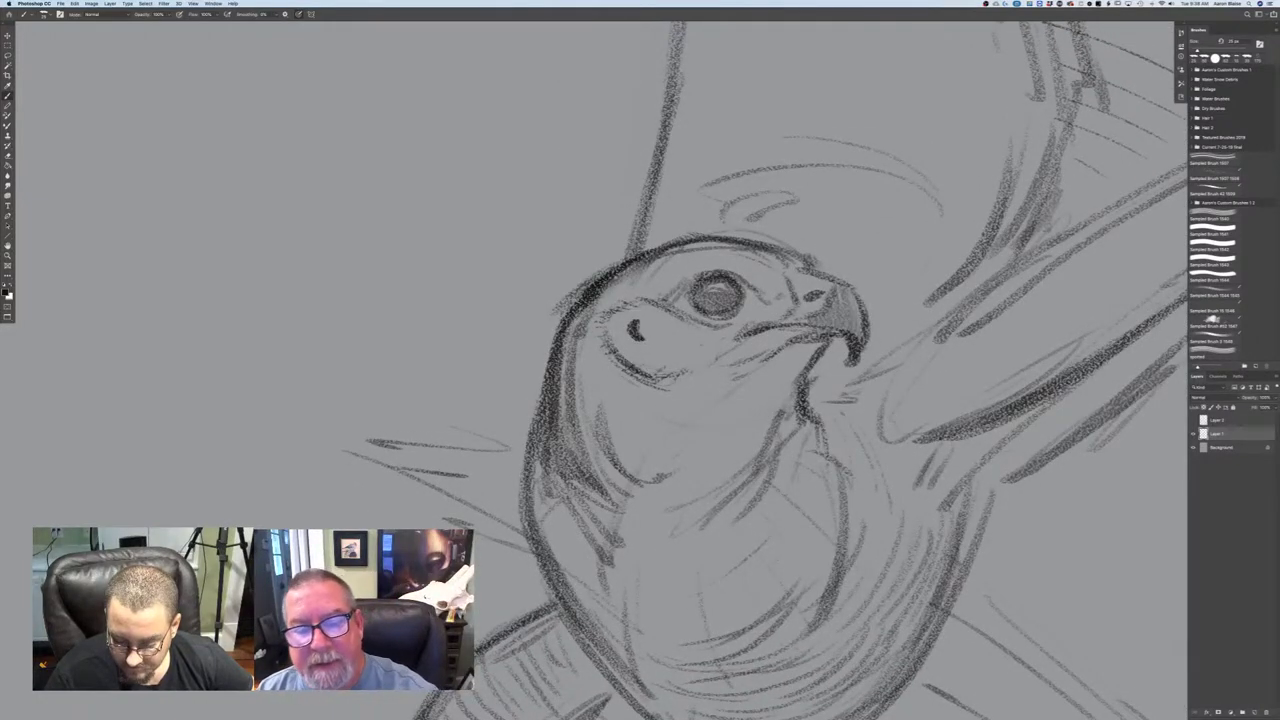
mouse_move(633, 321)
mouse_down()
mouse_move(640, 338)
mouse_move(634, 324)
mouse_up()
key(b)
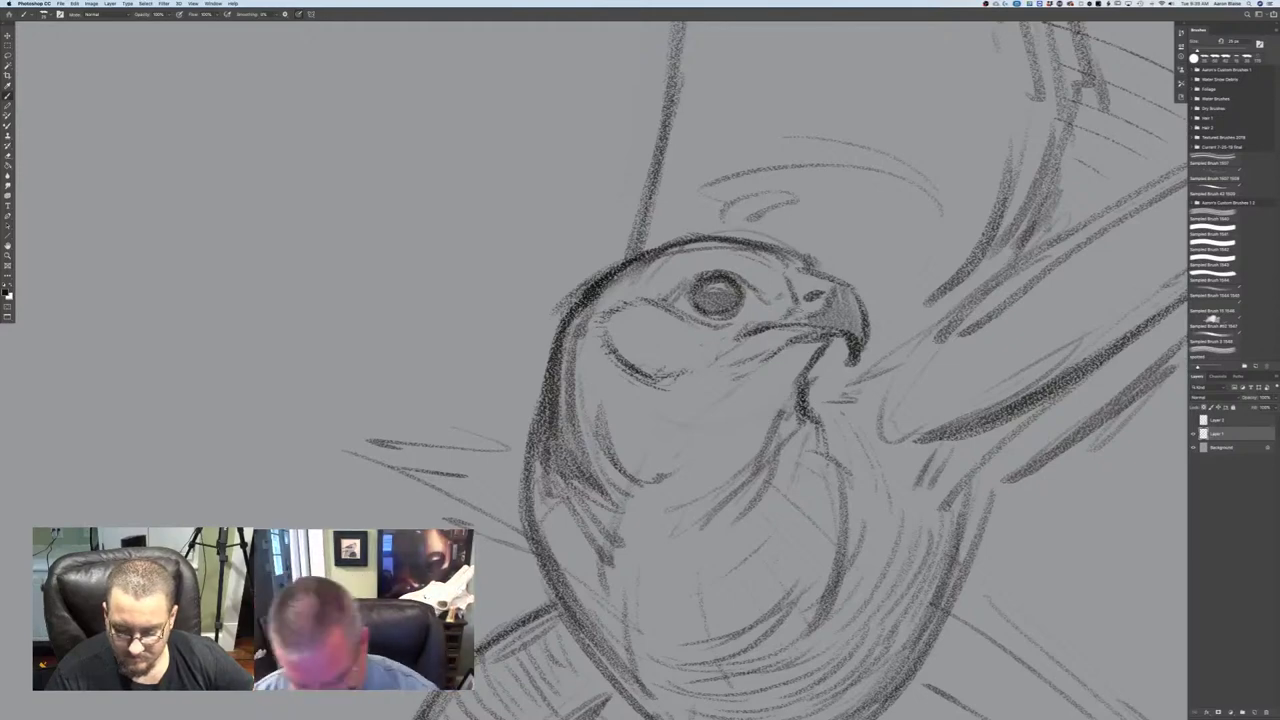
- Strengthen the breast shading, thigh contours and shin of the hawk's near leg, and define the toes of its feet
key(super+minus)
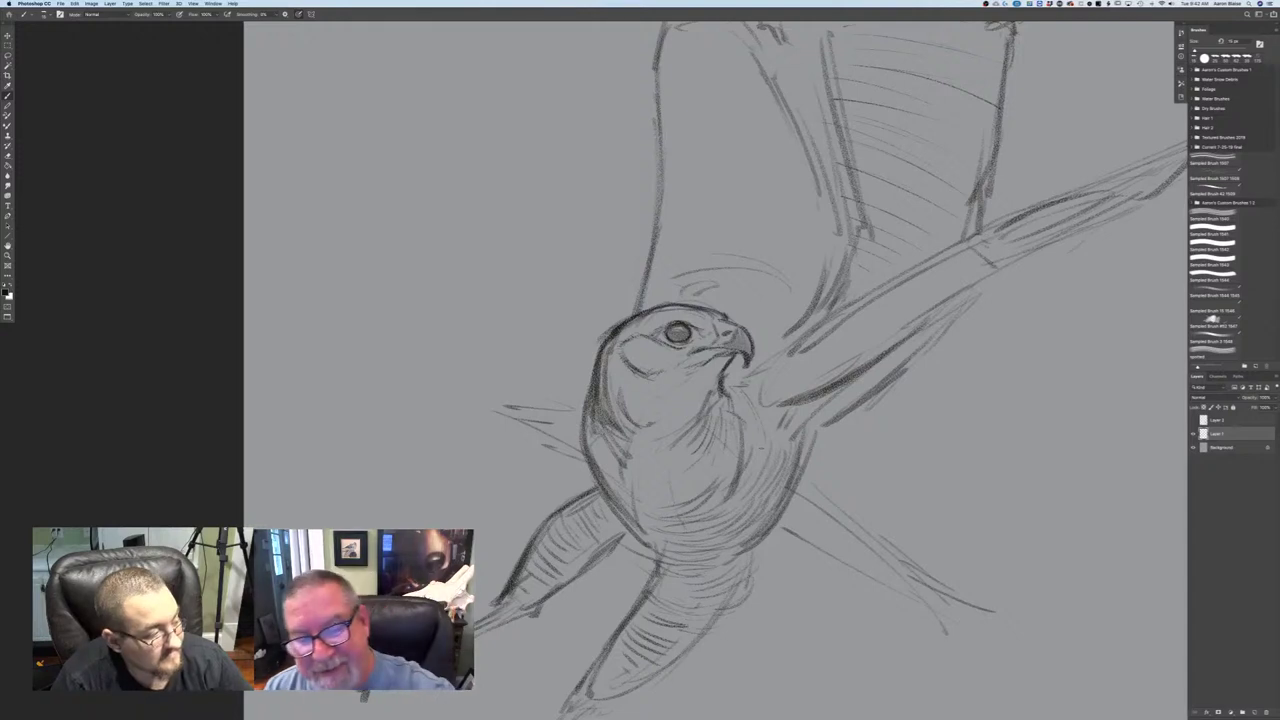
key(super+minus)
key(super+minus)
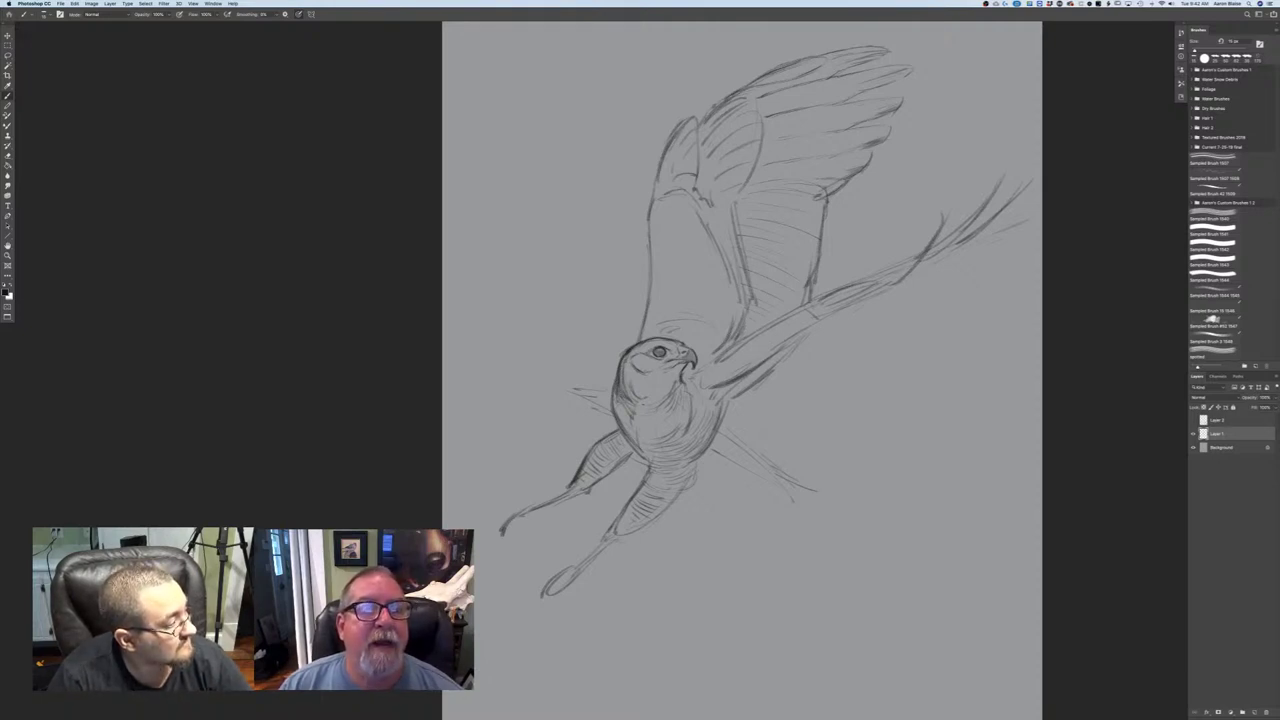
key(super+plus)
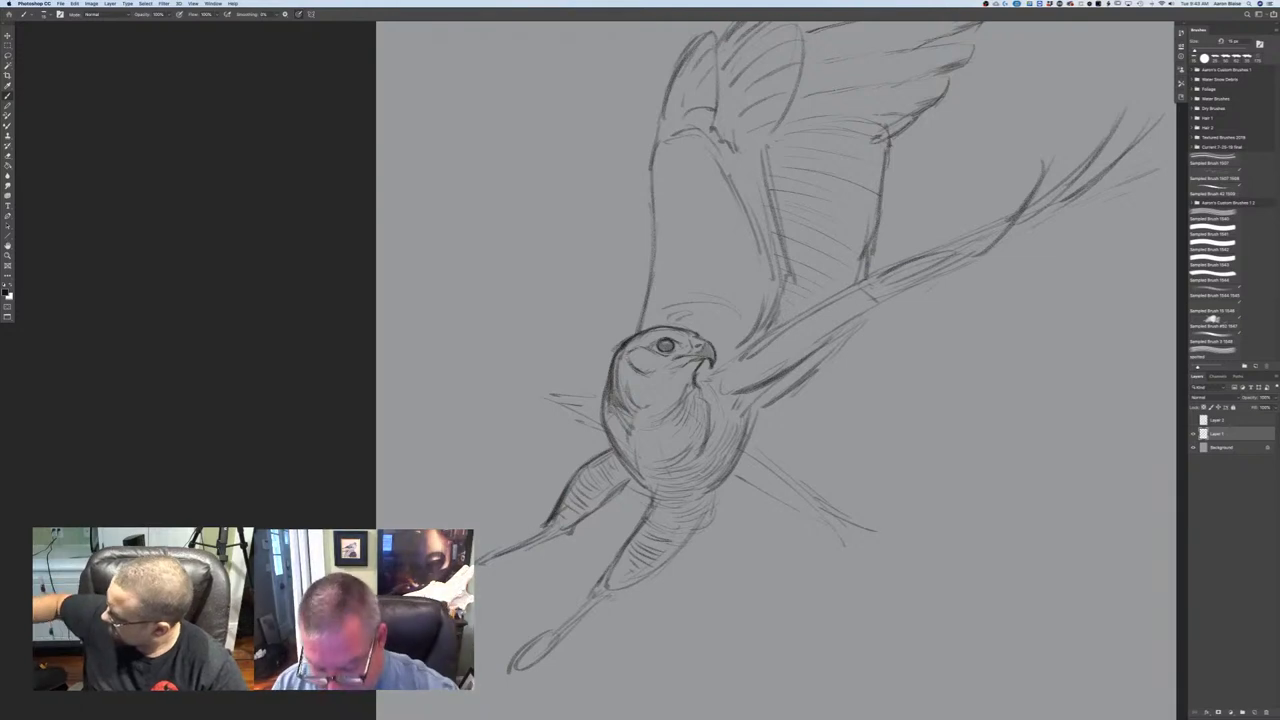
key(bracketright)
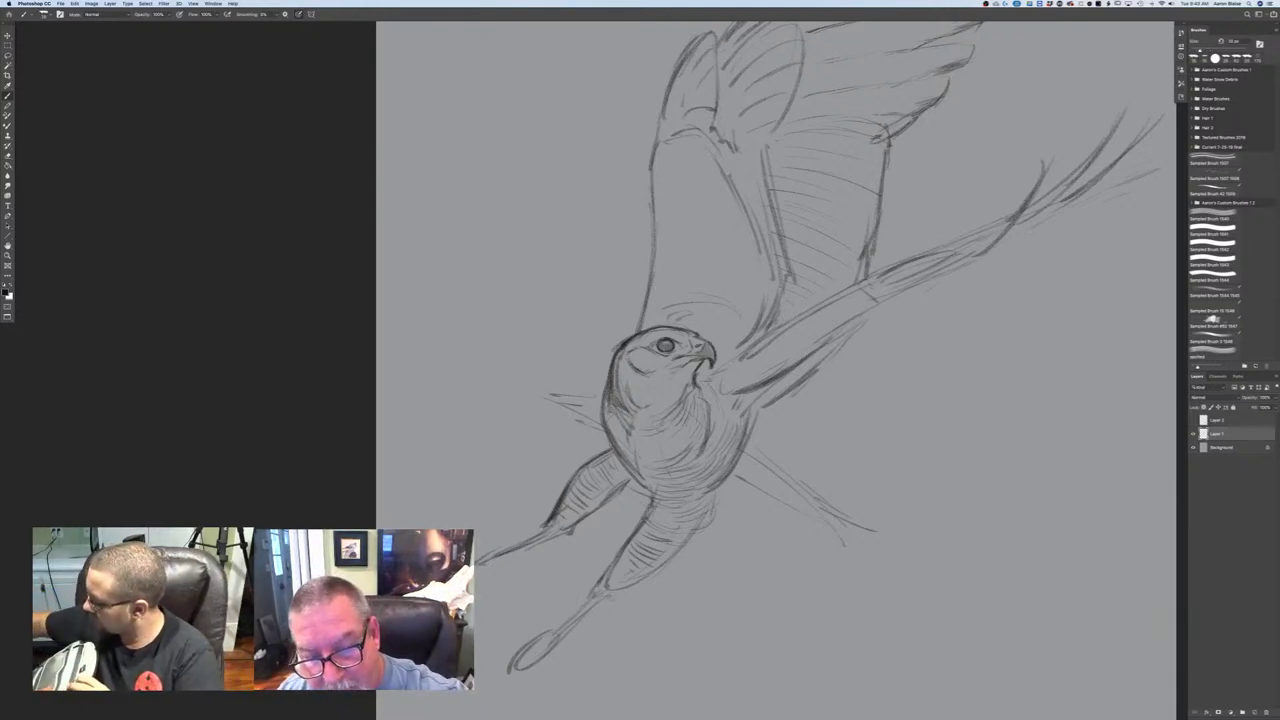
drag(640, 441, 656, 445)
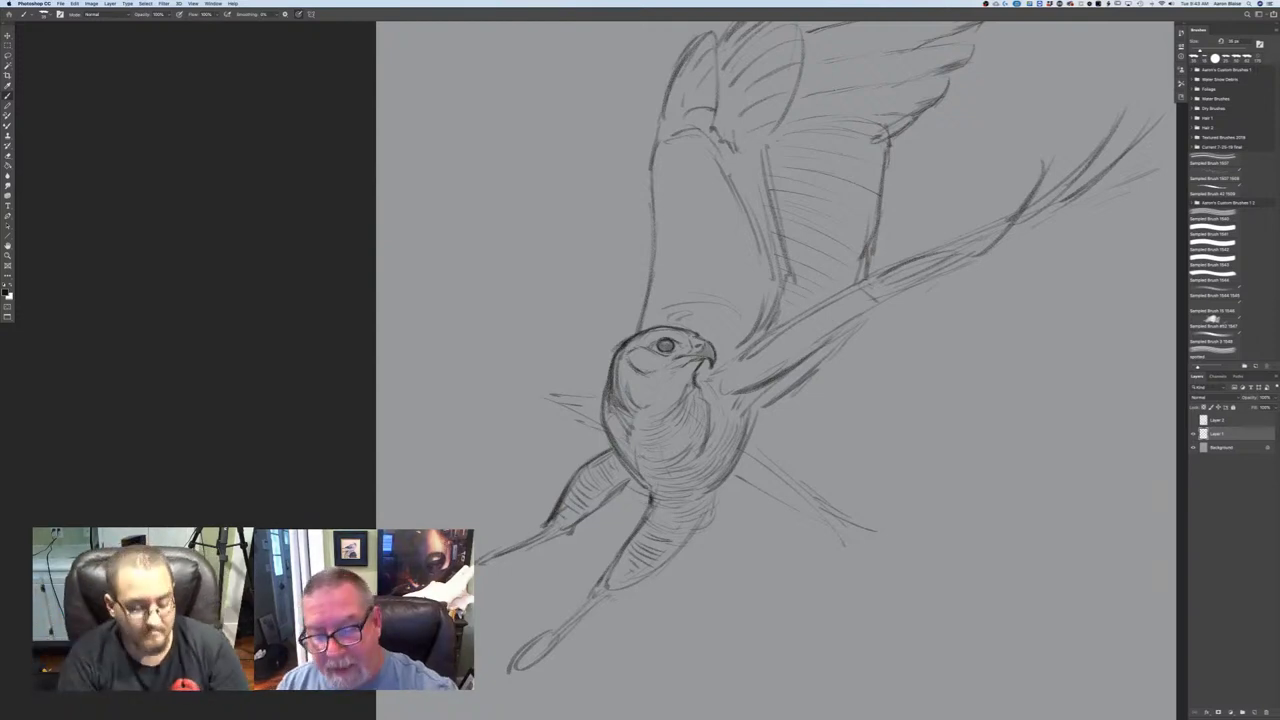
drag(717, 497, 651, 571)
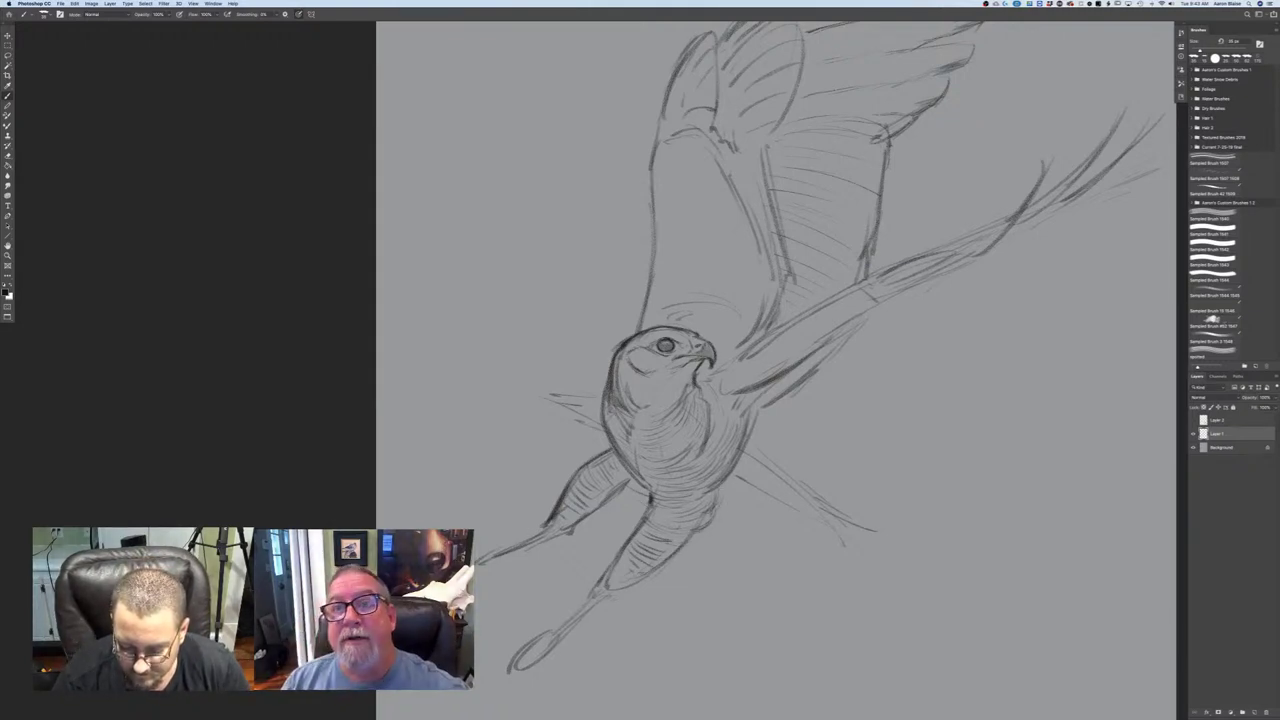
mouse_move(625, 546)
mouse_down()
mouse_move(592, 597)
mouse_move(613, 598)
mouse_move(603, 601)
mouse_up()
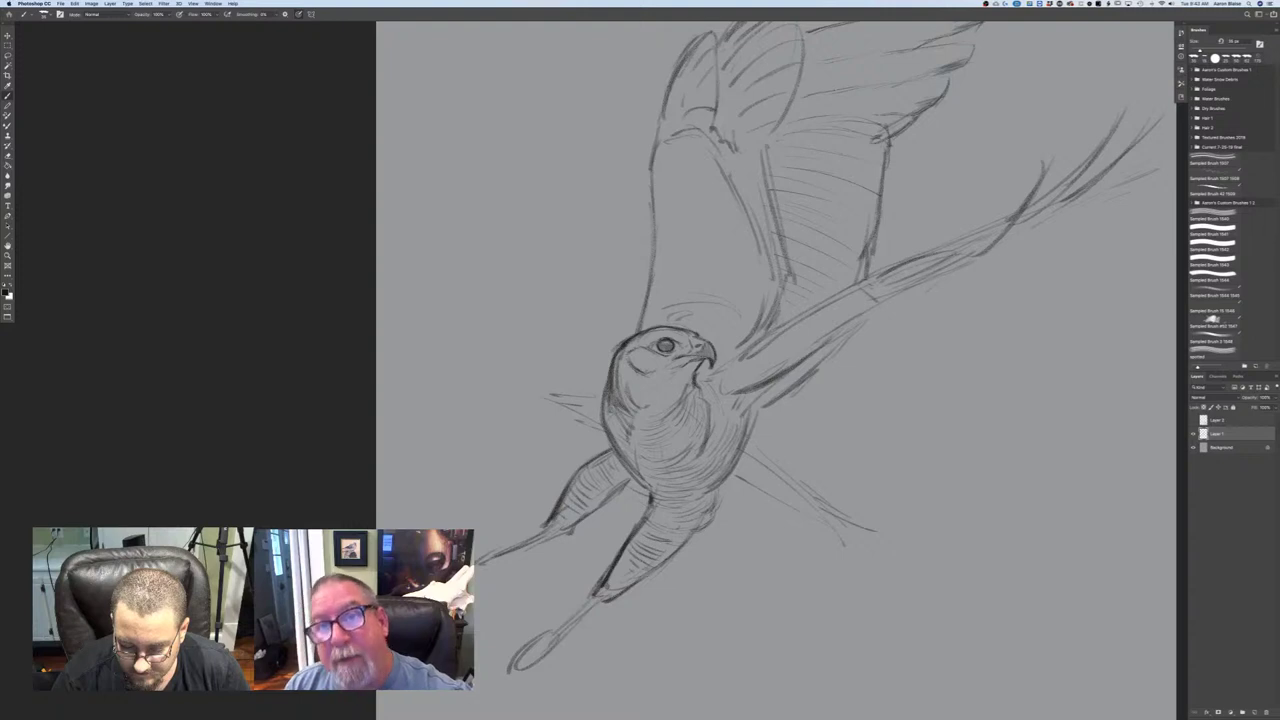
drag(676, 552, 643, 574)
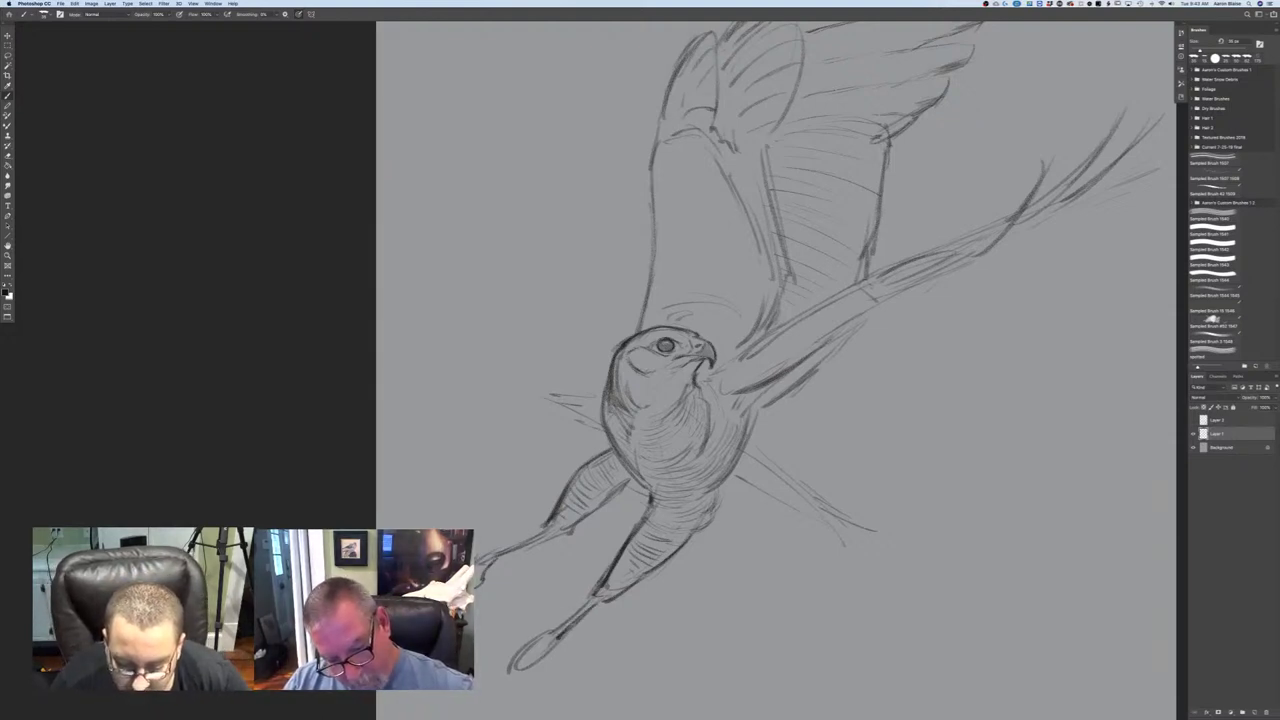
drag(585, 627, 573, 636)
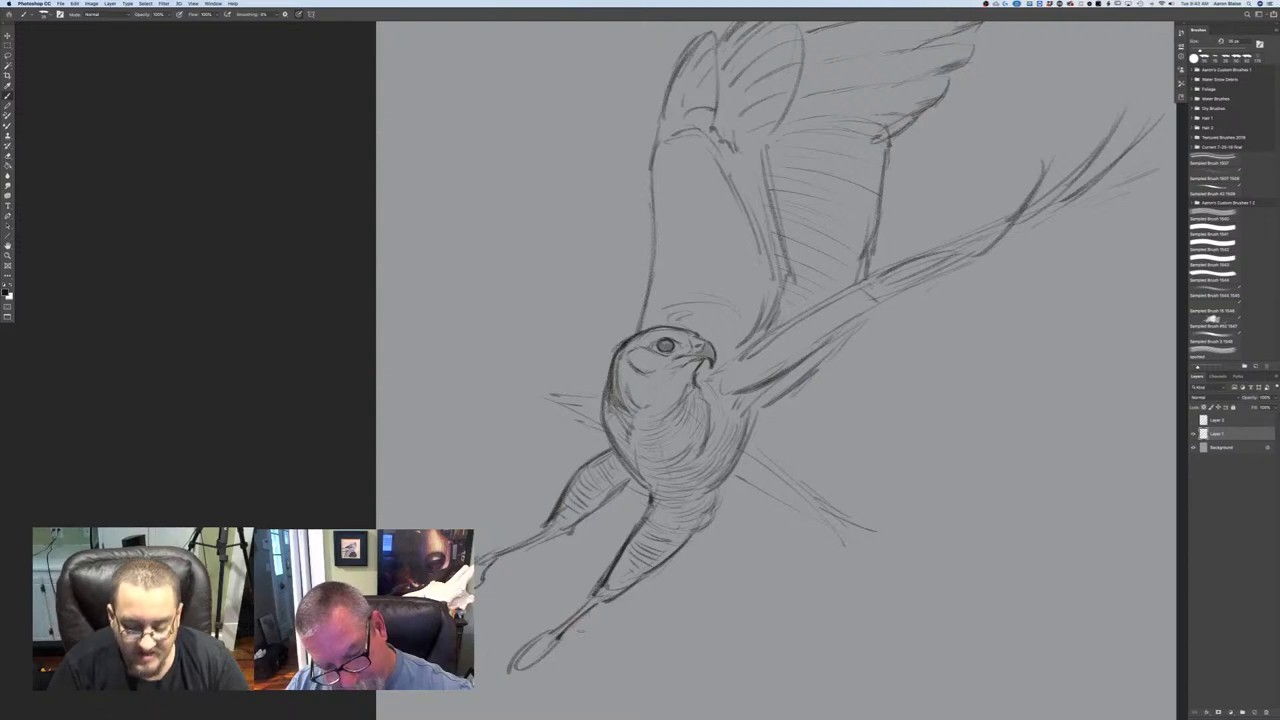
key(bracketright)
key(bracketright)
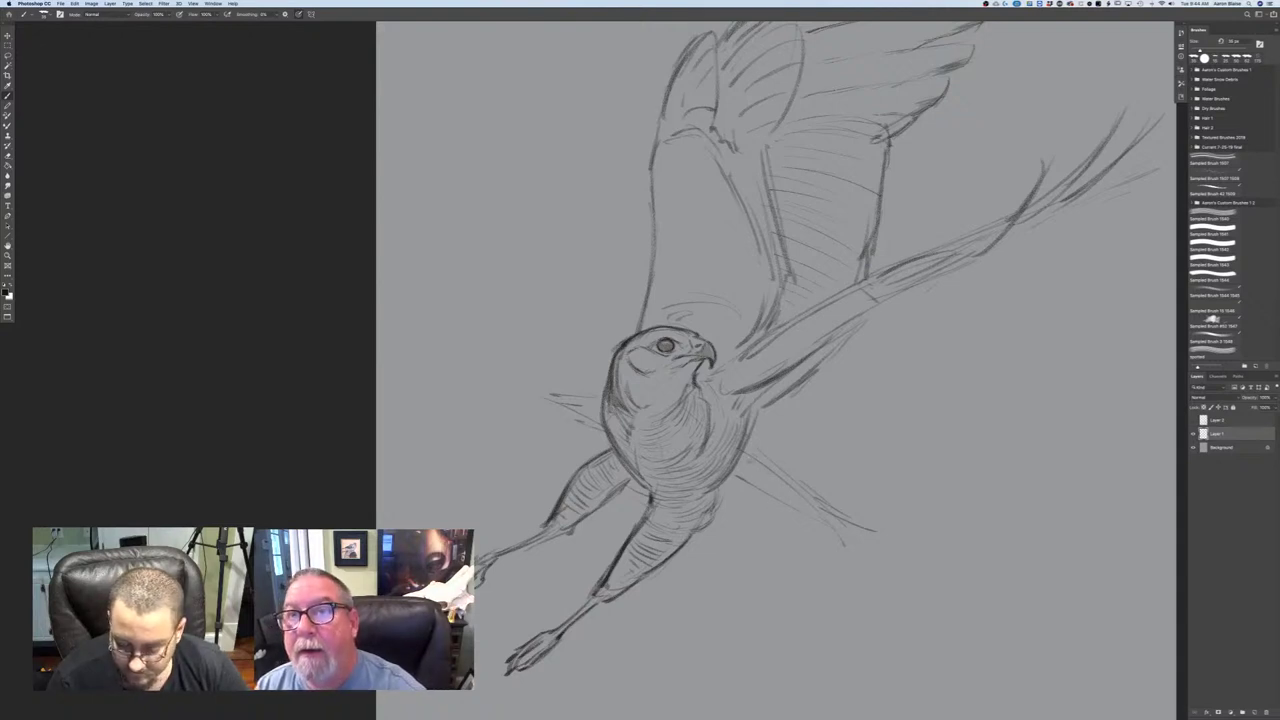
- Darken the edge line of the hawk's tail and add short feather strokes where it meets the body
drag(808, 505, 843, 525)
mouse_move(782, 485)
mouse_down()
mouse_move(870, 526)
mouse_move(882, 548)
mouse_up()
drag(797, 514, 818, 527)
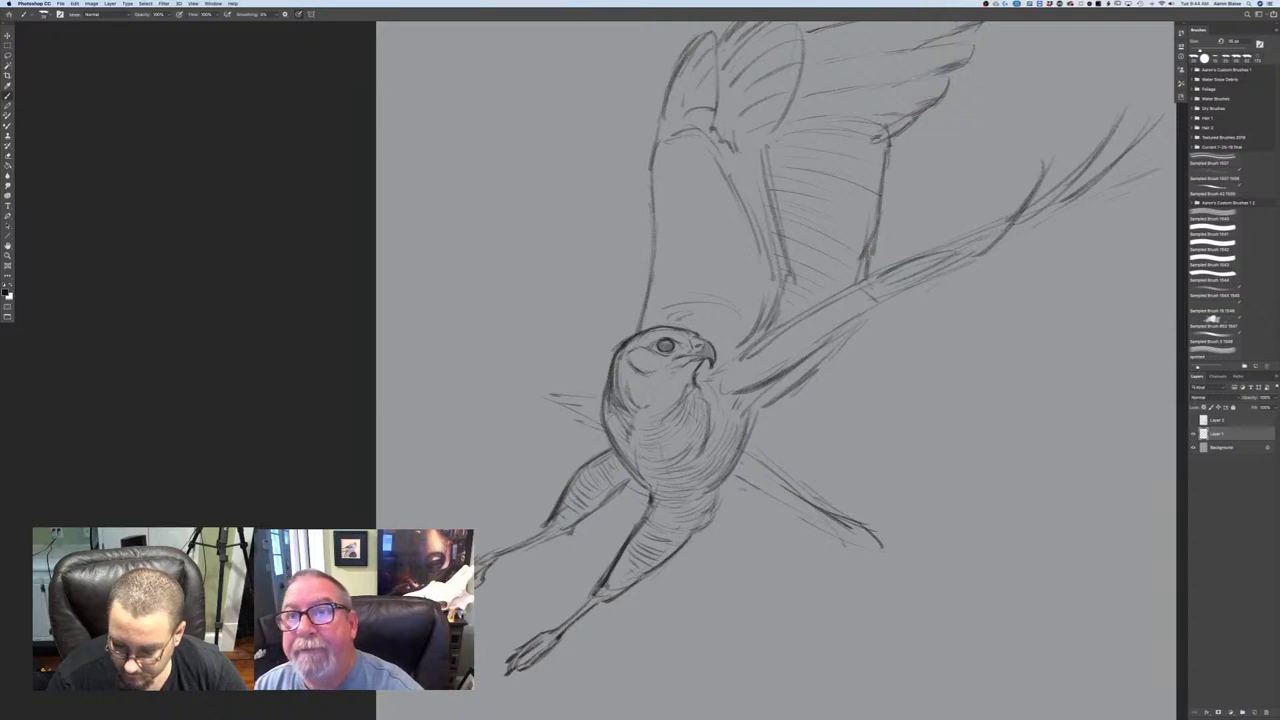
mouse_move(732, 479)
mouse_down()
mouse_move(775, 505)
mouse_move(735, 517)
mouse_move(755, 497)
mouse_up()
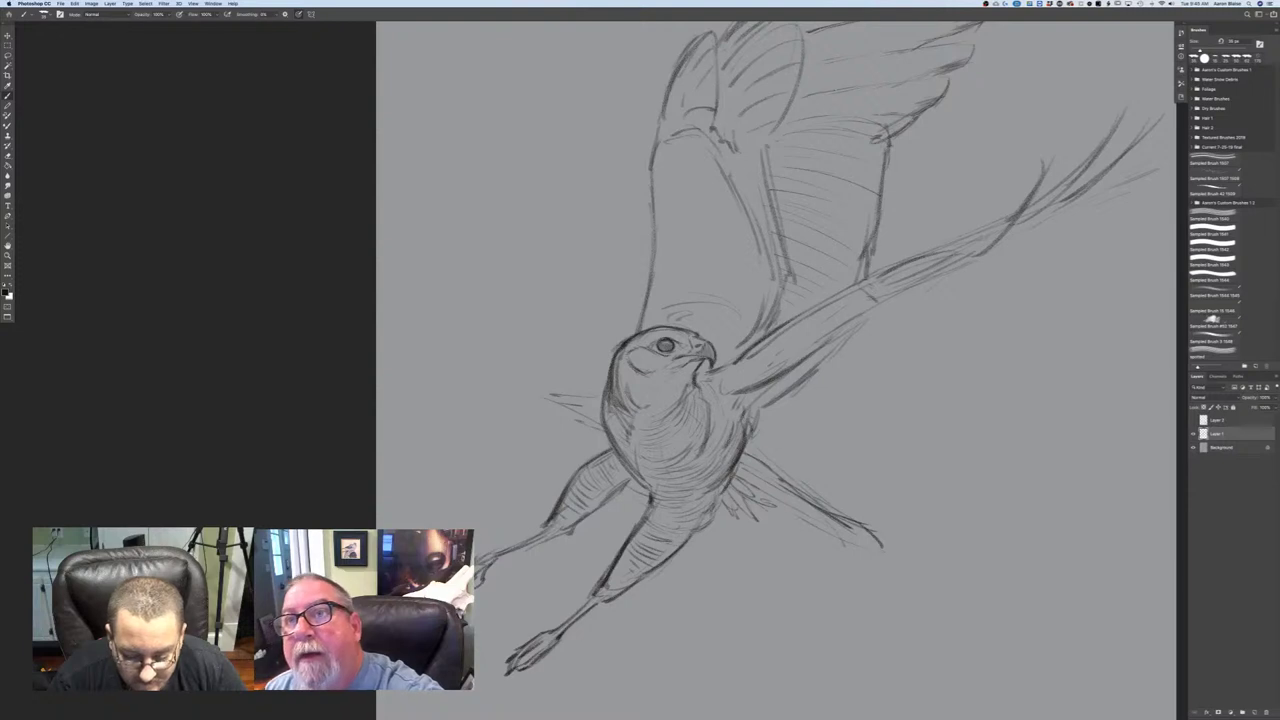
- Define the outstretched wing with a wrist mark, feather strokes along the arm, a ragged underside edge and darker wingtip feathers
drag(868, 287, 874, 299)
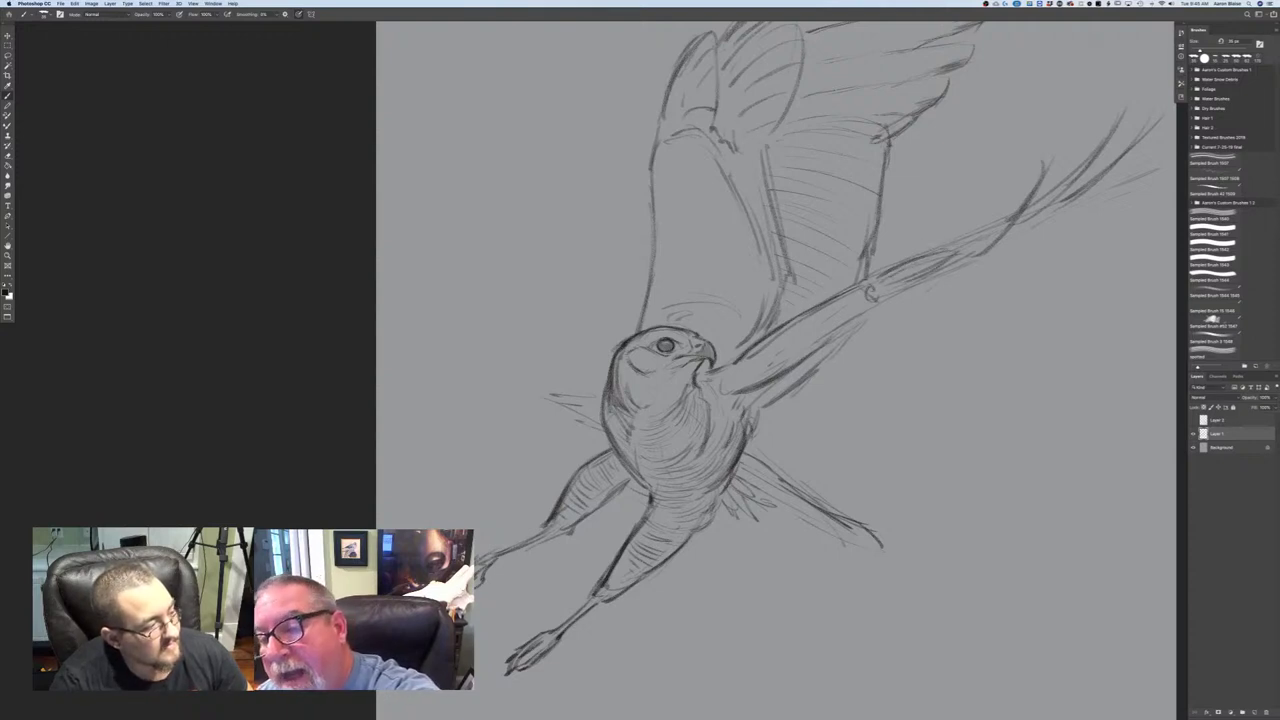
mouse_move(946, 251)
mouse_down()
mouse_move(972, 253)
mouse_move(838, 331)
mouse_up()
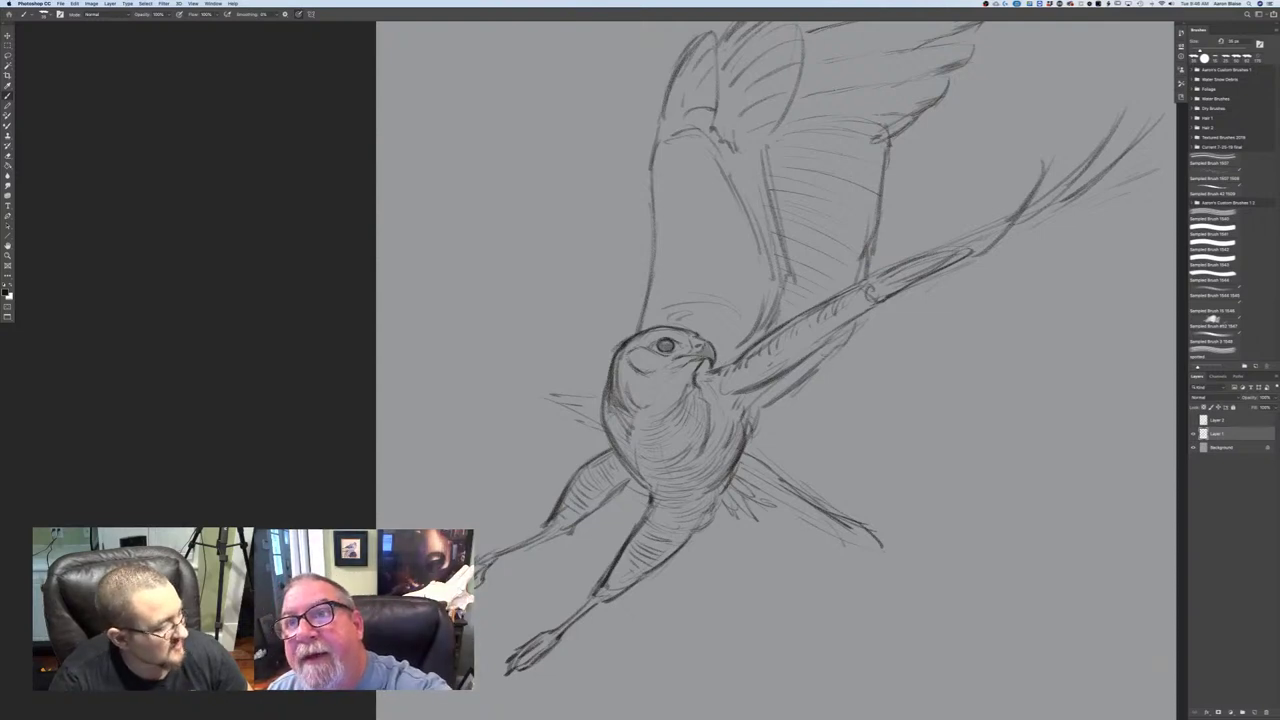
drag(832, 352, 784, 401)
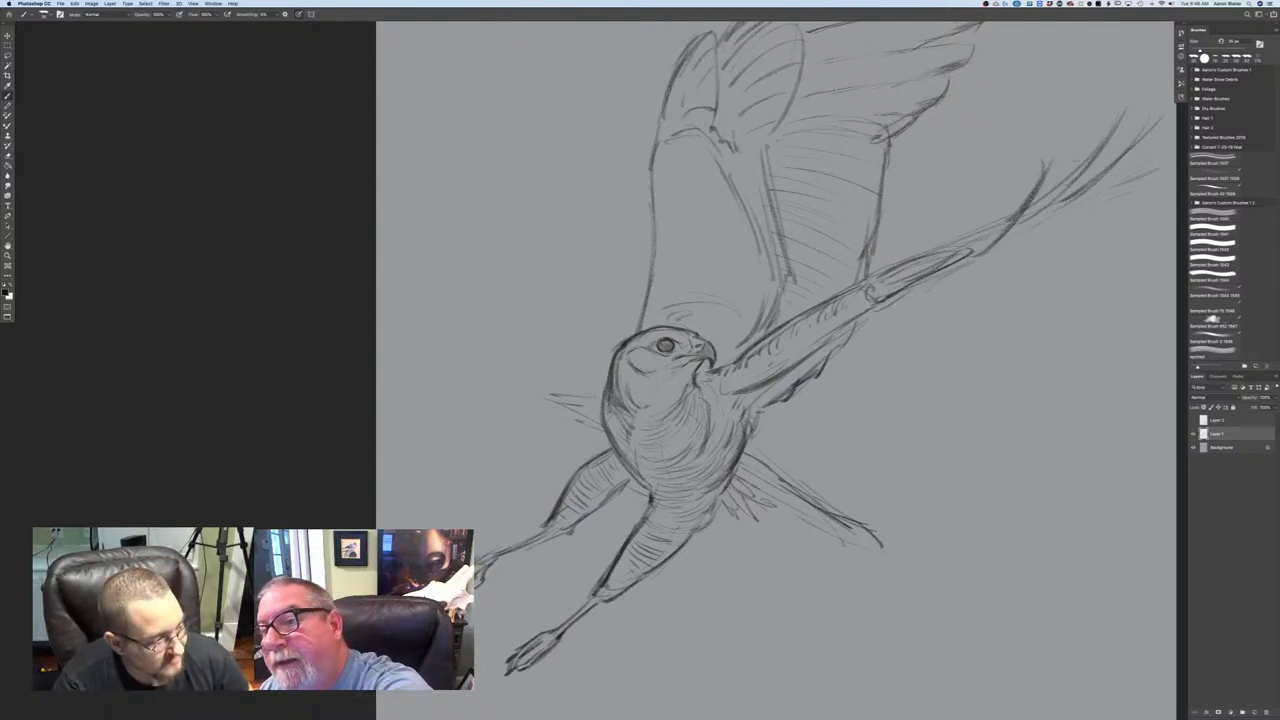
drag(1124, 111, 1034, 214)
drag(1127, 151, 1090, 191)
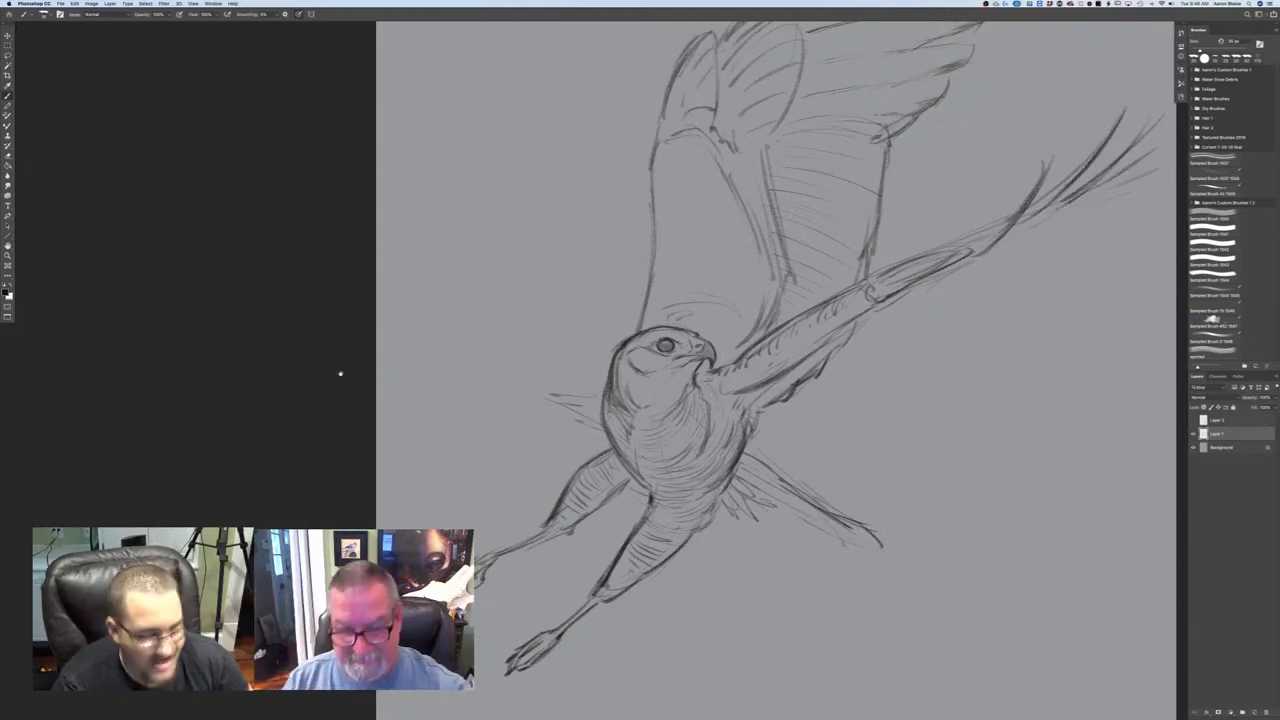
- Hide the flying hawk sketch on Layer 1 and add a new empty layer above it
drag(344, 335, 187, 423)
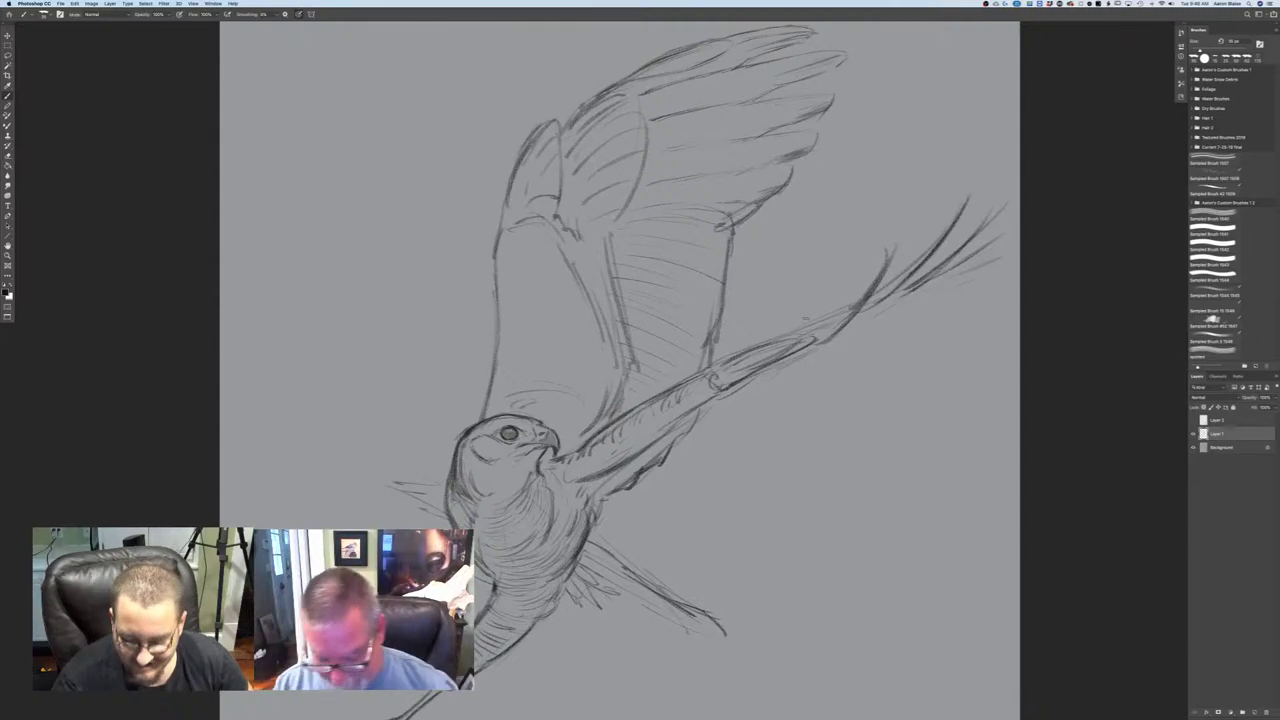
key(super+minus)
key(ctrl+0)
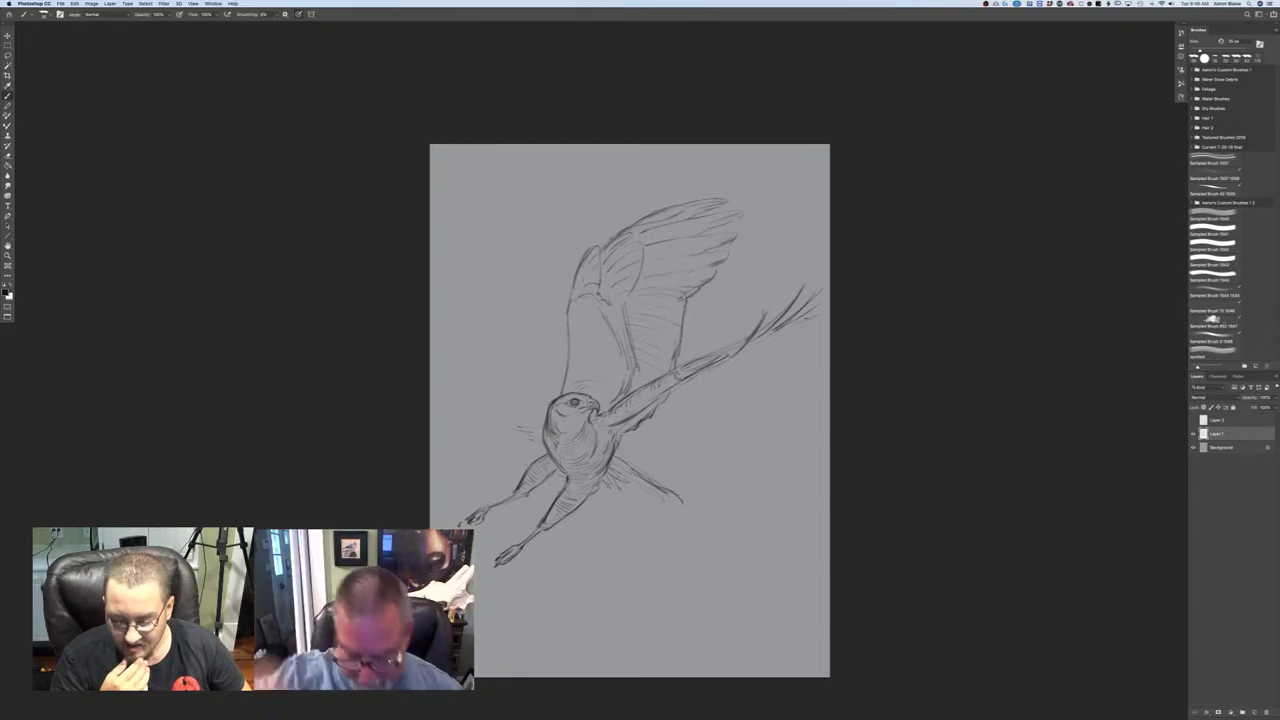
key(ctrl+plus)
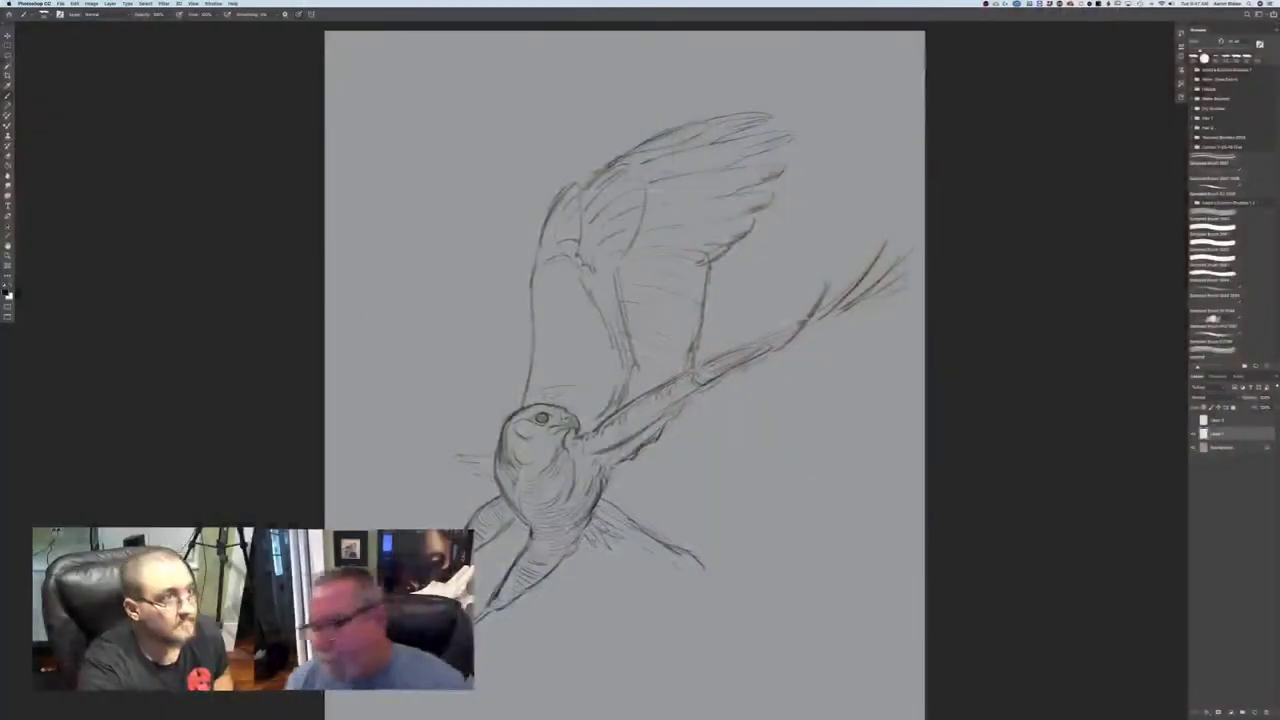
click(1193, 434)
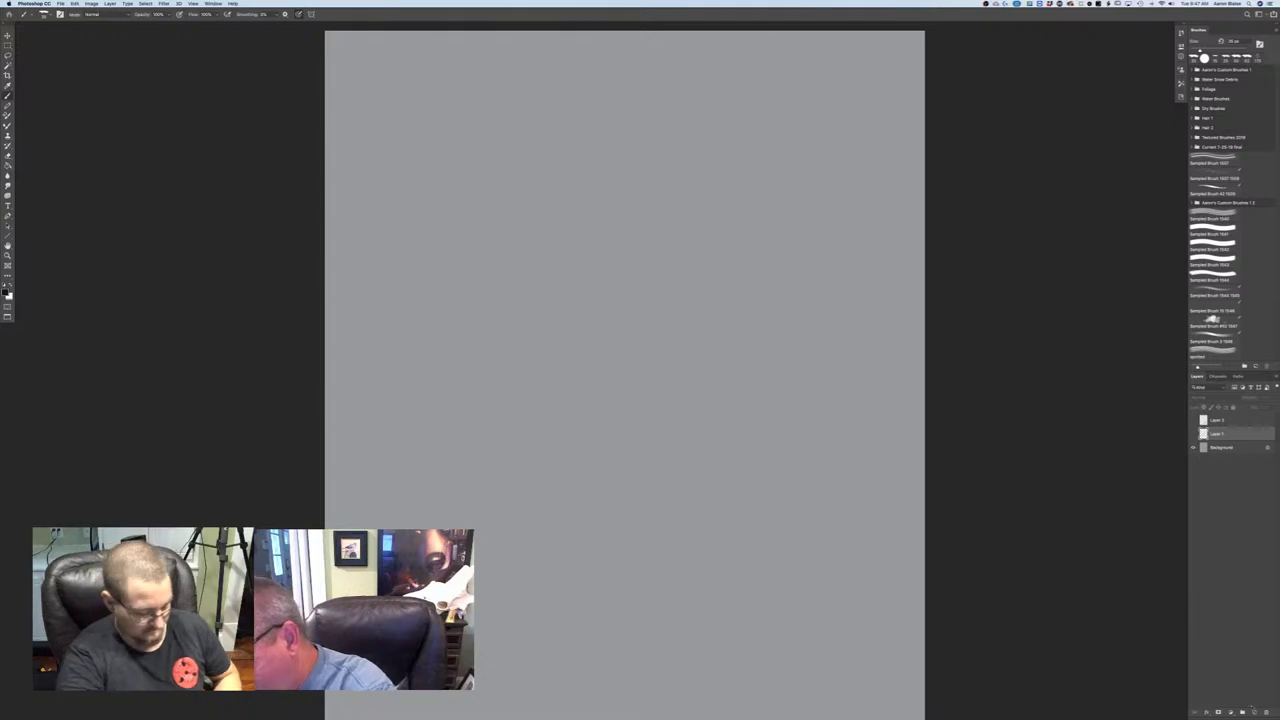
click(1255, 712)
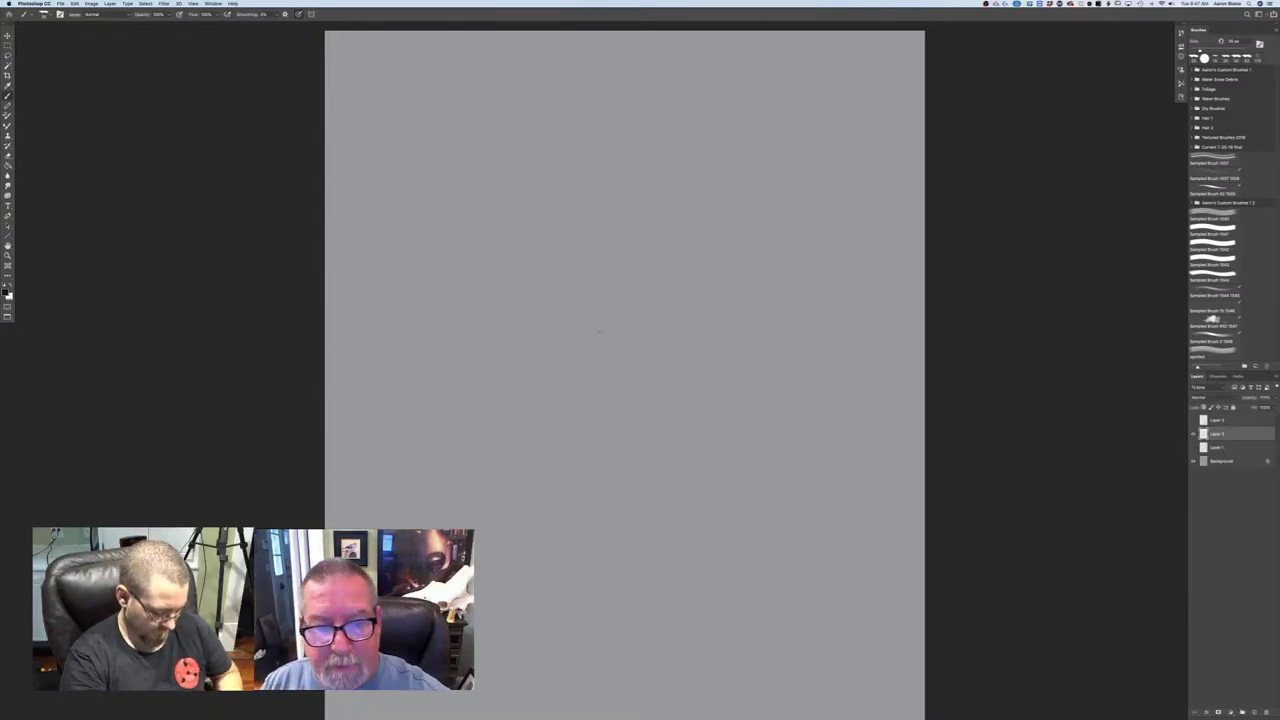
- Sketch a circle for a hawk's head in profile, with a heavy brow line and a sloping back of the neck
mouse_move(620, 267)
mouse_down()
mouse_move(645, 272)
mouse_move(585, 320)
mouse_move(680, 290)
mouse_move(655, 290)
mouse_up()
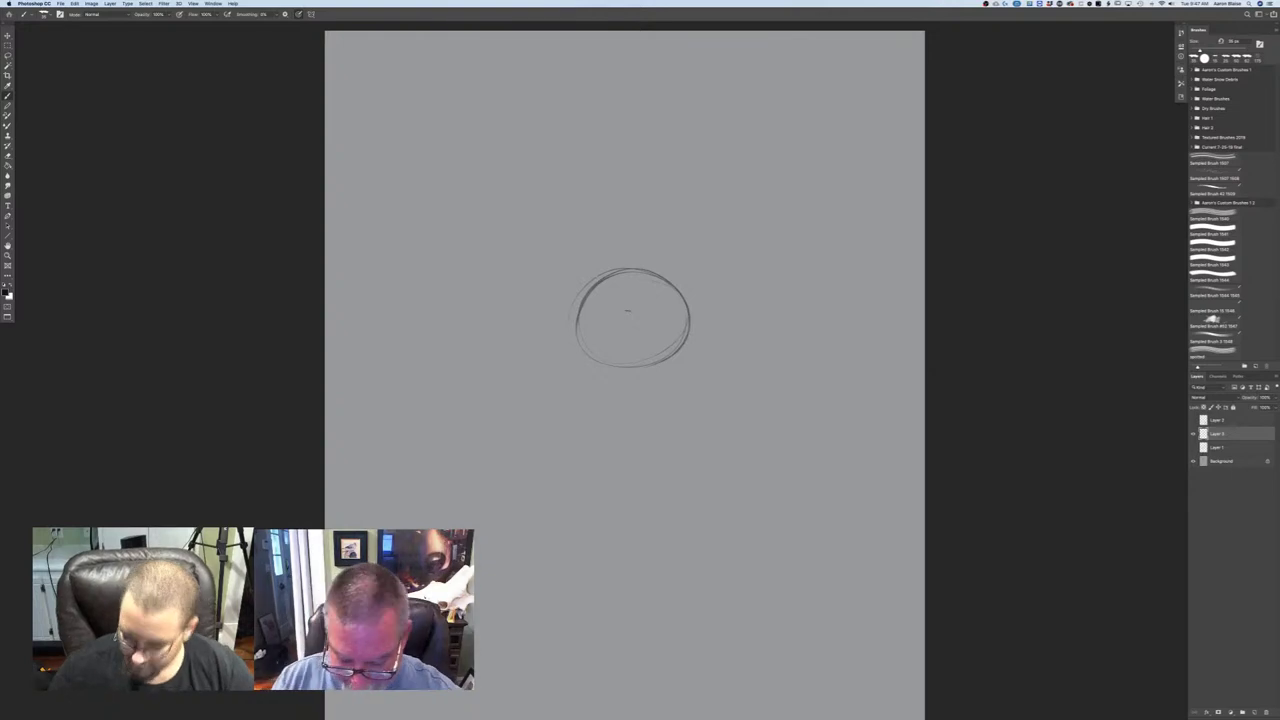
key(bracketright)
mouse_move(600, 276)
mouse_down()
mouse_move(692, 286)
mouse_move(662, 273)
mouse_up()
drag(586, 286, 565, 296)
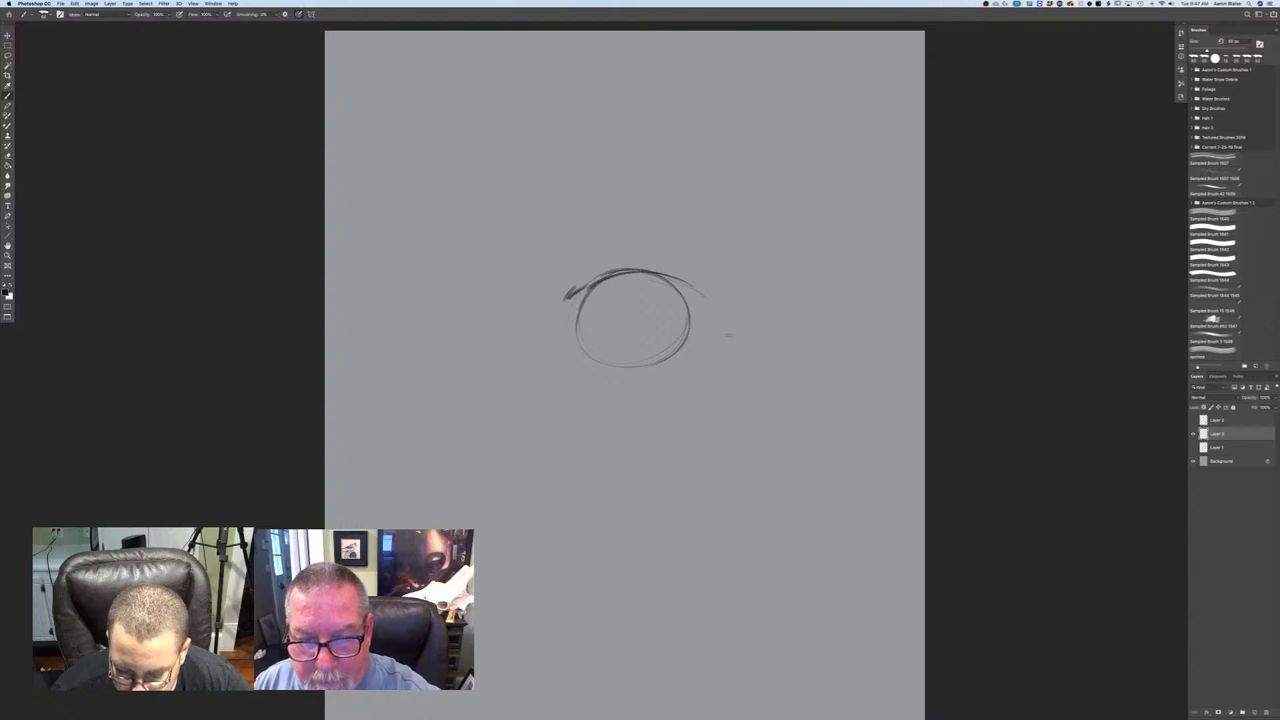
mouse_move(704, 294)
mouse_down()
mouse_move(782, 420)
mouse_move(744, 360)
mouse_up()
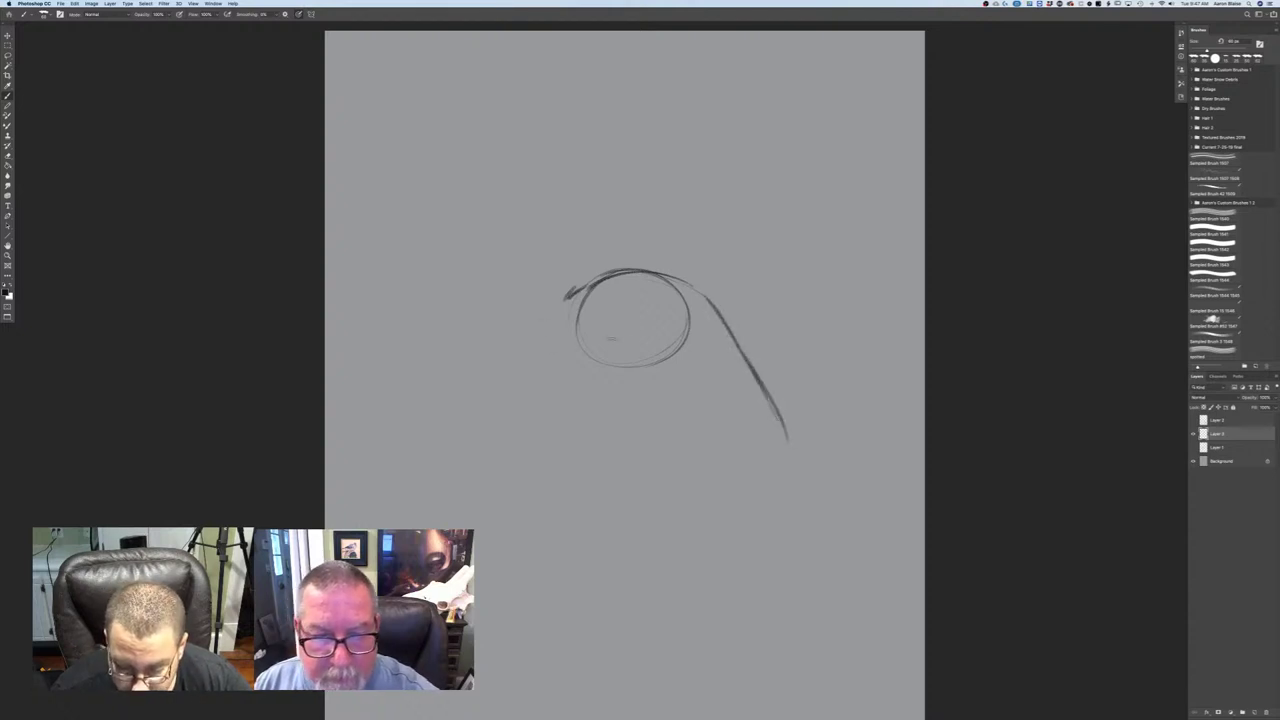
- Draw the hooked upper beak facing left, with a sharp downturned tip and the start of the mouth line
mouse_move(588, 283)
mouse_down()
mouse_move(493, 328)
mouse_move(492, 388)
mouse_up()
drag(496, 363, 498, 390)
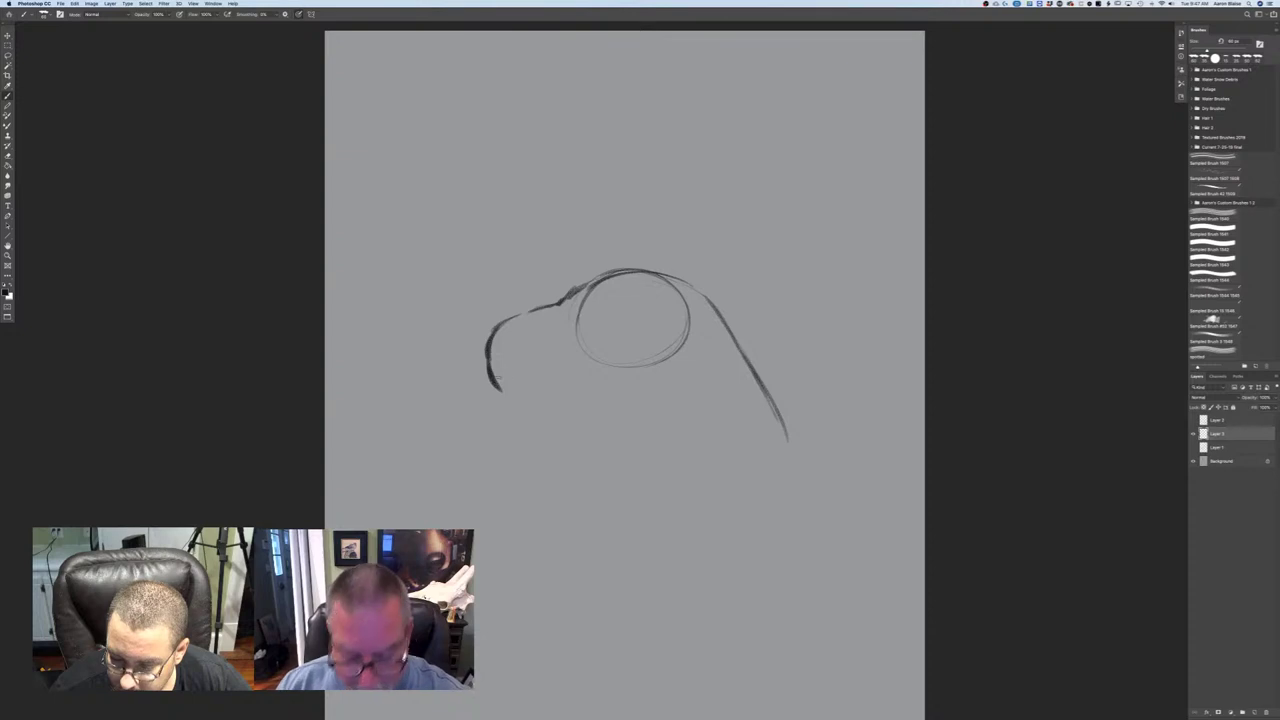
key(super+plus)
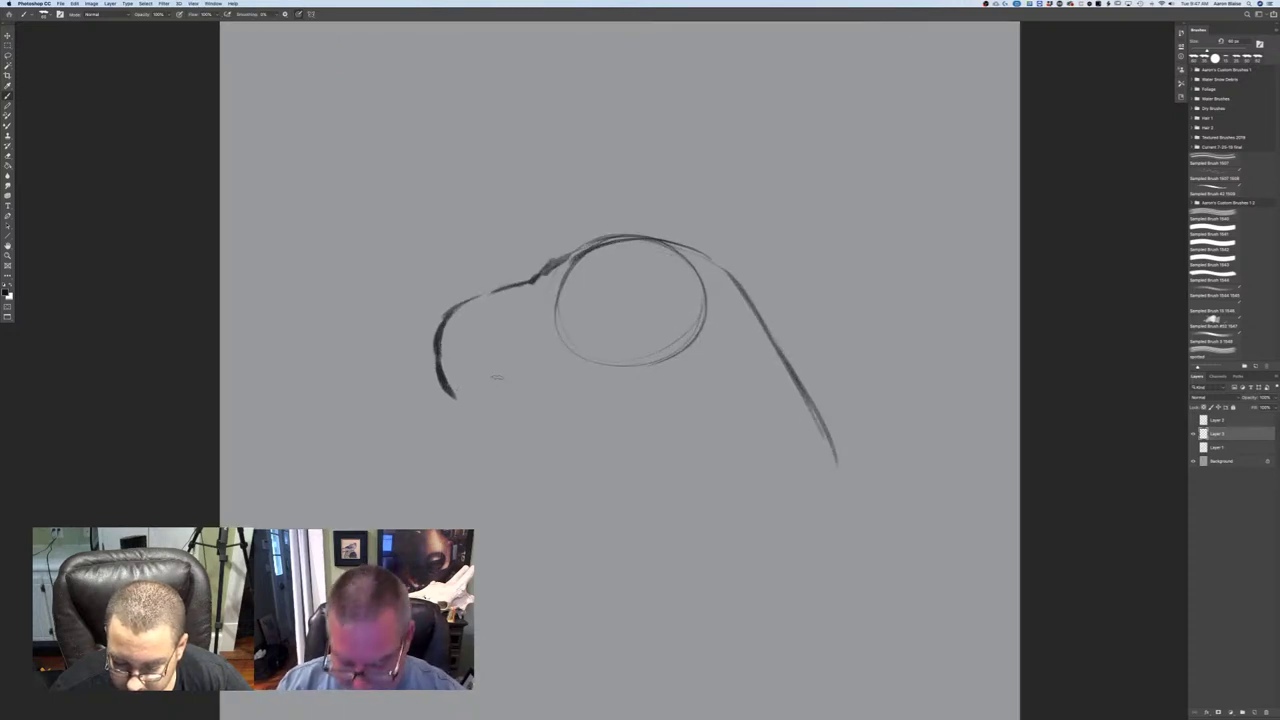
drag(456, 369, 452, 393)
mouse_move(454, 367)
mouse_down()
mouse_move(453, 395)
mouse_move(450, 385)
mouse_up()
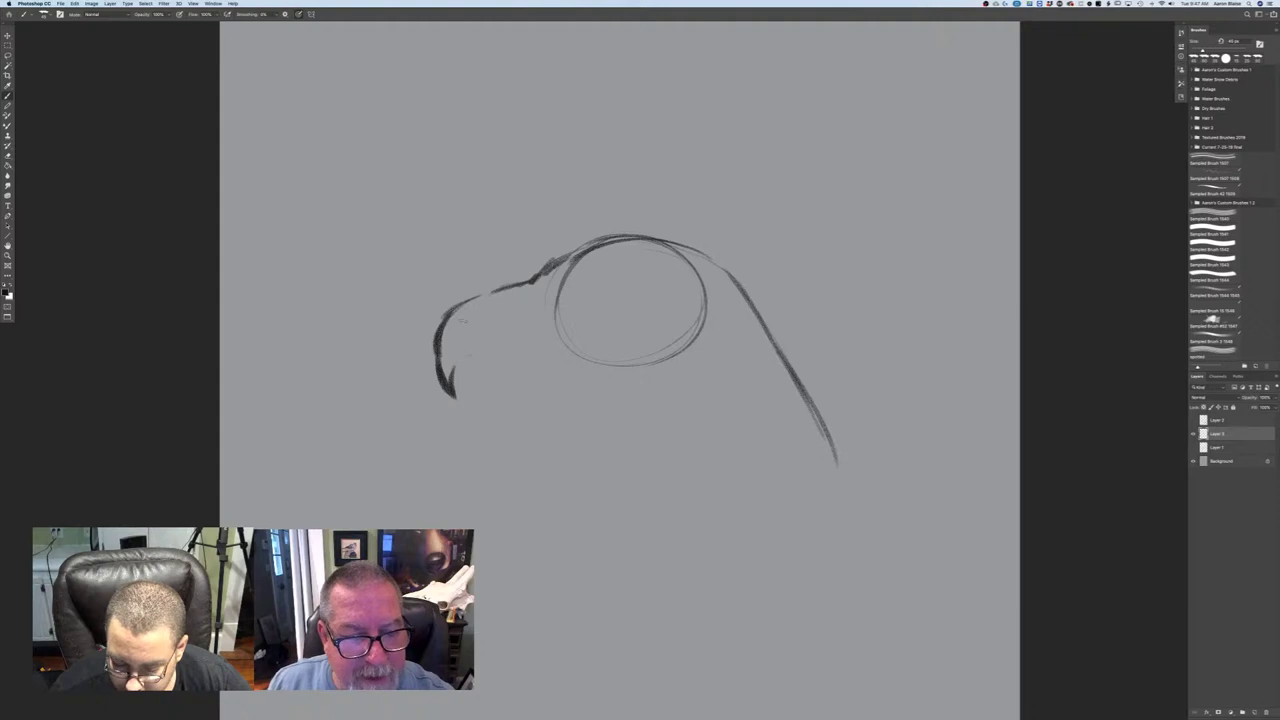
mouse_move(478, 351)
mouse_down()
mouse_move(491, 346)
mouse_move(459, 358)
mouse_move(507, 342)
mouse_up()
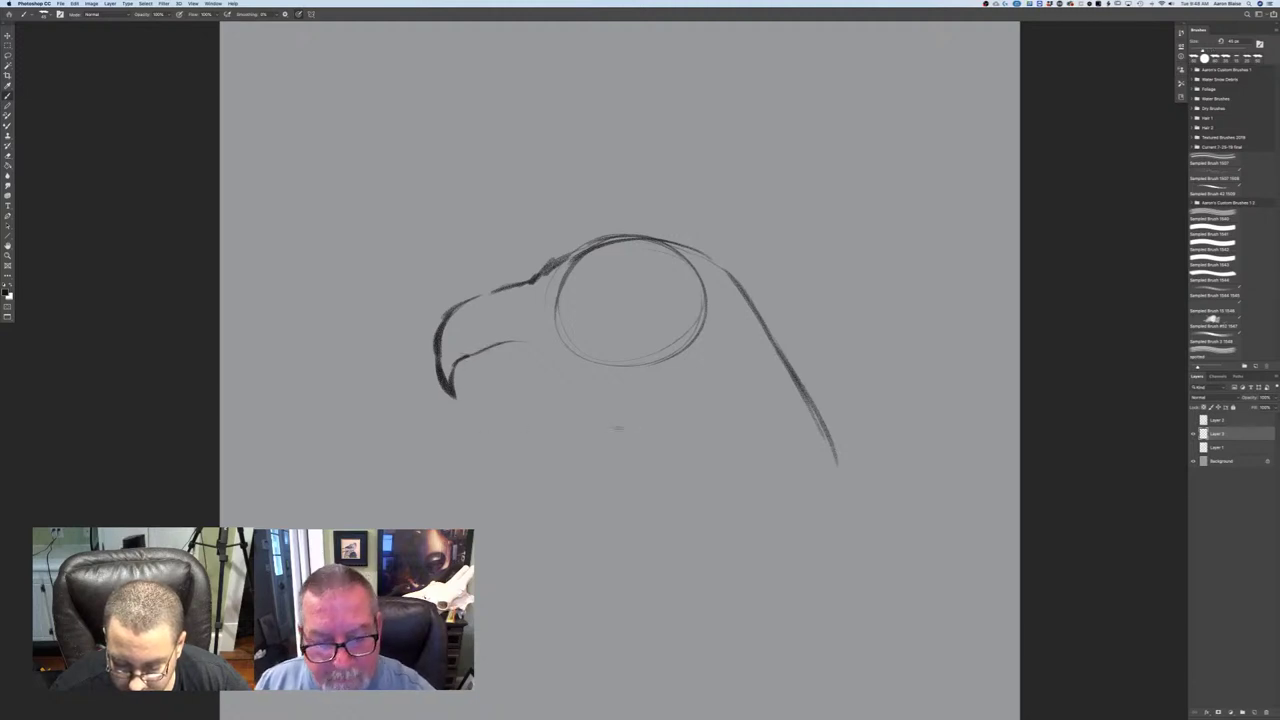
- Sketch a small notched beak example below the hawk's head and remove it again
mouse_move(632, 434)
mouse_down()
mouse_move(599, 444)
mouse_move(586, 468)
mouse_move(598, 511)
mouse_move(595, 471)
mouse_move(599, 482)
mouse_move(657, 472)
mouse_up()
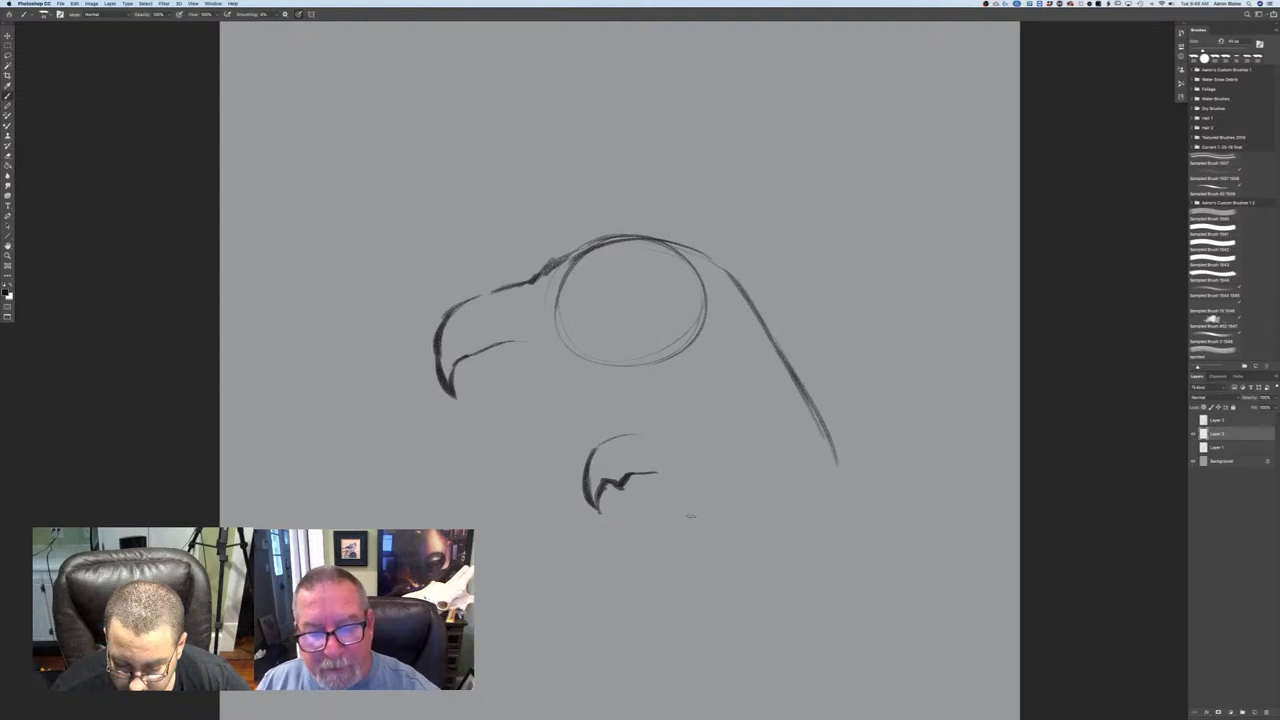
key(super+z)
key(super+z)
key(super+z)
key(super+z)
key(super+z)
key(super+z)
key(super+z)
key(super+z)
key(super+z)
key(super+z)
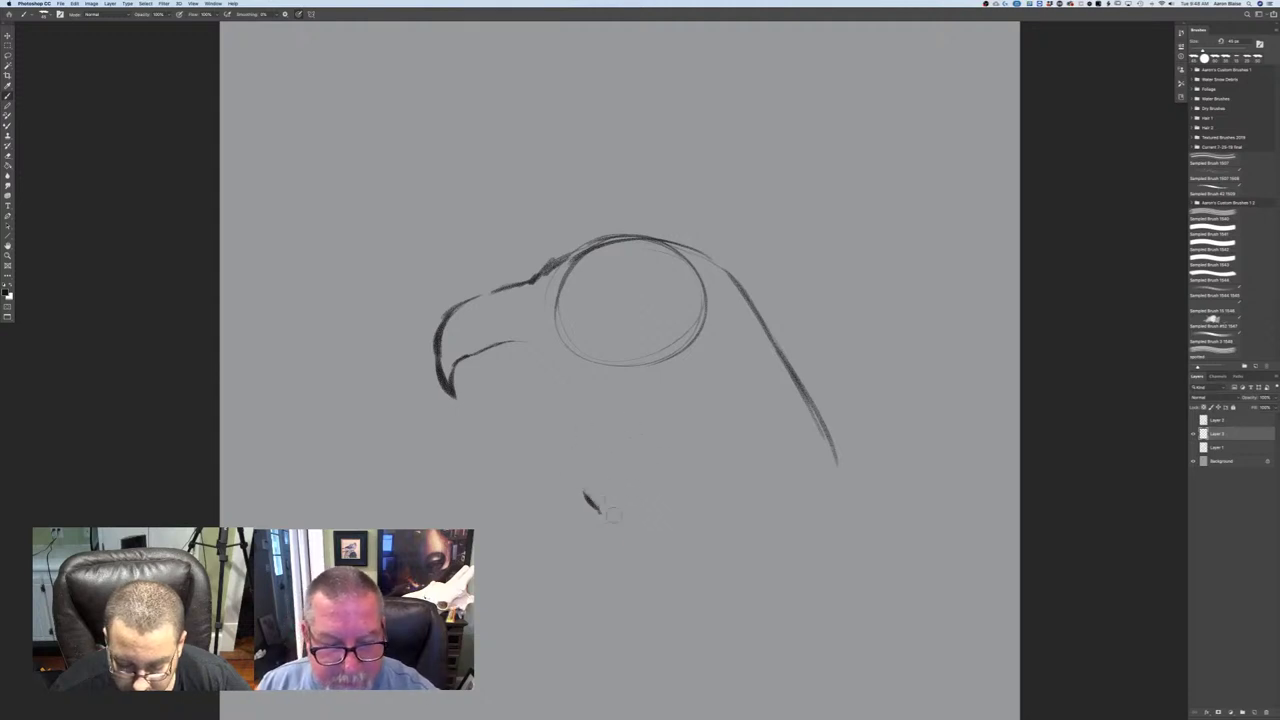
key(bracketleft)
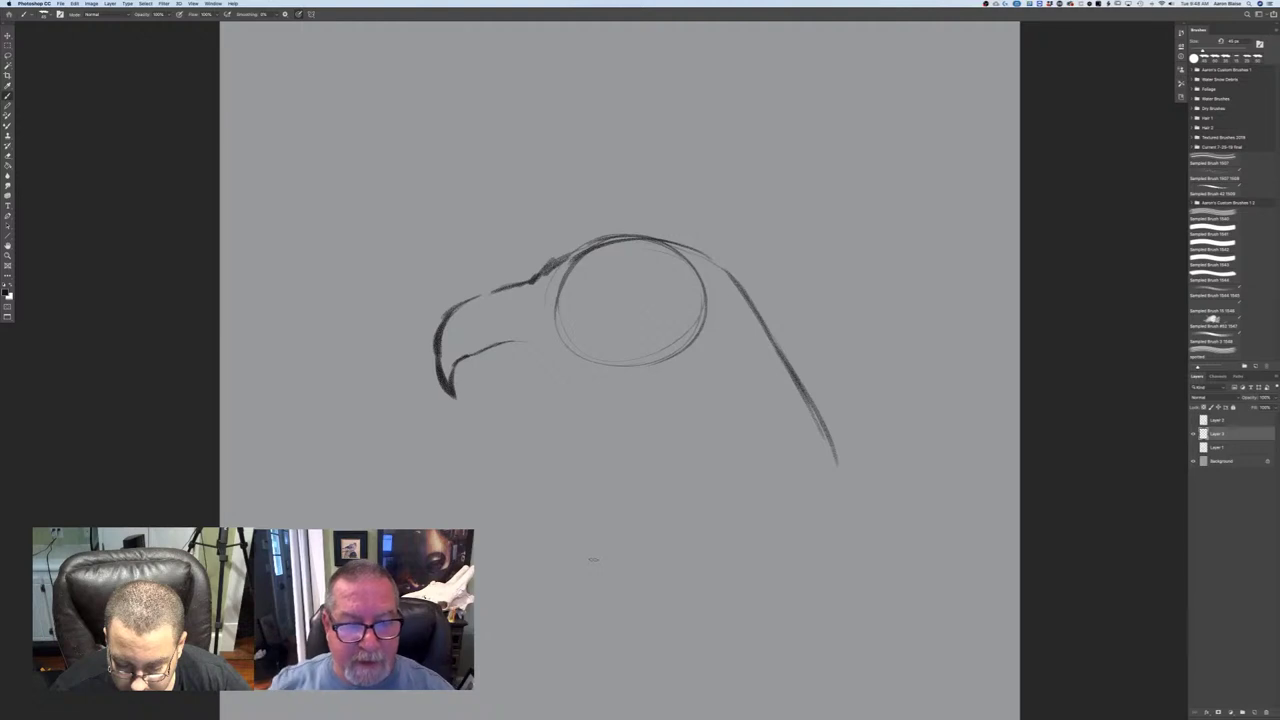
- Extend the mouth line back beneath a thick round eye with a vertical alignment guide, and draw the lower beak's edge
key(bracketright)
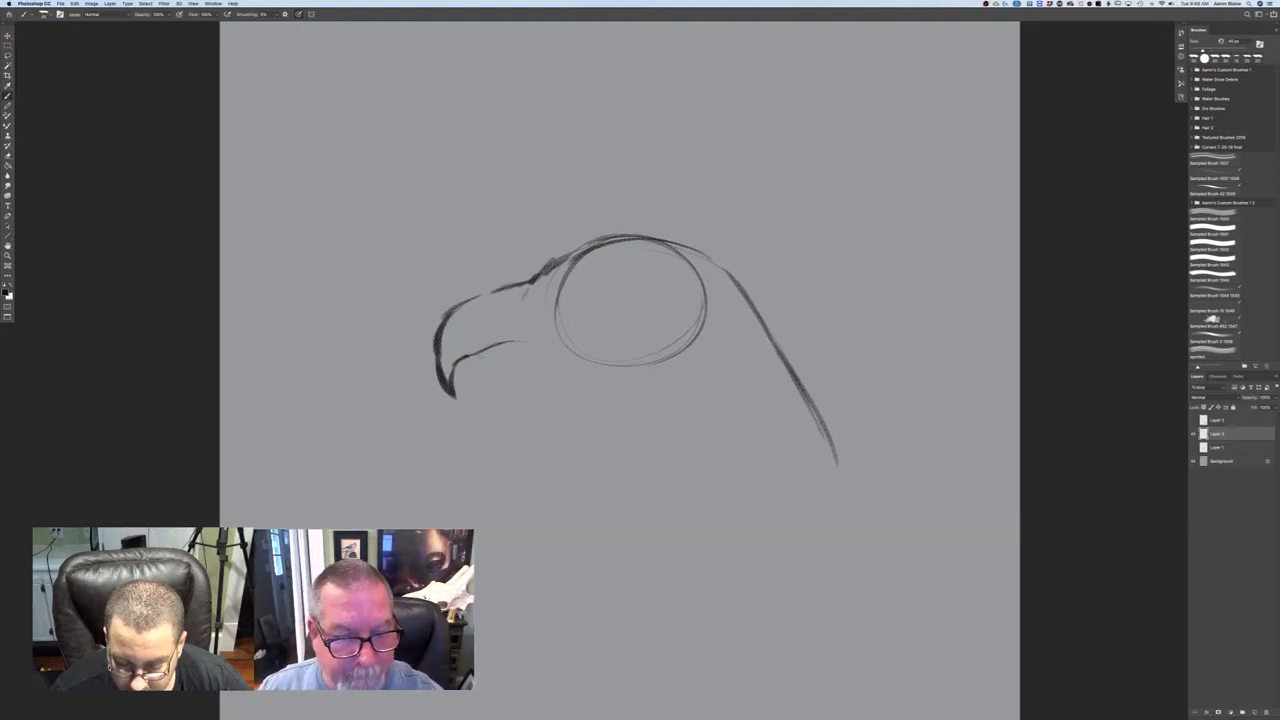
drag(516, 342, 596, 346)
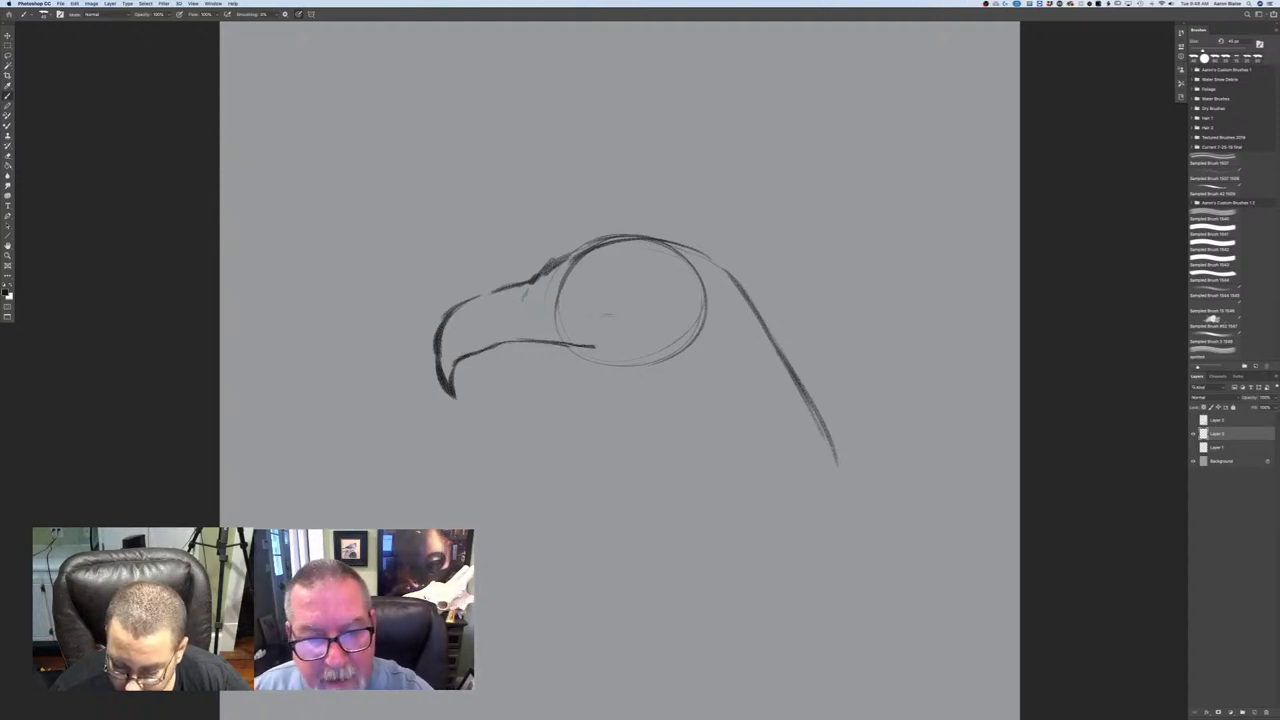
mouse_move(616, 288)
mouse_down()
mouse_move(602, 314)
mouse_move(586, 282)
mouse_move(590, 306)
mouse_move(622, 282)
mouse_move(585, 288)
mouse_move(597, 312)
mouse_move(615, 312)
mouse_move(590, 306)
mouse_move(592, 350)
mouse_move(601, 316)
mouse_up()
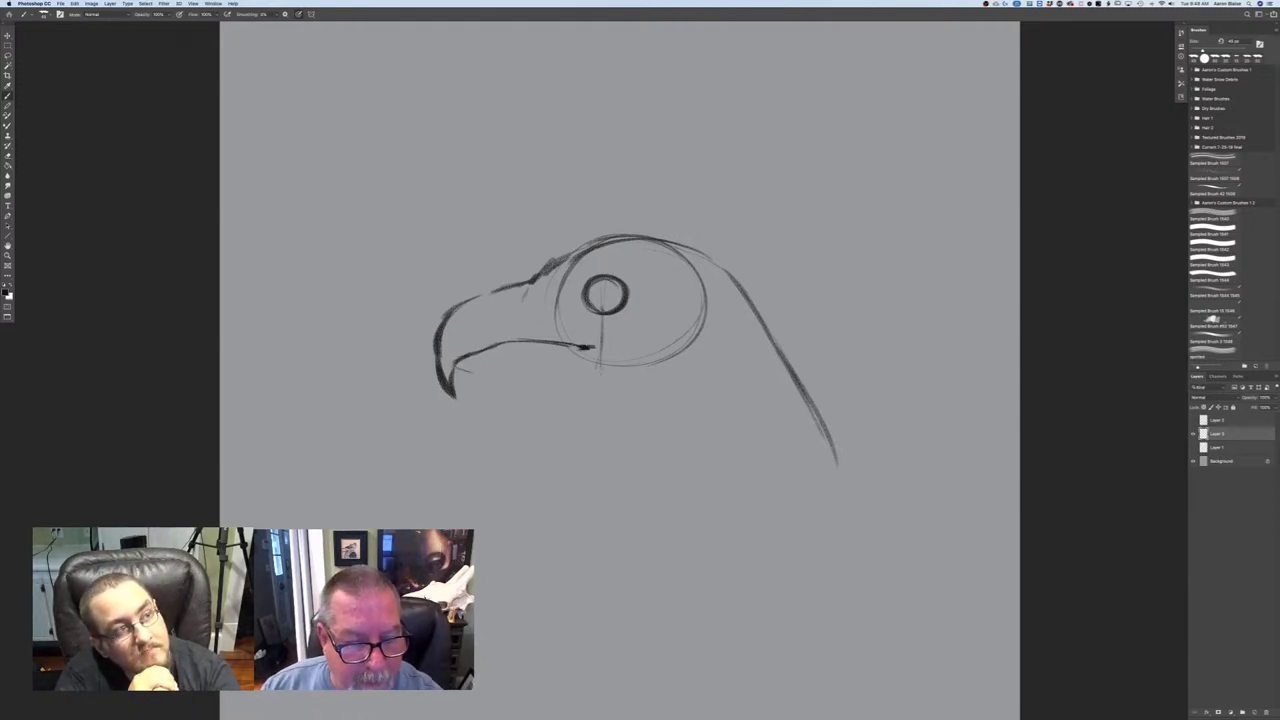
drag(452, 366, 507, 372)
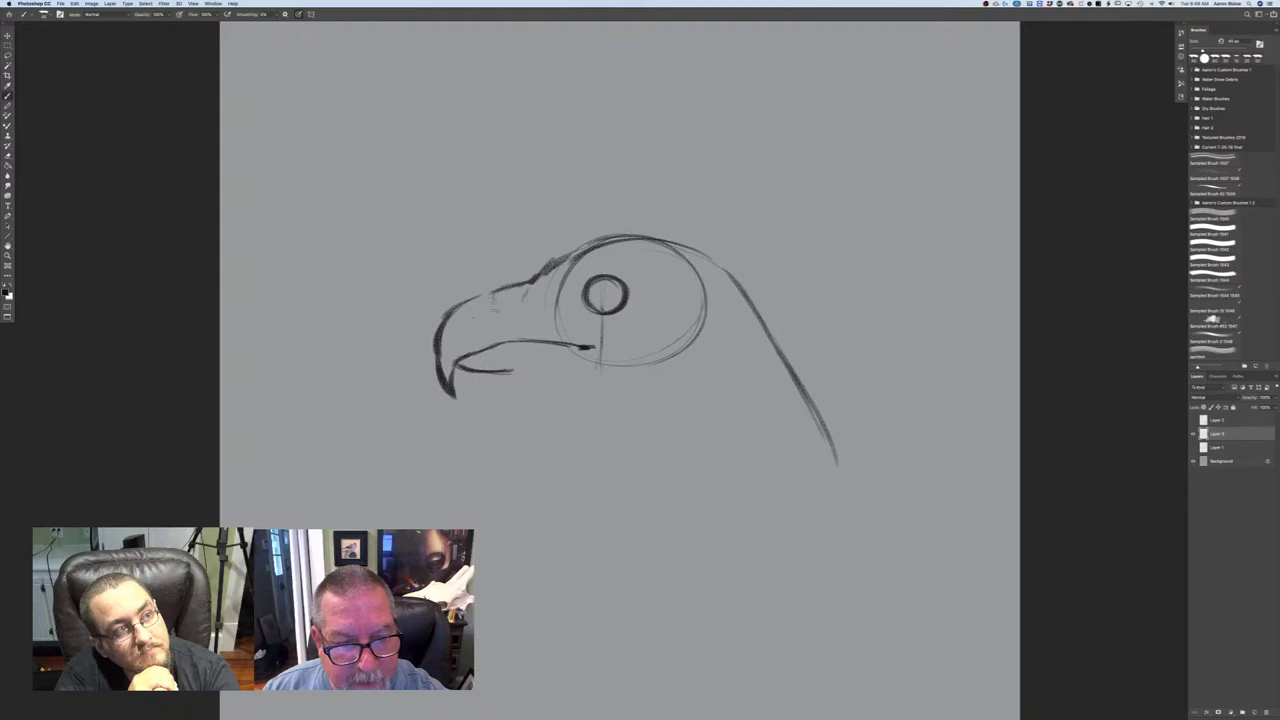
- Draw the angled cere edge down the upper beak, add a second line at the mouth corner, and mark light strokes in front of the eye
mouse_move(493, 293)
mouse_down()
mouse_move(491, 313)
mouse_move(531, 297)
mouse_move(505, 318)
mouse_move(522, 339)
mouse_up()
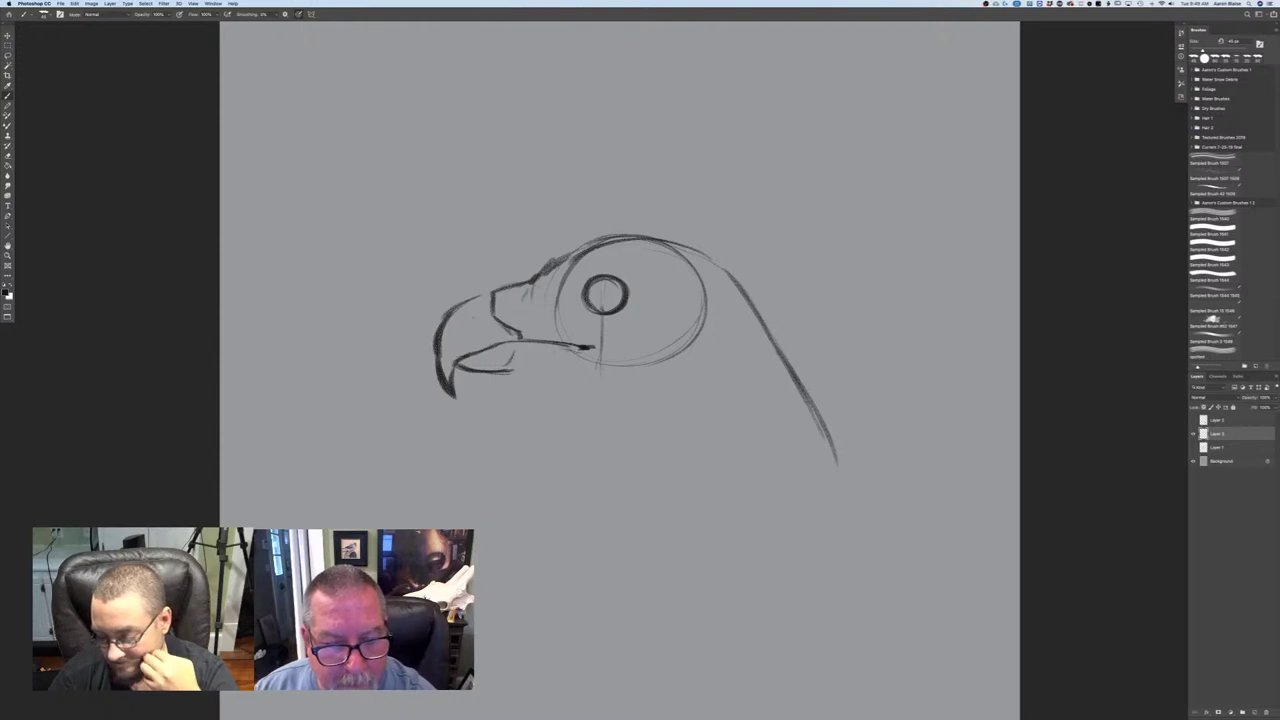
drag(560, 337, 580, 351)
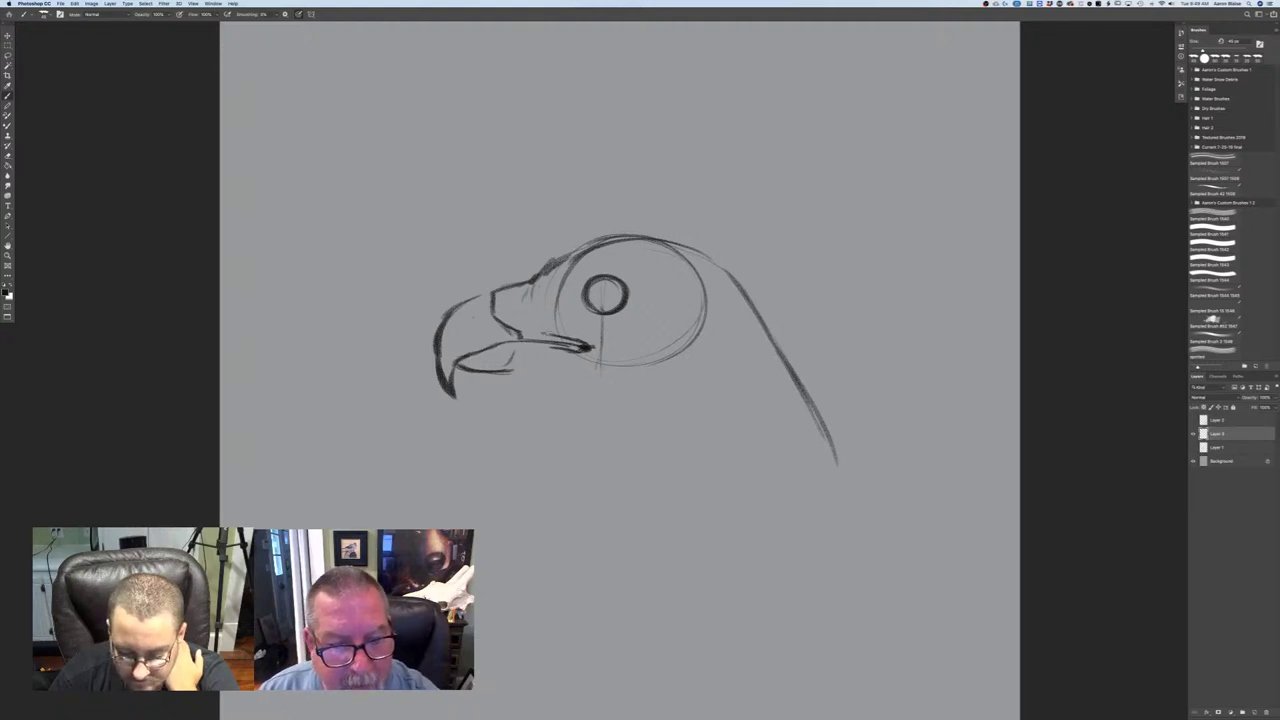
drag(530, 310, 541, 328)
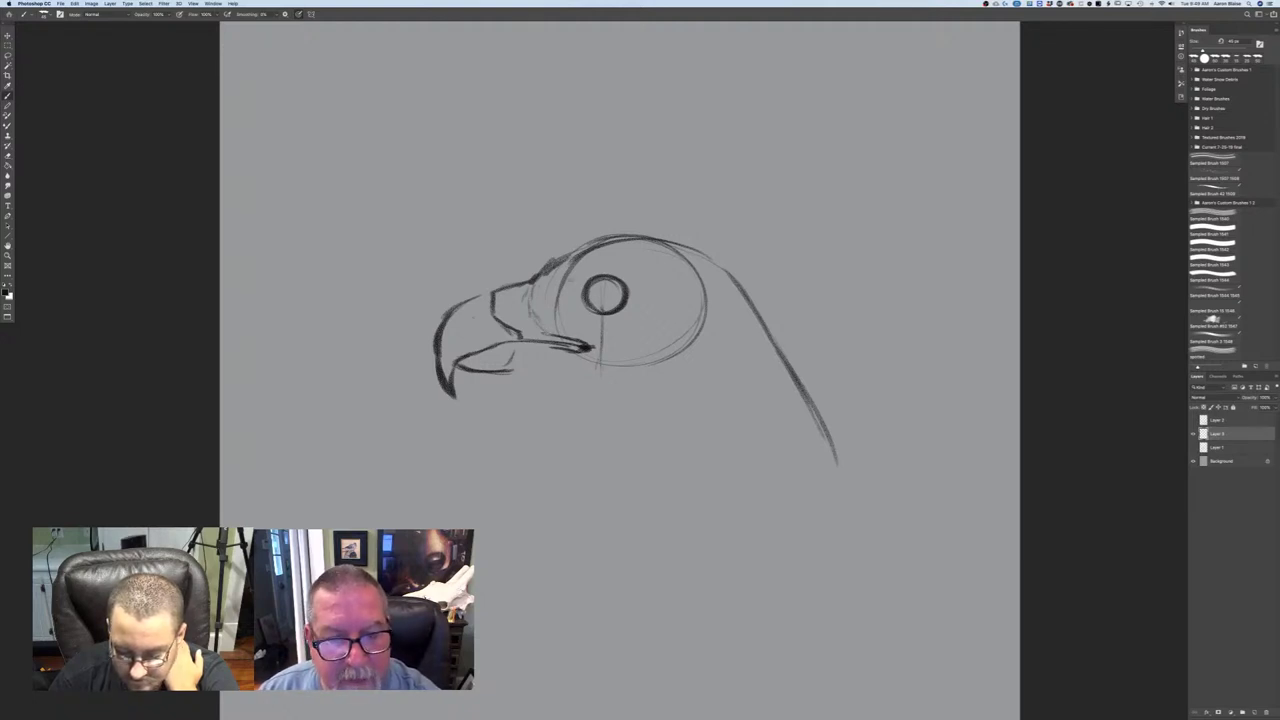
- Add a heavy brow line over the eye, a small dark nostril in the cere, and hatching between cere and eye
mouse_move(580, 278)
mouse_down()
mouse_move(645, 280)
mouse_move(586, 281)
mouse_move(626, 275)
mouse_up()
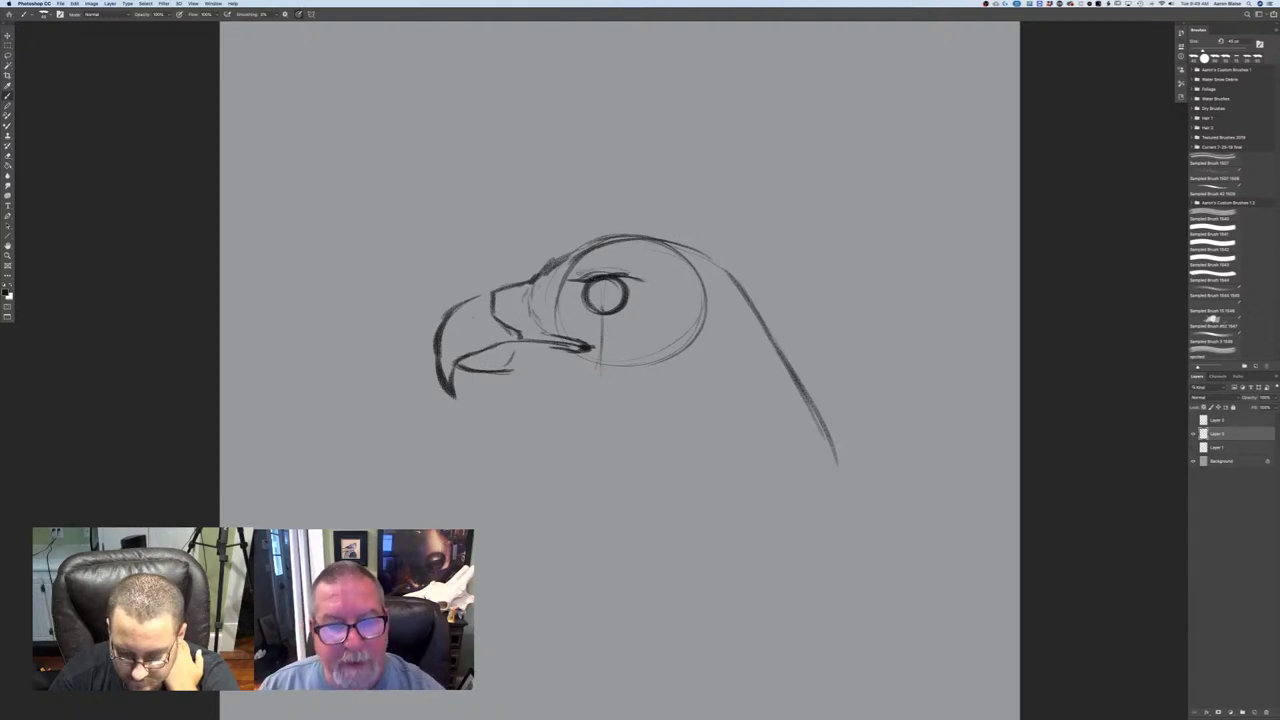
mouse_move(586, 288)
mouse_down()
mouse_move(585, 304)
mouse_move(534, 305)
mouse_move(586, 304)
mouse_move(511, 311)
mouse_up()
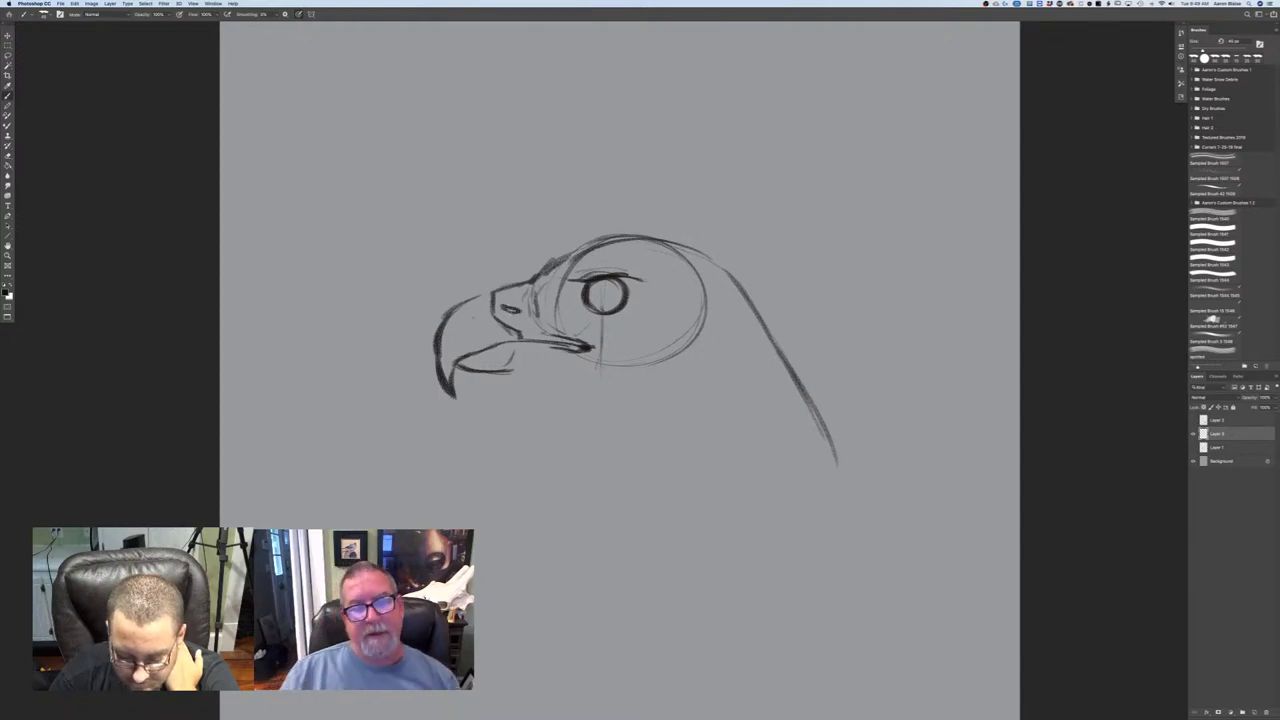
drag(504, 307, 519, 311)
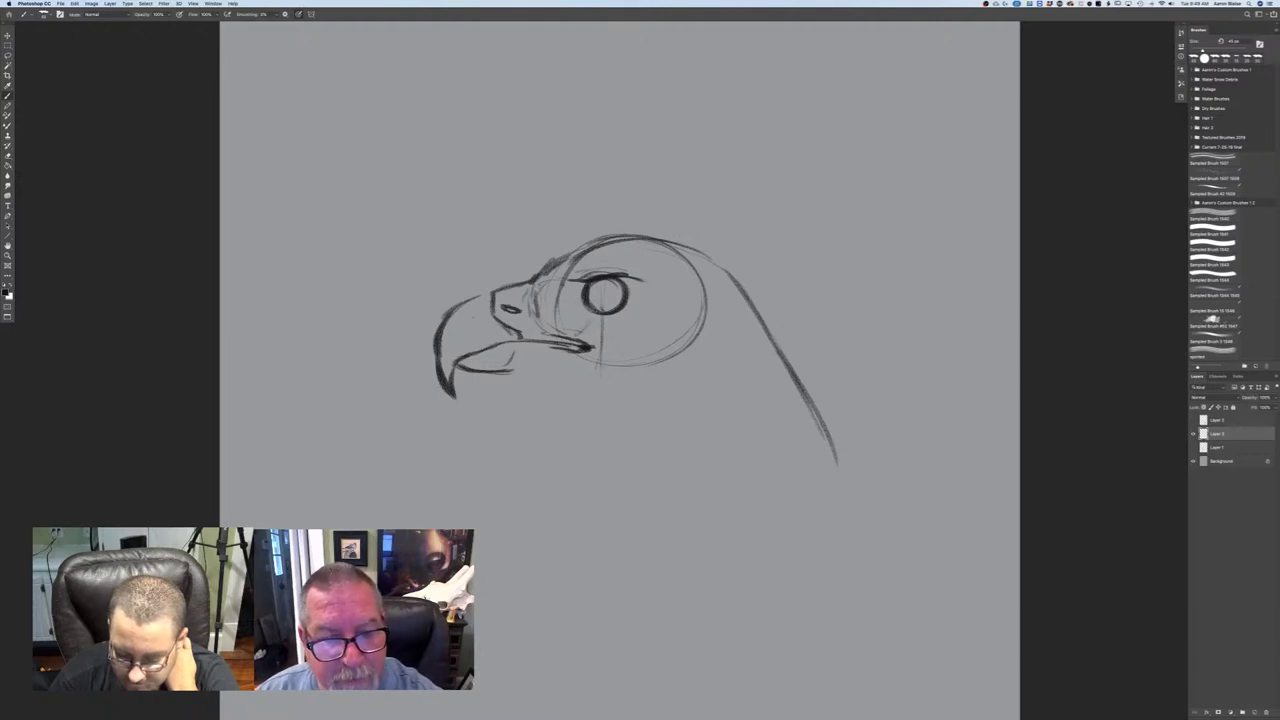
drag(565, 281, 548, 284)
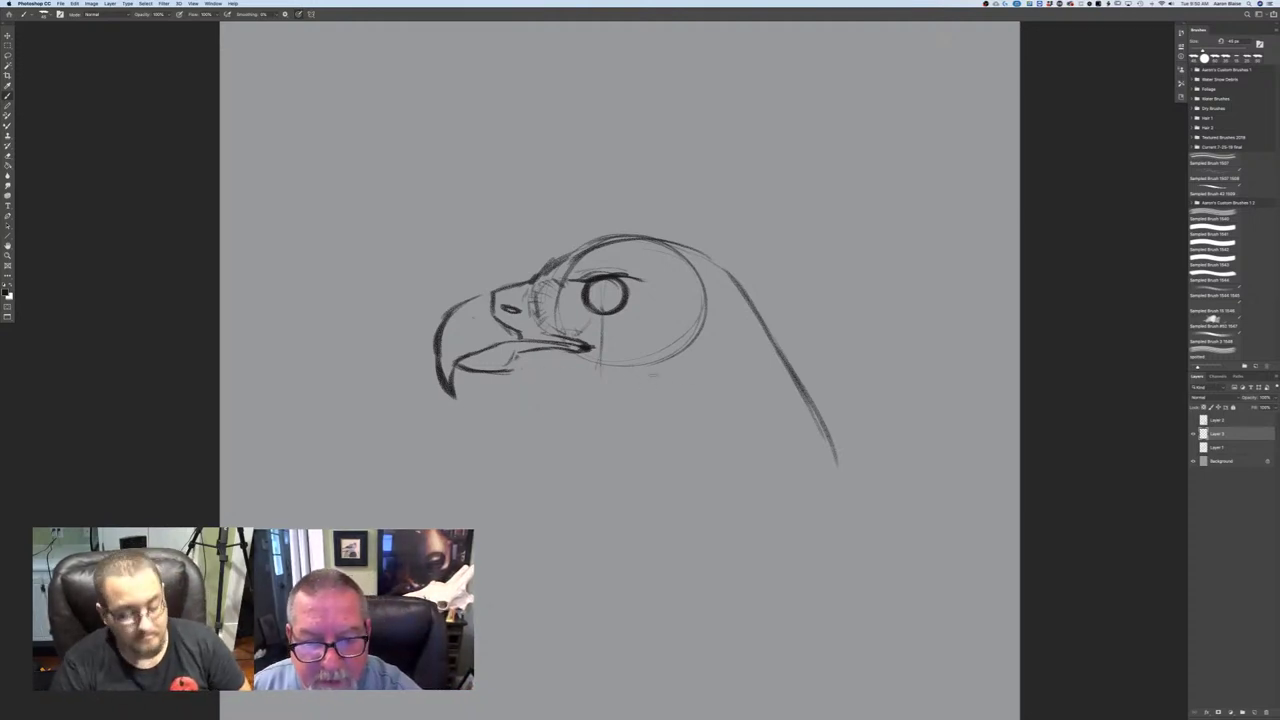
- Define the base of the lower beak and extend the jawline back beneath the head with loose chin feather strokes
drag(522, 372, 577, 379)
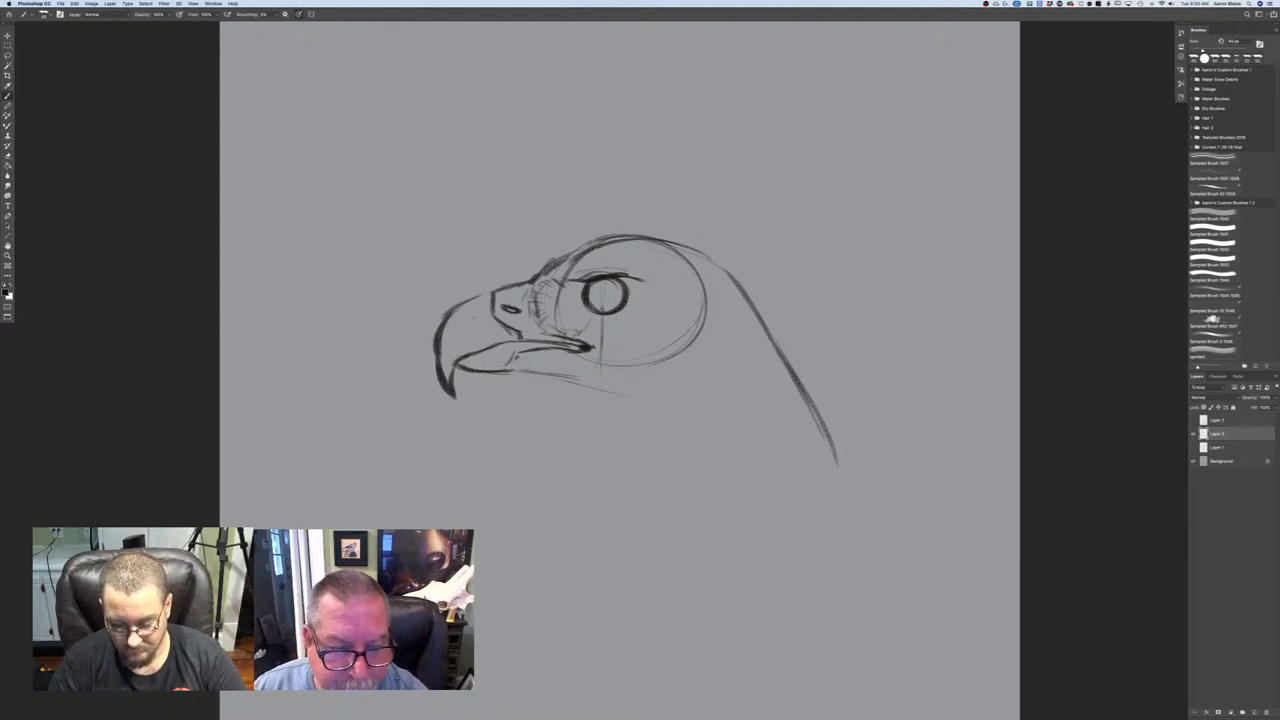
drag(522, 356, 516, 364)
mouse_move(516, 366)
mouse_down()
mouse_move(600, 390)
mouse_move(618, 413)
mouse_up()
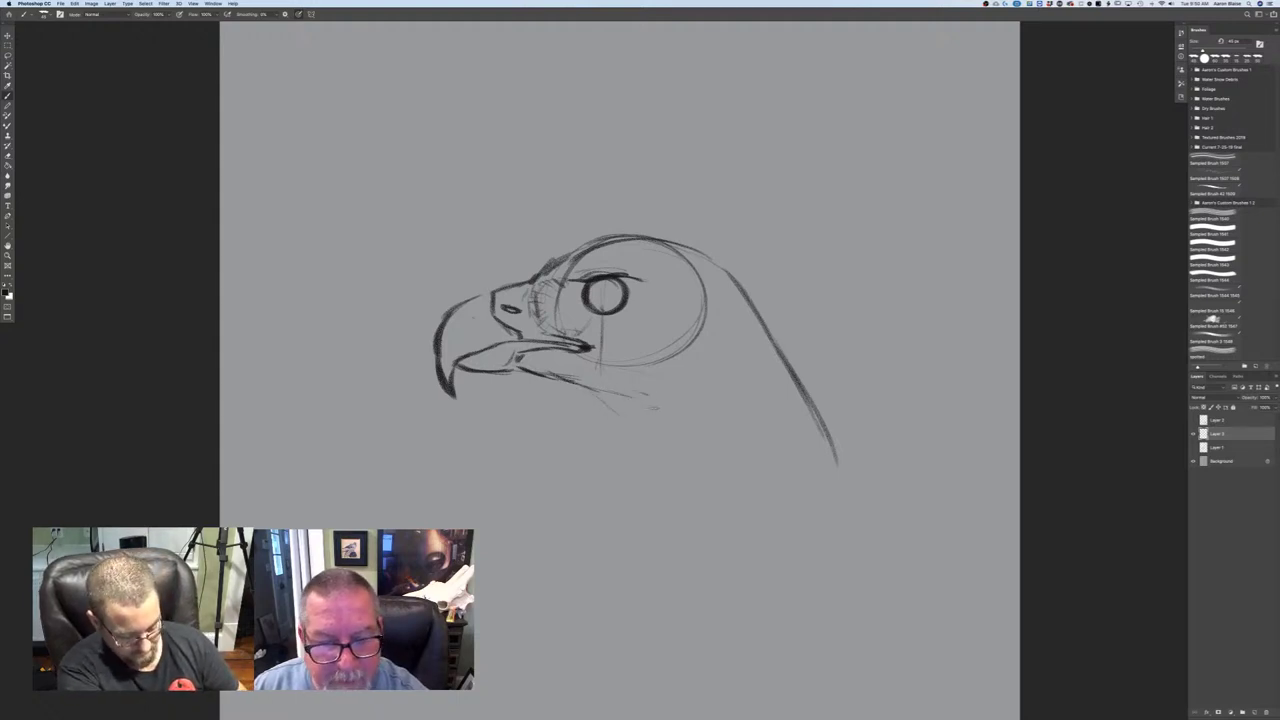
drag(512, 372, 531, 376)
mouse_move(513, 371)
mouse_down()
mouse_move(533, 376)
mouse_move(479, 372)
mouse_move(532, 376)
mouse_up()
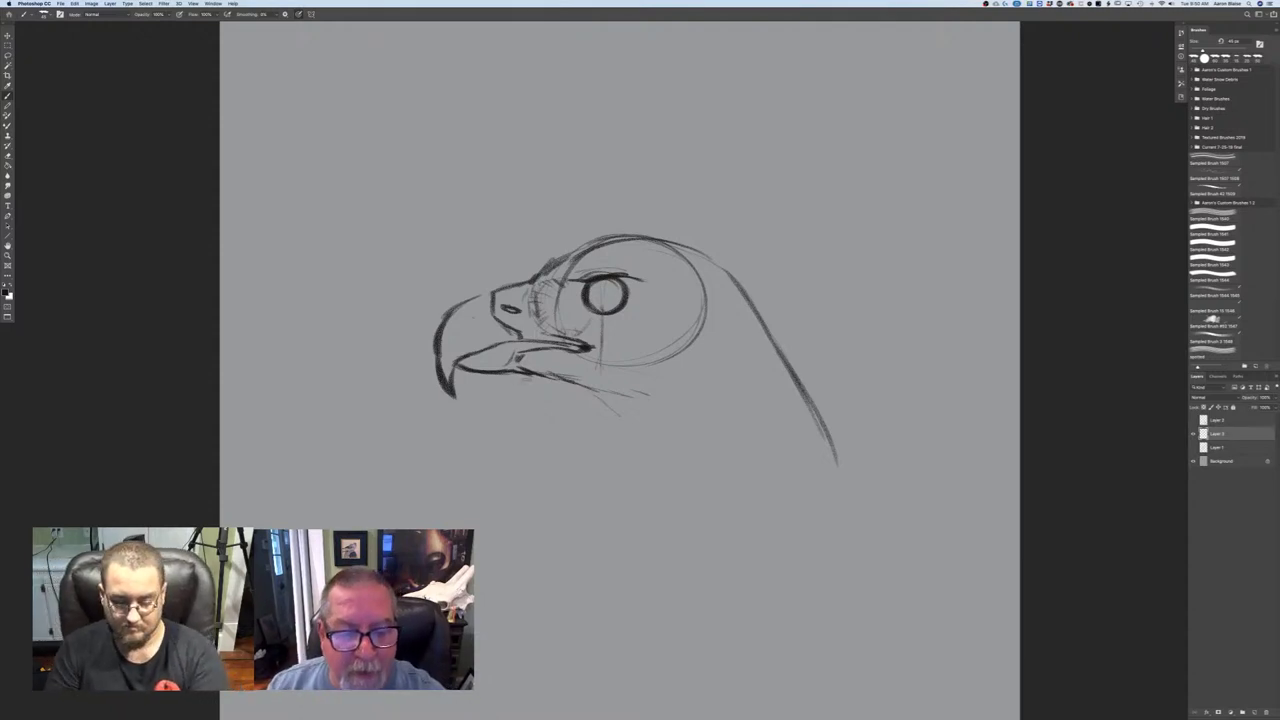
- Draw the throat line curving down from the chin, and darken and extend the back of the neck
mouse_move(524, 375)
mouse_down()
mouse_move(566, 408)
mouse_move(575, 437)
mouse_move(579, 570)
mouse_up()
drag(768, 326, 804, 376)
drag(740, 288, 857, 475)
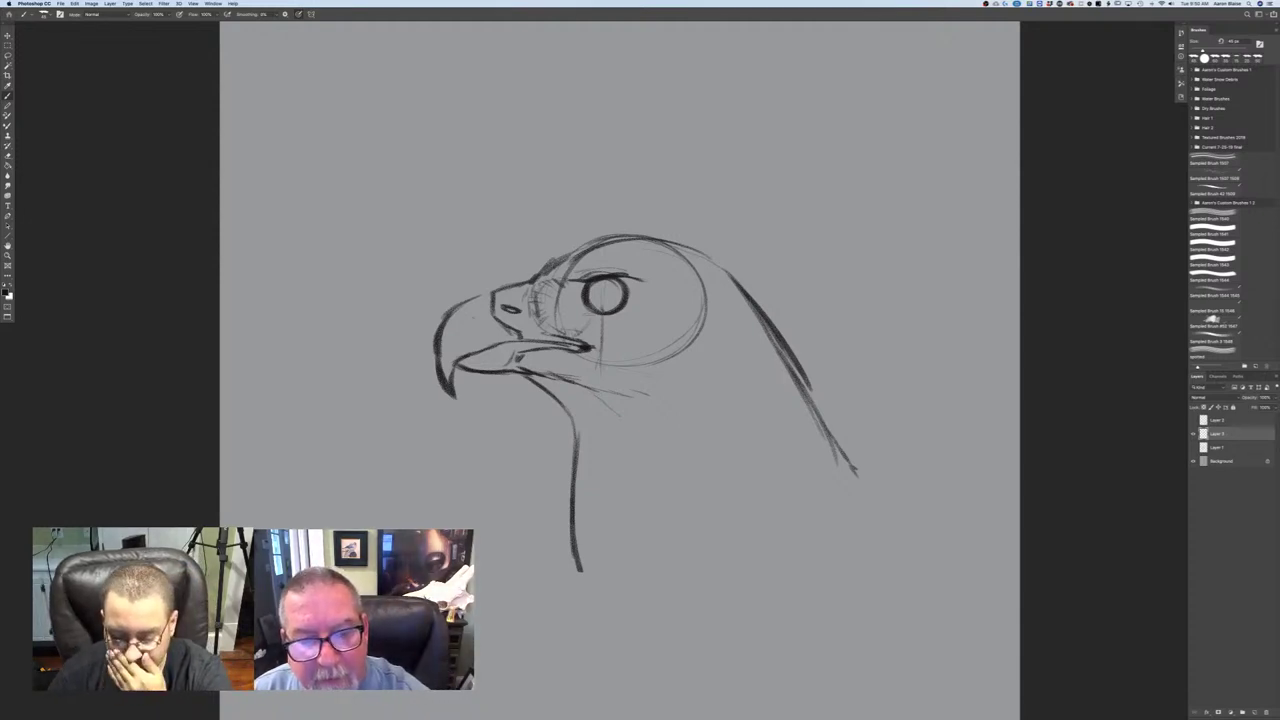
- Shape the eye's corners with a line trailing behind it, and mark the back and lower edge of the cheek
mouse_move(643, 295)
mouse_down()
mouse_move(626, 311)
mouse_move(652, 289)
mouse_move(619, 291)
mouse_up()
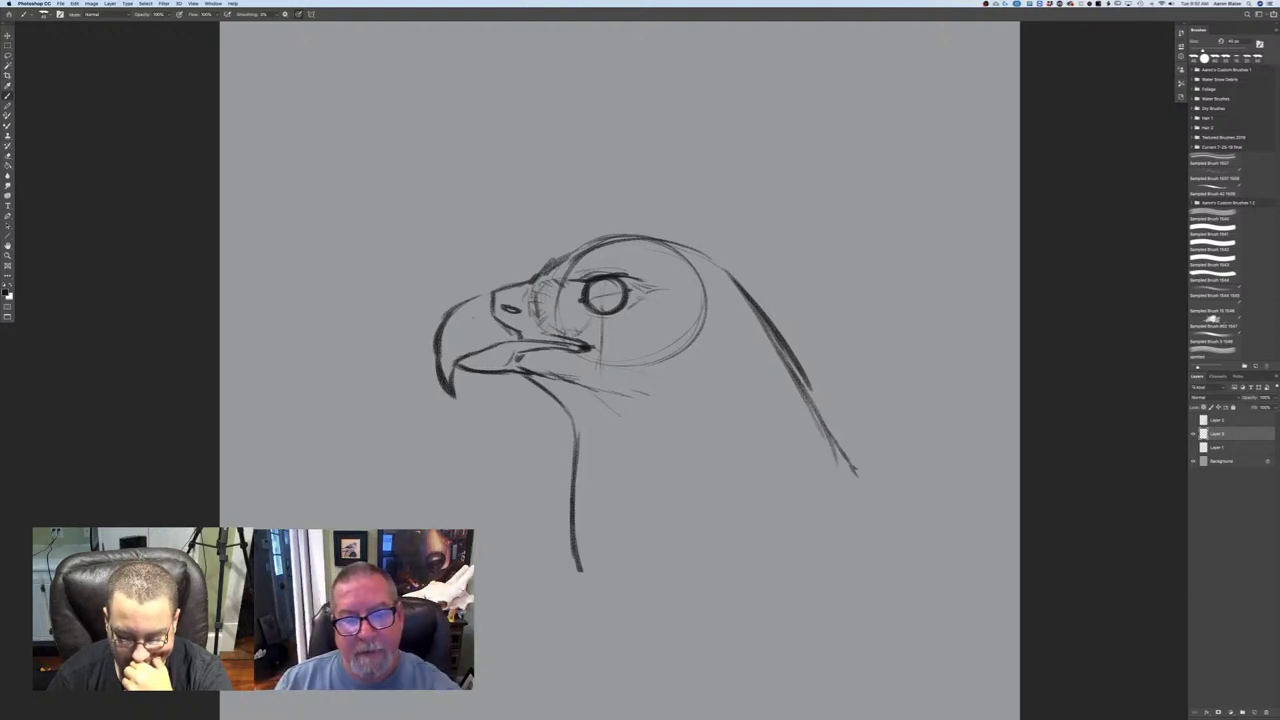
mouse_move(597, 296)
mouse_down()
mouse_move(688, 292)
mouse_move(650, 284)
mouse_move(684, 291)
mouse_move(599, 315)
mouse_up()
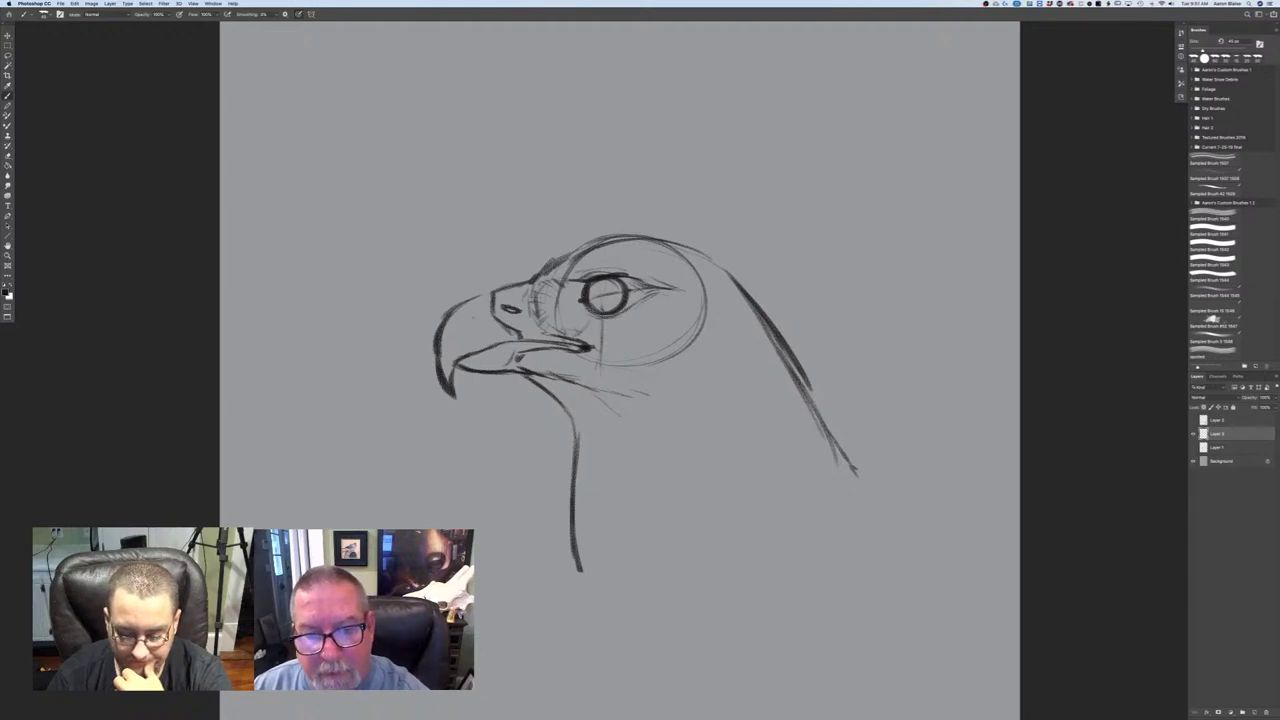
mouse_move(703, 300)
mouse_down()
mouse_move(718, 295)
mouse_move(725, 312)
mouse_up()
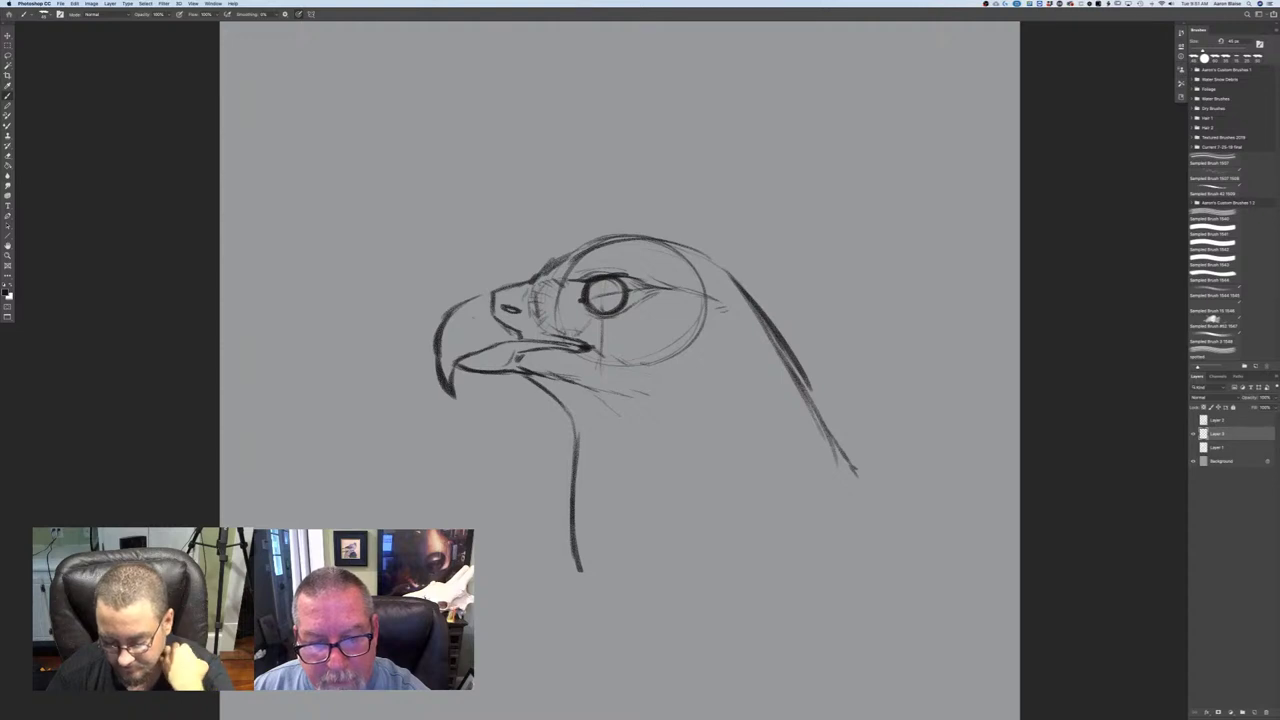
mouse_move(703, 347)
mouse_down()
mouse_move(685, 355)
mouse_move(708, 343)
mouse_up()
drag(671, 395, 679, 395)
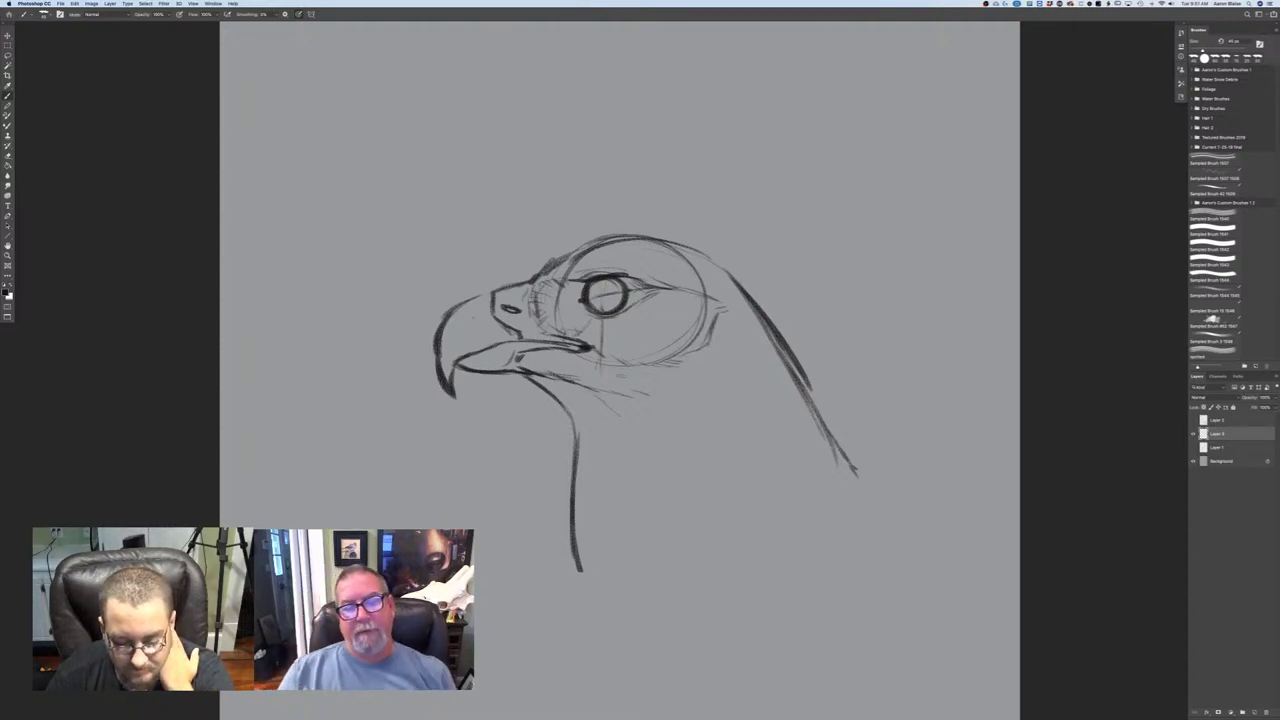
- Sketch layered feather strokes from beneath the cheek across the side of the neck to its back edge
mouse_move(664, 391)
mouse_down()
mouse_move(705, 410)
mouse_move(713, 390)
mouse_move(767, 379)
mouse_up()
mouse_move(767, 361)
mouse_down()
mouse_move(773, 376)
mouse_move(779, 346)
mouse_up()
drag(735, 300, 807, 388)
drag(781, 386, 811, 423)
drag(769, 385, 802, 455)
drag(764, 413, 796, 450)
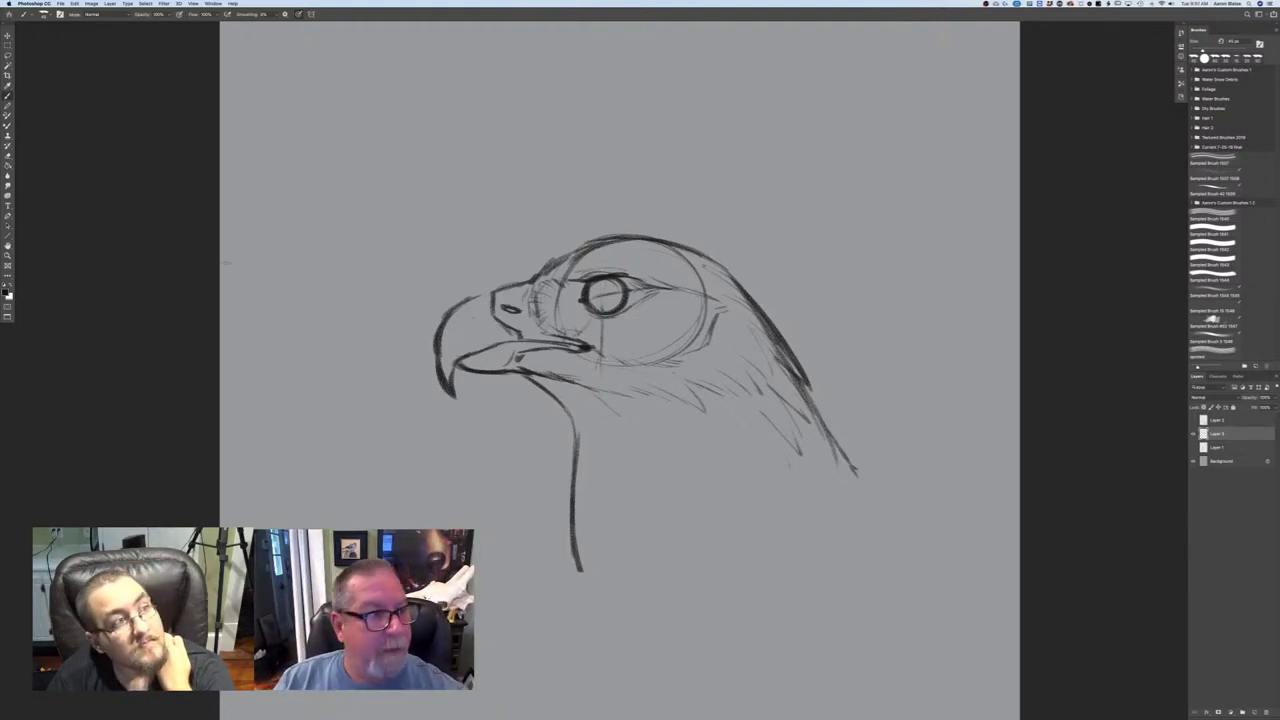
- Above the profile, sketch a smaller circular hawk head in three-quarter view with both eyes, brow lines and the beak's base
scroll(340, 314, up, 3)
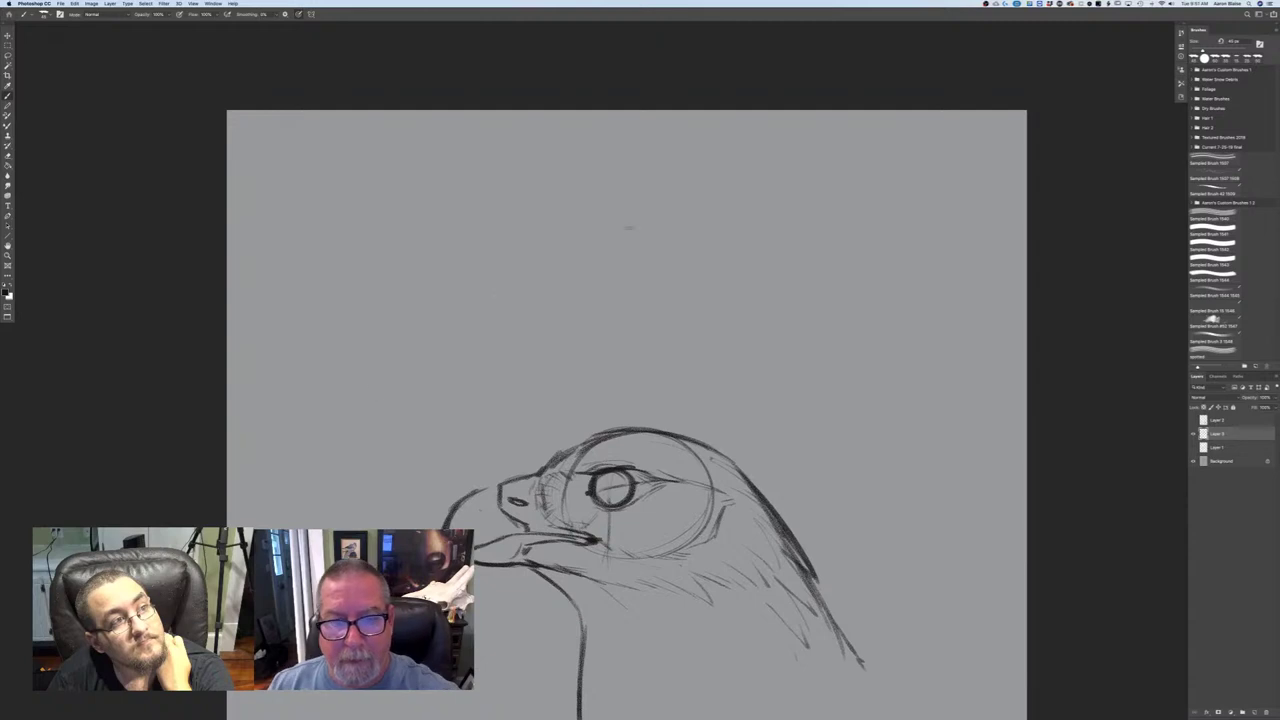
mouse_move(598, 240)
mouse_down()
mouse_move(686, 207)
mouse_move(655, 312)
mouse_move(686, 207)
mouse_move(609, 208)
mouse_move(691, 218)
mouse_up()
mouse_move(592, 213)
mouse_down()
mouse_move(591, 240)
mouse_move(615, 199)
mouse_move(592, 229)
mouse_move(636, 196)
mouse_move(702, 210)
mouse_move(658, 237)
mouse_move(663, 261)
mouse_move(685, 254)
mouse_move(668, 264)
mouse_up()
mouse_move(588, 228)
mouse_down()
mouse_move(584, 252)
mouse_move(624, 248)
mouse_move(628, 262)
mouse_move(588, 258)
mouse_move(610, 273)
mouse_up()
drag(585, 262, 636, 270)
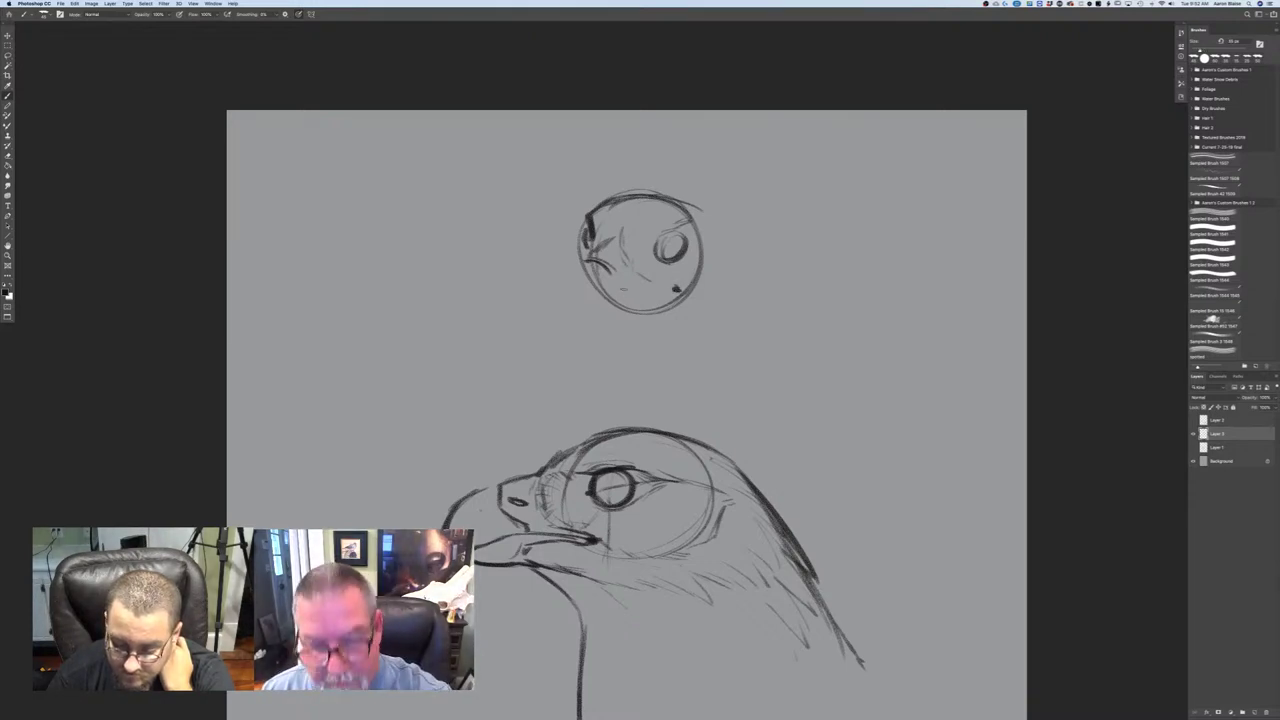
- With a larger brush, draw the three-quarter head's hooked upper beak and run the mouth line back to its corner
key(bracketright)
key(bracketright)
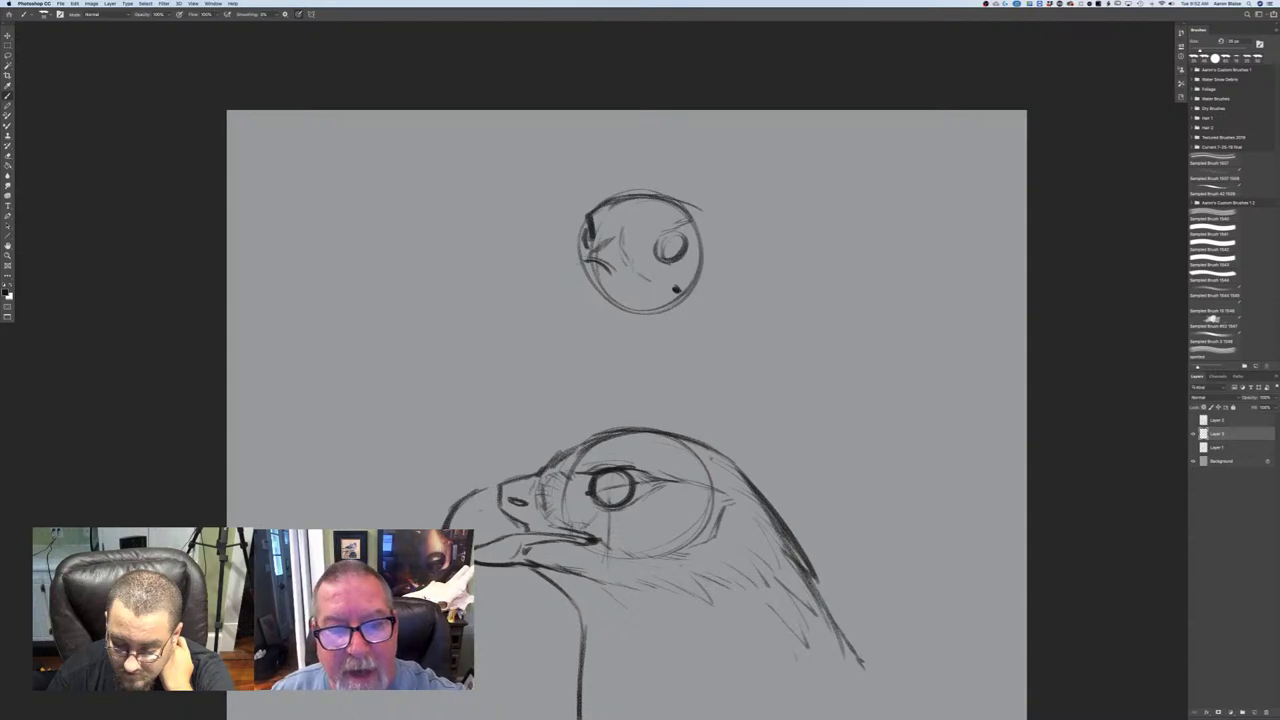
mouse_move(586, 261)
mouse_down()
mouse_move(562, 293)
mouse_move(576, 347)
mouse_up()
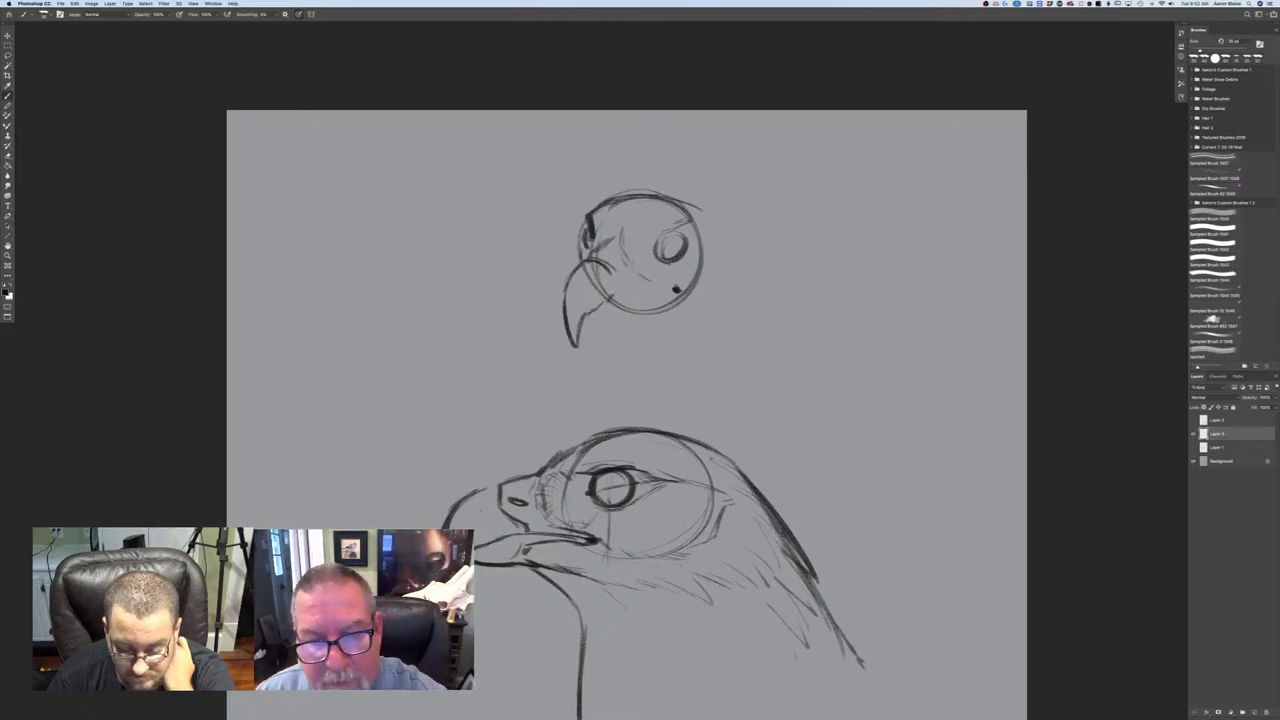
mouse_move(612, 295)
mouse_down()
mouse_move(680, 293)
mouse_move(608, 302)
mouse_move(652, 293)
mouse_up()
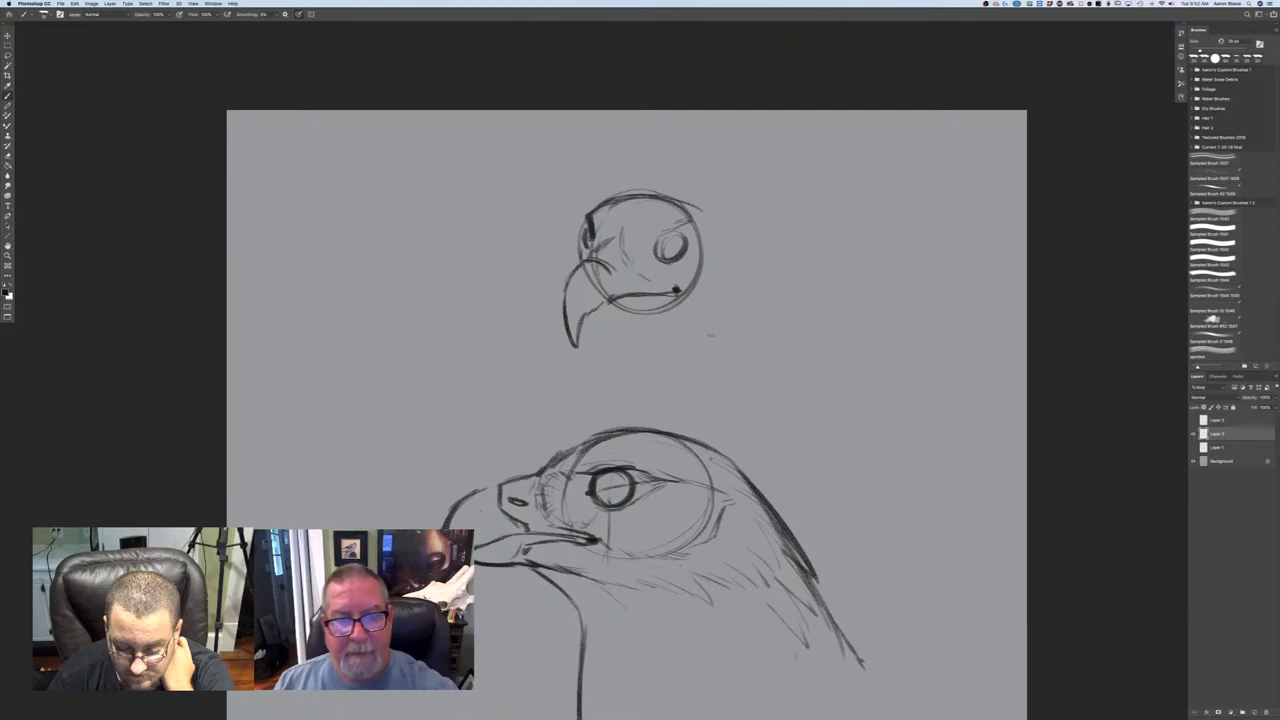
- Add the nostril to the three-quarter head and draw the lower beak wide open with a dark rounded tip
mouse_move(612, 273)
mouse_down()
mouse_move(626, 279)
mouse_move(613, 287)
mouse_move(610, 240)
mouse_move(588, 253)
mouse_move(668, 301)
mouse_move(618, 364)
mouse_up()
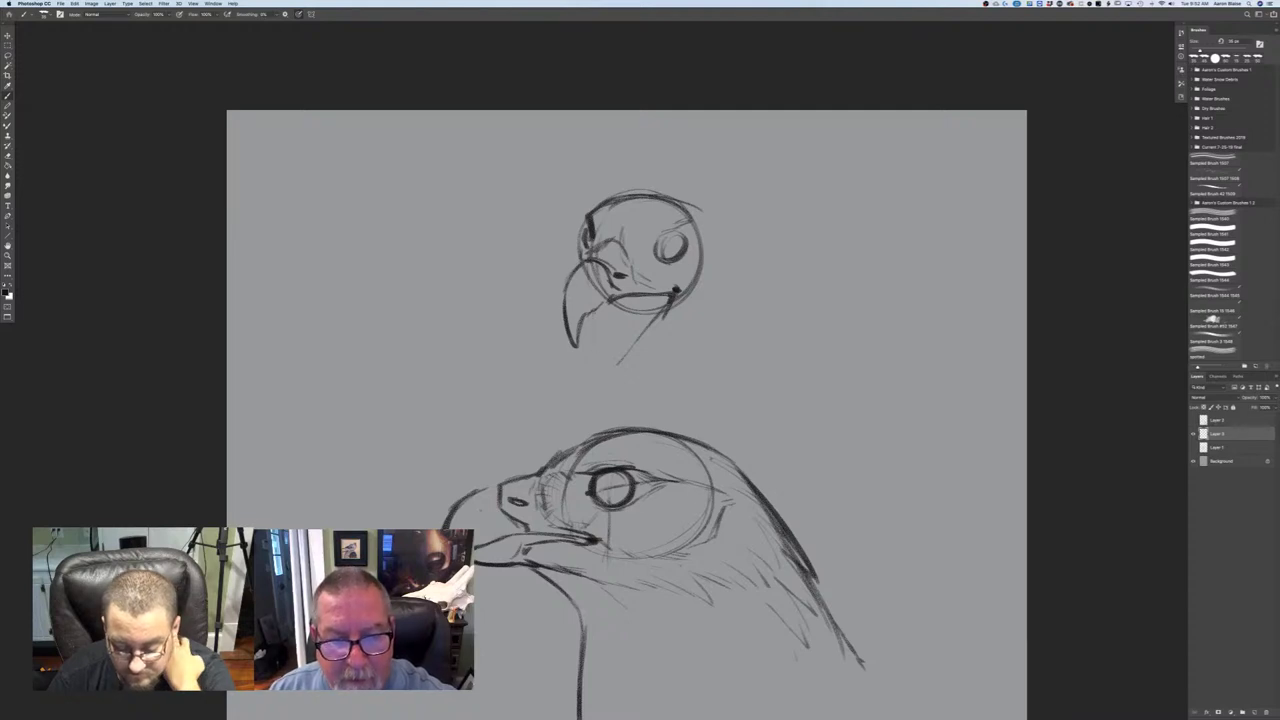
drag(593, 312, 596, 358)
mouse_move(654, 318)
mouse_down()
mouse_move(587, 388)
mouse_move(611, 366)
mouse_up()
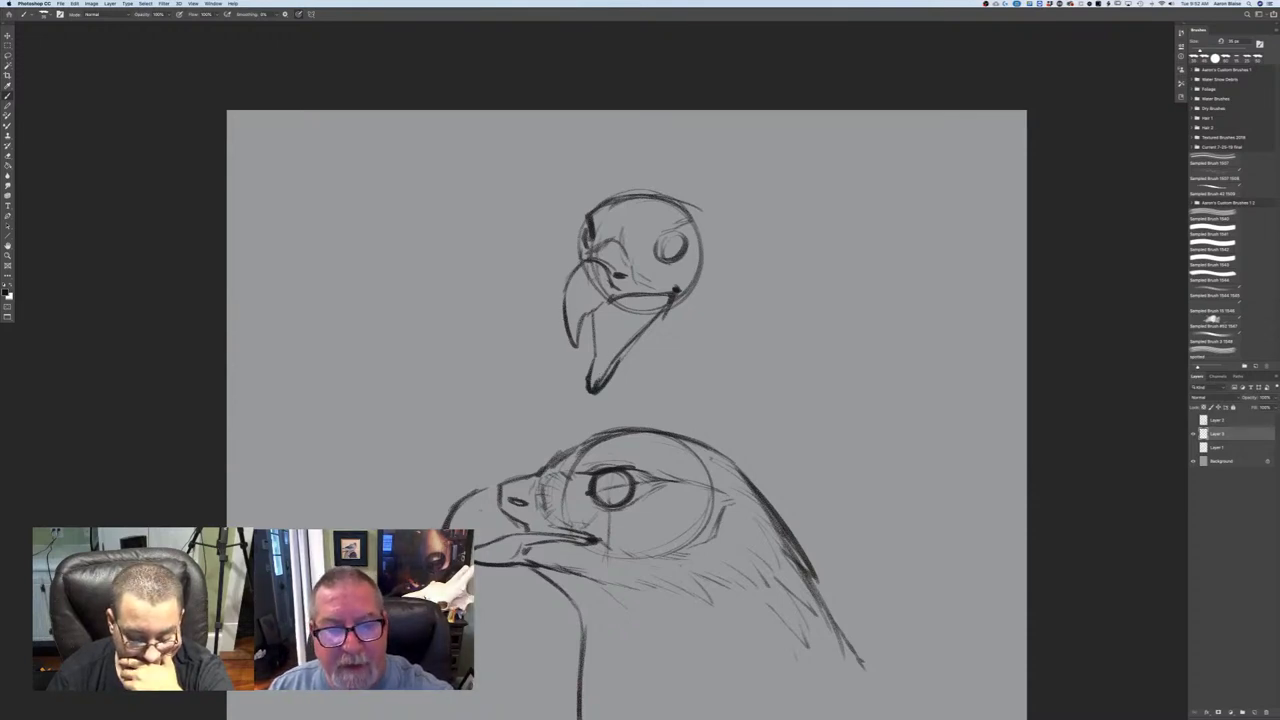
- Clear the construction lines crossing the open beak, then add the tongue line and strokes along the jaw and cheek
mouse_move(586, 264)
mouse_down()
mouse_move(605, 295)
mouse_move(650, 313)
mouse_up()
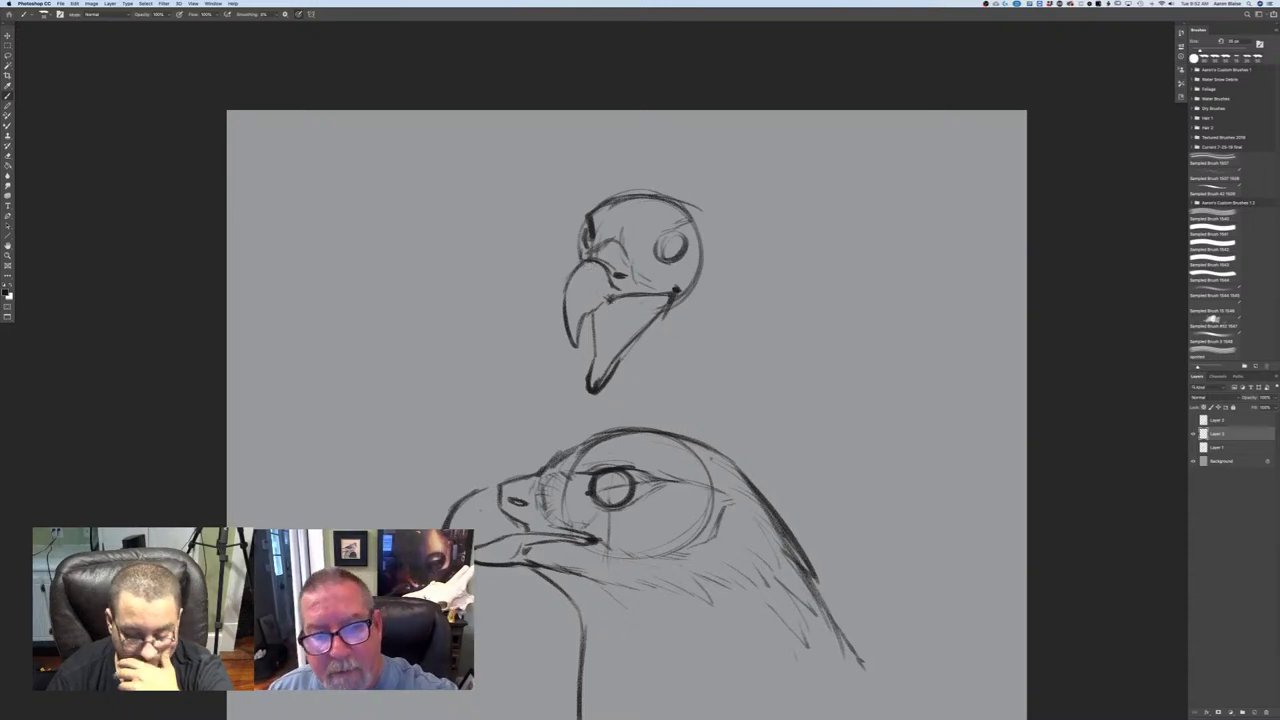
key(bracketright)
drag(638, 306, 612, 338)
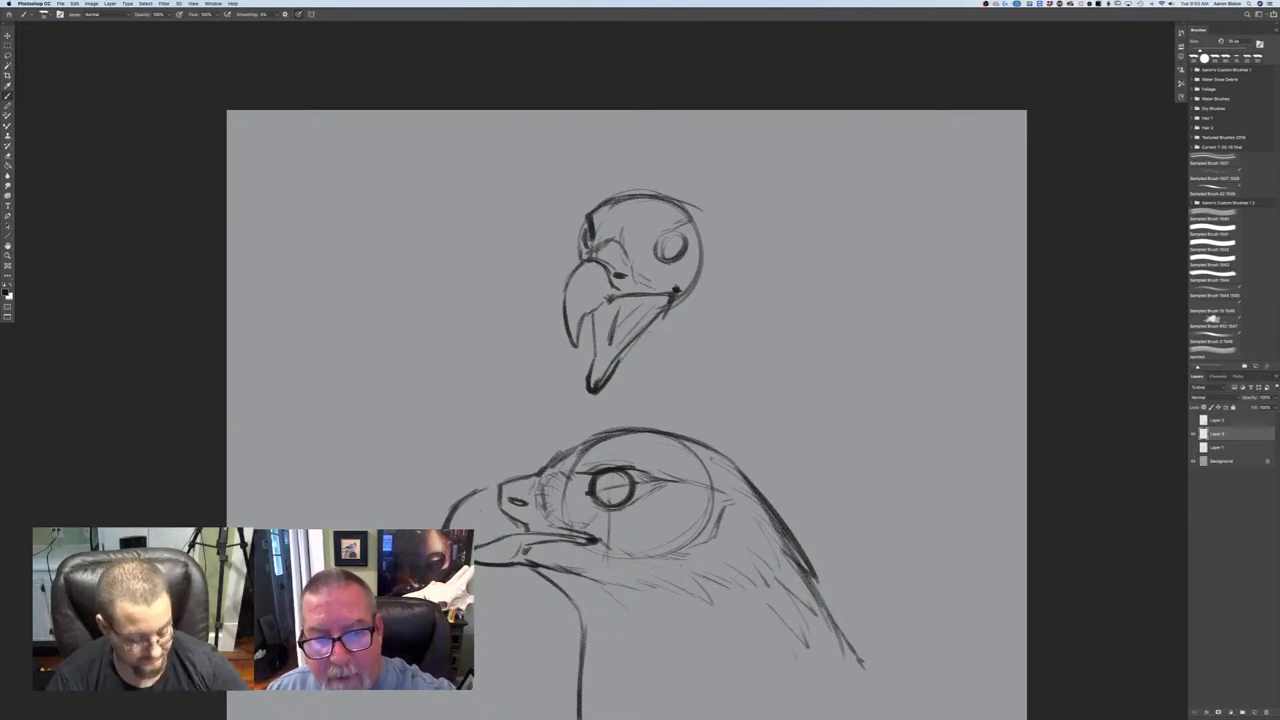
drag(668, 321, 641, 341)
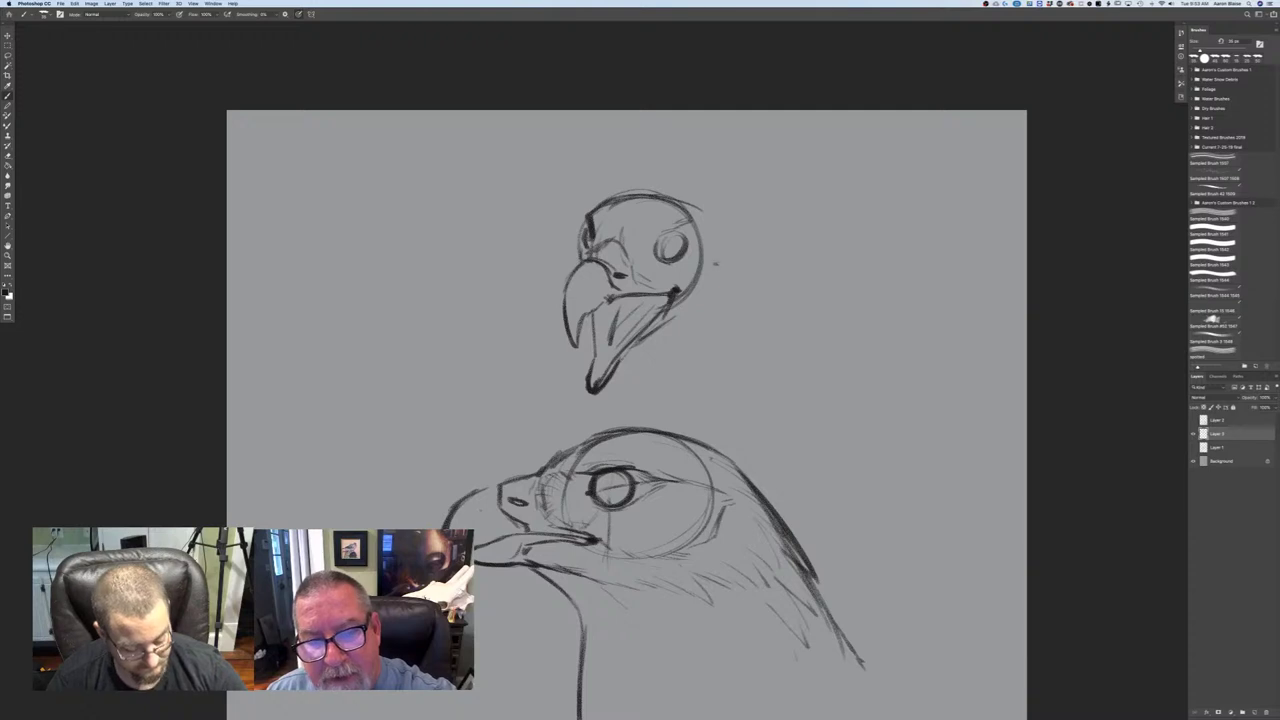
mouse_move(715, 268)
mouse_down()
mouse_move(666, 317)
mouse_move(676, 279)
mouse_up()
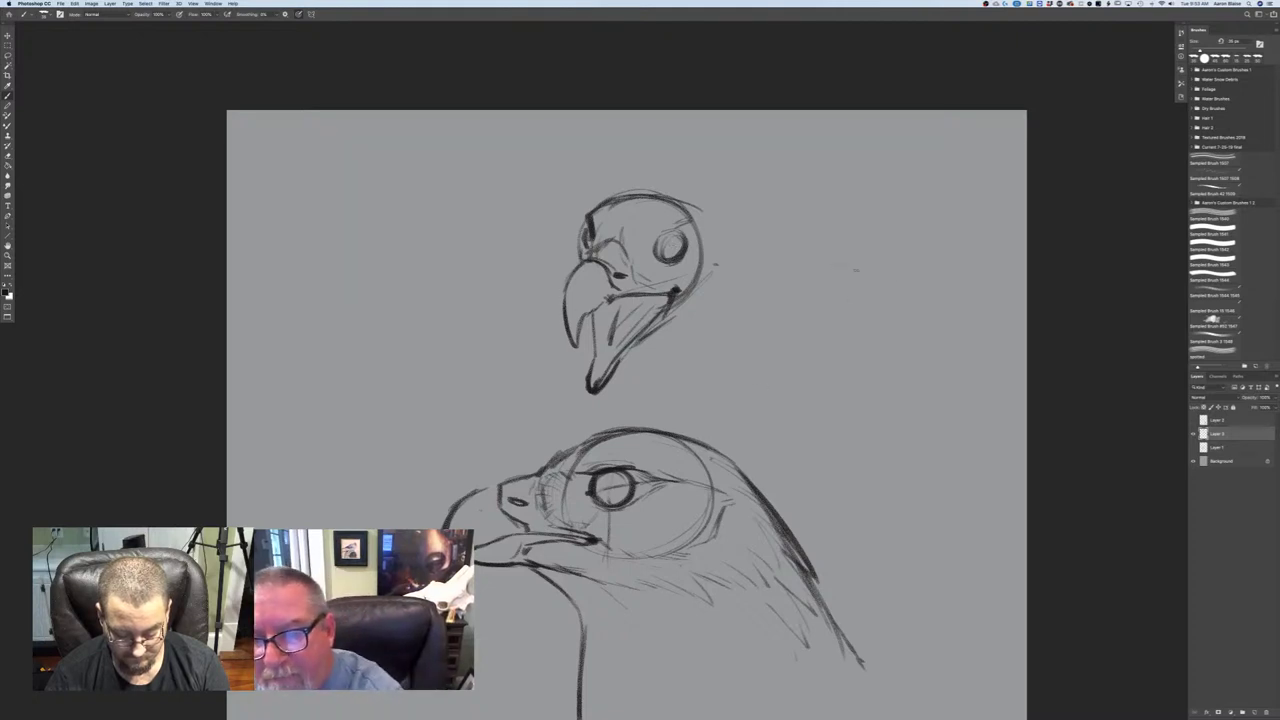
- Beside the three-quarter head, sketch a small left-facing hawk profile with a wide-open beak, nostril, browed eye and tongue
mouse_move(857, 268)
mouse_down()
mouse_move(898, 279)
mouse_move(786, 271)
mouse_move(774, 291)
mouse_move(807, 266)
mouse_move(832, 270)
mouse_up()
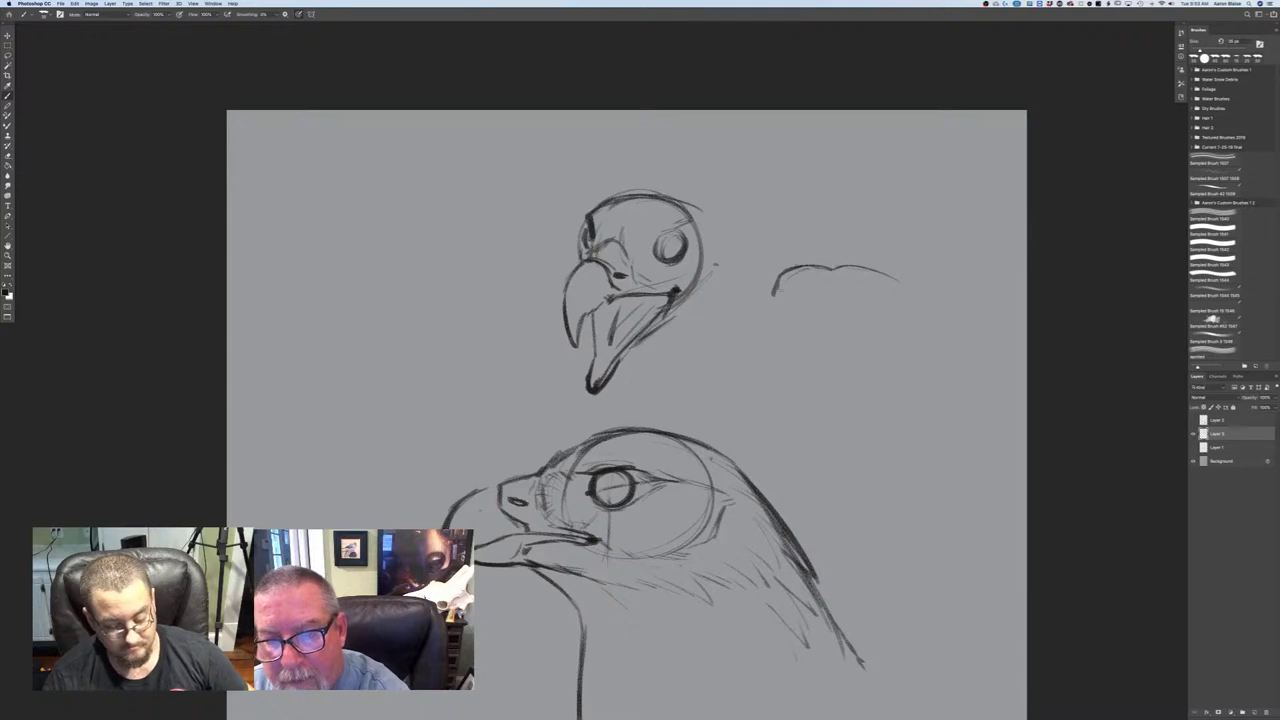
mouse_move(773, 298)
mouse_down()
mouse_move(820, 290)
mouse_move(852, 320)
mouse_move(796, 386)
mouse_move(853, 373)
mouse_up()
drag(832, 268, 864, 265)
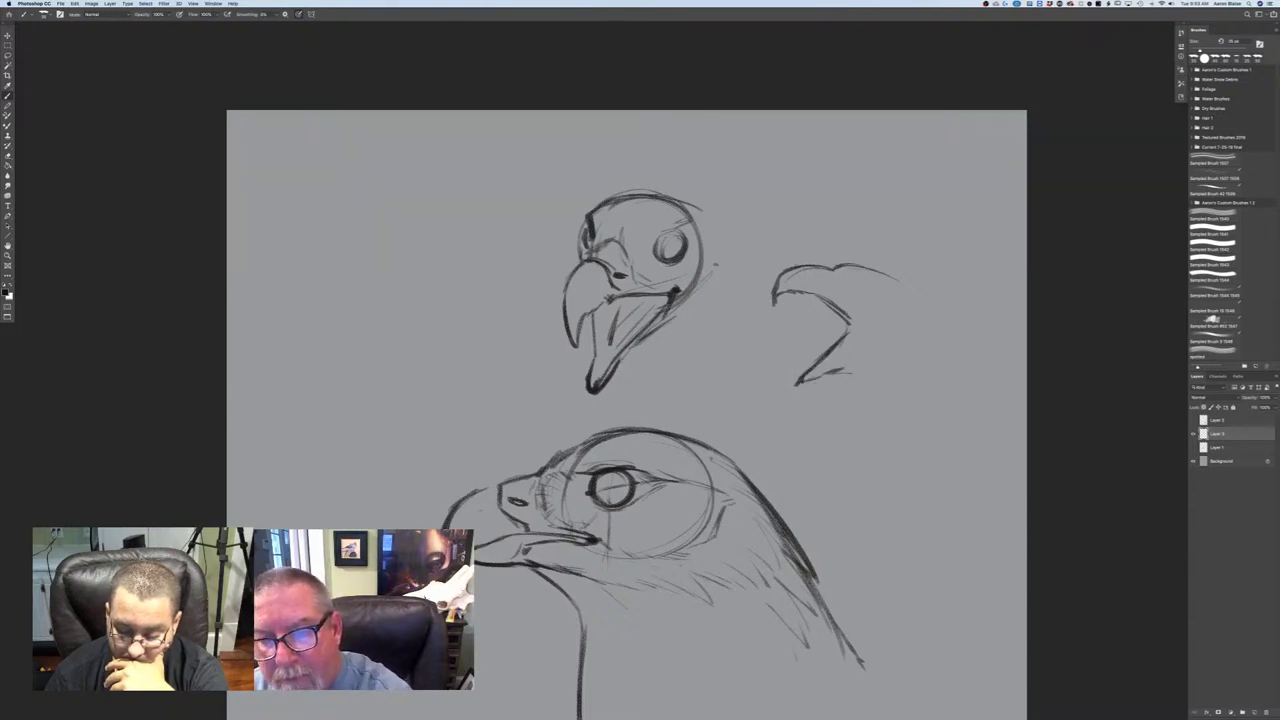
mouse_move(784, 281)
mouse_down()
mouse_move(772, 304)
mouse_move(876, 285)
mouse_move(851, 281)
mouse_up()
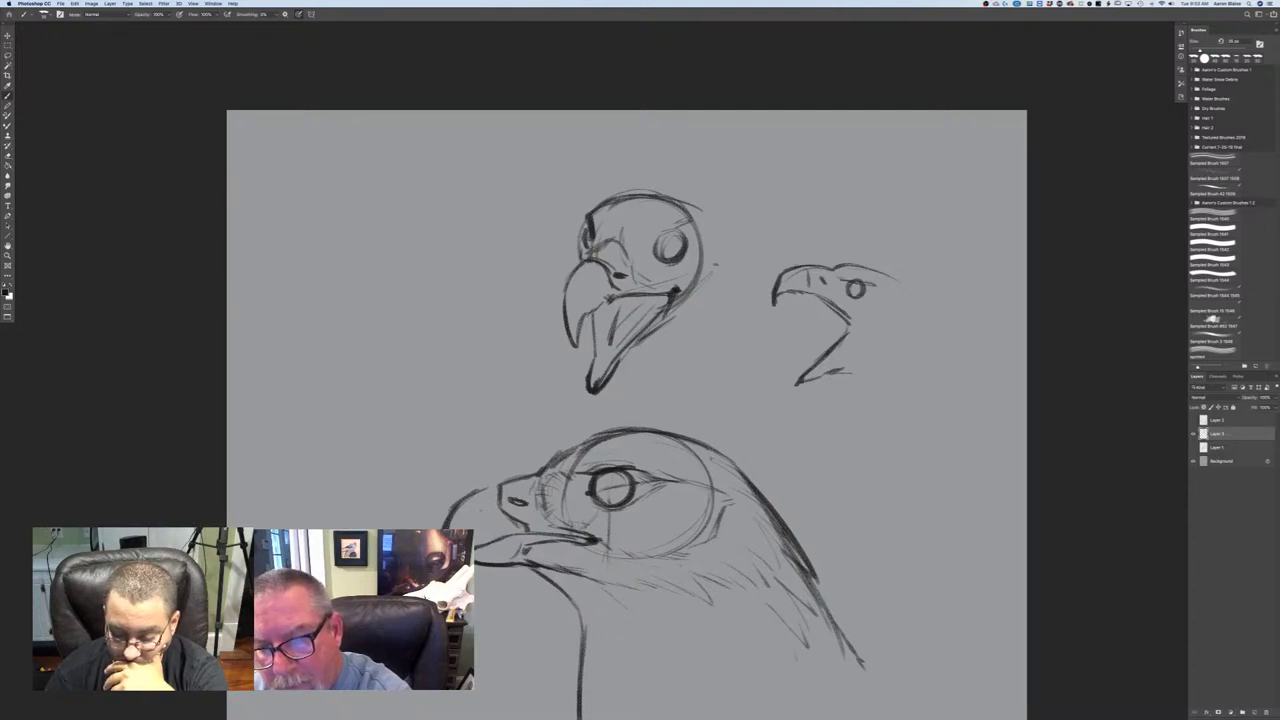
mouse_move(842, 329)
mouse_down()
mouse_move(808, 343)
mouse_move(832, 341)
mouse_up()
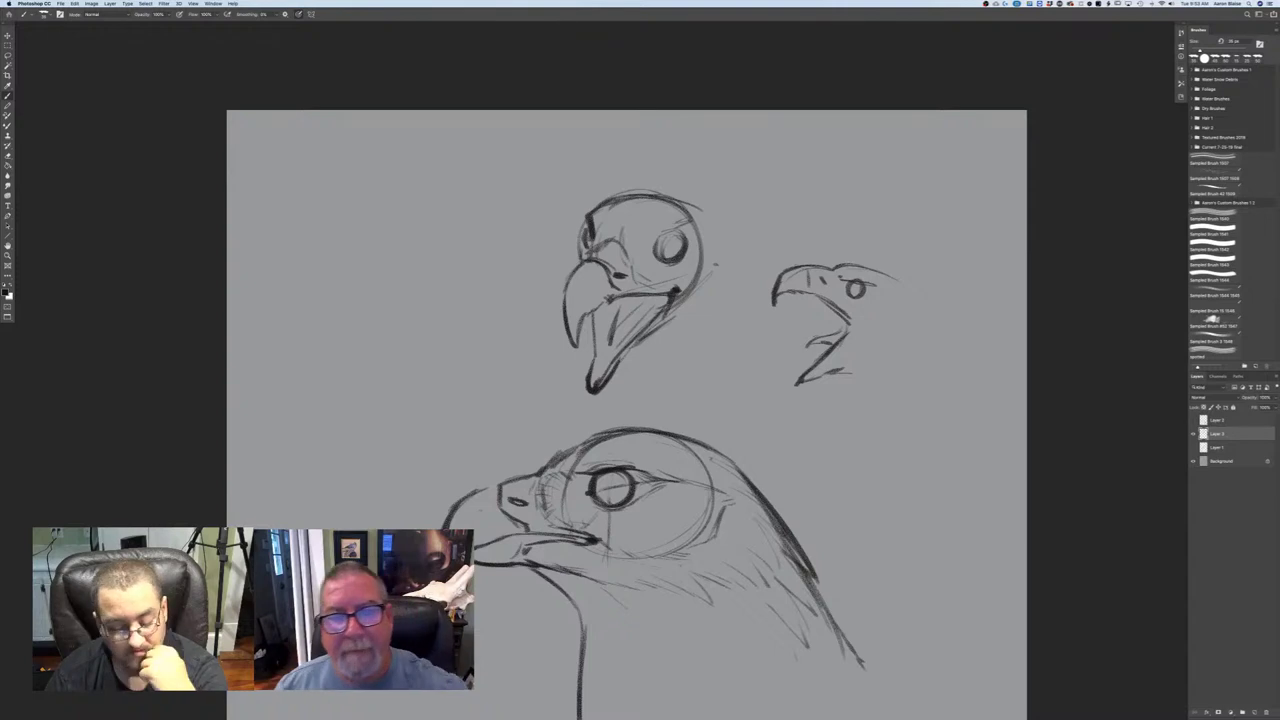
- Reinforce the three-quarter head's lower beak and far side, and sketch the larger feather mass around its crown, cheek and chin
drag(593, 311, 596, 361)
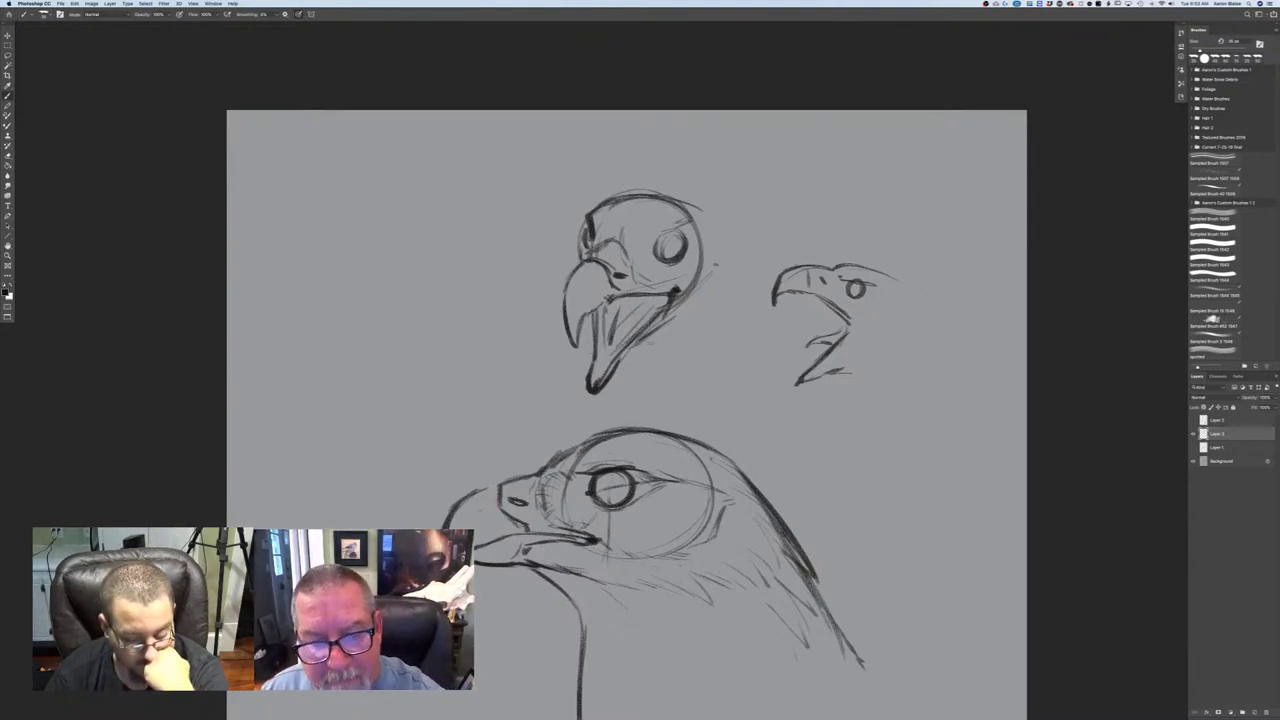
drag(672, 348, 644, 338)
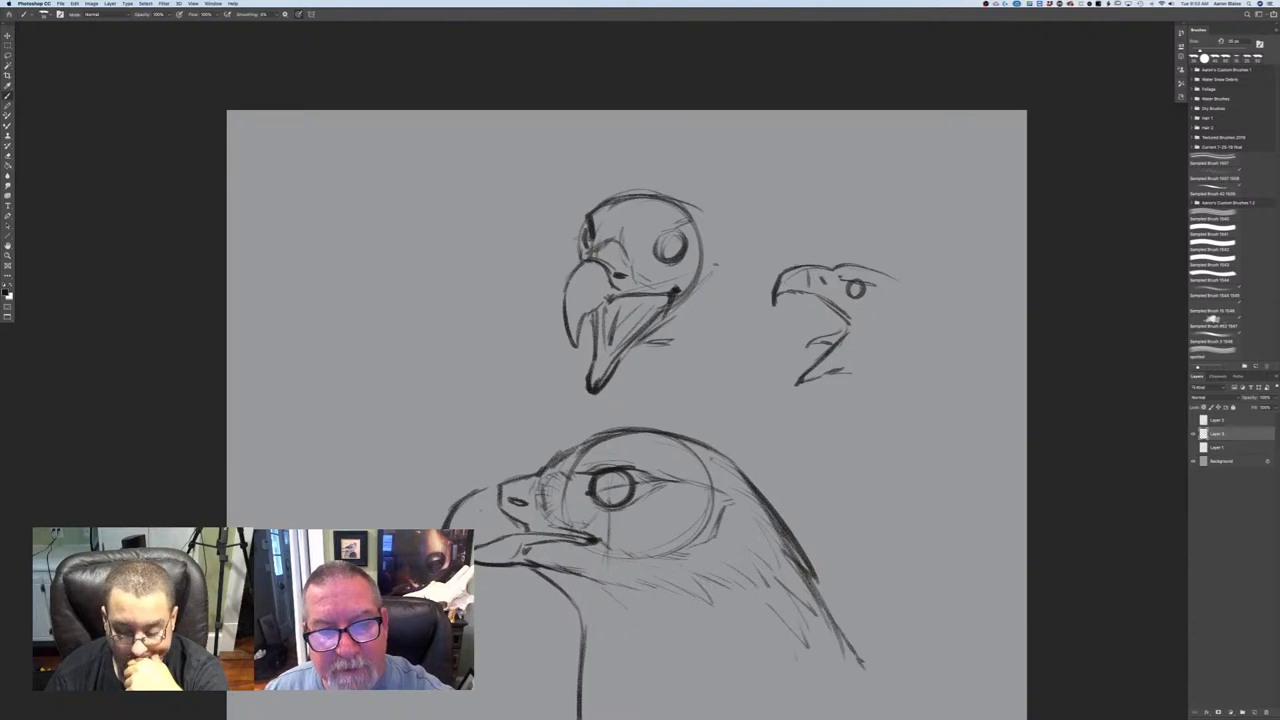
drag(583, 228, 576, 266)
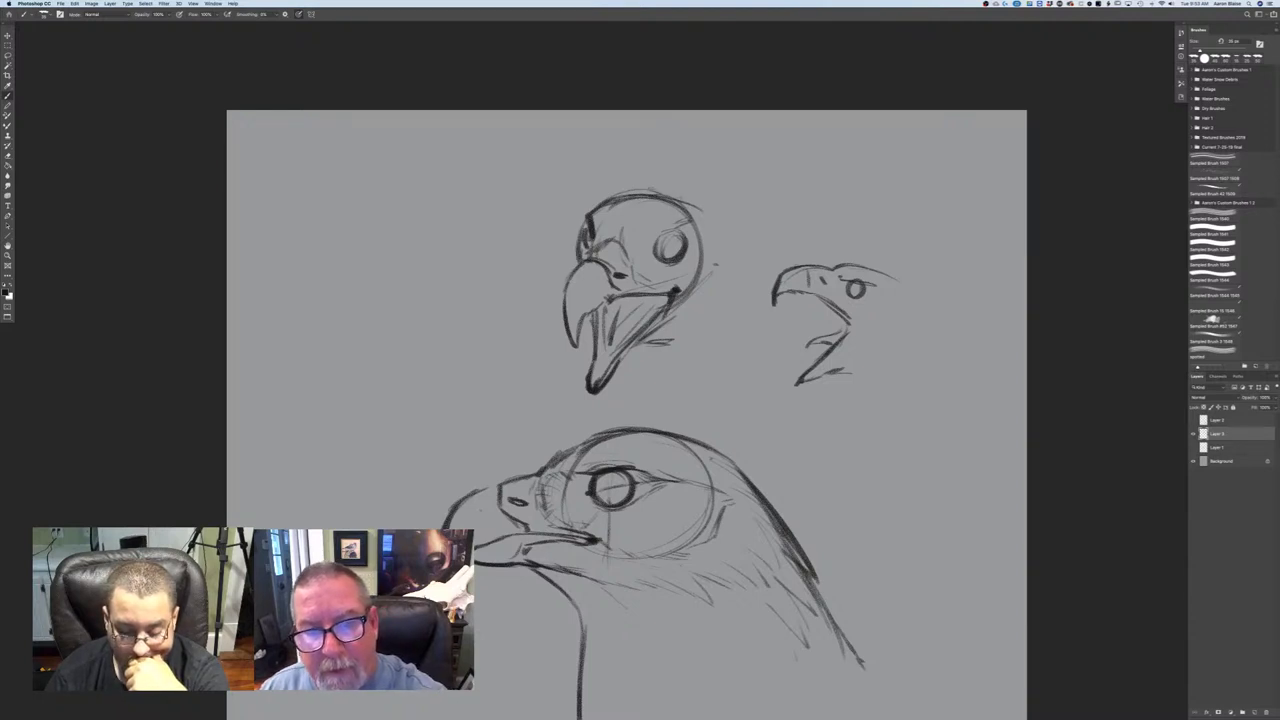
mouse_move(642, 182)
mouse_down()
mouse_move(662, 174)
mouse_move(752, 214)
mouse_move(760, 236)
mouse_move(722, 348)
mouse_move(617, 189)
mouse_up()
mouse_move(707, 215)
mouse_down()
mouse_move(719, 286)
mouse_move(693, 293)
mouse_up()
mouse_move(726, 248)
mouse_down()
mouse_move(725, 272)
mouse_move(697, 298)
mouse_up()
drag(737, 341, 642, 347)
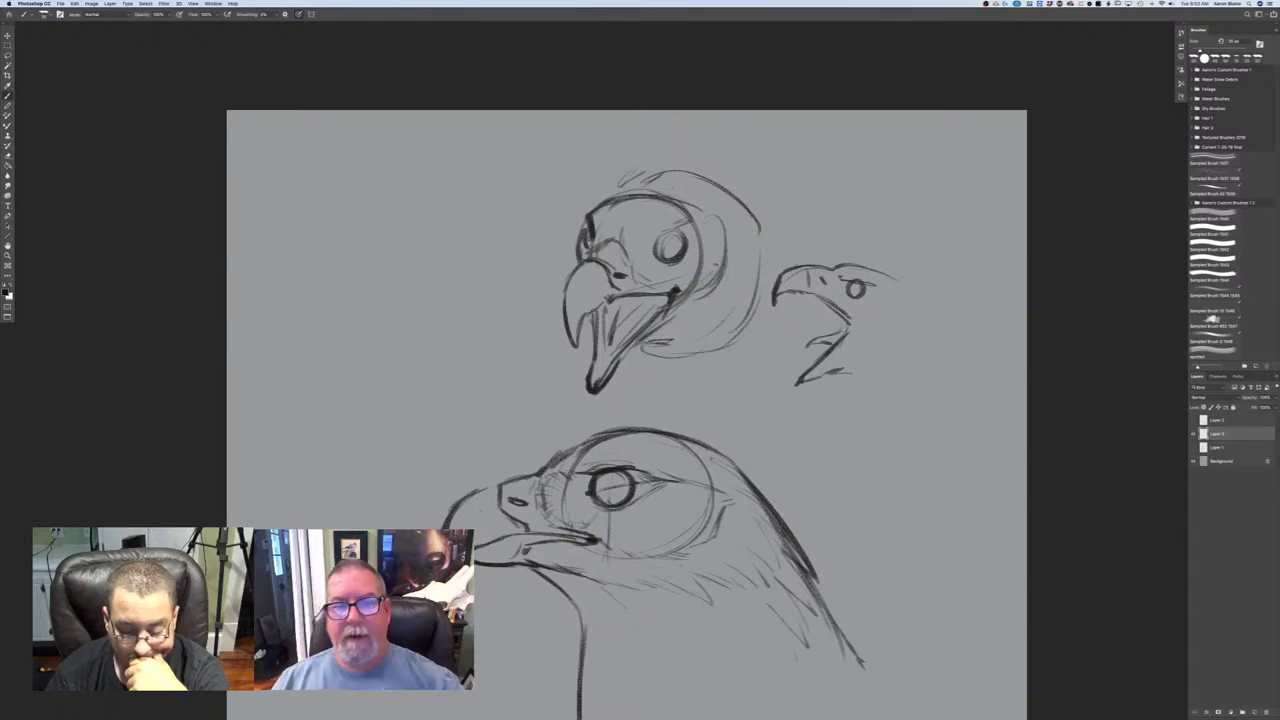
- Shade the inside of the three-quarter head's open beak with dense dark hatching down to the lower tip
drag(666, 294, 620, 348)
drag(630, 300, 612, 356)
drag(622, 298, 598, 376)
drag(608, 308, 596, 380)
drag(602, 336, 592, 384)
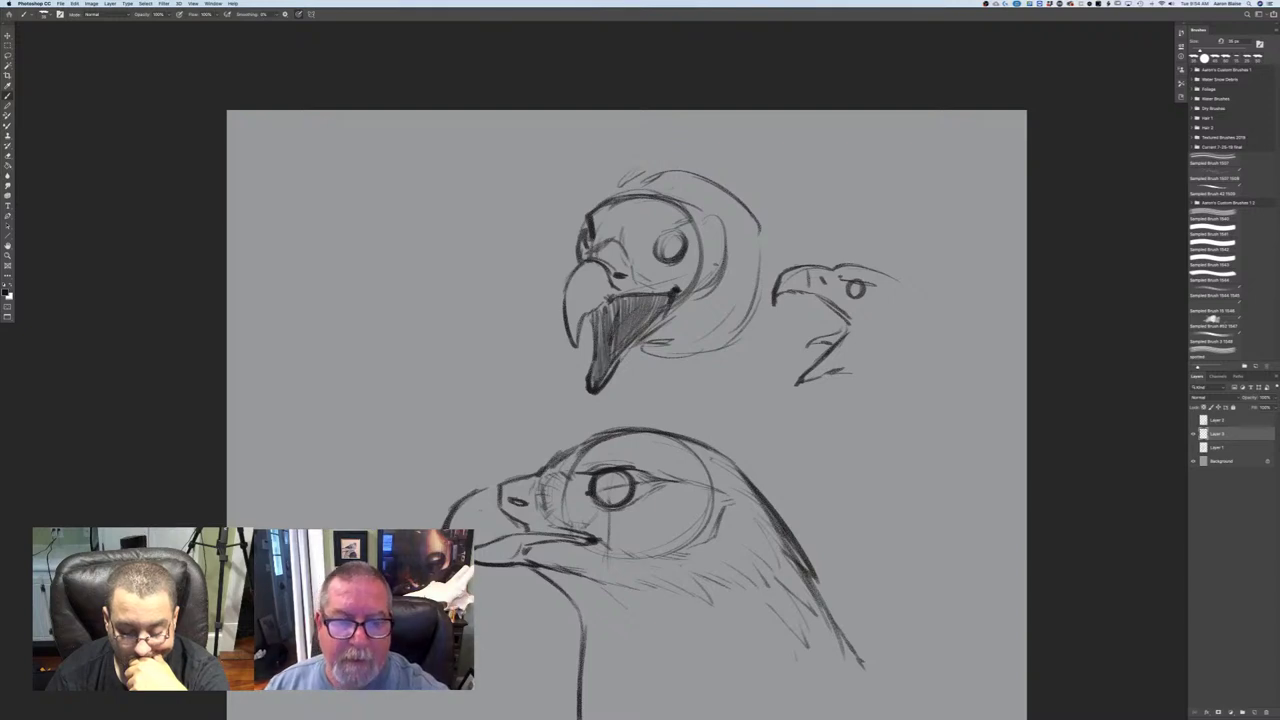
- Sketch a small dark forked shape like an inverted Y in the empty area beside the beak side of the three-quarter head
key(super+minus)
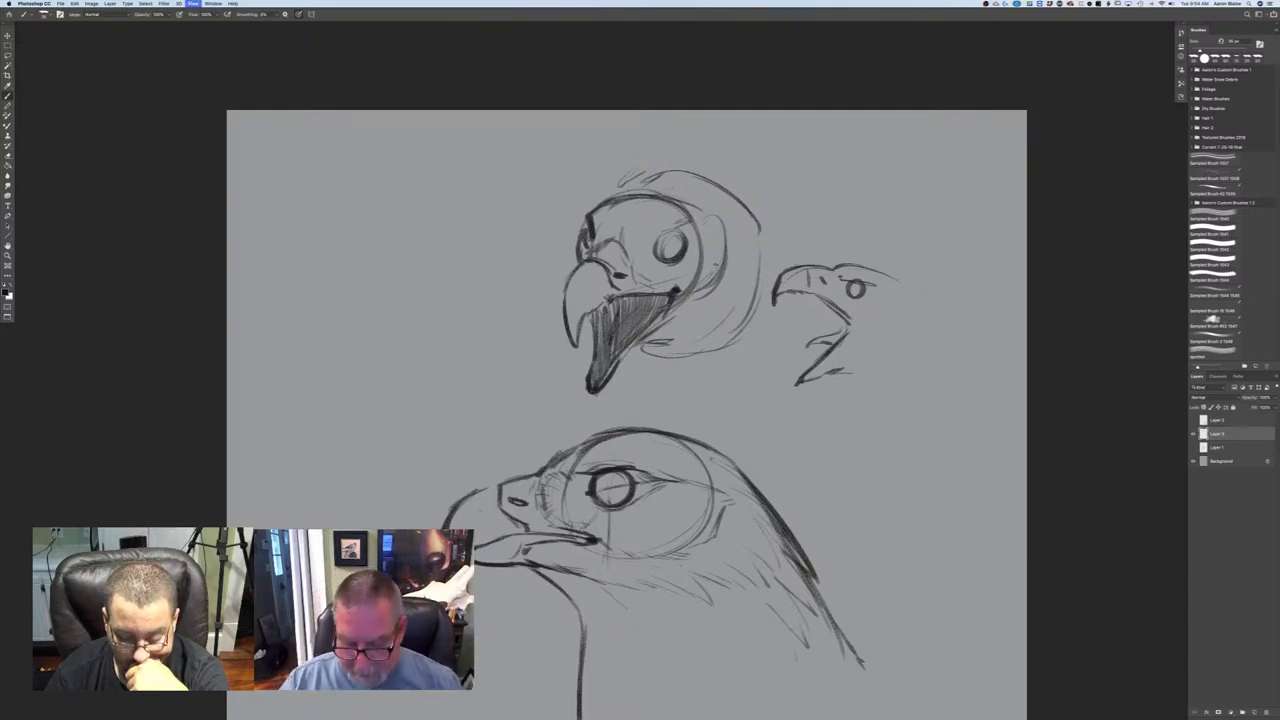
key(super+equal)
key(super+equal)
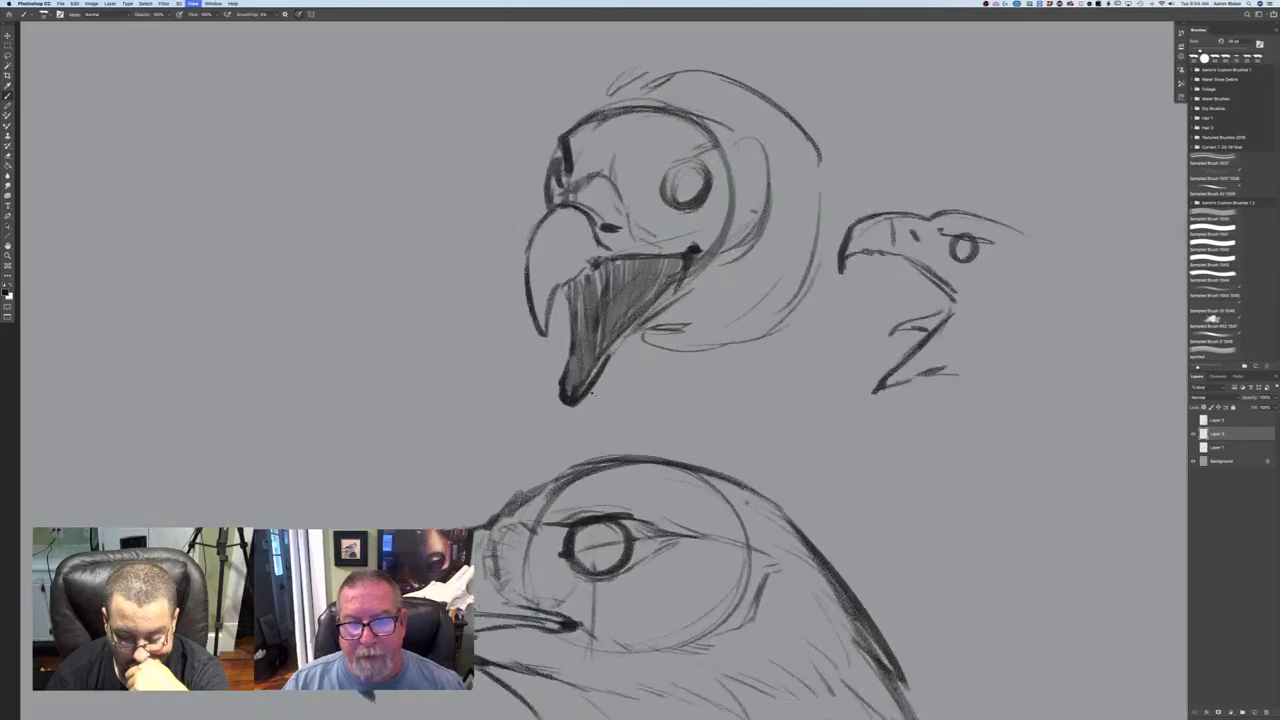
key(super+minus)
key(super+minus)
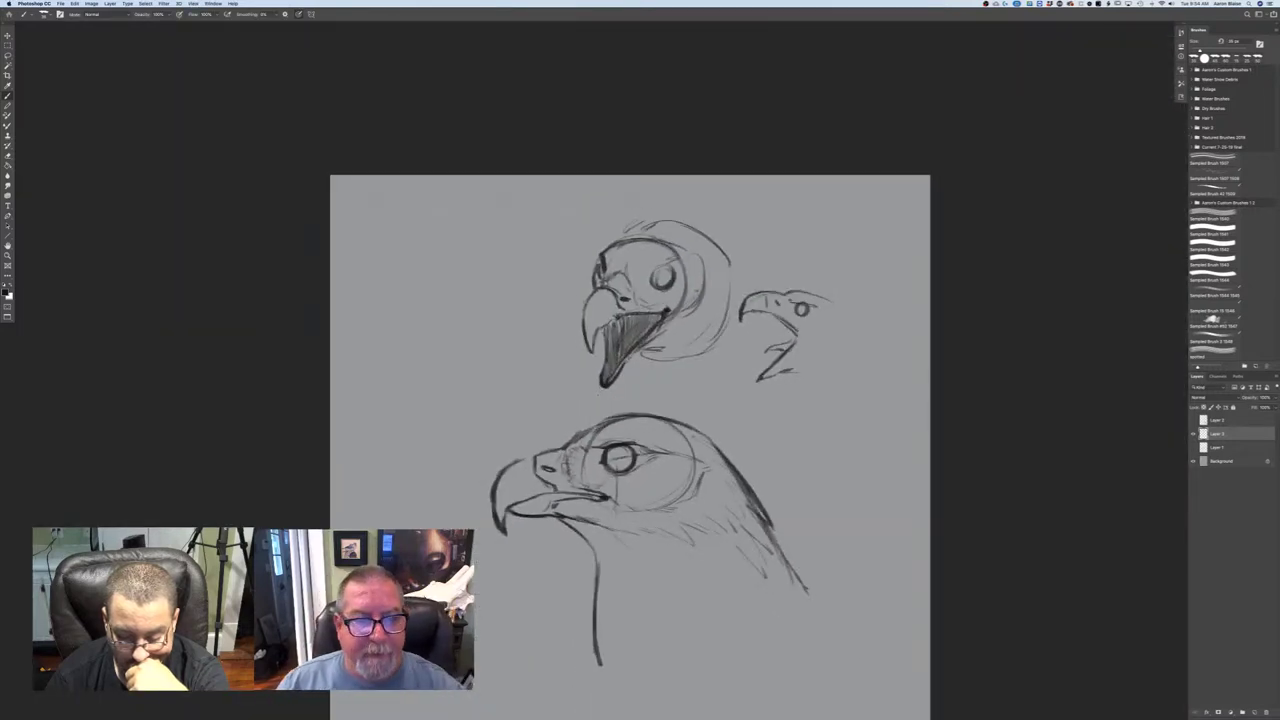
mouse_move(509, 355)
mouse_down()
mouse_move(460, 293)
mouse_move(463, 383)
mouse_move(456, 285)
mouse_move(461, 310)
mouse_move(506, 354)
mouse_up()
drag(464, 316, 462, 336)
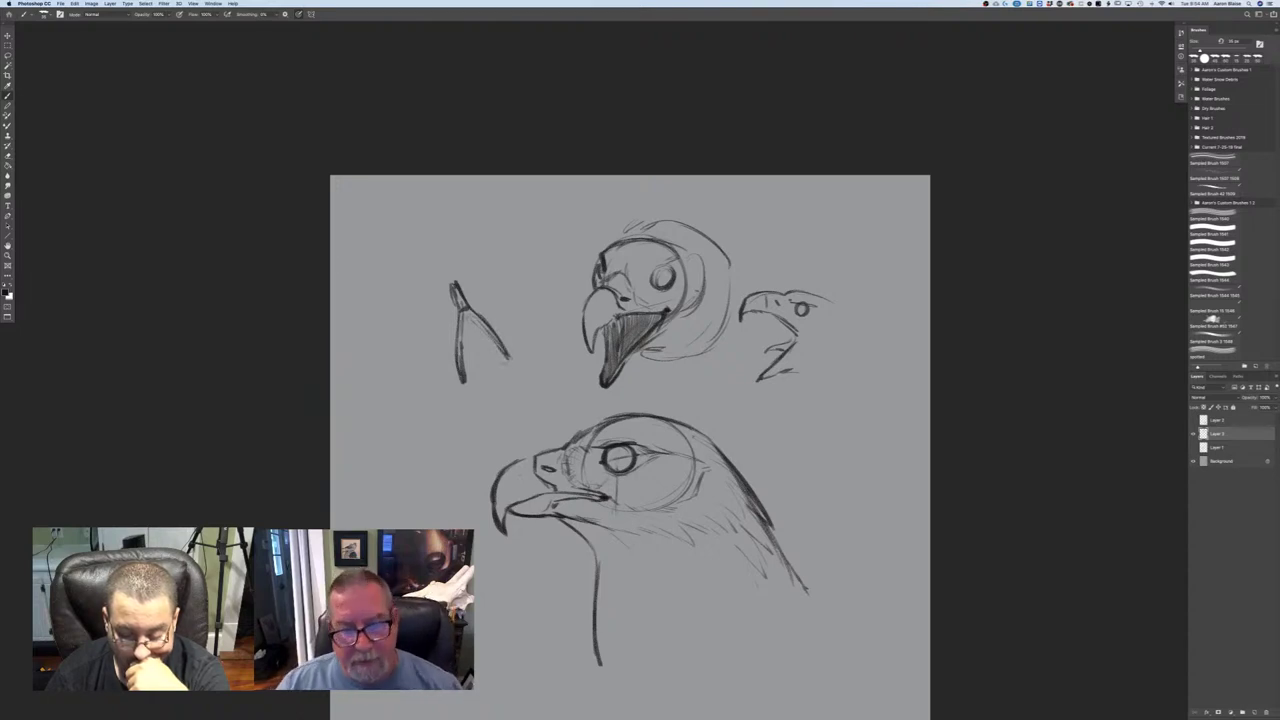
- Hide the head-study layer, show the flying hawk drawing on Layer 1 and make that layer active
drag(630, 400, 632, 400)
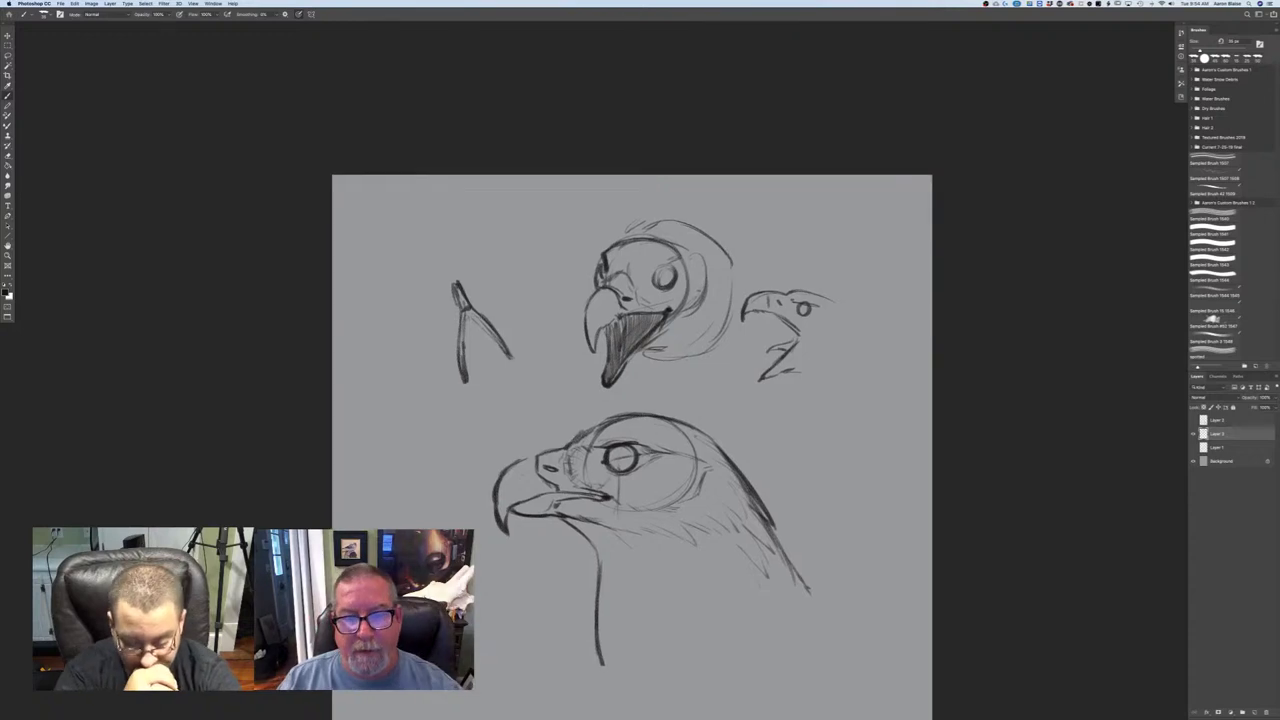
drag(371, 546, 449, 506)
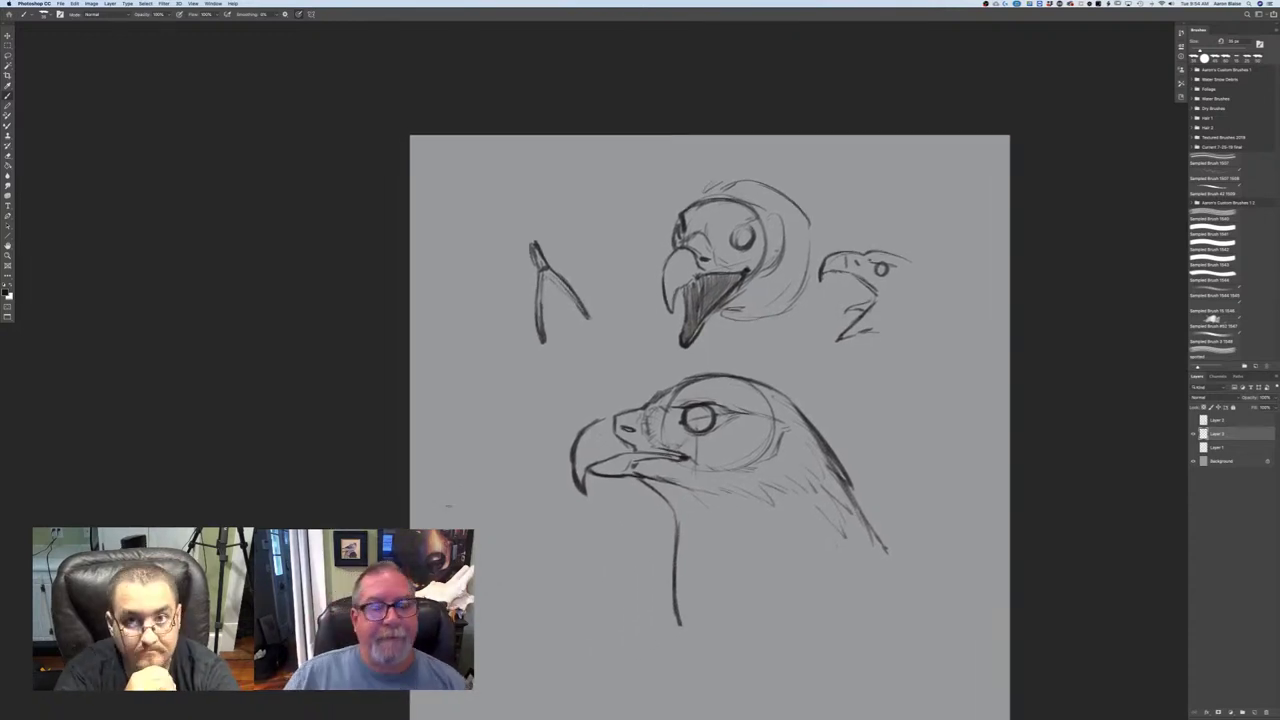
click(1193, 434)
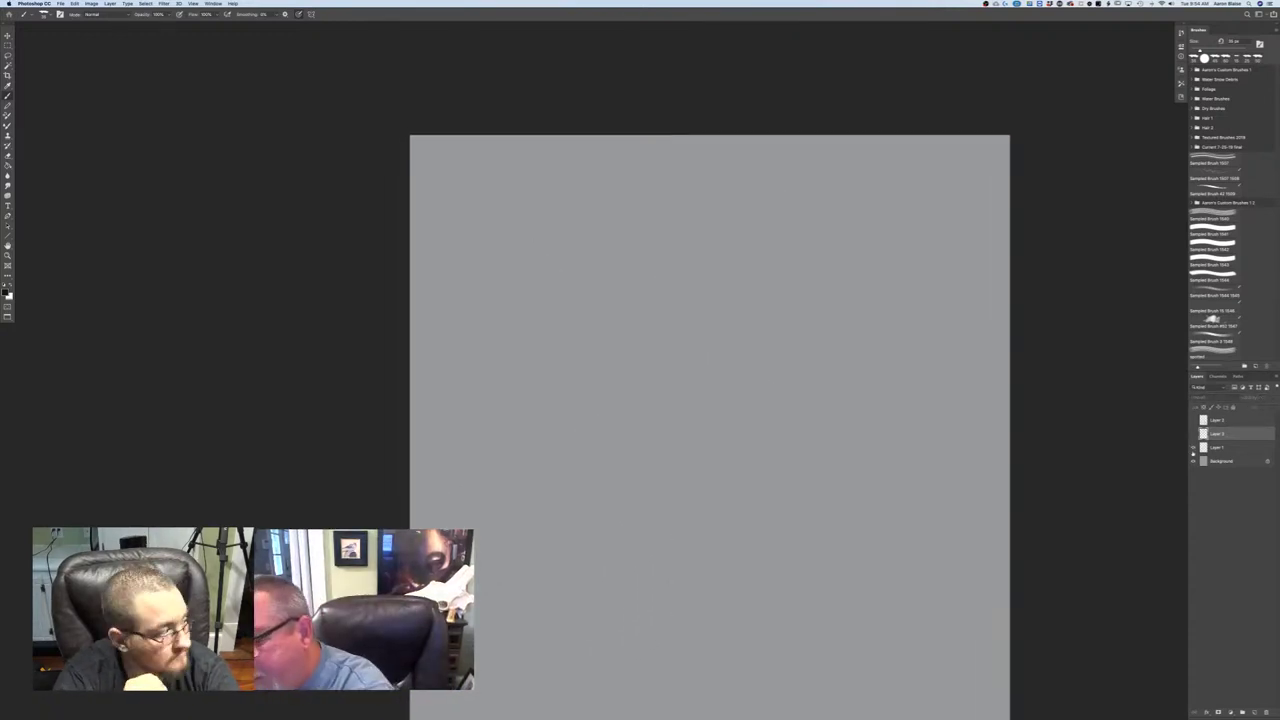
click(1193, 448)
drag(325, 454, 314, 336)
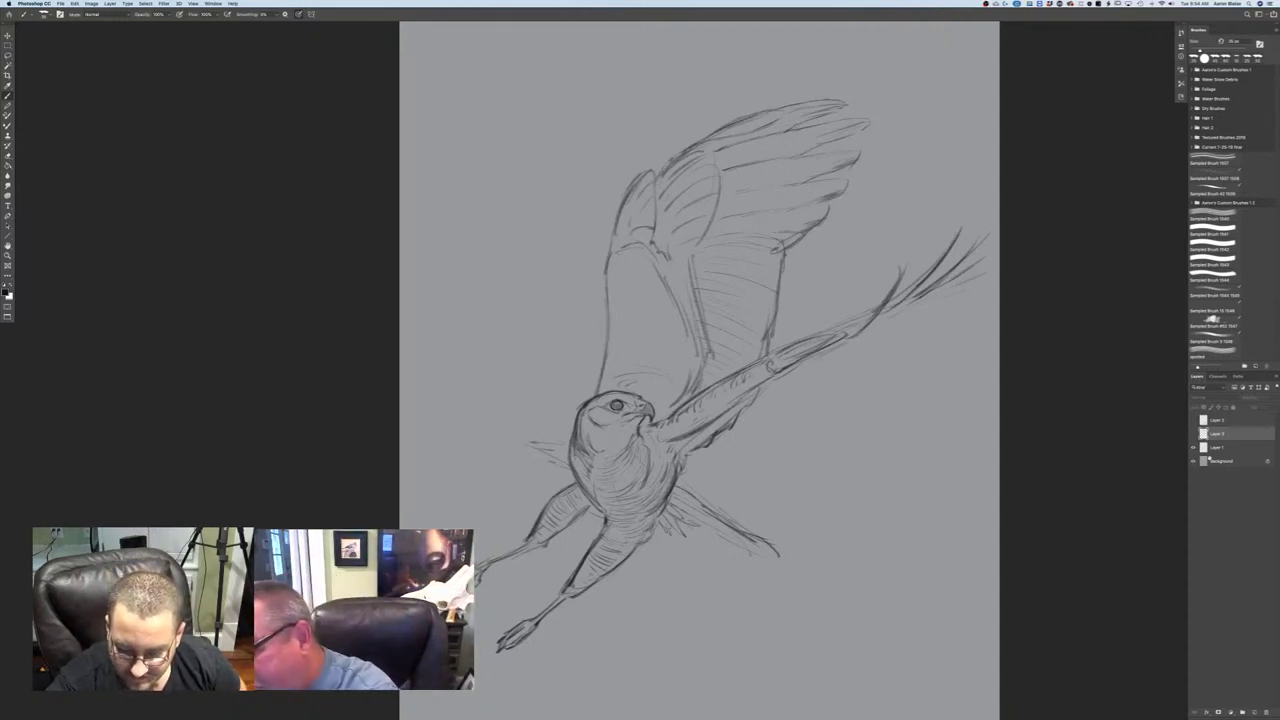
click(1210, 450)
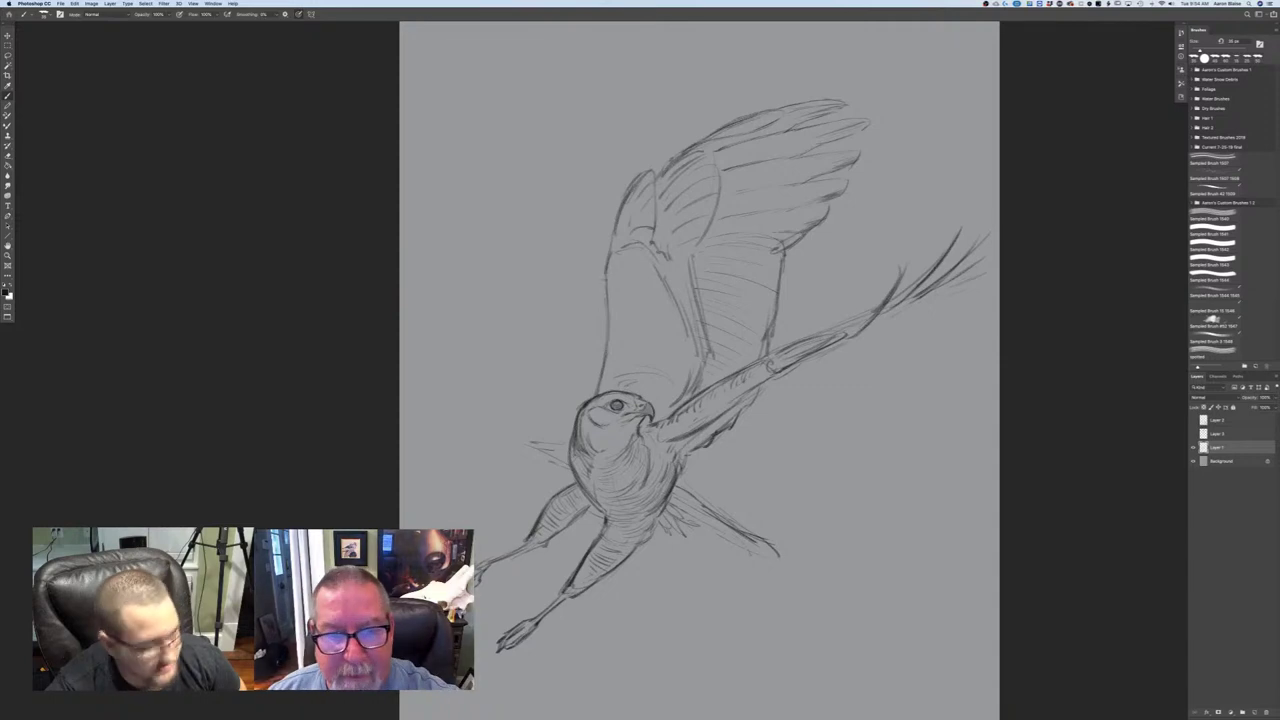
- Darken the raised wing's leading edge and covert feathers, and reinforce the tail edge, its feather lines and the pointed tip behind the body
drag(608, 267, 599, 385)
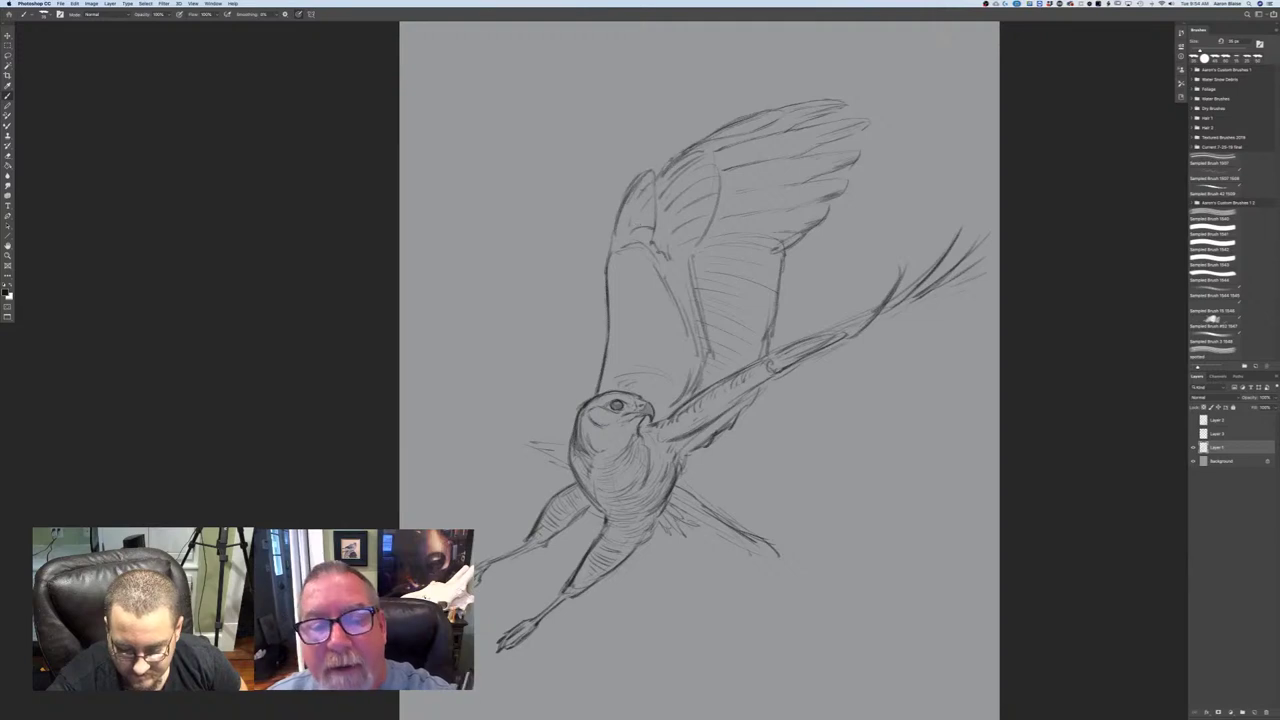
drag(649, 171, 625, 209)
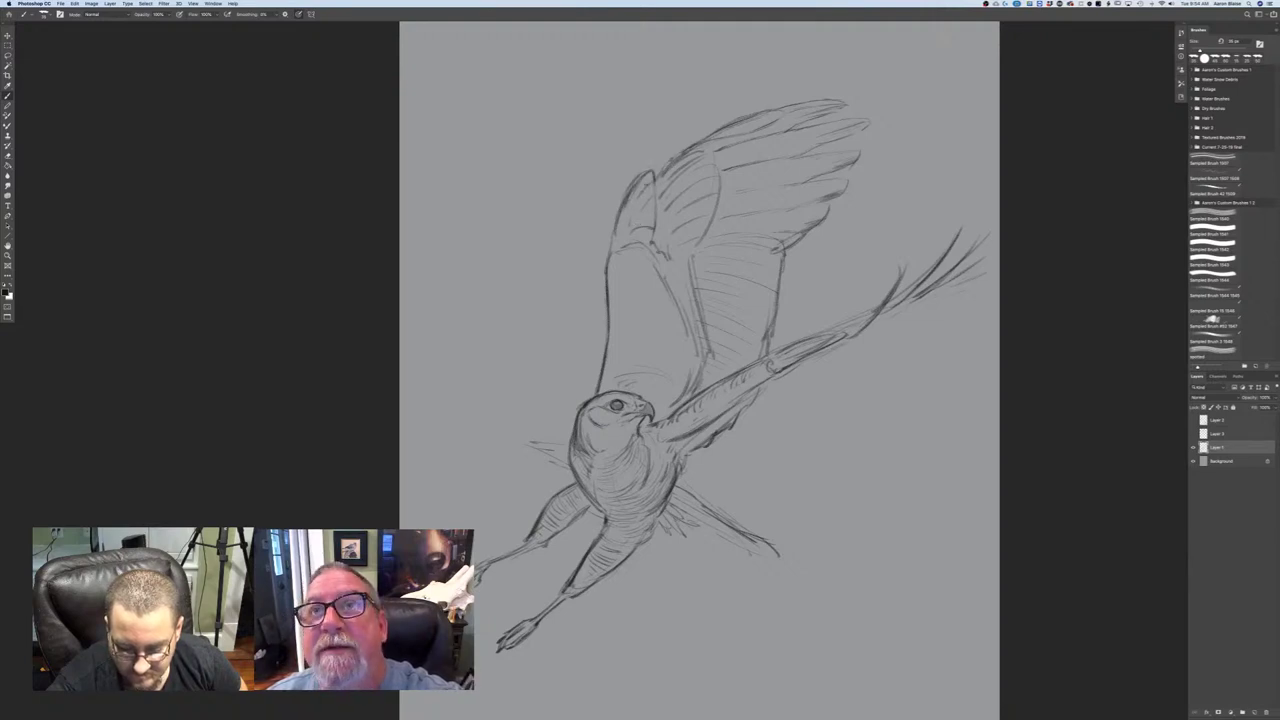
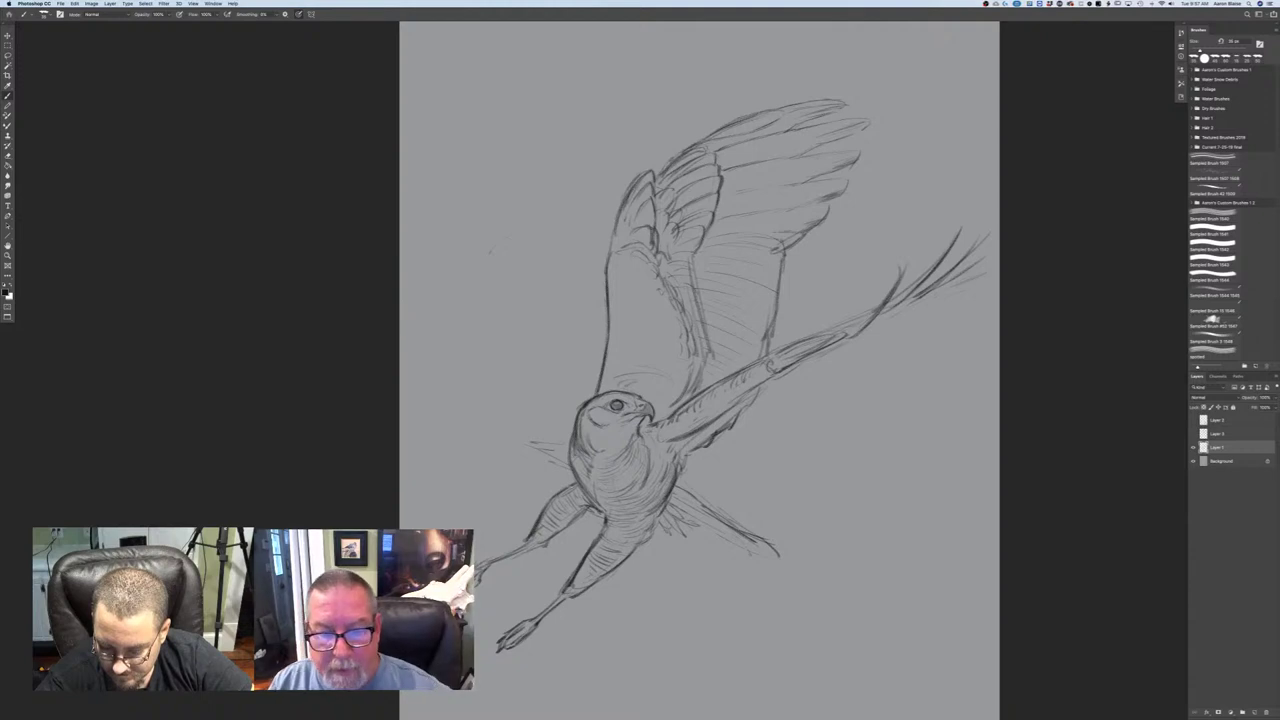
drag(704, 514, 778, 556)
drag(536, 443, 567, 463)
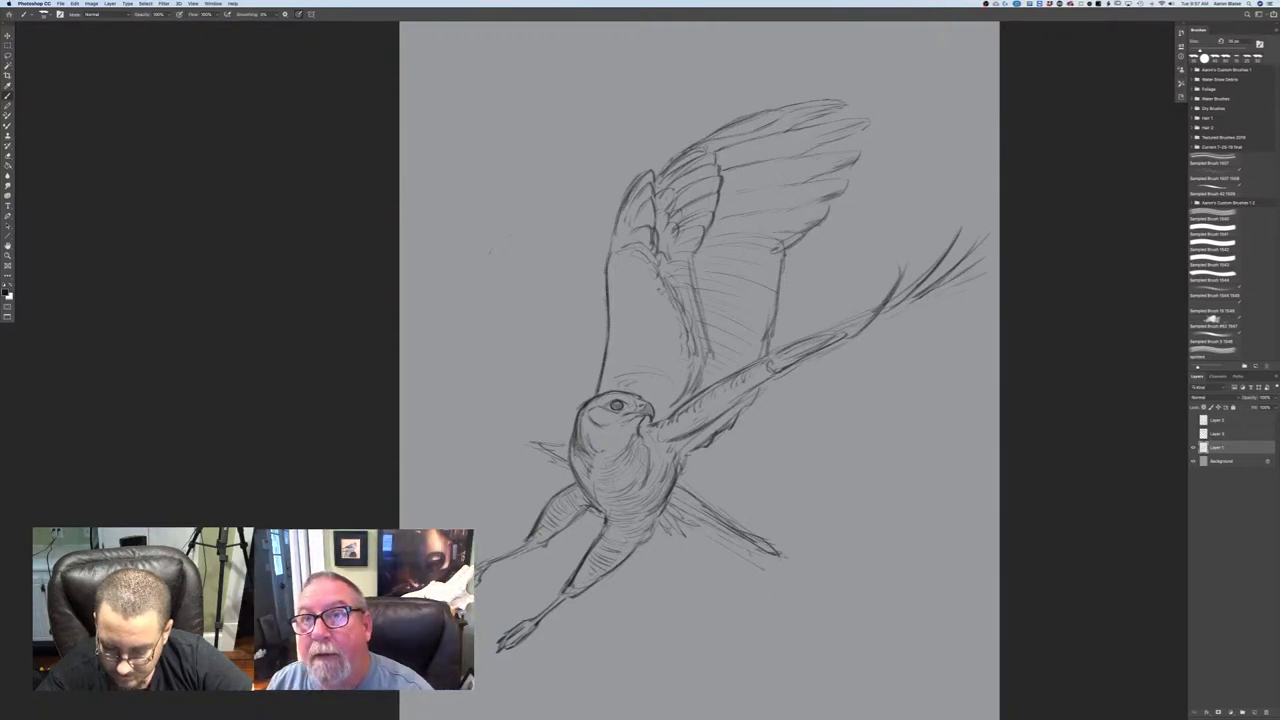
drag(684, 509, 724, 532)
drag(726, 526, 748, 543)
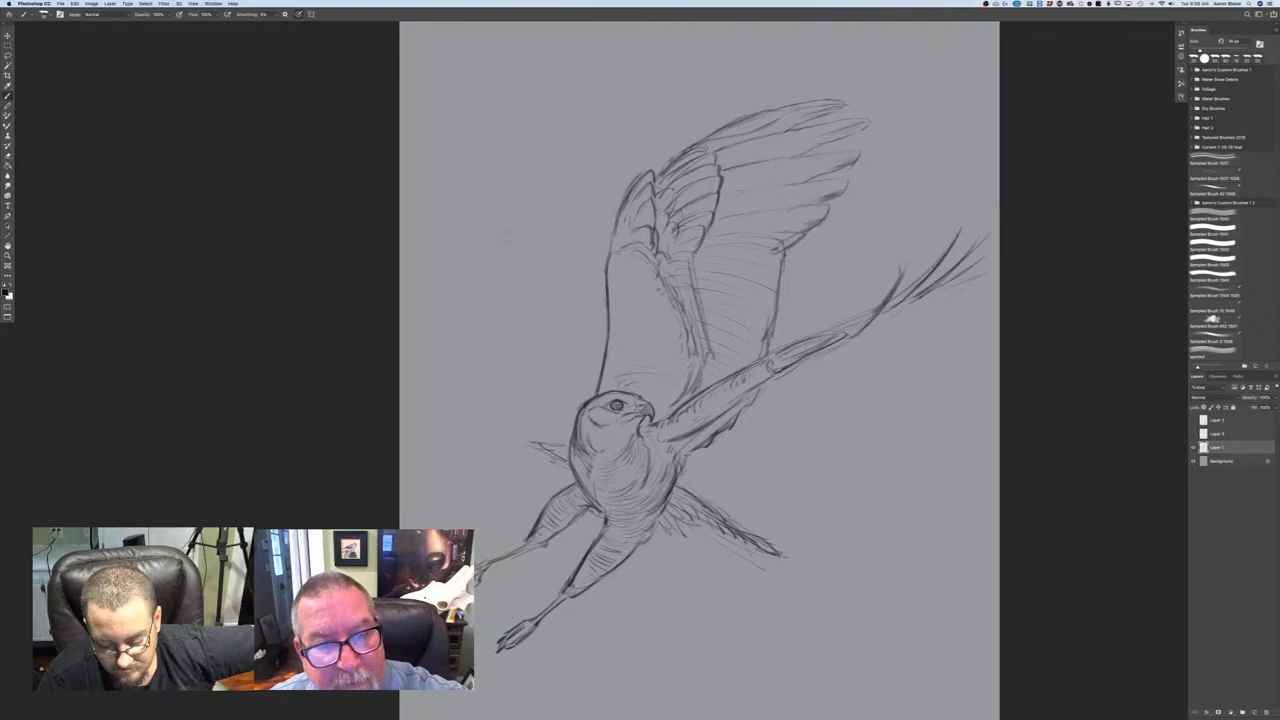
key(bracketleft)
key(bracketleft)
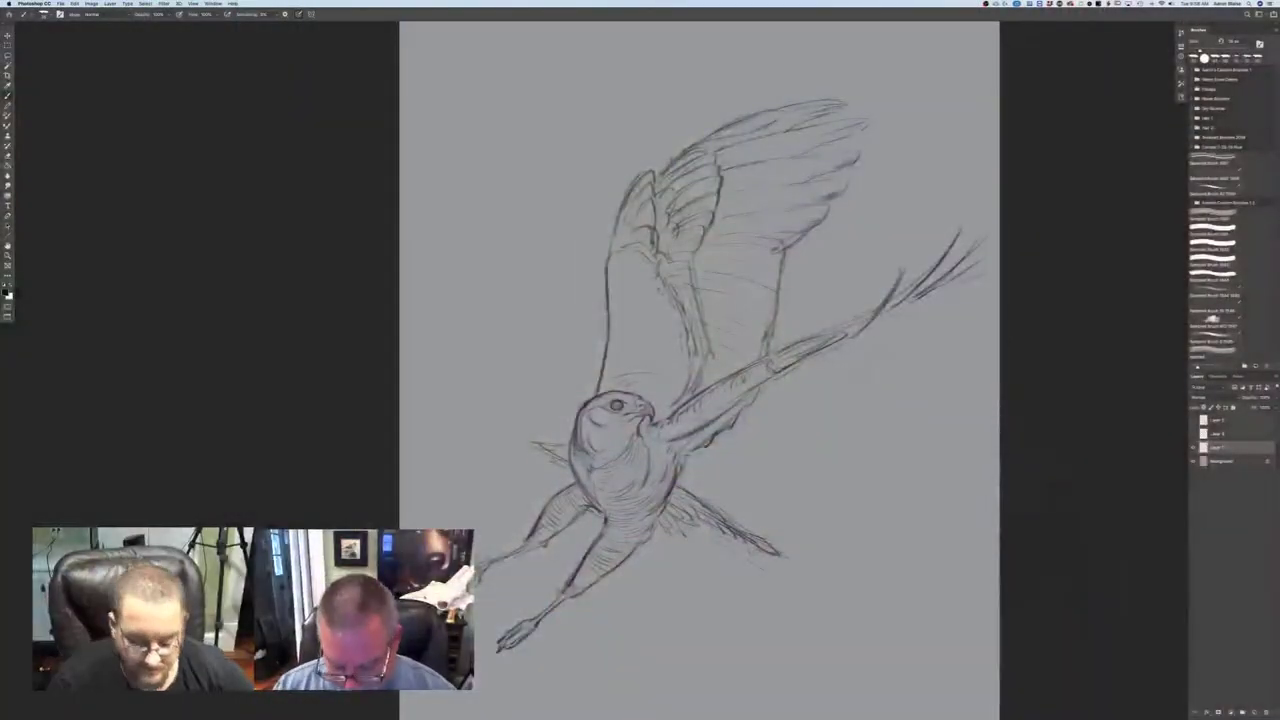
- Add a new empty layer between the background and the flying hawk line drawing
key(super+plus)
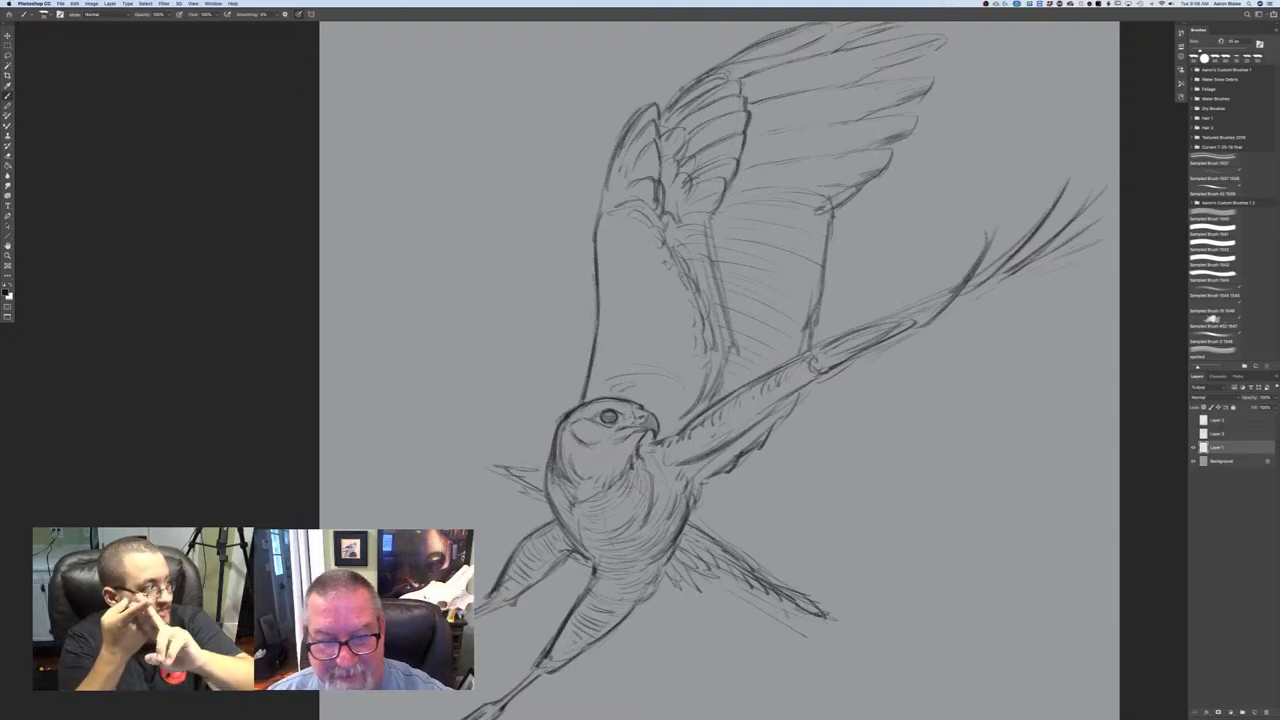
click(1212, 463)
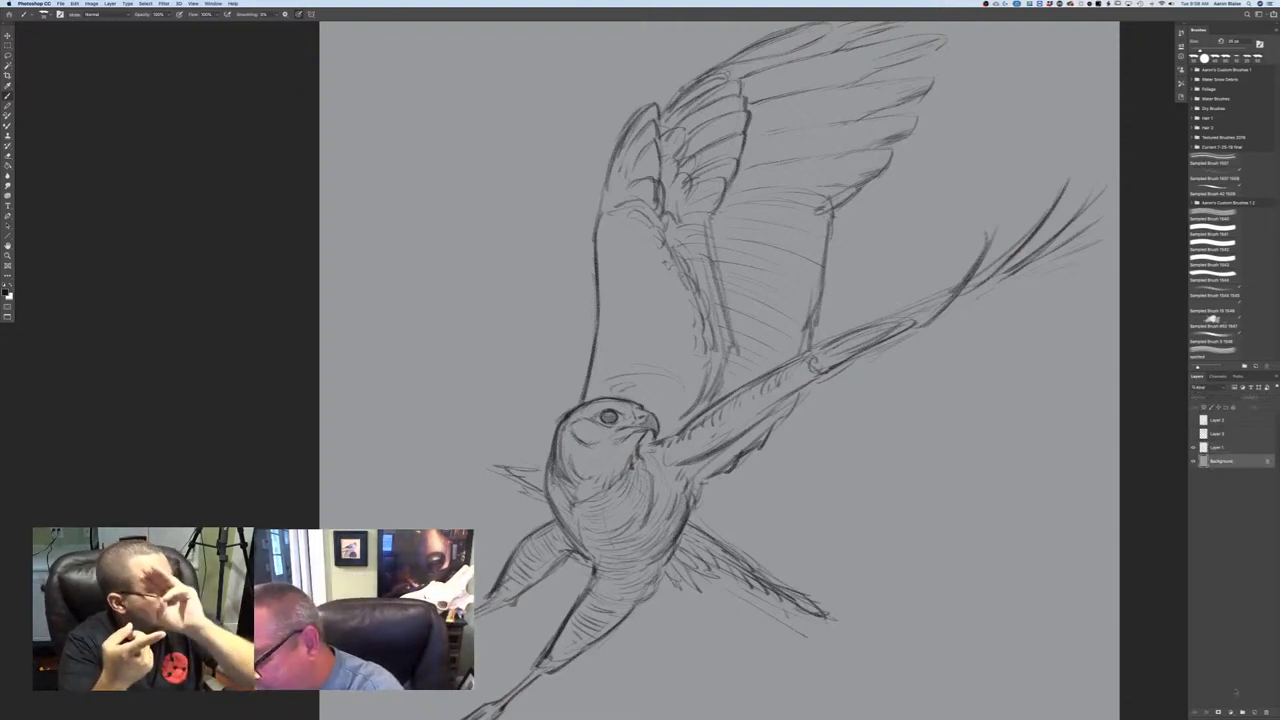
click(1254, 712)
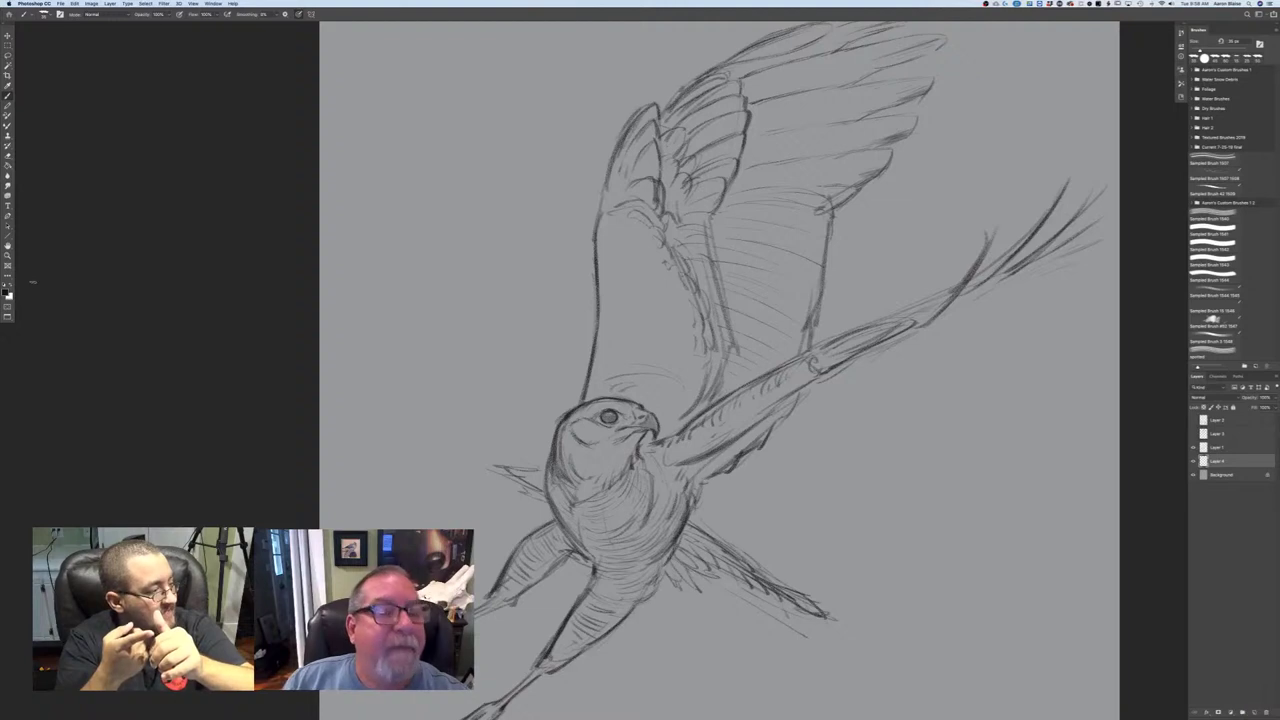
- Set the foreground colour to a light, muted golden tan
click(6, 289)
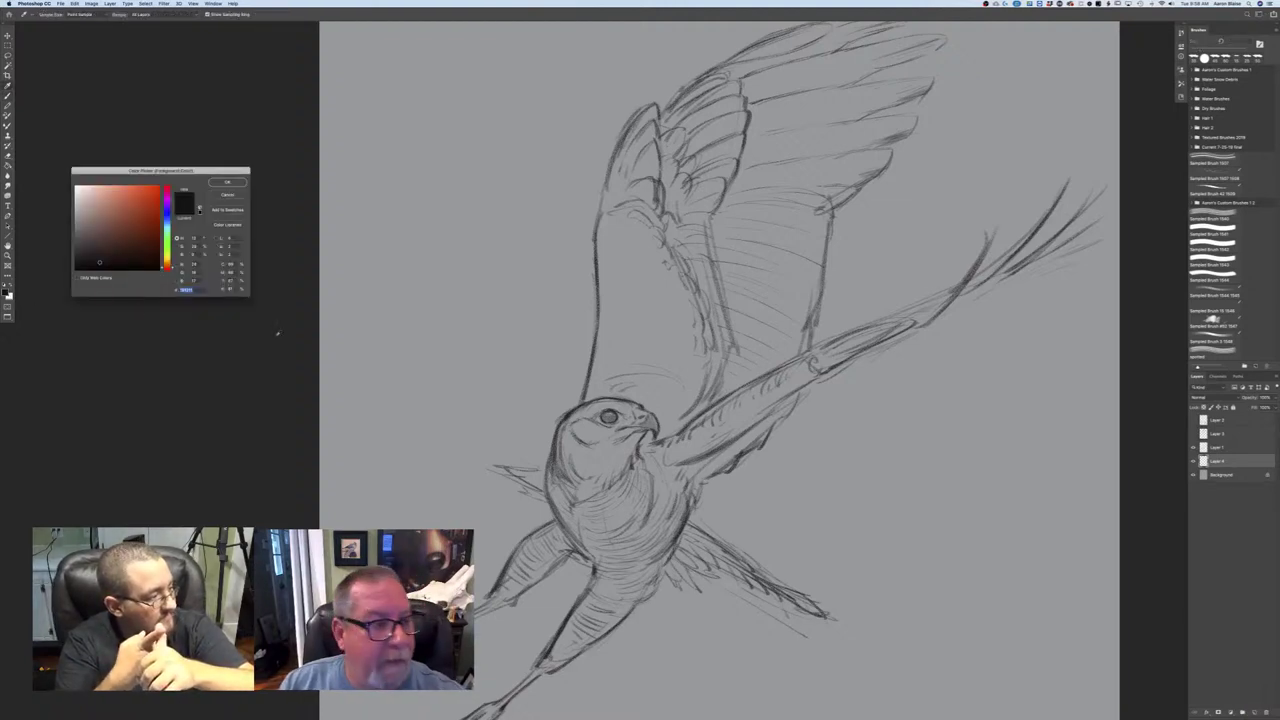
click(168, 263)
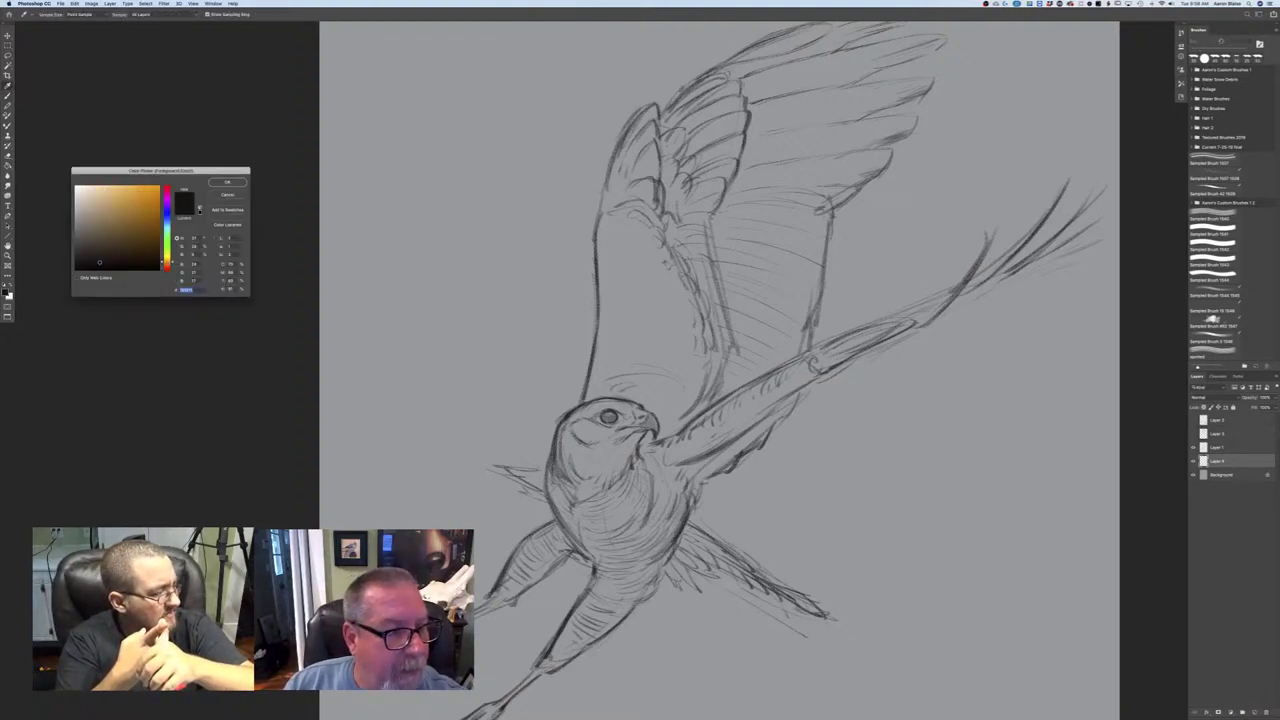
click(102, 208)
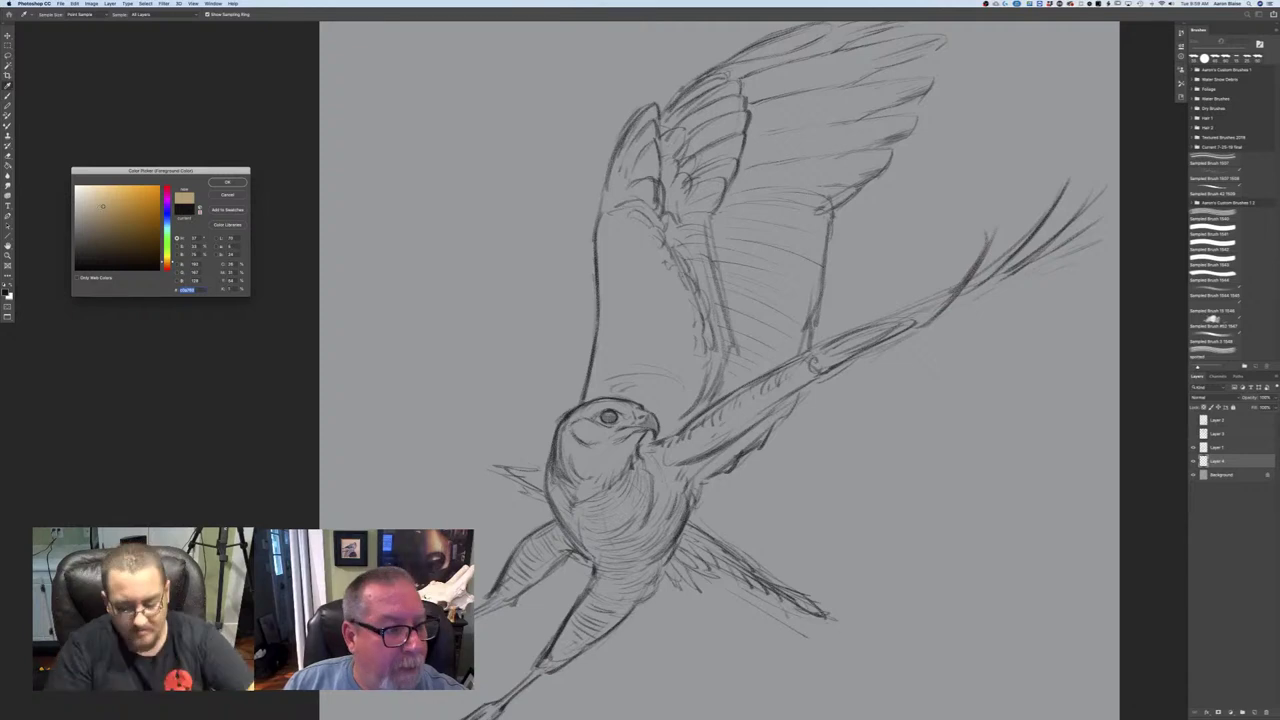
click(226, 182)
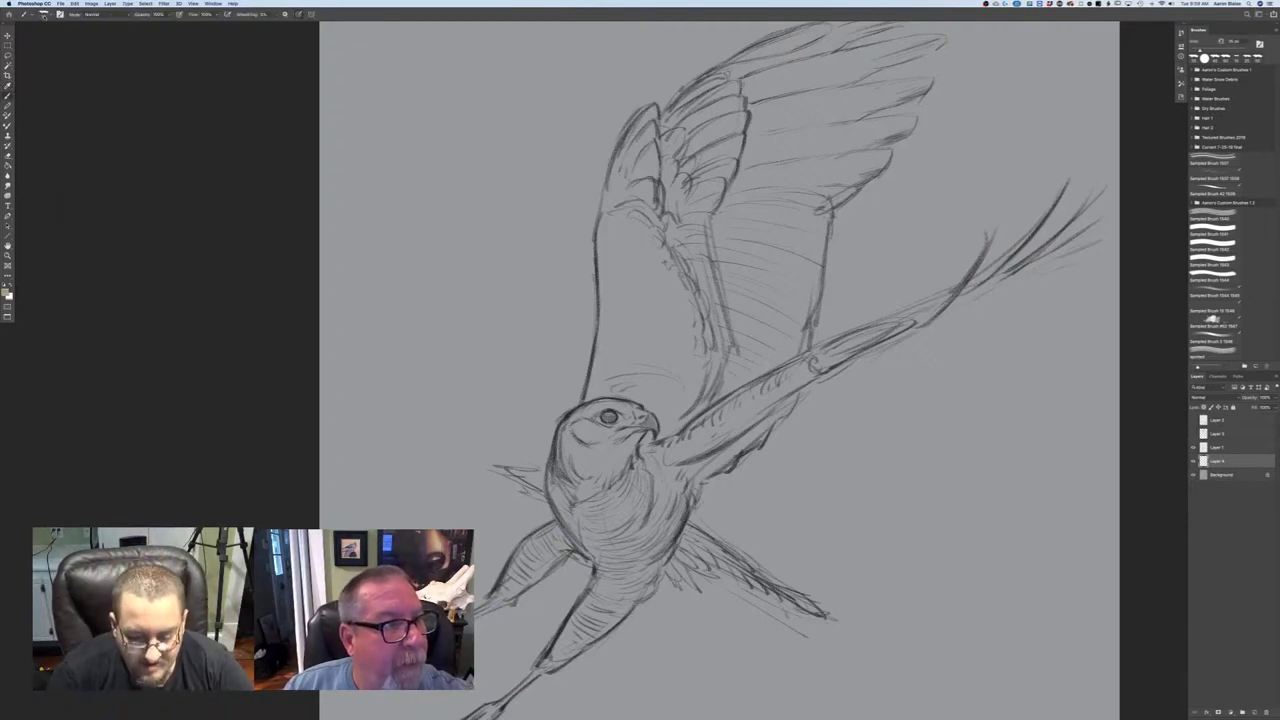
- Pick a brush preset and switch off Transfer in its brush settings
click(43, 14)
double_click(46, 184)
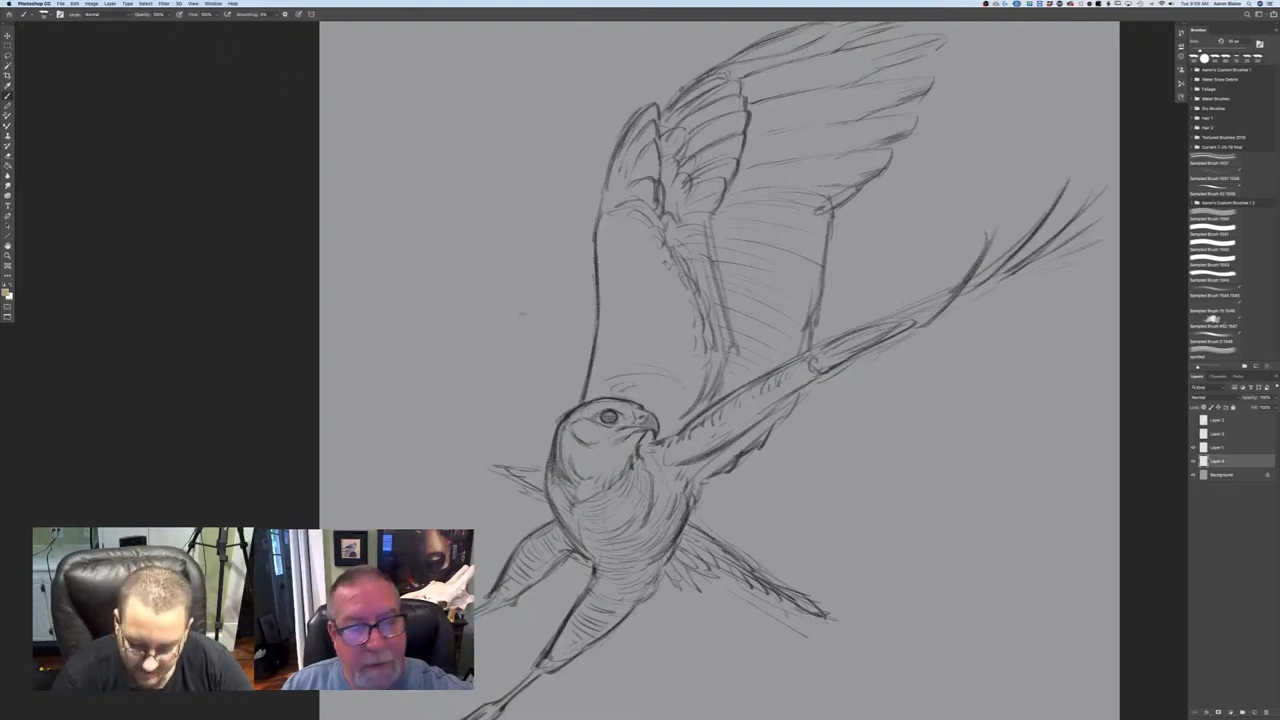
key(F5)
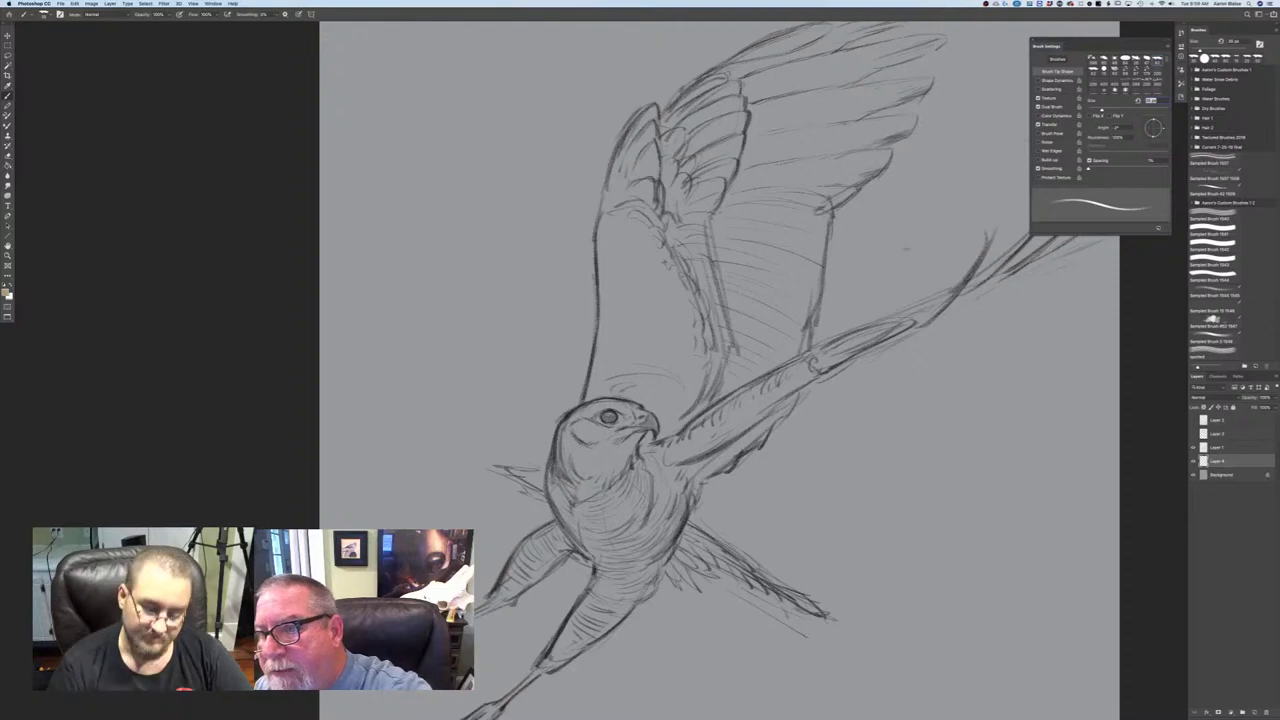
click(1038, 125)
- With a larger brush, block in flat tan over the raised wing's inner front area, its base and the top of the head
drag(658, 314, 632, 376)
key(bracketright)
key(bracketright)
drag(633, 288, 623, 385)
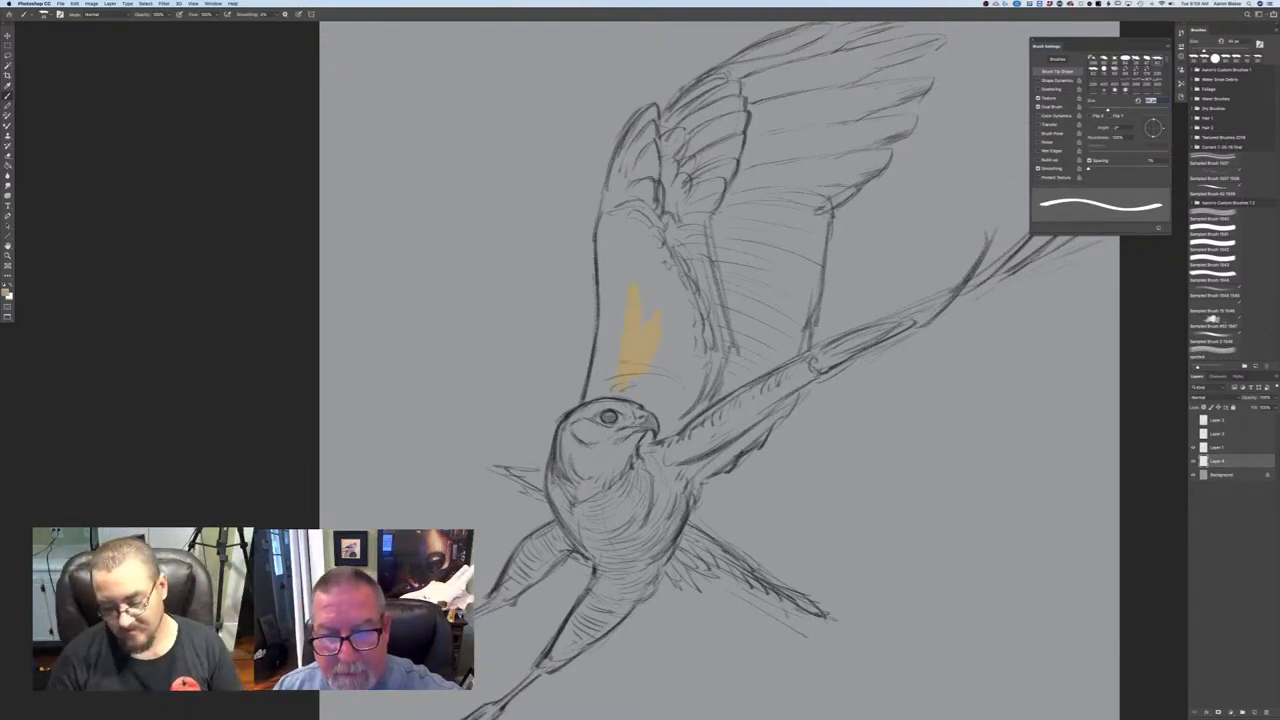
mouse_move(618, 289)
mouse_down()
mouse_move(606, 376)
mouse_move(604, 309)
mouse_up()
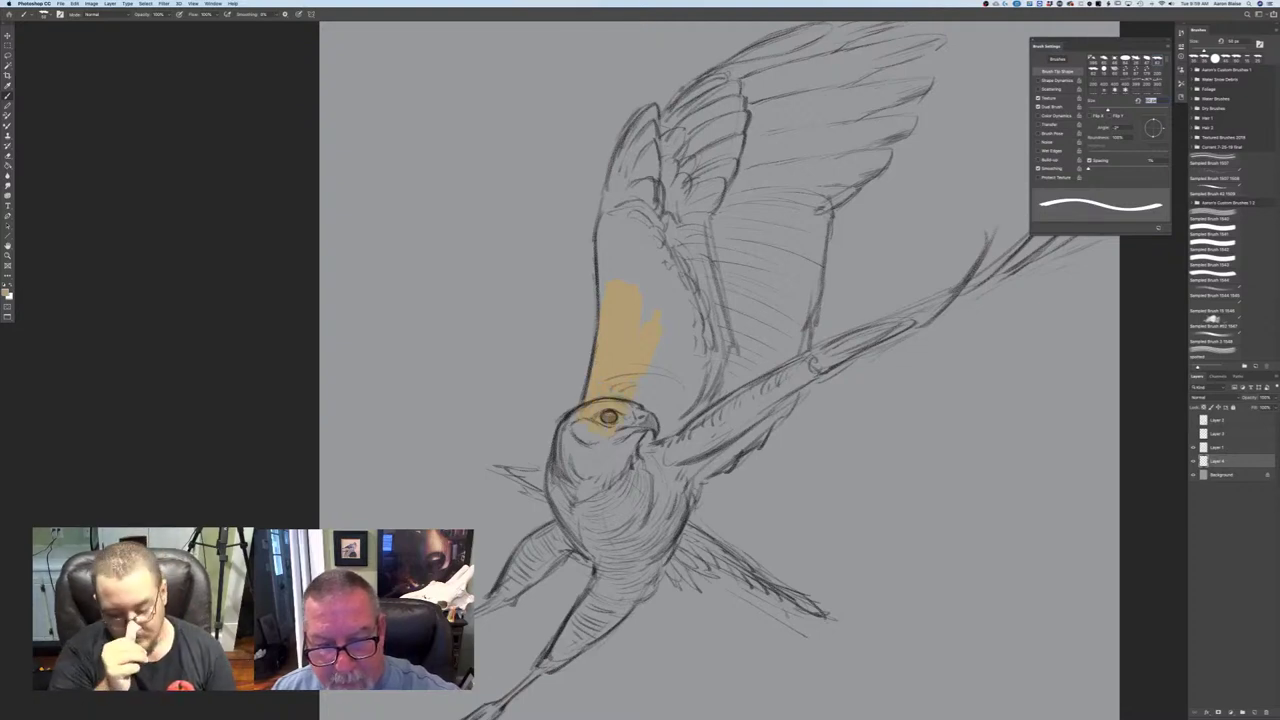
drag(632, 426, 692, 396)
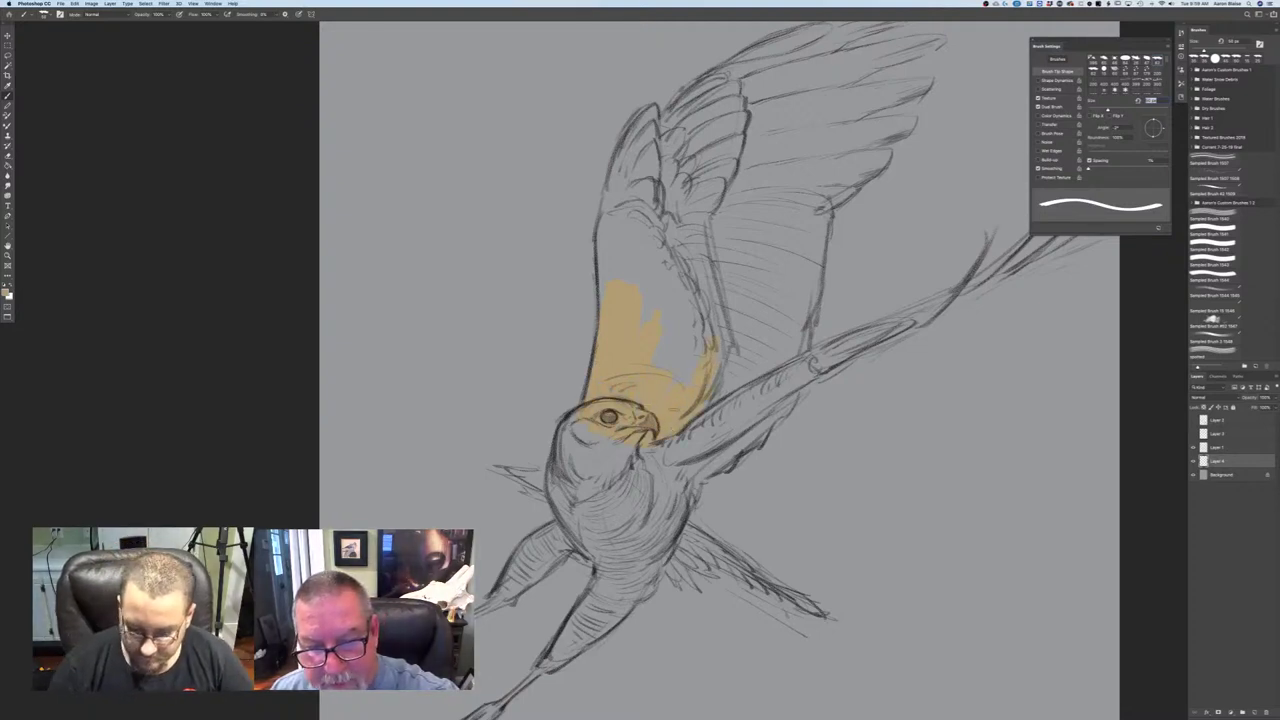
mouse_move(684, 312)
mouse_down()
mouse_move(664, 358)
mouse_move(669, 275)
mouse_up()
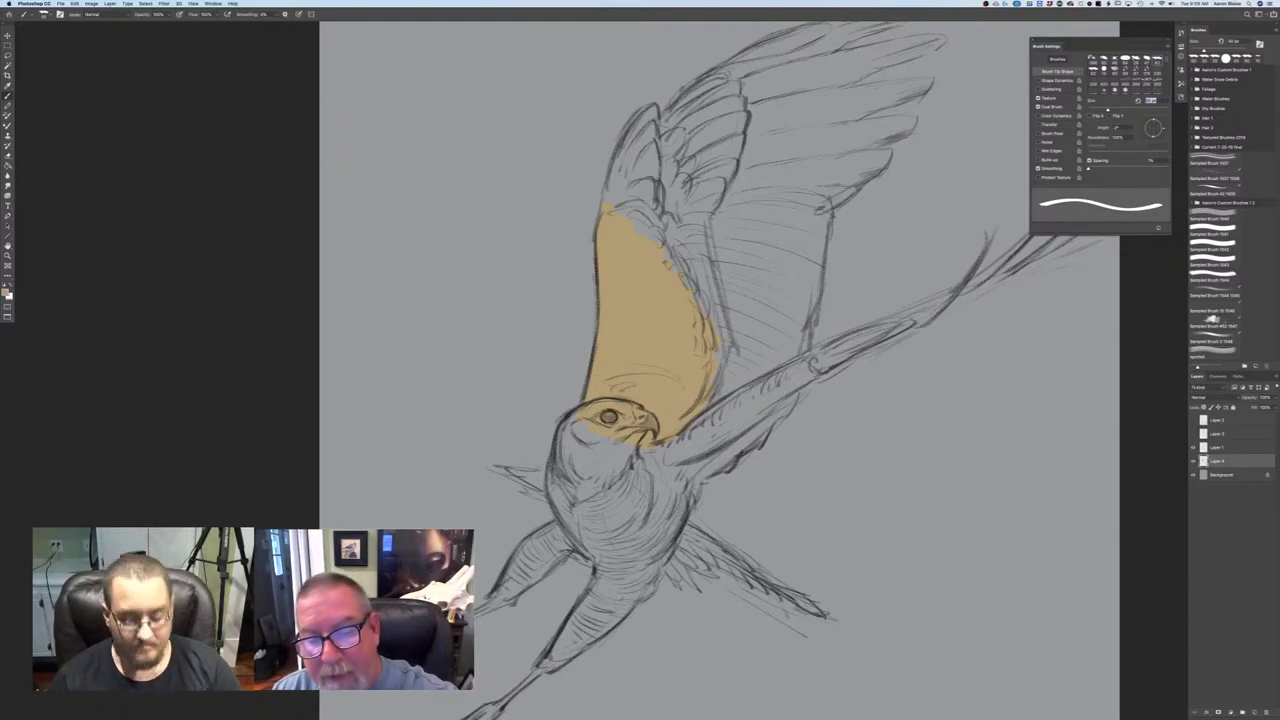
- Extend the flat tan along the raised wing's lower rear base, up its trailing edge and across the secondary feathers
drag(742, 352, 696, 430)
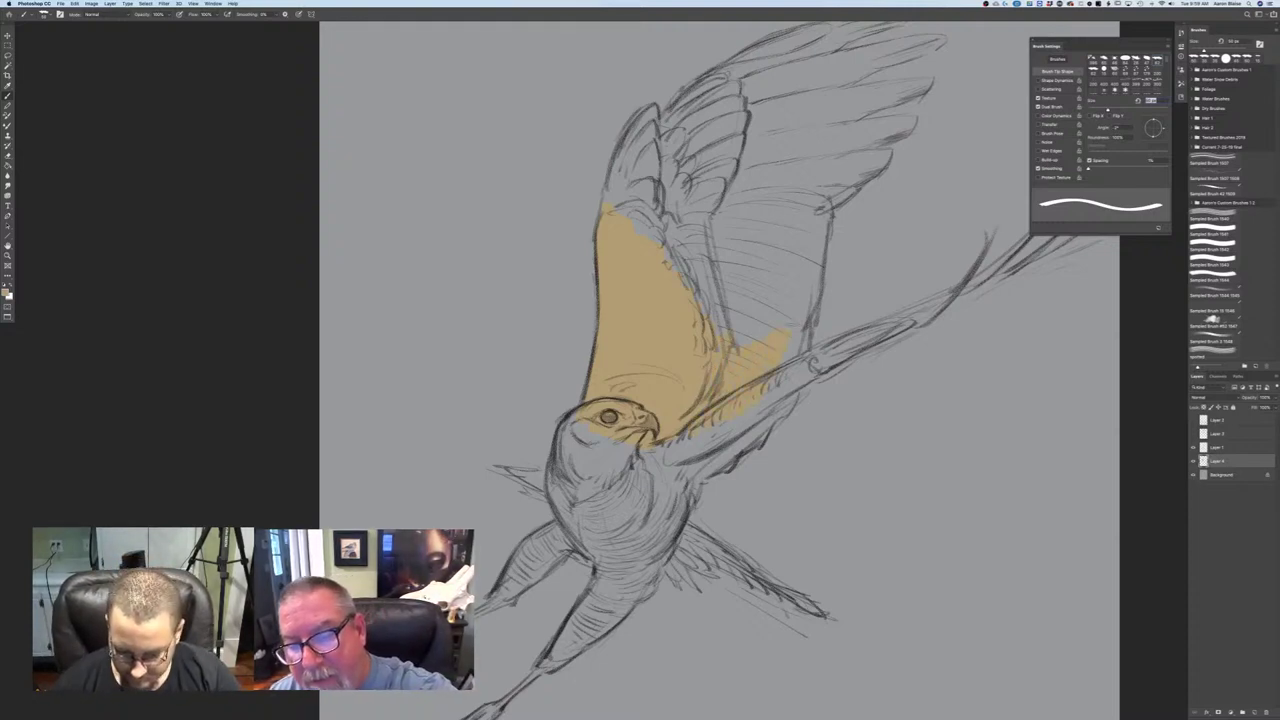
drag(798, 323, 772, 388)
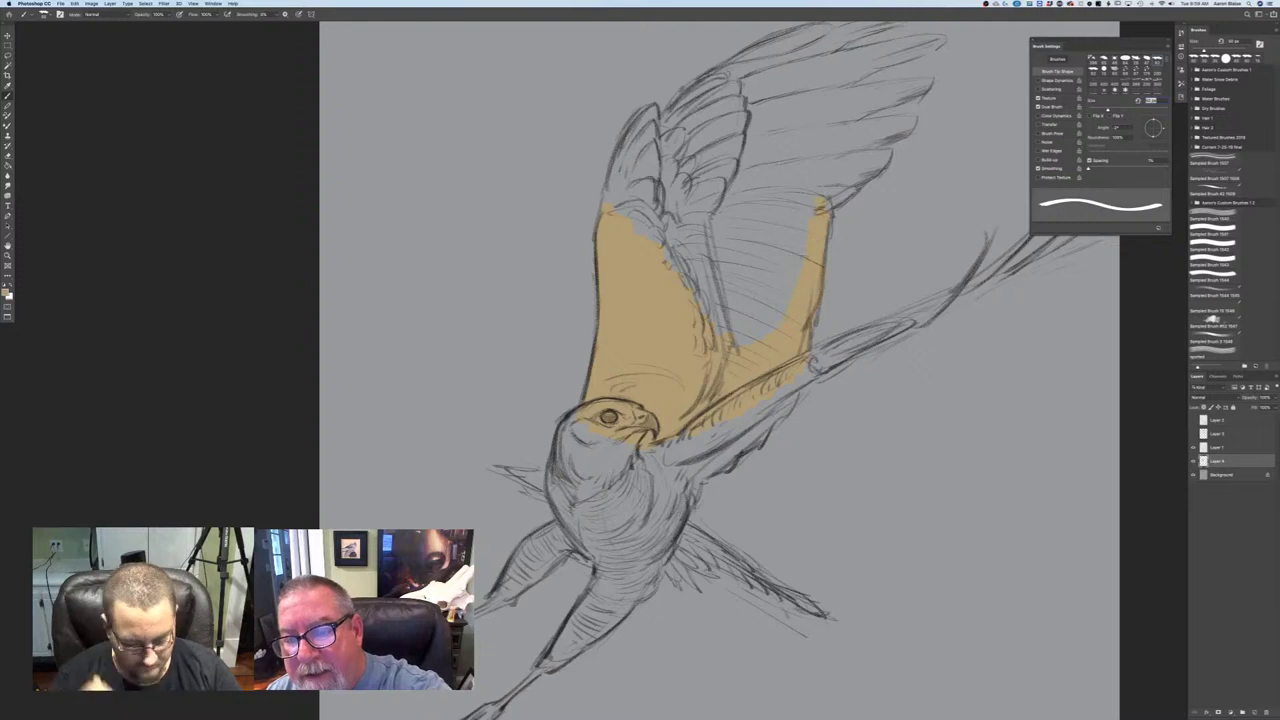
mouse_move(790, 255)
mouse_down()
mouse_move(762, 305)
mouse_move(730, 245)
mouse_up()
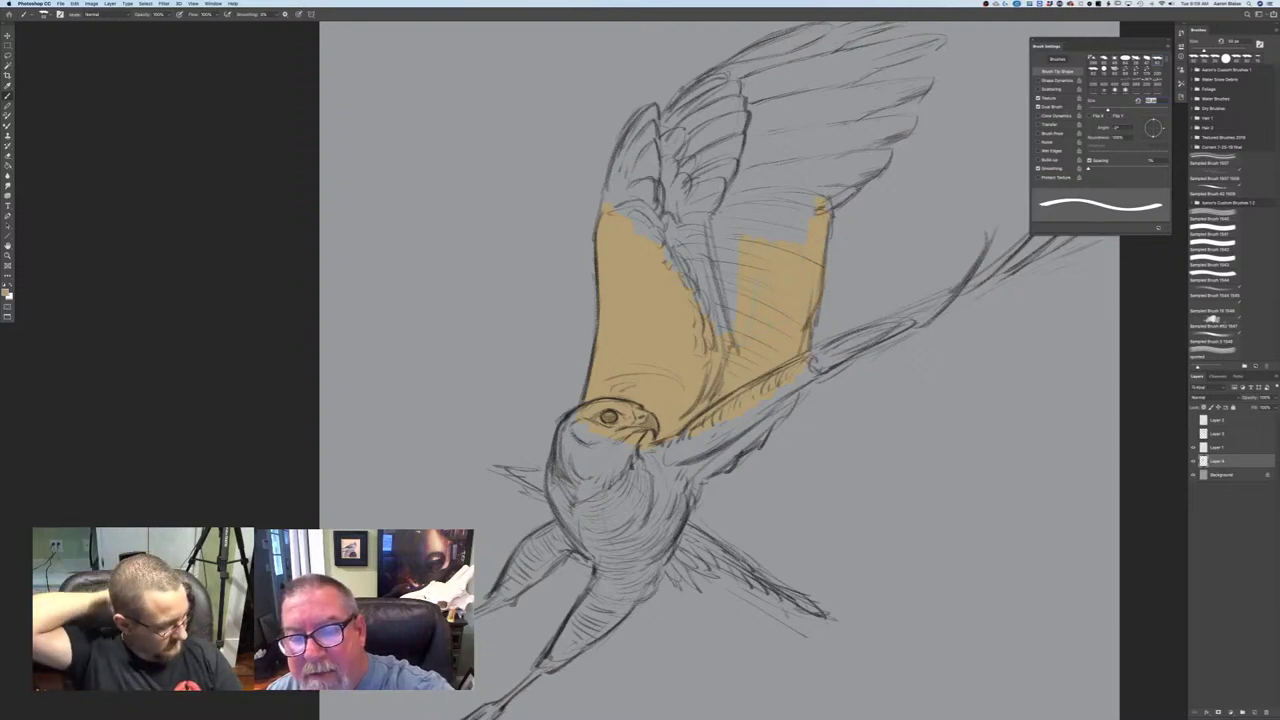
- Fill the raised wing's inner coverts and all its long primary feathers with the flat tan, out to the feather tips
mouse_move(716, 318)
mouse_down()
mouse_move(690, 250)
mouse_move(700, 232)
mouse_move(662, 190)
mouse_up()
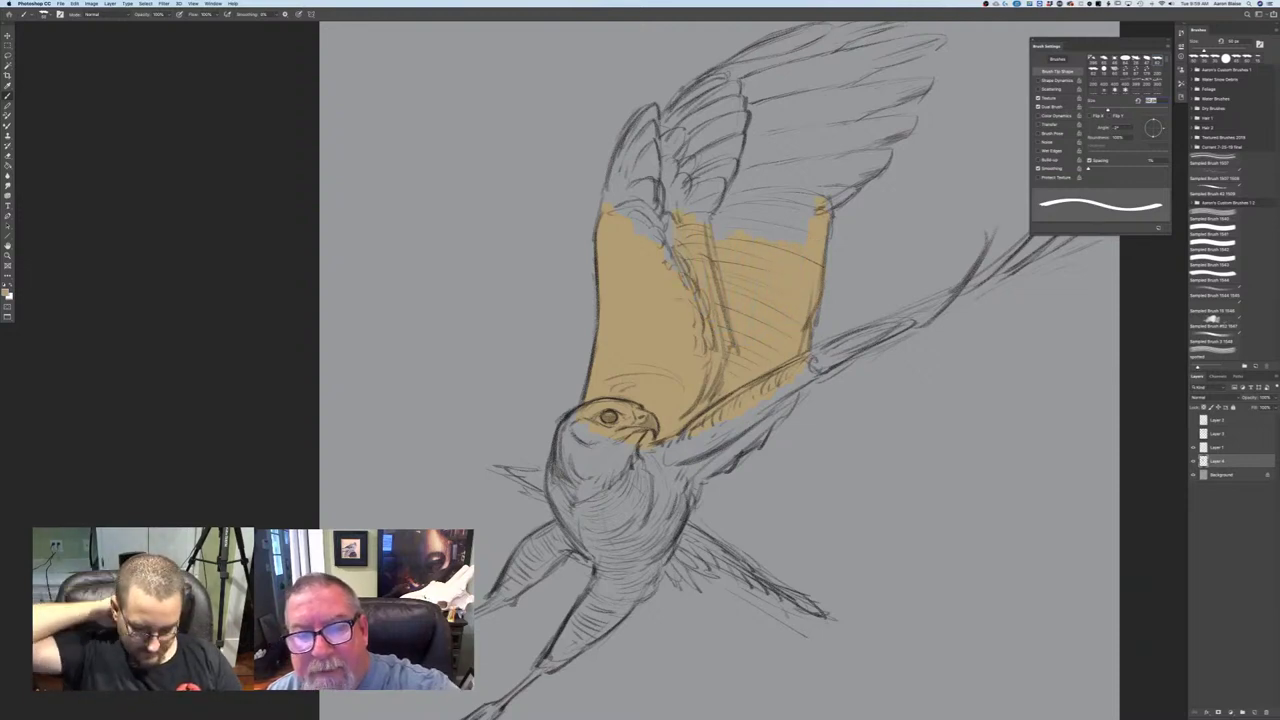
mouse_move(652, 236)
mouse_down()
mouse_move(618, 212)
mouse_move(648, 185)
mouse_move(637, 148)
mouse_up()
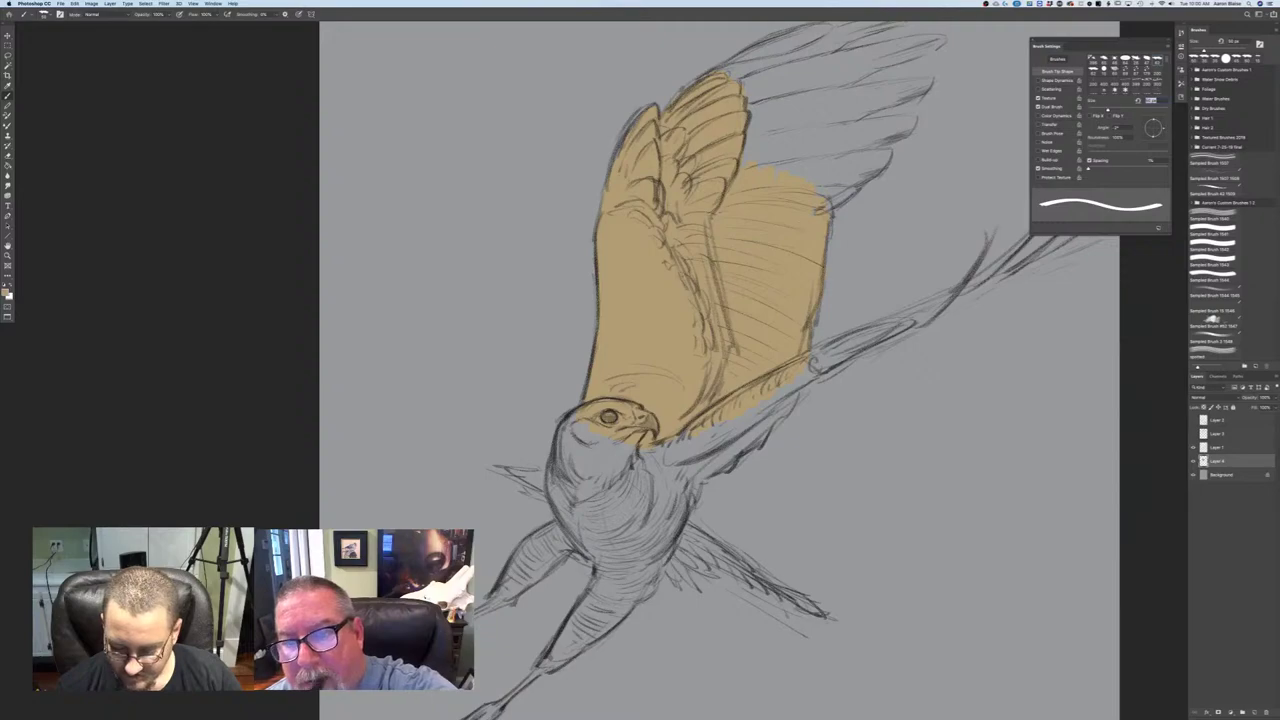
mouse_move(842, 172)
mouse_down()
mouse_move(815, 128)
mouse_move(757, 108)
mouse_up()
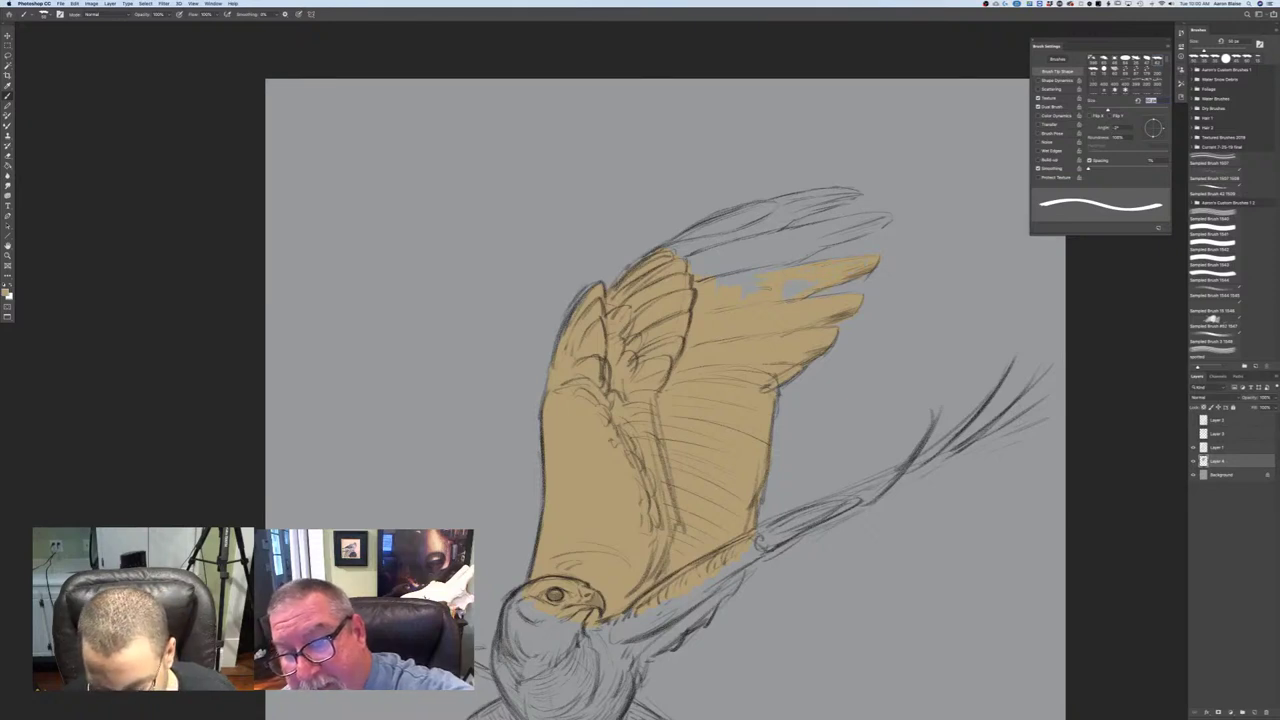
drag(806, 287, 766, 288)
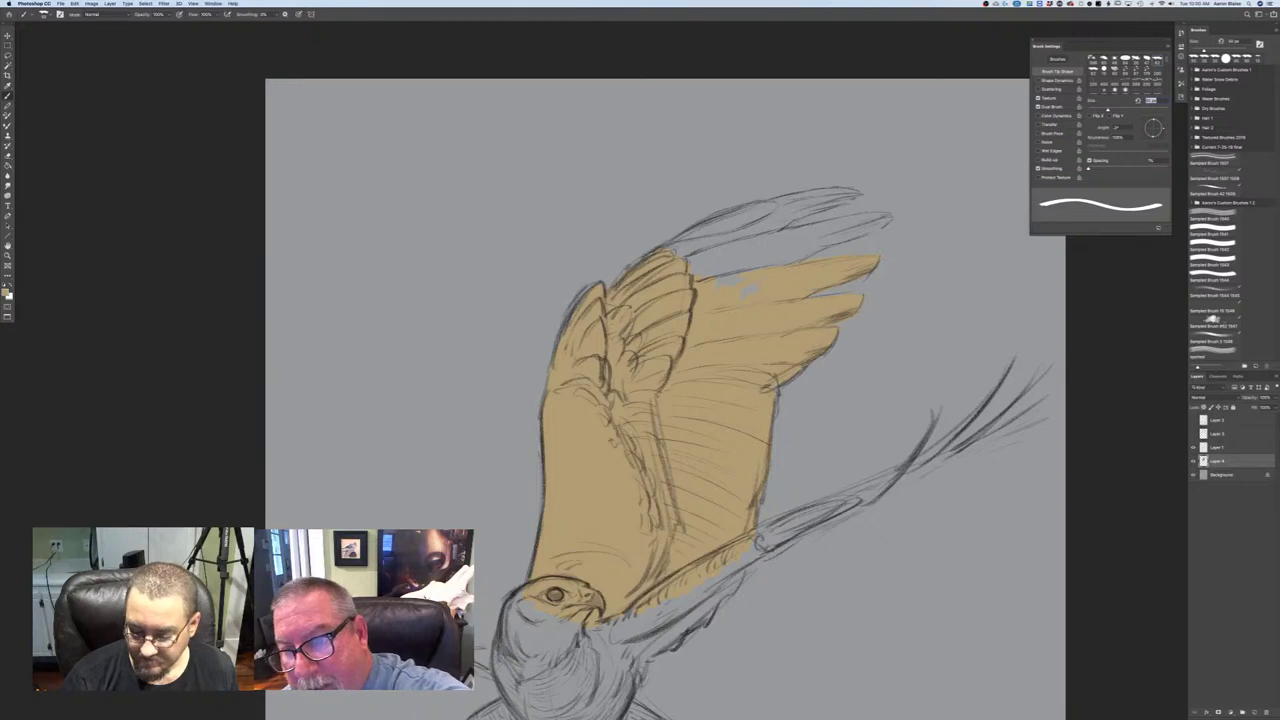
drag(890, 217, 868, 231)
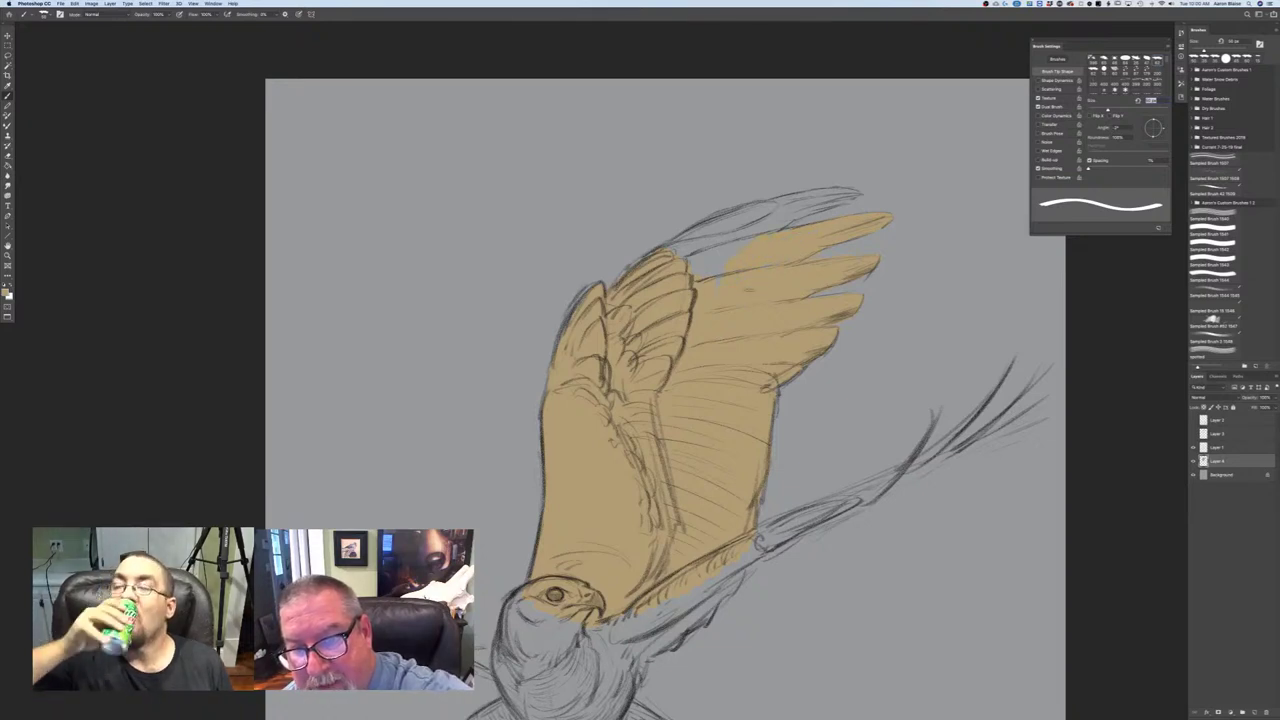
drag(745, 247, 704, 266)
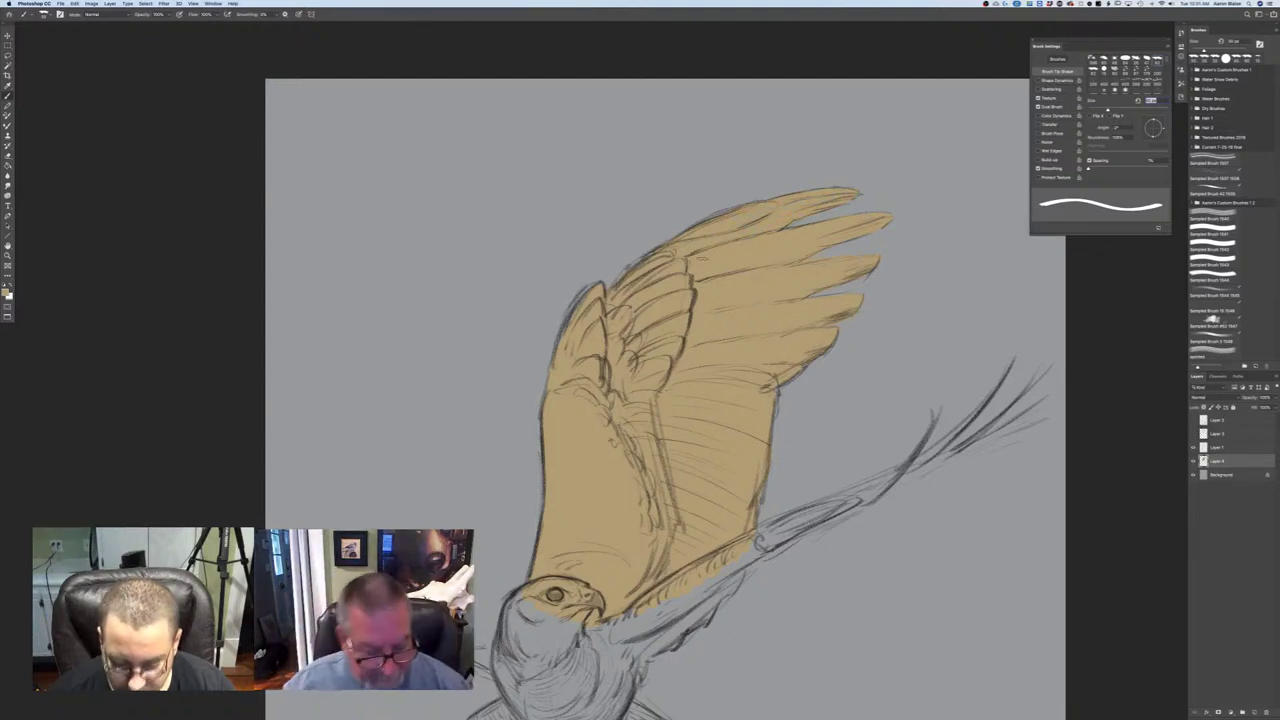
- Search the whole Mac for "saber tooth" and open the saber-tooth JPEG painting
click(60, 4)
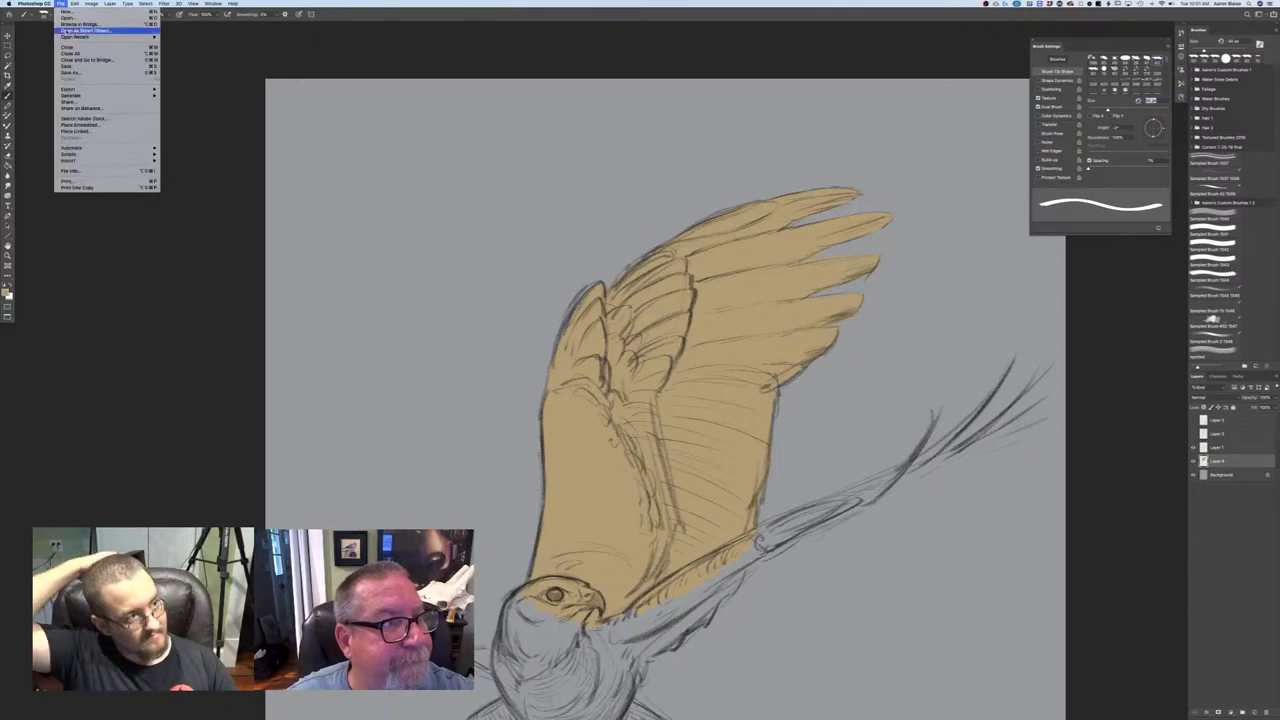
click(64, 18)
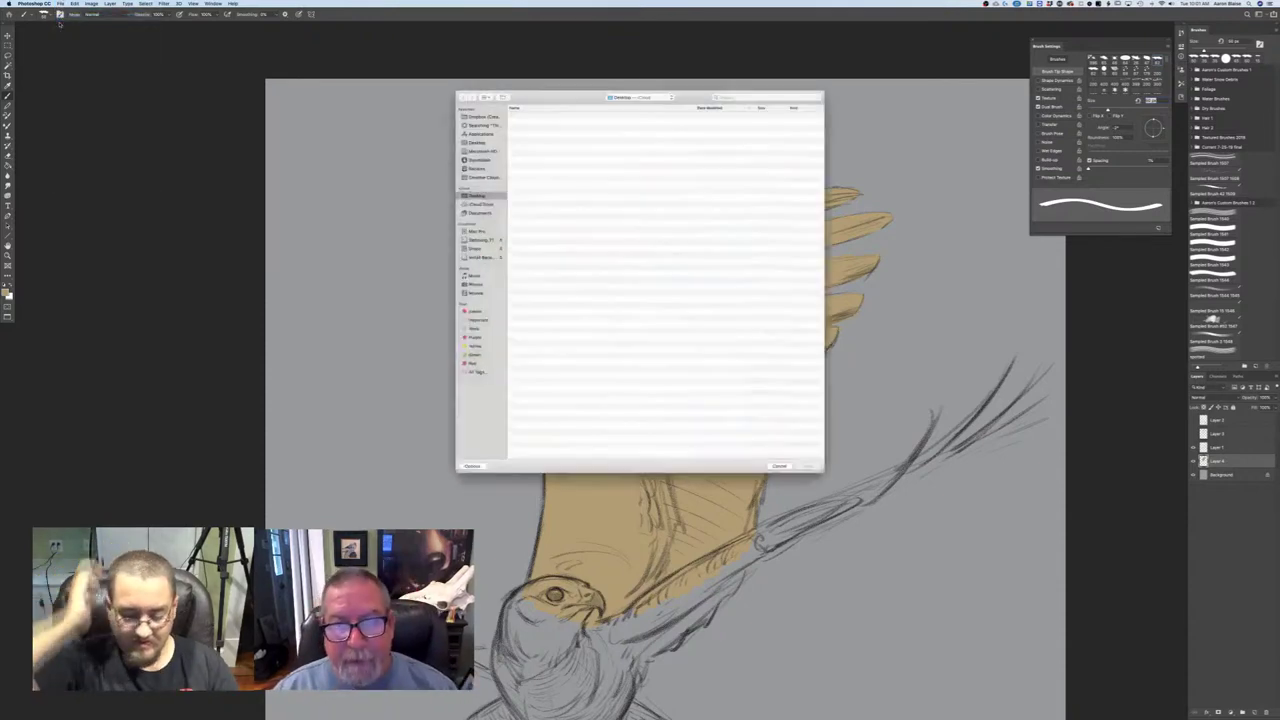
key(o)
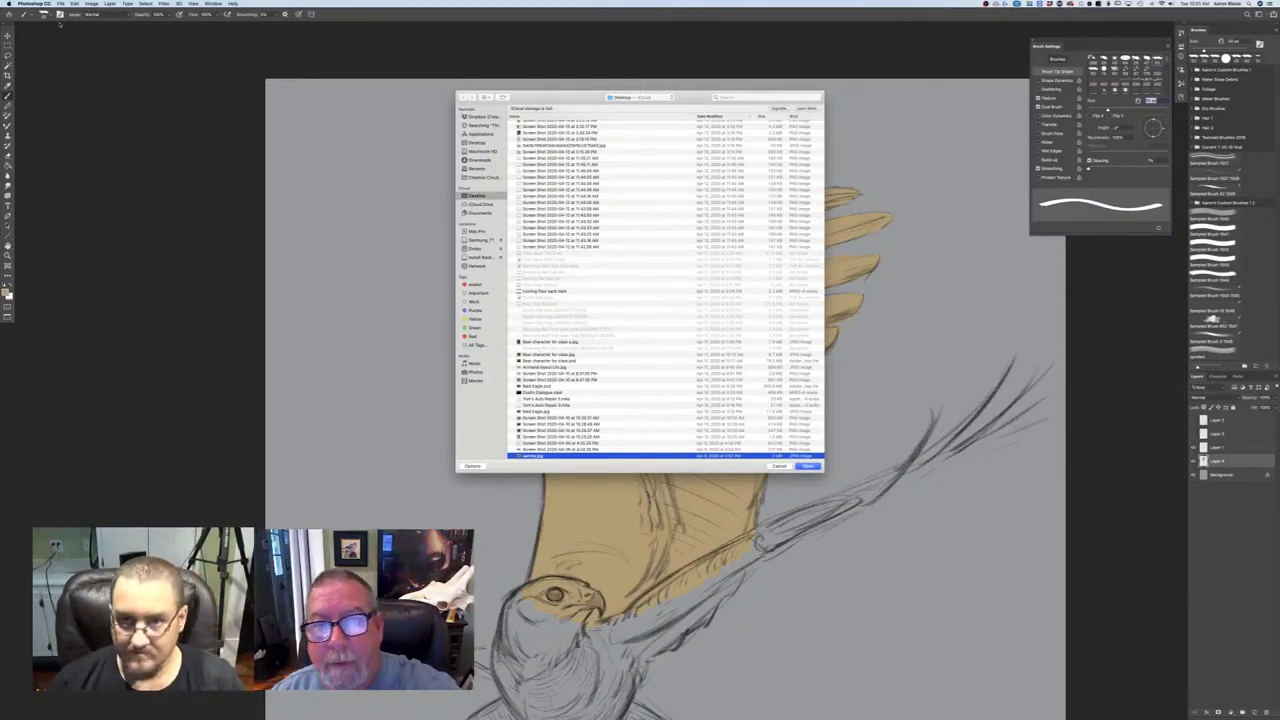
click(724, 98)
text(falco)
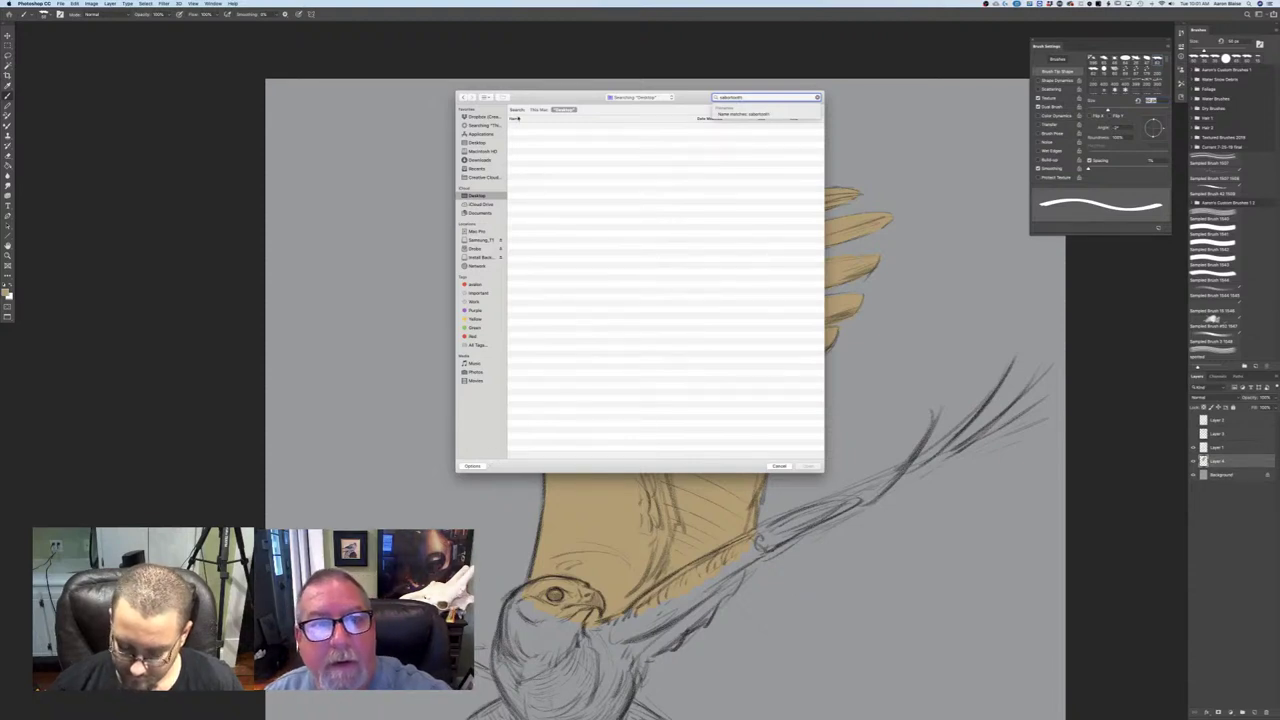
click(537, 110)
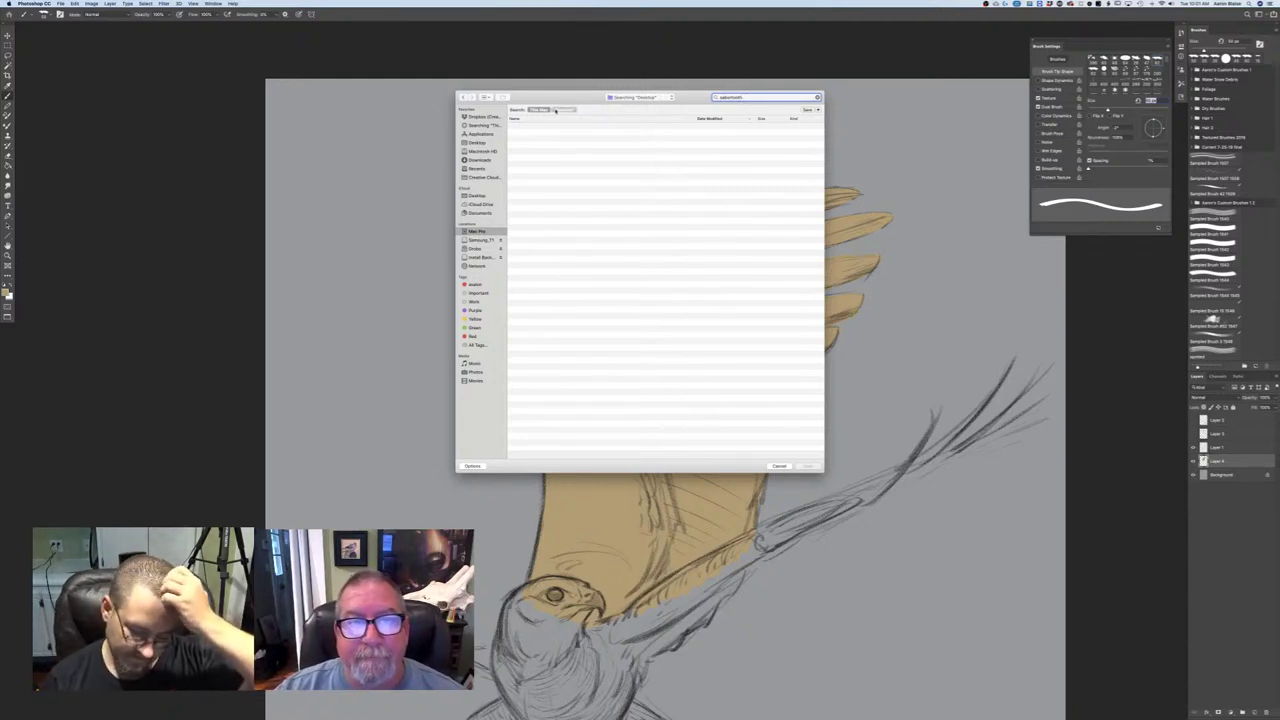
mouse_move(743, 97)
mouse_down()
mouse_move(724, 97)
mouse_move(746, 98)
mouse_up()
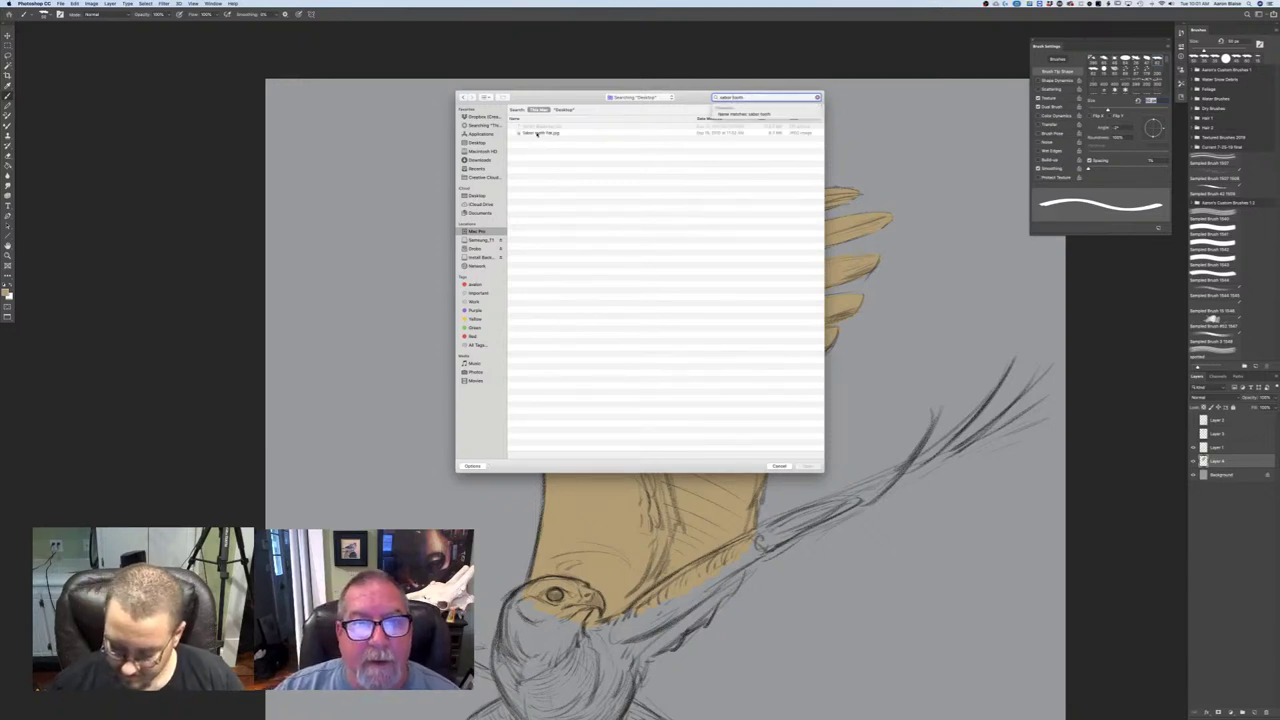
click(540, 133)
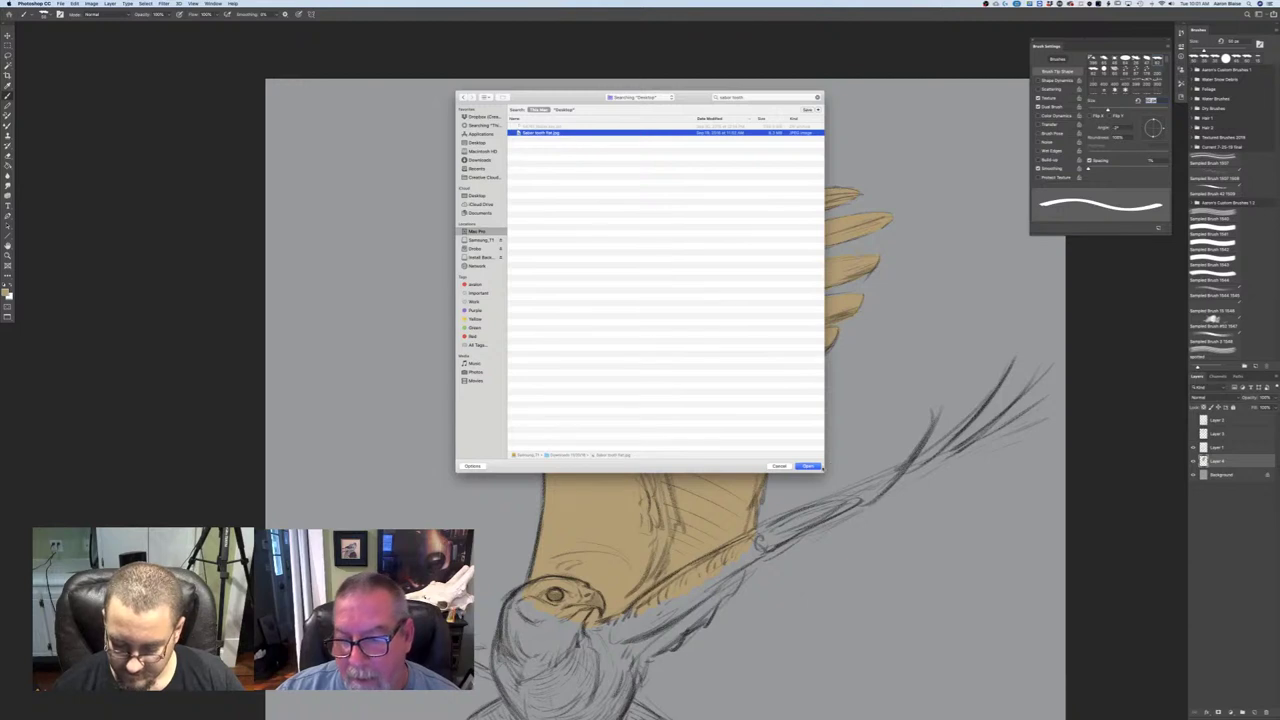
click(808, 467)
click(806, 466)
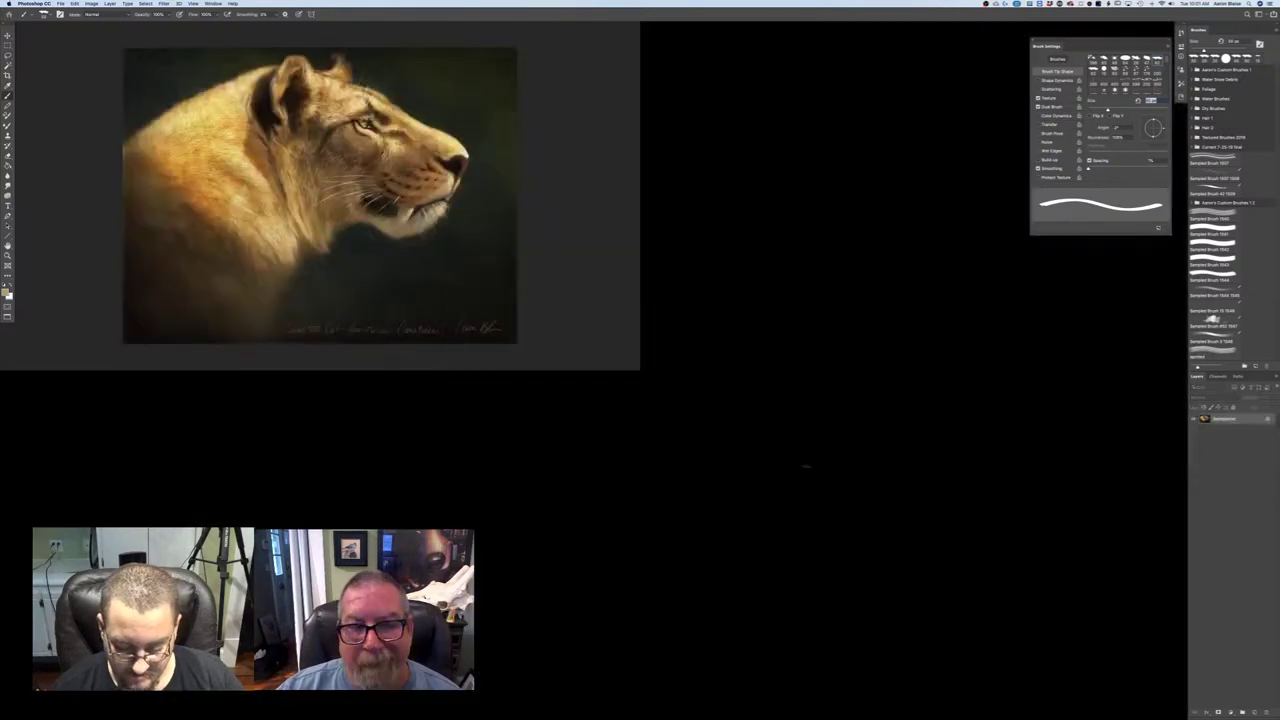
- Examine the saber-tooth cat painting in different screen modes and at a reduced size, ending in a windowed view
key(f)
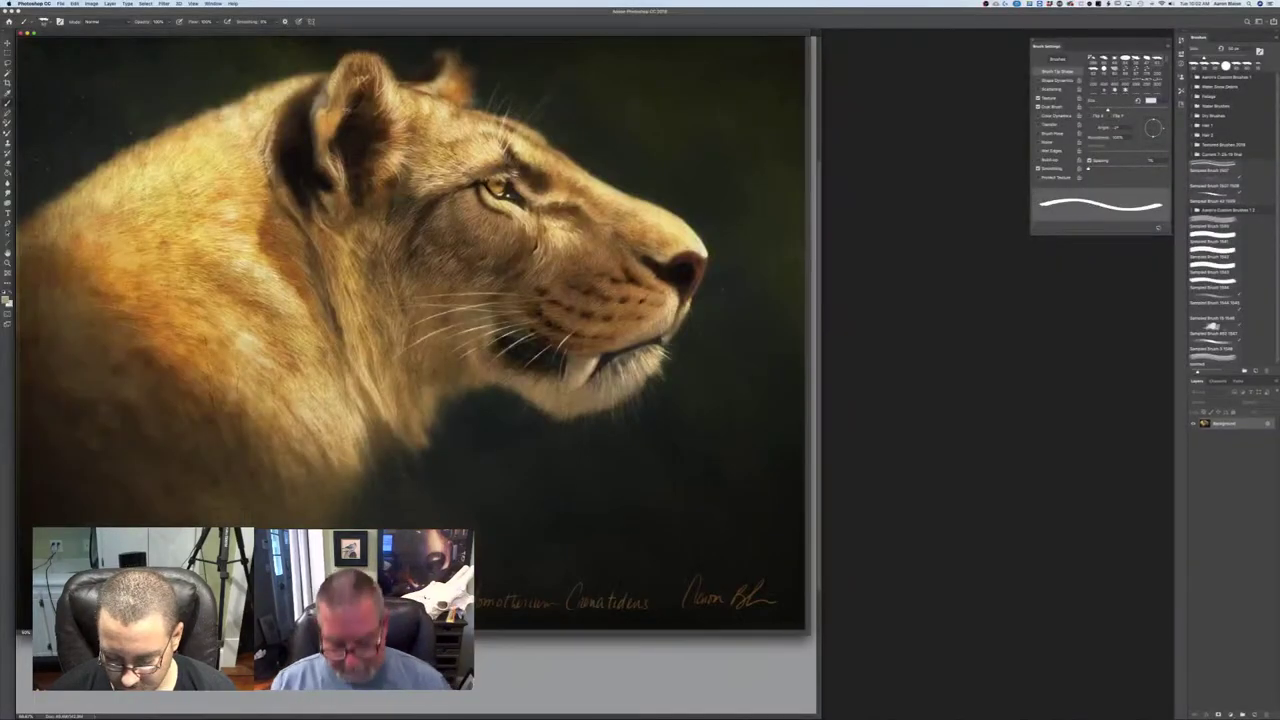
key(f)
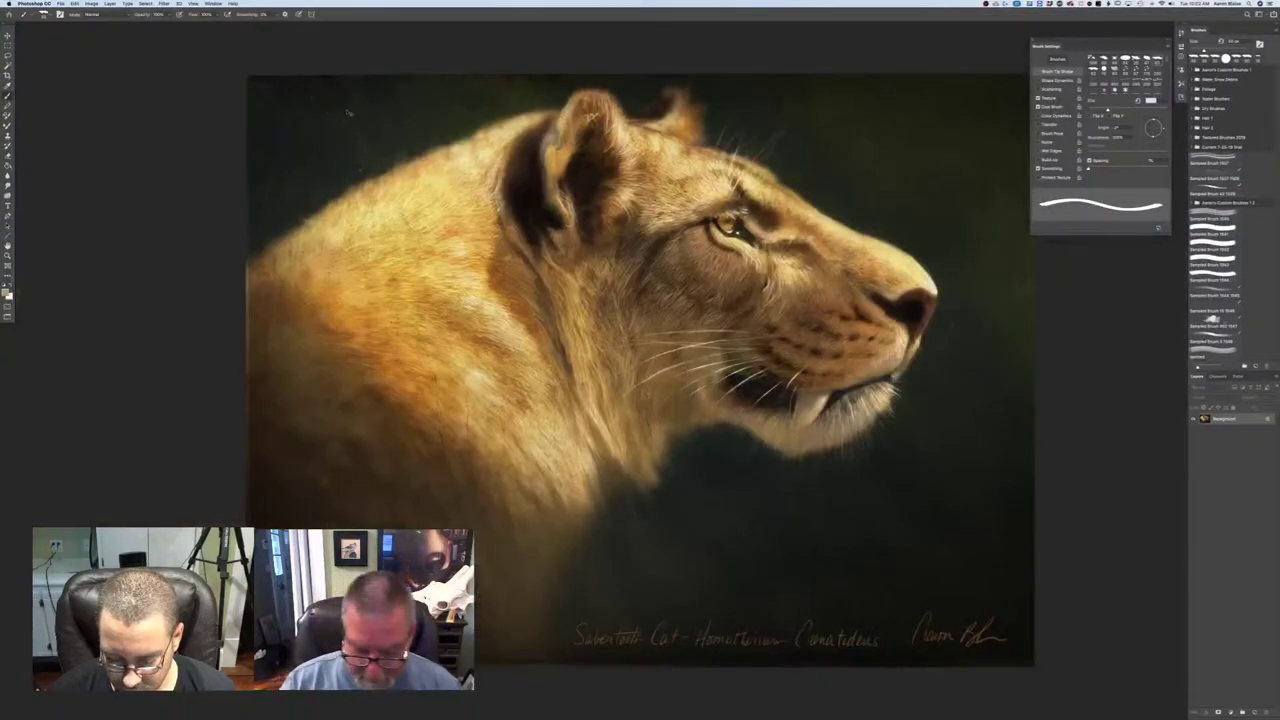
key(super+minus)
key(super+minus)
key(f)
key(f)
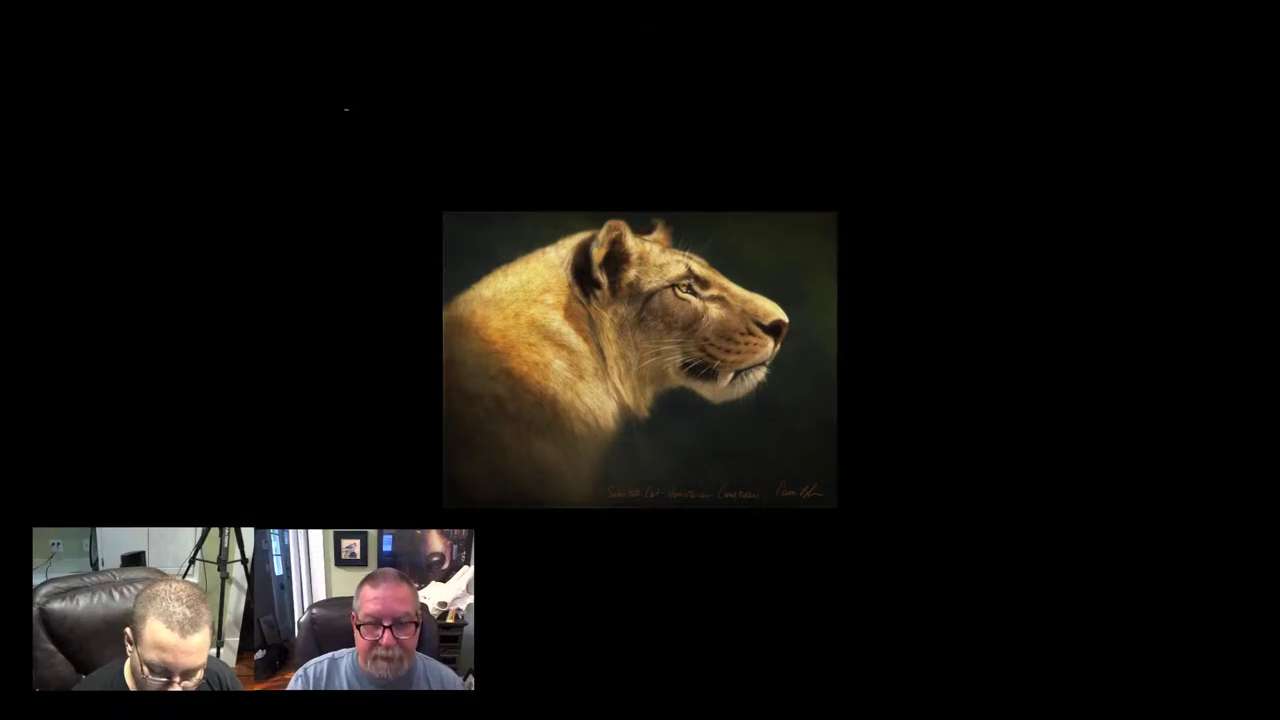
key(f)
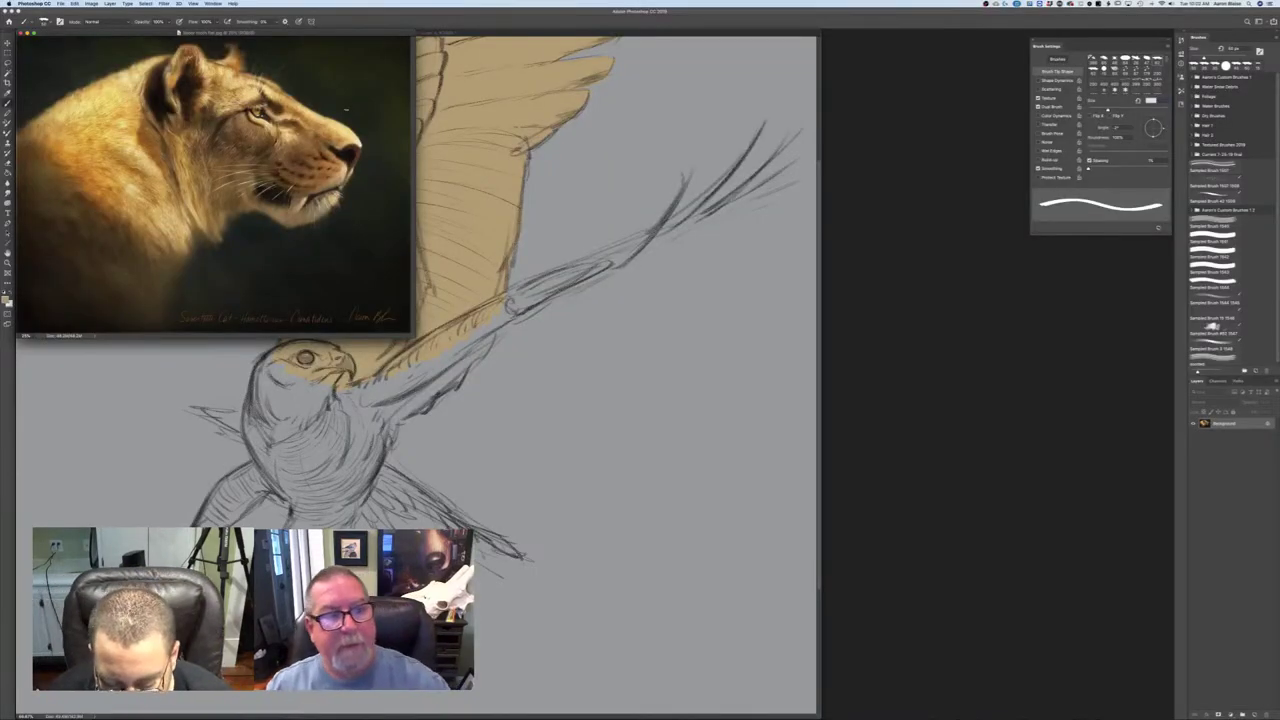
- Bring the hawk drawing back to the front, show it full screen and reselect the Brush tool
click(570, 345)
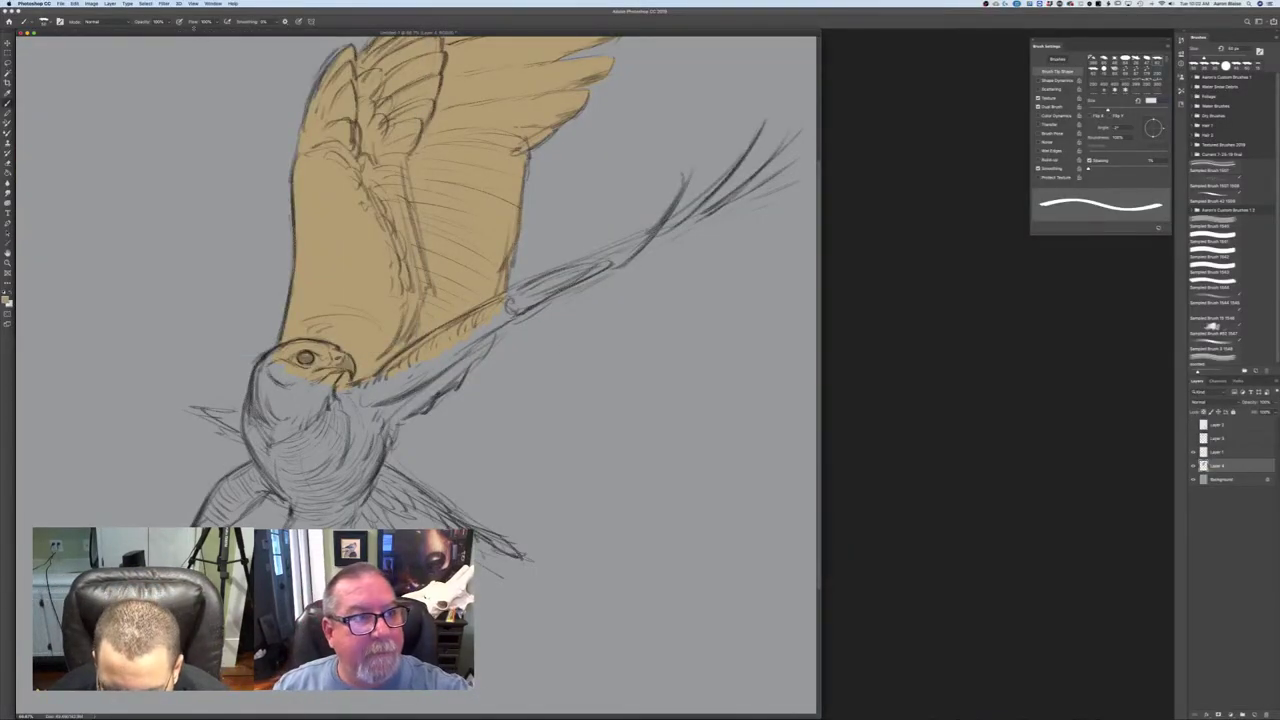
drag(360, 32, 614, 67)
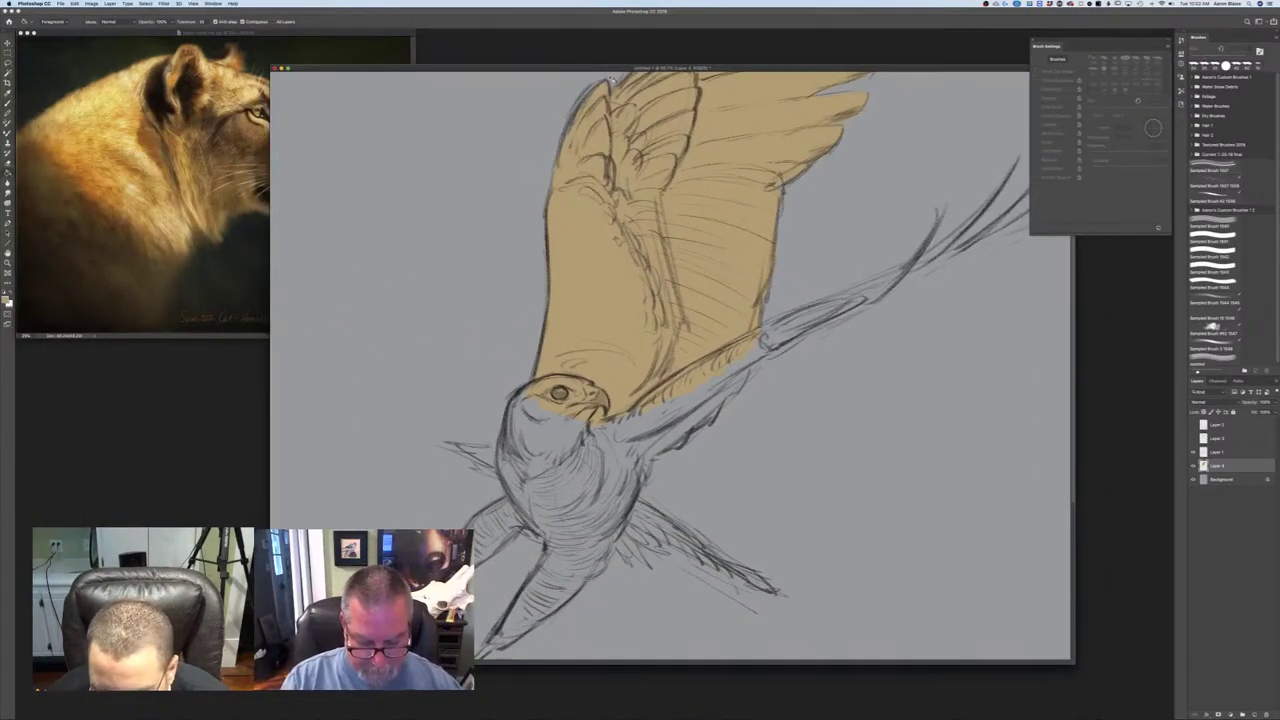
key(f)
key(b)
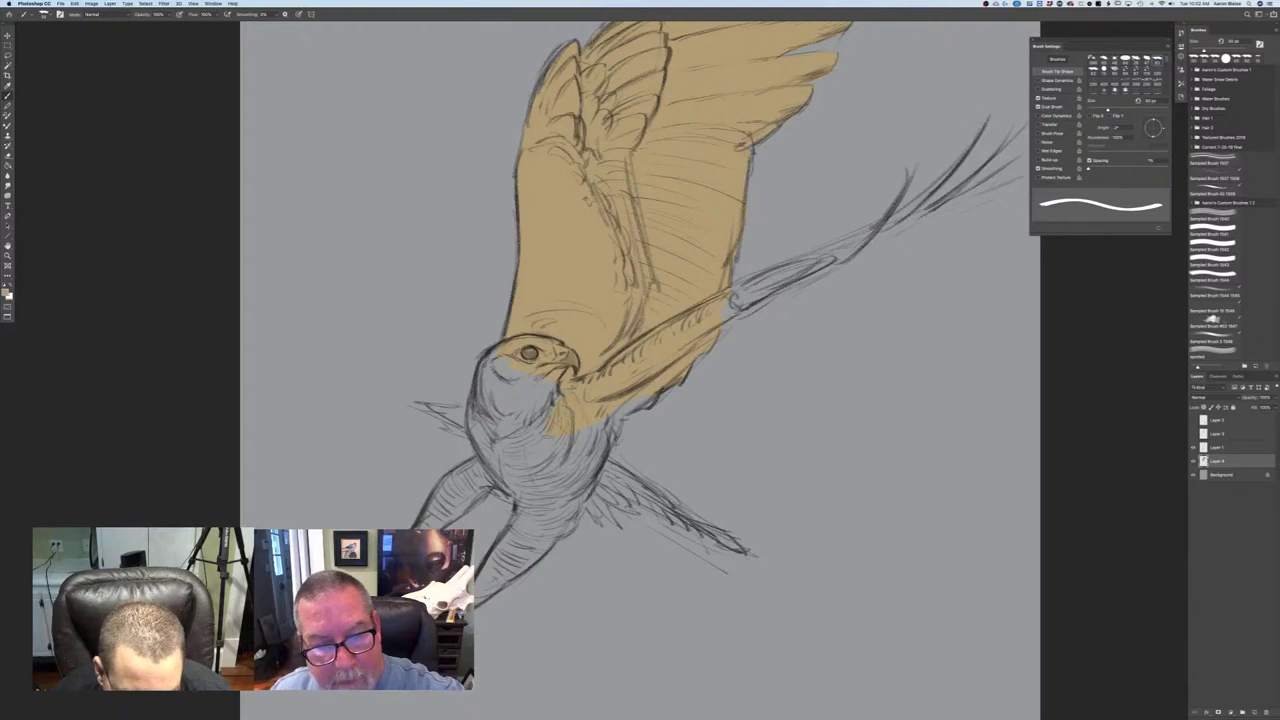
- With a larger brush, block in flat tan over the lower face, neck, breast and small feather tip behind the body
mouse_move(552, 430)
mouse_down()
mouse_move(546, 384)
mouse_move(534, 430)
mouse_move(526, 398)
mouse_move(492, 376)
mouse_move(508, 408)
mouse_up()
key(bracketright)
key(bracketright)
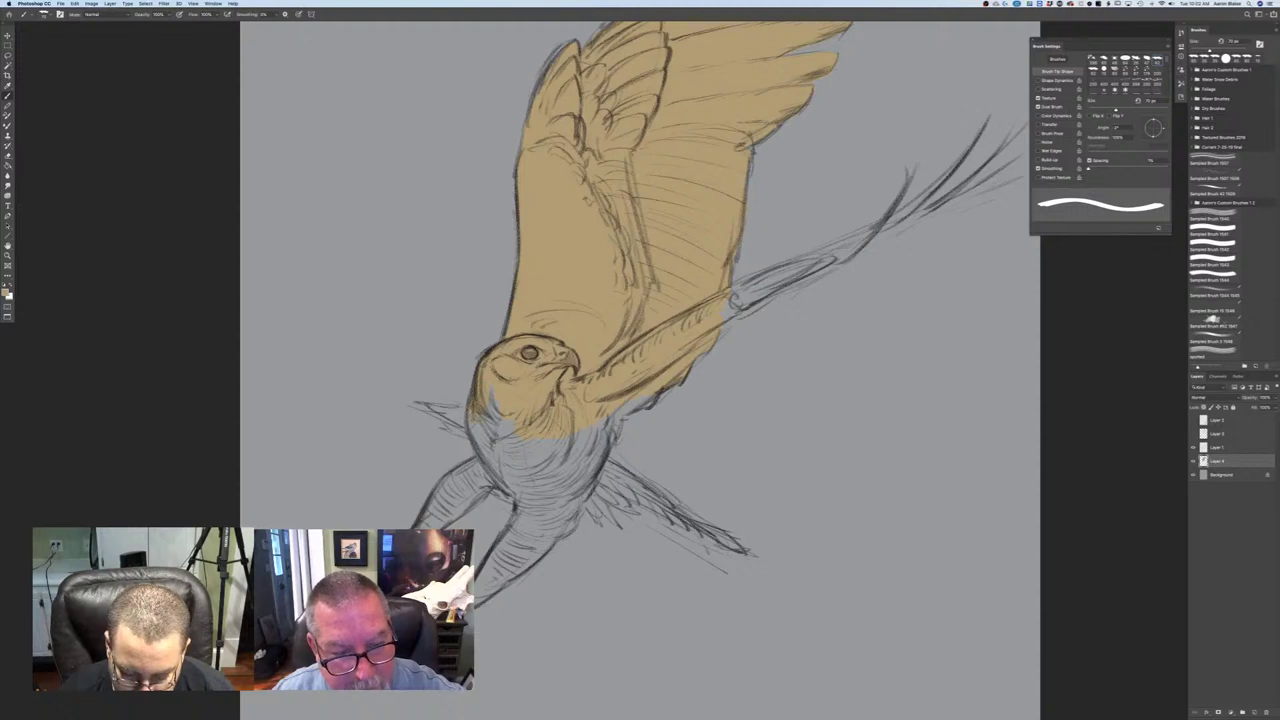
drag(467, 415, 455, 410)
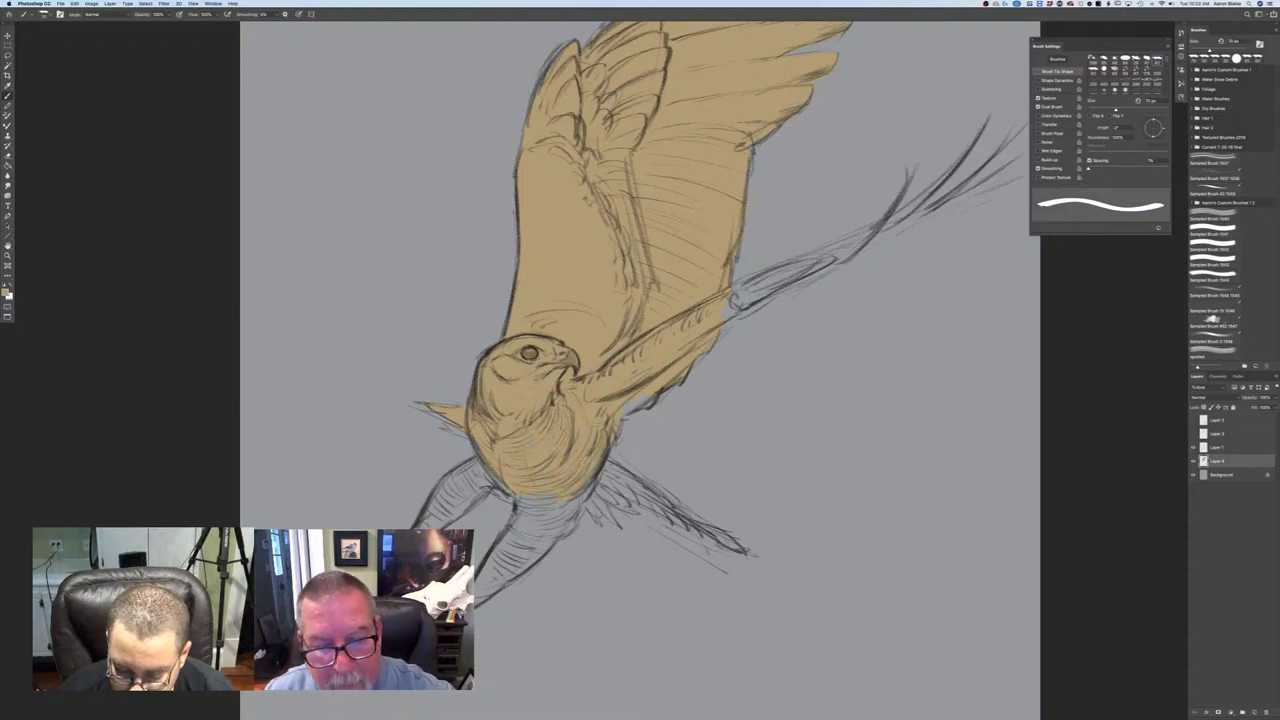
- Extend the flat tan along the outstretched wing's arm and down the main tail feathers
right_click(698, 326)
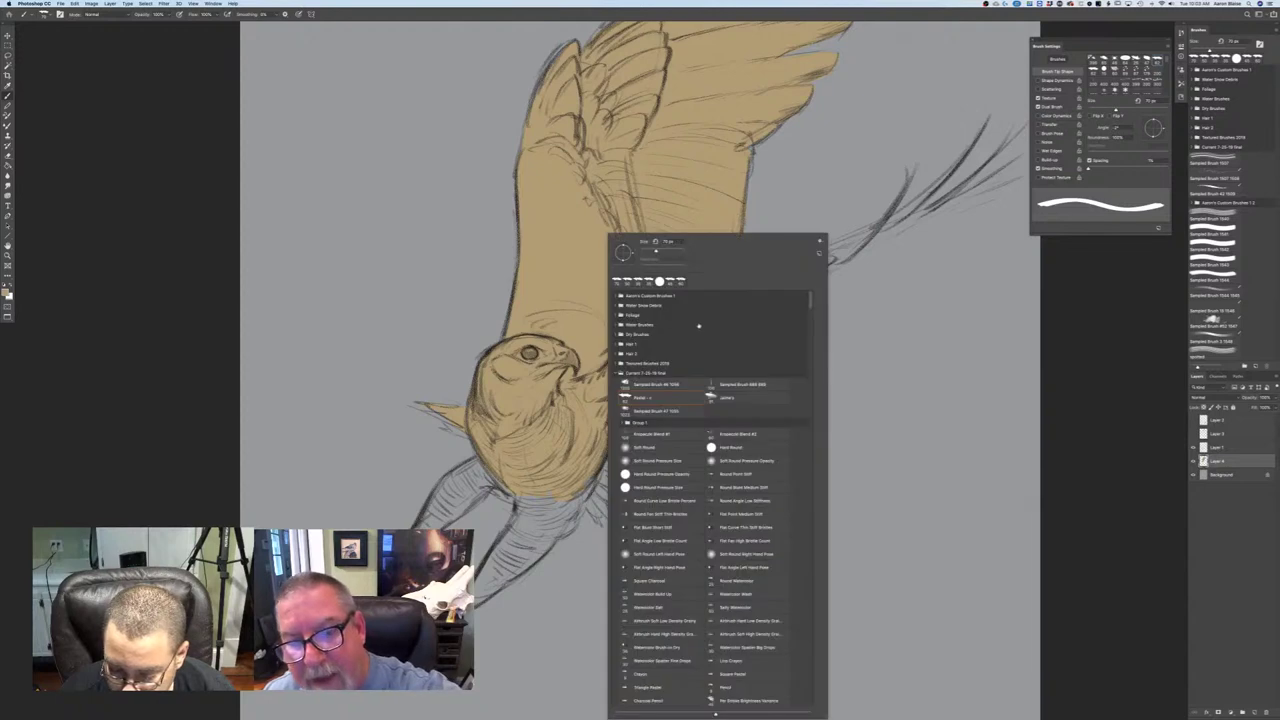
click(842, 242)
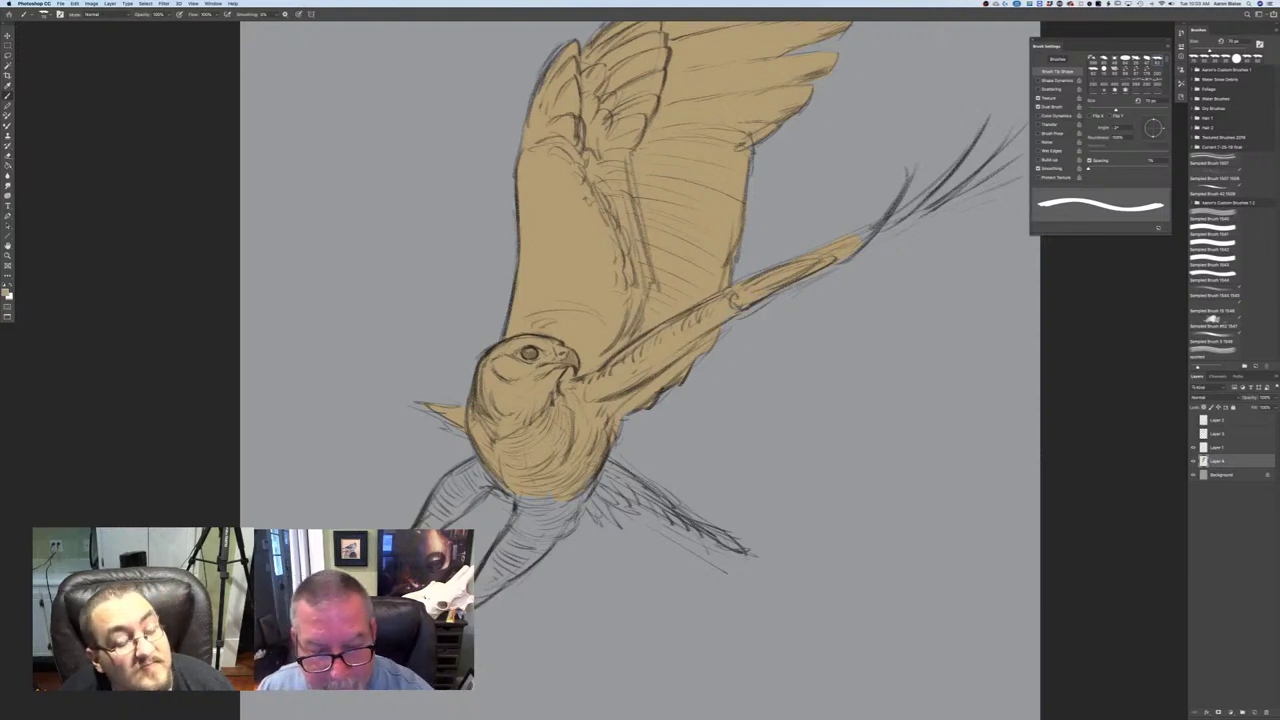
drag(640, 488, 738, 548)
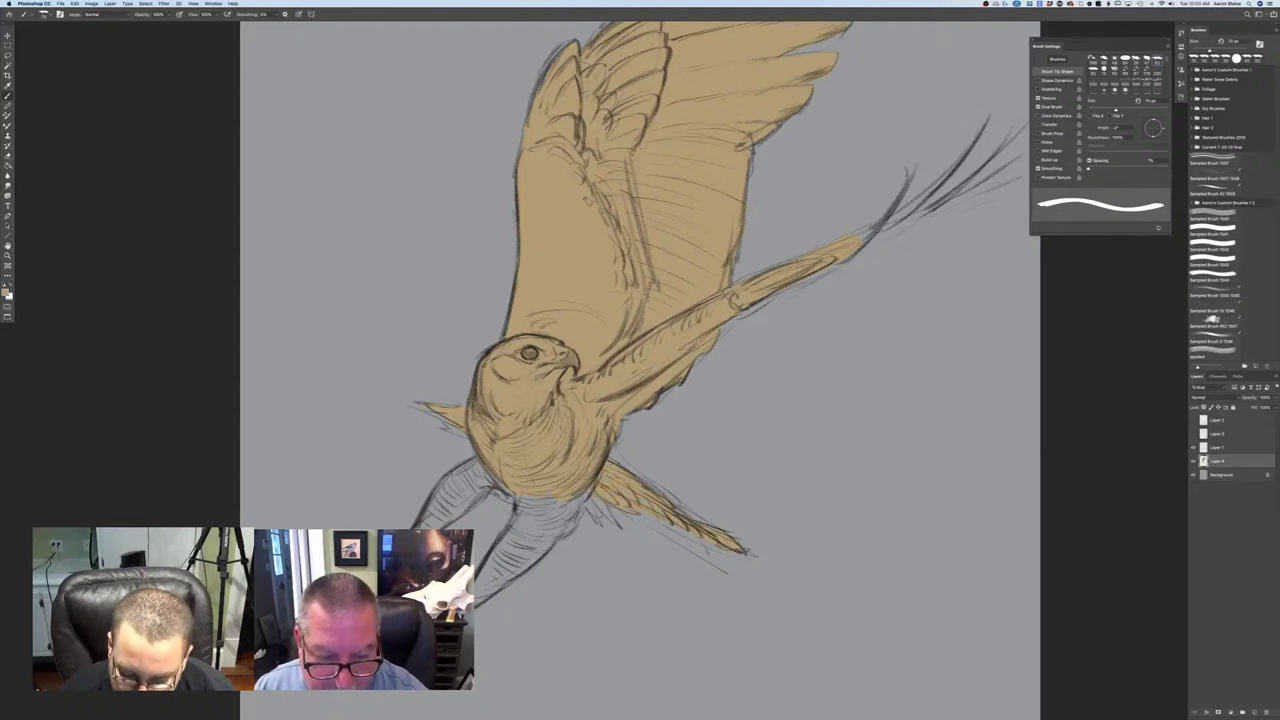
- Turn on pressure-controlled brush size and fill the hawk's legs and feet with flat tan
click(299, 15)
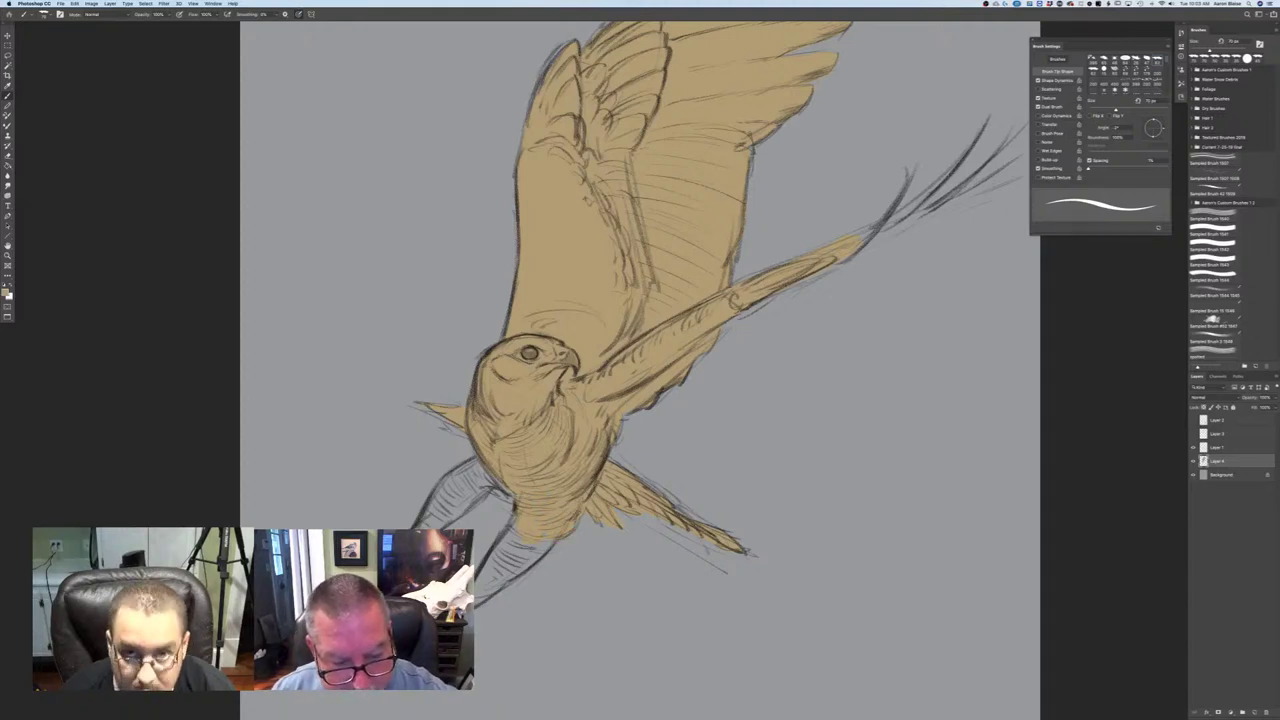
mouse_move(518, 515)
mouse_down()
mouse_move(513, 540)
mouse_move(530, 553)
mouse_move(497, 571)
mouse_up()
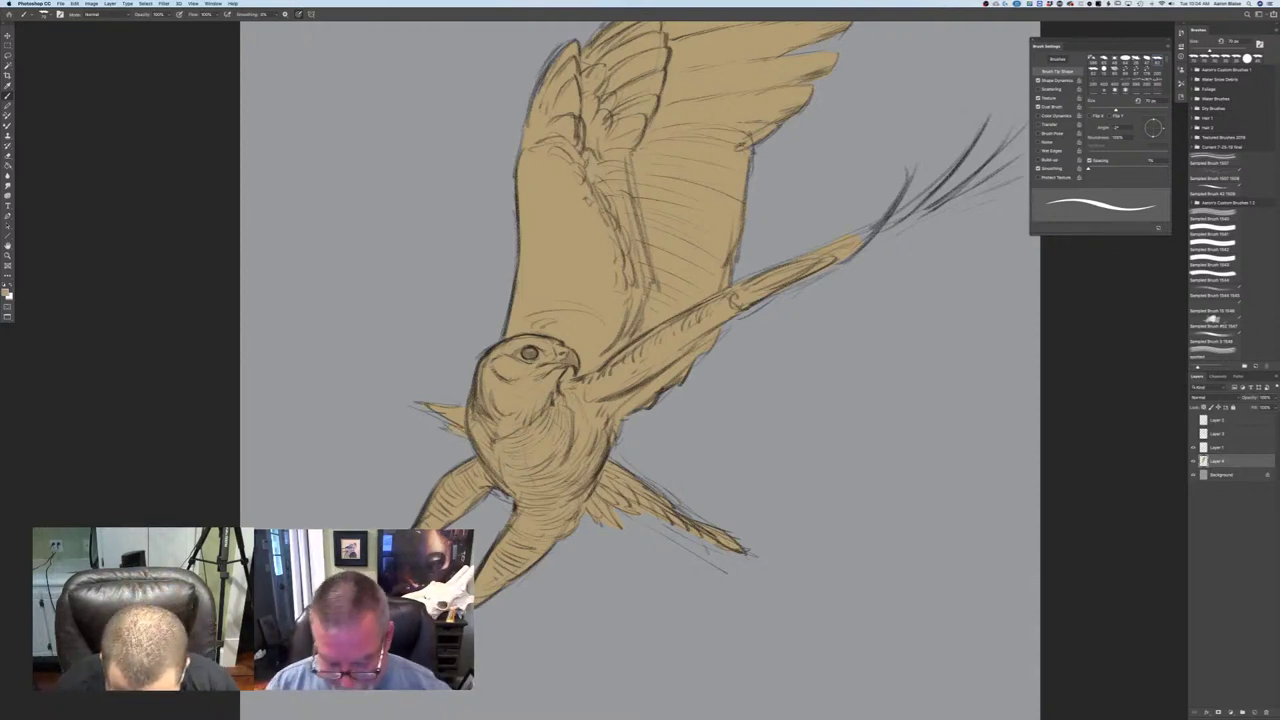
key(super+minus)
key(super+minus)
key(super+minus)
key(super+equal)
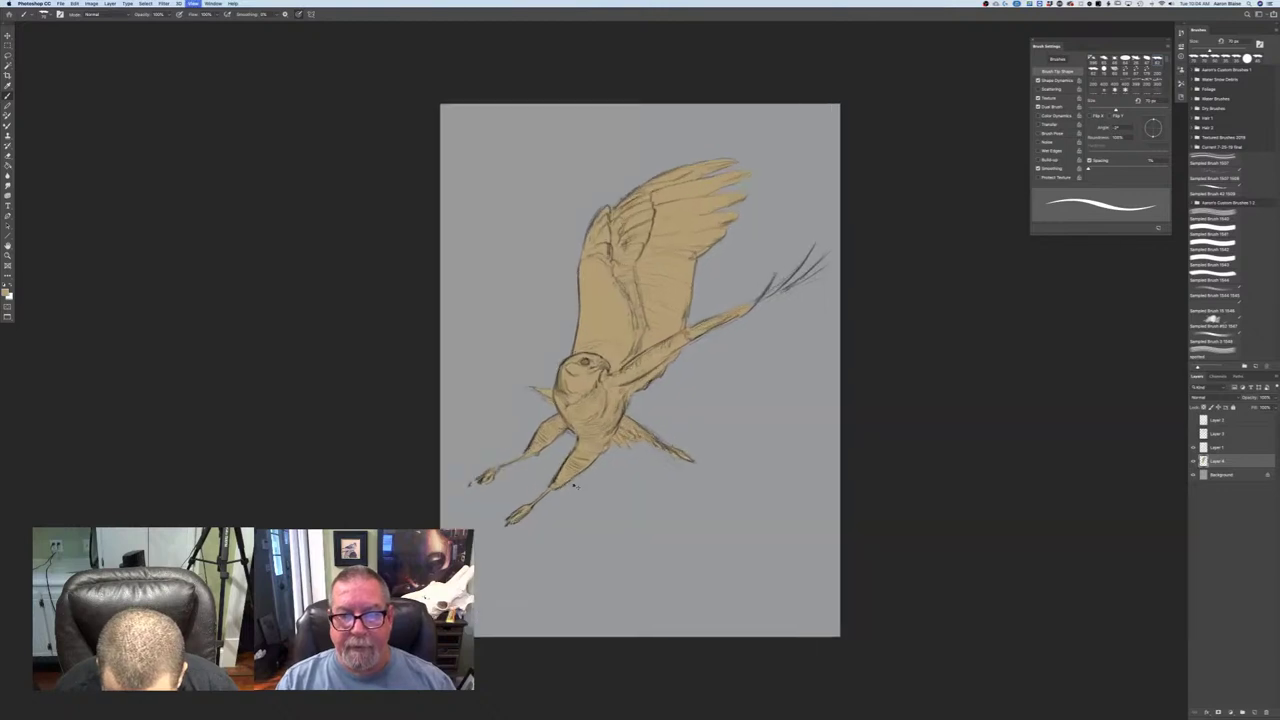
key(super+plus)
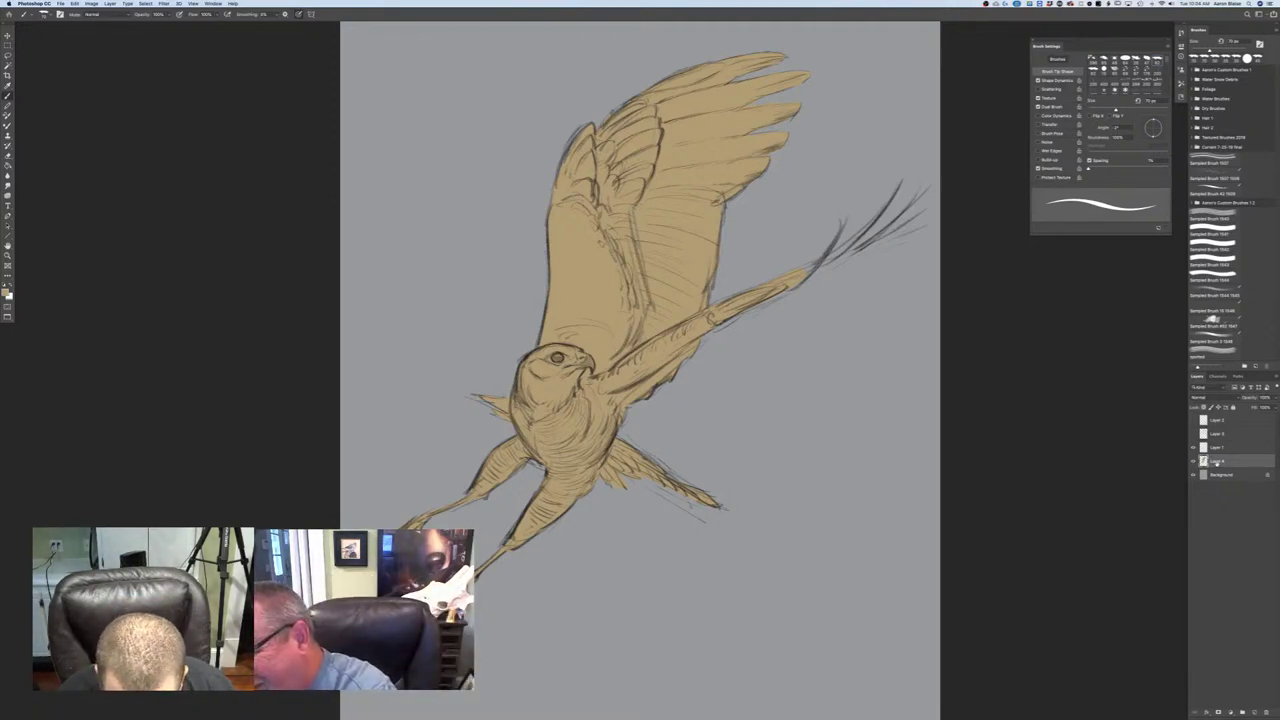
- Duplicate the flat tan layer, lock the copy, and set the foreground colour to a pale beige
drag(1216, 462, 1255, 712)
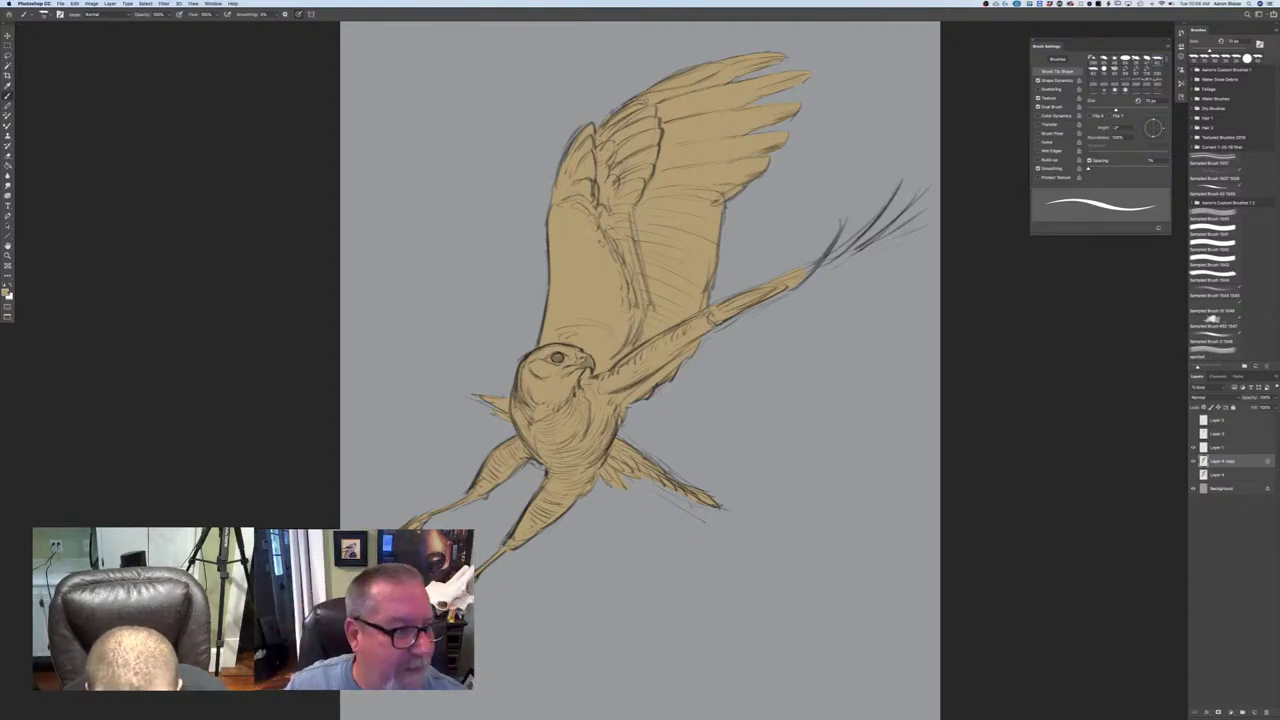
click(5, 292)
click(89, 197)
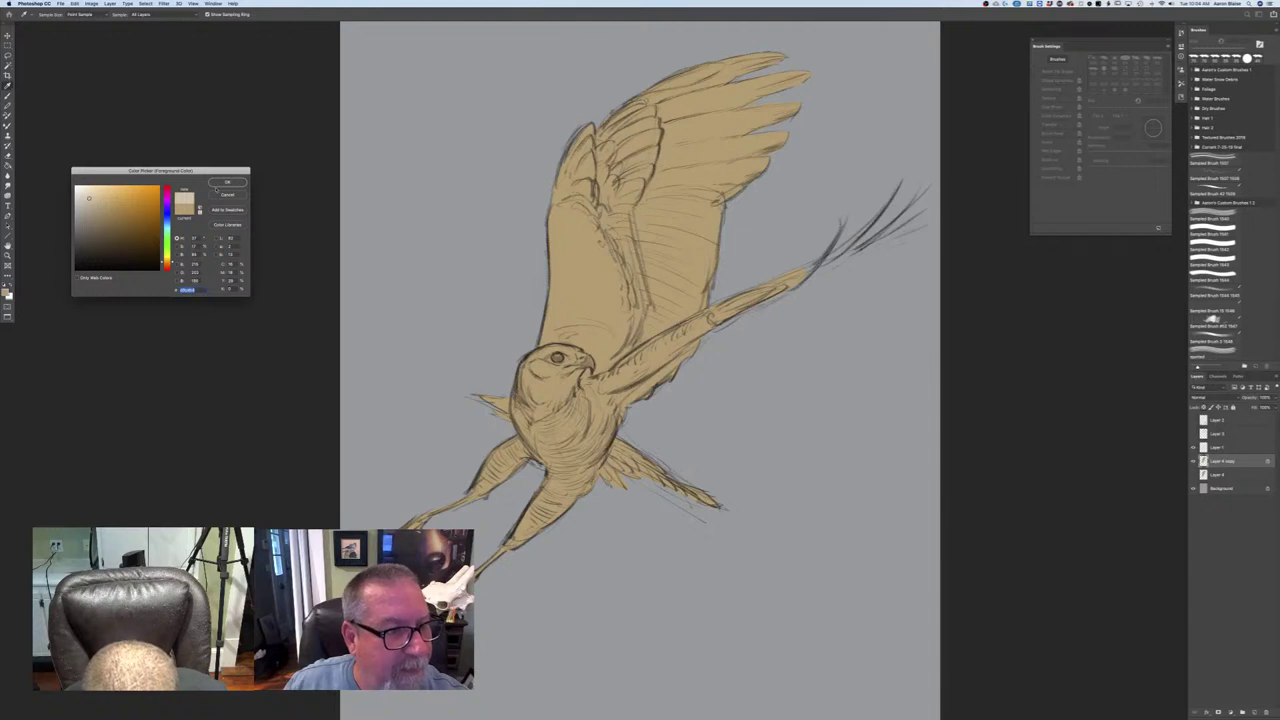
click(227, 182)
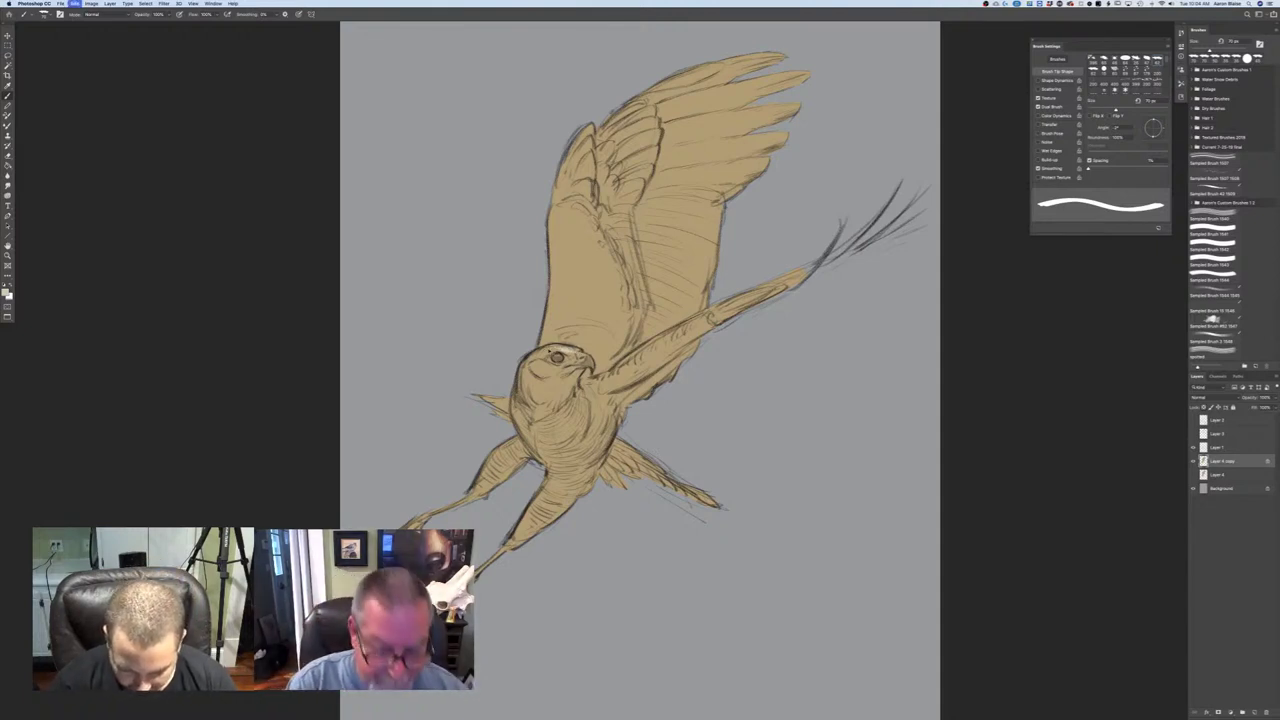
- Turn on pressure-controlled brush opacity and lightly brush pale beige onto the hawk's throat and upper breast
click(179, 15)
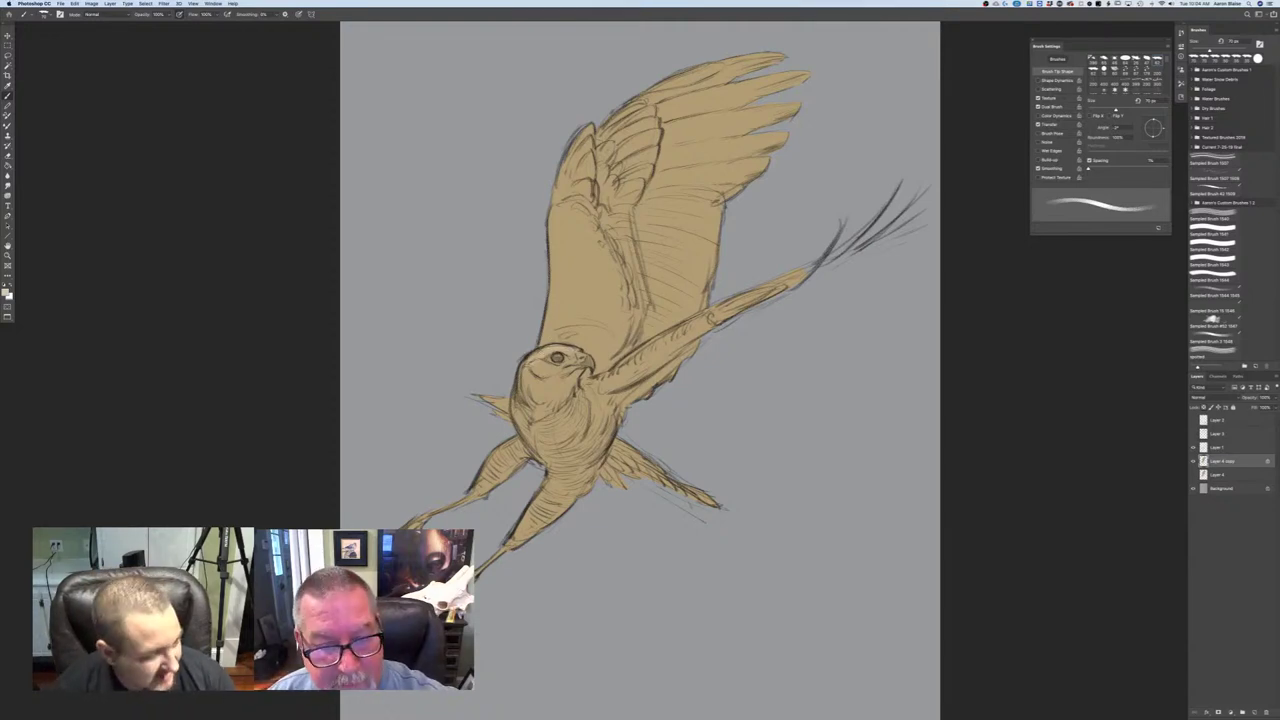
mouse_move(586, 380)
mouse_down()
mouse_move(585, 402)
mouse_move(555, 416)
mouse_up()
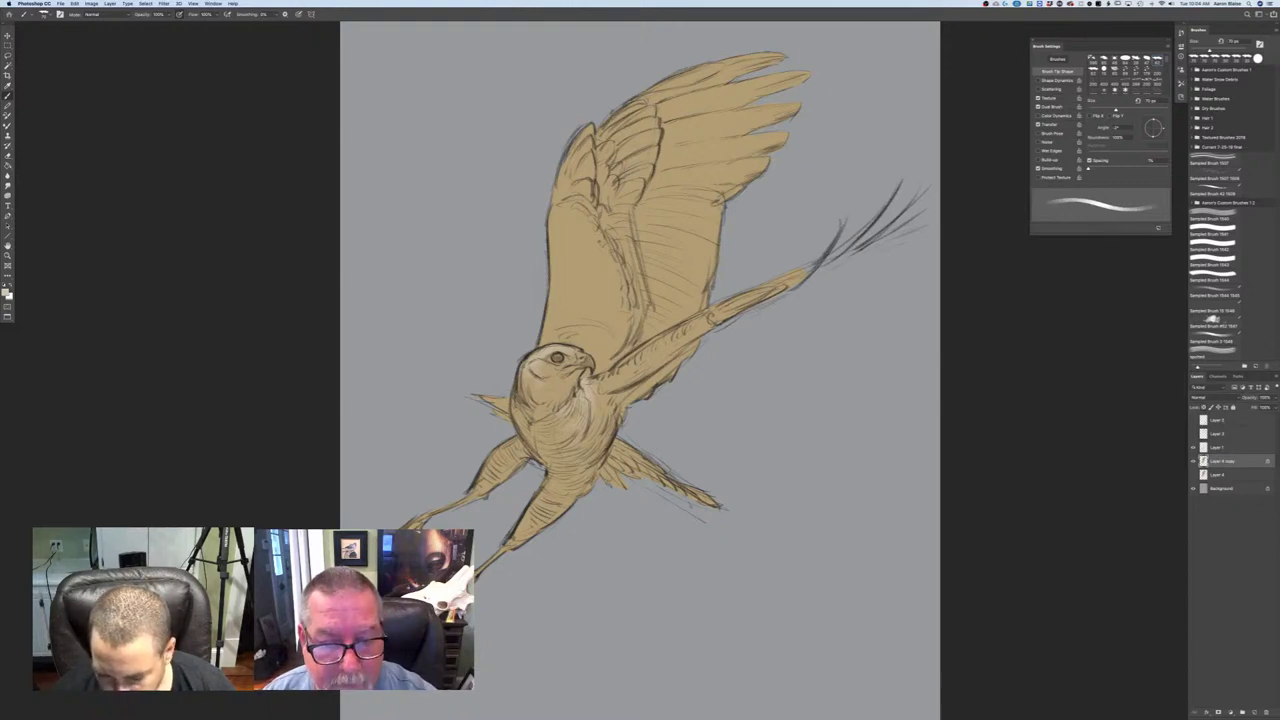
- With a smaller brush, paint the cere at the base of the beak golden yellow and the hooked tip dark slate blue
click(7, 292)
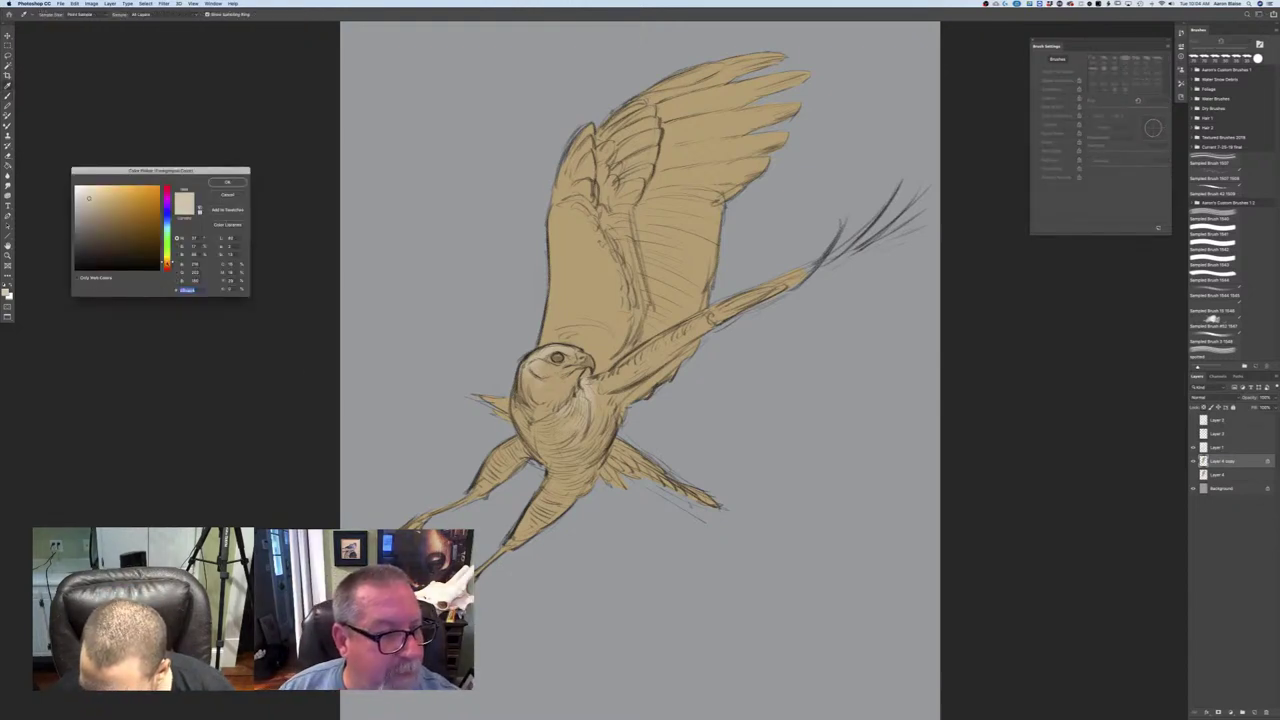
key(Return)
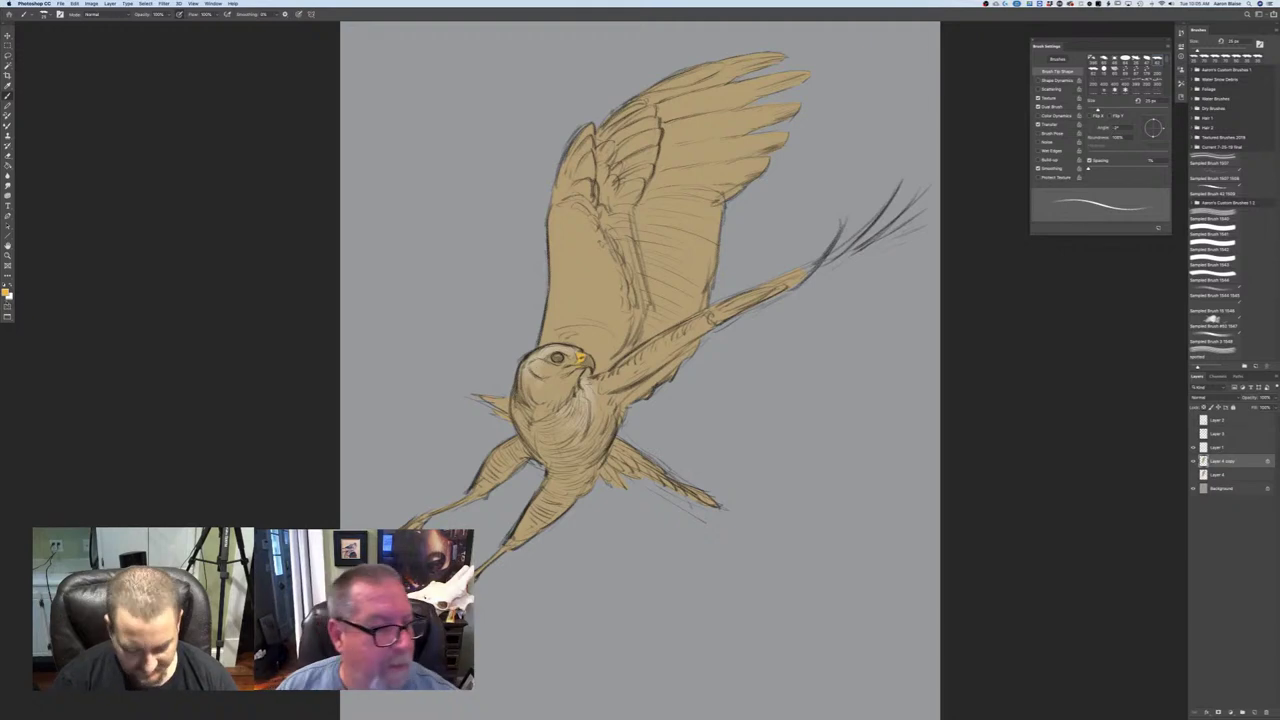
click(6, 291)
click(167, 221)
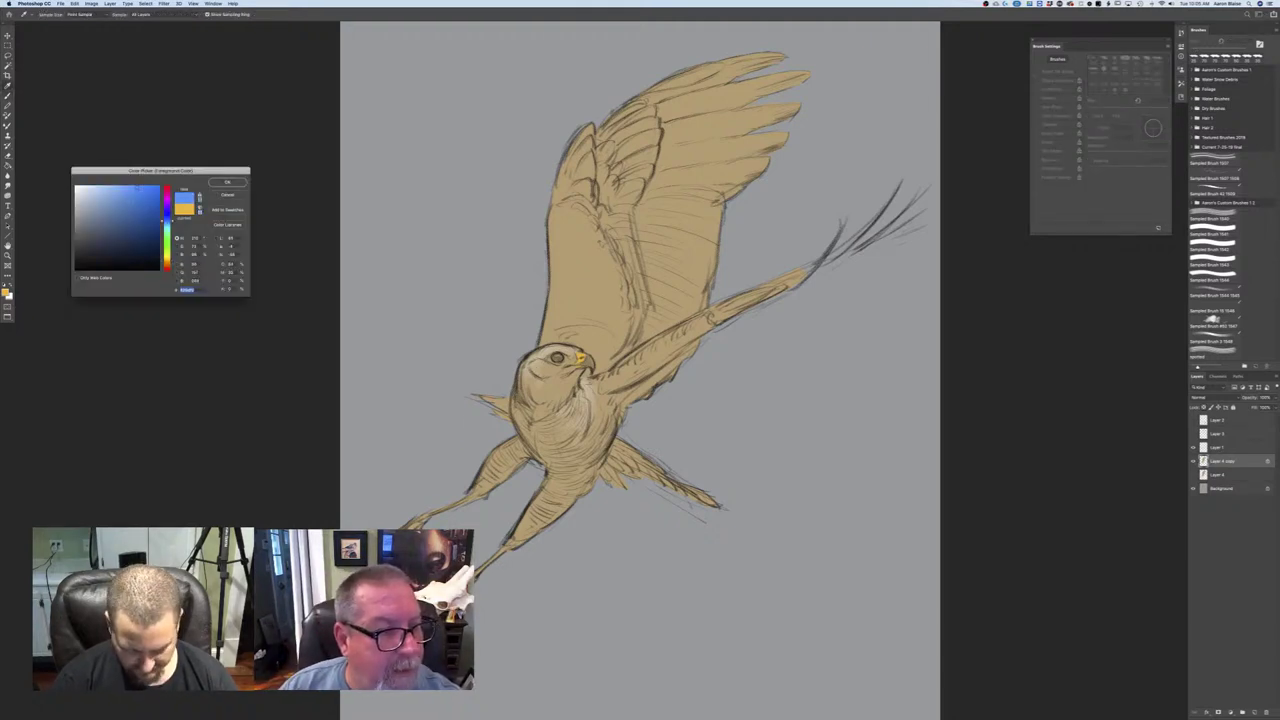
click(99, 226)
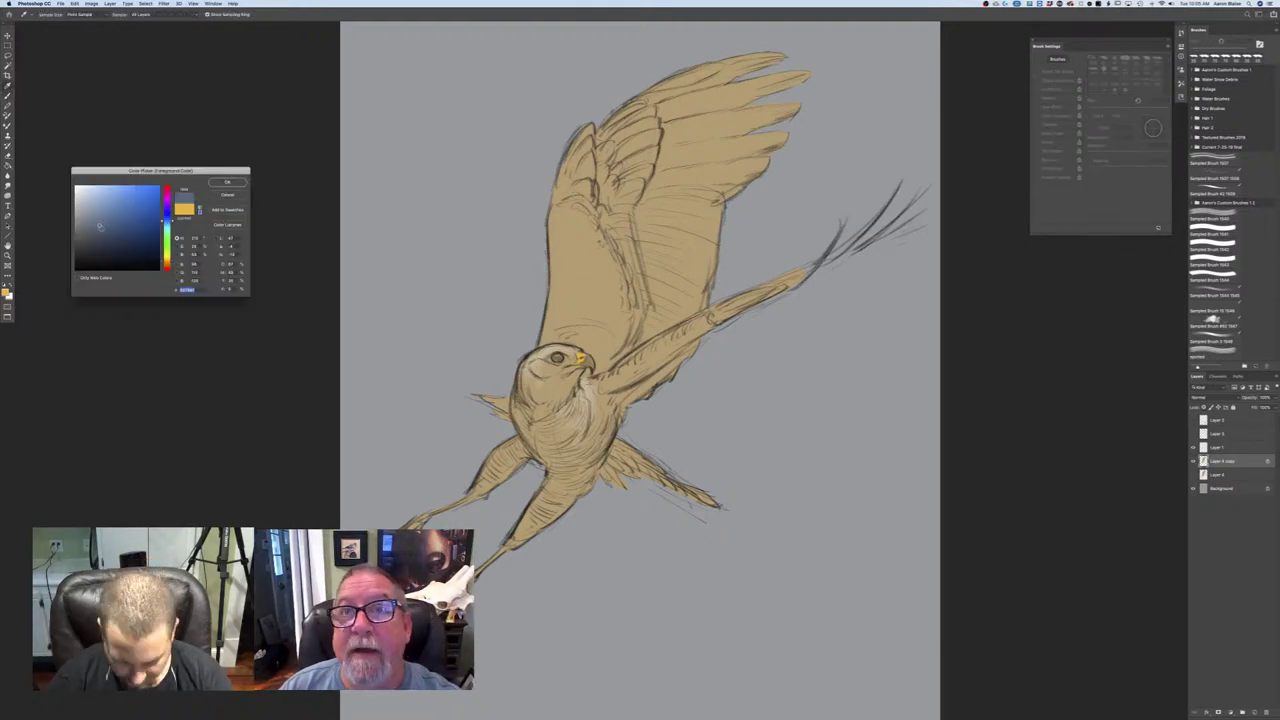
click(97, 234)
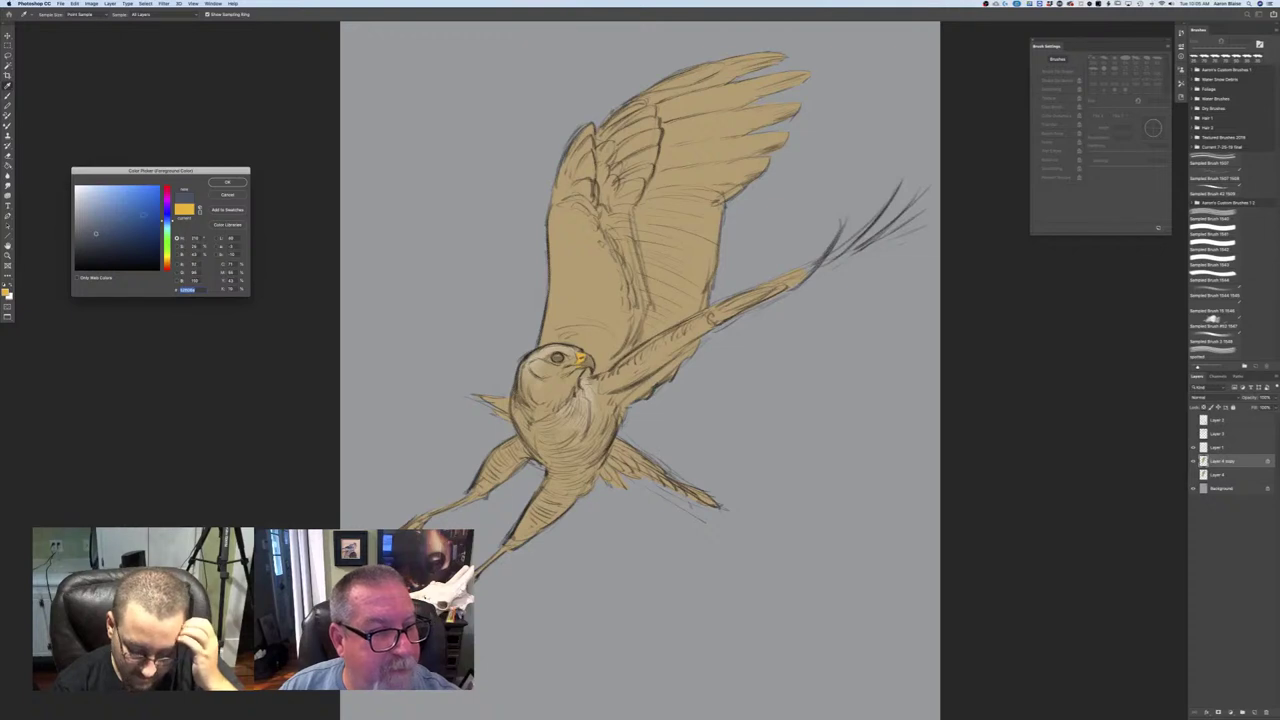
key(Return)
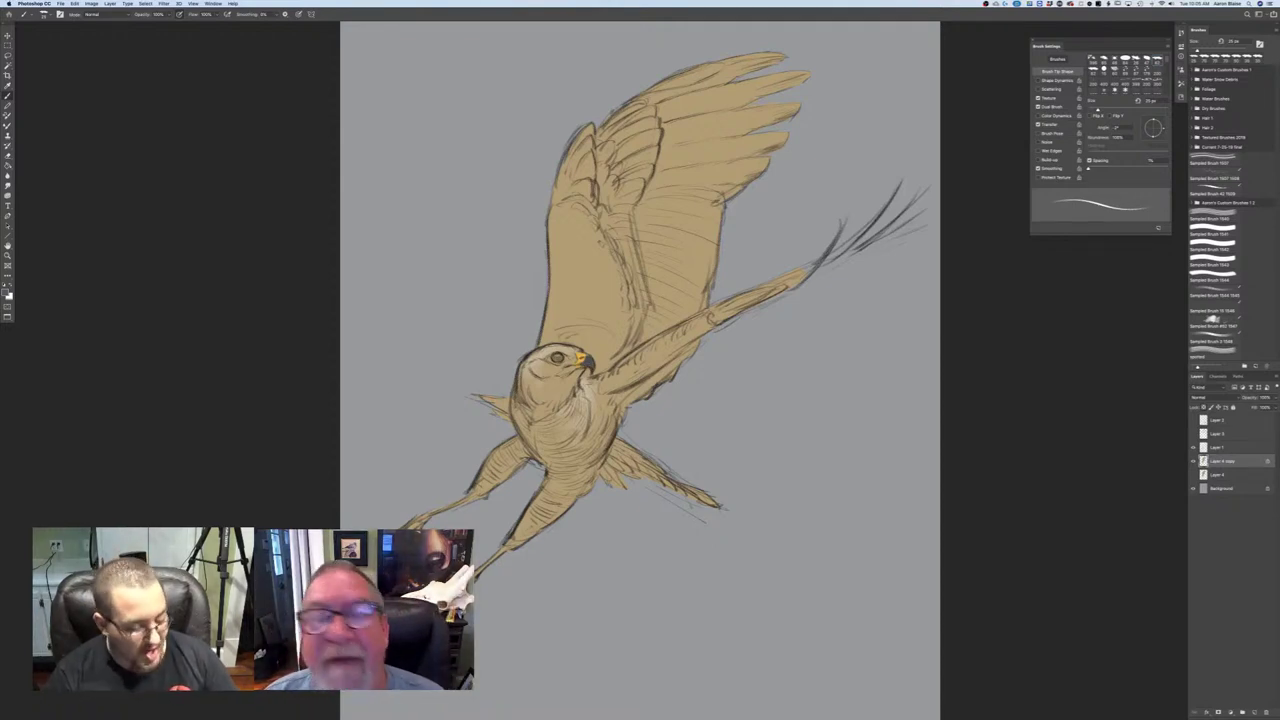
- Choose a very dark brown and paint the hawk's eye with it
click(7, 292)
click(166, 264)
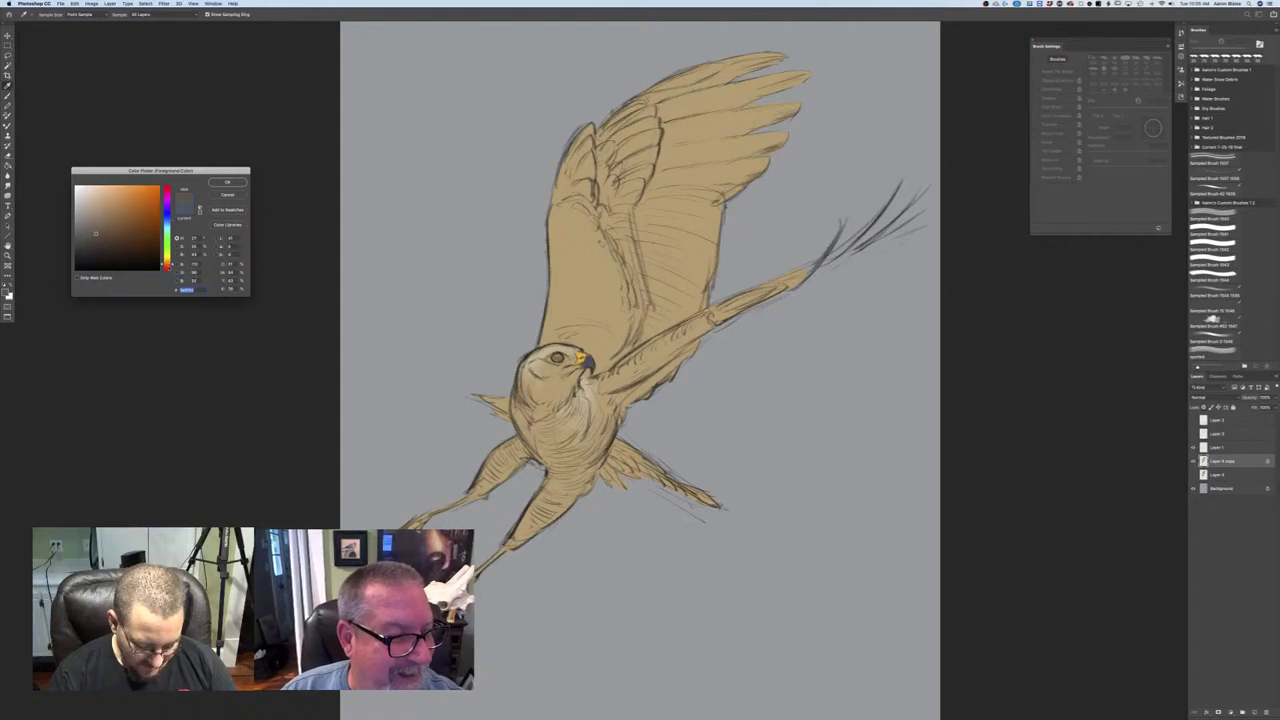
click(125, 250)
click(215, 185)
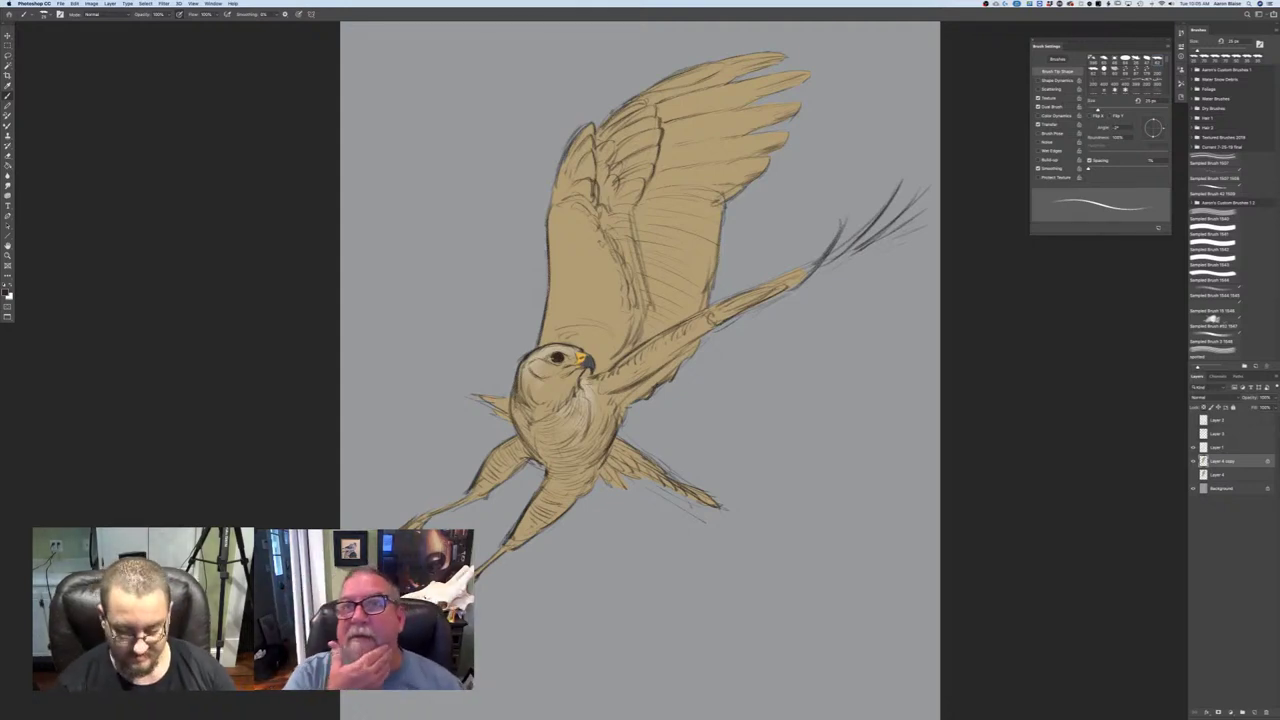
click(6, 290)
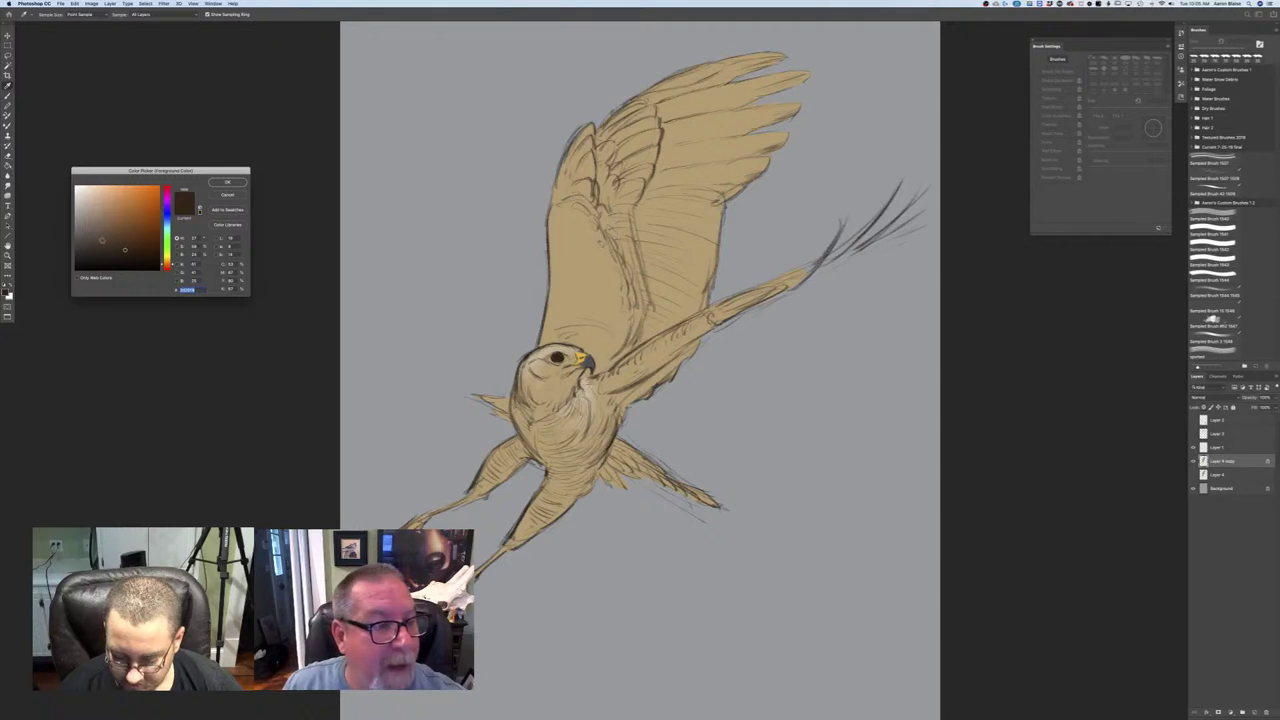
click(226, 197)
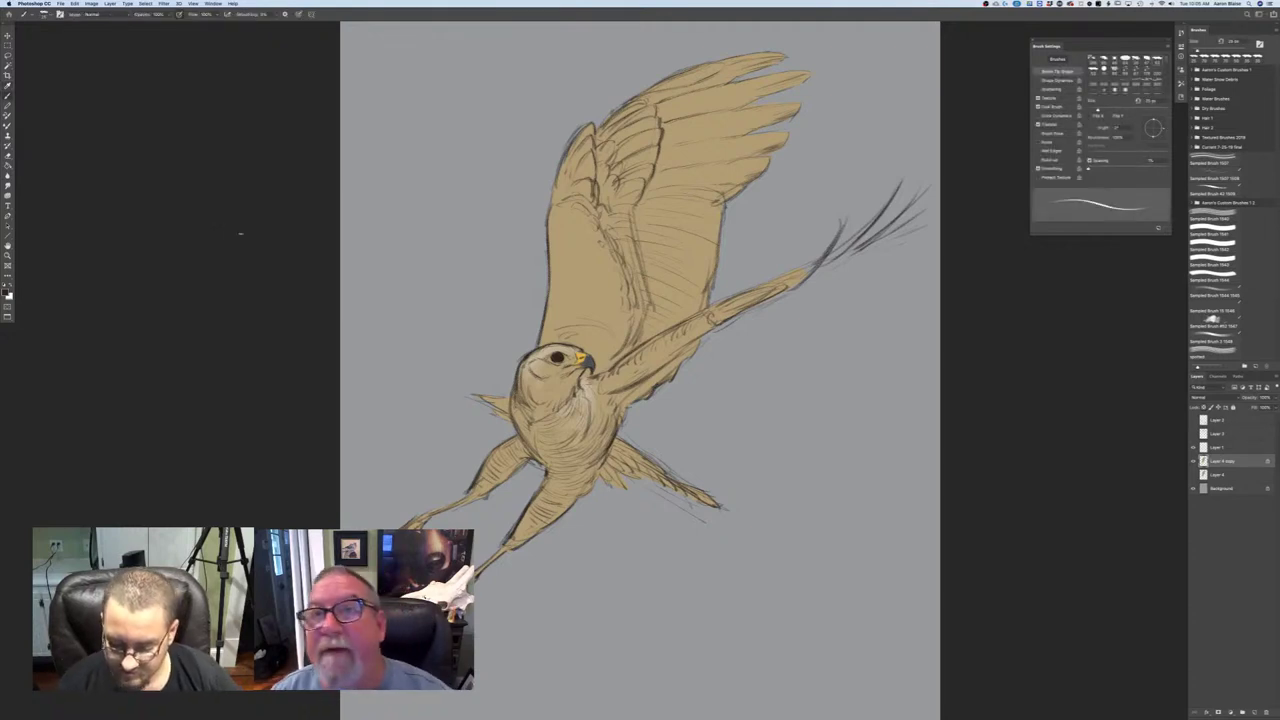
- Shade around the hawk's eye and face with a muted grey-brown and a slightly lighter brown
click(7, 284)
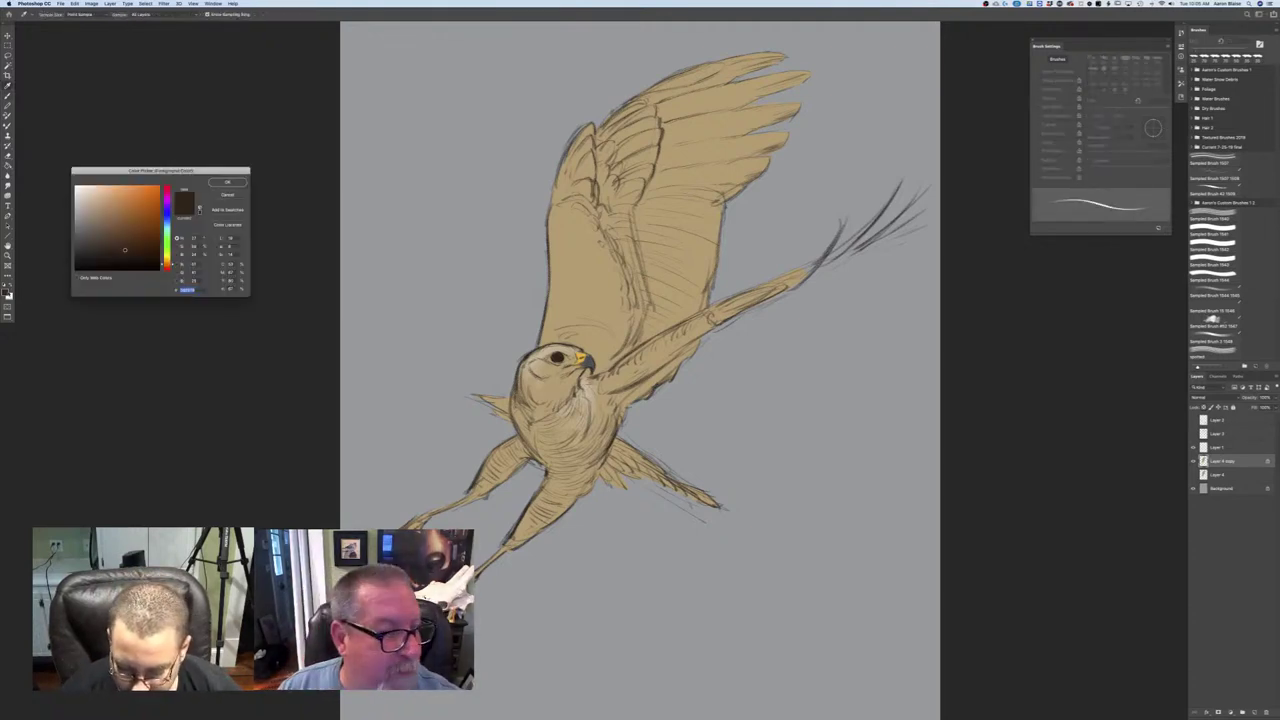
click(96, 234)
click(227, 182)
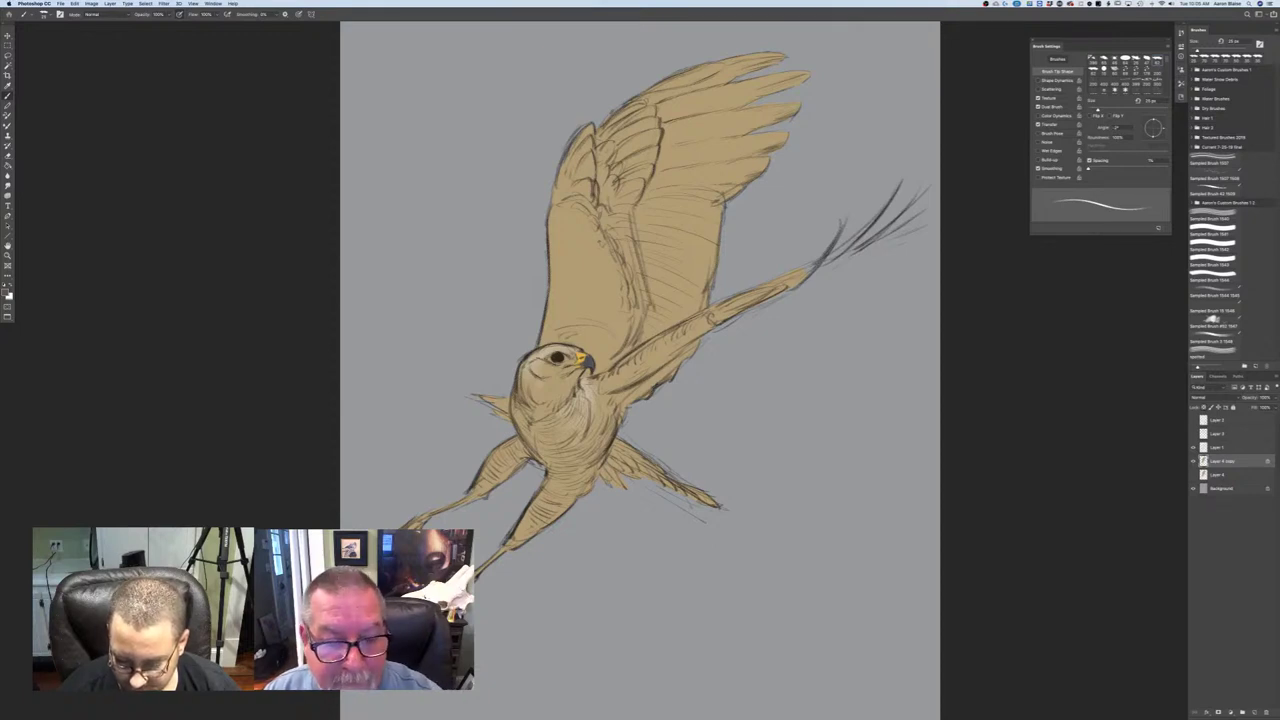
click(5, 293)
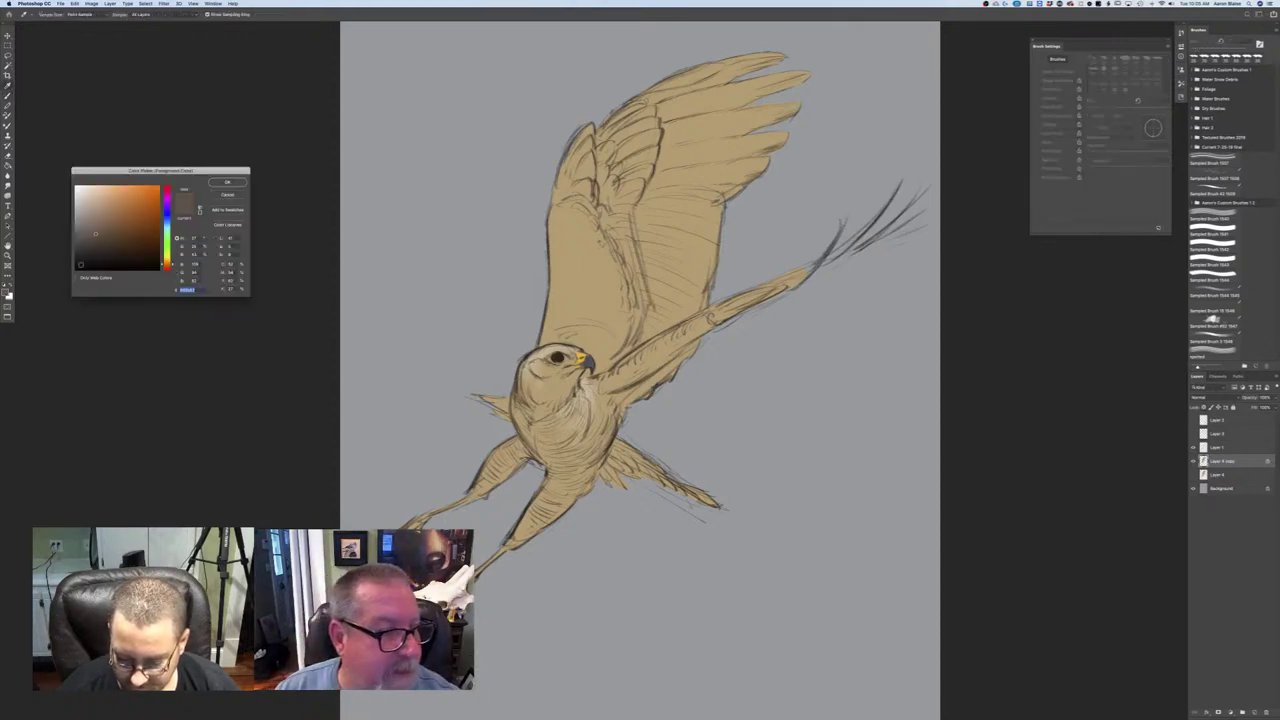
click(105, 222)
click(218, 184)
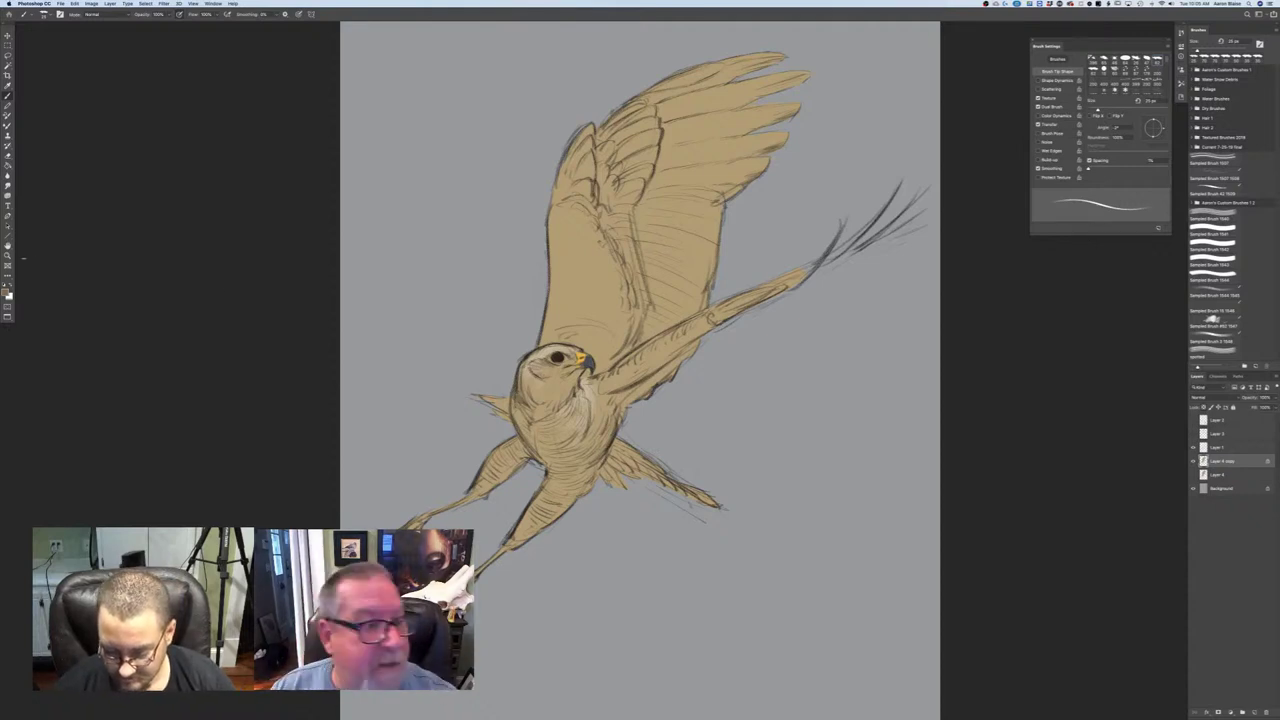
- Choose a pale beige and brush light plumage over the hawk's cheek, chin and throat
click(5, 292)
click(93, 195)
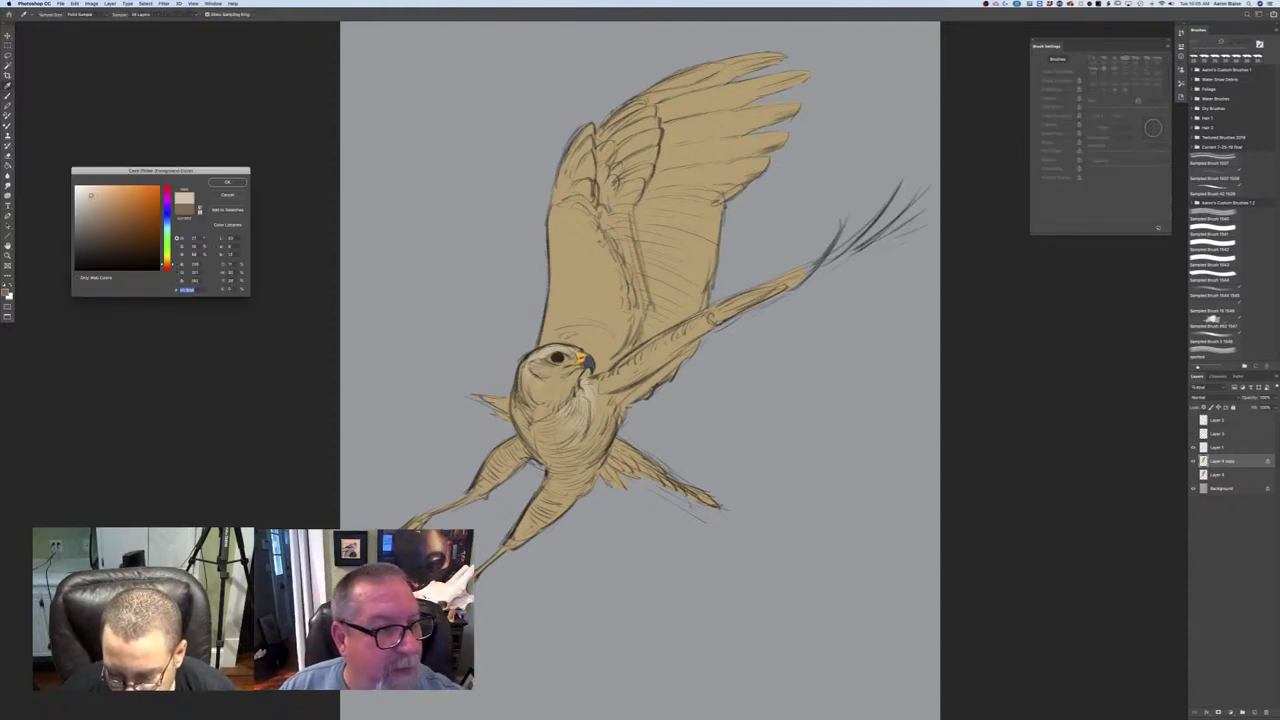
click(228, 182)
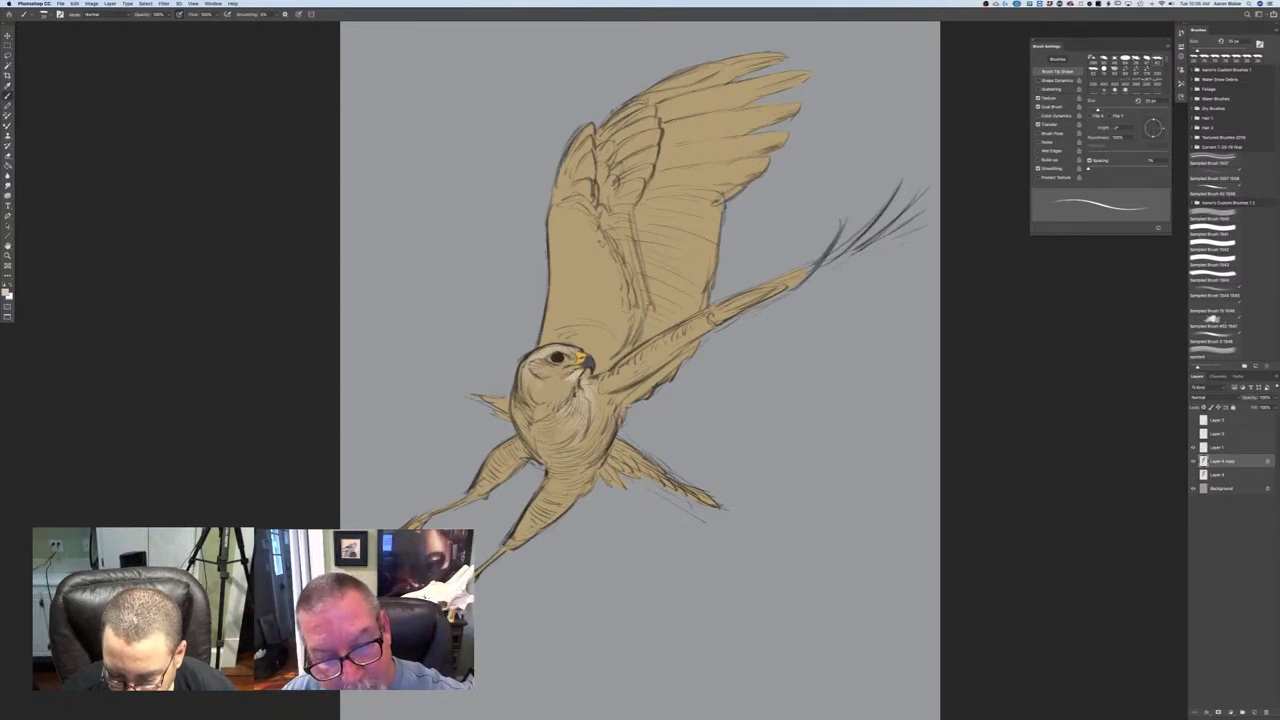
drag(569, 379, 566, 391)
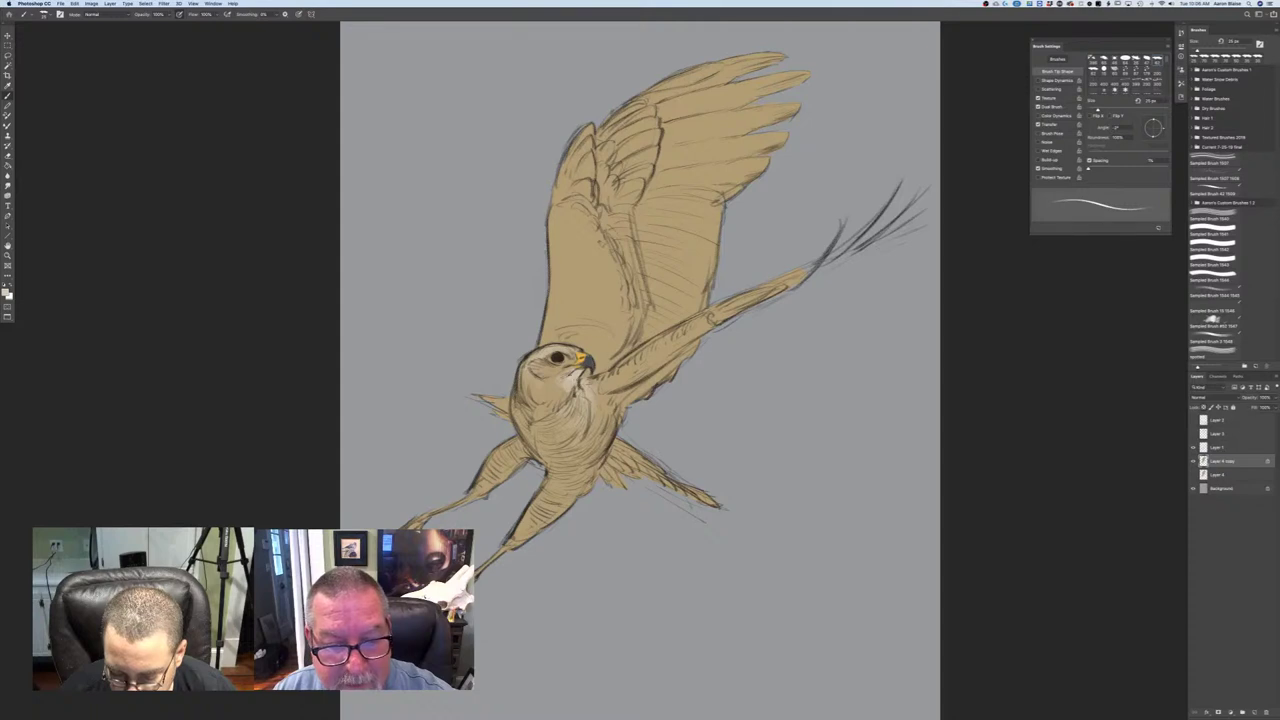
mouse_move(564, 387)
mouse_down()
mouse_move(559, 404)
mouse_move(541, 398)
mouse_up()
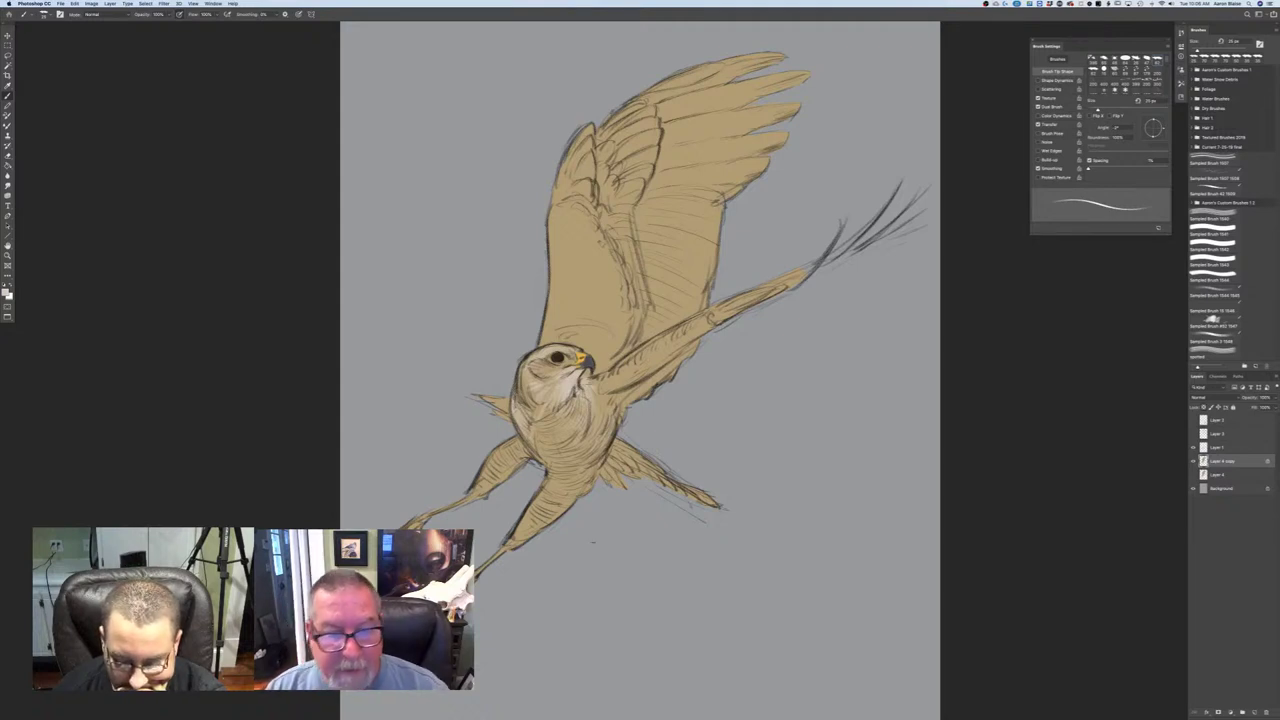
- Fill the main tail feathers and the small feather tip behind the body with a near-black brown
click(5, 292)
click(94, 250)
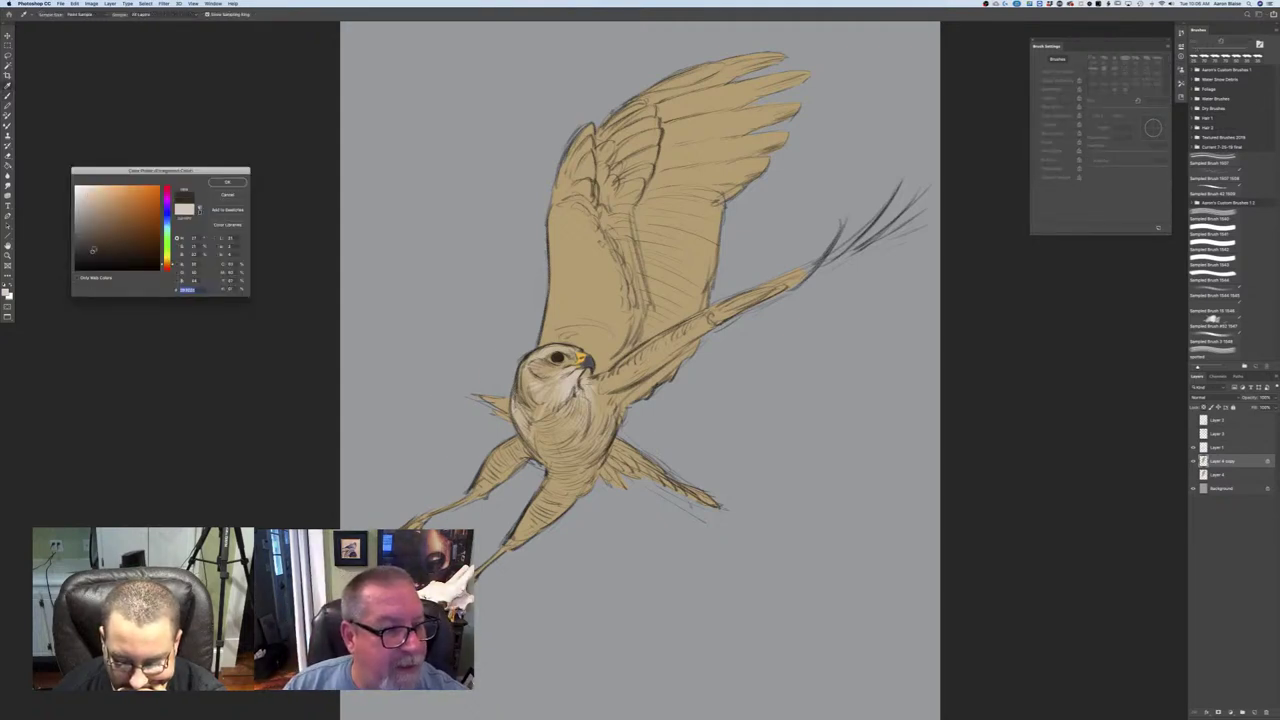
key(Return)
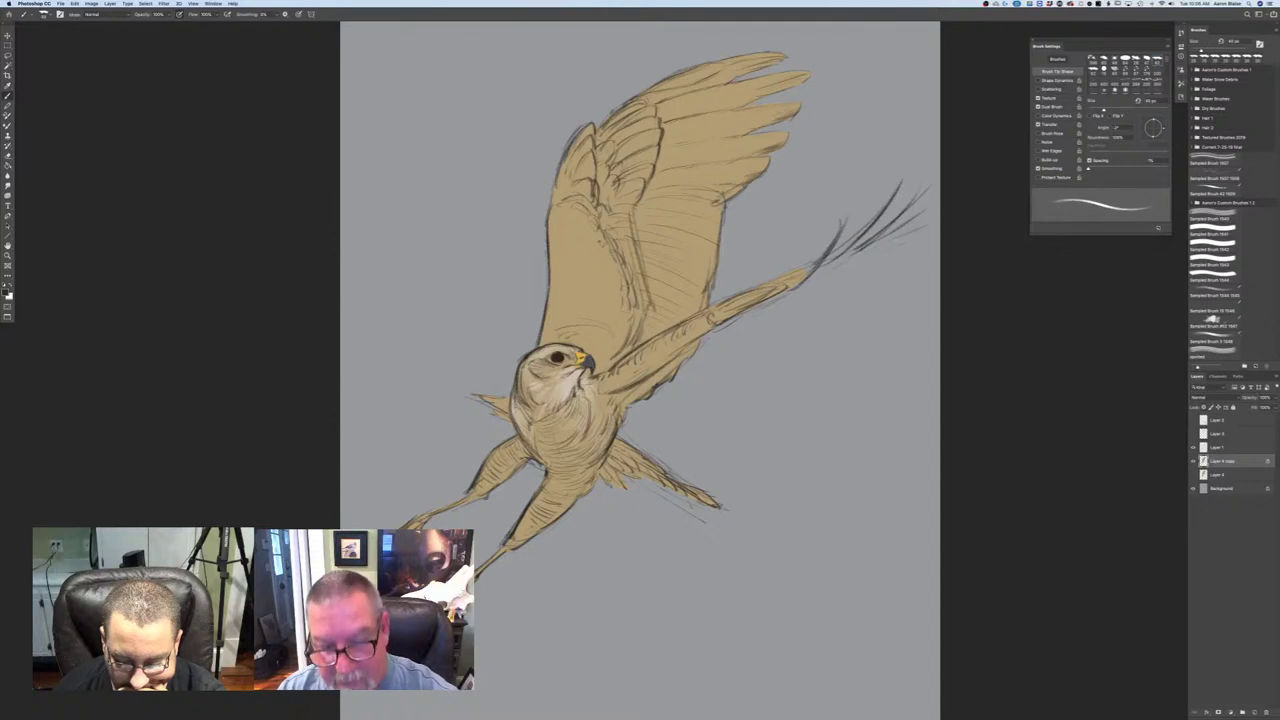
mouse_move(716, 506)
mouse_down()
mouse_move(606, 440)
mouse_move(608, 461)
mouse_move(662, 480)
mouse_up()
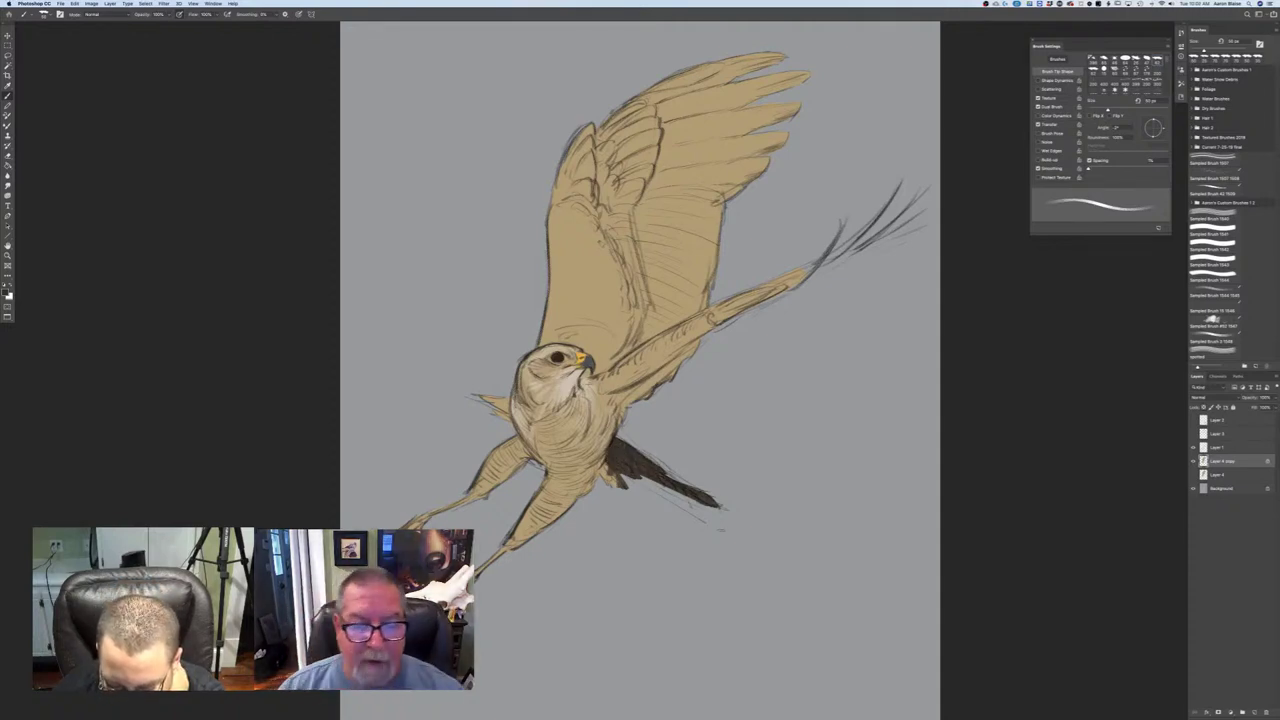
drag(506, 406, 478, 398)
- Choose a light pinkish tan and recolour the small feathers beneath the base of the tail
click(7, 291)
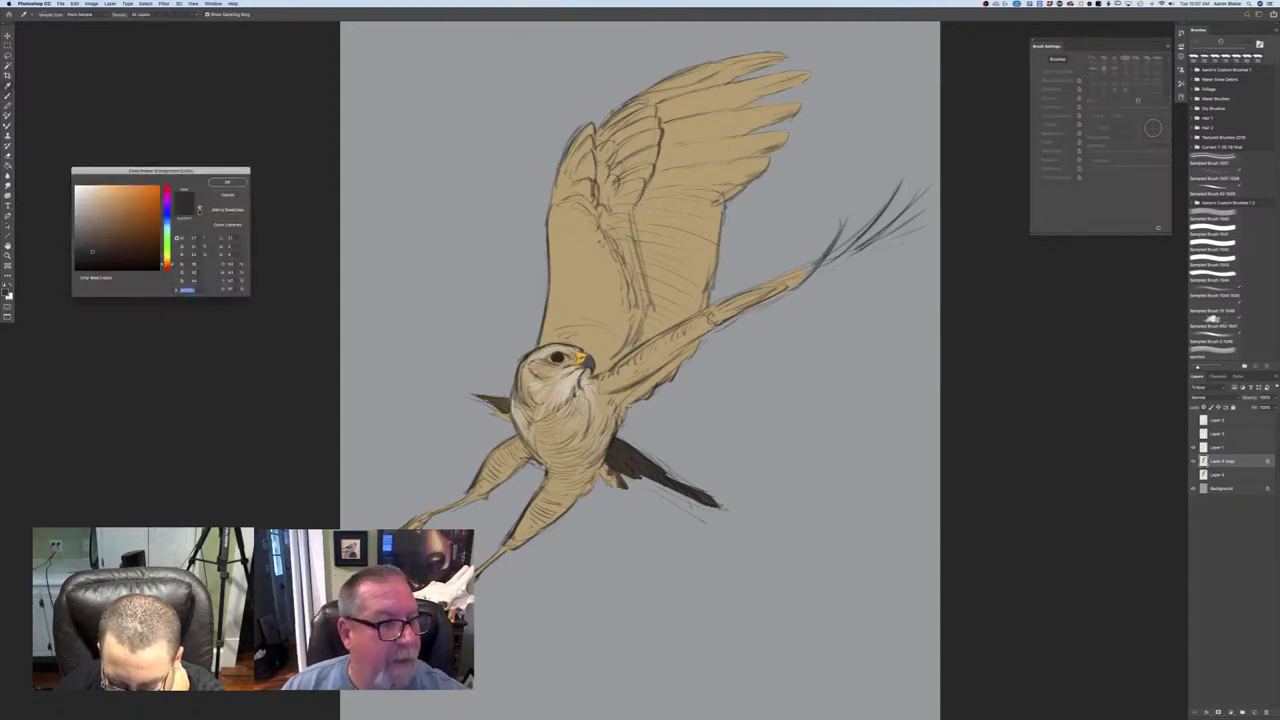
drag(92, 252, 92, 216)
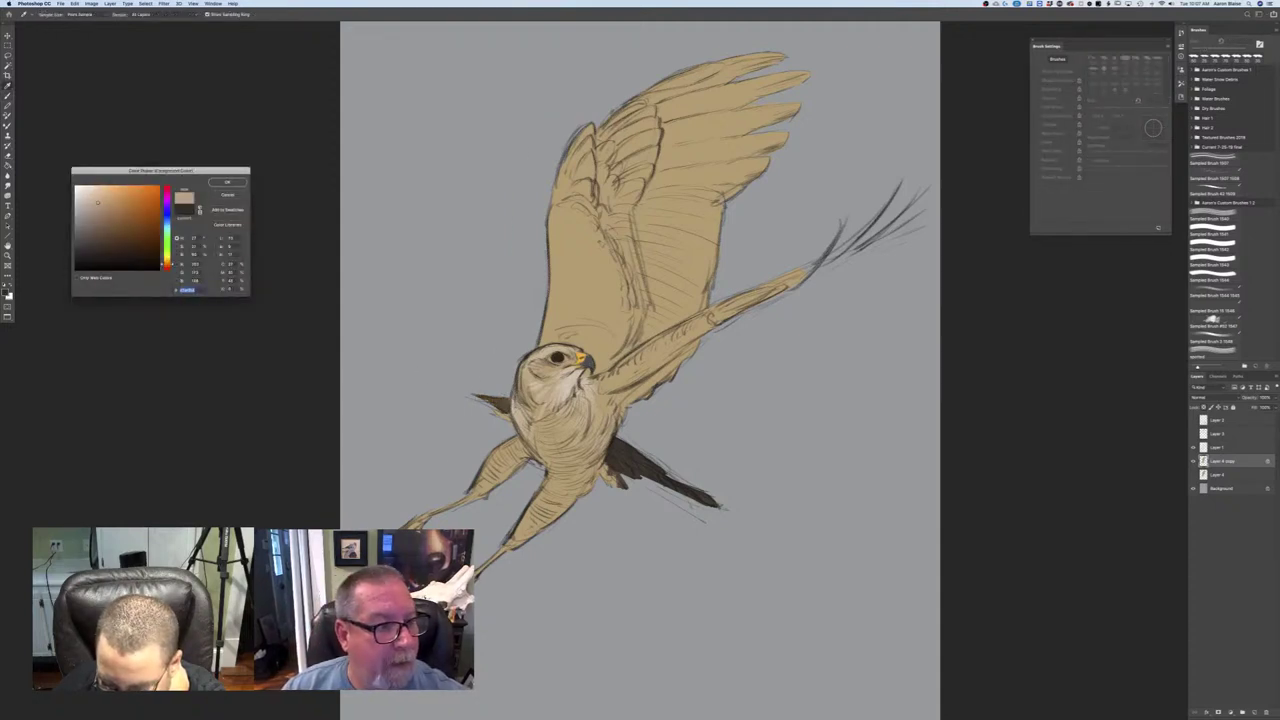
click(227, 182)
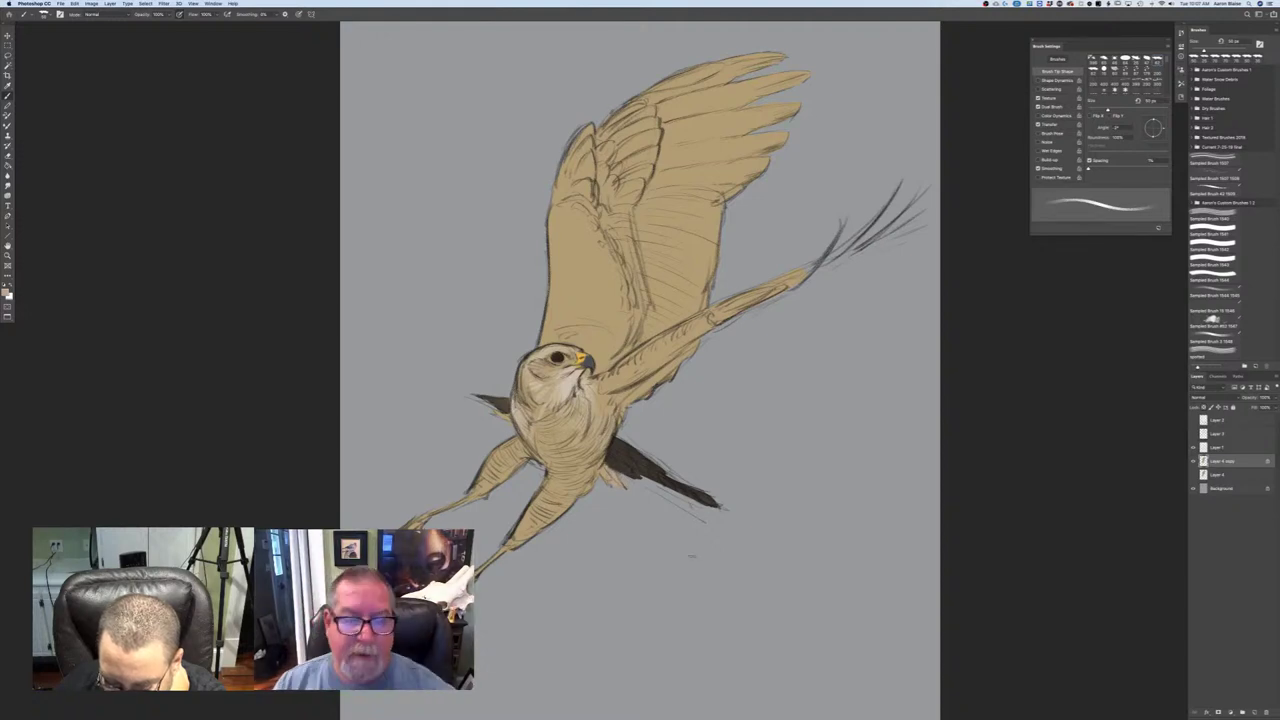
- Paint pale cream bars across the dark tail feathers and the feather tip behind the body, turning on pressure-controlled brush size for the finer bars
click(5, 292)
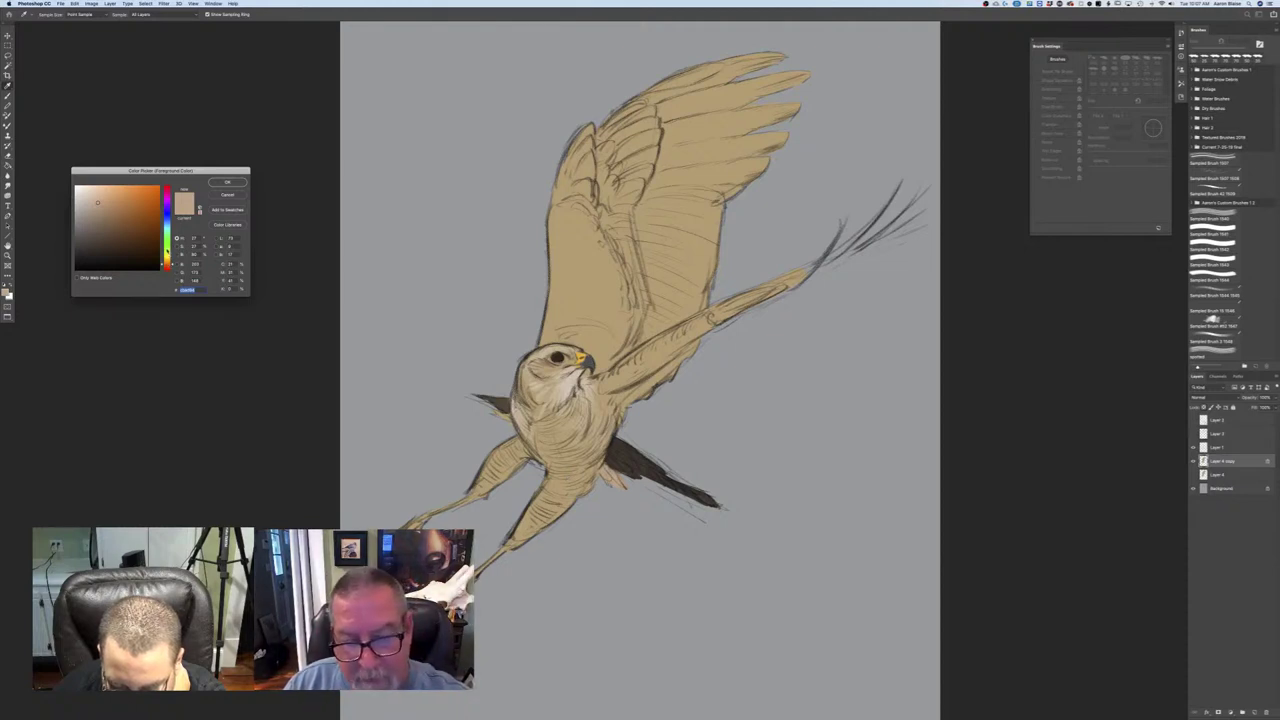
click(167, 261)
click(84, 196)
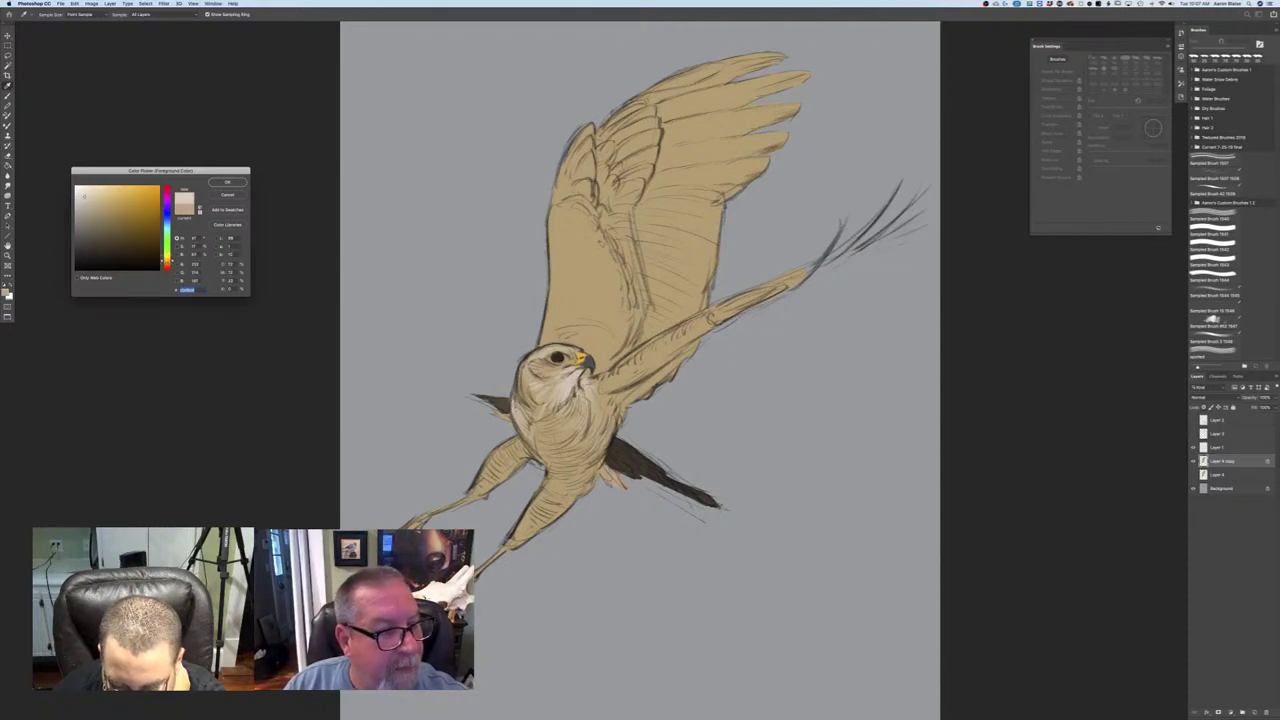
click(227, 183)
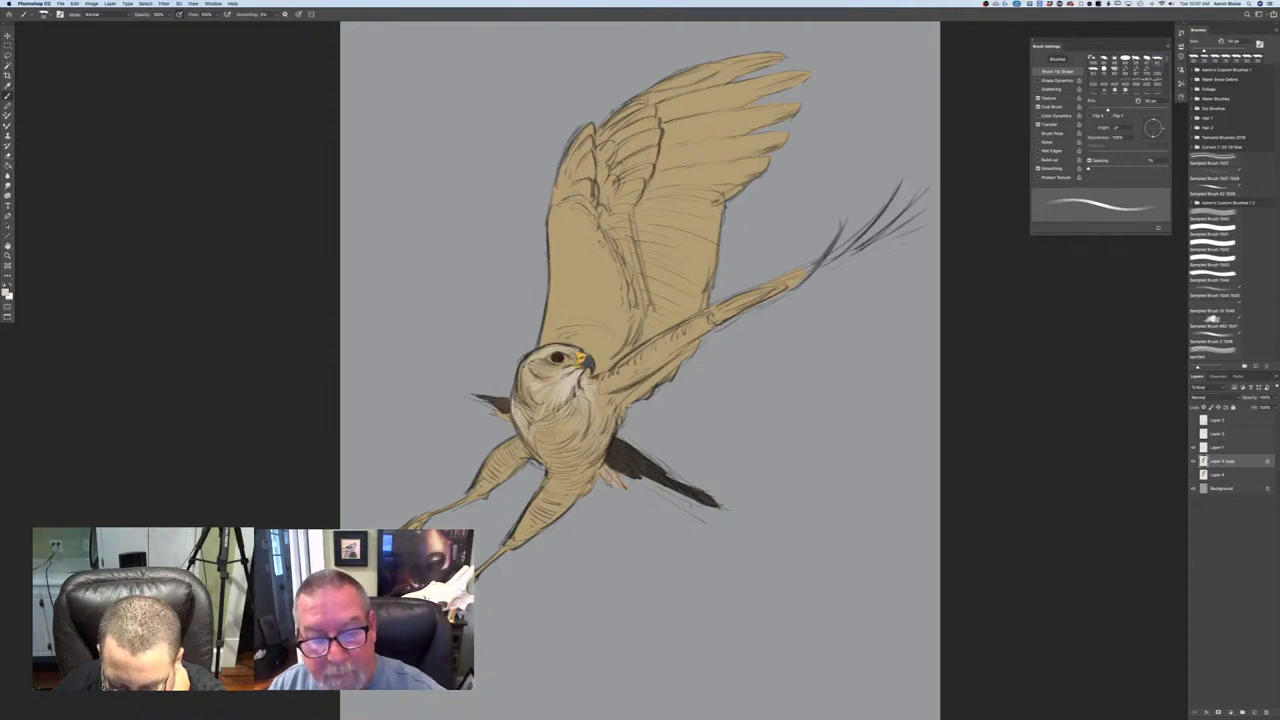
key([)
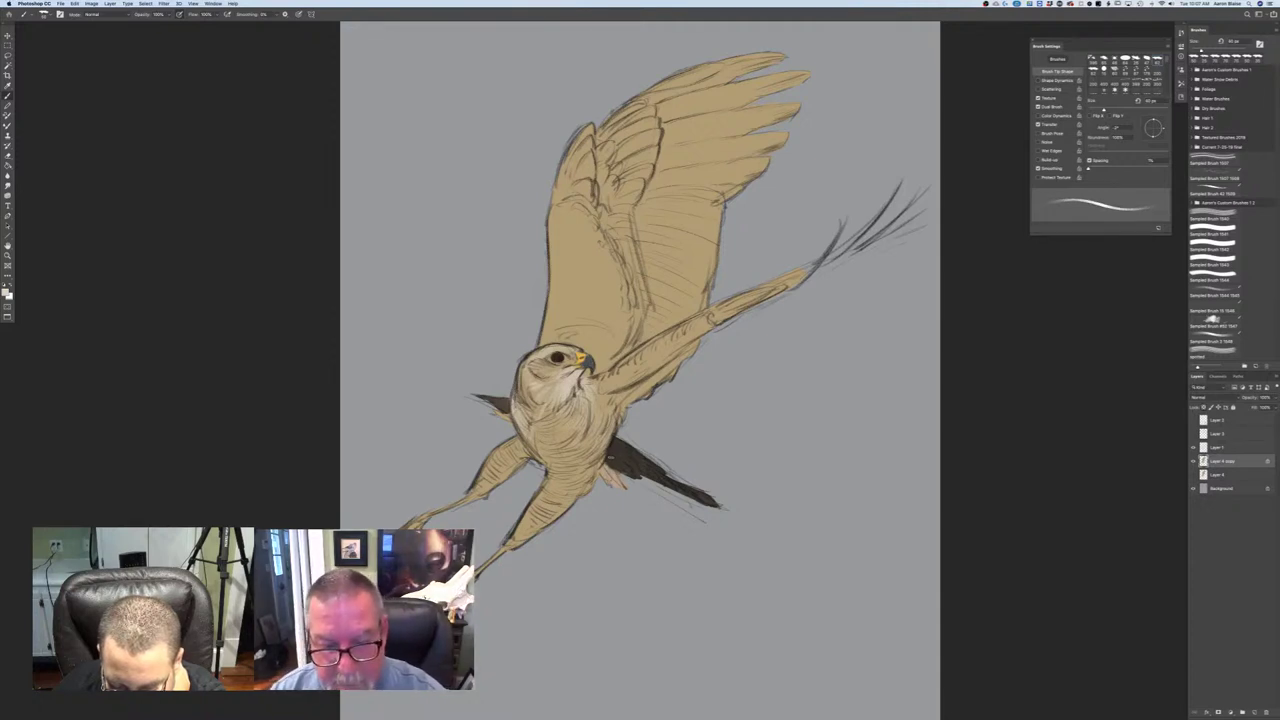
mouse_move(608, 456)
mouse_down()
mouse_move(698, 502)
mouse_move(683, 488)
mouse_up()
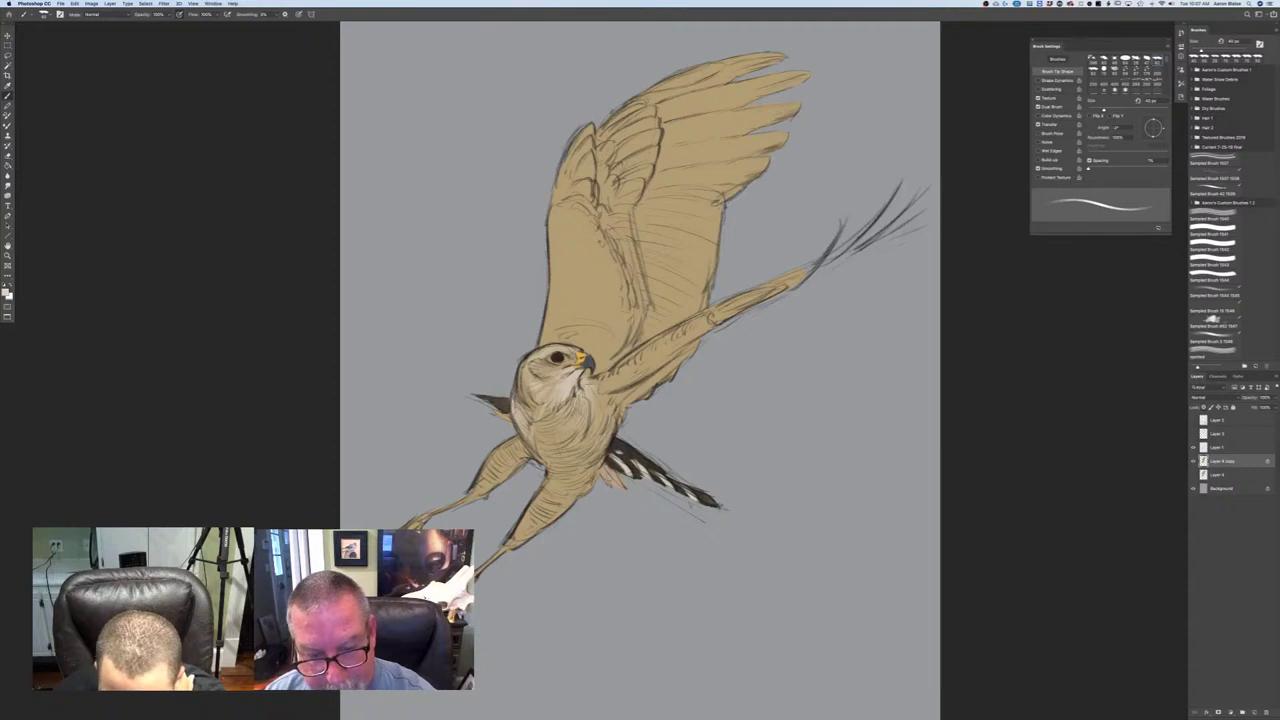
click(300, 15)
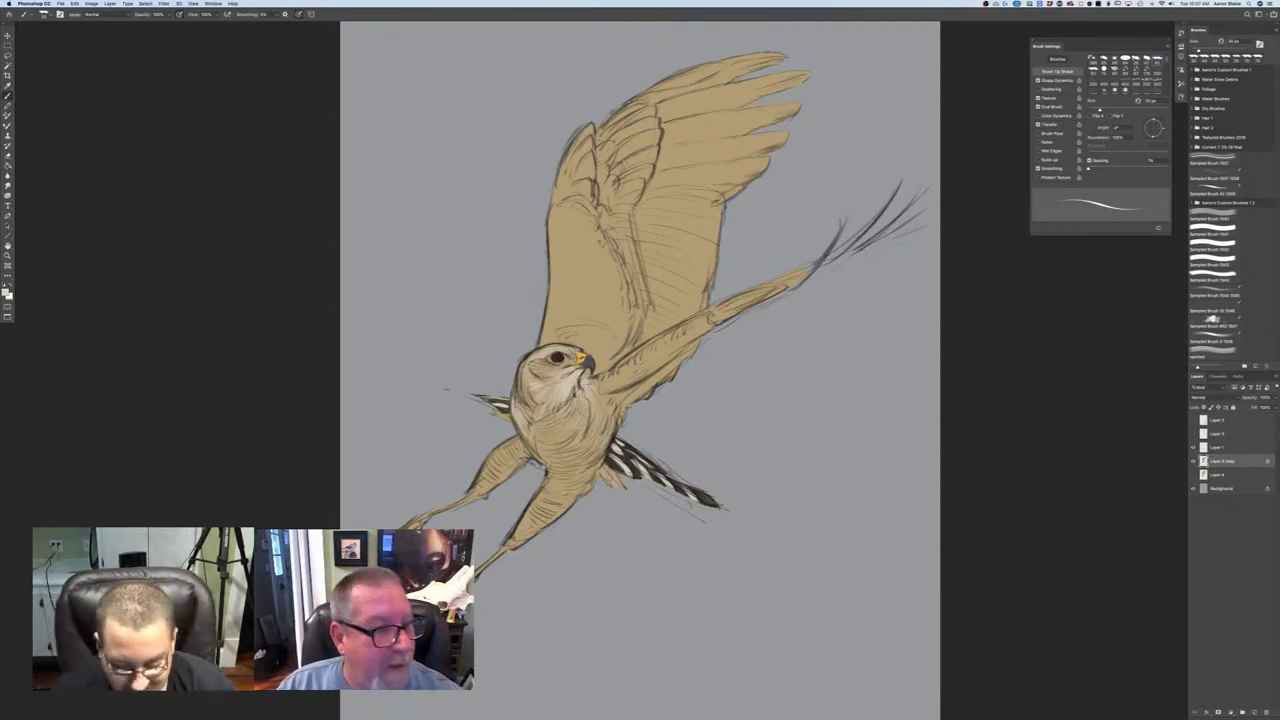
- Sample the tan from the hawk's leg and shift its hue towards orange for the foreground colour
click(5, 292)
click(559, 484)
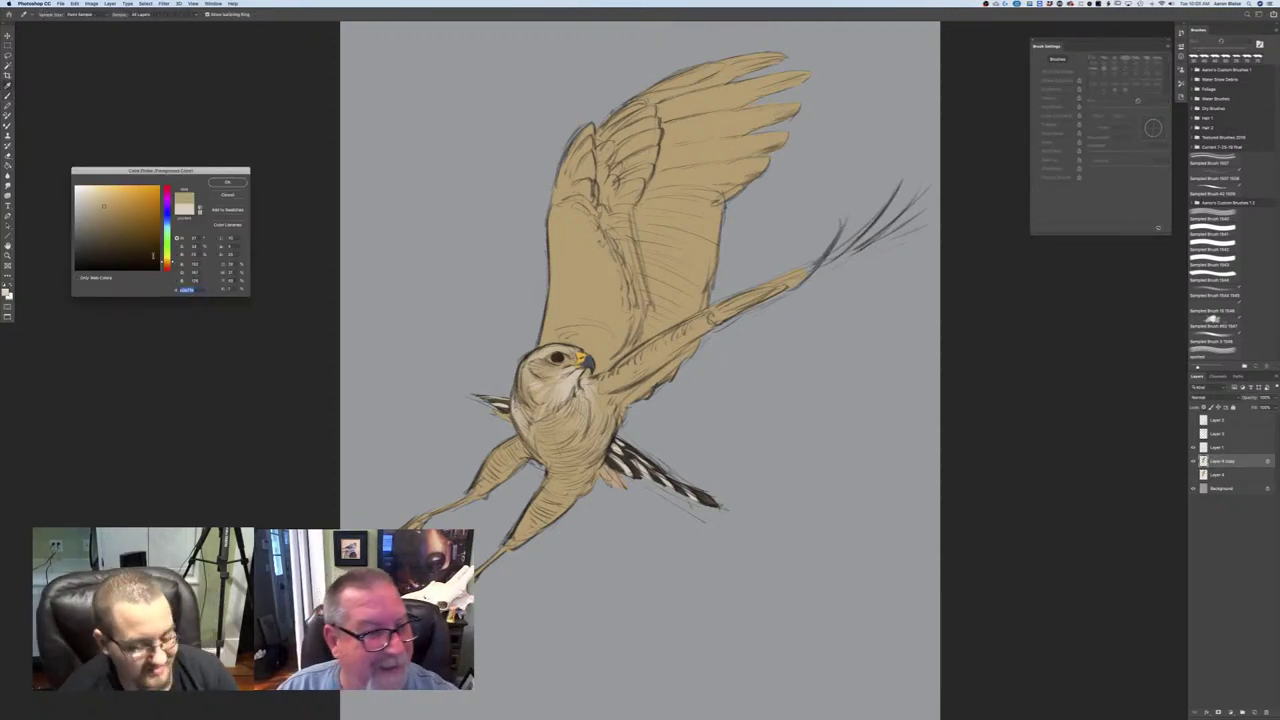
drag(168, 261, 168, 264)
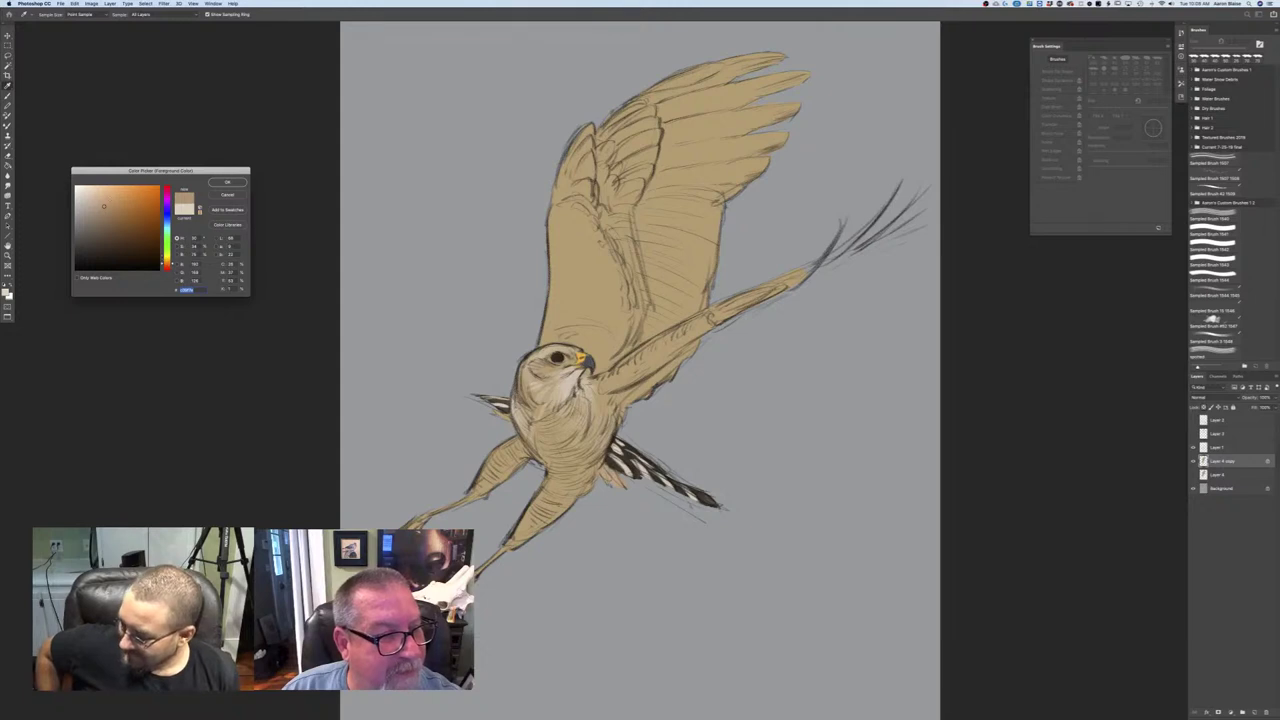
click(222, 183)
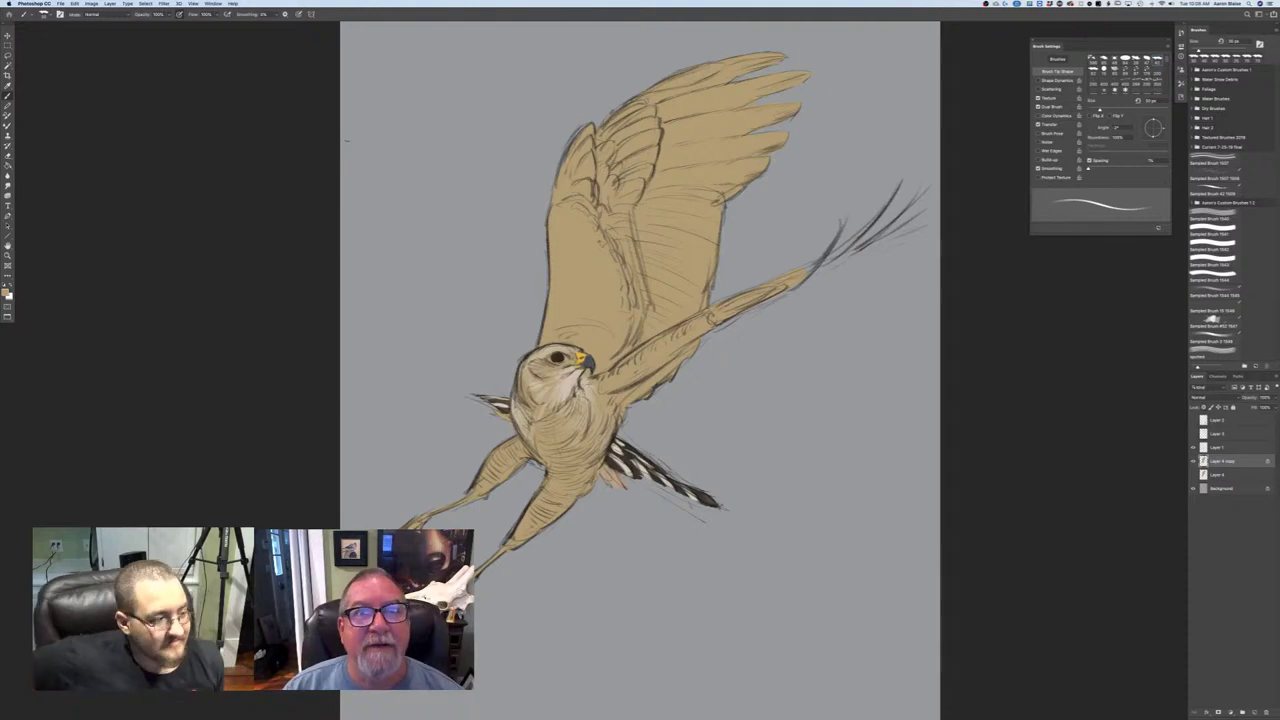
- Enlarge the brush, choose a golden tan and wash it over the base of the raised wing, the breast and the legs
key(bracketright)
key(bracketright)
key(bracketright)
key(bracketright)
key(bracketright)
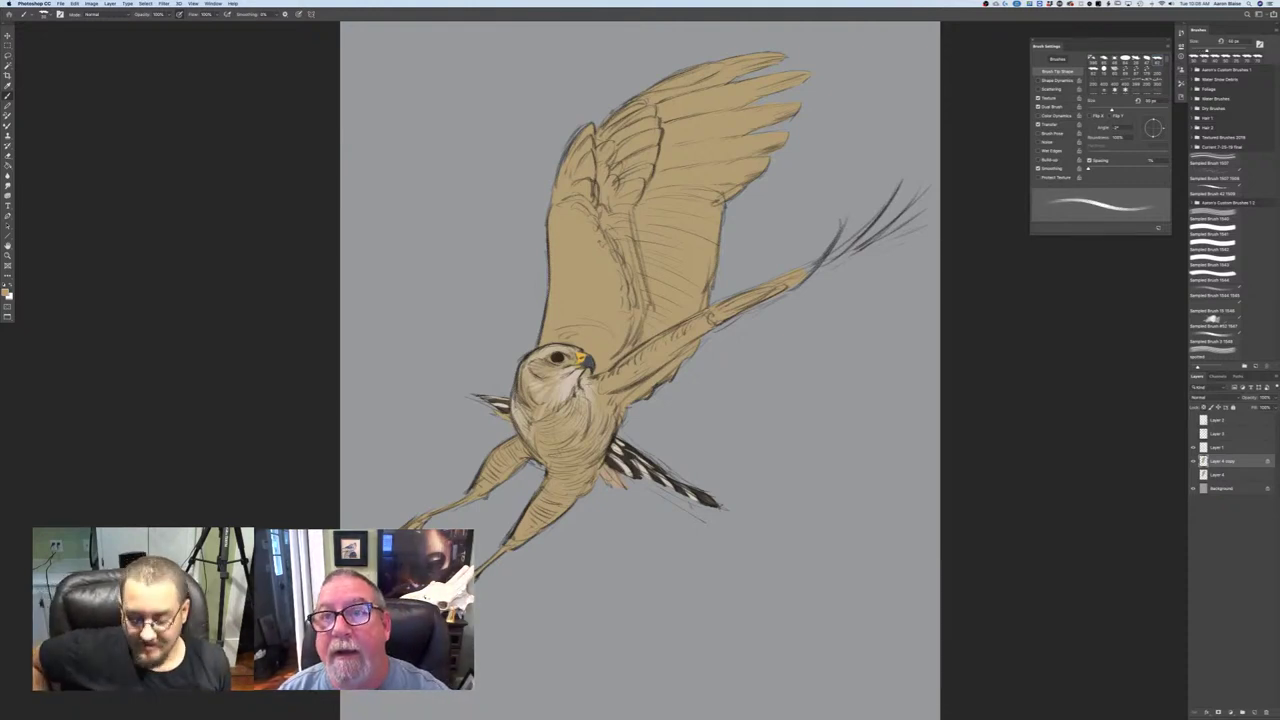
key(bracketright)
key(bracketright)
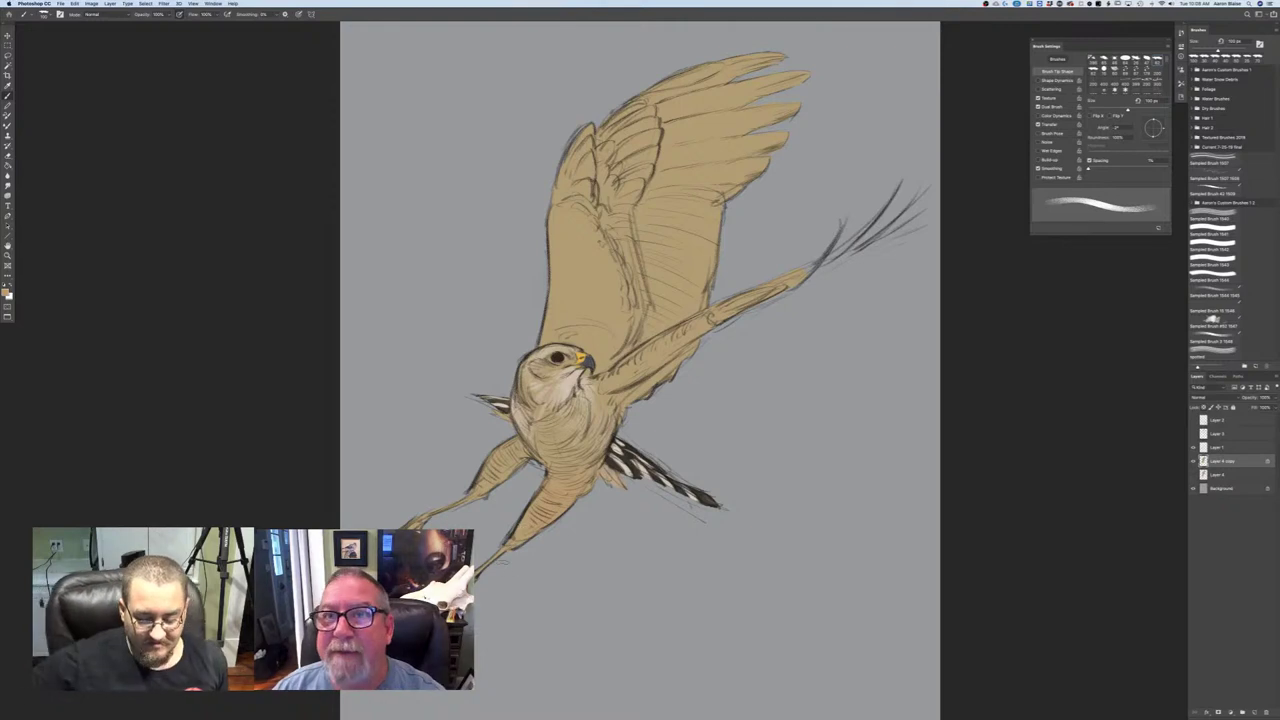
click(6, 291)
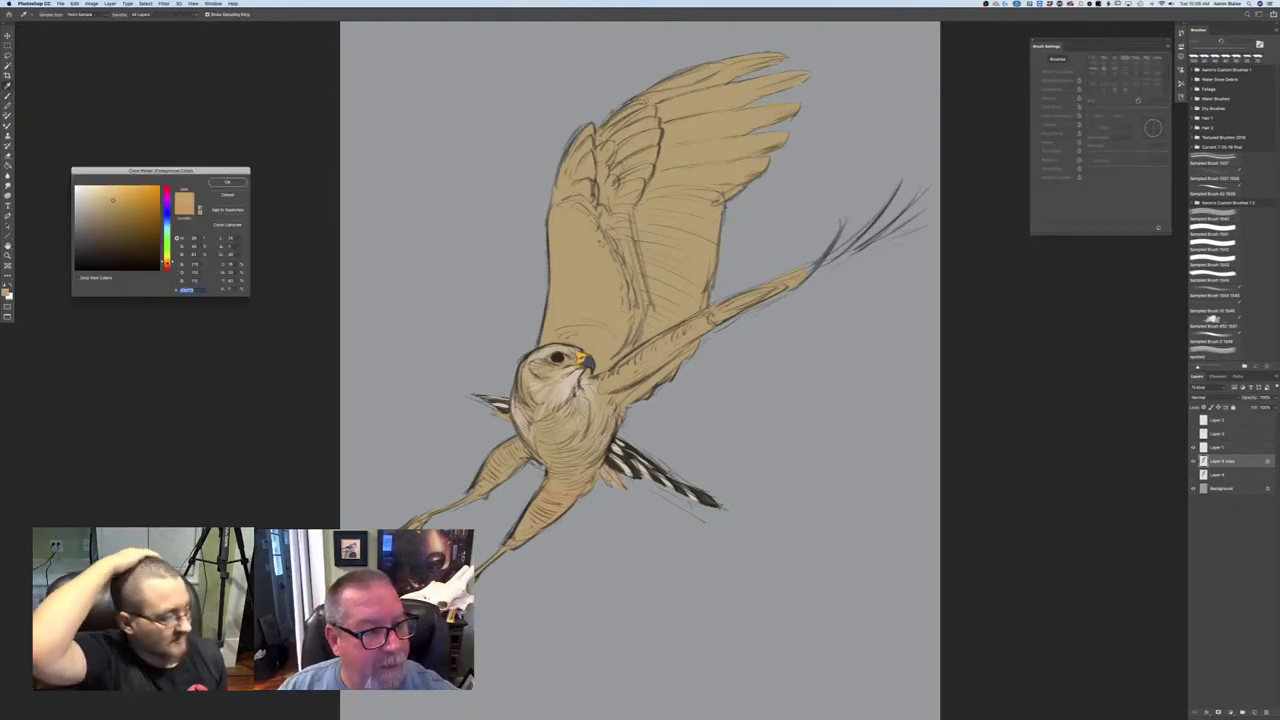
key(Return)
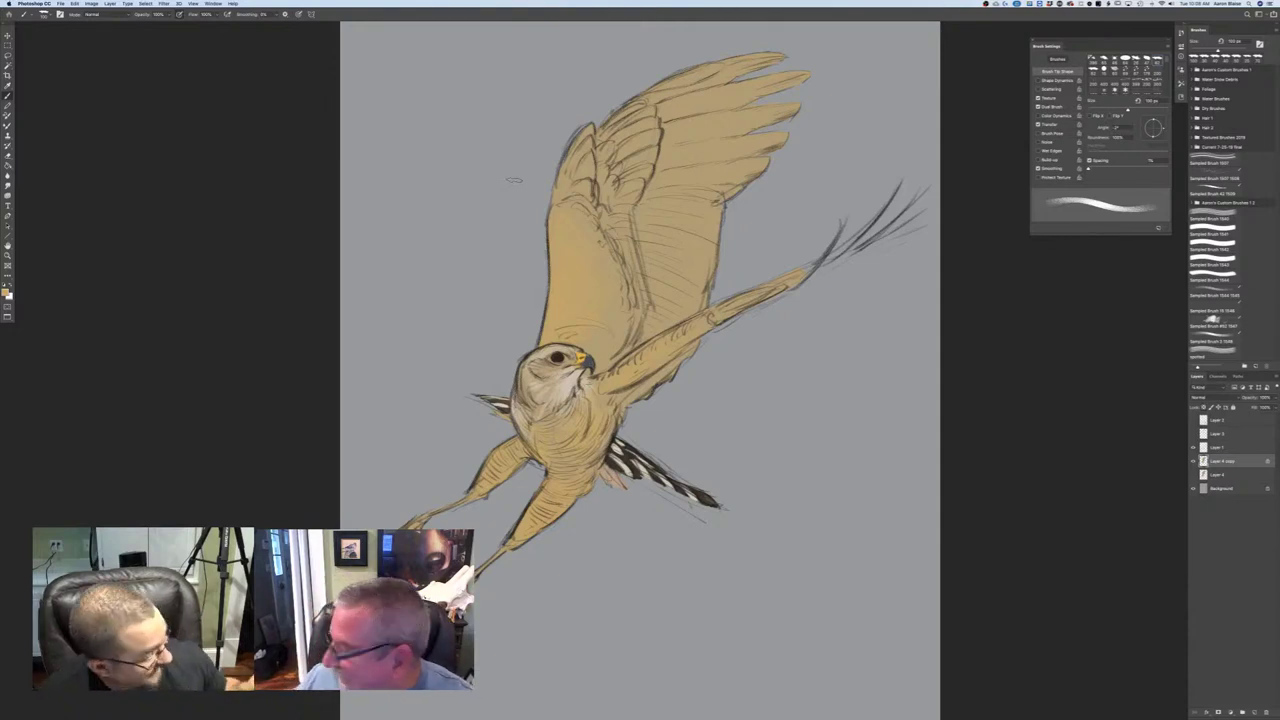
- Choose a more saturated orange and paint it along the inner part of the foreshortened wing beside the beak
click(5, 292)
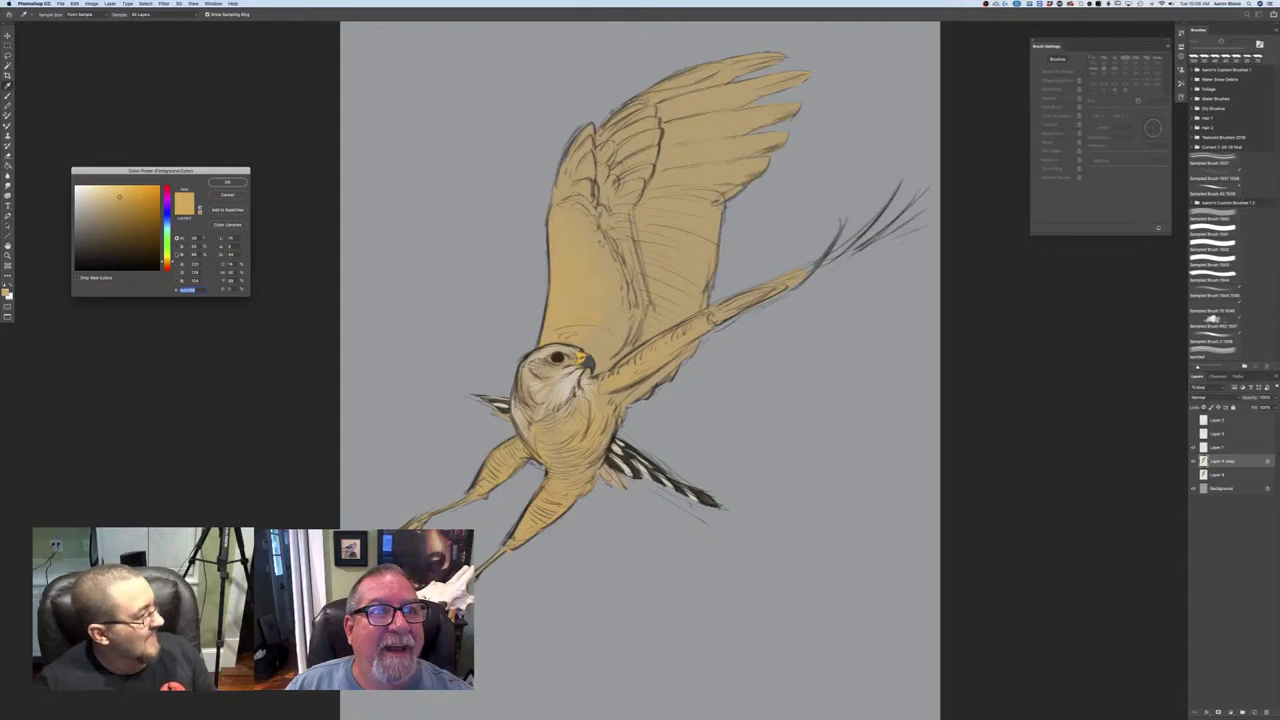
drag(167, 262, 167, 264)
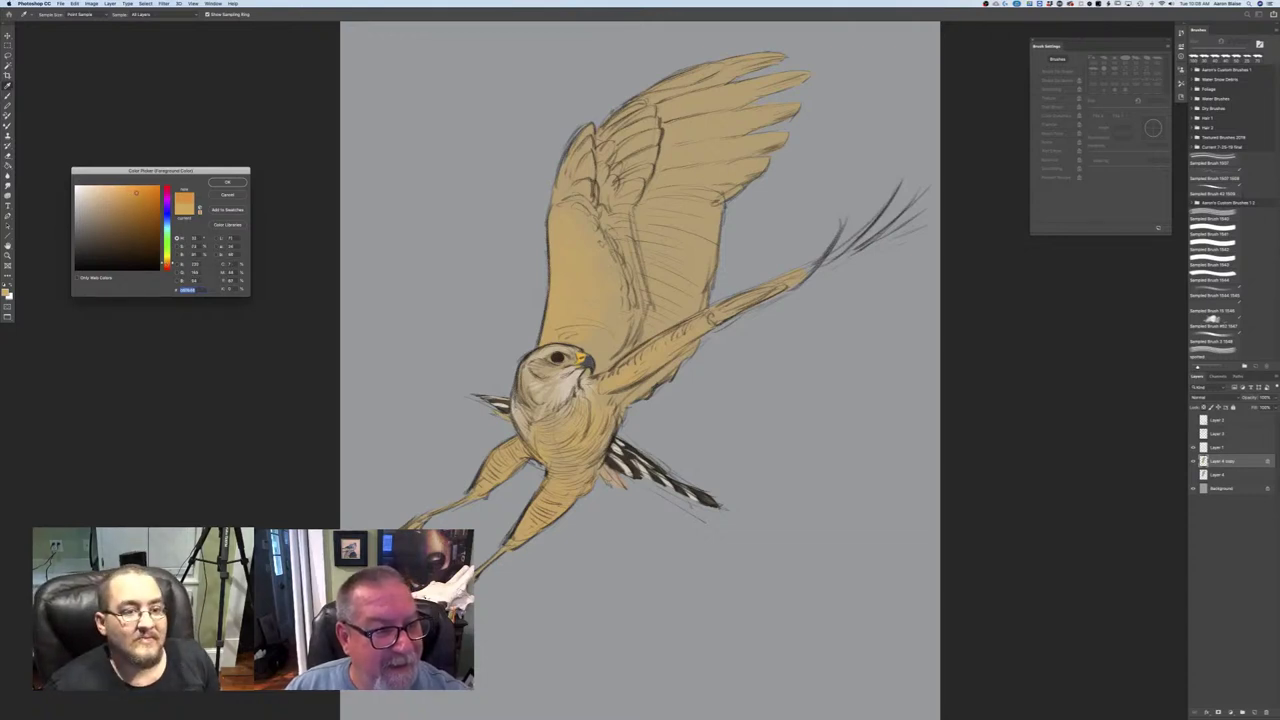
click(224, 183)
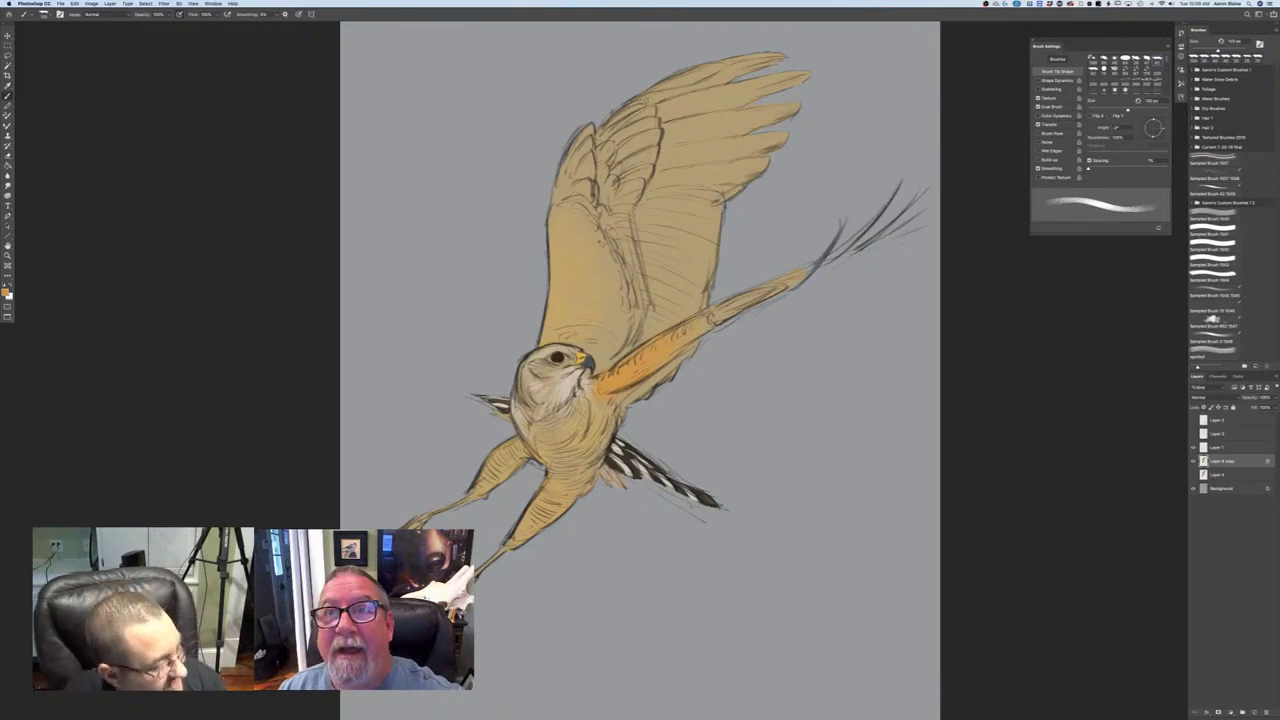
- Deepen the orange slightly and paint the shoulder patch on the inner leading part of the raised wing
click(6, 291)
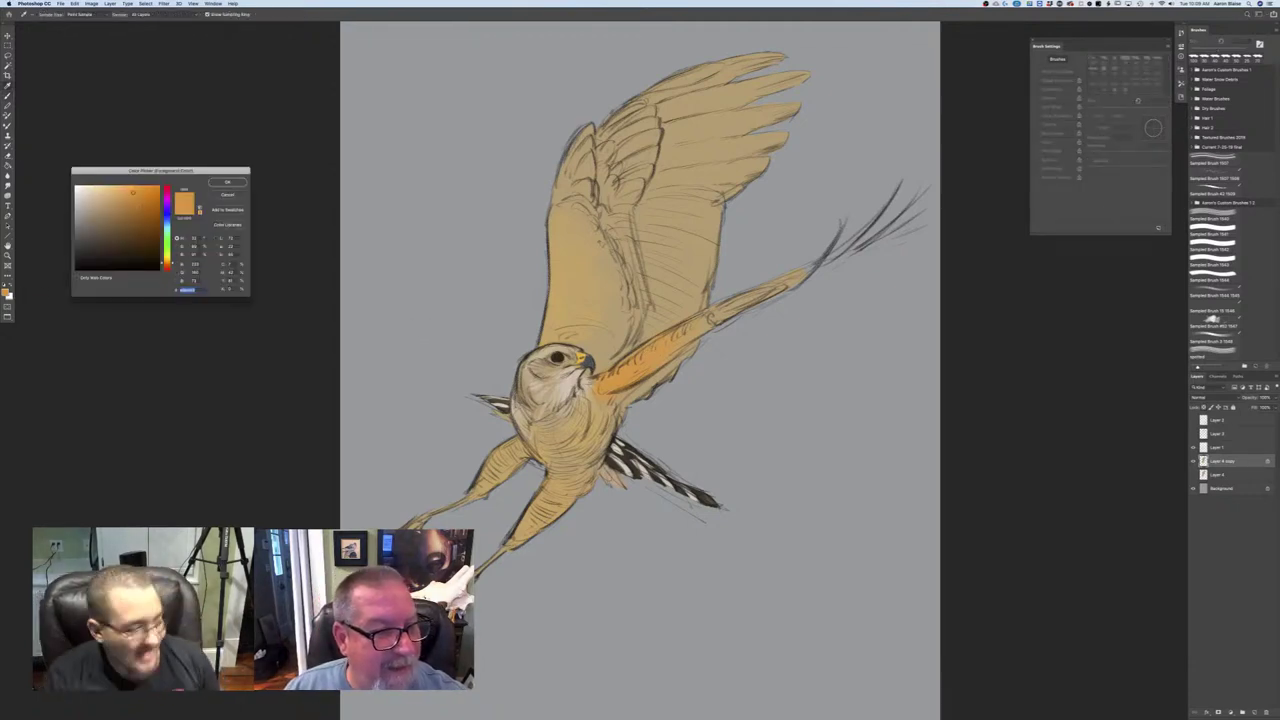
key(Return)
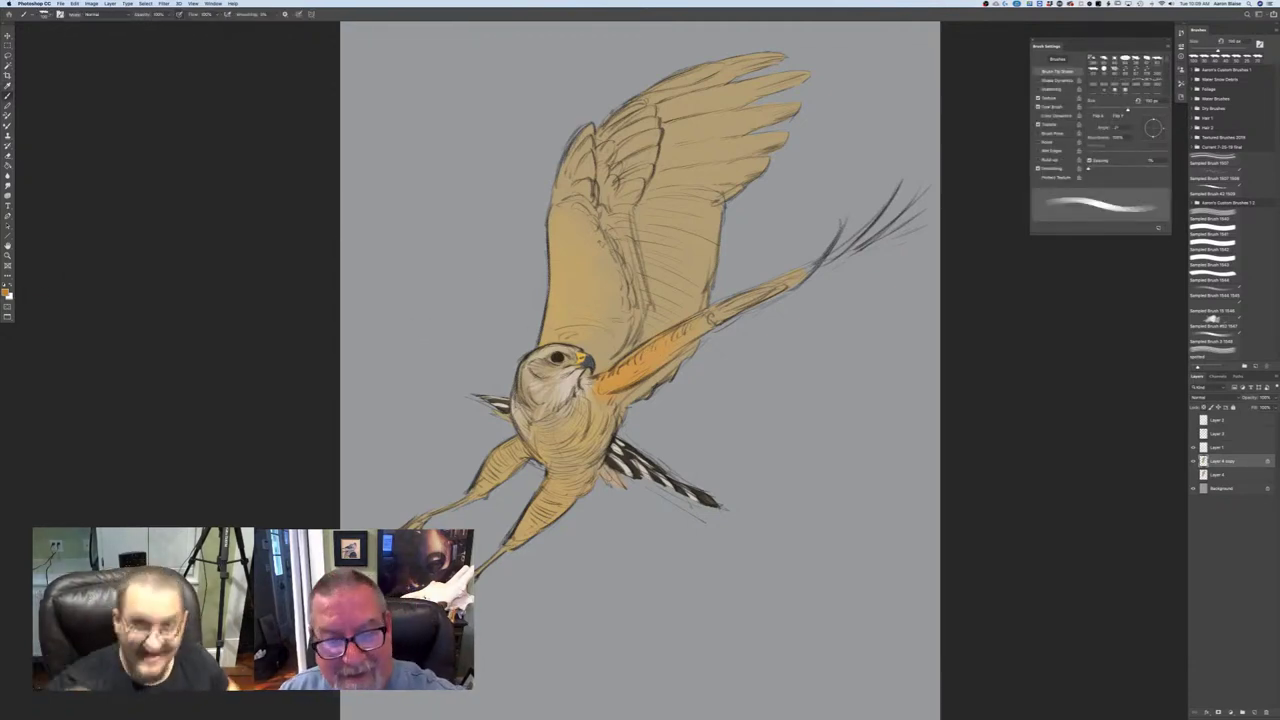
mouse_move(616, 322)
mouse_down()
mouse_move(596, 323)
mouse_move(580, 302)
mouse_move(560, 320)
mouse_move(548, 310)
mouse_move(572, 276)
mouse_move(600, 268)
mouse_move(580, 245)
mouse_move(556, 284)
mouse_up()
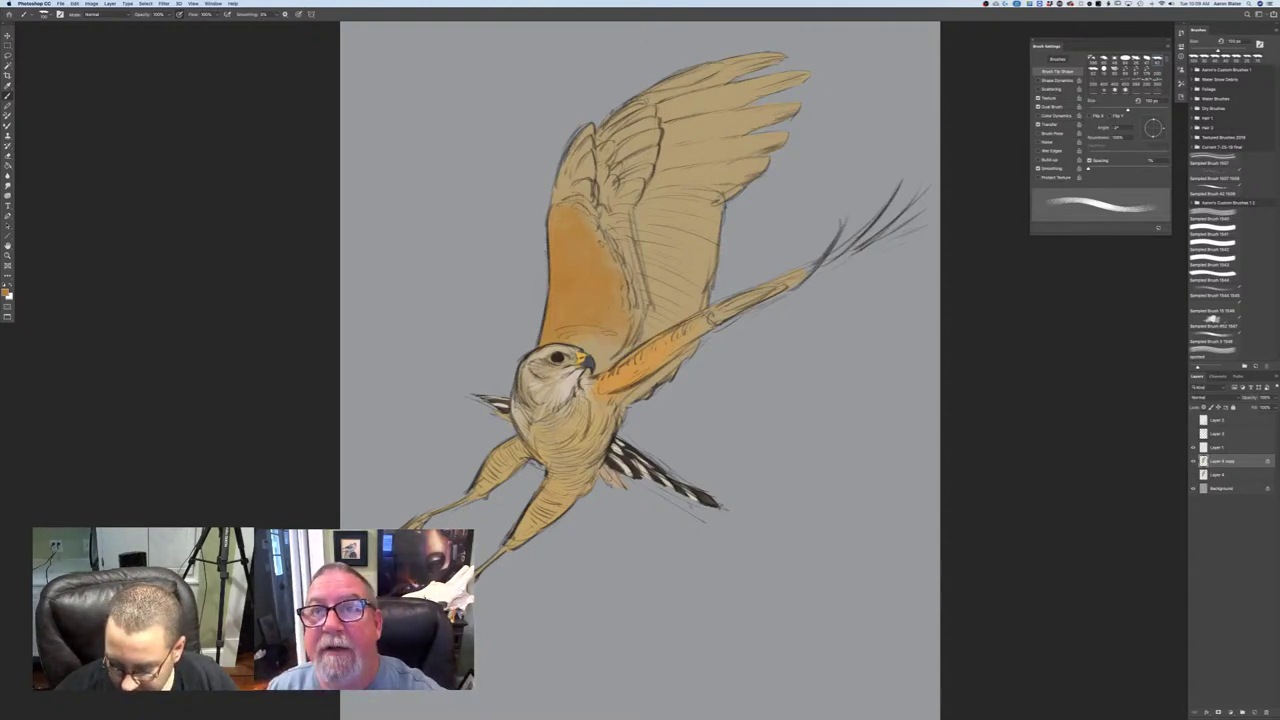
- Choose a dark brown and shade the raised wing's base behind the head, using a smaller brush for feather marks along the orange patch's lower edge
click(5, 292)
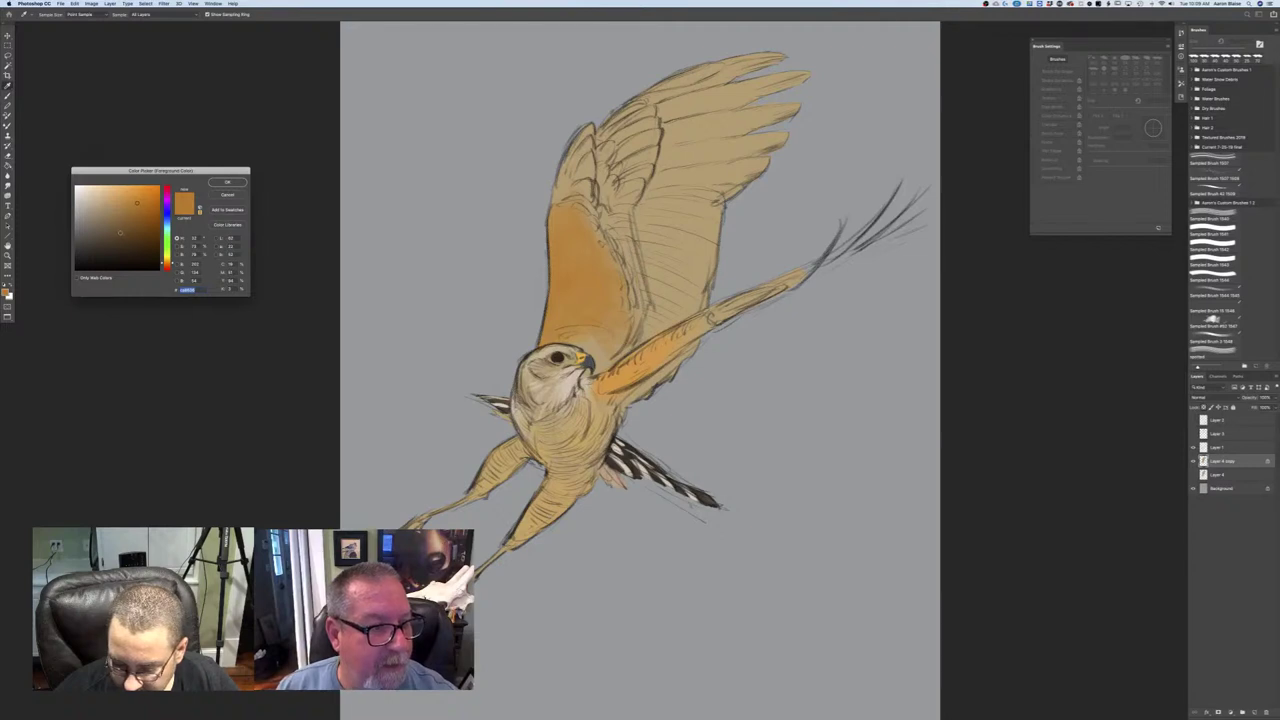
click(228, 183)
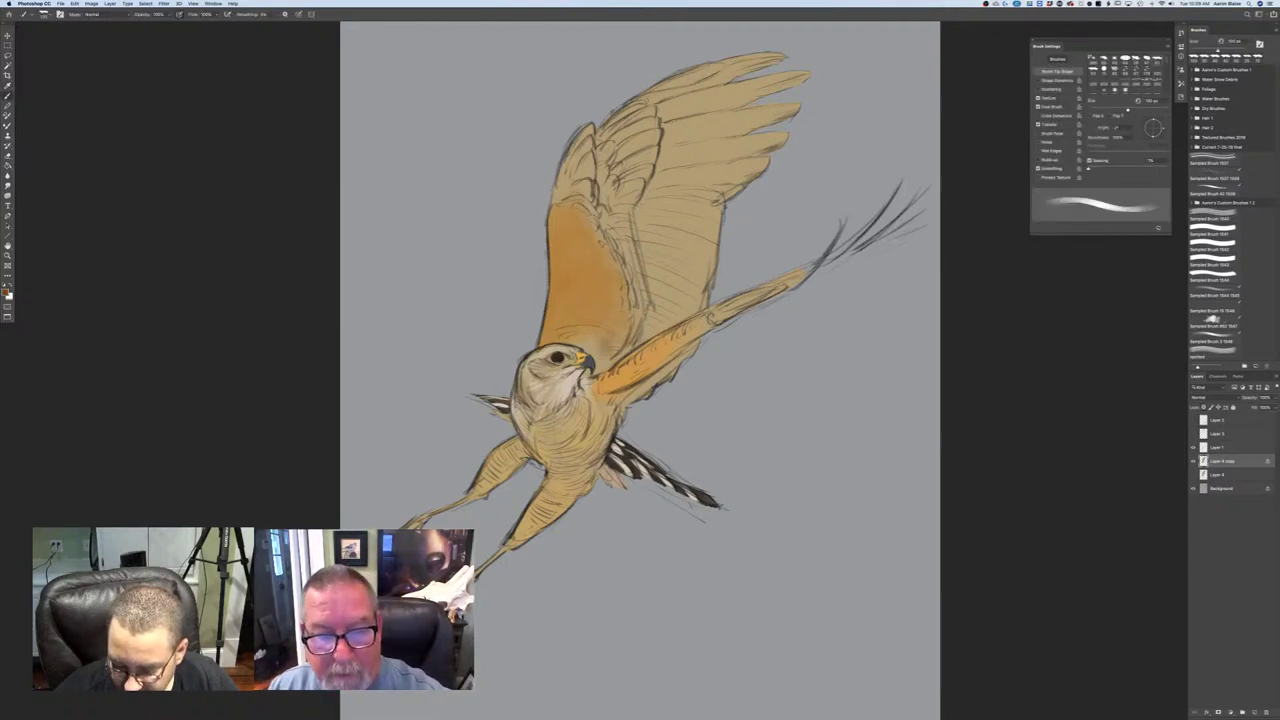
mouse_move(613, 349)
mouse_down()
mouse_move(566, 336)
mouse_move(590, 327)
mouse_move(624, 348)
mouse_move(558, 336)
mouse_up()
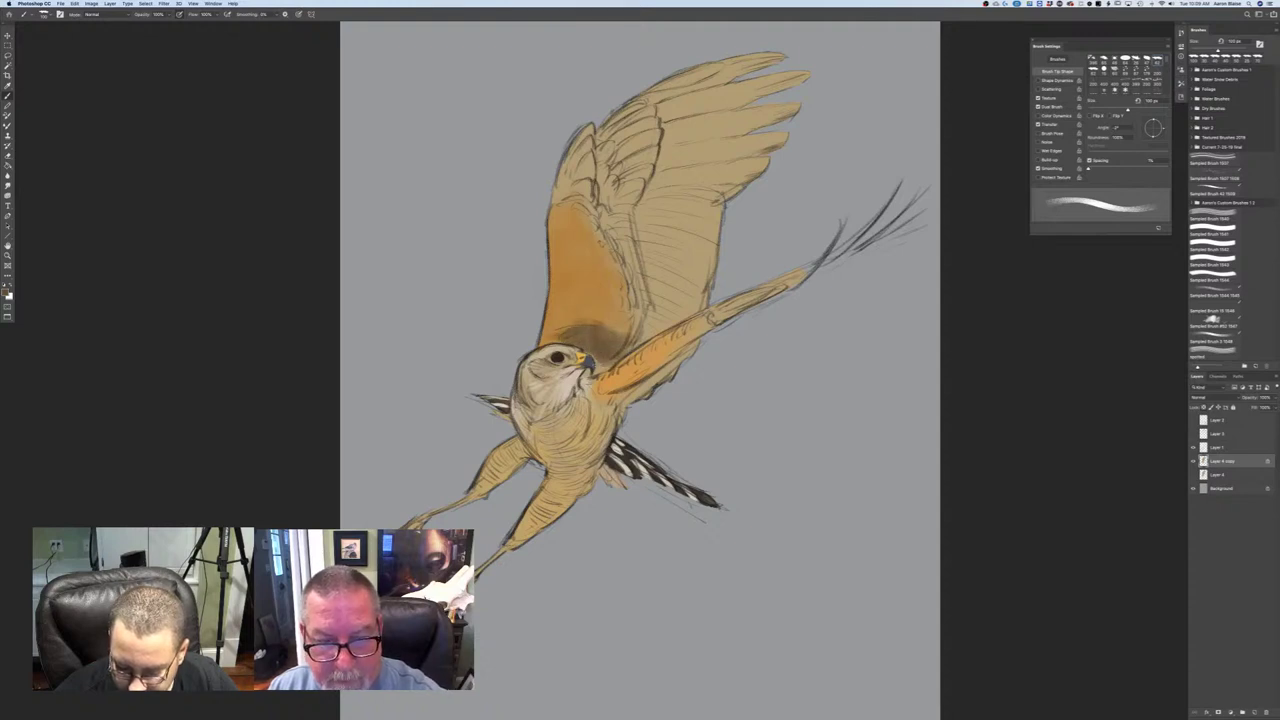
key(bracketleft)
key(bracketleft)
key(bracketleft)
key(bracketleft)
key(bracketleft)
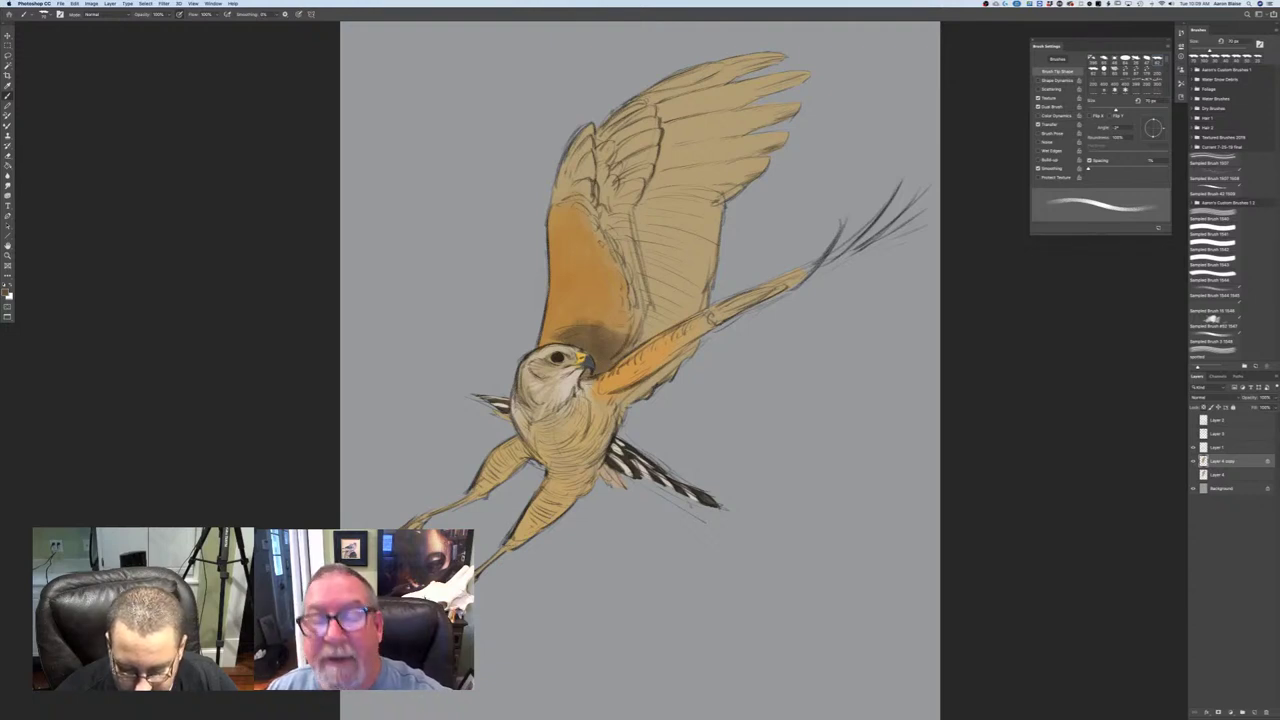
mouse_move(622, 332)
mouse_down()
mouse_move(629, 318)
mouse_move(635, 334)
mouse_move(634, 316)
mouse_up()
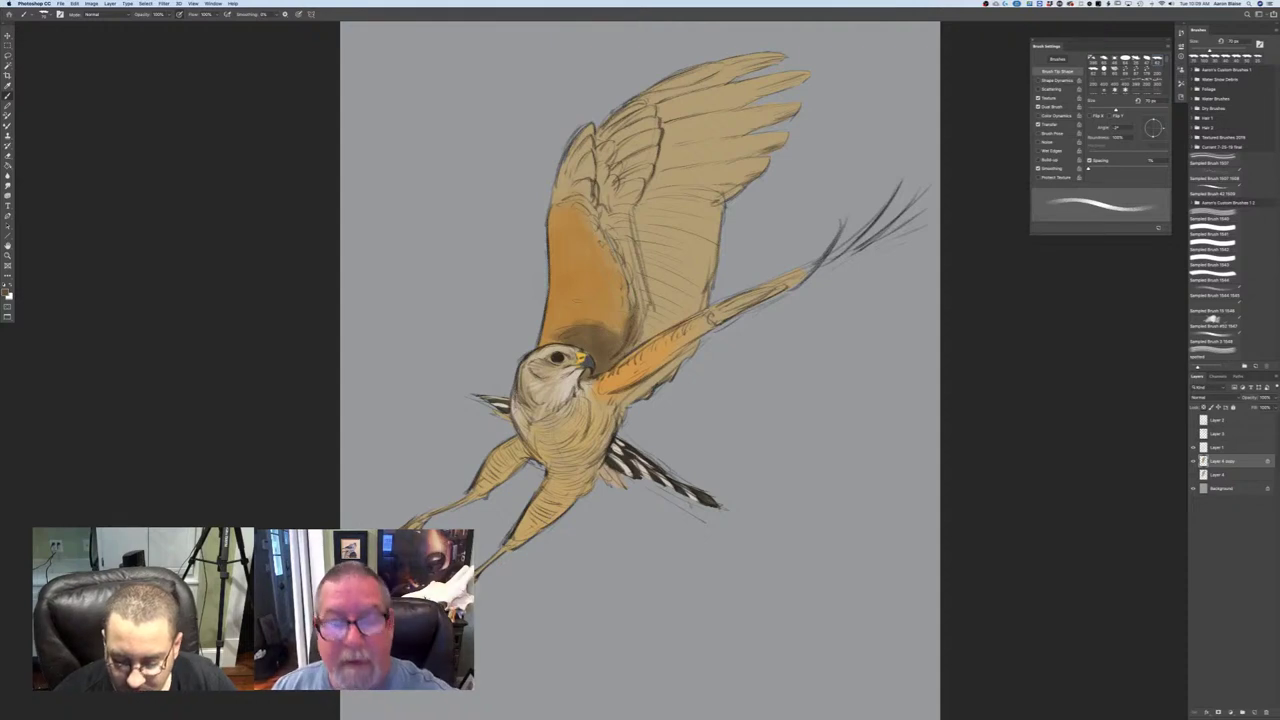
mouse_move(580, 313)
mouse_down()
mouse_move(592, 312)
mouse_move(573, 318)
mouse_up()
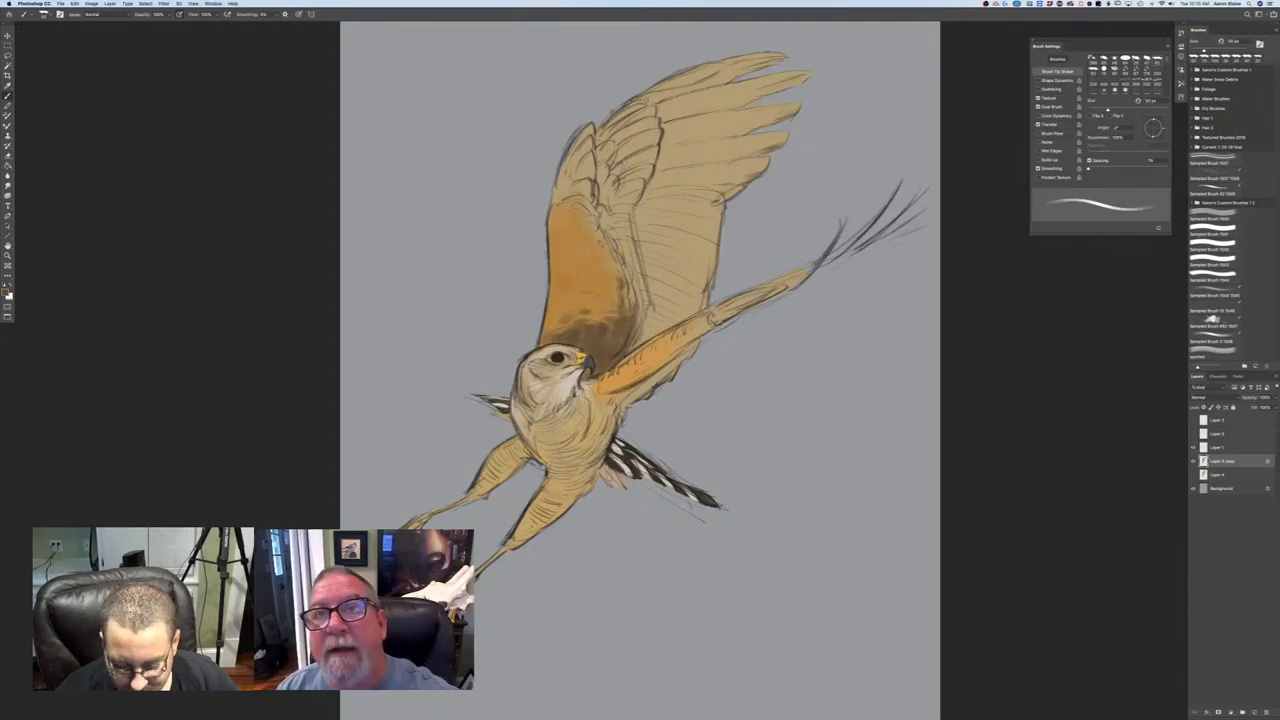
- Choose a rusty orange-brown and paint feather strokes over the orange shoulder patch of the raised wing
click(5, 292)
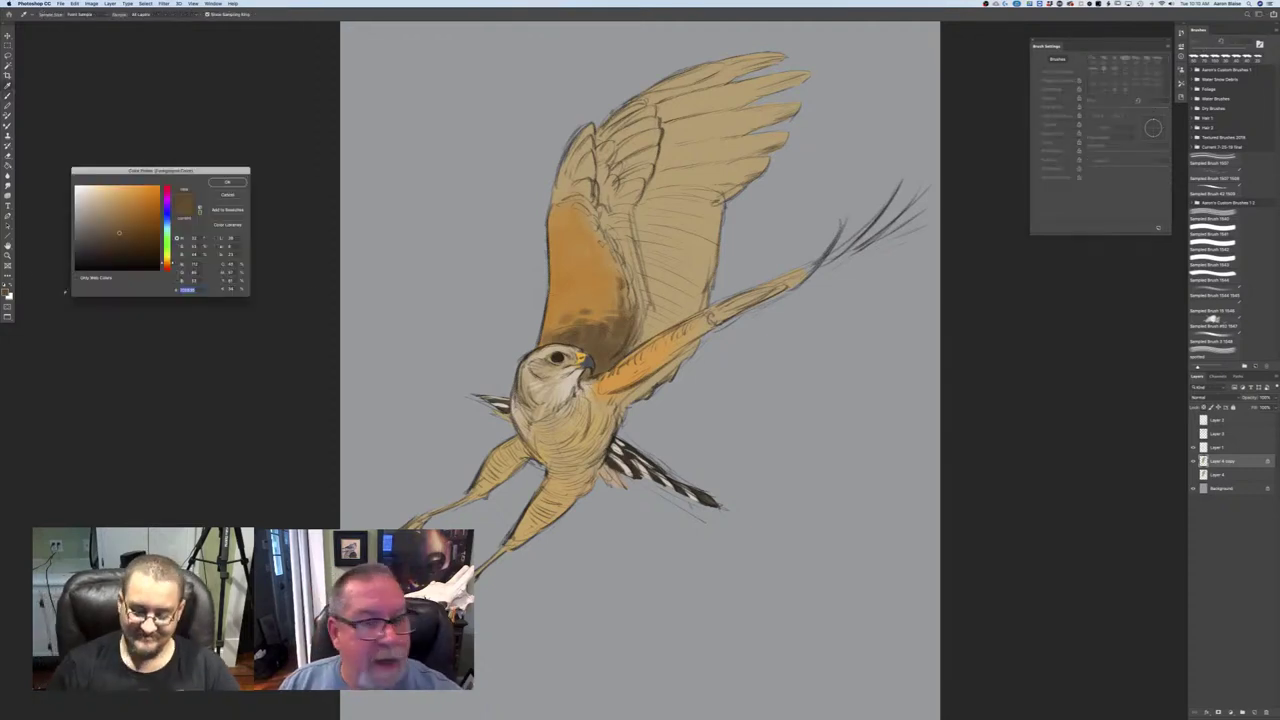
click(121, 204)
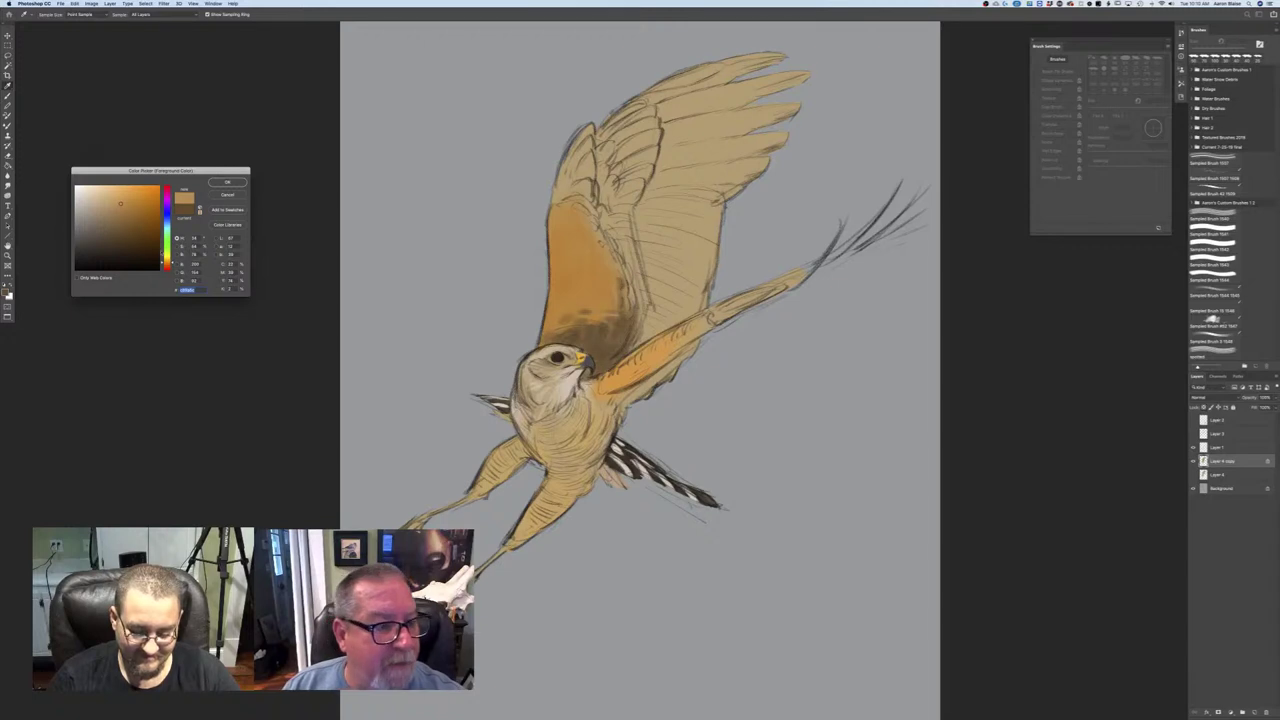
drag(167, 263, 167, 265)
drag(120, 203, 140, 213)
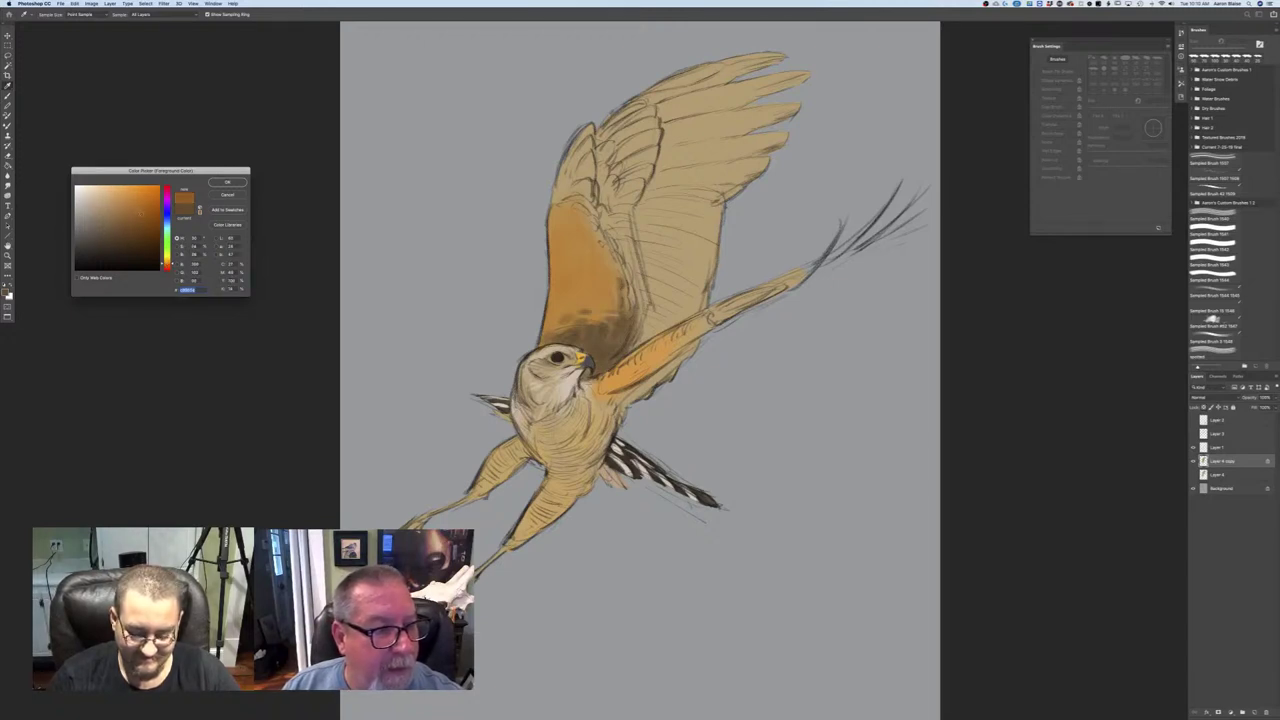
click(227, 182)
key(b)
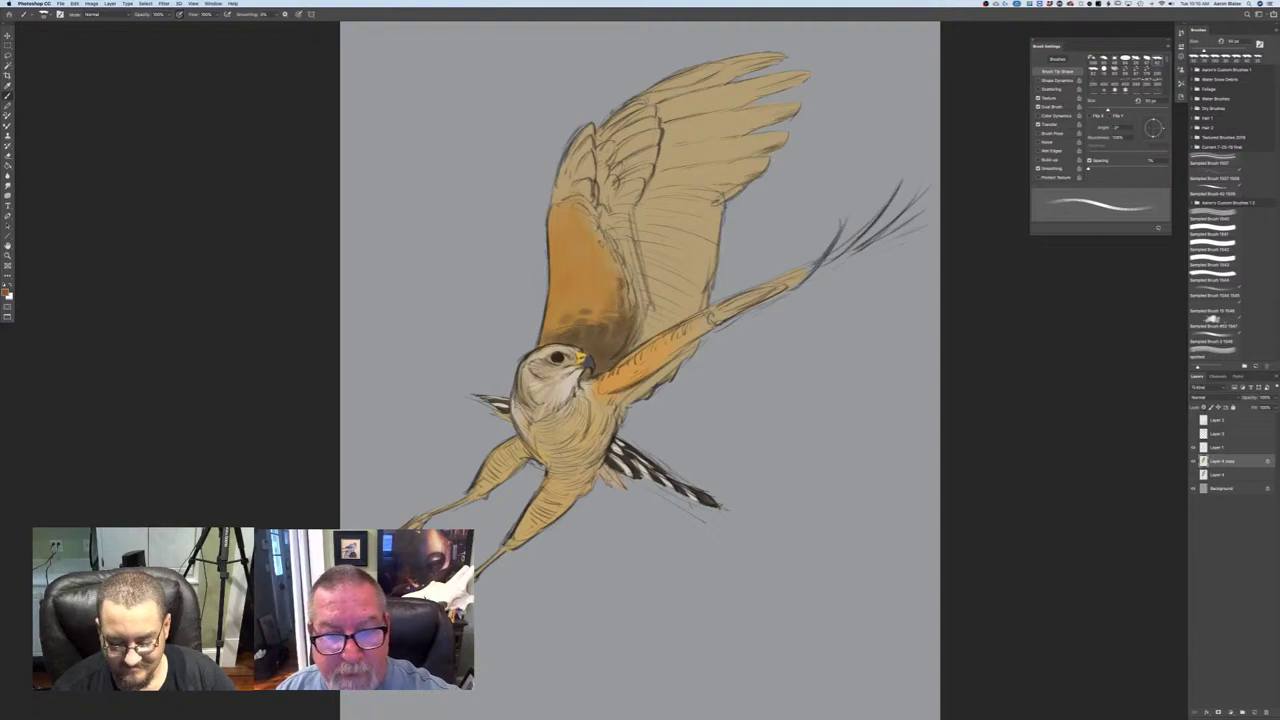
mouse_move(594, 278)
mouse_down()
mouse_move(573, 322)
mouse_move(562, 265)
mouse_move(590, 248)
mouse_move(612, 265)
mouse_move(574, 206)
mouse_move(550, 290)
mouse_up()
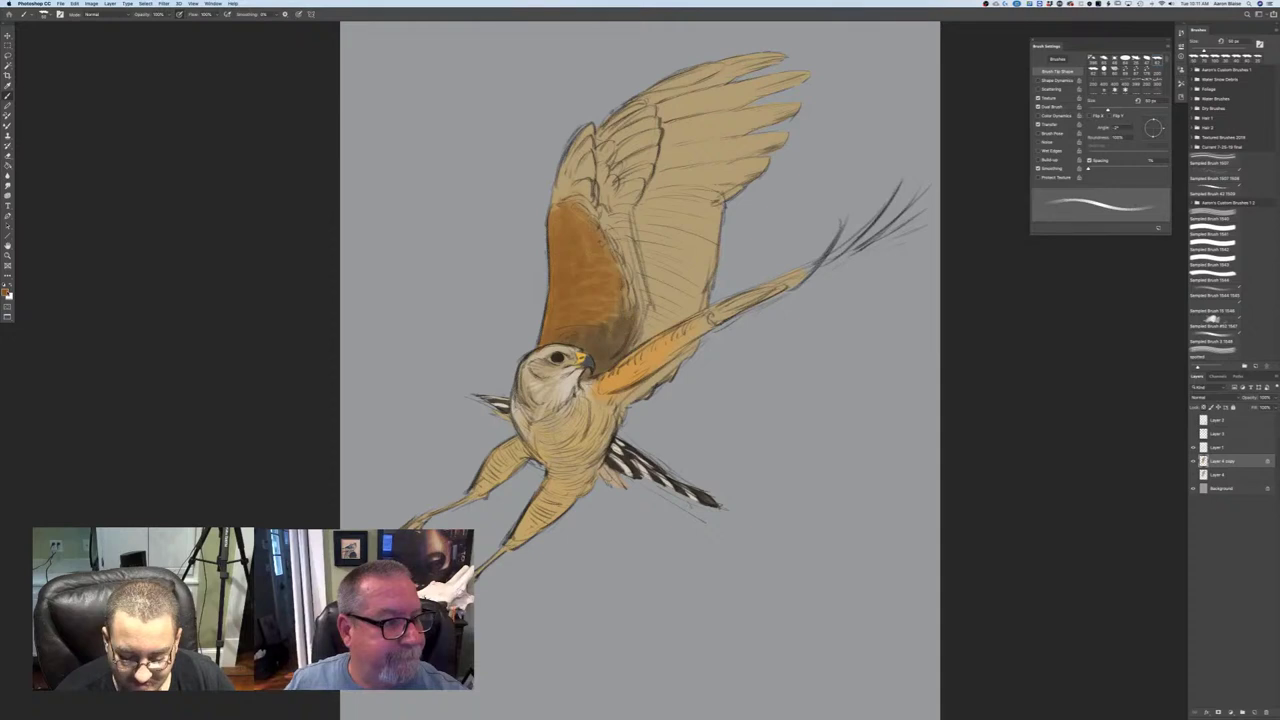
- Choose a darker brown, fill the raised wing's leading edge above the rusty patch, and add dark feather marks along the patch's upper edge
click(5, 292)
click(120, 238)
key(Return)
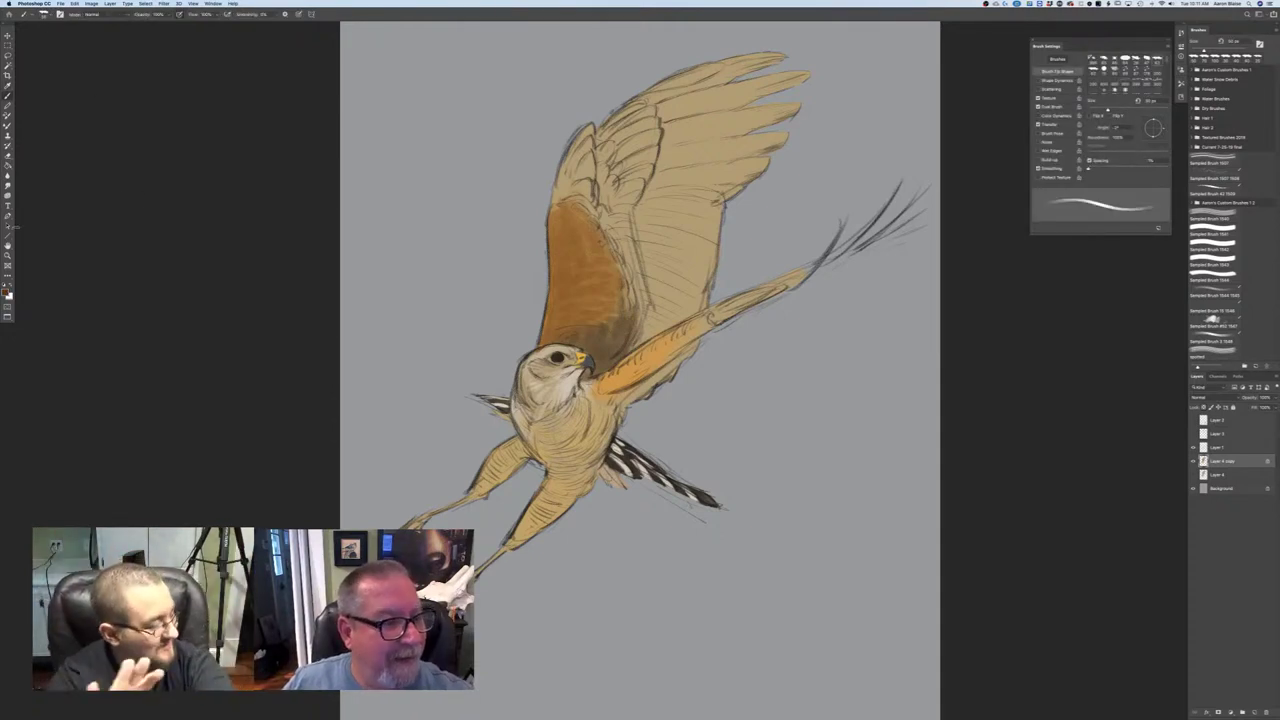
click(5, 292)
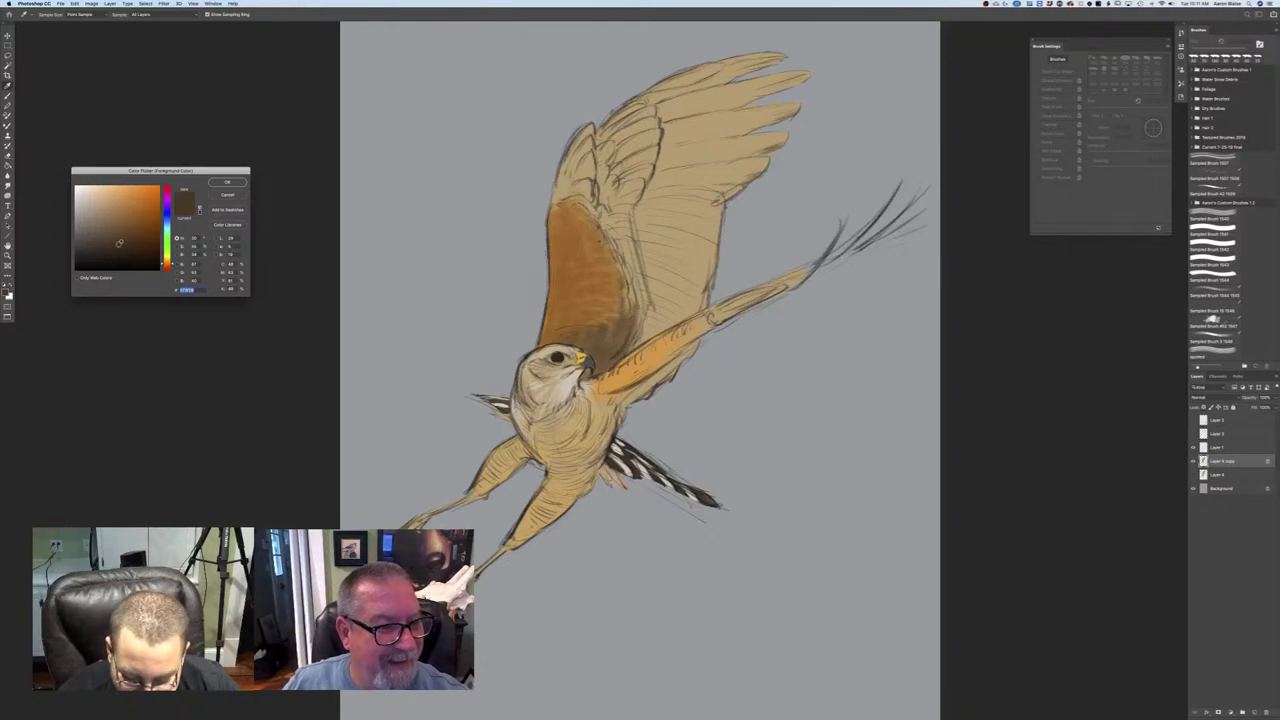
key(Return)
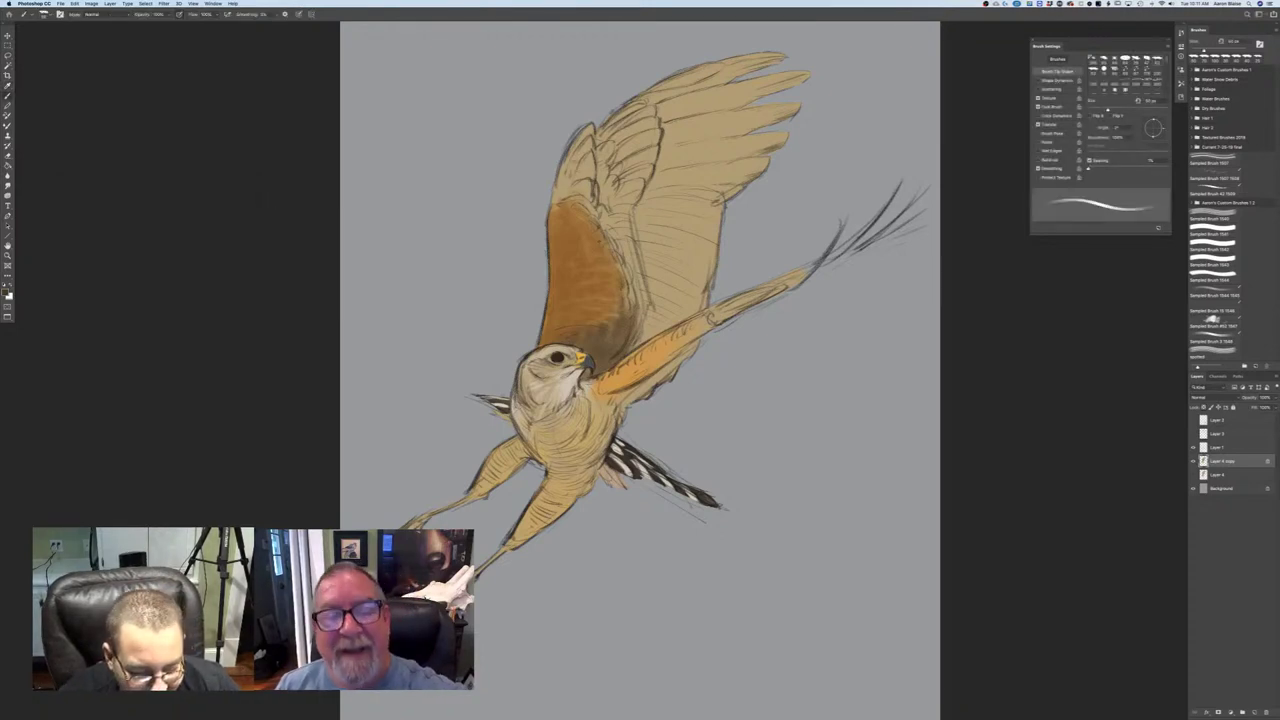
mouse_move(588, 138)
mouse_down()
mouse_move(590, 194)
mouse_move(591, 126)
mouse_move(560, 182)
mouse_move(578, 152)
mouse_move(580, 185)
mouse_move(556, 198)
mouse_move(582, 196)
mouse_move(594, 208)
mouse_move(573, 209)
mouse_move(604, 238)
mouse_up()
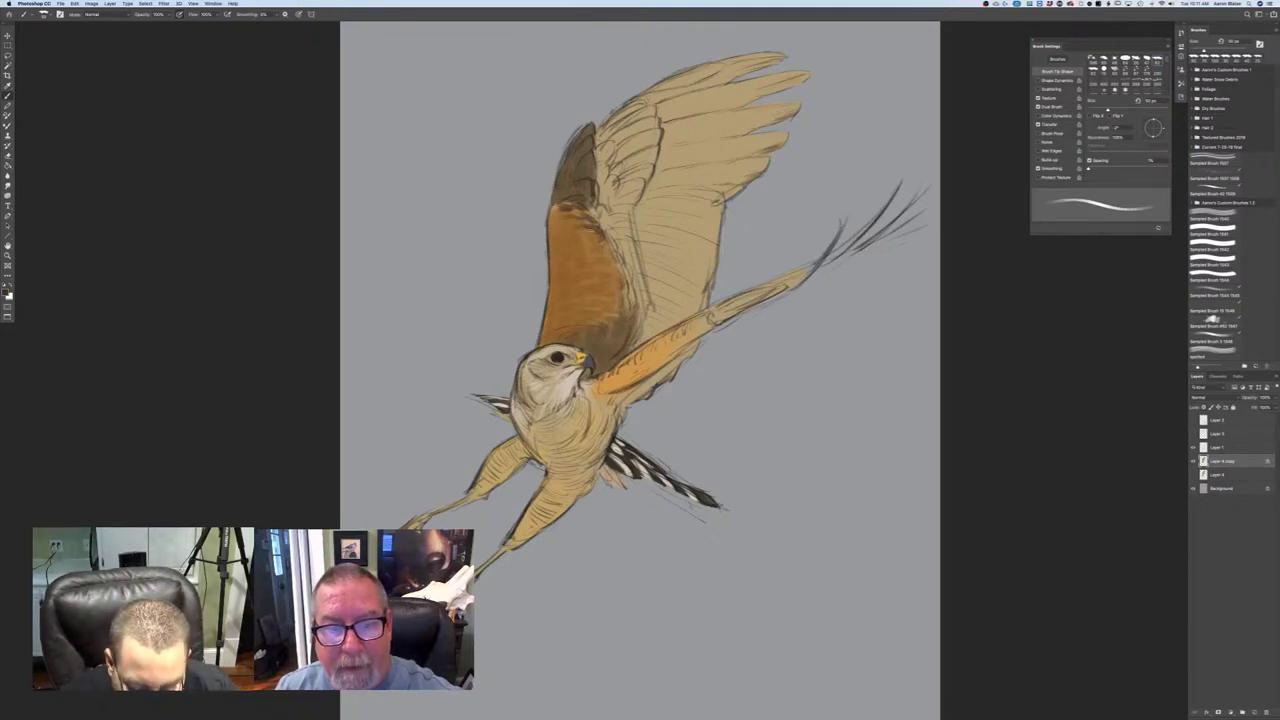
mouse_move(574, 178)
mouse_down()
mouse_move(592, 205)
mouse_move(560, 190)
mouse_move(555, 200)
mouse_up()
mouse_move(585, 133)
mouse_down()
mouse_move(575, 161)
mouse_move(596, 184)
mouse_move(556, 210)
mouse_up()
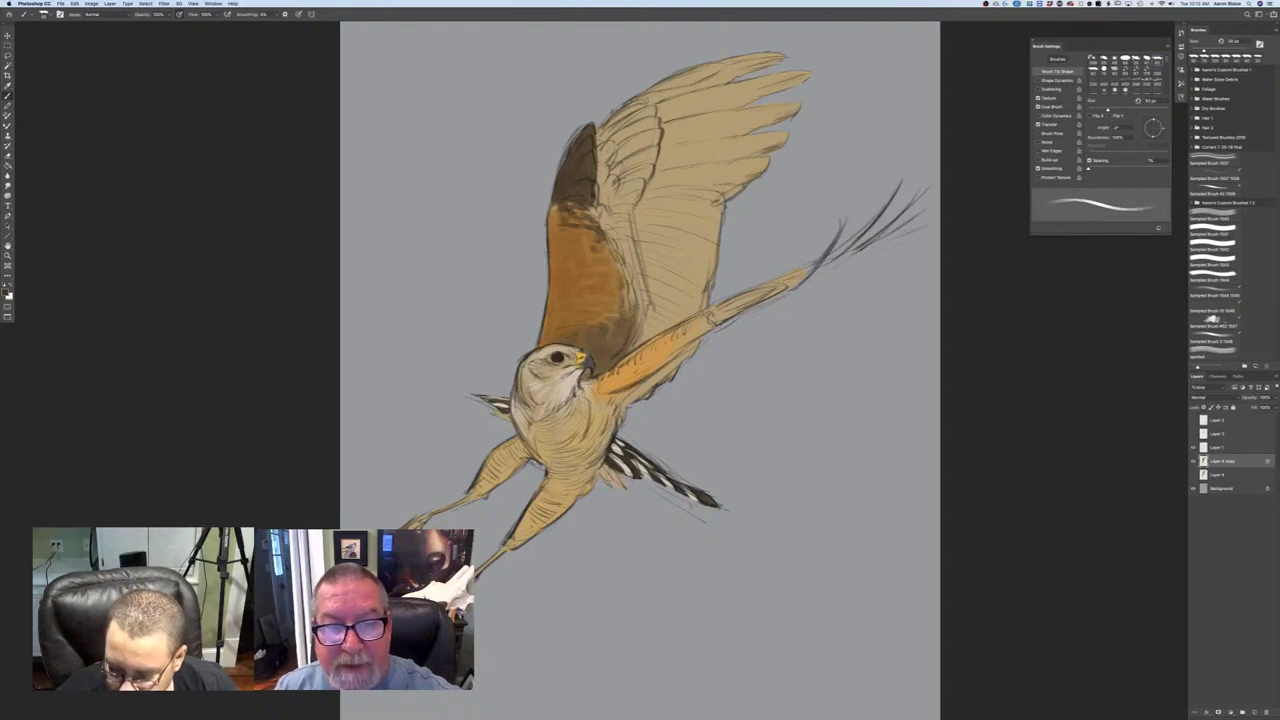
mouse_move(588, 234)
mouse_down()
mouse_move(622, 250)
mouse_move(607, 253)
mouse_move(620, 267)
mouse_up()
- Choose a less saturated dark brown, enlarge the brush and fill the raised wing's outer flight feathers and the coverts beside them
click(5, 292)
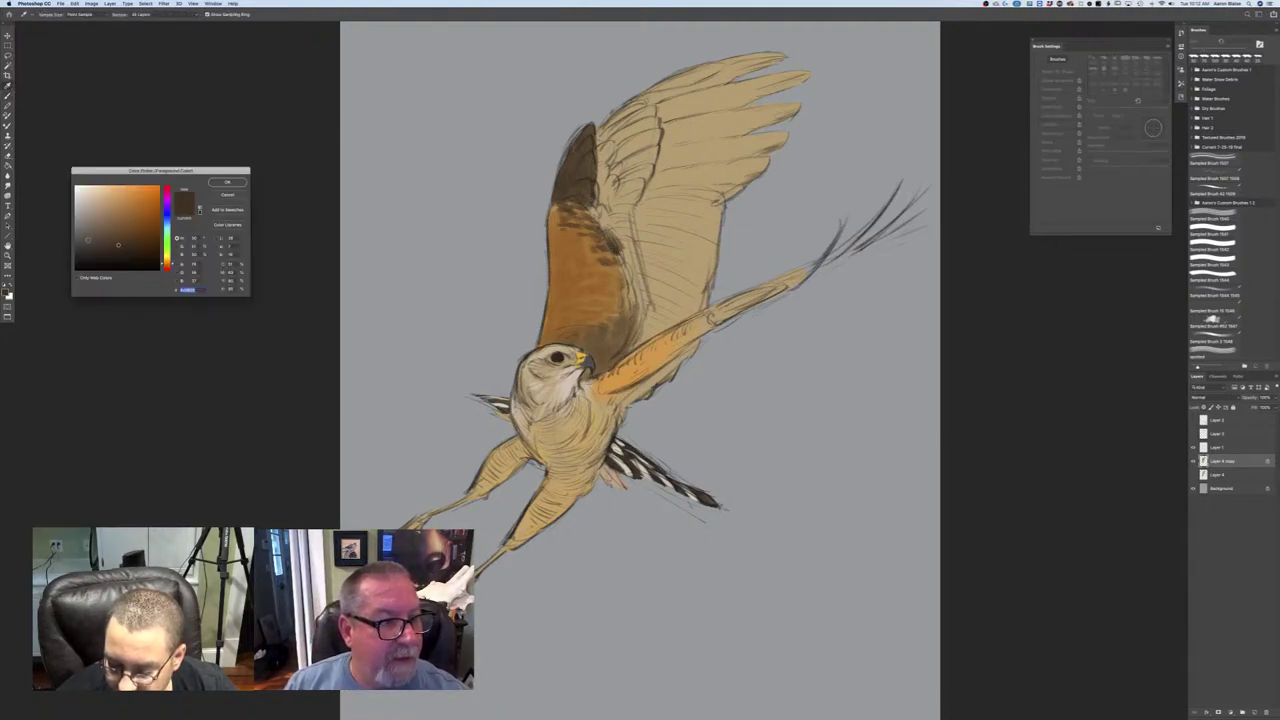
drag(124, 171, 609, 233)
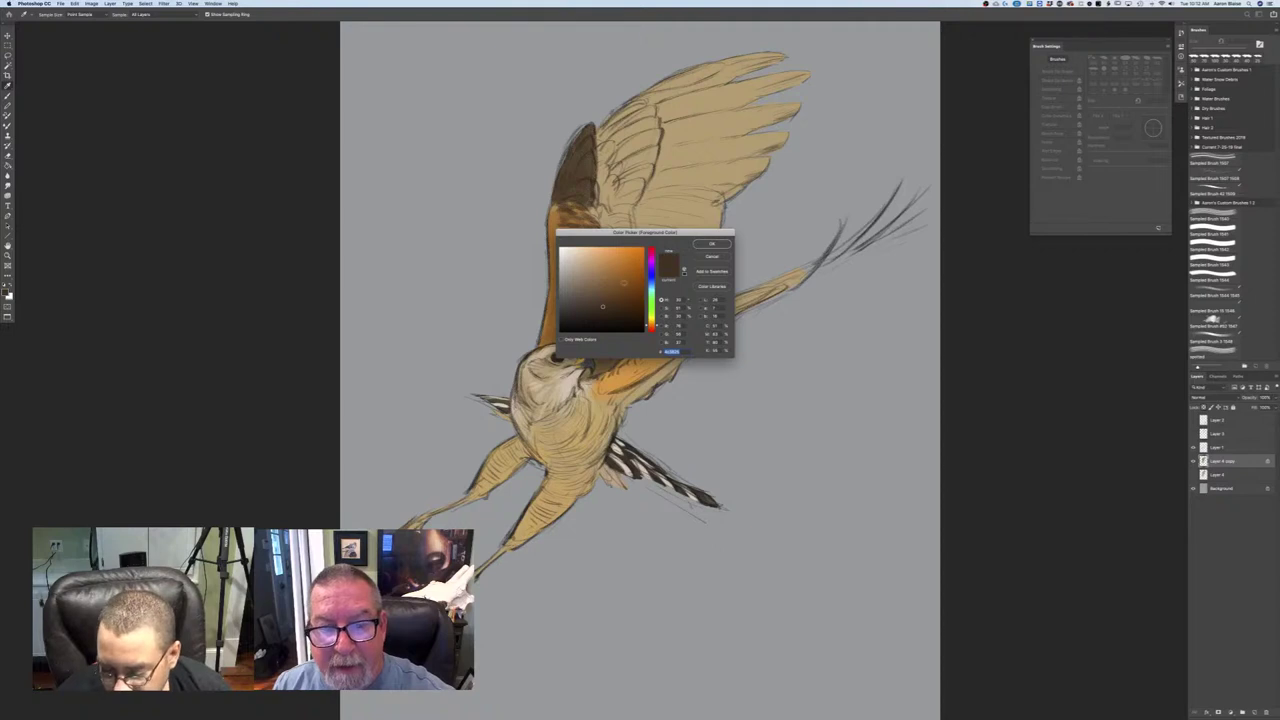
drag(590, 235, 172, 212)
click(296, 236)
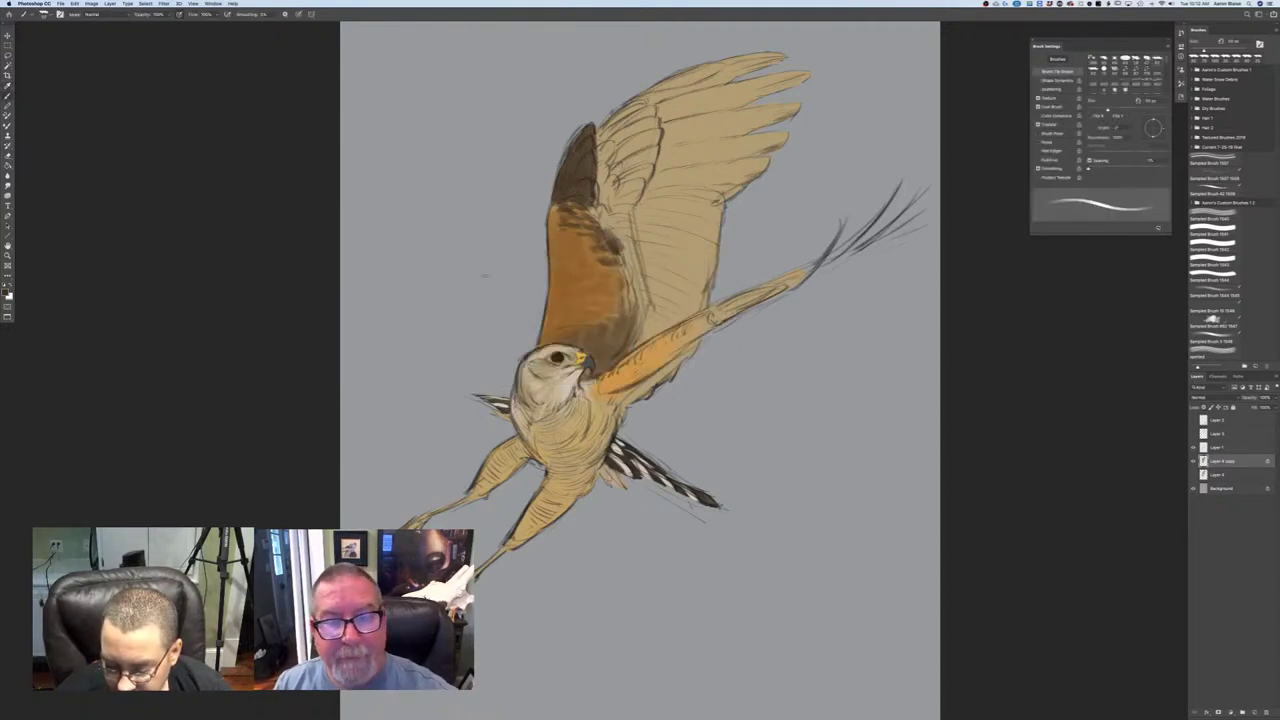
drag(628, 160, 612, 218)
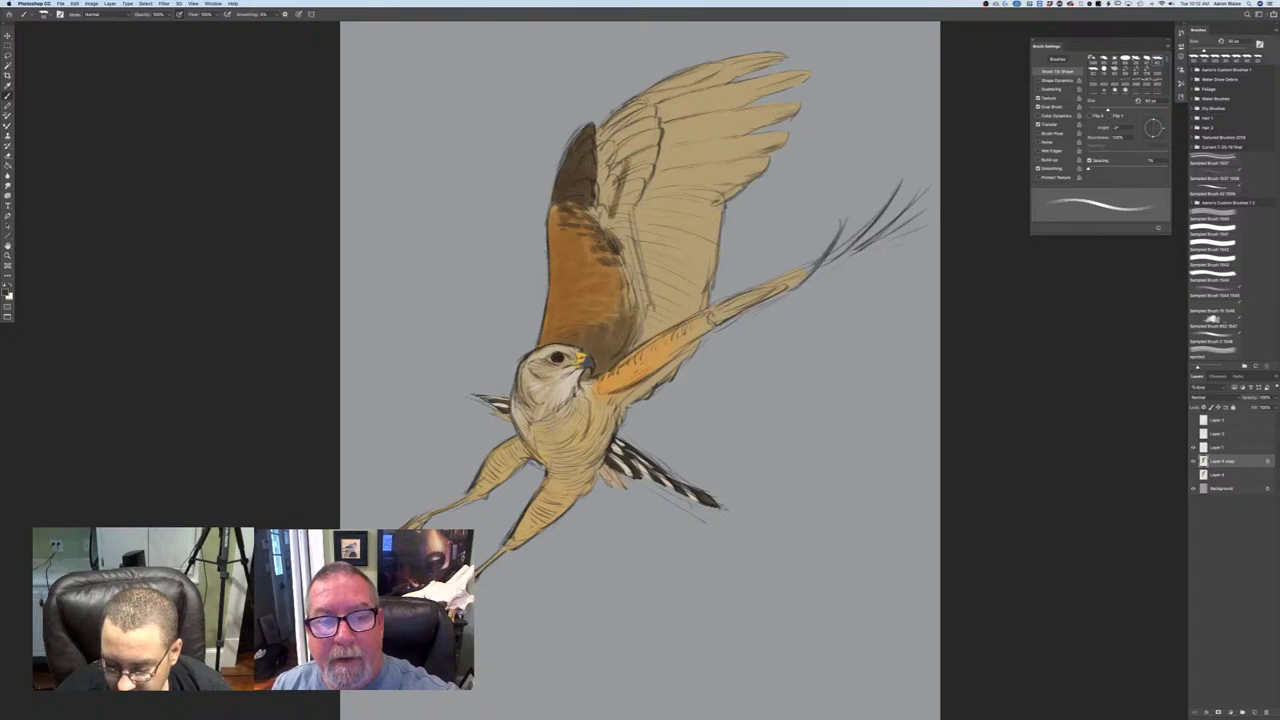
key(bracketright)
key(bracketright)
mouse_move(622, 151)
mouse_down()
mouse_move(606, 214)
mouse_move(606, 126)
mouse_move(644, 112)
mouse_move(662, 150)
mouse_up()
mouse_move(670, 100)
mouse_down()
mouse_move(756, 88)
mouse_move(798, 108)
mouse_move(764, 165)
mouse_move(782, 140)
mouse_move(736, 170)
mouse_move(704, 165)
mouse_move(668, 200)
mouse_move(606, 140)
mouse_move(622, 188)
mouse_up()
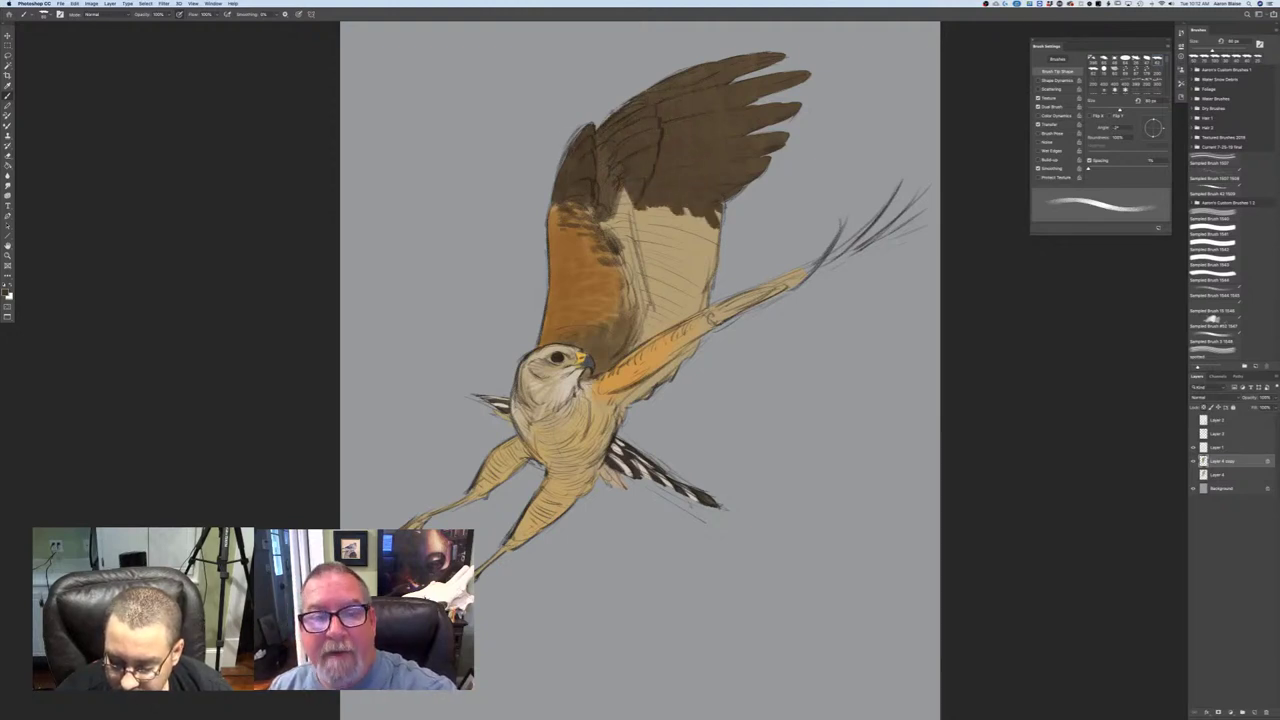
- Fill the raised wing's remaining inner flight feathers and the outer section of the foreshortened wing with dark brown
mouse_move(719, 210)
mouse_down()
mouse_move(716, 262)
mouse_move(700, 215)
mouse_move(709, 270)
mouse_up()
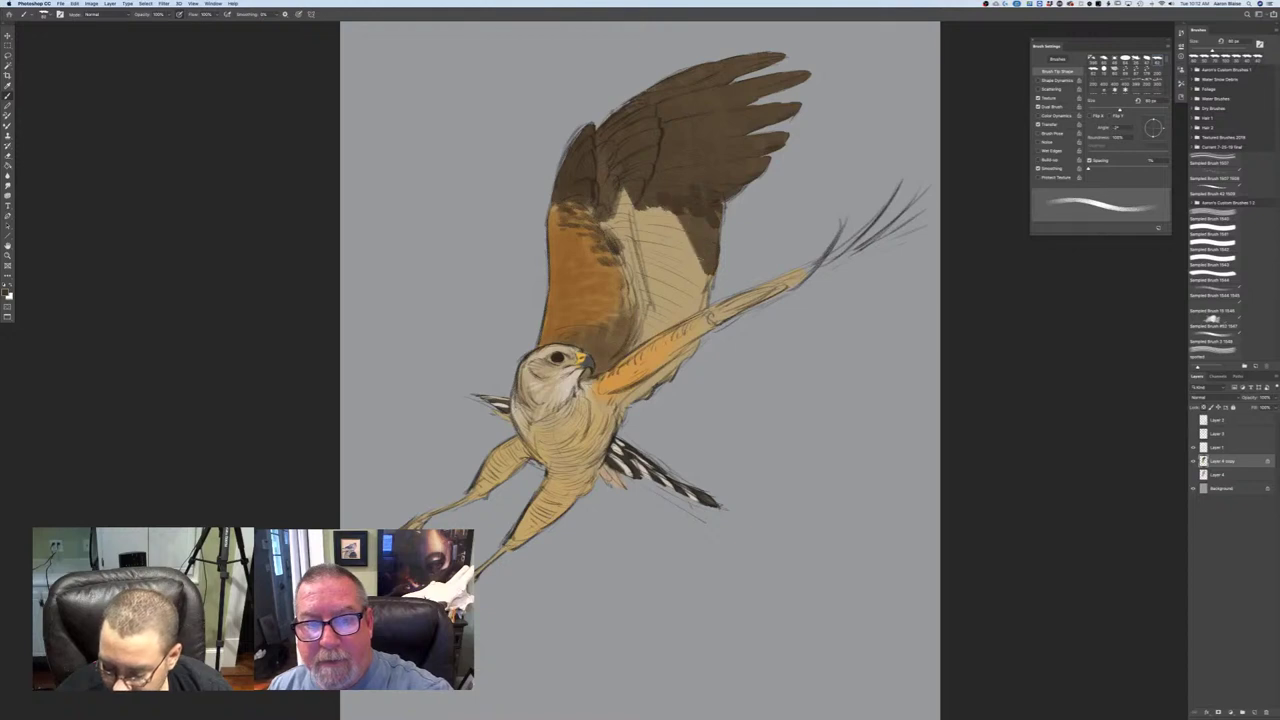
mouse_move(666, 202)
mouse_down()
mouse_move(622, 250)
mouse_move(605, 177)
mouse_move(659, 200)
mouse_move(692, 240)
mouse_move(720, 140)
mouse_move(743, 121)
mouse_move(770, 150)
mouse_move(700, 95)
mouse_move(686, 170)
mouse_move(655, 130)
mouse_move(630, 140)
mouse_move(622, 166)
mouse_move(700, 295)
mouse_move(640, 285)
mouse_move(605, 220)
mouse_move(625, 295)
mouse_move(612, 280)
mouse_move(610, 310)
mouse_move(640, 287)
mouse_move(660, 305)
mouse_move(672, 290)
mouse_move(652, 282)
mouse_move(676, 270)
mouse_move(700, 290)
mouse_move(700, 310)
mouse_move(632, 343)
mouse_up()
mouse_move(700, 304)
mouse_down()
mouse_move(601, 350)
mouse_move(608, 364)
mouse_up()
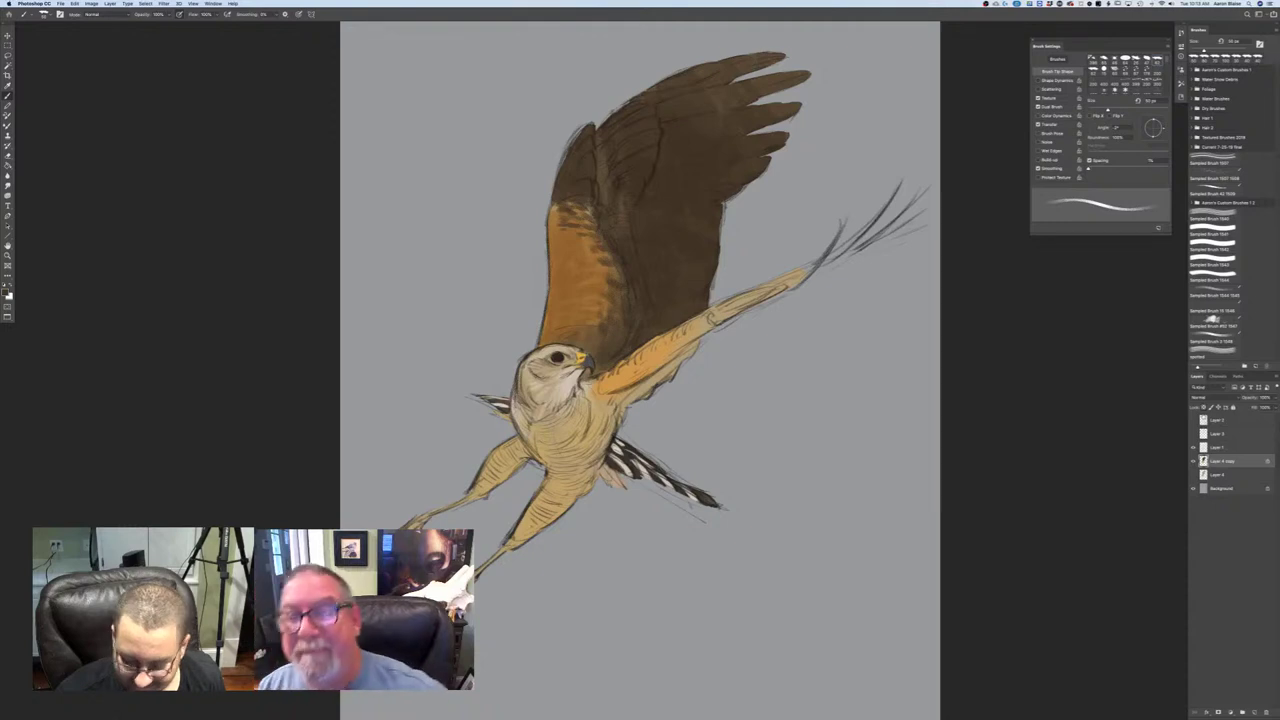
drag(790, 272, 690, 328)
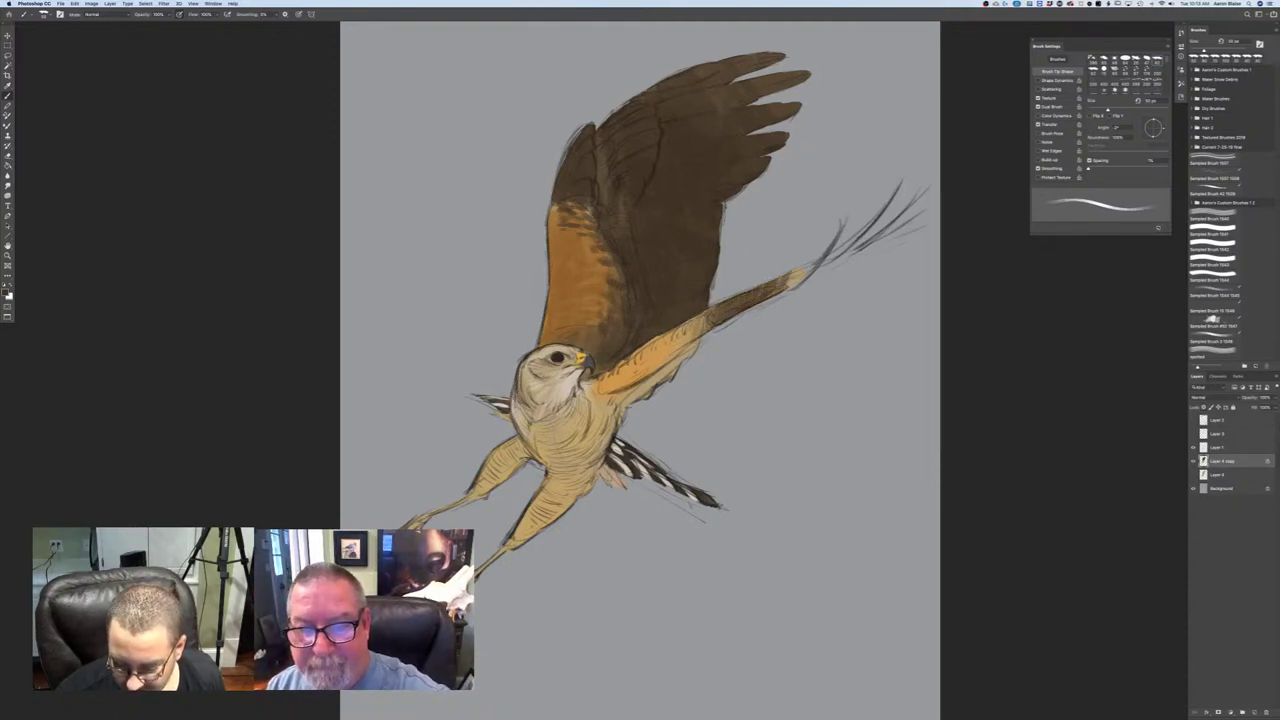
mouse_move(772, 292)
mouse_down()
mouse_move(758, 294)
mouse_move(805, 275)
mouse_up()
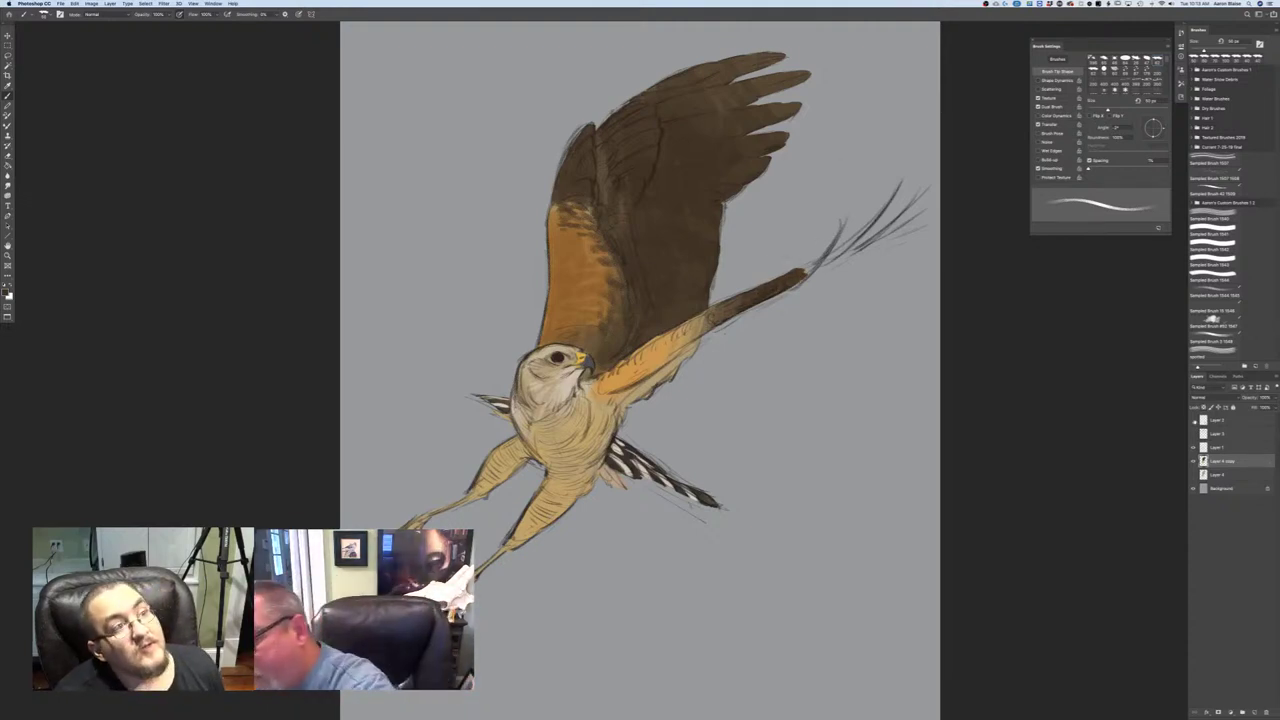
- Make brush size follow pen pressure and paint the foreshortened wing's splayed tip feathers with tapered dark brown strokes
mouse_move(806, 270)
mouse_down()
mouse_move(846, 250)
mouse_move(830, 262)
mouse_up()
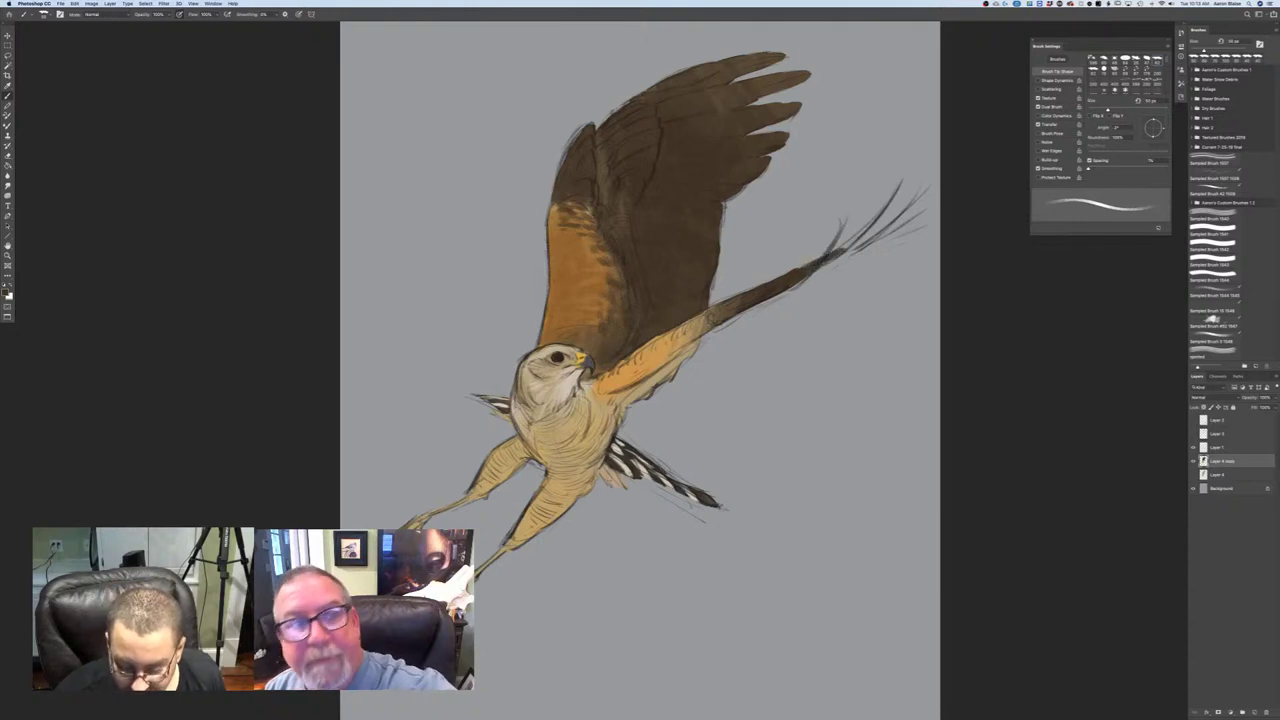
click(301, 15)
mouse_move(845, 218)
mouse_down()
mouse_move(826, 256)
mouse_move(780, 294)
mouse_up()
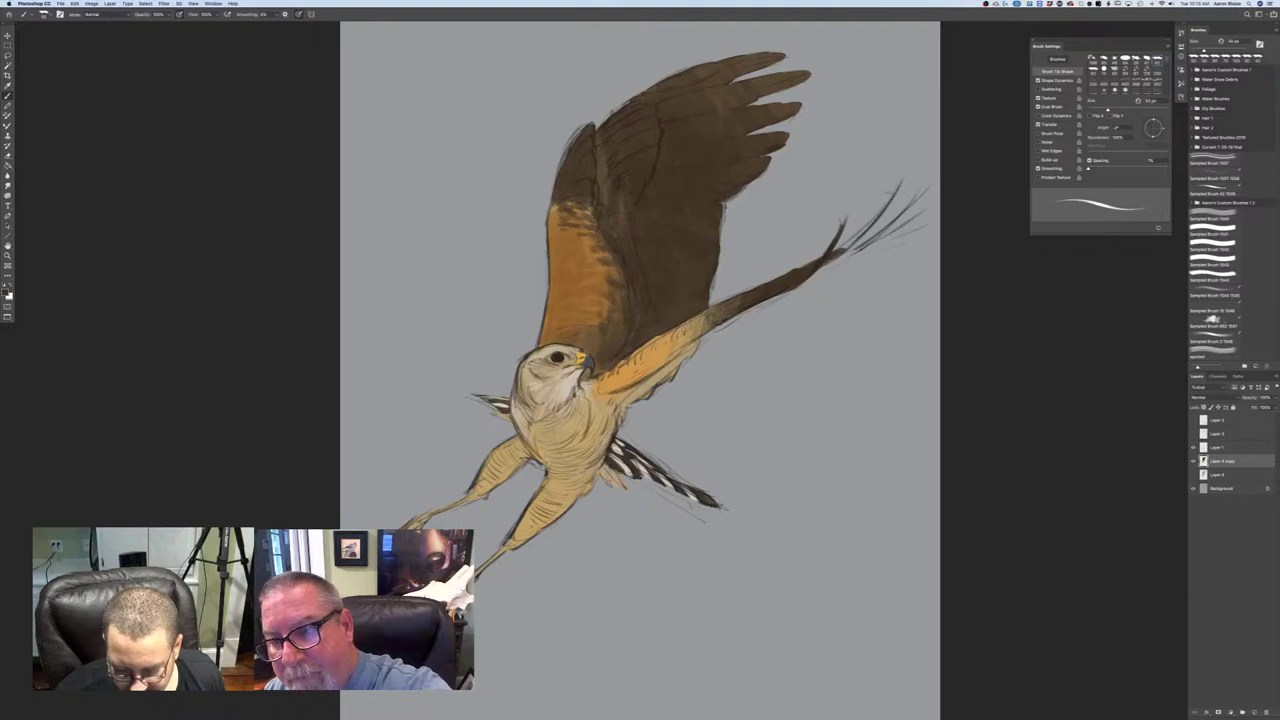
drag(900, 182, 843, 248)
drag(874, 222, 843, 249)
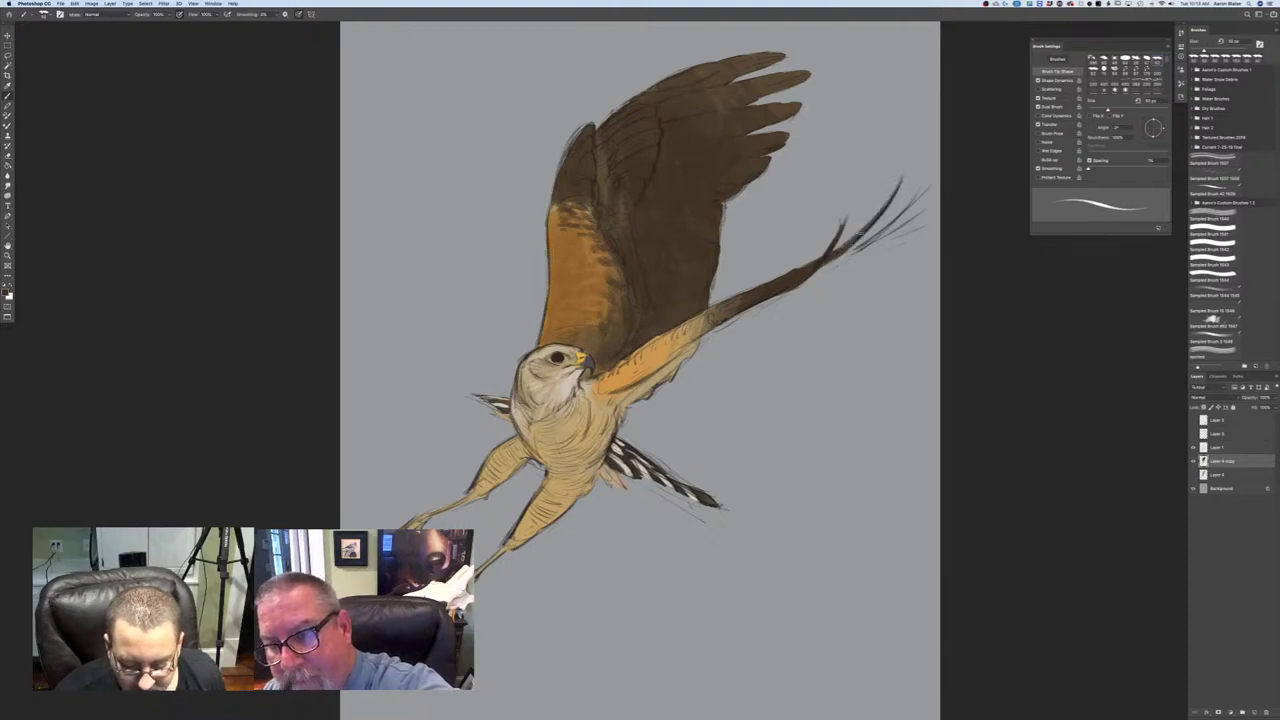
mouse_move(922, 184)
mouse_down()
mouse_move(866, 244)
mouse_move(830, 260)
mouse_up()
drag(868, 244, 824, 266)
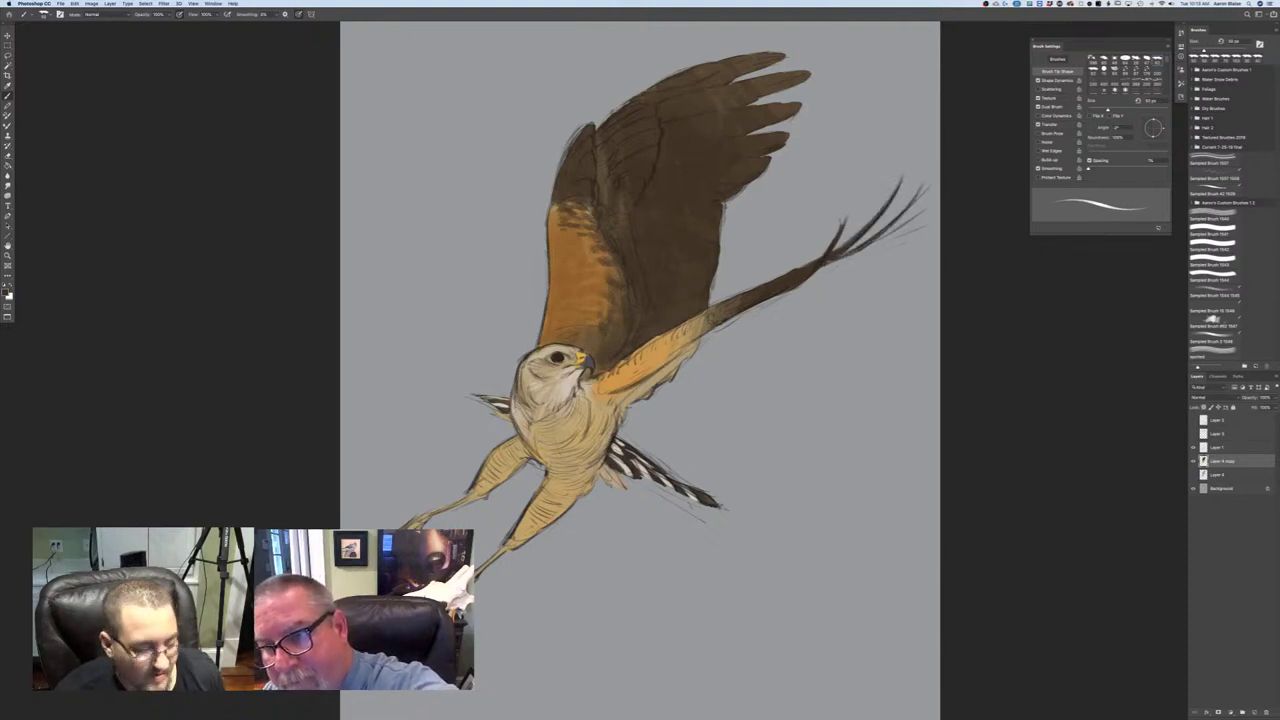
drag(906, 224, 775, 298)
- Paint dark brown feathers along the foreshortened wing's lower trailing edge, from the outer section in to the body
drag(805, 281, 681, 359)
right_click(690, 350)
key(Escape)
drag(692, 345, 666, 380)
drag(670, 376, 653, 382)
drag(683, 357, 671, 363)
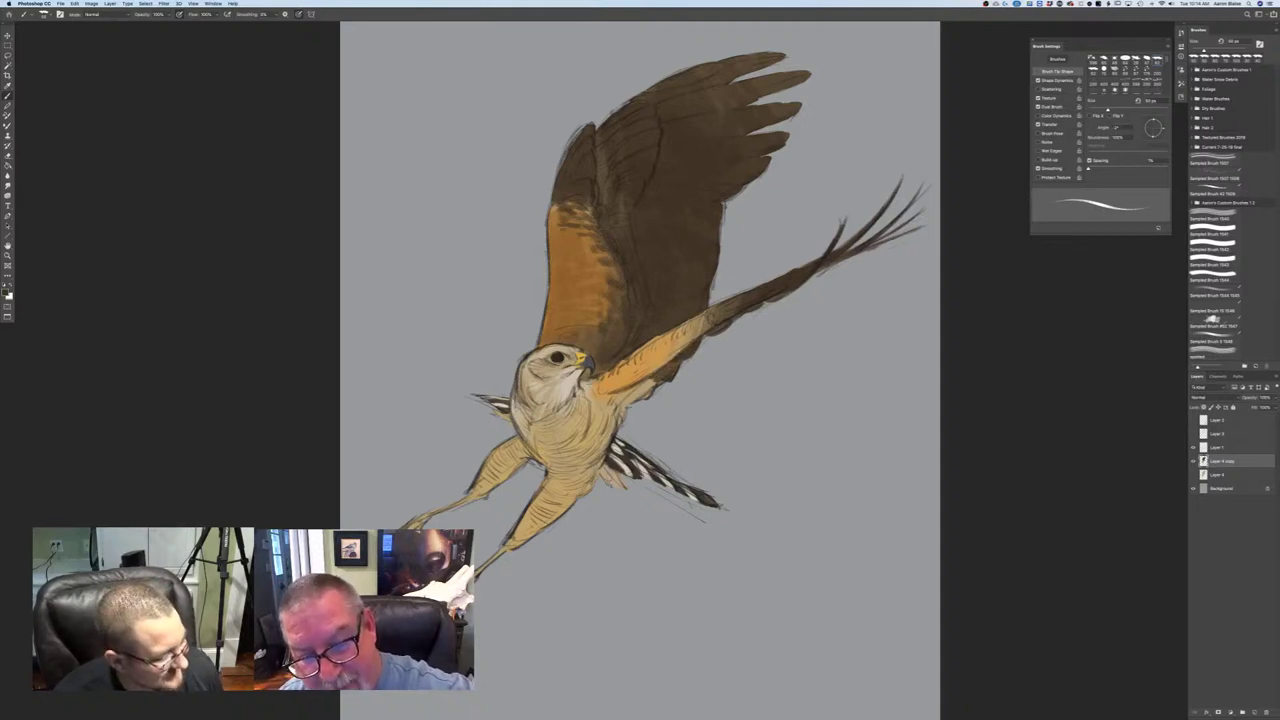
drag(654, 381, 645, 397)
drag(664, 382, 643, 395)
mouse_move(641, 393)
mouse_down()
mouse_move(620, 401)
mouse_move(612, 438)
mouse_move(602, 426)
mouse_up()
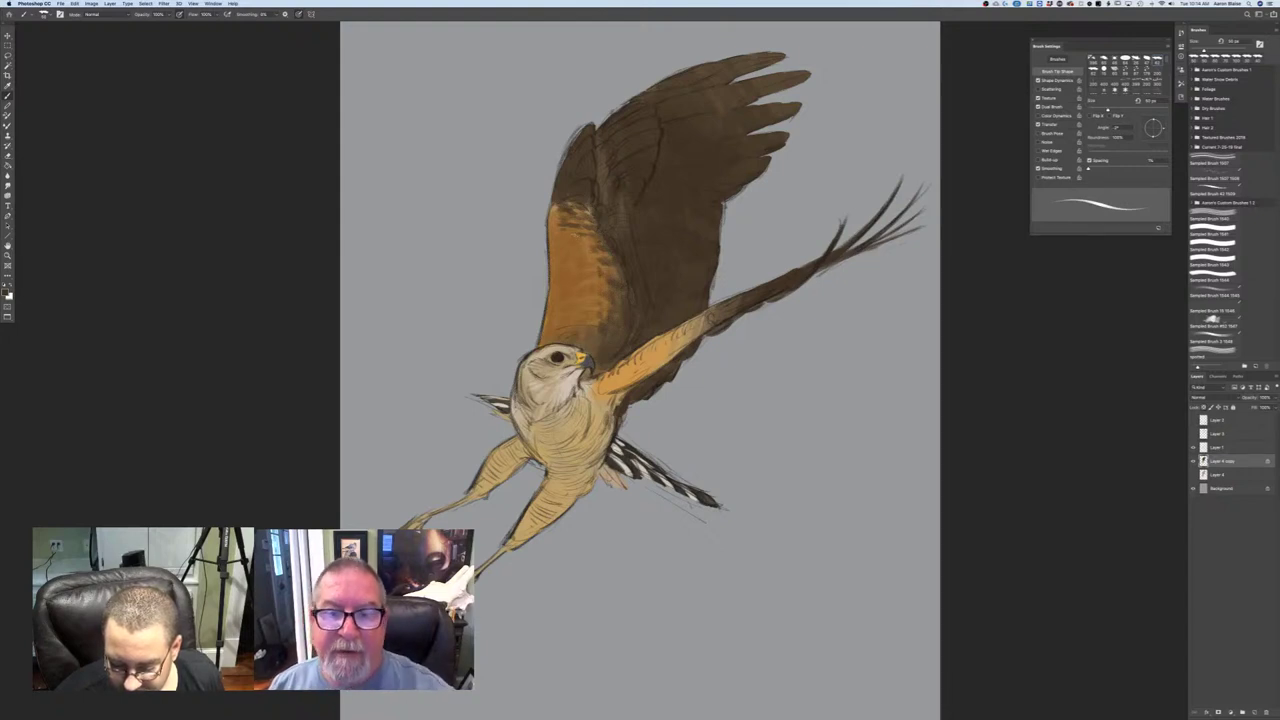
key(super+minus)
key(super+minus)
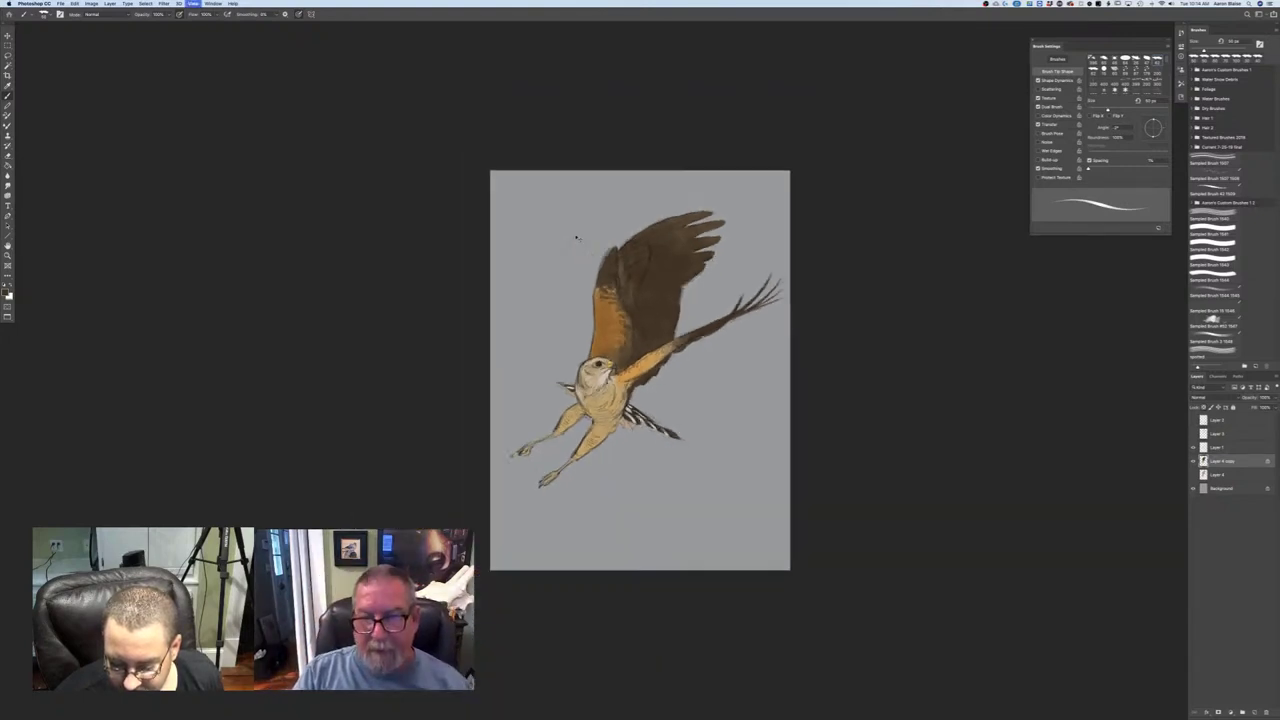
key(super+equal)
key(super+equal)
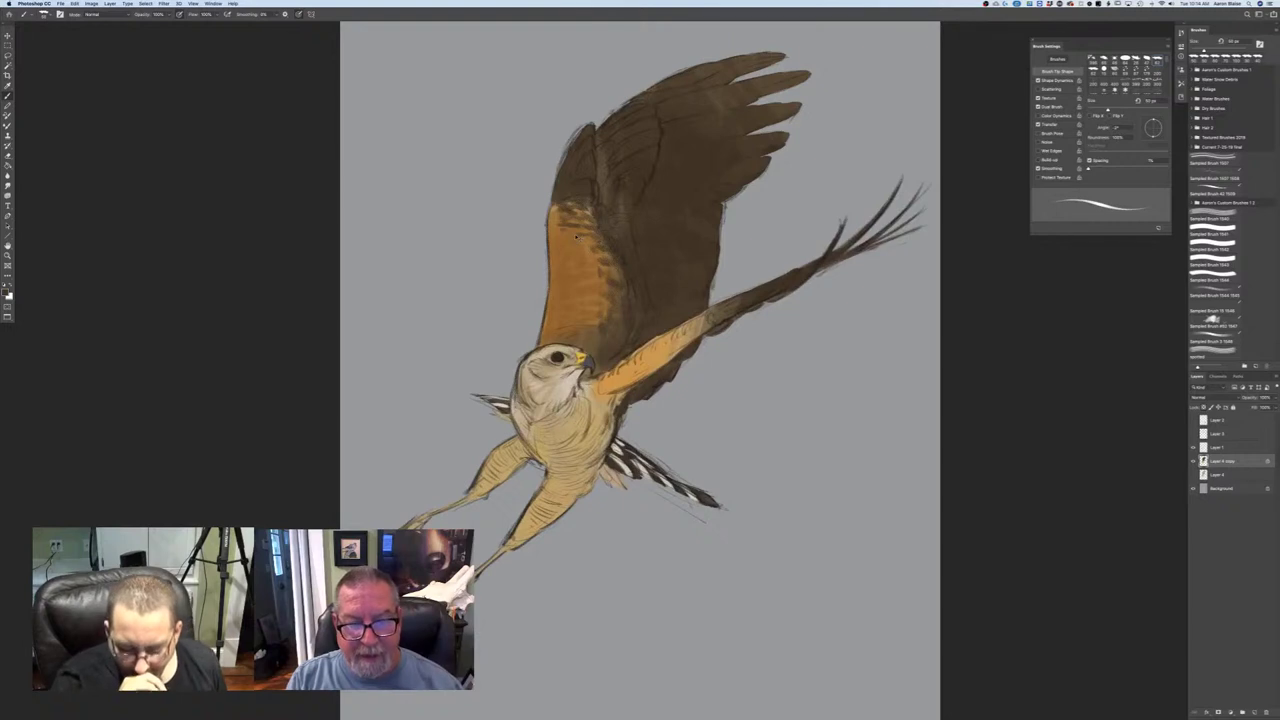
key(super+plus)
key(super+minus)
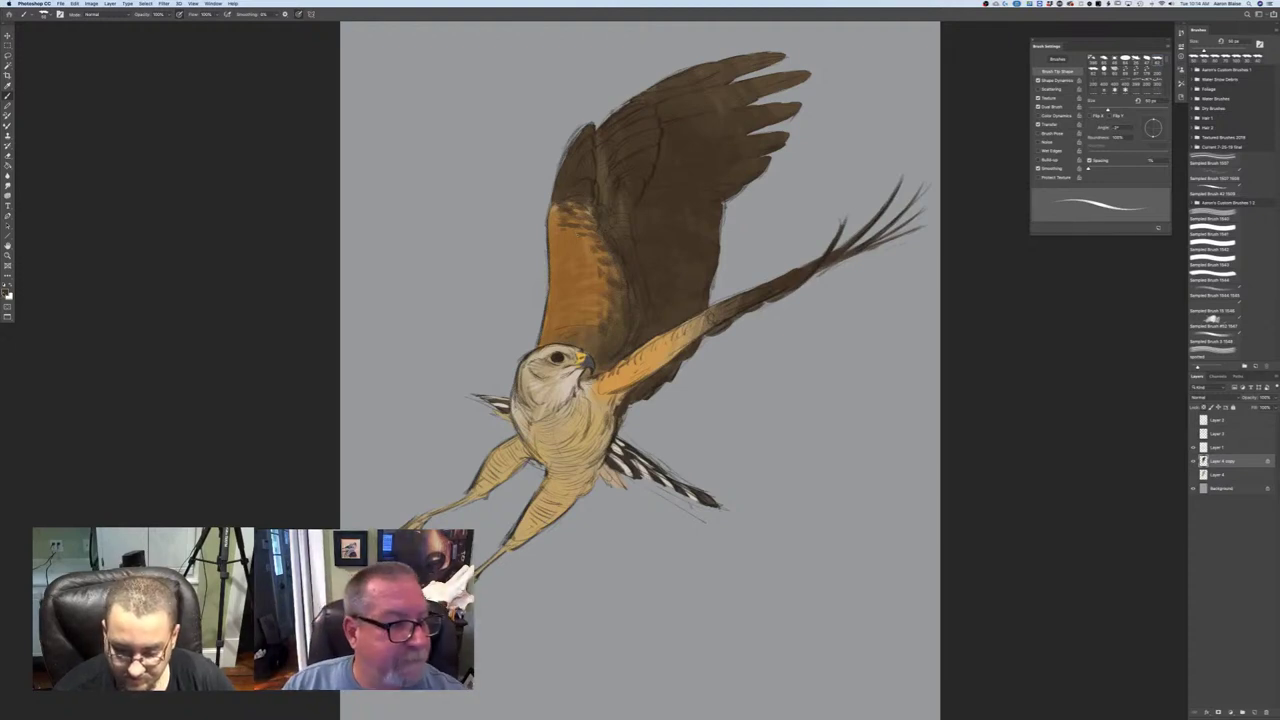
- Choose a light greyish tan and paint small feather spots on the raised wing's inner coverts beside the rusty patch
click(7, 287)
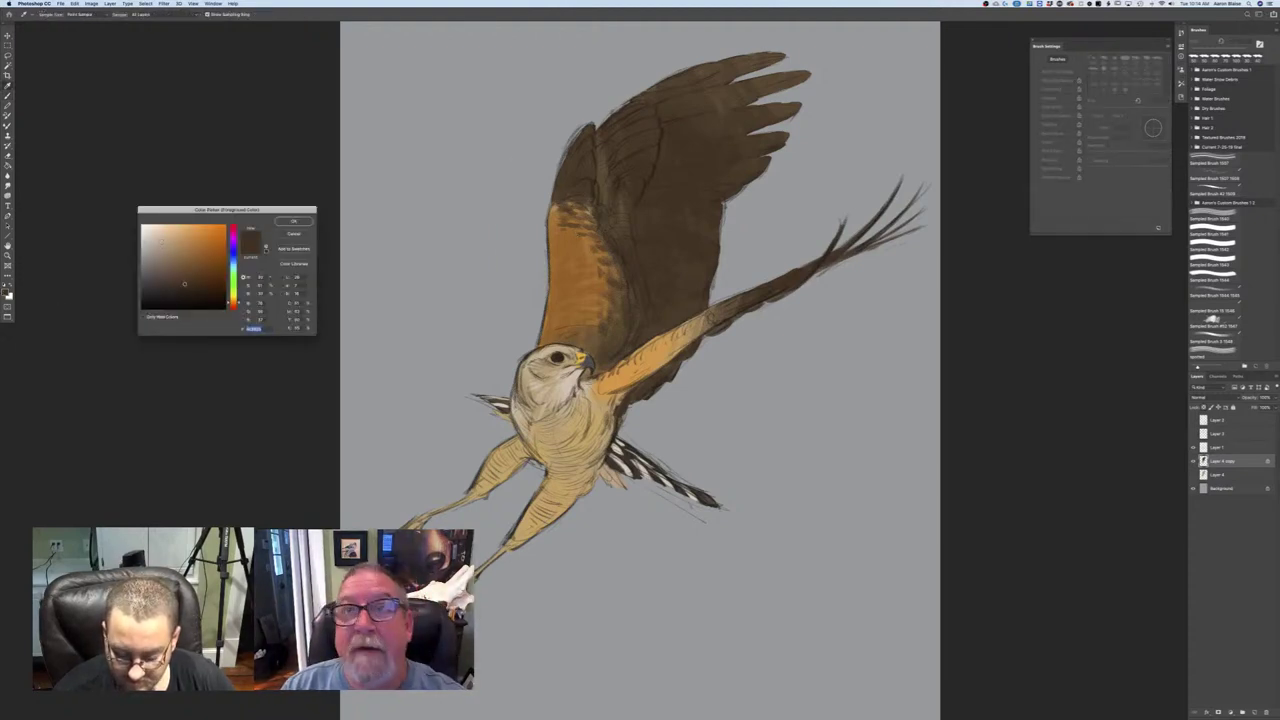
click(159, 248)
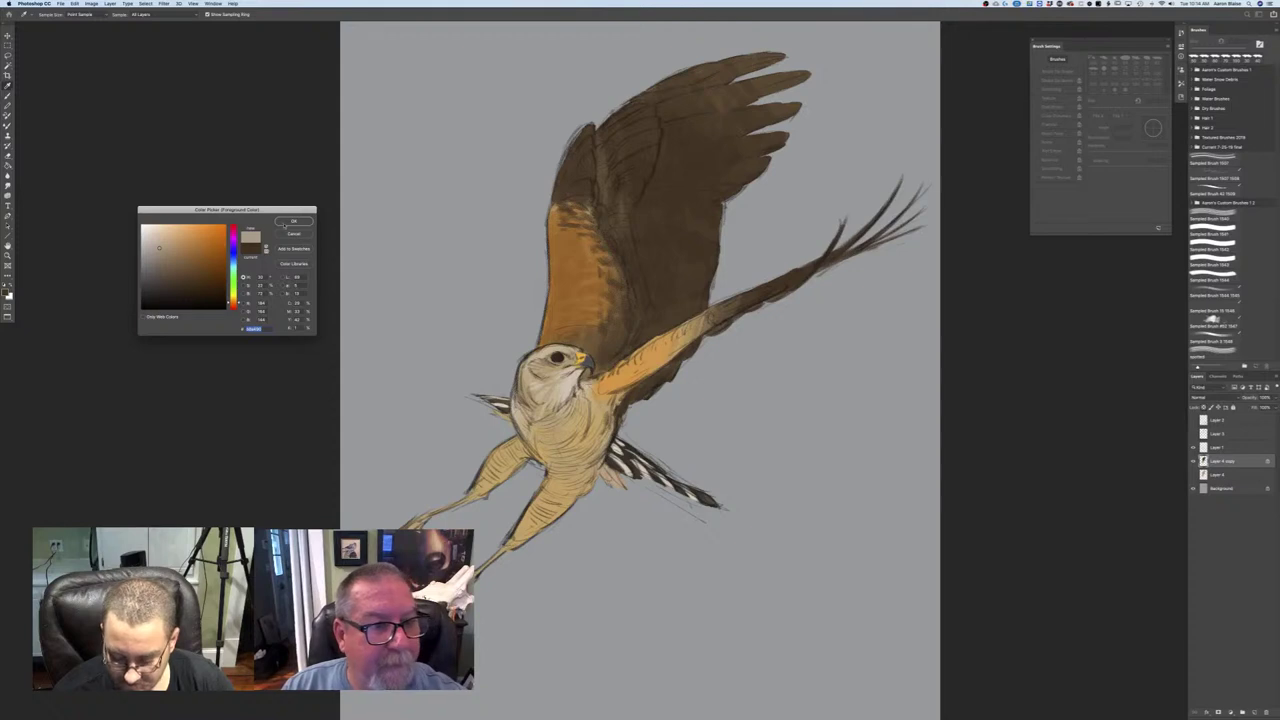
click(288, 222)
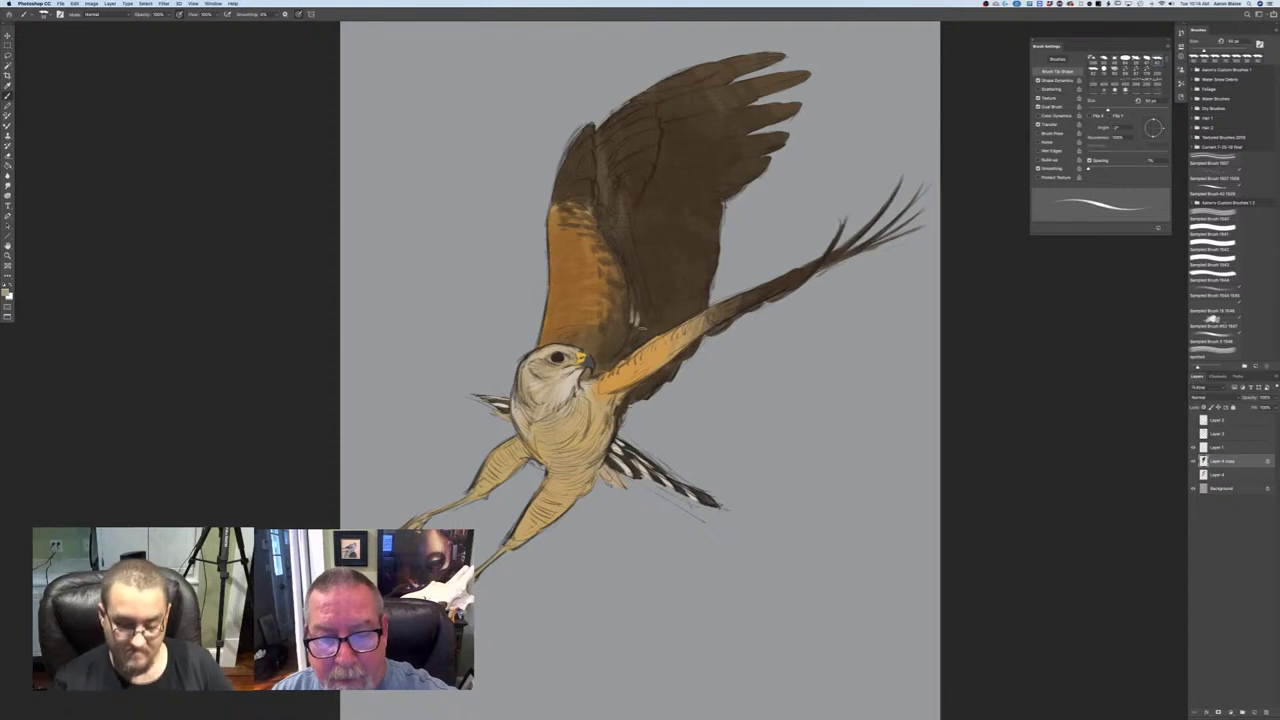
drag(642, 307, 644, 328)
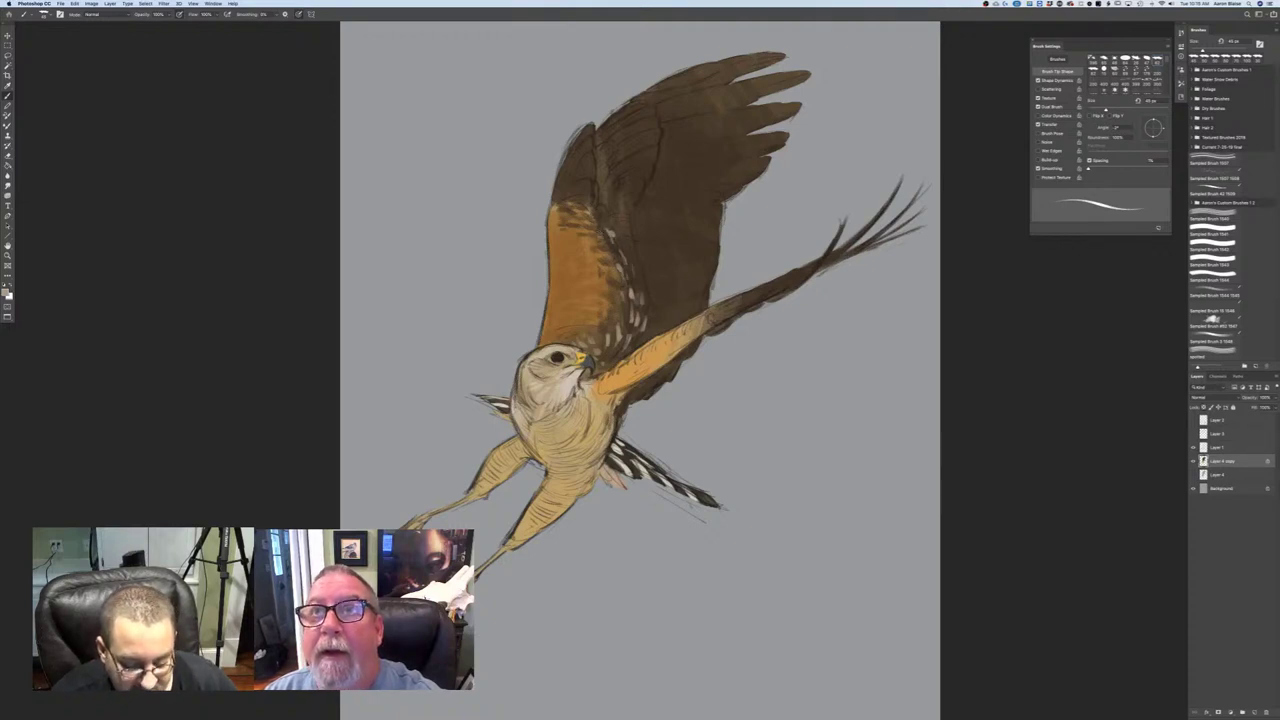
- Choose a paler off-white and paint bars and rows of spots over the raised wing's leading edge and upper coverts
click(9, 290)
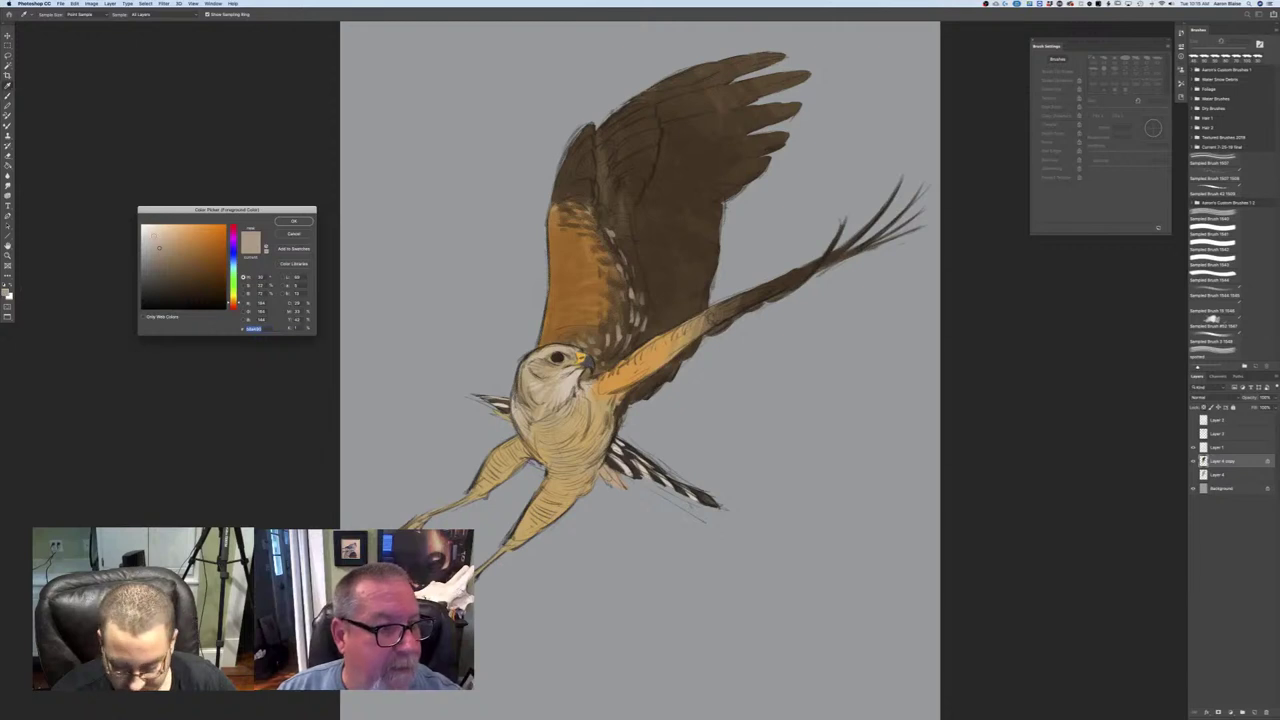
click(152, 236)
click(293, 222)
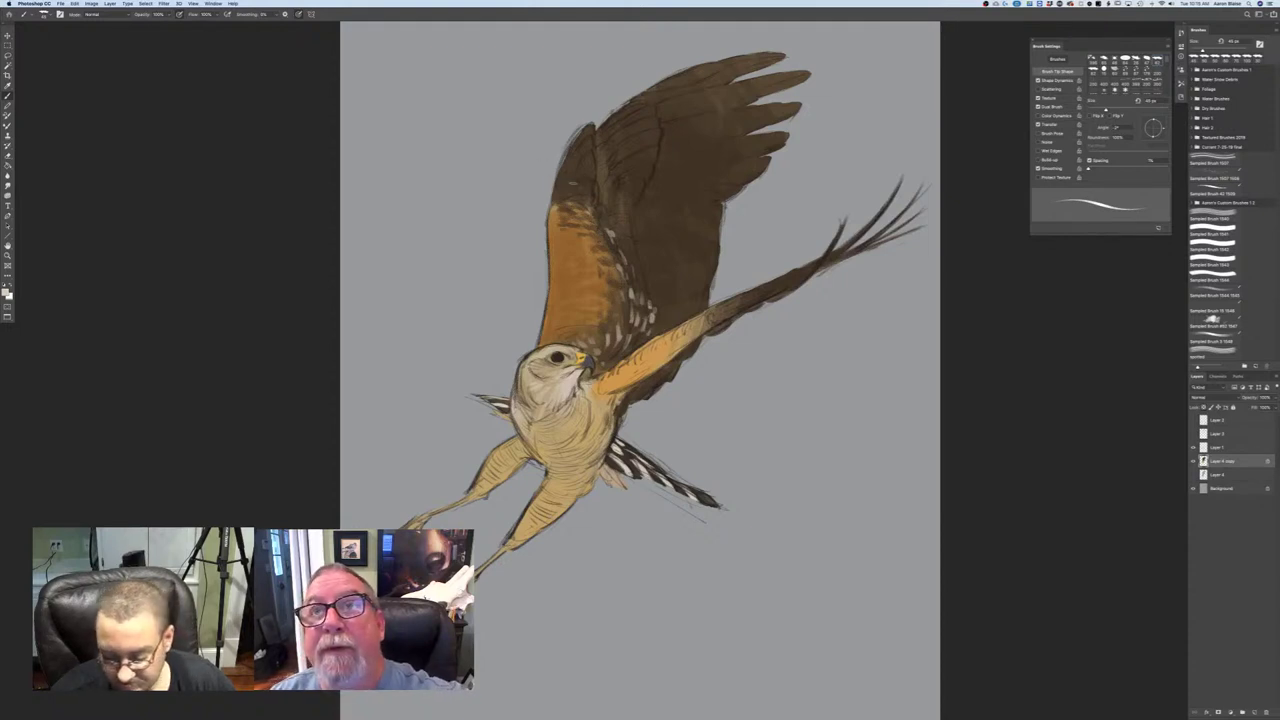
drag(557, 186, 547, 243)
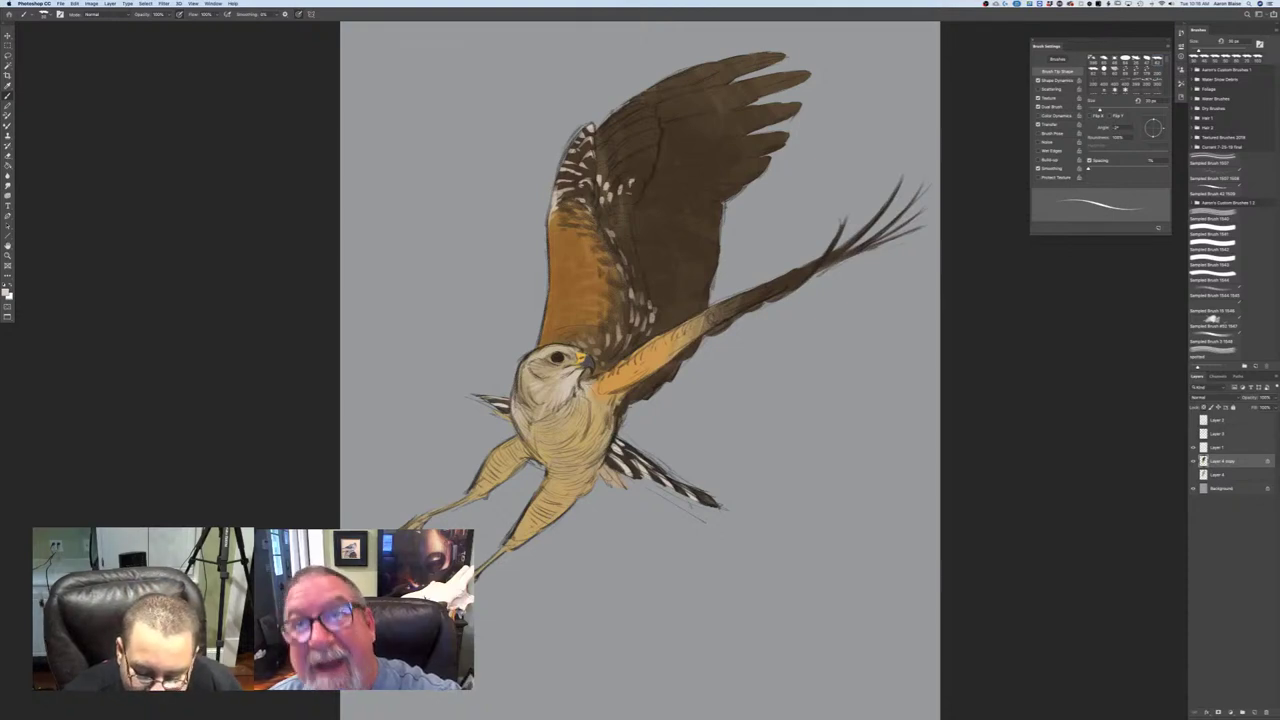
mouse_move(641, 181)
mouse_down()
mouse_move(643, 192)
mouse_move(652, 175)
mouse_up()
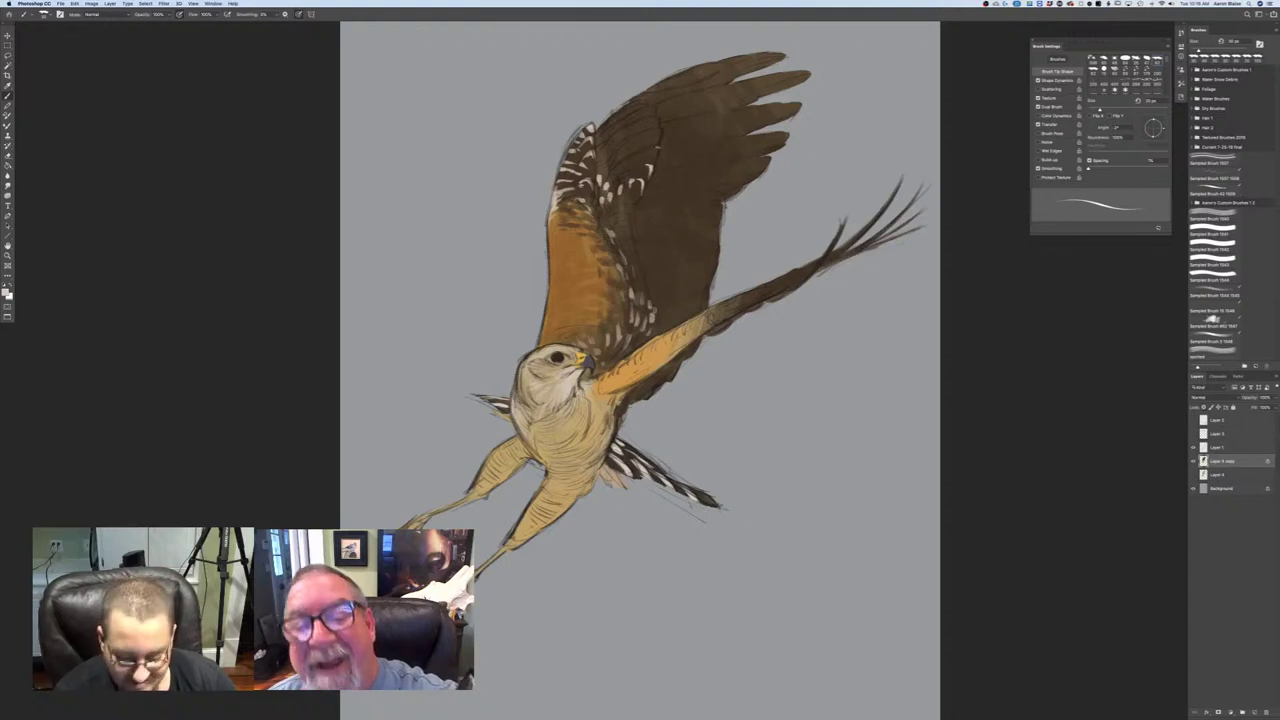
mouse_move(656, 149)
mouse_down()
mouse_move(658, 162)
mouse_move(661, 143)
mouse_up()
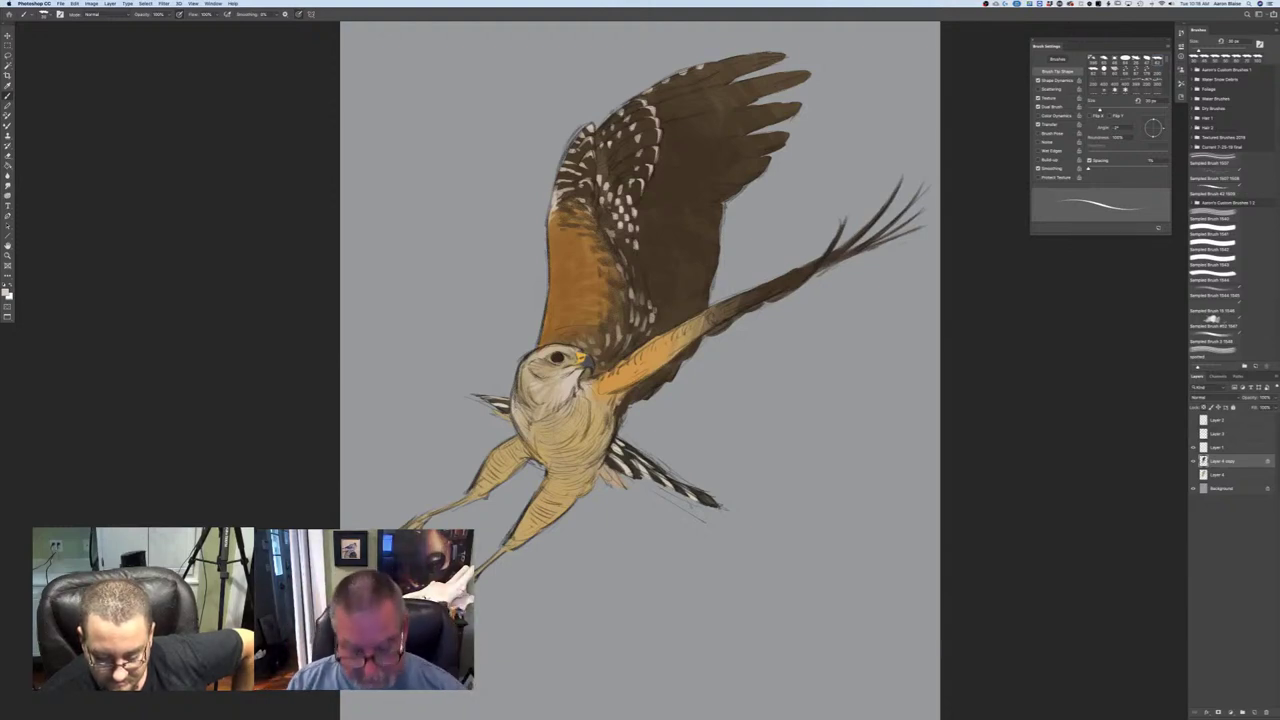
- Paint pale tips on the raised wing's two outermost flight feathers and a pale bar across the second one
scroll(235, 479, up, 3)
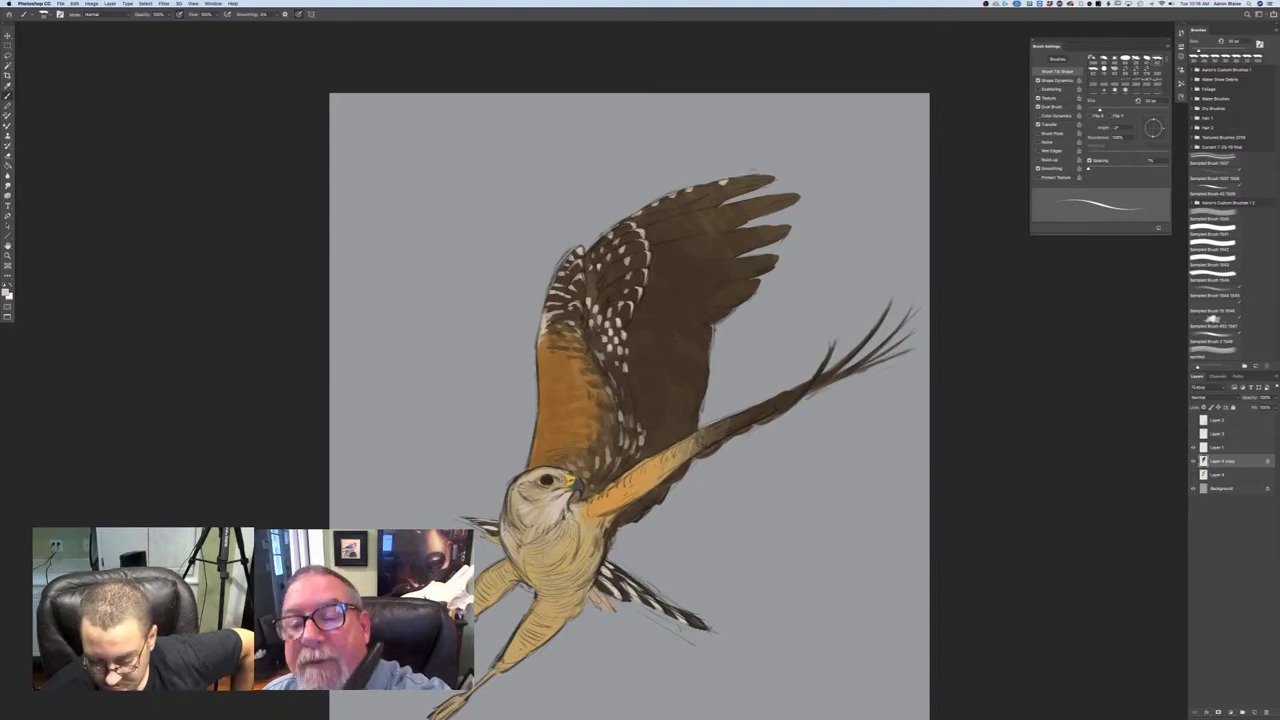
drag(768, 177, 768, 183)
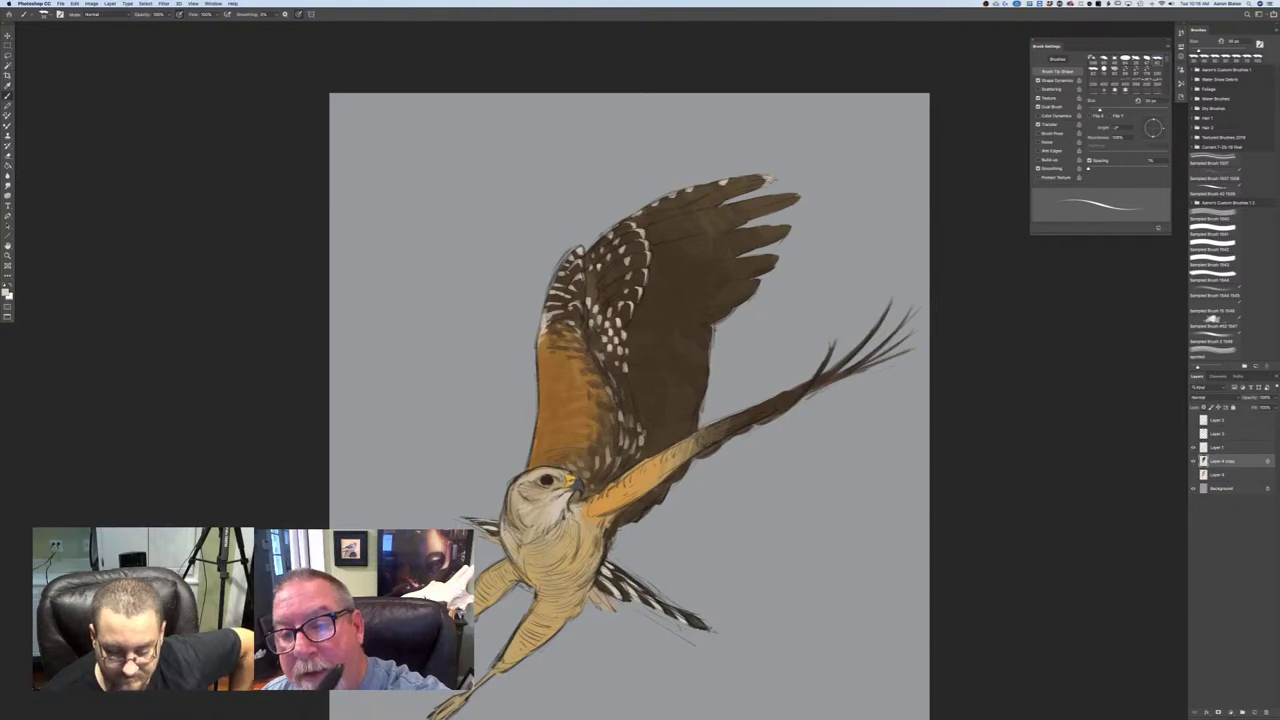
drag(798, 195, 795, 203)
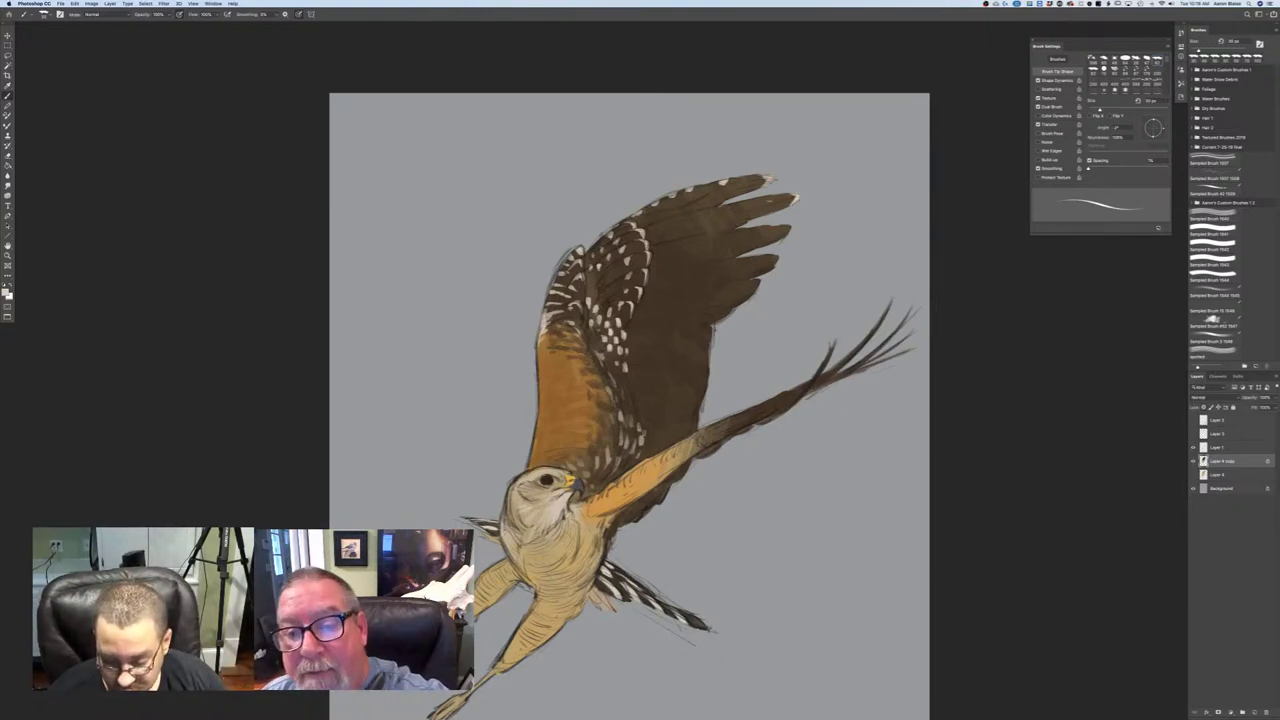
drag(773, 212, 767, 198)
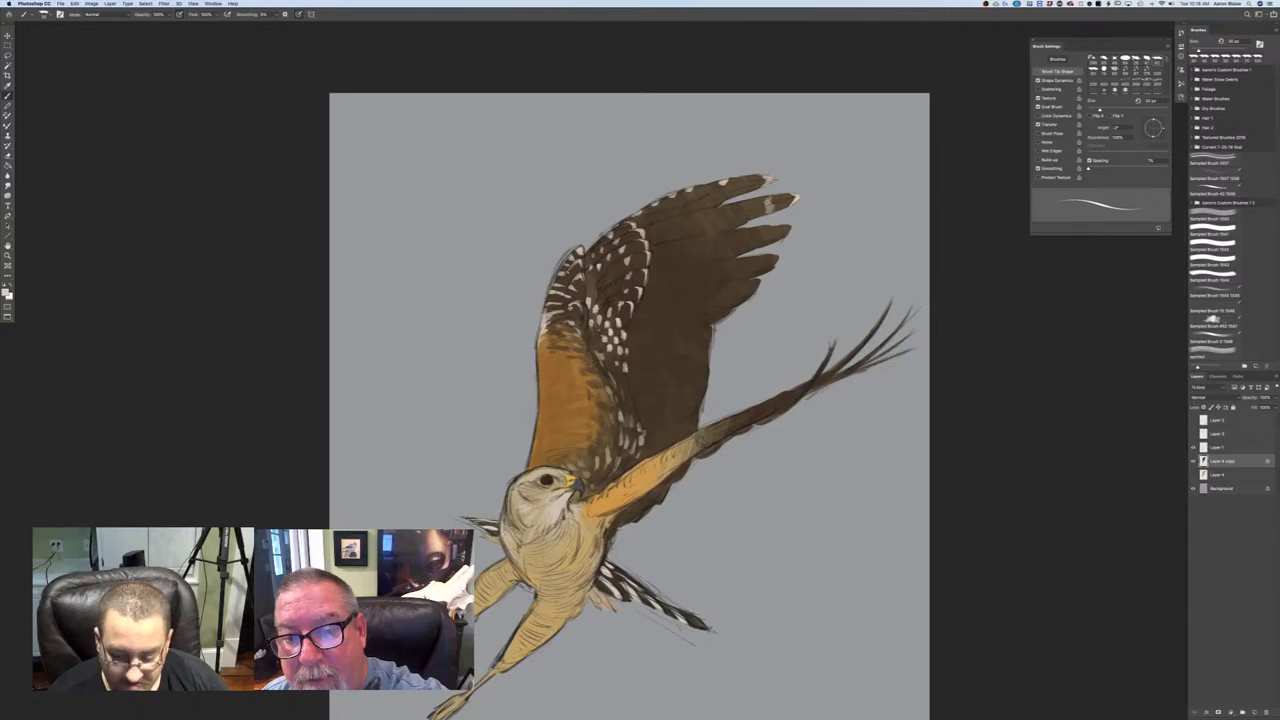
- Turn off pen pressure for brush size and paint evenly spaced pale bars across the raised wing's outer flight feathers
click(298, 16)
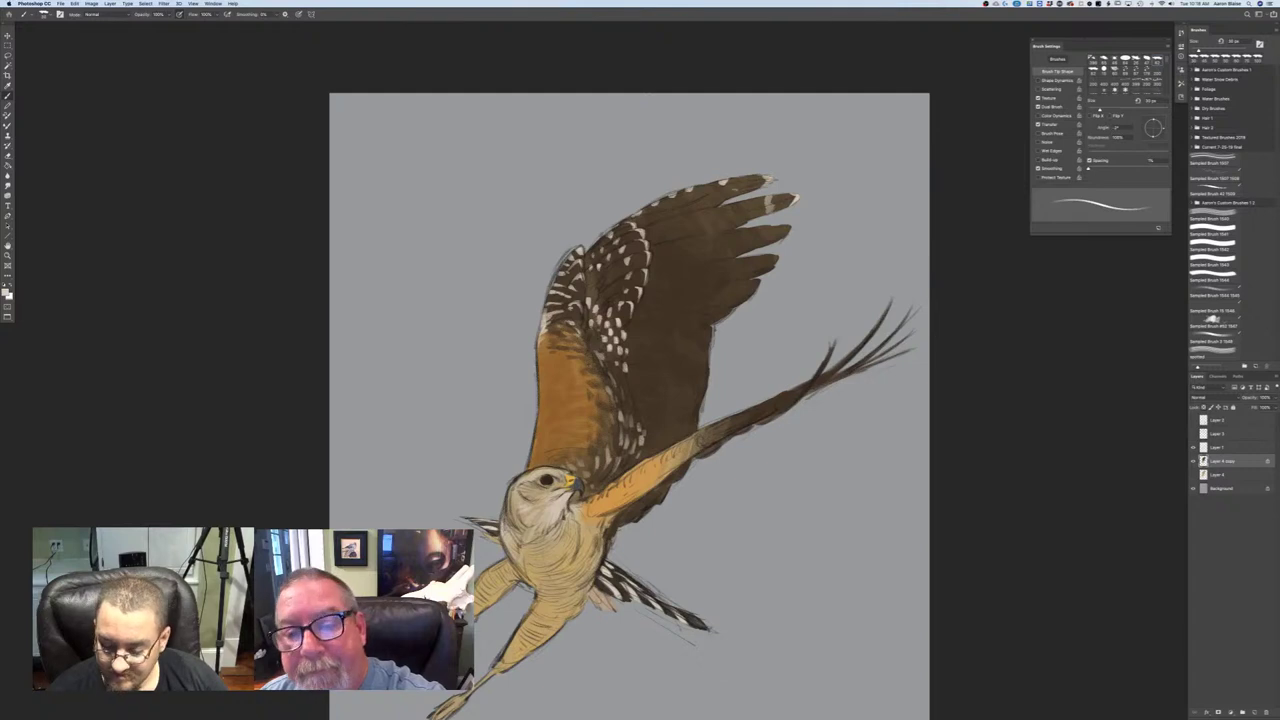
drag(734, 187, 652, 219)
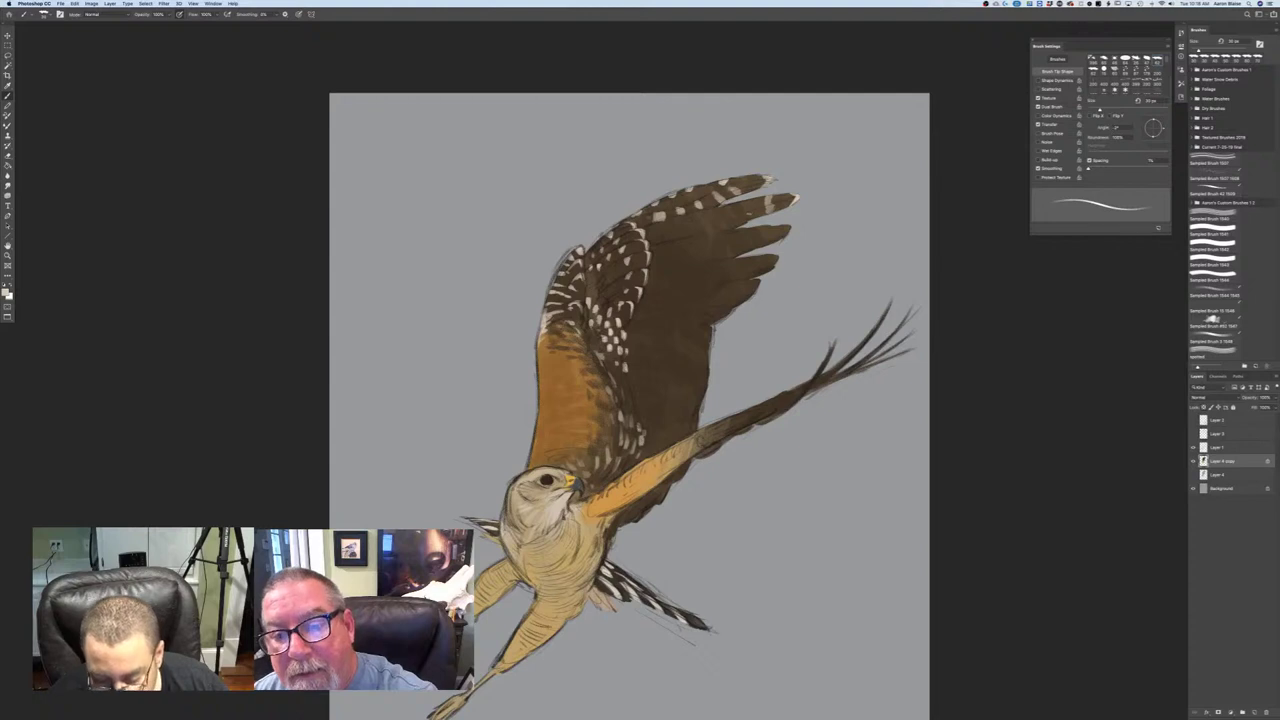
drag(748, 211, 703, 231)
drag(703, 223, 700, 233)
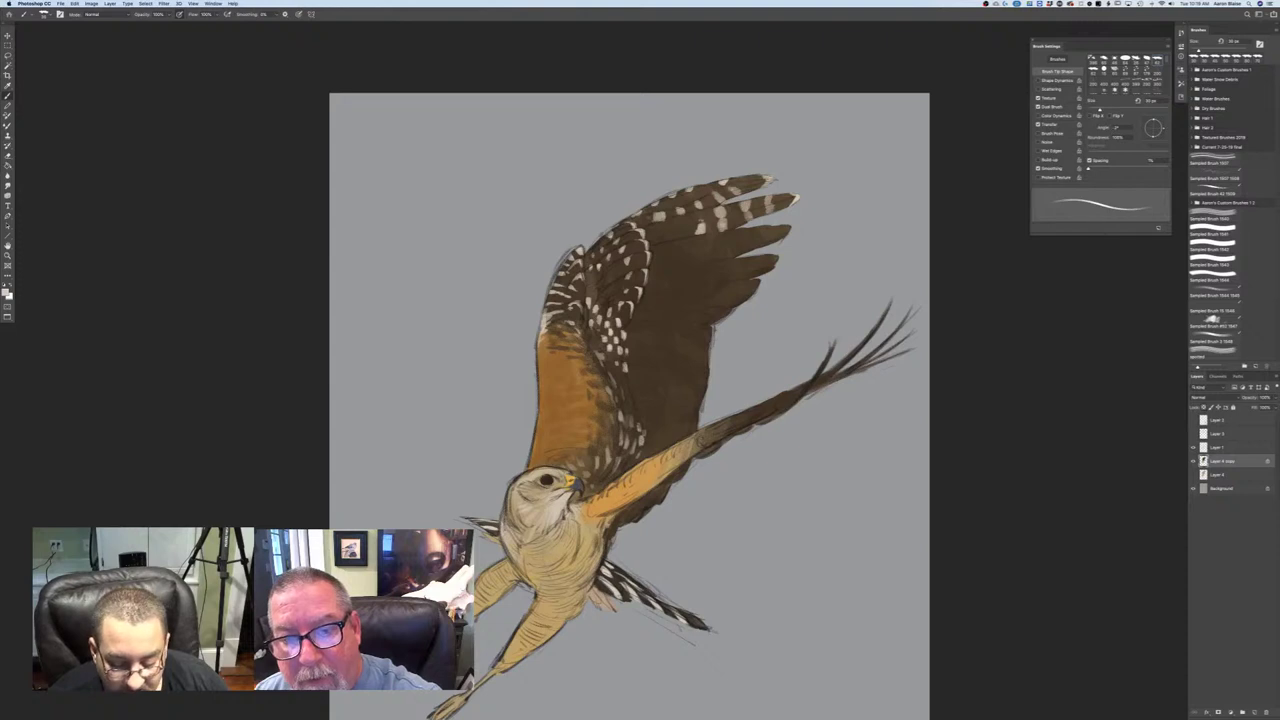
click(700, 217)
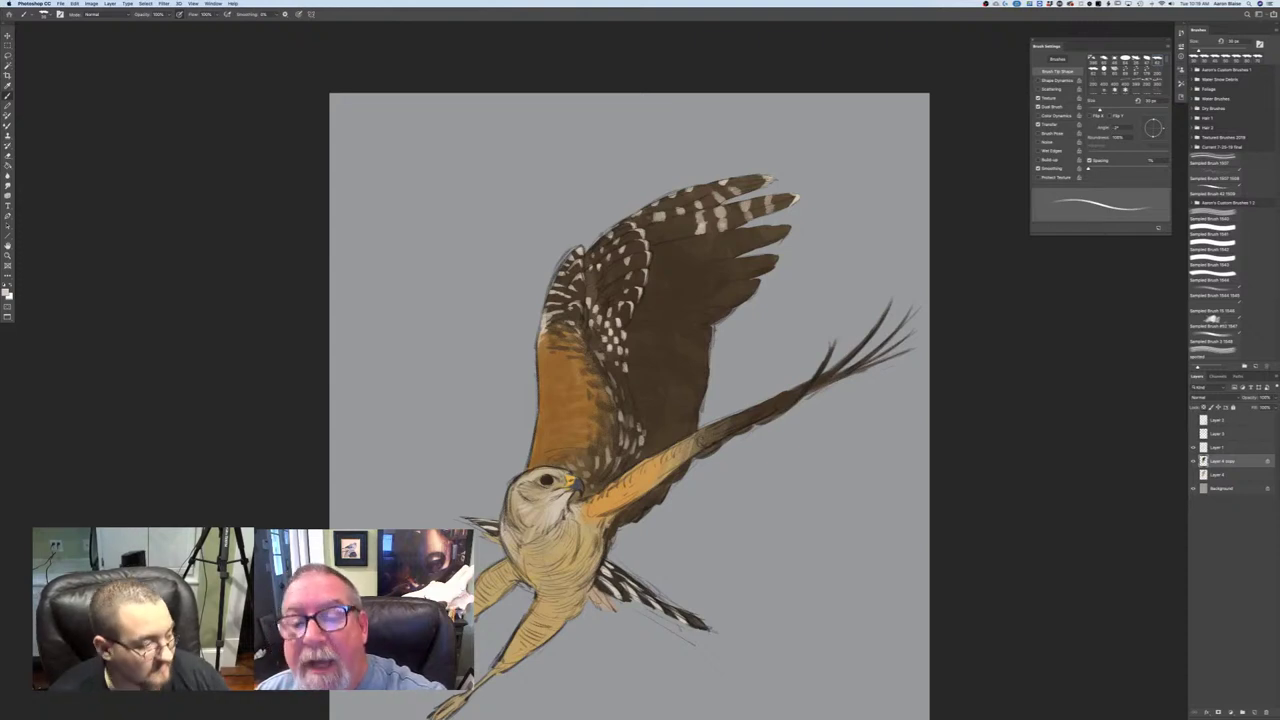
click(702, 229)
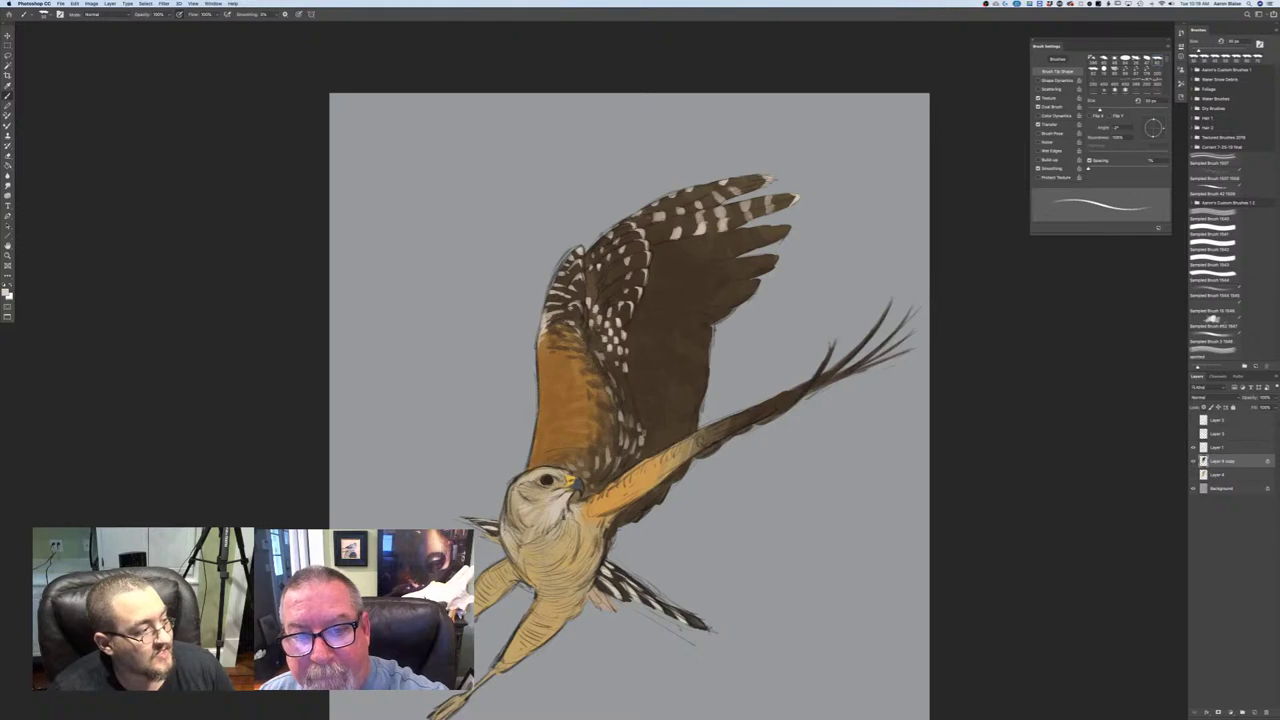
drag(678, 219, 674, 227)
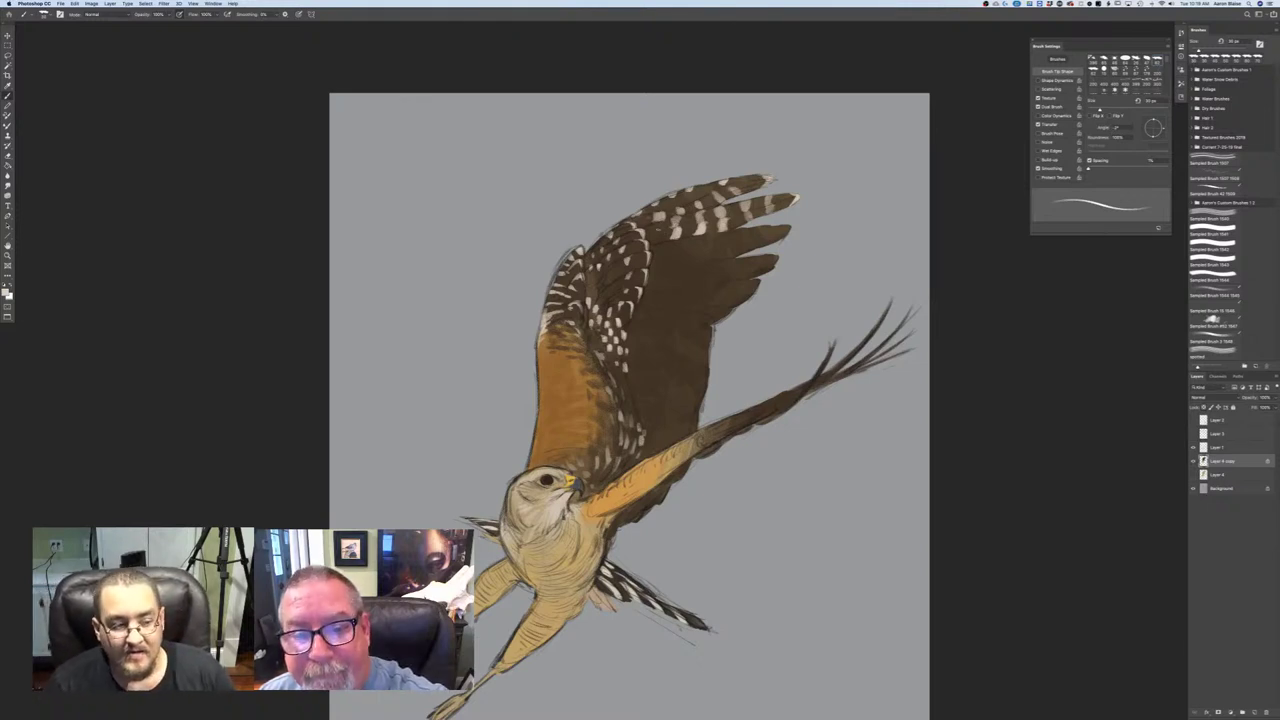
drag(660, 234, 651, 240)
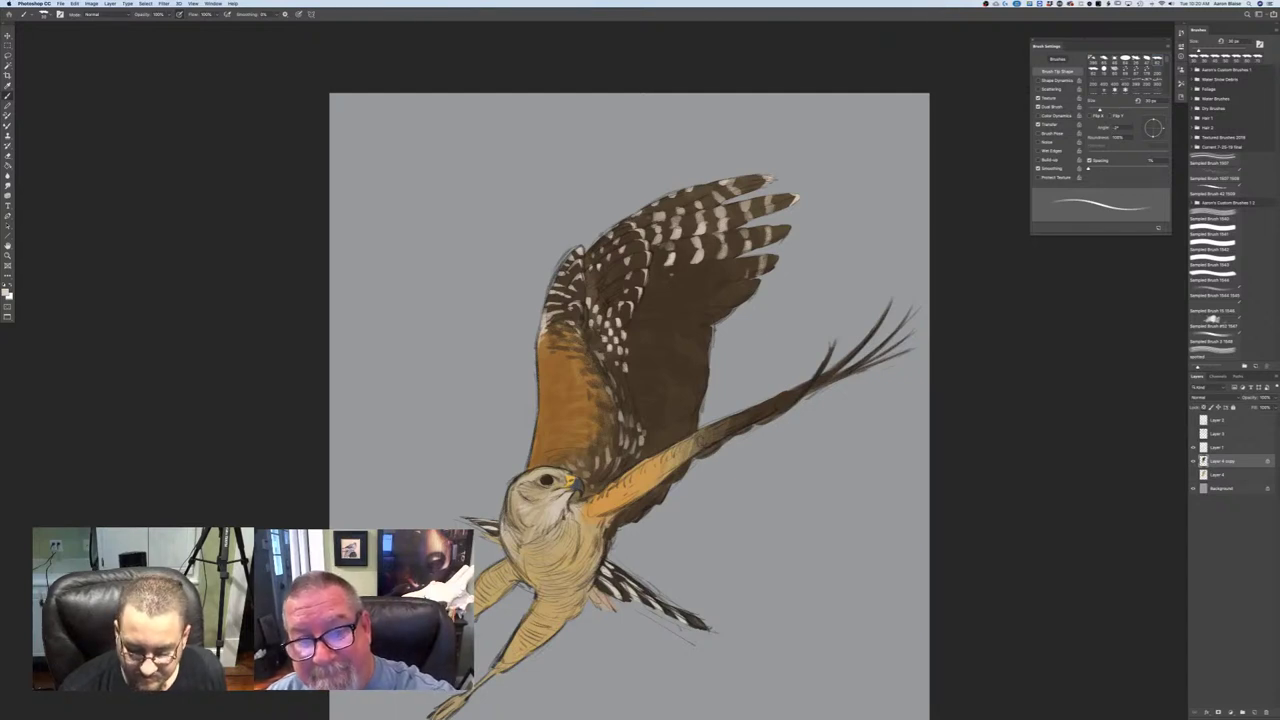
- Paint pale bars across the lowest, shorter feathers of the raised wing's outer fan
mouse_move(702, 274)
mouse_down()
mouse_move(704, 308)
mouse_move(713, 294)
mouse_up()
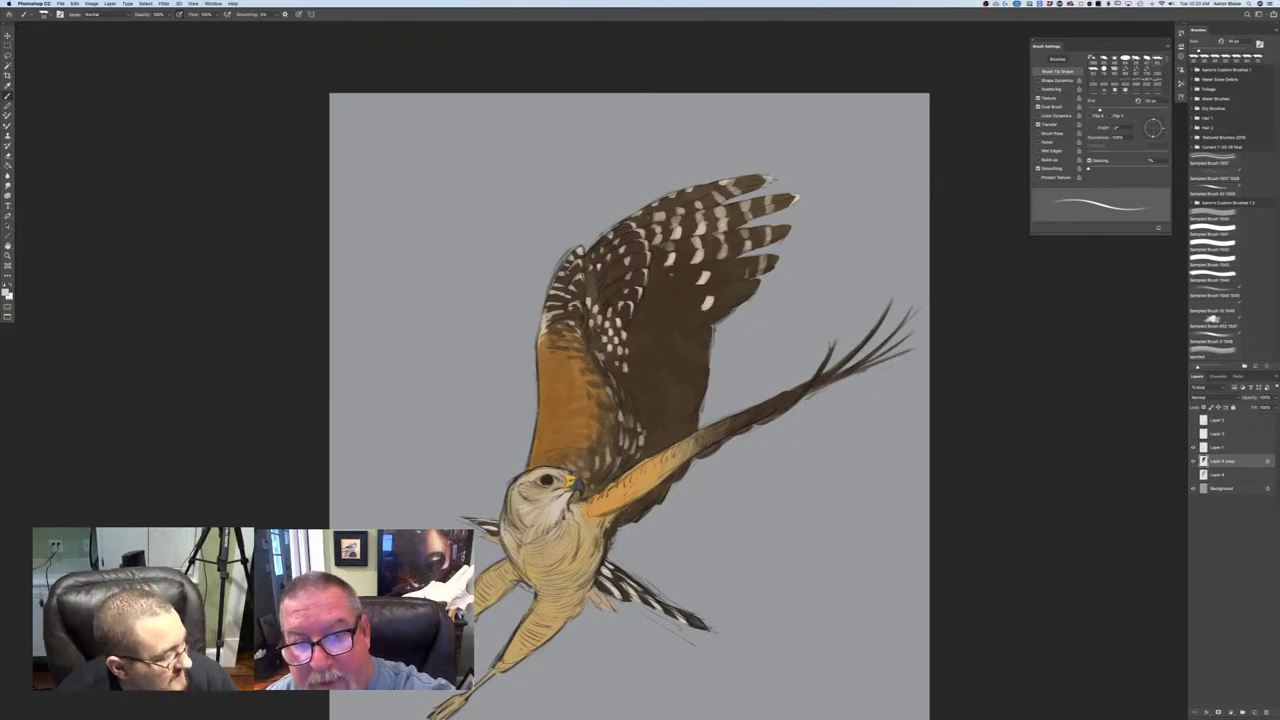
click(704, 264)
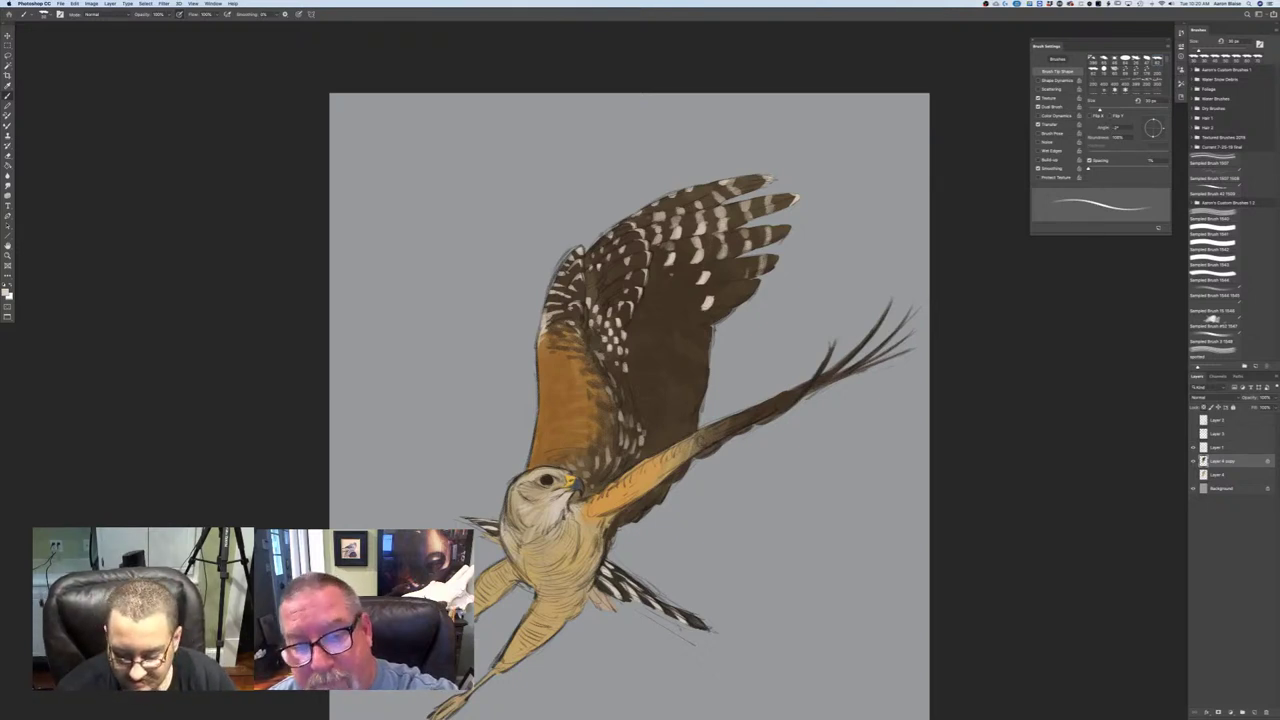
drag(709, 266, 707, 294)
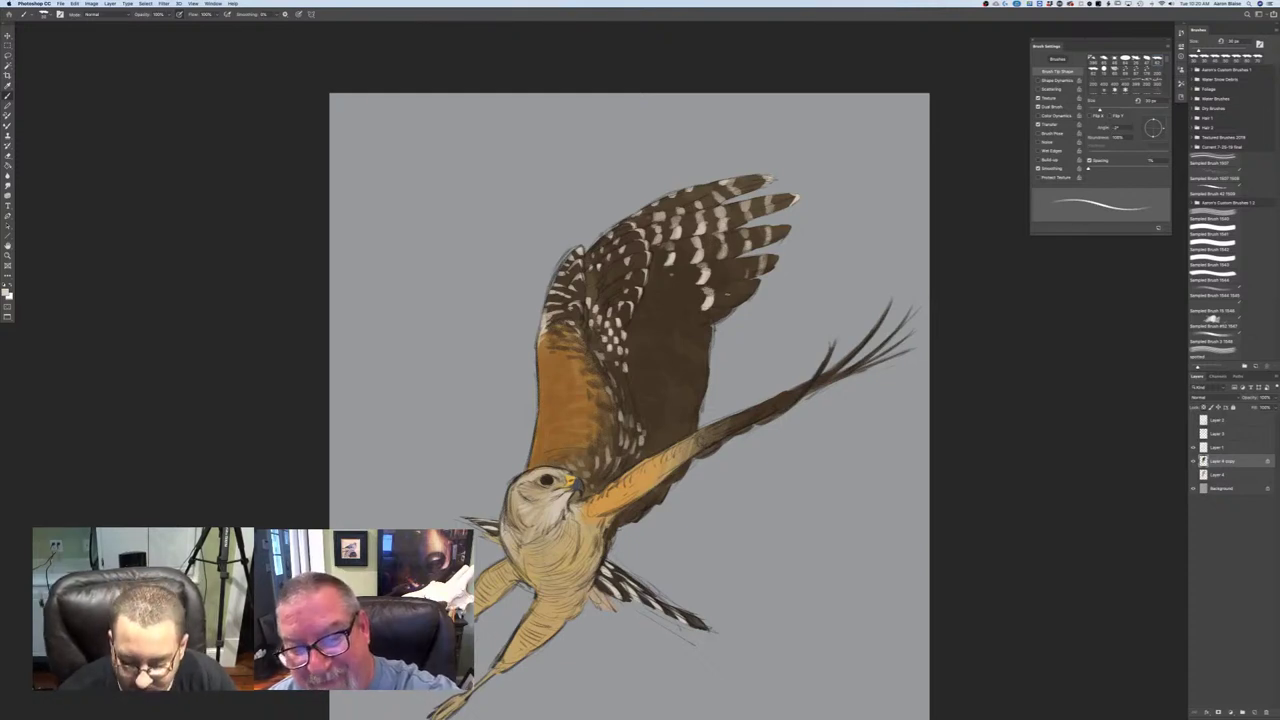
mouse_move(730, 293)
mouse_down()
mouse_move(724, 306)
mouse_move(728, 293)
mouse_up()
click(729, 290)
click(727, 288)
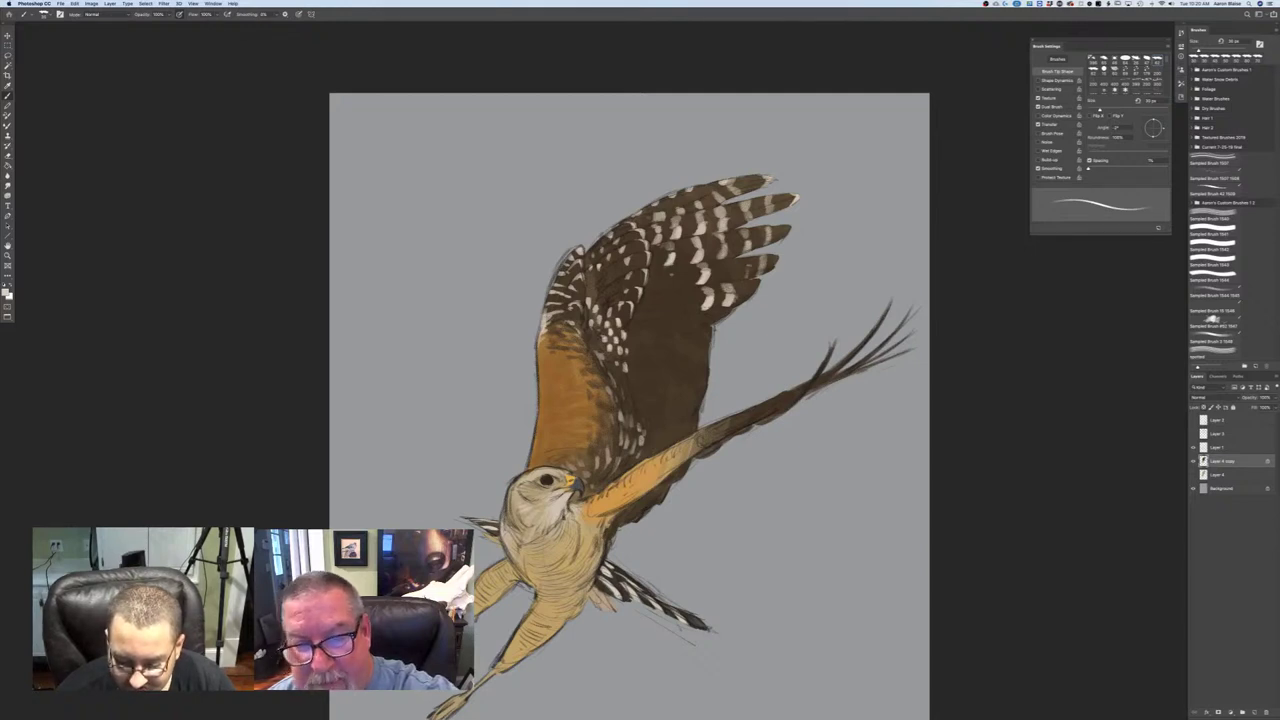
drag(736, 271, 729, 278)
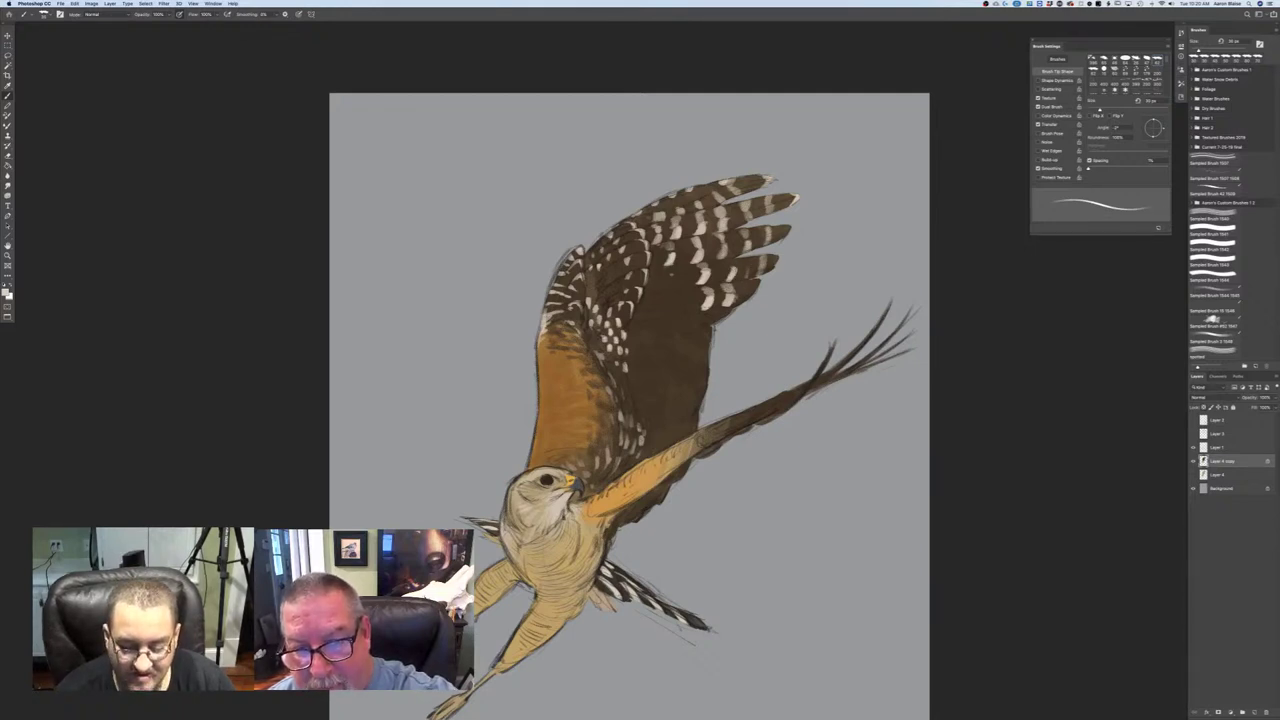
click(728, 274)
click(731, 269)
click(727, 272)
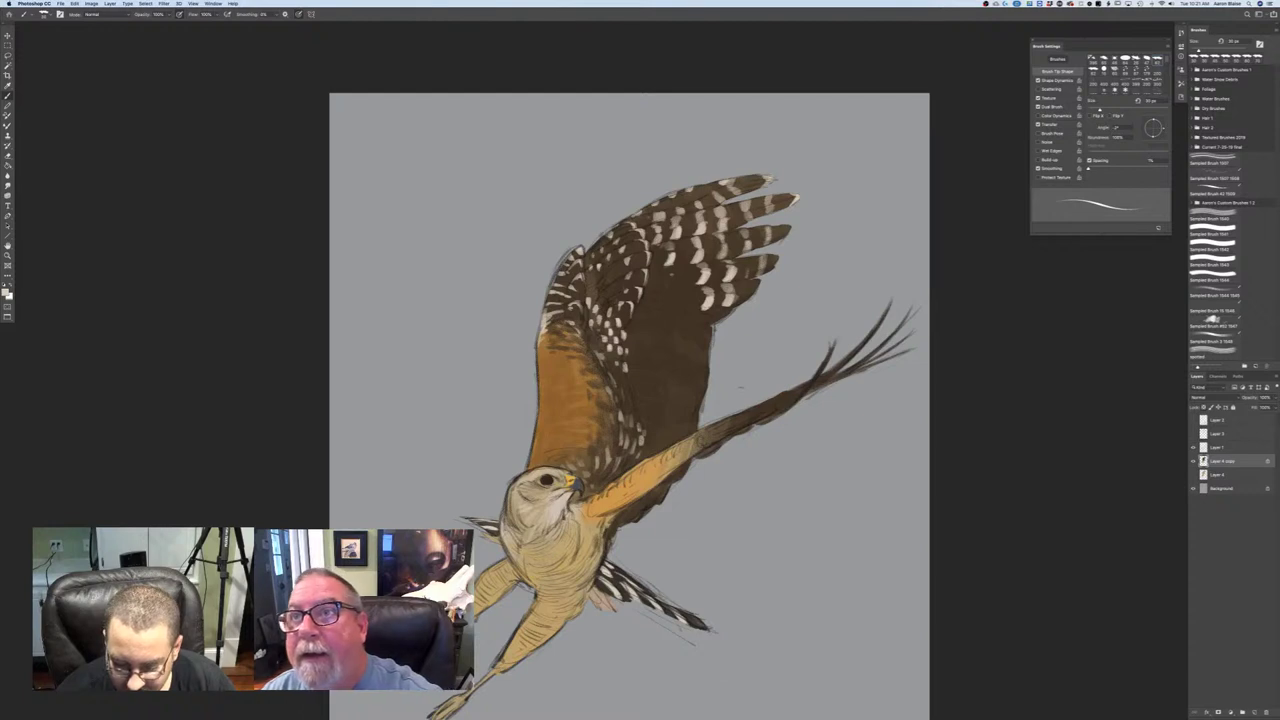
- Paint a row of short pale bars along the inner part of the outstretched wing, just beyond its orange-tan shoulder
drag(721, 426, 722, 437)
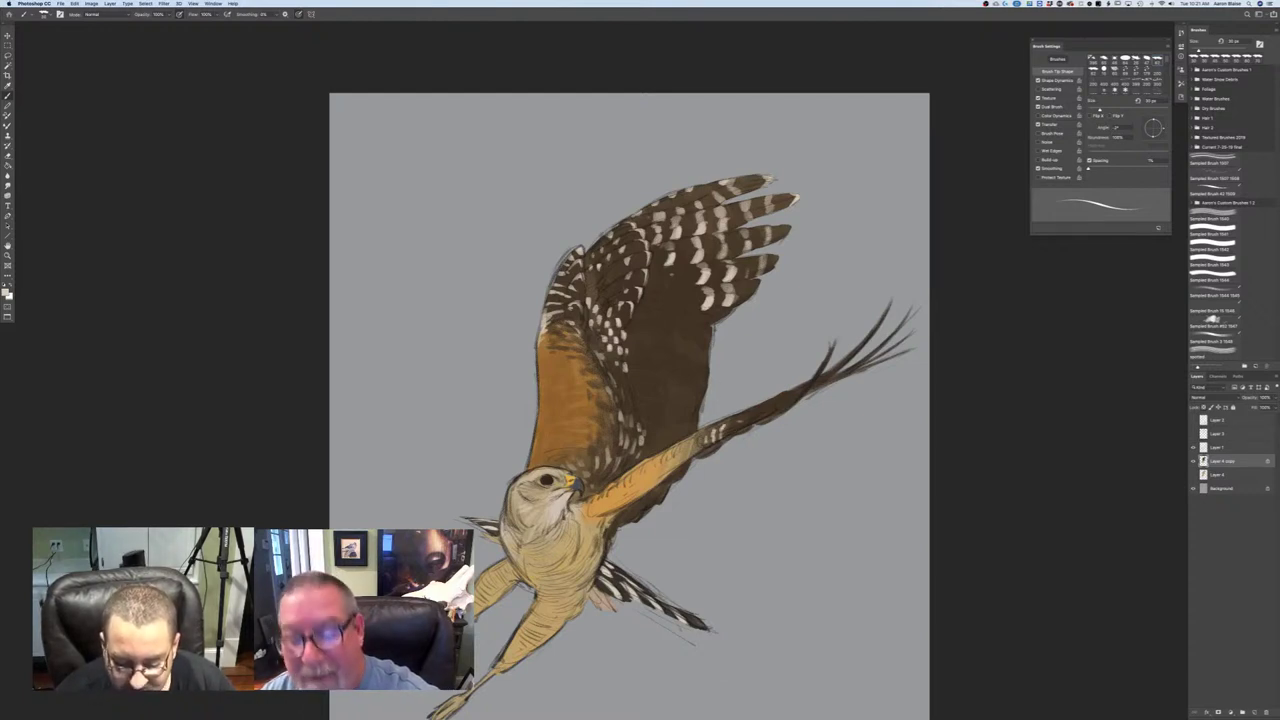
mouse_move(739, 417)
mouse_down()
mouse_move(735, 431)
mouse_move(749, 426)
mouse_up()
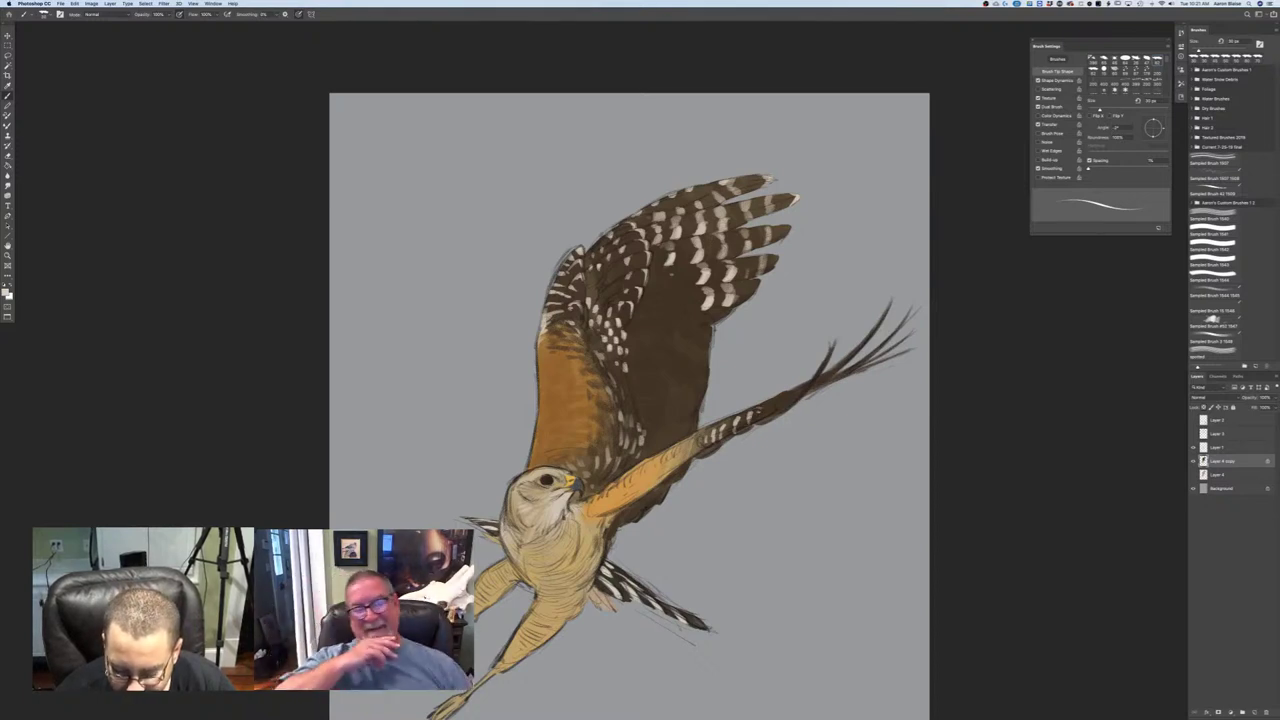
key(super+plus)
key(super+minus)
key(super+minus)
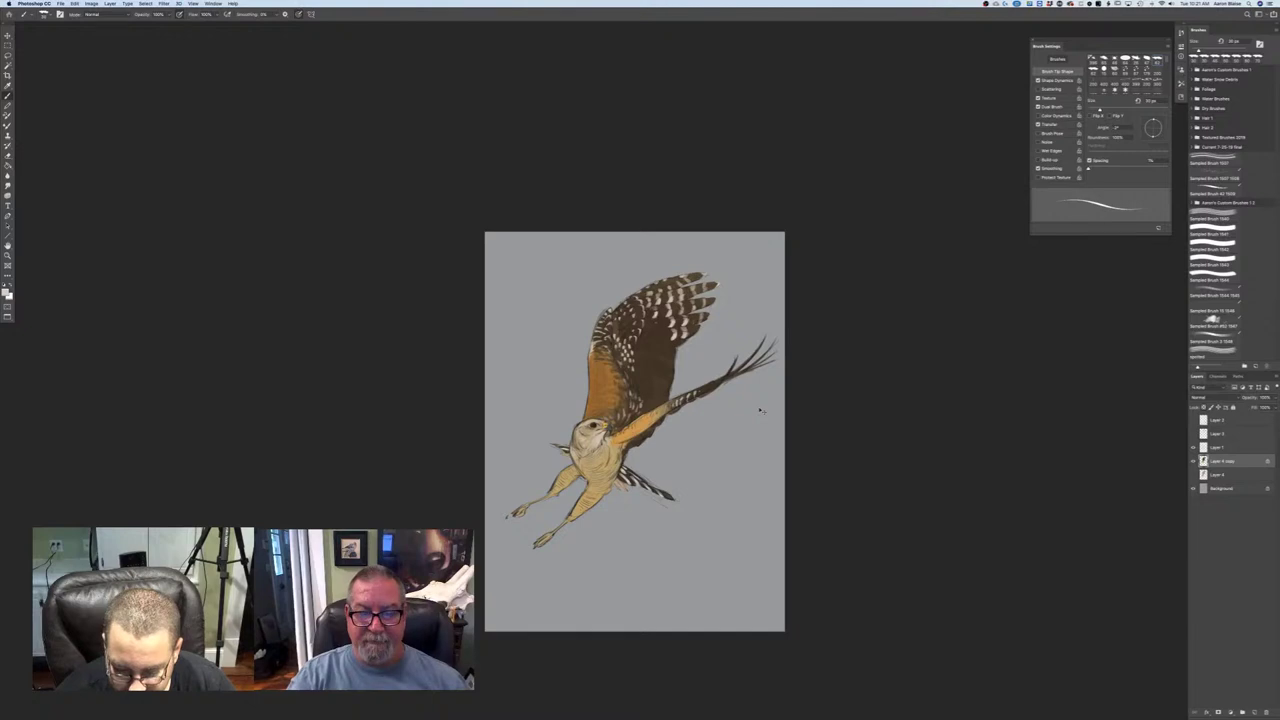
- Paint evenly spaced rows of pale bars down the raised wing's inner flight feathers, reaching the trailing edge and the outstretched wing
key(super+plus)
key(super+plus)
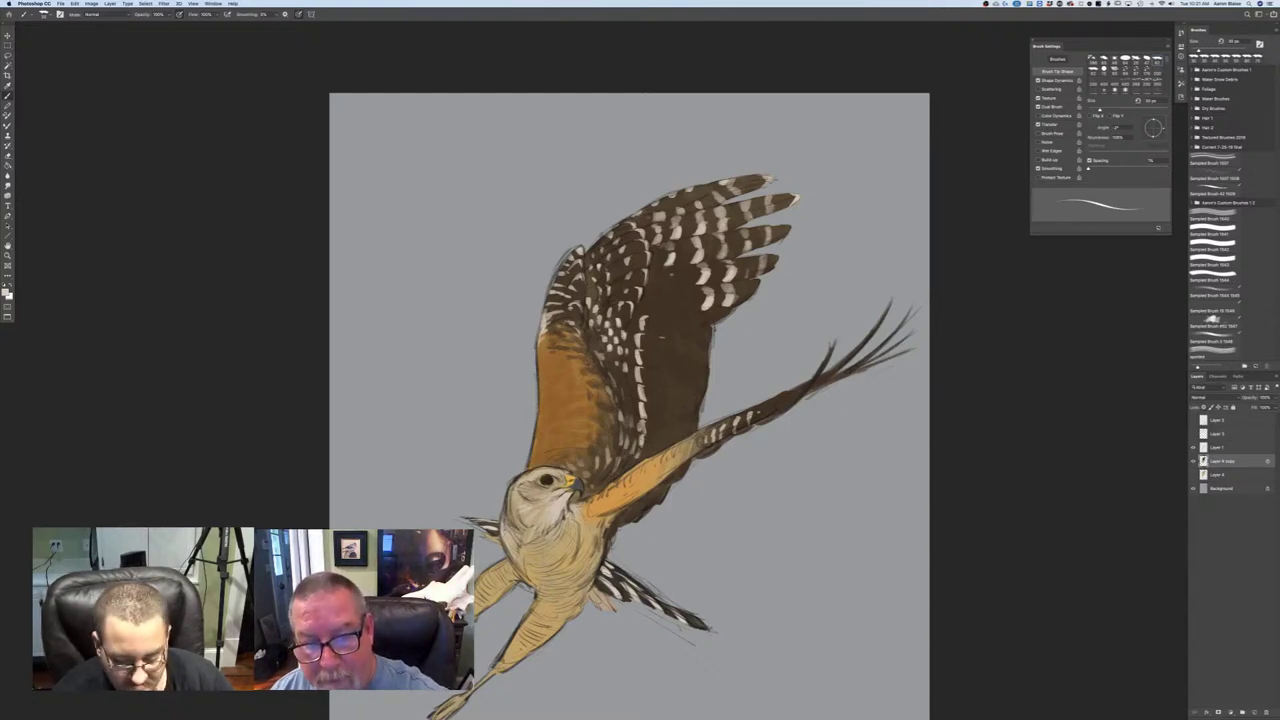
drag(663, 340, 664, 346)
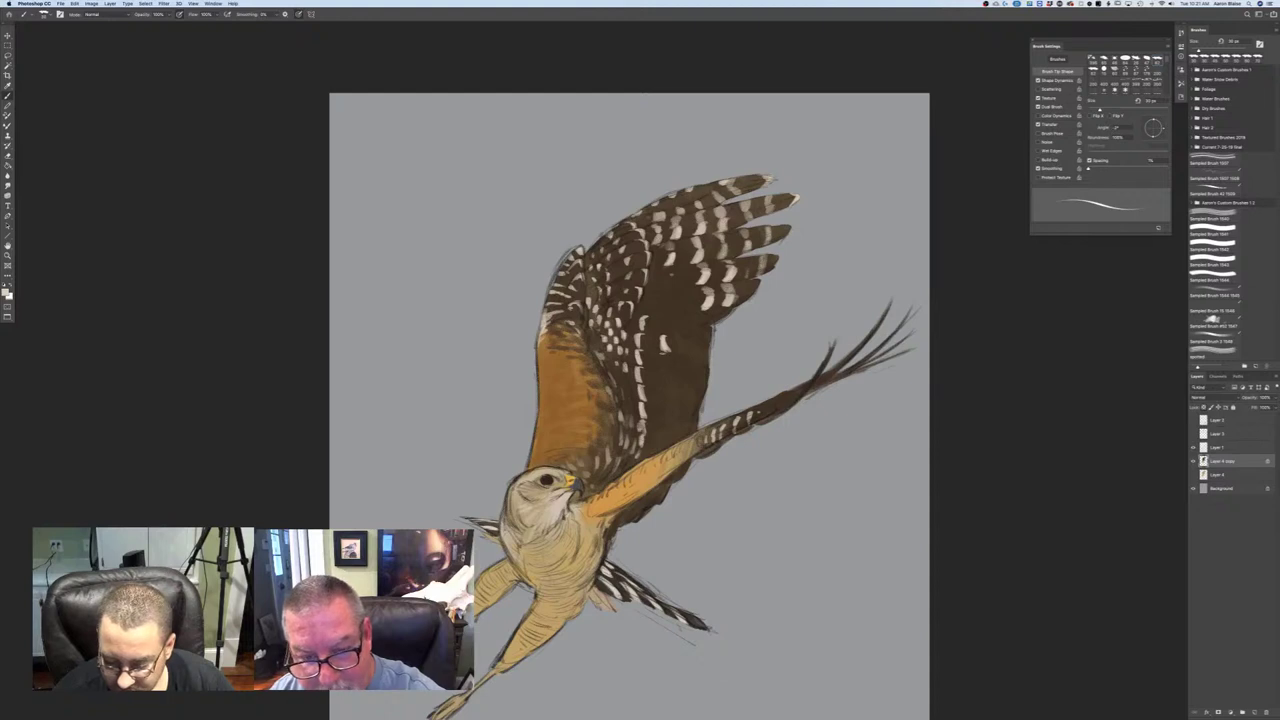
drag(664, 348, 667, 382)
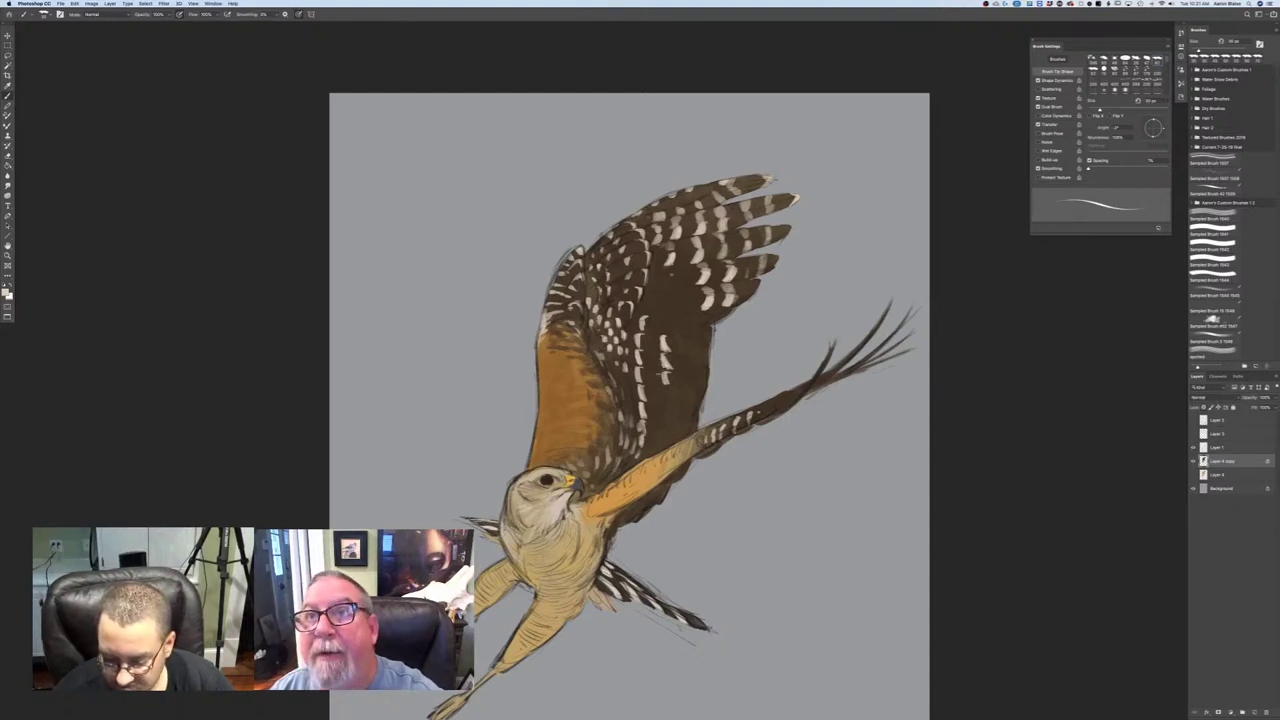
mouse_move(660, 371)
mouse_down()
mouse_move(659, 443)
mouse_move(623, 472)
mouse_up()
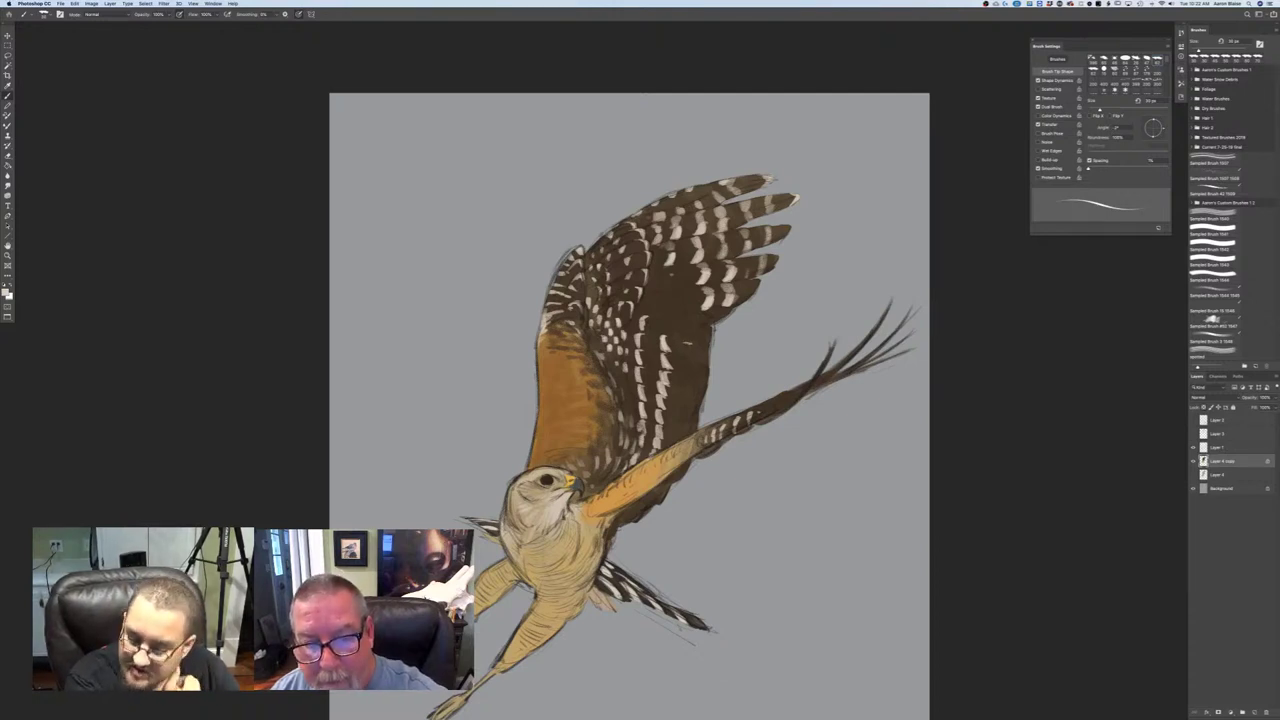
drag(684, 343, 687, 373)
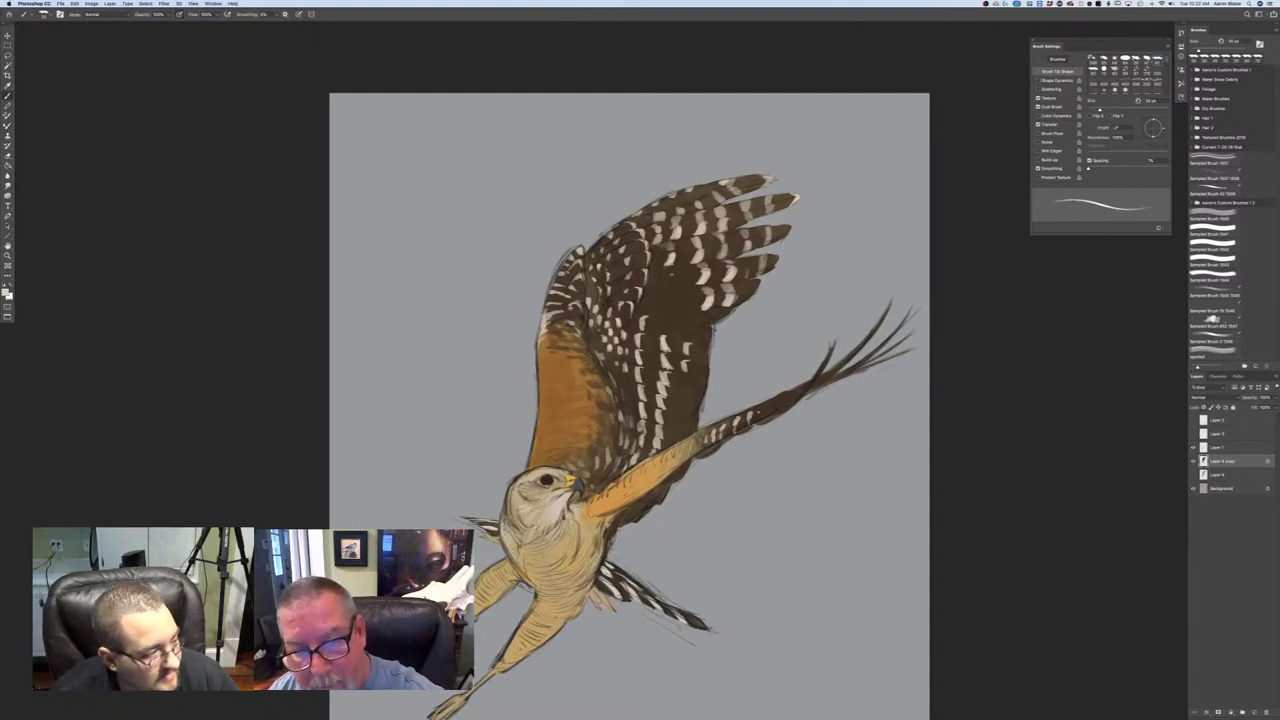
drag(691, 363, 680, 403)
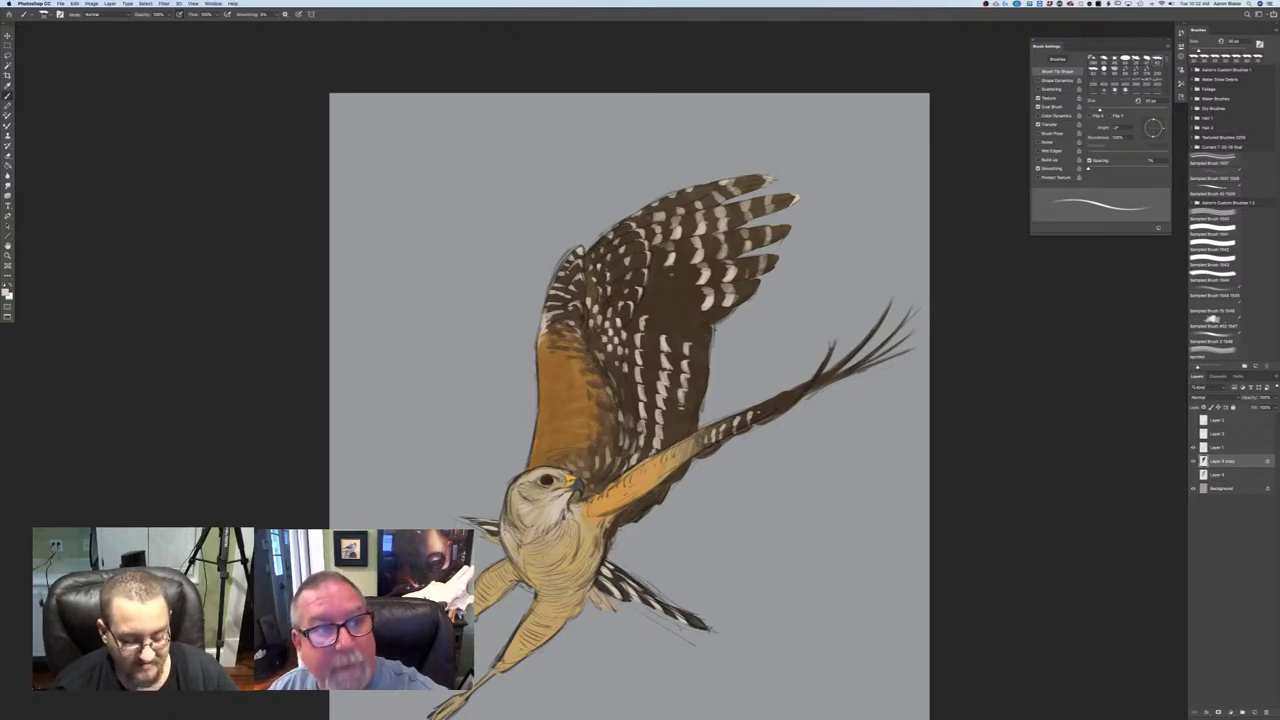
click(299, 14)
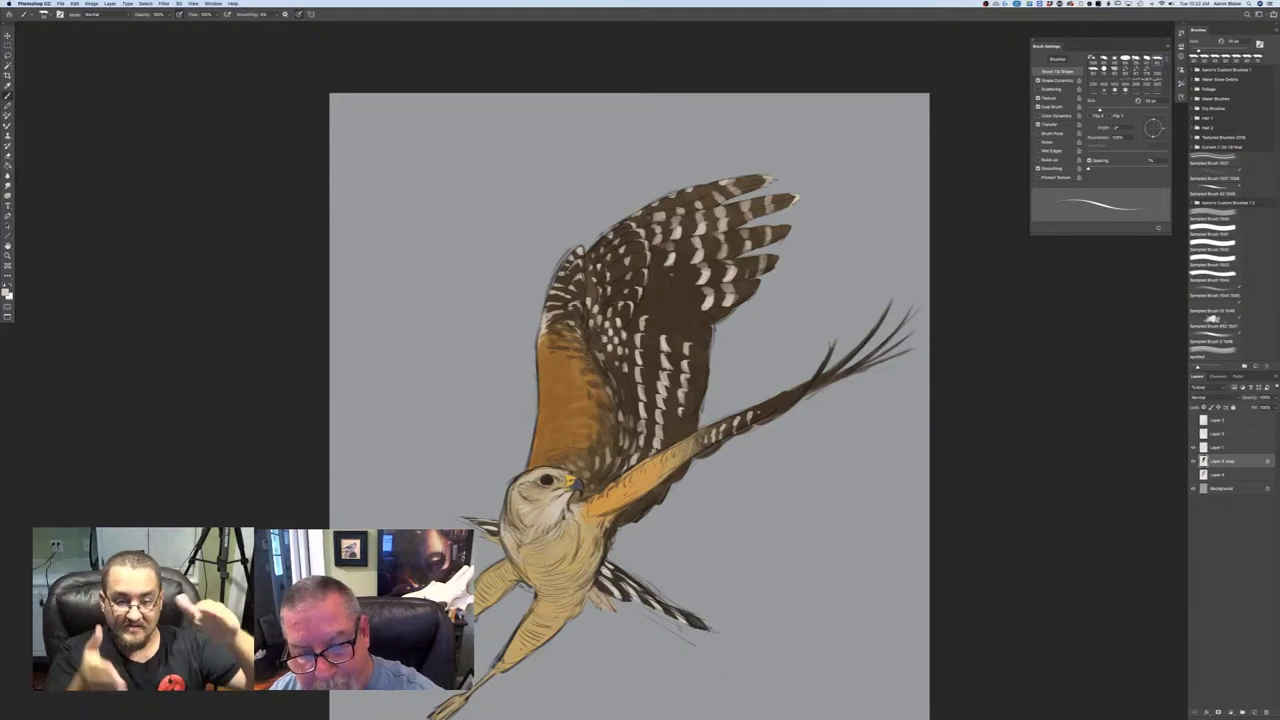
drag(685, 413, 674, 434)
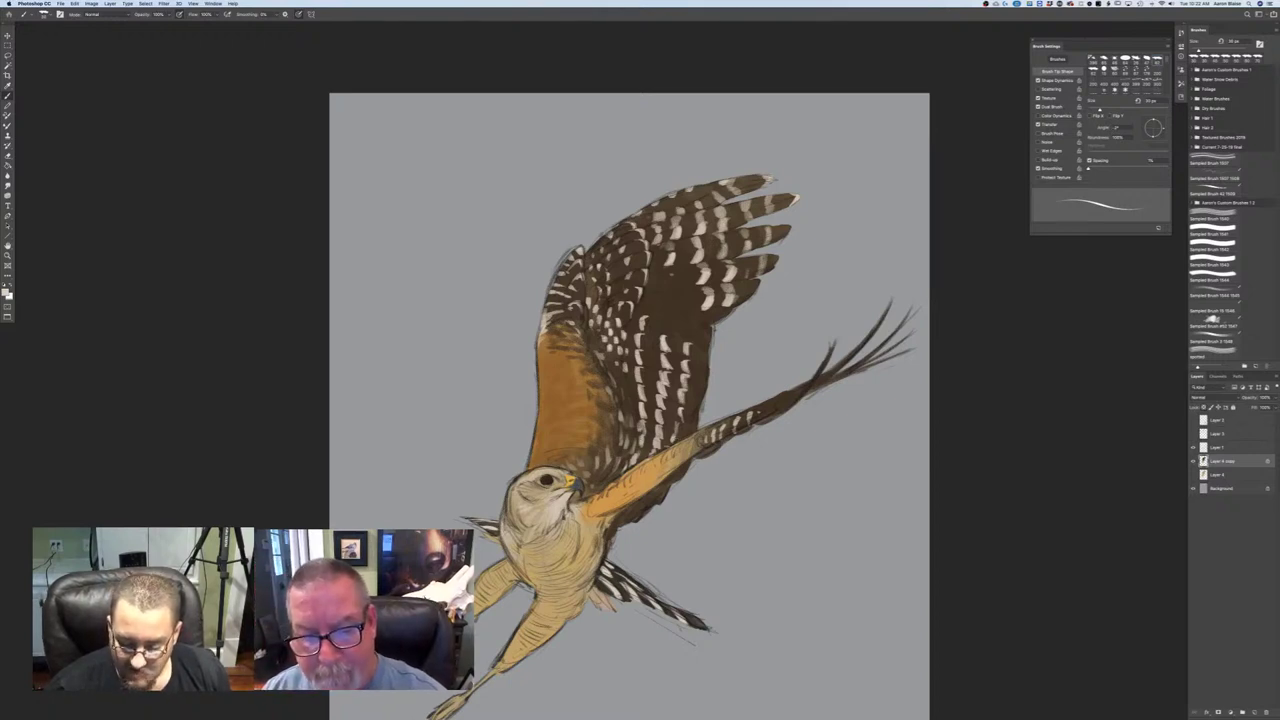
drag(668, 438, 662, 447)
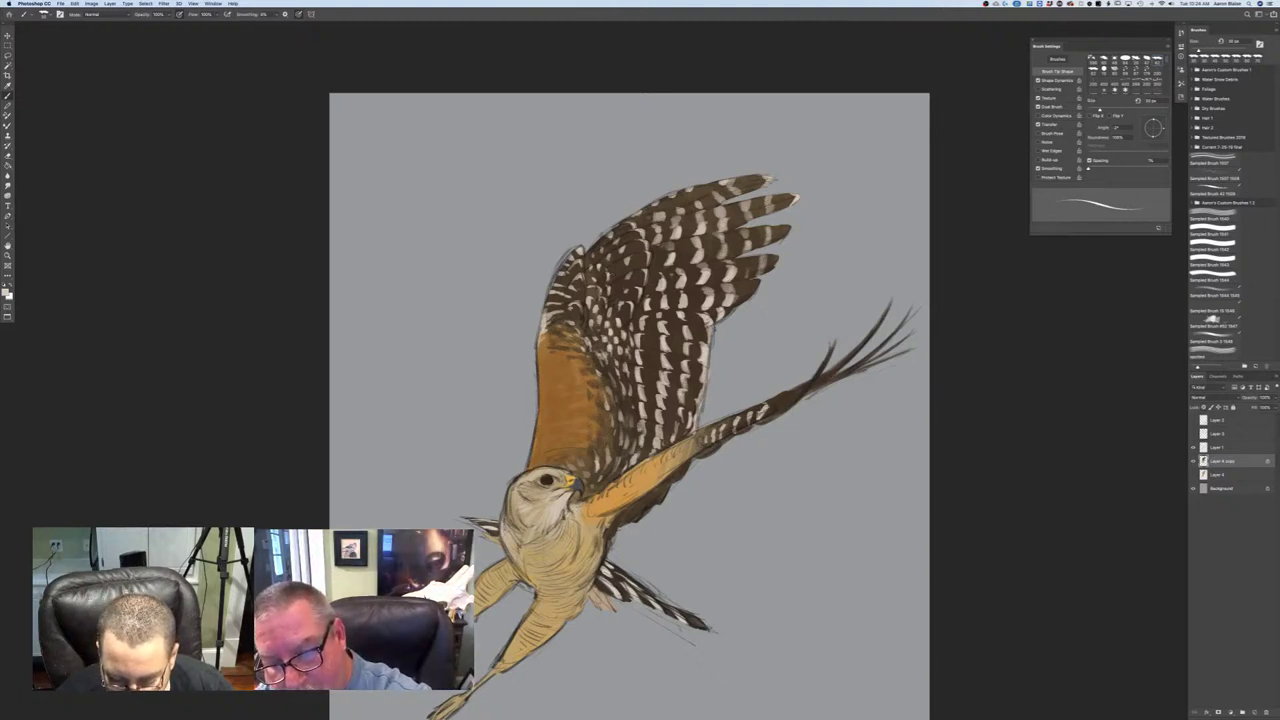
- Continue the pale bars along the outstretched wing's outer half and across its spread tip feathers
mouse_move(781, 399)
mouse_down()
mouse_move(772, 415)
mouse_move(822, 368)
mouse_move(786, 397)
mouse_up()
mouse_move(785, 393)
mouse_down()
mouse_move(775, 402)
mouse_move(826, 379)
mouse_up()
mouse_move(838, 367)
mouse_down()
mouse_move(830, 375)
mouse_move(854, 351)
mouse_move(862, 360)
mouse_up()
drag(844, 378, 848, 366)
mouse_move(830, 384)
mouse_down()
mouse_move(886, 343)
mouse_move(876, 362)
mouse_up()
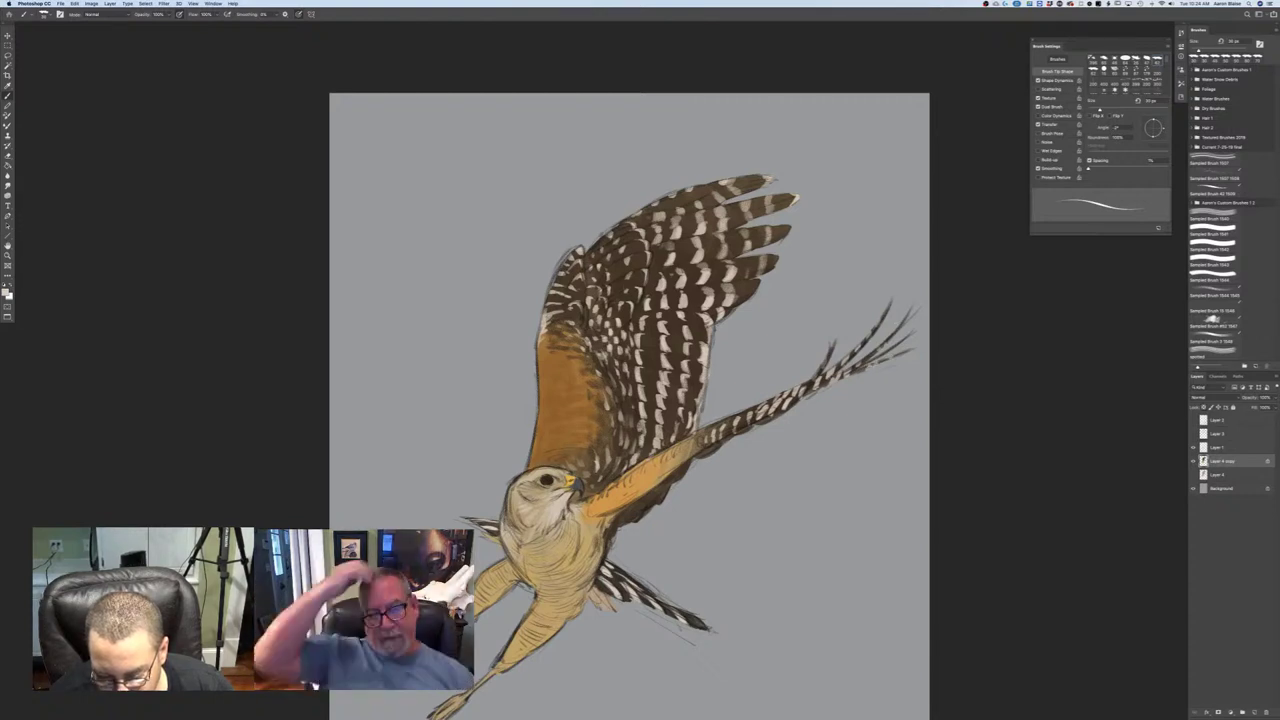
key(super+minus)
key(super+minus)
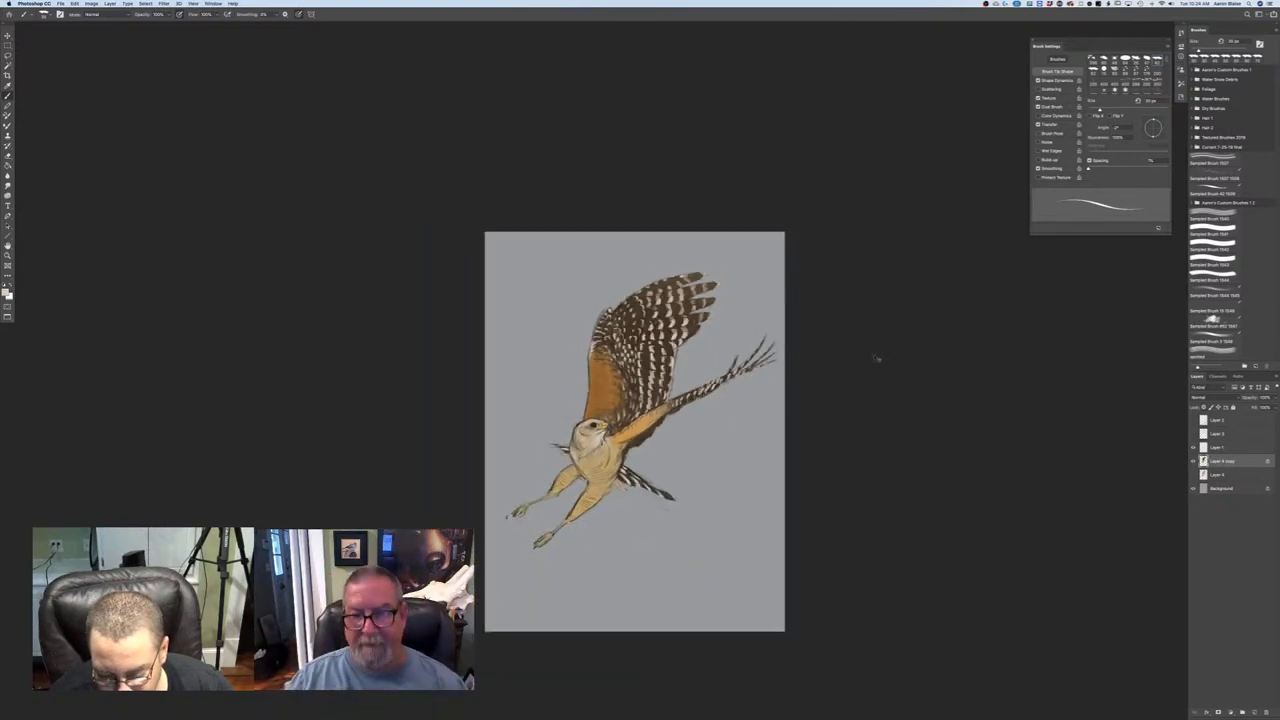
key(super+equal)
key(super+equal)
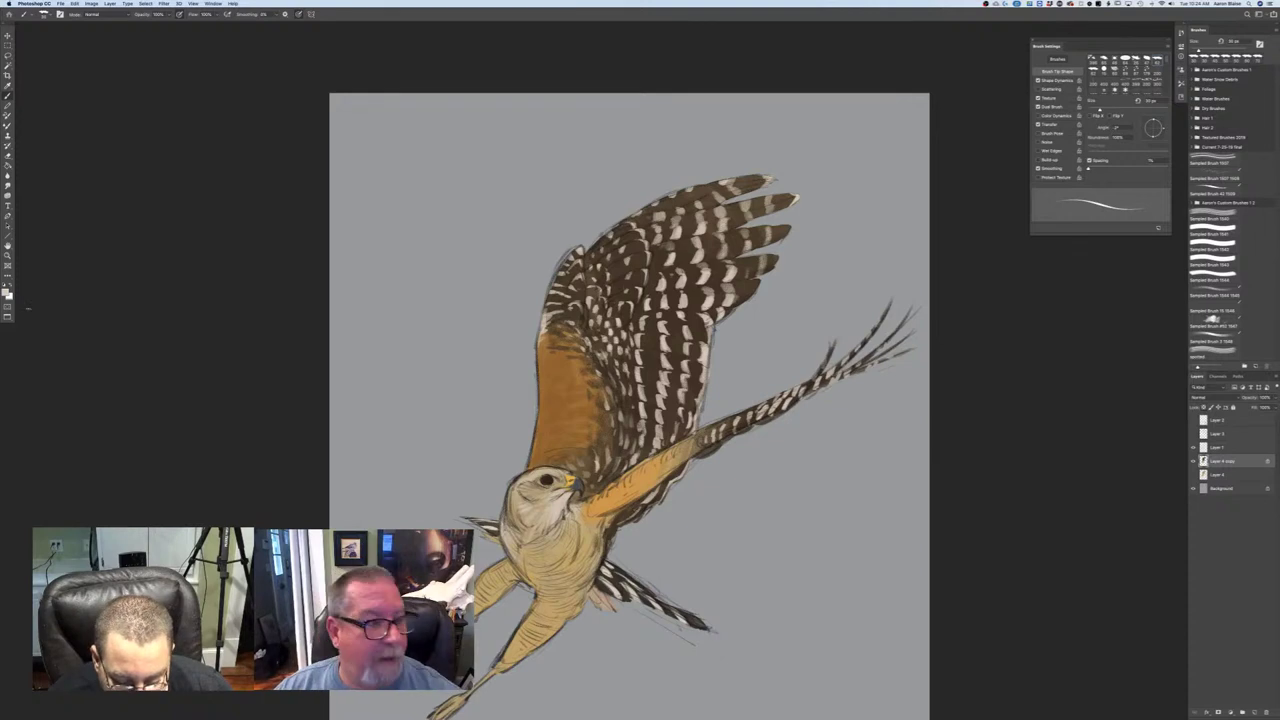
- Choose a deep orange-brown and paint darker rusty feather marks over the raised wing's orange shoulder
click(7, 290)
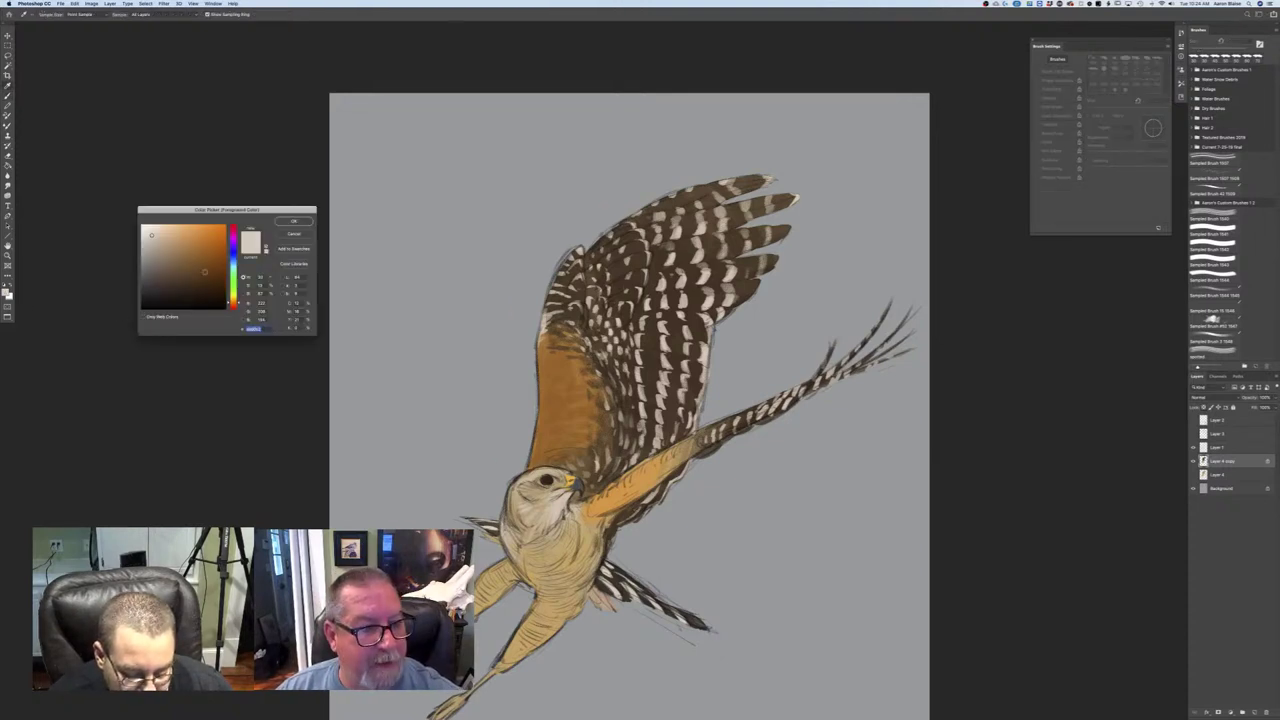
click(205, 270)
click(285, 223)
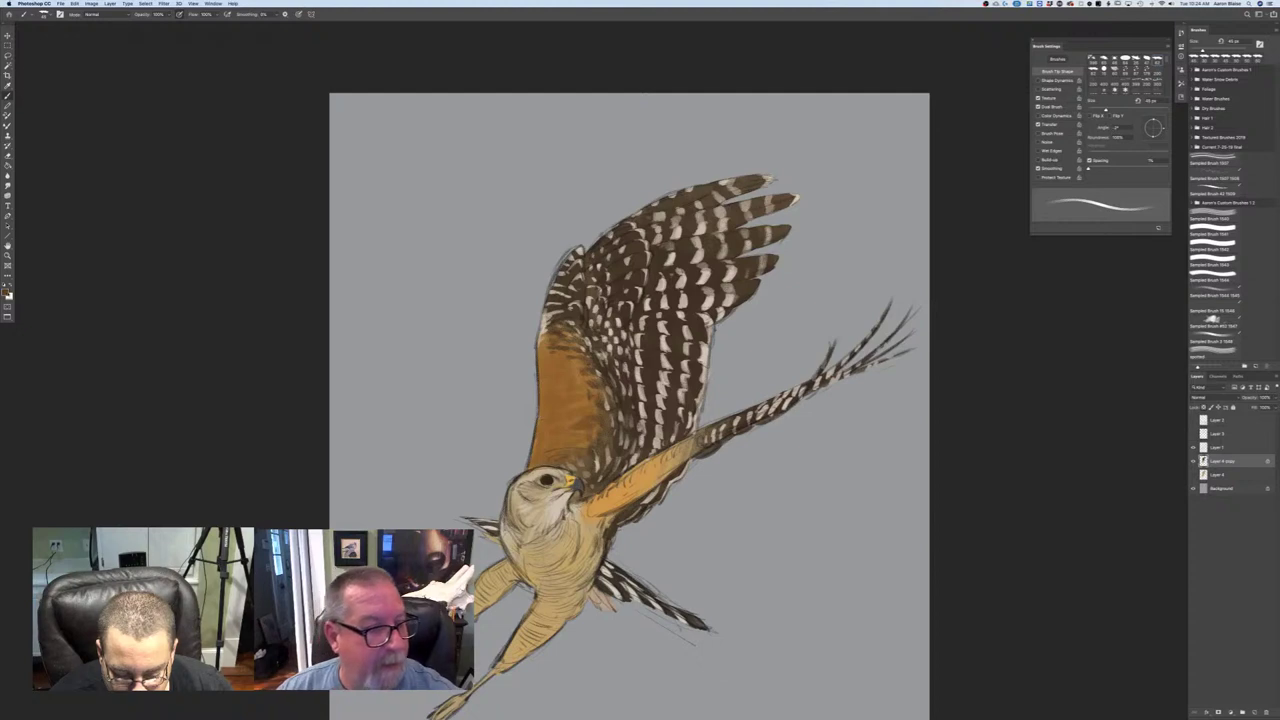
click(6, 292)
click(213, 269)
click(294, 222)
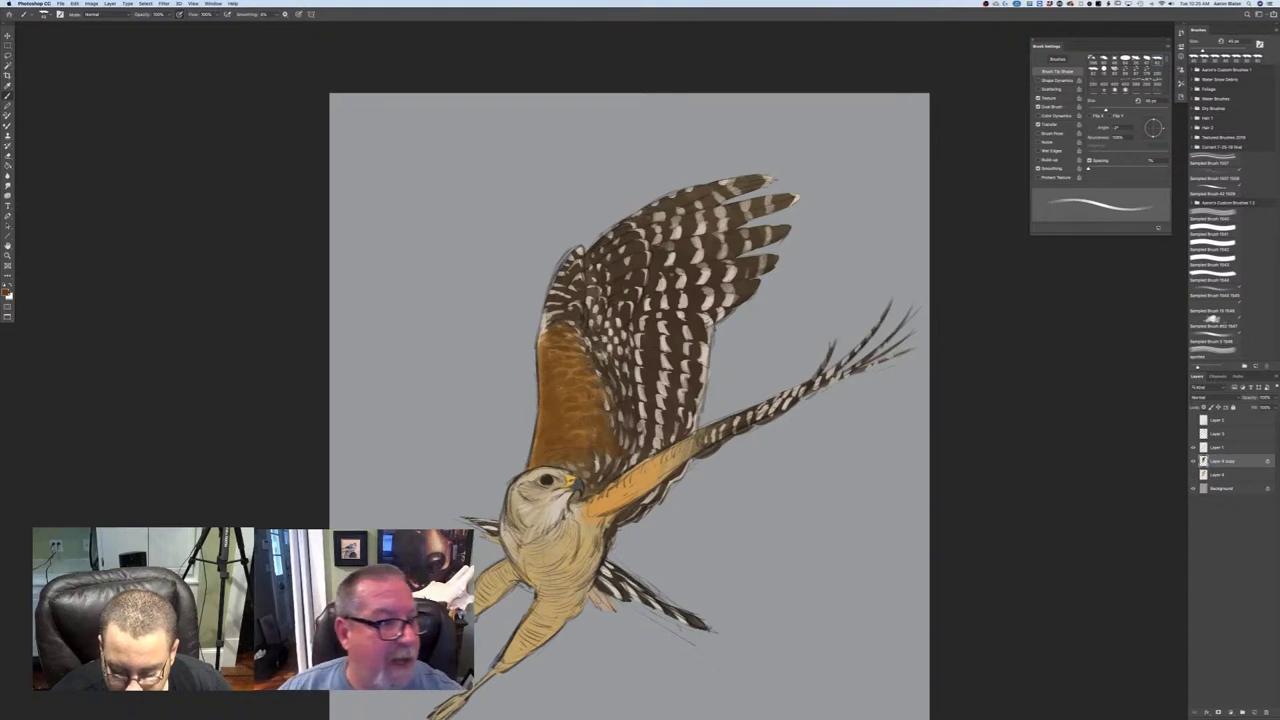
- Choose a dark brown and paint small dark feather markings across the raised wing's rusty shoulder
click(5, 292)
click(205, 288)
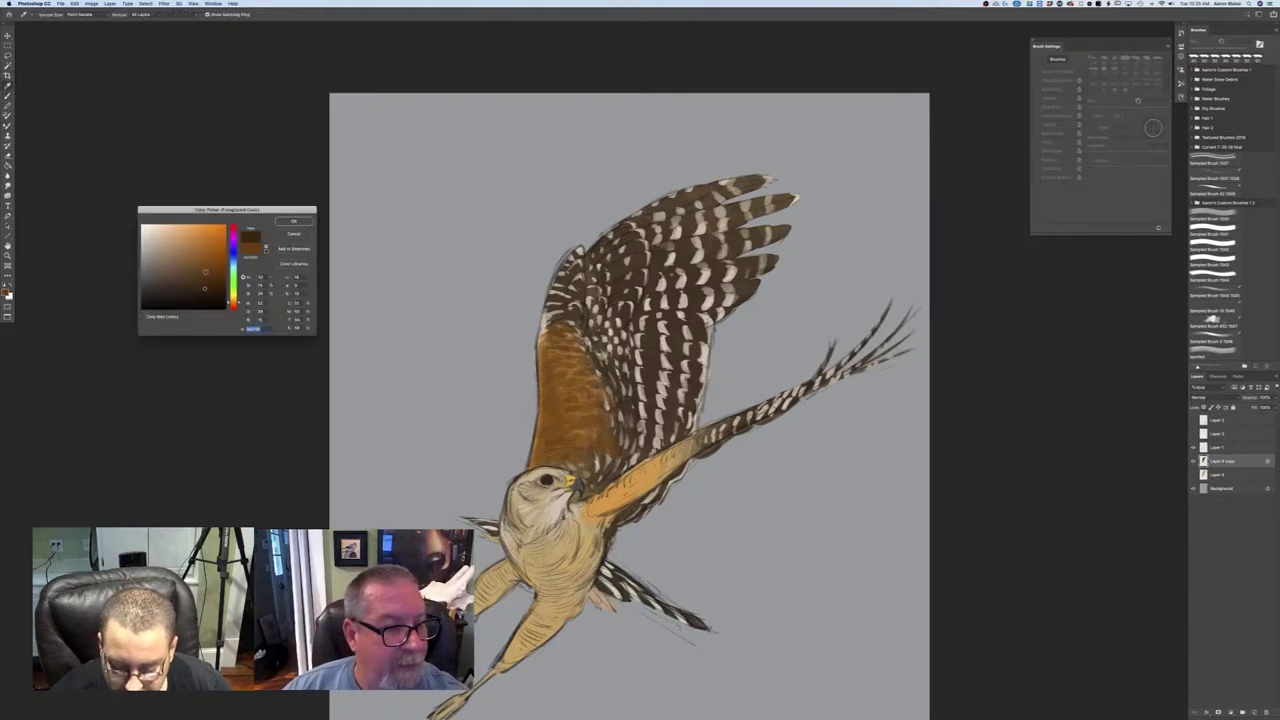
click(291, 222)
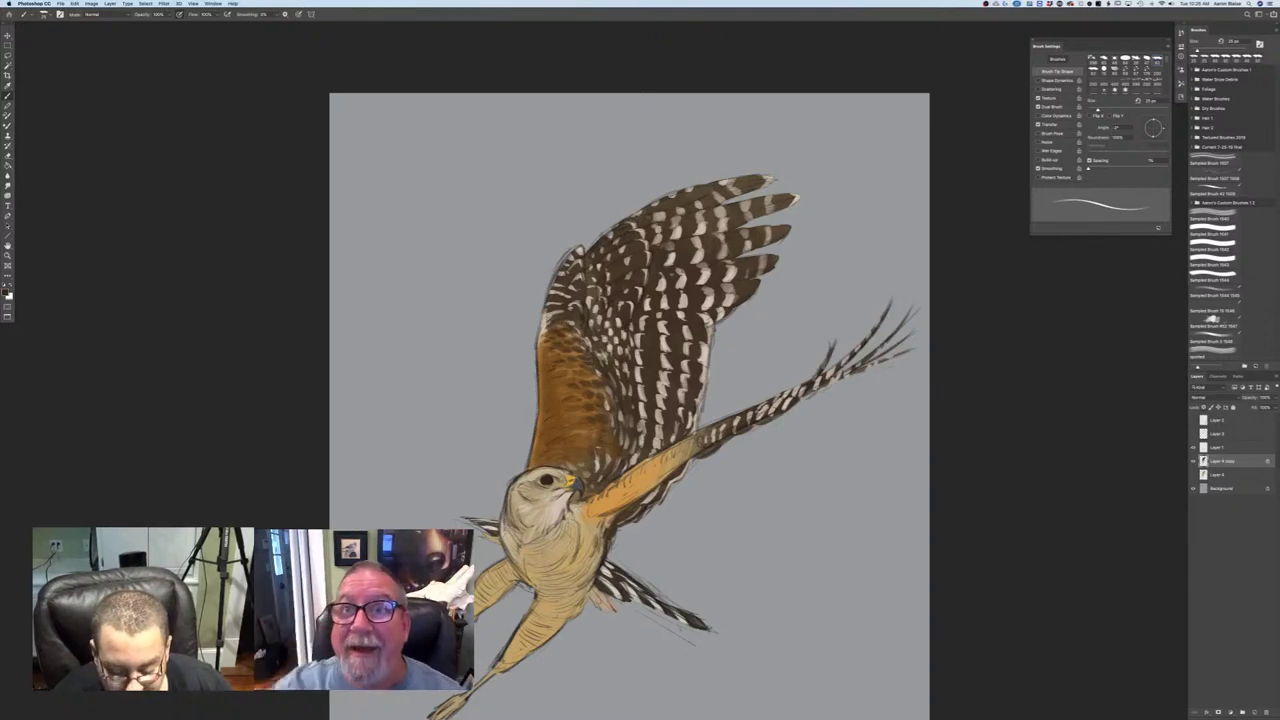
- Open the foreground colour for editing
click(6, 293)
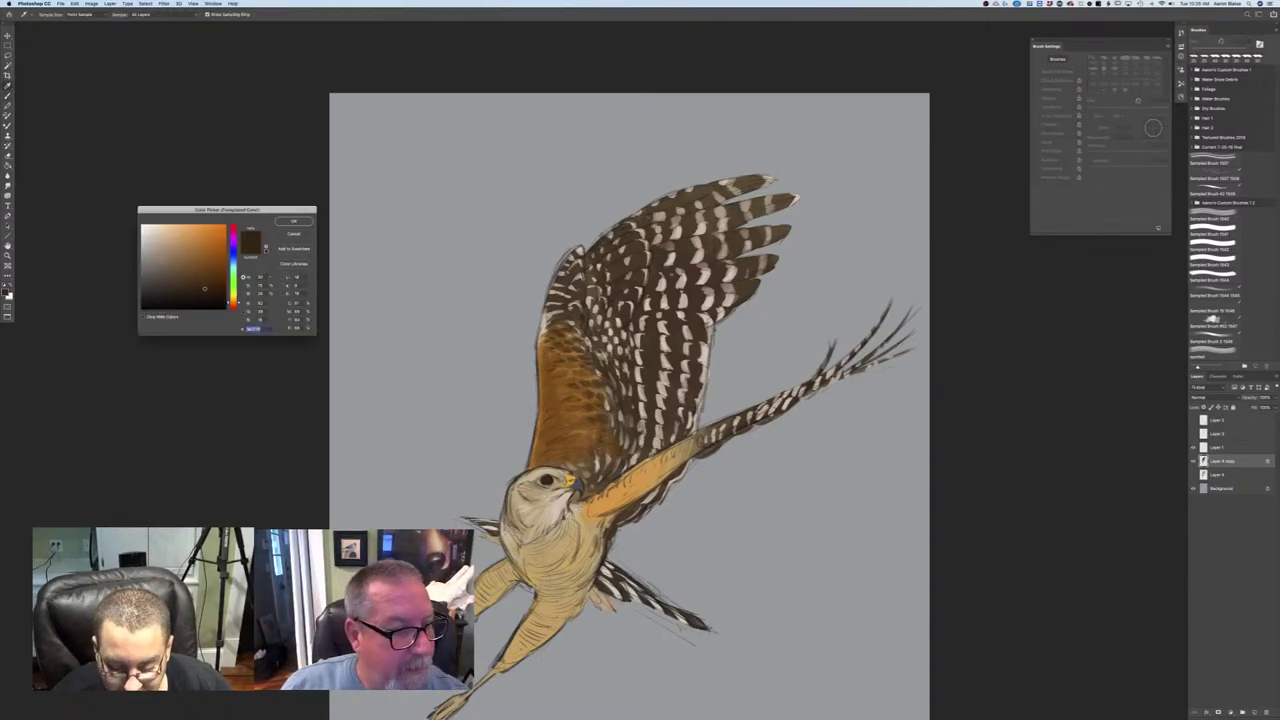
- Set the foreground color to a burnt orange and paint curved barring across the hawk's breast and both legs
click(211, 248)
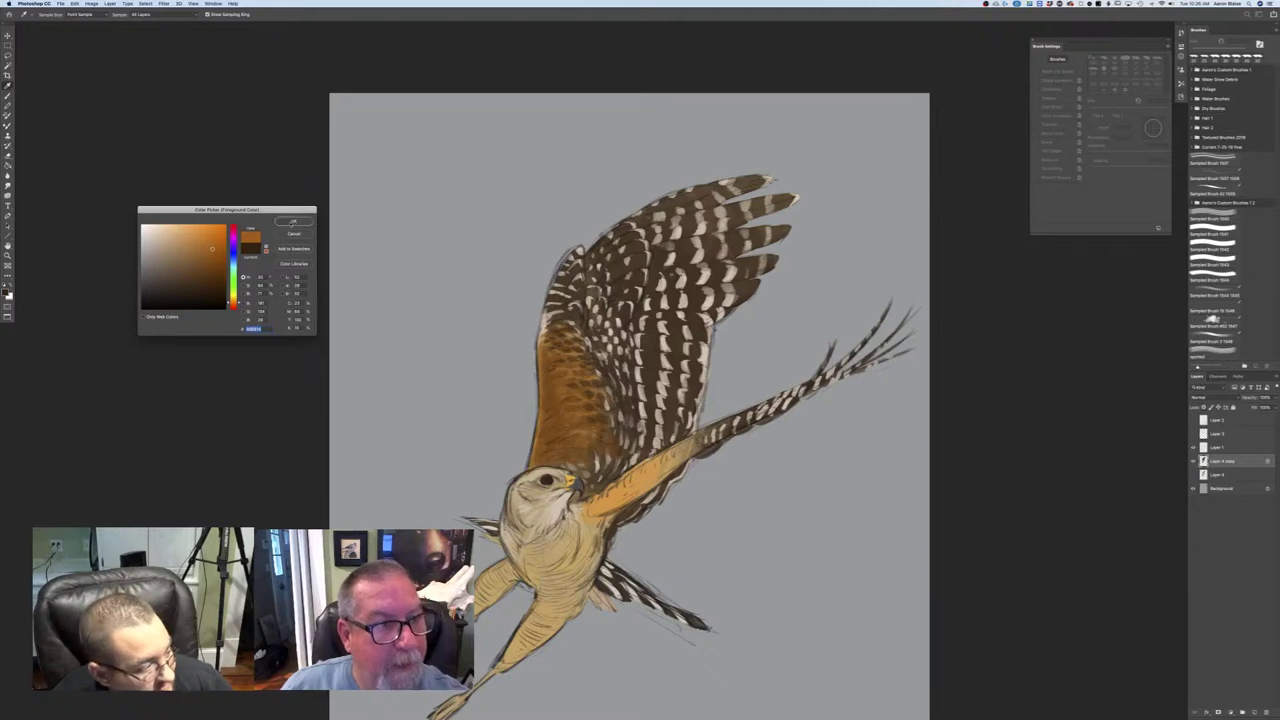
click(292, 221)
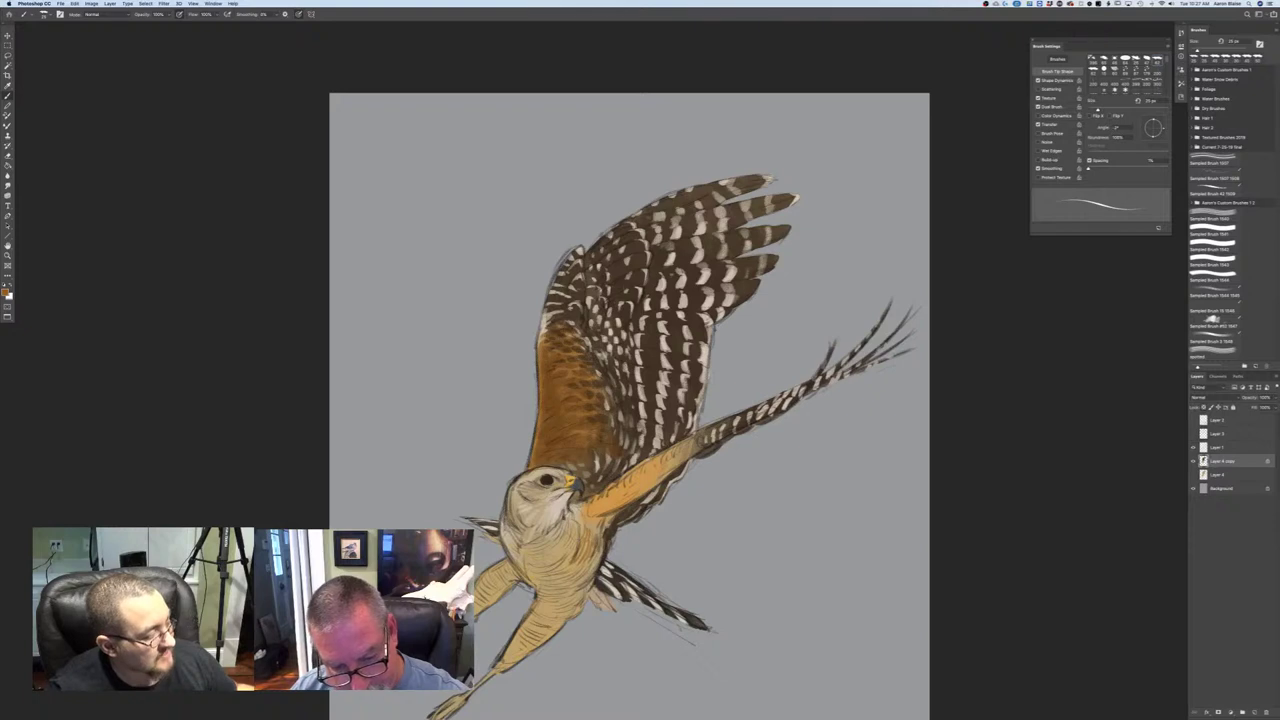
scroll(280, 329, down, 3)
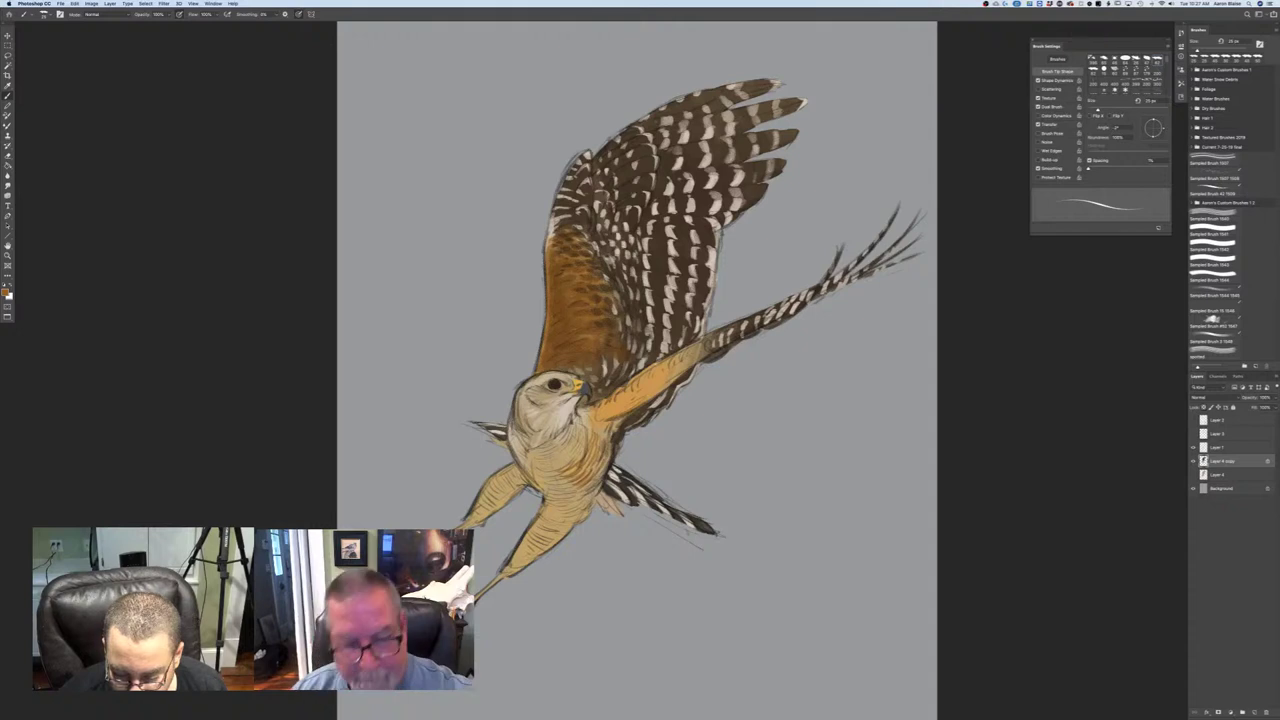
drag(270, 477, 329, 383)
key(super+plus)
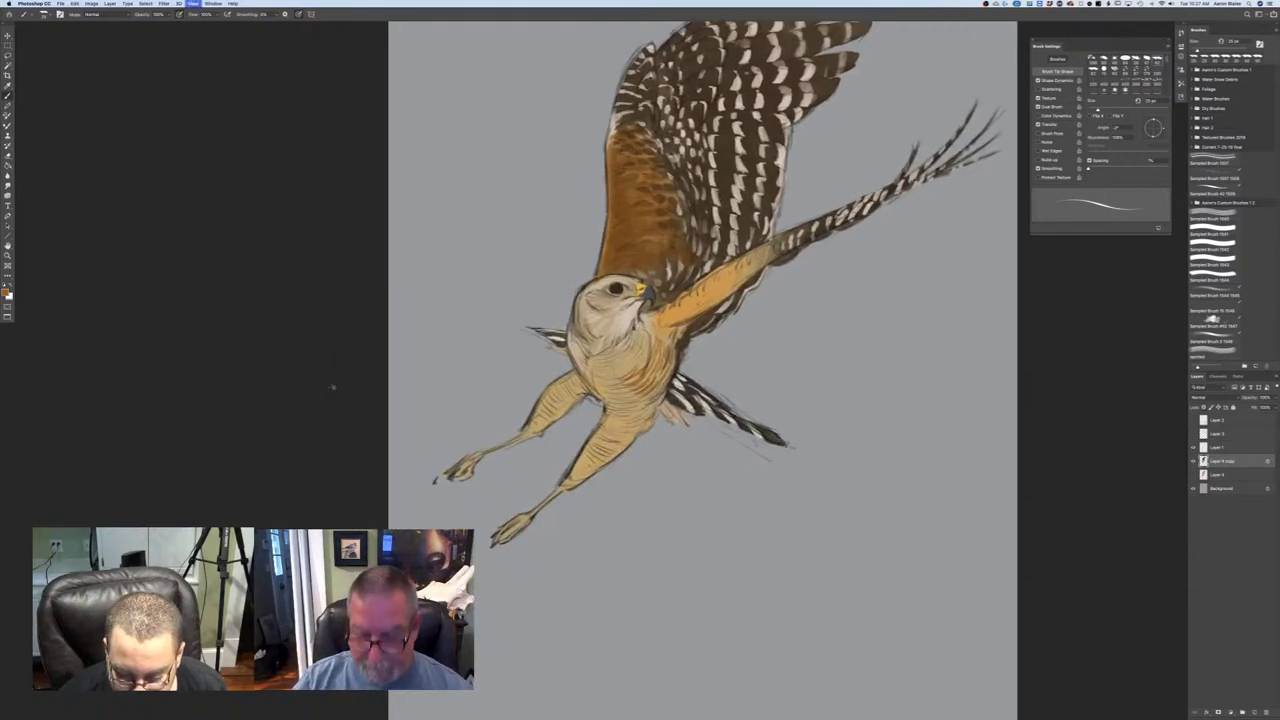
key(super+equal)
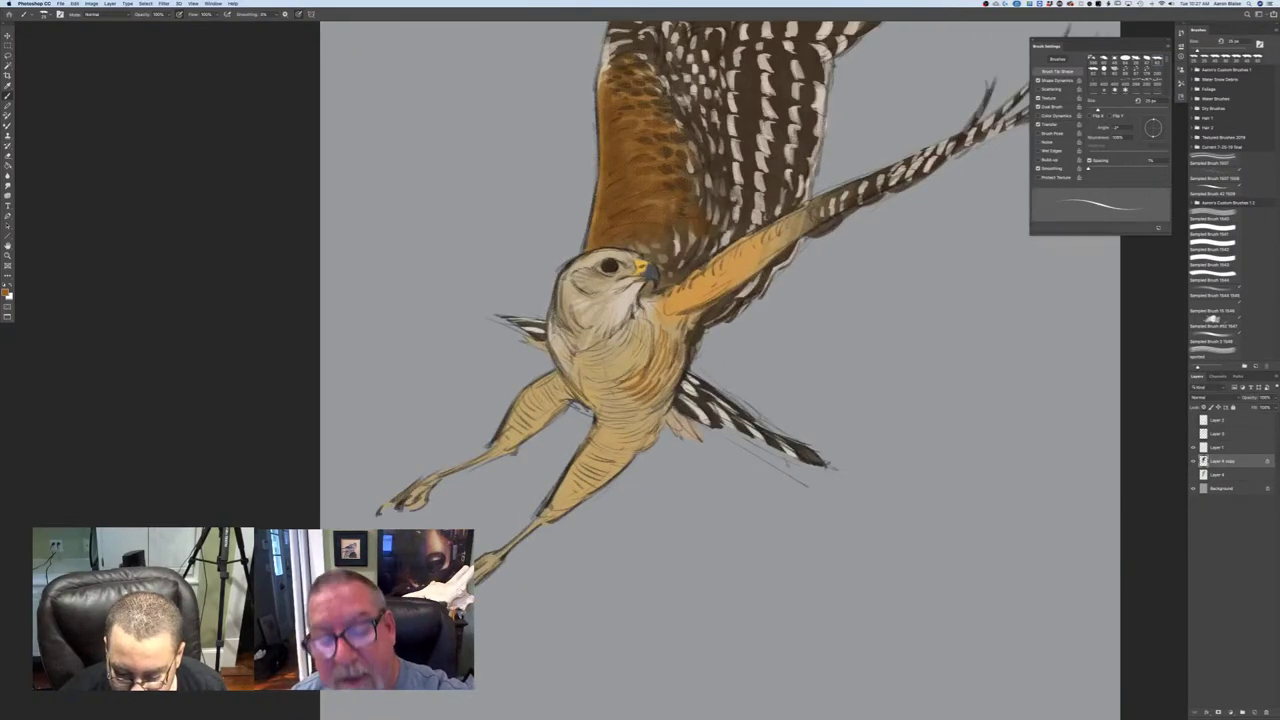
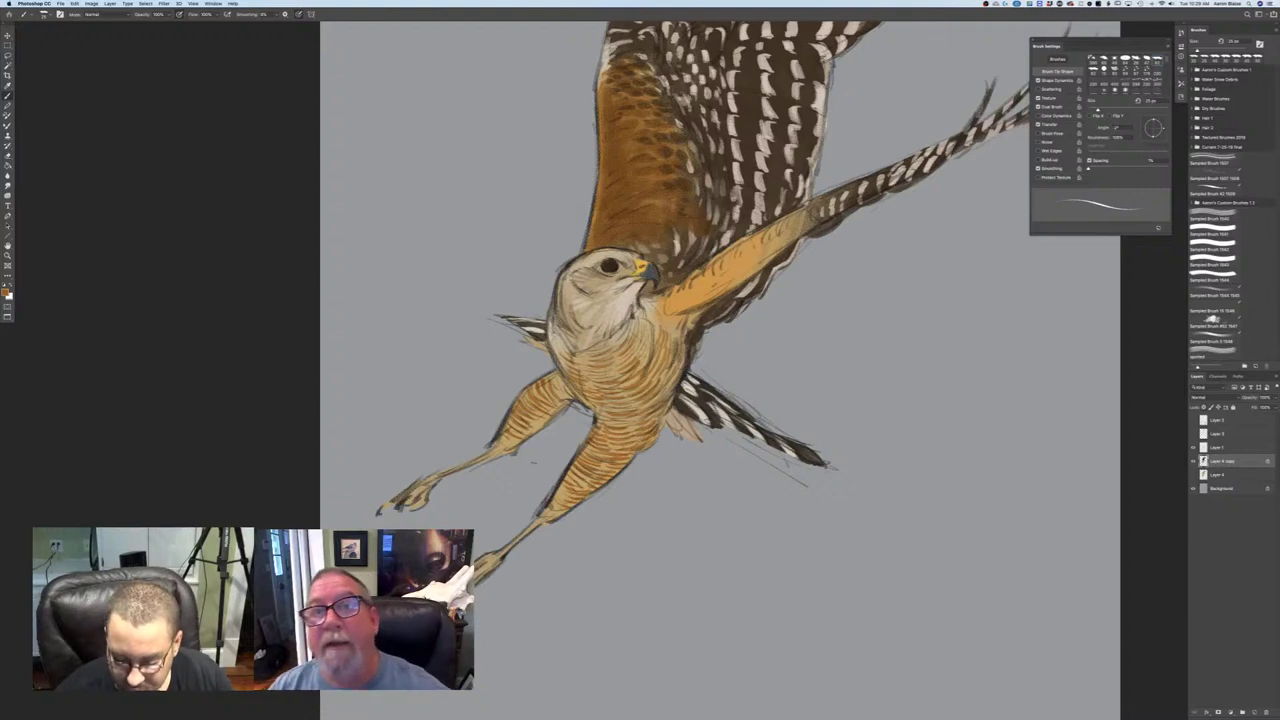
- Lighten the top of the far thigh with a pale peach color and switch the foreground color to a medium orange
click(6, 289)
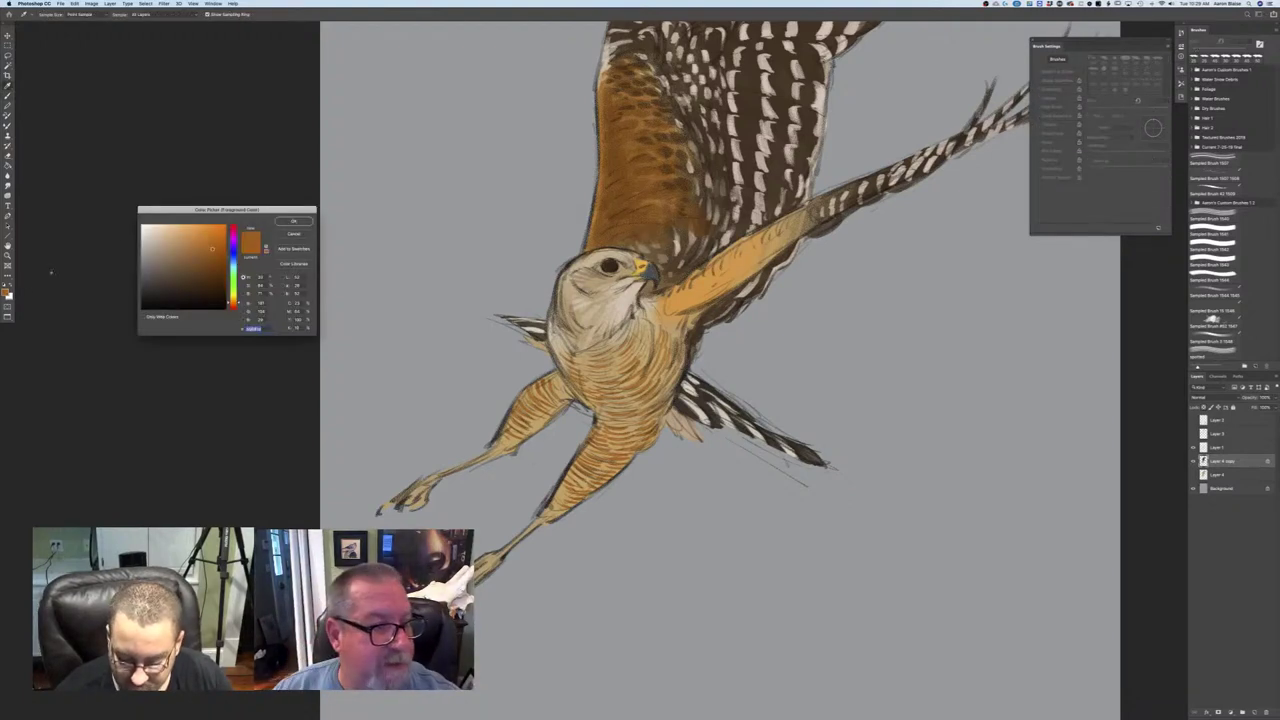
click(162, 233)
click(291, 221)
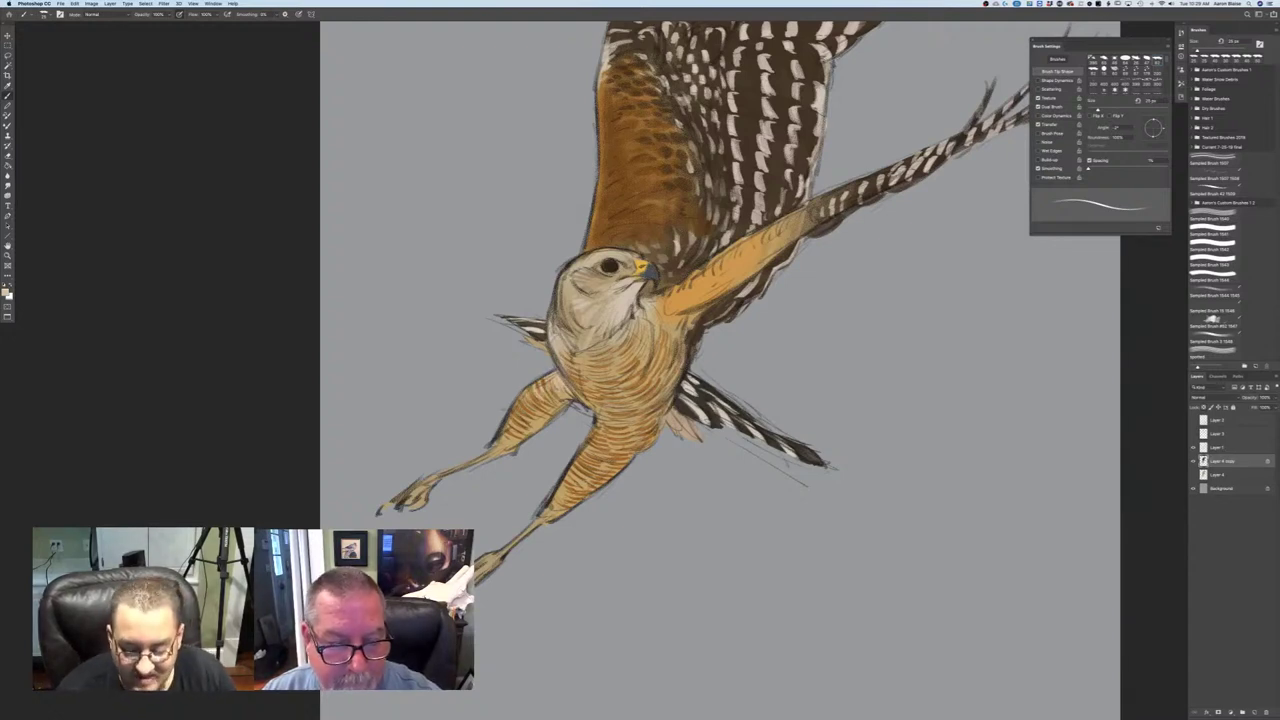
click(6, 293)
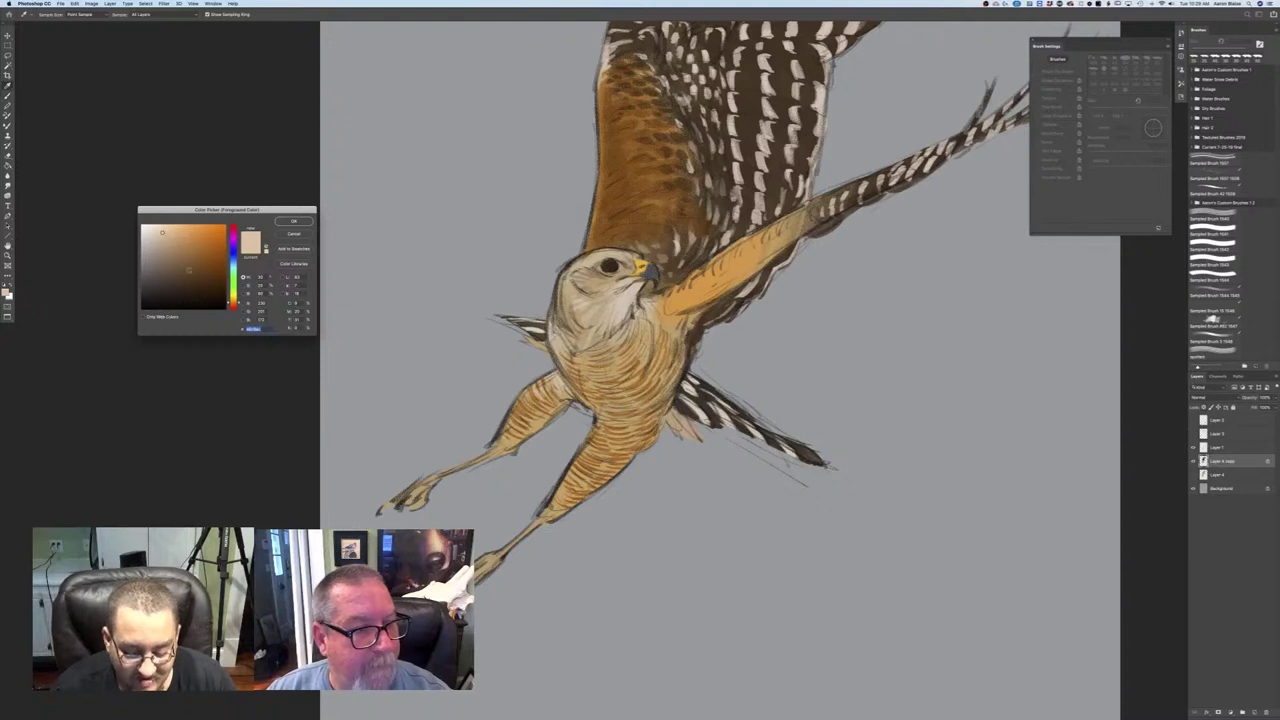
drag(199, 239, 204, 243)
click(285, 222)
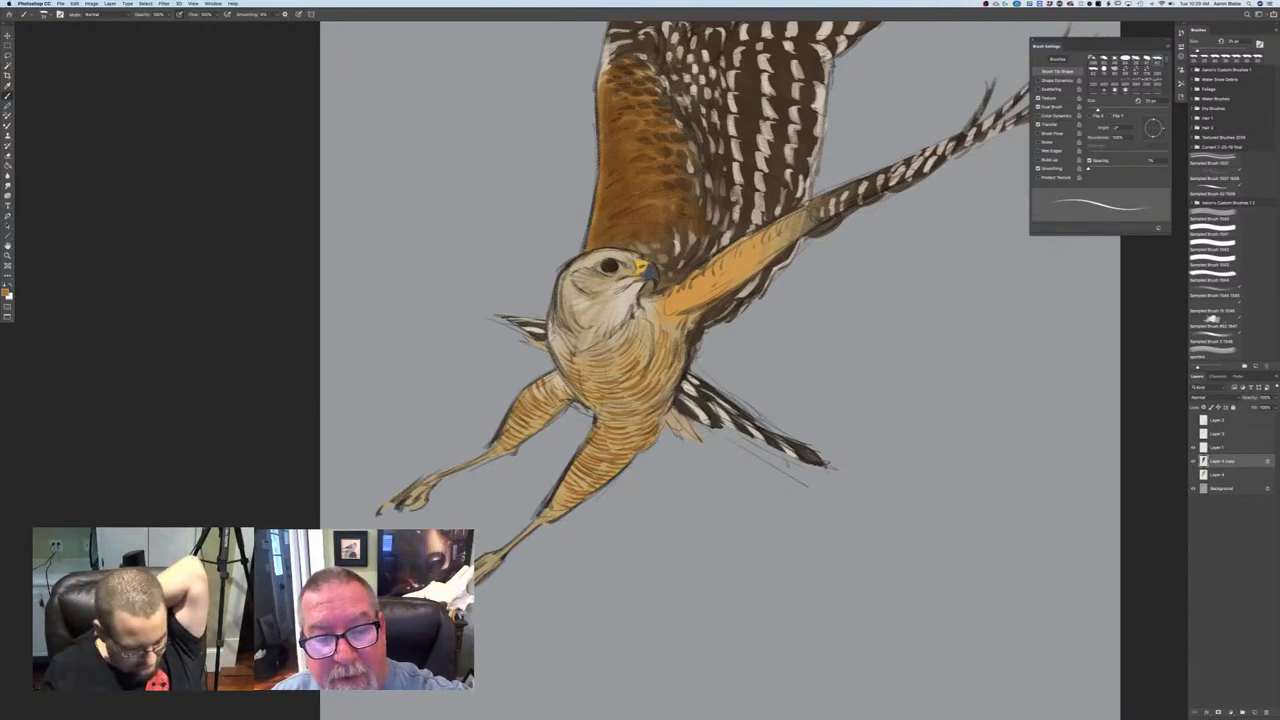
- Shade the feathers of the hawk's head and neck, alternating the foreground color between a muted gray-brown and a warm tan
click(5, 292)
click(155, 267)
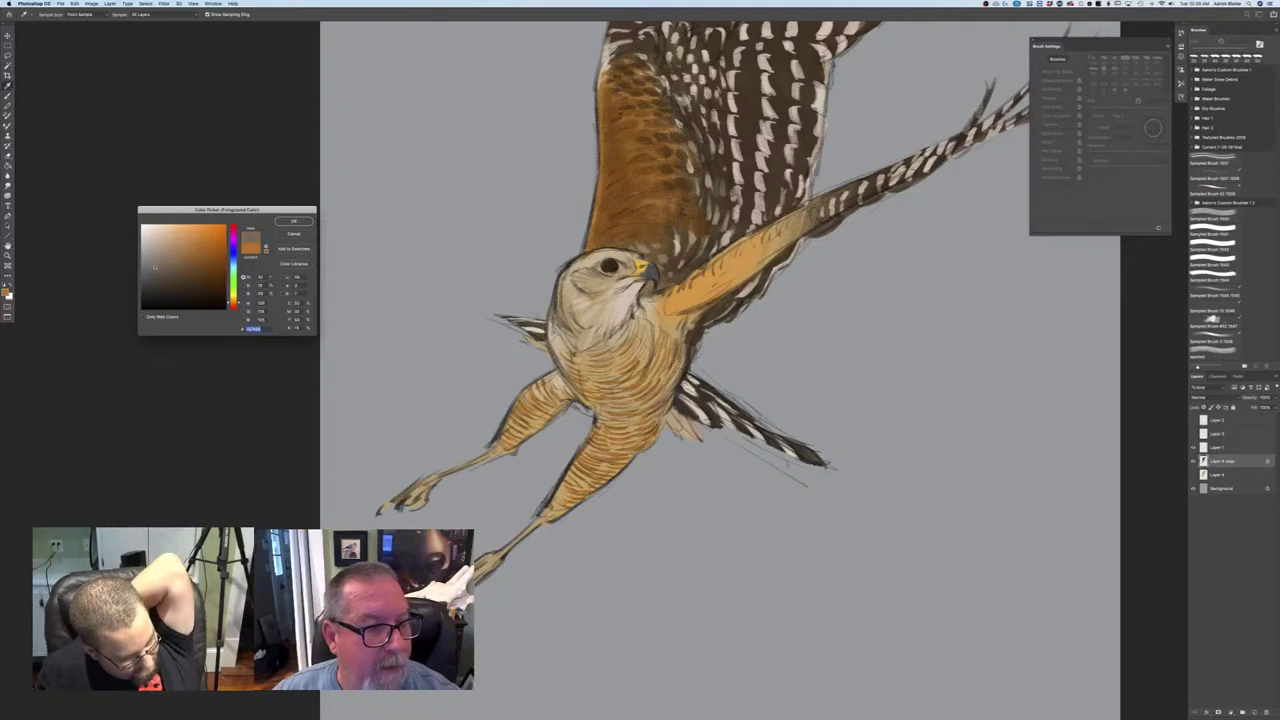
click(282, 222)
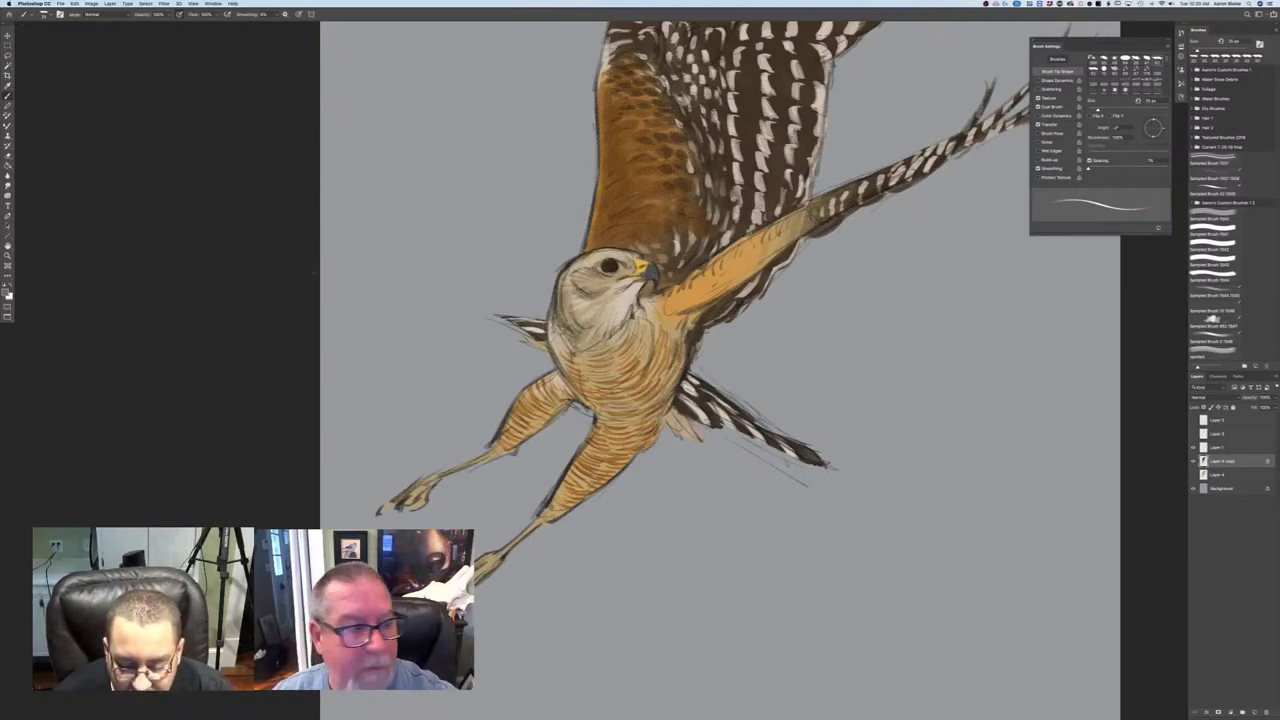
click(5, 293)
click(183, 253)
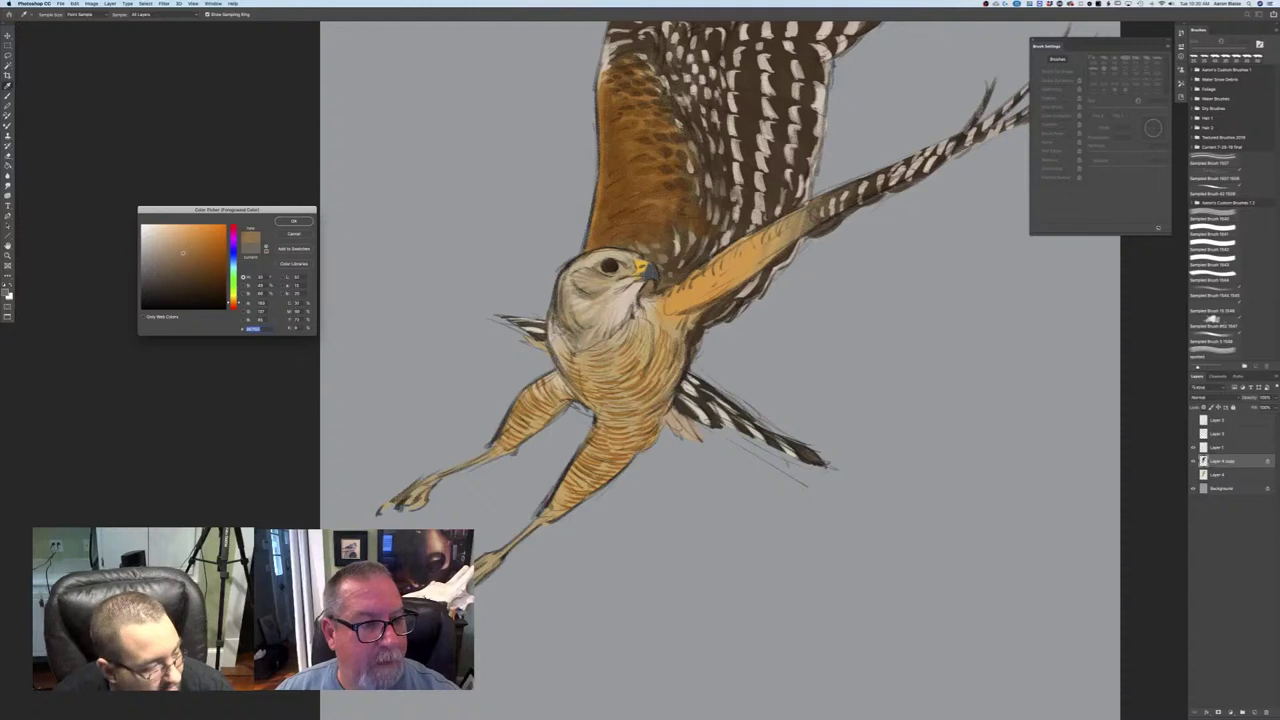
key(Return)
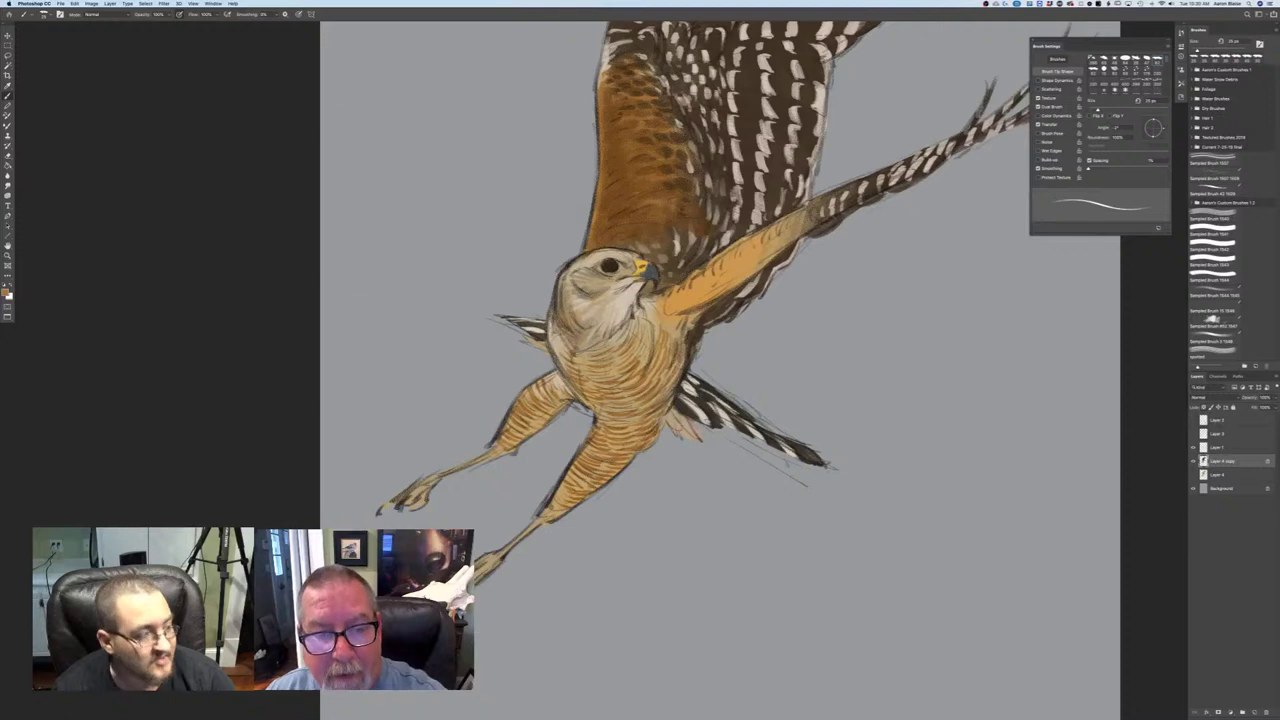
click(6, 289)
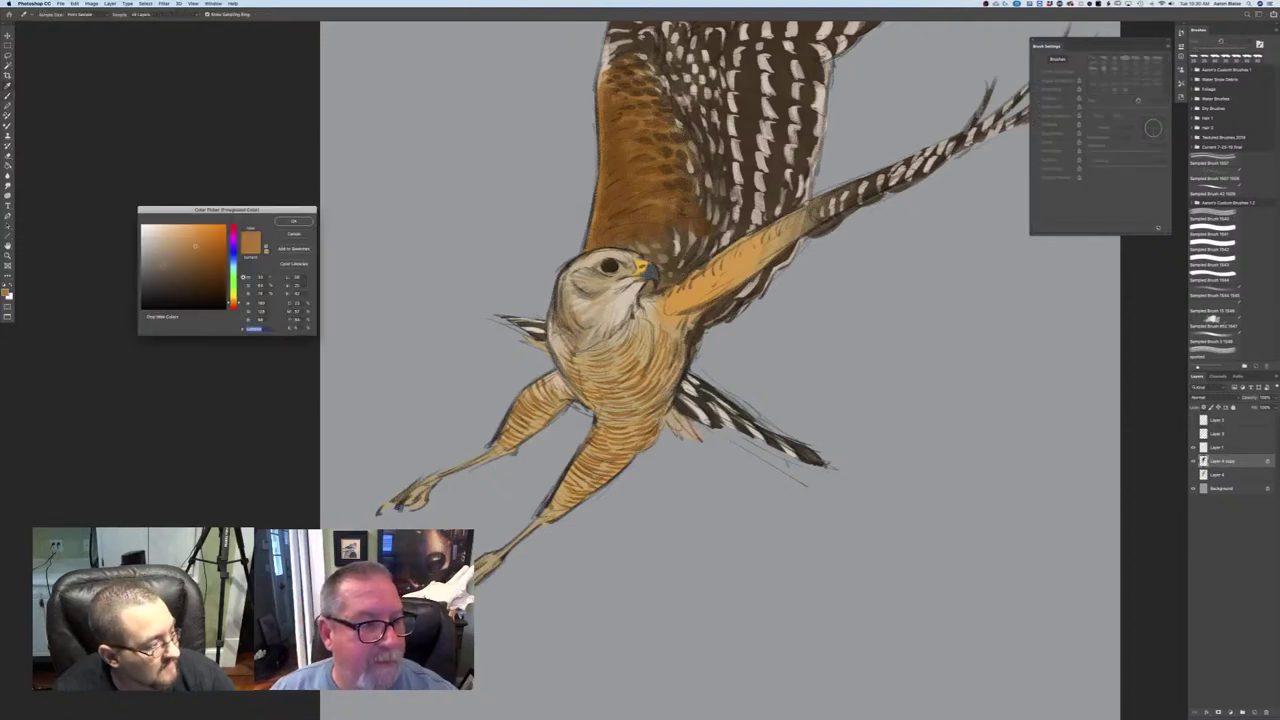
click(163, 266)
key(Return)
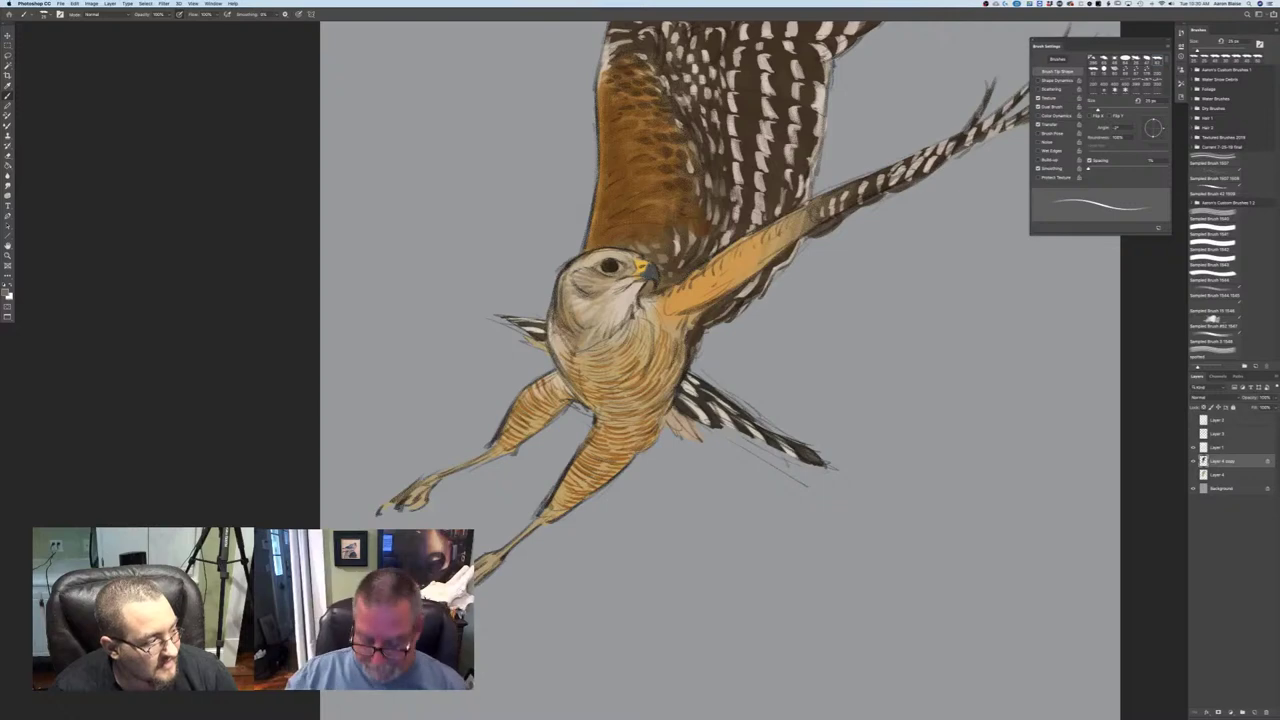
- Change the foreground color to a rusty orange-brown and paint darker accents along the orange part of the outstretched wing
key(super+minus)
key(super+minus)
key(super+minus)
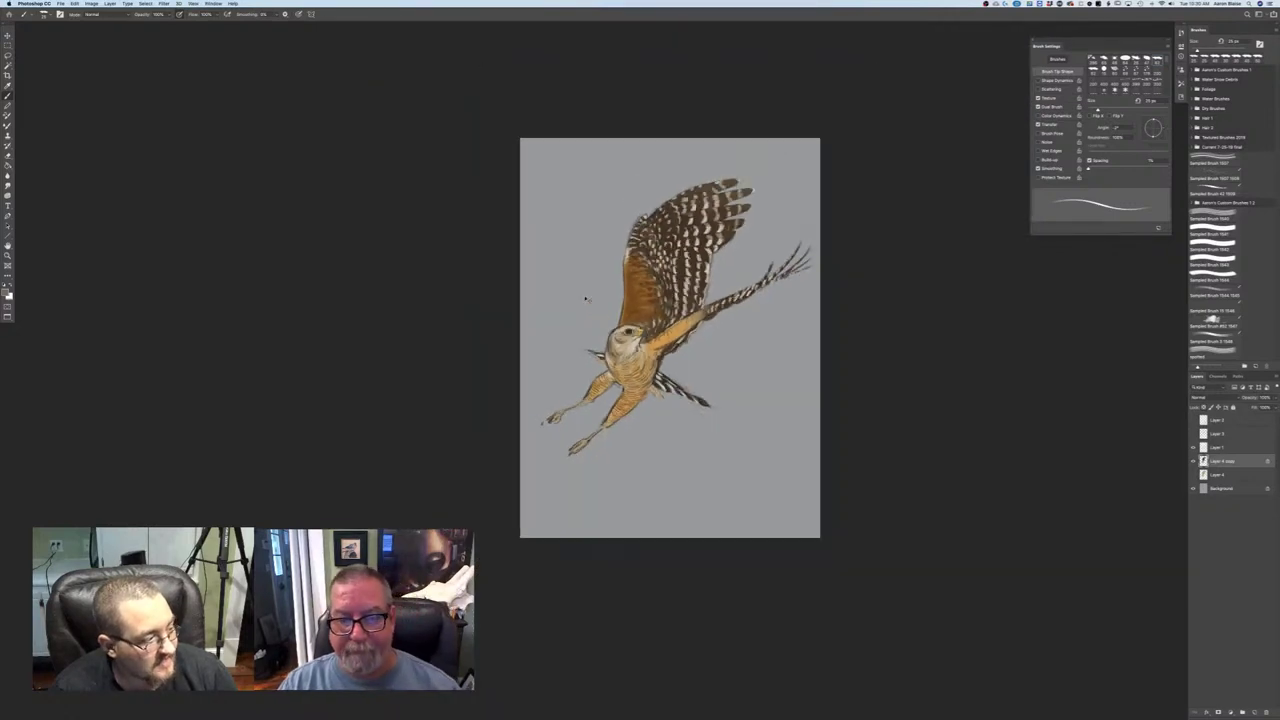
key(super+BackSpace)
key(super+comma)
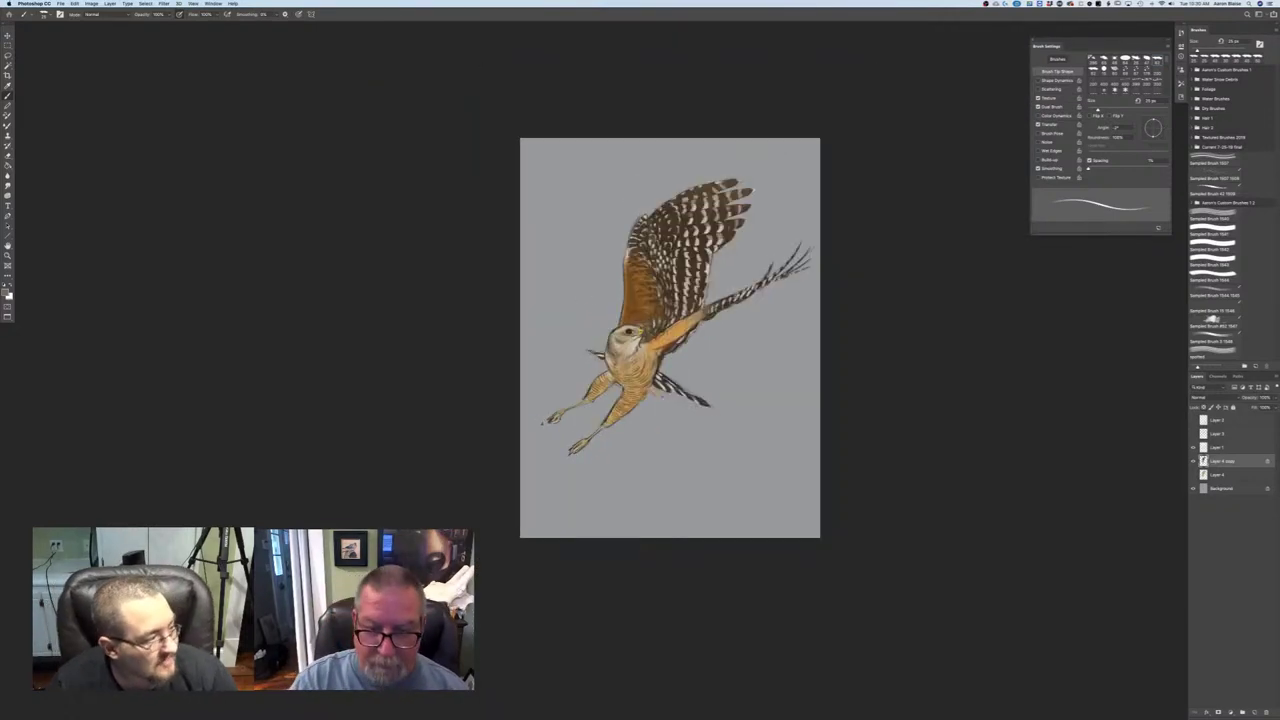
key(super+plus)
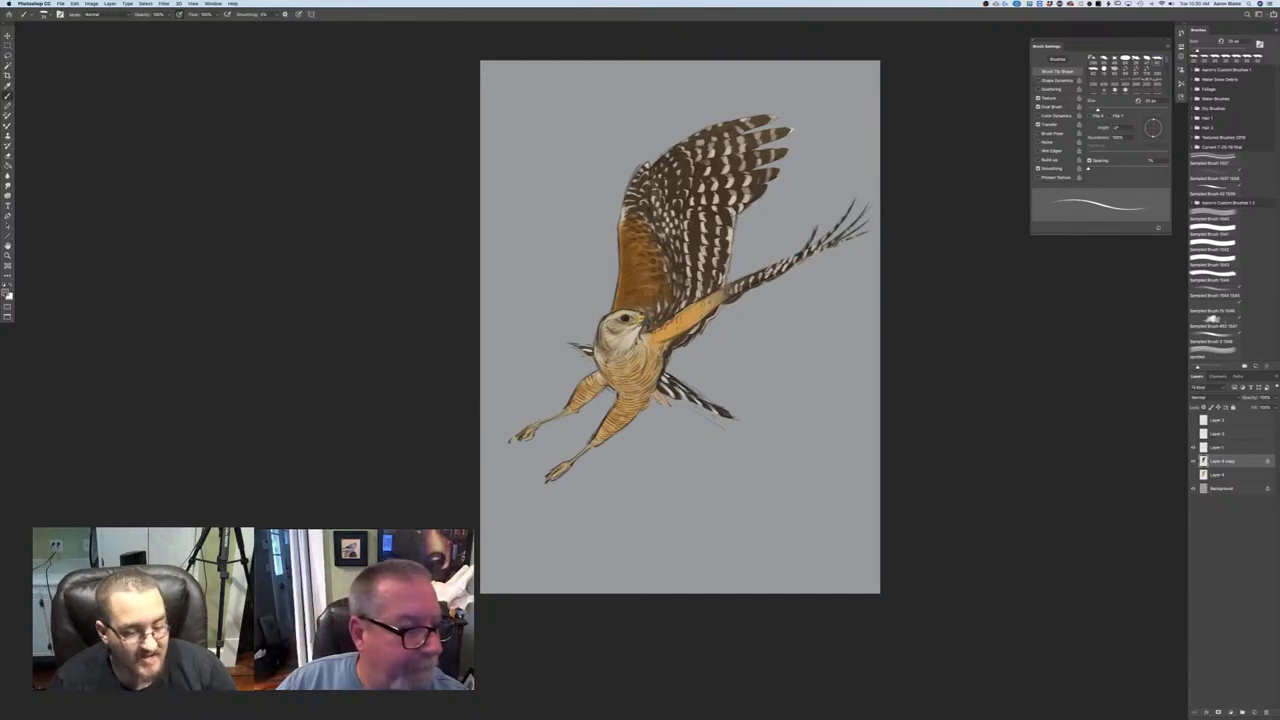
click(5, 292)
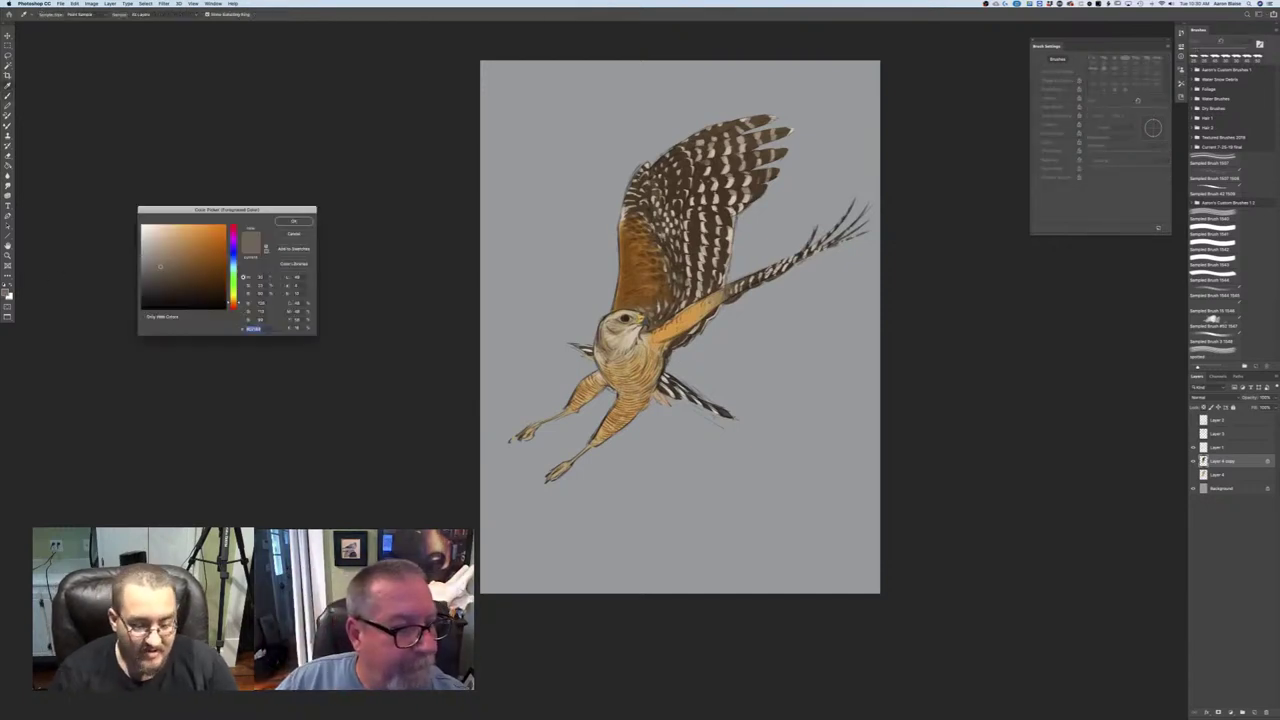
click(295, 222)
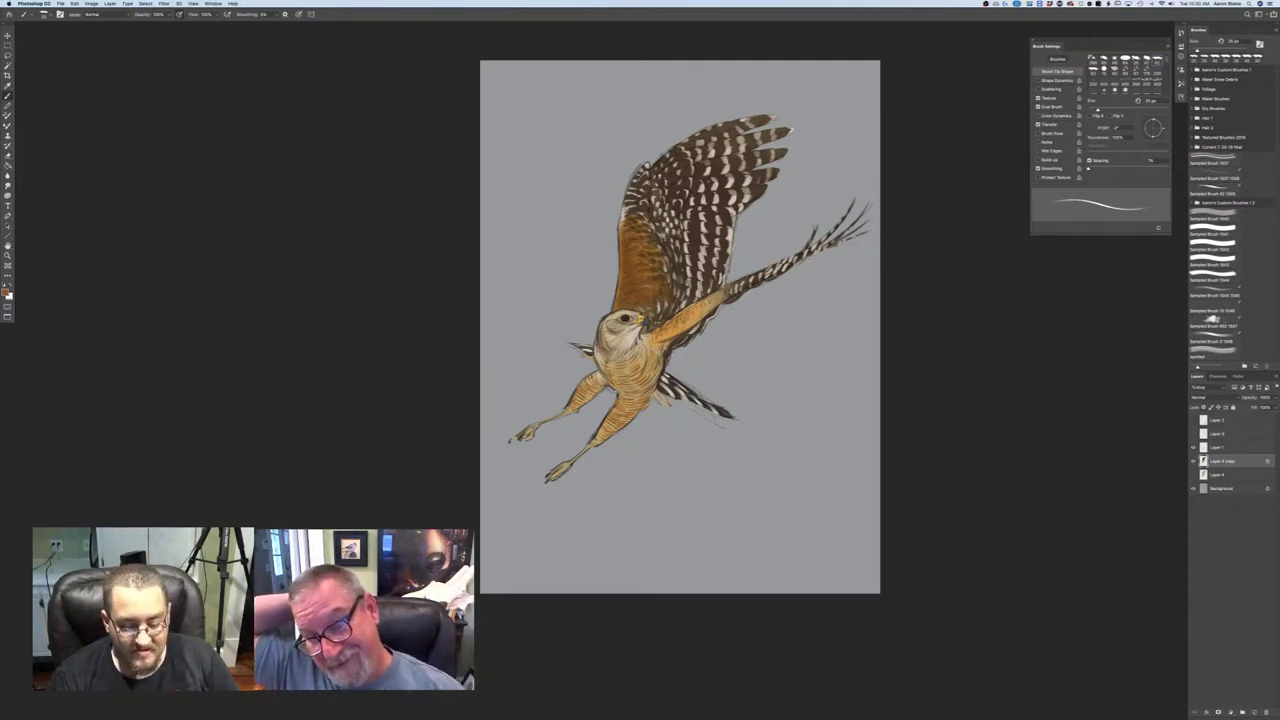
- Set the foreground color to a very dark brown and deepen the dark bands and feather tips of the raised wing
click(7, 290)
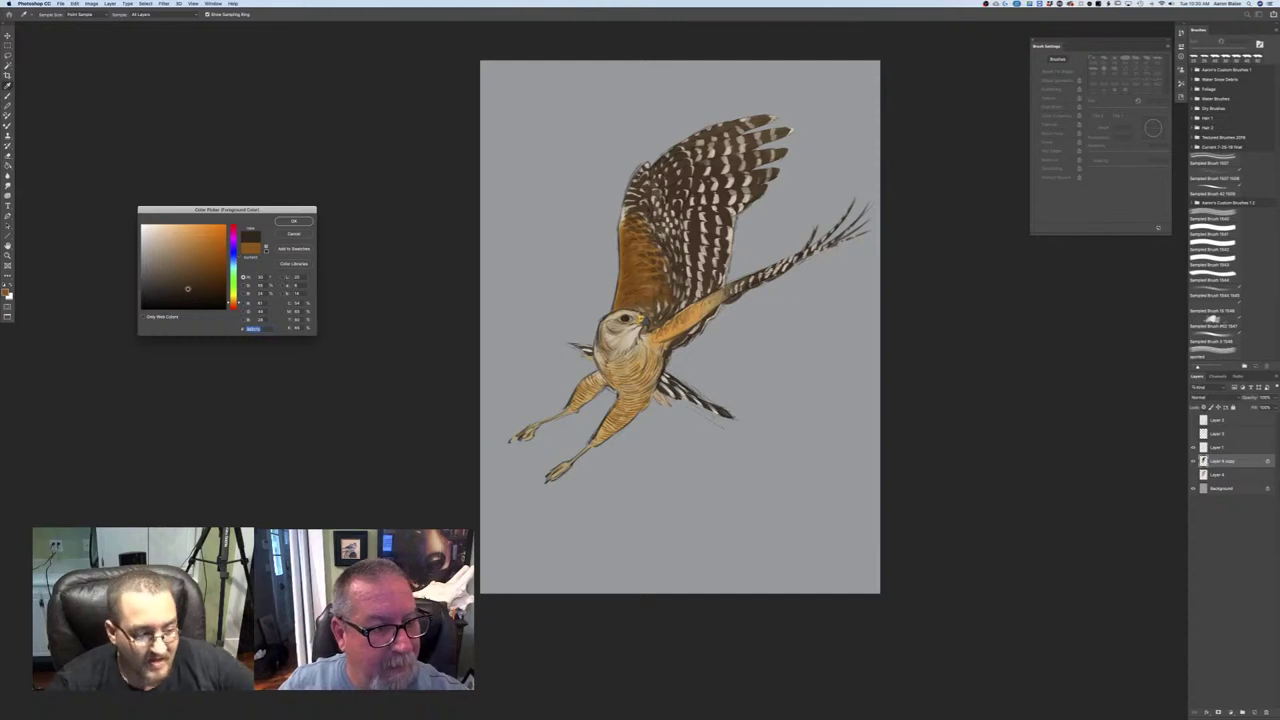
drag(187, 289, 193, 283)
click(291, 222)
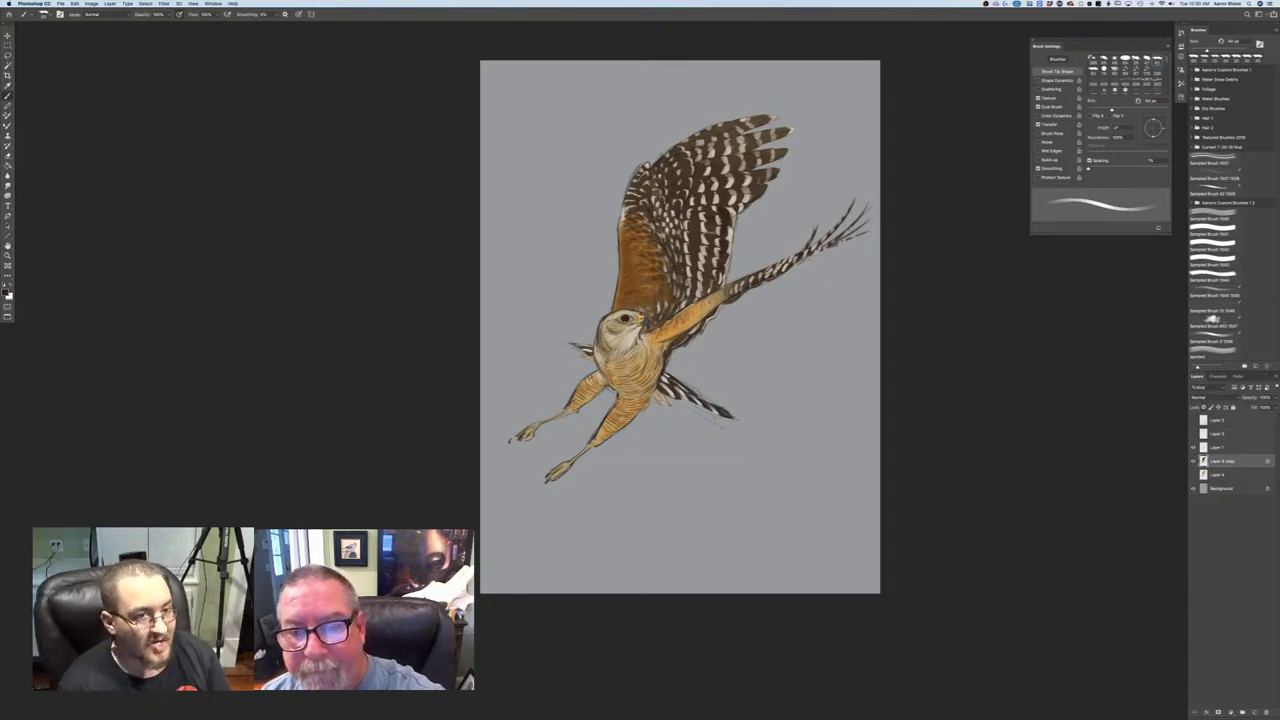
key(super+plus)
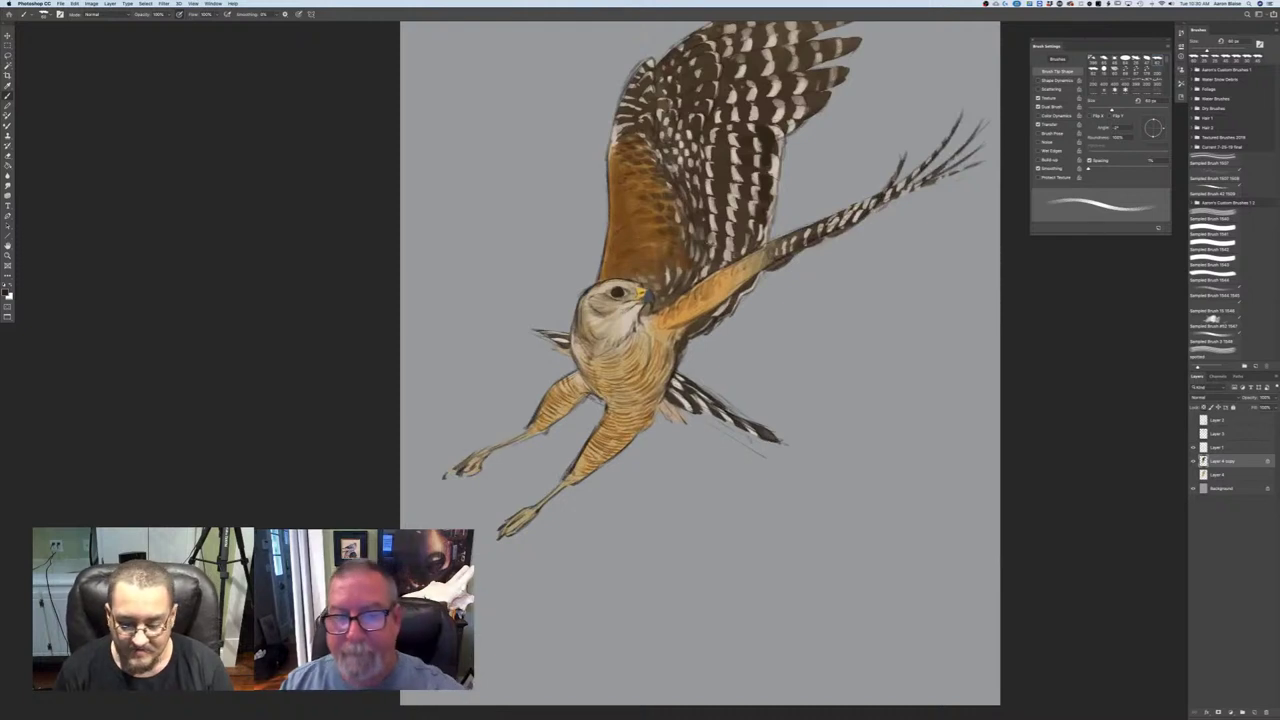
drag(407, 268, 282, 414)
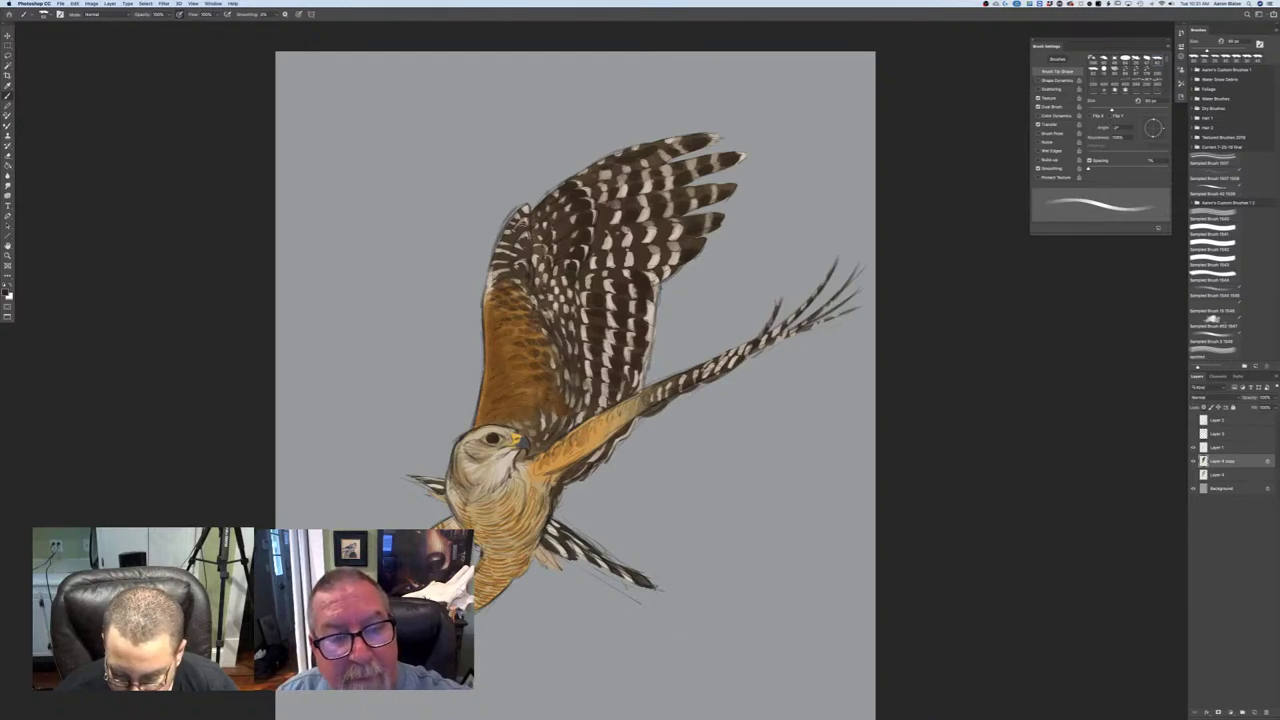
drag(520, 225, 519, 225)
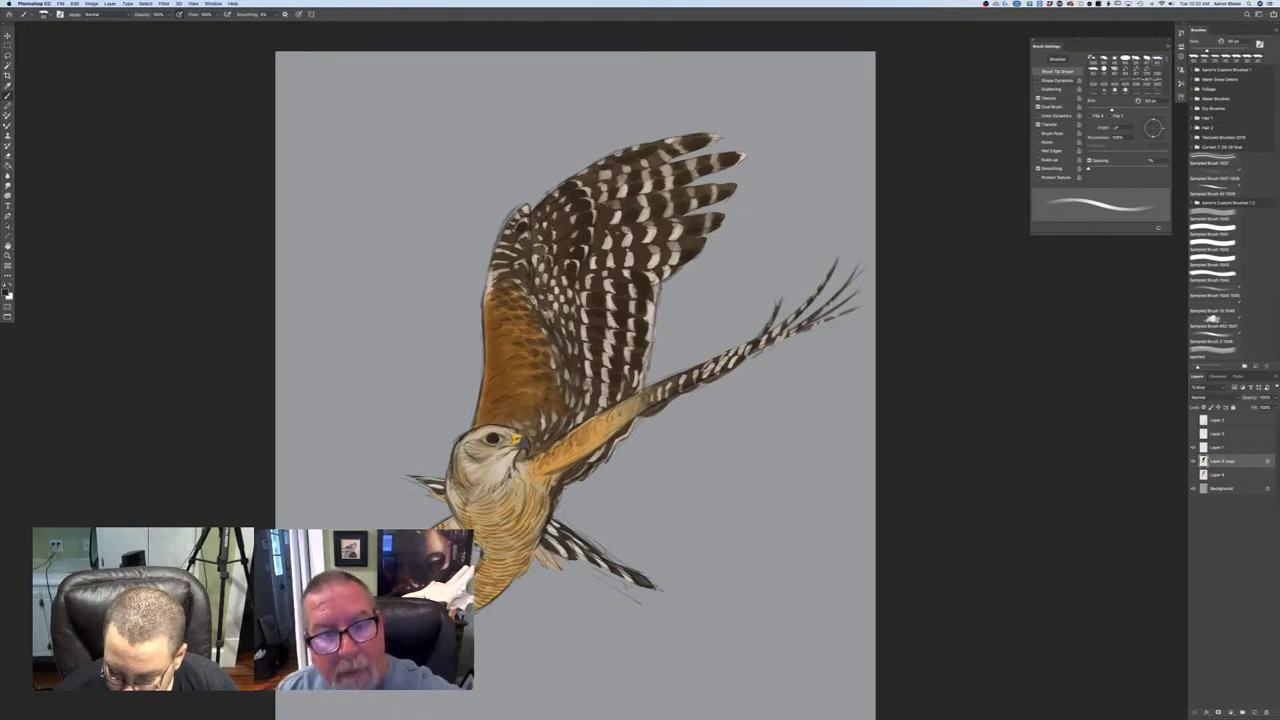
drag(515, 218, 508, 226)
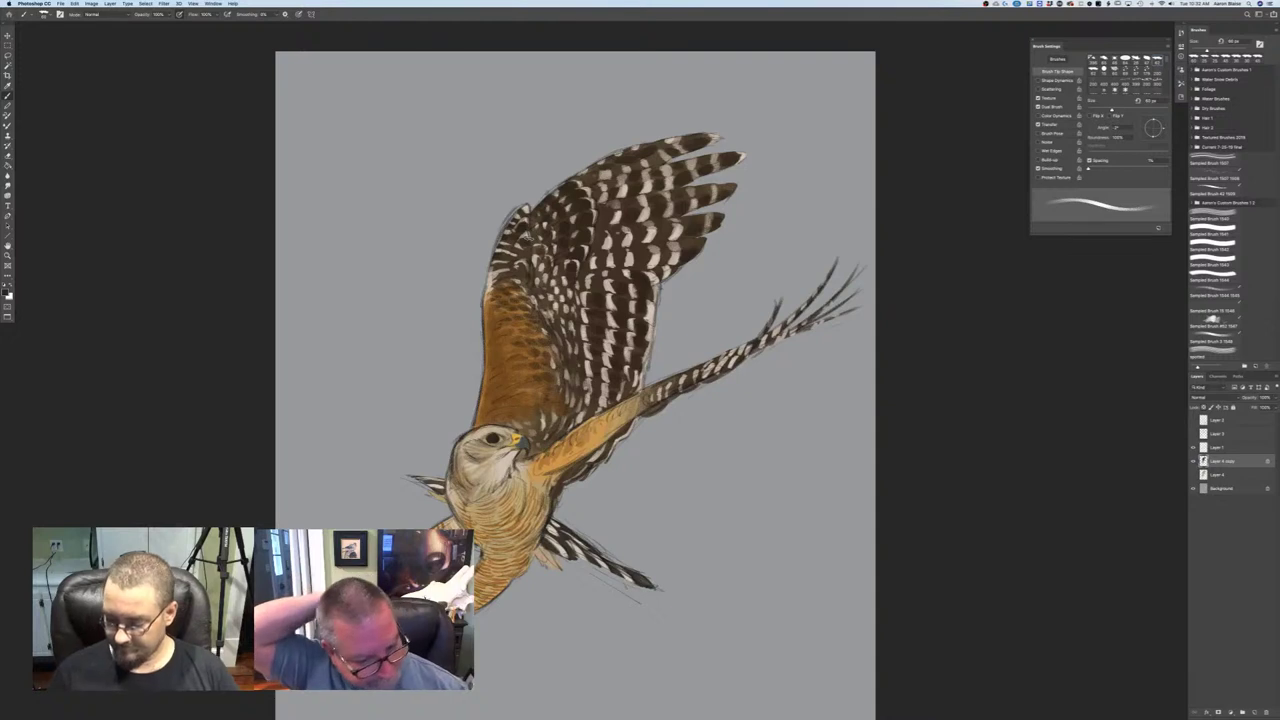
- Set the foreground color to a golden yellow, then brighten it to a more saturated yellow-orange
click(6, 290)
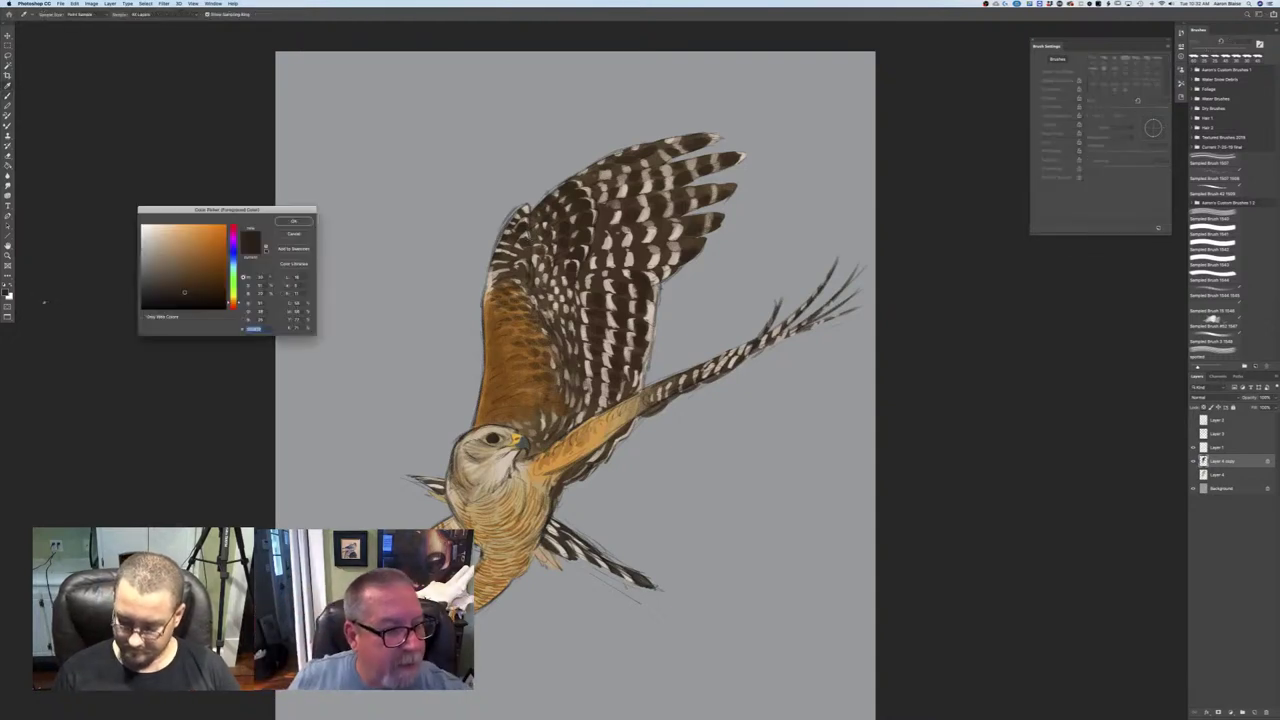
click(233, 300)
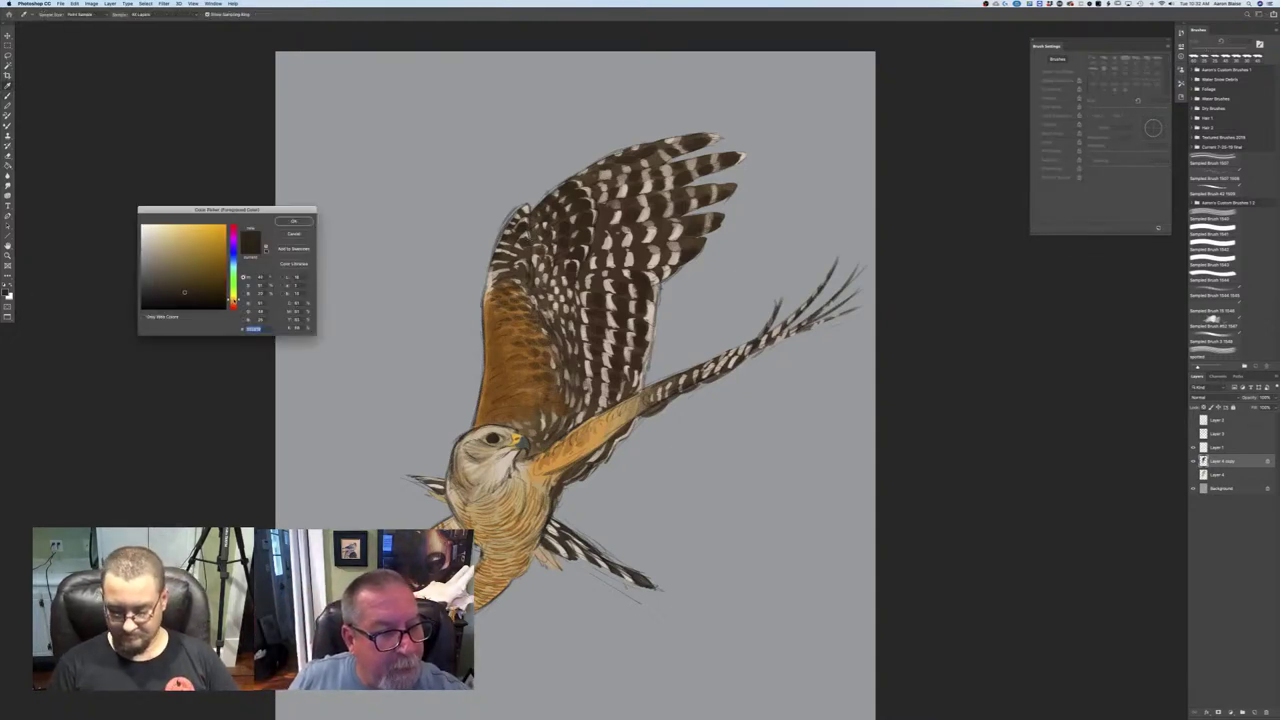
click(198, 241)
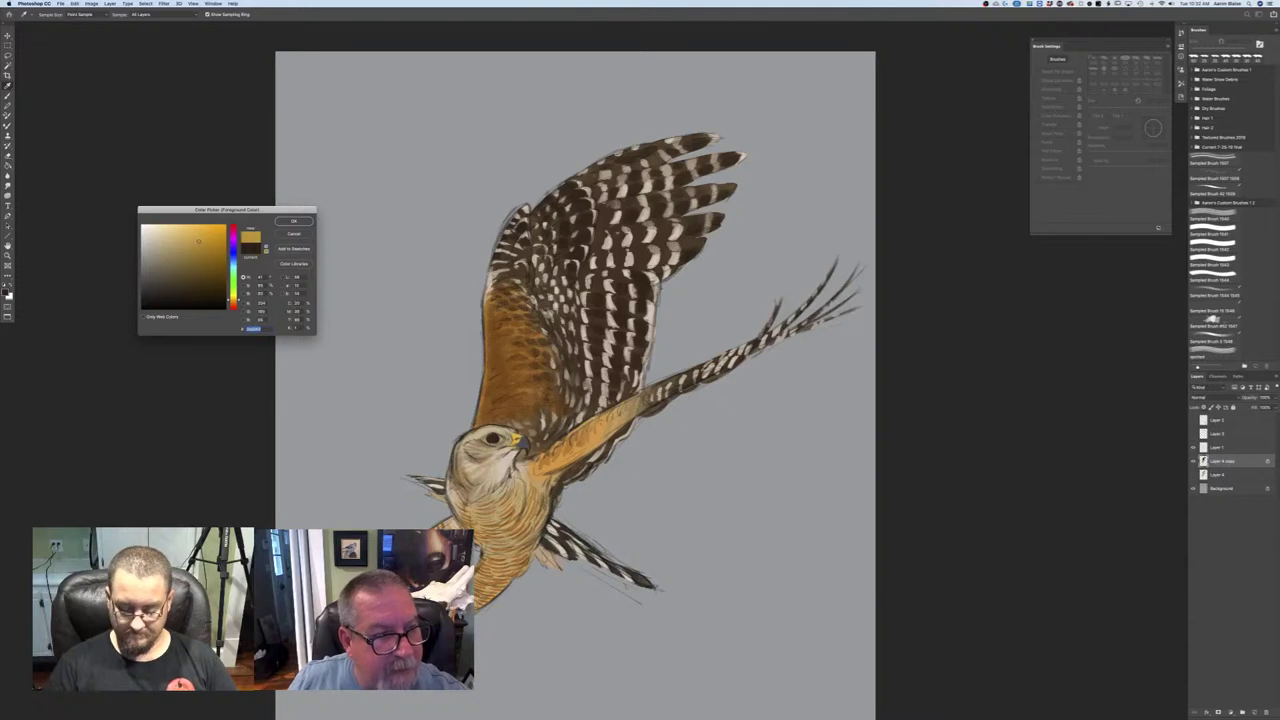
key(Return)
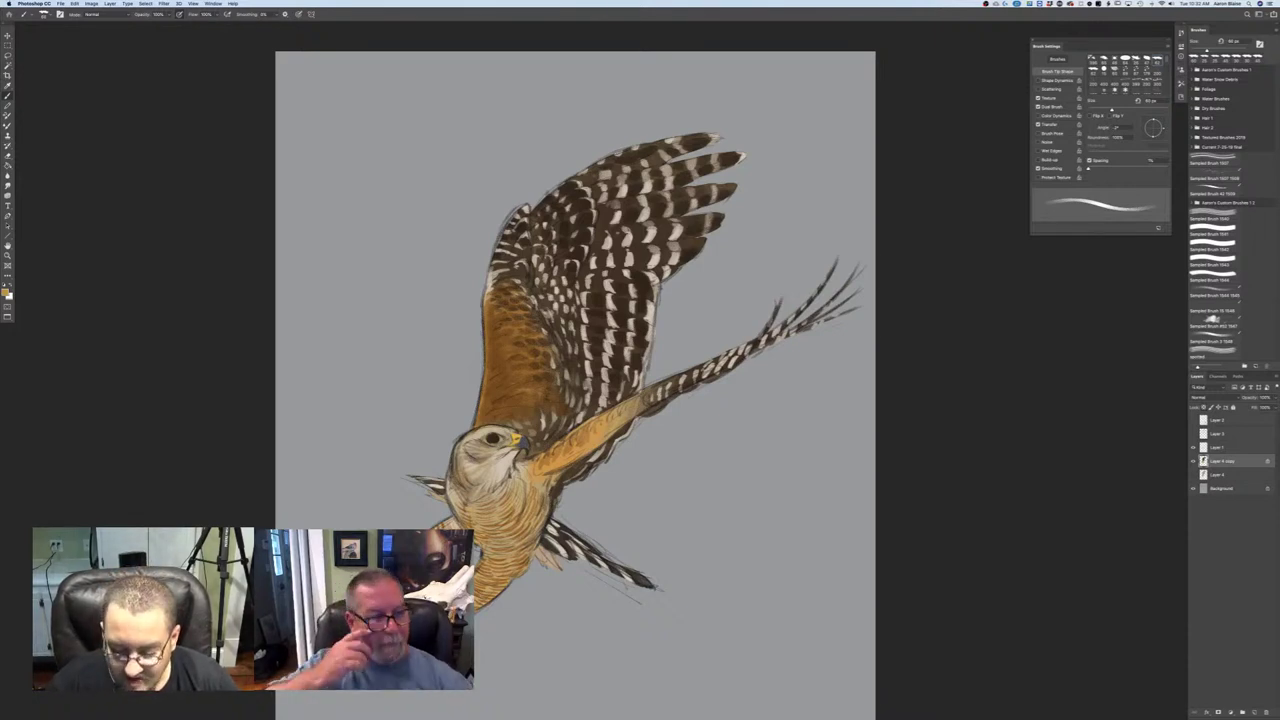
click(5, 293)
click(207, 231)
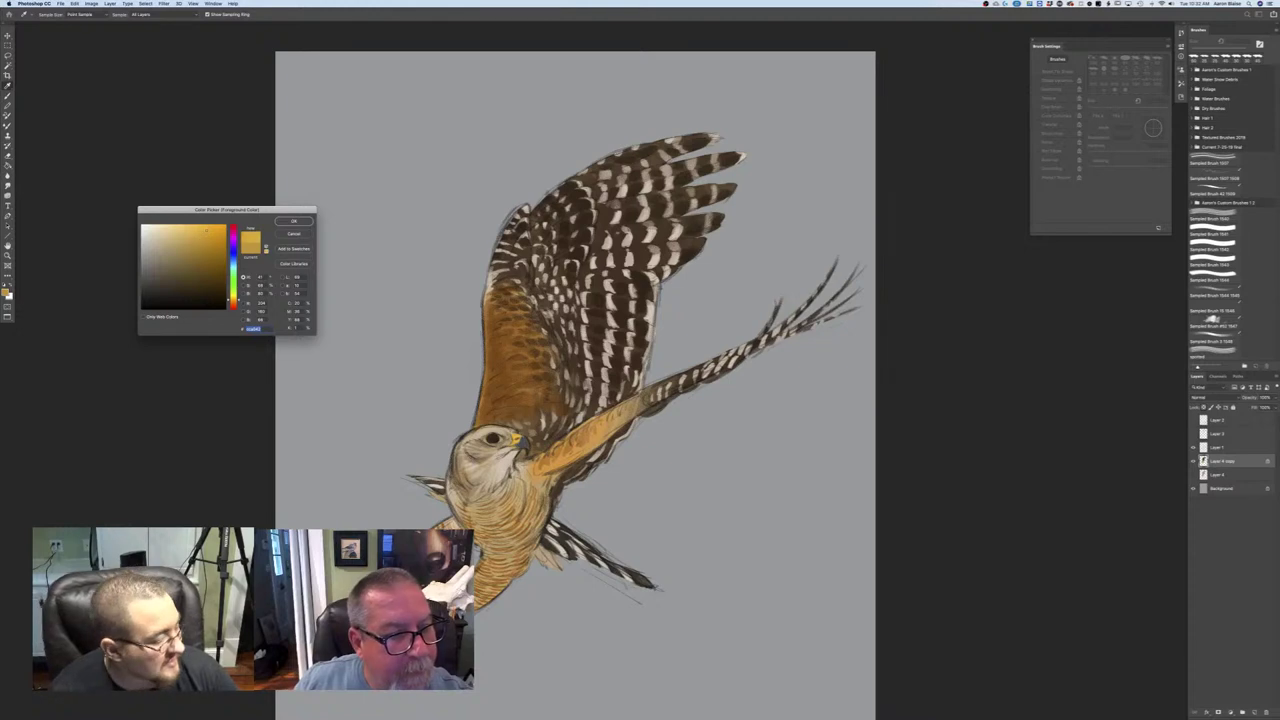
click(290, 221)
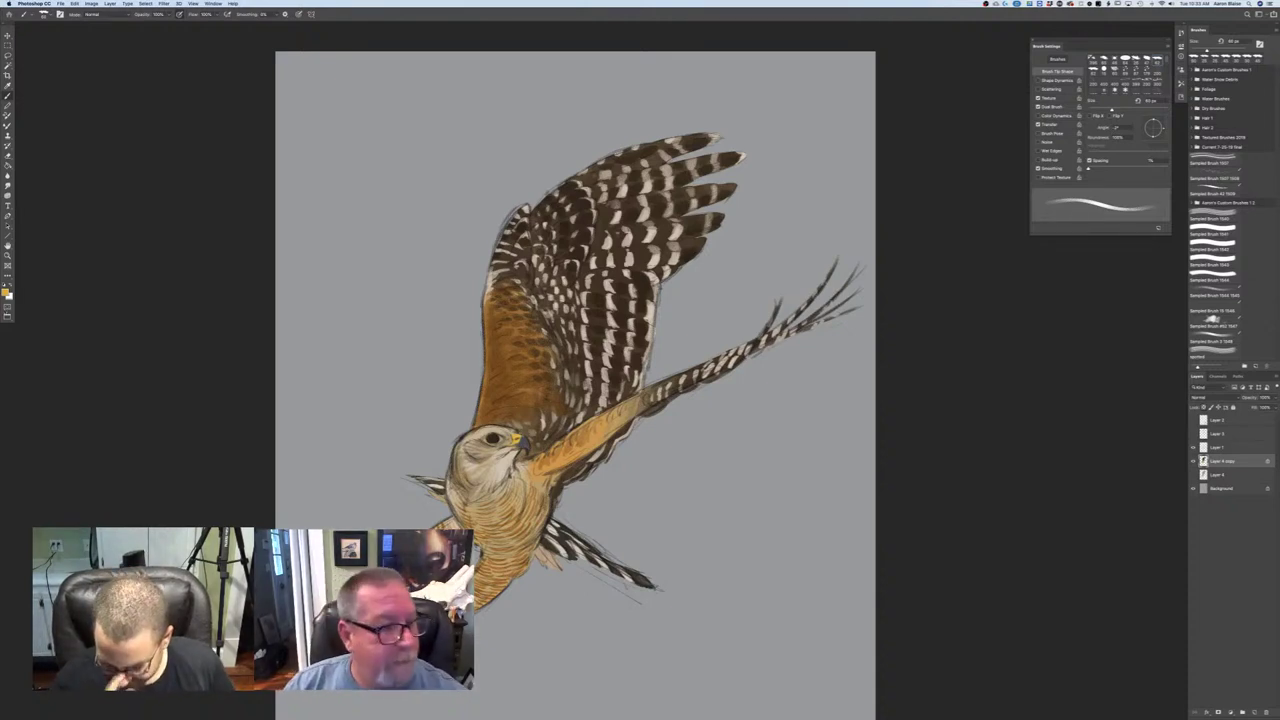
- Shift the foreground color to a pale pinkish tone and lighten the small feathers beneath the base of the tail
click(5, 292)
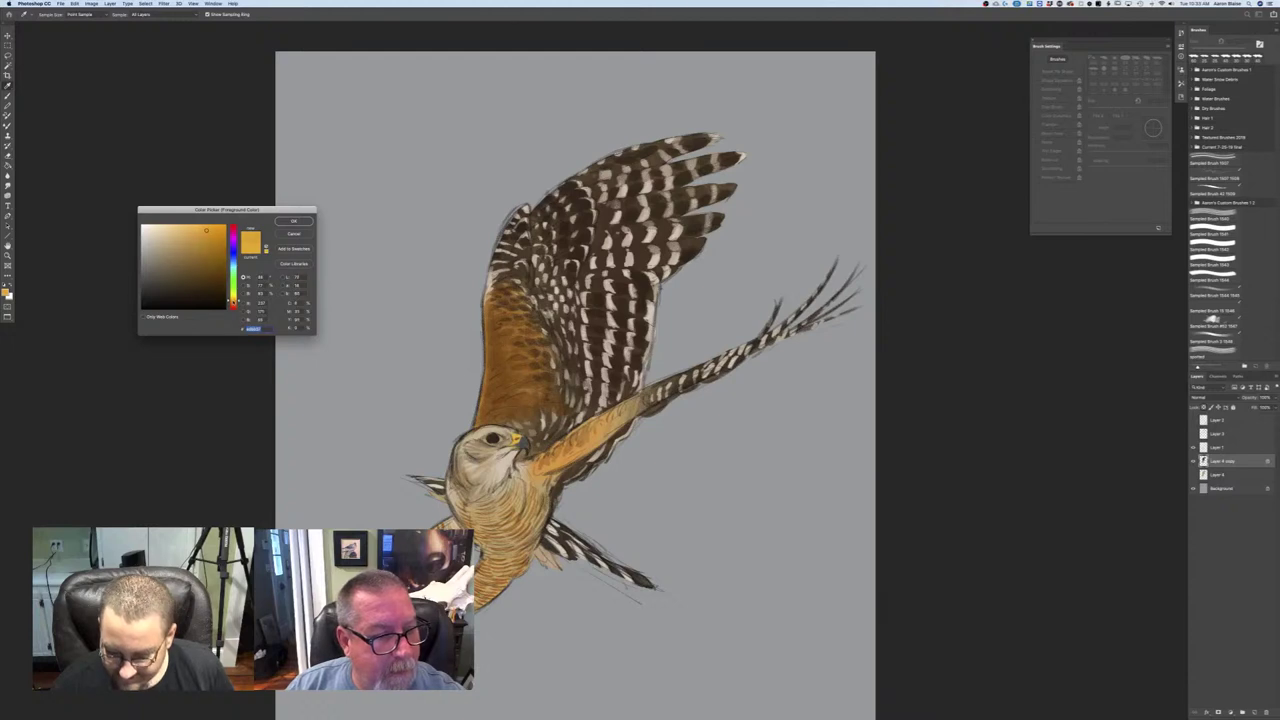
click(234, 302)
click(157, 236)
click(281, 222)
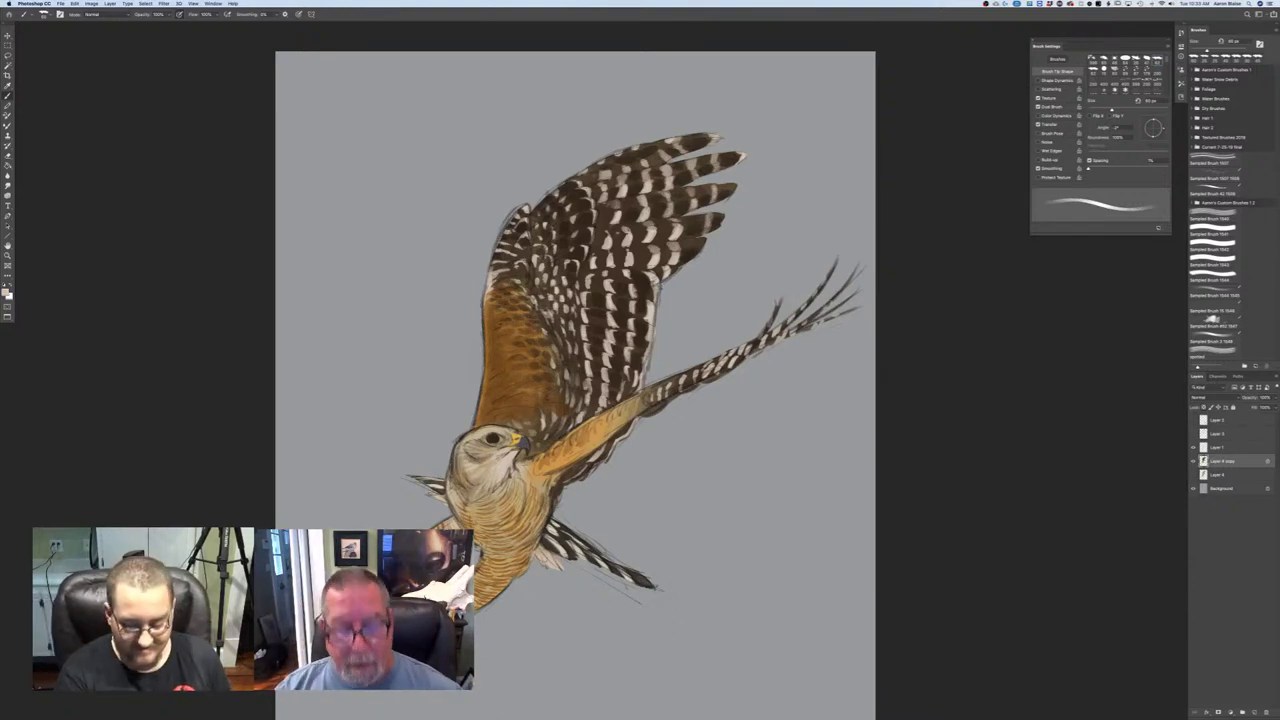
- Add a new layer at the top of the layer stack and set its blend mode to Multiply
key(super+minus)
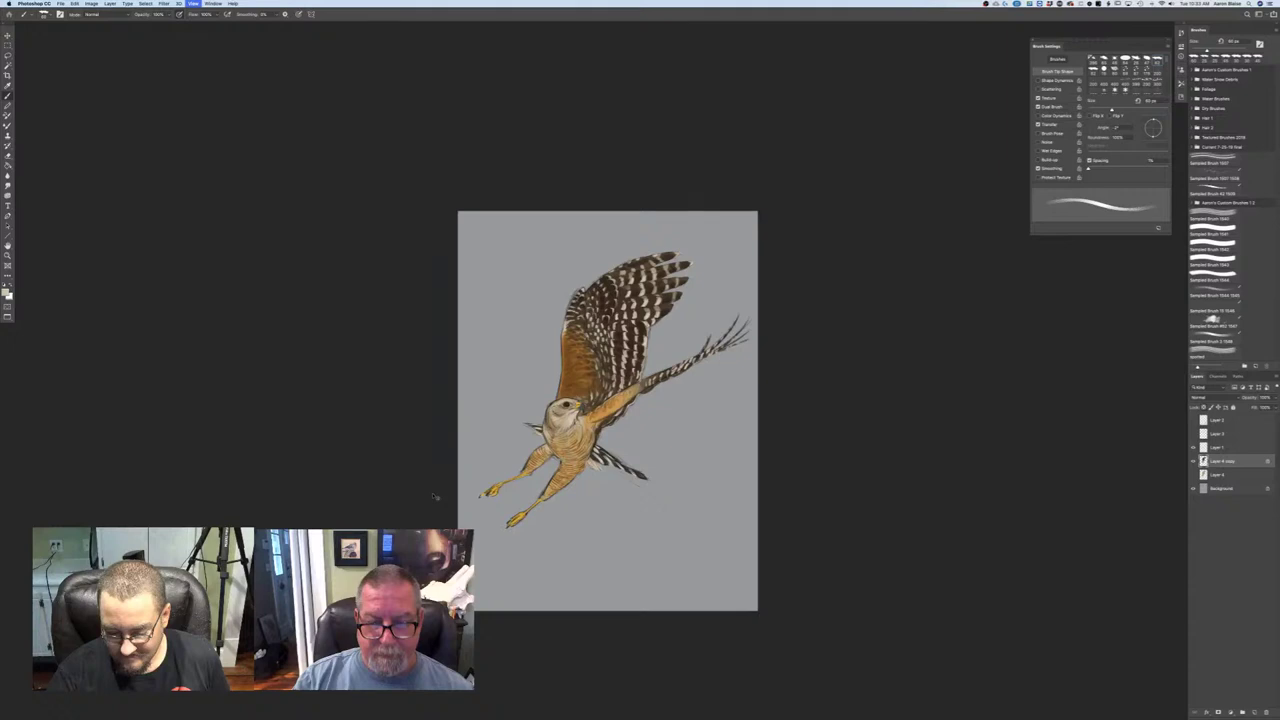
key(super+plus)
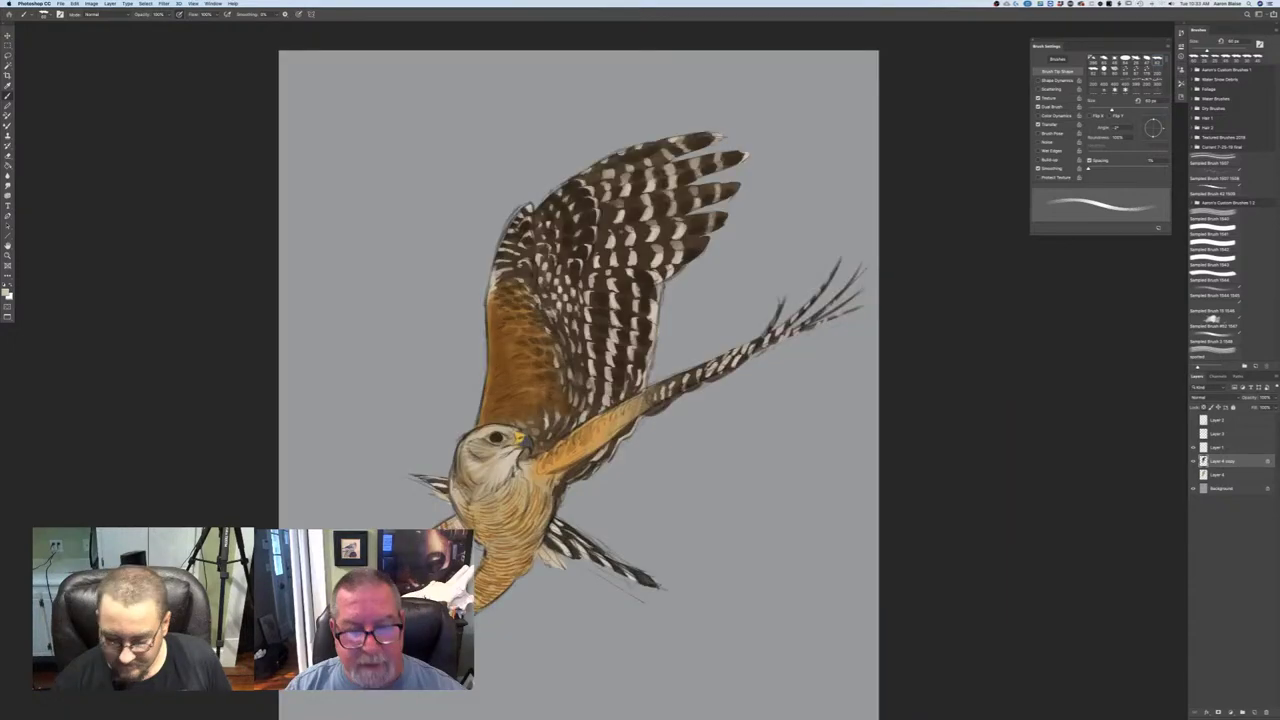
drag(600, 350, 648, 320)
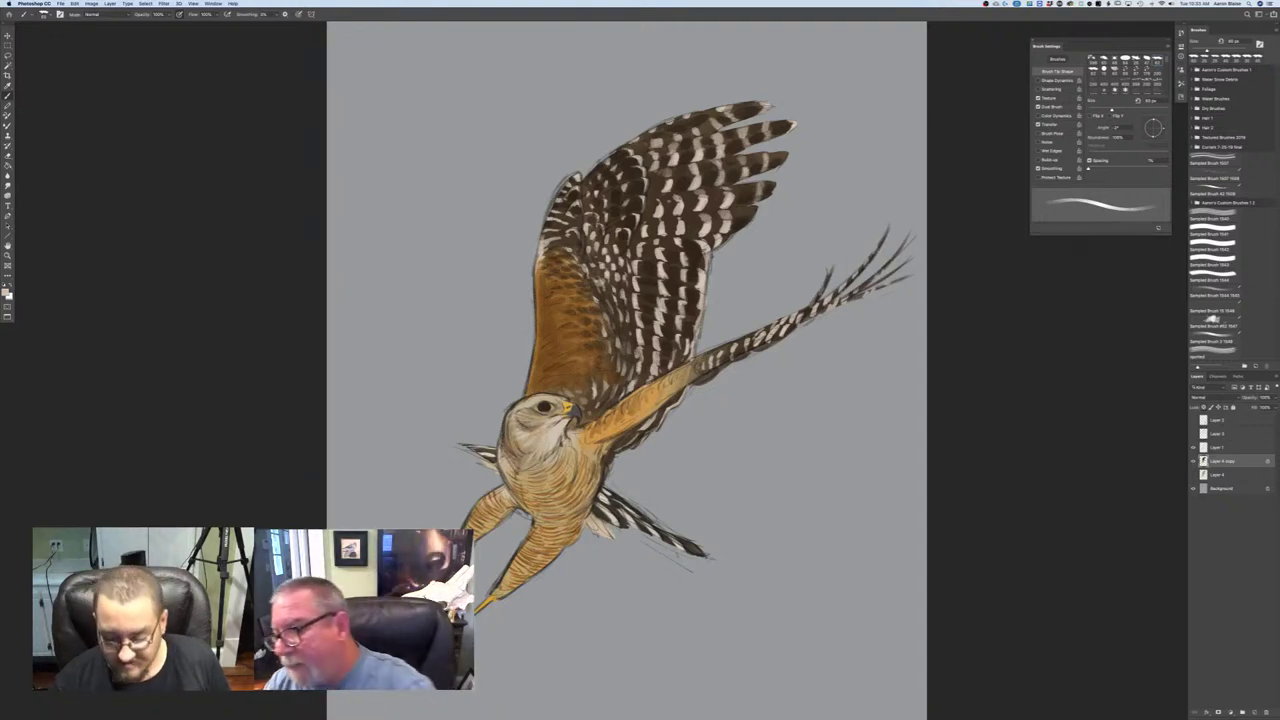
click(1216, 421)
click(1254, 712)
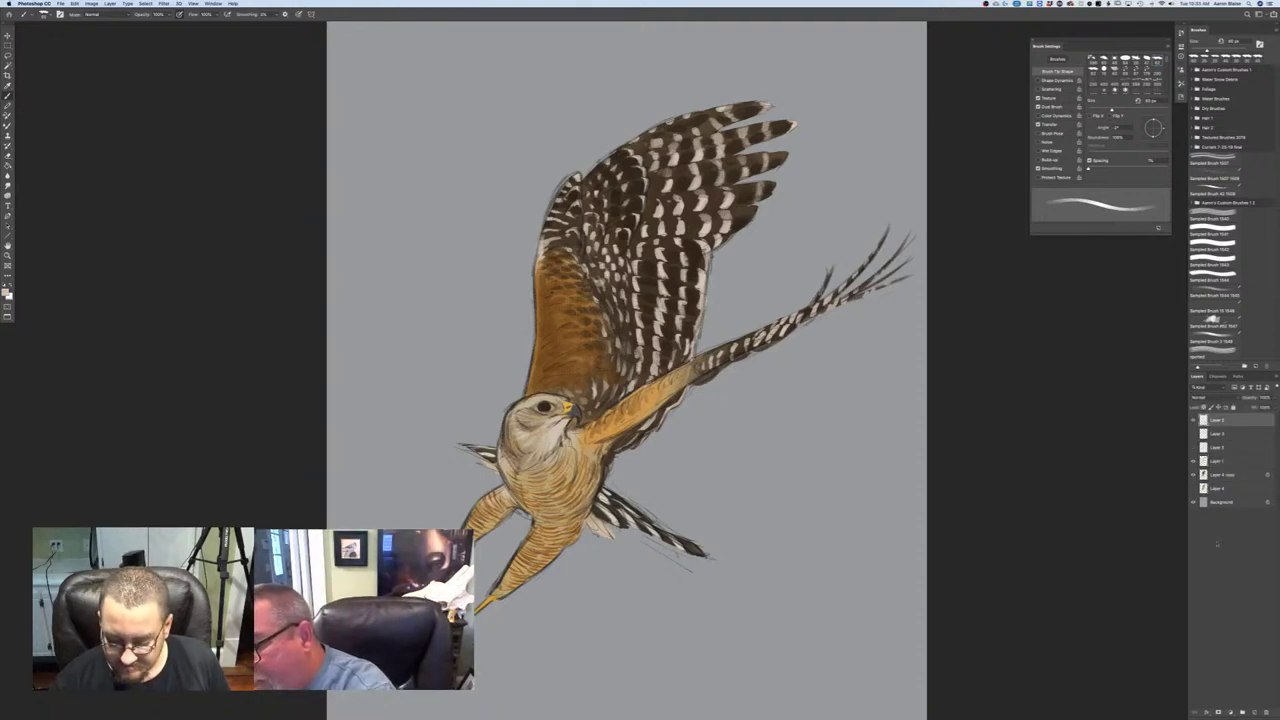
click(1212, 398)
click(1206, 418)
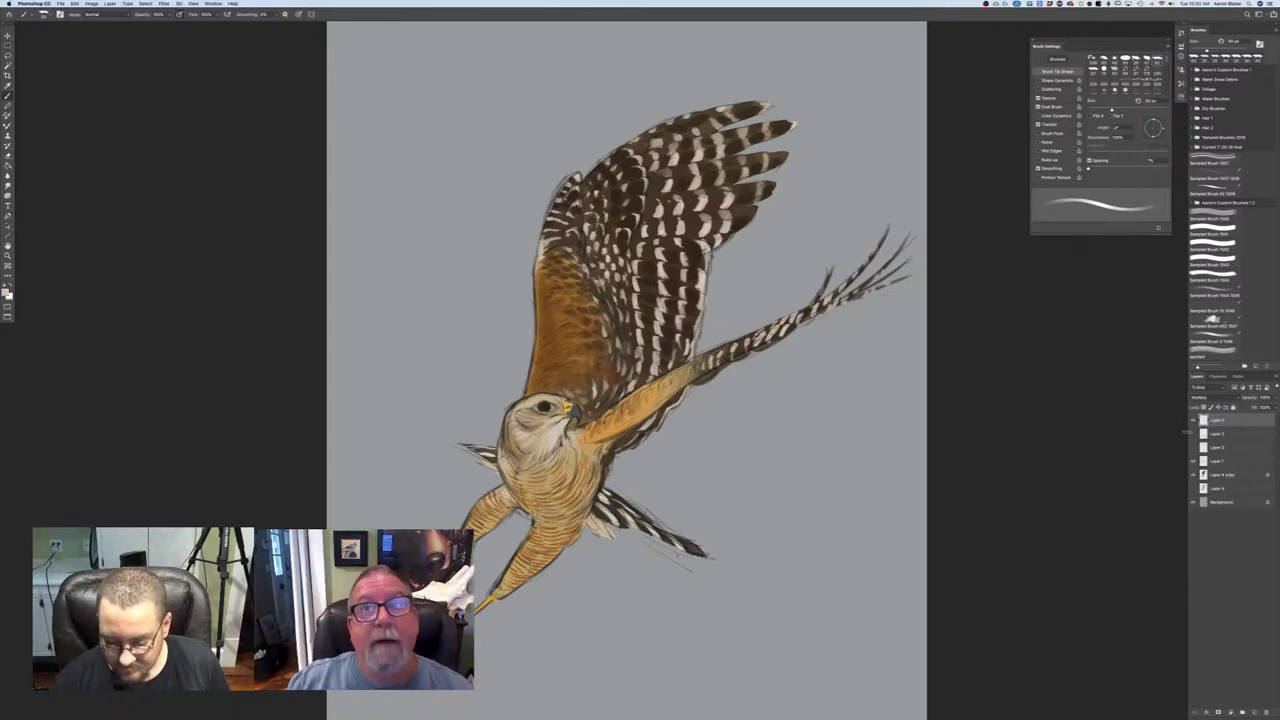
- Set the foreground color to a muted brownish gray and shade the hawk's lower face and throat
click(6, 292)
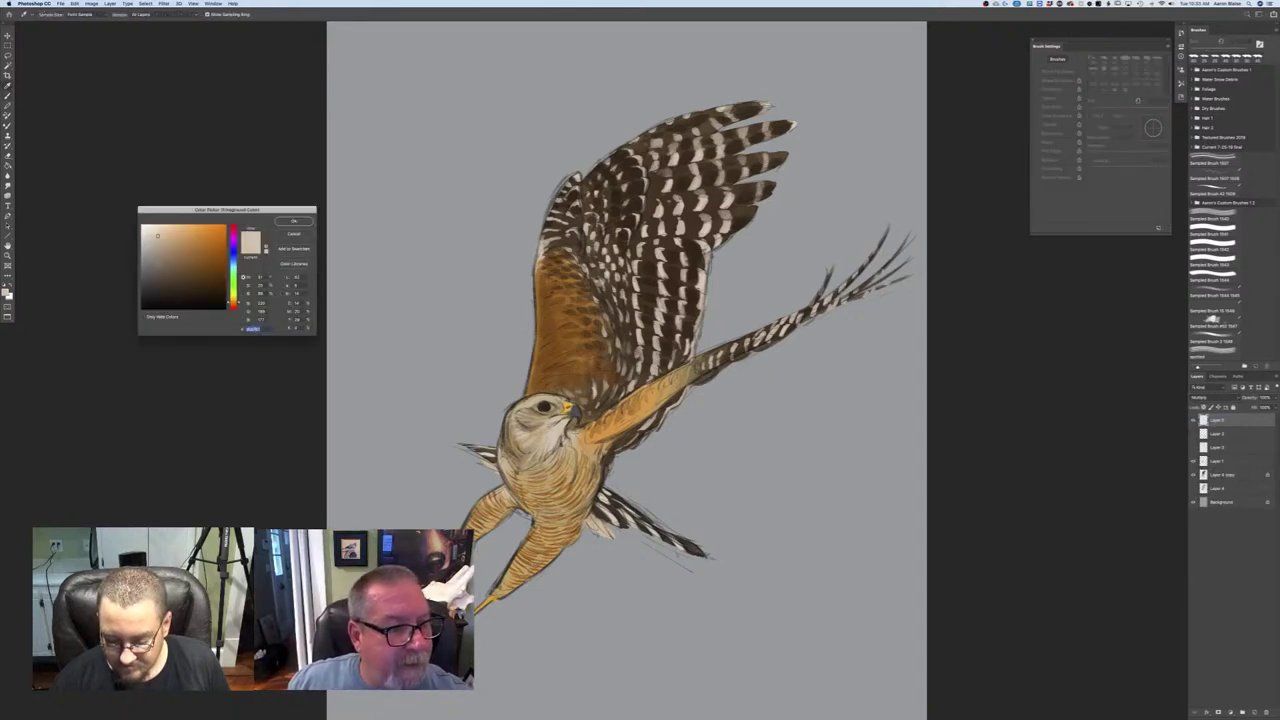
click(157, 264)
click(293, 221)
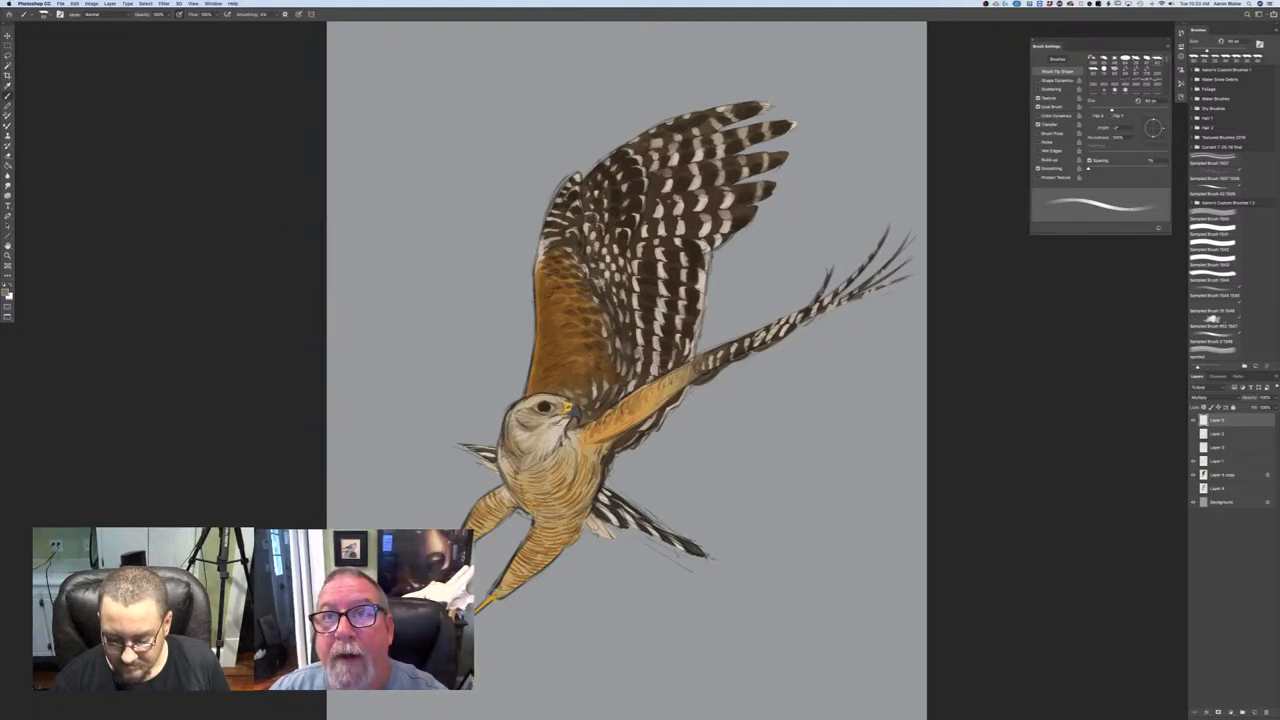
mouse_move(566, 405)
mouse_down()
mouse_move(524, 419)
mouse_move(552, 431)
mouse_move(557, 444)
mouse_move(540, 454)
mouse_move(528, 430)
mouse_move(574, 396)
mouse_move(546, 389)
mouse_move(602, 400)
mouse_move(589, 380)
mouse_move(551, 378)
mouse_up()
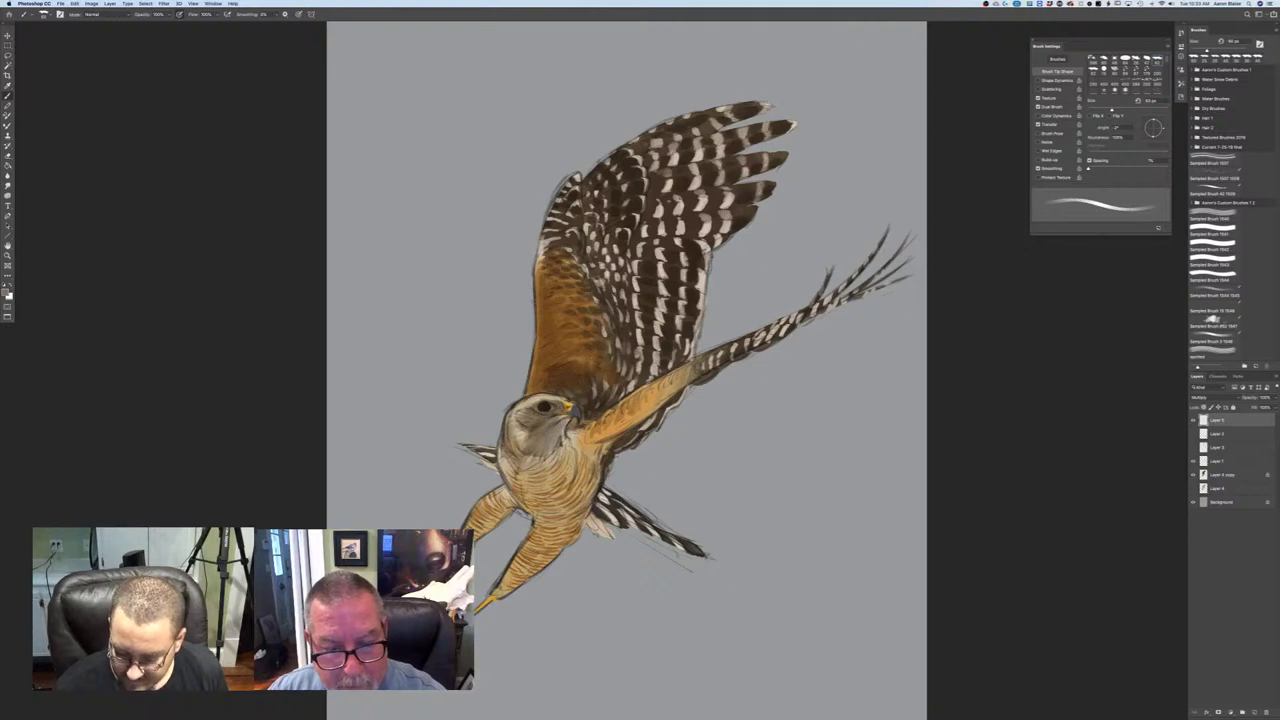
drag(588, 417, 571, 426)
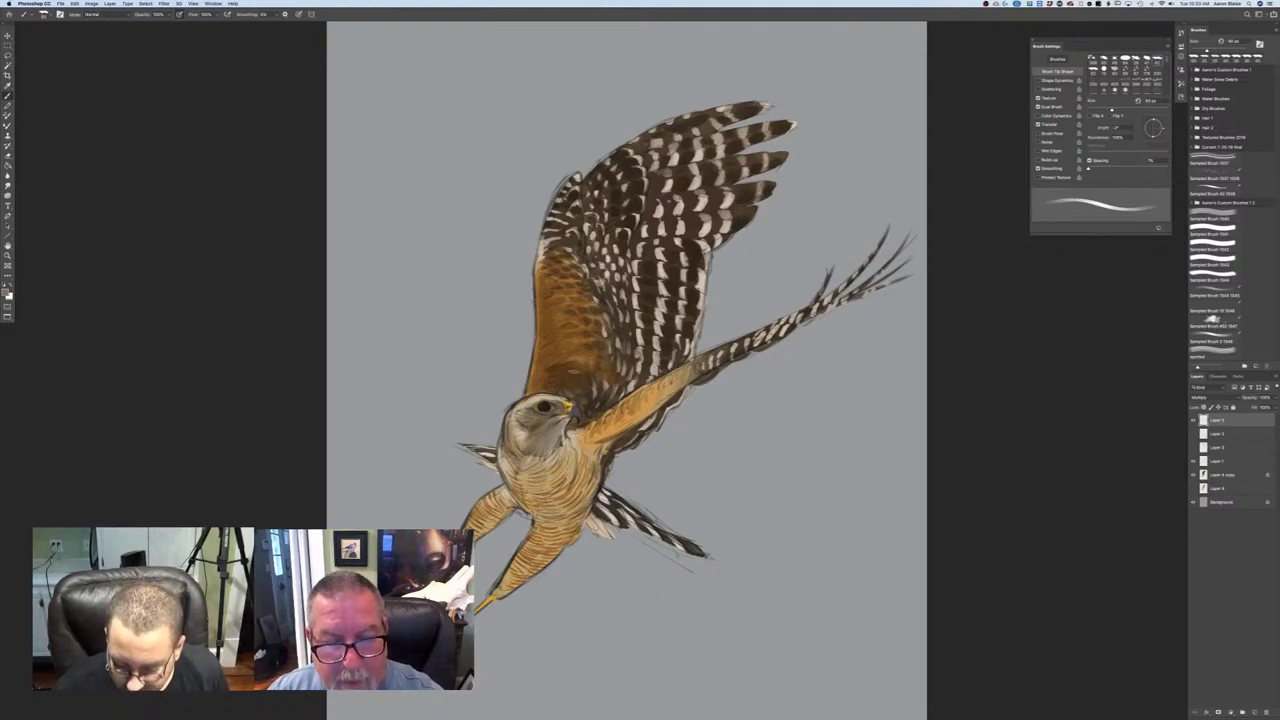
- Shade the inner orange area and the spotted and barred feathers across the lower half of the raised wing
mouse_move(583, 368)
mouse_down()
mouse_move(607, 372)
mouse_move(578, 360)
mouse_move(546, 376)
mouse_move(556, 332)
mouse_move(600, 342)
mouse_move(614, 385)
mouse_up()
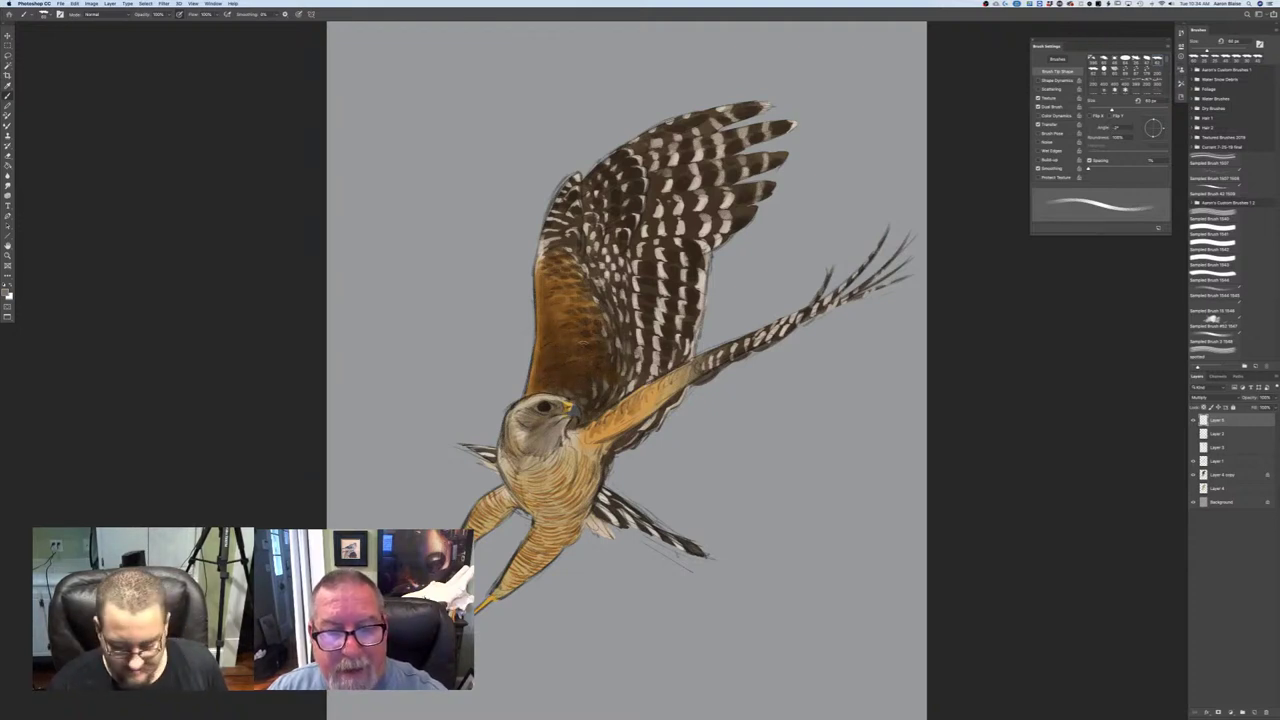
mouse_move(600, 335)
mouse_down()
mouse_move(572, 275)
mouse_move(548, 331)
mouse_move(546, 272)
mouse_move(570, 262)
mouse_move(632, 378)
mouse_move(680, 345)
mouse_move(650, 315)
mouse_move(644, 354)
mouse_up()
mouse_move(642, 310)
mouse_down()
mouse_move(638, 342)
mouse_move(628, 325)
mouse_move(610, 362)
mouse_up()
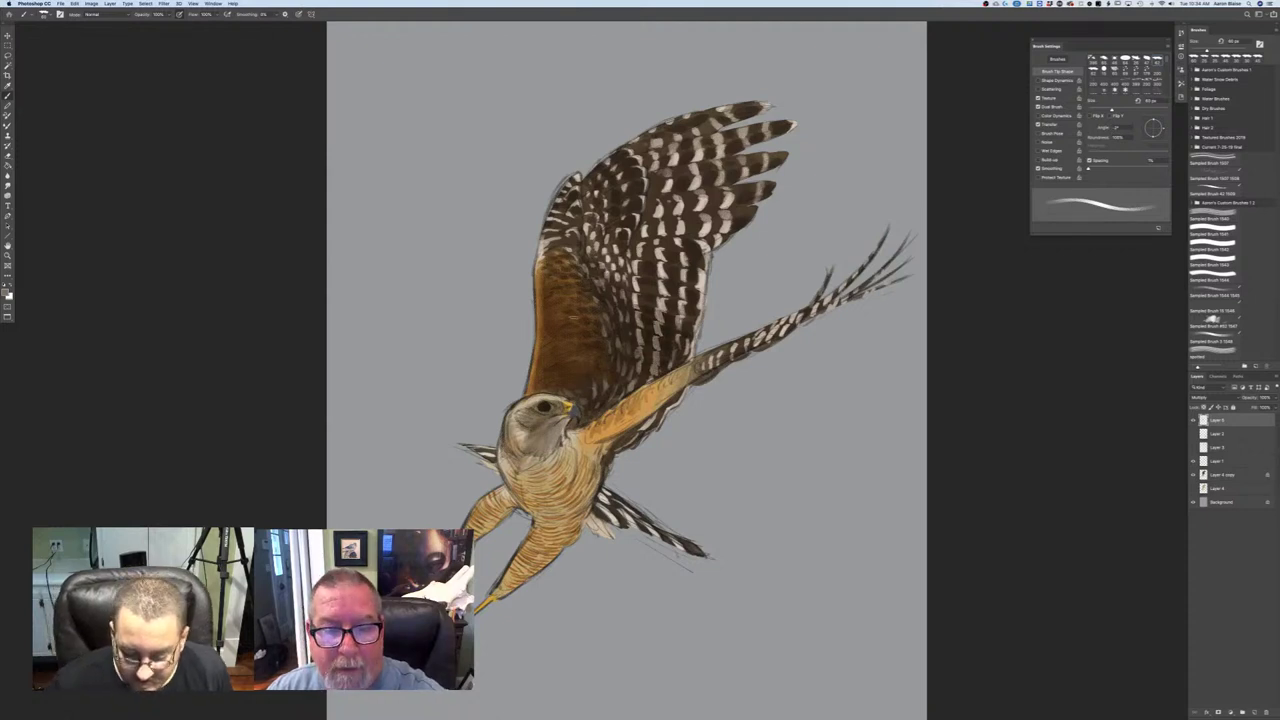
mouse_move(572, 253)
mouse_down()
mouse_move(630, 300)
mouse_move(664, 308)
mouse_up()
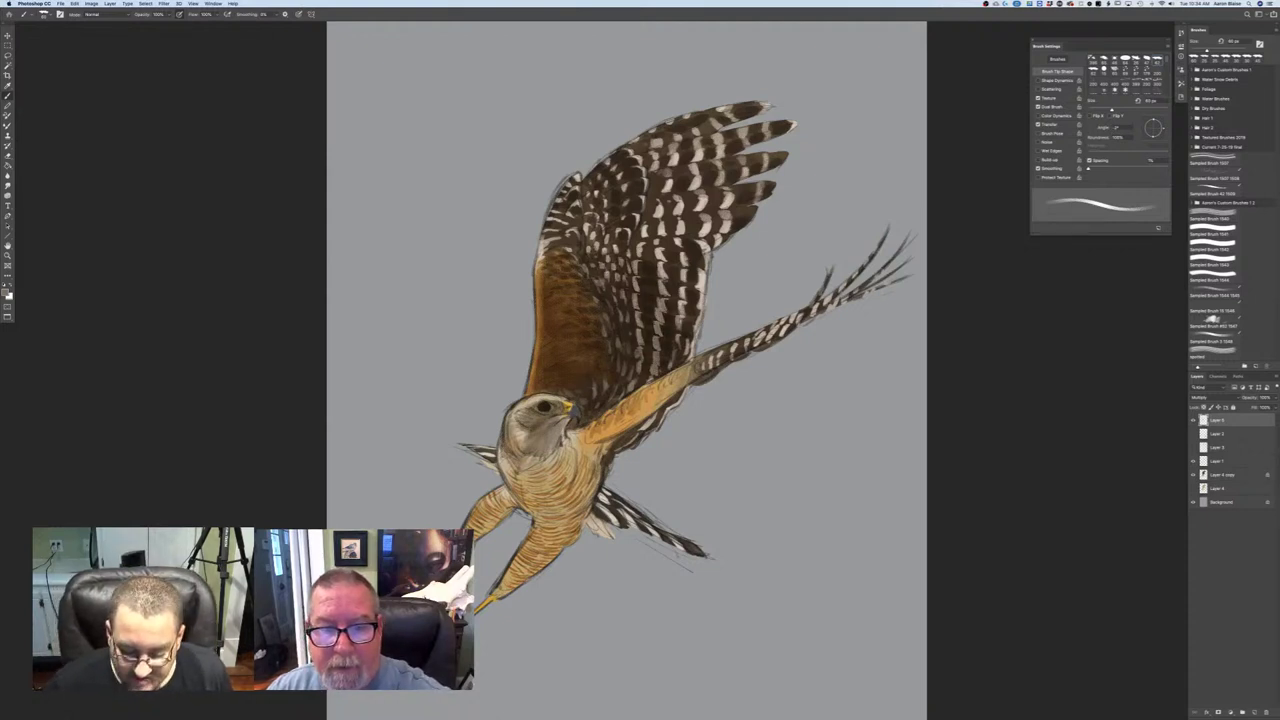
drag(662, 264, 668, 287)
drag(686, 290, 688, 331)
mouse_move(700, 272)
mouse_down()
mouse_move(690, 312)
mouse_move(694, 297)
mouse_move(656, 258)
mouse_move(592, 240)
mouse_move(552, 282)
mouse_move(594, 360)
mouse_up()
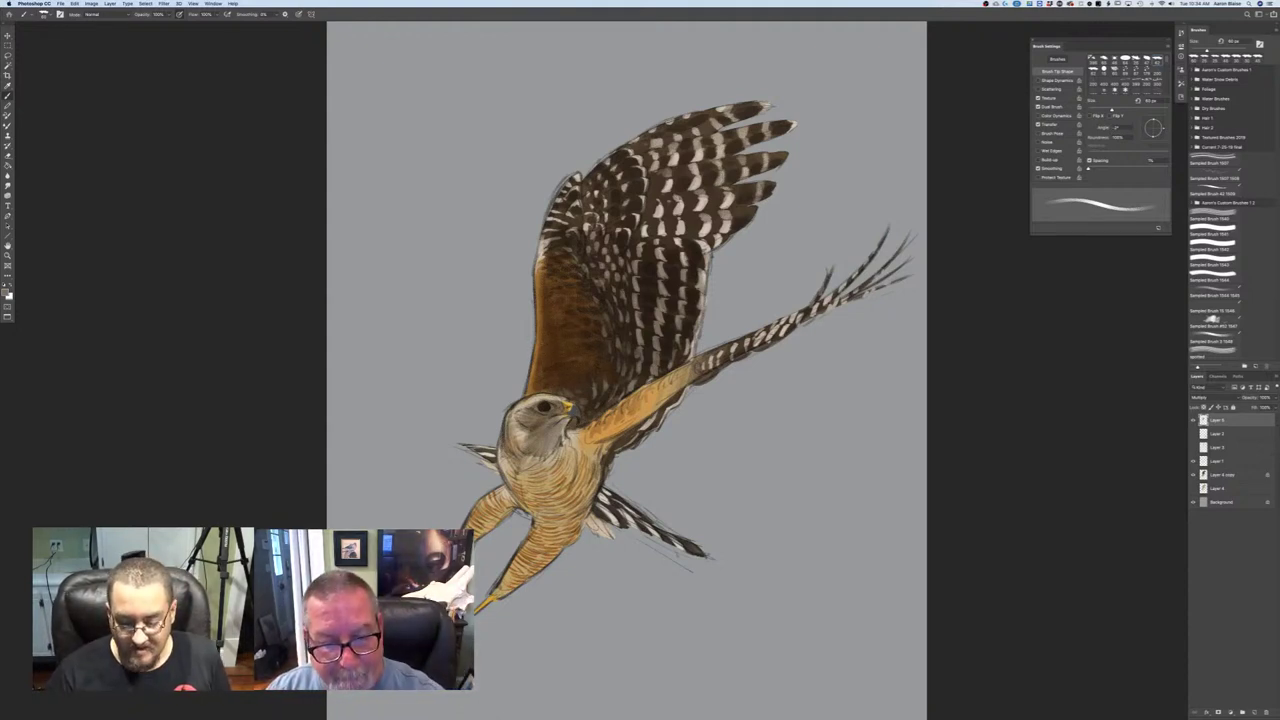
- Paint shadow over the hawk's breast, belly and the top of the near leg, keeping strokes within the body
alt+click(556, 449)
mouse_move(553, 453)
mouse_down()
mouse_move(575, 481)
mouse_move(560, 493)
mouse_up()
drag(556, 458, 553, 494)
drag(545, 450, 543, 492)
drag(534, 446, 533, 478)
mouse_move(521, 438)
mouse_down()
mouse_move(526, 466)
mouse_move(557, 453)
mouse_move(526, 449)
mouse_up()
drag(521, 430, 525, 447)
drag(513, 430, 520, 486)
drag(510, 465, 547, 506)
drag(527, 482, 558, 519)
drag(553, 483, 569, 514)
drag(565, 476, 577, 510)
drag(556, 515, 556, 523)
mouse_move(533, 502)
mouse_down()
mouse_move(548, 526)
mouse_move(530, 498)
mouse_up()
mouse_move(530, 498)
mouse_down()
mouse_move(526, 482)
mouse_move(551, 509)
mouse_up()
mouse_move(554, 503)
mouse_down()
mouse_move(569, 520)
mouse_move(579, 505)
mouse_up()
drag(586, 492, 564, 532)
mouse_move(570, 523)
mouse_down()
mouse_move(552, 537)
mouse_move(544, 518)
mouse_up()
mouse_move(546, 530)
mouse_down()
mouse_move(540, 518)
mouse_move(532, 550)
mouse_up()
drag(552, 524, 547, 550)
drag(558, 527, 550, 539)
mouse_move(580, 514)
mouse_down()
mouse_move(555, 542)
mouse_move(568, 534)
mouse_up()
drag(574, 537, 560, 543)
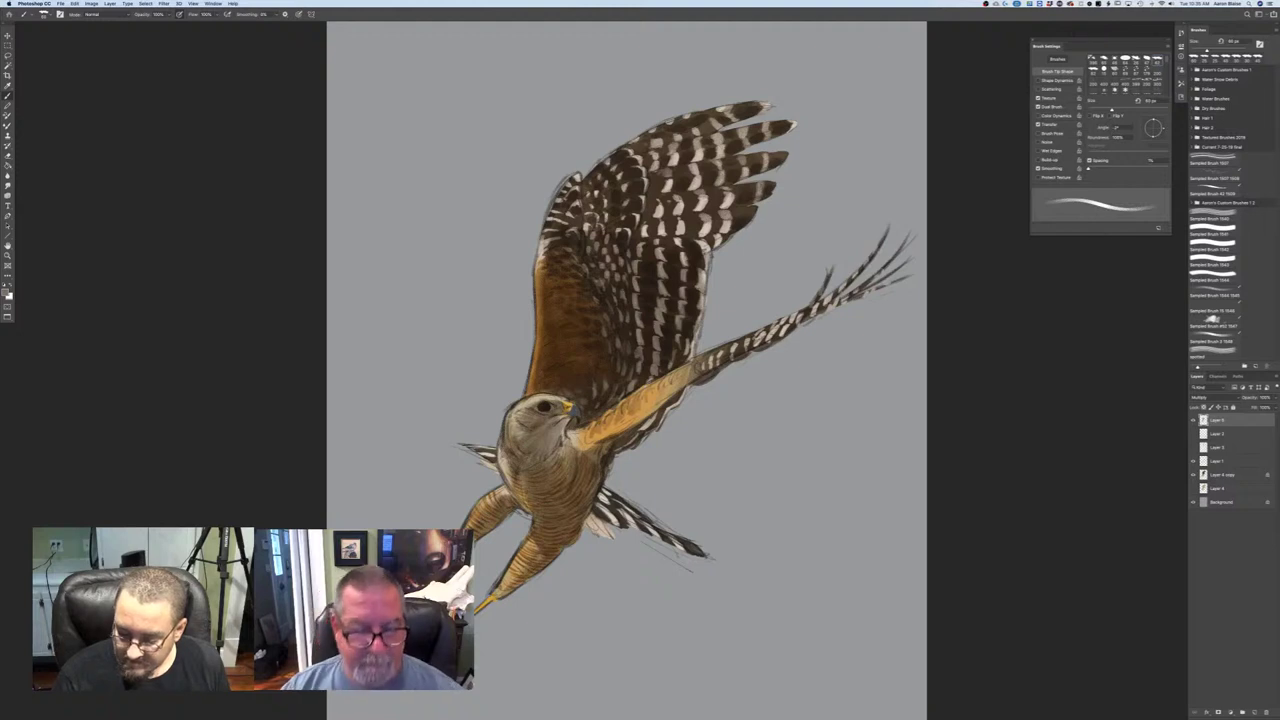
- Darken the upper part of the raised wing, from the bases of the long outer feathers down through the middle rows
drag(246, 504, 366, 371)
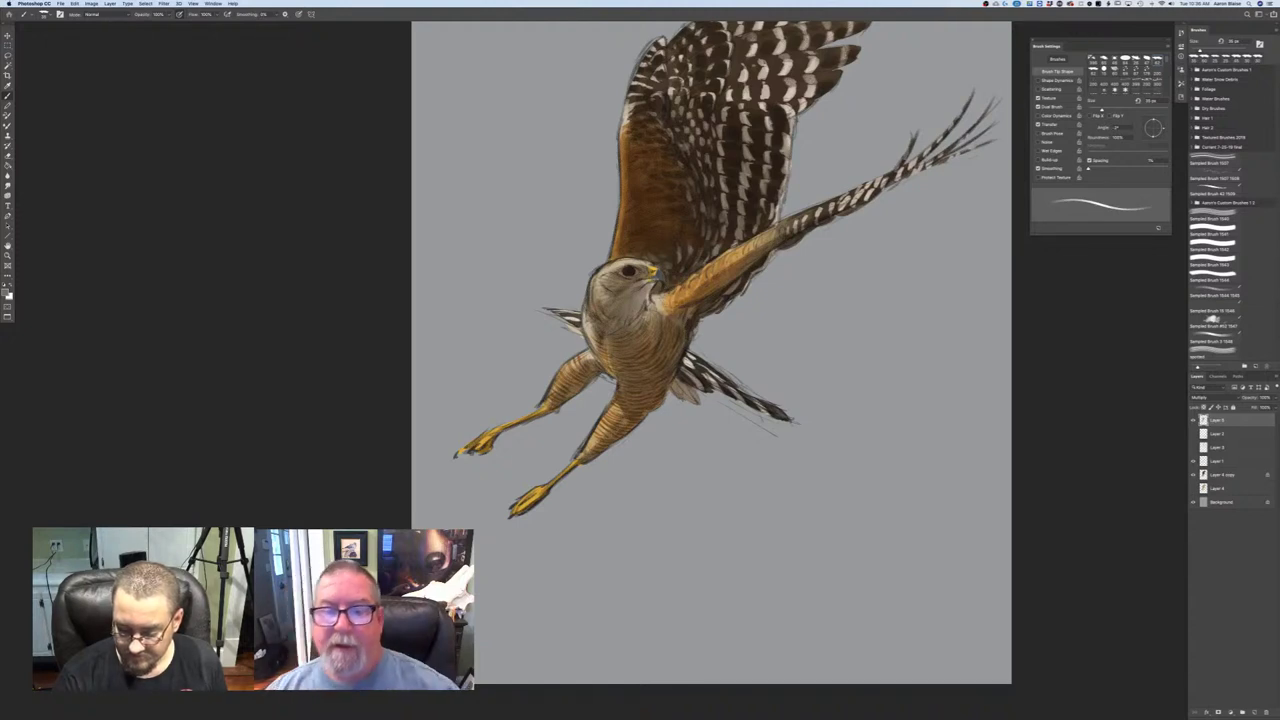
drag(655, 278, 553, 391)
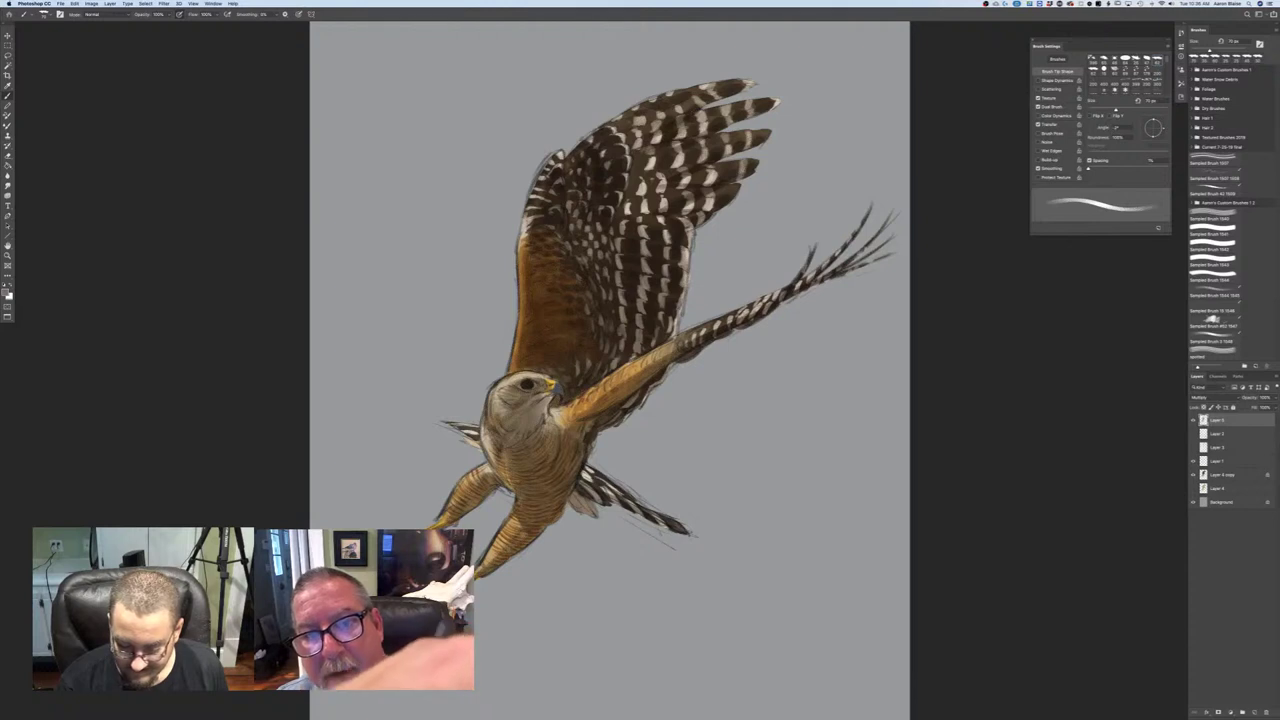
mouse_move(687, 167)
mouse_down()
mouse_move(664, 172)
mouse_move(664, 203)
mouse_move(645, 205)
mouse_move(662, 185)
mouse_move(646, 156)
mouse_up()
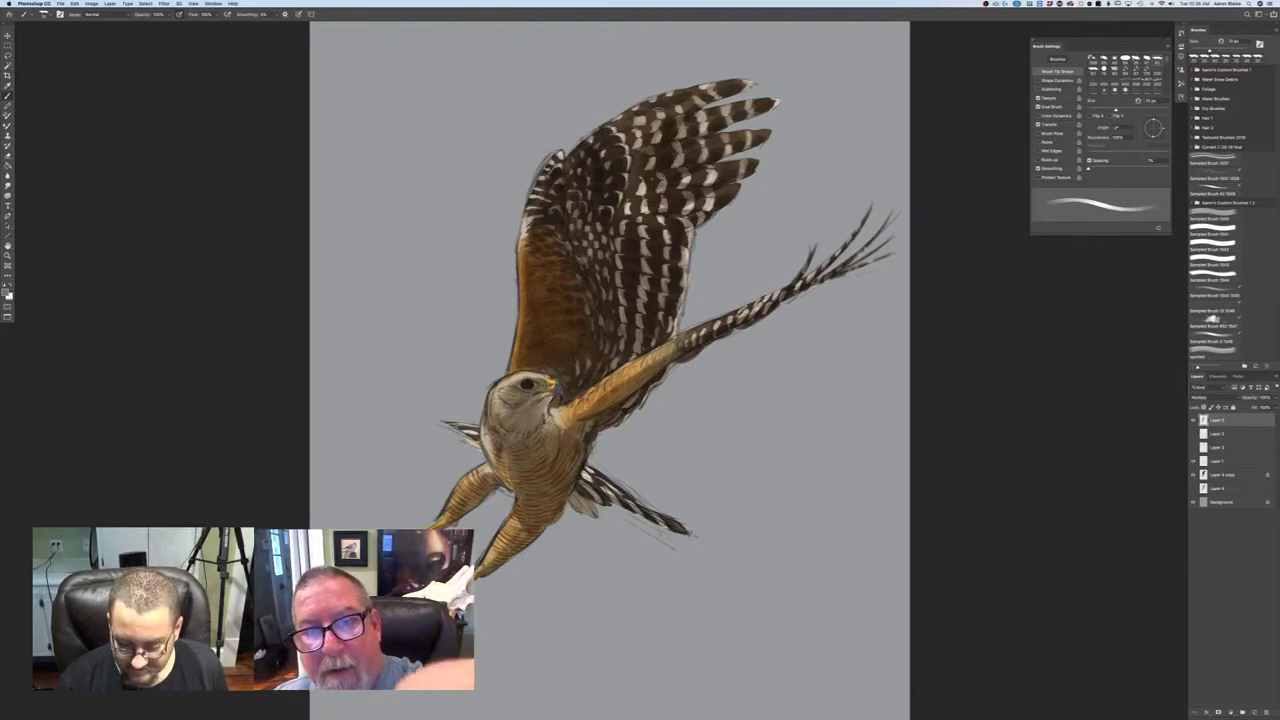
drag(674, 103, 648, 131)
drag(654, 132, 624, 148)
drag(648, 107, 617, 140)
mouse_move(627, 118)
mouse_down()
mouse_move(611, 136)
mouse_move(617, 154)
mouse_up()
mouse_move(642, 151)
mouse_down()
mouse_move(622, 176)
mouse_move(636, 220)
mouse_move(655, 211)
mouse_move(660, 234)
mouse_up()
mouse_move(652, 223)
mouse_down()
mouse_move(669, 247)
mouse_move(647, 287)
mouse_move(679, 334)
mouse_move(667, 307)
mouse_move(624, 318)
mouse_up()
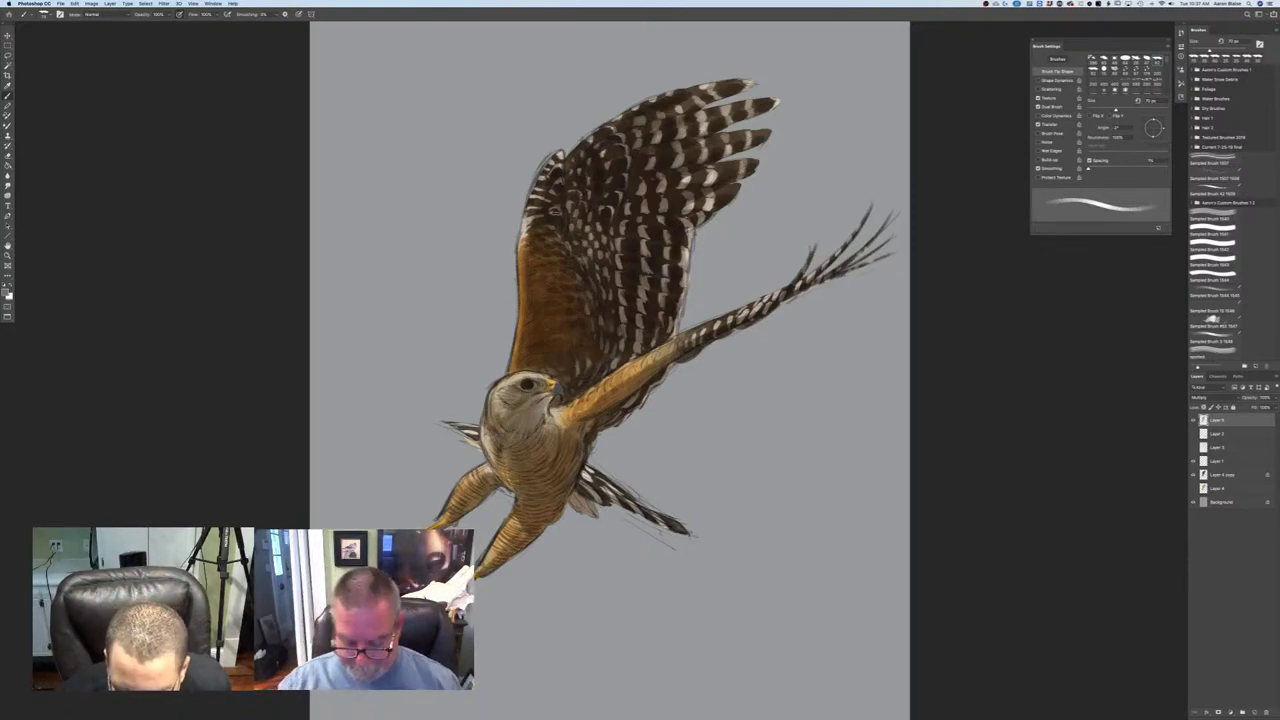
- Add a new empty layer directly above the Background layer, beneath the hawk layers
key(super+minus)
key(super+minus)
key(super+equal)
key(super+equal)
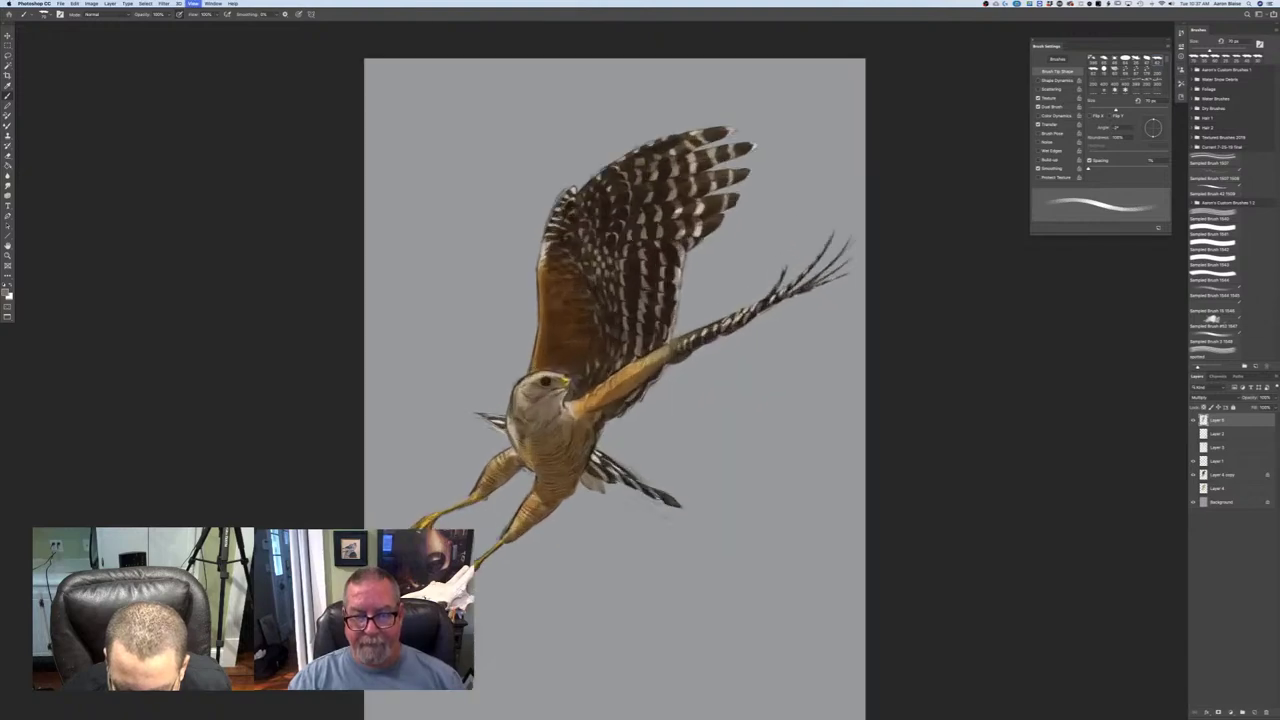
key(super+minus)
key(super+minus)
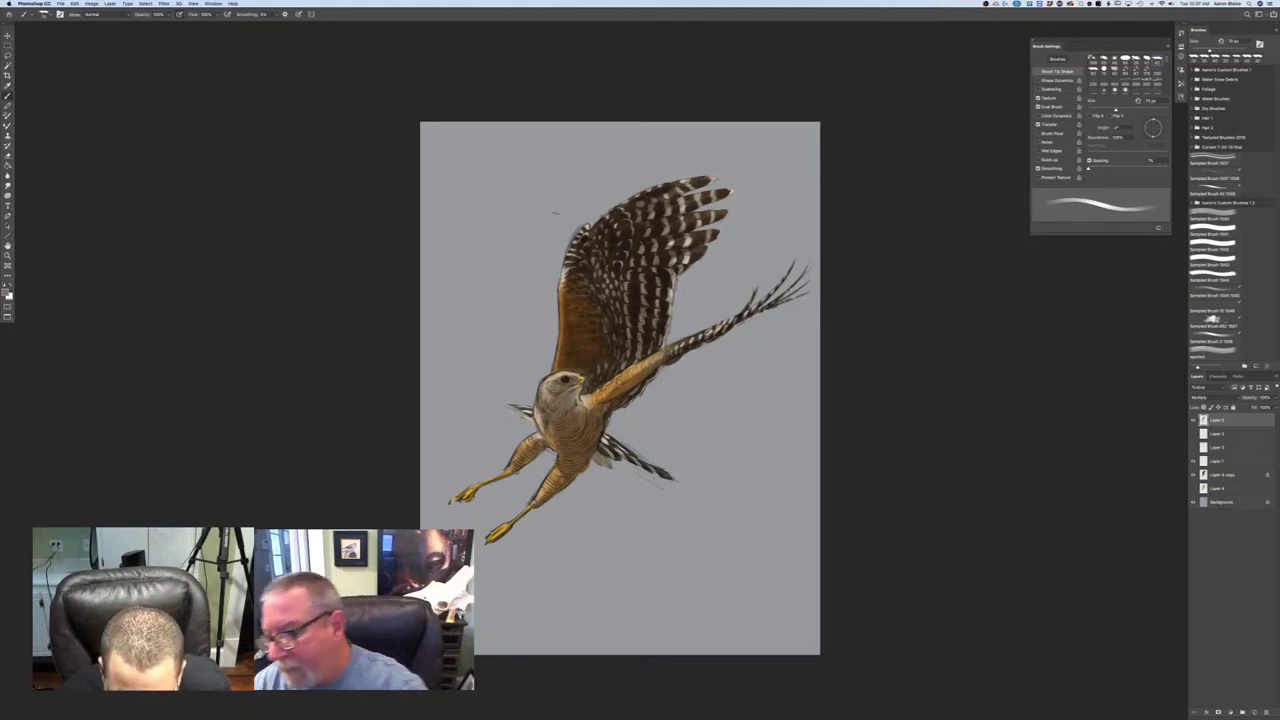
click(1219, 503)
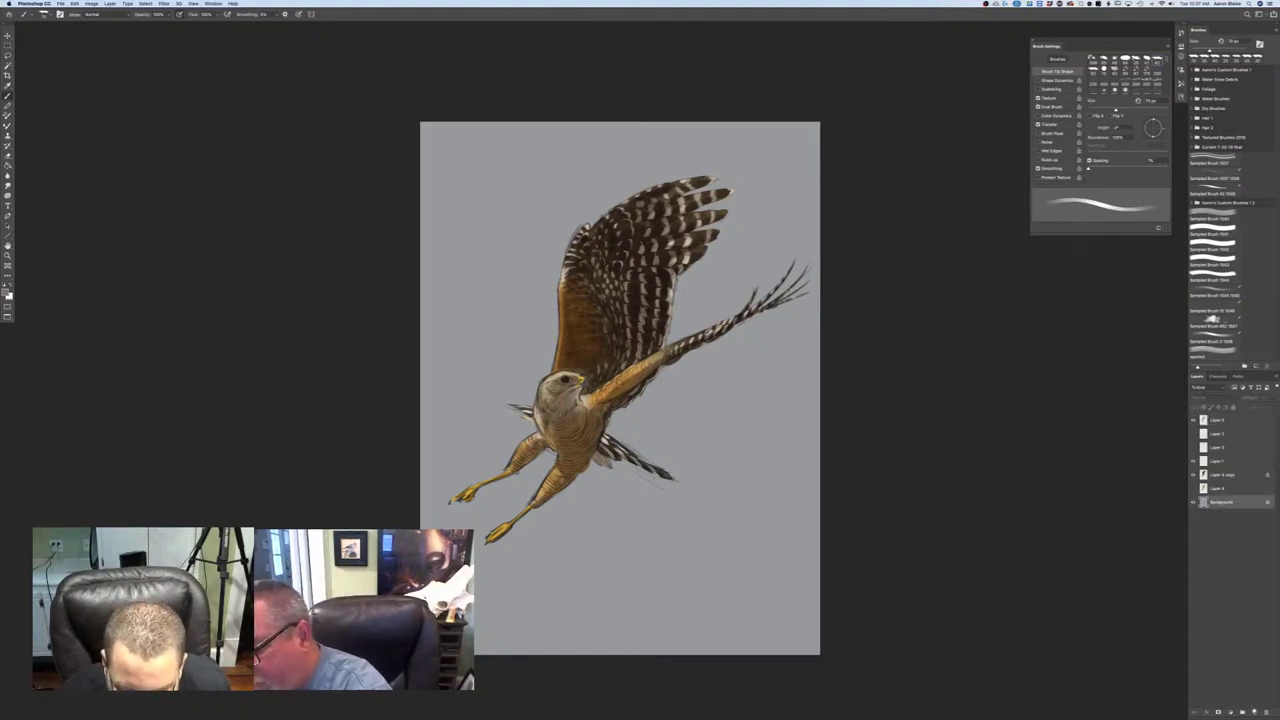
click(1255, 712)
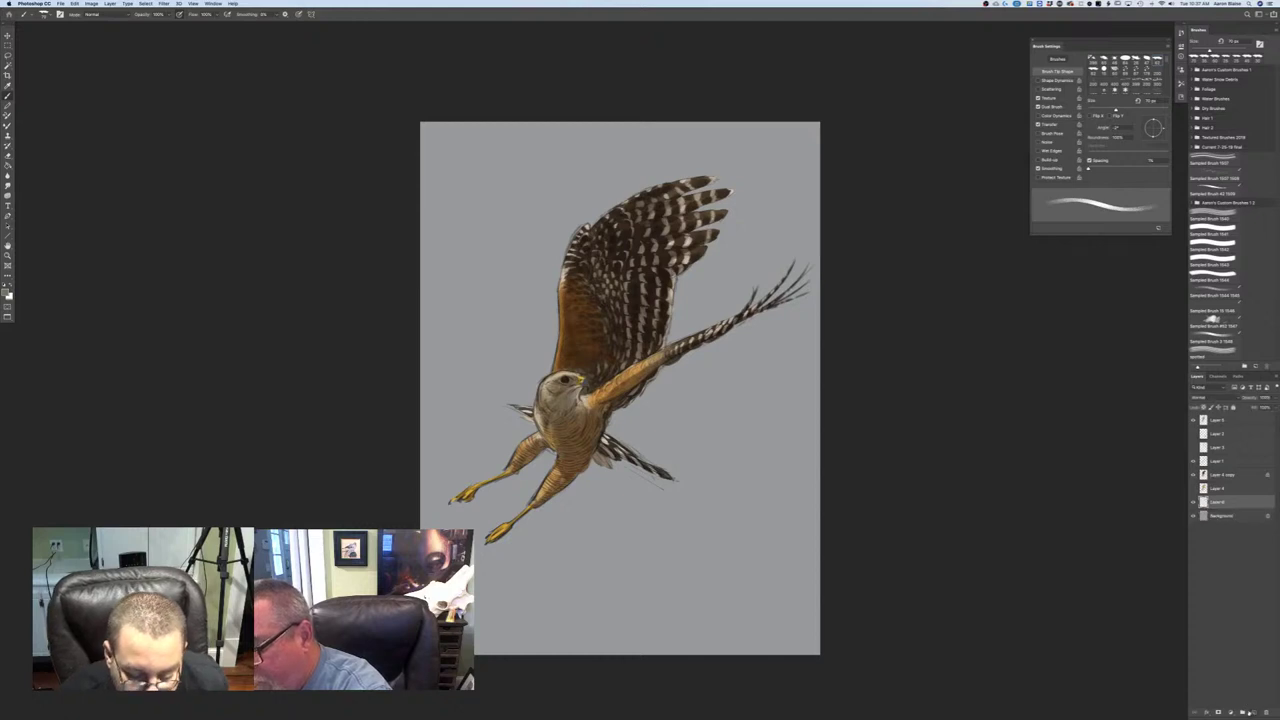
- Set the foreground color to a muted medium blue for the sky
click(5, 293)
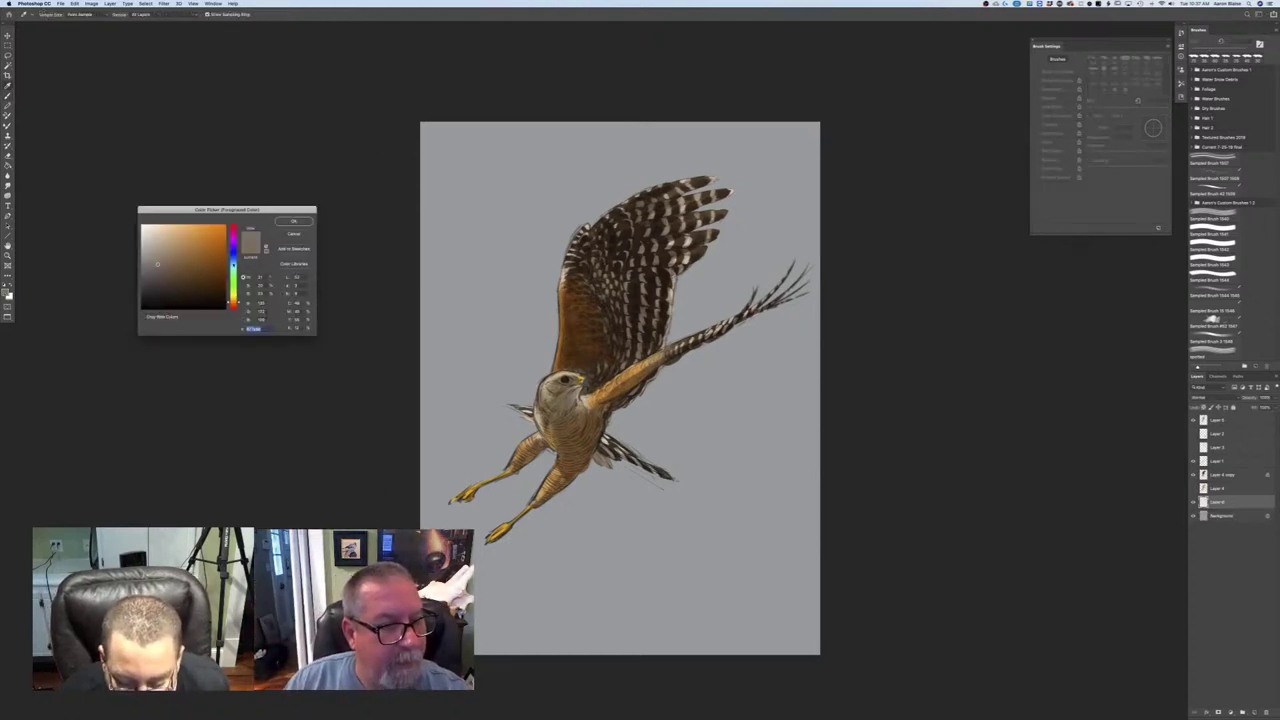
click(234, 261)
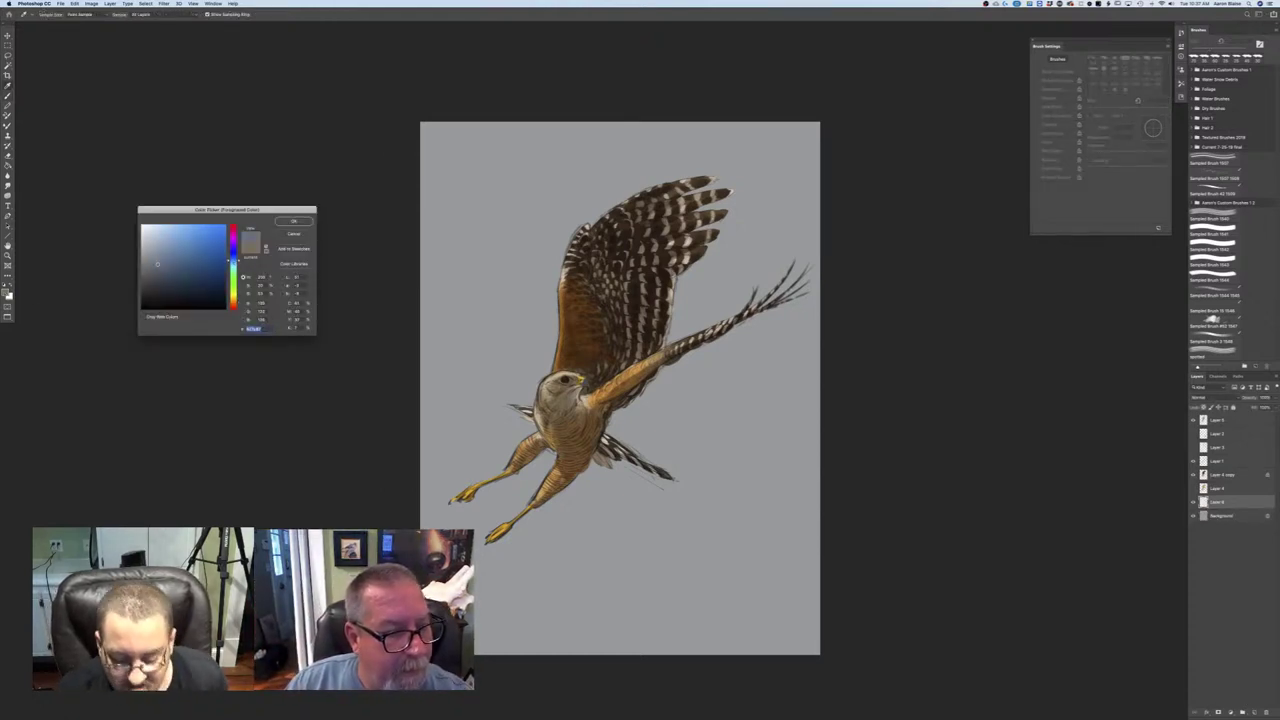
click(165, 254)
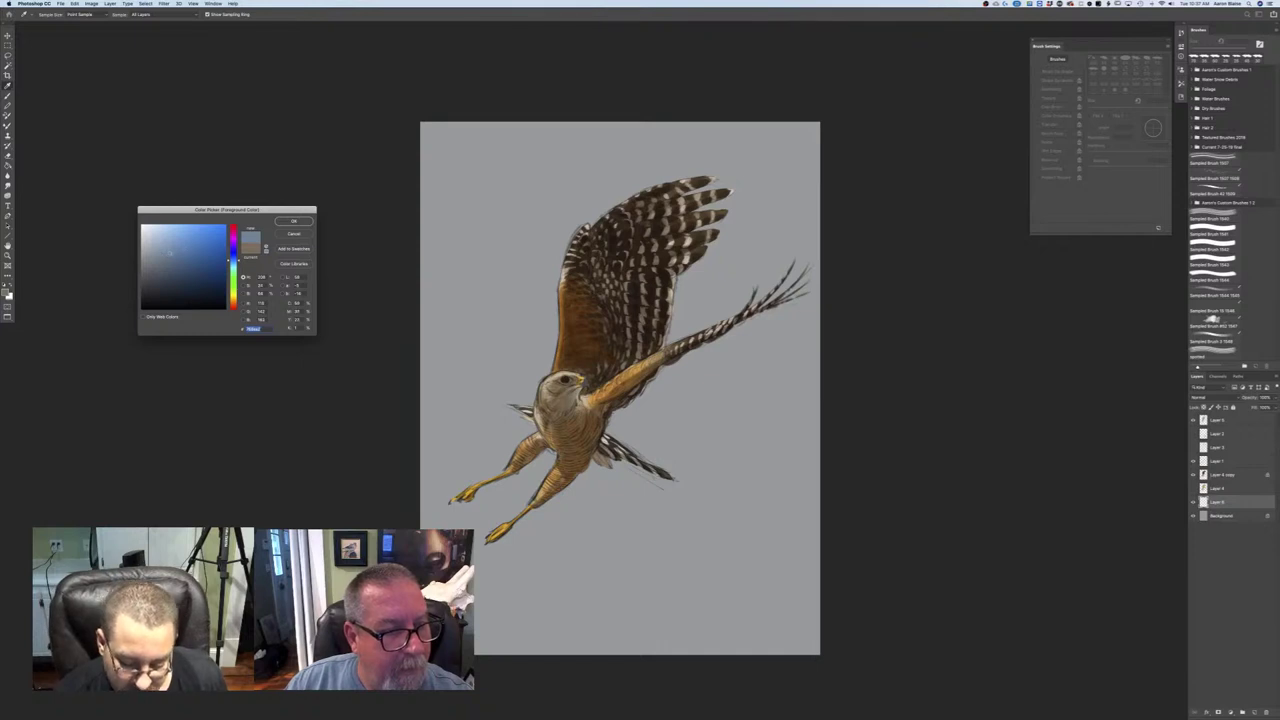
click(293, 222)
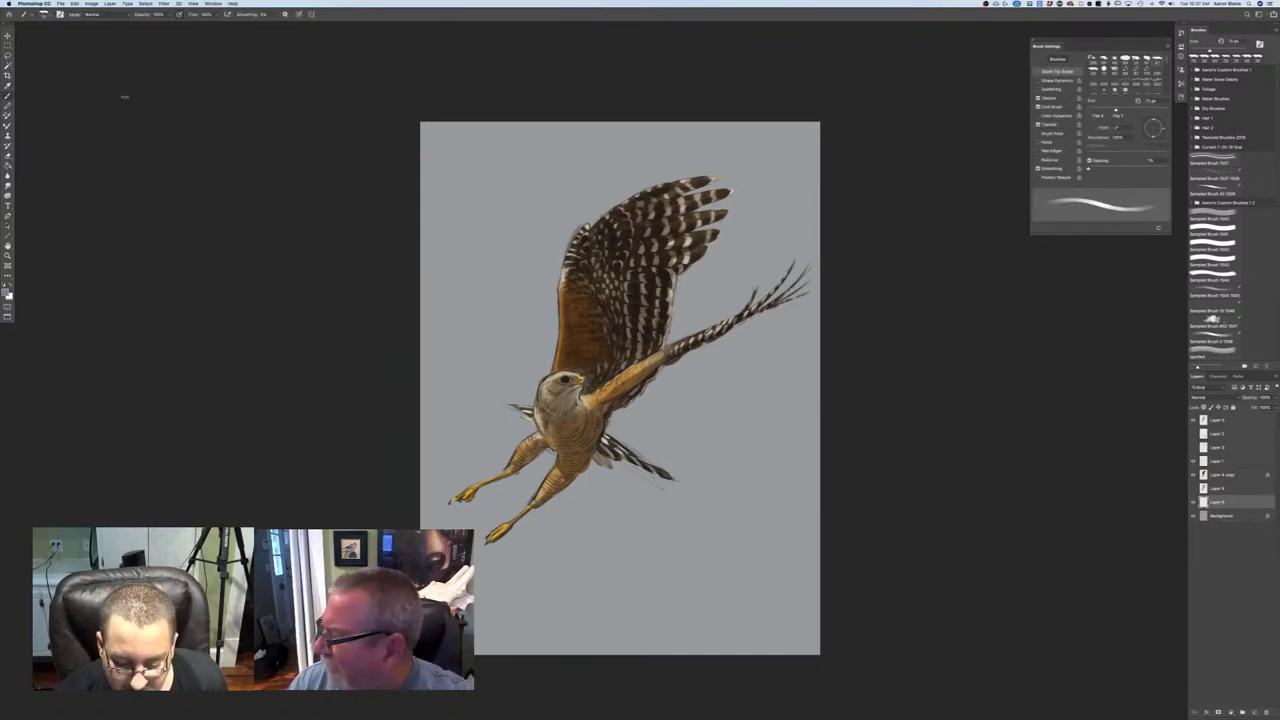
- Switch to a softer textured brush preset from the Current 7-20-18 final group and enlarge it considerably
click(43, 14)
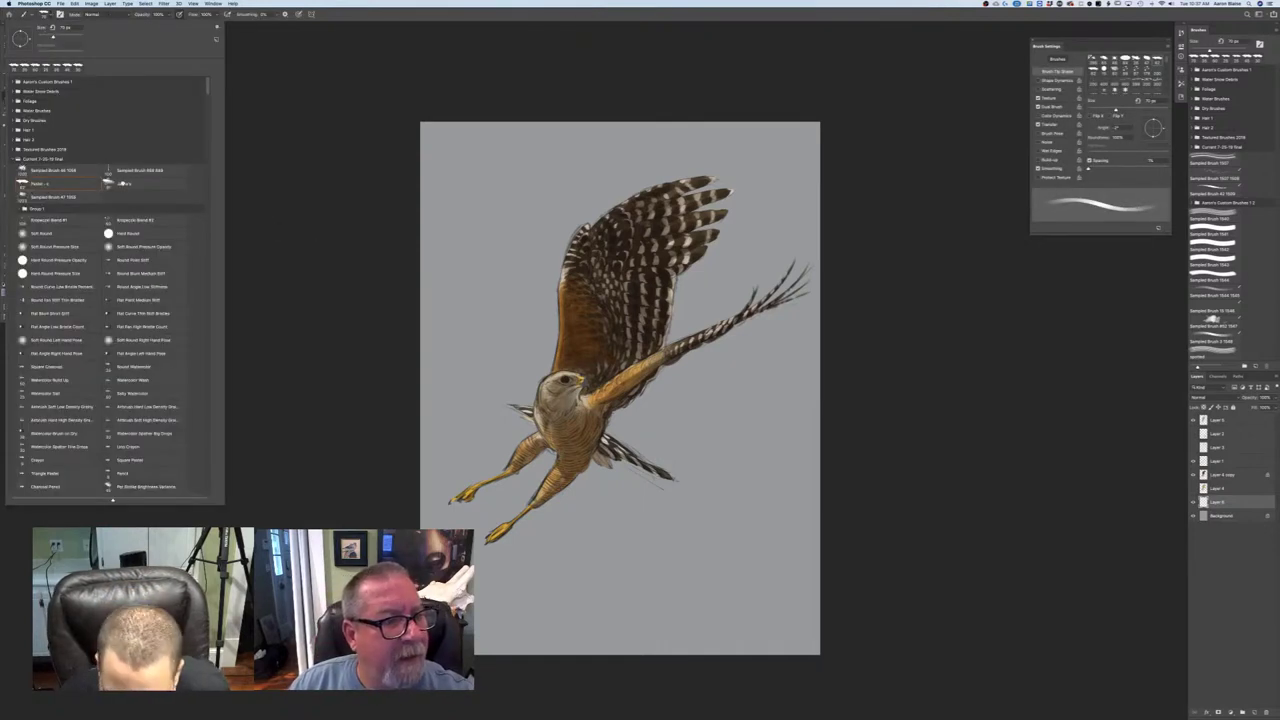
double_click(123, 183)
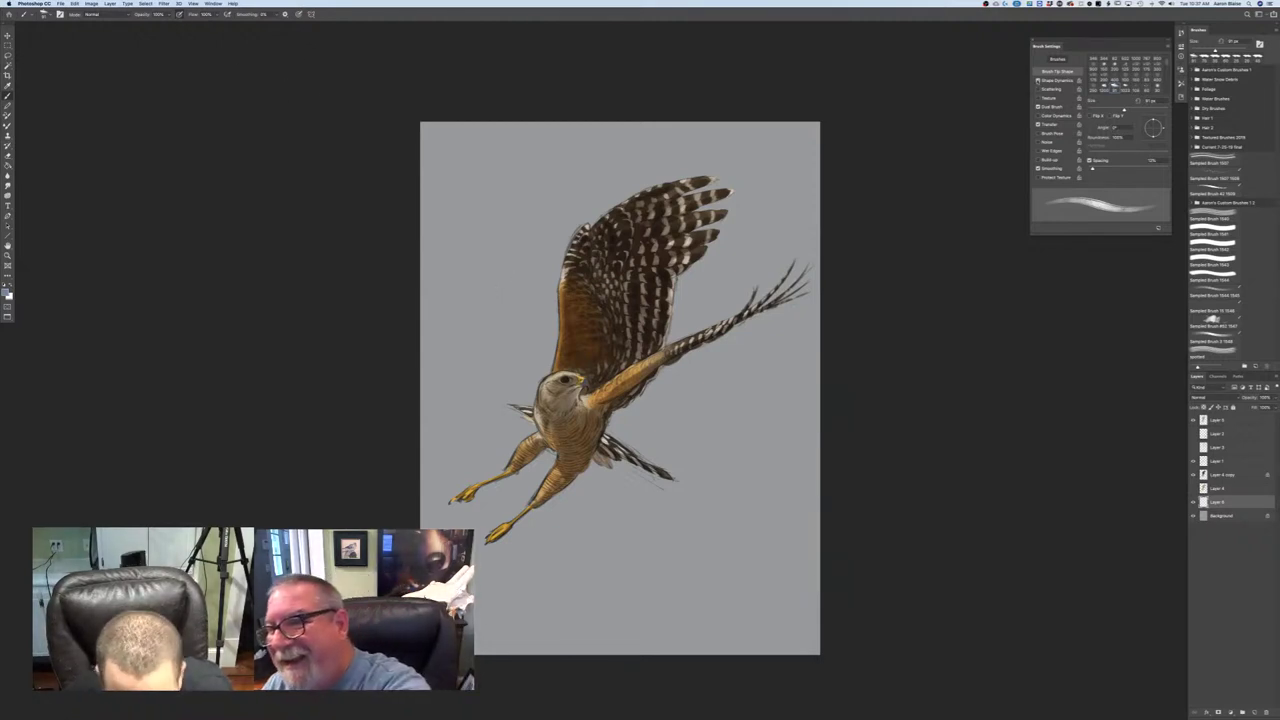
key(bracketright)
key(bracketright)
key(bracketright)
key(bracketright)
key(bracketright)
key(bracketright)
key(bracketright)
key(bracketright)
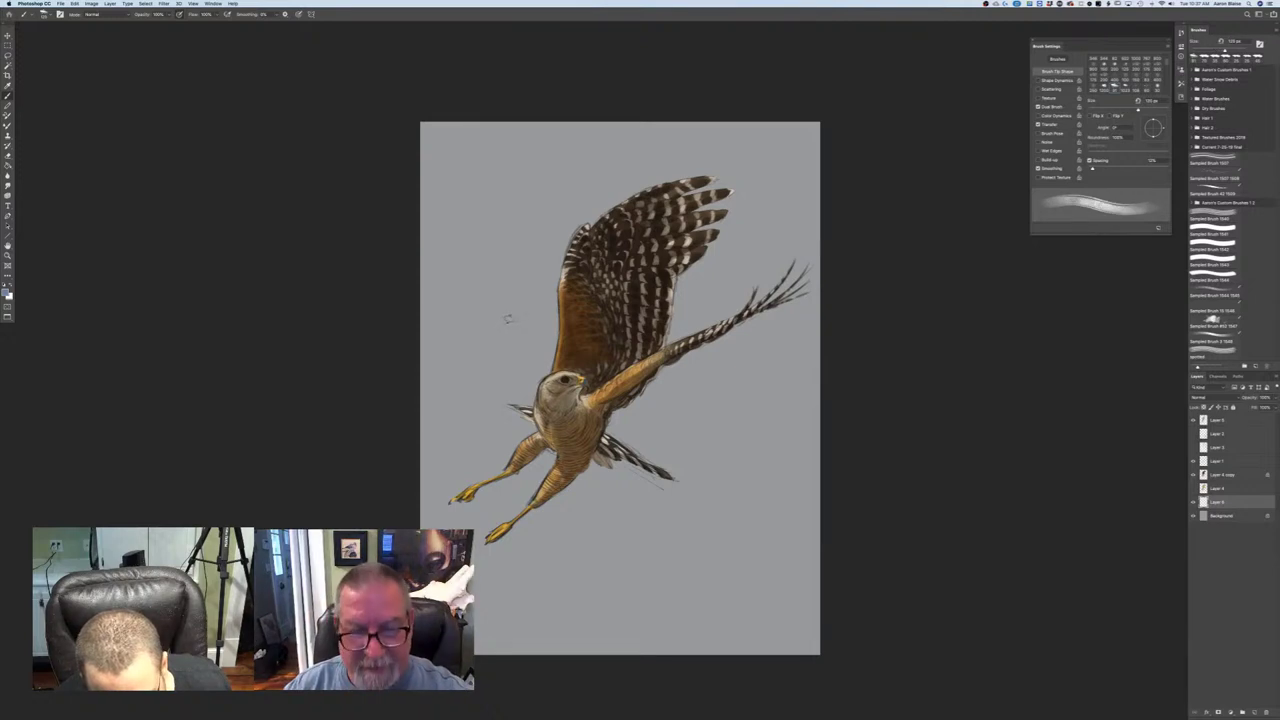
- Paint broad diagonal blue sky strokes around the hawk, leaving gray streaks showing through as clouds
mouse_move(688, 304)
mouse_down()
mouse_move(707, 350)
mouse_move(732, 340)
mouse_move(720, 378)
mouse_move(727, 265)
mouse_move(682, 305)
mouse_move(737, 235)
mouse_move(722, 270)
mouse_move(756, 179)
mouse_move(694, 146)
mouse_move(657, 155)
mouse_move(524, 298)
mouse_move(628, 163)
mouse_move(510, 259)
mouse_move(632, 160)
mouse_move(704, 160)
mouse_move(737, 189)
mouse_move(775, 163)
mouse_move(797, 177)
mouse_move(802, 130)
mouse_move(744, 247)
mouse_move(695, 126)
mouse_up()
mouse_move(545, 345)
mouse_down()
mouse_move(520, 392)
mouse_move(528, 292)
mouse_move(482, 425)
mouse_up()
mouse_move(510, 326)
mouse_down()
mouse_move(470, 425)
mouse_move(505, 505)
mouse_move(540, 470)
mouse_move(515, 490)
mouse_move(482, 562)
mouse_move(660, 385)
mouse_move(705, 490)
mouse_move(733, 398)
mouse_move(775, 480)
mouse_move(770, 300)
mouse_move(805, 290)
mouse_move(800, 232)
mouse_up()
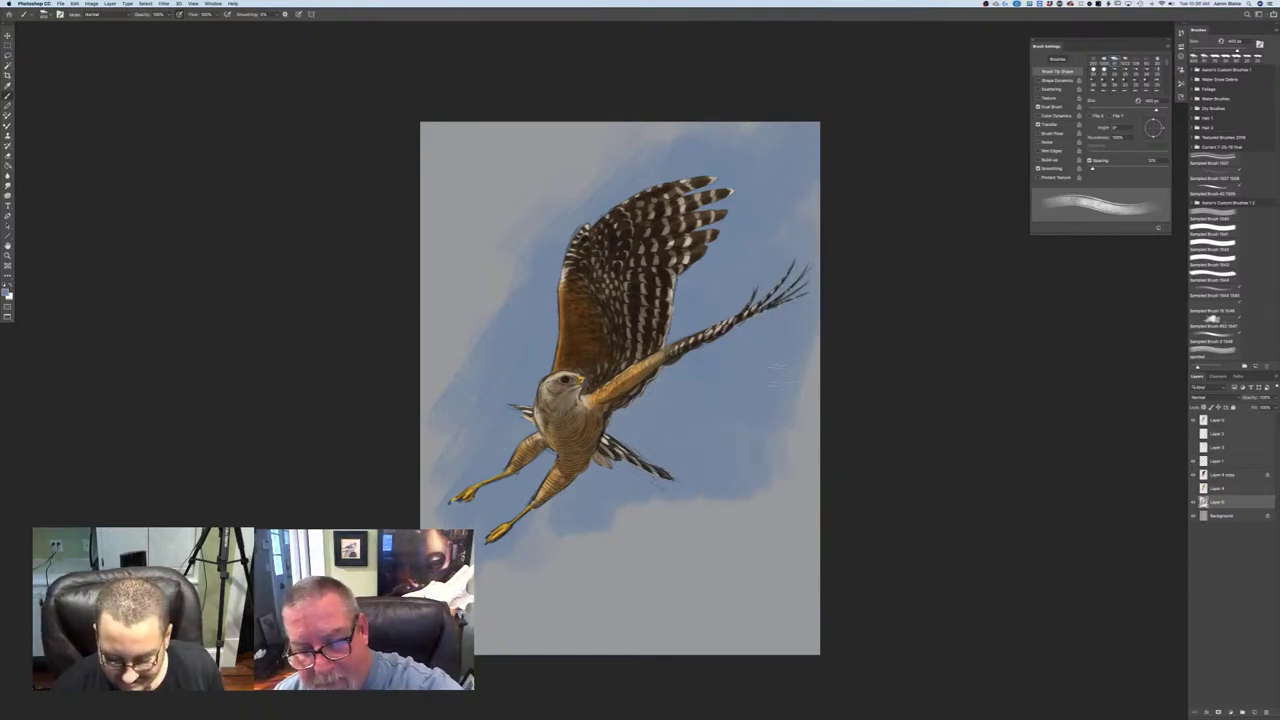
mouse_move(705, 487)
mouse_down()
mouse_move(638, 582)
mouse_move(685, 474)
mouse_move(613, 587)
mouse_move(640, 566)
mouse_move(590, 533)
mouse_move(631, 544)
mouse_move(595, 581)
mouse_move(593, 534)
mouse_move(530, 635)
mouse_up()
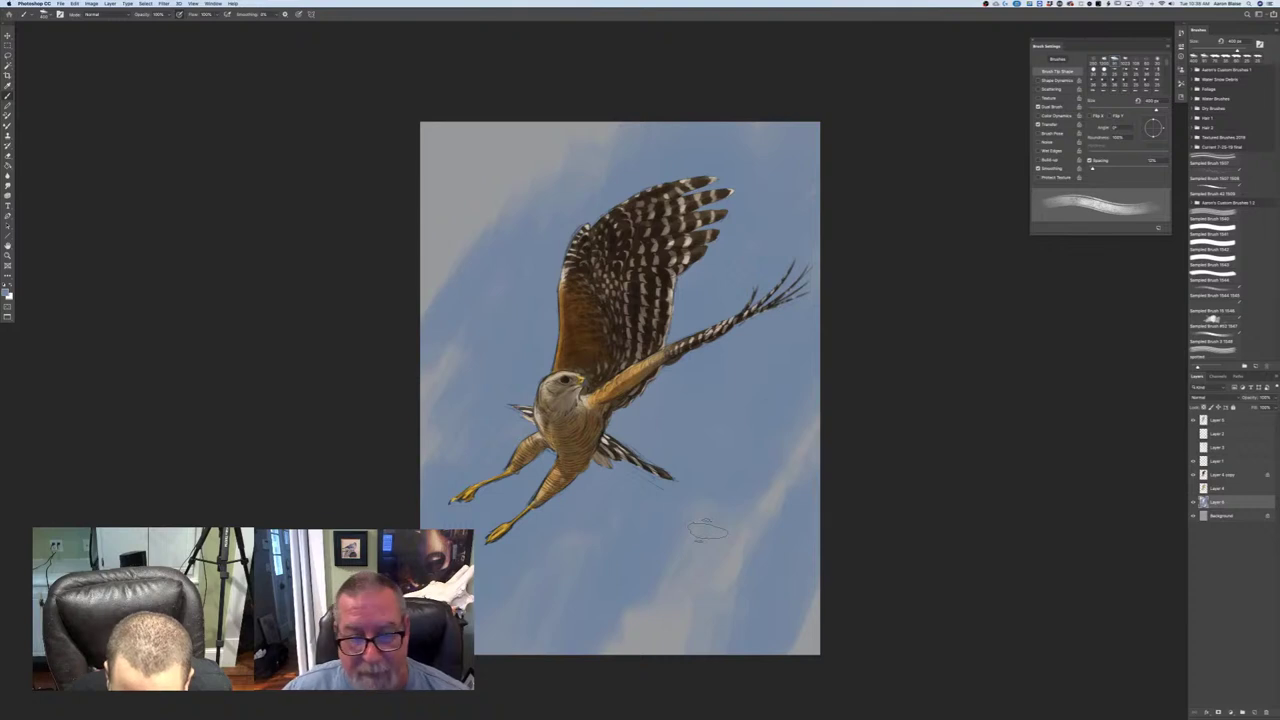
- Set the foreground color to a lighter cyan blue and paint it with a larger brush across the lower and middle sky
key(super+plus)
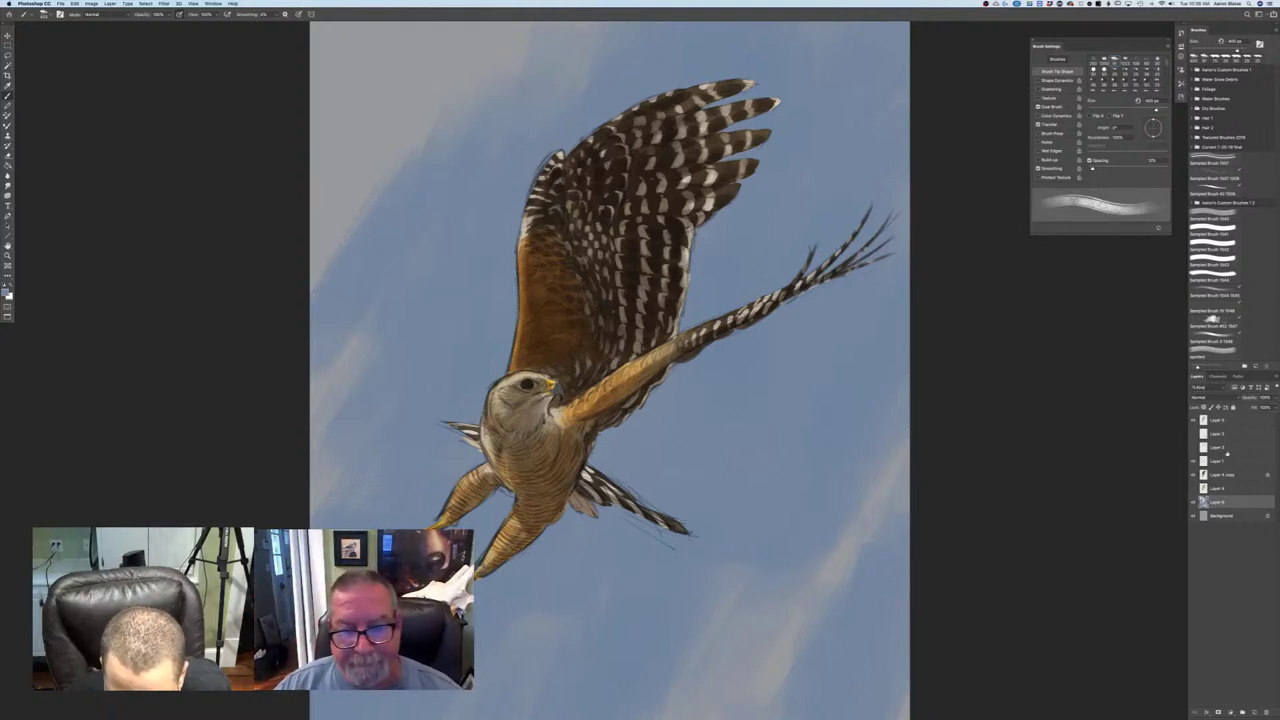
key(super+minus)
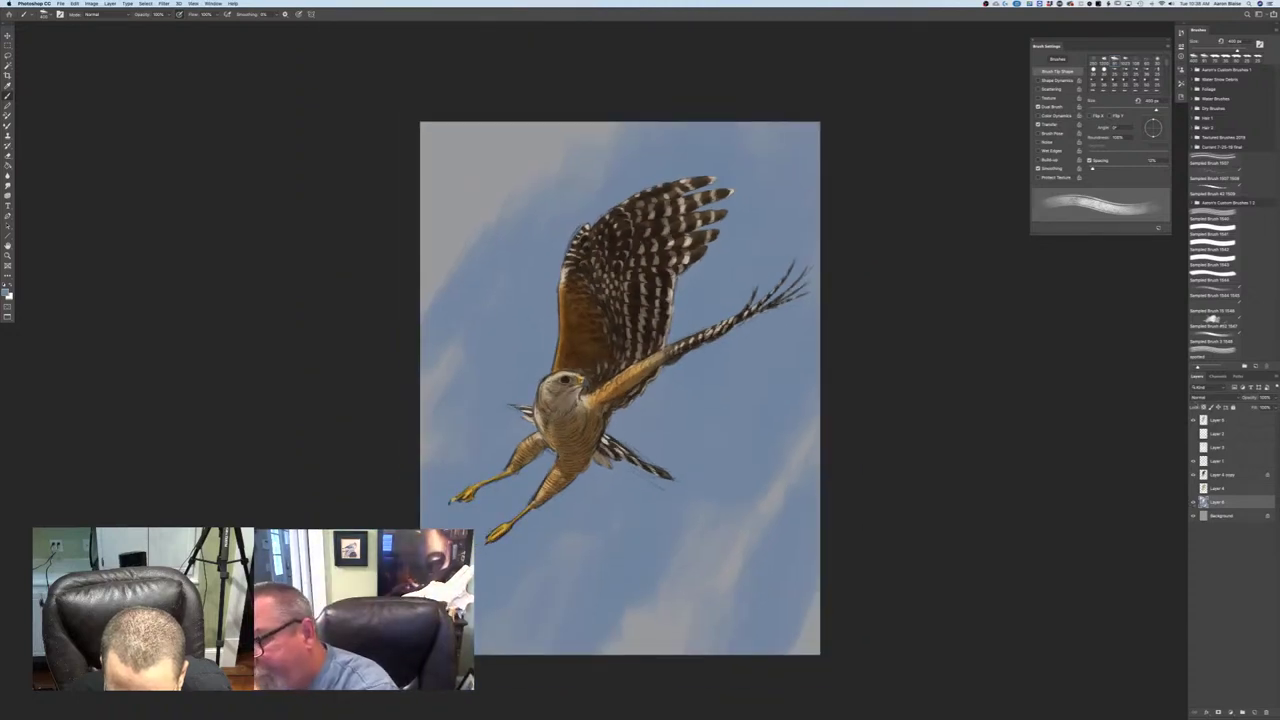
click(7, 290)
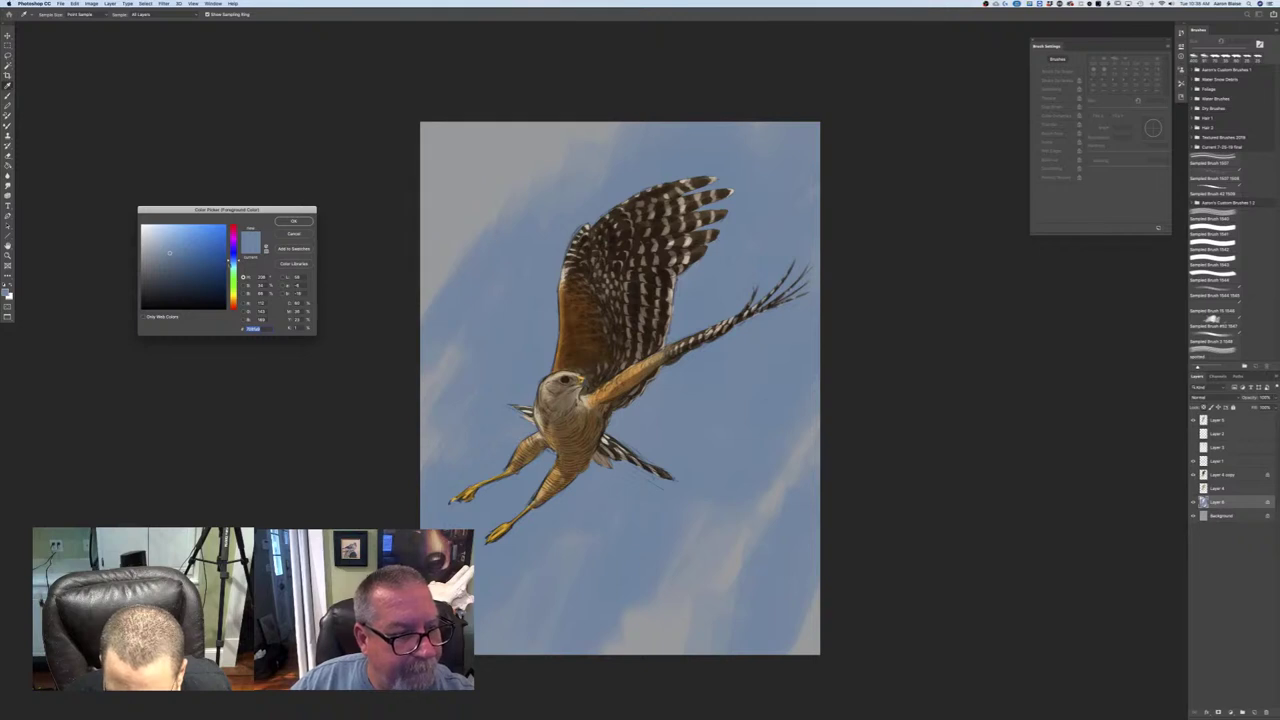
drag(230, 261, 231, 264)
click(159, 247)
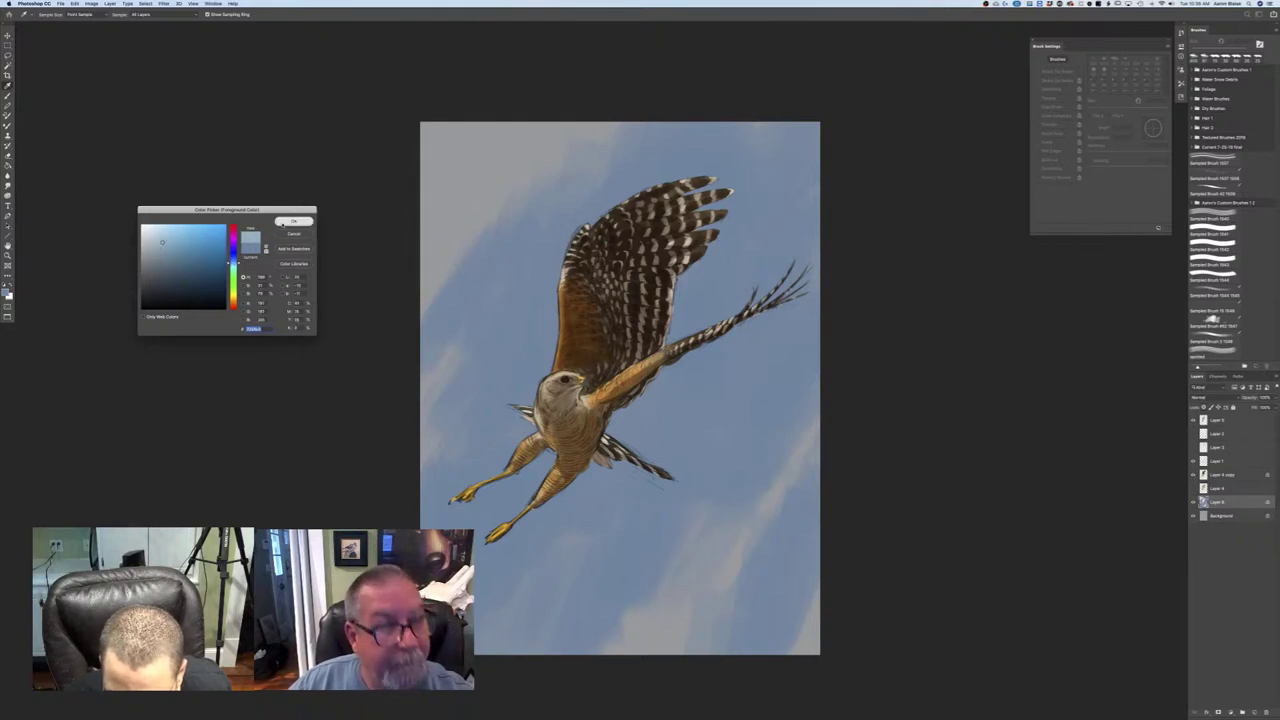
click(293, 220)
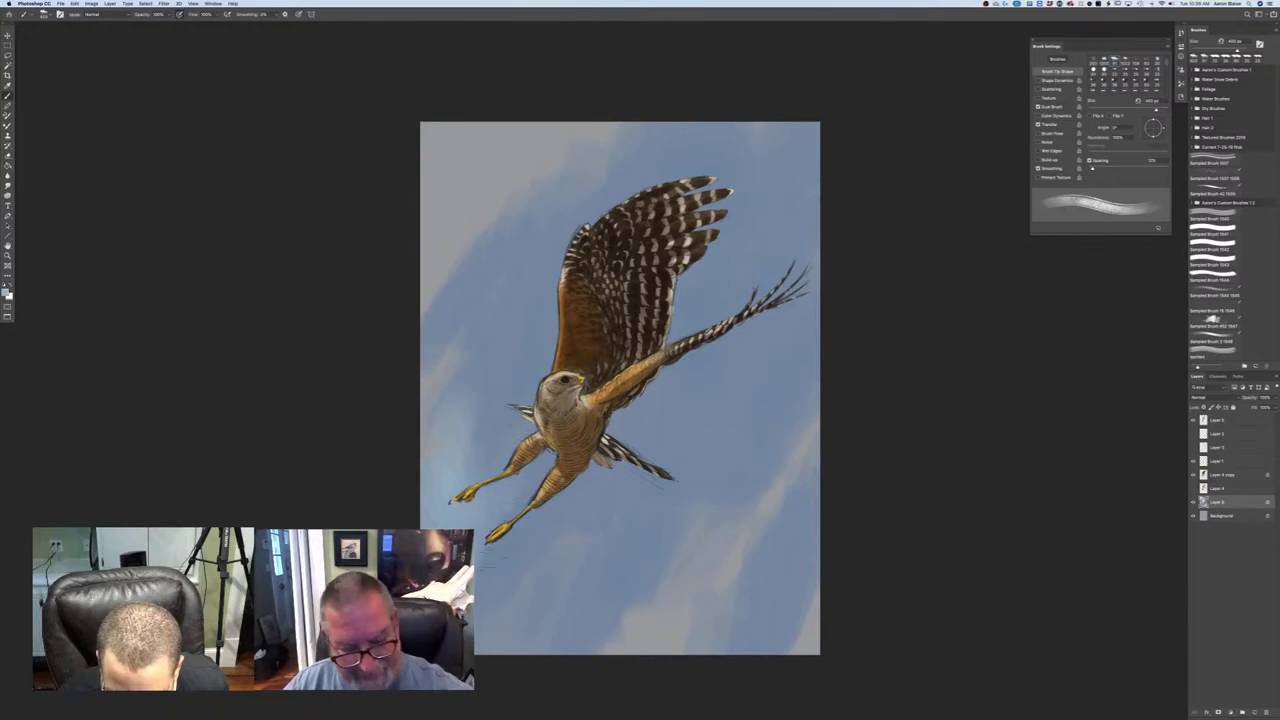
key(bracketleft)
mouse_move(496, 560)
mouse_down()
mouse_move(540, 672)
mouse_move(590, 502)
mouse_up()
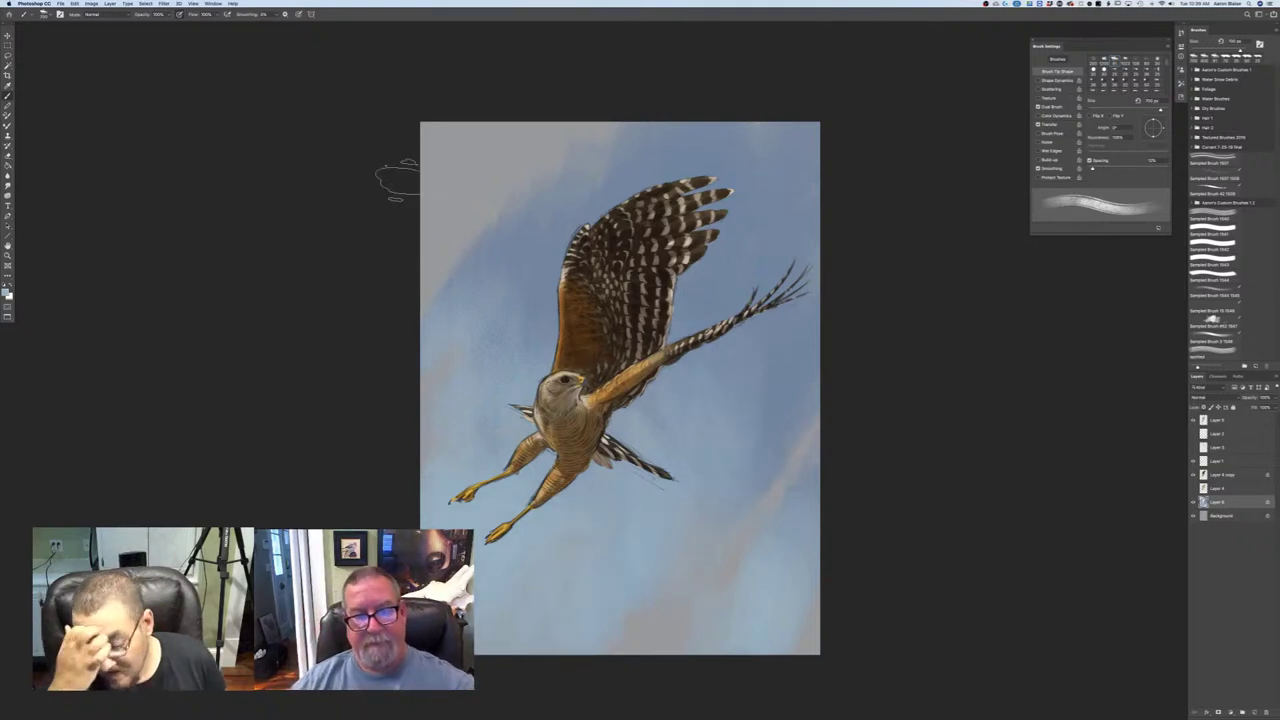
- Set the foreground color to a more saturated periwinkle blue and paint it over the upper sky and the area beside the hawk
click(6, 290)
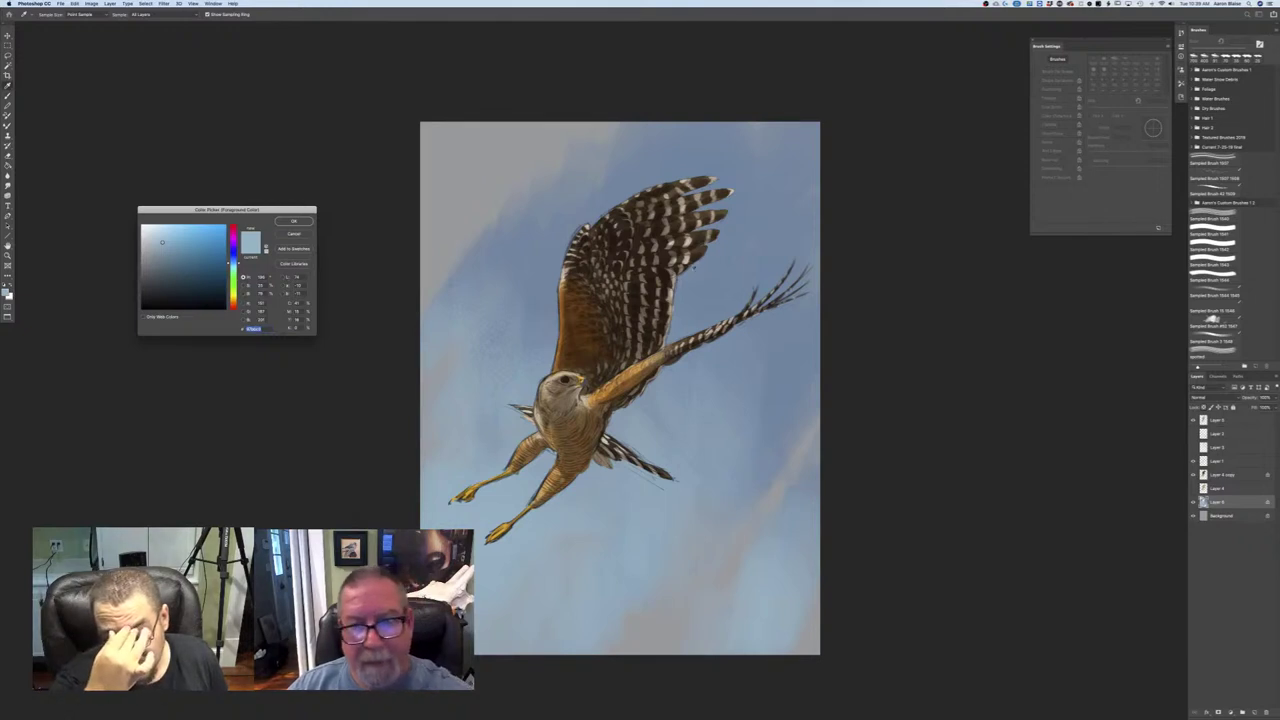
click(676, 309)
drag(235, 261, 235, 259)
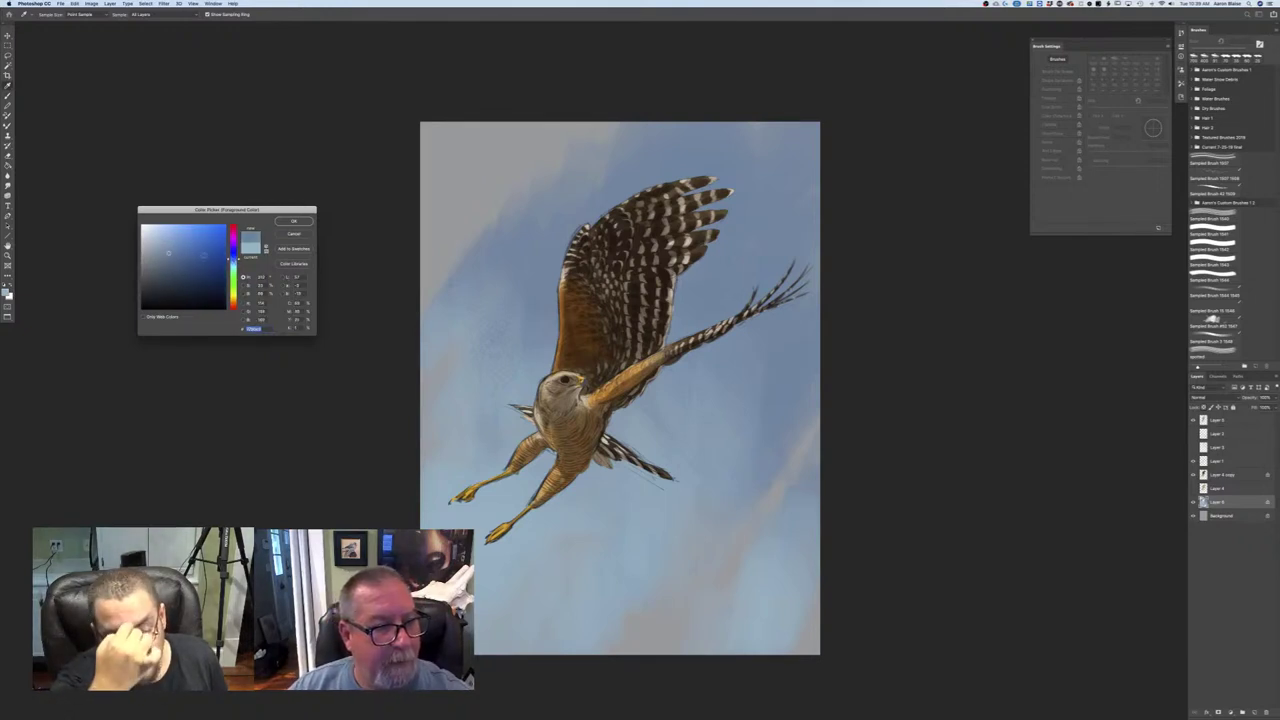
click(177, 240)
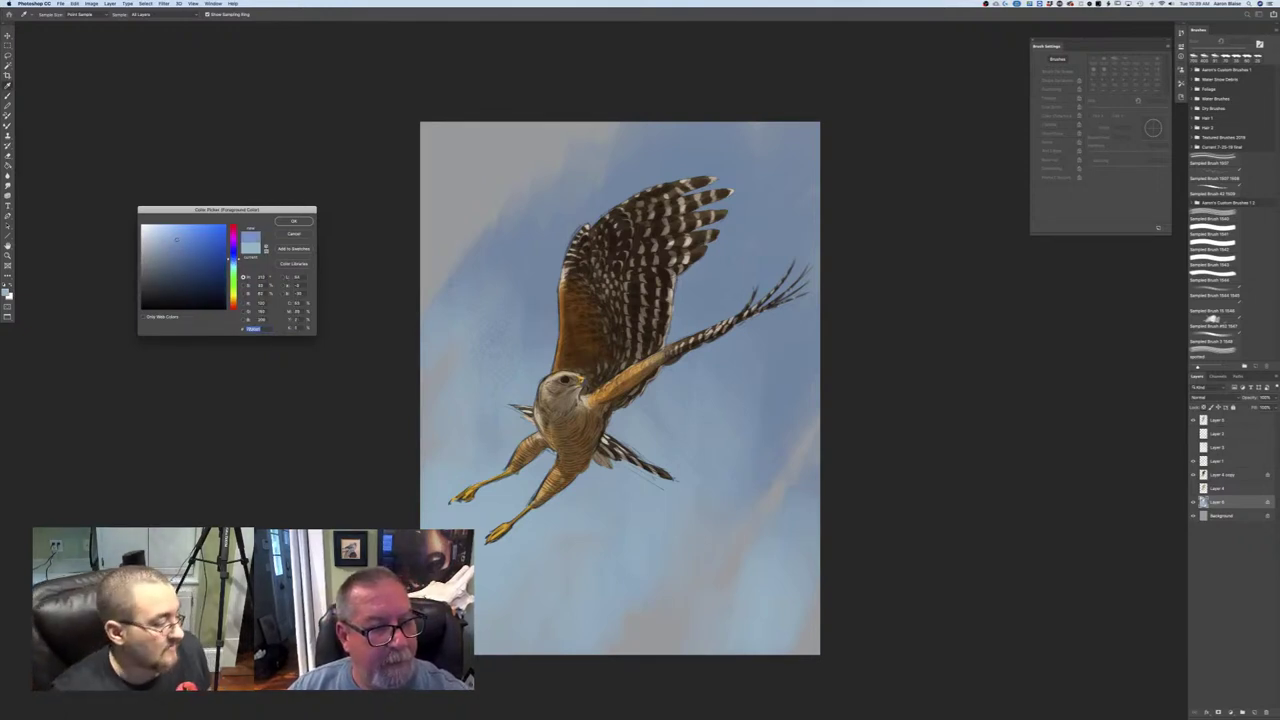
click(287, 223)
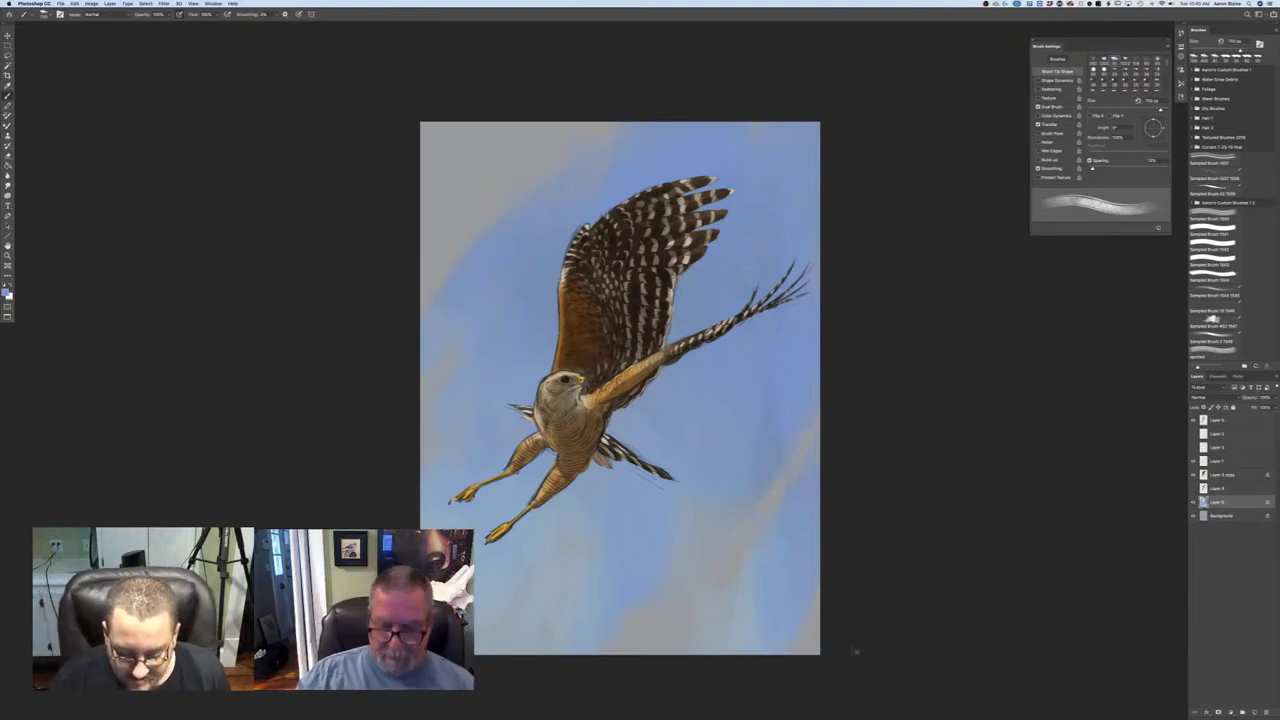
- Add a new layer above the Multiply shading layer and set its blending mode to Overlay
key(ctrl+plus)
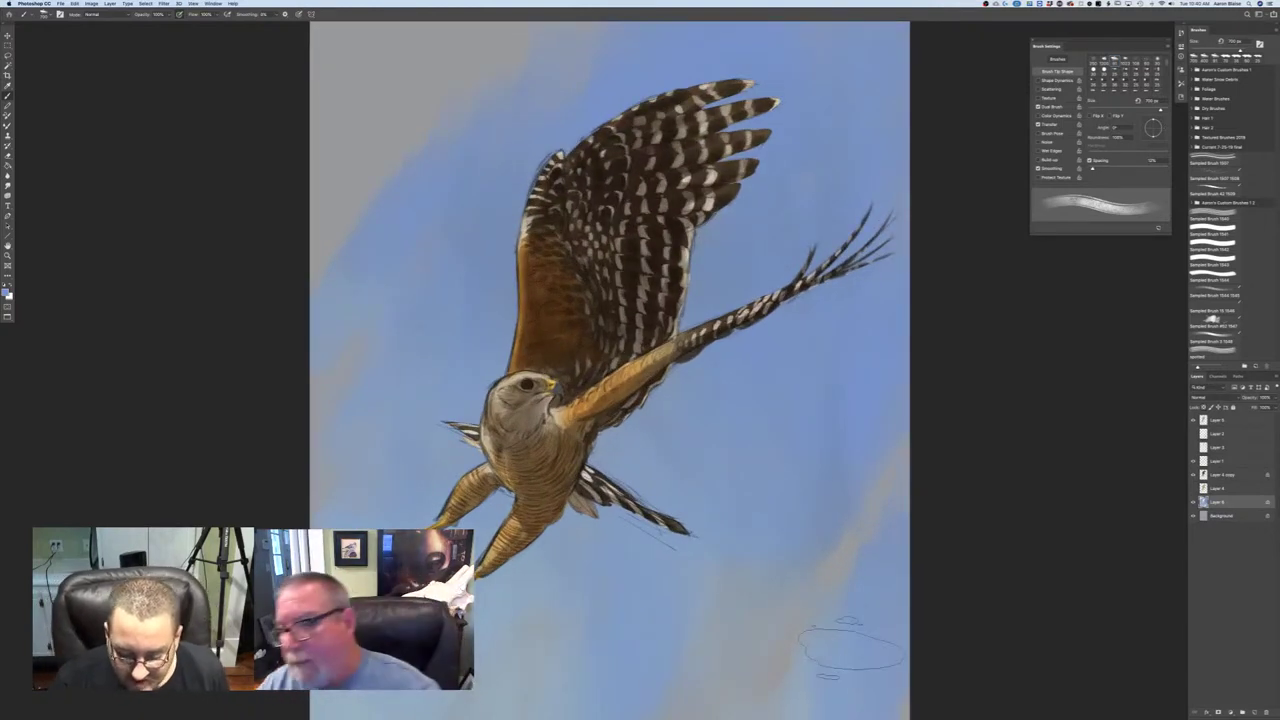
click(1216, 422)
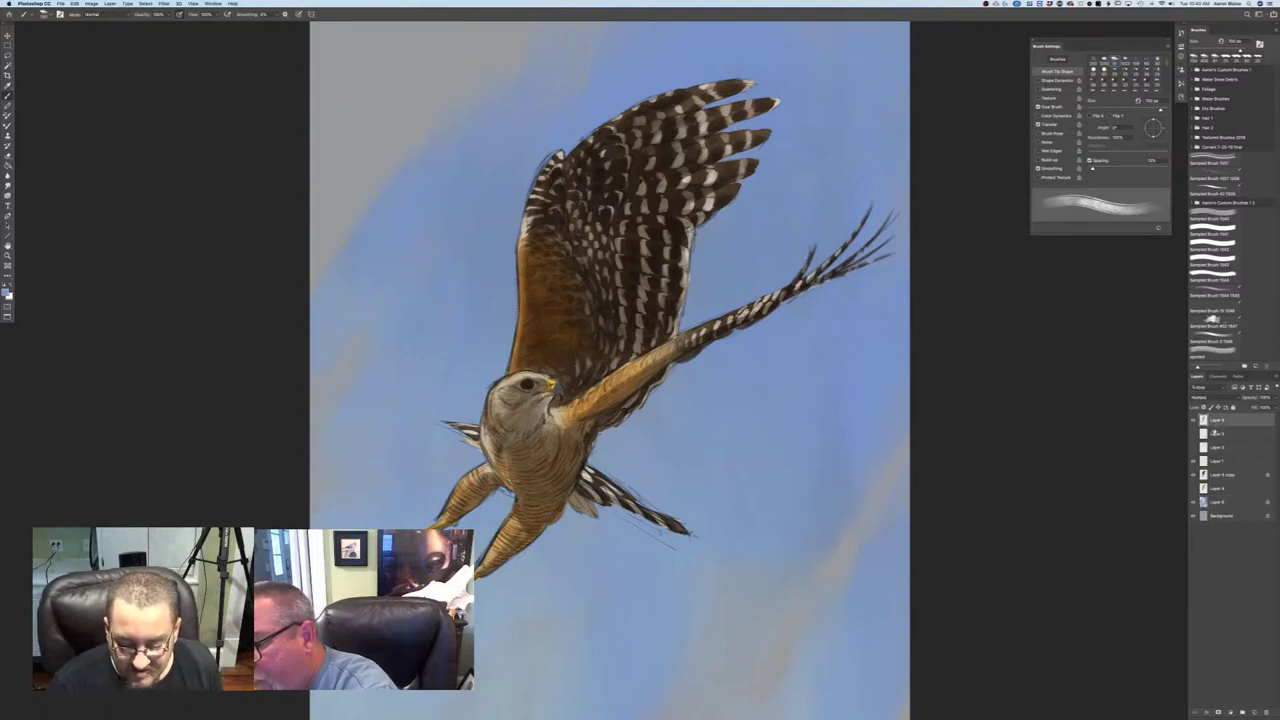
click(1254, 713)
click(1205, 397)
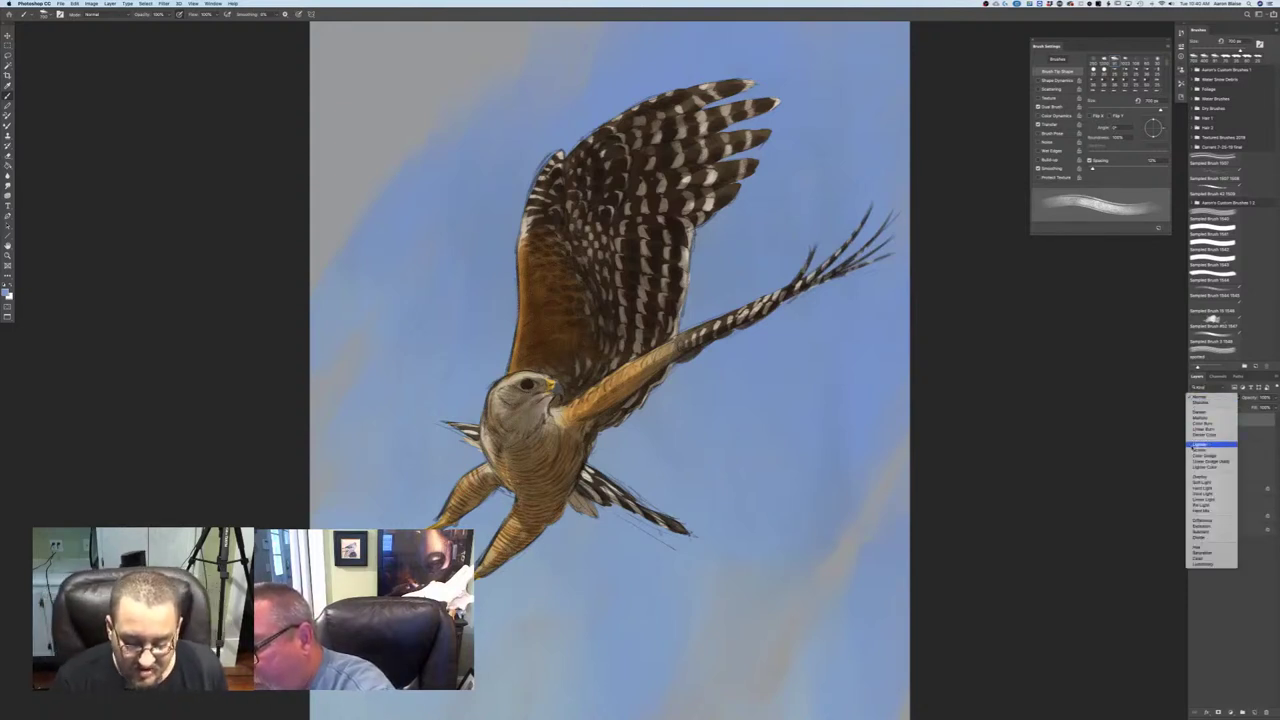
click(1205, 478)
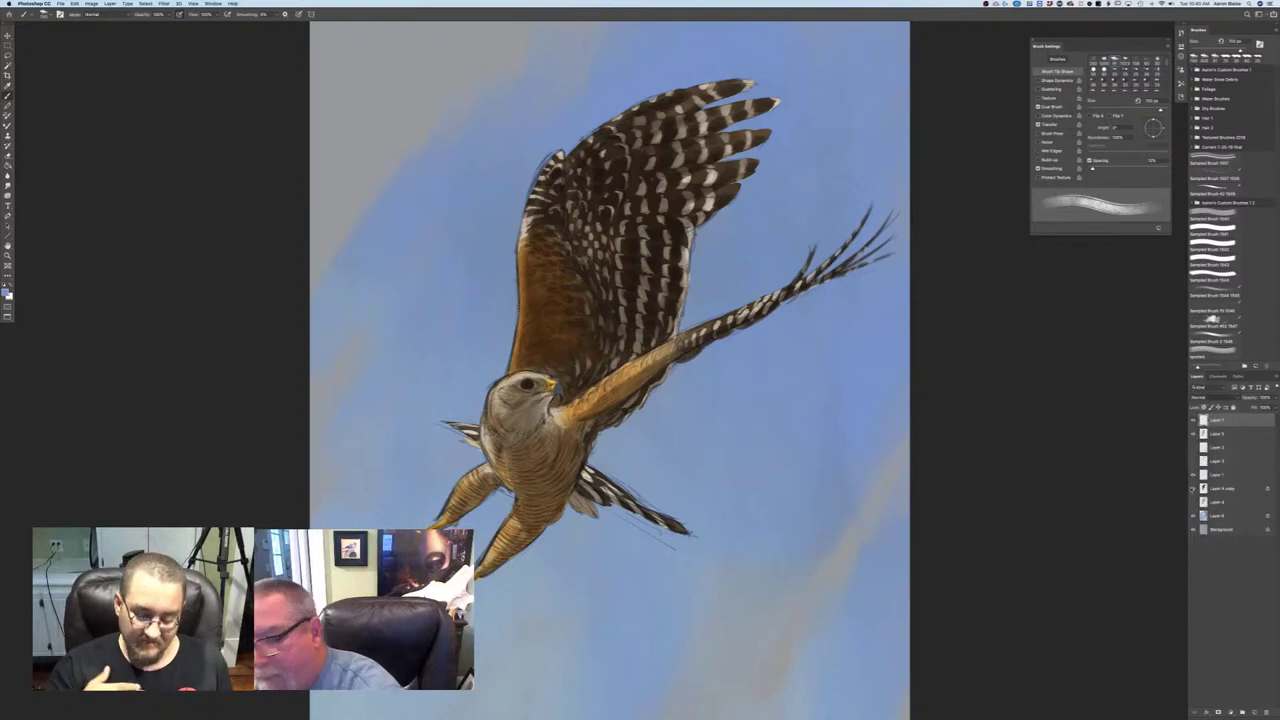
- Set the foreground color to a light warm tan and switch to a finer brush preset from the Current 7-20-18 final group
click(5, 292)
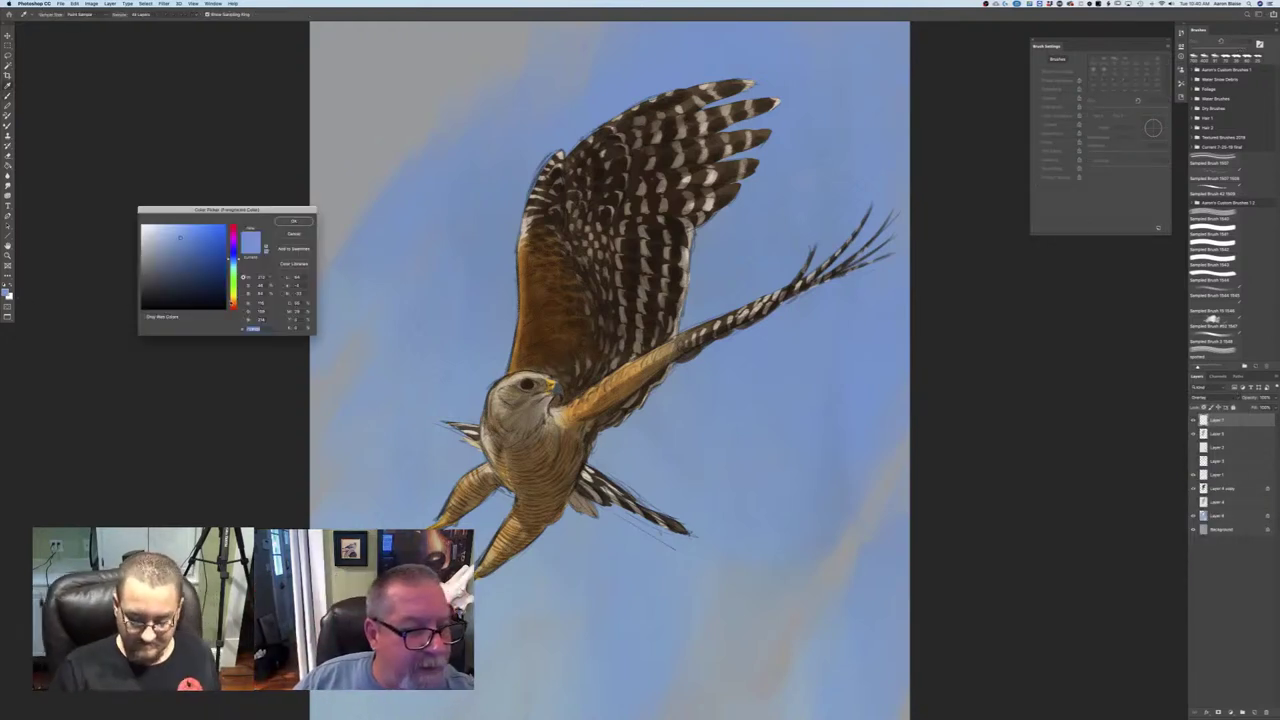
click(231, 300)
click(162, 236)
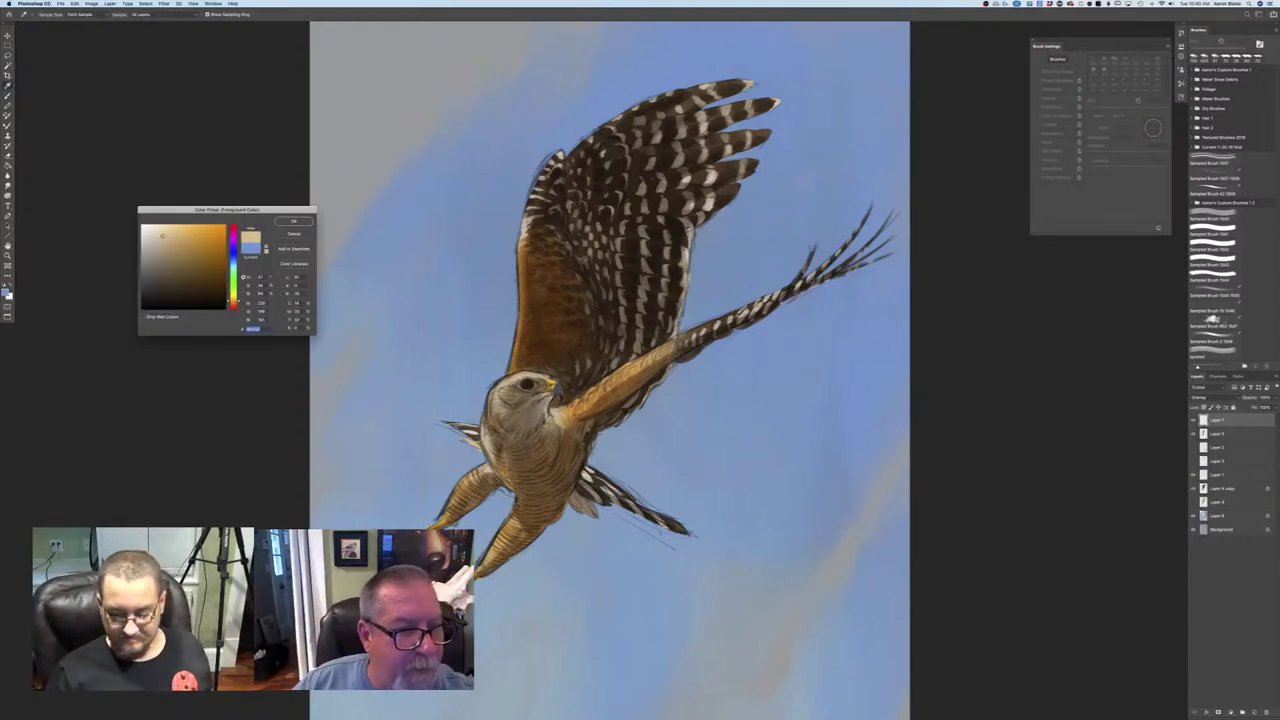
click(285, 224)
right_click(63, 152)
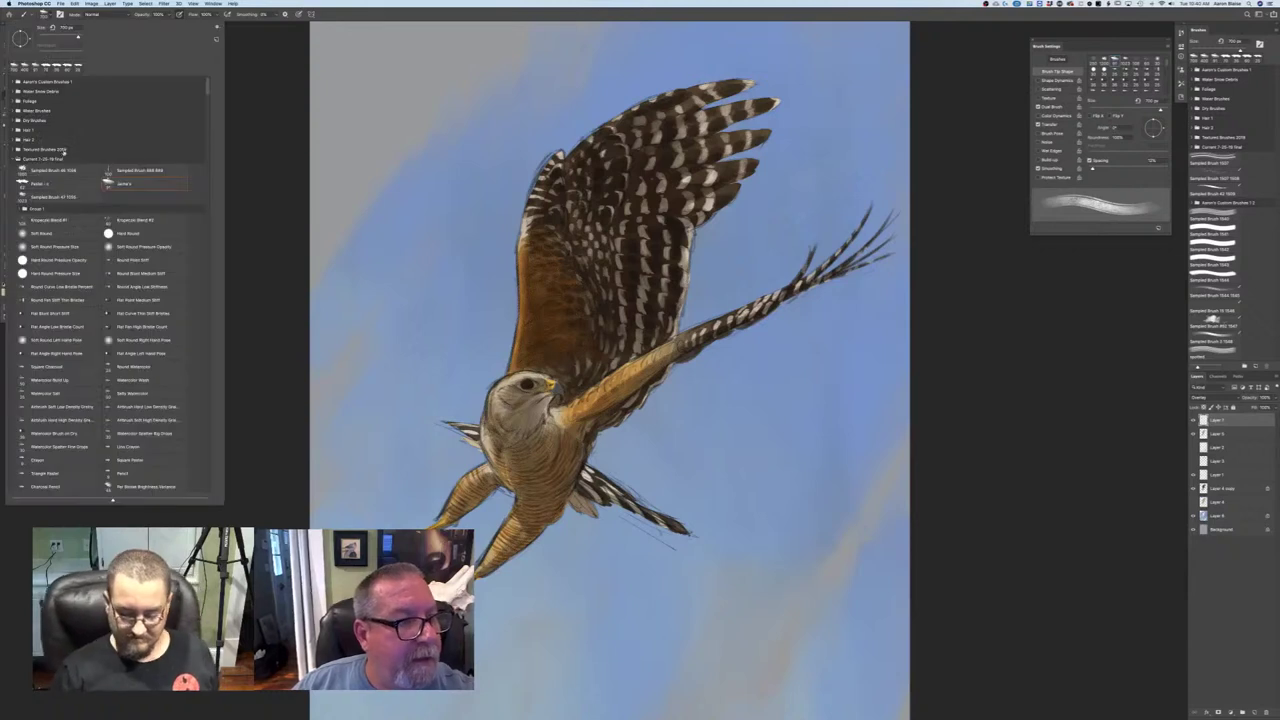
click(32, 184)
click(300, 290)
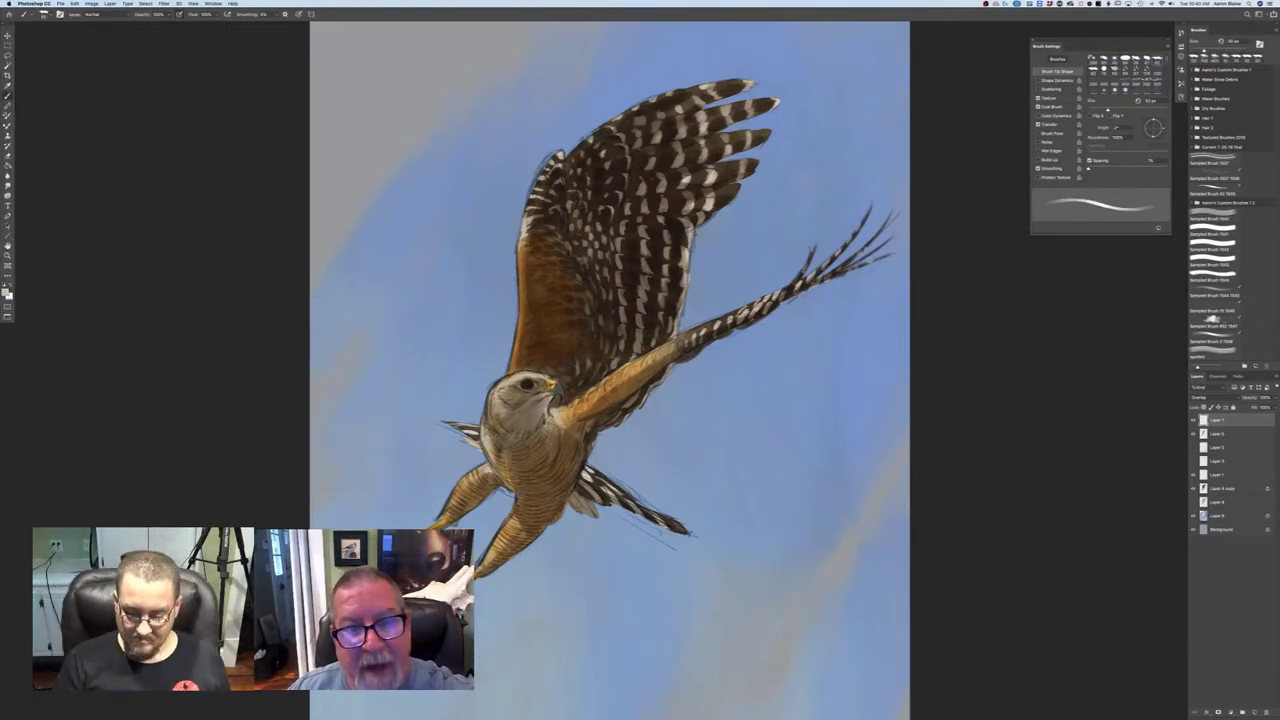
- Paint warm highlights along the raised wing's leading edge, the back of the head and the extended wing's shoulder
key([)
mouse_move(549, 163)
mouse_down()
mouse_move(521, 246)
mouse_move(508, 374)
mouse_up()
key([)
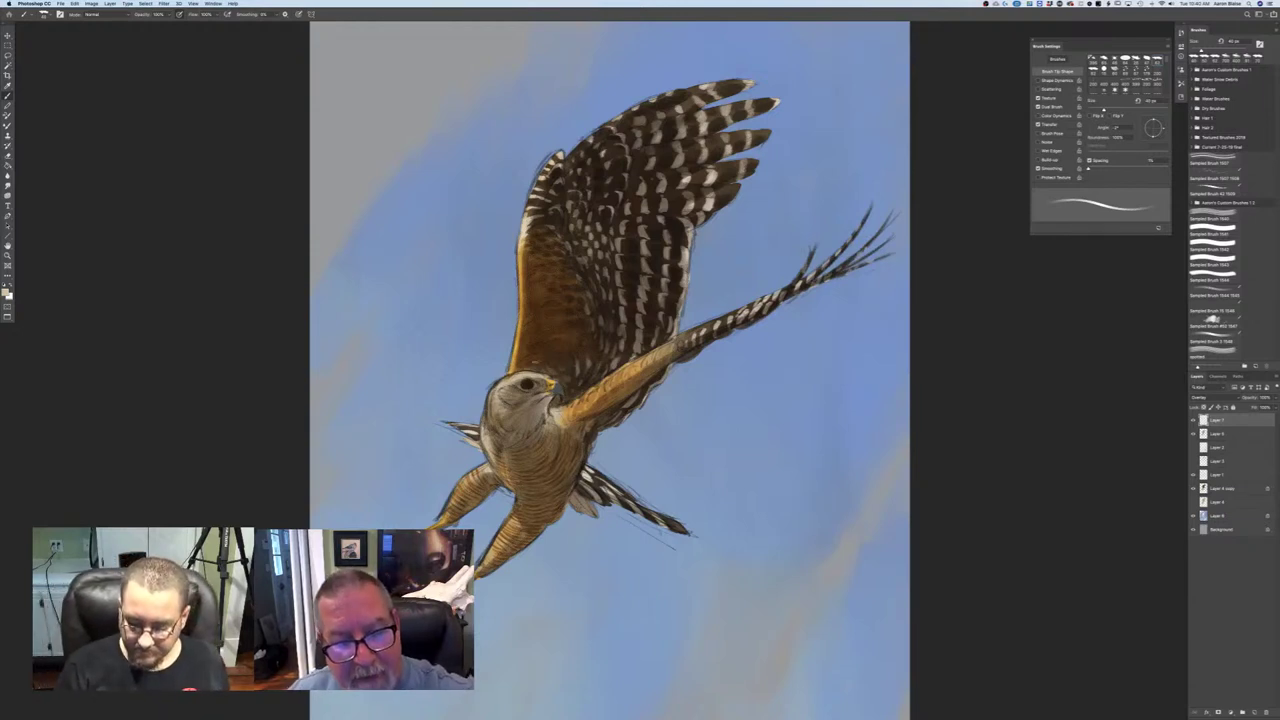
mouse_move(543, 376)
mouse_down()
mouse_move(499, 386)
mouse_move(483, 439)
mouse_move(494, 463)
mouse_up()
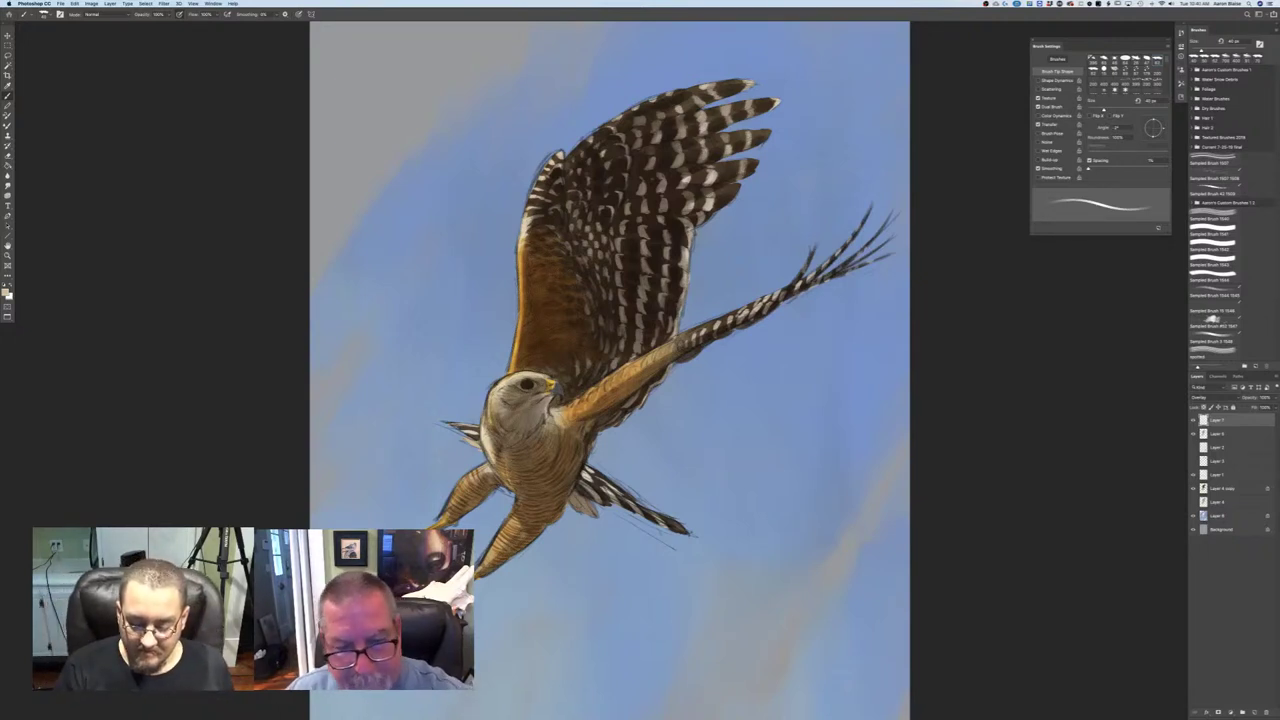
drag(646, 356, 564, 412)
drag(594, 390, 551, 419)
- Resize the brush to about 25 px and paint fine warm highlights on the wing feather bars, body and legs
key(bracketleft)
key(bracketleft)
key(bracketleft)
key(bracketleft)
key(bracketleft)
key(bracketleft)
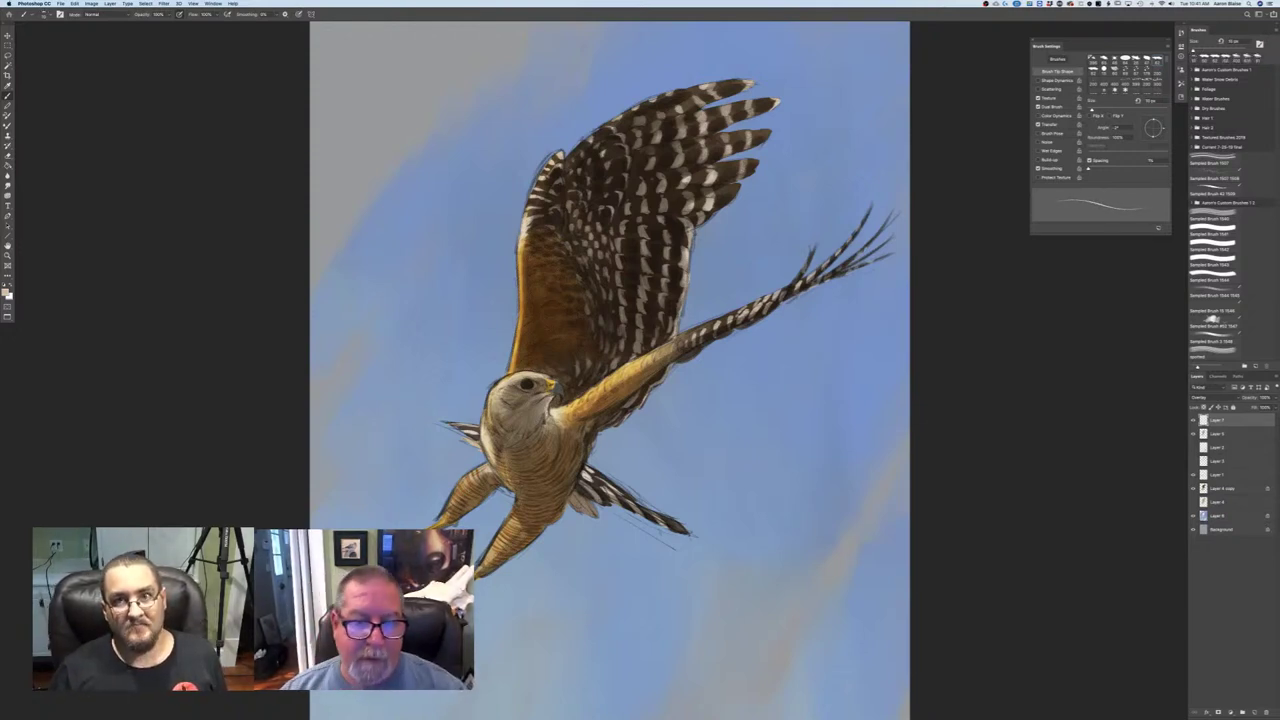
key(bracketright)
key(bracketright)
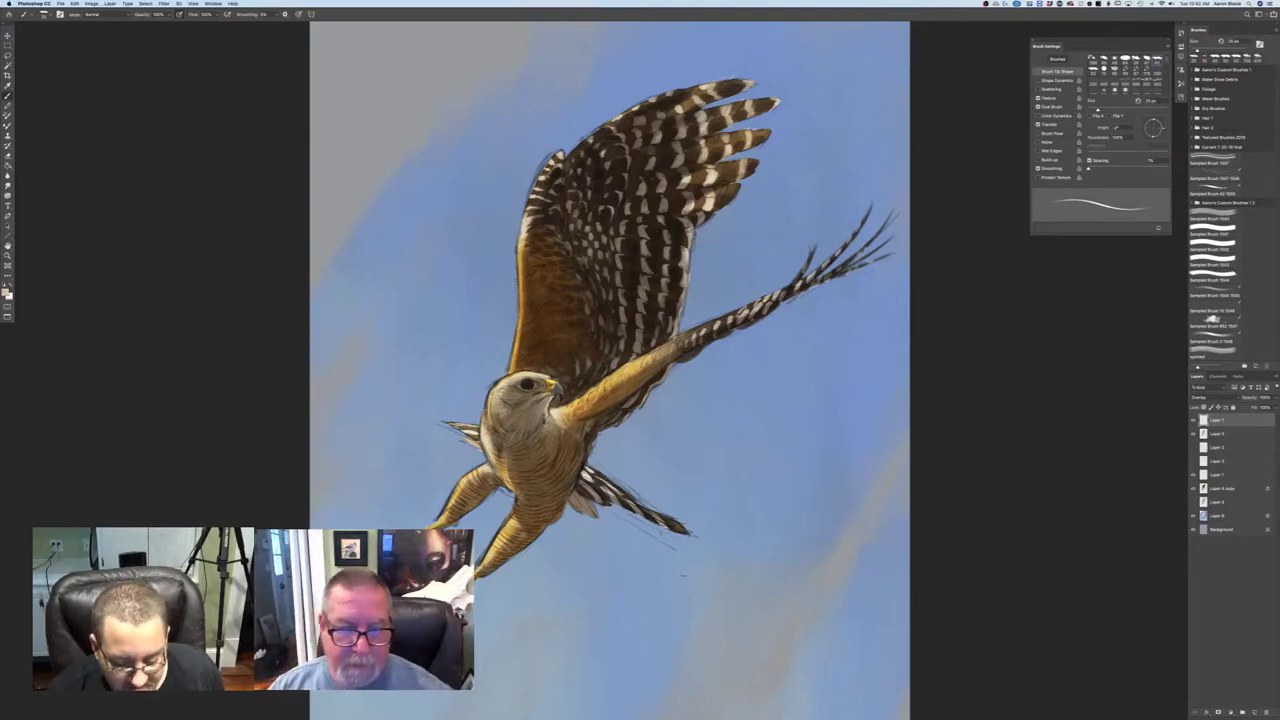
- On the Multiply shading layer, pick progressively darker muted browns and deepen the shadows on the hawk's head and neck
key(super+equal)
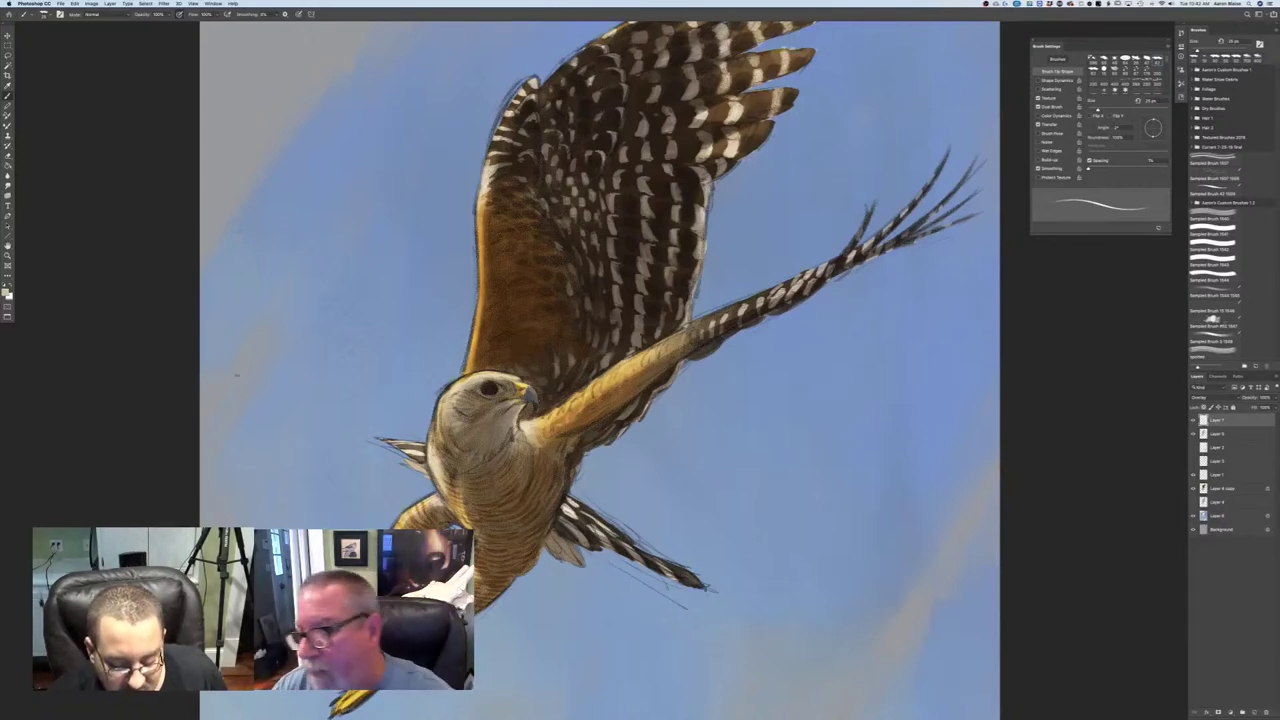
click(1209, 437)
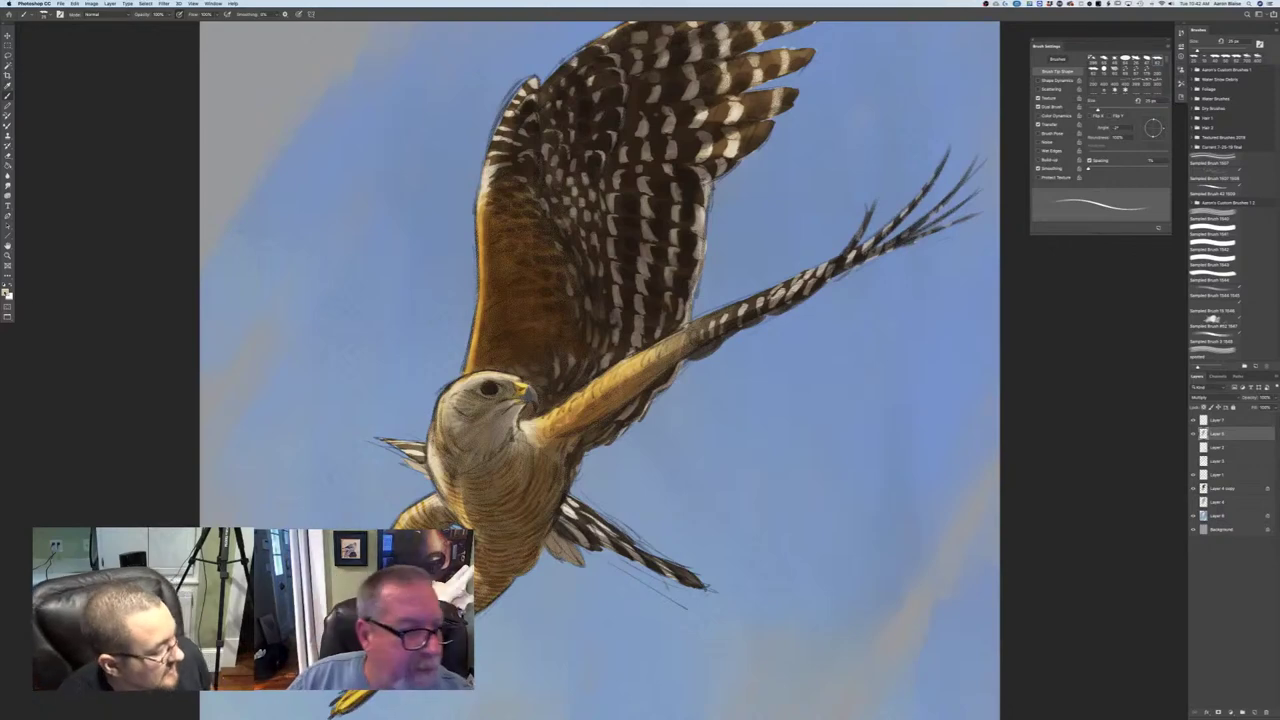
click(5, 292)
click(167, 265)
key(Return)
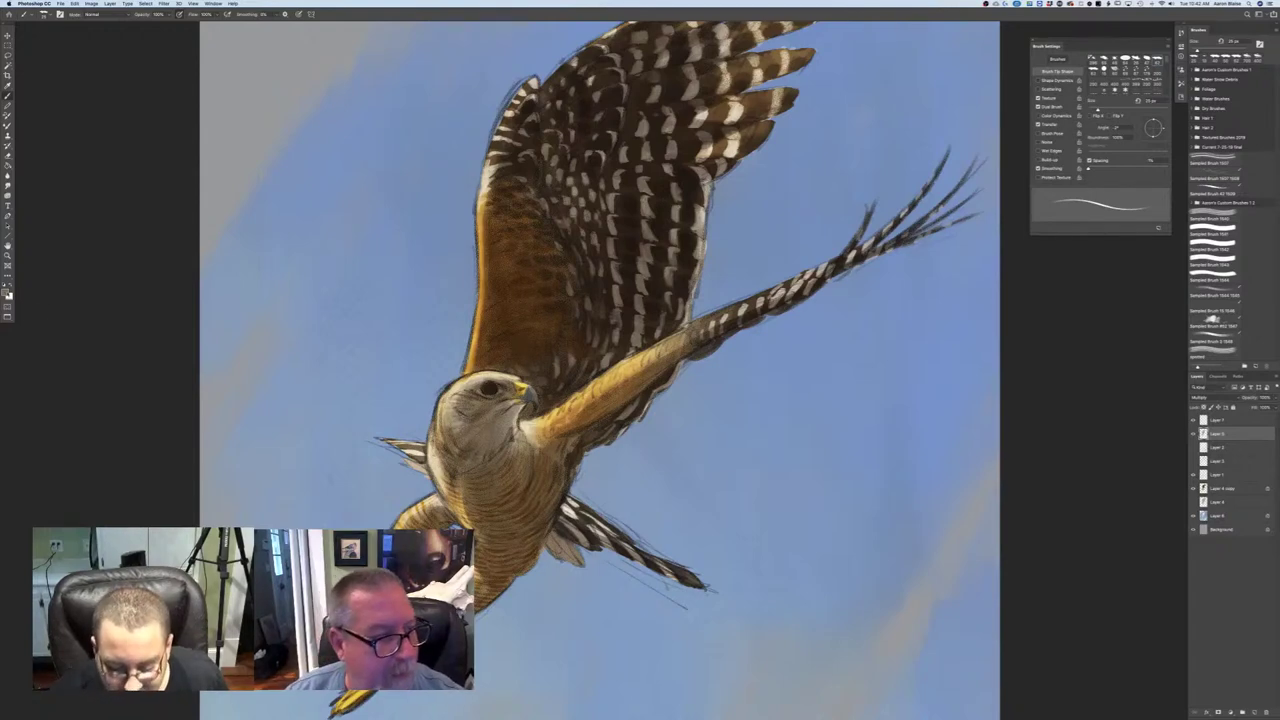
click(5, 293)
click(165, 278)
key(Return)
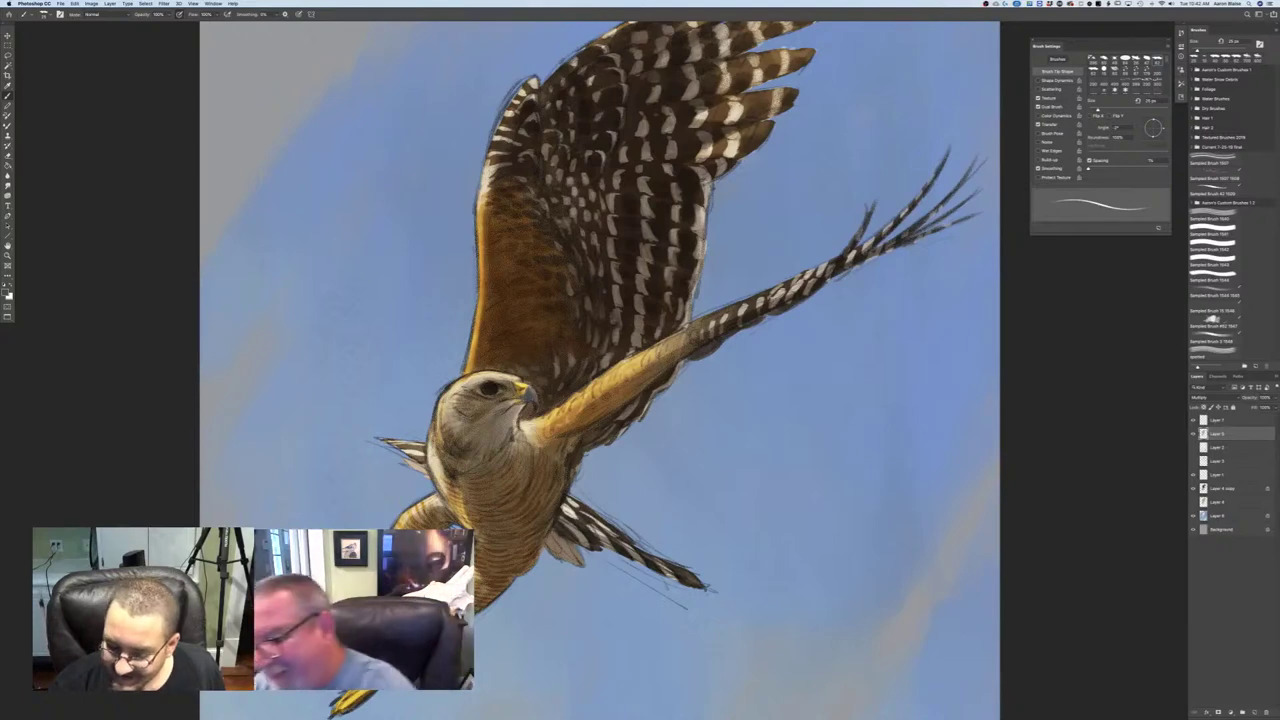
- Add a new empty layer at the top of the stack, above the Overlay highlight layer
click(1217, 421)
click(1254, 712)
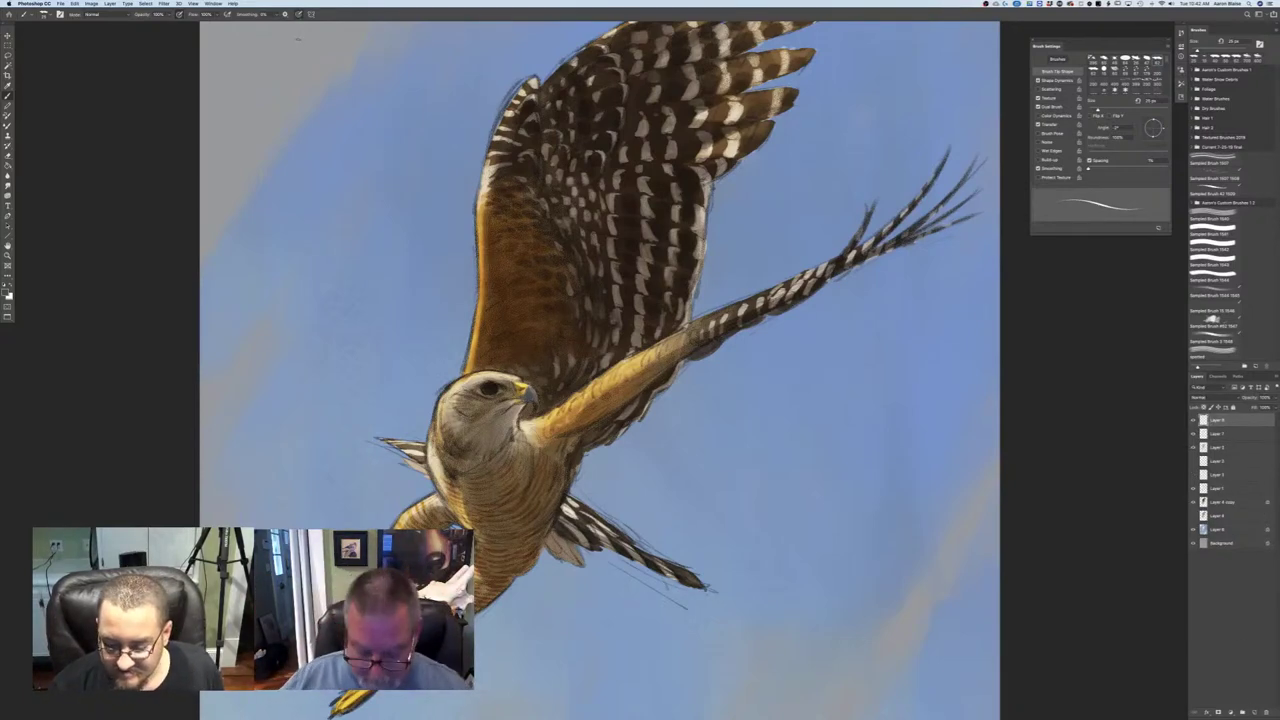
key(super+plus)
drag(600, 380, 783, 337)
- Set the foreground color to a very pale cream and paint fine highlight strokes along the hawk's crown and nape
click(6, 293)
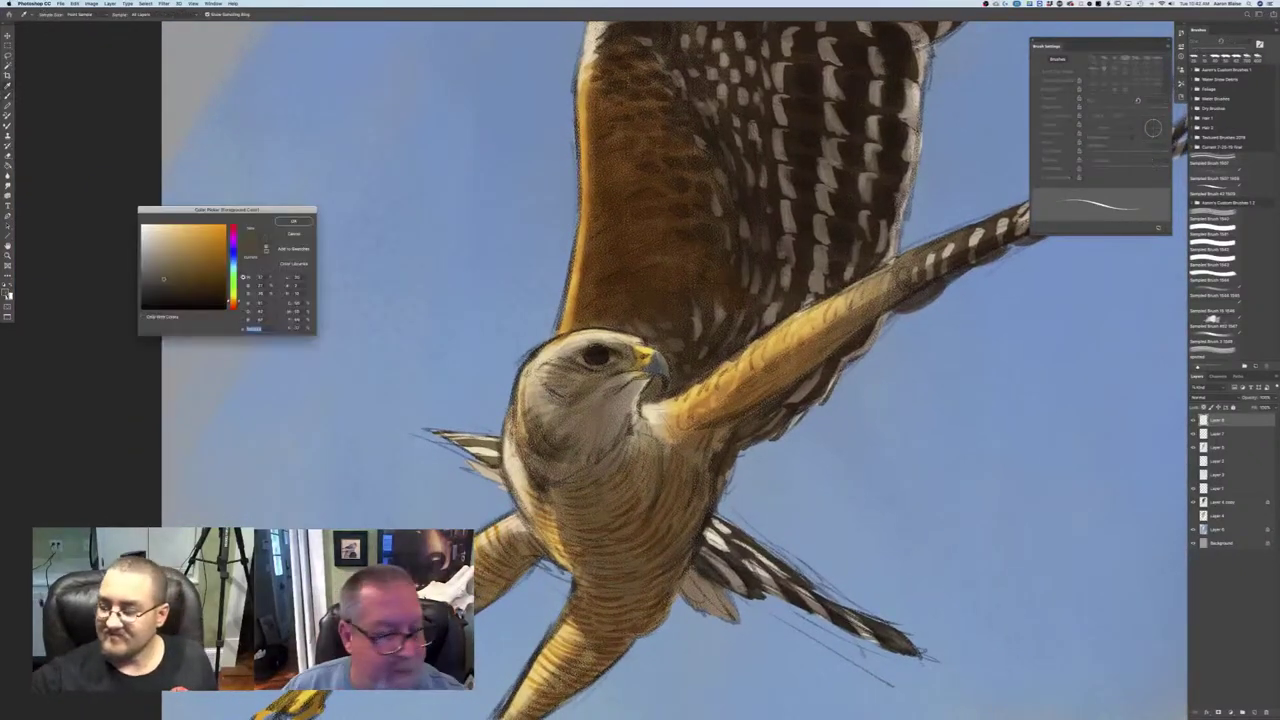
click(163, 230)
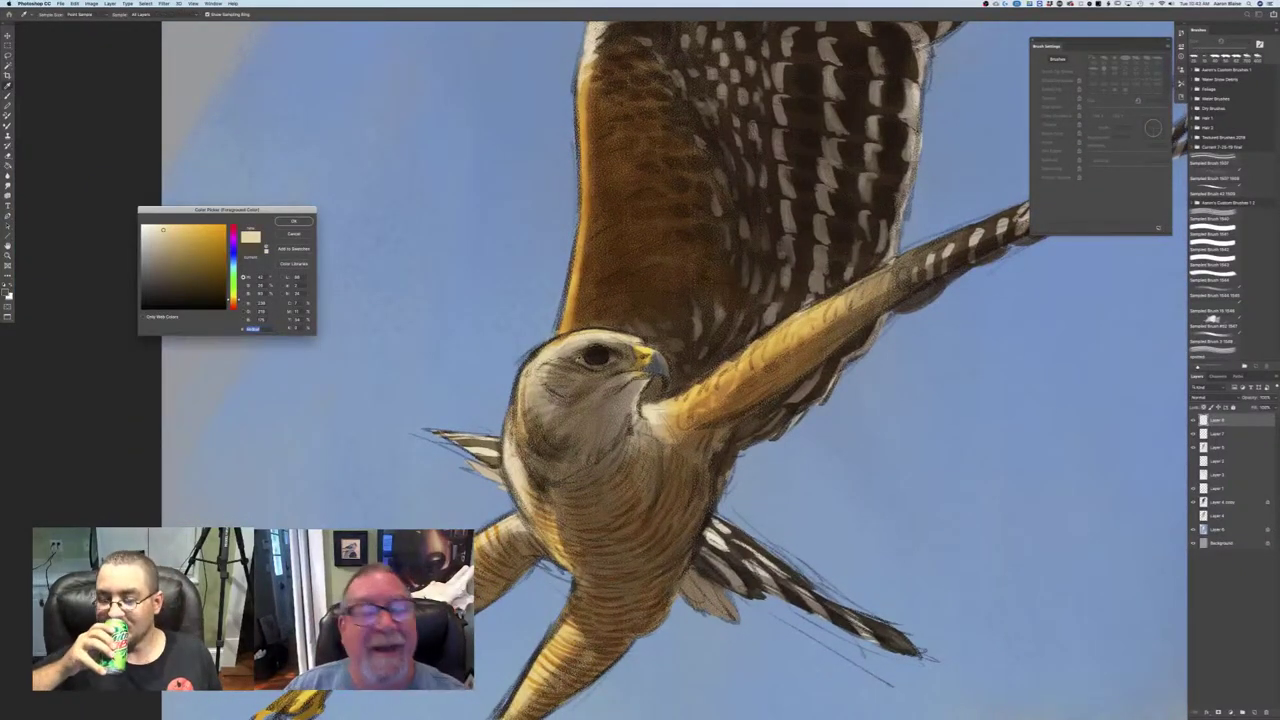
click(155, 228)
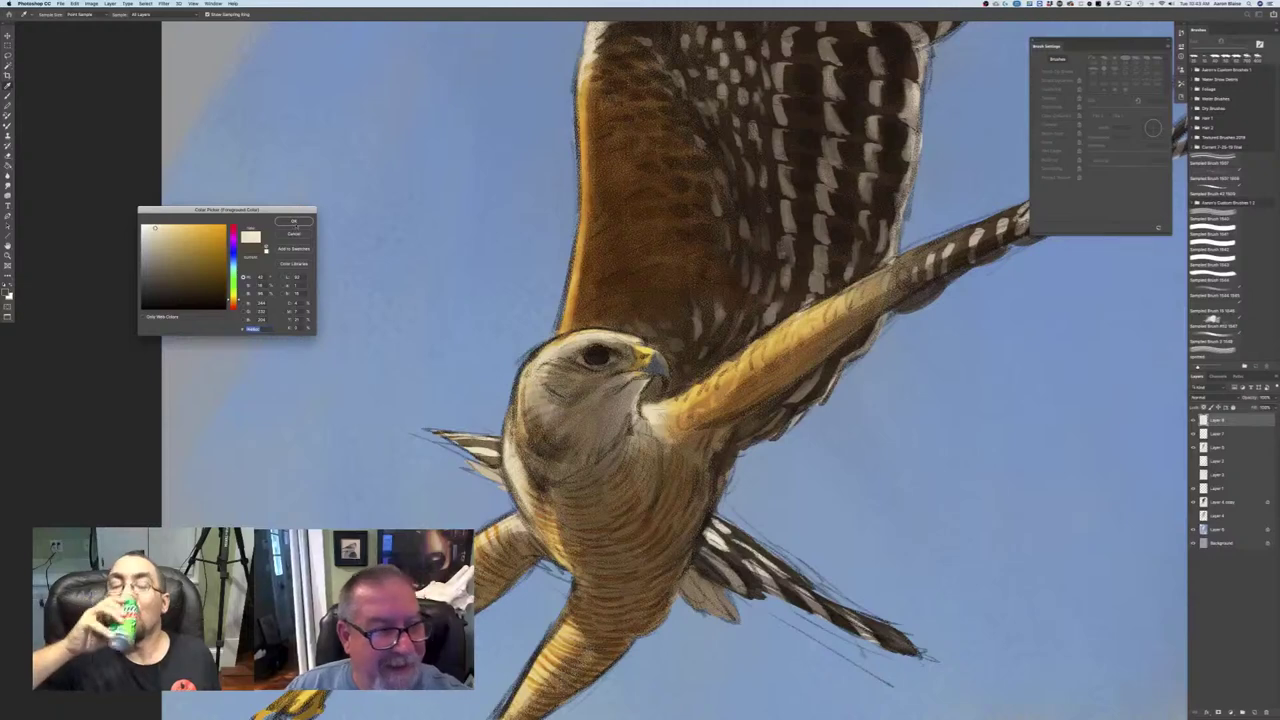
click(292, 220)
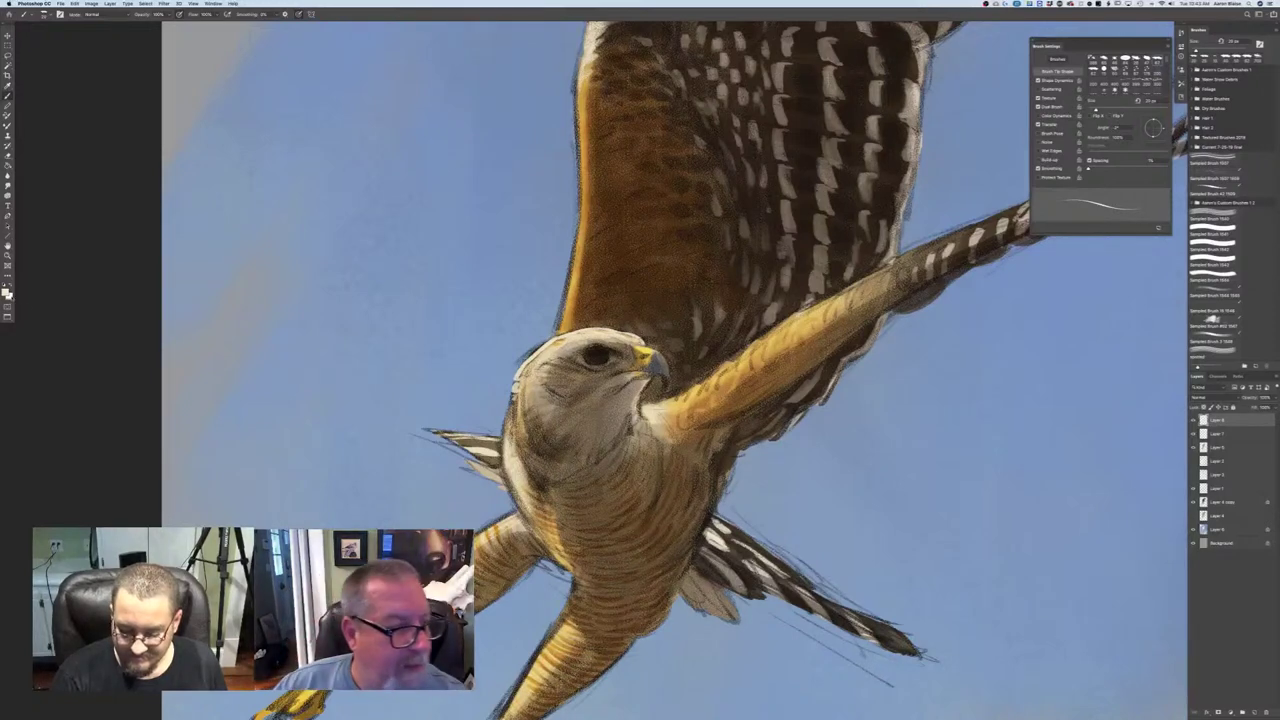
- Set the foreground color to a muted sky blue and paint a small reflected highlight in the hawk's eye
click(6, 291)
click(233, 265)
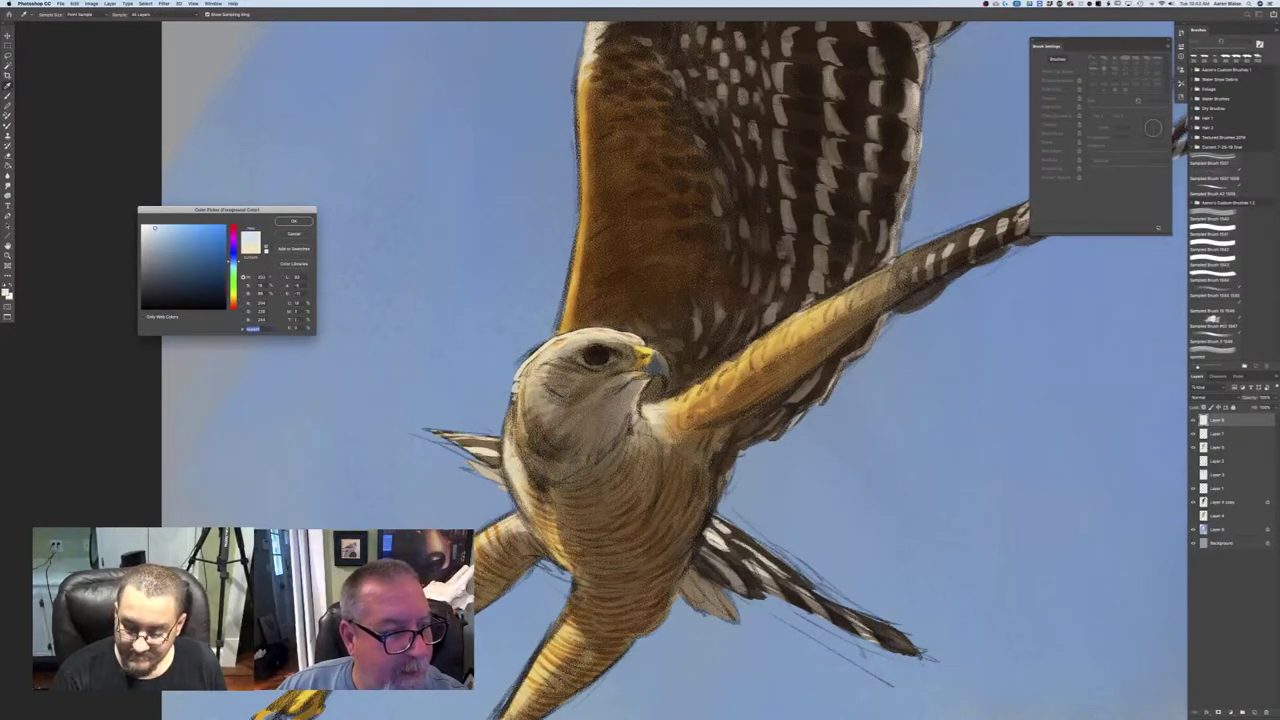
click(156, 249)
click(293, 221)
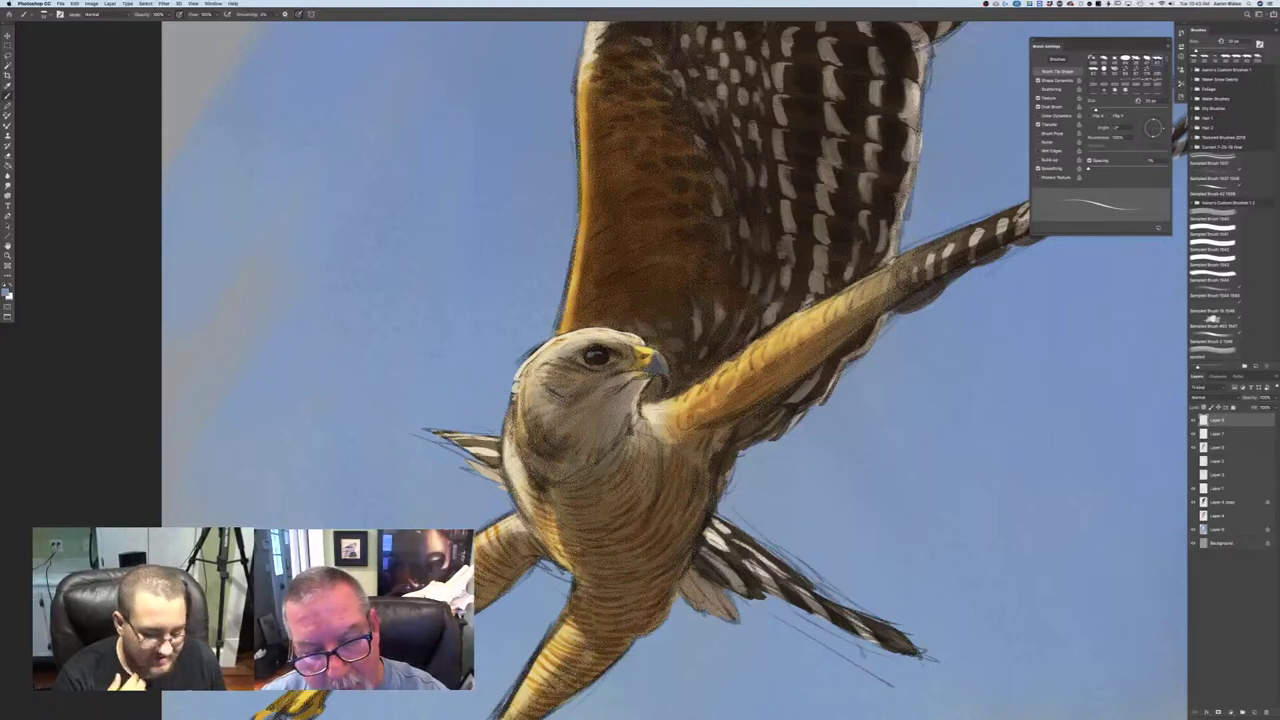
- Set the foreground color to a muted beige sampled from the feathers below the eye and paint fine feather strokes on the face
click(5, 292)
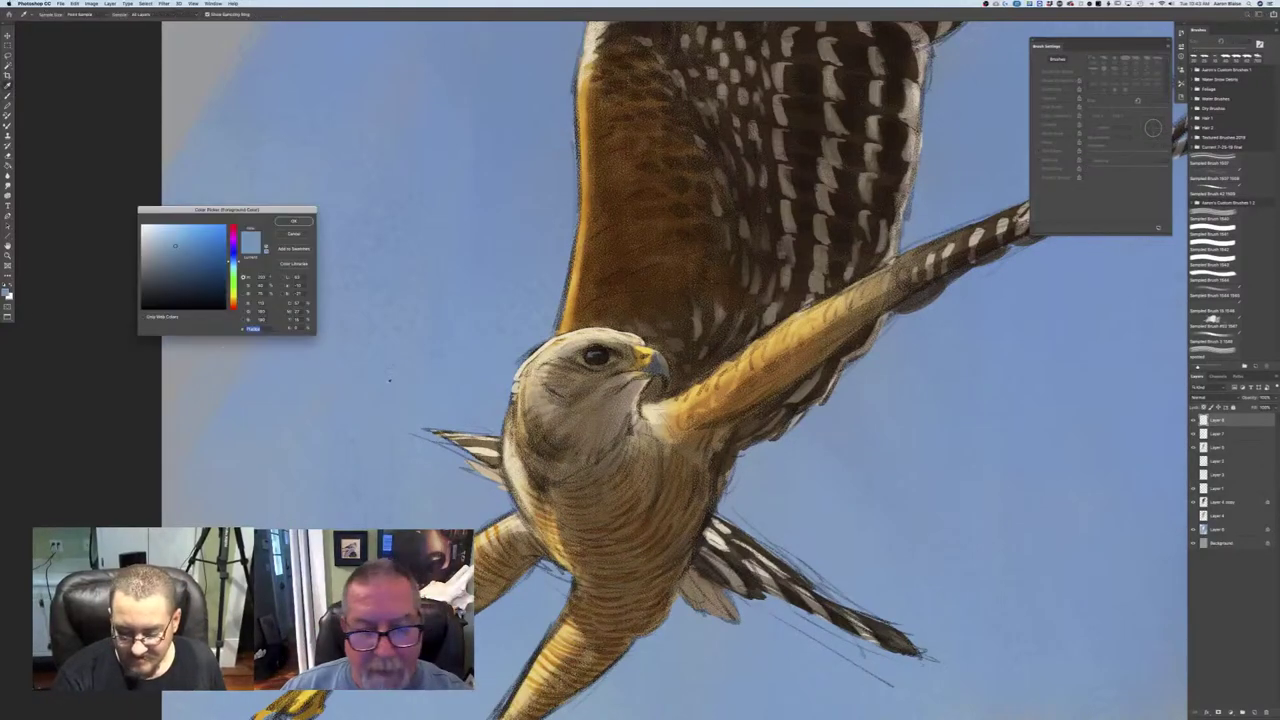
click(580, 374)
click(581, 382)
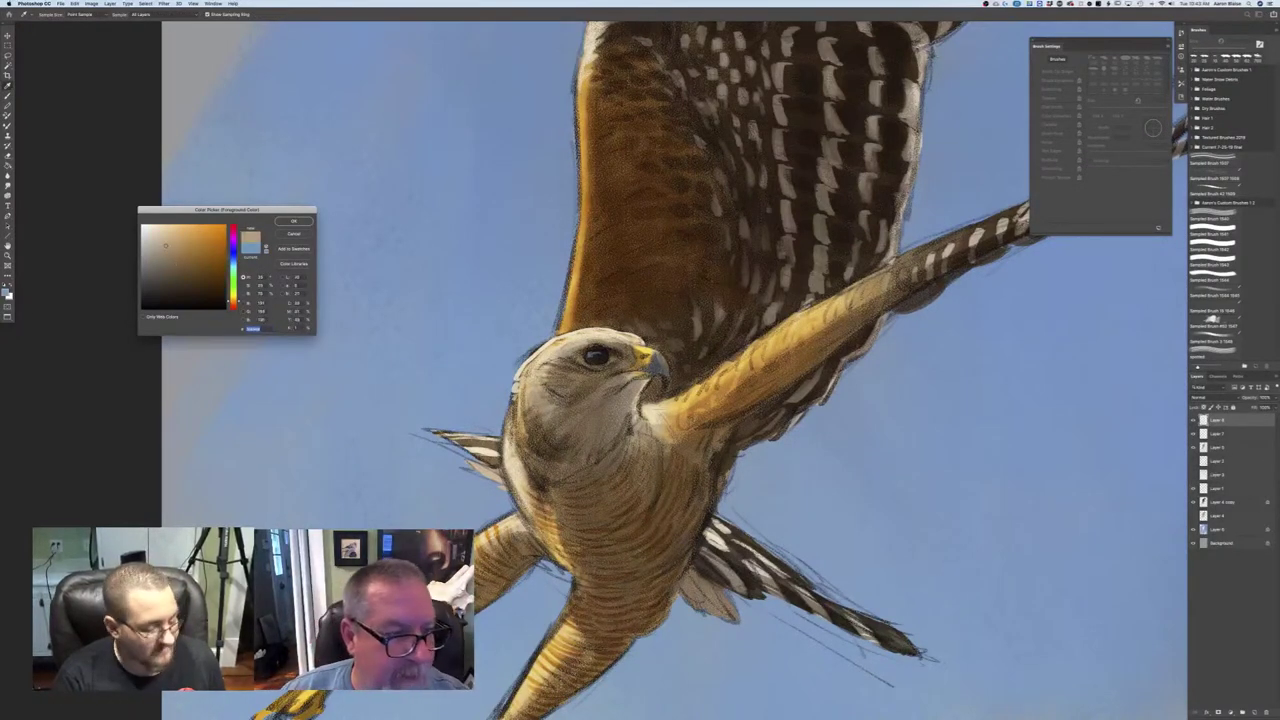
click(292, 221)
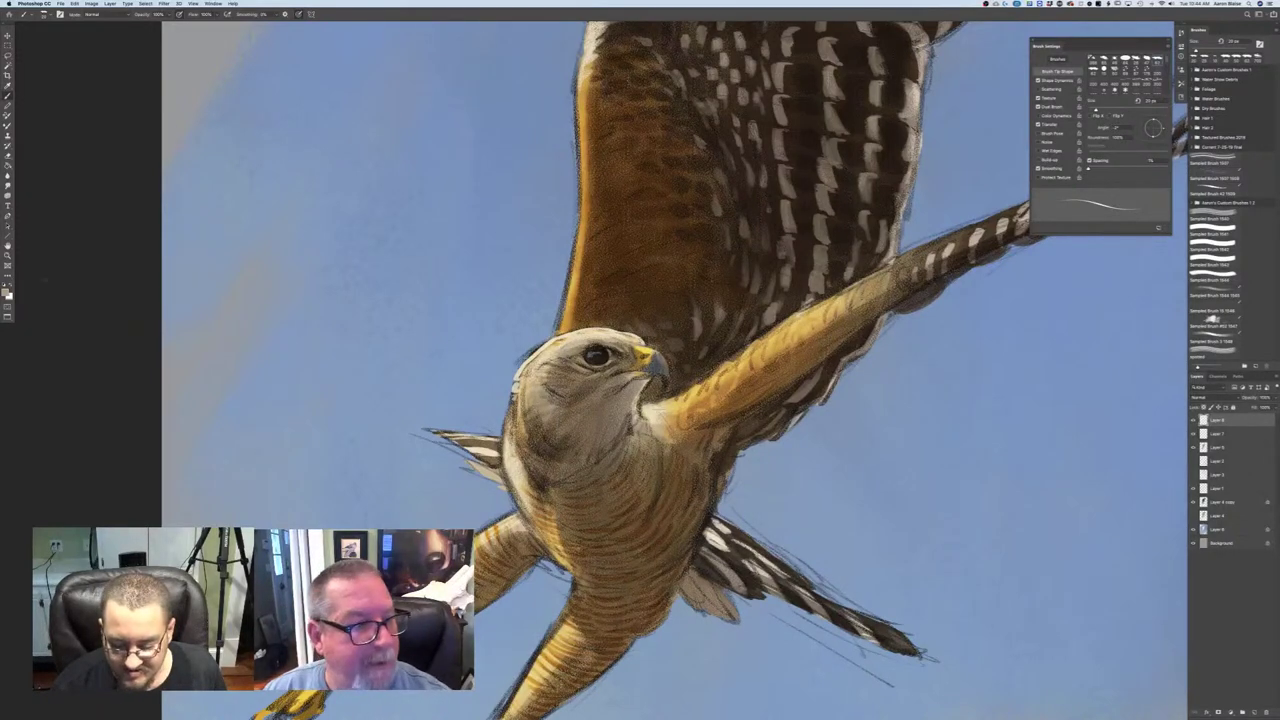
- Set the foreground color to a light grayish blue, reduce the brush to a fine size and paint highlights on the hawk's beak
click(6, 289)
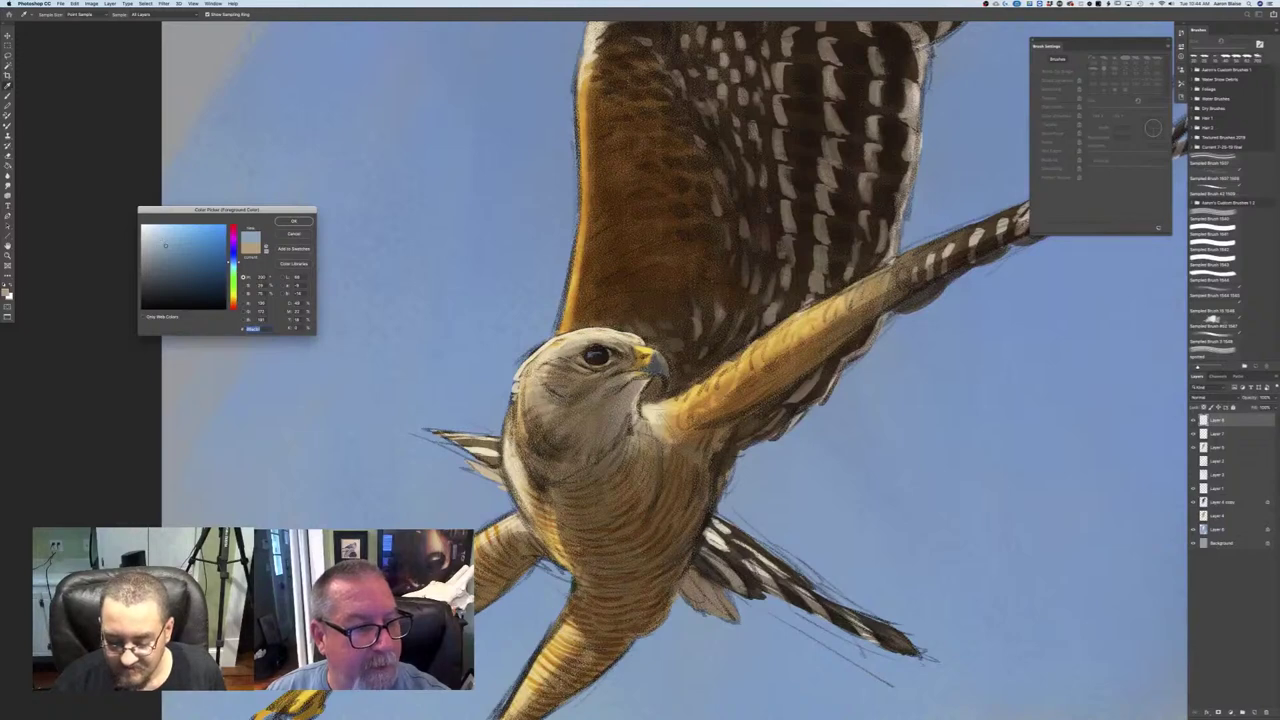
click(157, 241)
click(288, 223)
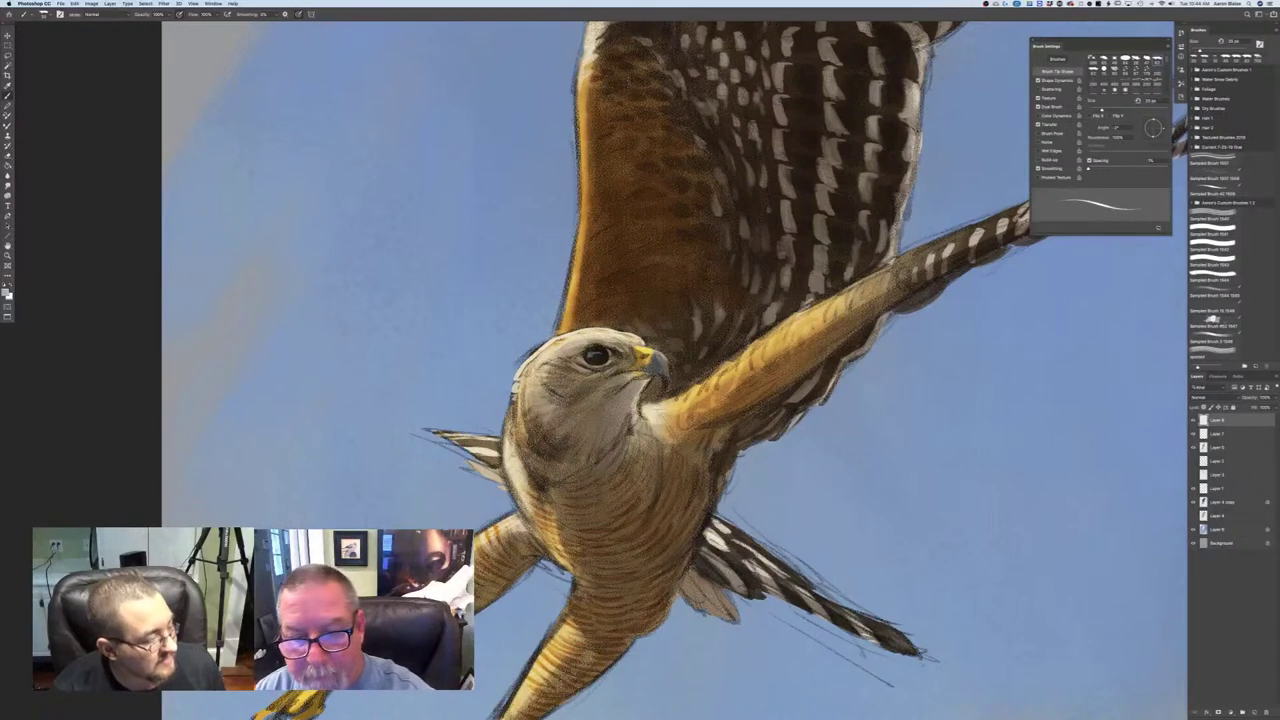
key(bracketleft)
key(bracketleft)
key(bracketleft)
key(bracketleft)
key(bracketleft)
key(bracketleft)
key(bracketleft)
key(bracketleft)
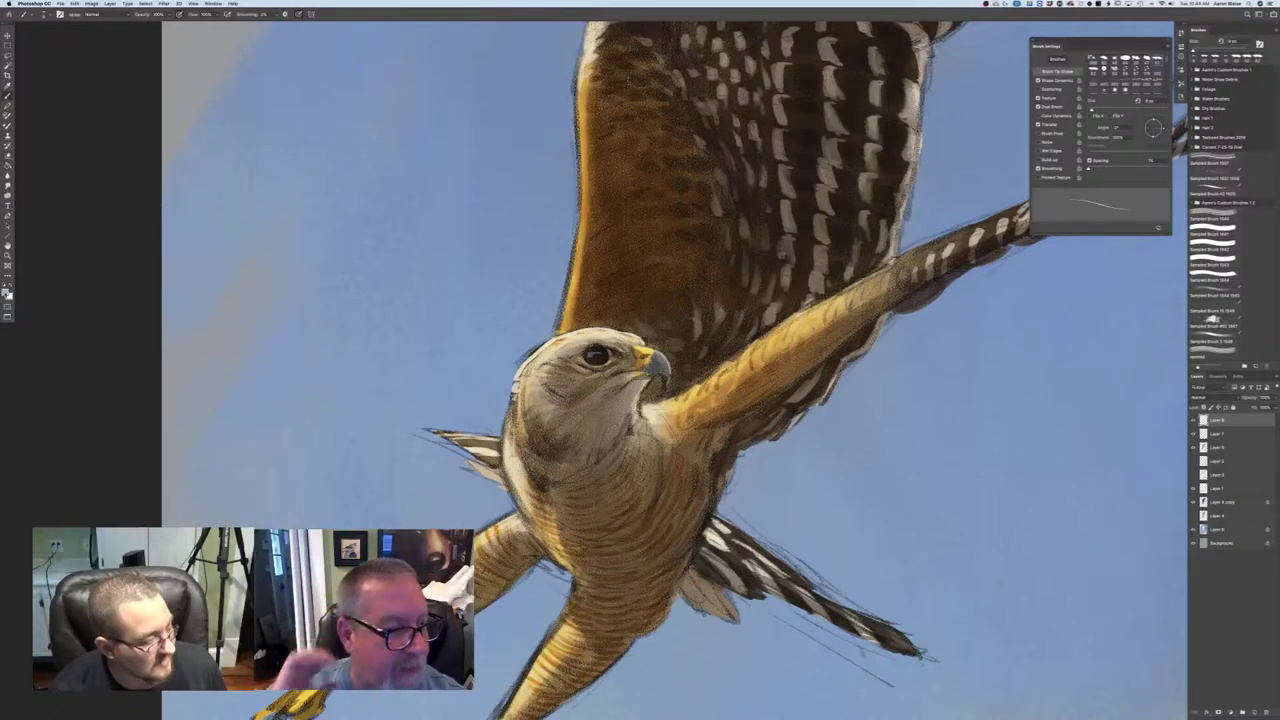
- Pick a bright yellow followed by a darker golden ochre and refine the yellow cere and mouth line at the beak's base
click(7, 291)
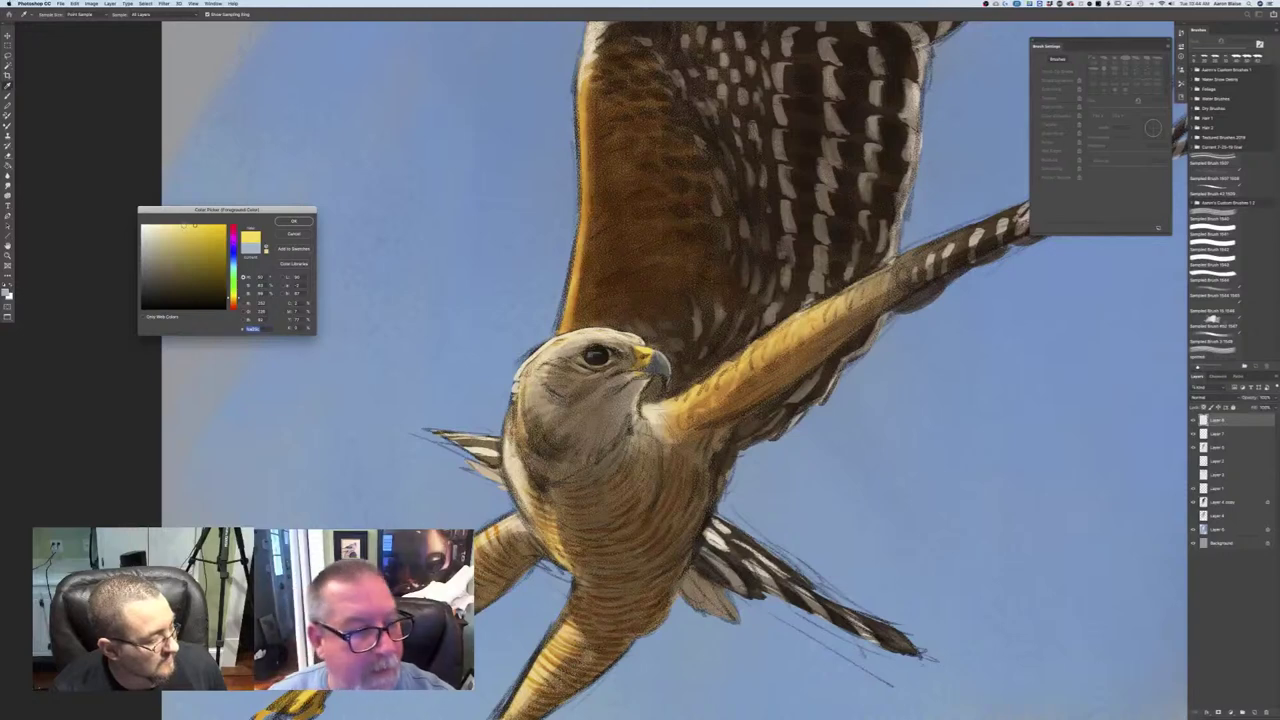
click(294, 221)
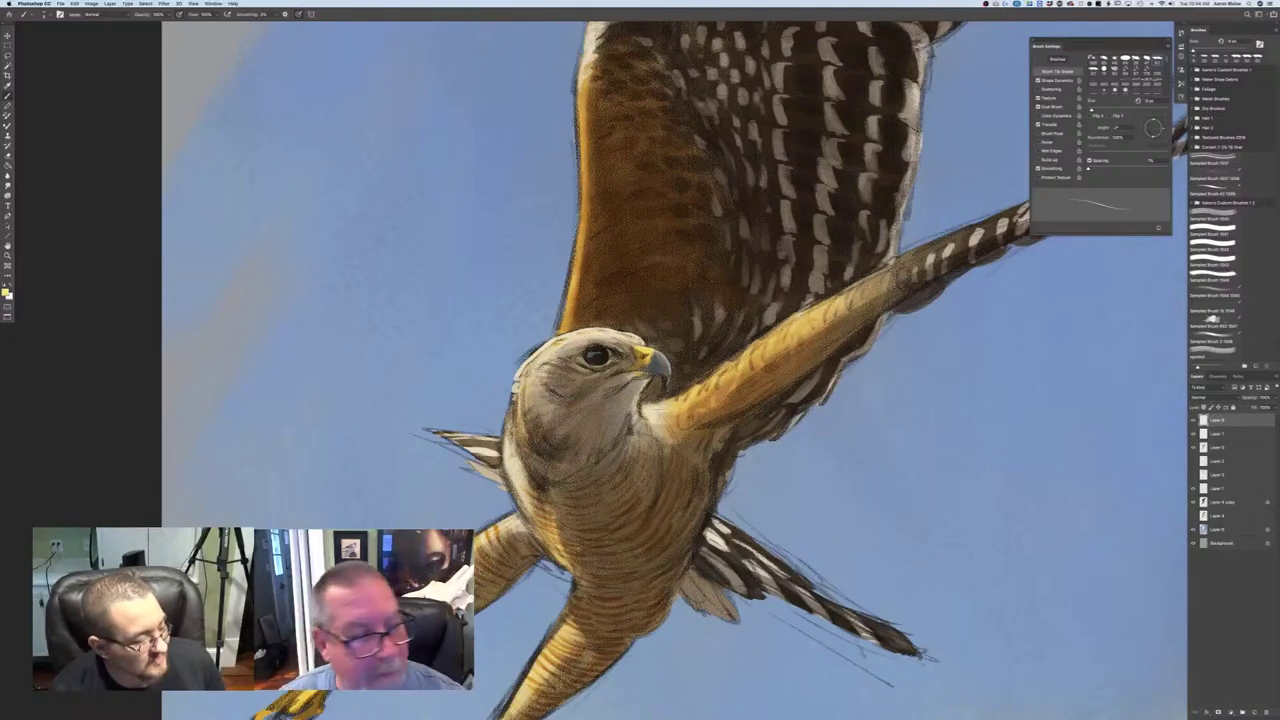
click(5, 292)
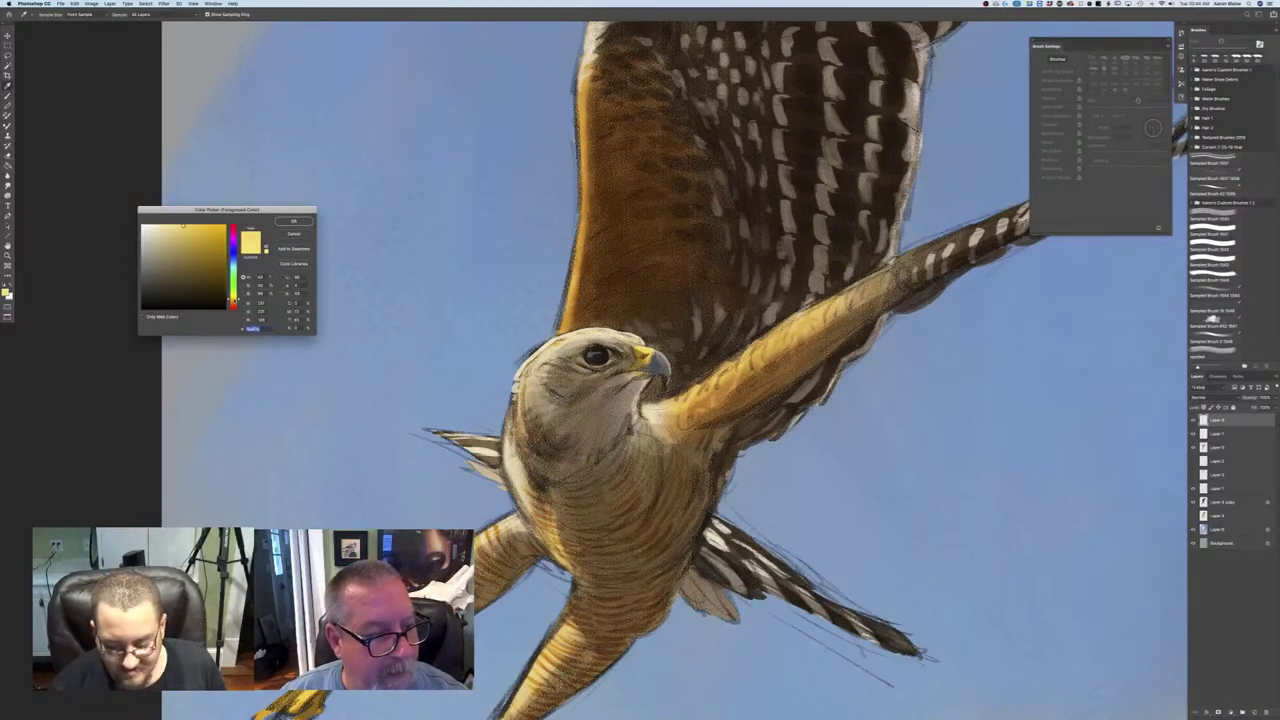
click(211, 248)
click(293, 221)
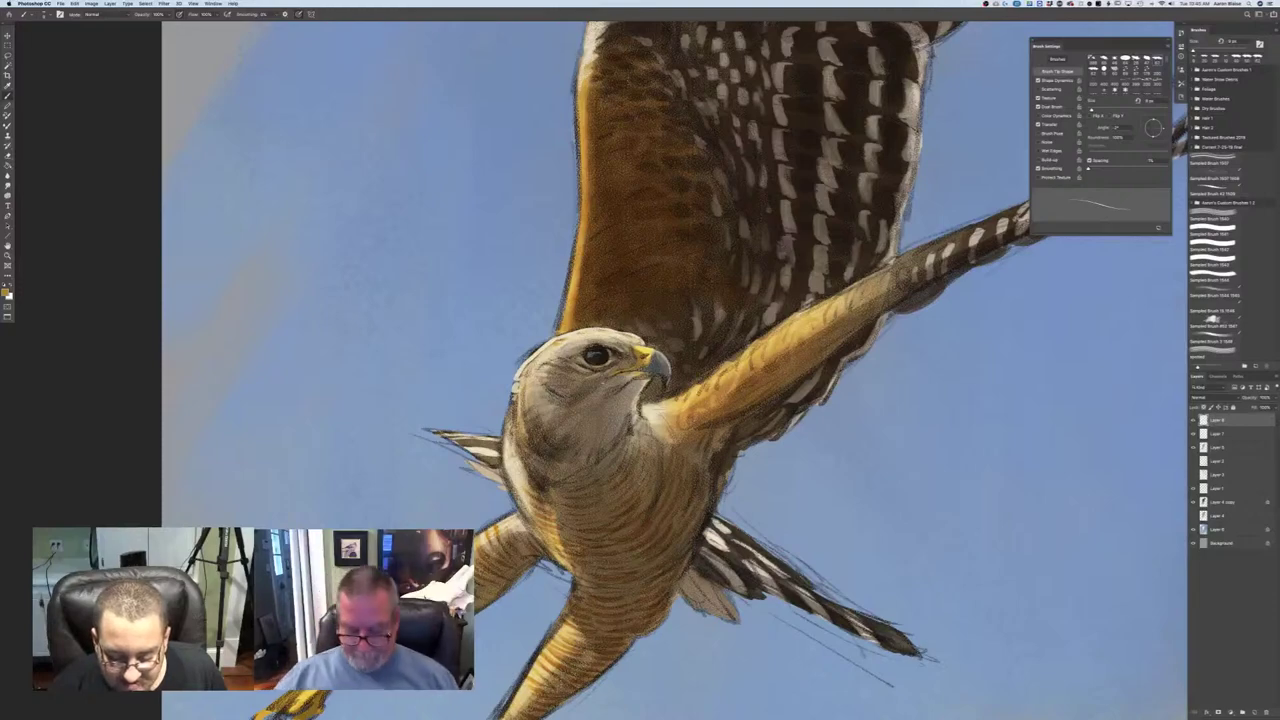
- Set the foreground color to a near-black navy based on the beak's gray-blue and darken the hooked tip and underside of the beak
key(super+0)
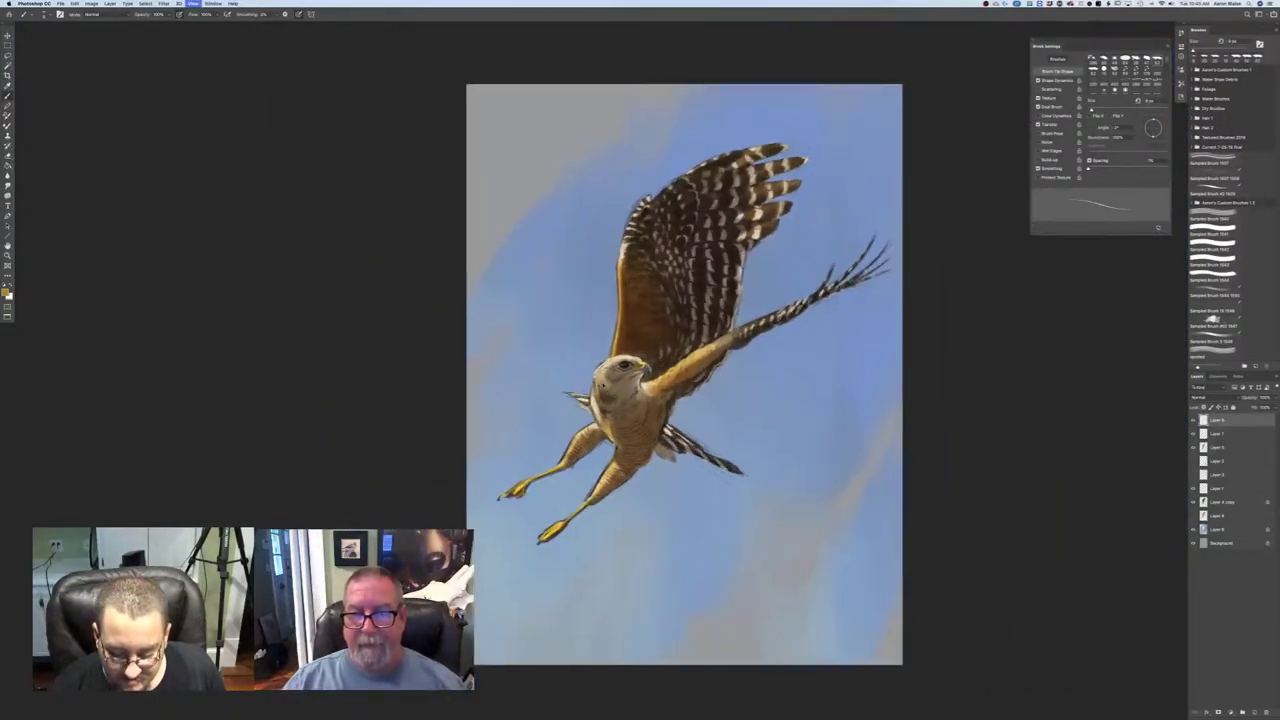
key(super+plus)
key(super+plus)
key(super+plus)
key(super+0)
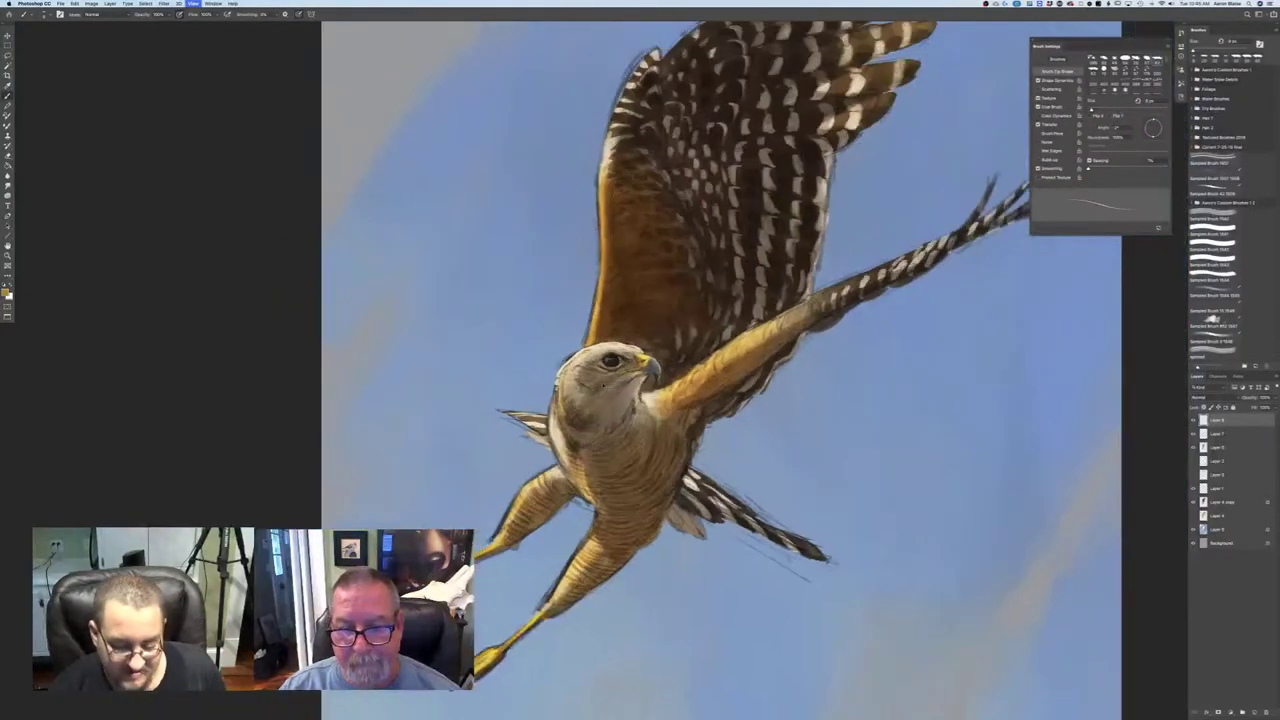
key(super+1)
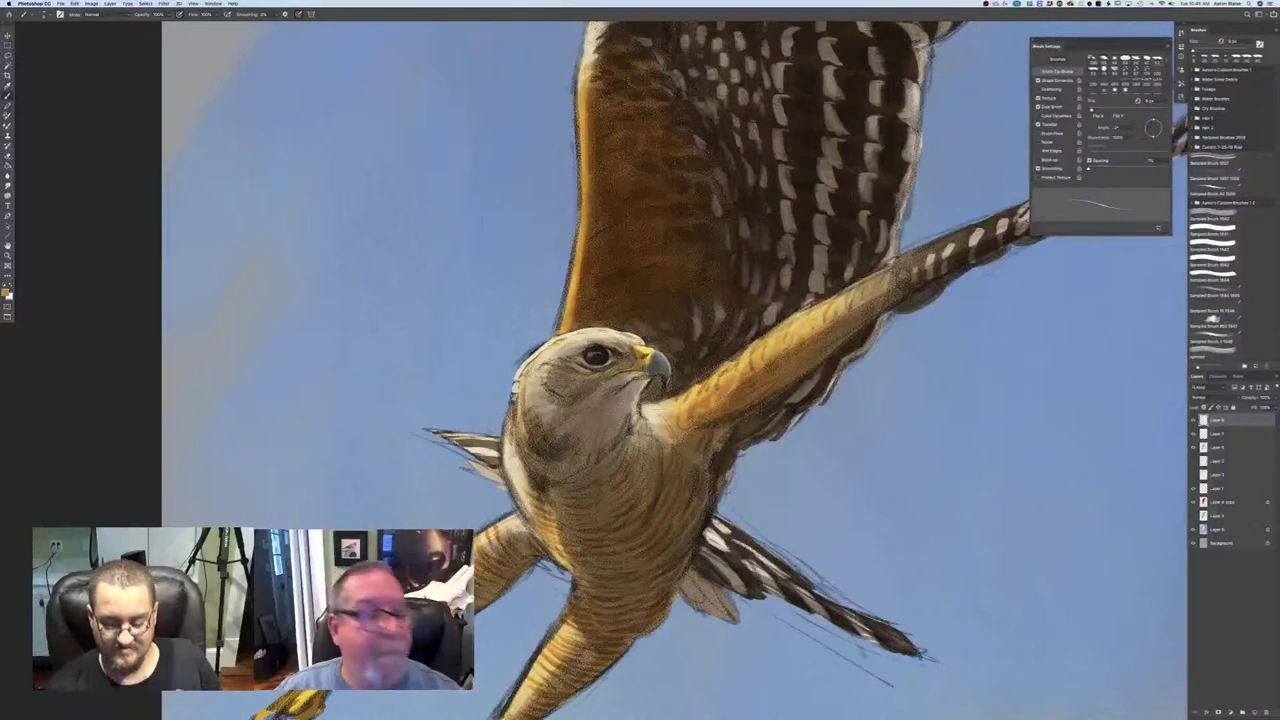
click(5, 292)
click(660, 368)
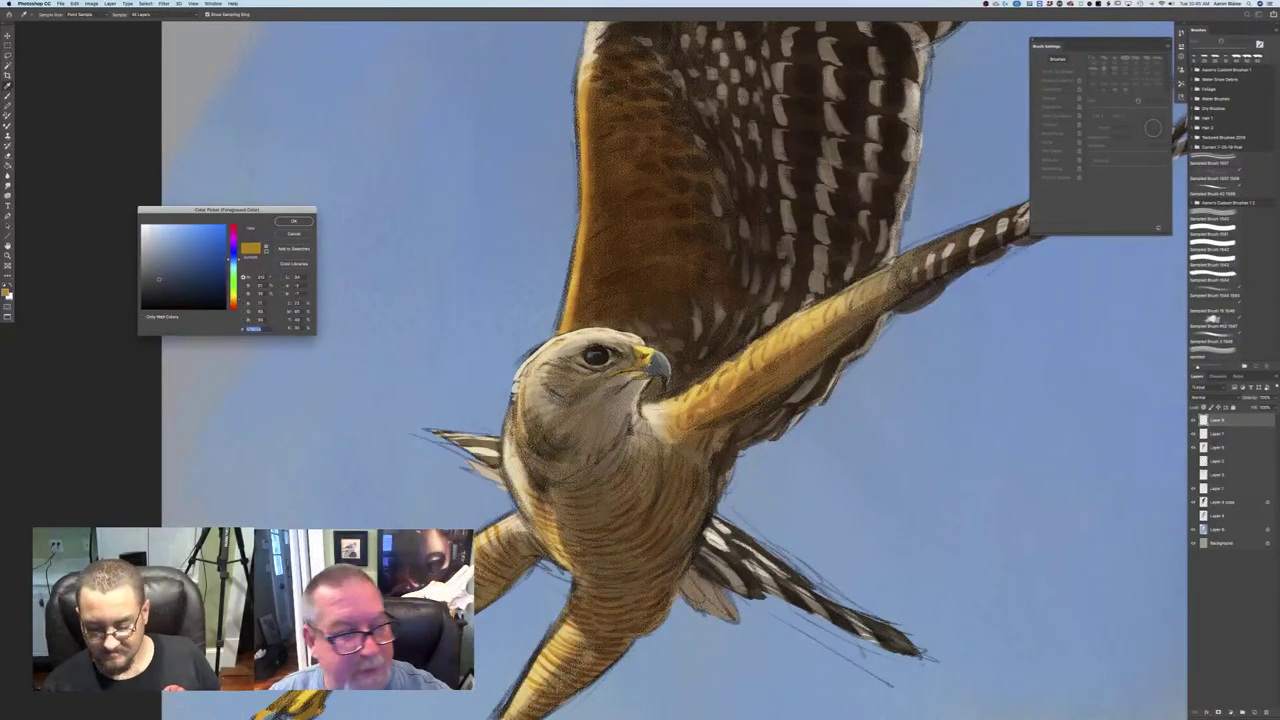
click(163, 296)
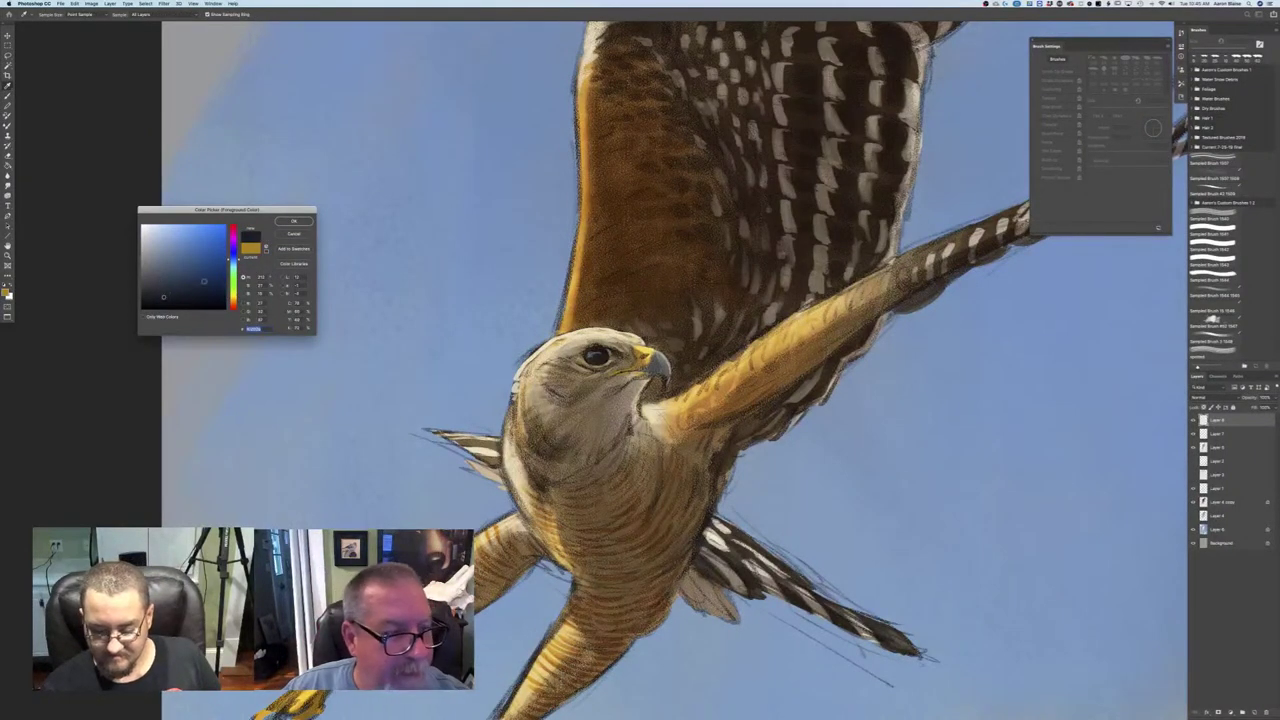
click(290, 222)
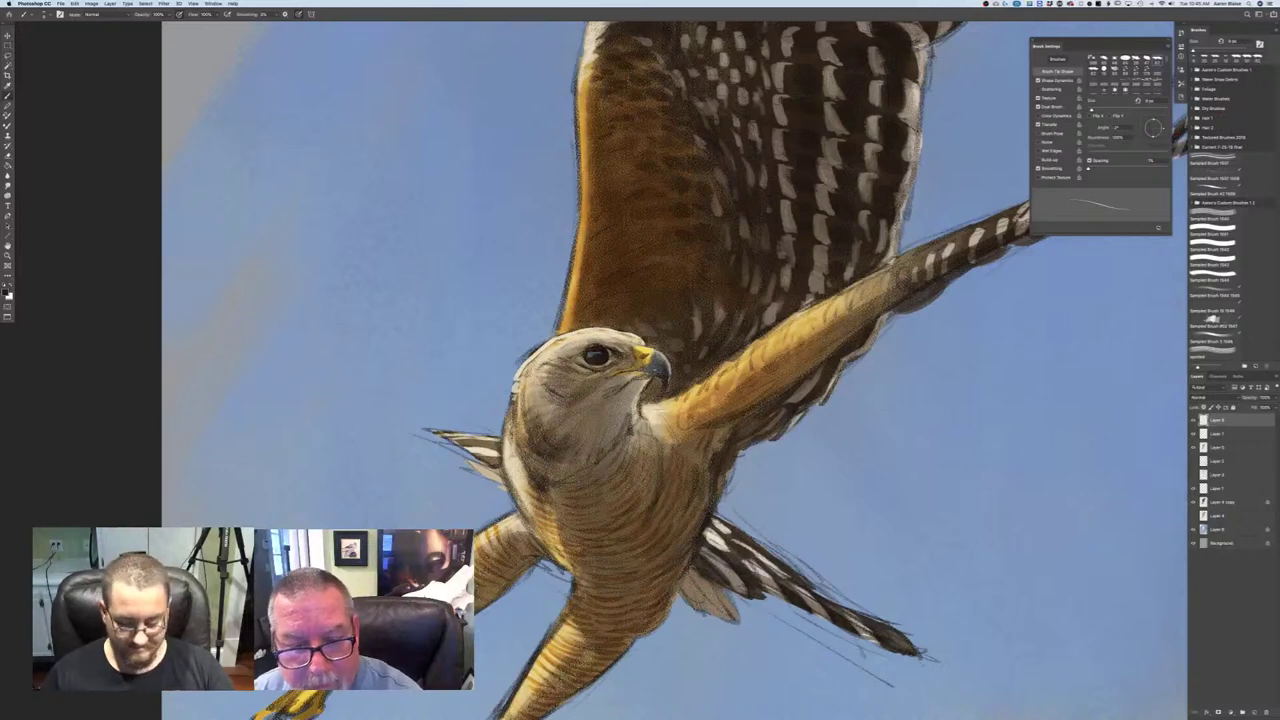
click(6, 287)
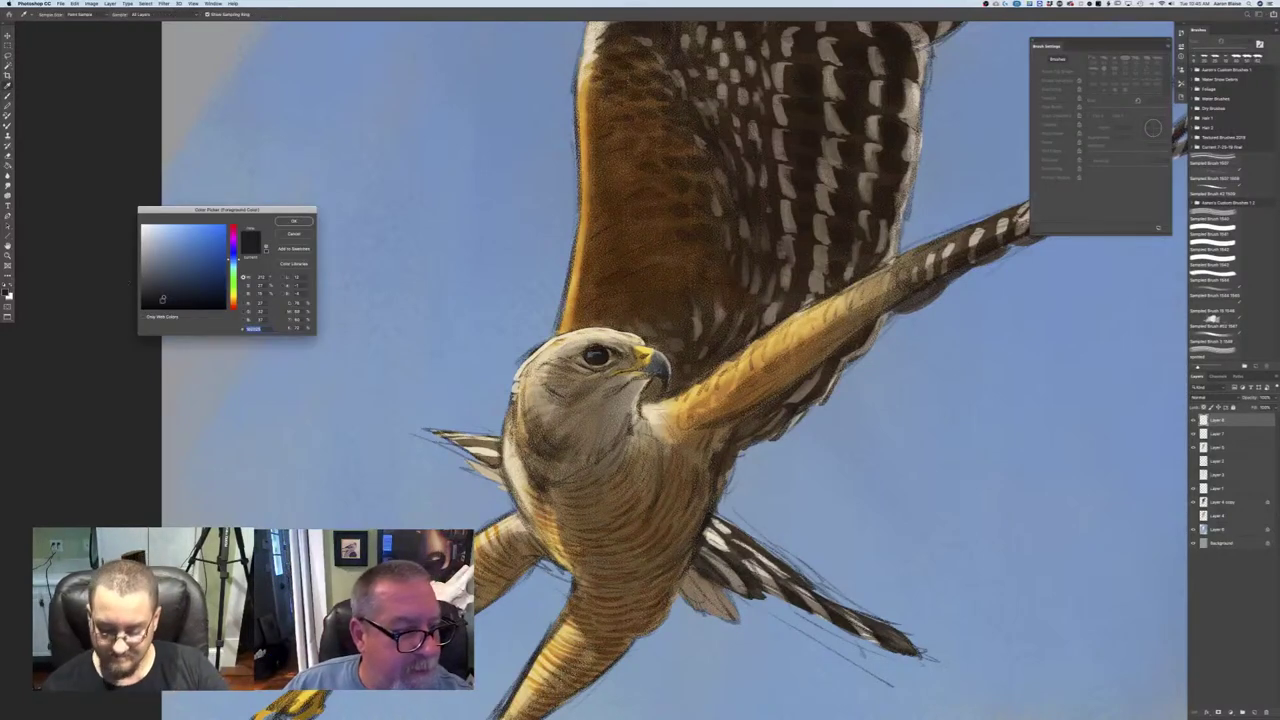
key(Return)
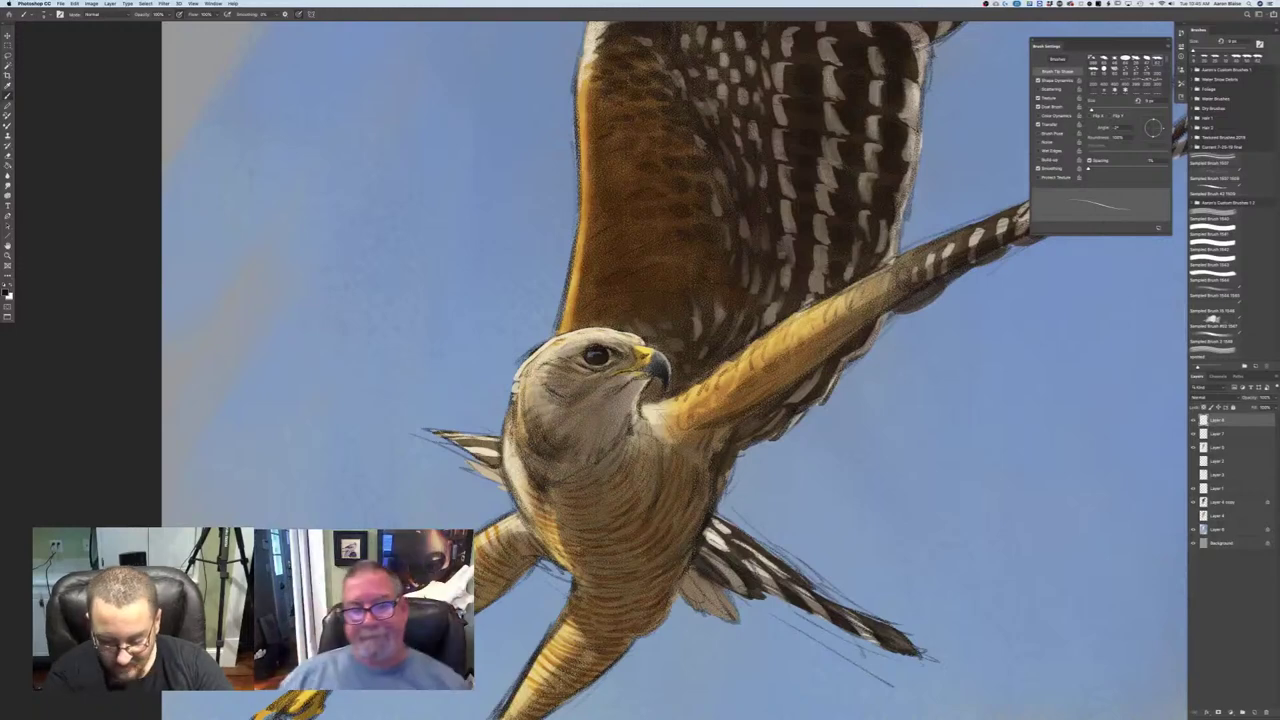
- Sample a light beige from the throat, shift it to a darker taupe and paint small feather strokes on the throat and cheek
click(7, 289)
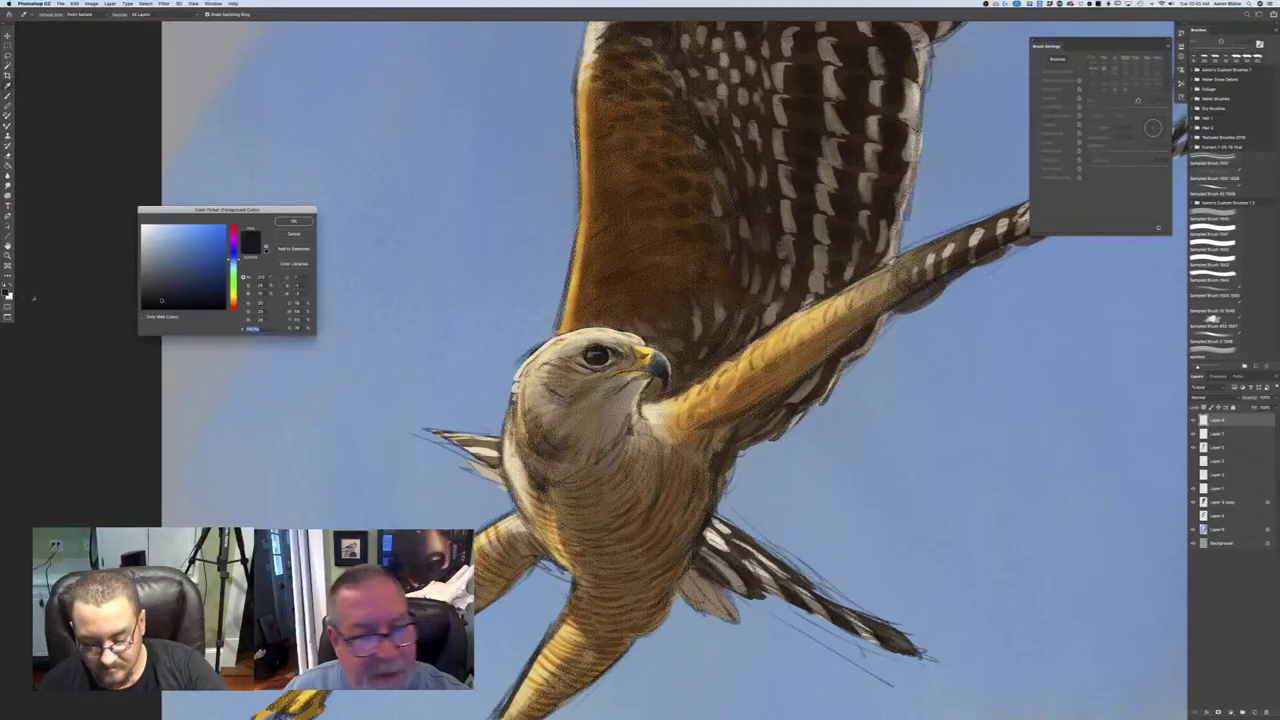
click(648, 410)
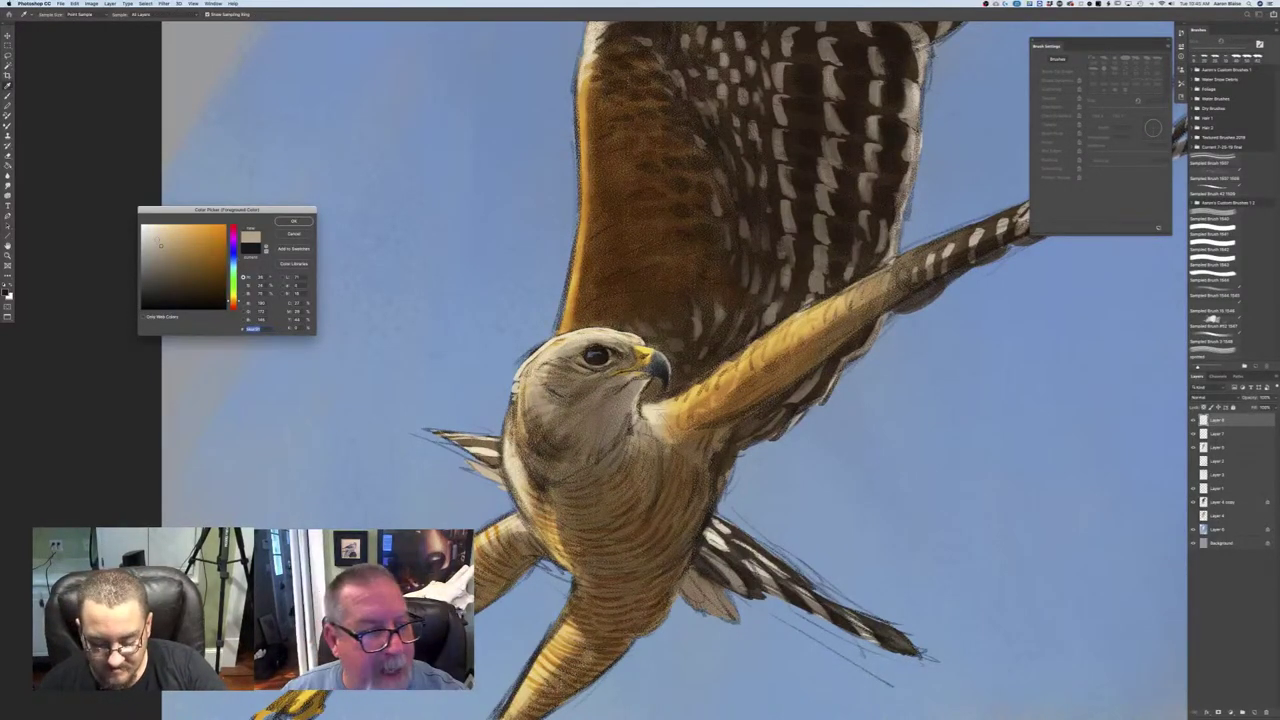
click(652, 413)
key(Return)
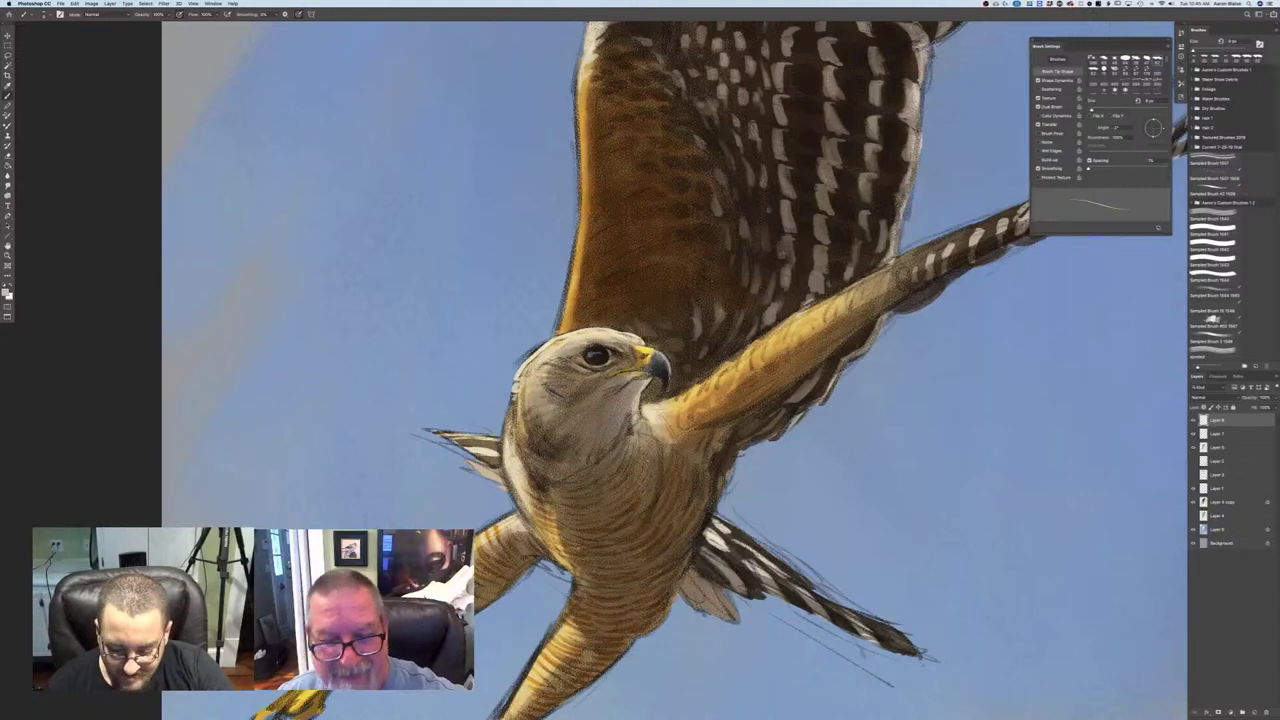
click(5, 292)
click(234, 302)
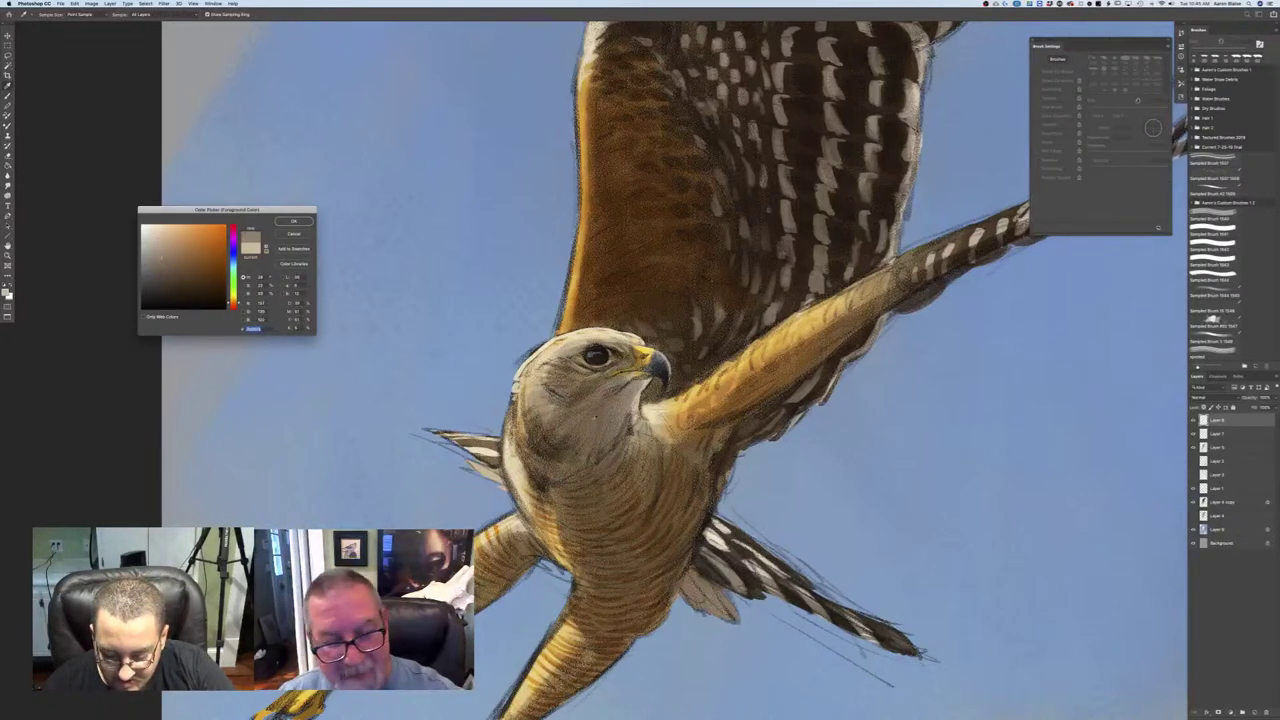
click(160, 257)
key(Return)
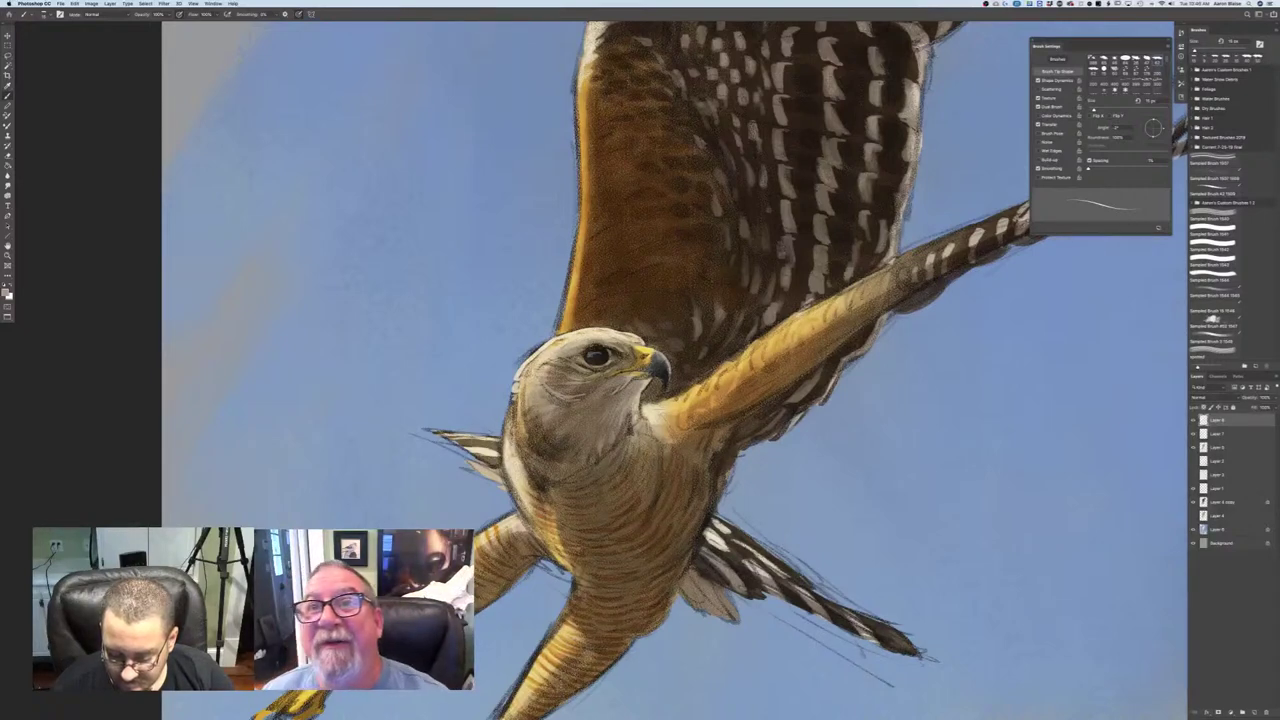
- Set the foreground color to a very pale cream and paint light feather strokes on the hawk's cheek, nape and outer neck edge
click(5, 292)
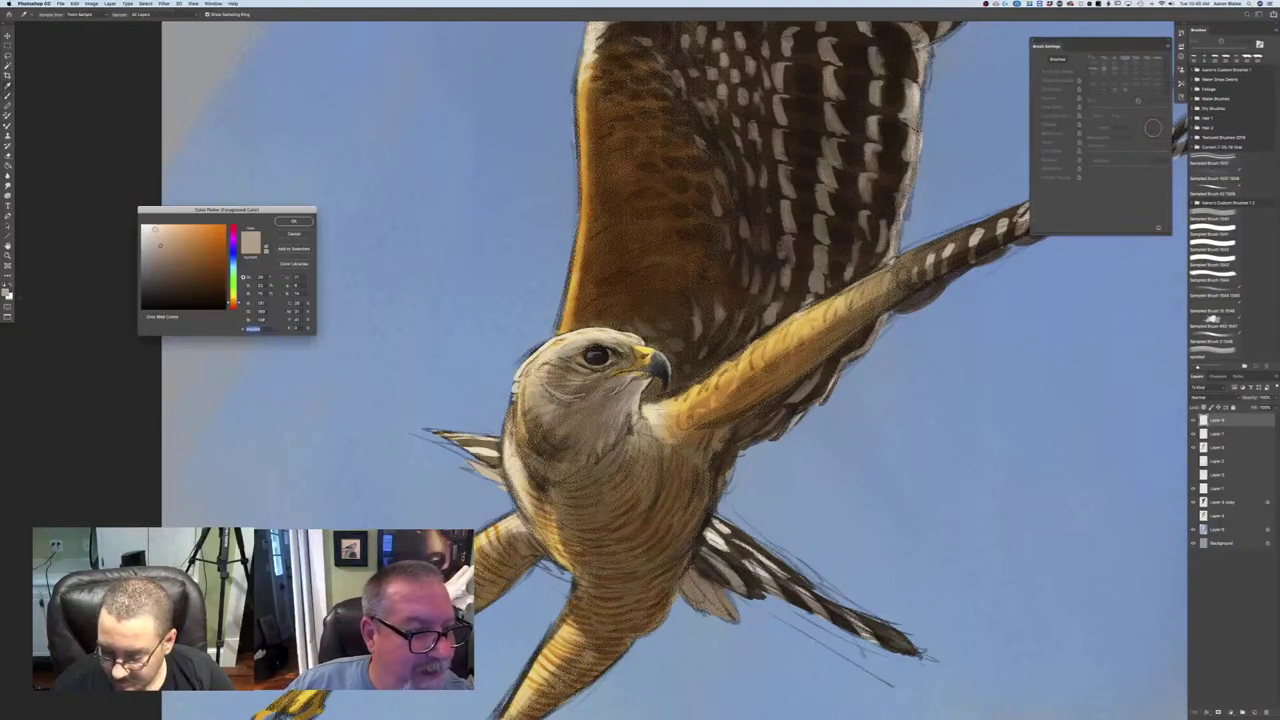
click(155, 229)
click(234, 300)
key(Return)
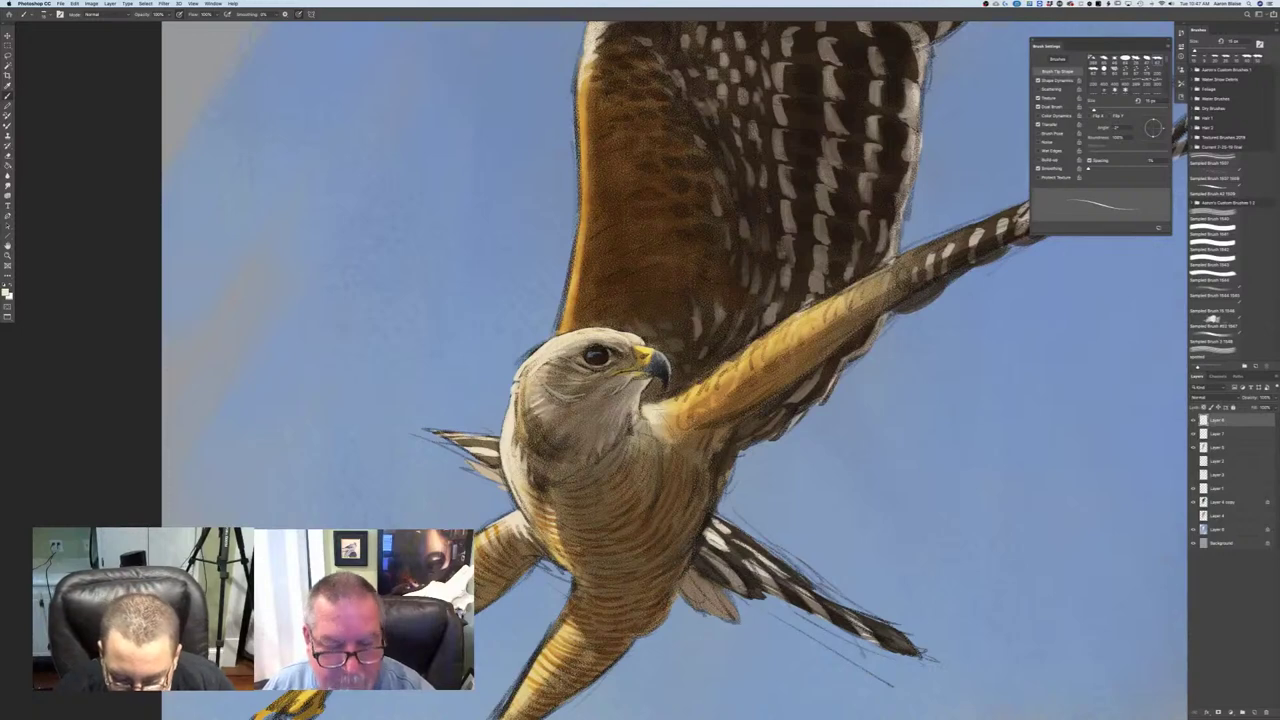
- Set the foreground color to a pale warm yellow and paint a thin highlight along the raised wing's leading edge above the head
key(super+minus)
key(super+minus)
key(super+minus)
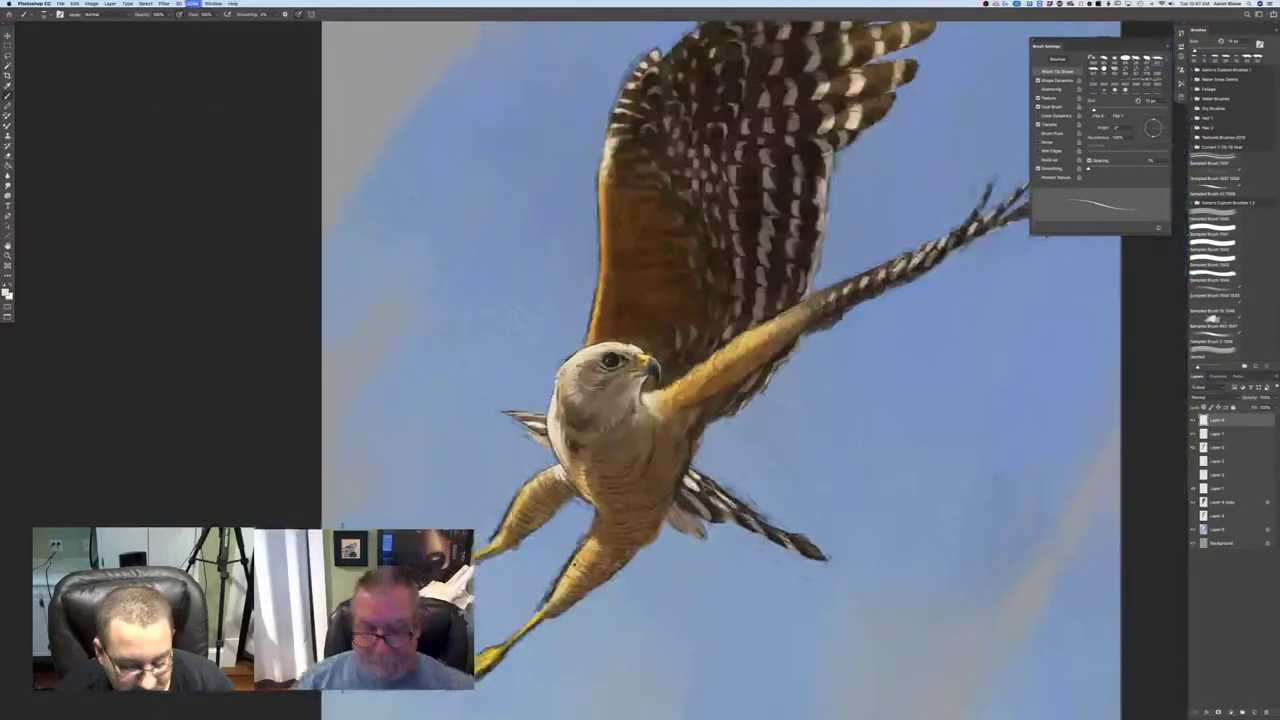
key(super+equal)
key(super+equal)
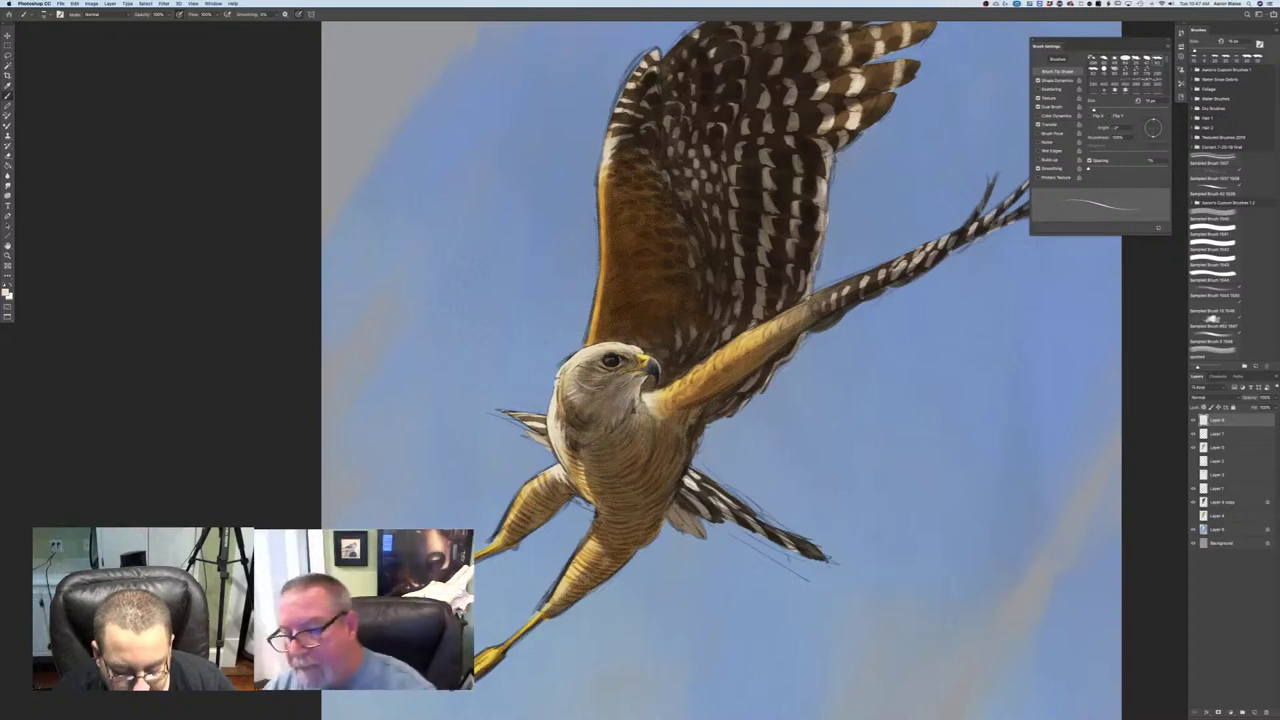
click(7, 289)
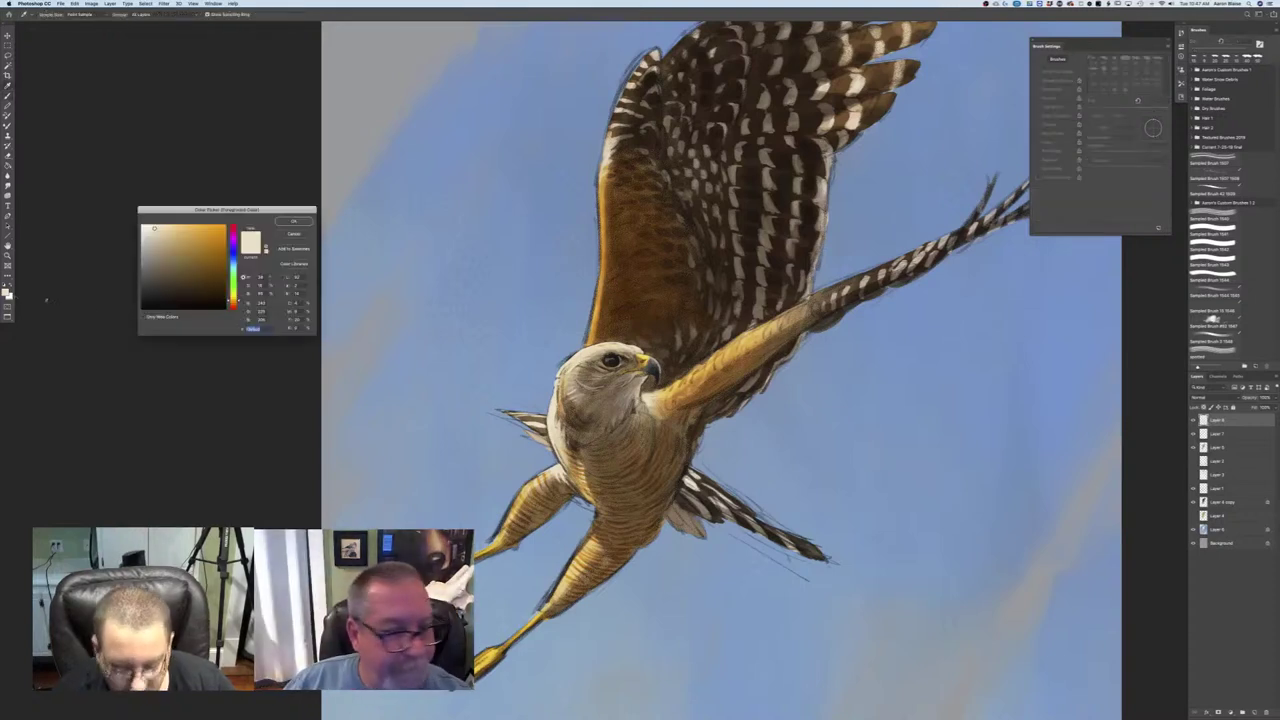
click(197, 232)
click(234, 298)
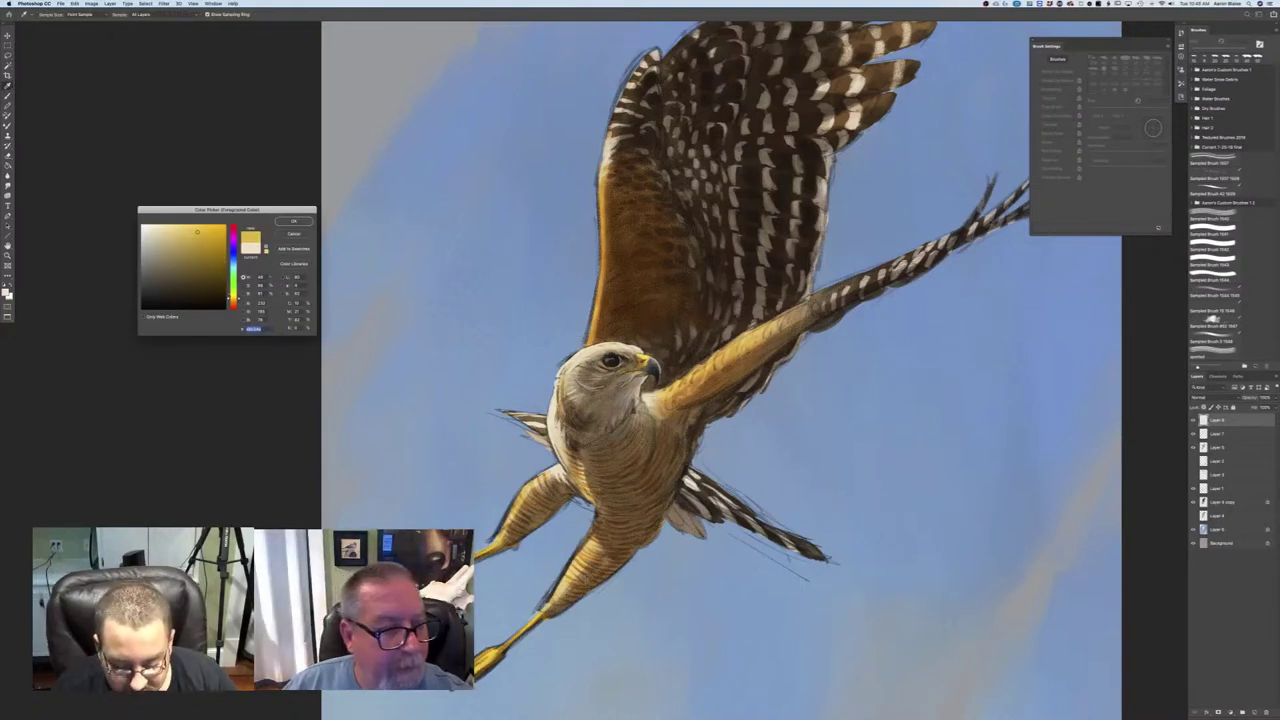
click(178, 226)
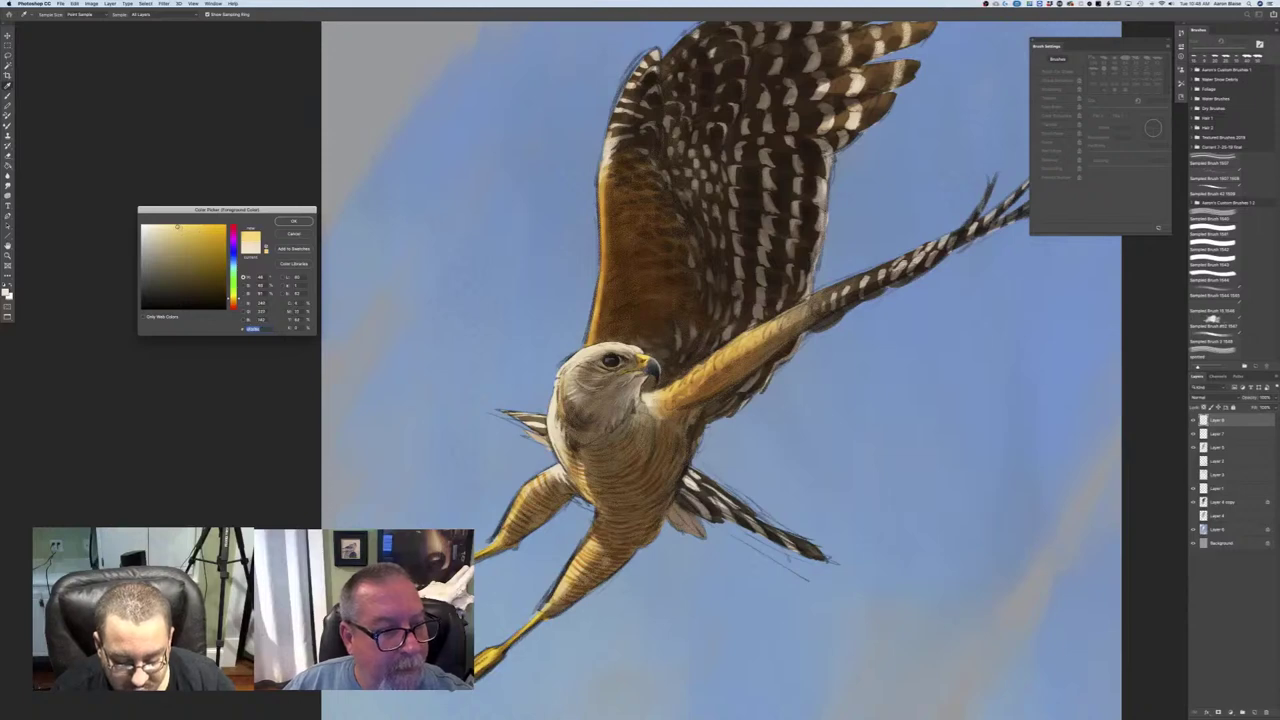
key(Return)
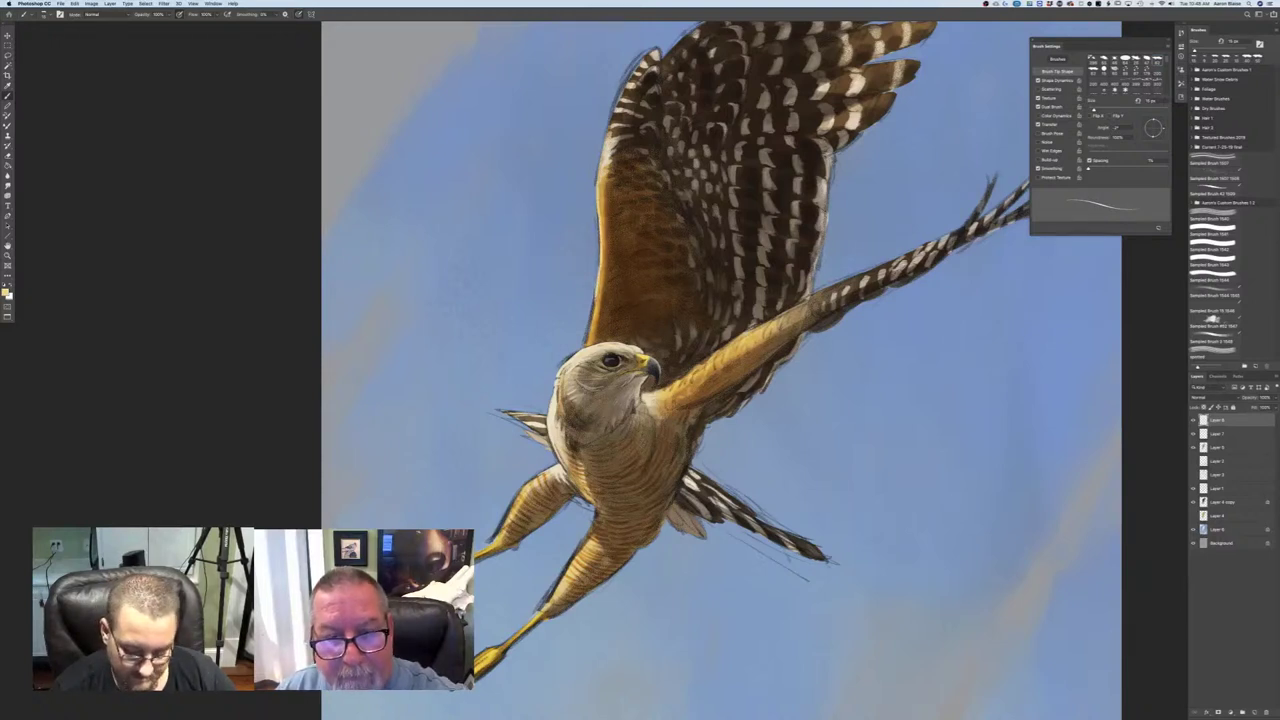
drag(597, 297, 586, 341)
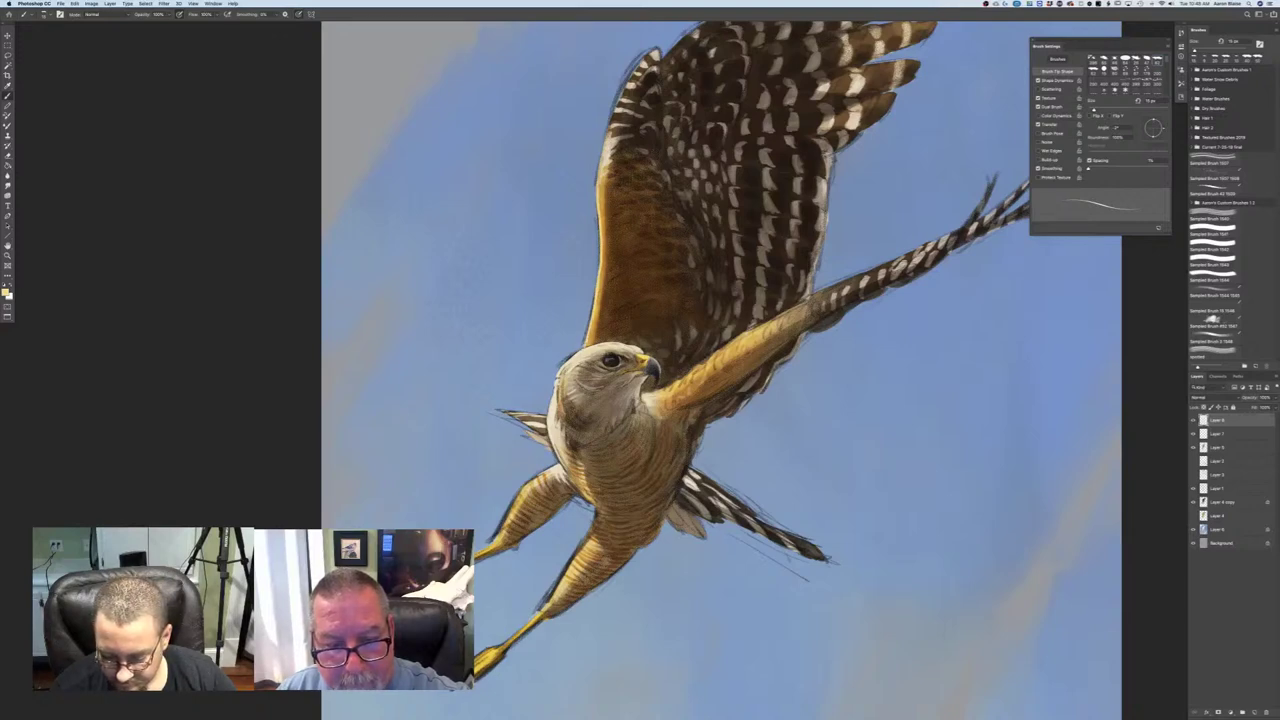
key(super+0)
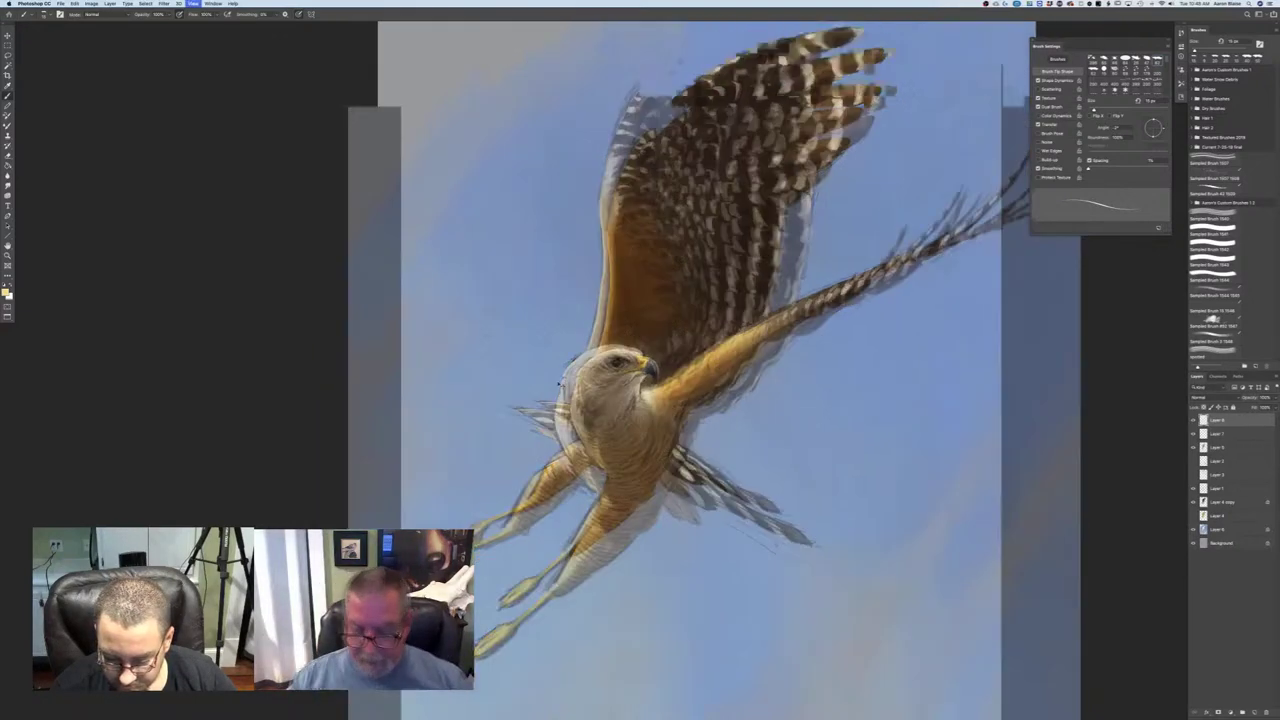
key(super+equal)
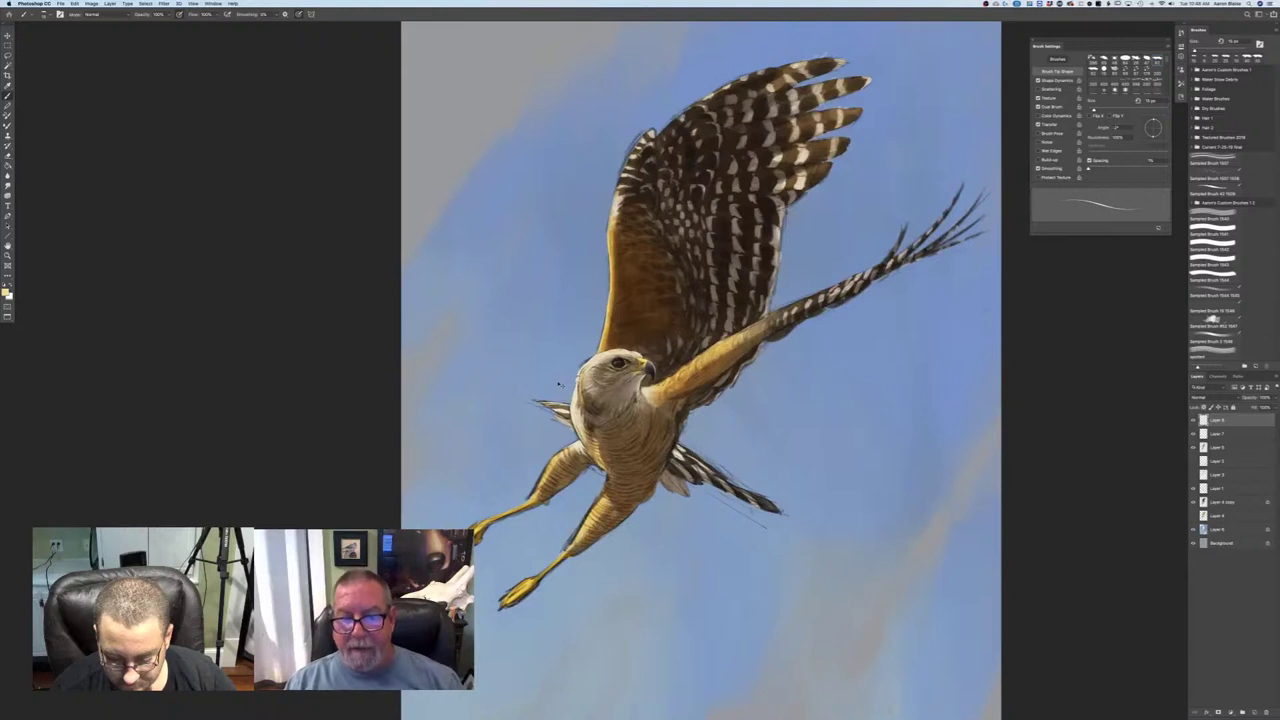
key(super+equal)
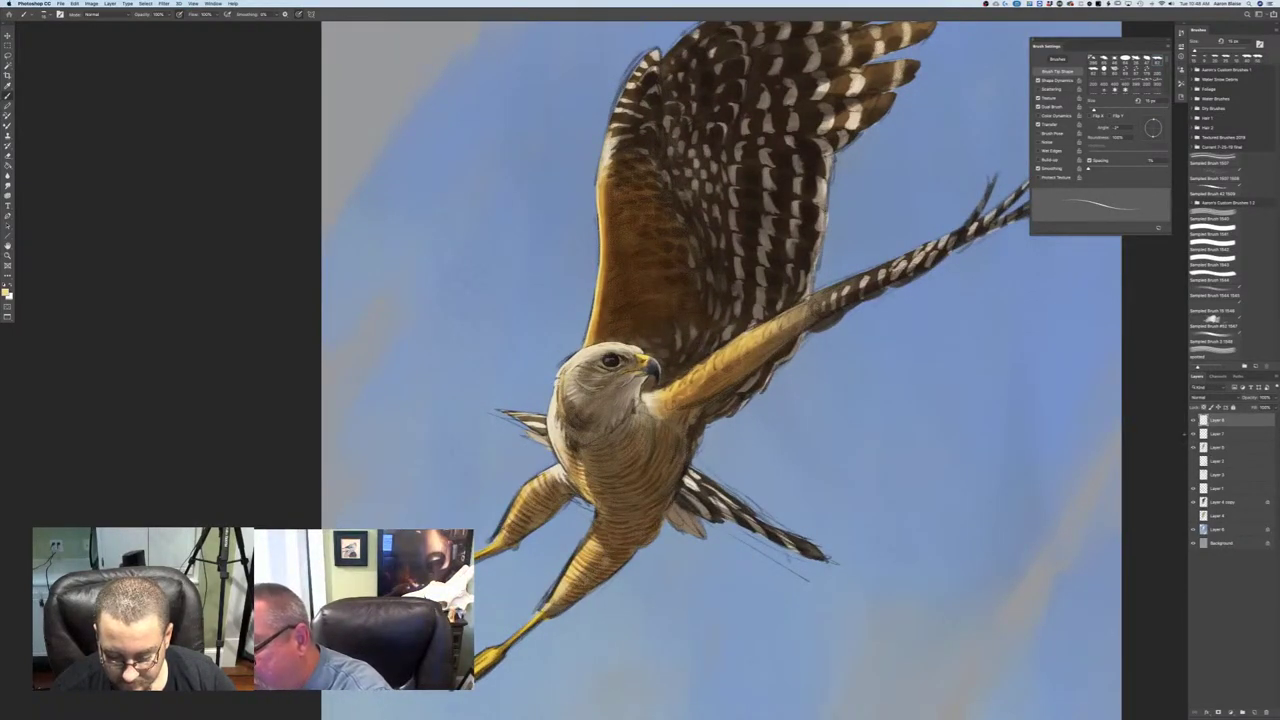
- Make Layer 1 active and stroke along the raised wing's leading edge from the hawk's nape upward
click(1216, 489)
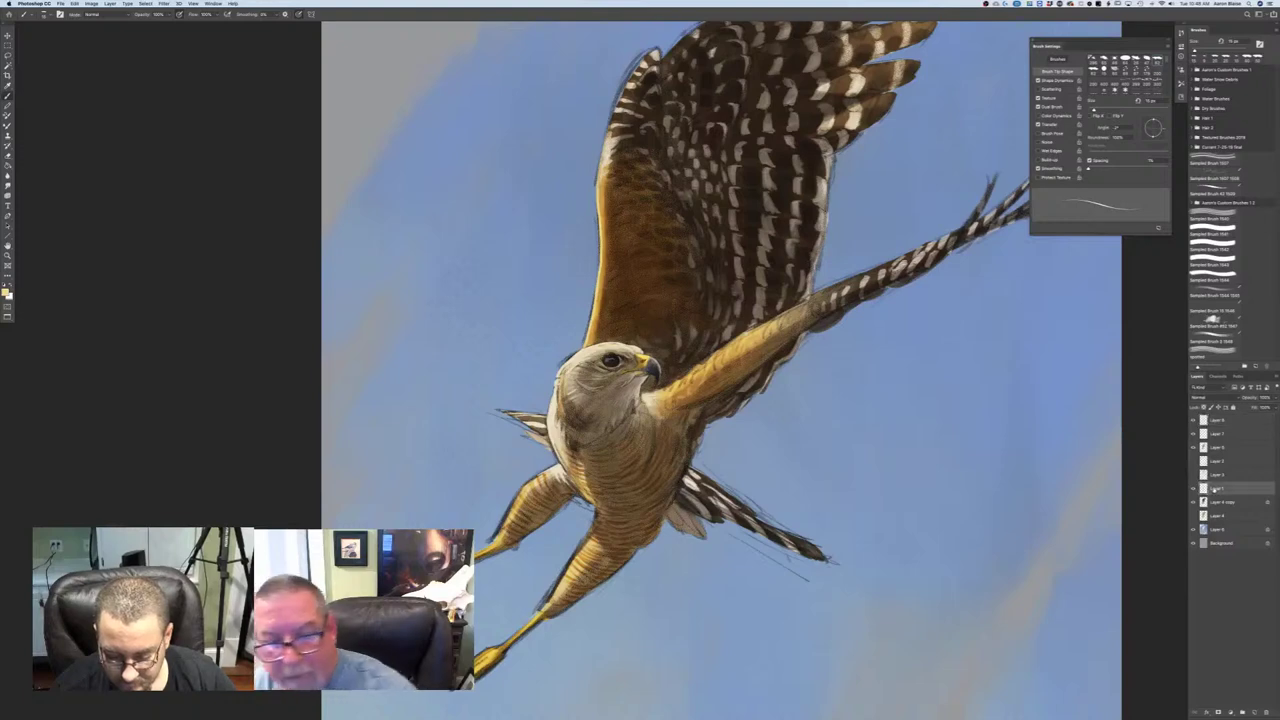
drag(557, 360, 593, 295)
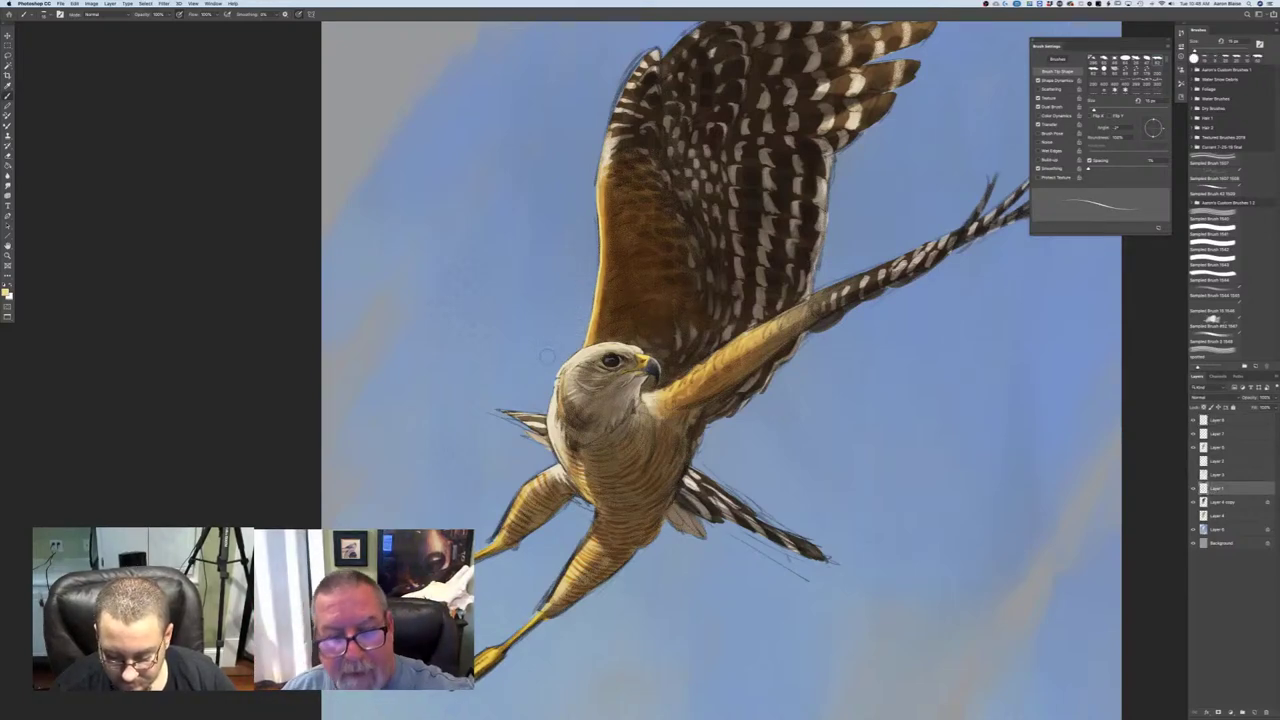
key(super+minus)
key(super+minus)
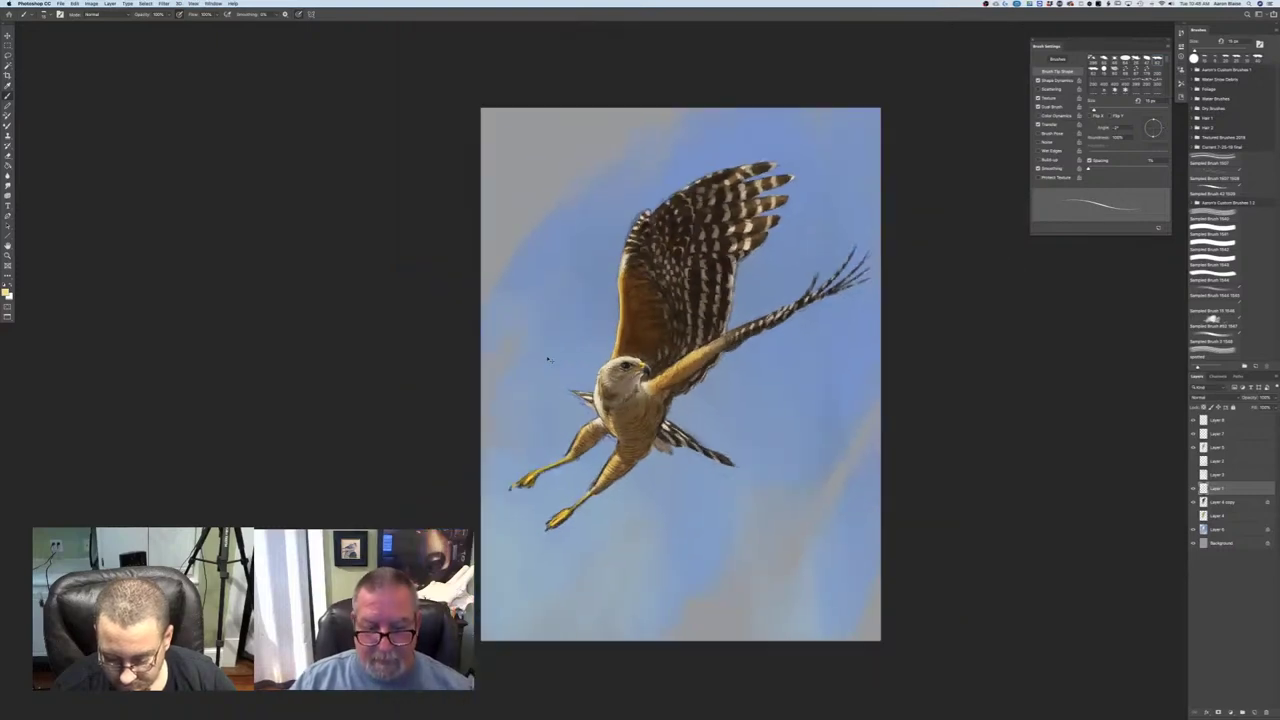
key(ctrl+plus)
key(ctrl+plus)
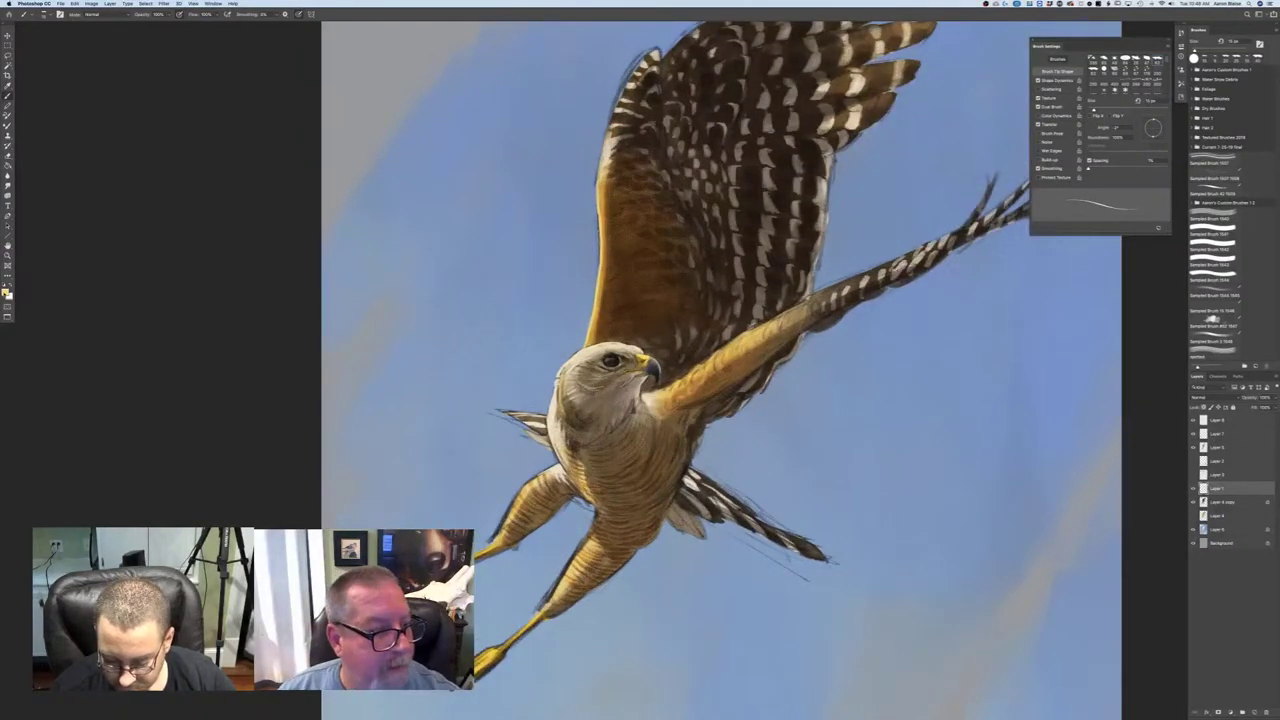
- Shift the foreground color from pale yellow to a light orange and enlarge the brush
click(6, 289)
click(193, 226)
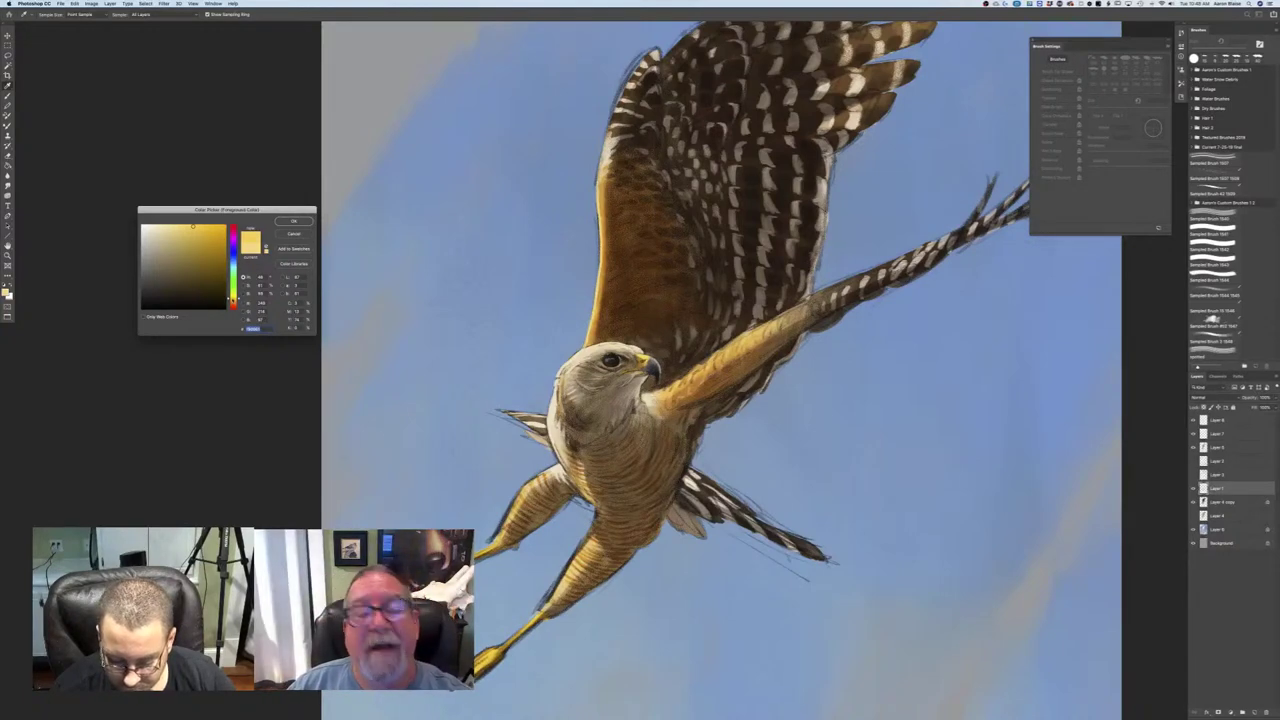
drag(234, 300, 234, 303)
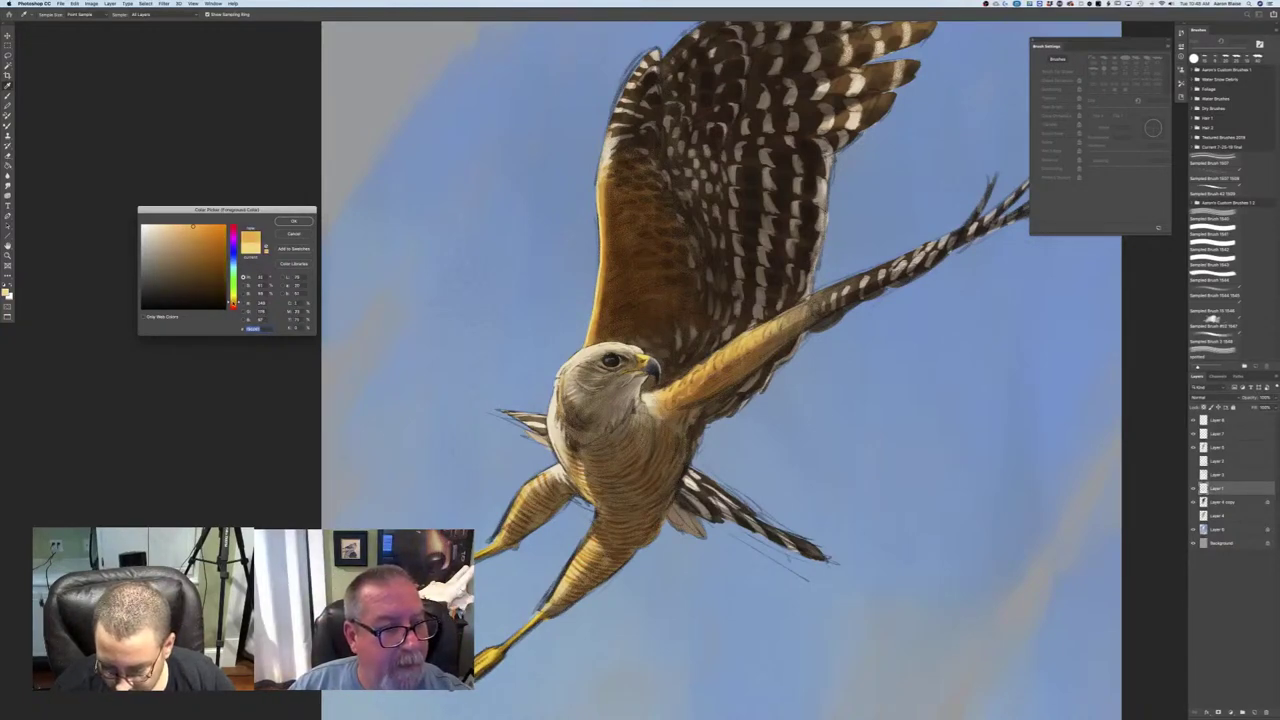
key(Return)
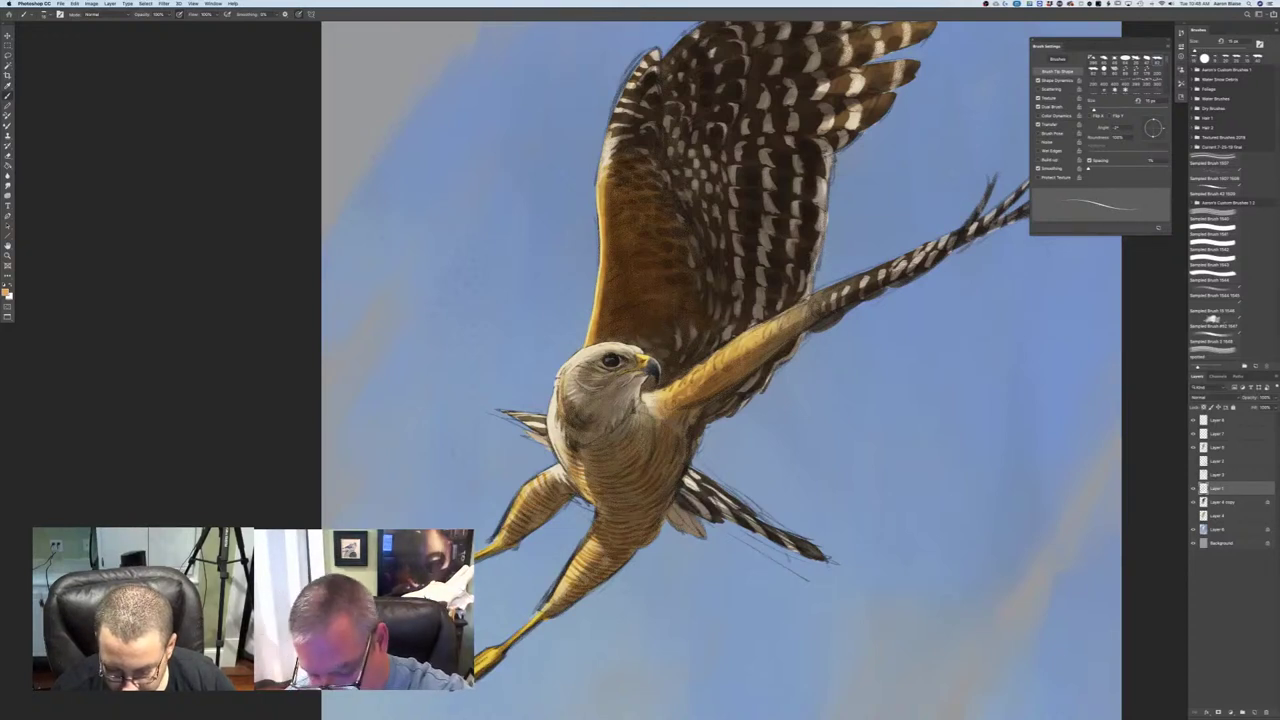
key(])
key(])
key(])
key(])
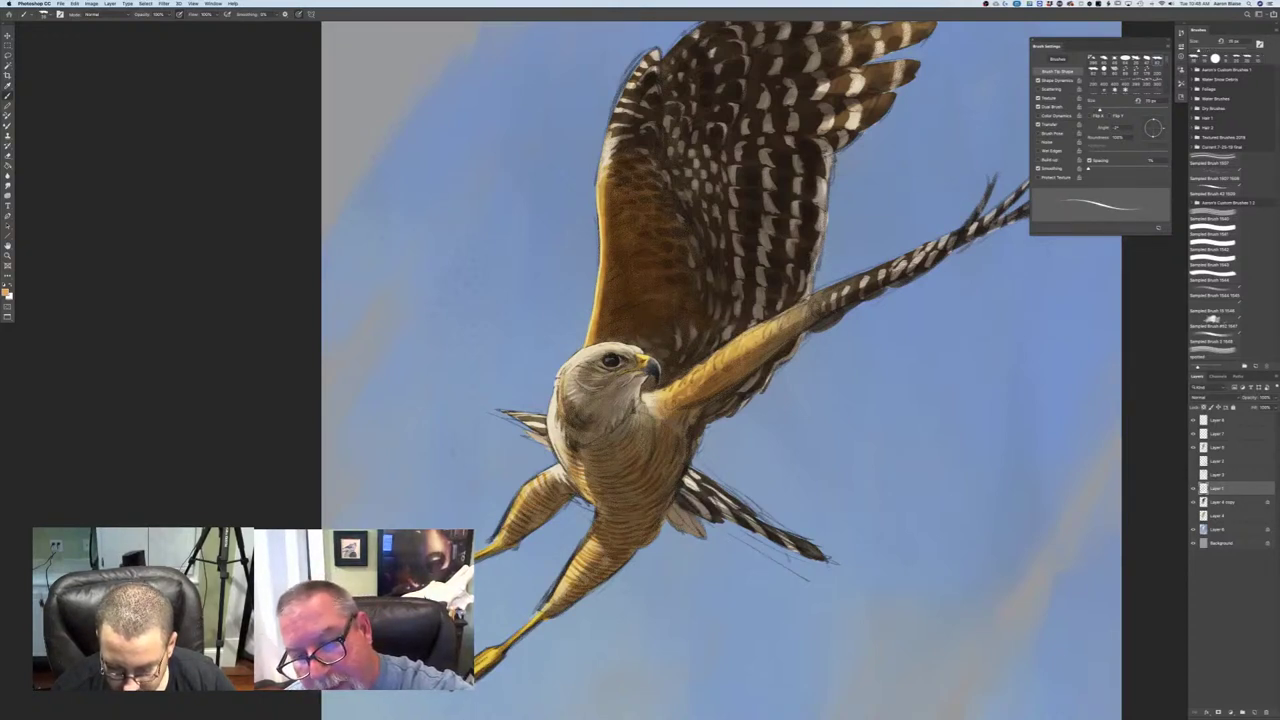
- On the topmost layer, set the foreground color to a very dark brown and shade the underside of the extended wing's forearm
click(1215, 424)
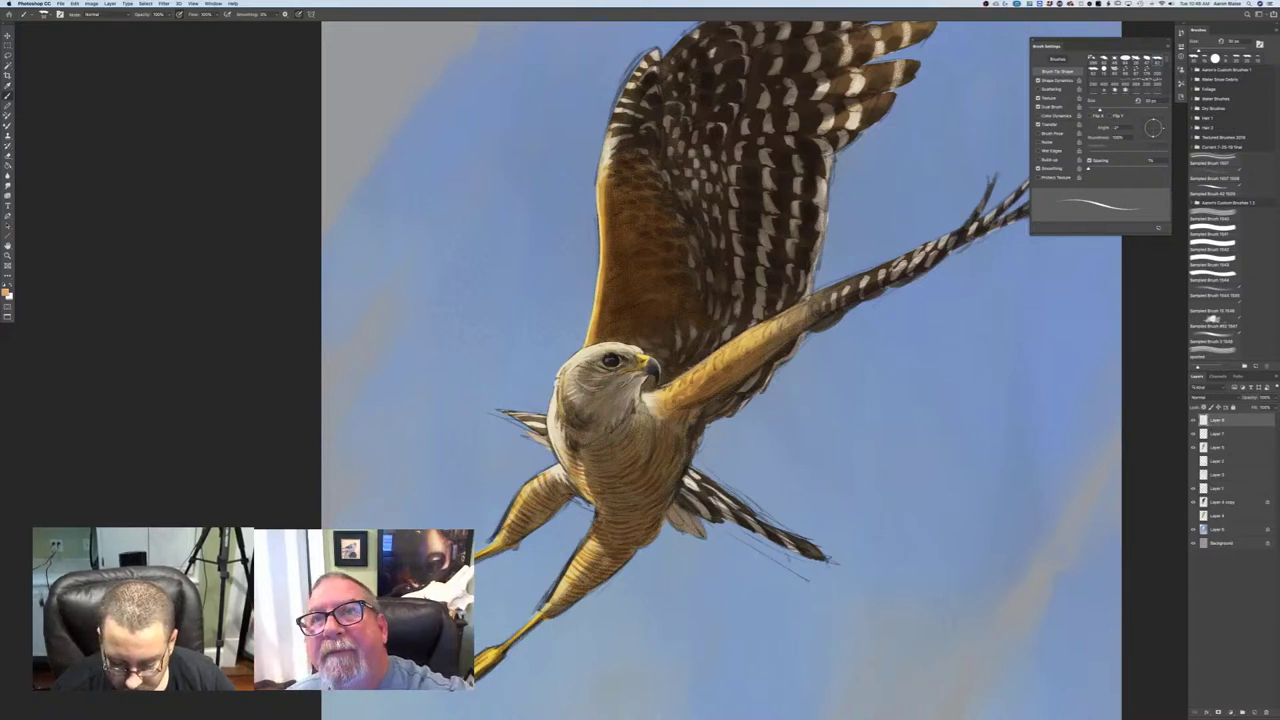
click(5, 292)
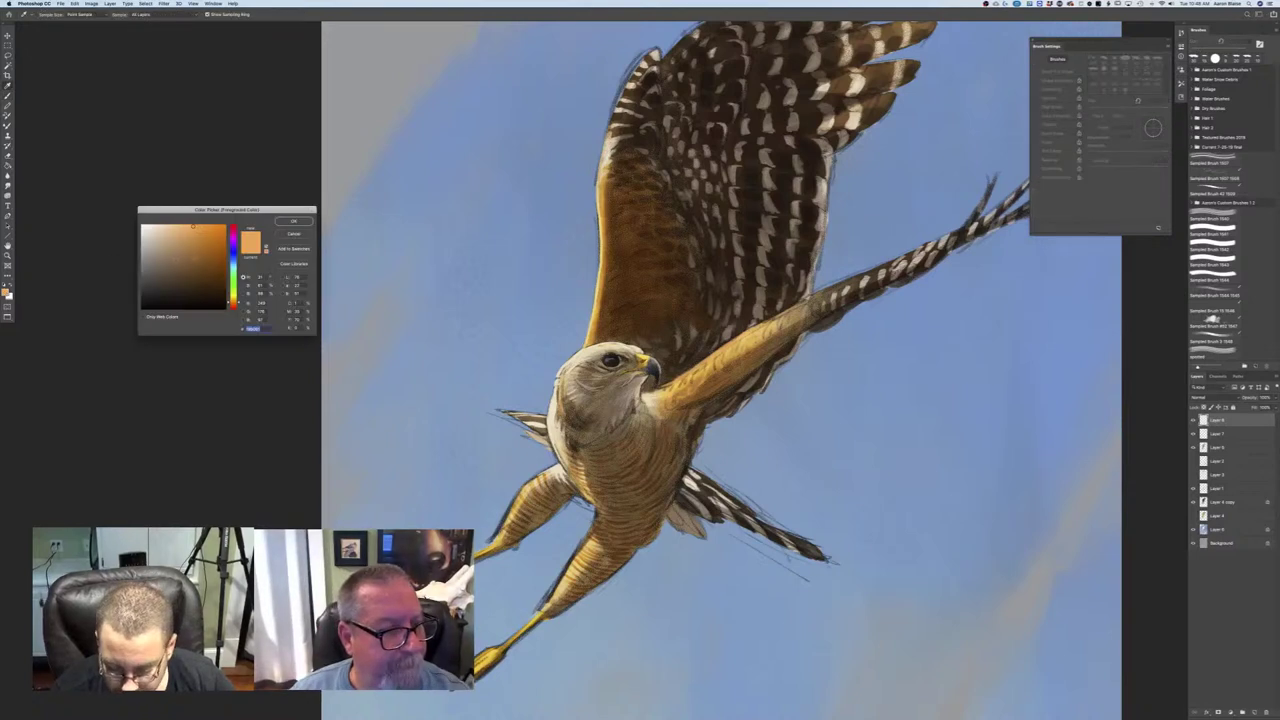
click(173, 264)
click(291, 221)
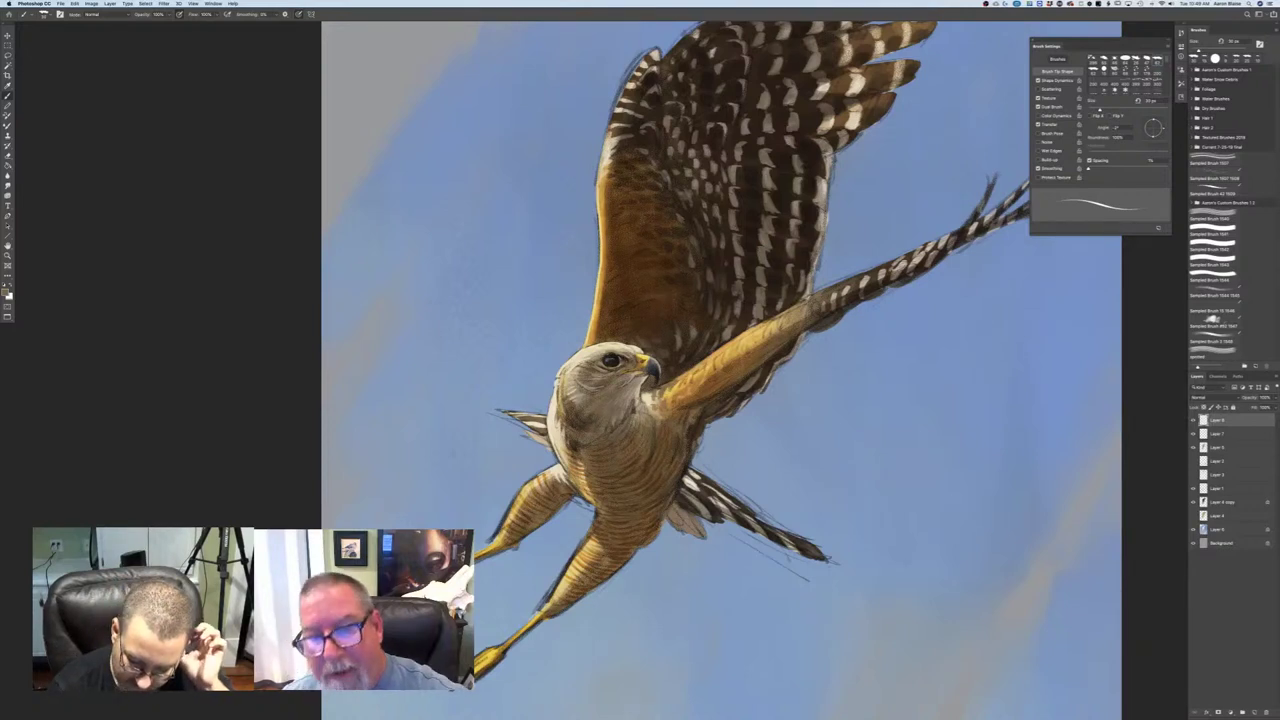
click(5, 292)
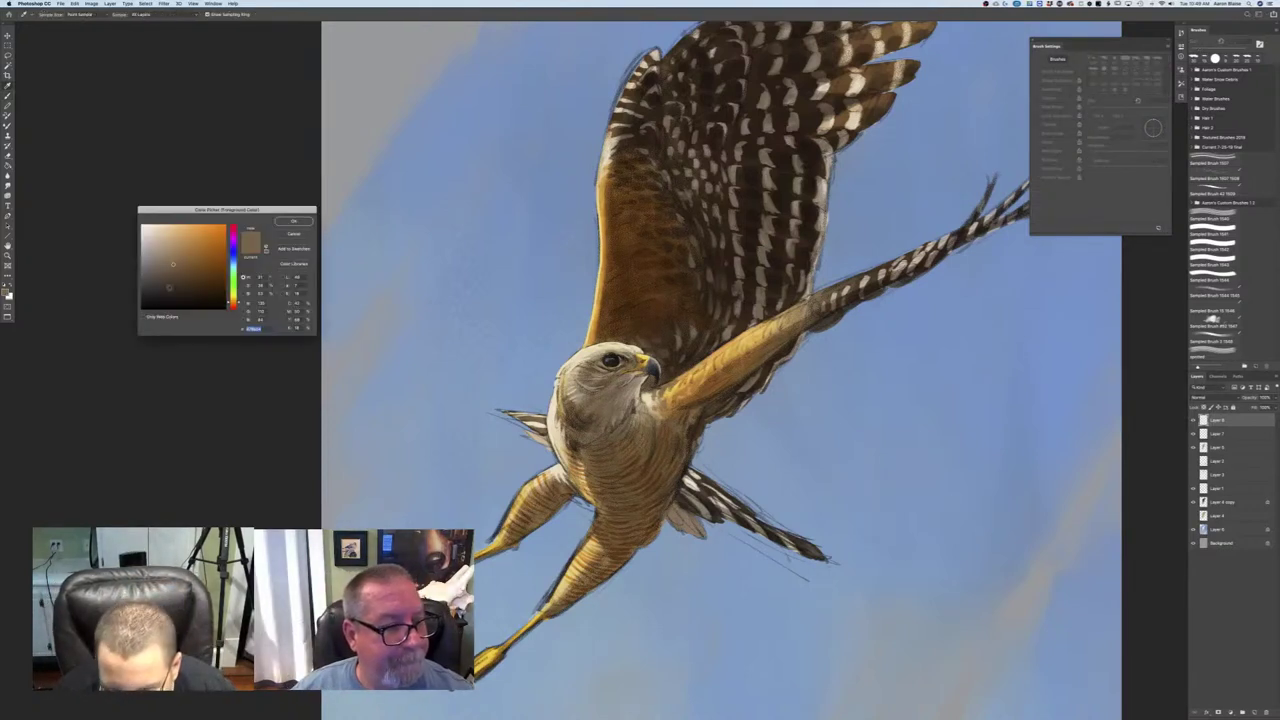
click(179, 285)
click(292, 221)
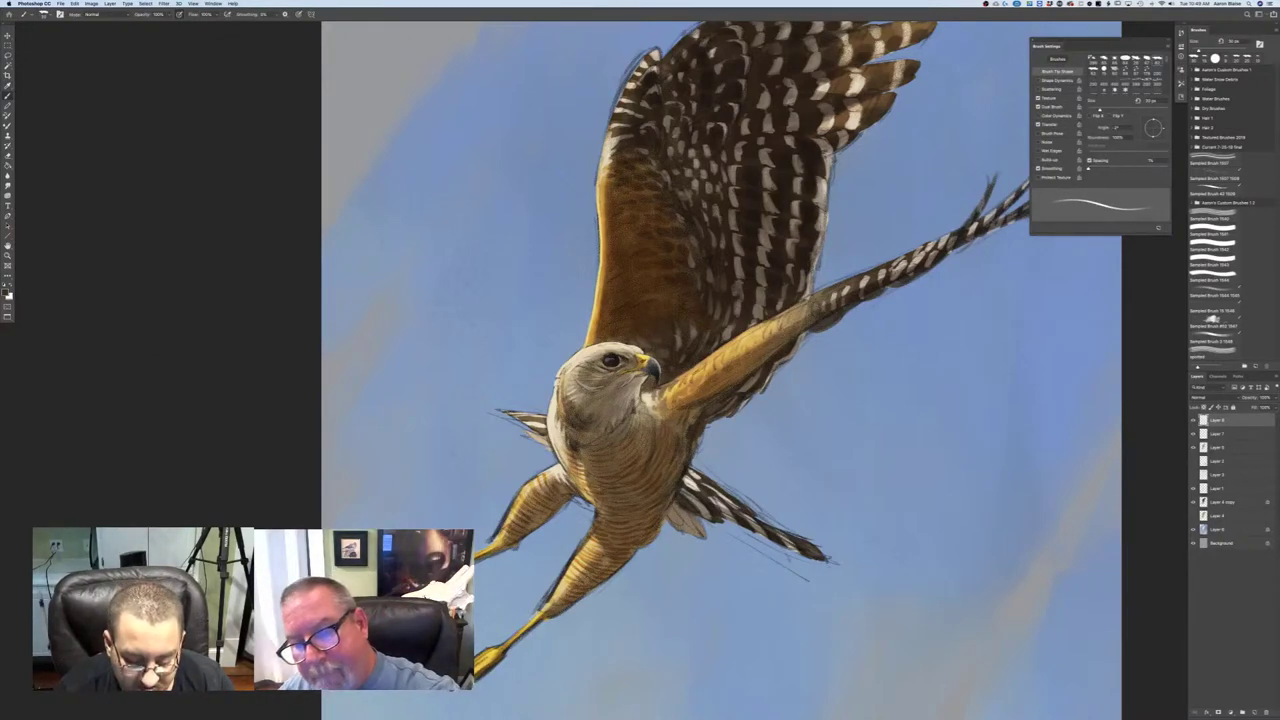
drag(802, 319, 791, 326)
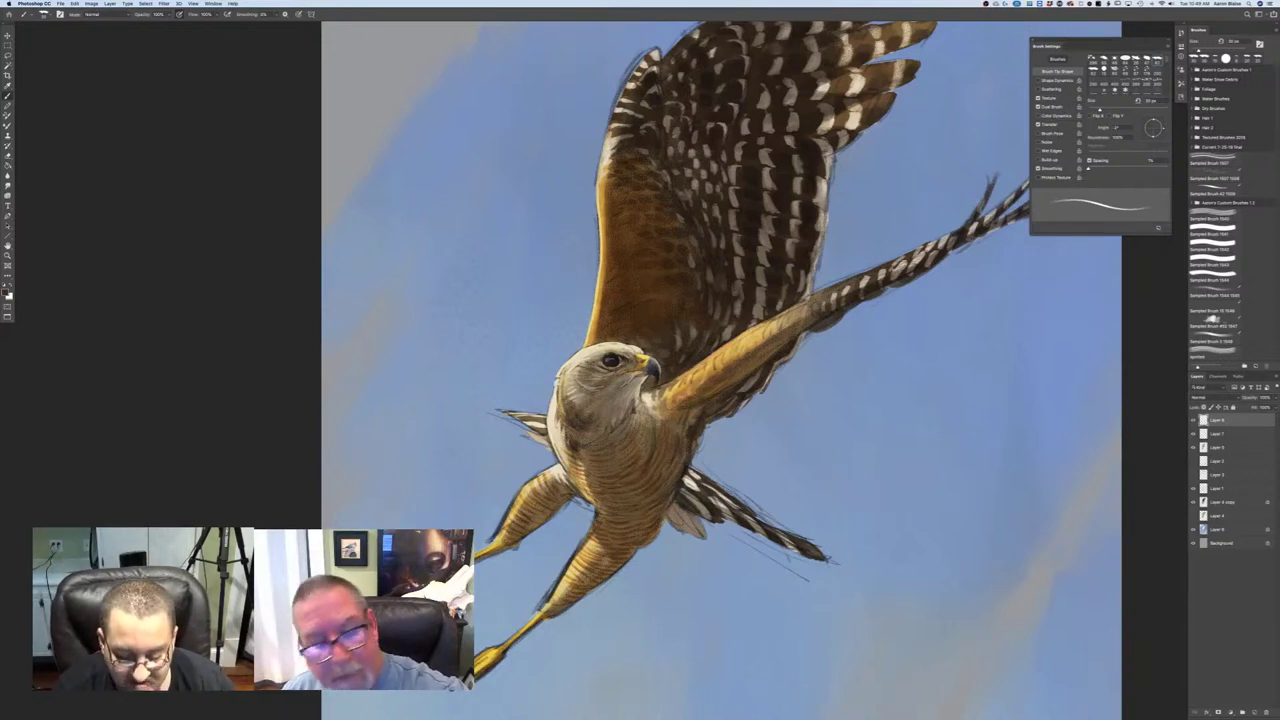
- Sample a tan from the hawk's flank, lighten it to pale beige and paint feather strokes on the flank beneath the extended wing
click(9, 289)
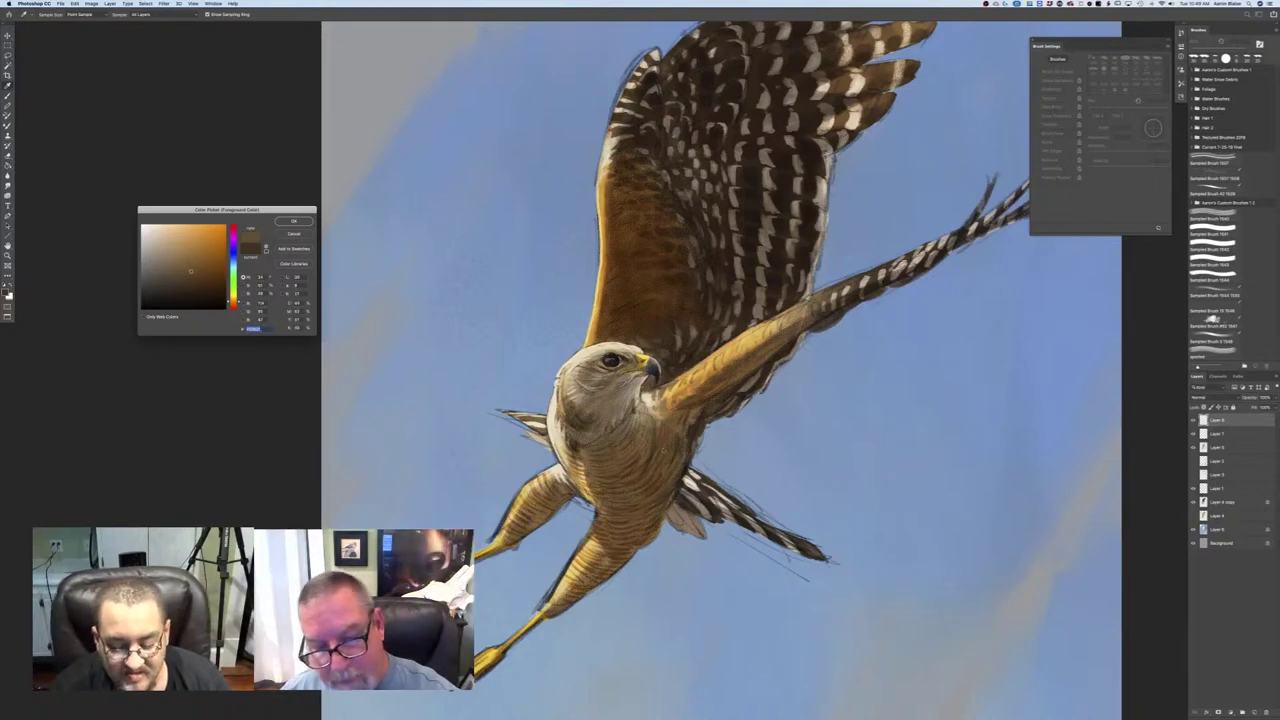
click(664, 446)
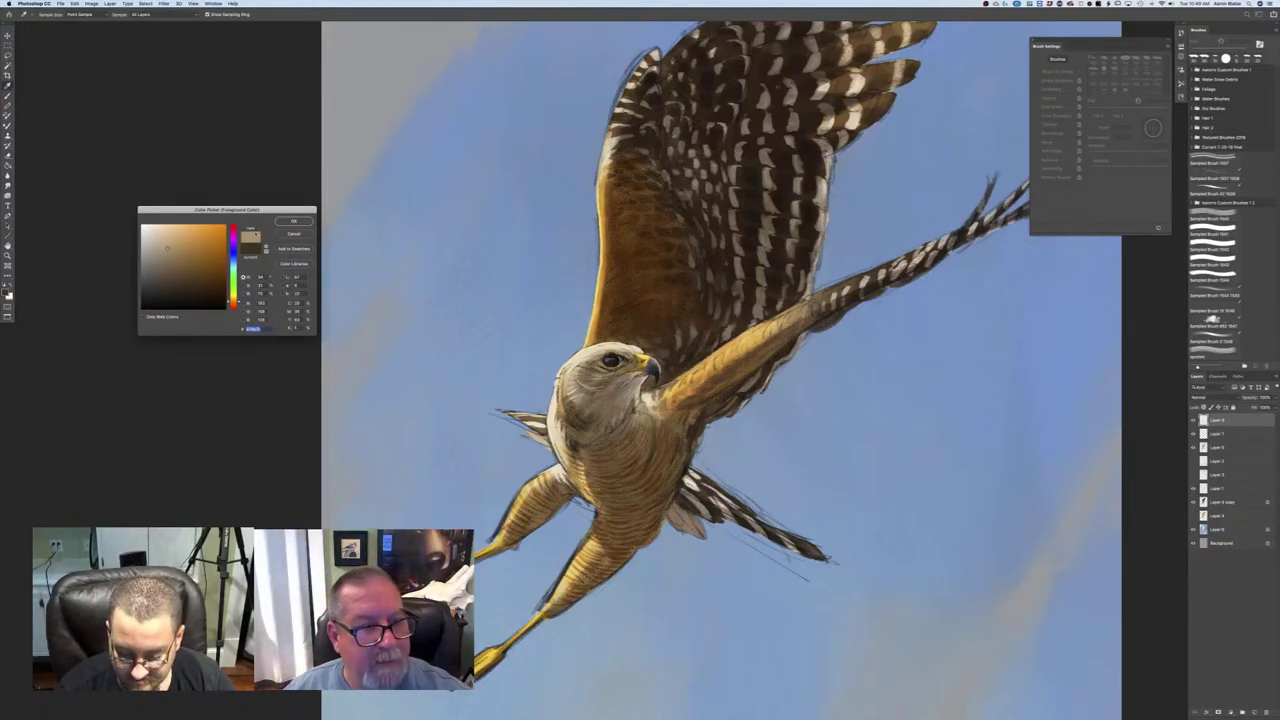
key(Return)
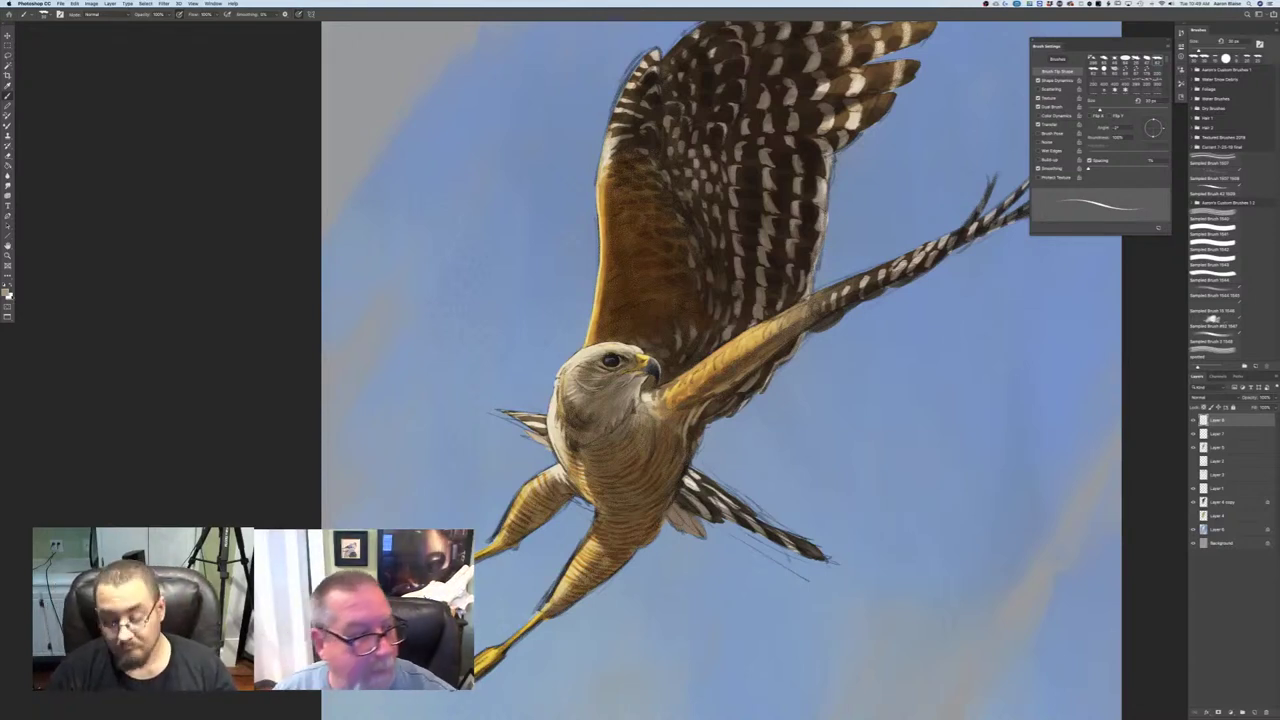
click(6, 292)
click(158, 235)
click(293, 220)
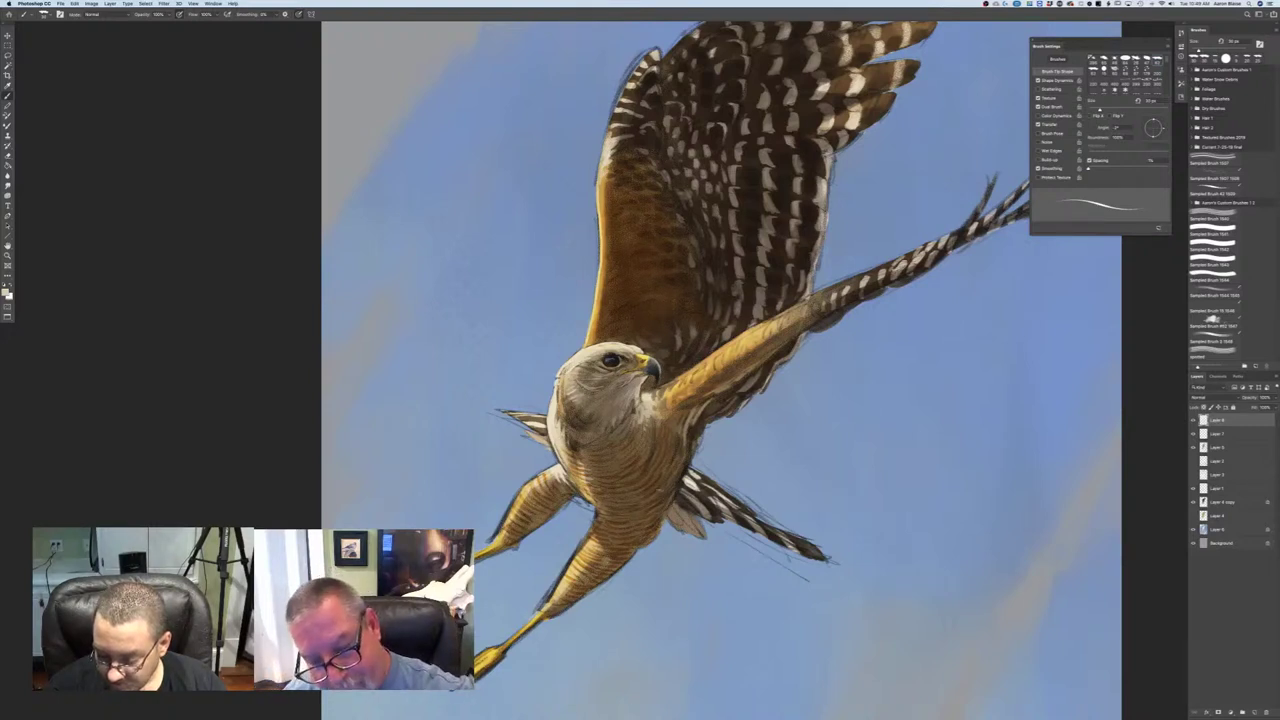
- Set the foreground color to a medium taupe and paint feather marks on the breast, flank and base of the raised wing
click(5, 292)
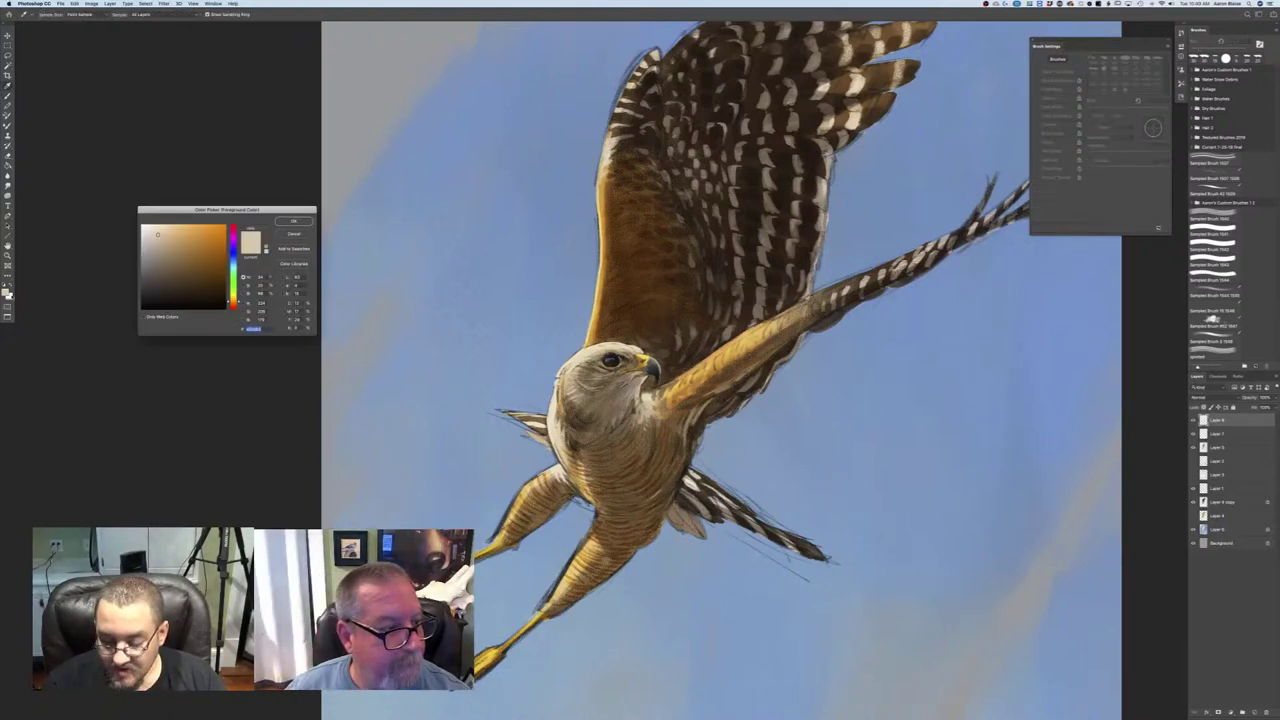
click(165, 254)
click(292, 222)
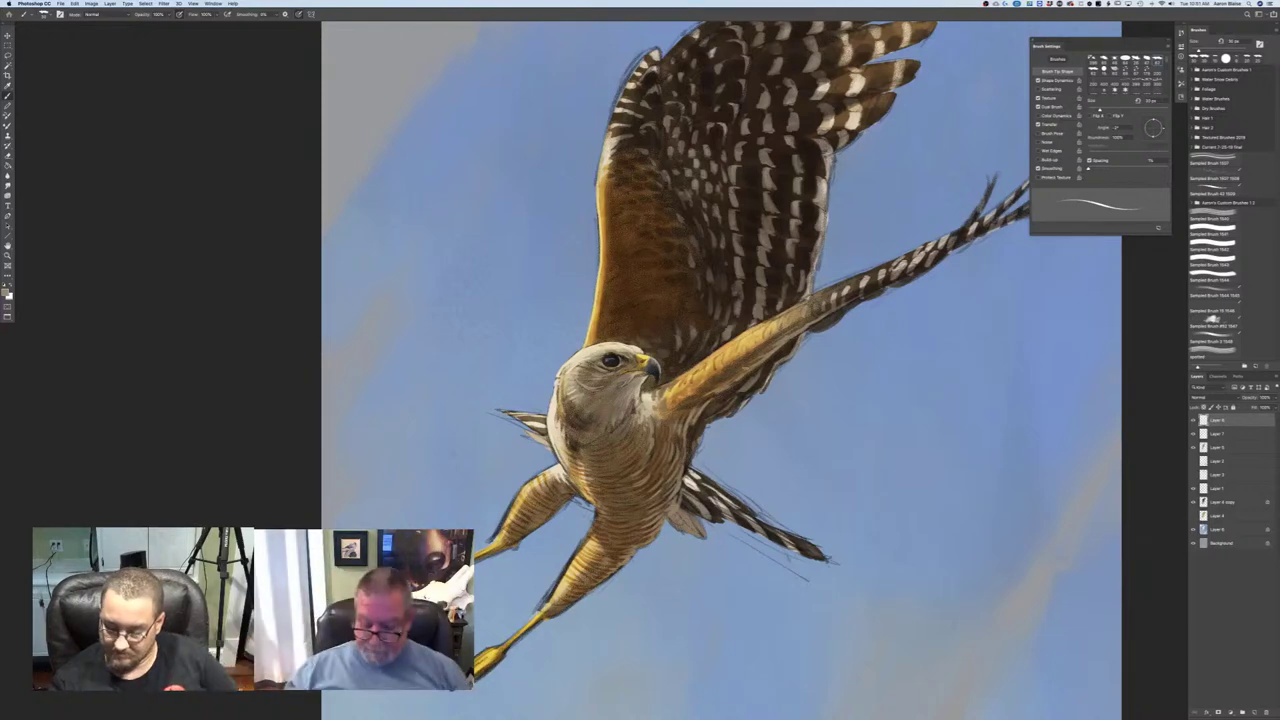
key(super+0)
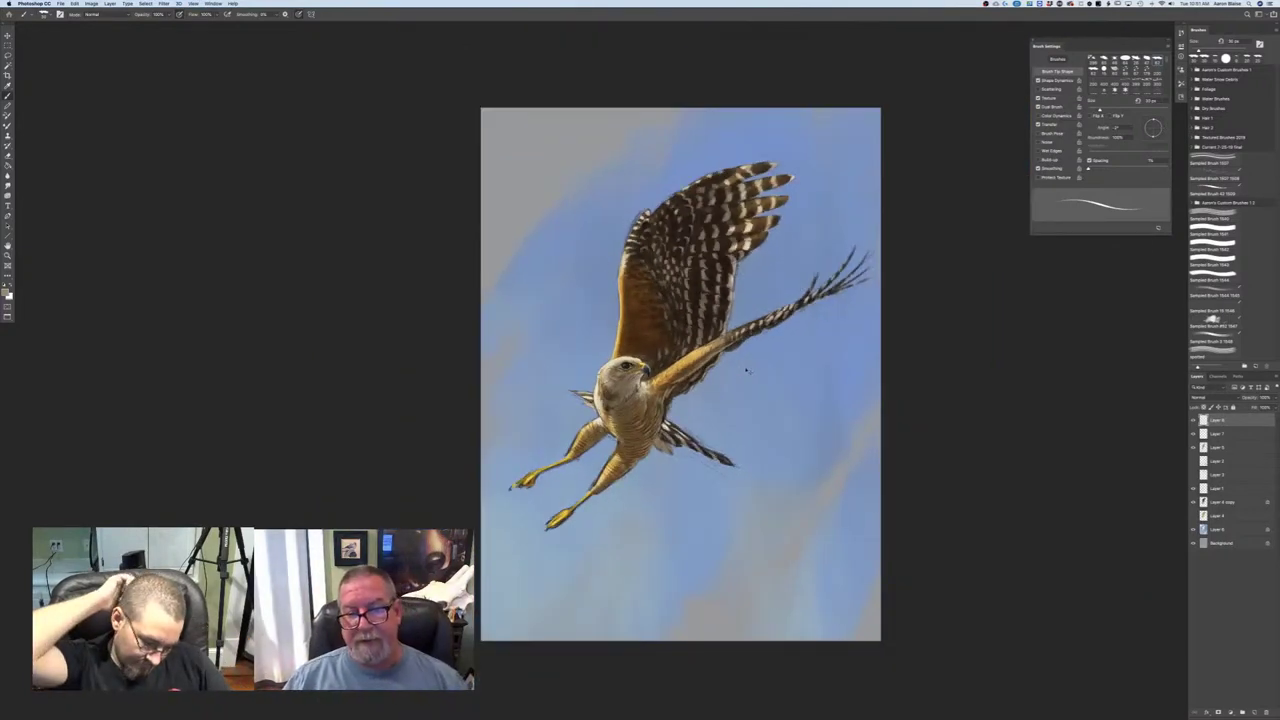
key(super+plus)
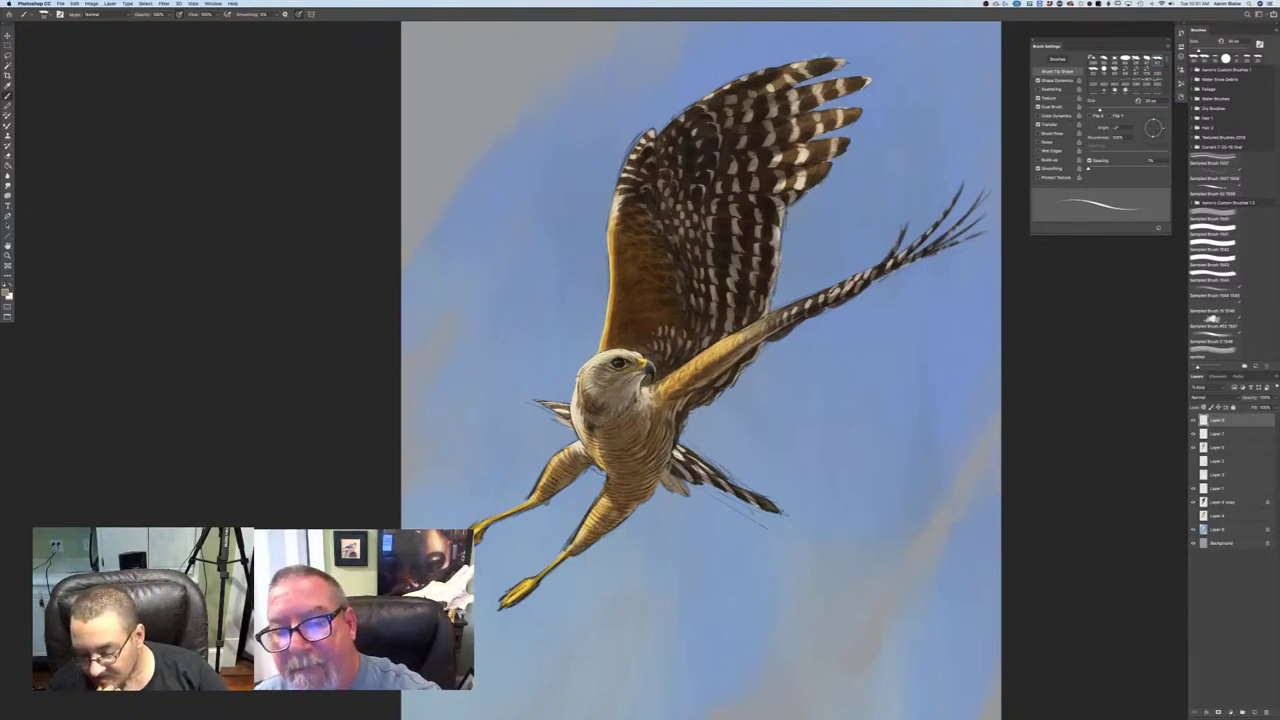
- Set the foreground color to a pale cream and brighten the feather bars on the raised wing's trailing edge and the undertail feathers
click(6, 292)
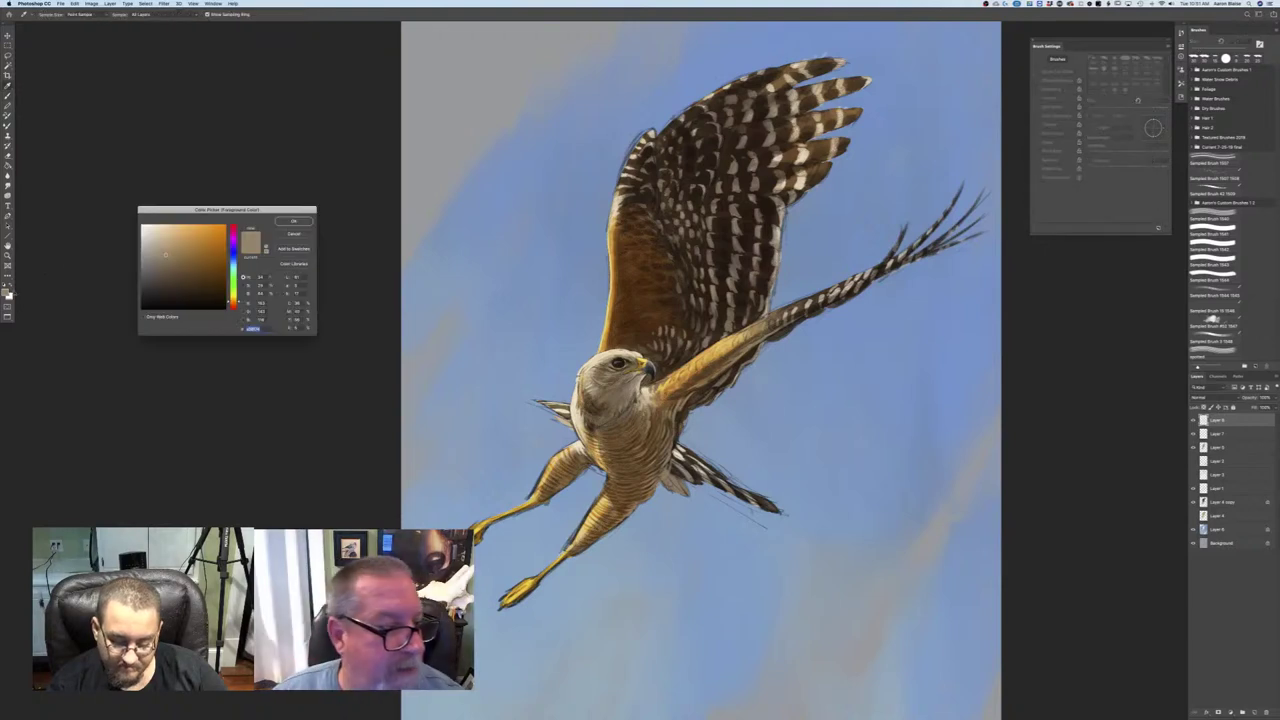
click(154, 233)
click(293, 221)
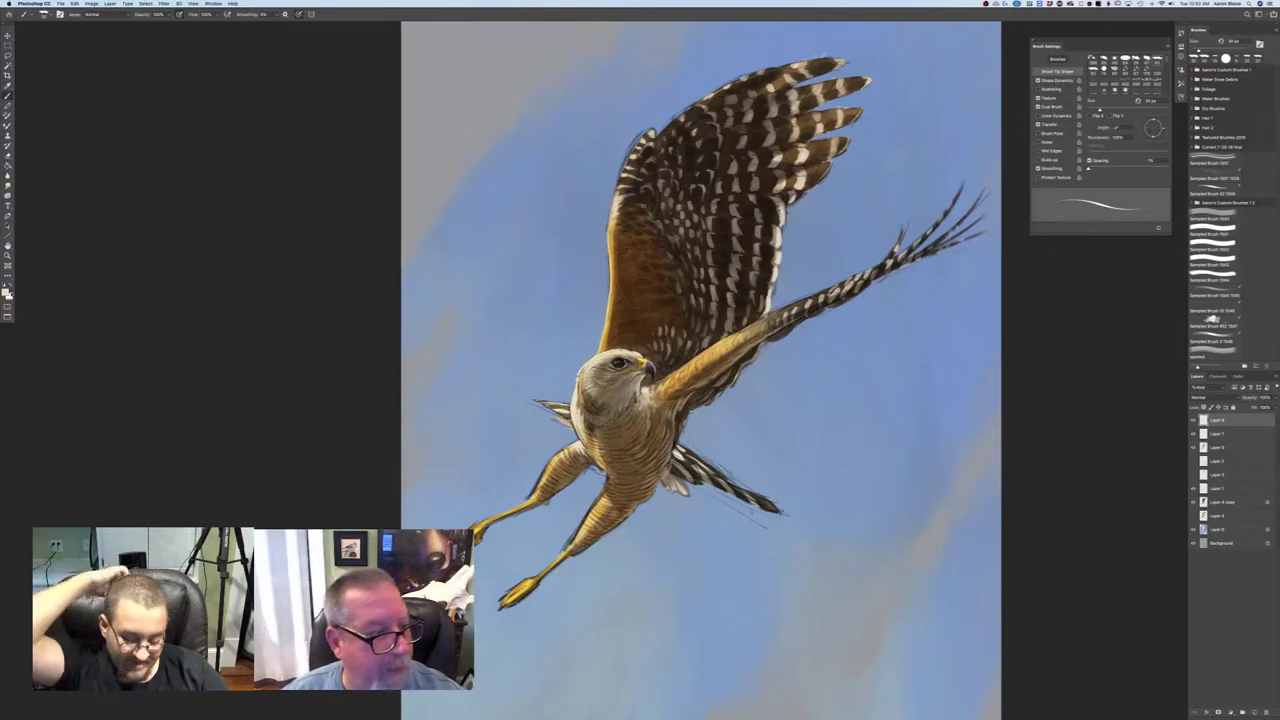
- Set the foreground color to a pale gray-blue and paint cool highlights on the hawk's shaded feathers
click(5, 292)
click(233, 263)
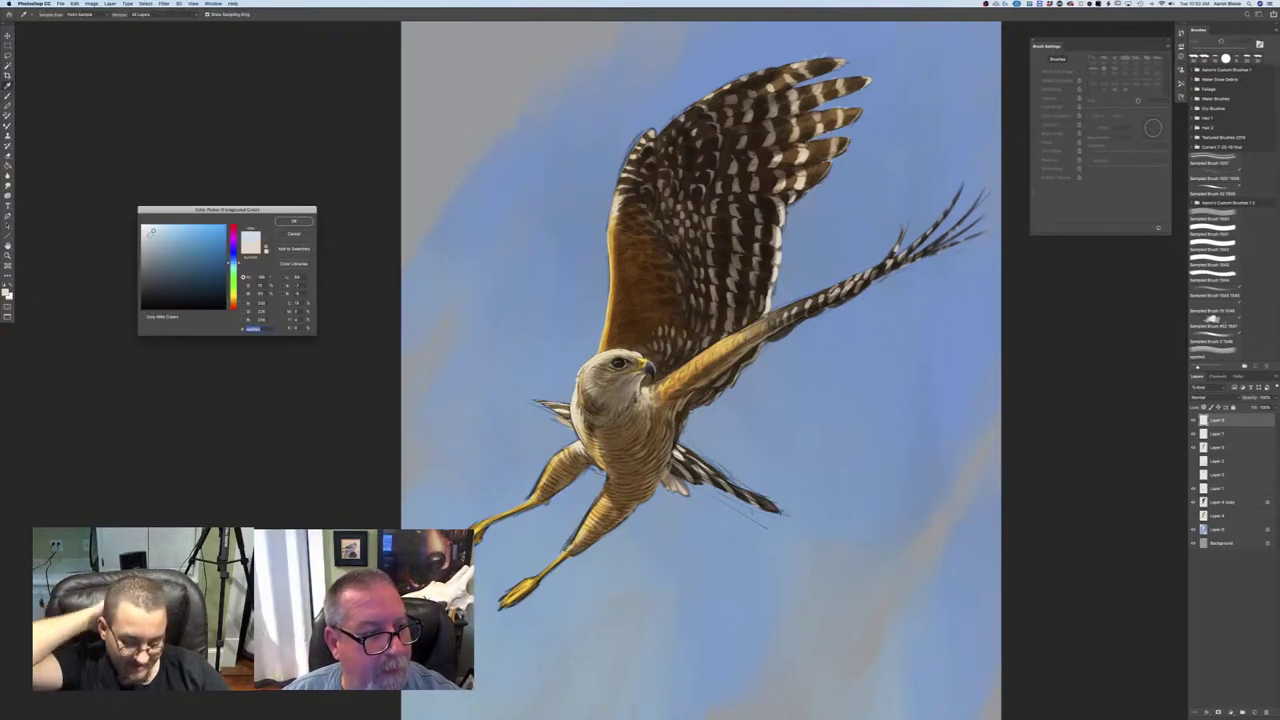
click(160, 238)
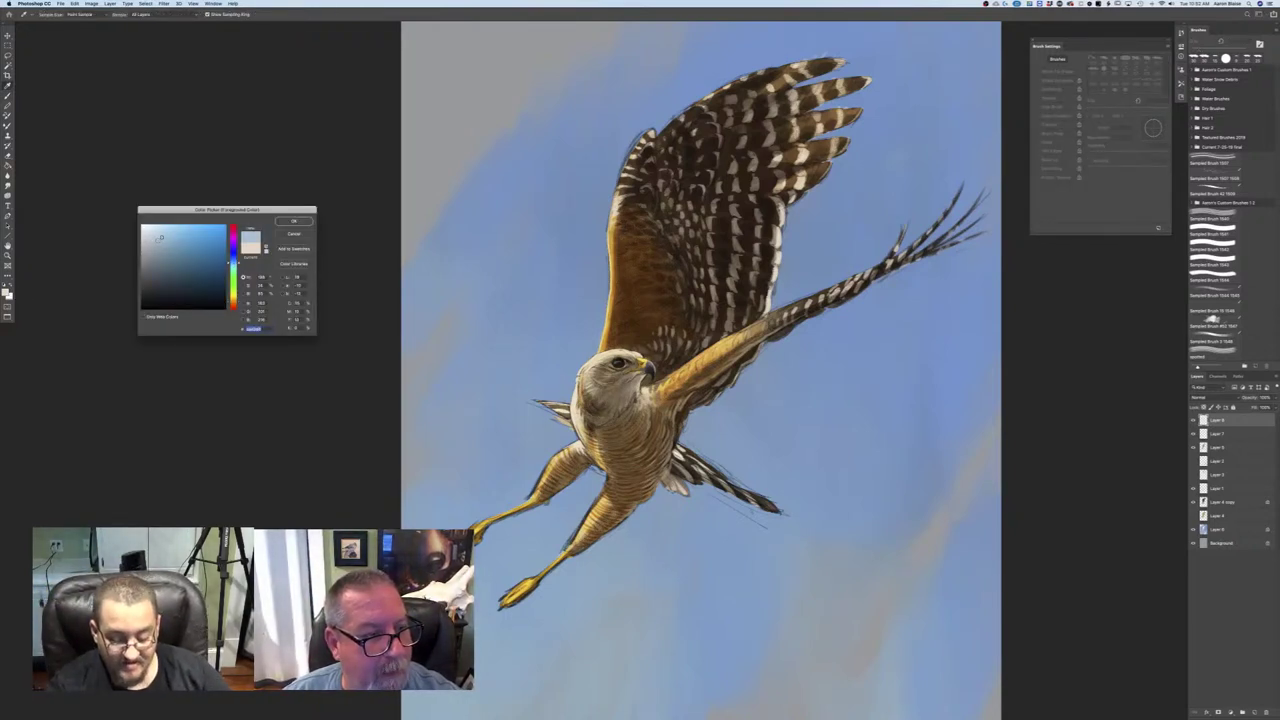
click(156, 240)
click(291, 222)
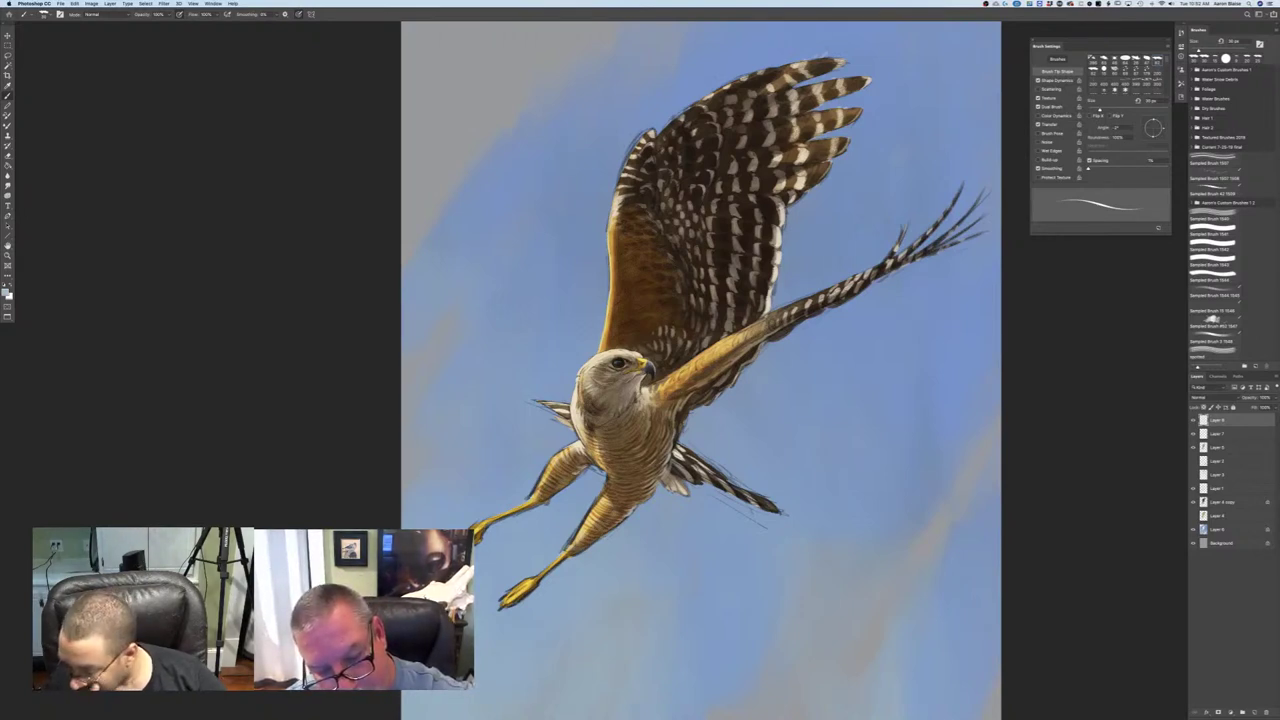
- Sample the reddish brown of the raised wing's inner lining and paint feather strokes over that area
key(super+plus)
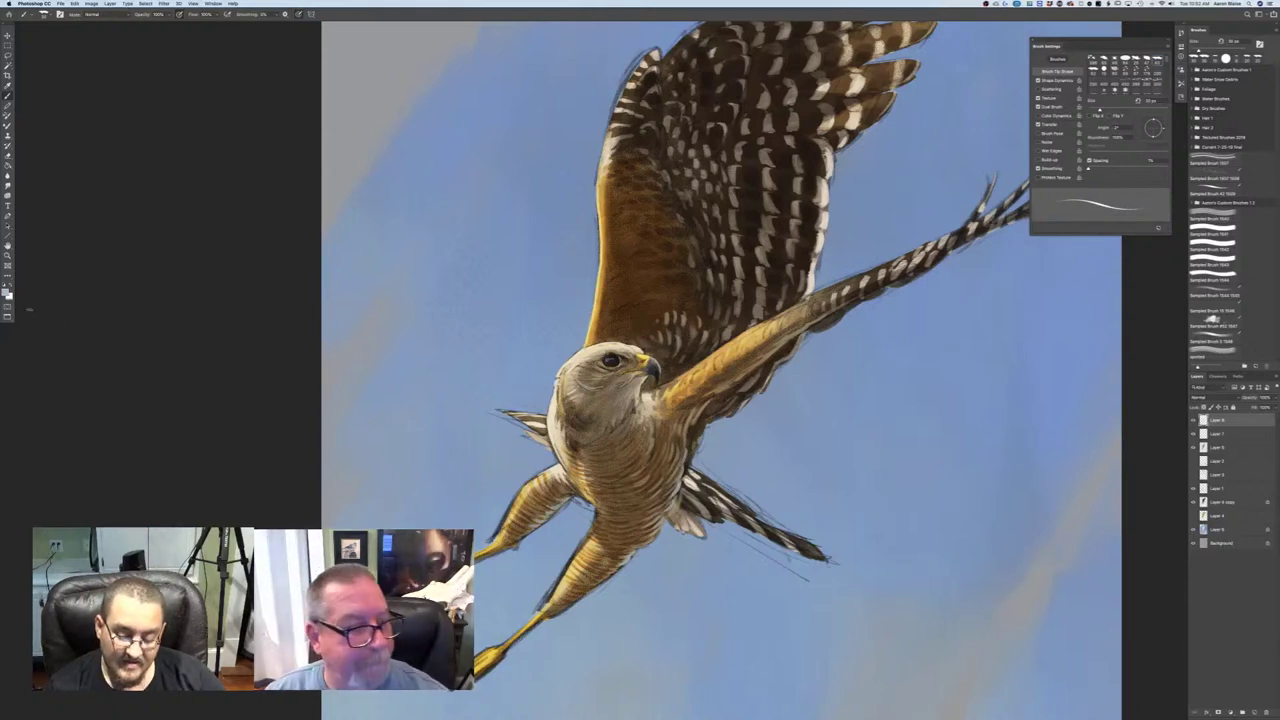
click(7, 289)
click(628, 302)
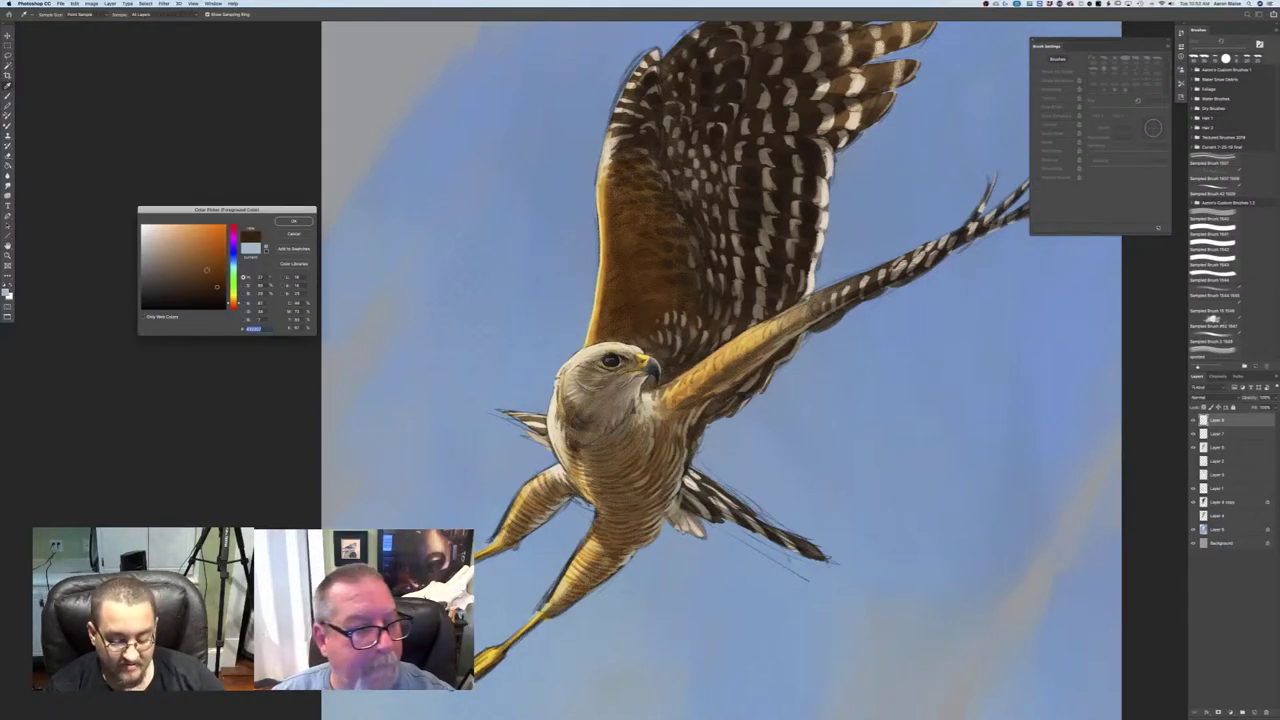
click(294, 220)
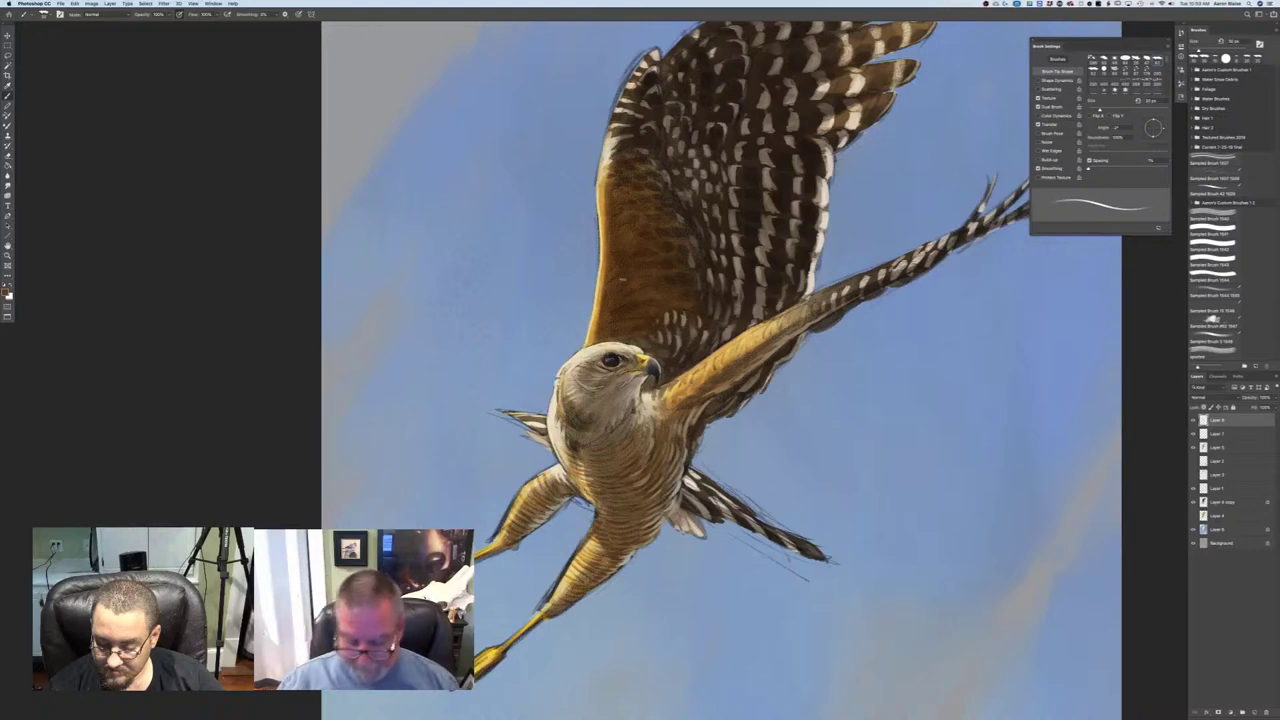
key(super+minus)
key(super+minus)
key(super+minus)
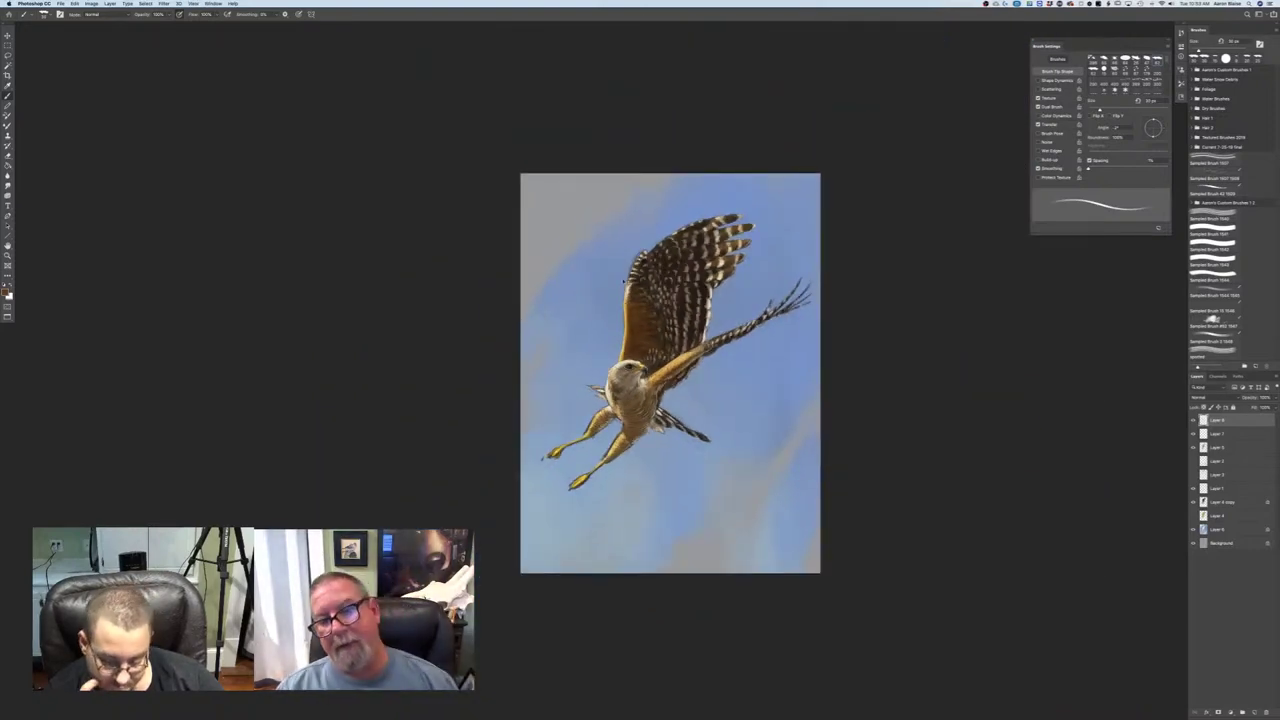
key(super+plus)
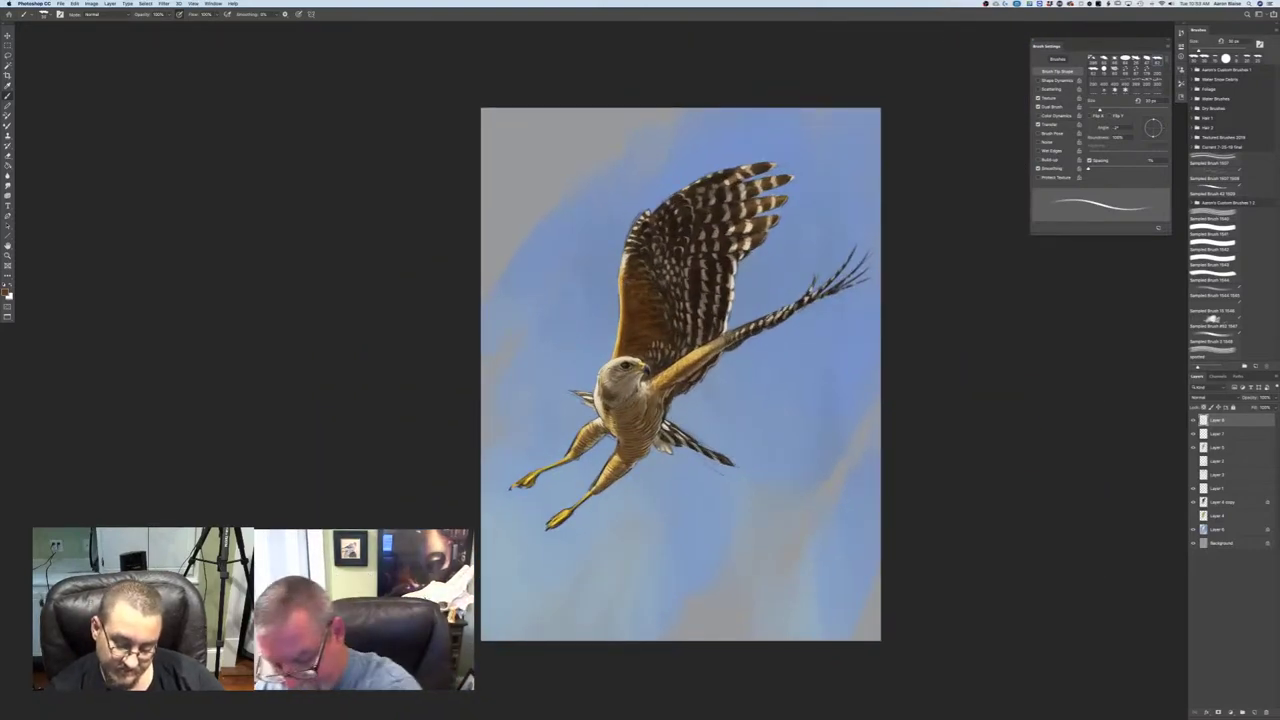
- Group all layers above the background, hide the group and add a new empty layer above it
click(1217, 530)
shift+click(1222, 423)
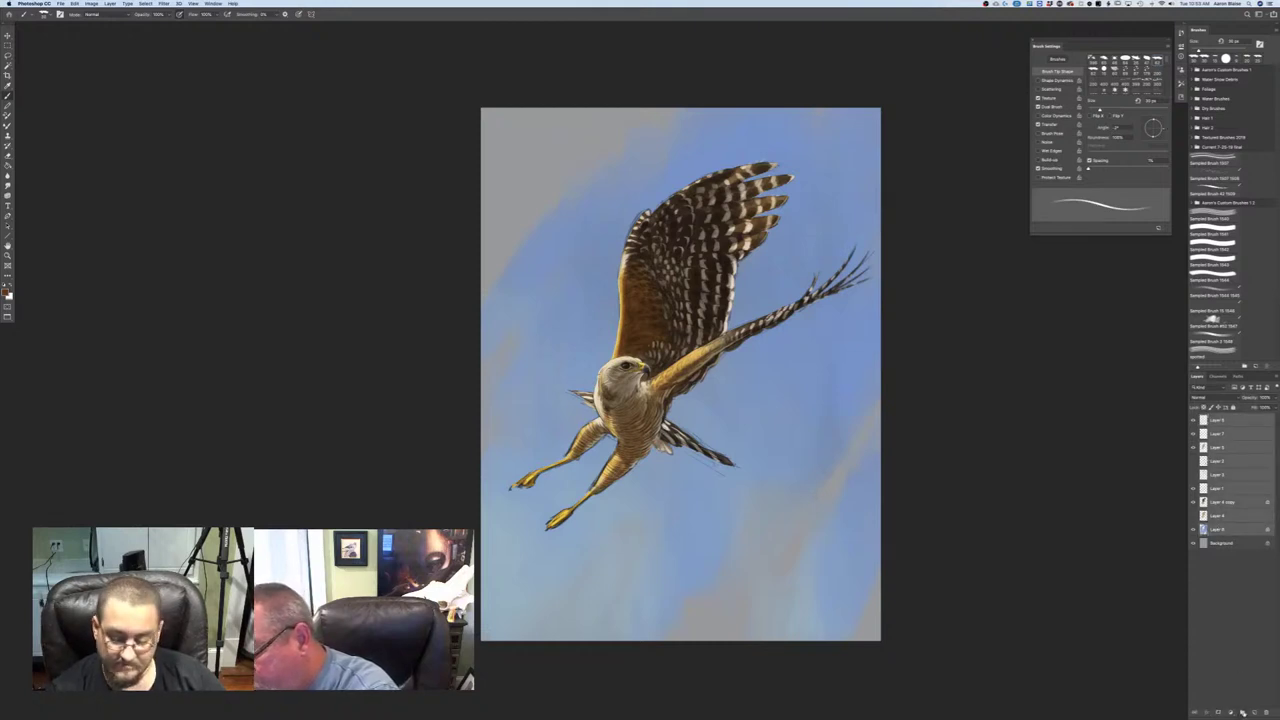
click(1243, 713)
click(1193, 419)
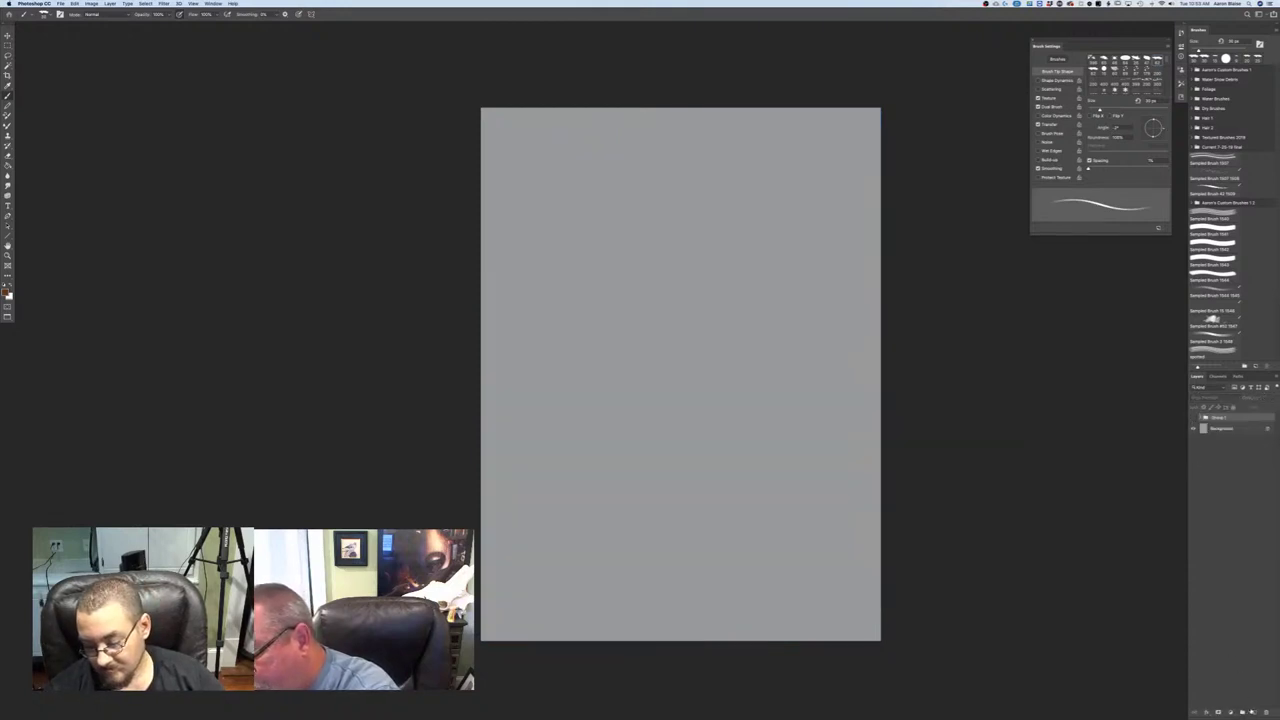
click(1253, 712)
key(super+plus)
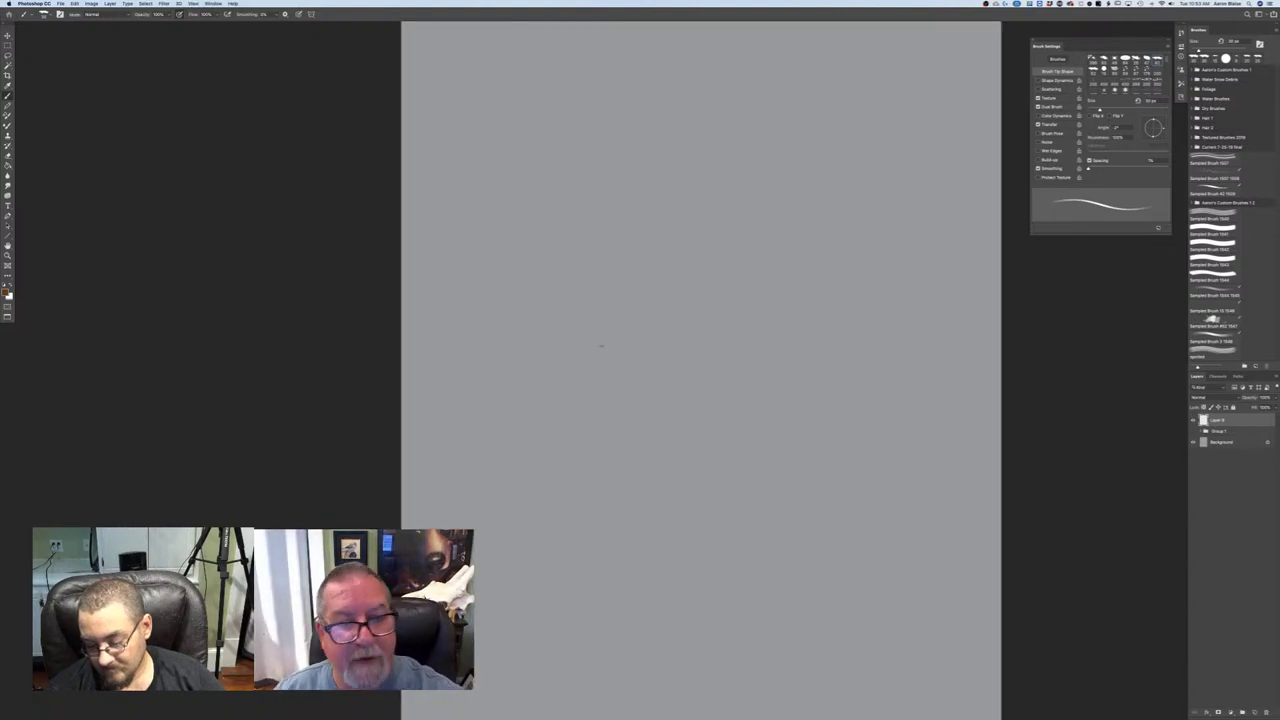
- Set the foreground color to a dark gray-brown and rough in a leaping big cat's back, shoulder, head and belly lines on the blank layer
click(7, 289)
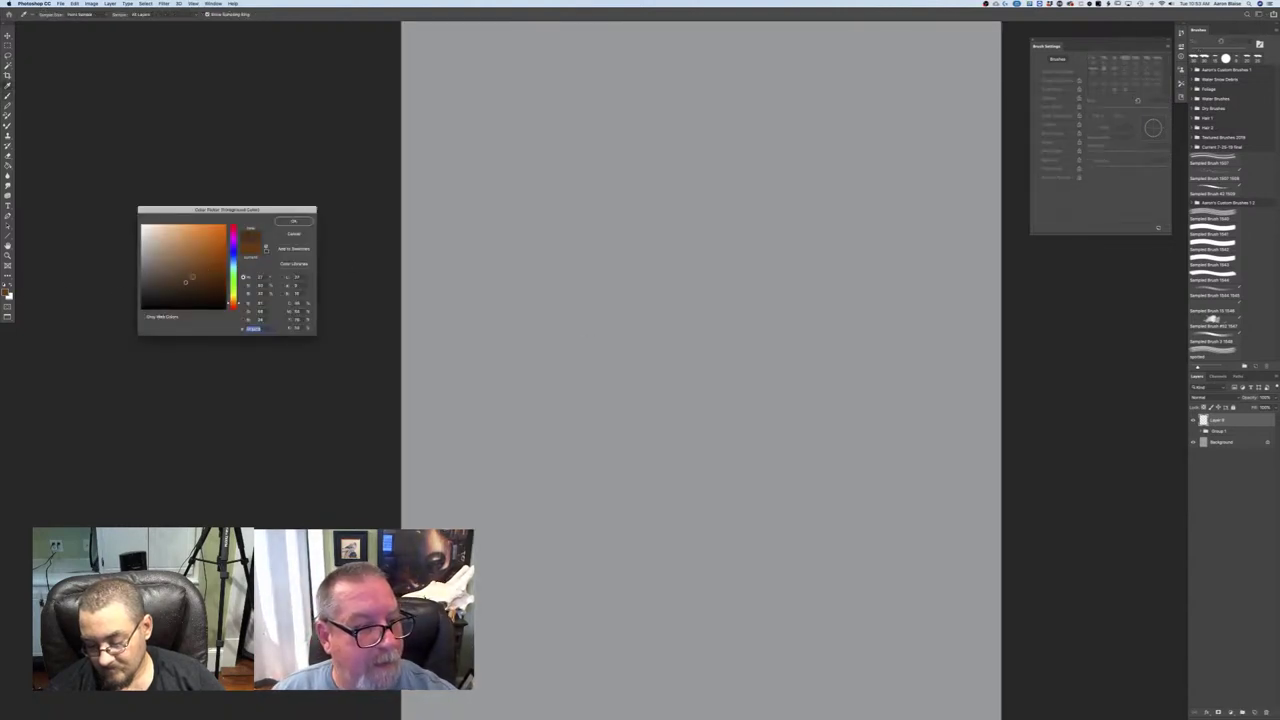
key(Return)
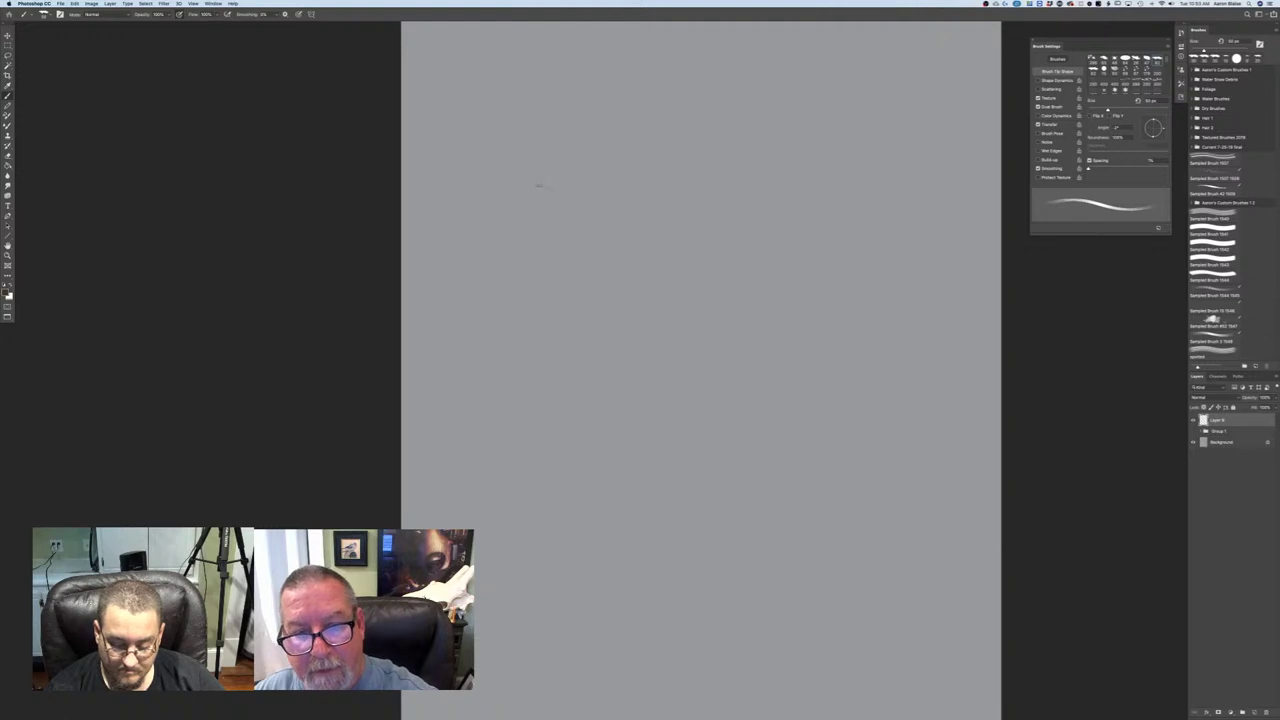
mouse_move(540, 186)
mouse_down()
mouse_move(650, 277)
mouse_move(598, 215)
mouse_move(712, 337)
mouse_move(752, 360)
mouse_move(789, 419)
mouse_up()
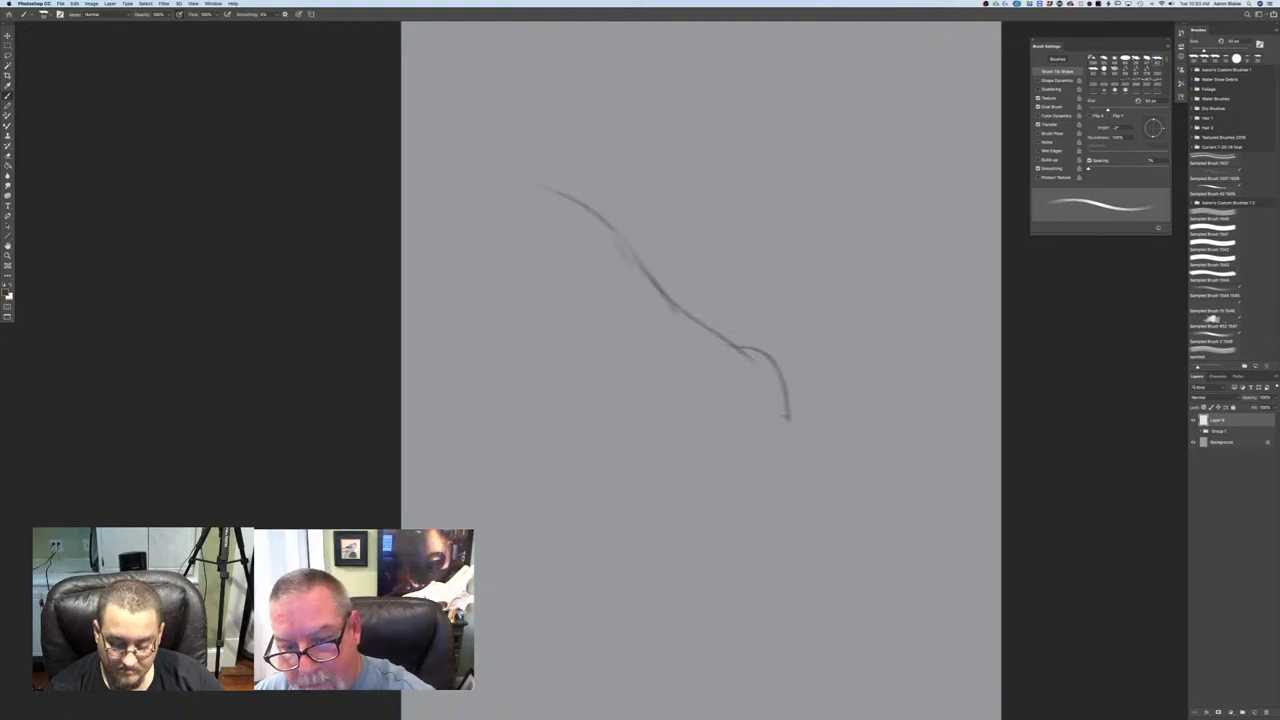
drag(542, 192, 692, 322)
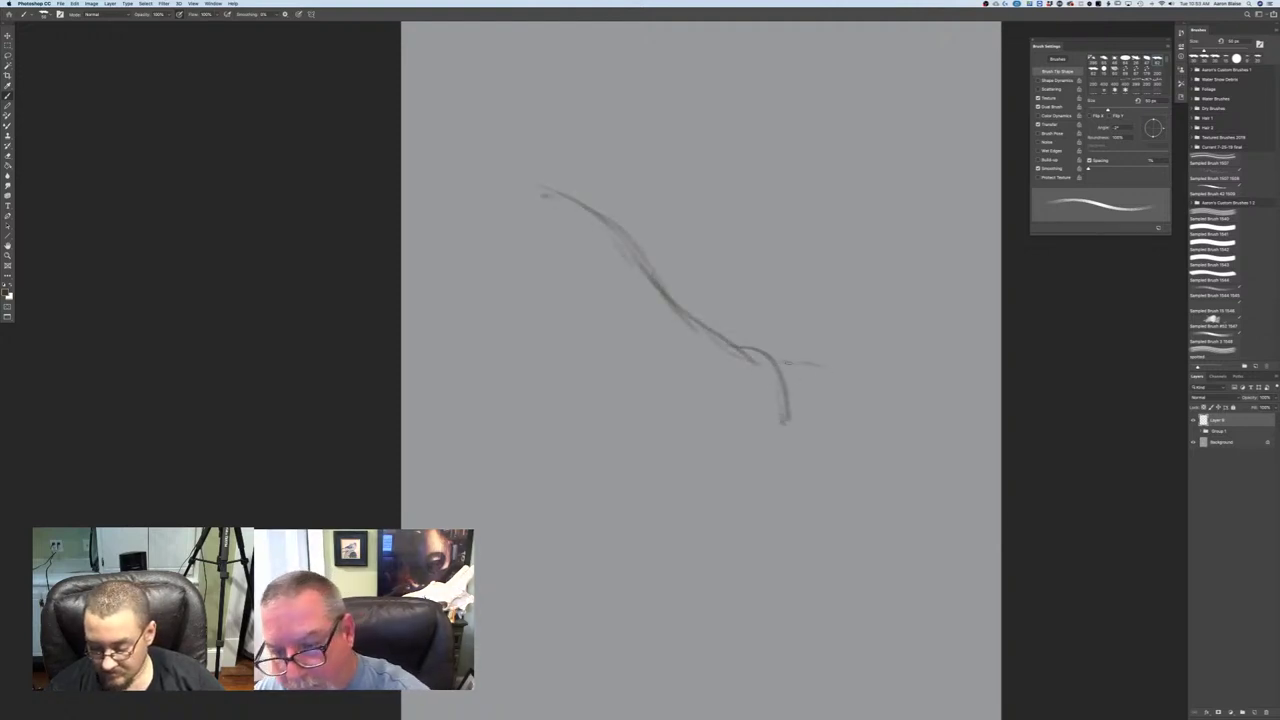
mouse_move(787, 362)
mouse_down()
mouse_move(846, 383)
mouse_move(881, 464)
mouse_move(859, 396)
mouse_up()
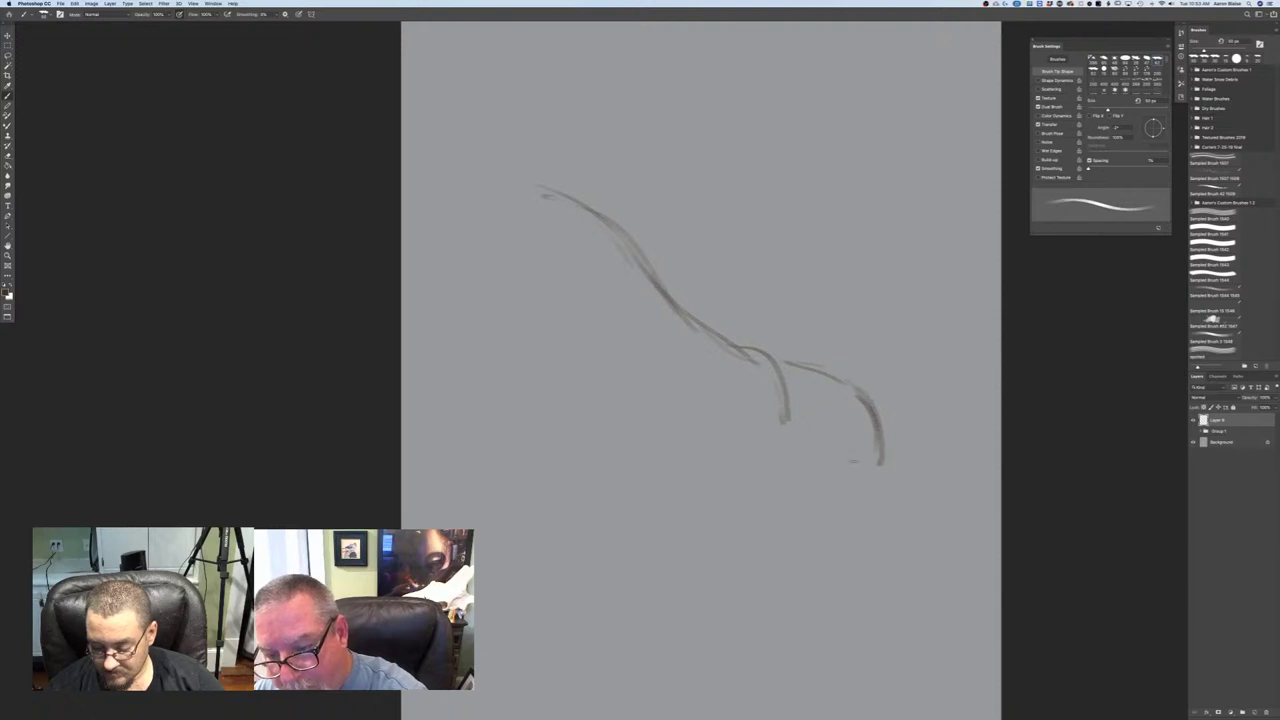
drag(845, 465, 806, 453)
drag(620, 388, 765, 463)
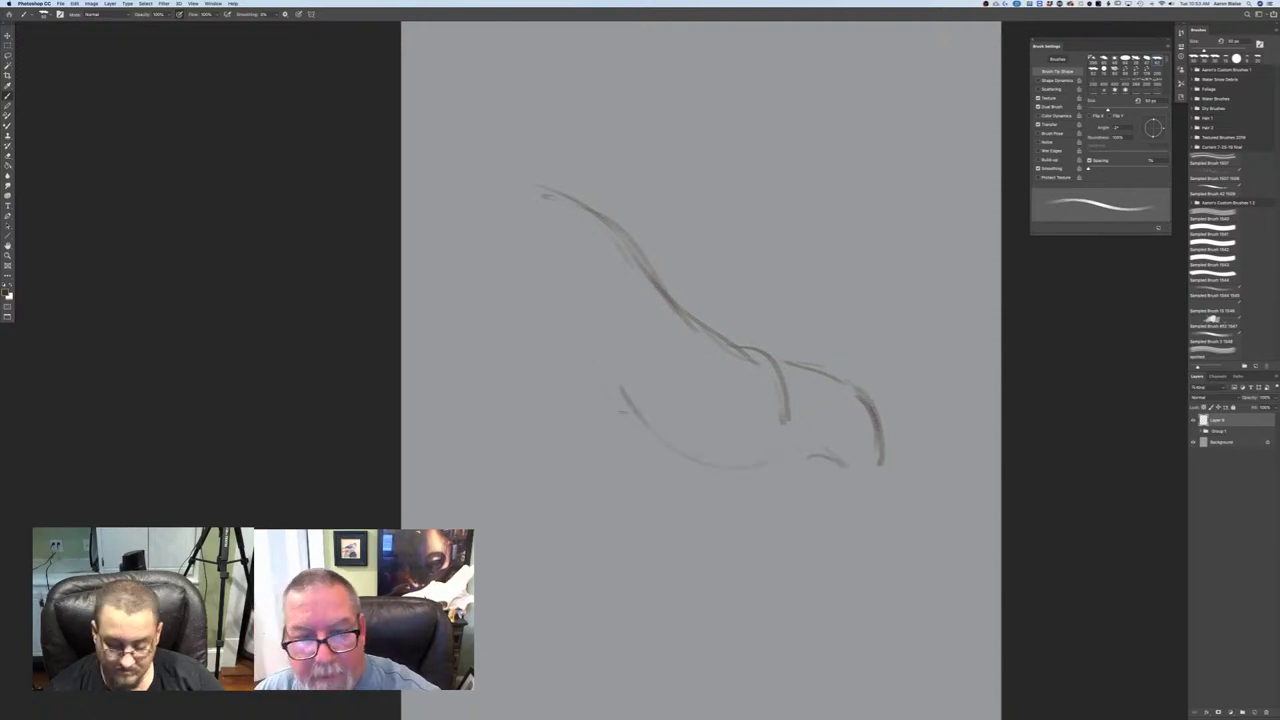
drag(546, 286, 690, 462)
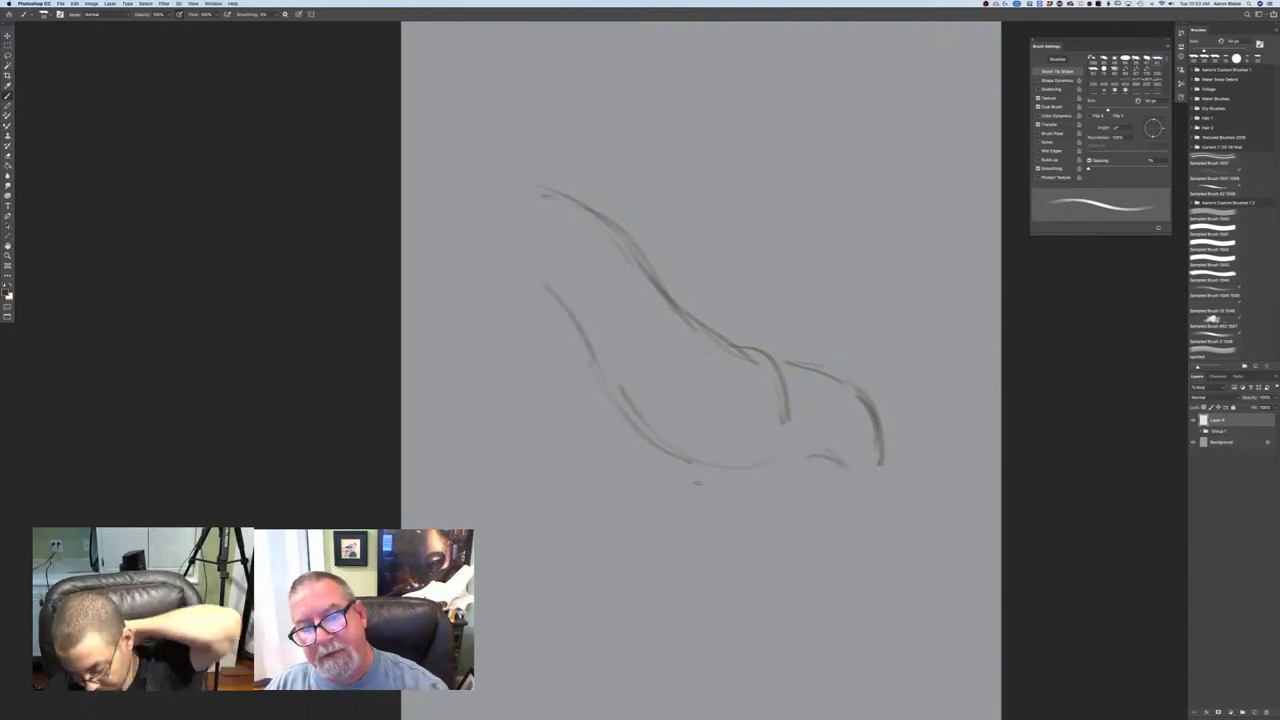
- Sketch the cat's near shoulder and foreleg reaching down to the paw, and indicate the tucked far forepaw beneath the chest
drag(772, 398, 797, 572)
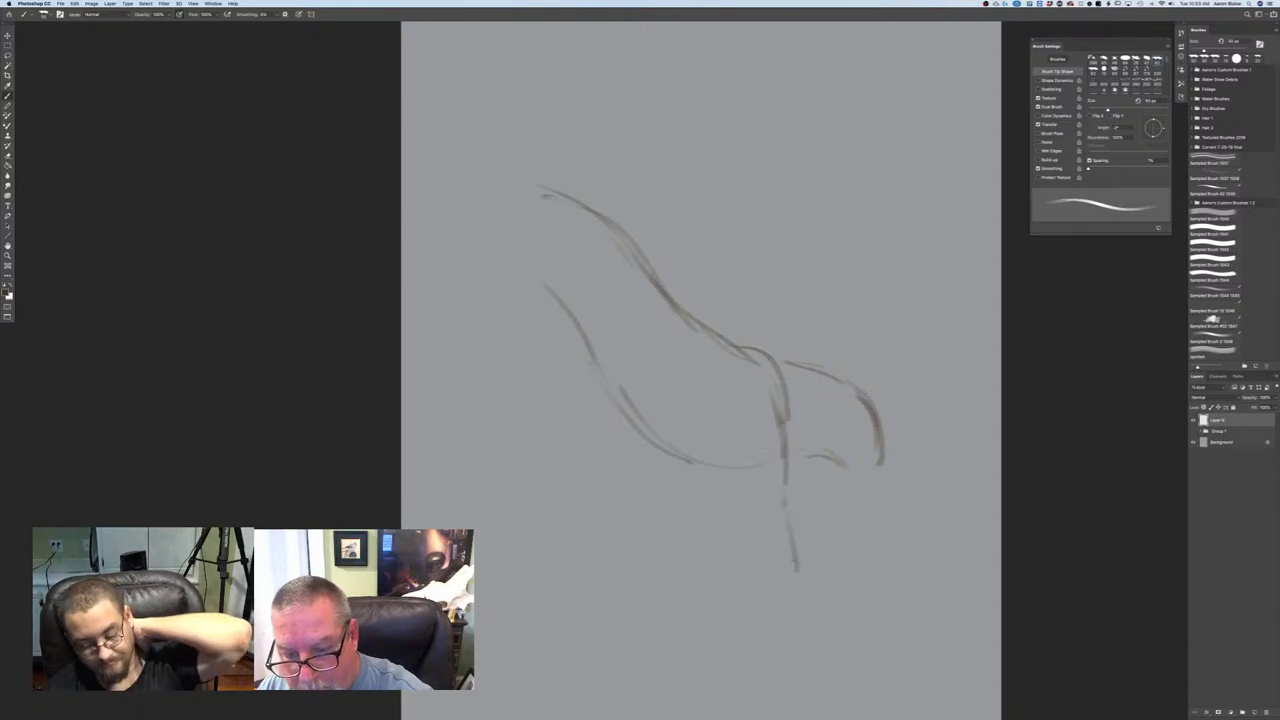
mouse_move(698, 412)
mouse_down()
mouse_move(714, 448)
mouse_move(724, 440)
mouse_up()
drag(735, 356, 697, 402)
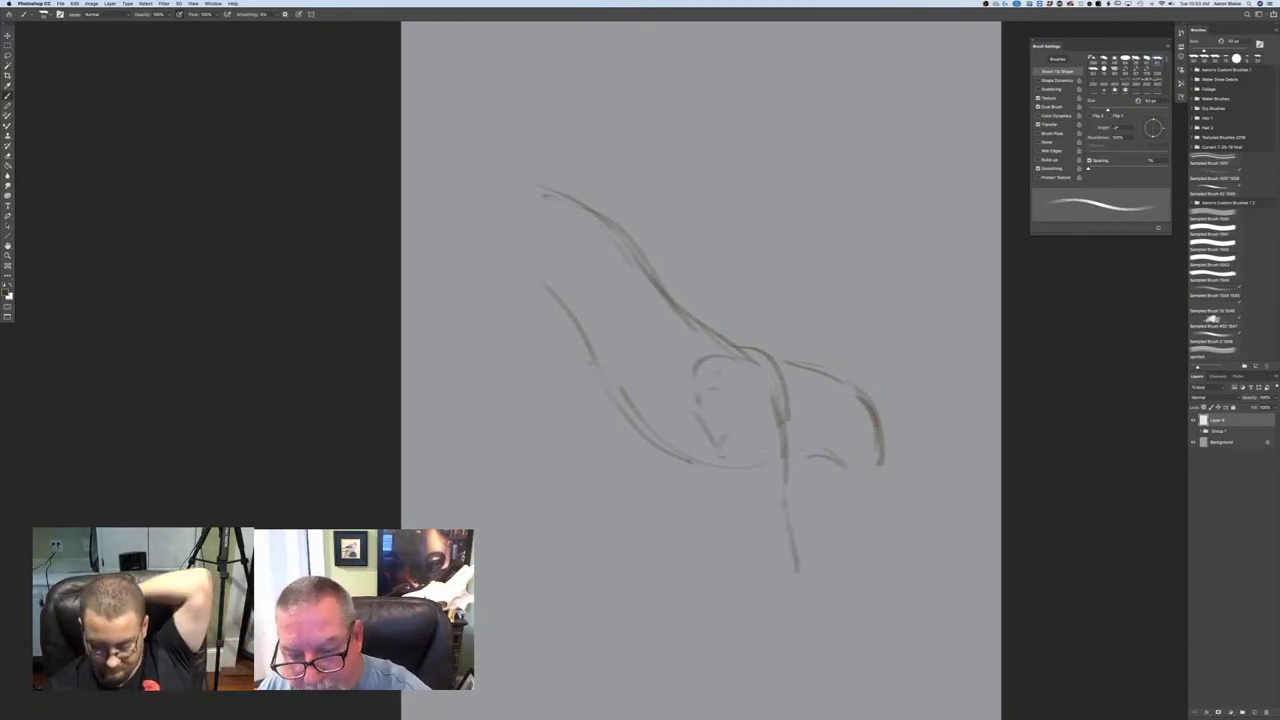
drag(721, 371, 758, 371)
mouse_move(718, 460)
mouse_down()
mouse_move(764, 565)
mouse_move(775, 574)
mouse_move(790, 545)
mouse_move(810, 614)
mouse_move(770, 590)
mouse_move(768, 572)
mouse_up()
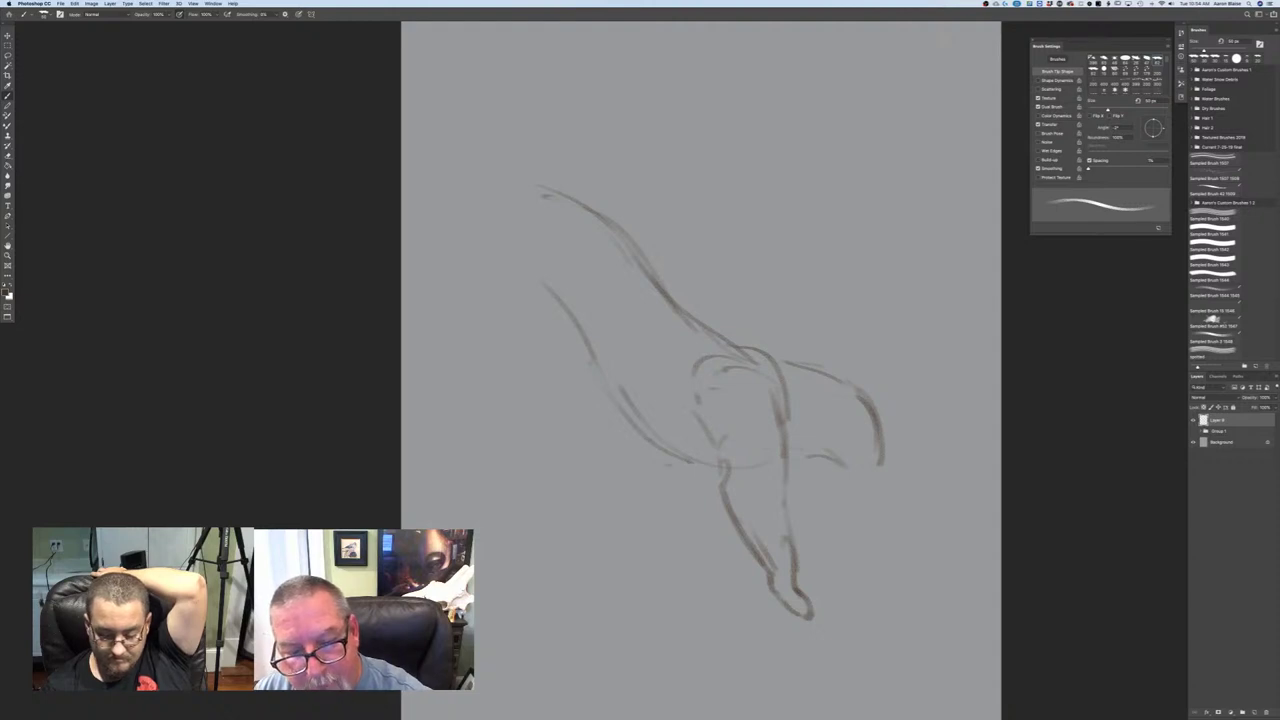
drag(680, 468, 646, 452)
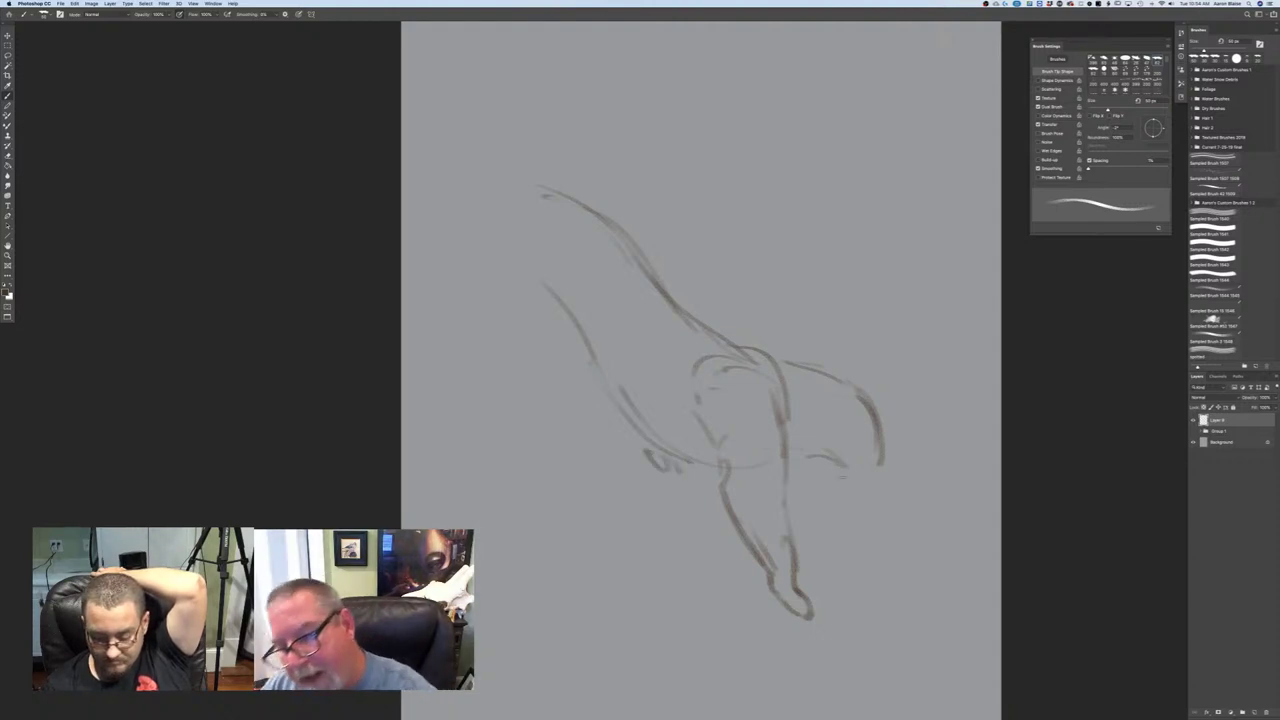
- Rough in the cat's muzzle, jaw, ear and neck lines, and strengthen the shoulder-blade hump
mouse_move(880, 470)
mouse_down()
mouse_move(840, 476)
mouse_move(854, 479)
mouse_up()
mouse_move(852, 404)
mouse_down()
mouse_move(834, 386)
mouse_move(844, 406)
mouse_move(818, 456)
mouse_up()
mouse_move(776, 376)
mouse_down()
mouse_move(830, 384)
mouse_move(788, 432)
mouse_up()
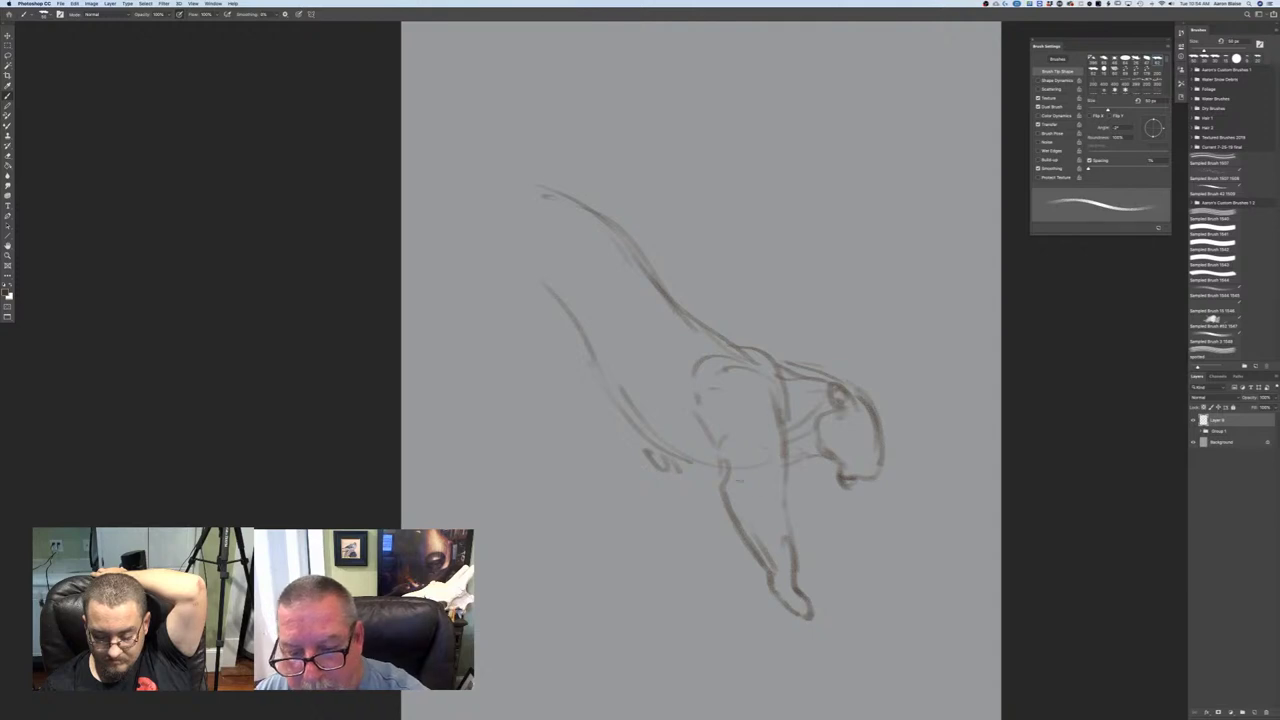
mouse_move(714, 377)
mouse_down()
mouse_move(782, 386)
mouse_move(764, 359)
mouse_move(770, 340)
mouse_move(780, 374)
mouse_up()
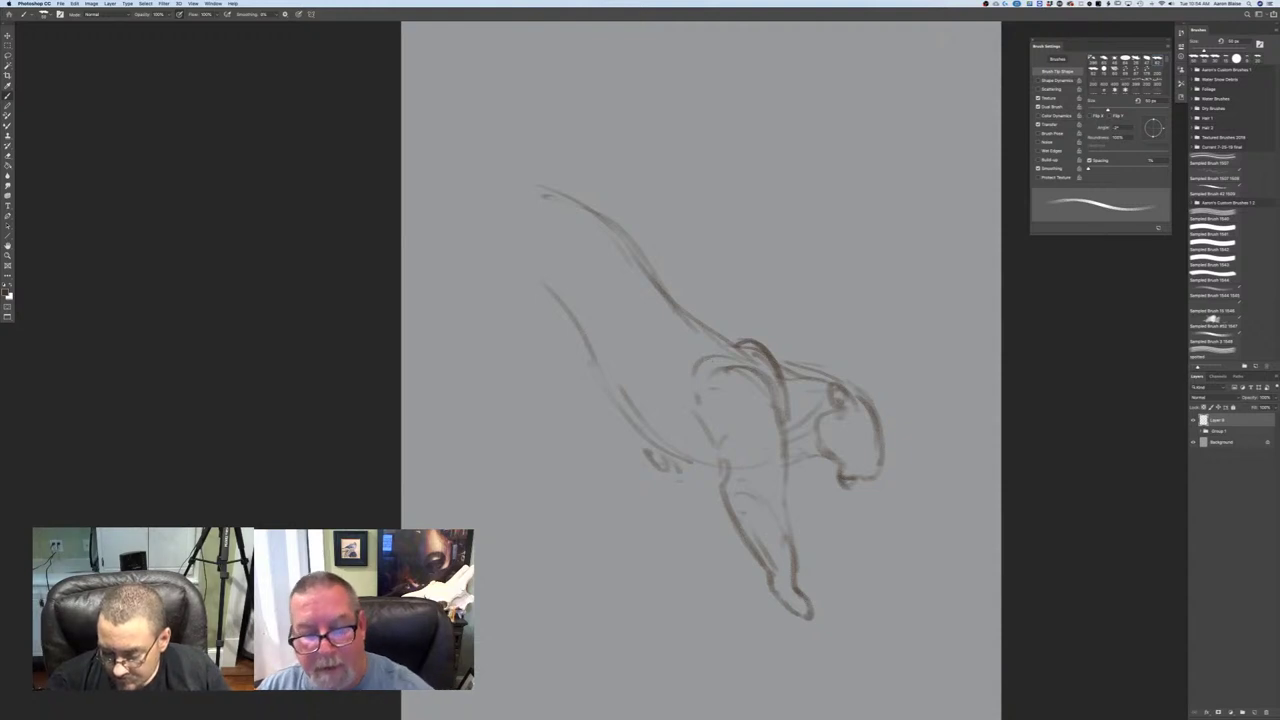
- Sketch rib marks on the cat's flank and construct its hip, thigh and tucked near hind leg
mouse_move(672, 430)
mouse_down()
mouse_move(634, 368)
mouse_move(634, 338)
mouse_move(677, 422)
mouse_up()
drag(646, 413, 671, 407)
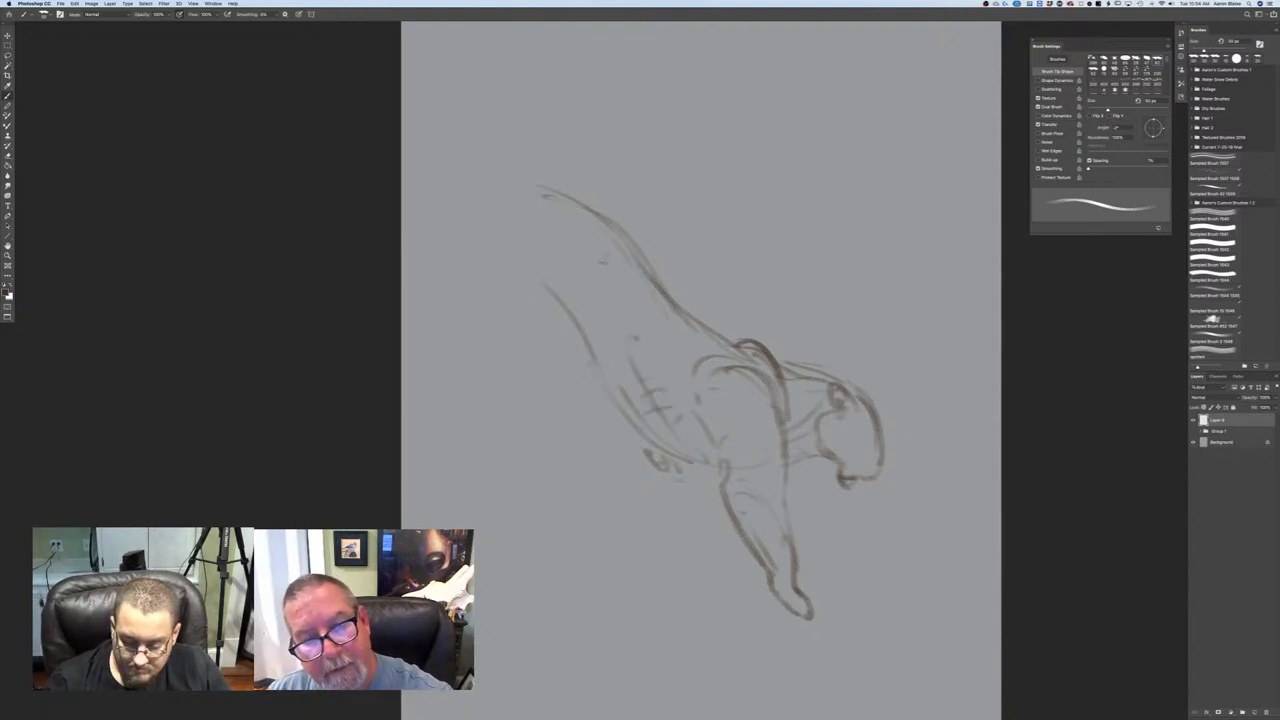
mouse_move(566, 196)
mouse_down()
mouse_move(624, 236)
mouse_move(576, 257)
mouse_up()
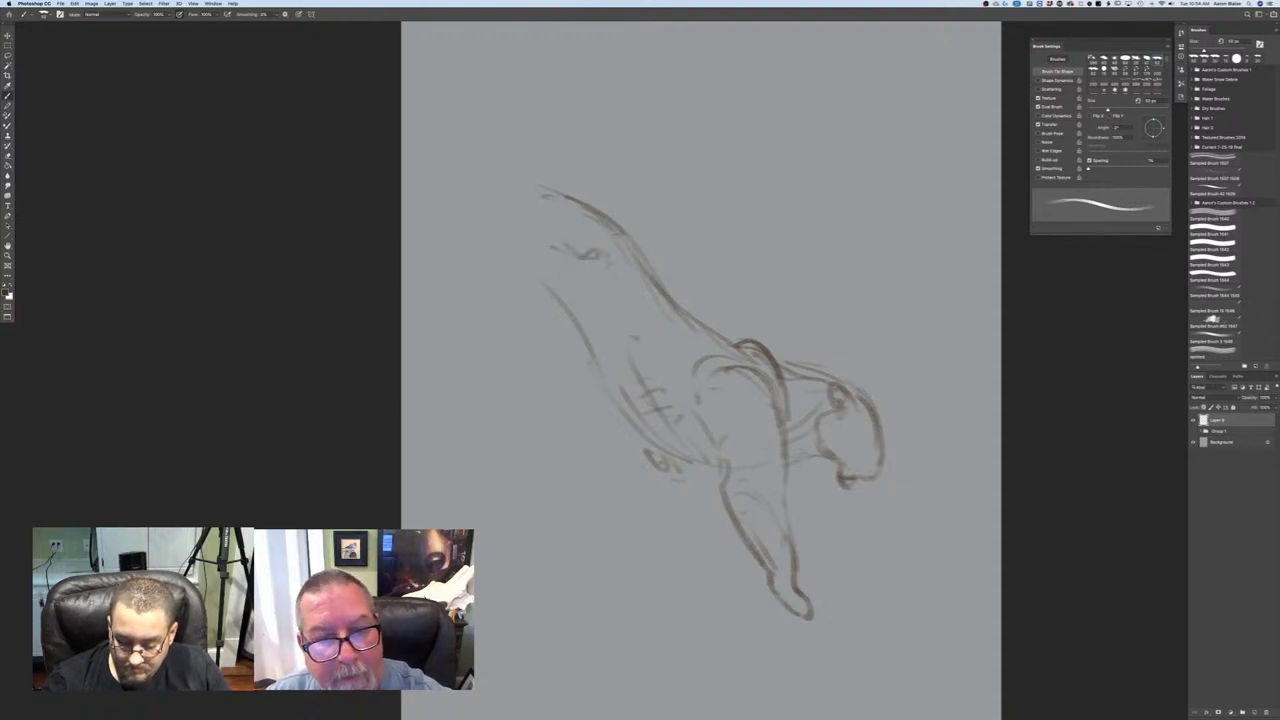
drag(538, 206, 604, 222)
drag(538, 212, 562, 212)
drag(598, 283, 592, 290)
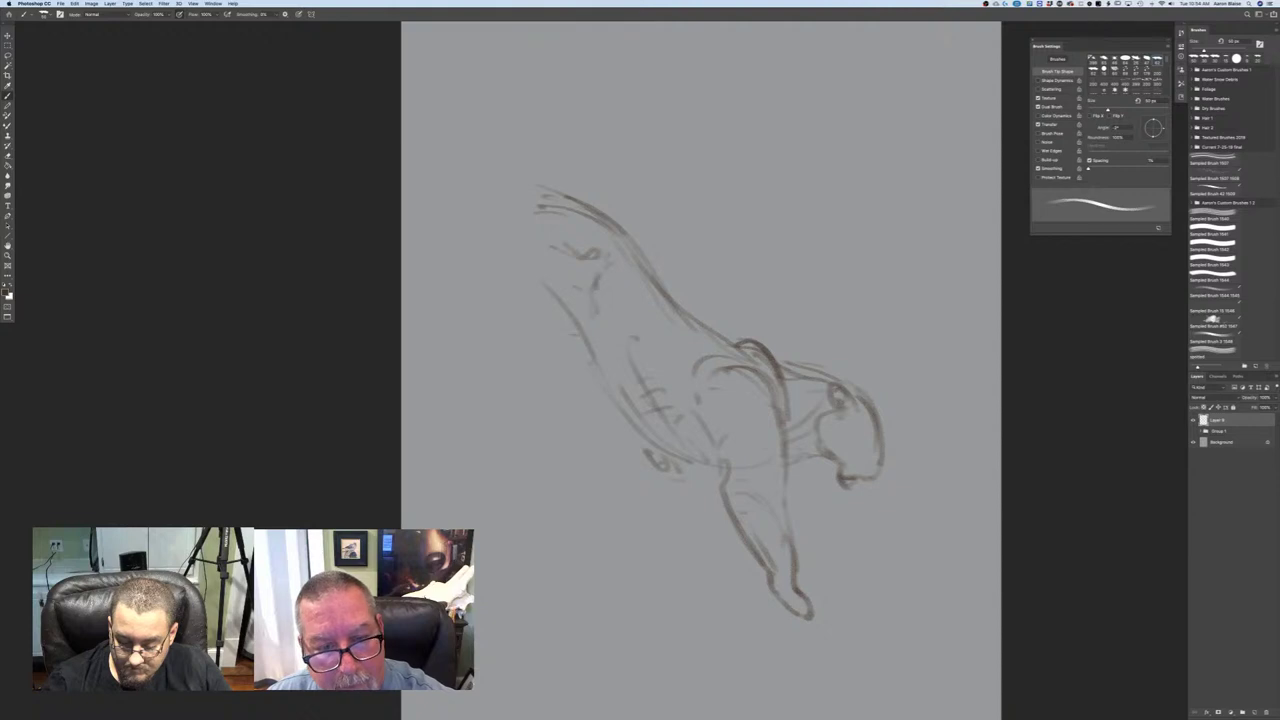
mouse_move(516, 248)
mouse_down()
mouse_move(540, 328)
mouse_move(588, 330)
mouse_up()
mouse_move(600, 278)
mouse_down()
mouse_move(571, 360)
mouse_move(501, 305)
mouse_move(516, 360)
mouse_move(558, 396)
mouse_up()
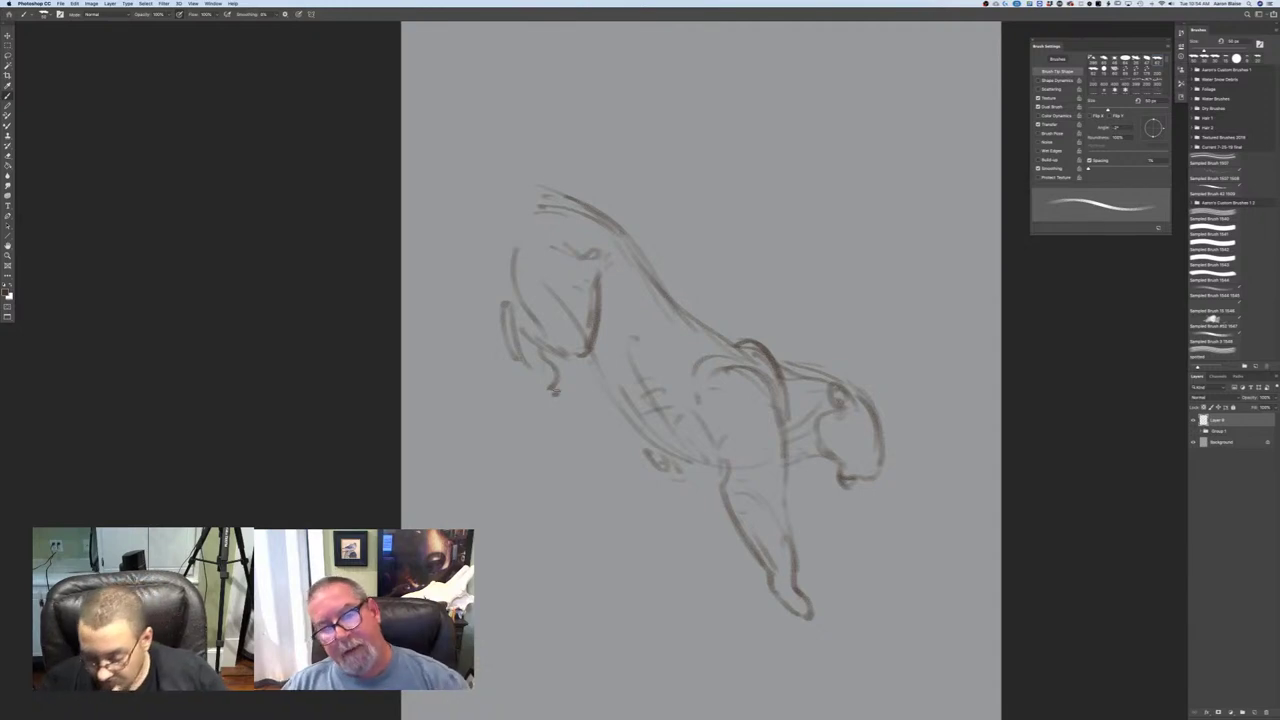
- Sketch the long curling tail and the far hind leg behind the rump, and reinforce the belly and rump contours
mouse_move(550, 191)
mouse_down()
mouse_move(481, 95)
mouse_move(537, 45)
mouse_up()
drag(277, 376, 254, 458)
mouse_move(535, 103)
mouse_down()
mouse_move(690, 160)
mouse_move(456, 240)
mouse_move(437, 299)
mouse_up()
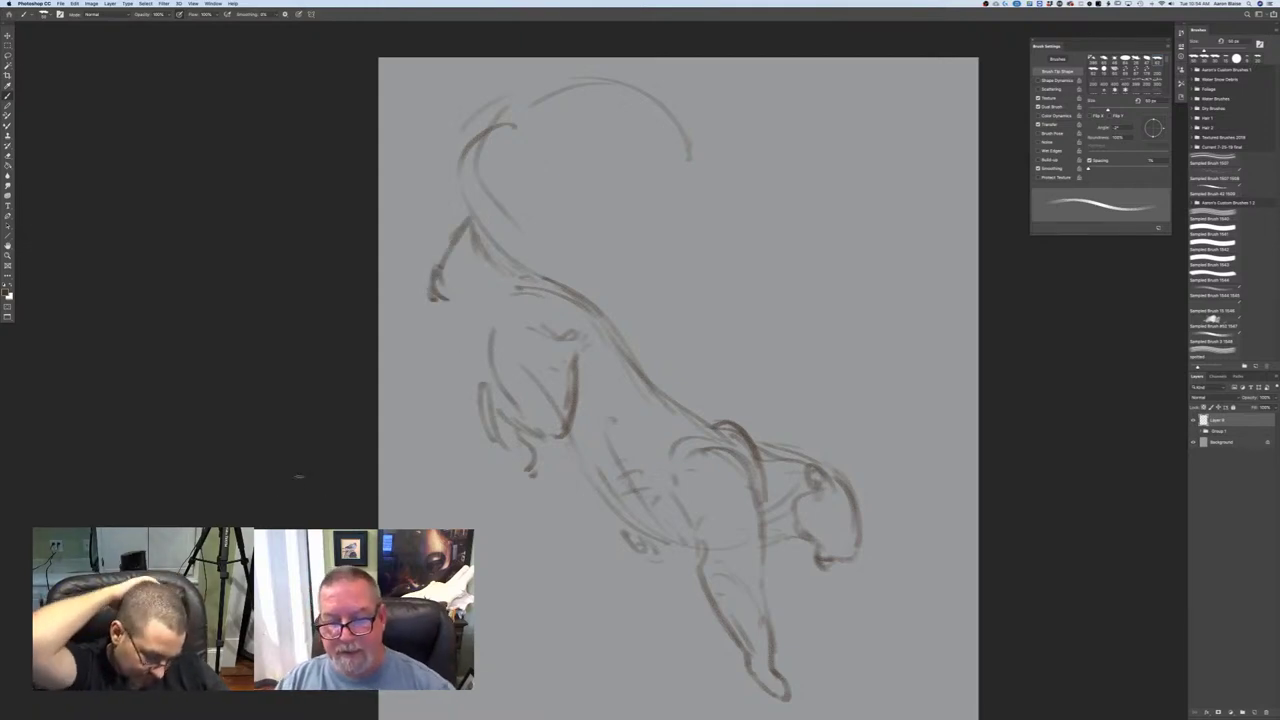
mouse_move(648, 388)
mouse_down()
mouse_move(528, 276)
mouse_move(592, 84)
mouse_move(676, 178)
mouse_up()
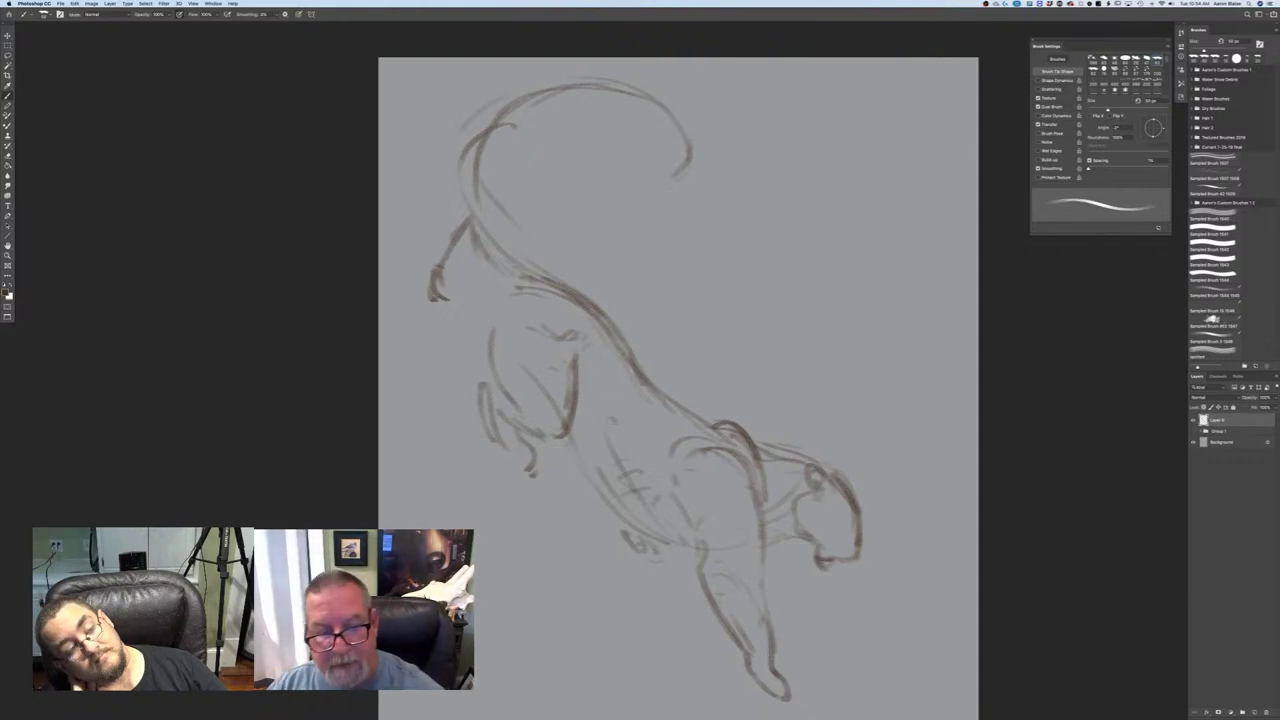
drag(562, 434, 670, 541)
mouse_move(490, 308)
mouse_down()
mouse_move(508, 291)
mouse_move(498, 284)
mouse_up()
mouse_move(463, 202)
mouse_down()
mouse_move(484, 271)
mouse_move(470, 128)
mouse_move(486, 326)
mouse_up()
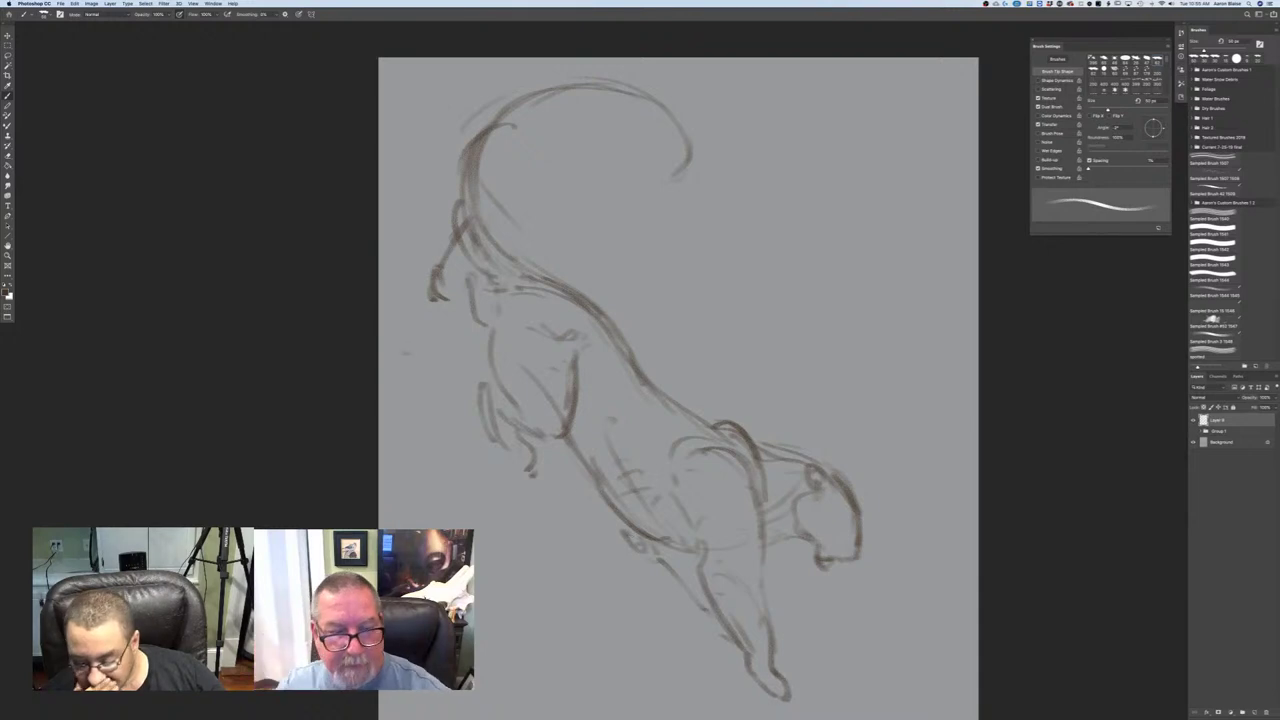
- Add loose curved lines beneath the cat's body and mark its eye and nose
drag(408, 390, 470, 492)
mouse_move(504, 544)
mouse_down()
mouse_move(598, 672)
mouse_move(546, 580)
mouse_up()
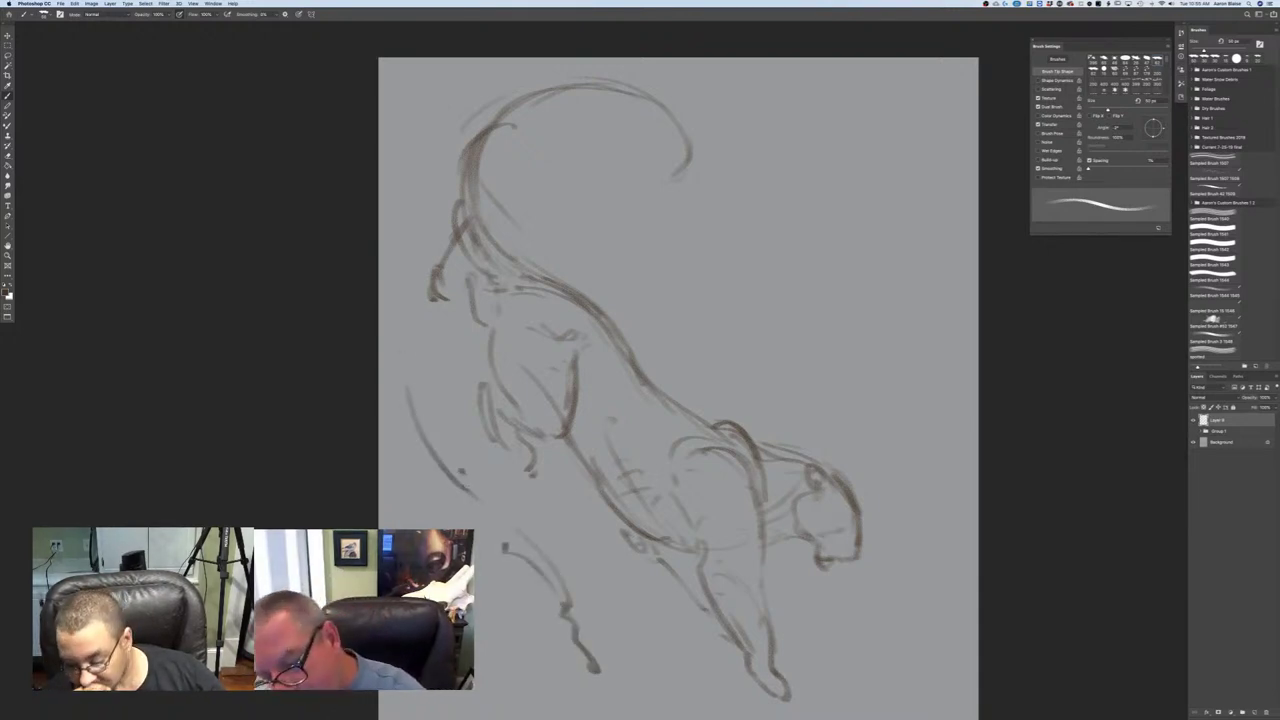
mouse_move(814, 536)
mouse_down()
mouse_move(841, 530)
mouse_move(851, 554)
mouse_up()
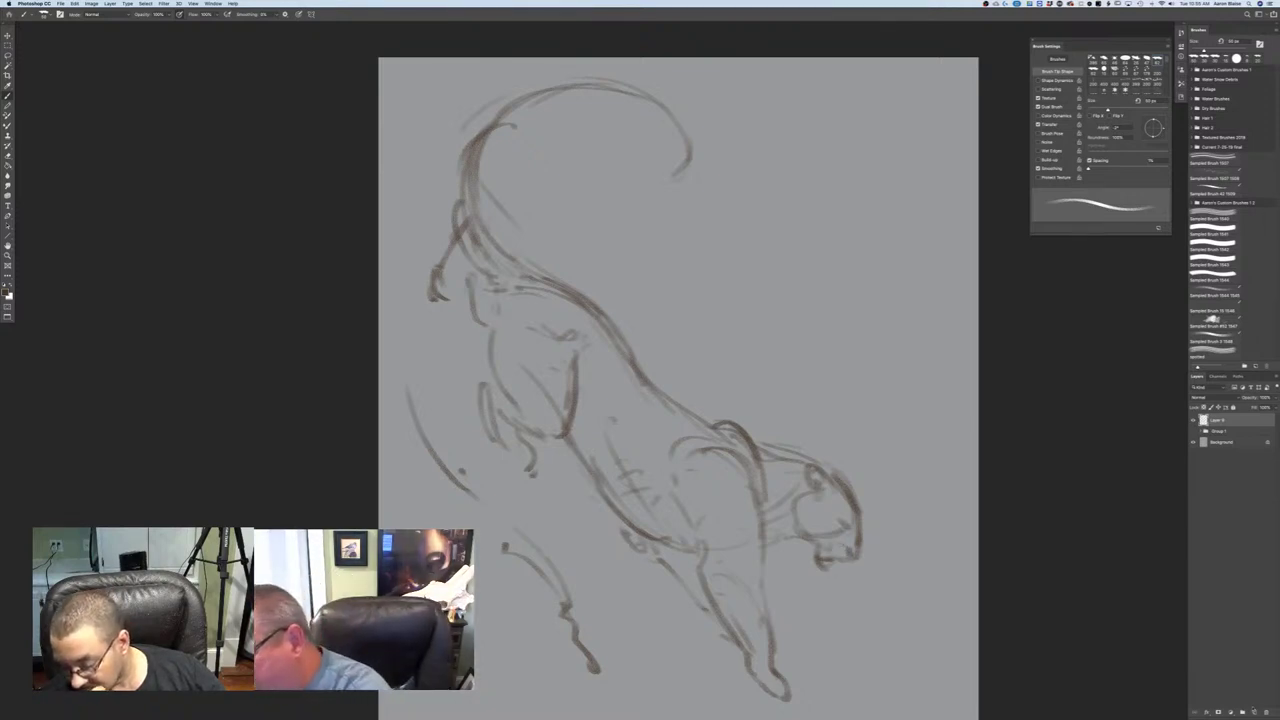
- Add a new layer above the rough sketch and prepare the brush for line work with Shape Dynamics enabled and a smaller size
click(1254, 711)
scroll(254, 400, down, 5)
scroll(254, 400, right, 3)
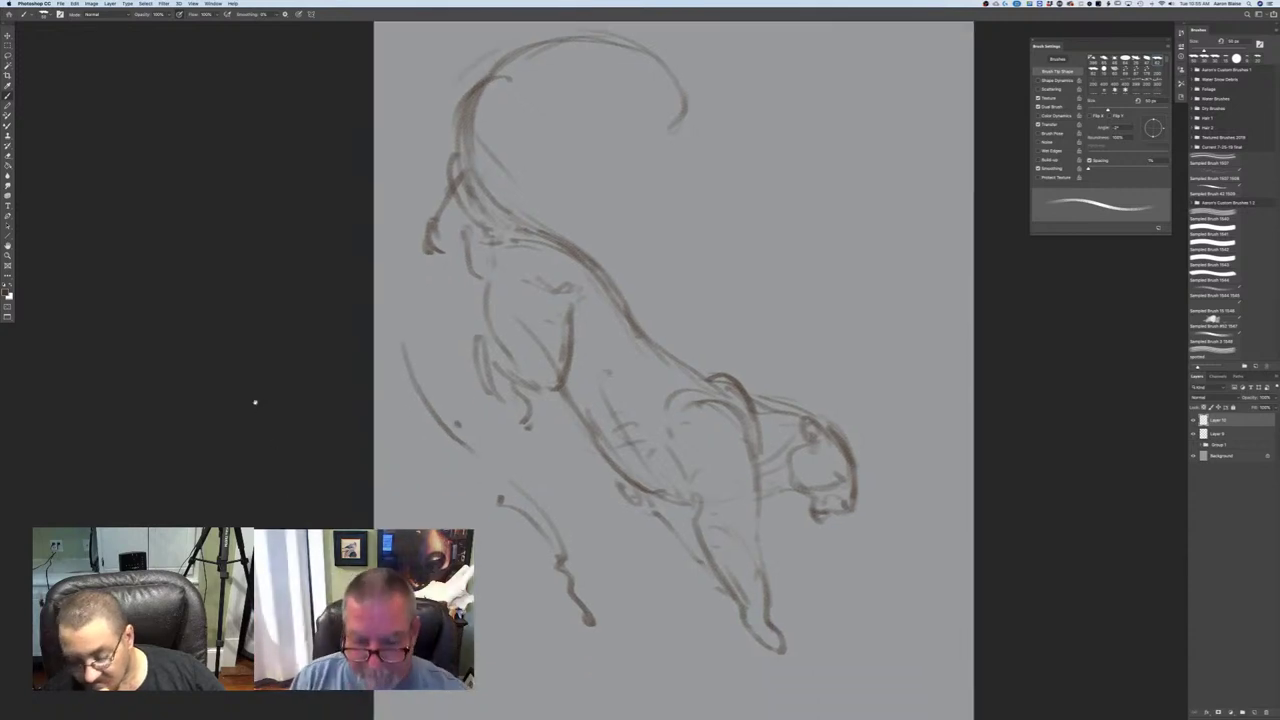
key(super+equal)
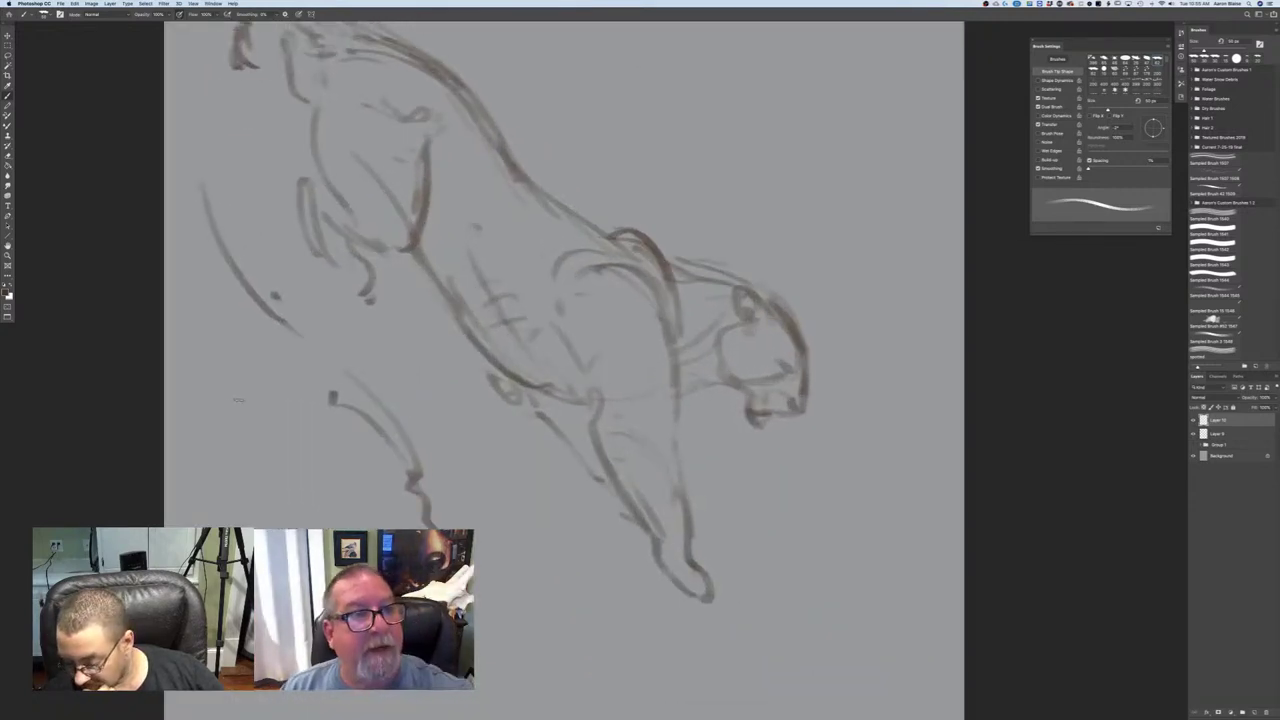
click(1038, 80)
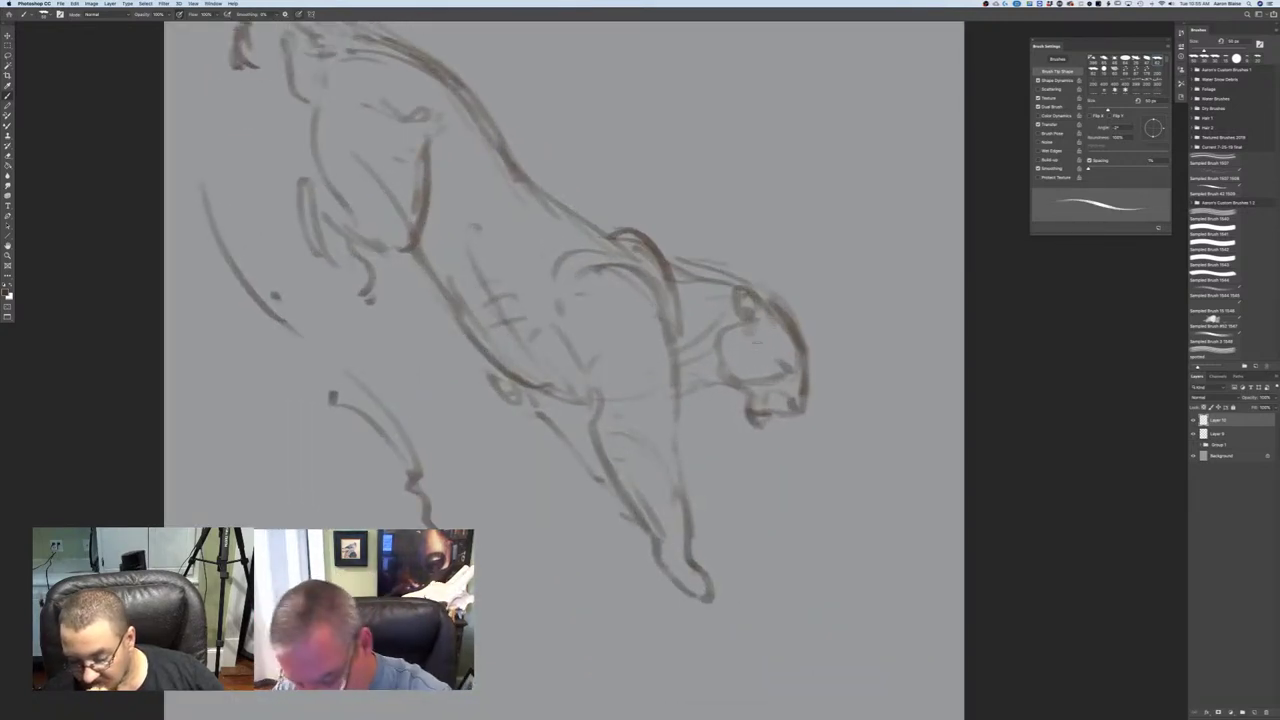
key(bracketleft)
key(bracketleft)
drag(764, 290, 774, 306)
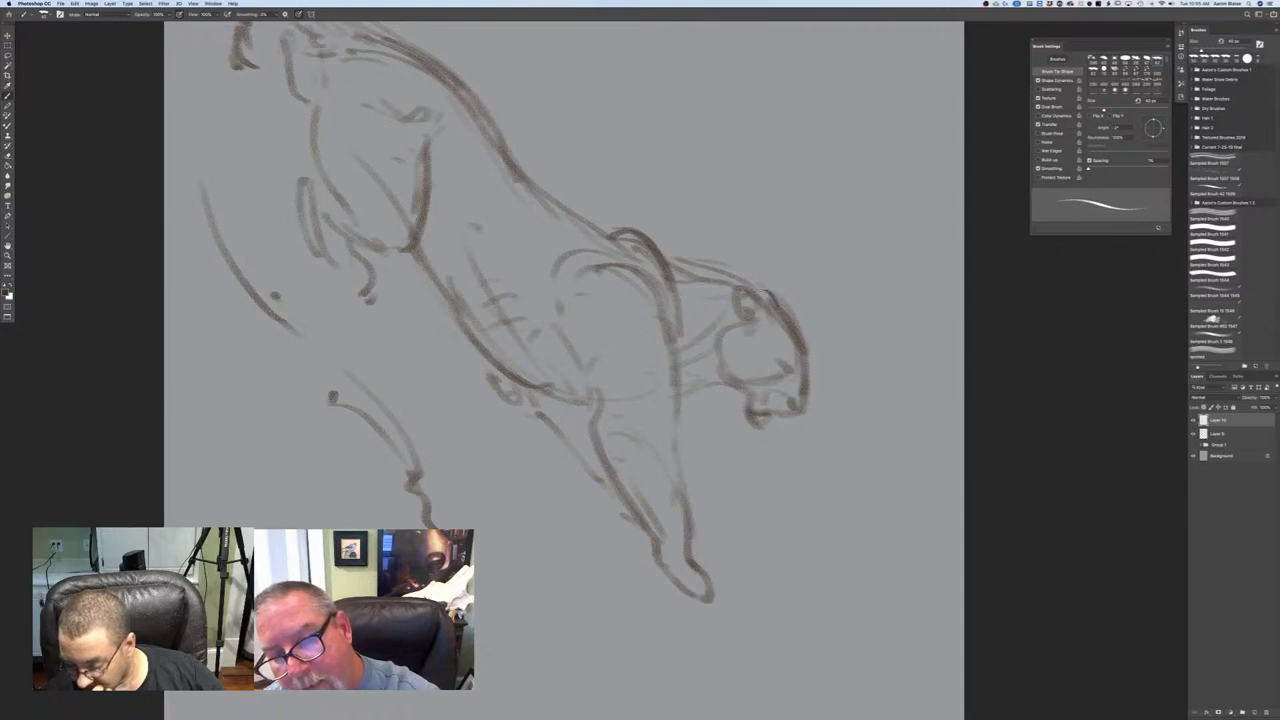
- Set the foreground color to a very dark brown and draw refined lines for the cat's ears, forehead, eye, muzzle and cheek
click(6, 292)
click(181, 297)
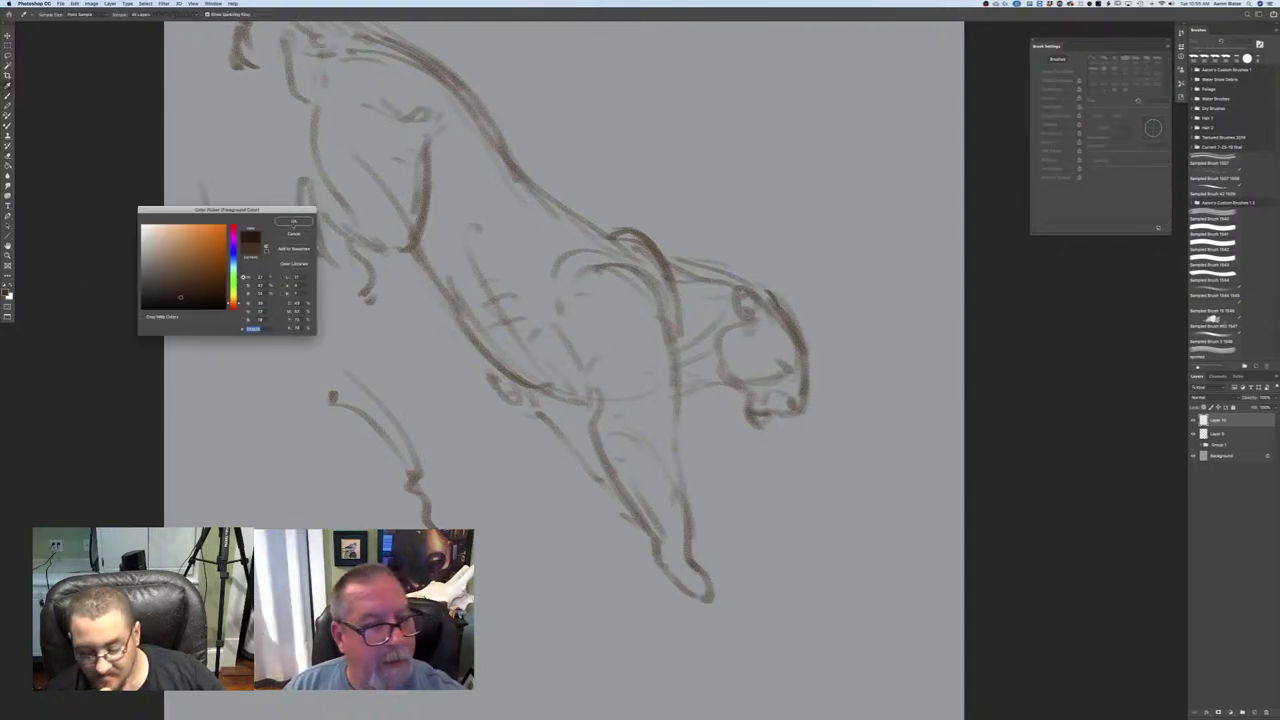
click(293, 223)
mouse_move(766, 290)
mouse_down()
mouse_move(778, 306)
mouse_move(746, 296)
mouse_move(764, 306)
mouse_move(732, 311)
mouse_move(802, 348)
mouse_up()
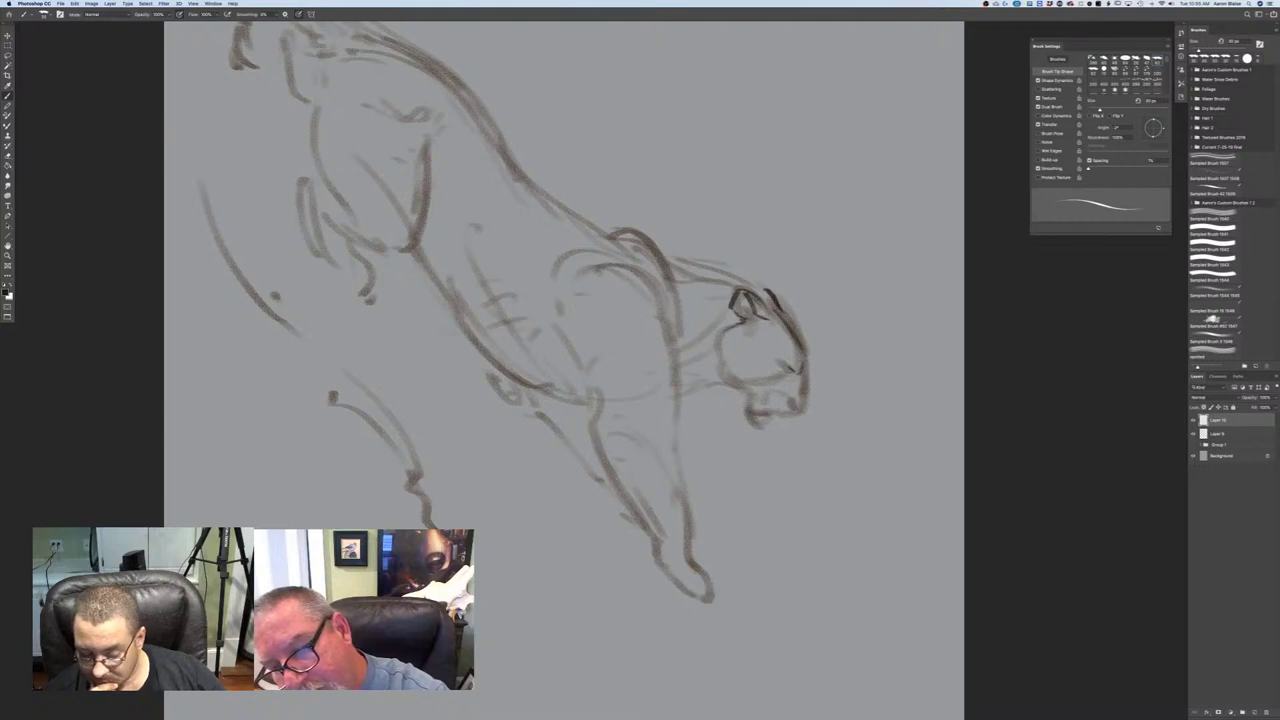
drag(806, 385, 795, 411)
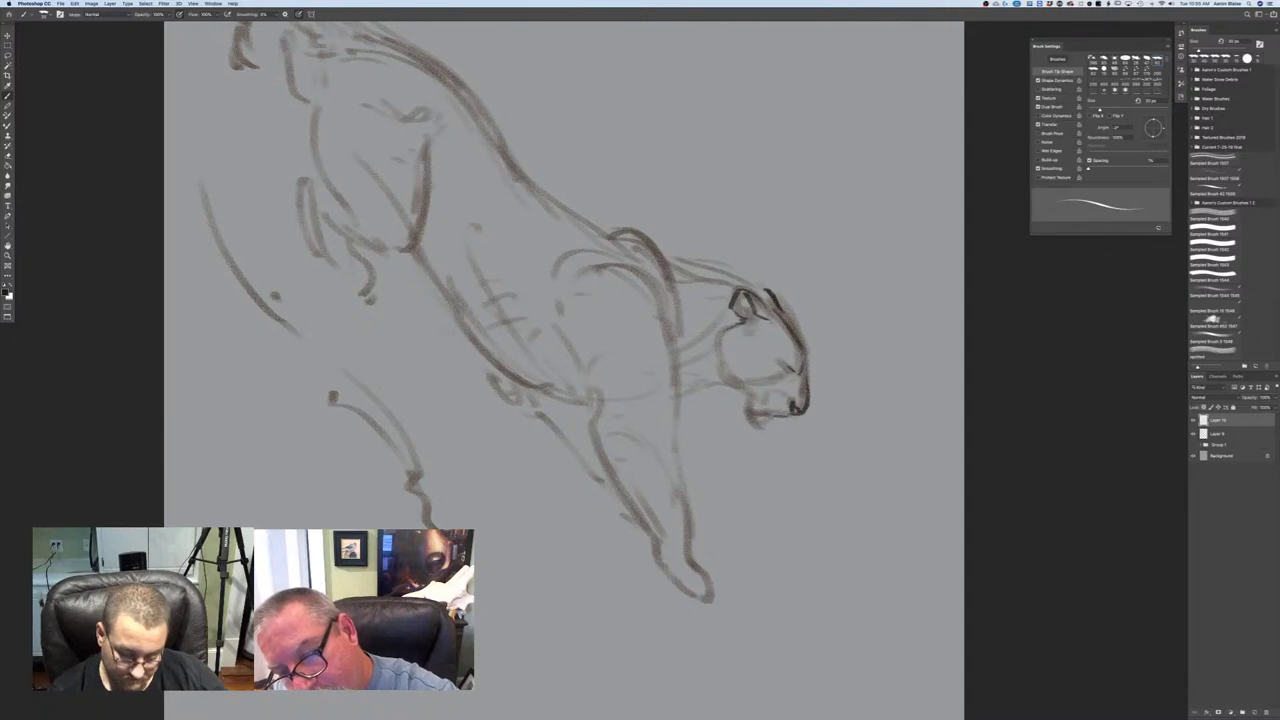
mouse_move(754, 400)
mouse_down()
mouse_move(770, 427)
mouse_move(748, 417)
mouse_move(746, 395)
mouse_move(795, 383)
mouse_up()
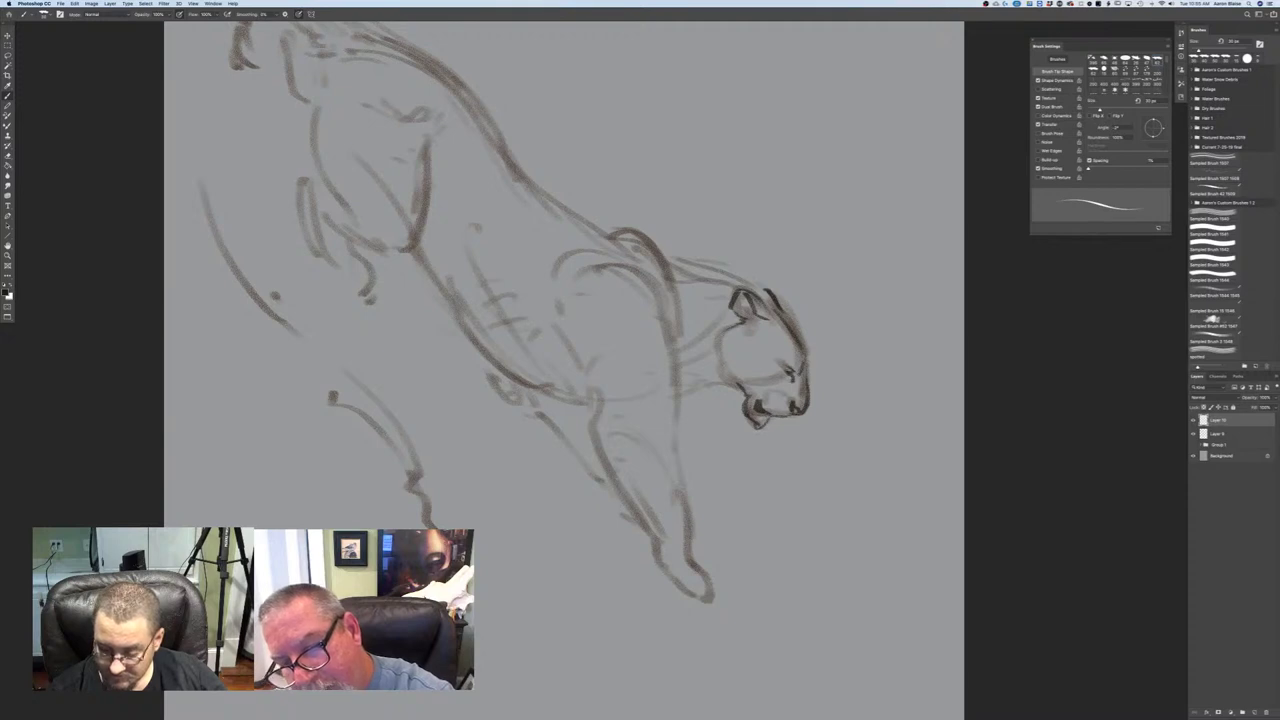
drag(723, 329, 721, 373)
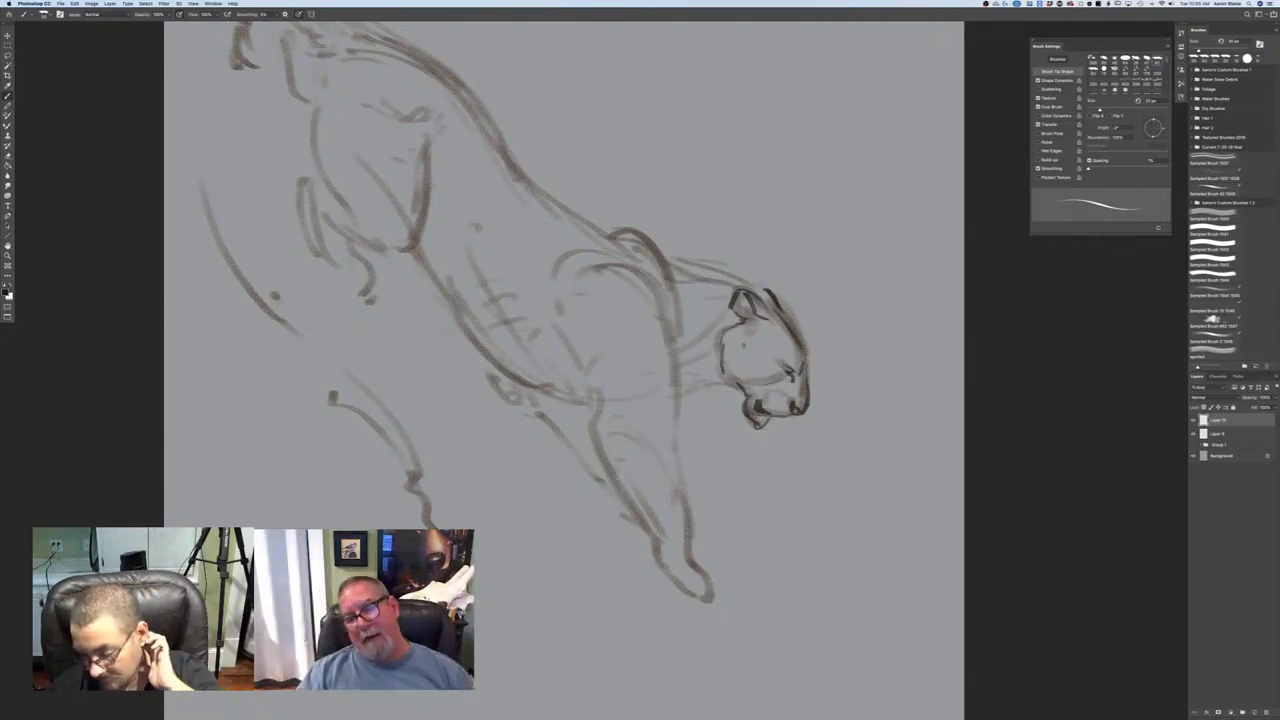
- Draw refined contour lines over the cat's neck, shoulder and upper back, and down the extended foreleg to the paw's toes
drag(731, 382, 682, 390)
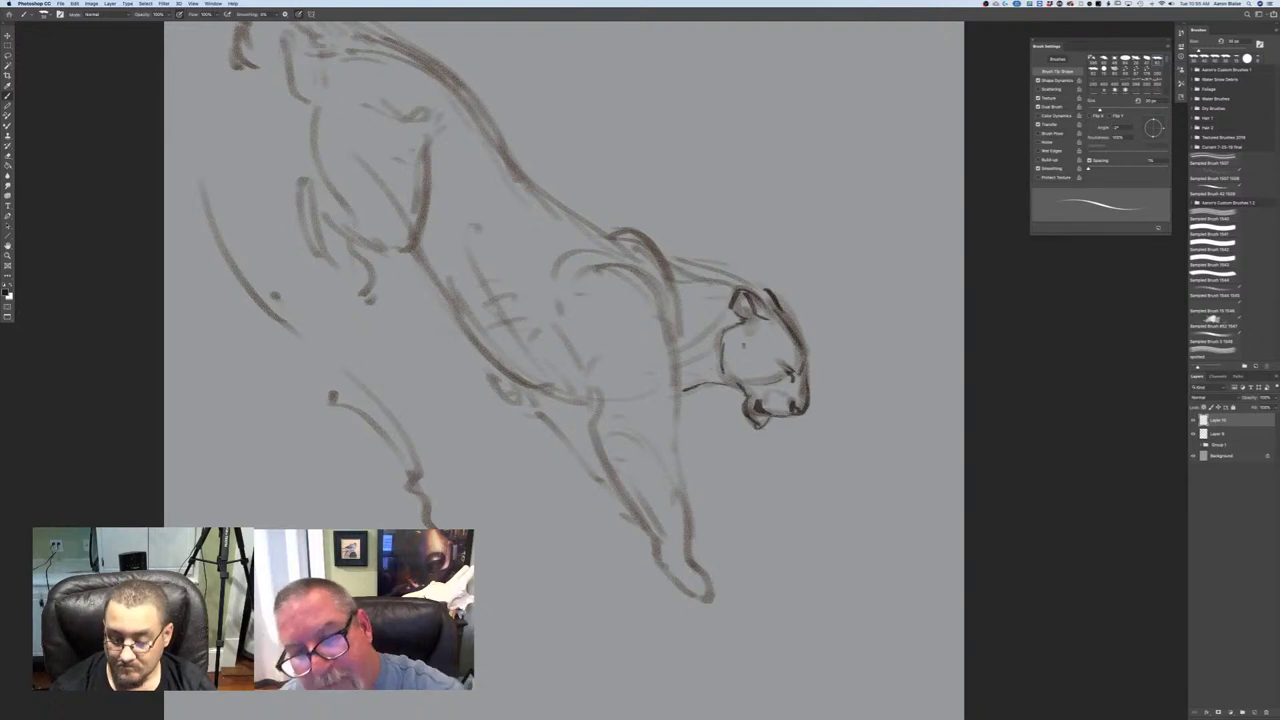
mouse_move(738, 286)
mouse_down()
mouse_move(677, 265)
mouse_move(657, 283)
mouse_move(670, 333)
mouse_up()
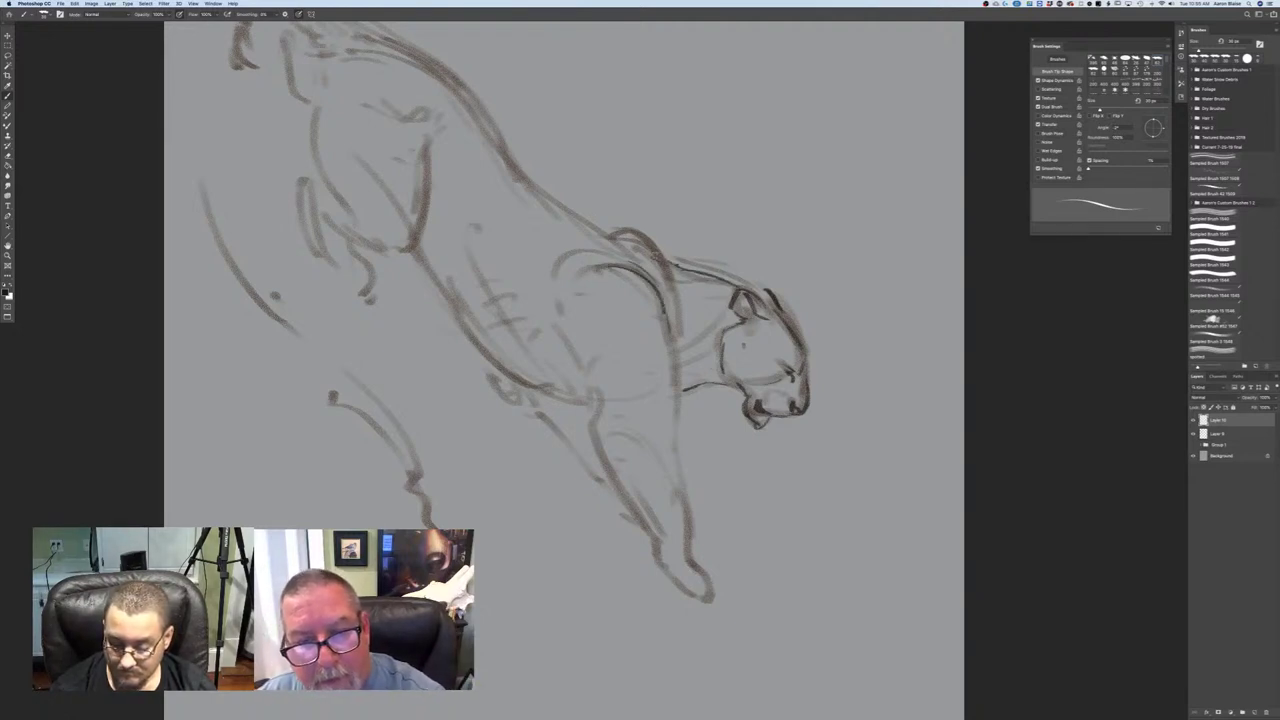
mouse_move(664, 260)
mouse_down()
mouse_move(612, 231)
mouse_move(646, 239)
mouse_move(570, 215)
mouse_up()
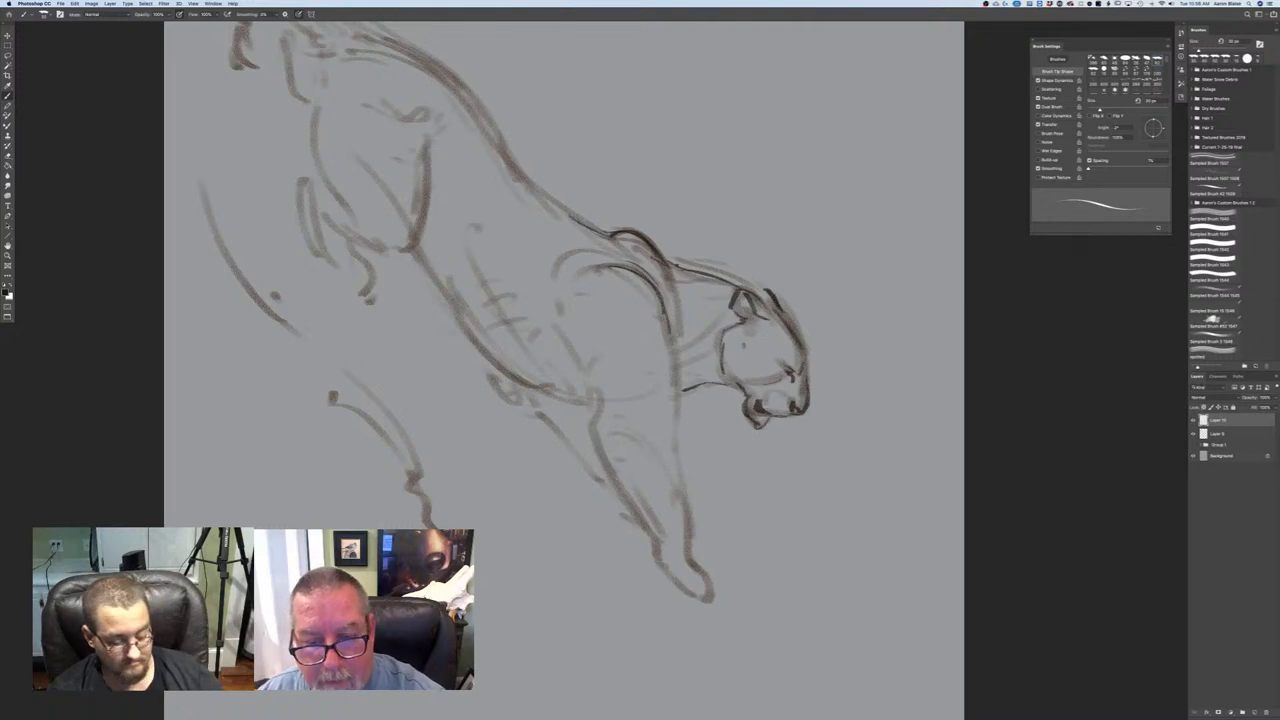
drag(671, 406, 702, 574)
mouse_move(625, 489)
mouse_down()
mouse_move(680, 589)
mouse_move(712, 597)
mouse_move(657, 563)
mouse_move(679, 587)
mouse_up()
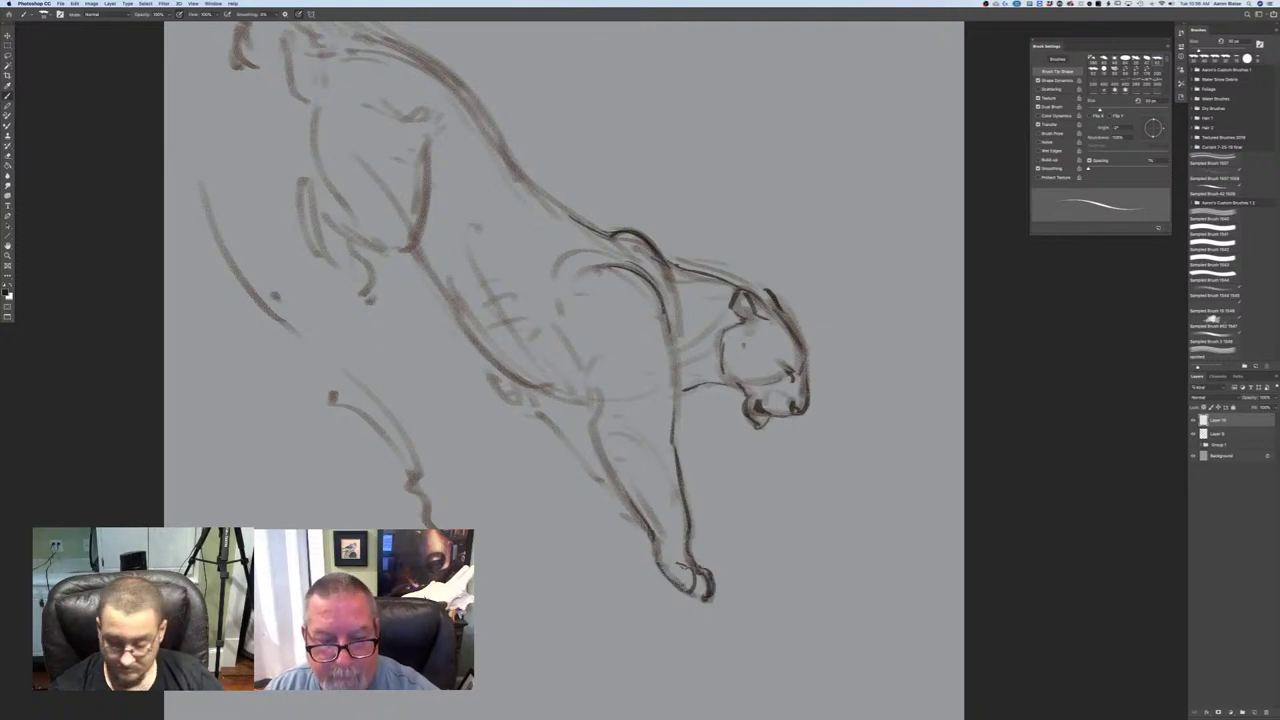
- Draw refined lines over the cat's upper foreleg and elbow, and add short contour strokes across the chest and lower belly
mouse_move(597, 399)
mouse_down()
mouse_move(592, 430)
mouse_move(680, 504)
mouse_up()
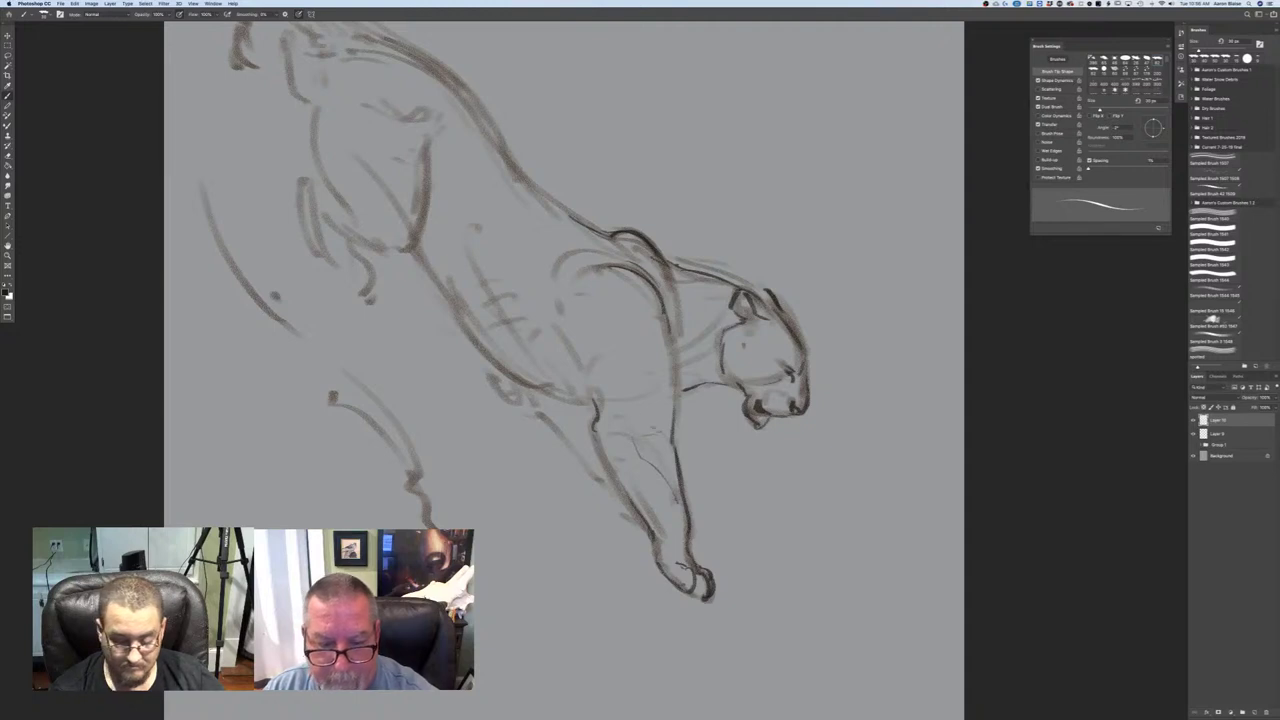
drag(612, 383, 642, 408)
drag(572, 368, 588, 404)
drag(522, 374, 530, 390)
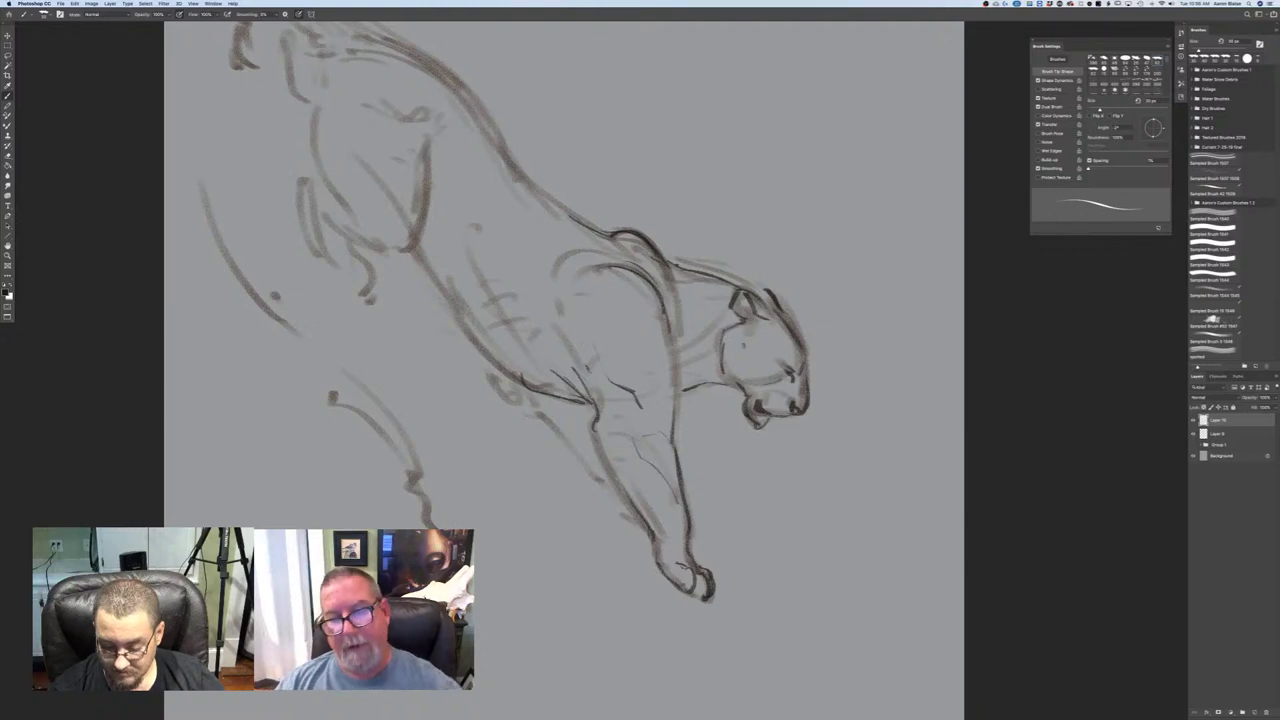
- Hide the two cat sketch layers, show the hawk painting in Group 1 and expand that group
key(super+minus)
key(super+minus)
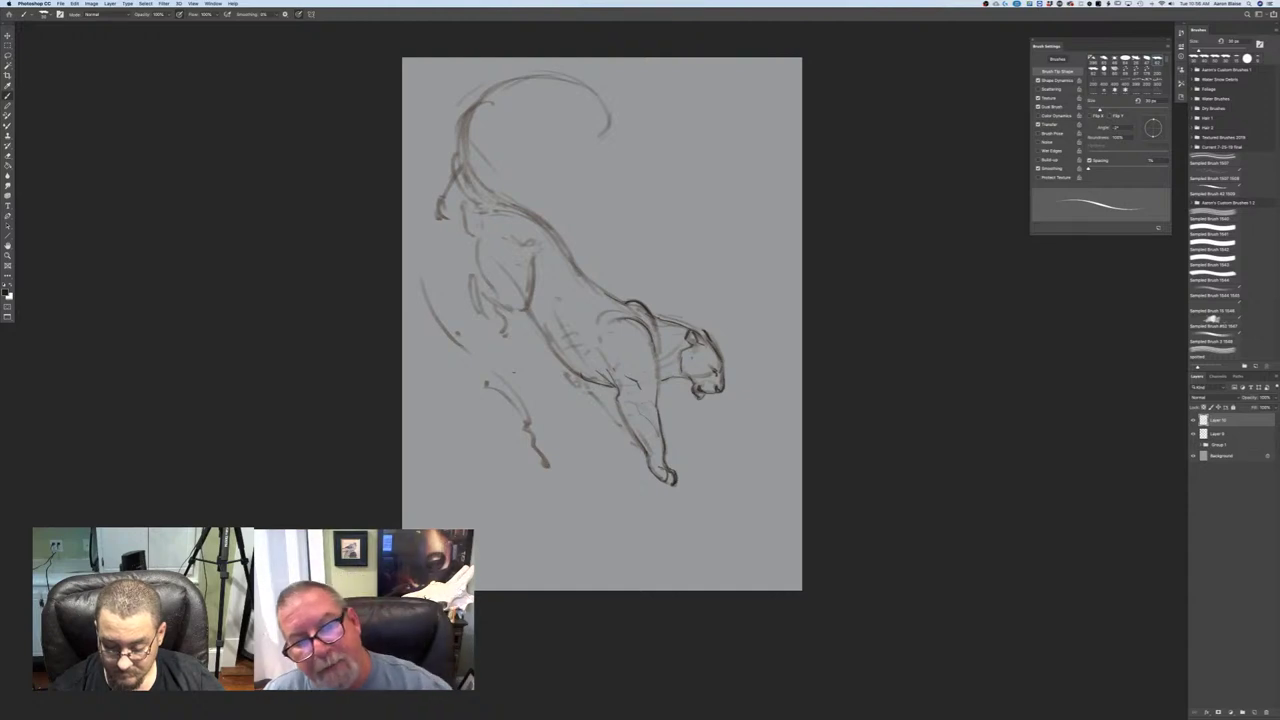
click(1193, 420)
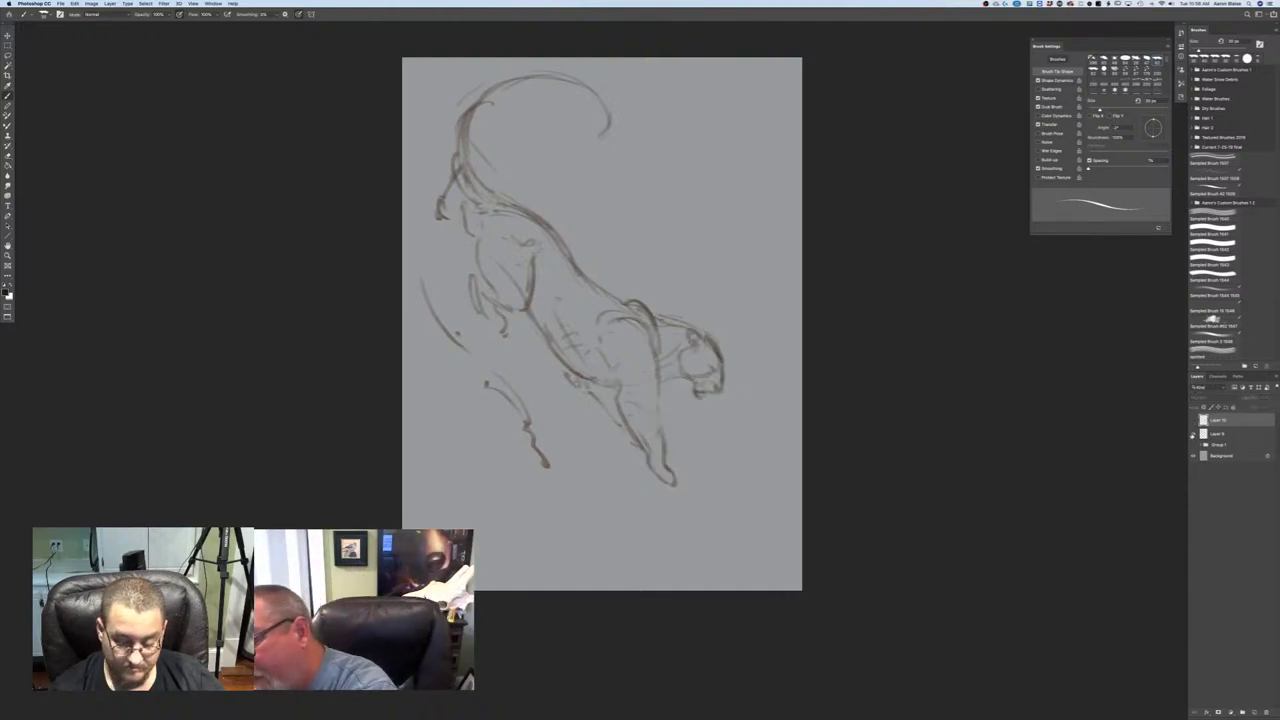
click(1193, 434)
click(1193, 445)
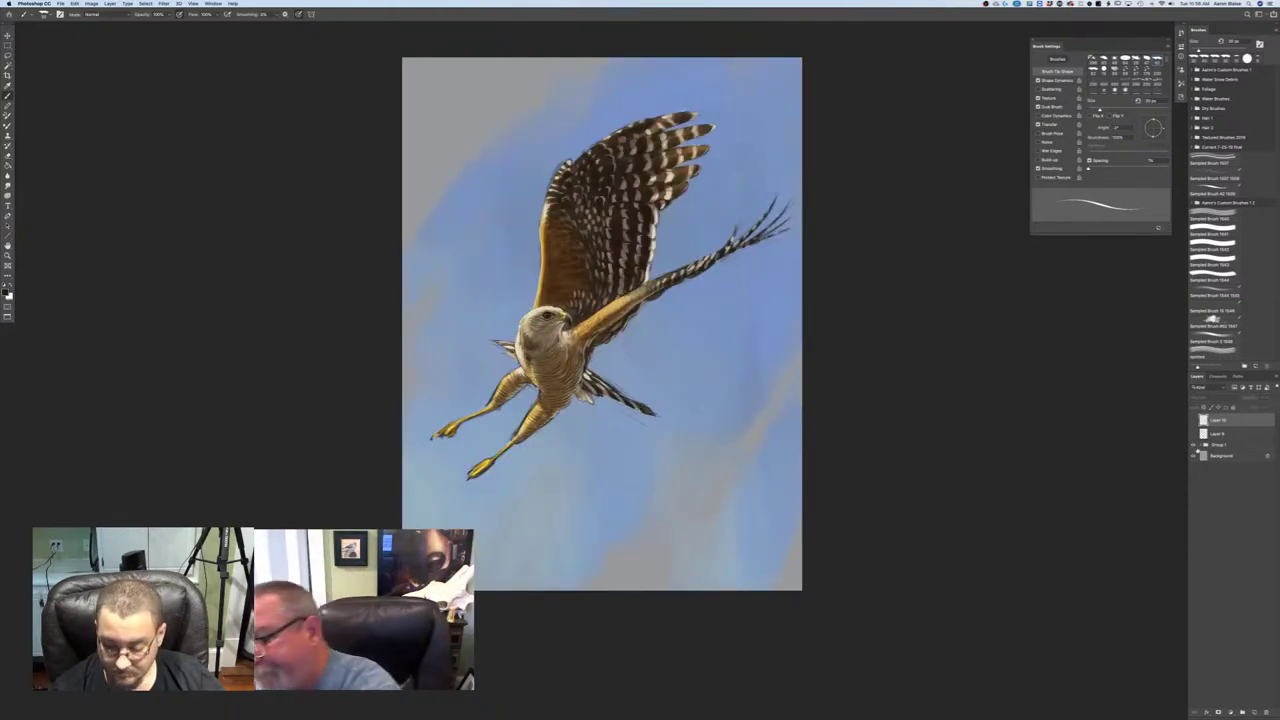
click(1199, 444)
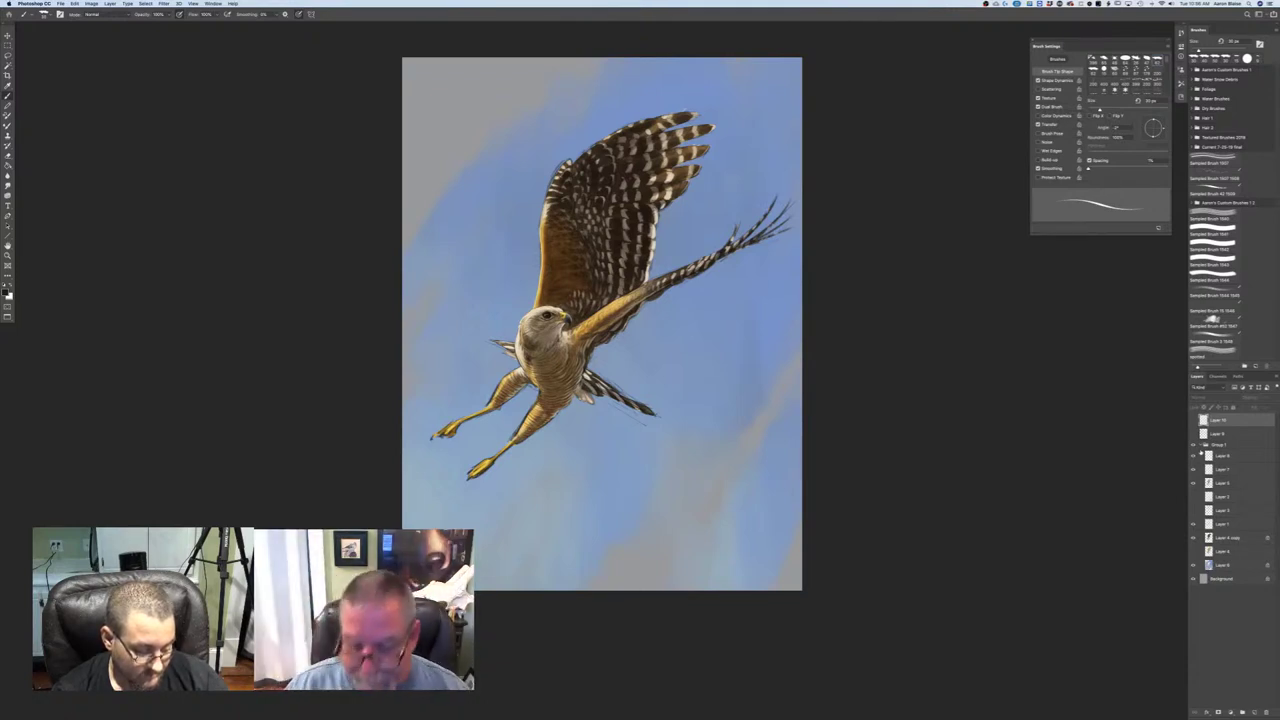
- Make the top layer inside Group 1 active and set the foreground color to a muted tan for the hawk's plumage
key(super+plus)
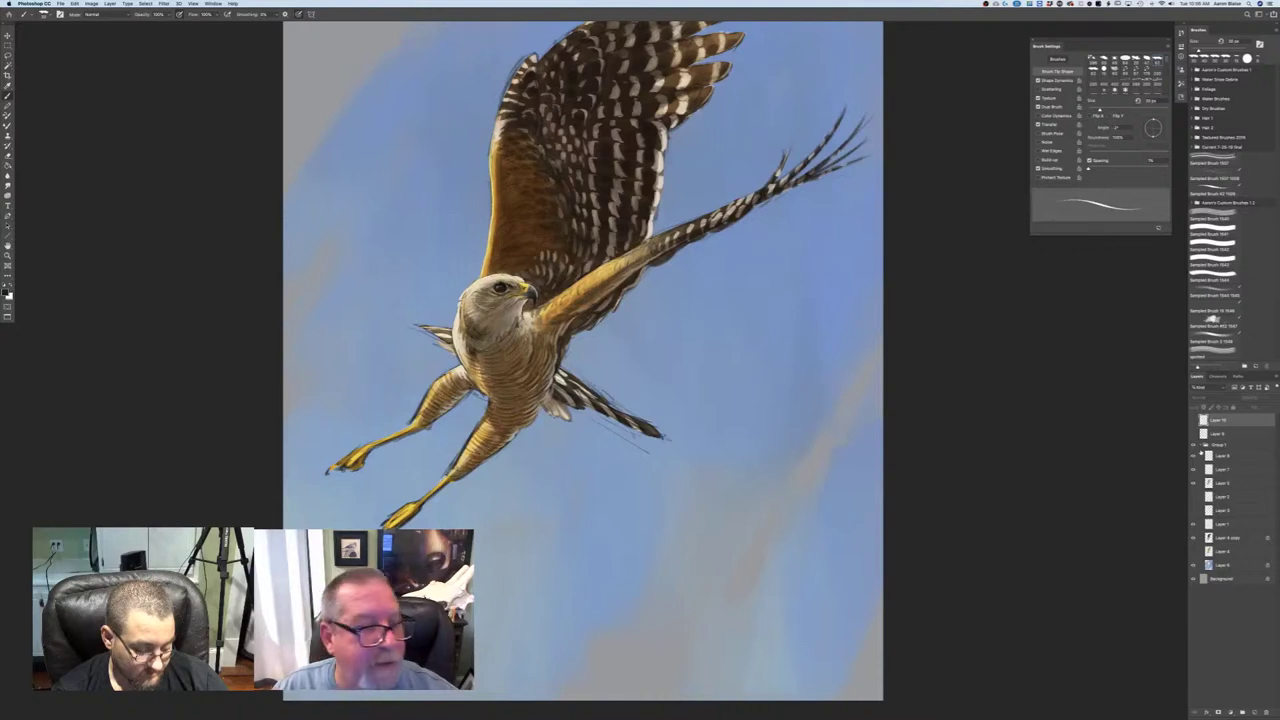
click(5, 292)
click(168, 257)
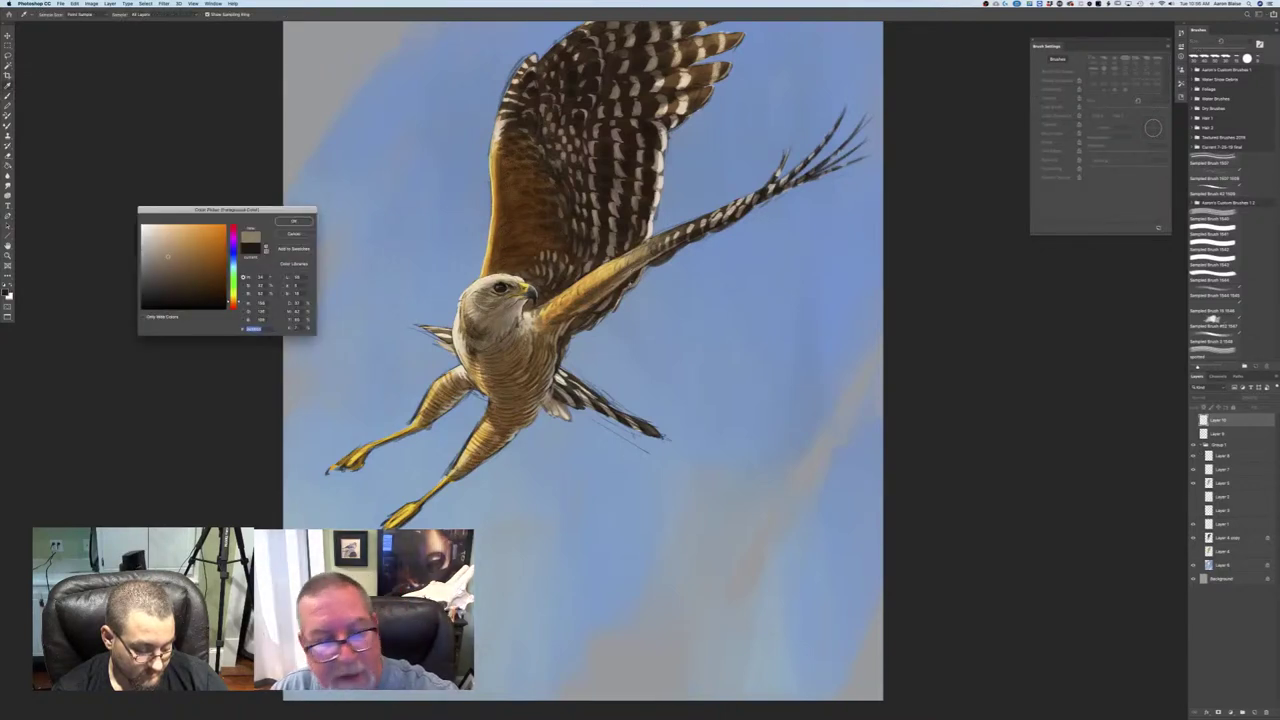
key(Return)
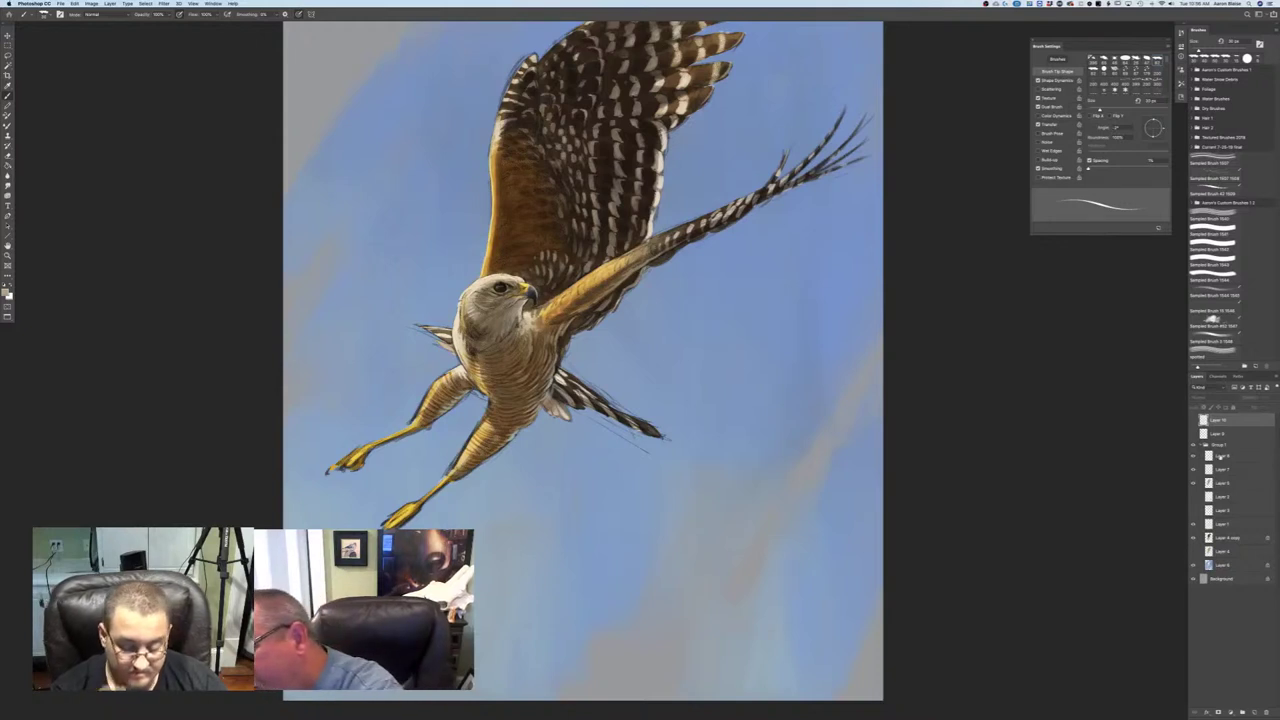
click(1223, 456)
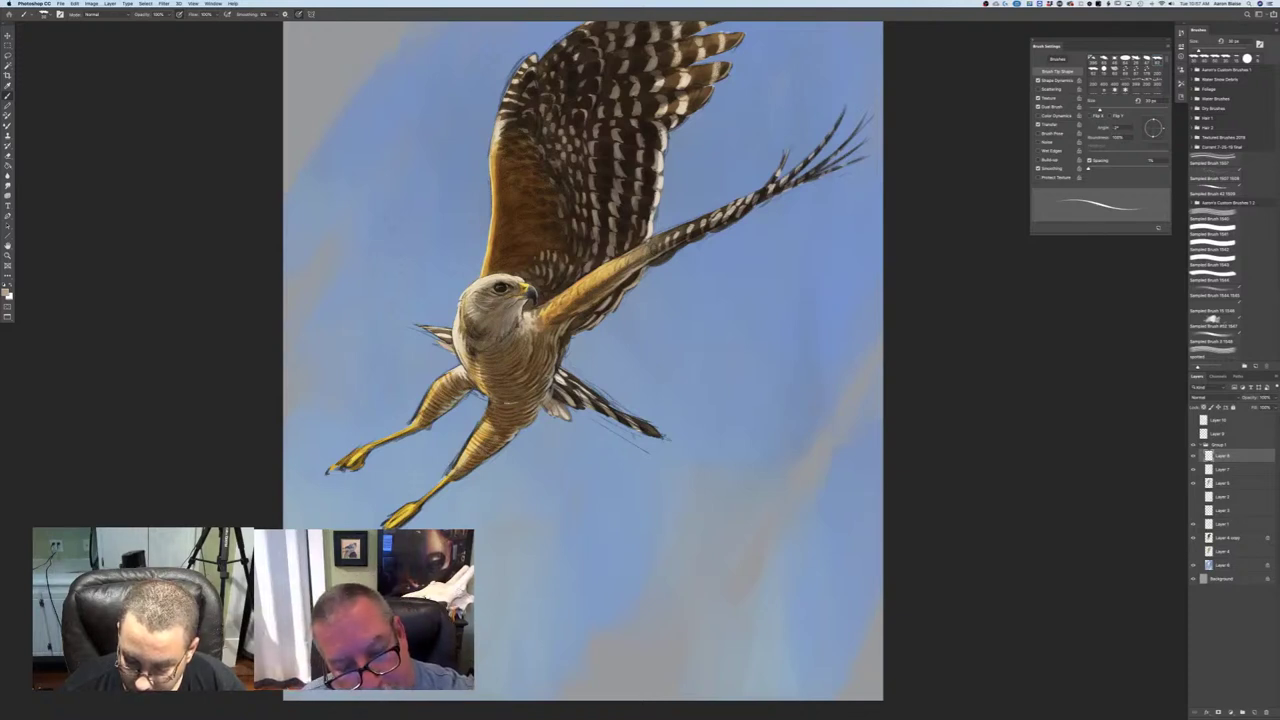
click(7, 289)
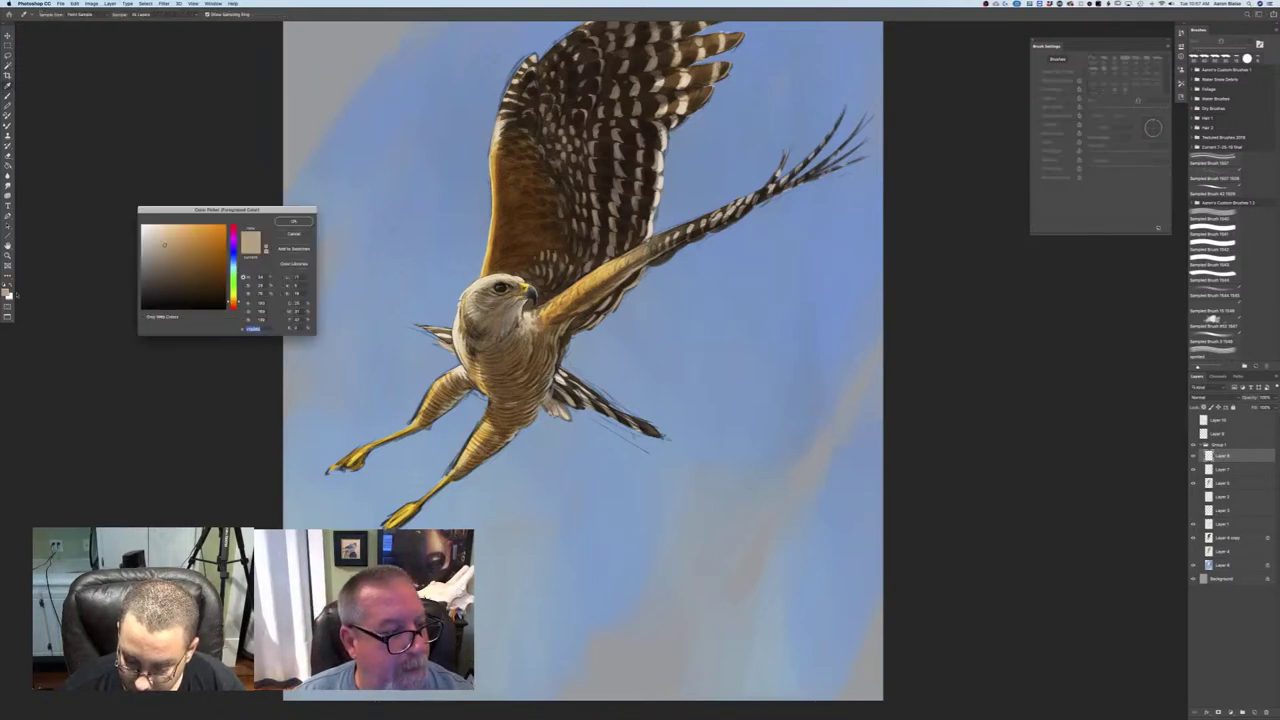
click(169, 257)
click(293, 221)
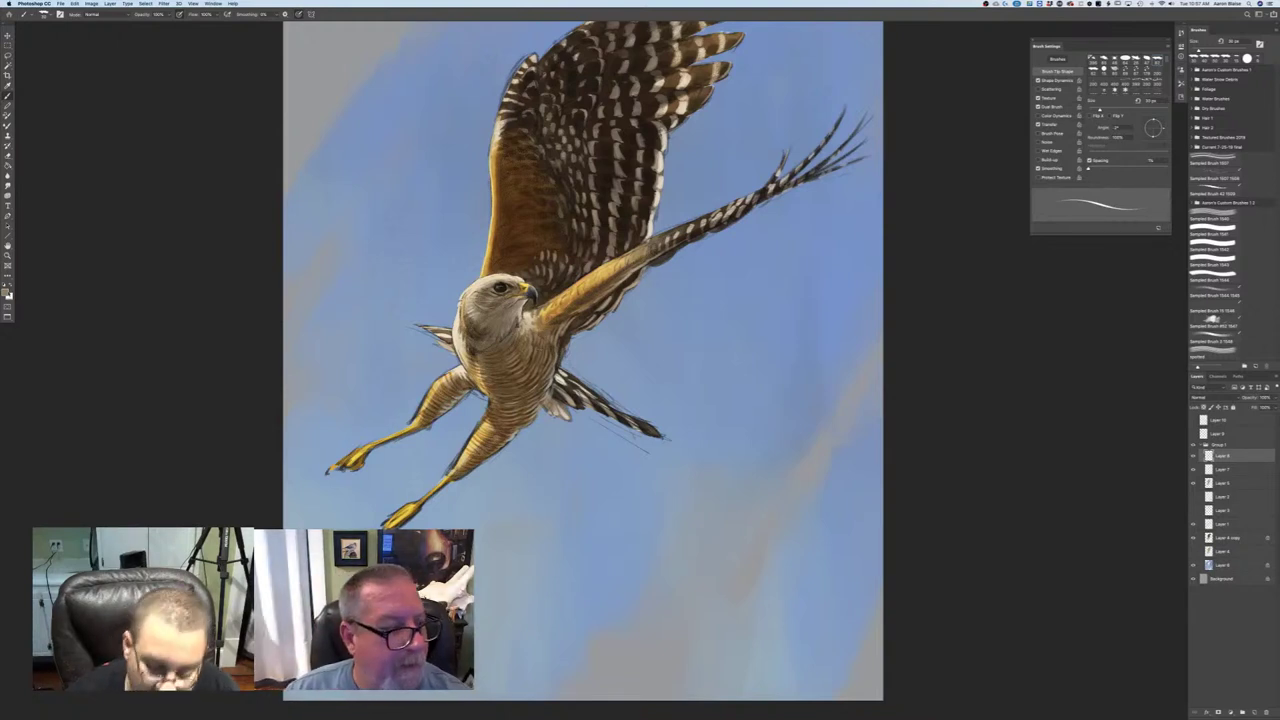
- Set the foreground color to a soft grayish blue
click(7, 288)
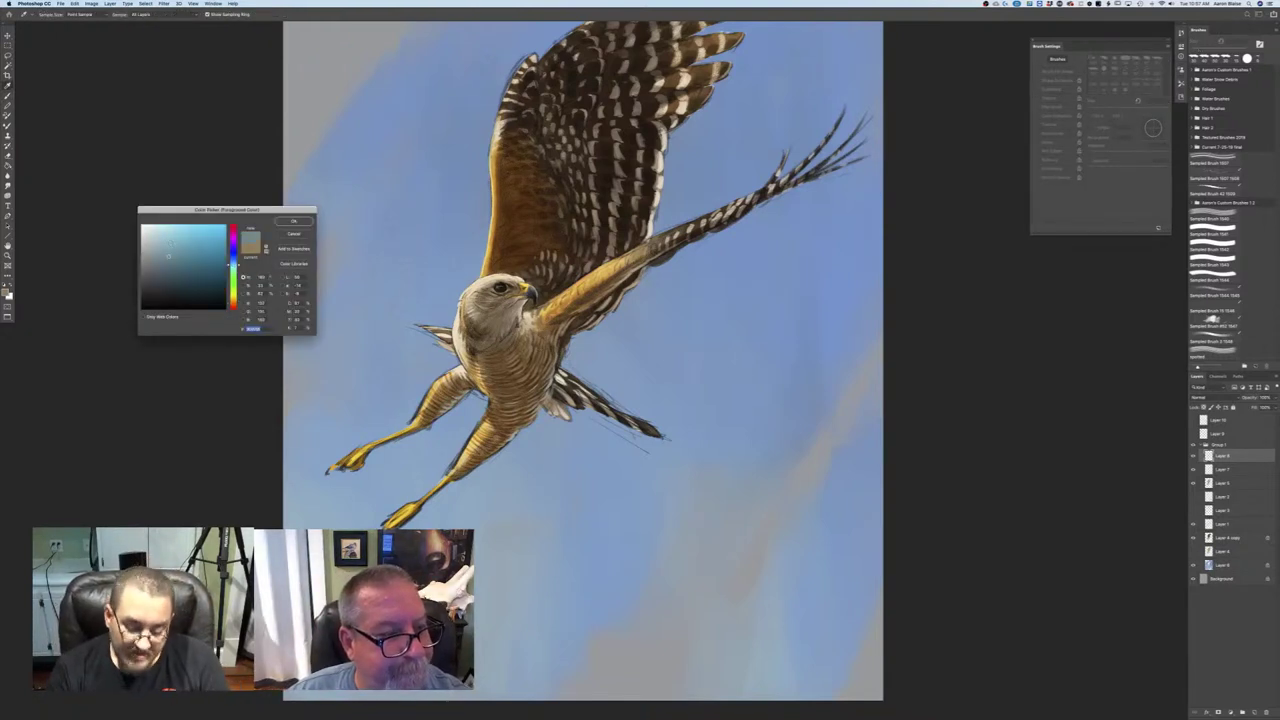
click(171, 244)
click(293, 221)
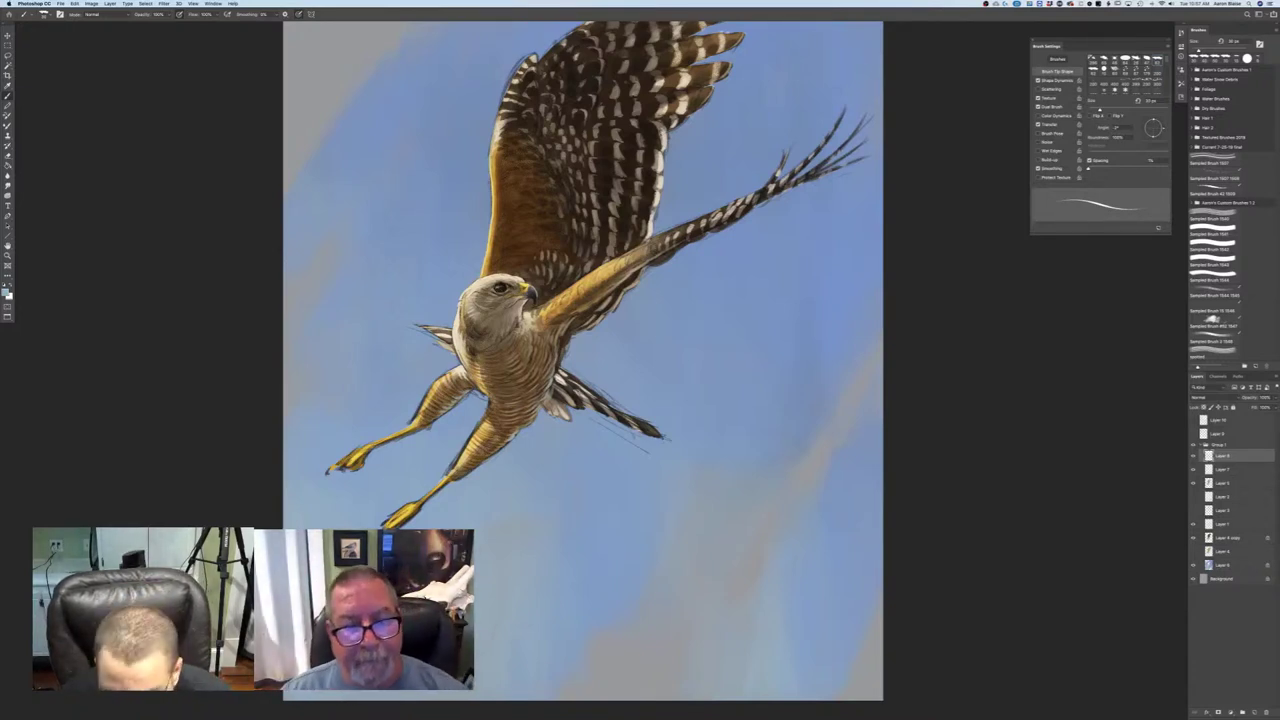
- Sample the golden tone at the base of the hawk's outstretched wing and lighten it to a pale golden yellow foreground color
key(super+plus)
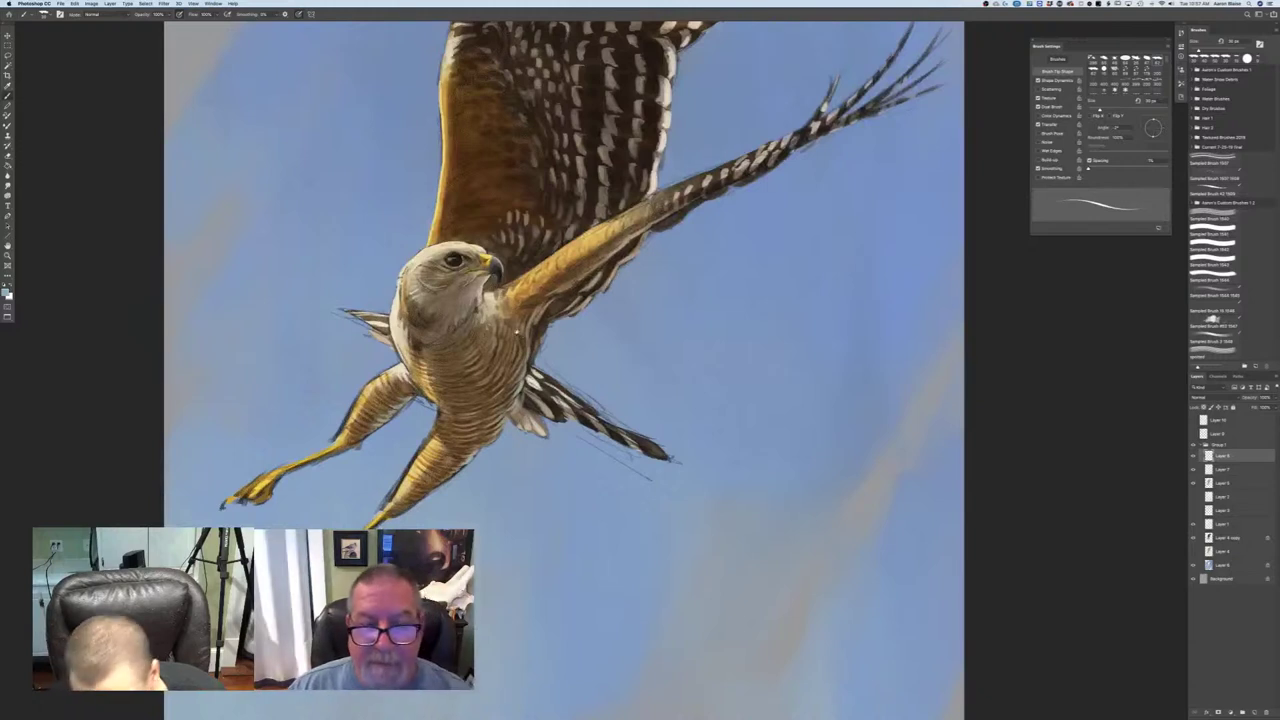
drag(517, 331, 703, 381)
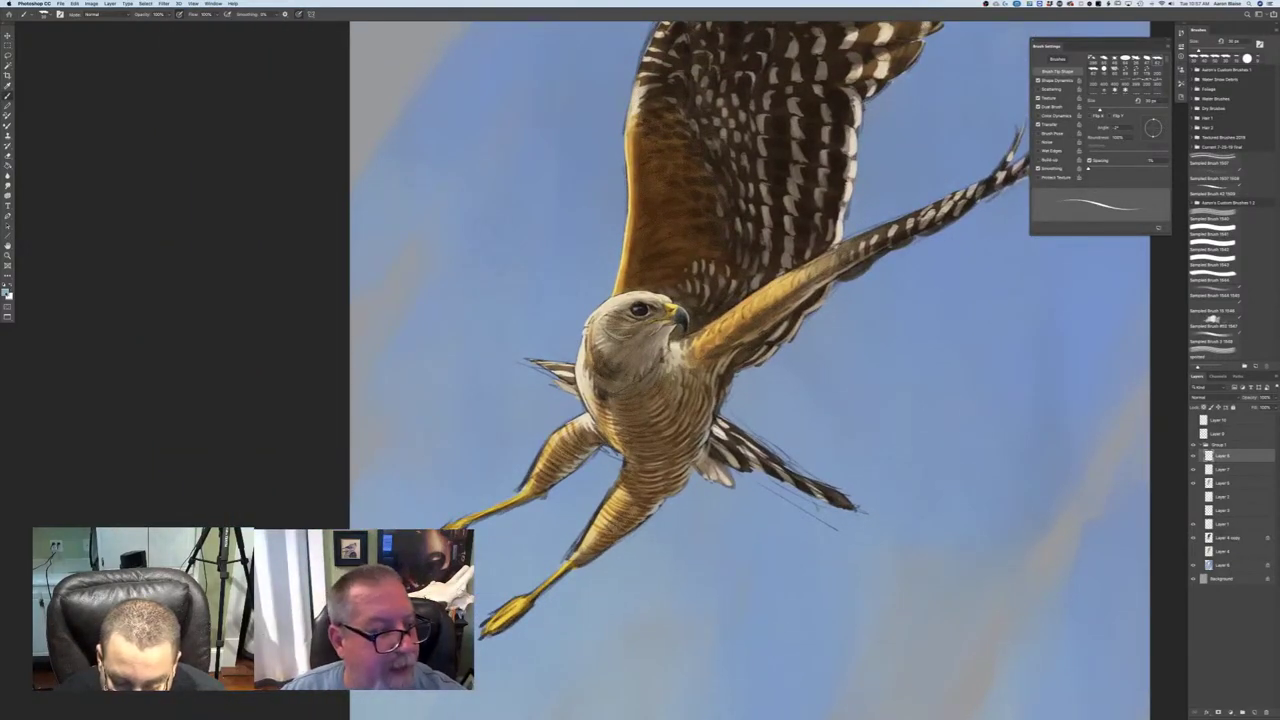
click(6, 293)
click(697, 342)
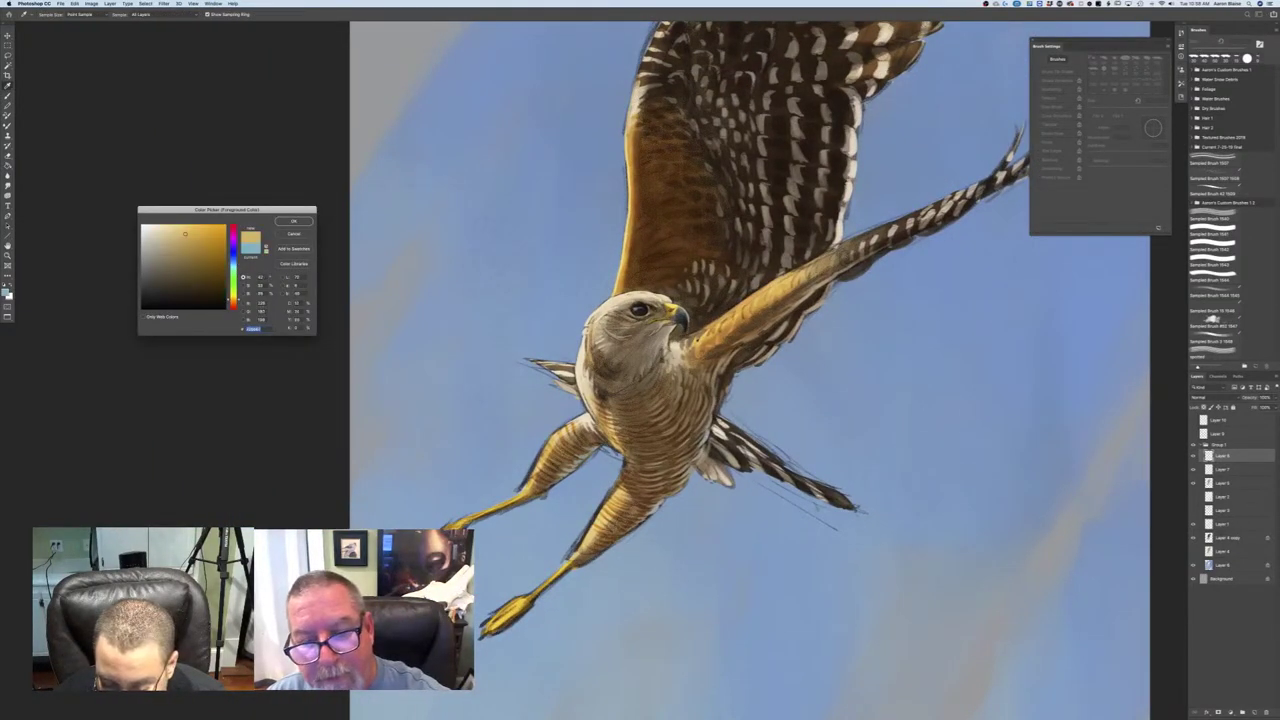
click(178, 229)
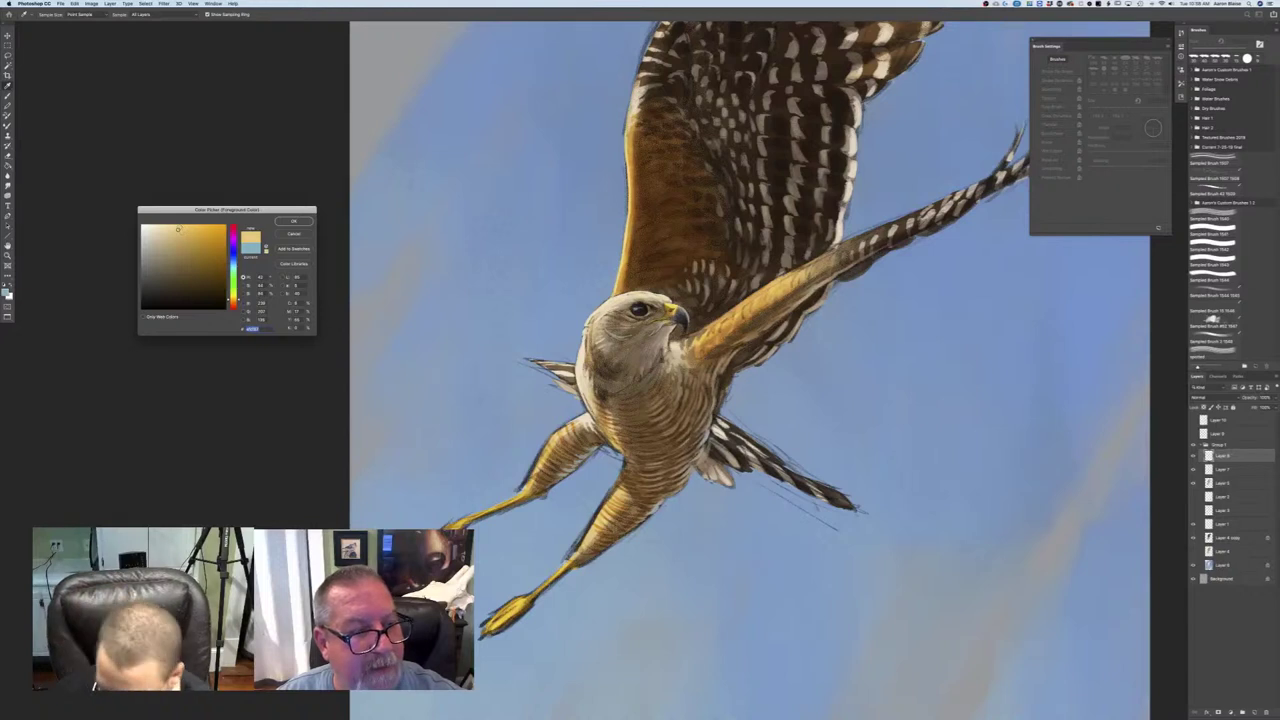
key(Return)
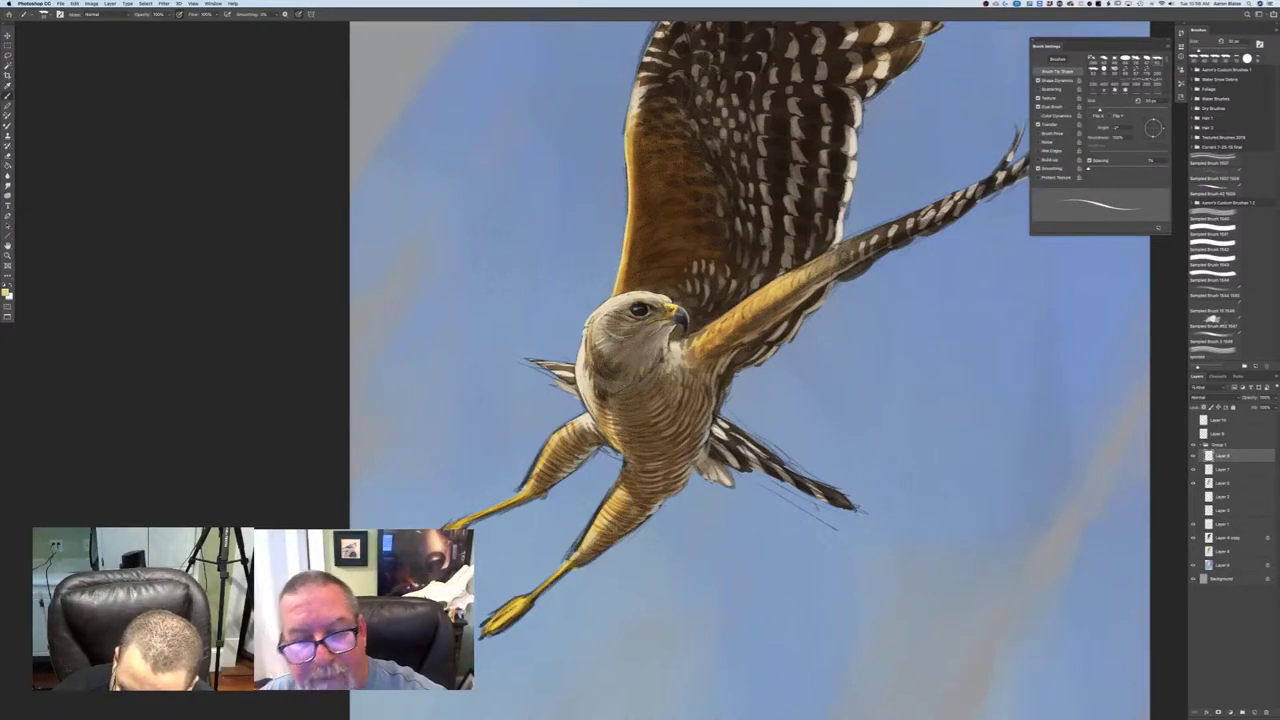
- Set the foreground color to a very light off-white for highlights on the hawk
click(5, 292)
click(149, 226)
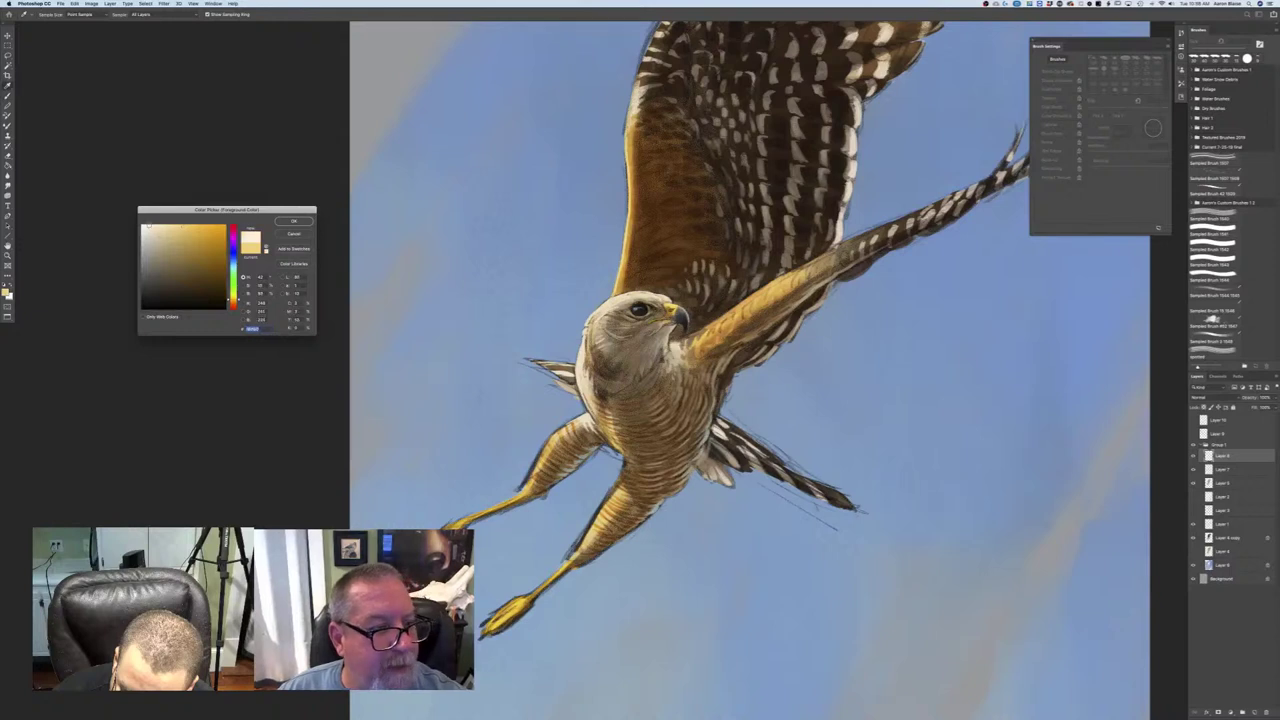
click(293, 221)
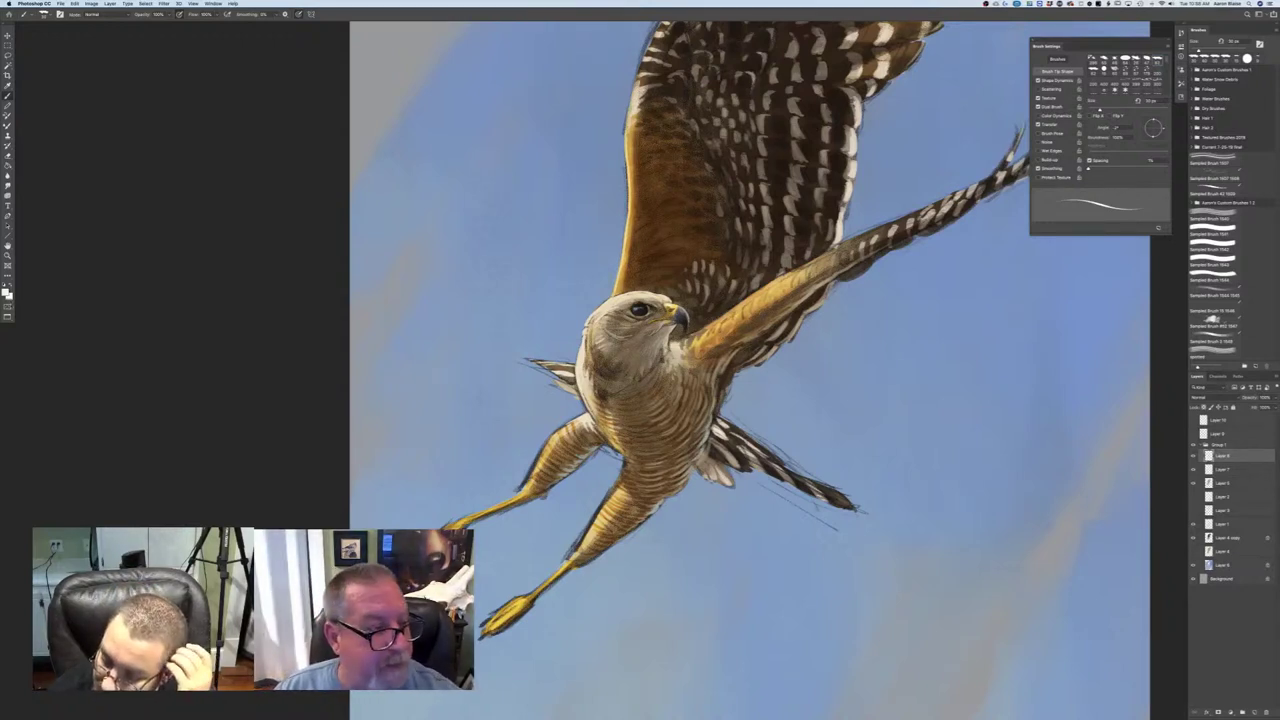
click(5, 292)
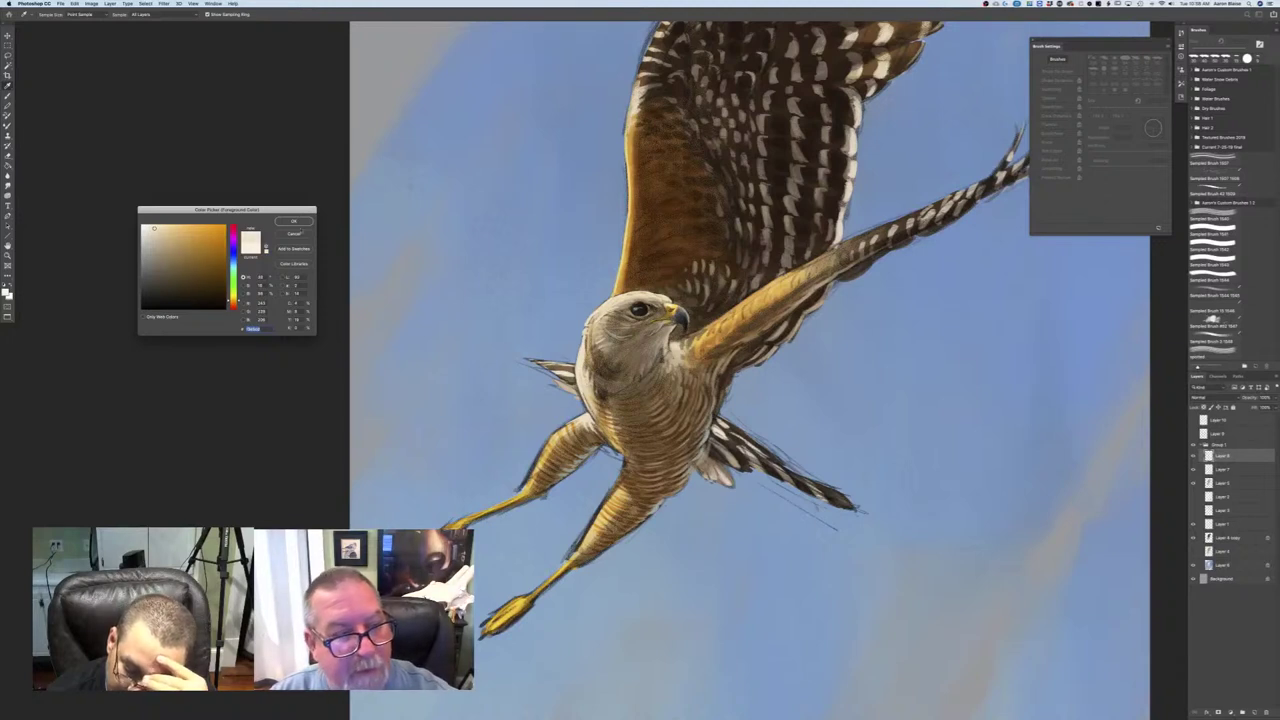
key(Return)
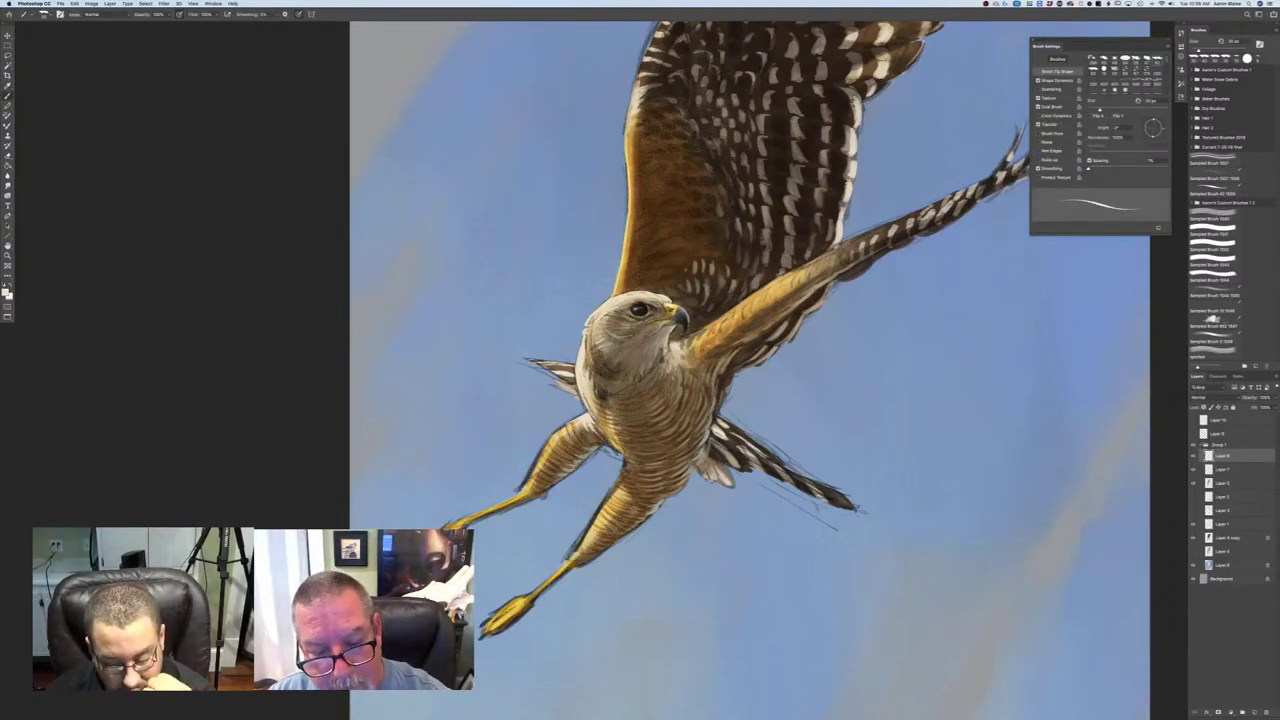
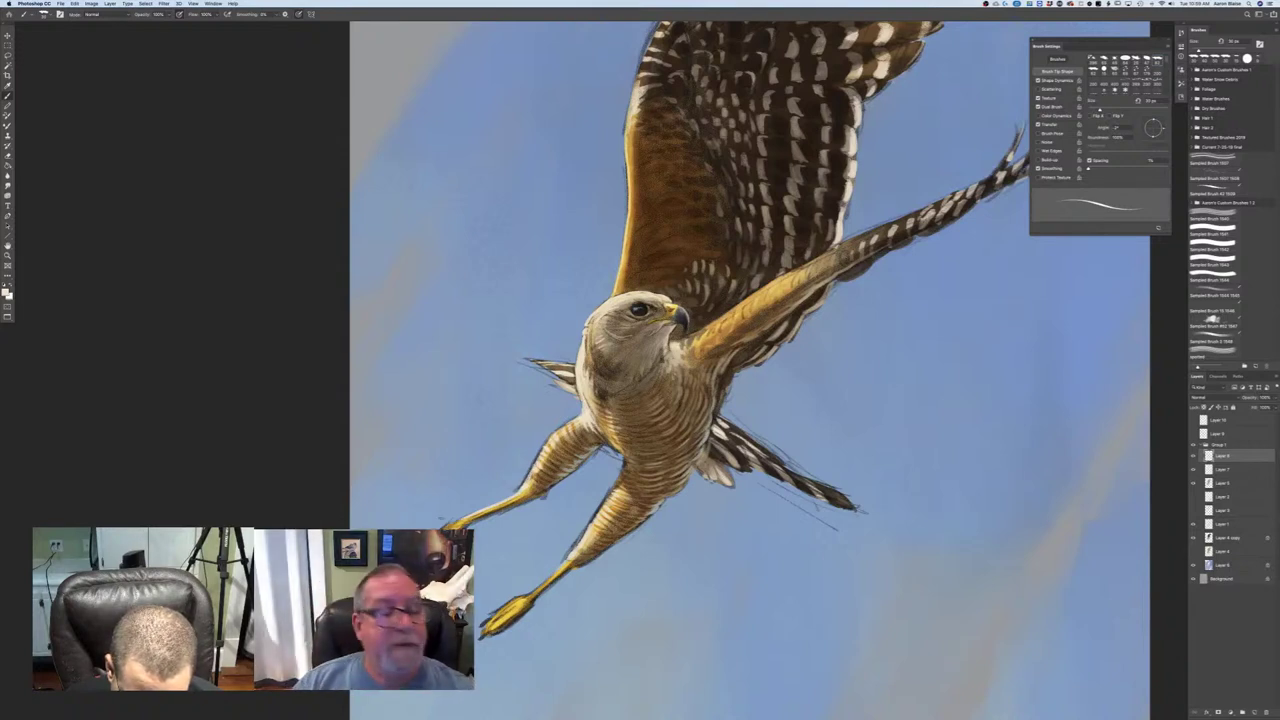
- Set the foreground color to a bright golden yellow matching the hawk's feet
click(5, 292)
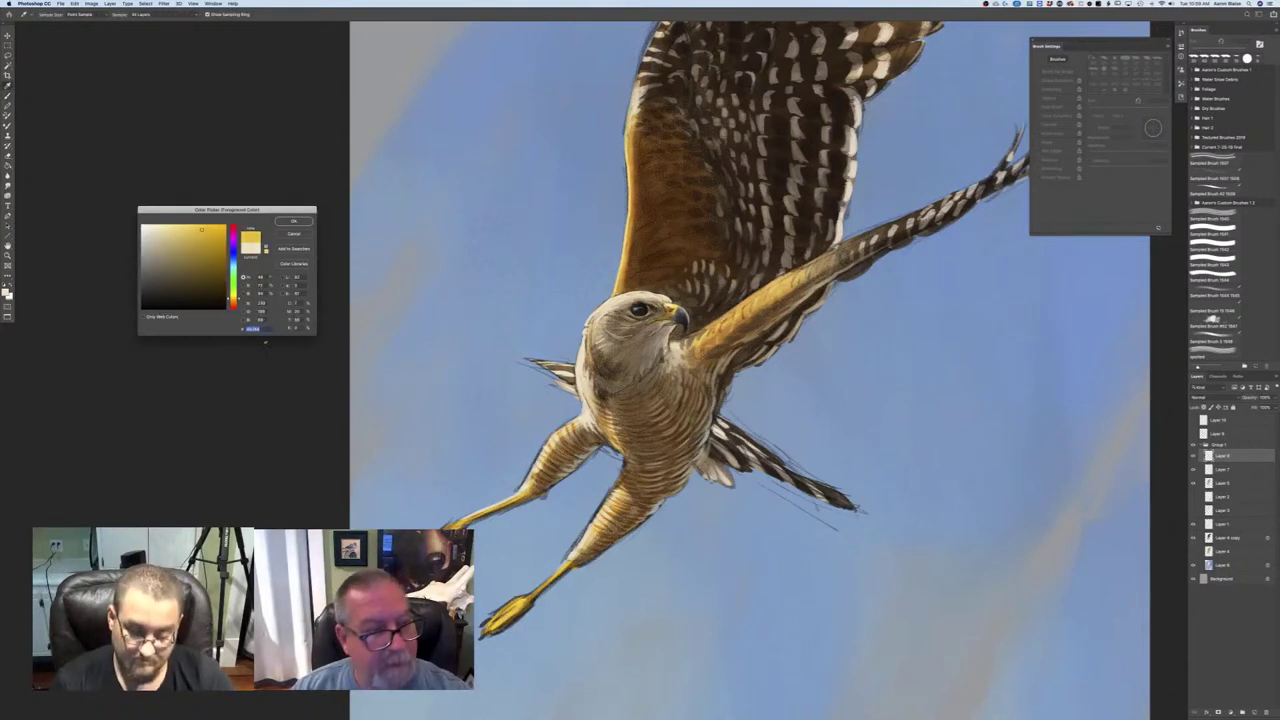
key(Return)
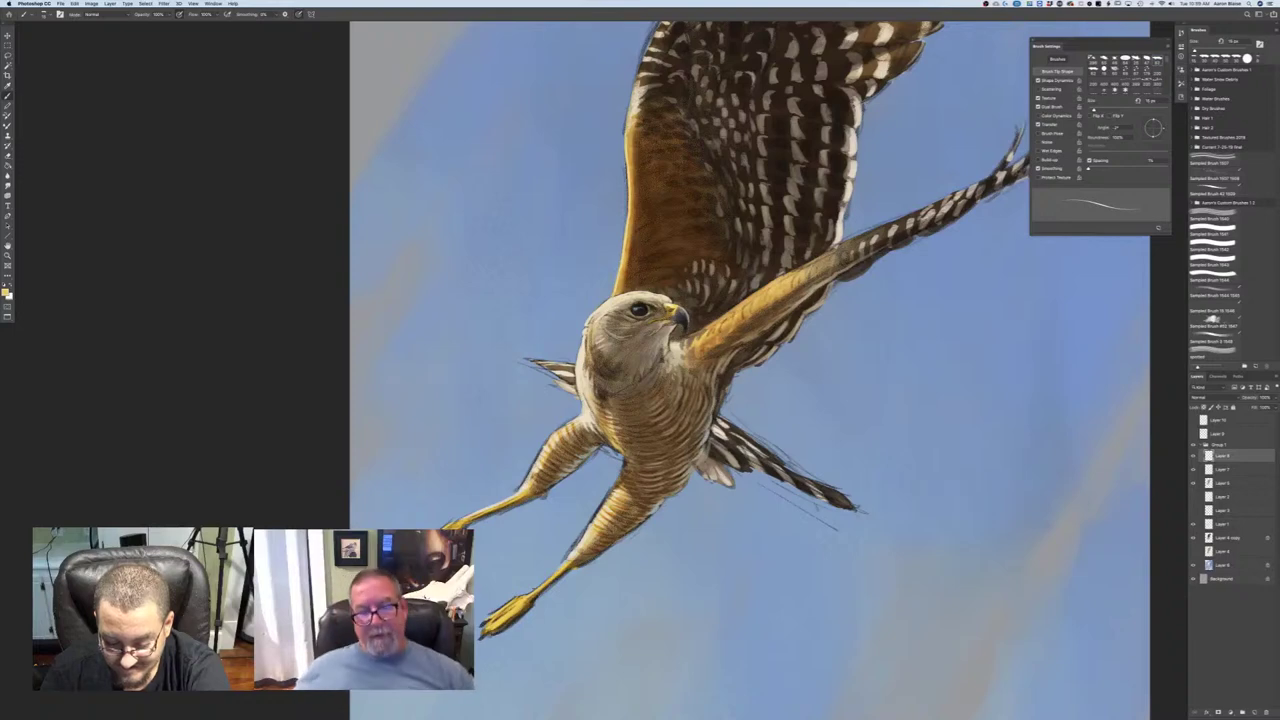
key(super+0)
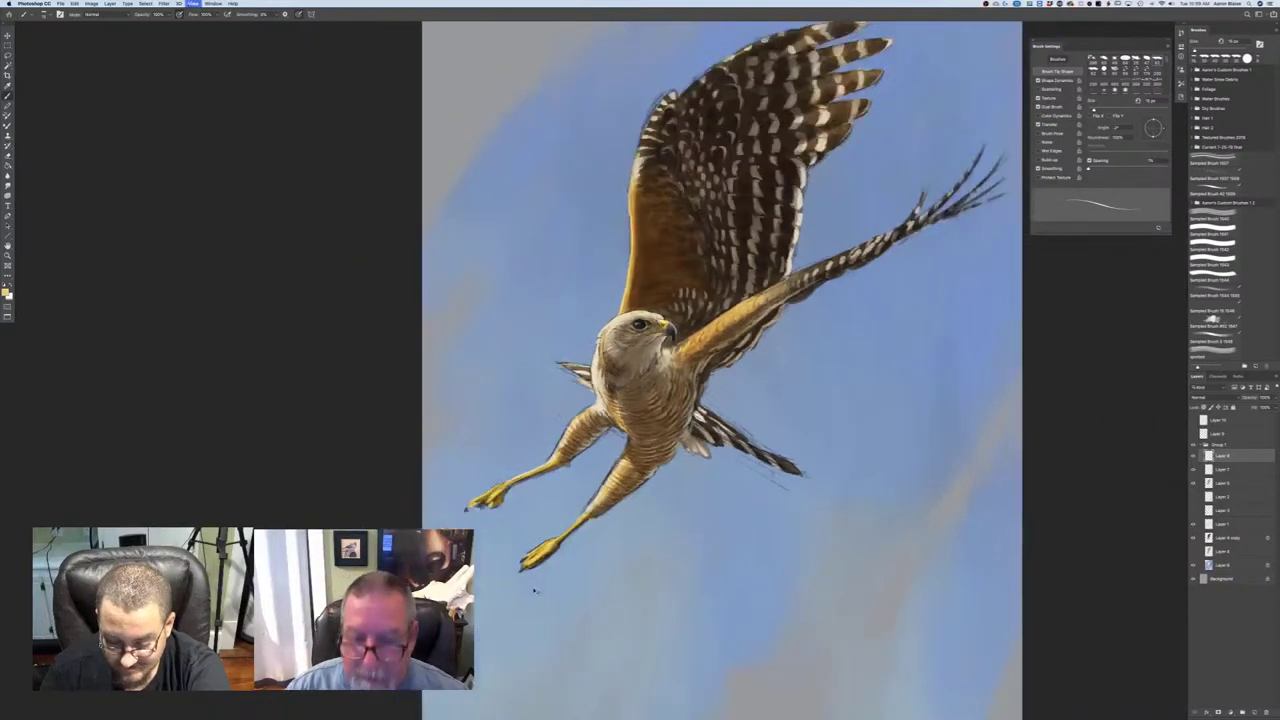
key(super+equal)
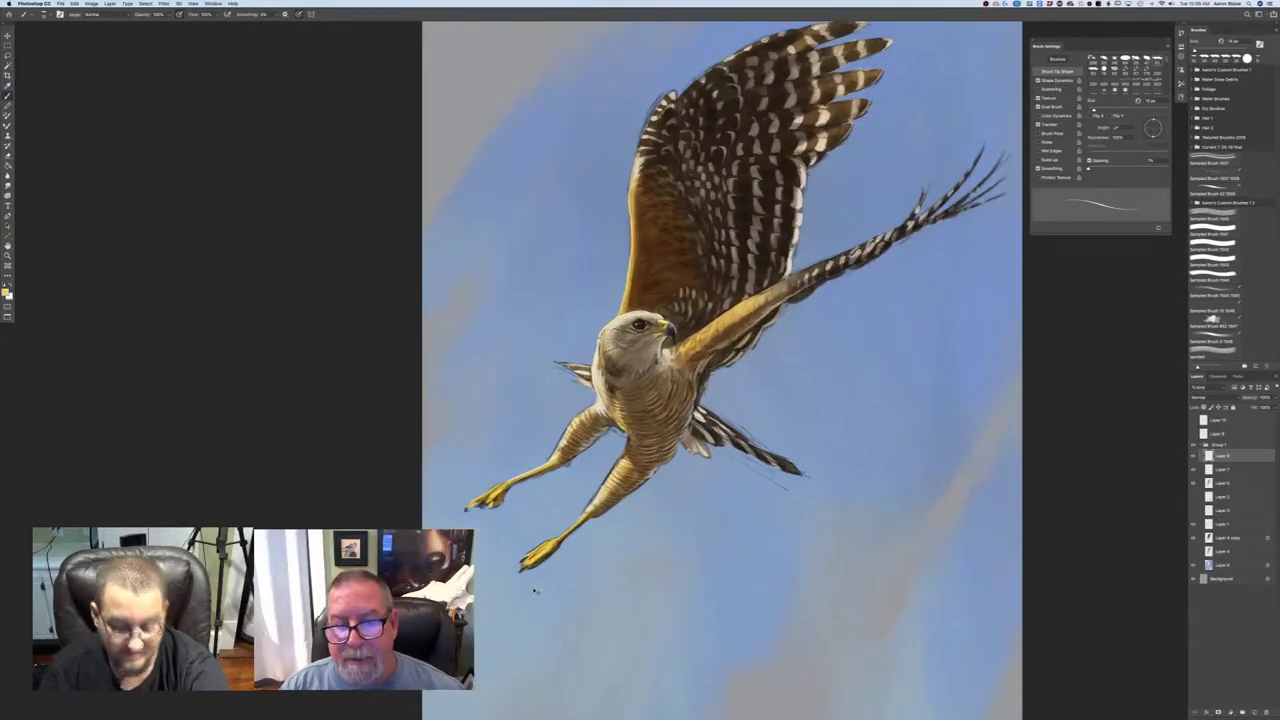
key(super+equal)
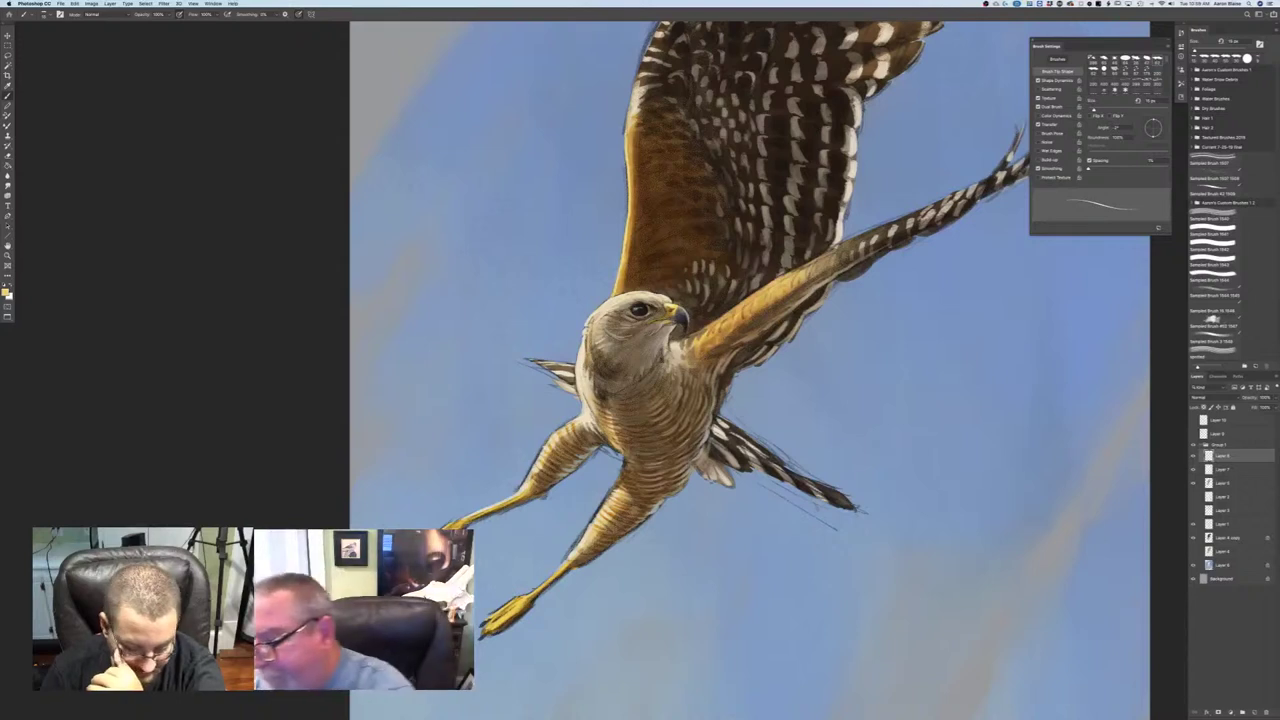
- Sample a very dark brown from the hawk's tail feathers as the foreground color
click(5, 292)
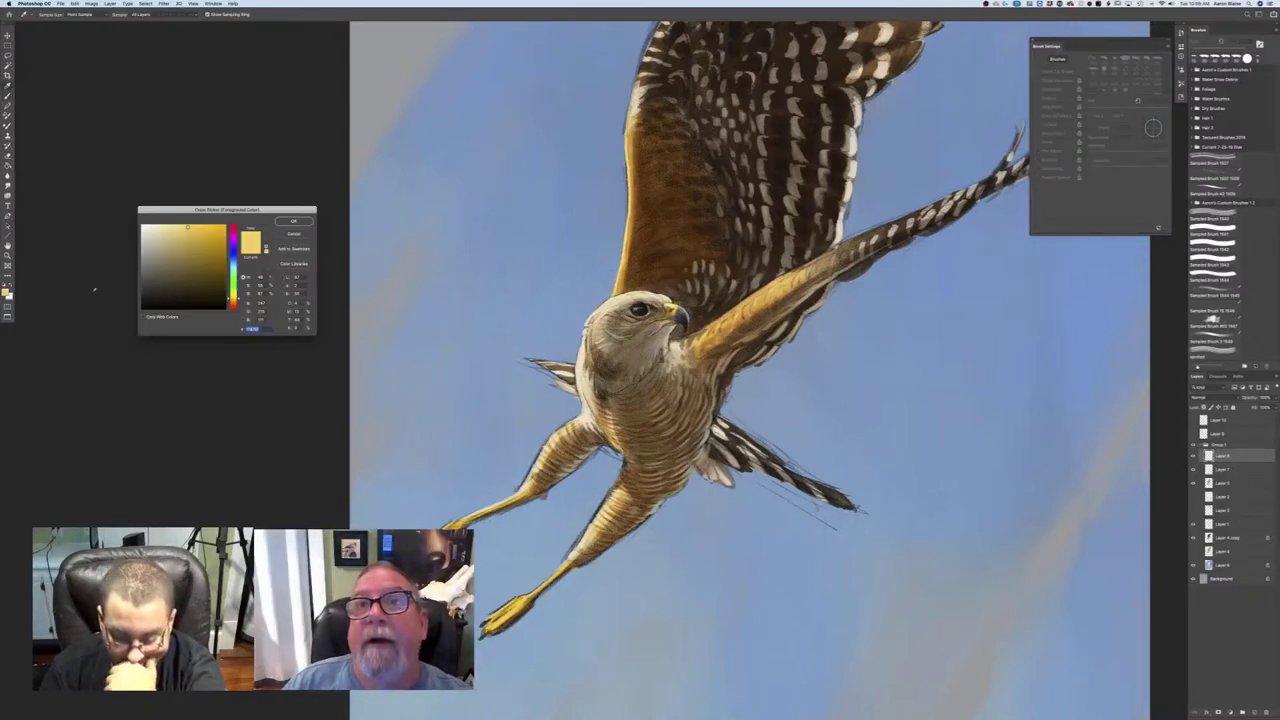
click(748, 452)
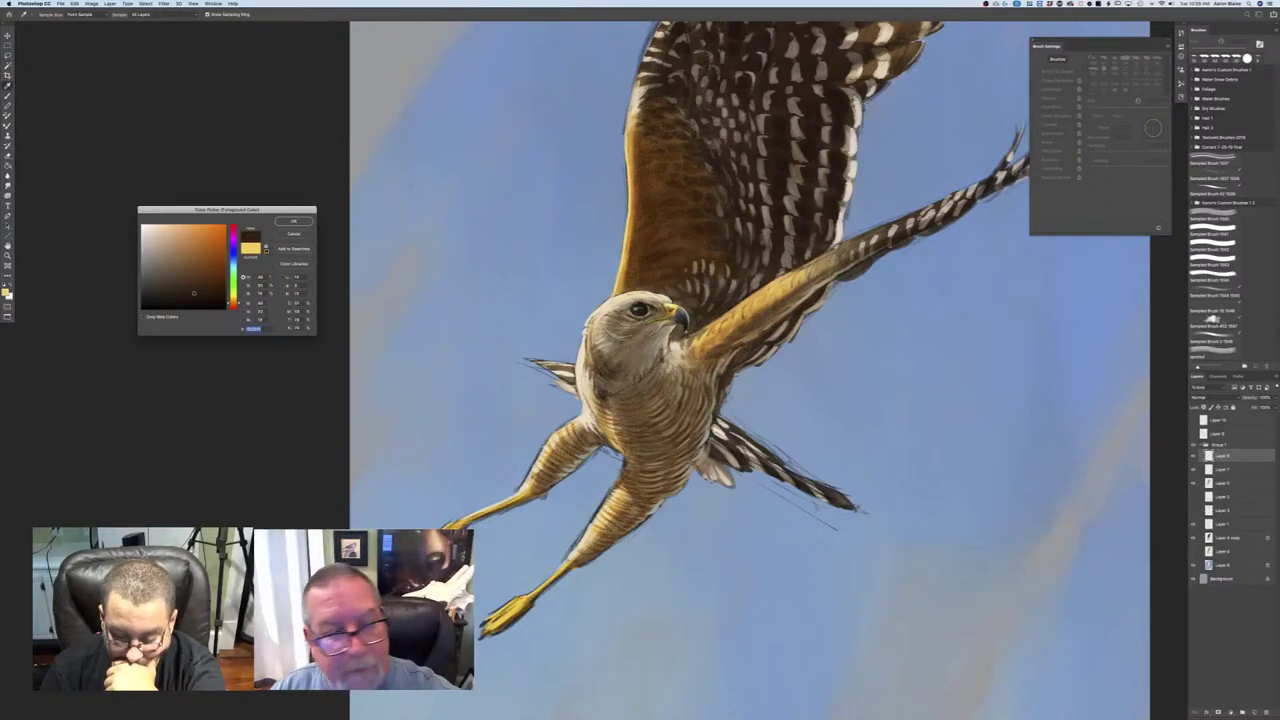
key(Return)
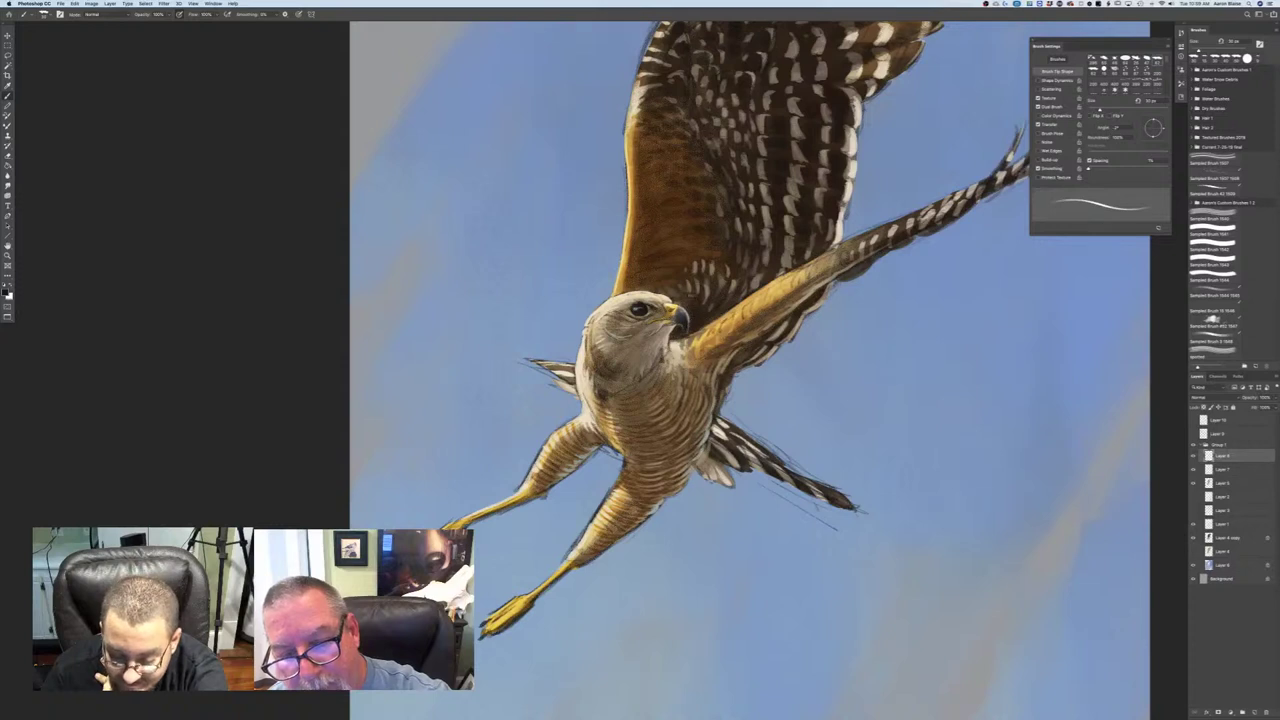
- Add a new layer at the top of the hawk's layer group and set its blend mode to Multiply
click(1254, 712)
click(1210, 398)
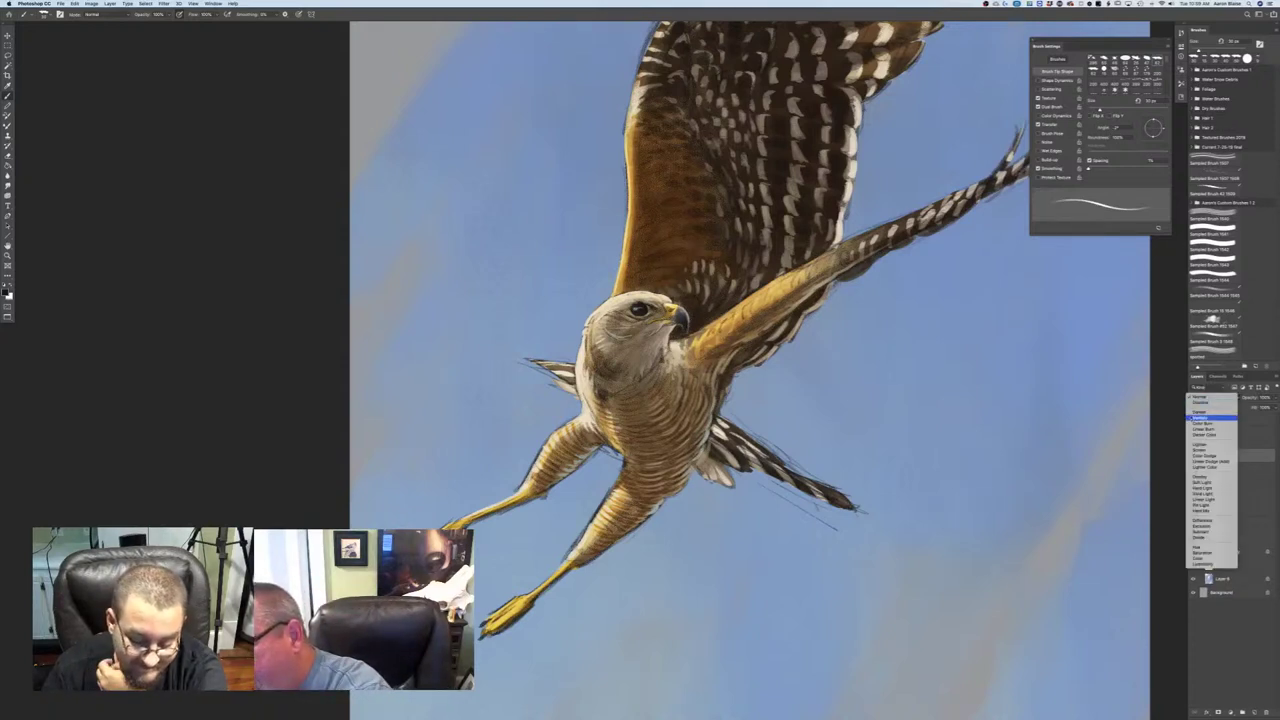
click(1206, 418)
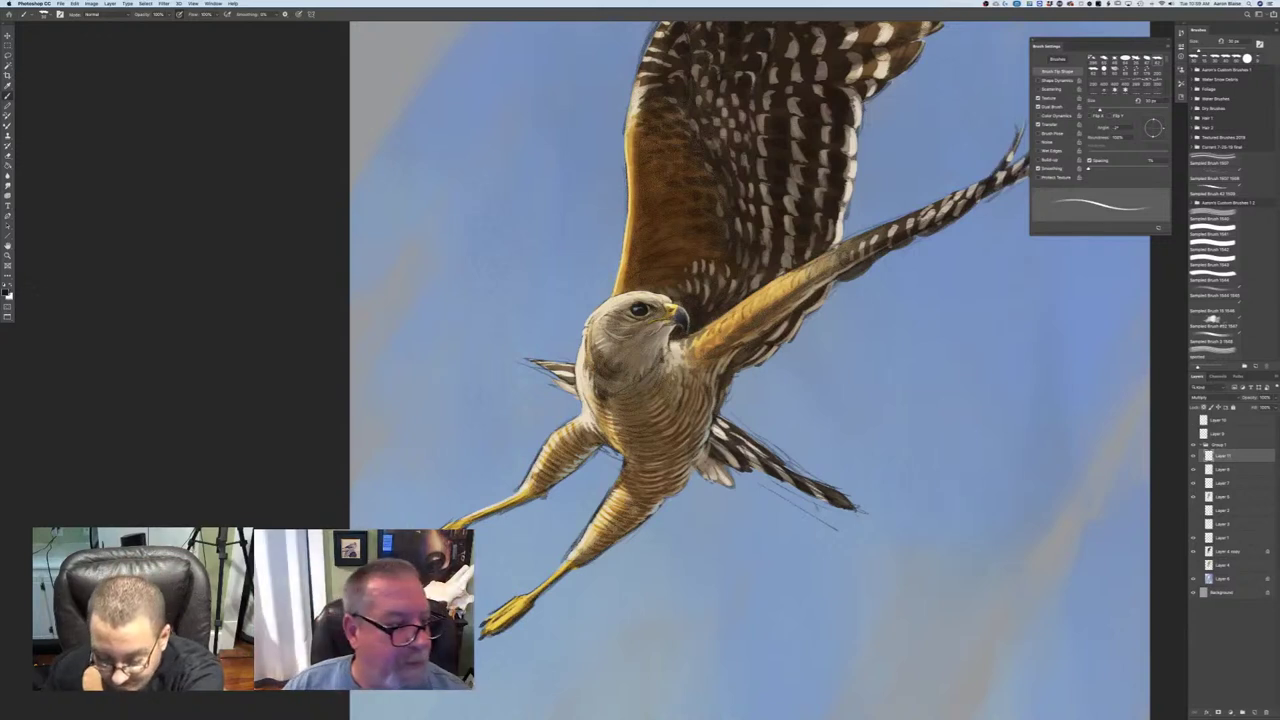
- Set the foreground color to a muted medium gray-brown for shading the hawk
click(5, 292)
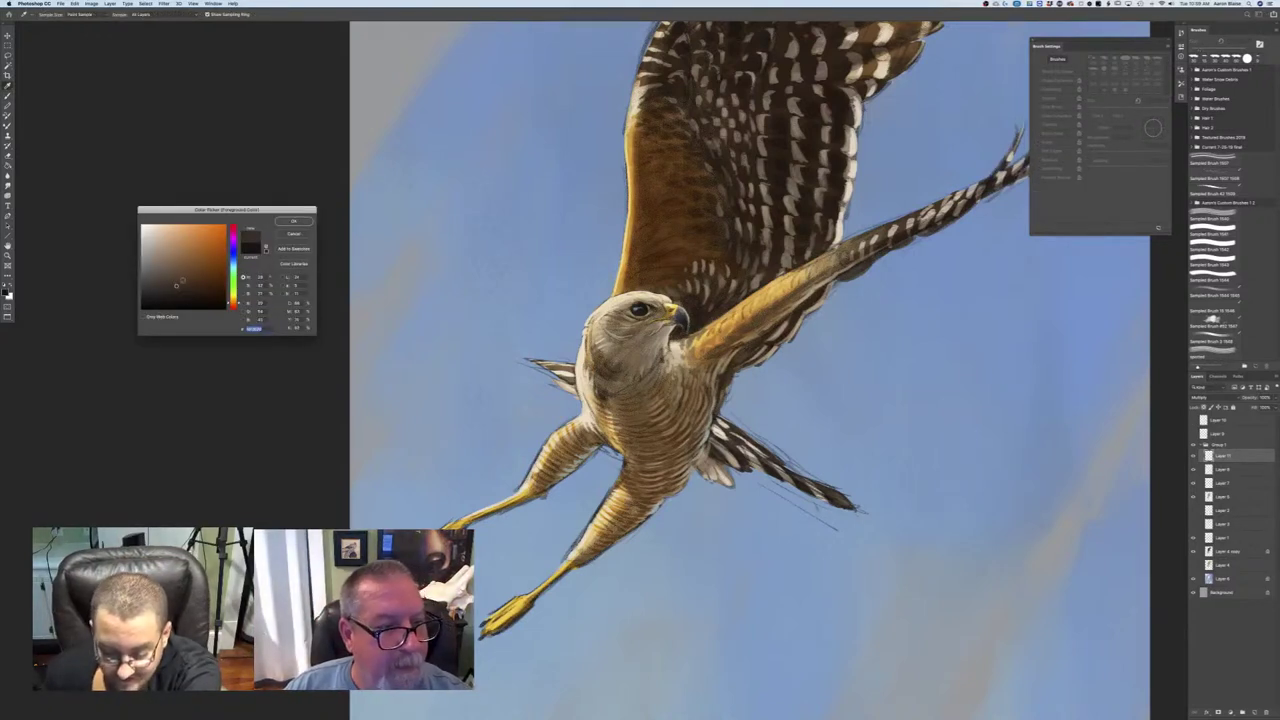
click(293, 220)
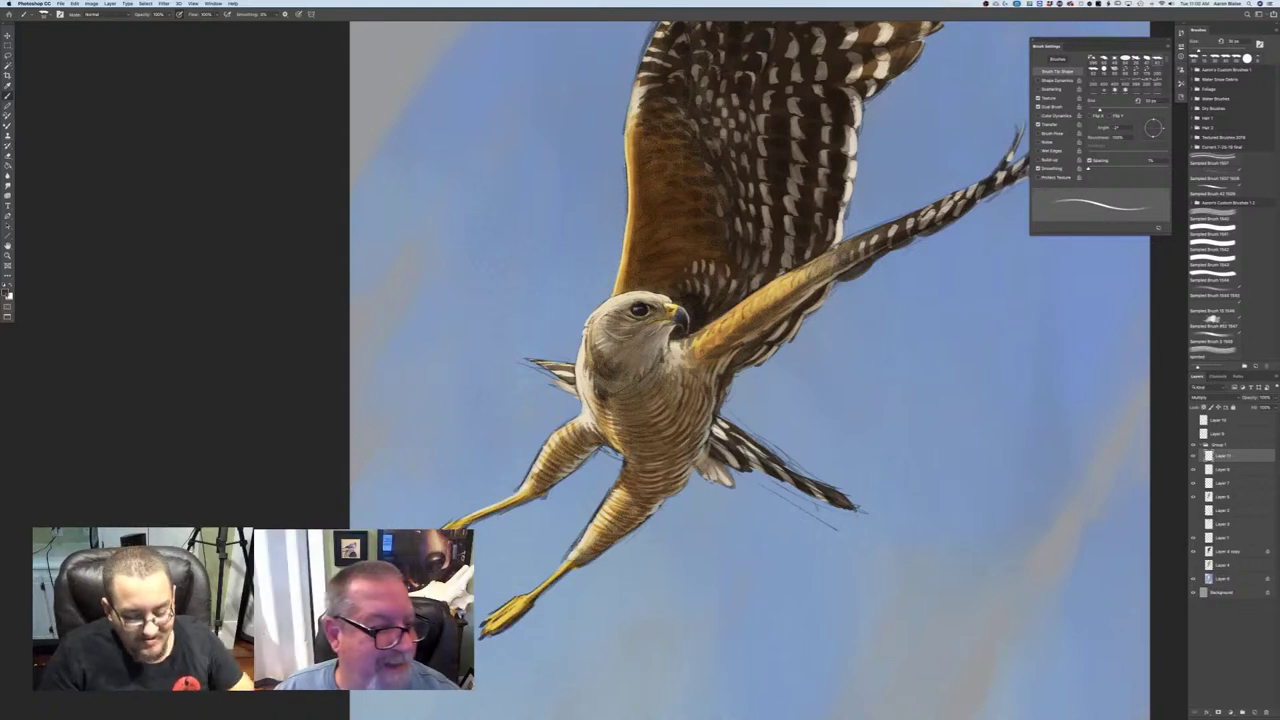
click(6, 293)
click(163, 264)
click(291, 221)
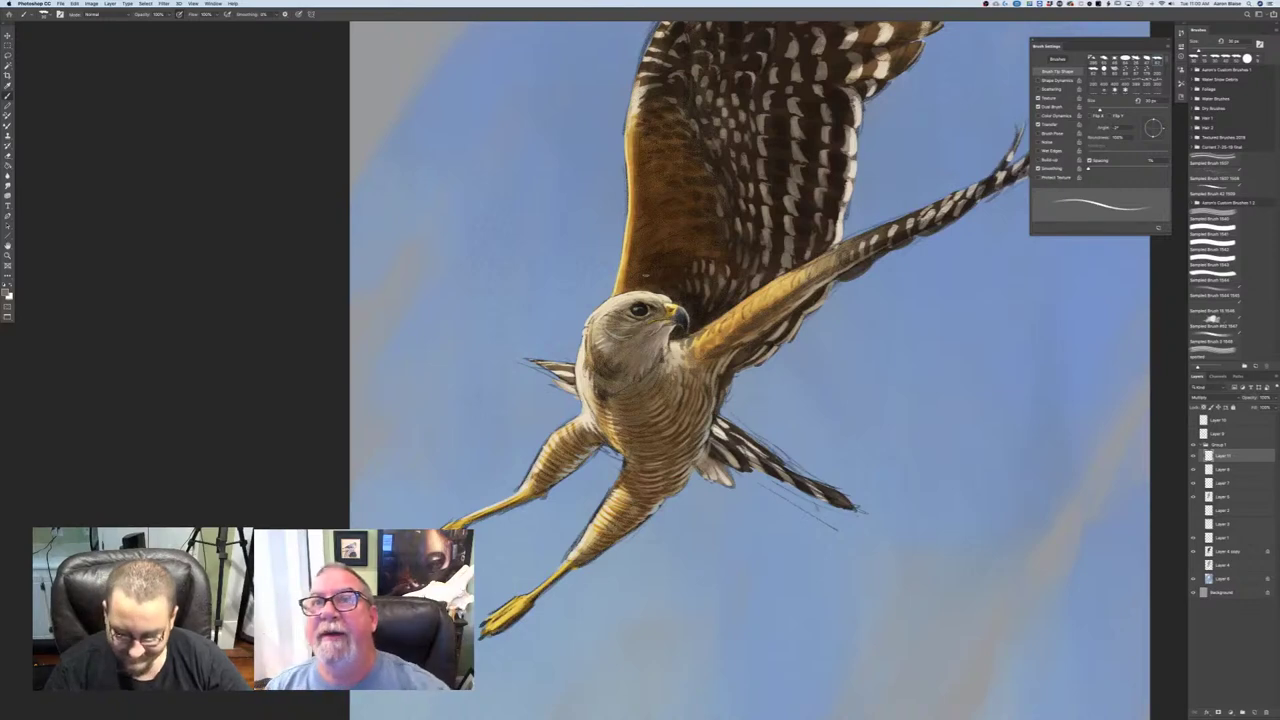
- Sample a pale cream from the lit edge of the hawk's neck as the foreground color for the brush
key(super+minus)
key(super+minus)
key(super+minus)
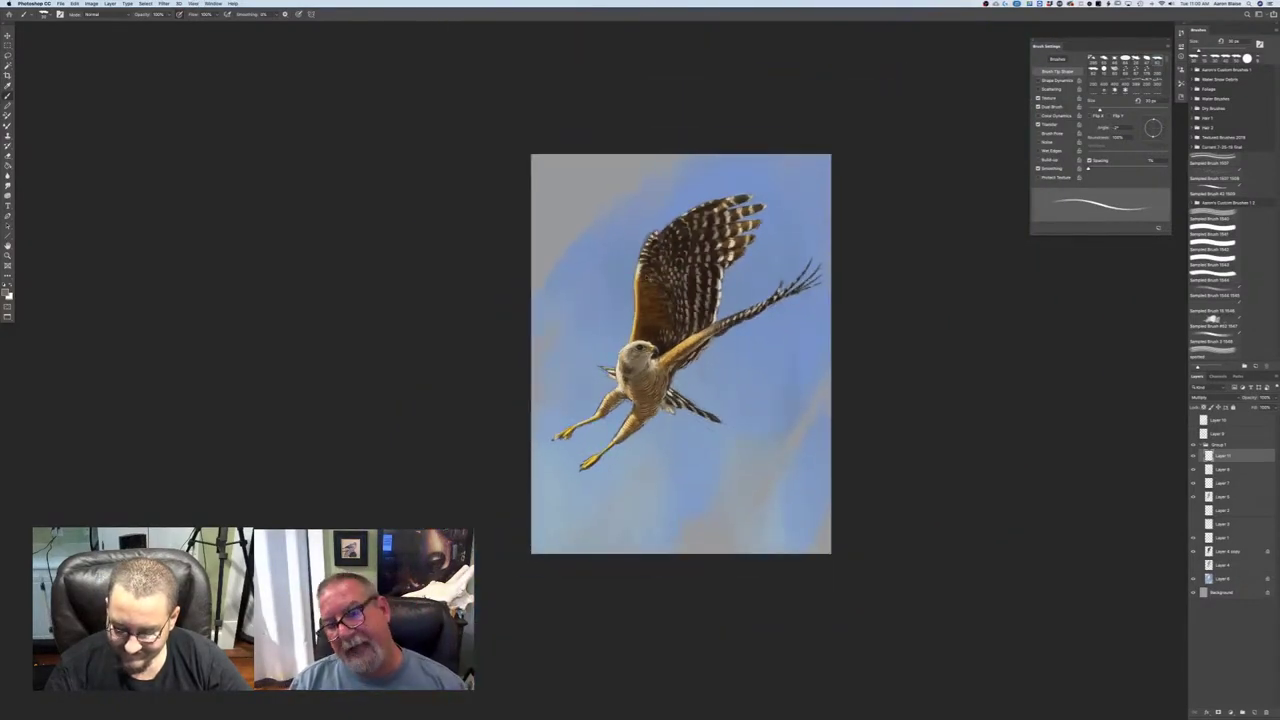
scroll(645, 375, up, 4)
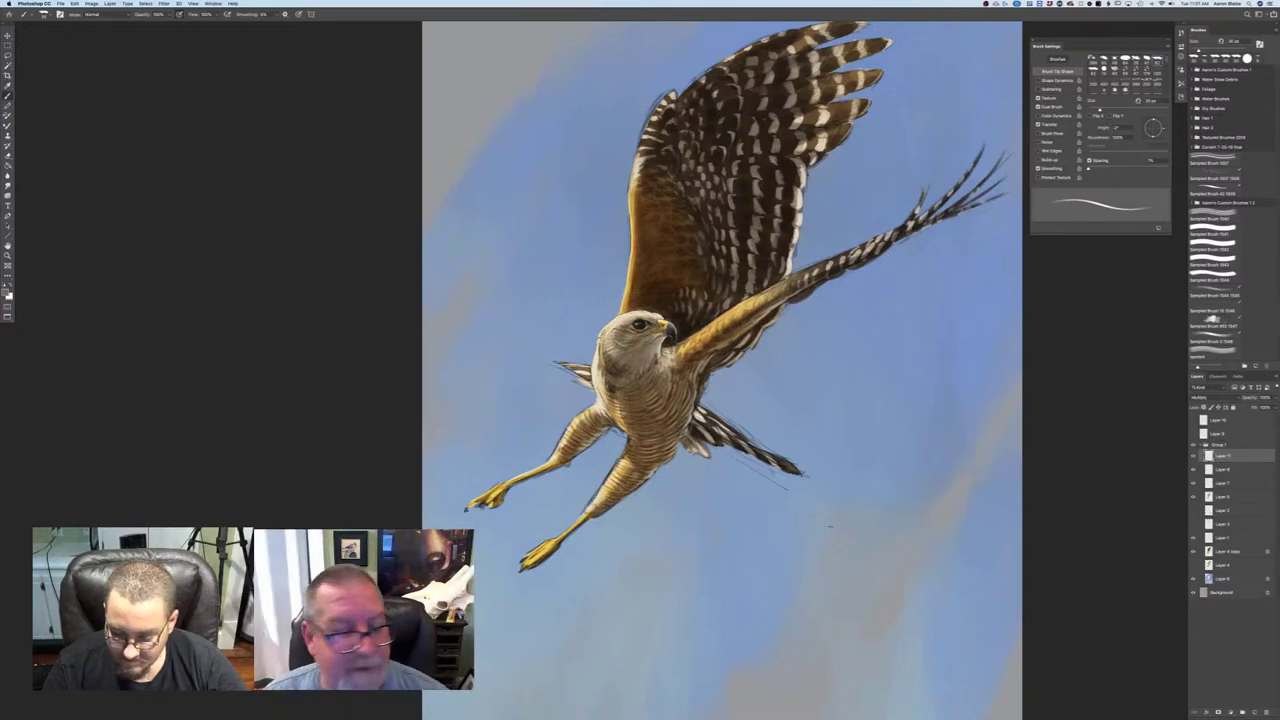
click(5, 293)
click(595, 364)
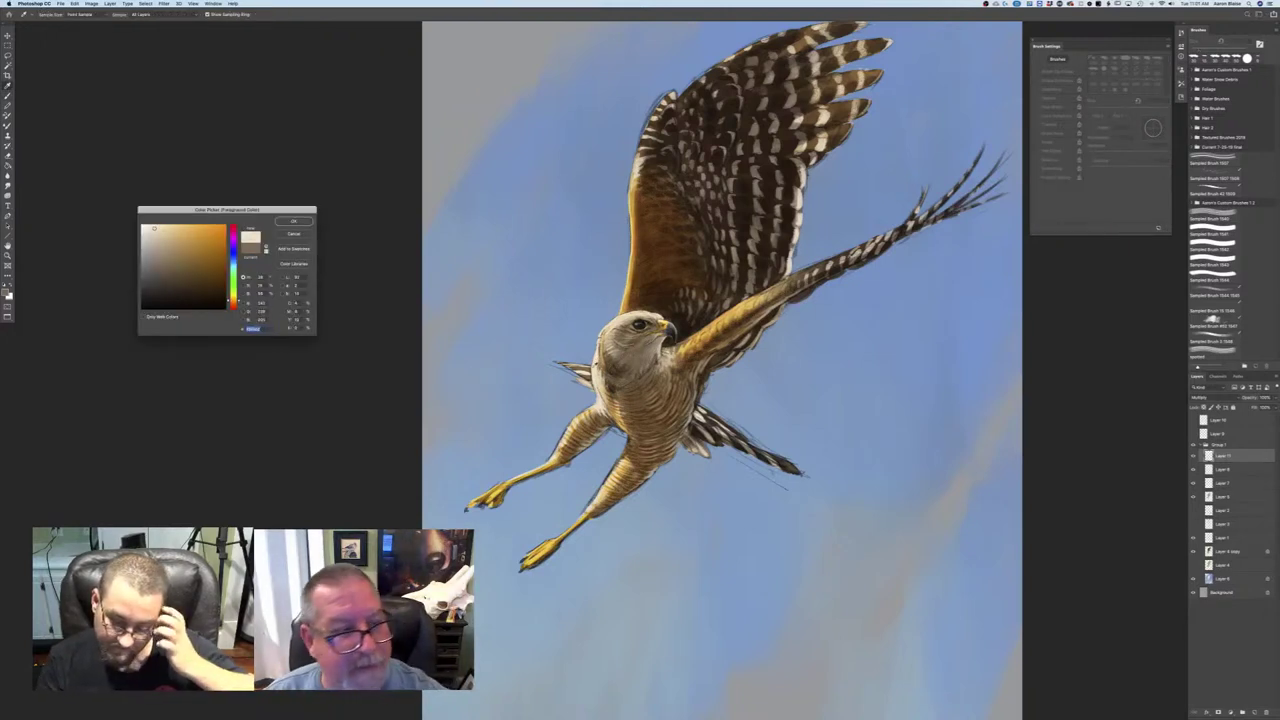
click(293, 220)
key(b)
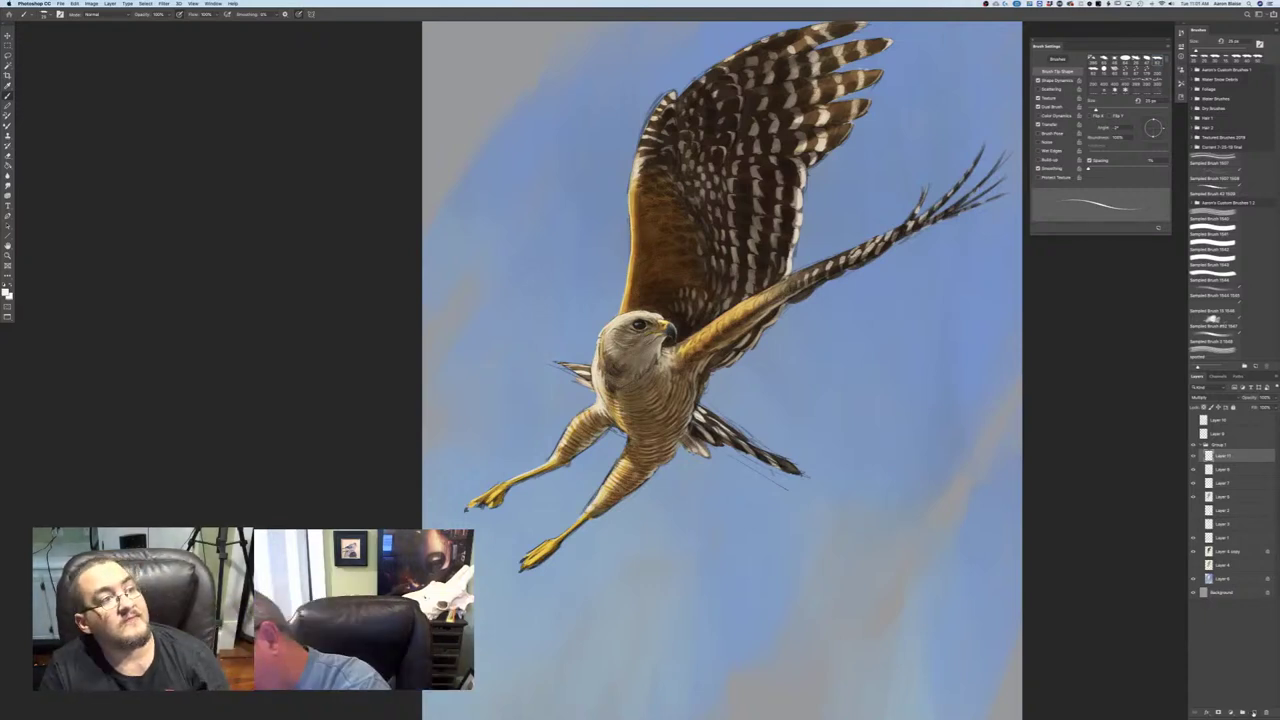
- Add a new Normal layer above the Multiply layer and set the foreground color to golden yellow sampled from the raised wing's front edge
key(alt+shift+super+n)
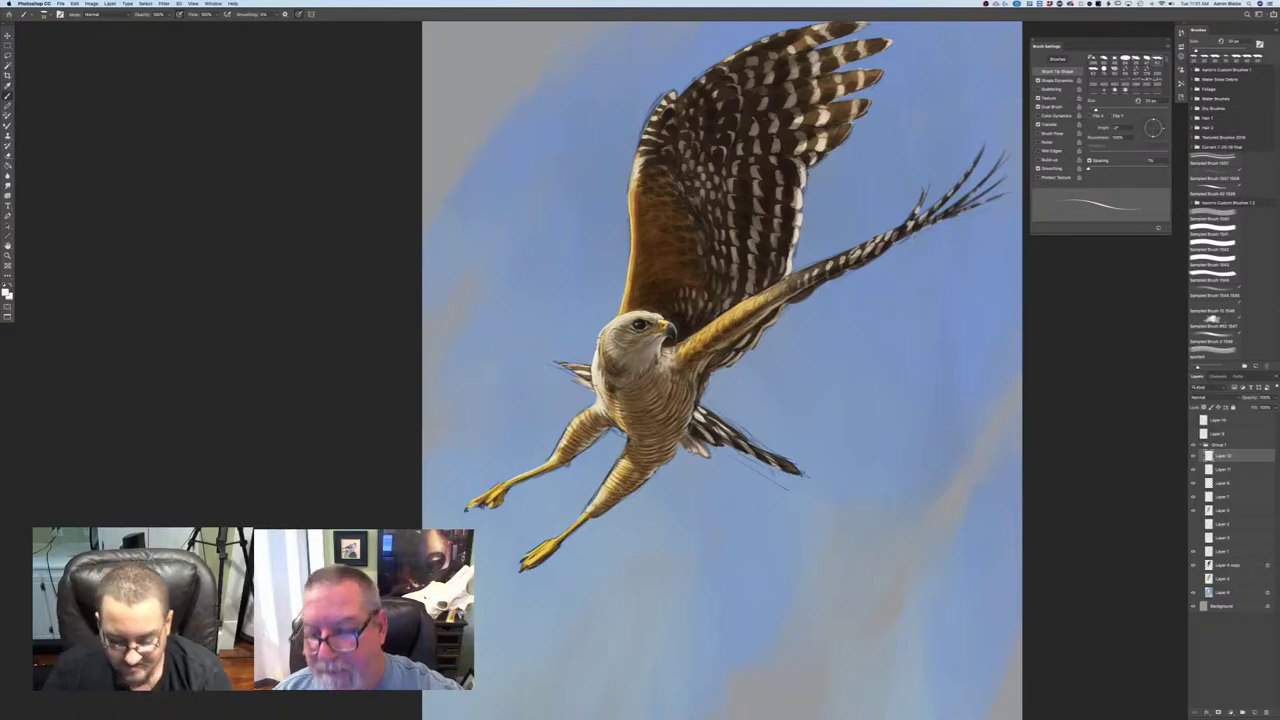
key(super+minus)
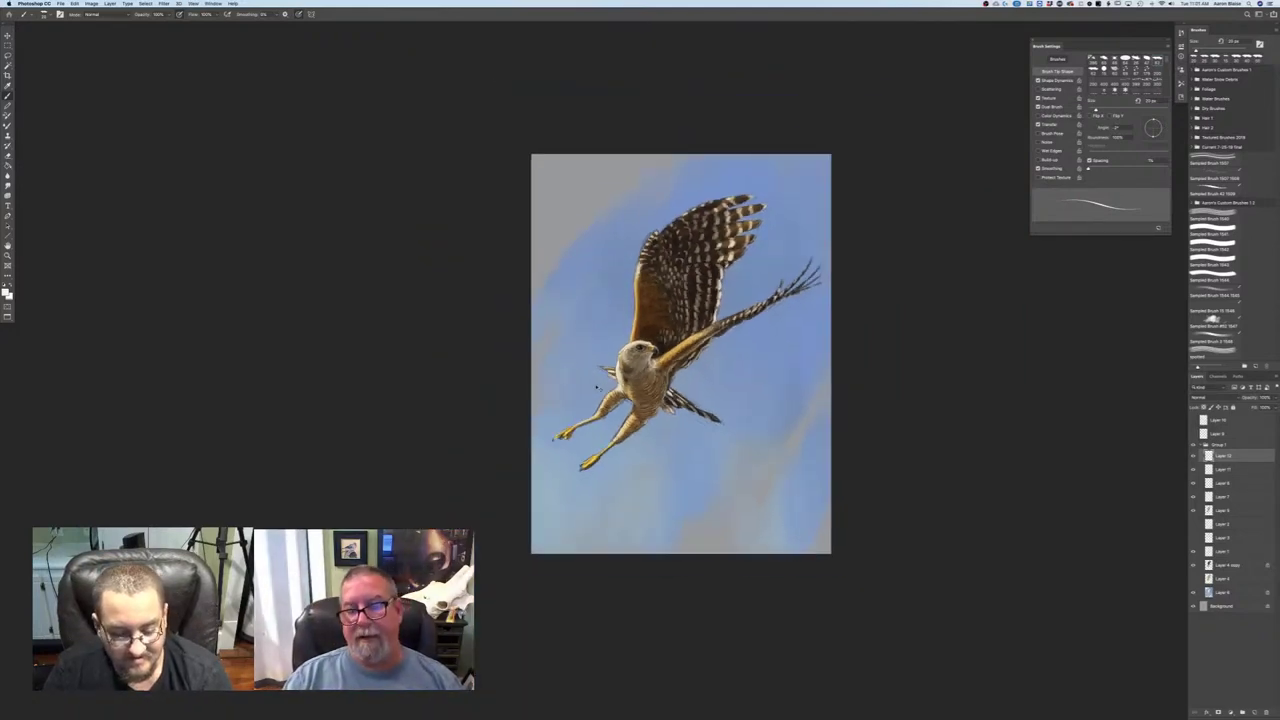
key(super+plus)
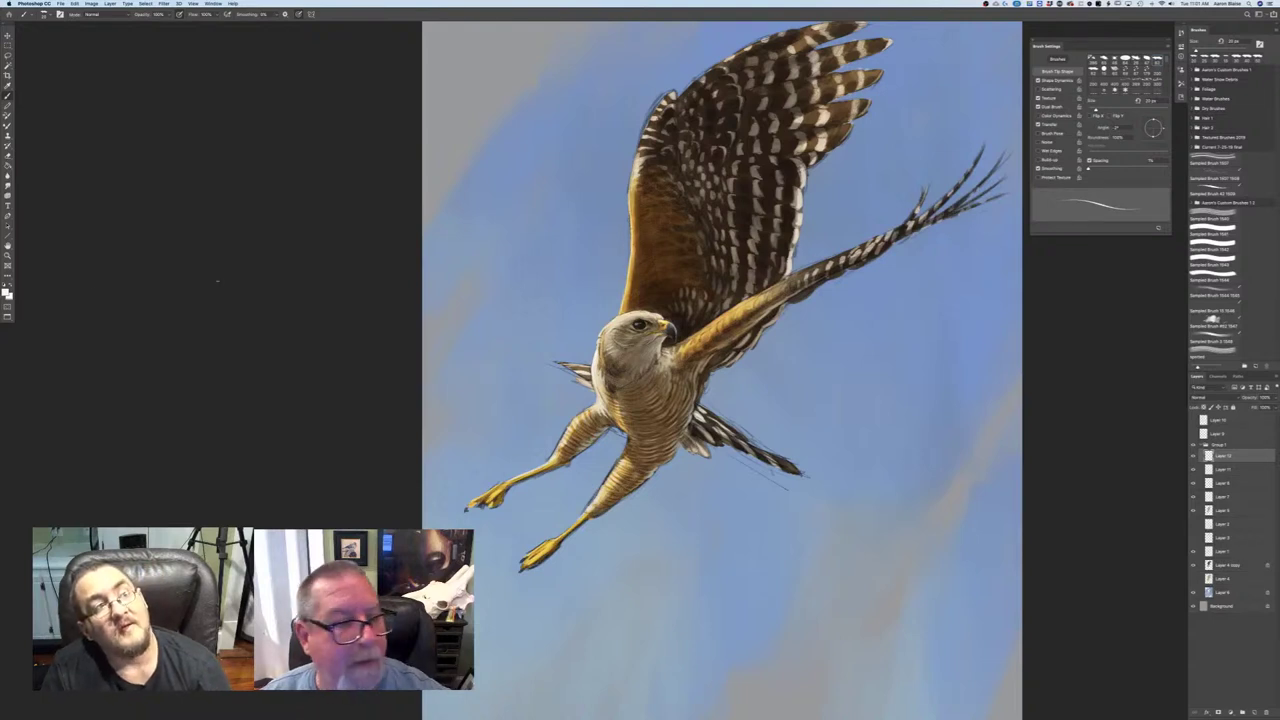
click(5, 293)
click(623, 301)
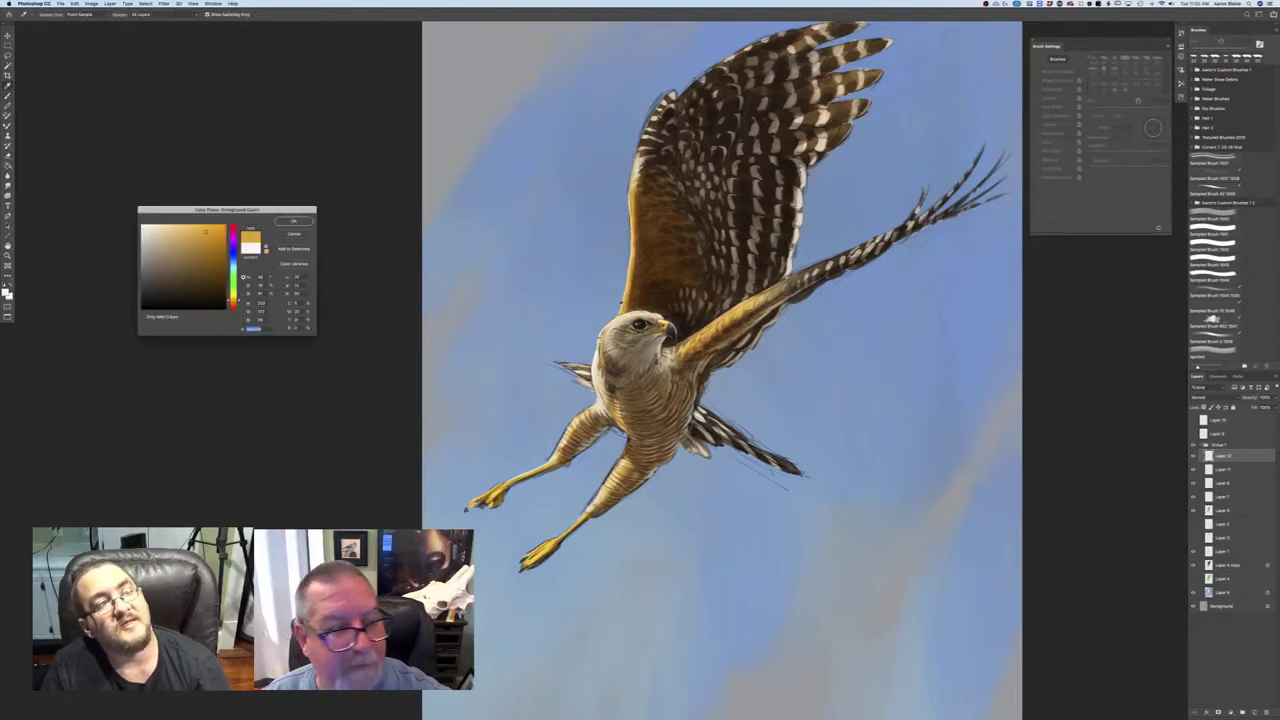
key(Return)
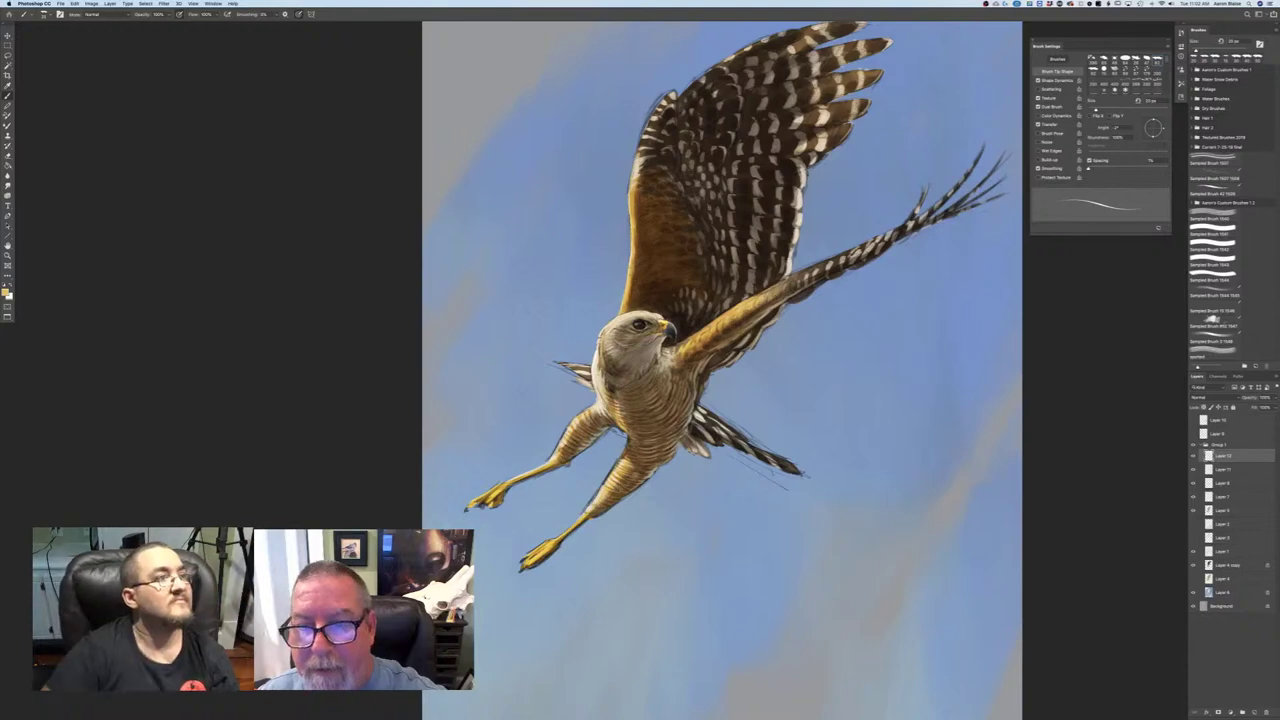
- Sample the pale tone at the back of the hawk's head and set the foreground color to a light cream
key(super+minus)
key(super+minus)
key(super+minus)
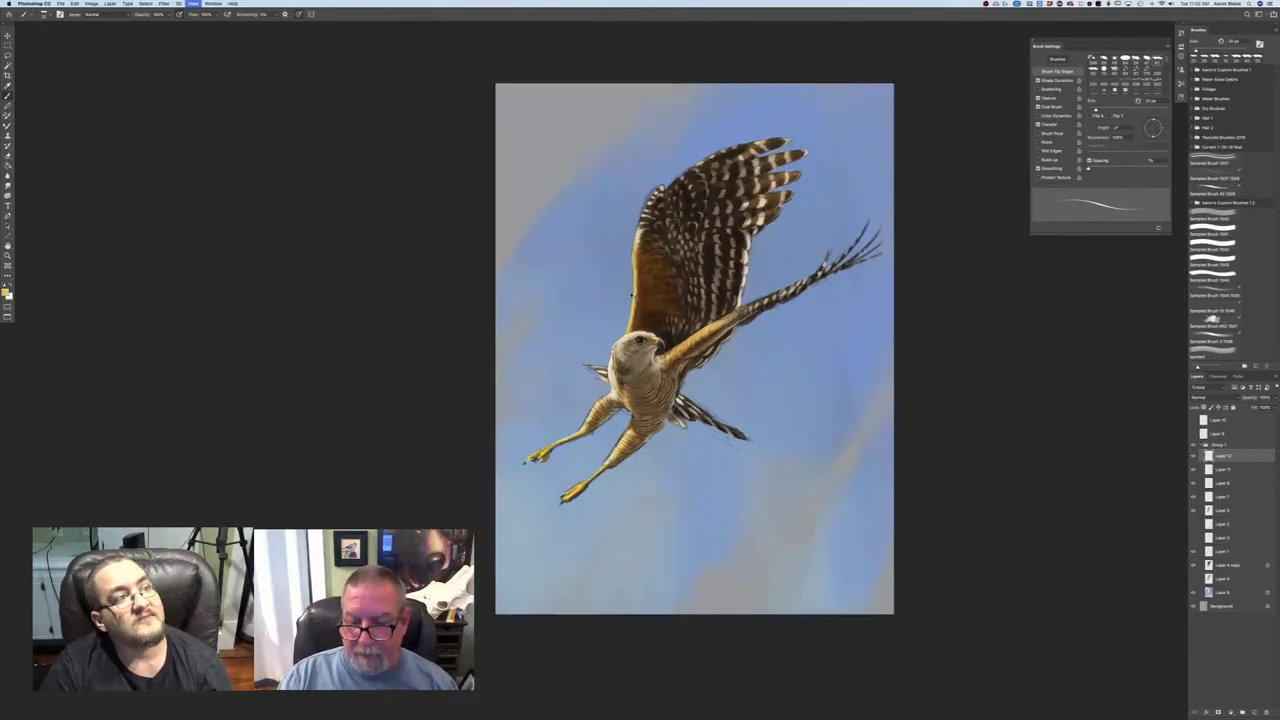
key(super+plus)
key(super+plus)
key(super+plus)
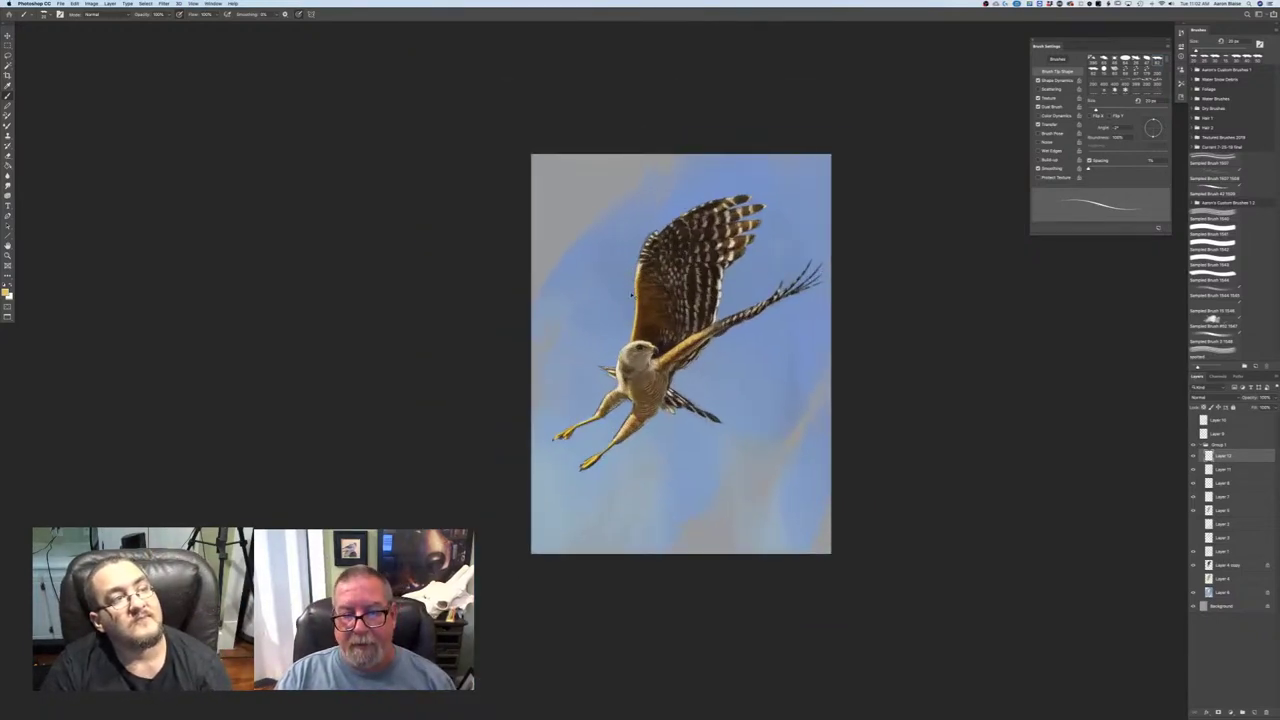
key(super+equal)
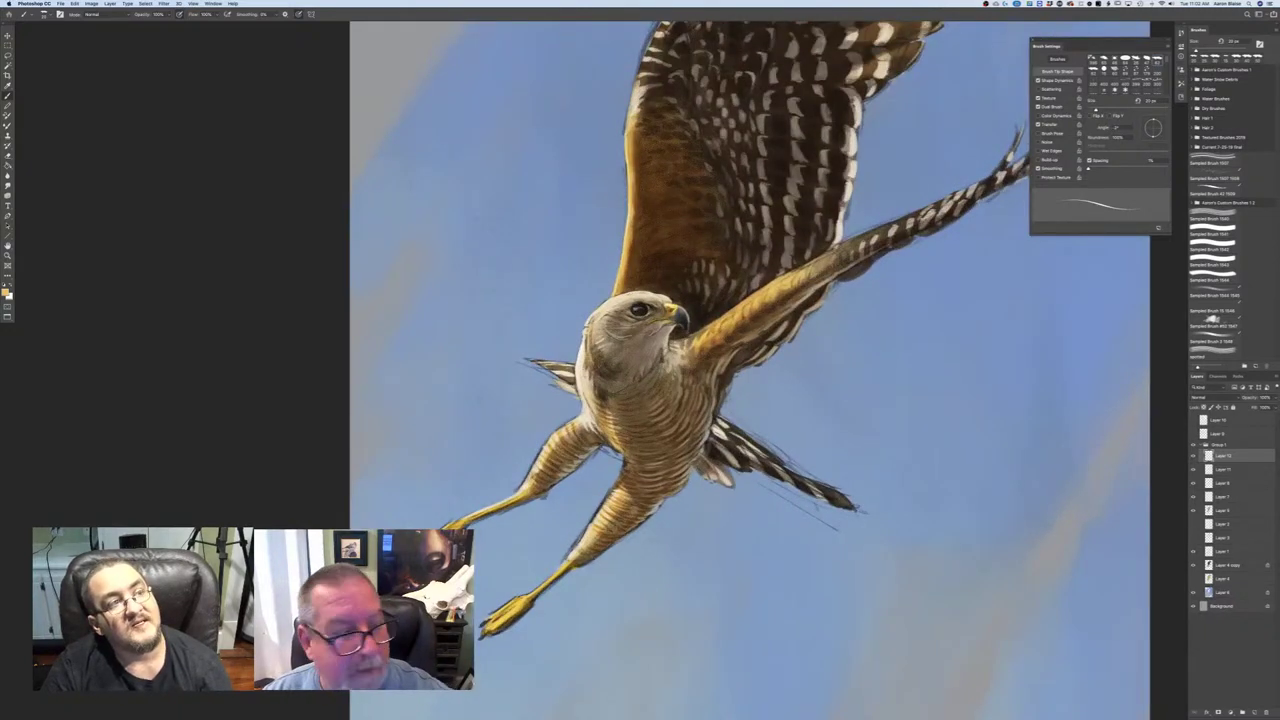
click(5, 292)
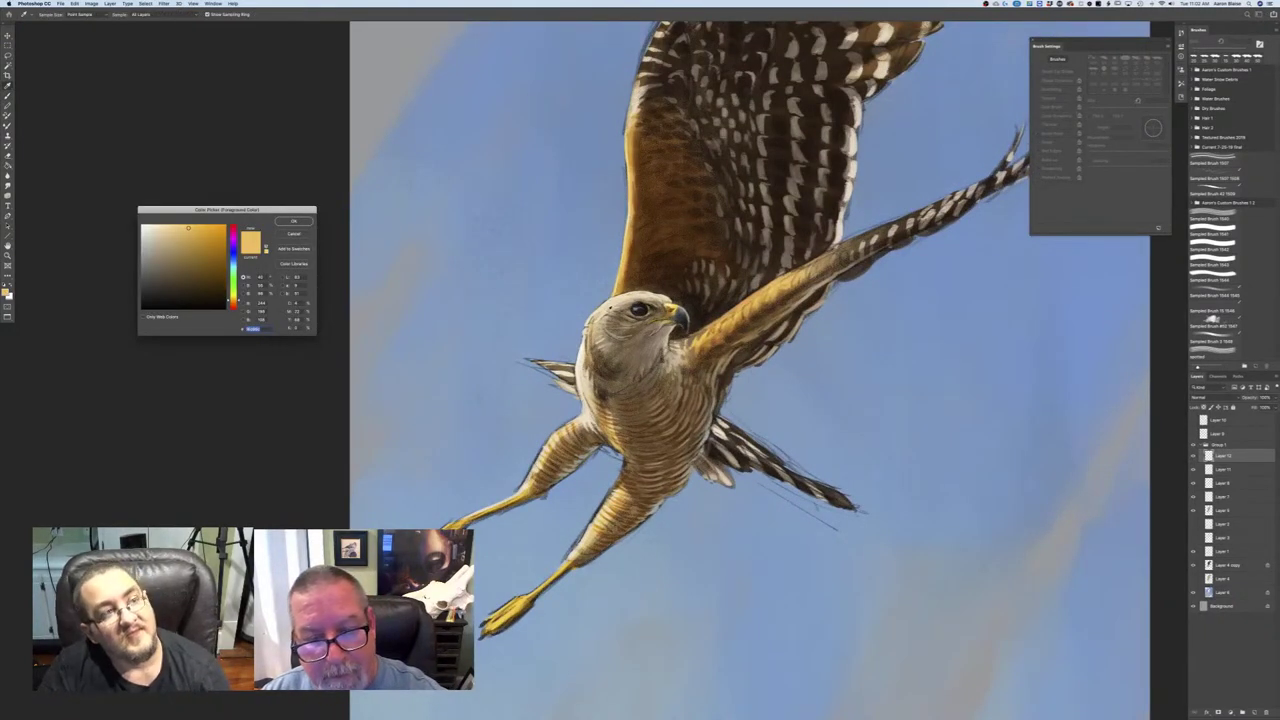
click(608, 306)
drag(163, 232, 154, 229)
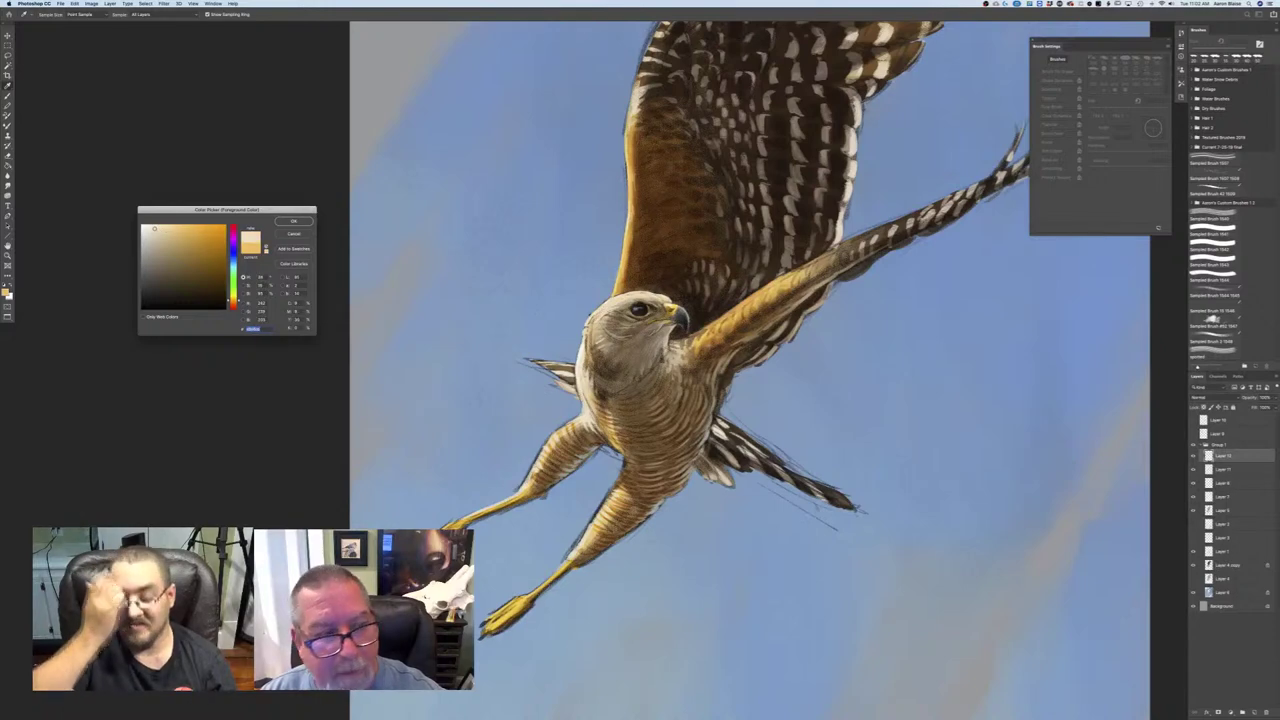
click(286, 223)
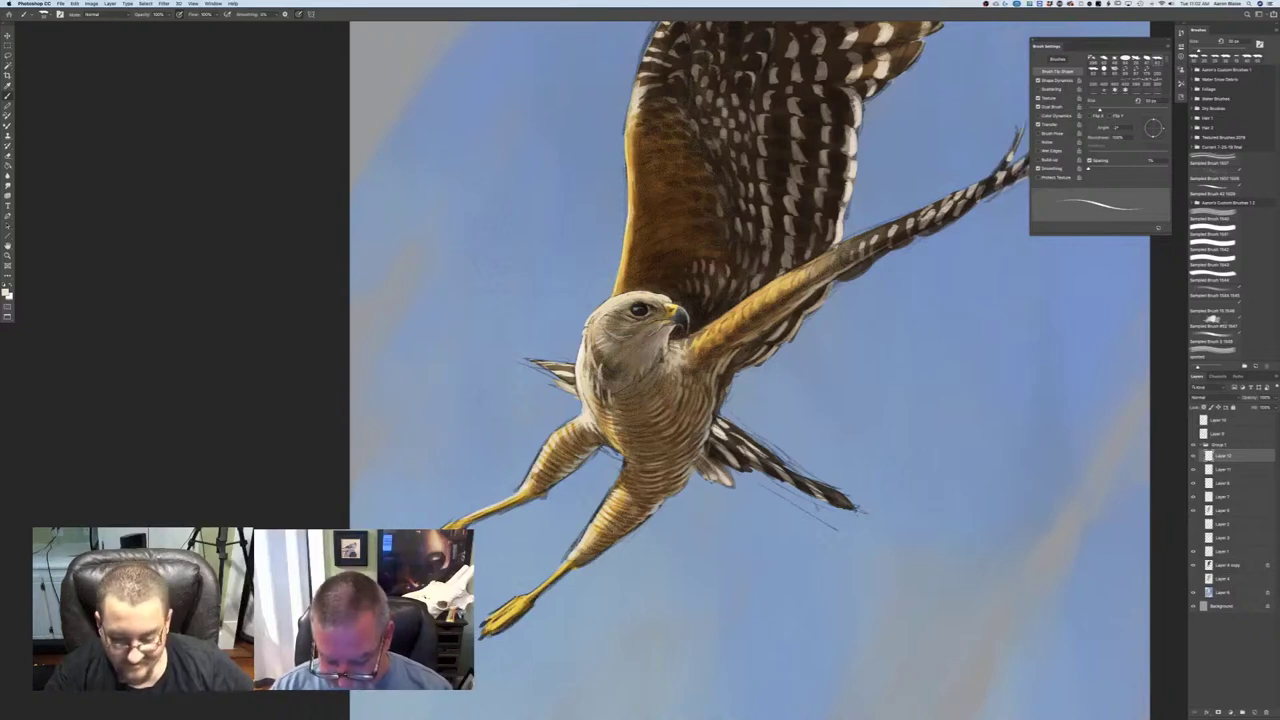
- Select Layer 1 and brush along the upper leading edge of the raised wing
key(super+minus)
key(super+minus)
key(super+minus)
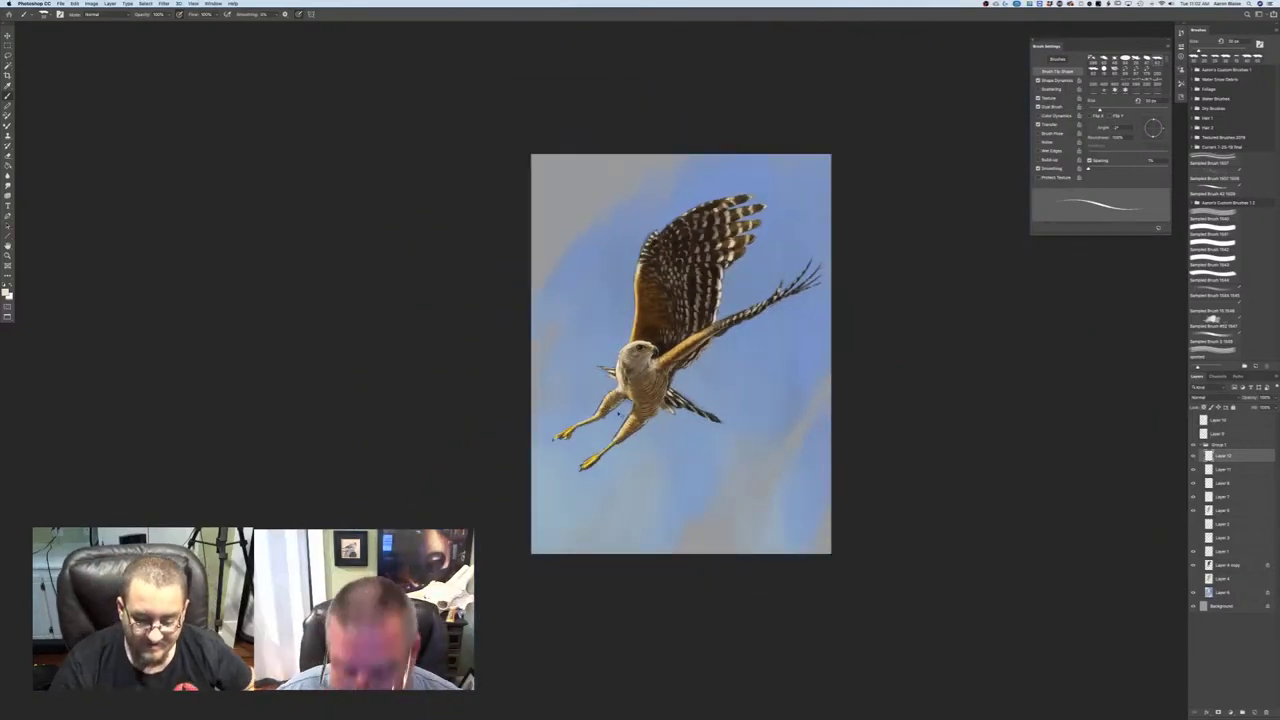
key(super+plus)
key(super+plus)
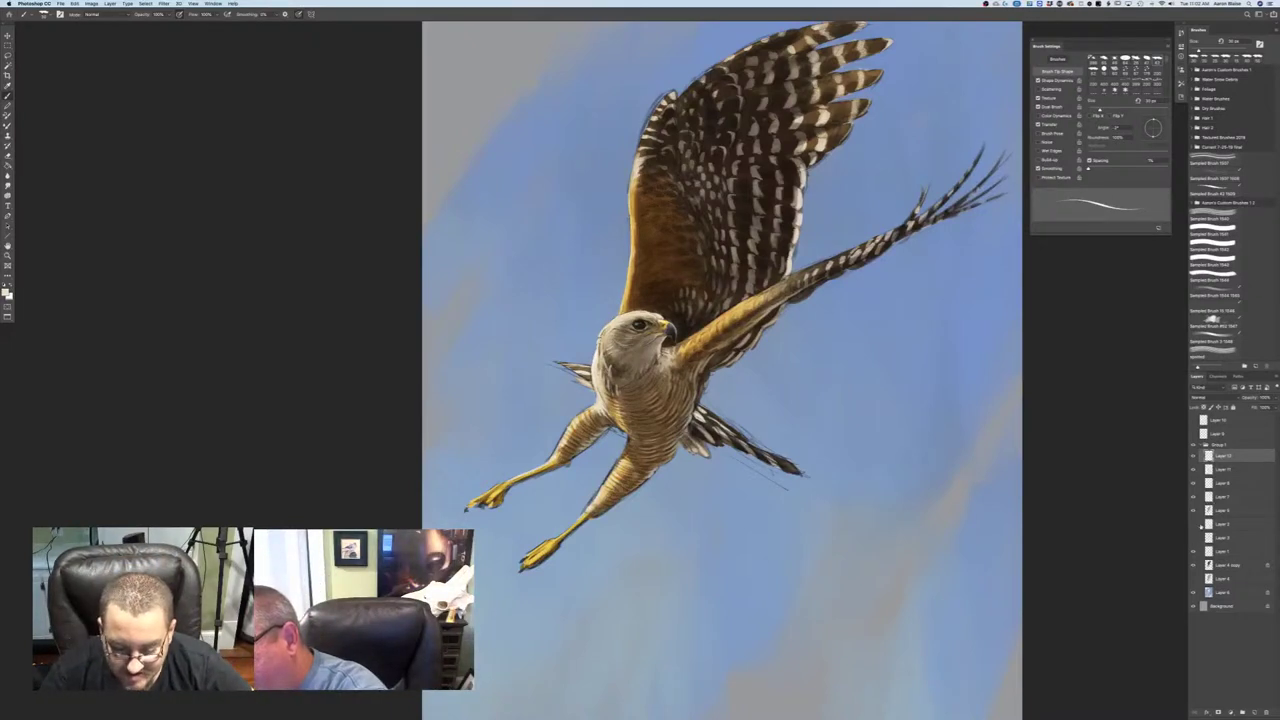
click(1217, 555)
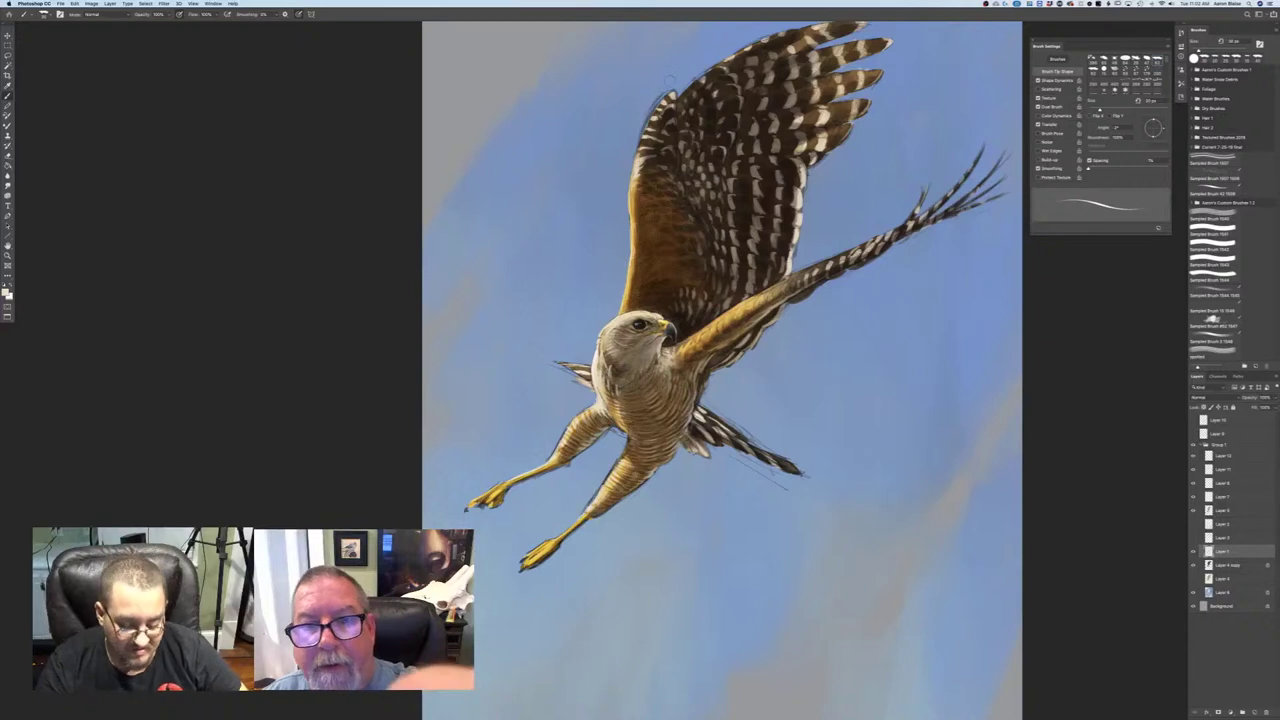
drag(668, 79, 628, 148)
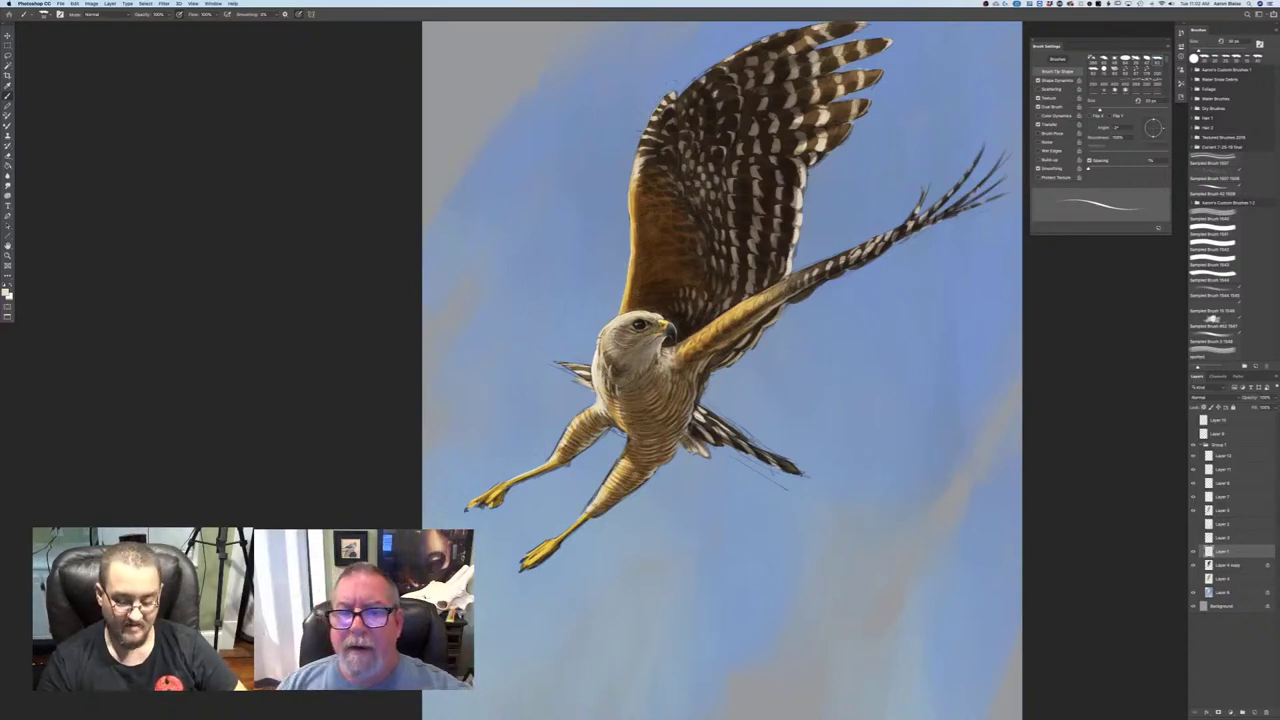
- Set the foreground color to near white and select the top layer in the hawk's group
drag(237, 355, 220, 463)
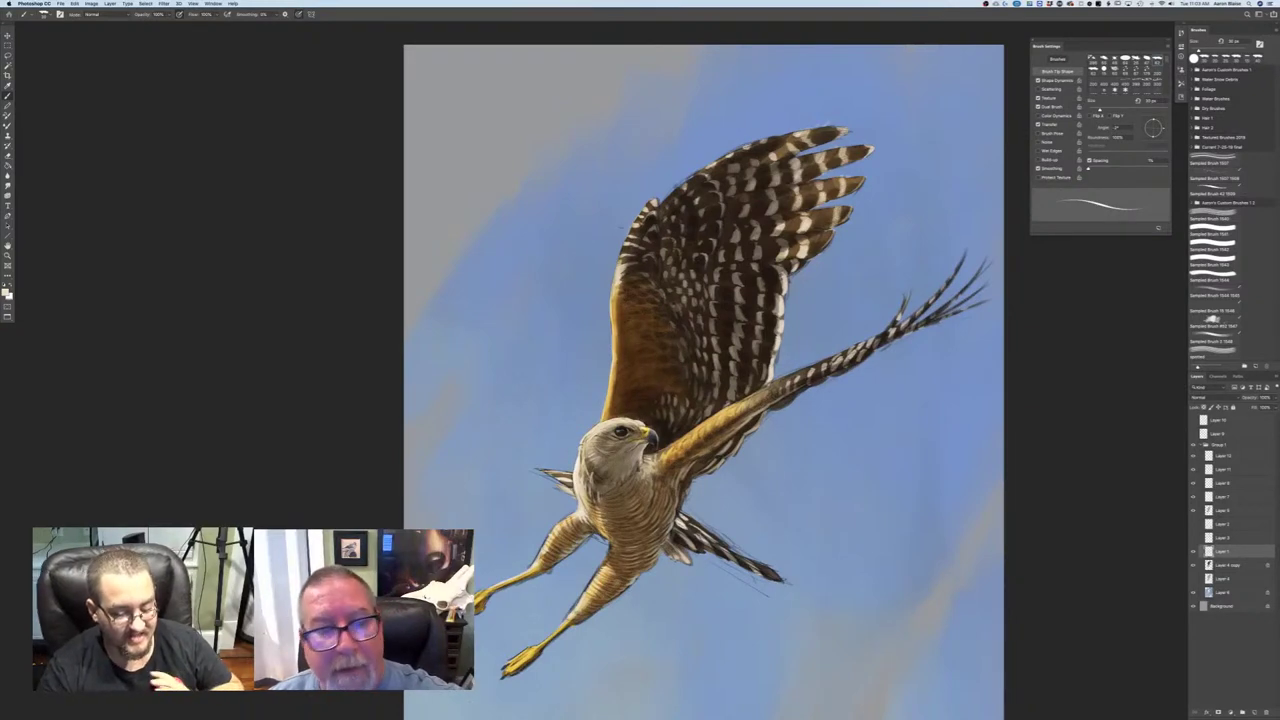
click(7, 289)
click(147, 226)
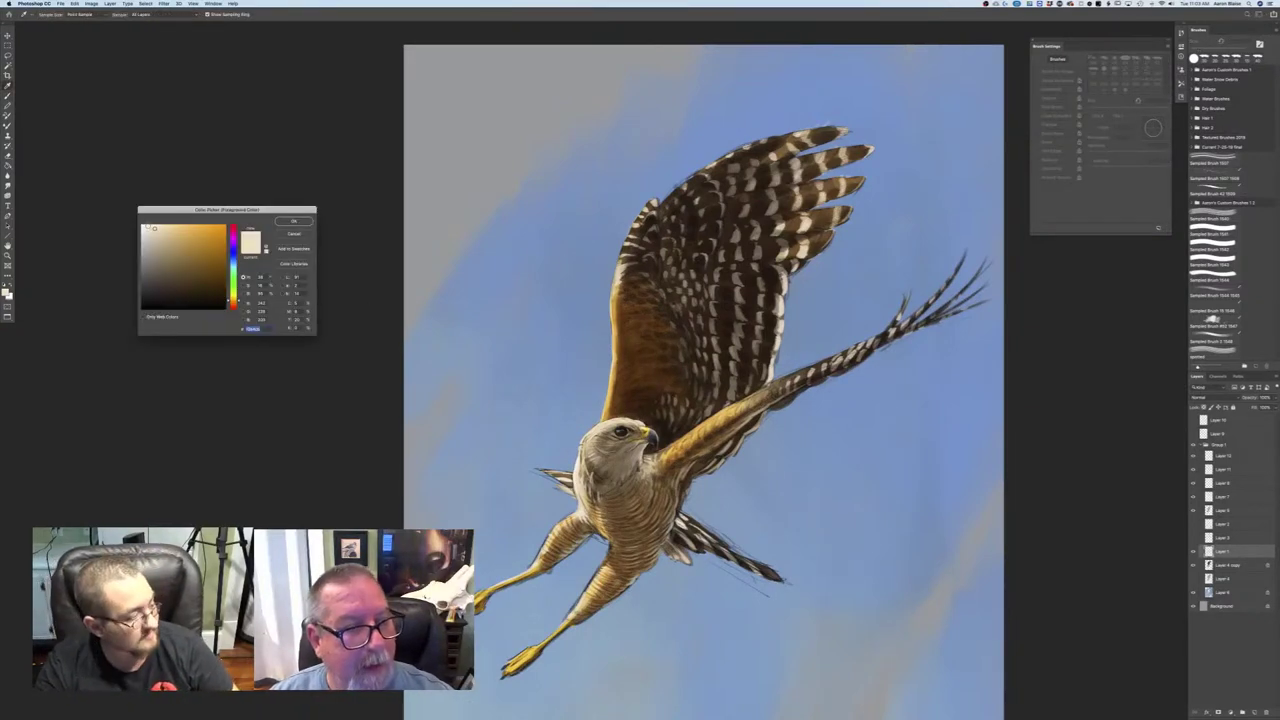
click(293, 221)
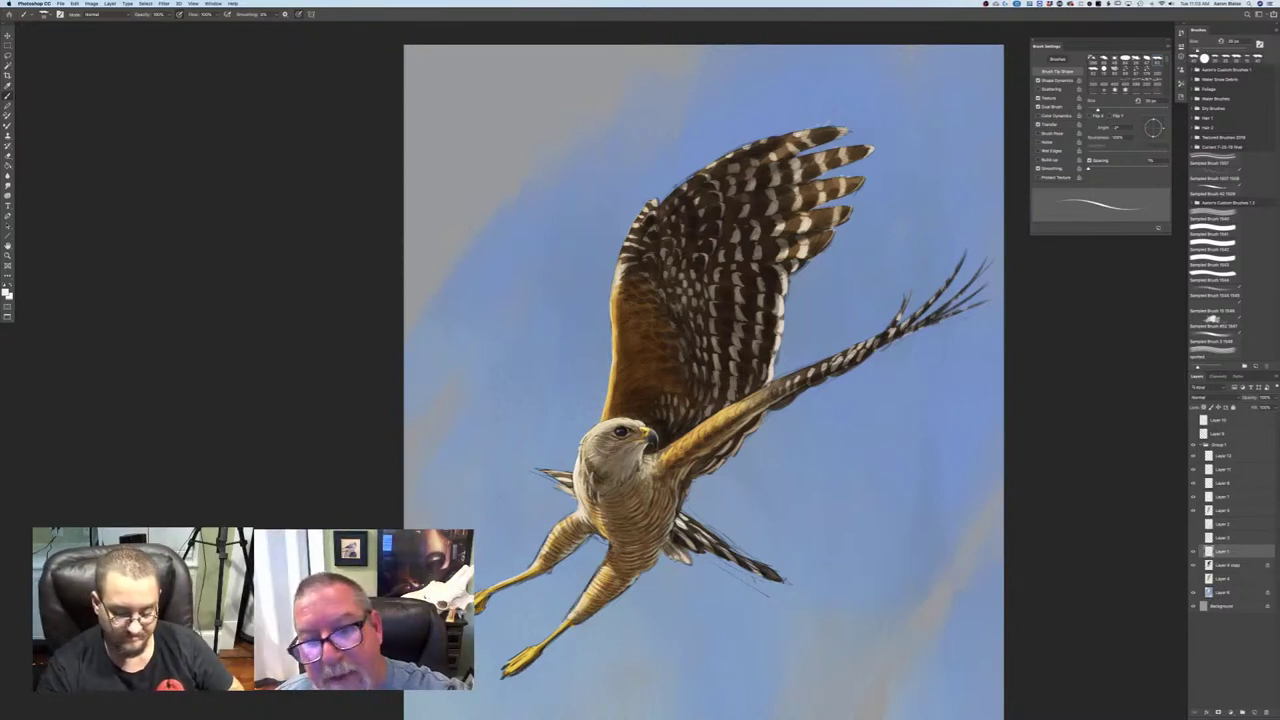
click(1212, 459)
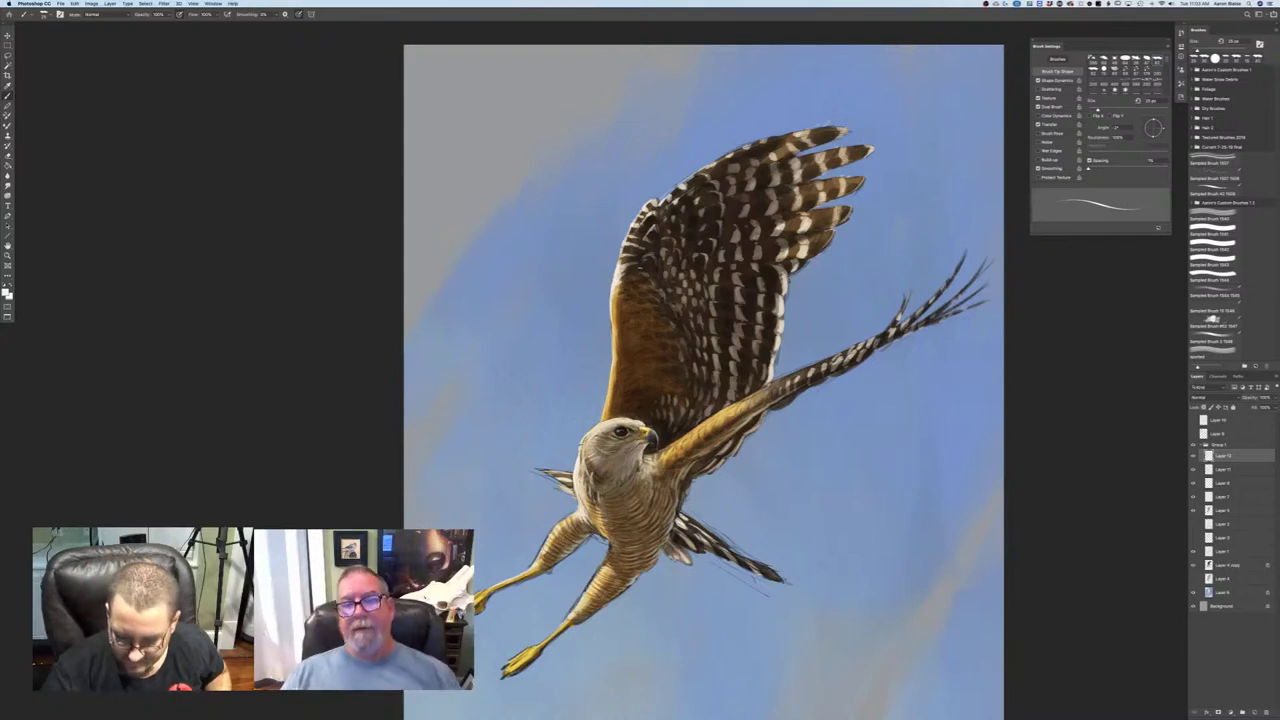
- Paint near-white highlight strokes on the feather tips of the hawk's outstretched wing
key(super+minus)
key(super+minus)
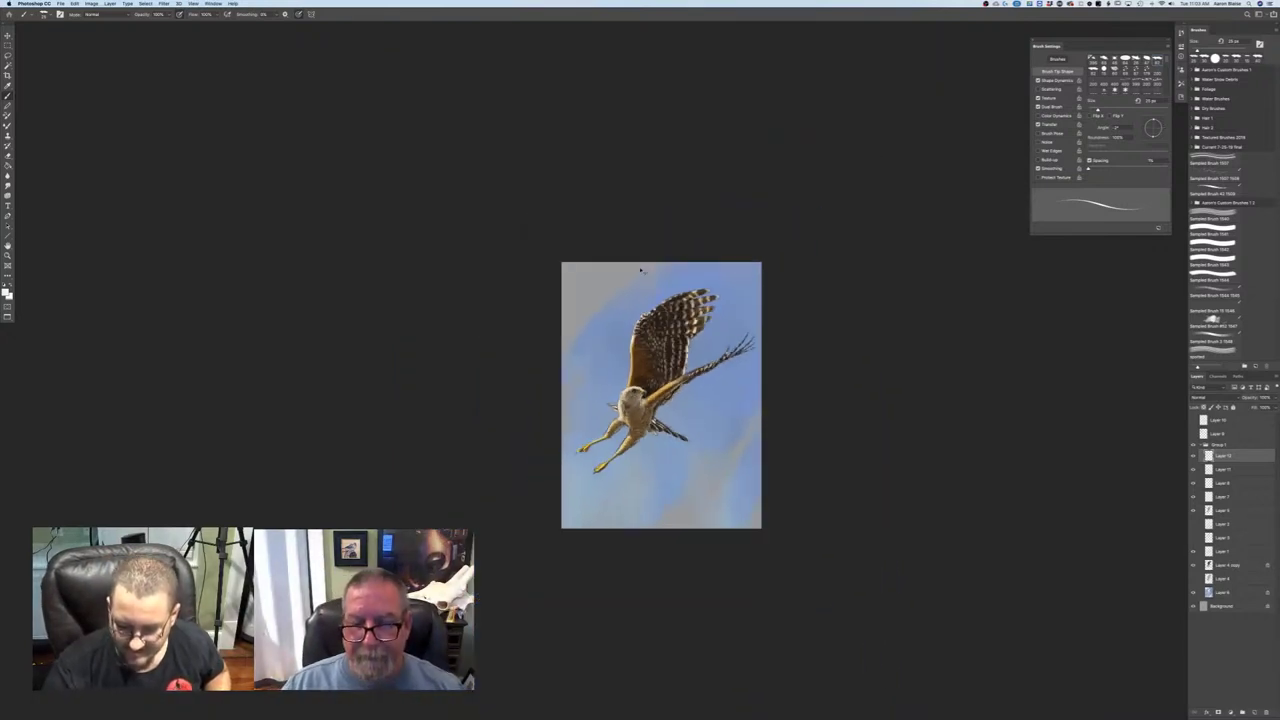
key(super+equal)
key(super+equal)
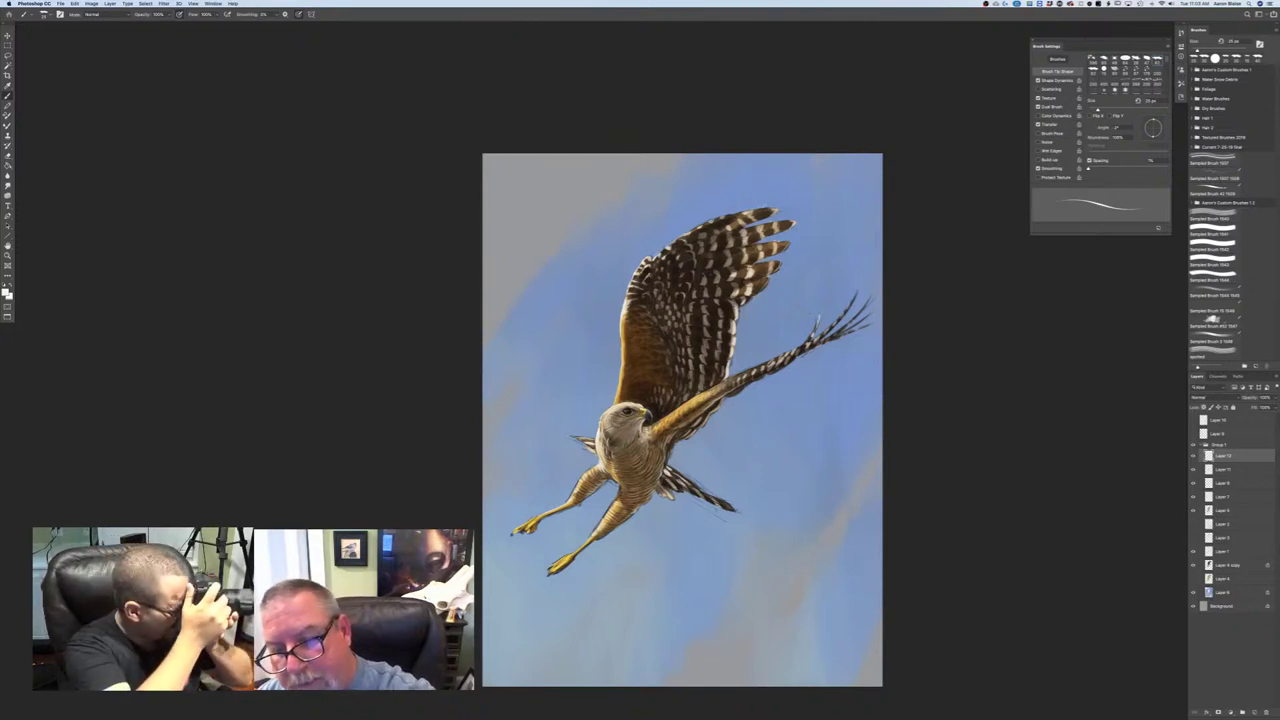
drag(857, 289, 849, 307)
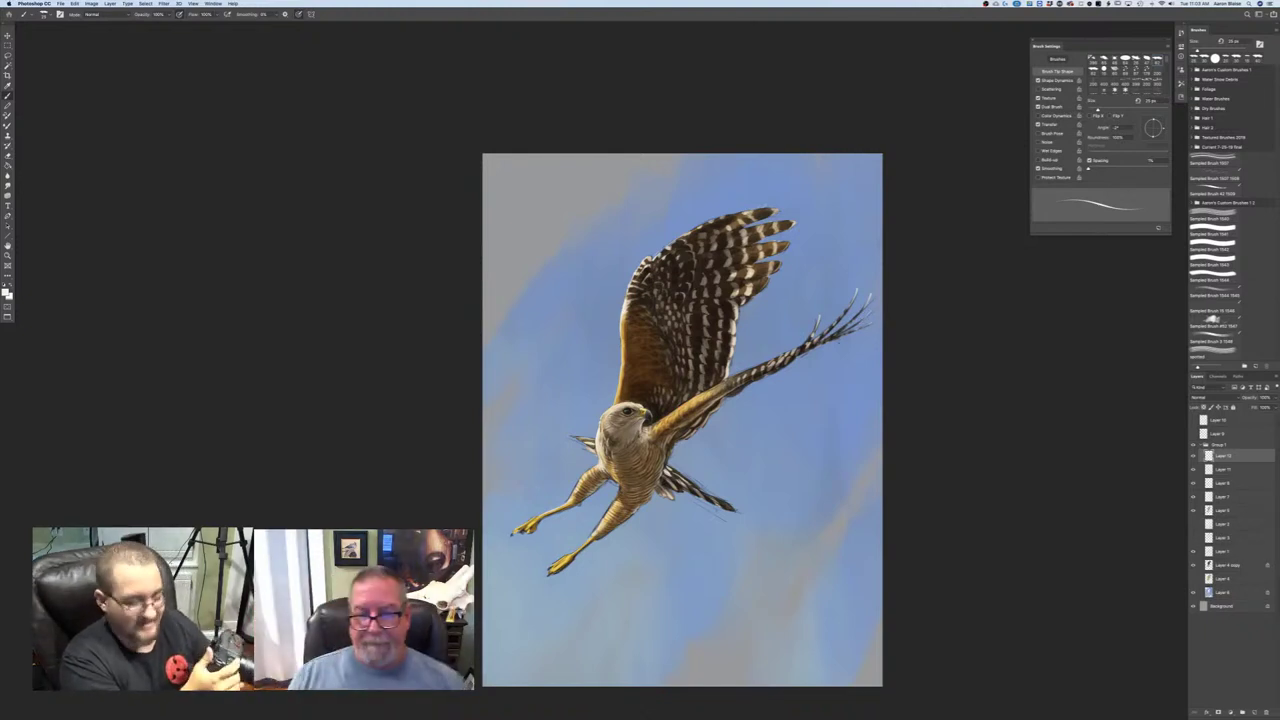
- Sign the painting with the artist's signature in white below the hawk's tail
key(super+minus)
key(super+minus)
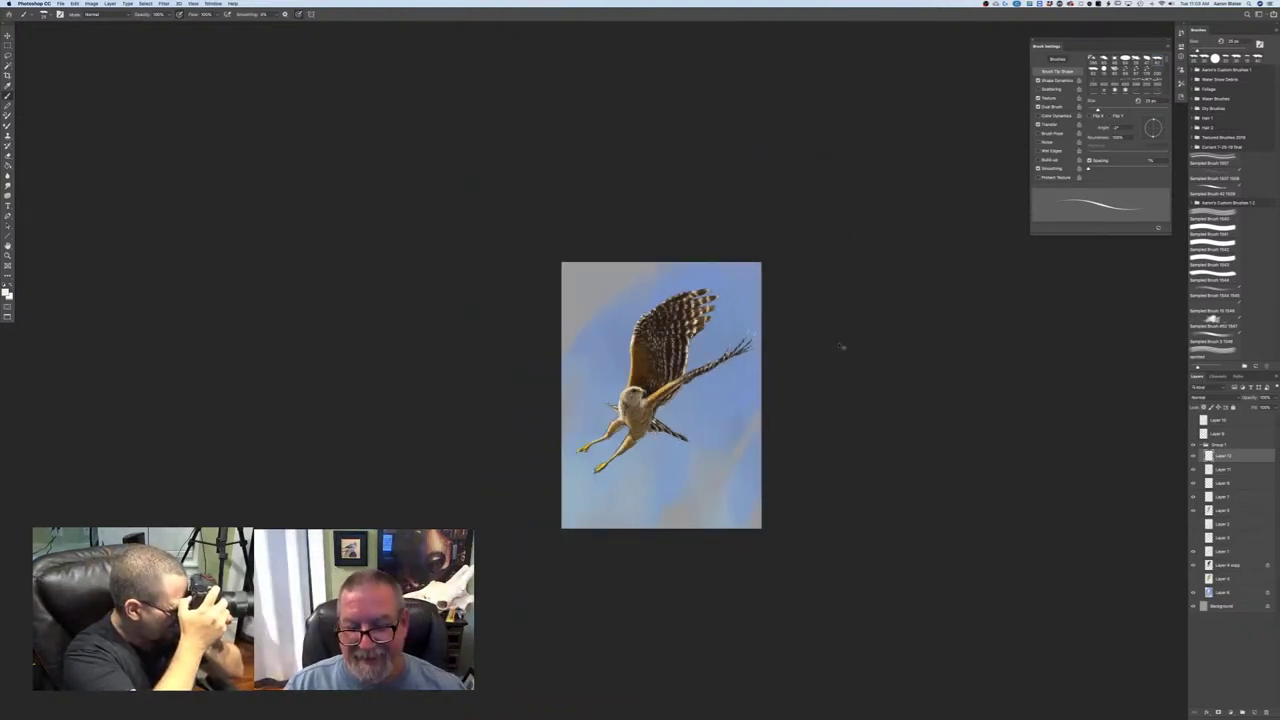
key(super+plus)
key(super+plus)
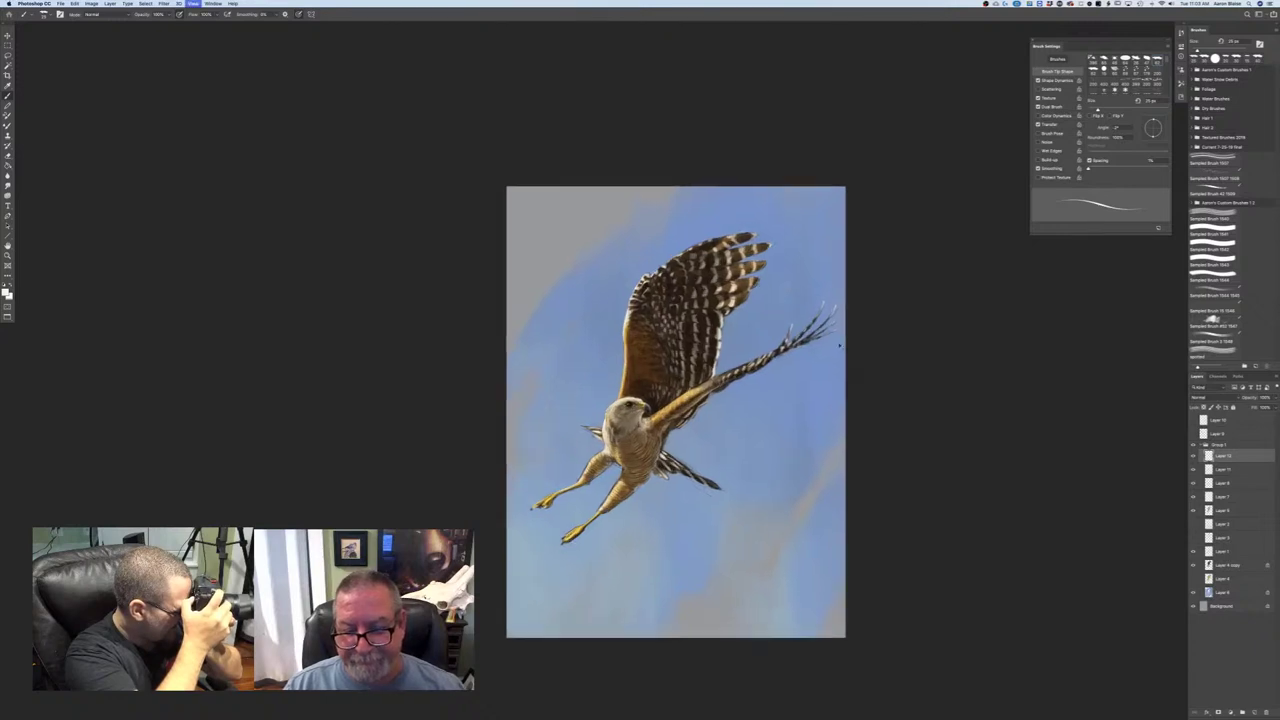
scroll(437, 437, down, 3)
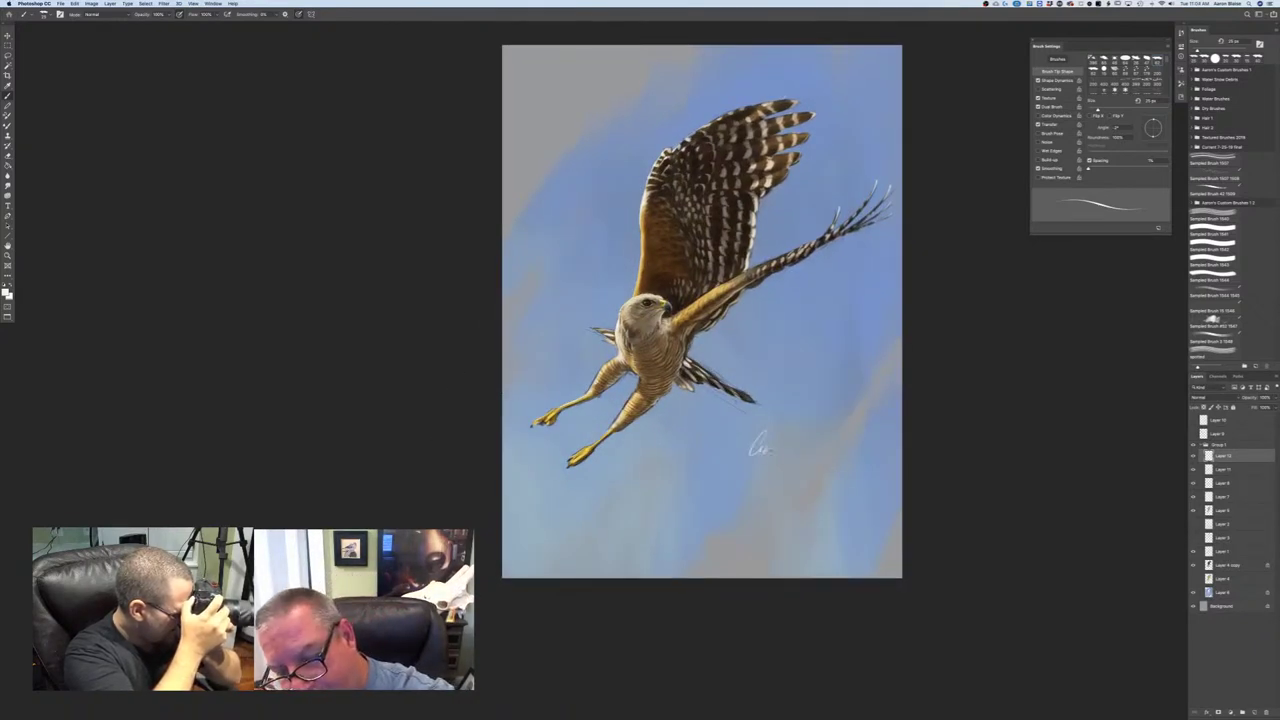
drag(788, 436, 806, 452)
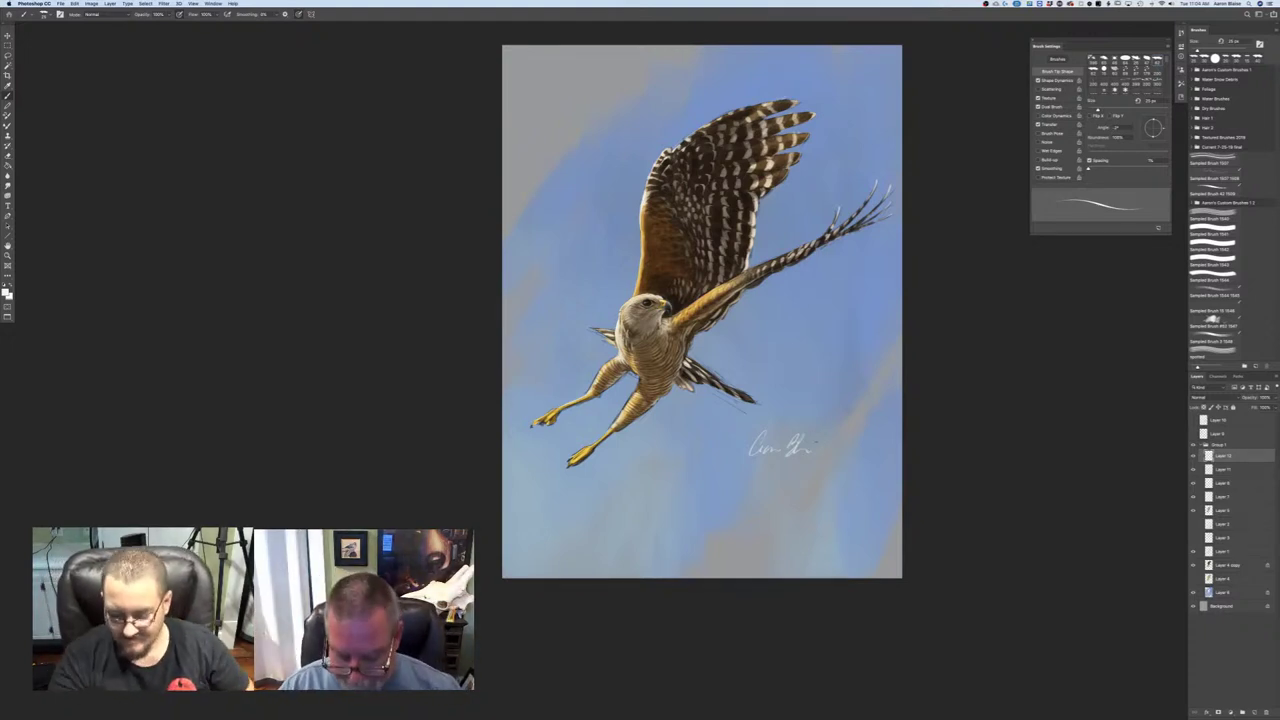
- Set the foreground color to a pale warm off-white and paint a highlight along the hawk's rear leg on Layer 1
key(super+plus)
key(super+0)
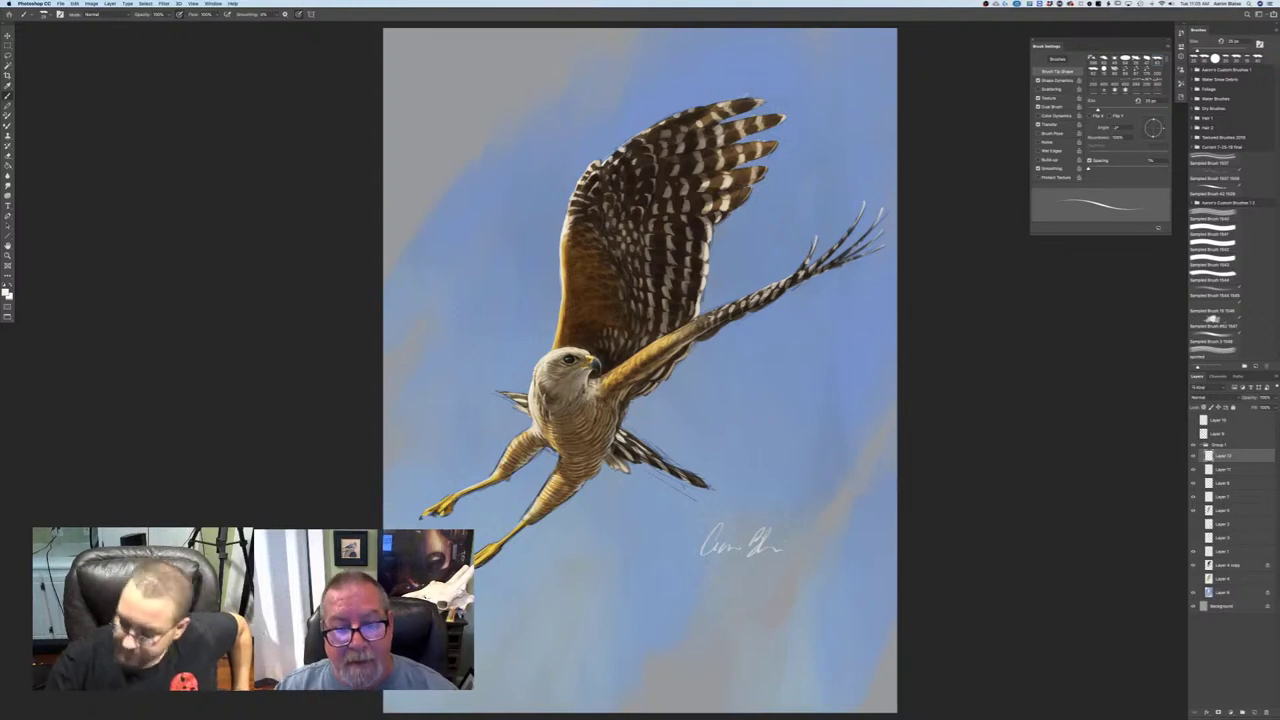
click(9, 293)
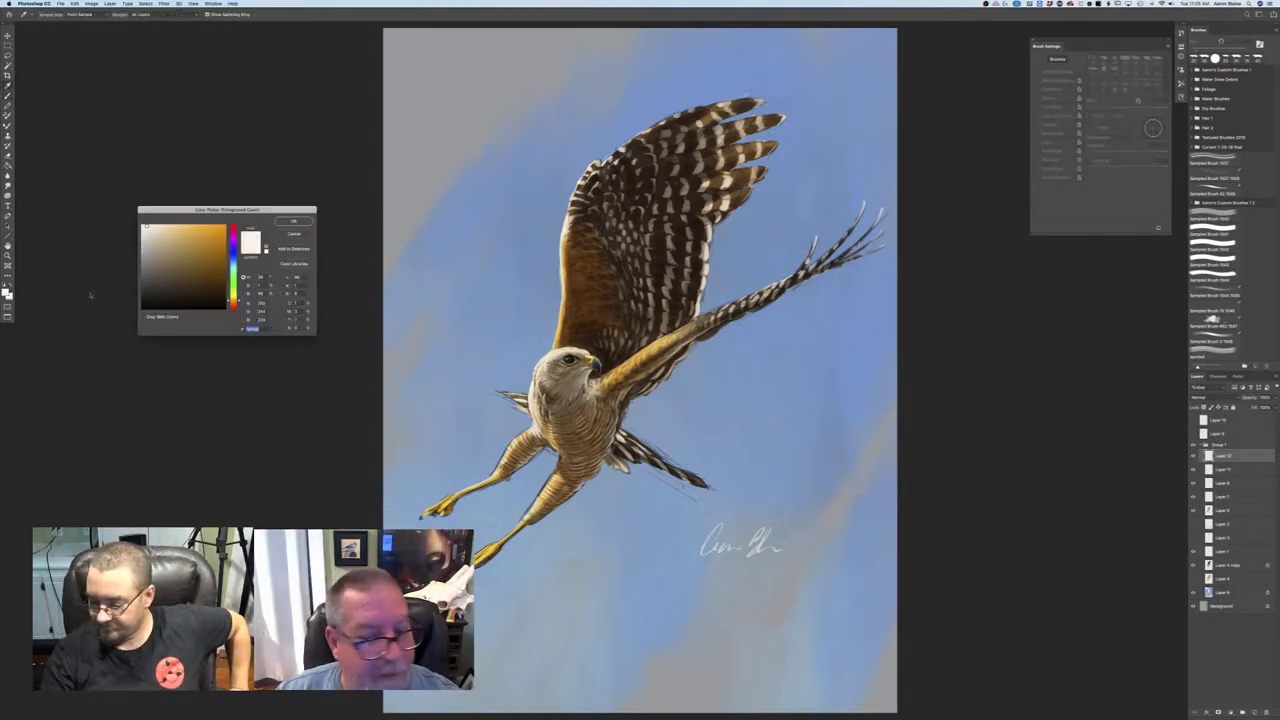
click(159, 234)
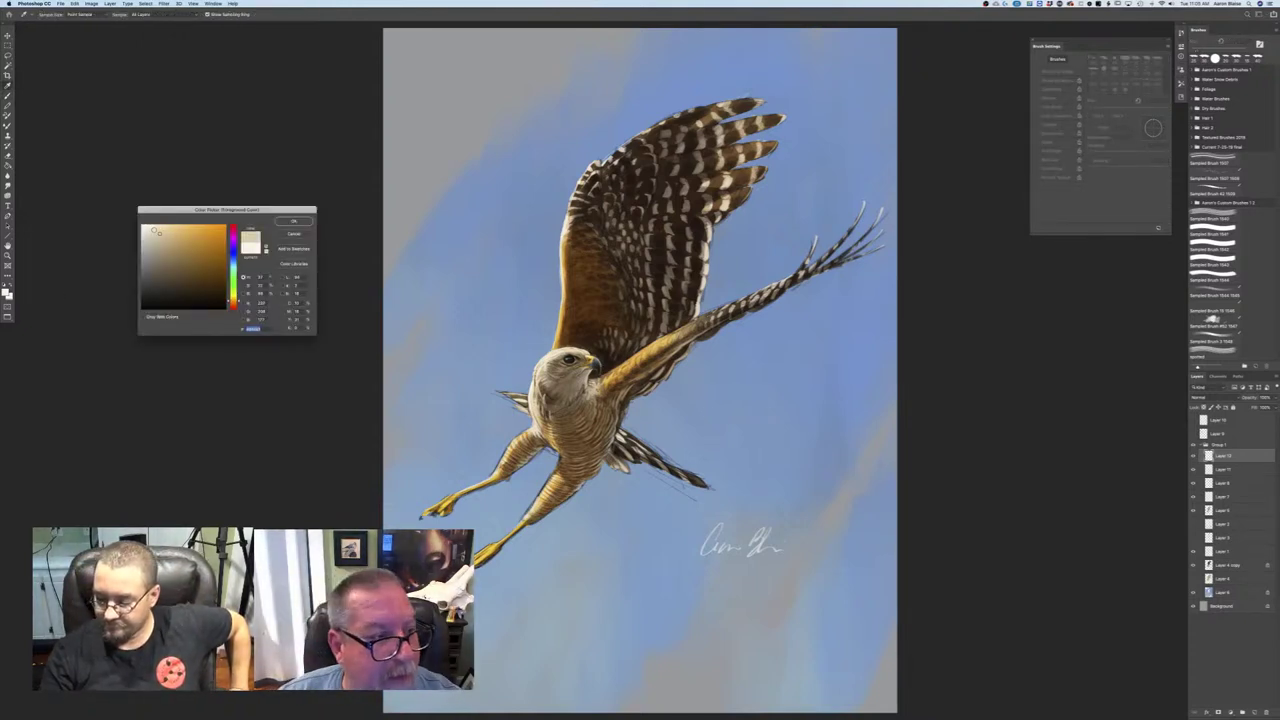
click(153, 230)
click(293, 221)
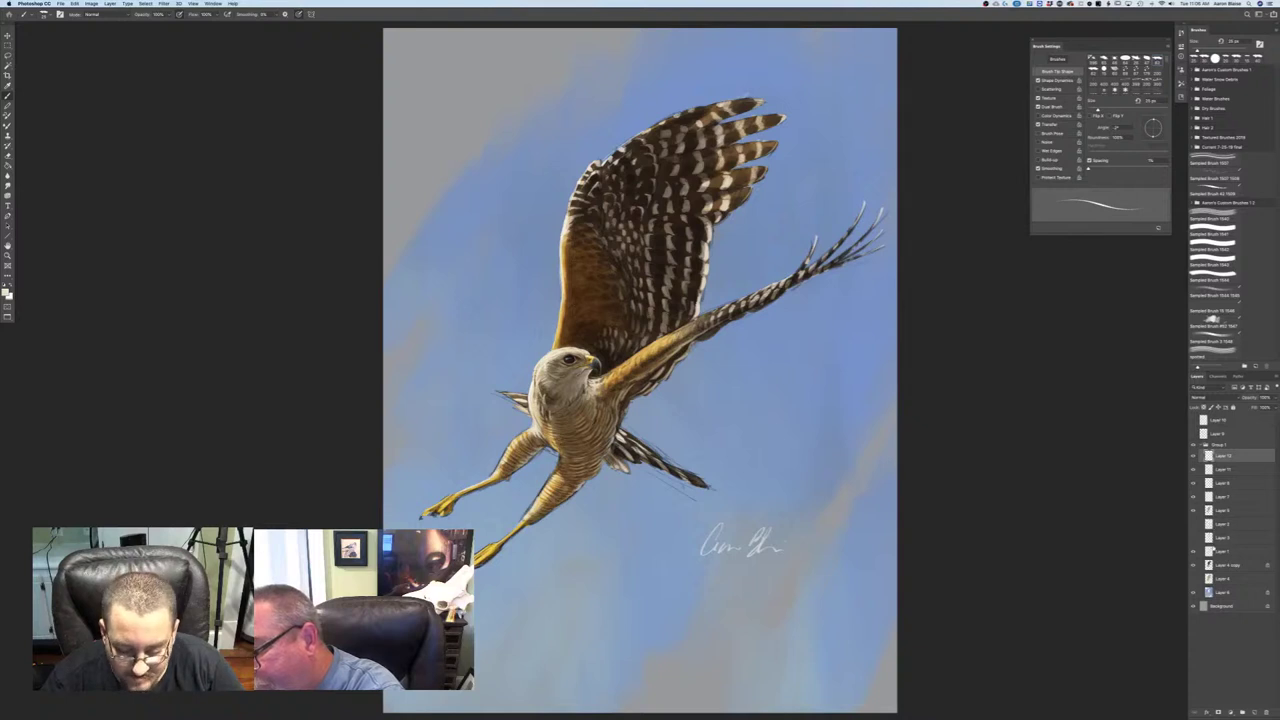
click(1214, 550)
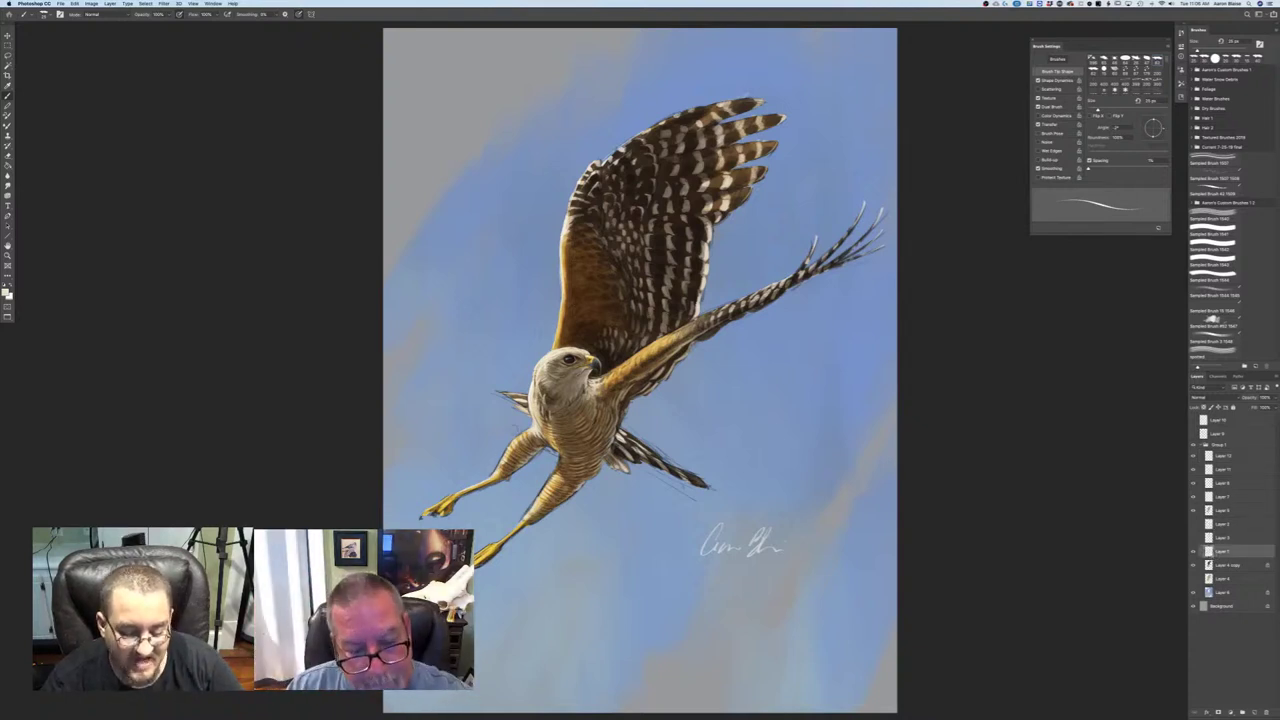
drag(509, 444, 488, 470)
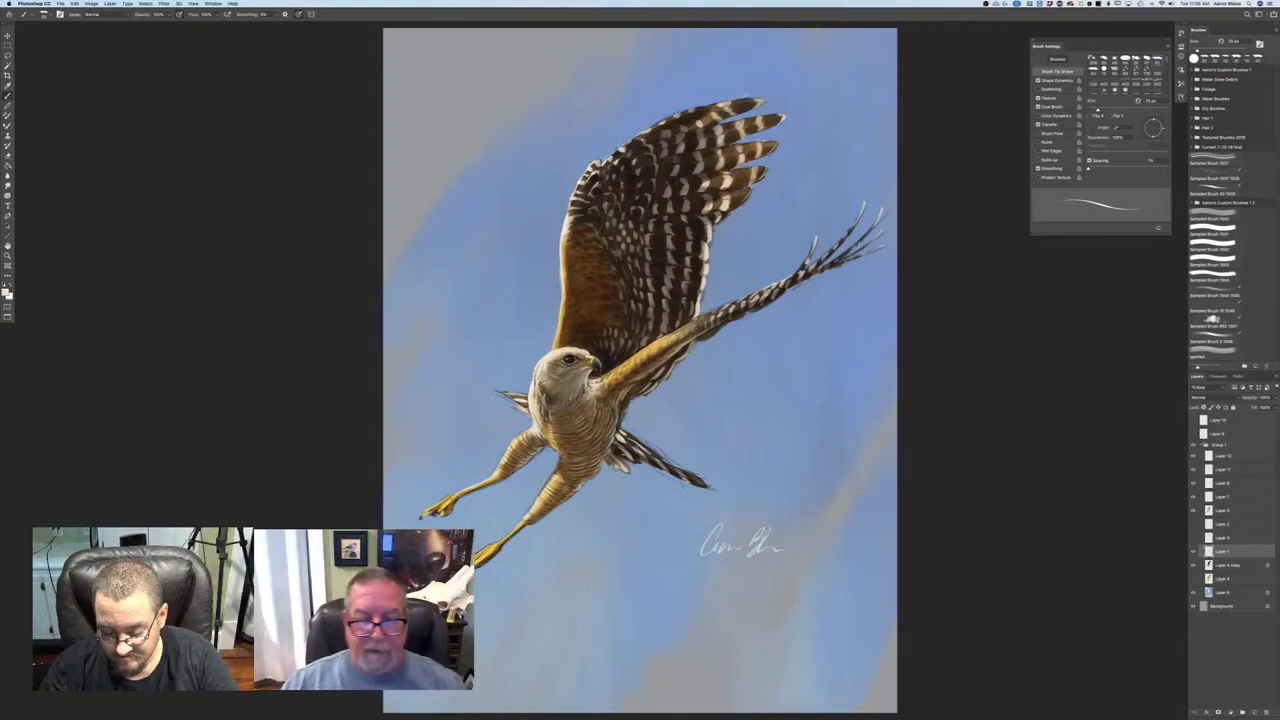
key(super+minus)
key(super+minus)
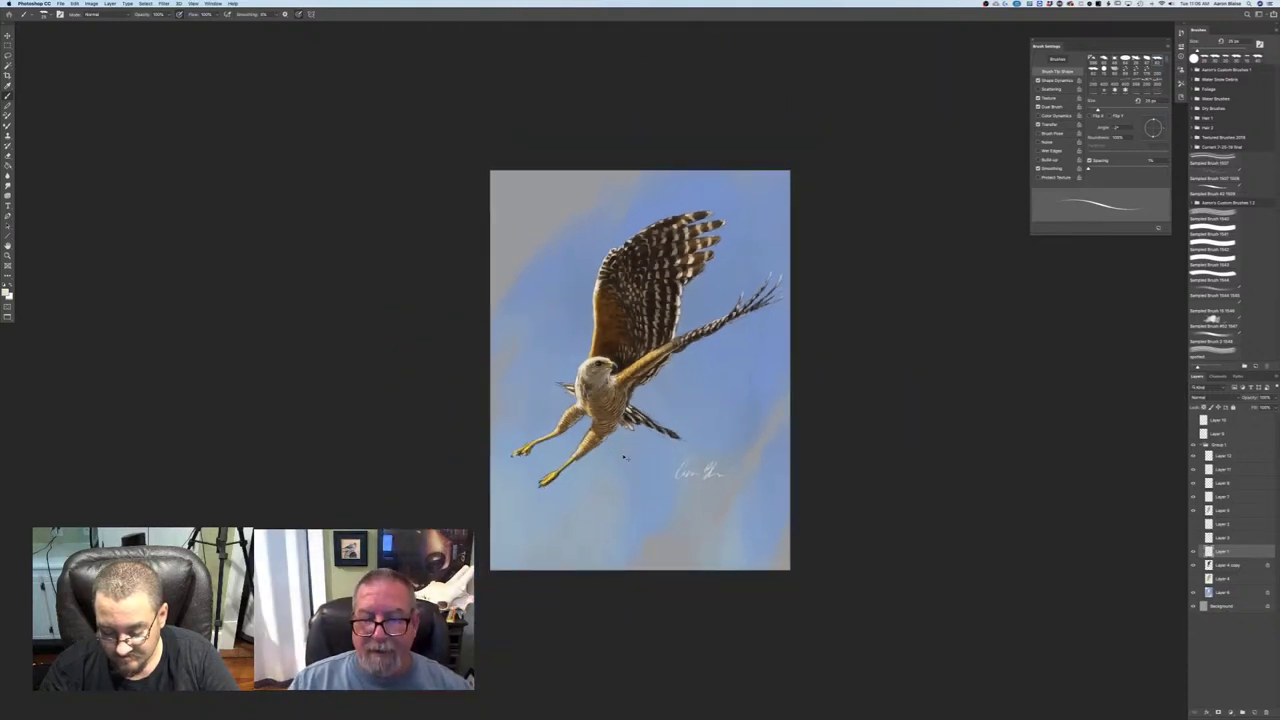
key(super+plus)
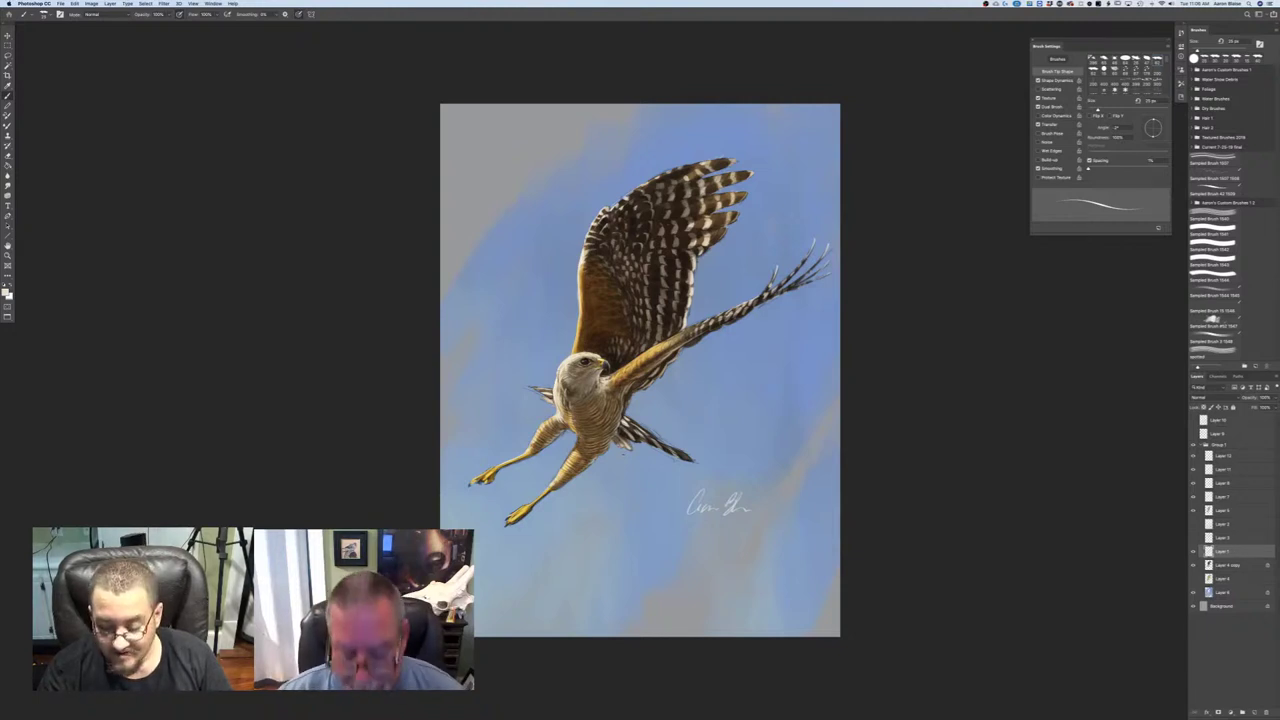
key(super+0)
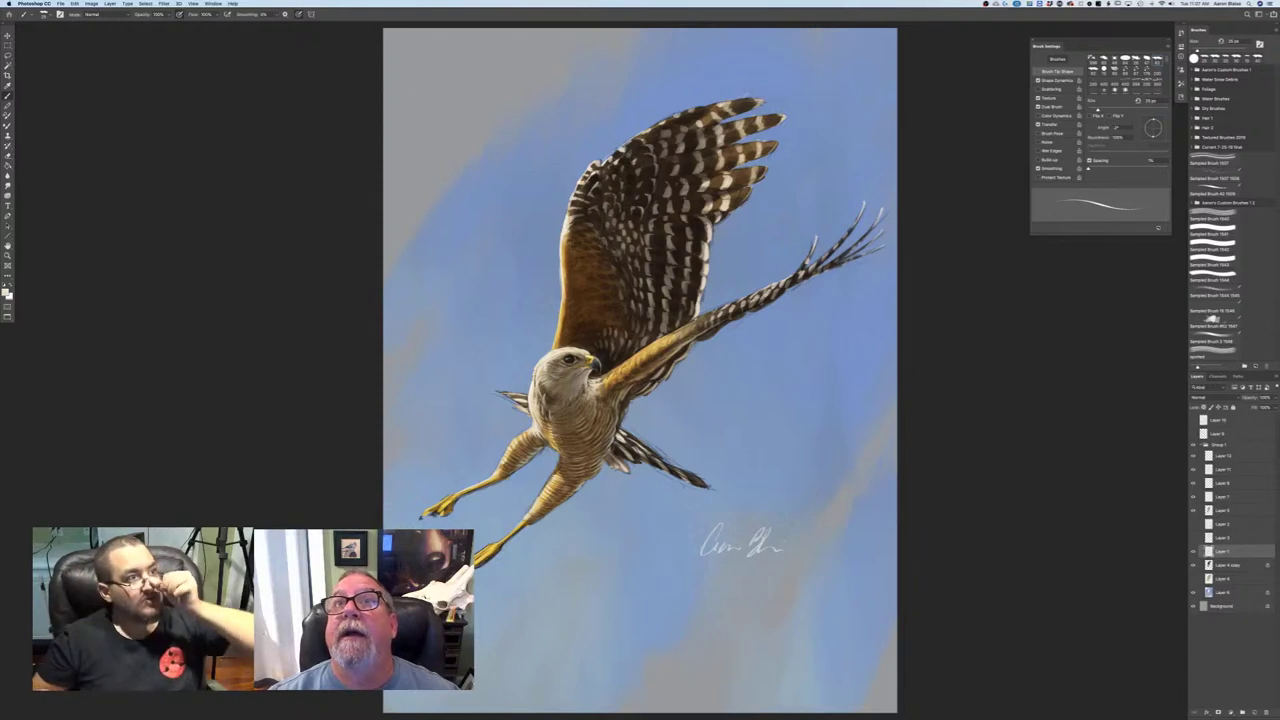
- Bring up the hawk reference photo and cycle its screen mode to show it in a floating window over the painting
mouse_move(776, 0)
mouse_down()
mouse_move(770, 248)
mouse_move(793, 276)
mouse_up()
key(f)
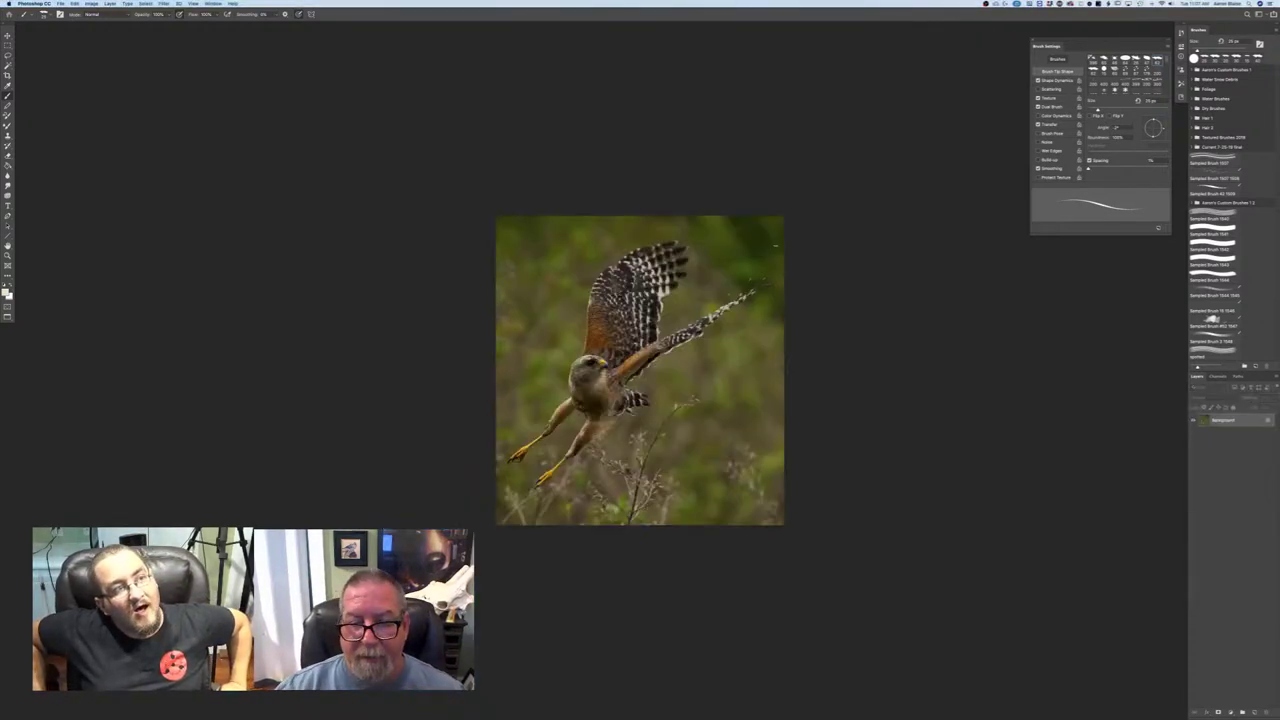
key(f)
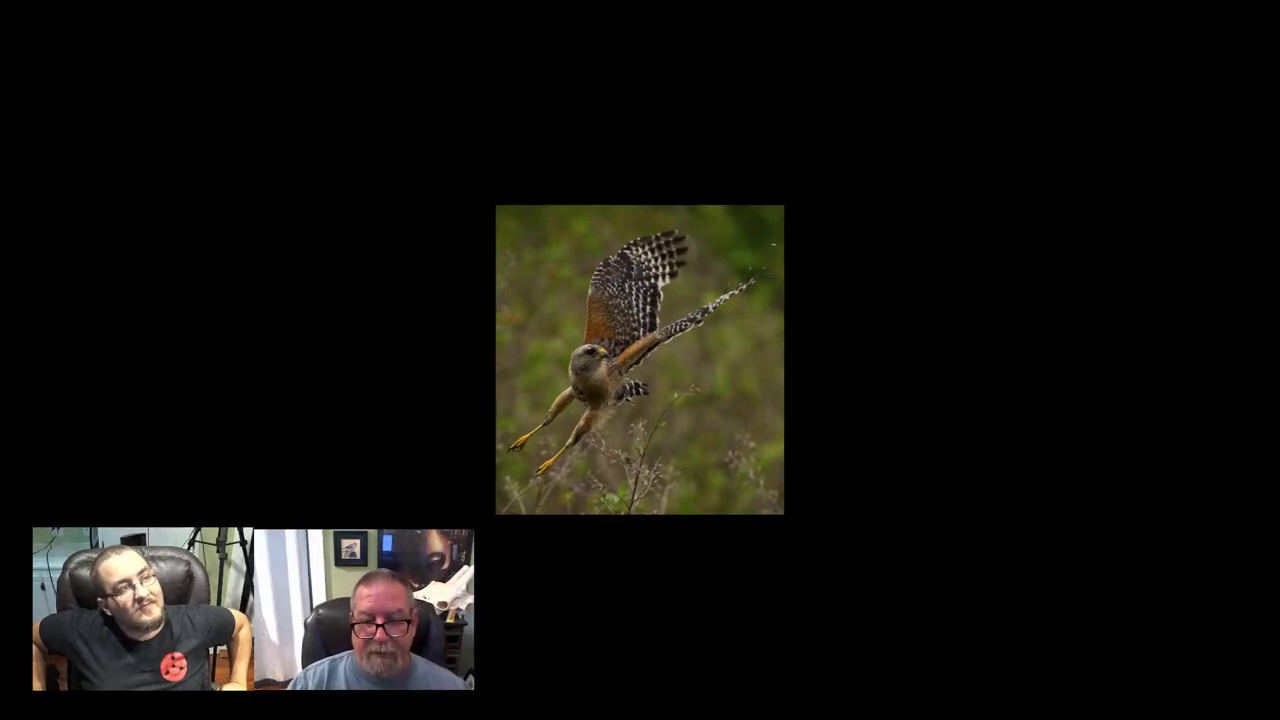
key(f)
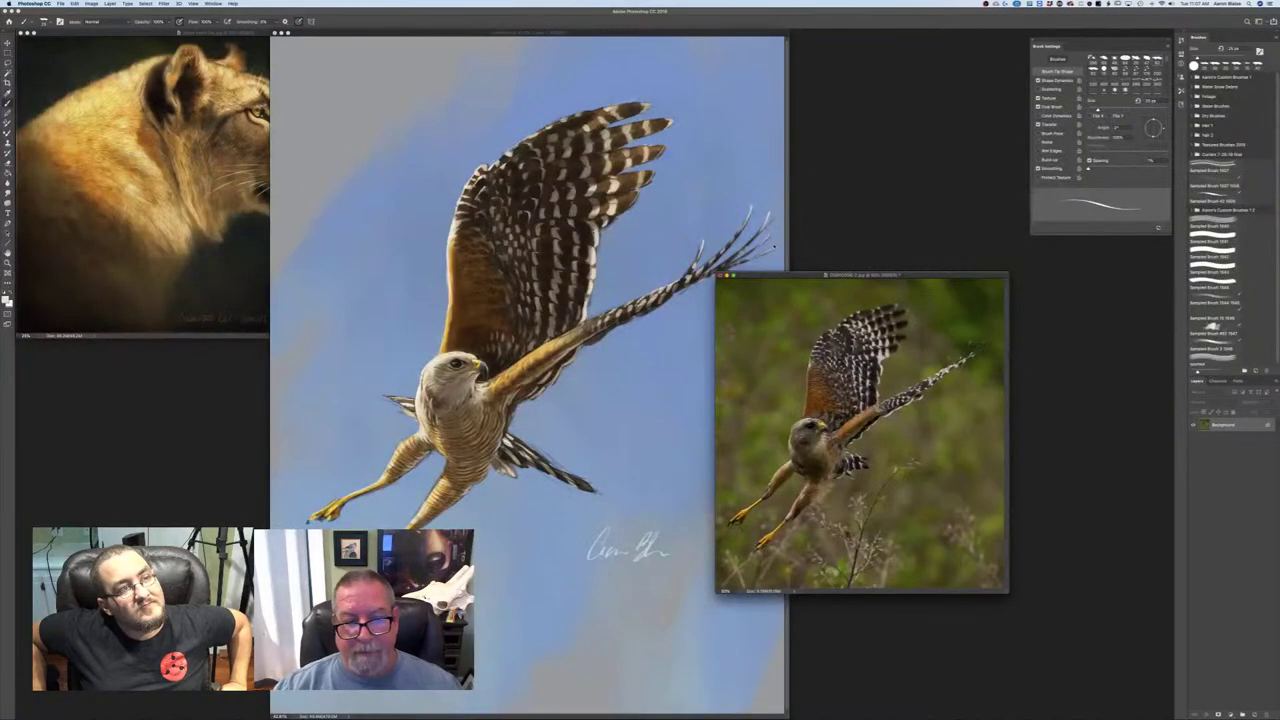
- Enlarge the reference photo, place it beside the painting for comparison, and hide the brush settings
drag(806, 275, 867, 250)
key(super+equal)
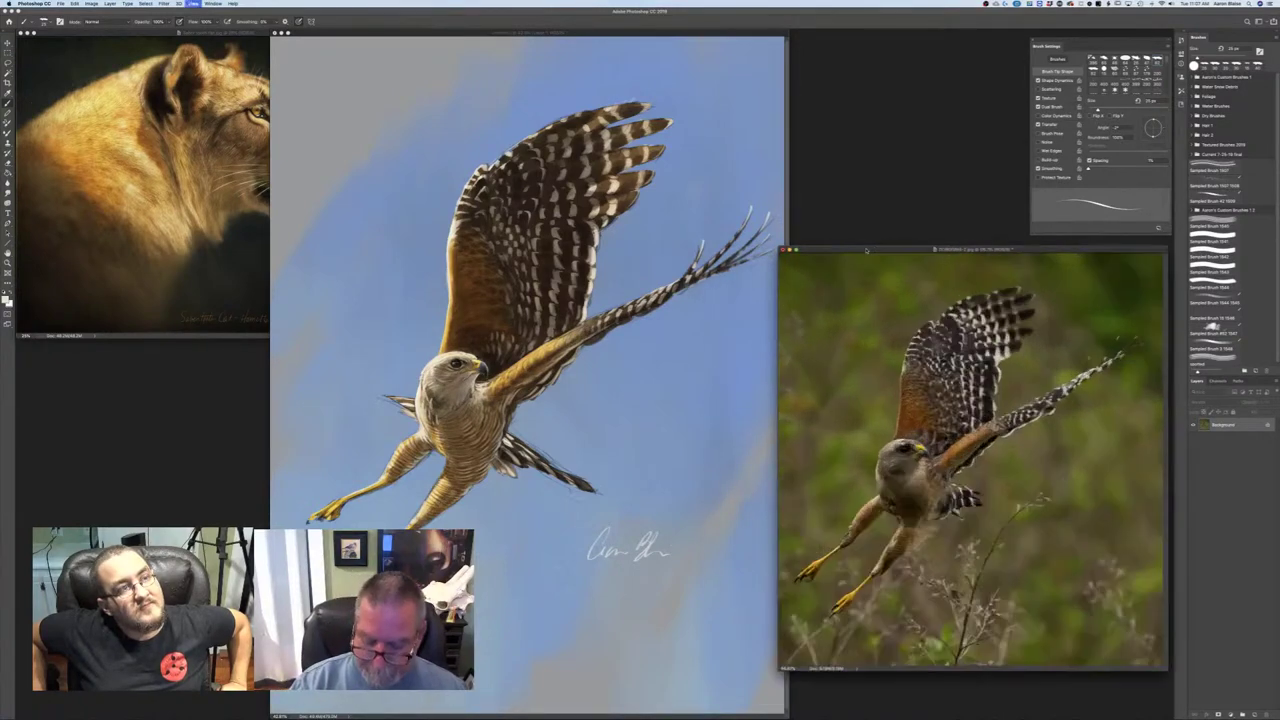
drag(869, 251, 866, 167)
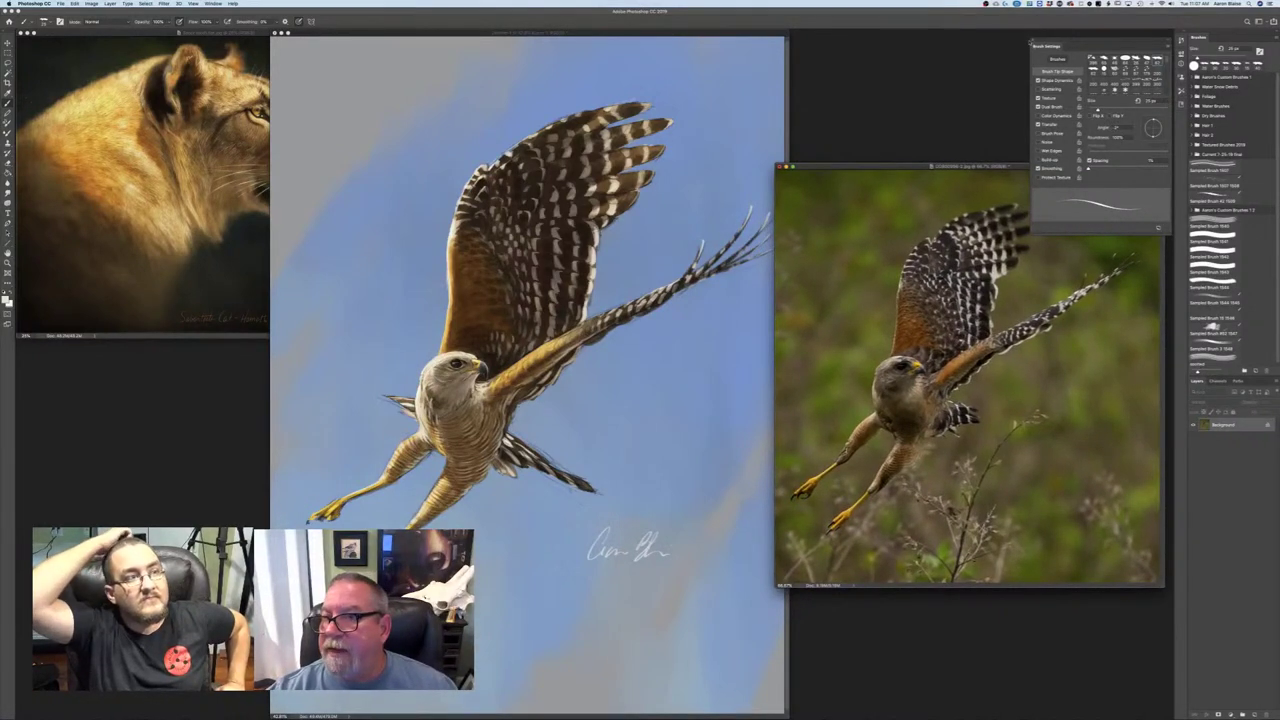
key(F5)
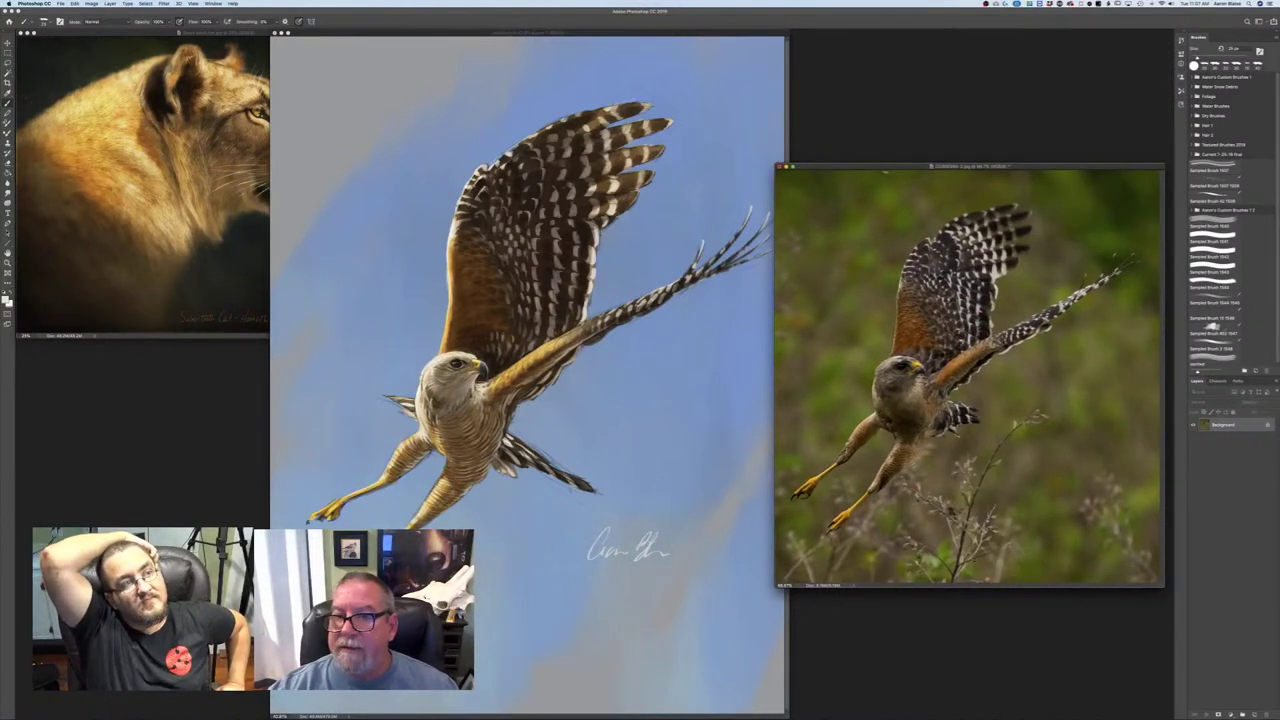
drag(881, 167, 877, 147)
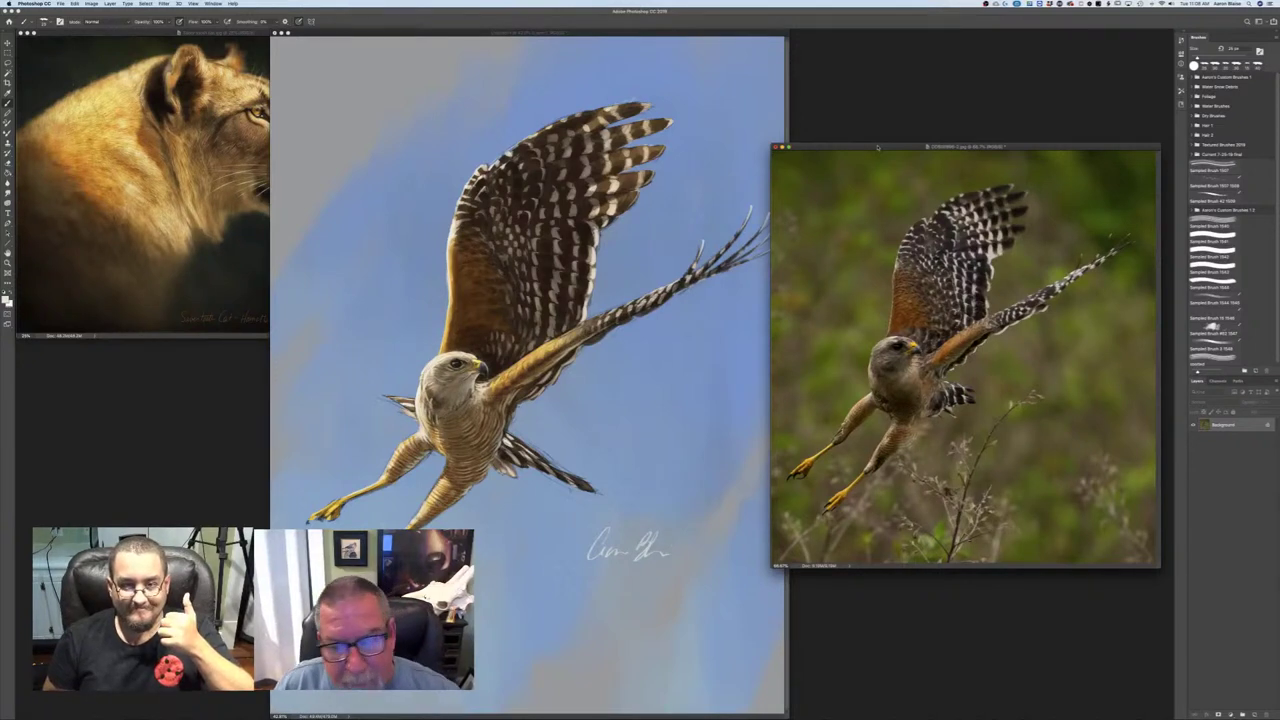
- Return to the painting's top layer in the hawk's group, set the foreground color to near black, and show the painting full screen
click(520, 404)
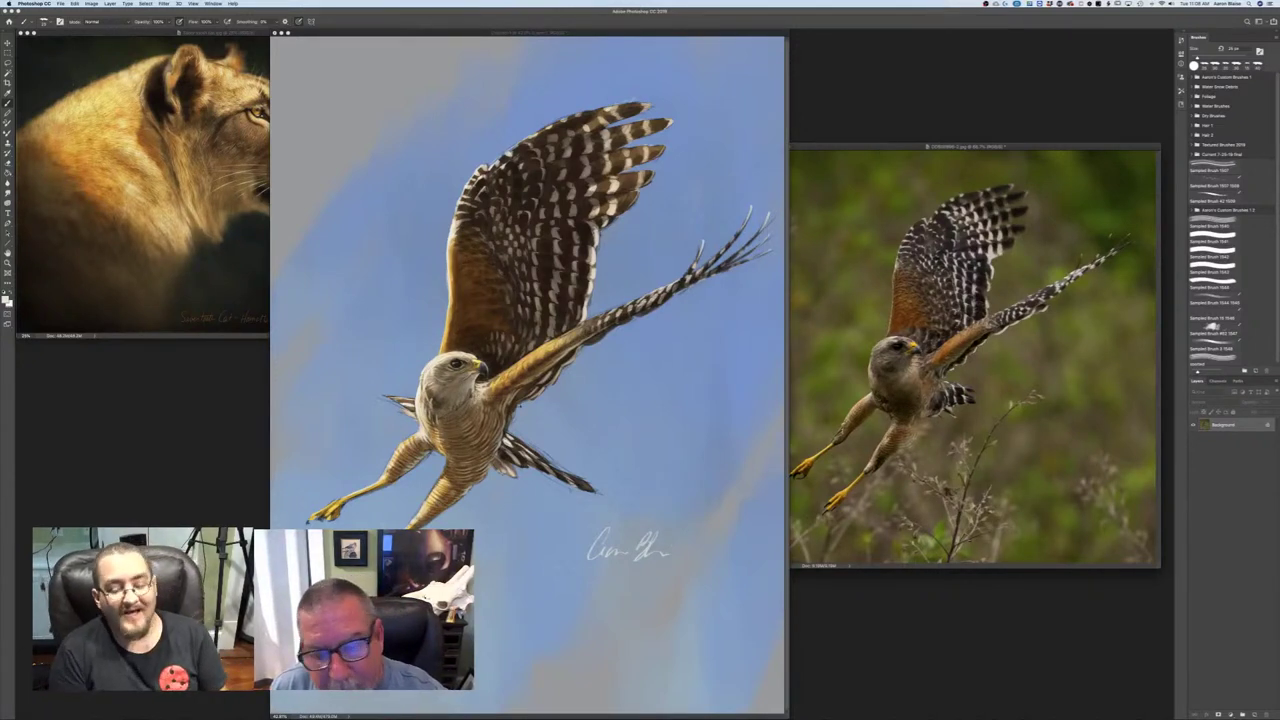
click(1218, 462)
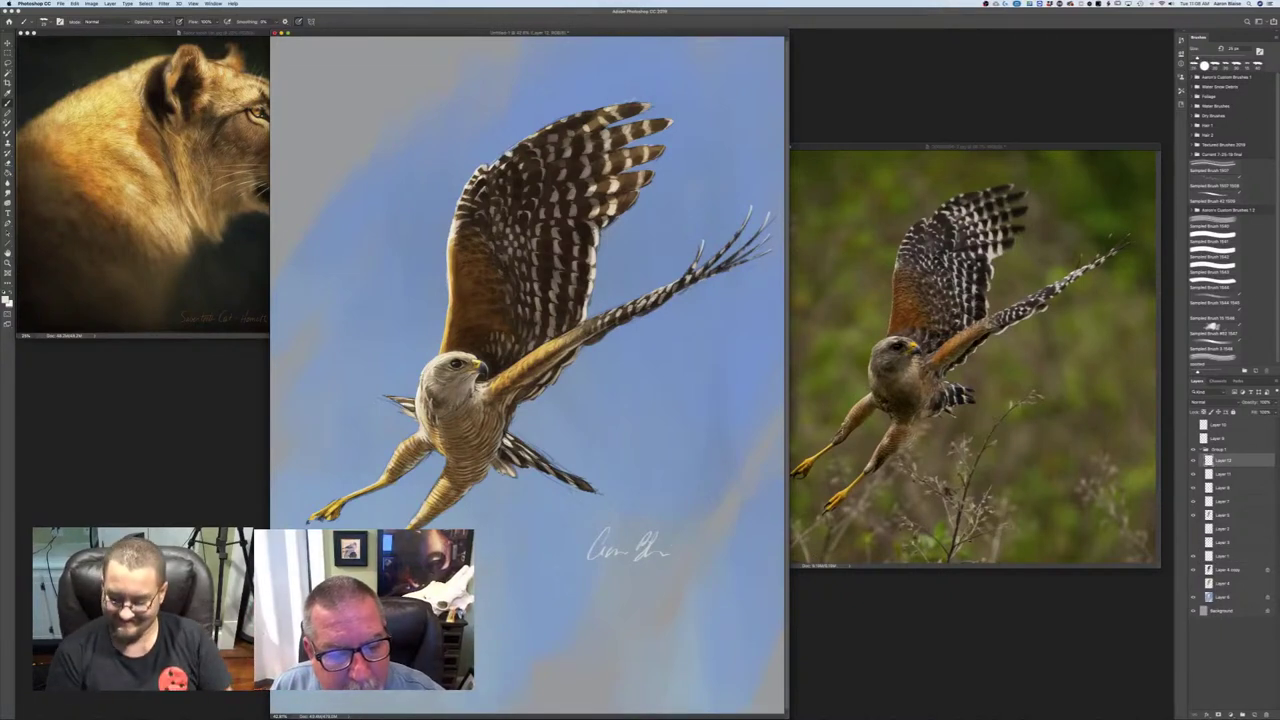
click(8, 300)
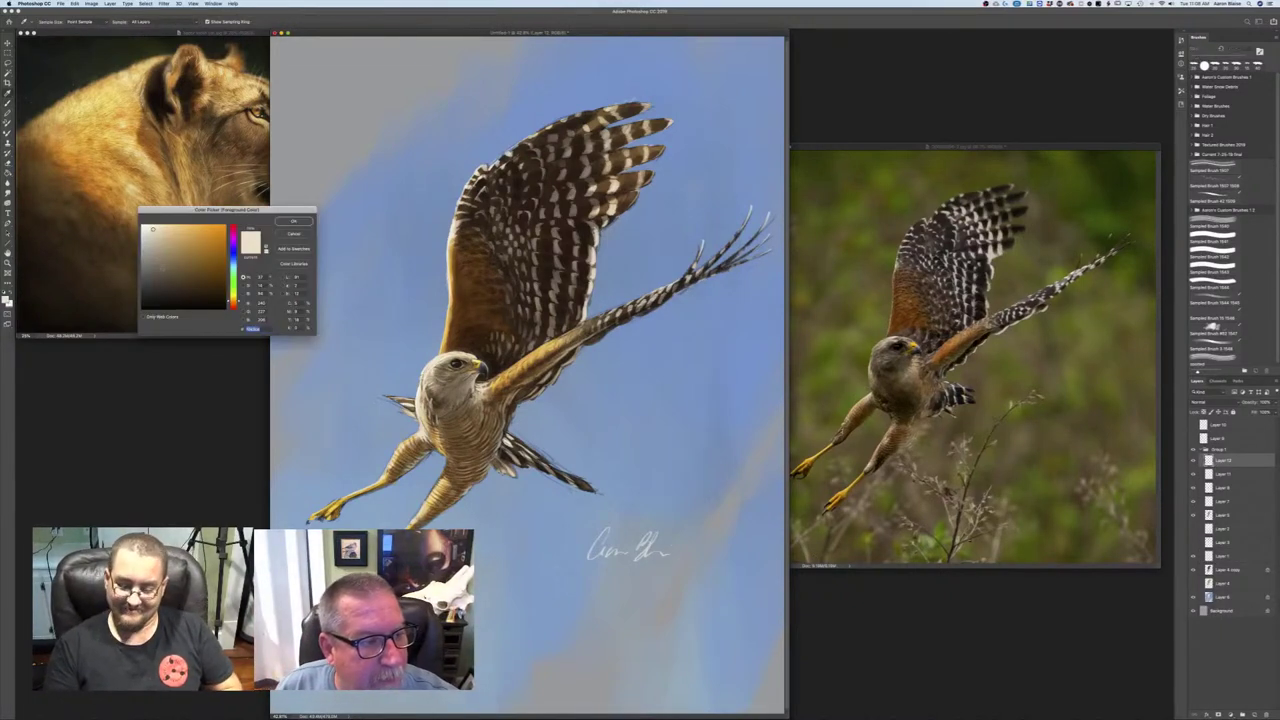
click(164, 290)
click(286, 223)
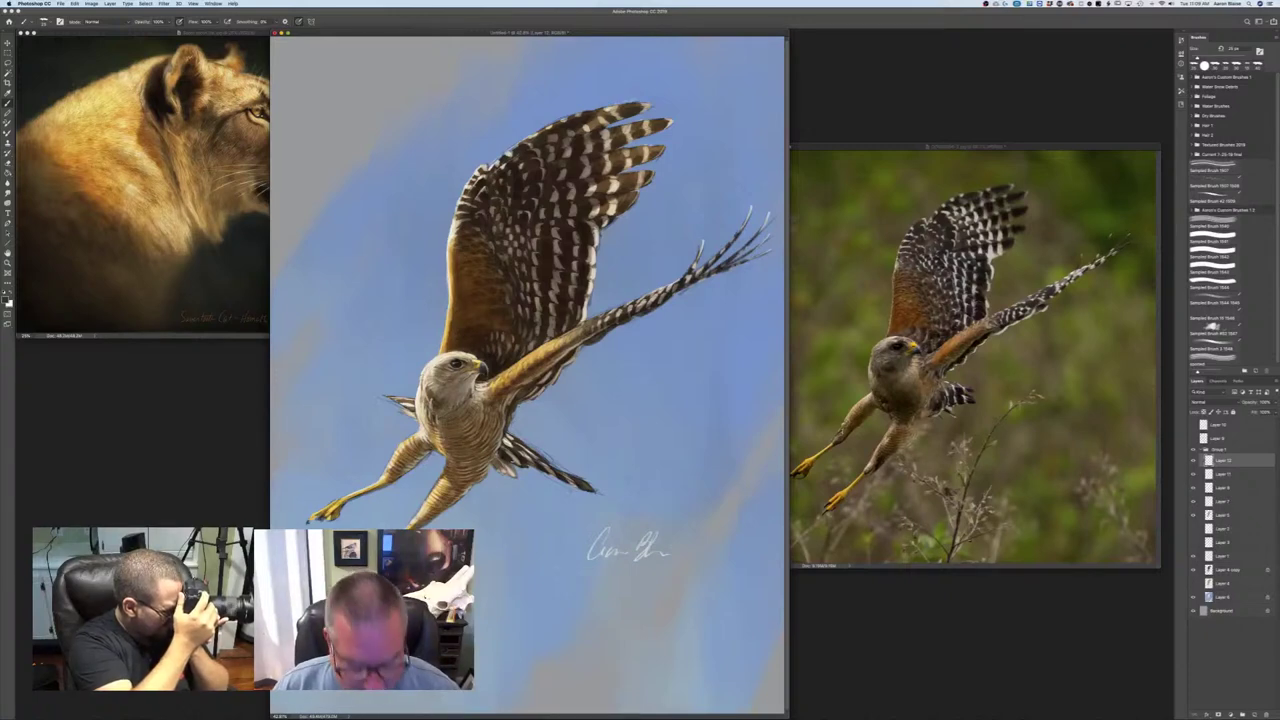
key(f)
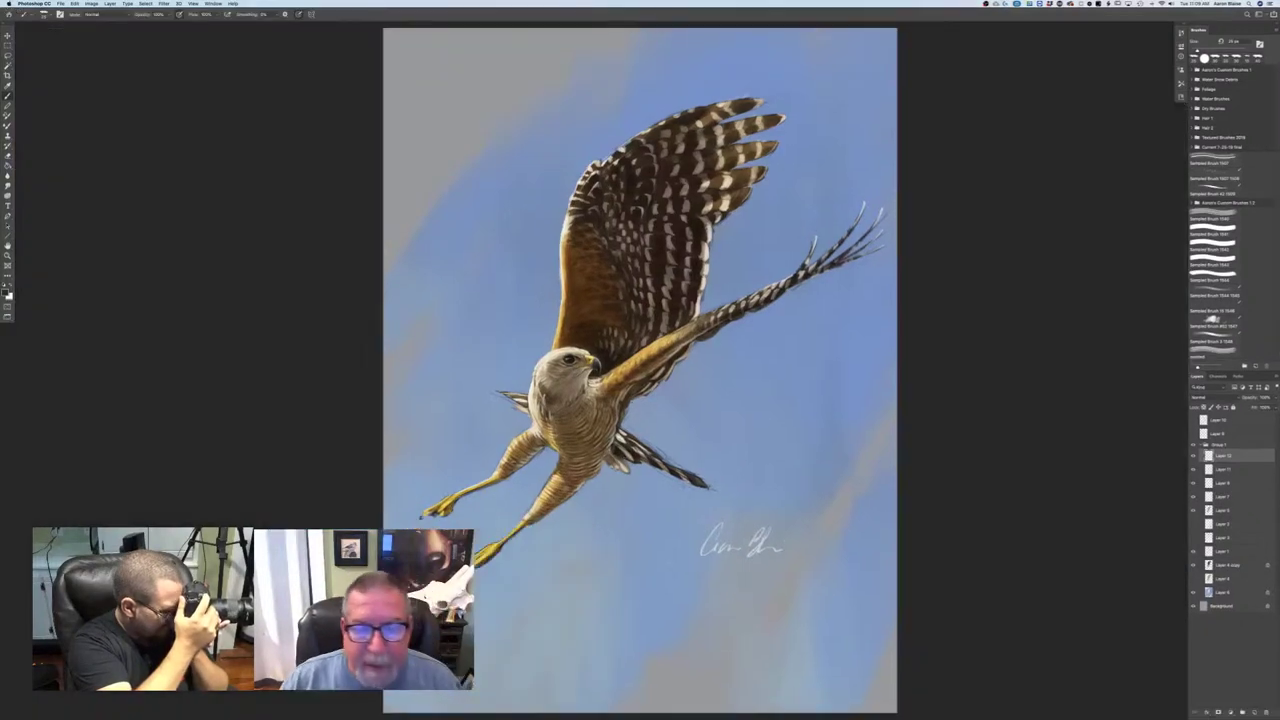